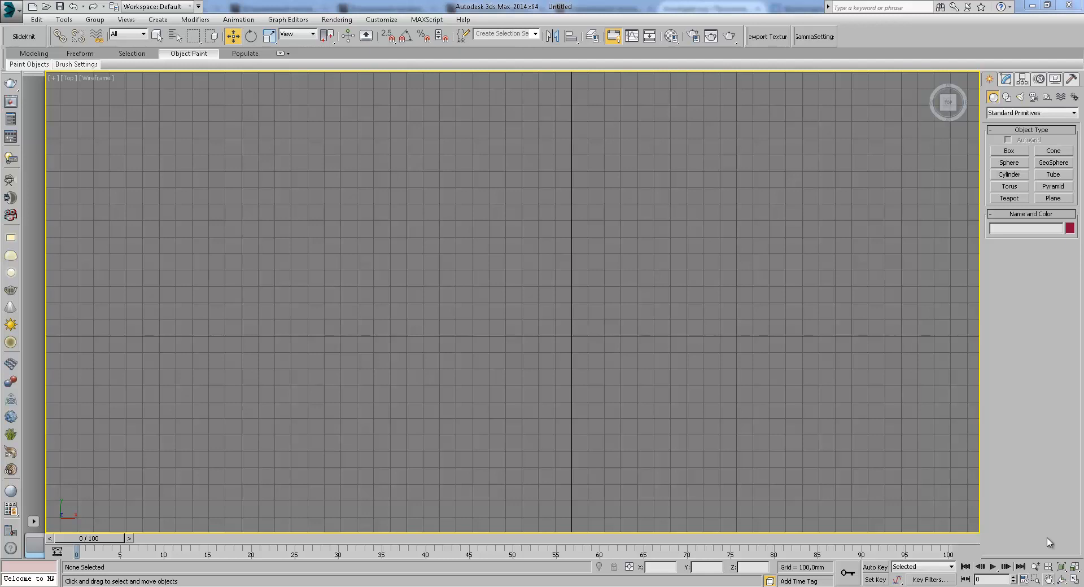
- Draw four thin boxes in the Top view as room walls, the first about 1476 mm wide and 96 mm long
click(1009, 151)
drag(453, 270, 698, 285)
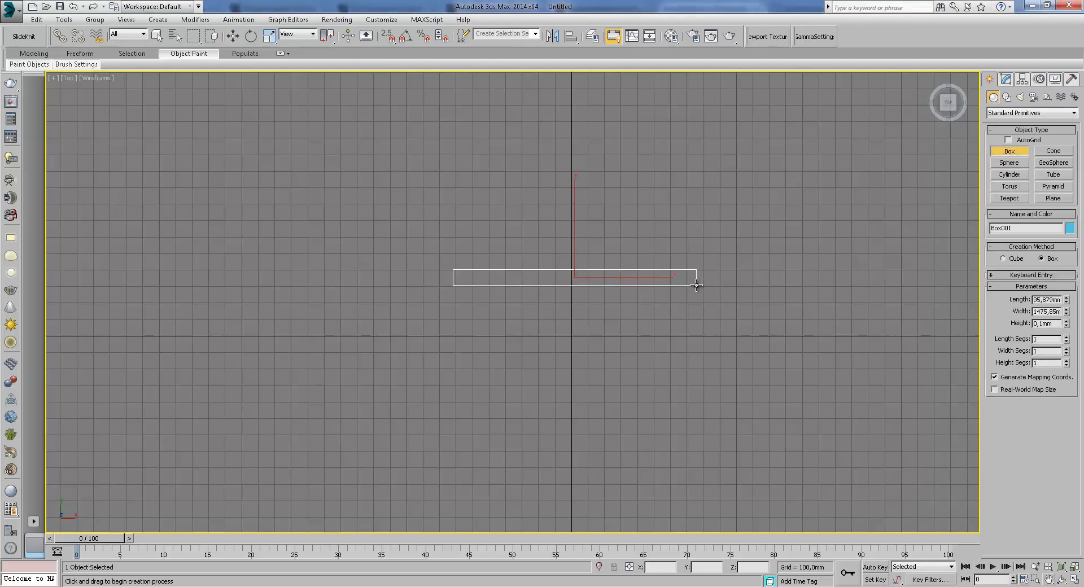
scroll(693, 279, down, 5)
scroll(692, 270, up, 3)
drag(714, 228, 723, 403)
scroll(728, 226, down, 2)
scroll(634, 303, up, 2)
click(634, 302)
drag(602, 168, 755, 352)
click(607, 361)
click(748, 285)
click(233, 36)
middle_drag(588, 305, 529, 244)
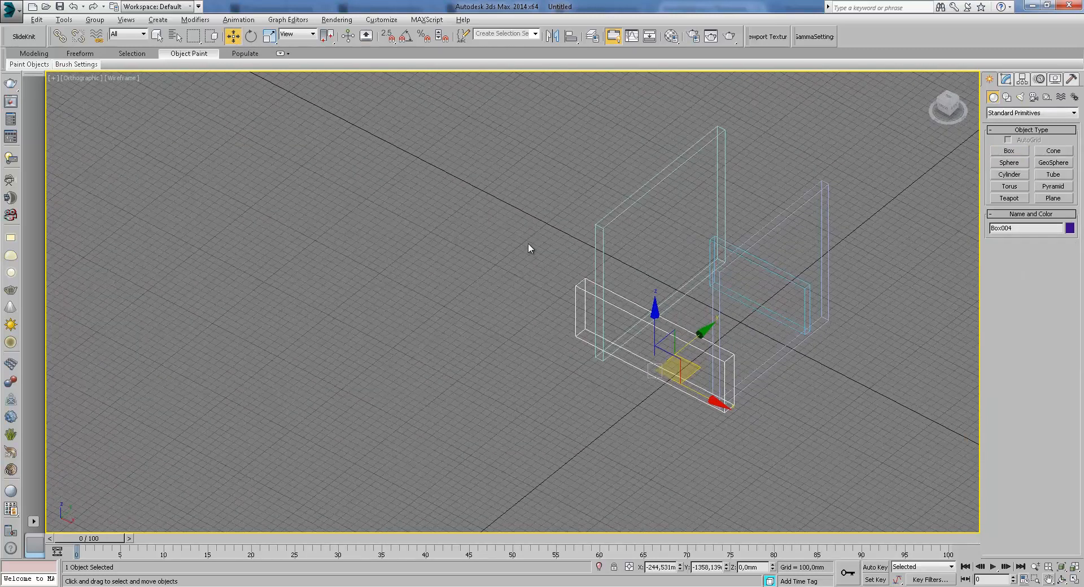
- Draw a thin floor box spanning the area enclosed by the four wall boxes
key(F3)
click(698, 333)
drag(697, 332, 711, 339)
alt+middle_drag(710, 336, 745, 326)
scroll(745, 325, up, 2)
click(1009, 150)
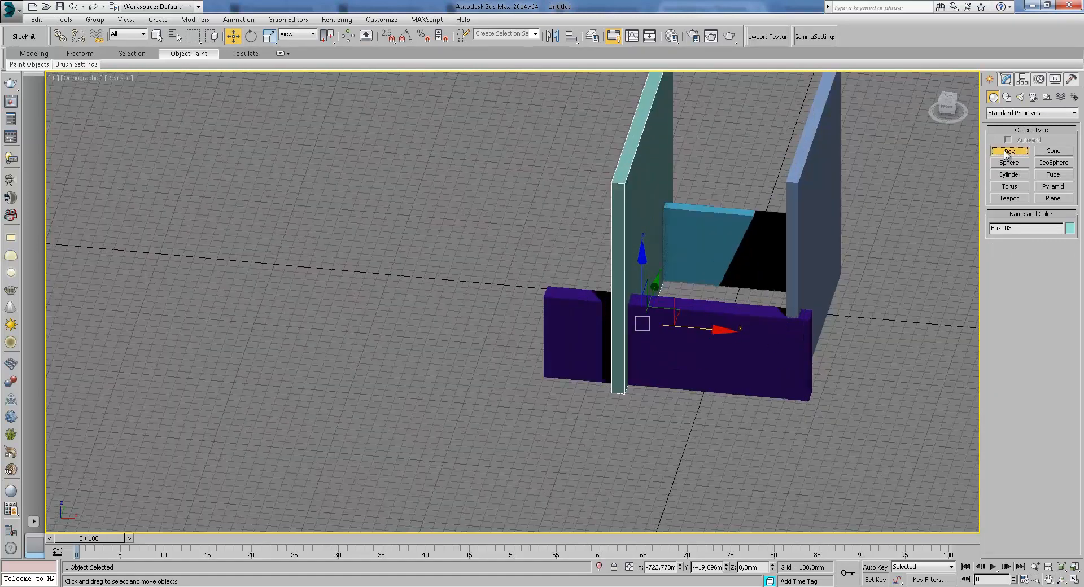
key(t)
key(F3)
drag(521, 180, 726, 398)
key(f)
key(F3)
- Clone the floor box upward by about 703 mm as a single copy to form the ceiling
key(w)
key(F3)
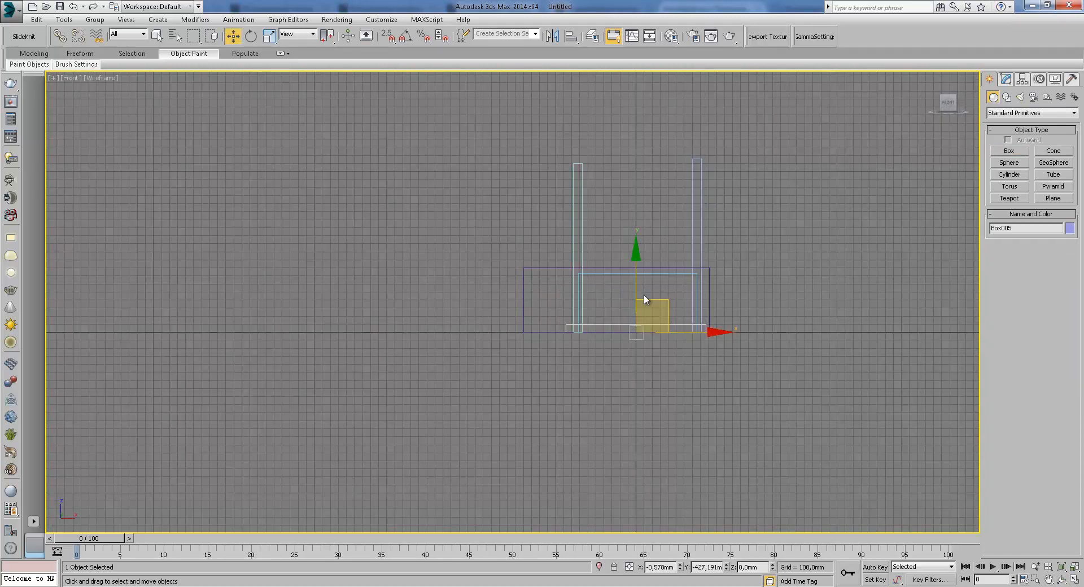
mouse_move(639, 287)
shift+mouse_down()
mouse_move(643, 219)
mouse_move(665, 275)
shift+mouse_up()
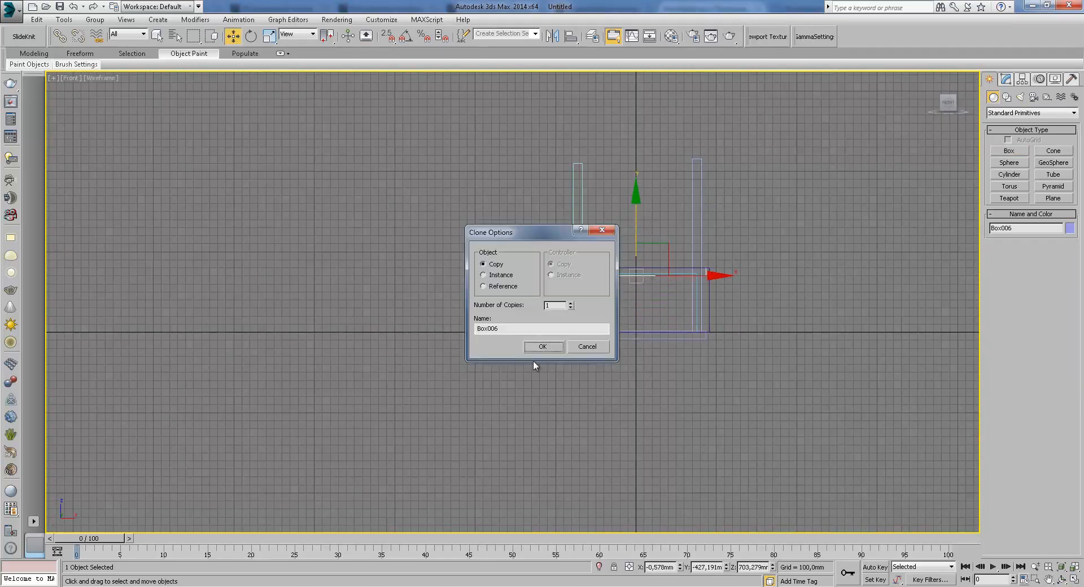
click(543, 346)
- Examine the shaded box room from several angles, checking how the walls, floor and ceiling meet
key(F3)
mouse_move(543, 346)
alt+middle_down()
mouse_move(862, 322)
mouse_move(745, 358)
mouse_move(803, 331)
mouse_move(840, 344)
alt+middle_up()
click(716, 314)
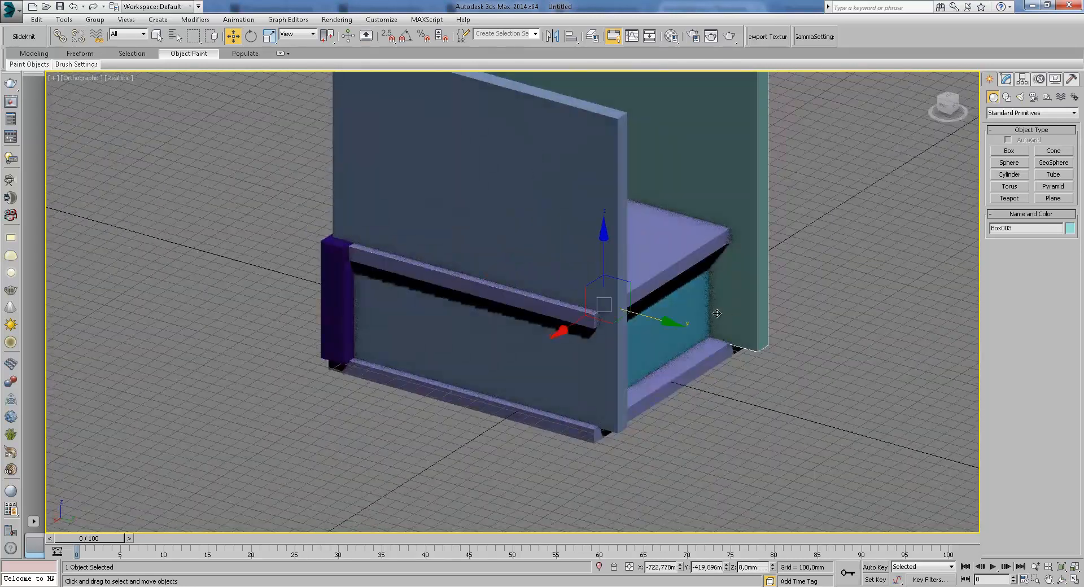
middle_drag(630, 329, 708, 341)
scroll(724, 347, up, 2)
click(786, 349)
key(F3)
middle_drag(782, 334, 753, 360)
scroll(756, 361, down, 2)
key(F3)
middle_drag(710, 296, 708, 335)
scroll(708, 335, down, 2)
scroll(770, 400, up, 2)
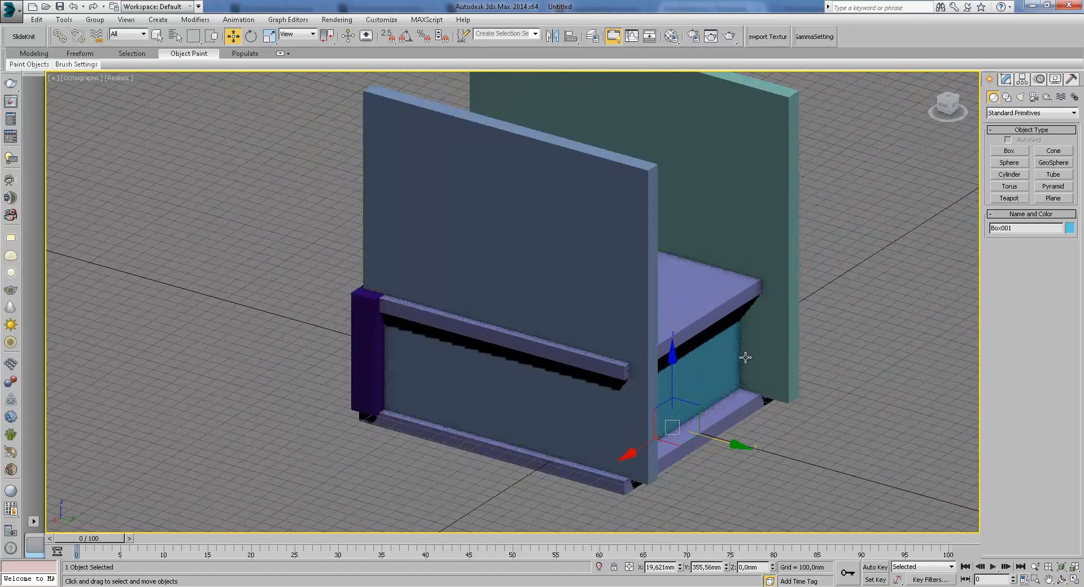
click(596, 289)
click(729, 218)
click(724, 349)
alt+middle_drag(640, 384, 709, 365)
scroll(692, 469, up, 2)
middle_drag(692, 471, 613, 373)
click(663, 375)
- Delete all six boxes of the room in the Top view
scroll(736, 397, down, 3)
key(t)
scroll(619, 358, down, 5)
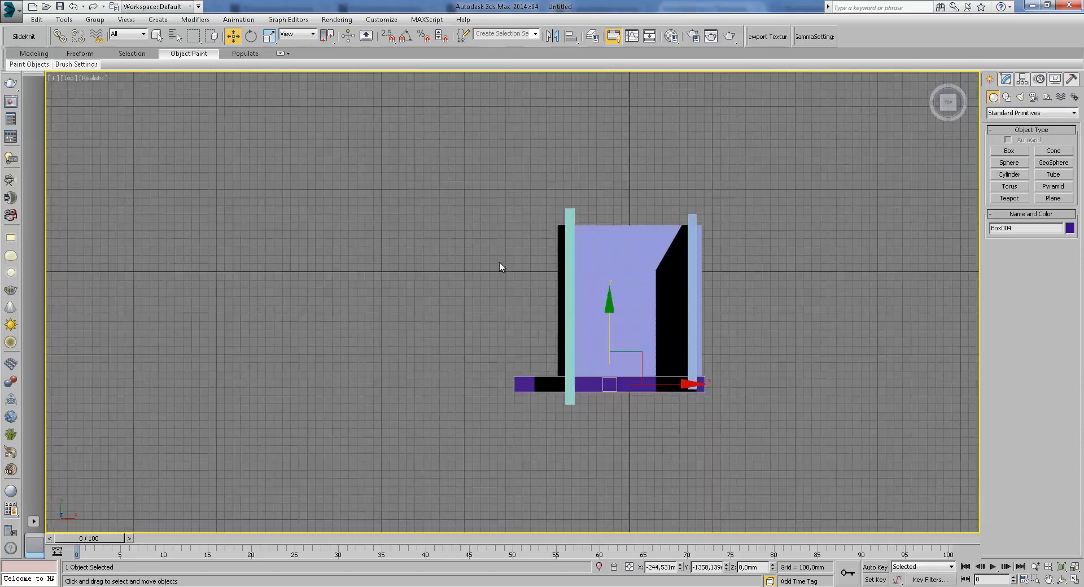
drag(487, 175, 757, 449)
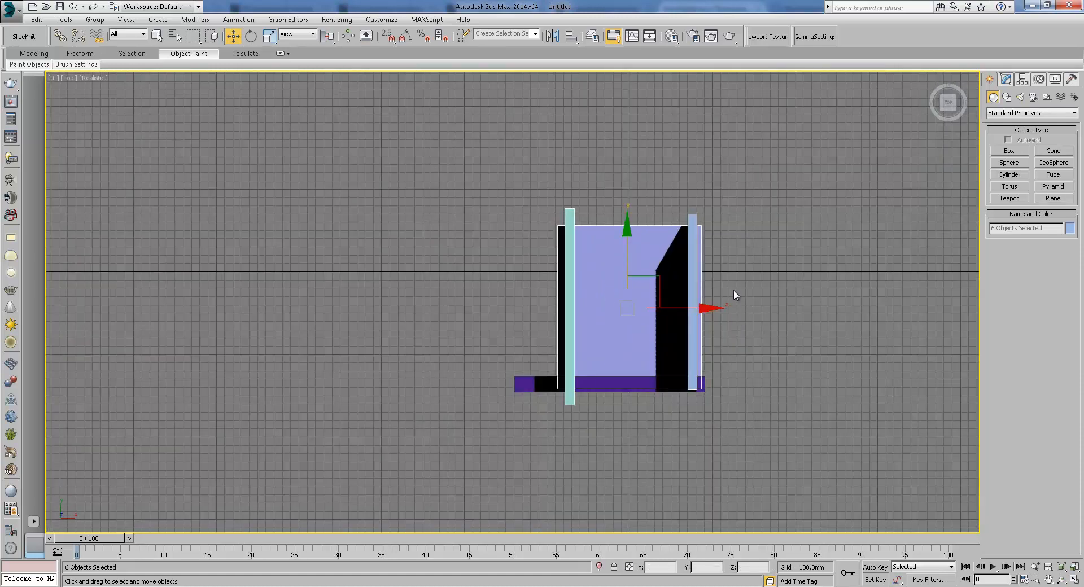
key(Delete)
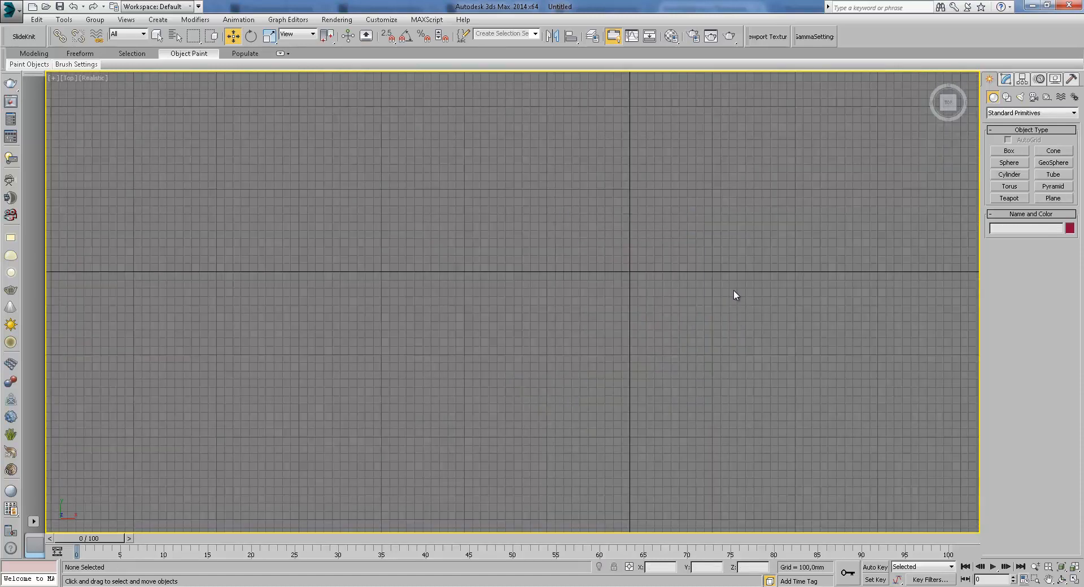
- Draw a box in the Top view and set its length to 3500 mm, width to 5000 mm and height to 3000 mm
click(1009, 151)
drag(589, 160, 712, 383)
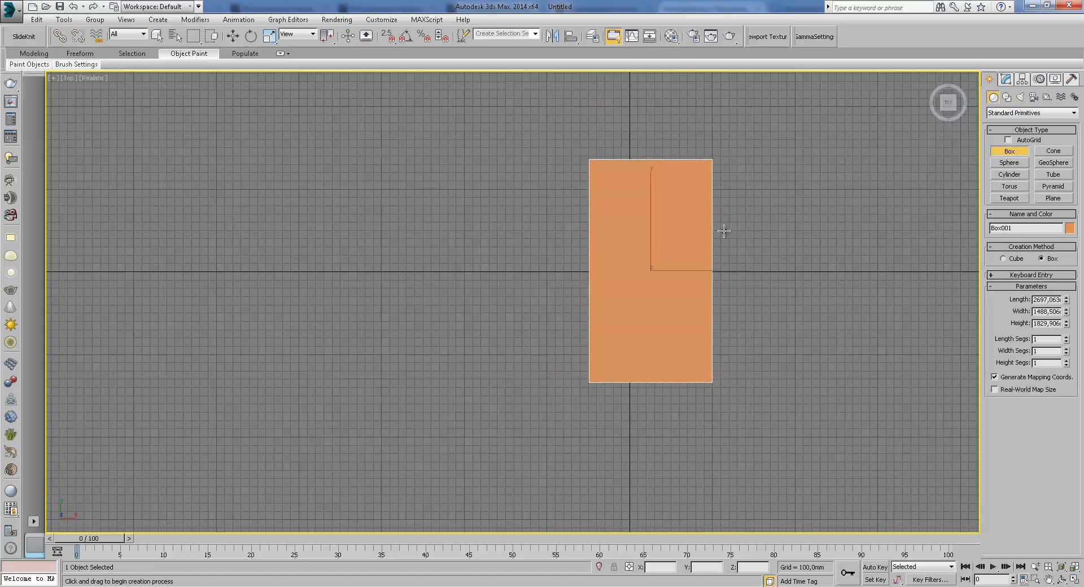
double_click(1038, 299)
text(35)
key(Return)
key(Tab)
text(5)
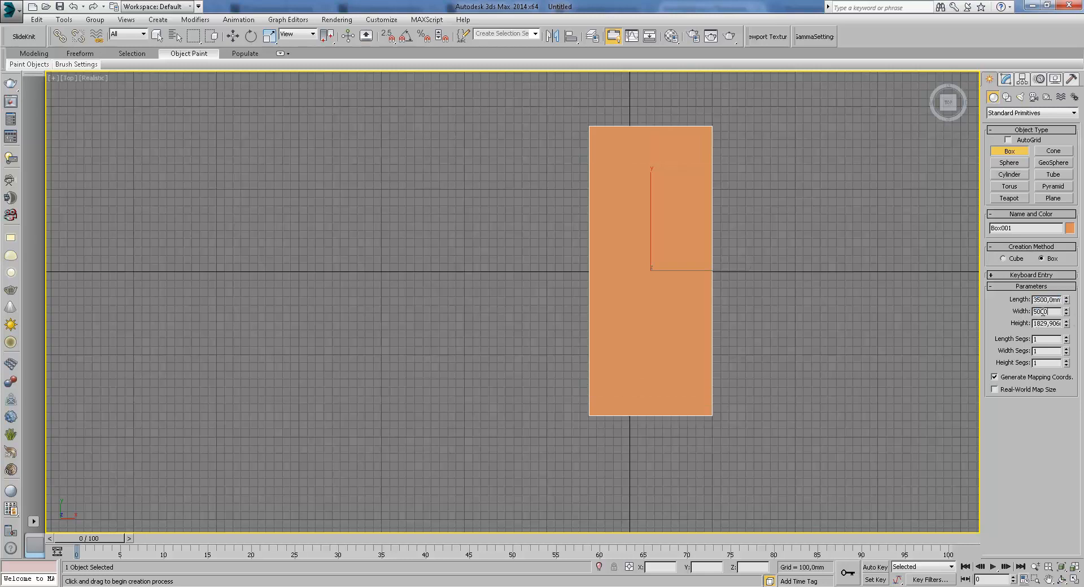
key(Return)
scroll(770, 314, down, 2)
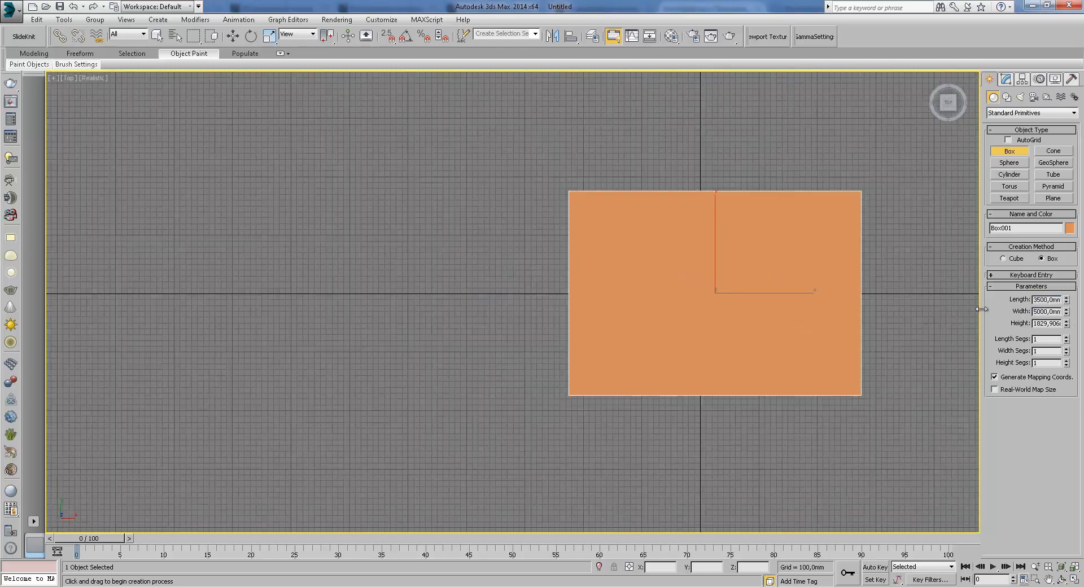
double_click(1048, 323)
text(3000)
- Examine the room-sized box in shaded display from an angled view
middle_drag(699, 395, 510, 343)
click(233, 36)
key(F3)
middle_drag(666, 228, 736, 250)
mouse_move(858, 223)
alt+middle_down()
mouse_move(750, 233)
mouse_move(651, 172)
mouse_move(589, 155)
alt+middle_up()
key(F3)
scroll(738, 221, up, 3)
alt+middle_drag(739, 221, 814, 235)
scroll(700, 260, down, 3)
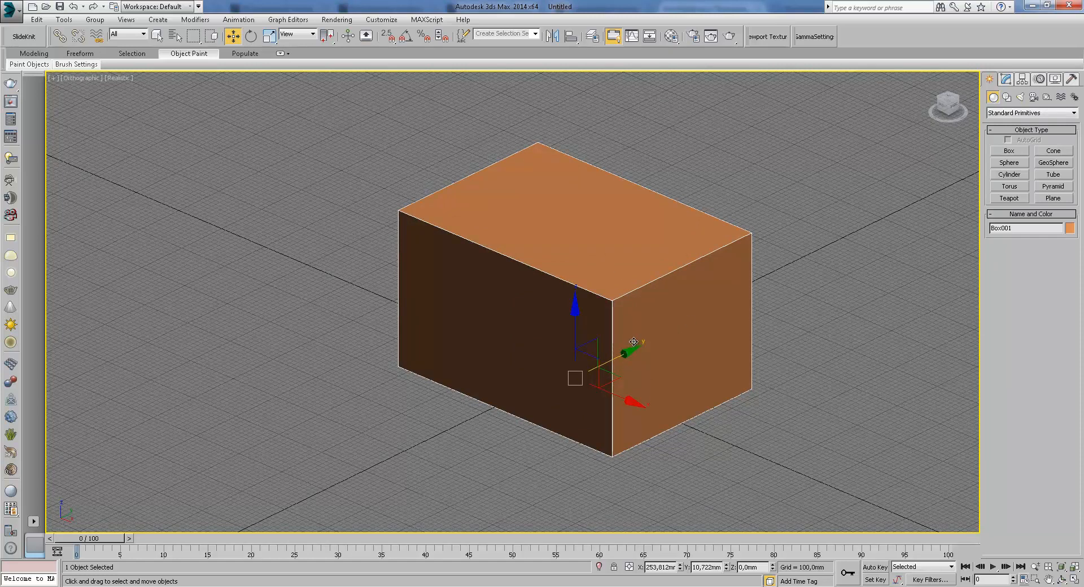
- In the Top view, start a line along the box's lower edge and form a small notch at its lower-right corner
key(t)
key(F3)
alt+middle_drag(649, 317, 693, 242)
key(t)
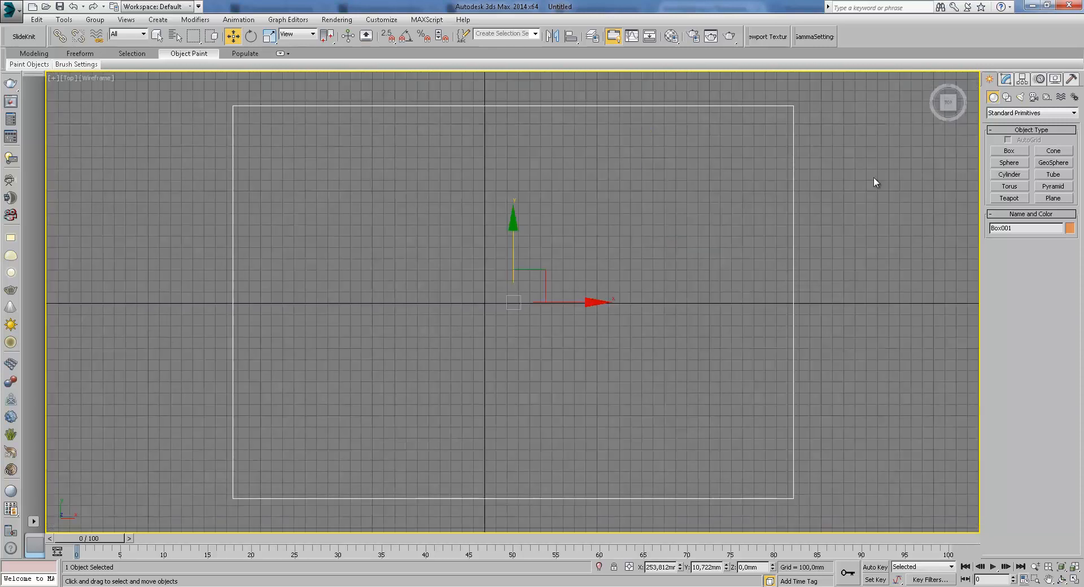
click(1006, 97)
click(1010, 160)
scroll(702, 288, down, 4)
middle_drag(639, 299, 624, 353)
scroll(604, 373, up, 2)
click(604, 372)
click(761, 372)
click(761, 352)
click(801, 349)
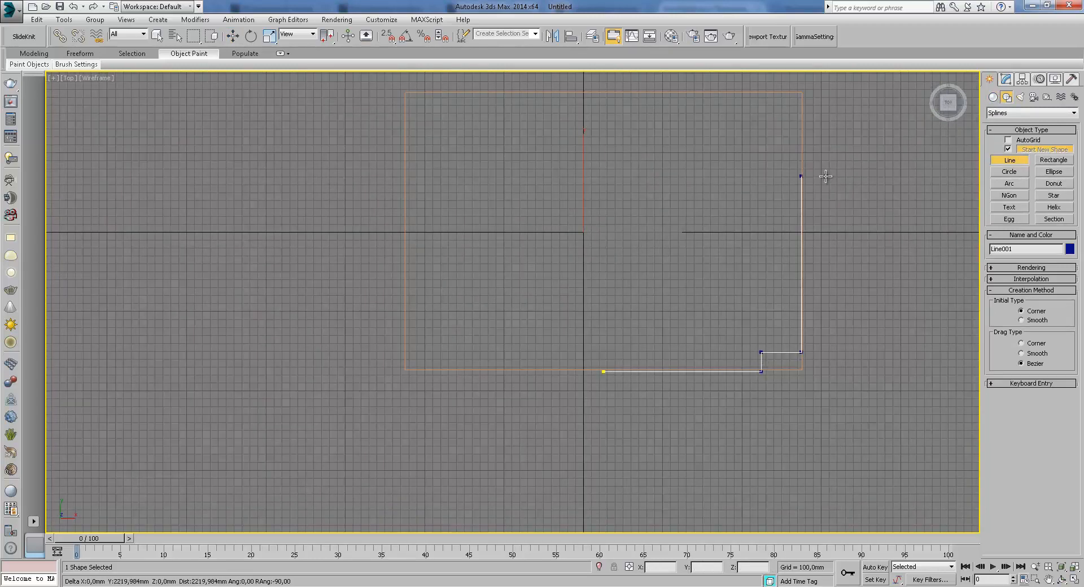
- Continue the line up the box's right edge and along its upper edge, adding two intermediate points there
click(804, 94)
middle_drag(716, 126, 744, 253)
click(688, 221)
click(577, 220)
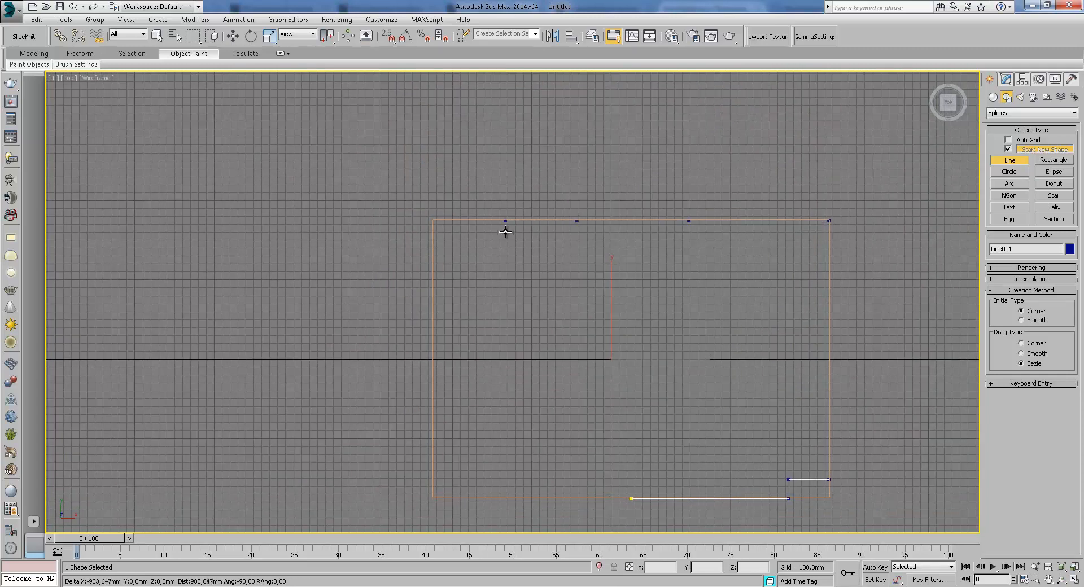
- Trace the line around the upper-left and lower-left corners with two intermediate points on the left edge, and close the spline
click(431, 220)
click(430, 414)
click(431, 471)
click(431, 497)
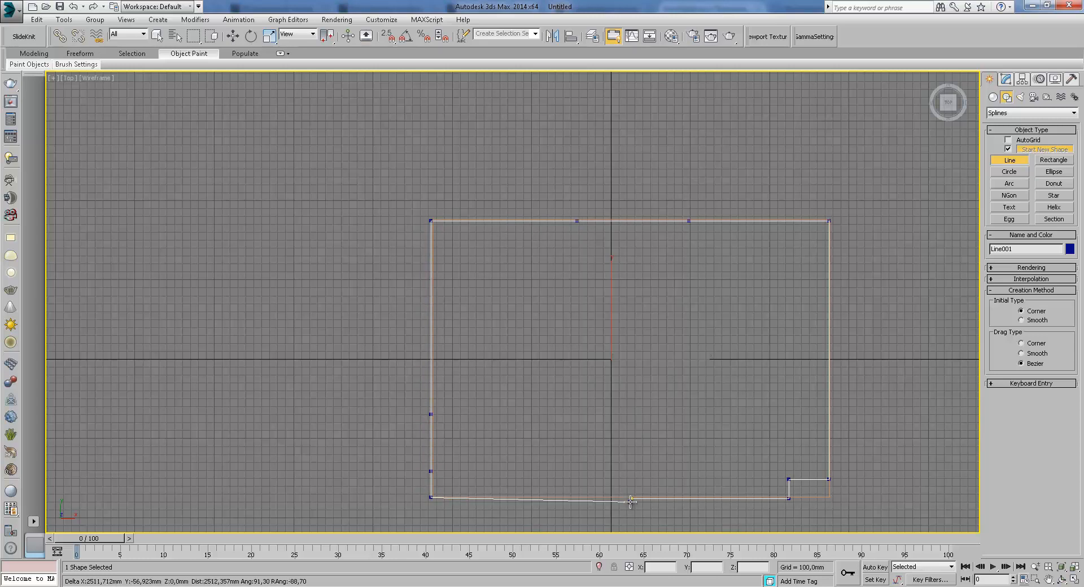
click(631, 499)
click(565, 334)
- Activate vertex editing on the closed outline and hide the unselected guide box
middle_drag(565, 334, 926, 193)
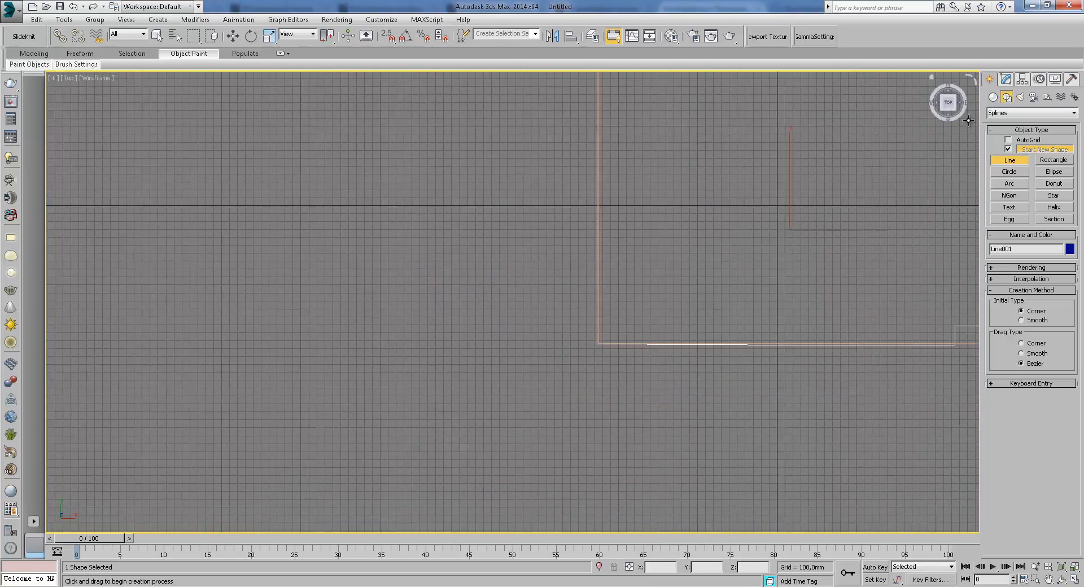
click(1006, 80)
click(993, 125)
click(1014, 133)
middle_drag(847, 310, 644, 324)
click(670, 390)
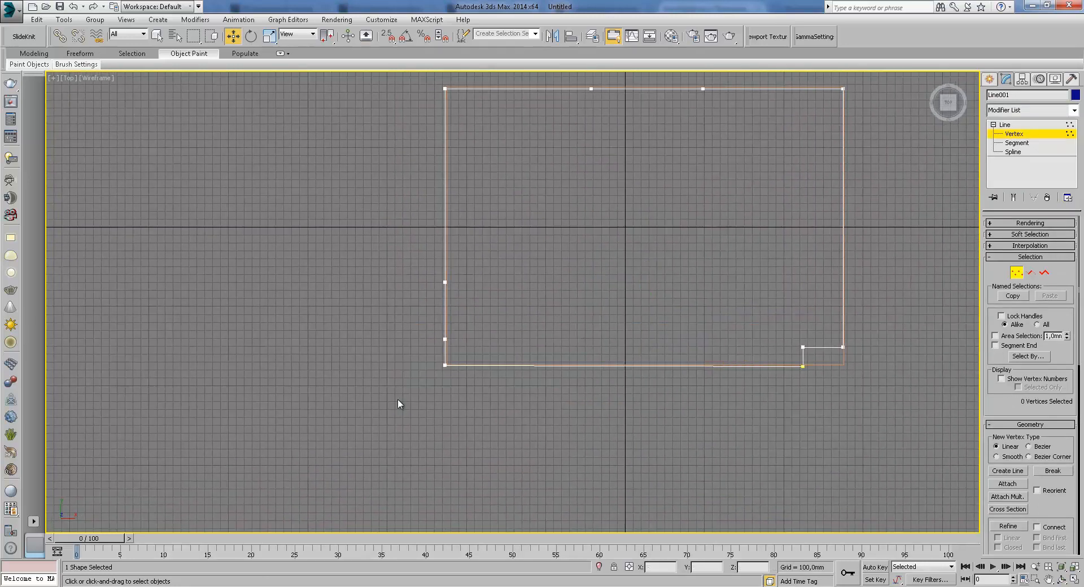
scroll(744, 347, down, 3)
alt+middle_drag(743, 313, 724, 238)
right_click(724, 238)
click(762, 206)
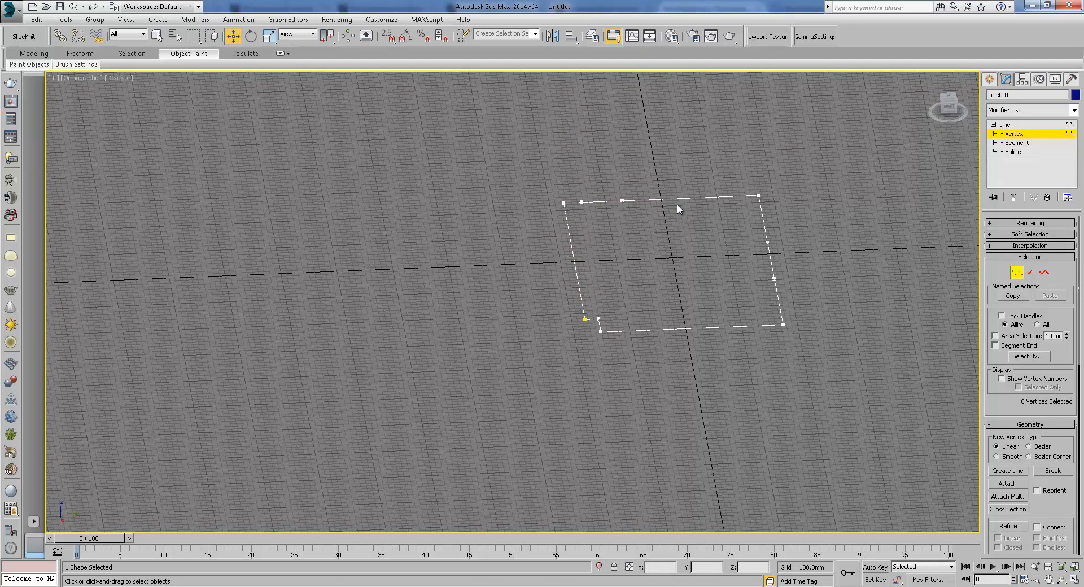
- Apply an Extrude modifier to the closed outline with an amount of 3000 mm
click(1074, 111)
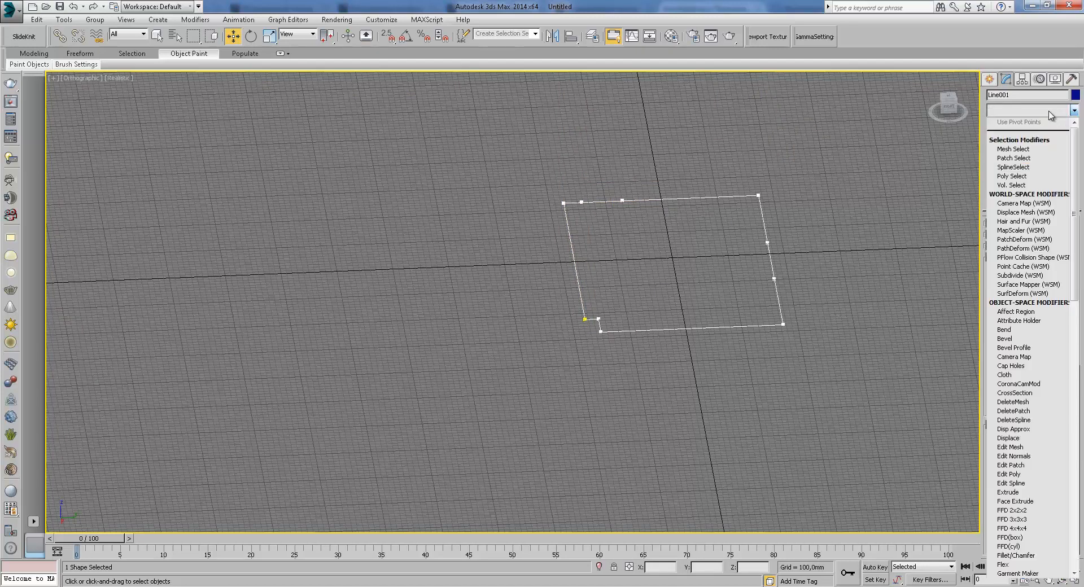
click(1011, 485)
scroll(627, 260, up, 2)
middle_drag(727, 212, 612, 297)
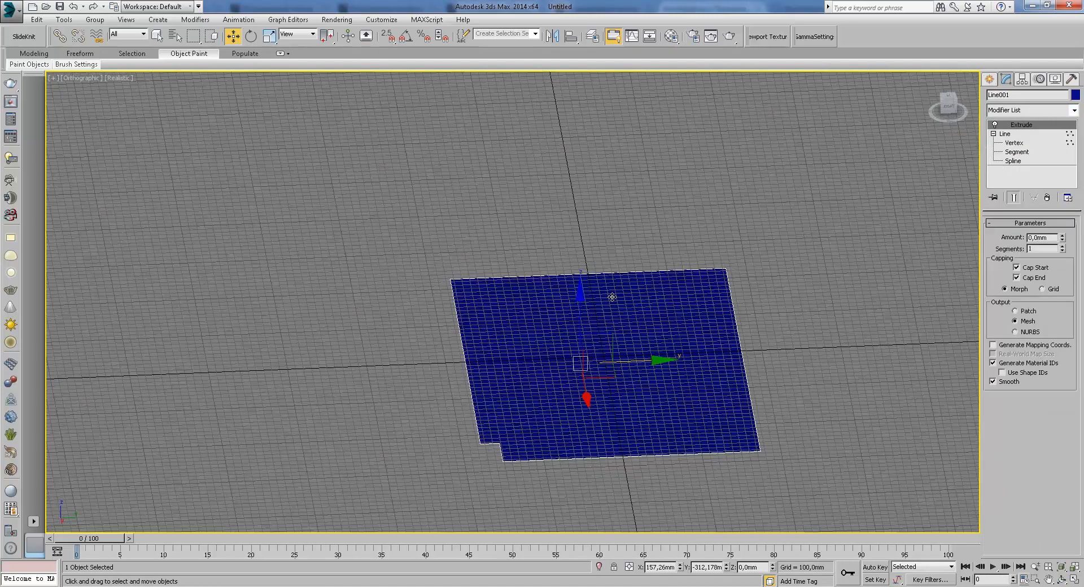
key(g)
alt+middle_drag(699, 209, 615, 257)
key(p)
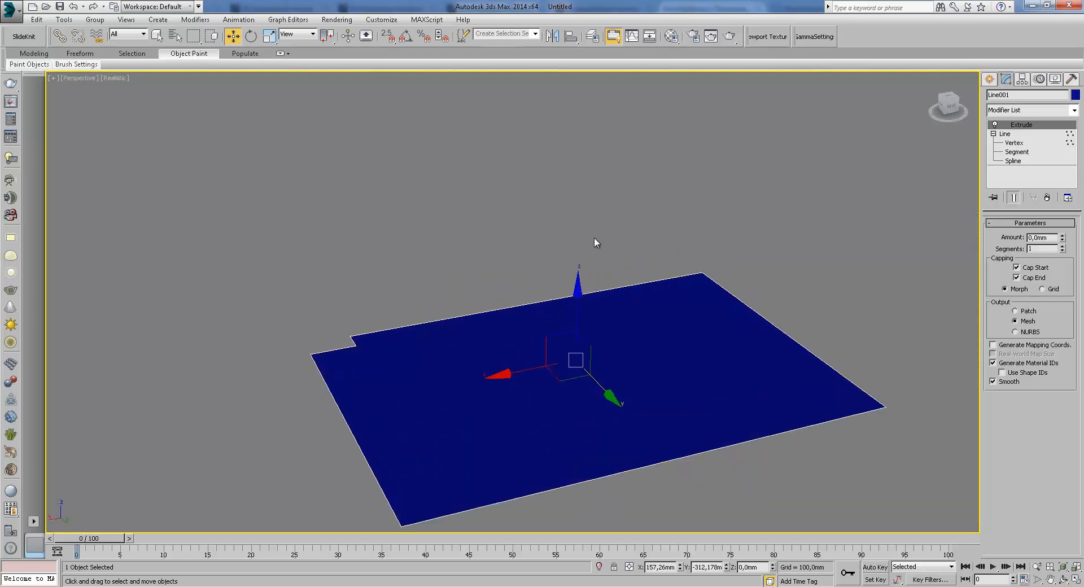
scroll(606, 235, down, 3)
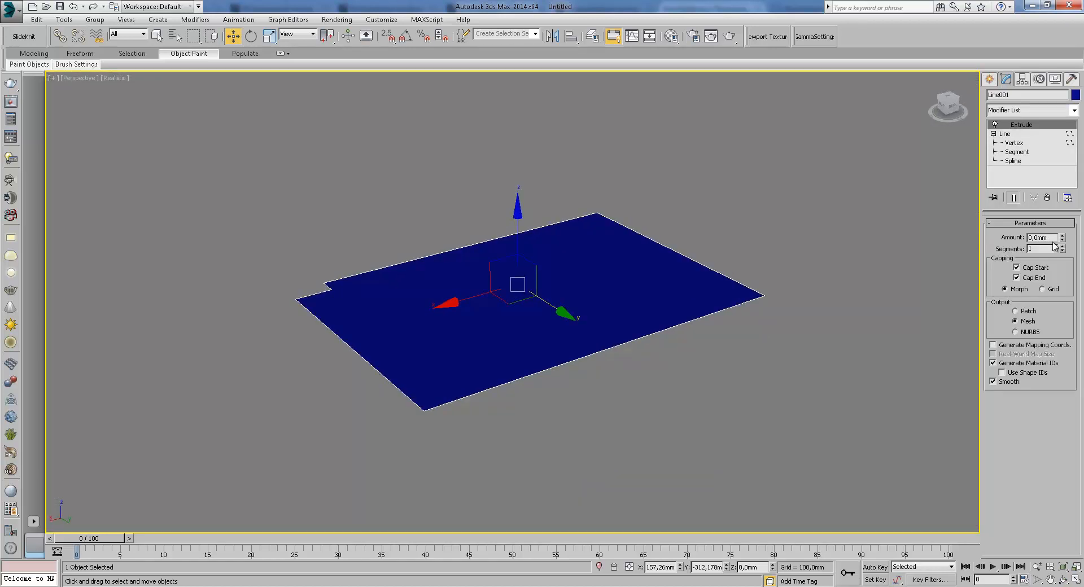
text(3000)
key(Return)
- Convert the extruded room to an editable poly and activate polygon selection
alt+middle_drag(855, 228, 678, 259)
right_click(698, 208)
mouse_move(784, 312)
click(850, 321)
click(993, 124)
click(1012, 143)
alt+middle_drag(807, 252, 685, 258)
alt+middle_drag(609, 263, 747, 260)
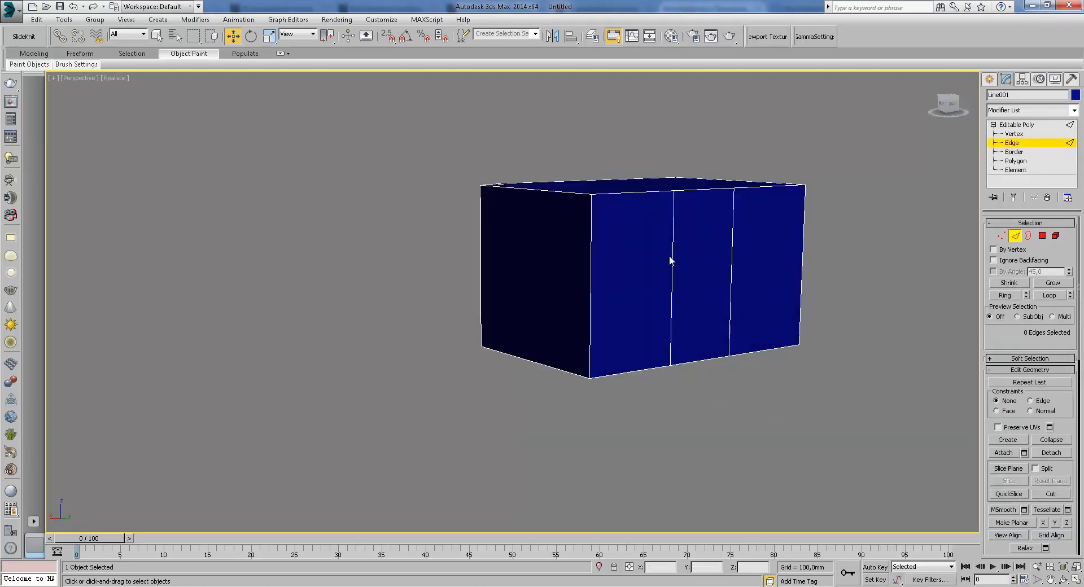
key(t)
key(F3)
click(1015, 162)
scroll(706, 259, down, 3)
alt+middle_drag(706, 259, 700, 237)
alt+middle_drag(668, 280, 636, 280)
click(661, 240)
key(ctrl+d)
click(662, 262)
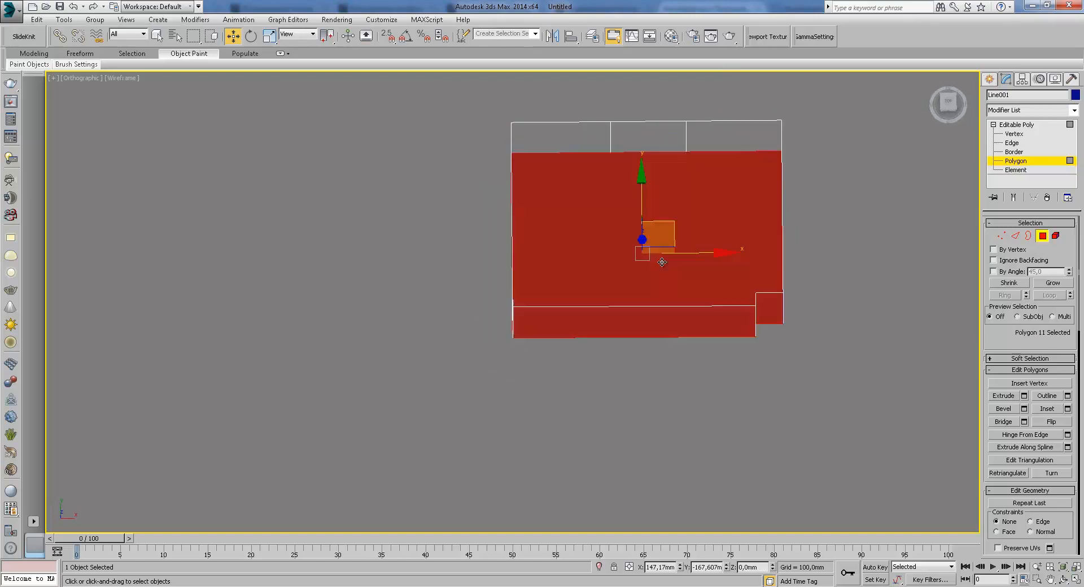
key(ctrl+d)
- Select the room's ceiling and floor polygons and detach them as a separate object
mouse_move(666, 231)
alt+middle_down()
mouse_move(719, 182)
mouse_move(700, 189)
mouse_move(652, 299)
mouse_move(709, 213)
mouse_move(852, 363)
alt+middle_up()
key(F3)
click(699, 189)
ctrl+click(652, 299)
drag(1070, 534, 1070, 430)
click(1051, 470)
click(584, 309)
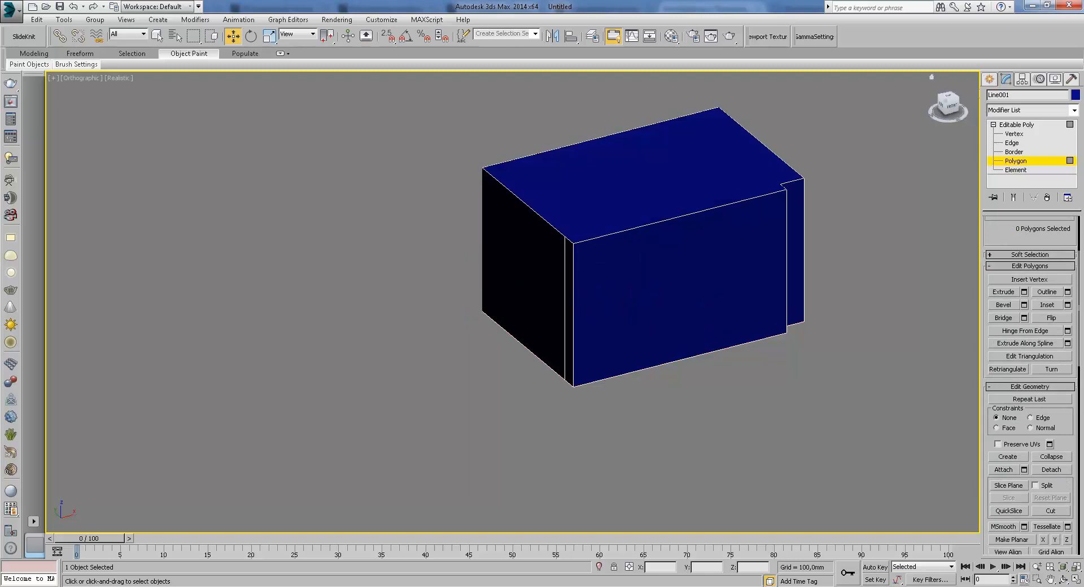
- Hide the detached ceiling and floor, and activate vertex editing on the wall object
click(989, 79)
right_click(697, 155)
click(700, 130)
click(673, 276)
click(1006, 80)
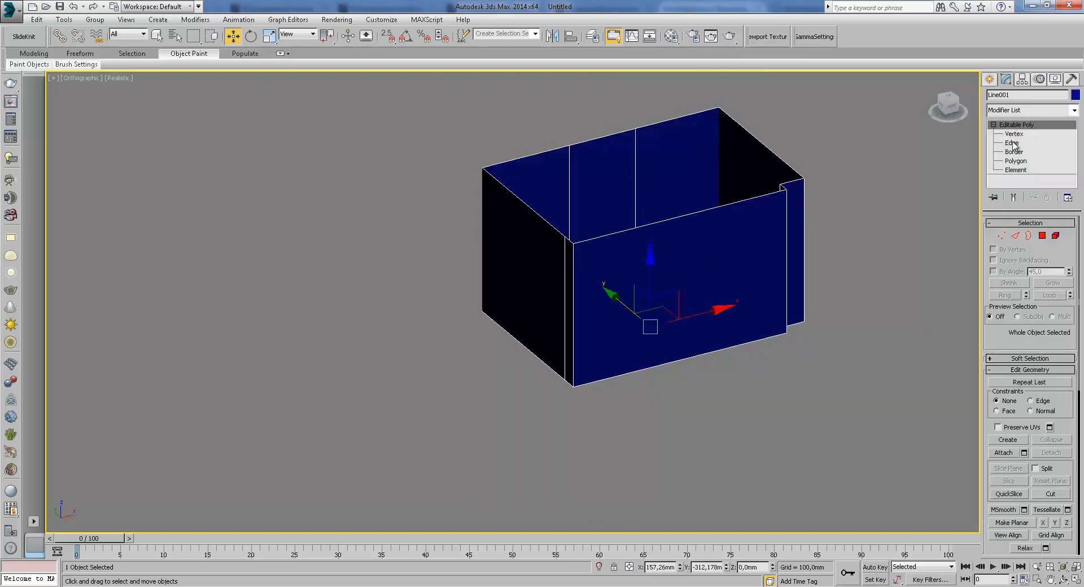
click(1015, 138)
- Straighten the slanted lower wall by making its four end vertices planar along Y
key(t)
scroll(747, 235, down, 3)
scroll(524, 290, up, 2)
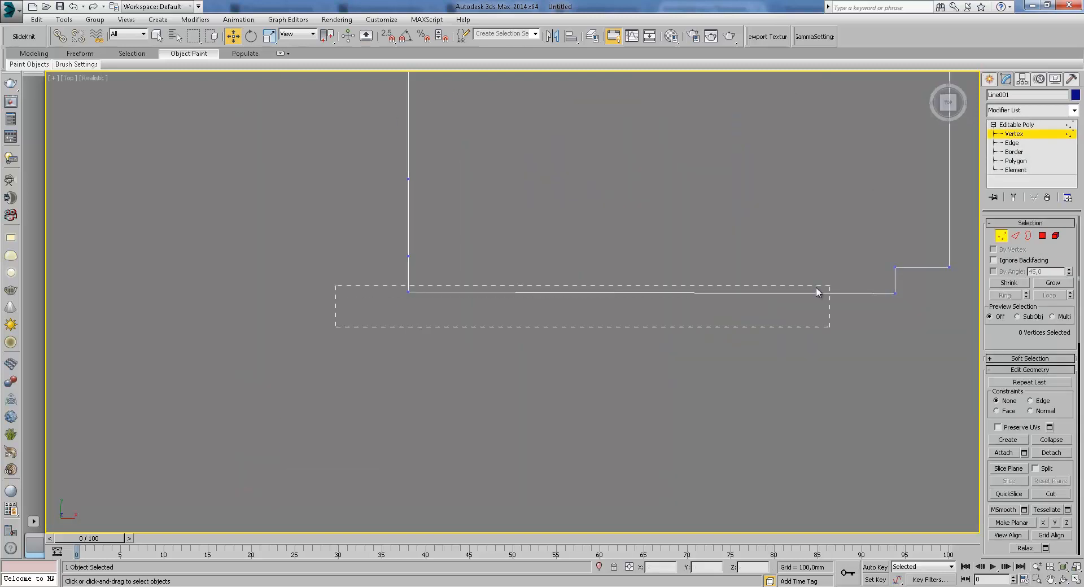
drag(648, 309, 901, 290)
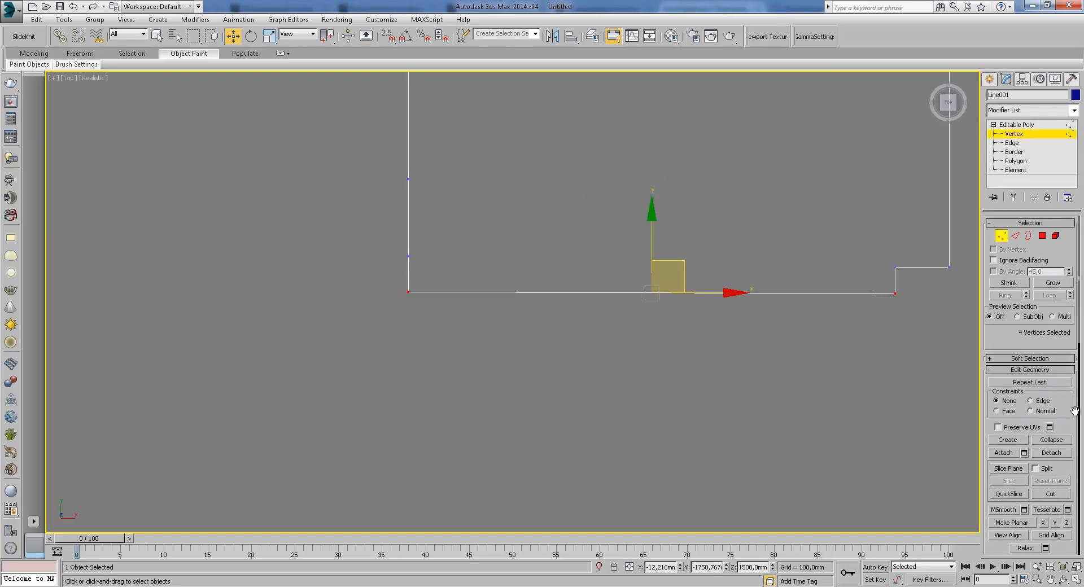
drag(1074, 411, 1080, 350)
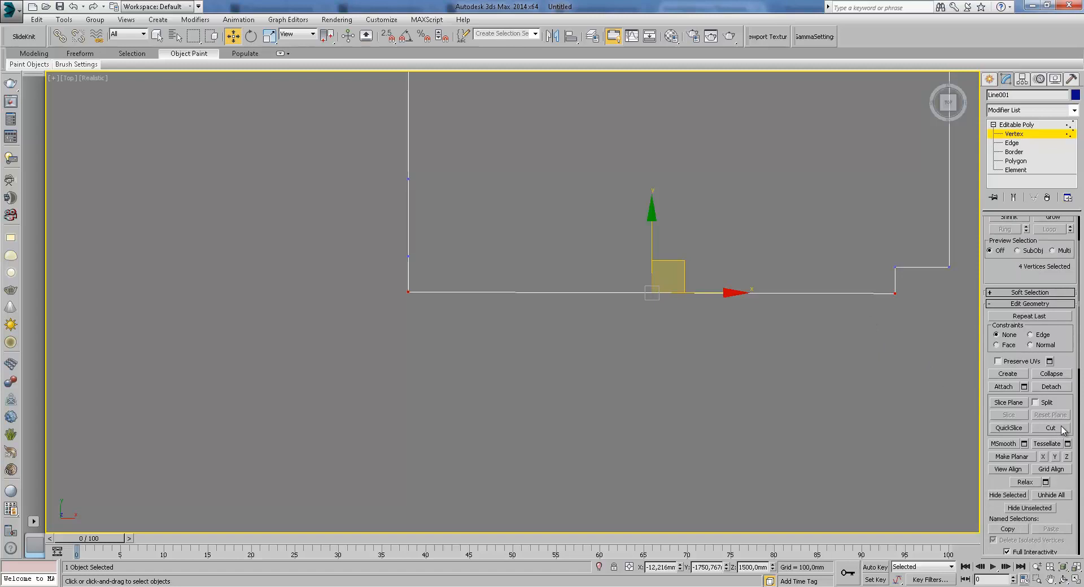
drag(1062, 400, 1064, 327)
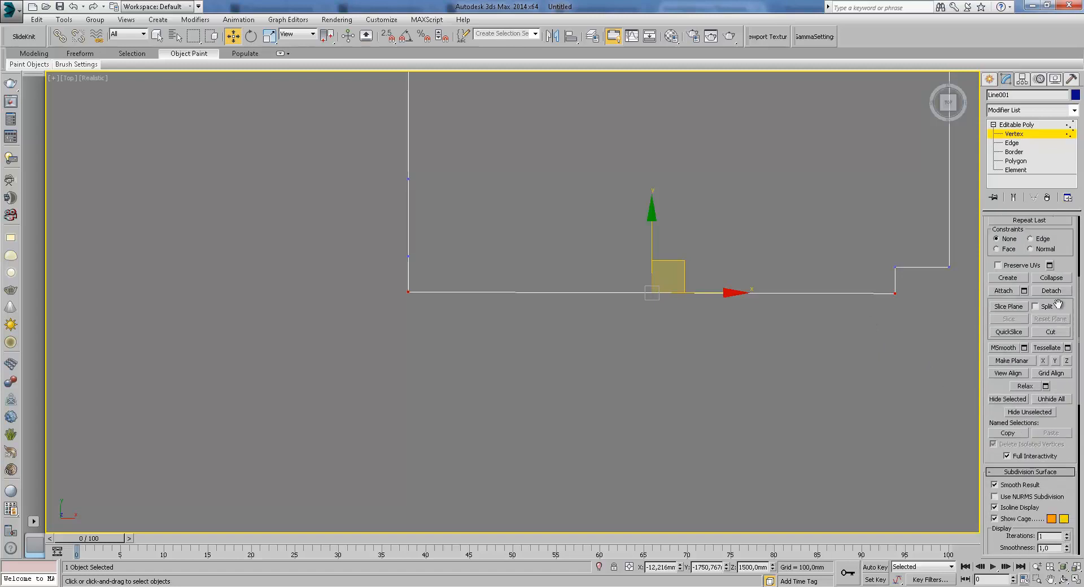
click(1055, 361)
middle_drag(738, 273, 745, 351)
scroll(650, 286, down, 2)
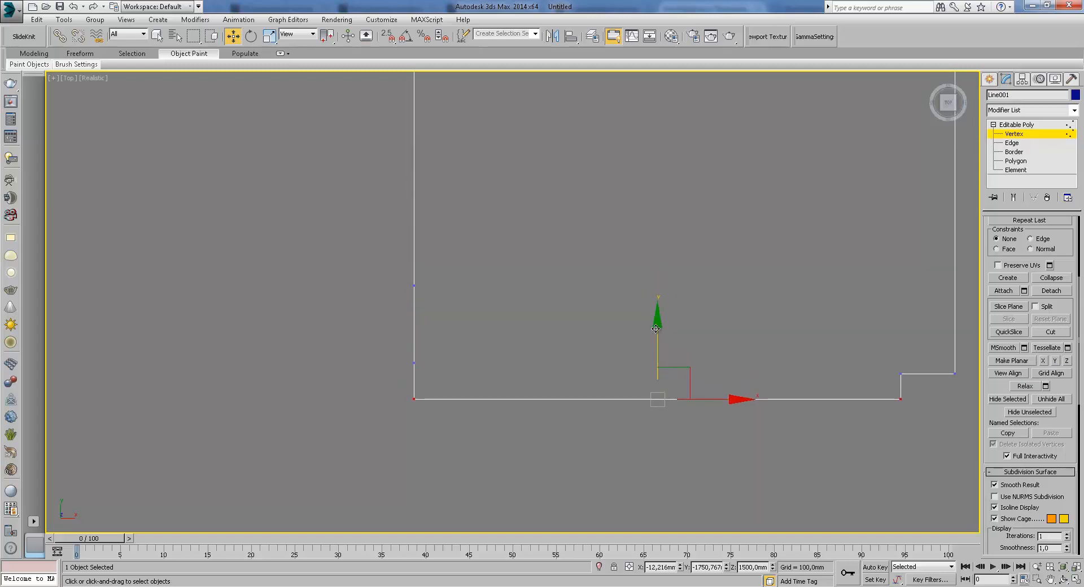
alt+middle_drag(656, 290, 608, 229)
key(t)
scroll(673, 306, up, 1)
scroll(766, 317, down, 3)
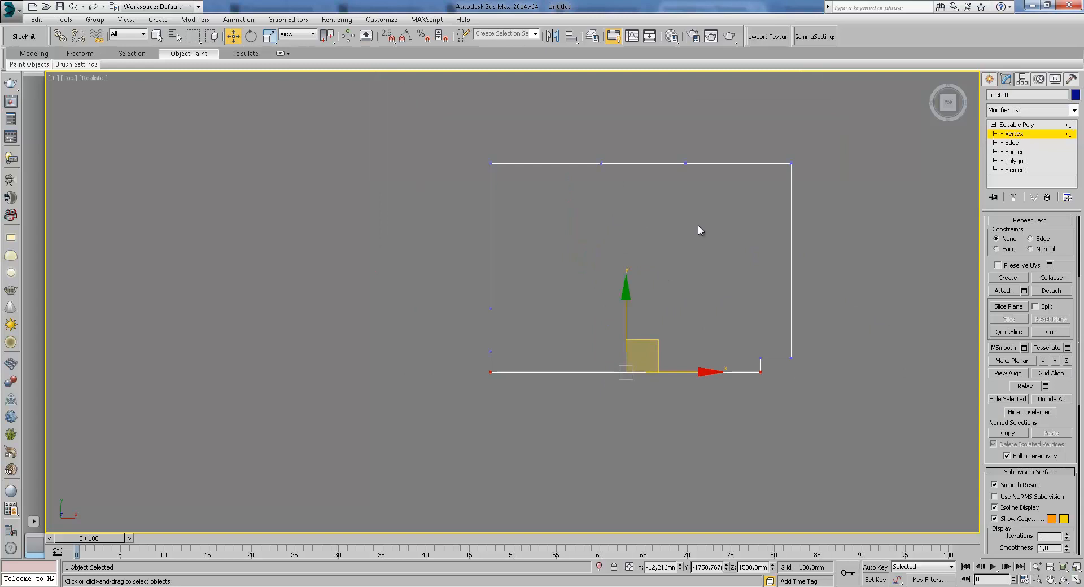
- Shift the lower wall's vertices outward along Y to about -1815 mm and make them planar along Y
drag(626, 313, 627, 316)
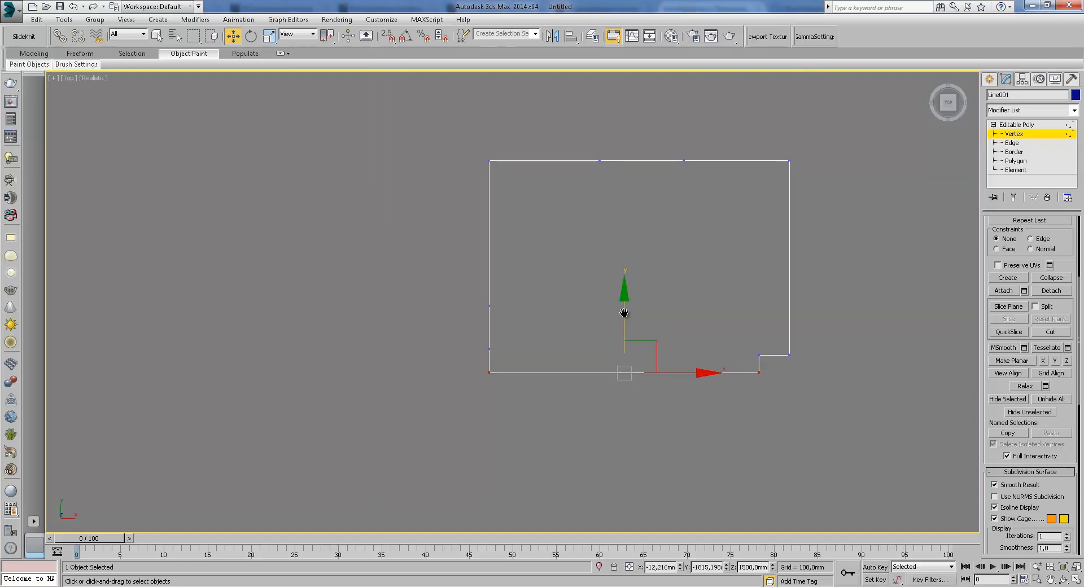
scroll(618, 293, up, 2)
middle_drag(608, 297, 573, 229)
drag(289, 302, 1081, 419)
click(1058, 364)
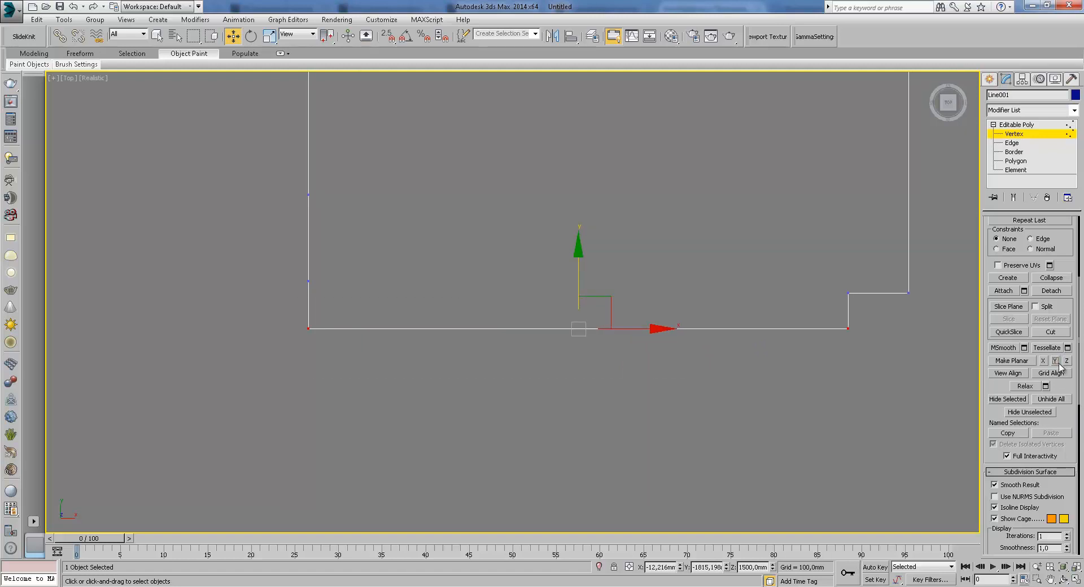
- Try to make the lower wall's selected vertices planar along X, and undo it
click(1043, 361)
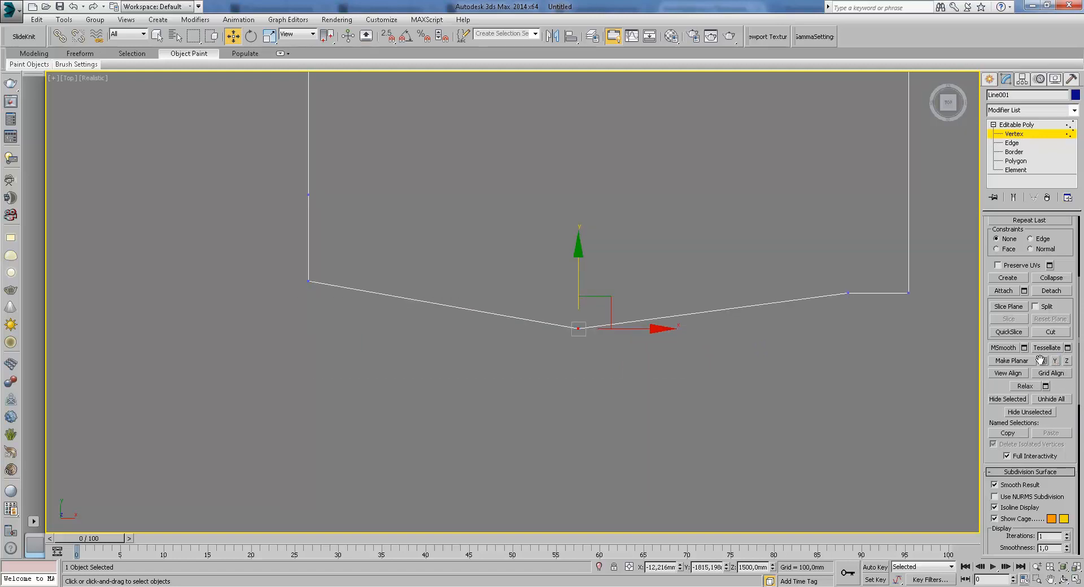
key(ctrl+z)
- Select the two vertical door edges on the short side wall in edge mode and connect them with a horizontal edge
alt+middle_drag(650, 260, 621, 265)
scroll(568, 241, up, 5)
scroll(732, 265, up, 3)
alt+middle_drag(733, 265, 815, 270)
scroll(815, 270, down, 5)
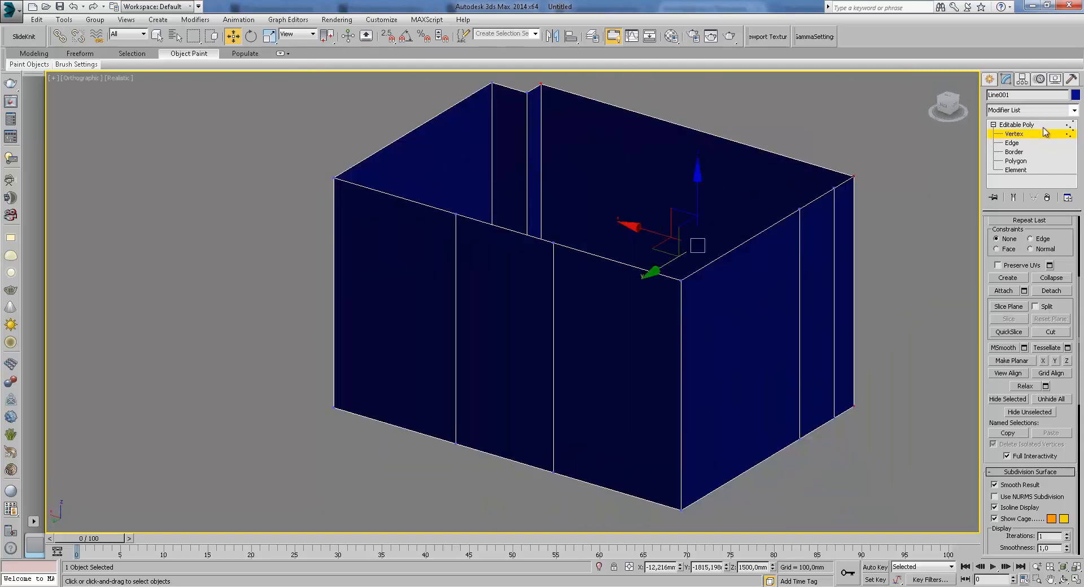
click(1021, 146)
key(F3)
click(801, 276)
ctrl+click(835, 263)
right_click(1015, 340)
click(985, 452)
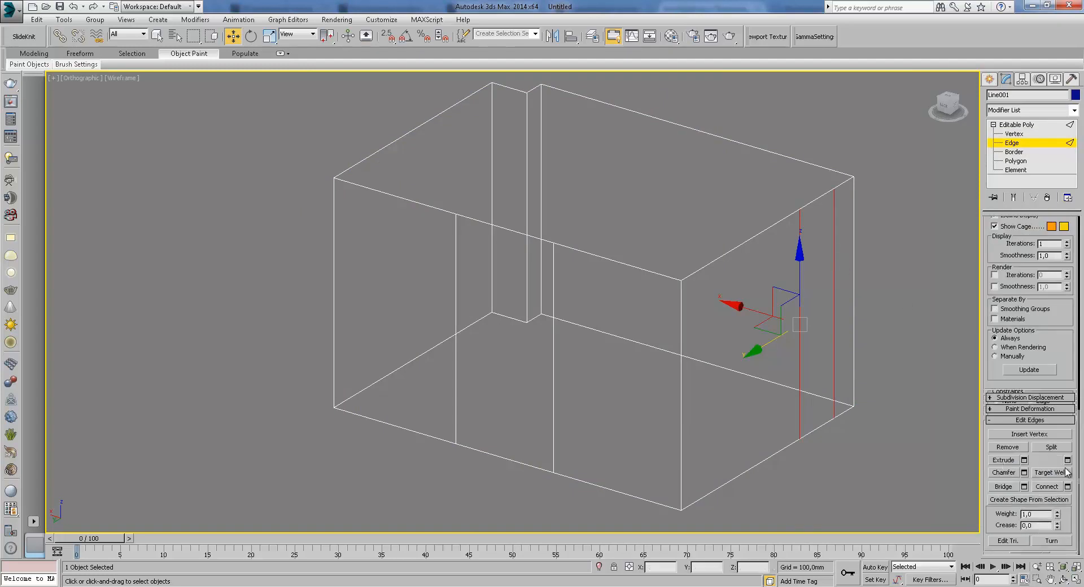
click(1047, 486)
- Set the new door-head edge's absolute Z height to 2100 mm with the Move Transform Type-In
right_click(229, 38)
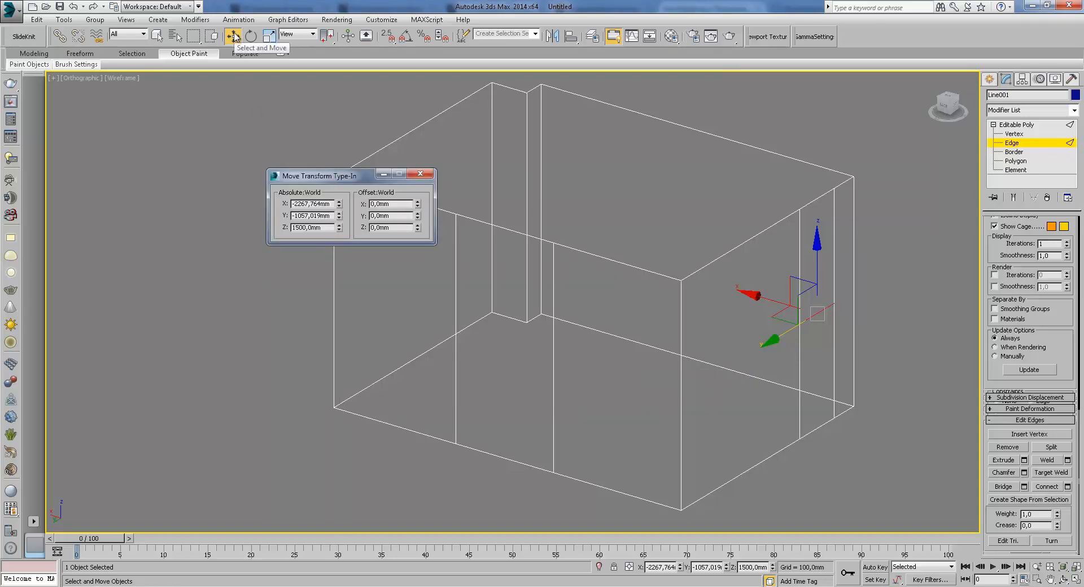
drag(347, 182, 569, 171)
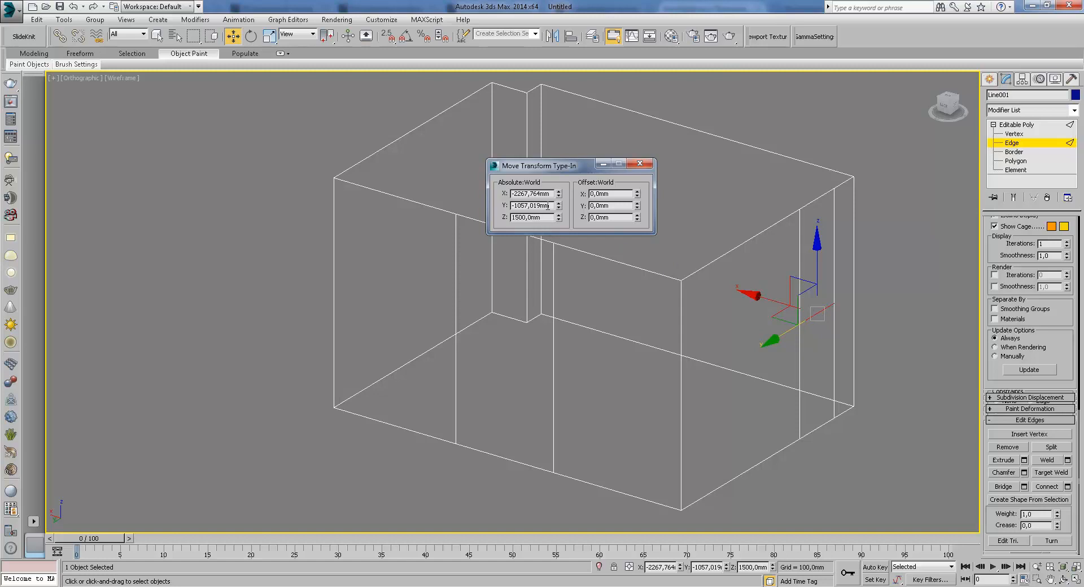
drag(551, 194, 515, 195)
key(Tab)
drag(543, 218, 502, 220)
text(3)
key(BackSpace)
text(2100)
key(Return)
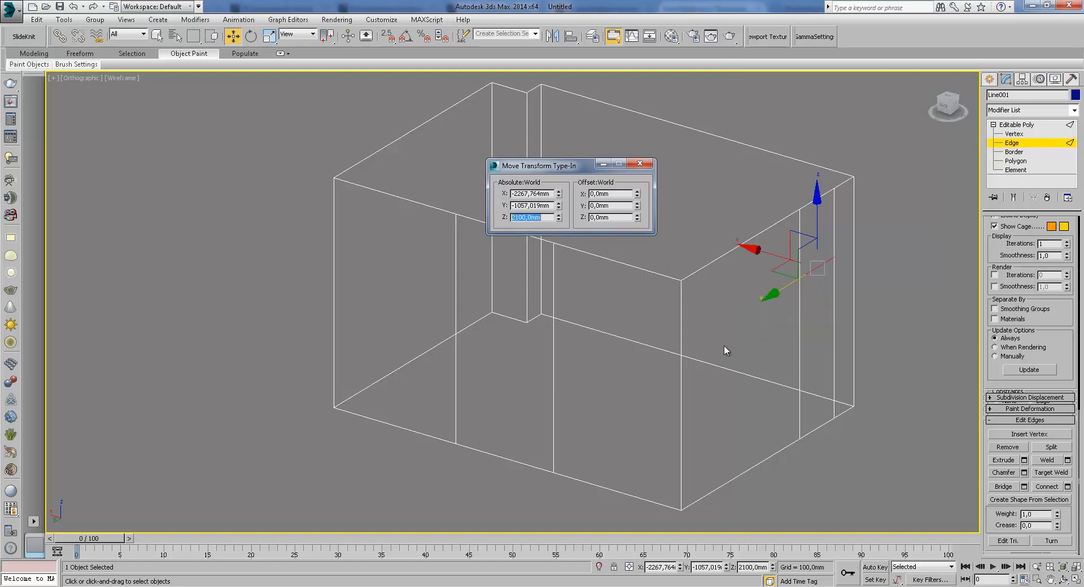
- Select the two vertical window edges on the long wall and connect them with two horizontal segments
middle_drag(546, 290, 656, 328)
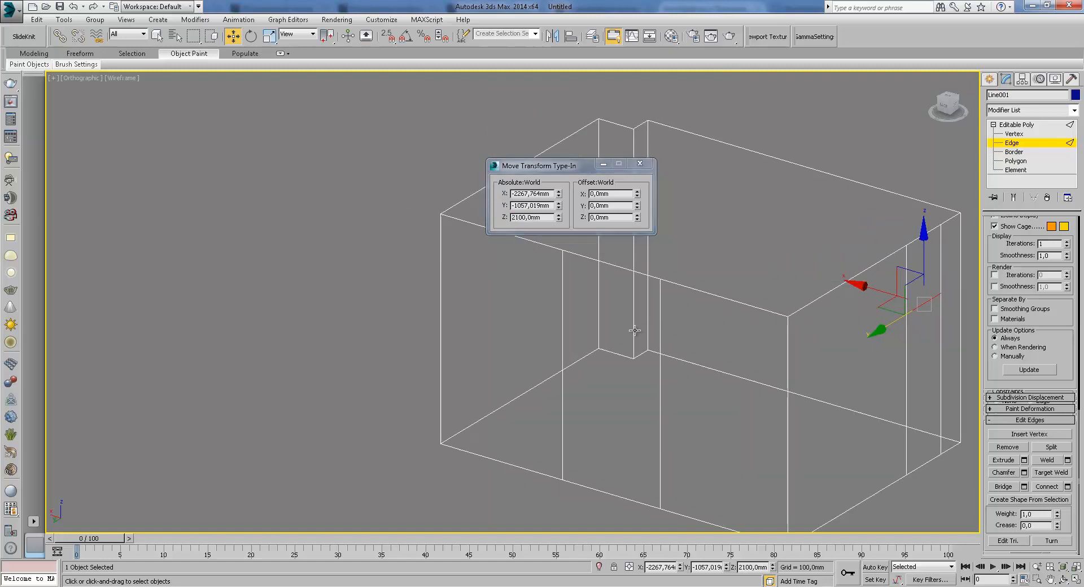
middle_drag(645, 400, 647, 386)
click(663, 377)
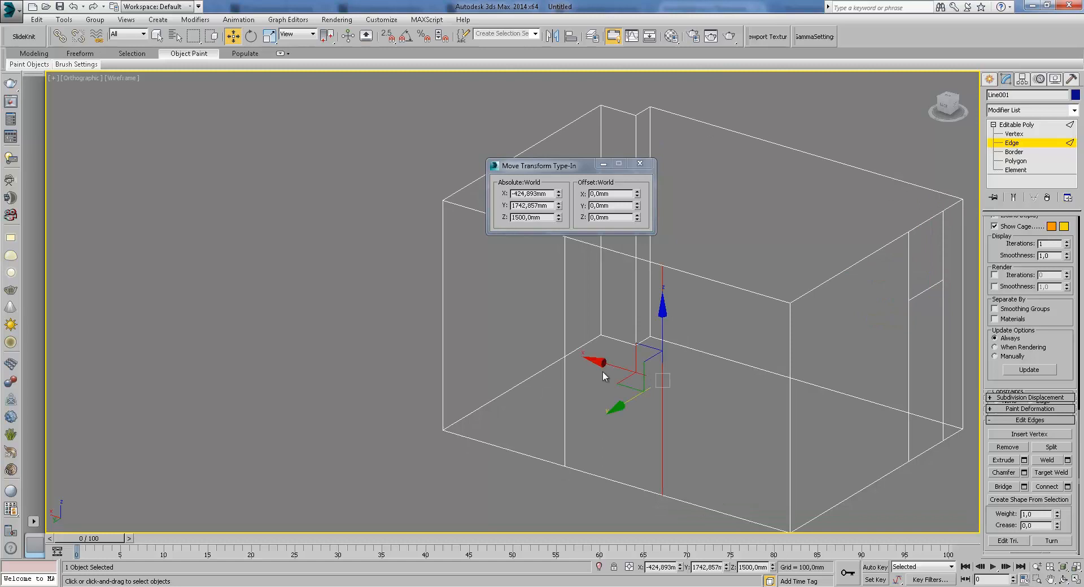
ctrl+click(565, 373)
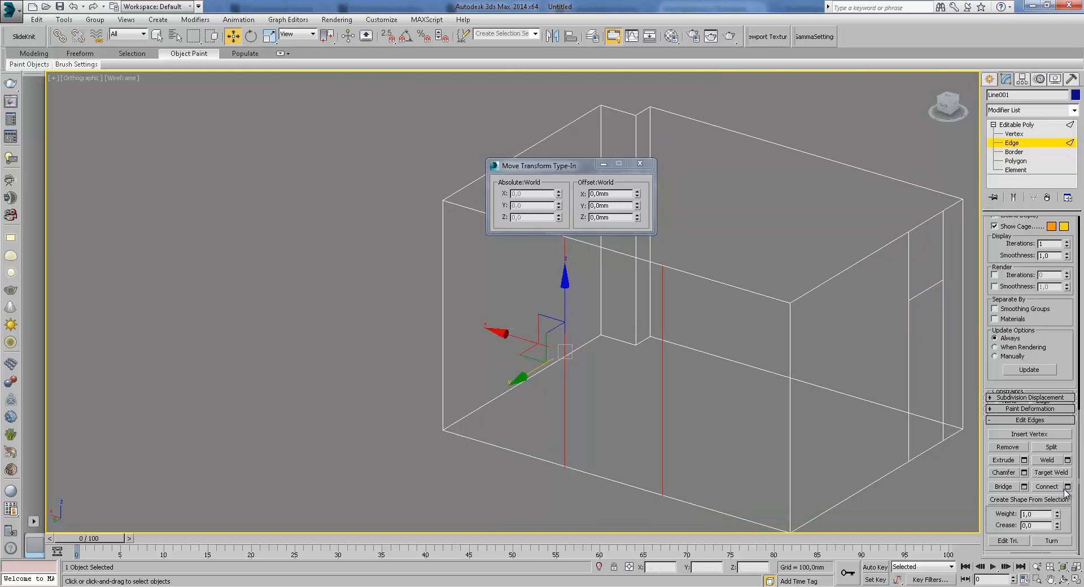
click(521, 306)
click(519, 357)
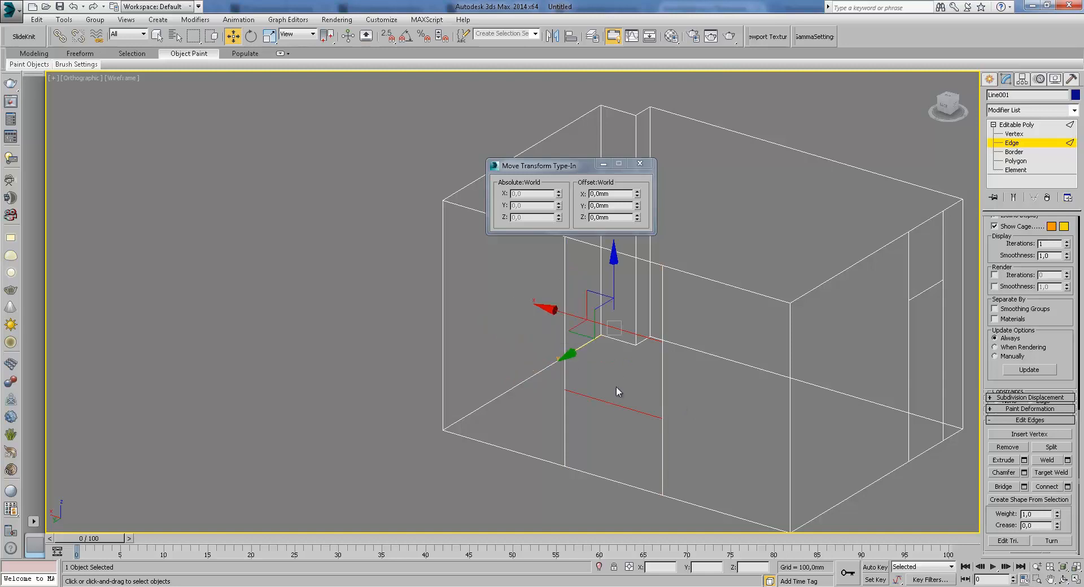
- Select the lower horizontal window edge and set its absolute Z height to 850 mm
click(630, 407)
double_click(542, 218)
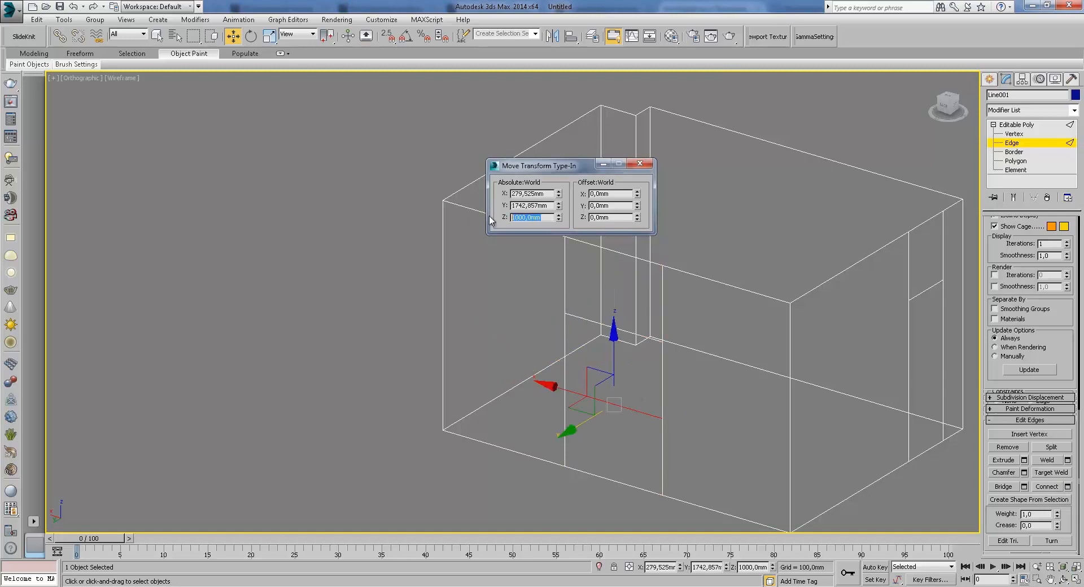
text(850)
key(Return)
- Set the upper horizontal window edge's absolute Z height to 2400 mm
text(2000)
key(Return)
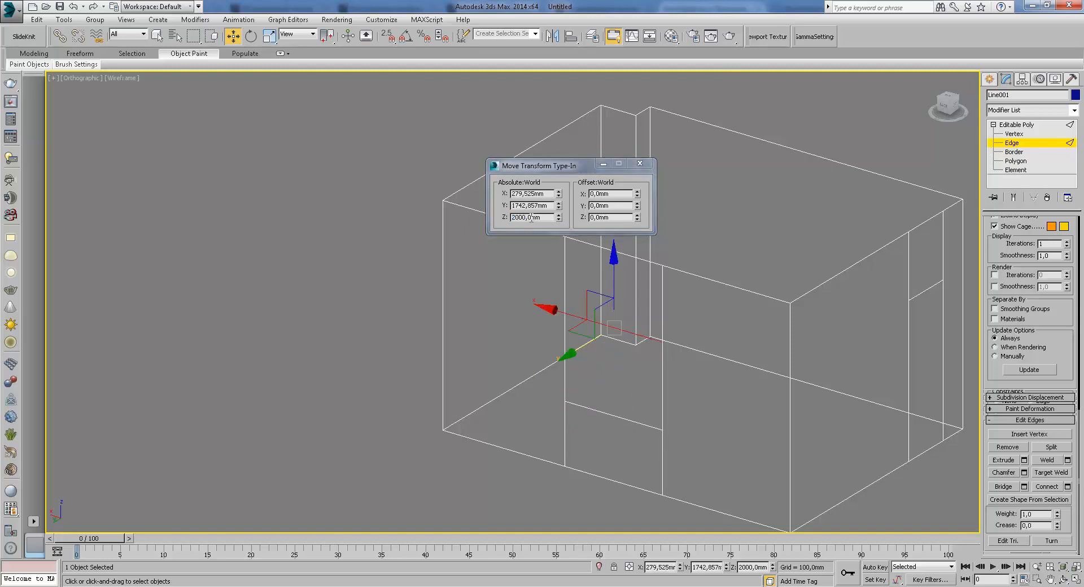
text(5400)
key(Return)
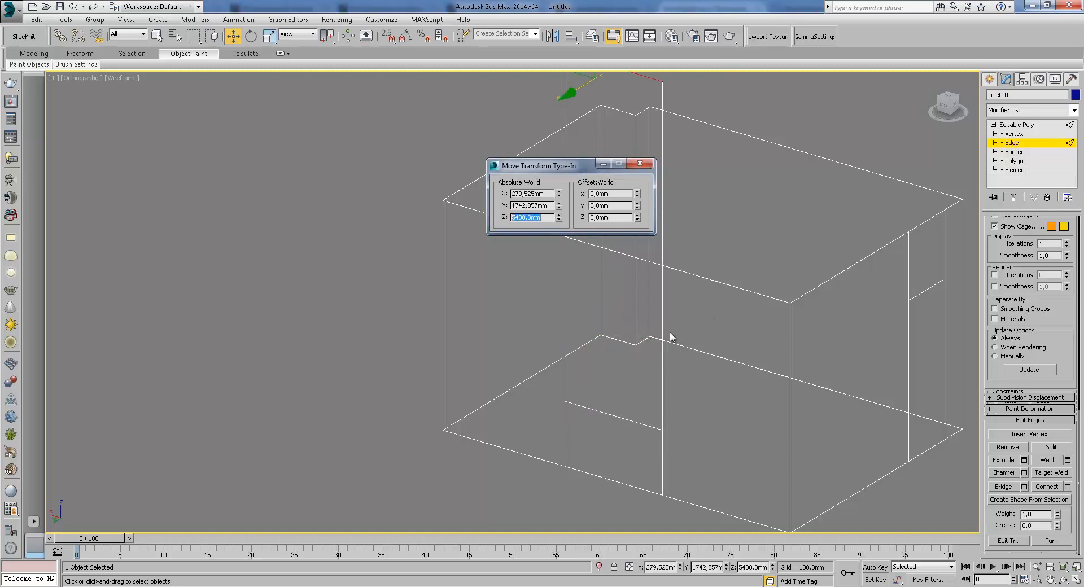
text(2400)
key(Return)
- Select the window and door polygons and extrude them outward by about 147 mm
scroll(645, 367, down, 4)
alt+middle_drag(645, 367, 508, 382)
key(F3)
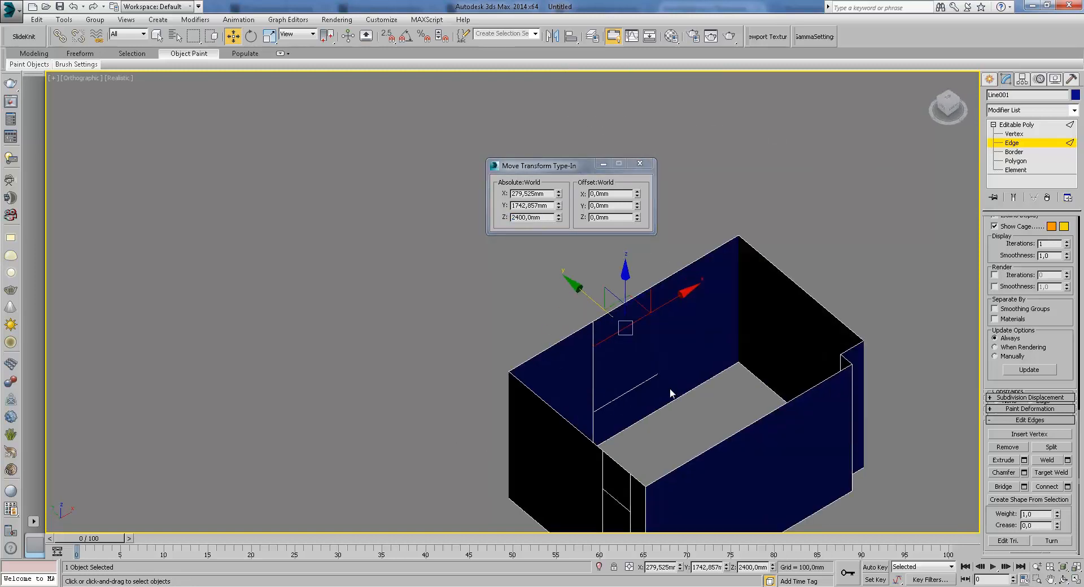
scroll(740, 353, up, 3)
click(1016, 161)
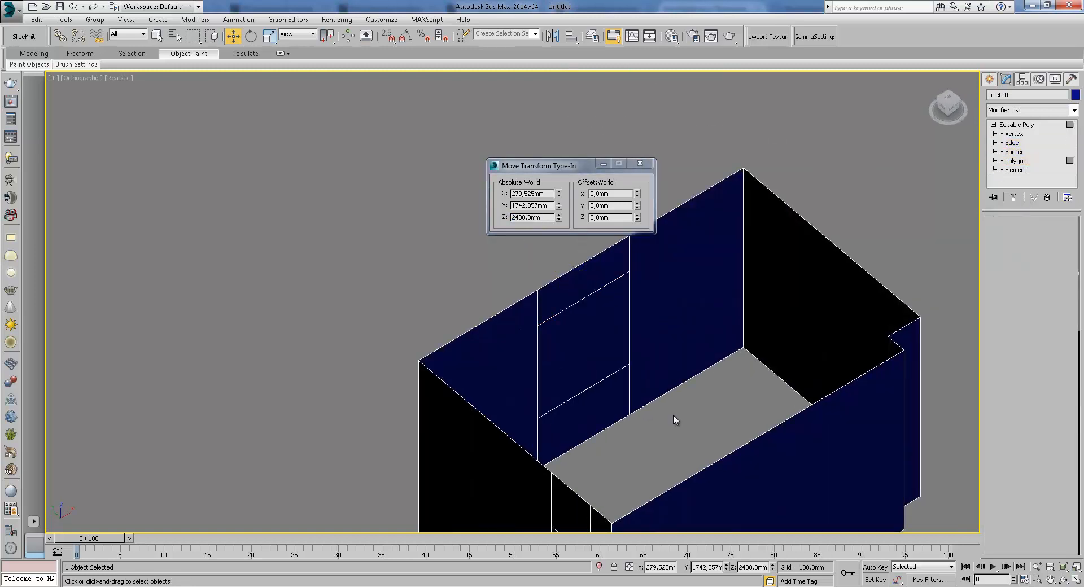
alt+middle_drag(660, 402, 750, 455)
ctrl+click(750, 455)
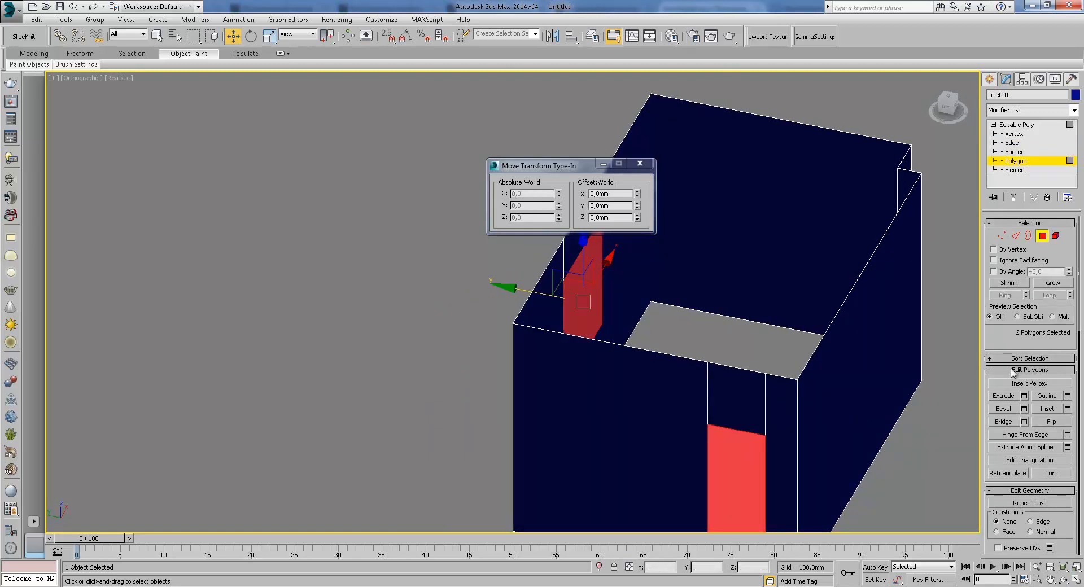
click(1025, 395)
alt+middle_drag(711, 389, 673, 370)
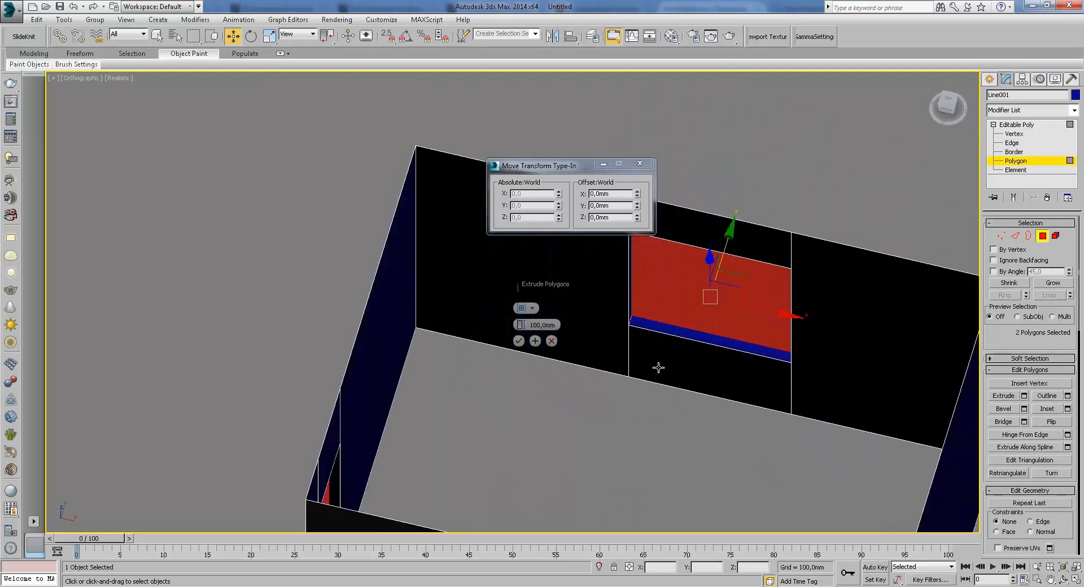
drag(520, 326, 528, 316)
alt+middle_drag(700, 367, 673, 401)
middle_drag(297, 399, 339, 394)
scroll(492, 371, up, 3)
scroll(603, 391, down, 2)
scroll(602, 392, up, 1)
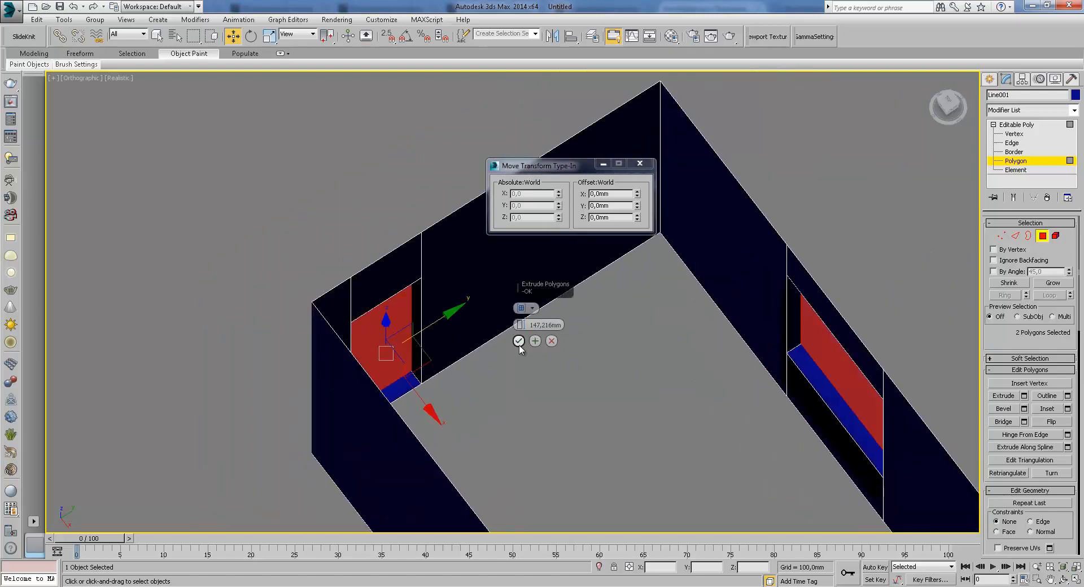
click(517, 342)
- Examine the extruded door and window recesses from inside the room, checking the door face and its threshold polygon
alt+middle_drag(756, 412, 705, 416)
click(358, 338)
middle_drag(373, 334, 441, 254)
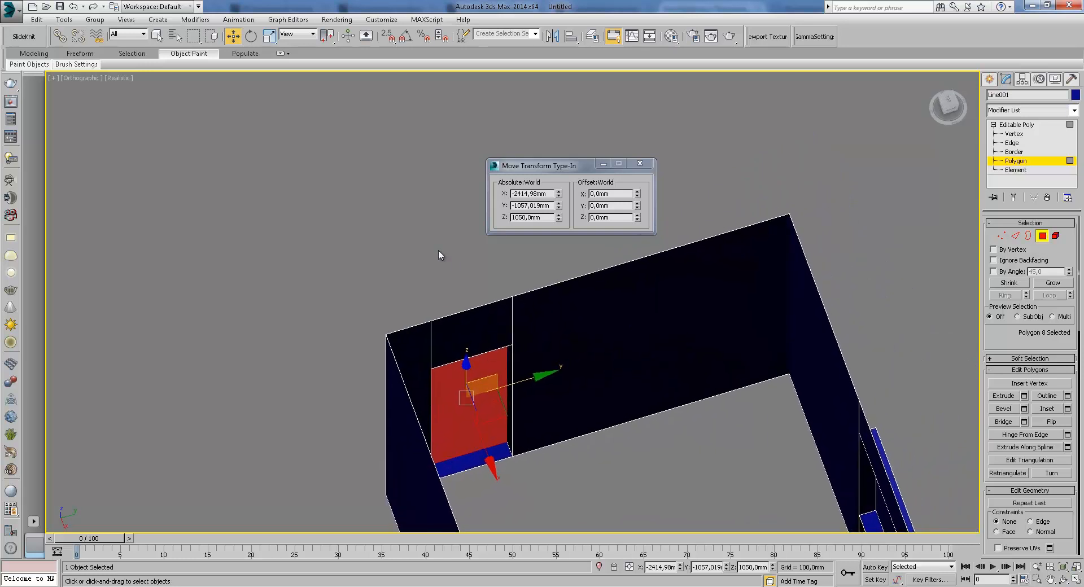
click(441, 254)
scroll(496, 326, up, 2)
middle_drag(562, 442, 502, 416)
click(462, 376)
alt+middle_drag(718, 431, 460, 361)
scroll(605, 431, down, 3)
click(453, 351)
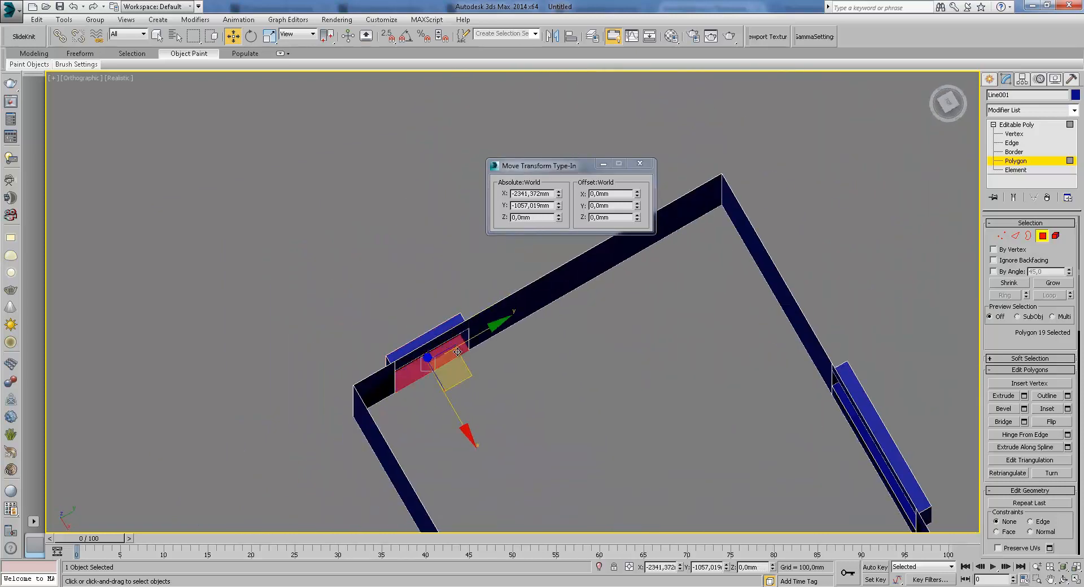
click(736, 363)
alt+middle_drag(736, 363, 663, 361)
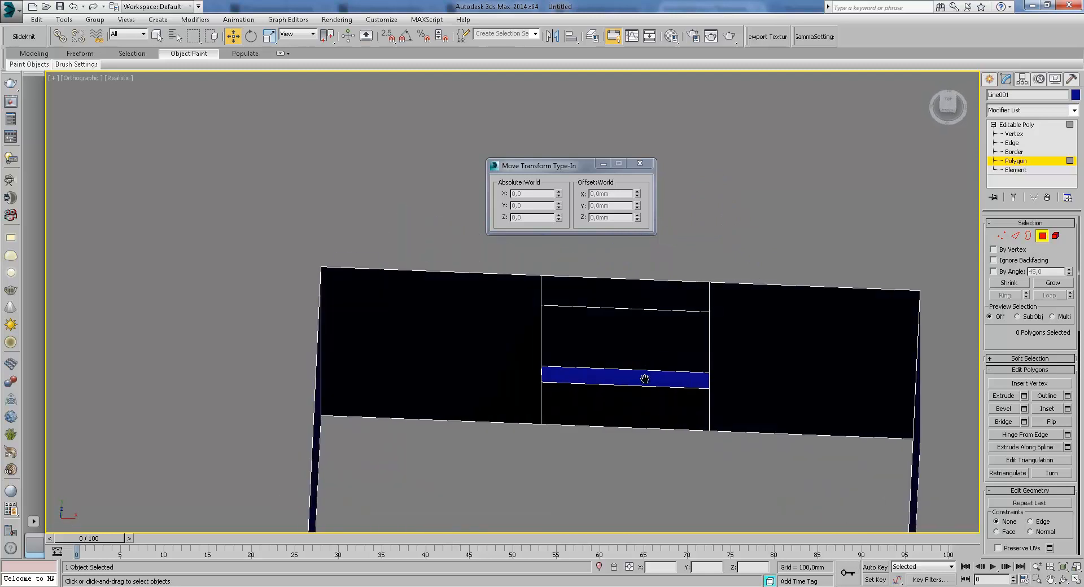
scroll(644, 379, up, 4)
scroll(648, 358, down, 5)
alt+middle_drag(649, 358, 641, 335)
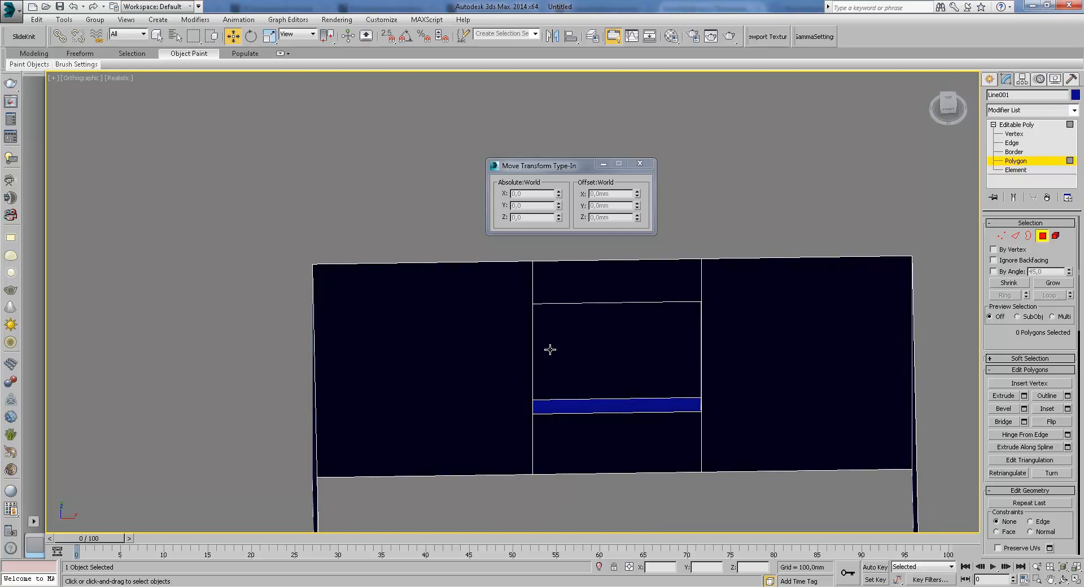
- Select the window's recessed polygon and move it outward along Y to about 1937 mm
click(623, 364)
alt+middle_drag(624, 364, 584, 325)
drag(626, 283, 625, 276)
alt+middle_drag(625, 277, 764, 292)
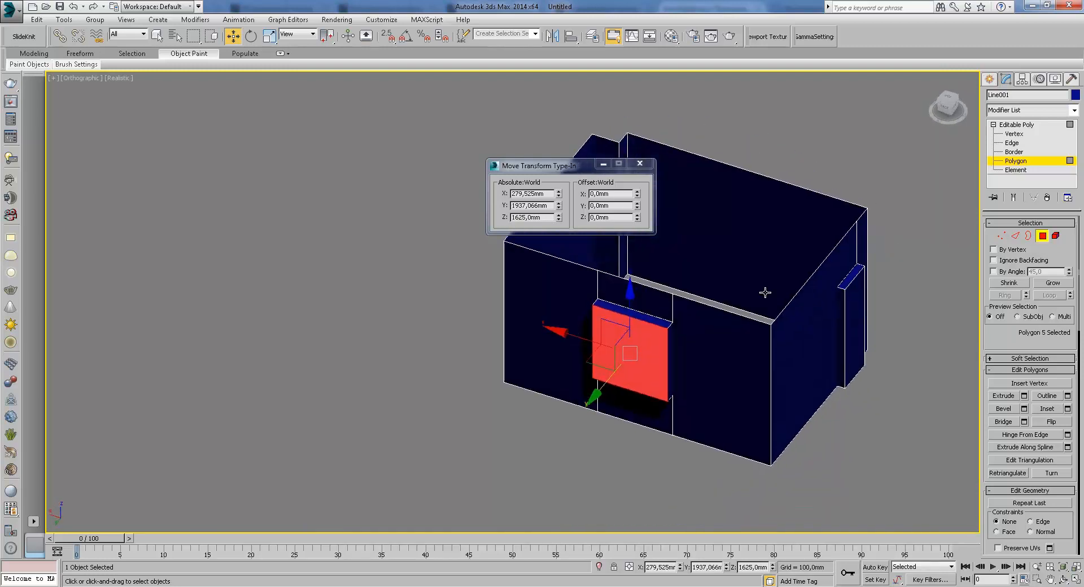
- Minimize the Move Transform Type-In and try to detach the window polygon from the wall object
click(602, 166)
scroll(697, 356, up, 2)
scroll(1061, 508, down, 3)
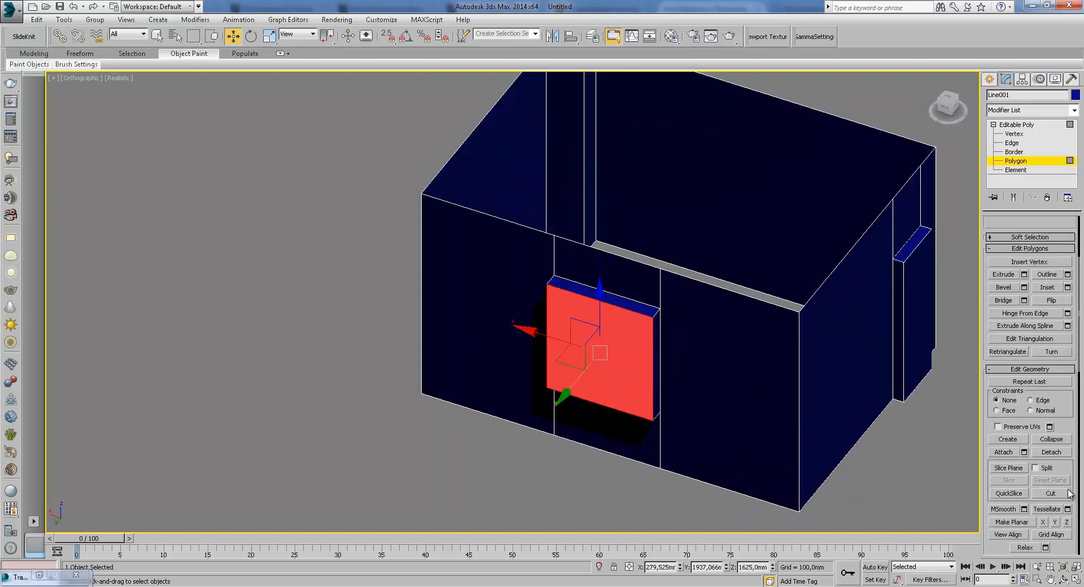
click(1051, 452)
key(Return)
click(1033, 124)
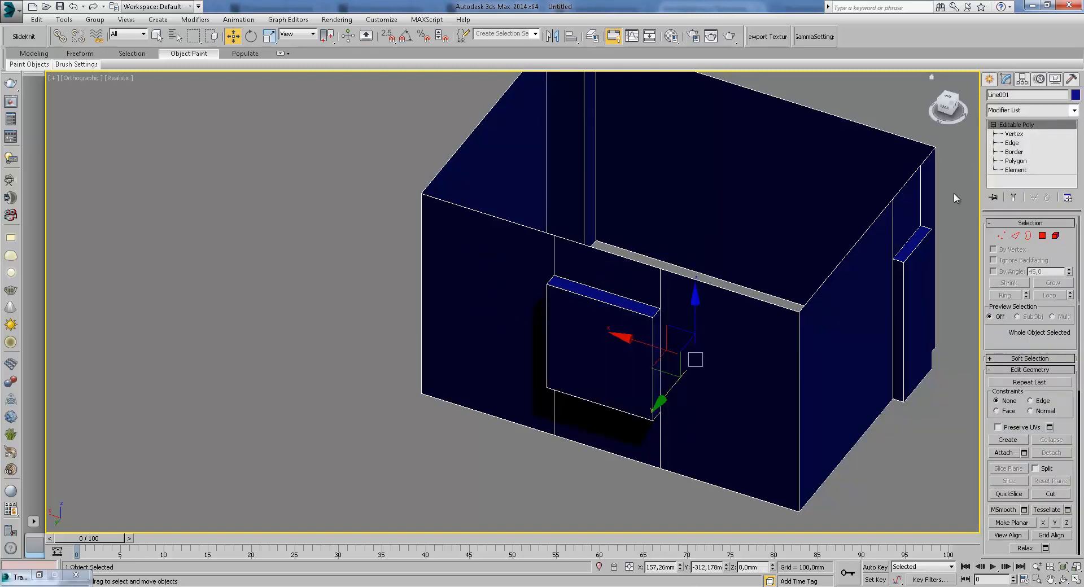
- Try an Edit Normals modifier on the wall object and remove it from the stack
scroll(678, 318, down, 3)
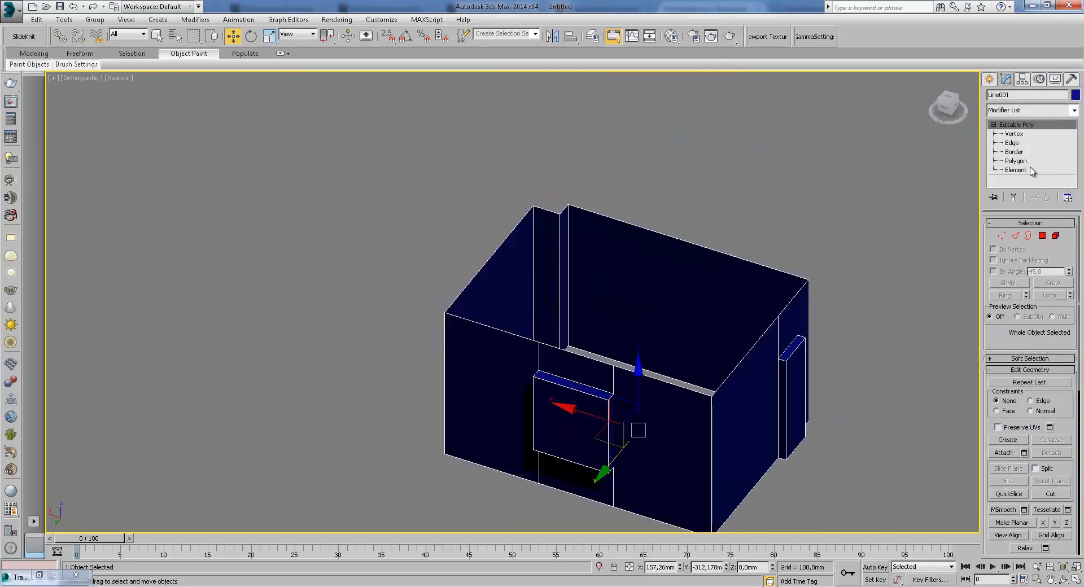
click(1025, 161)
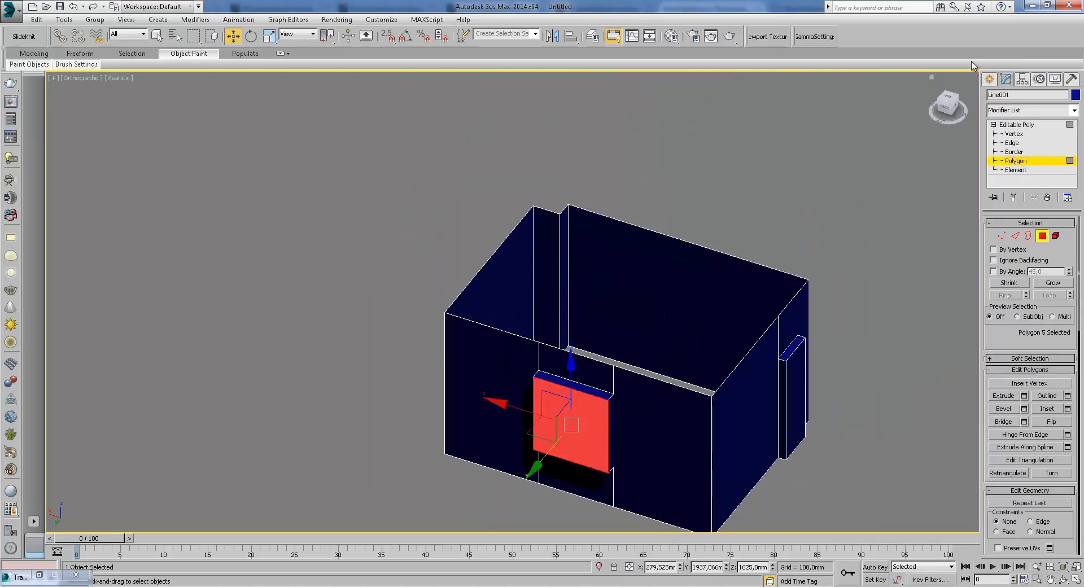
click(1016, 124)
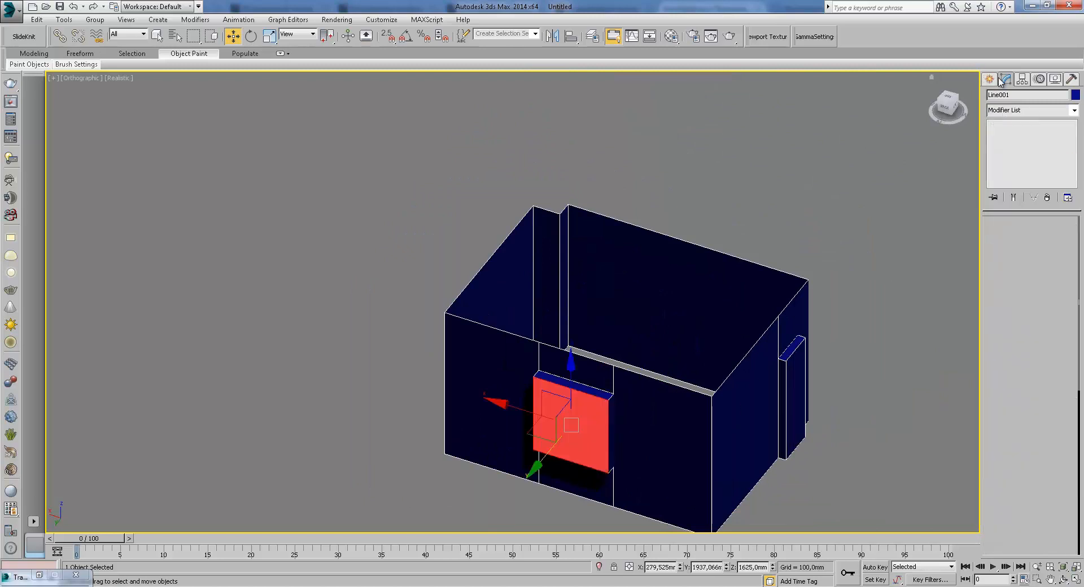
click(1040, 110)
click(1000, 415)
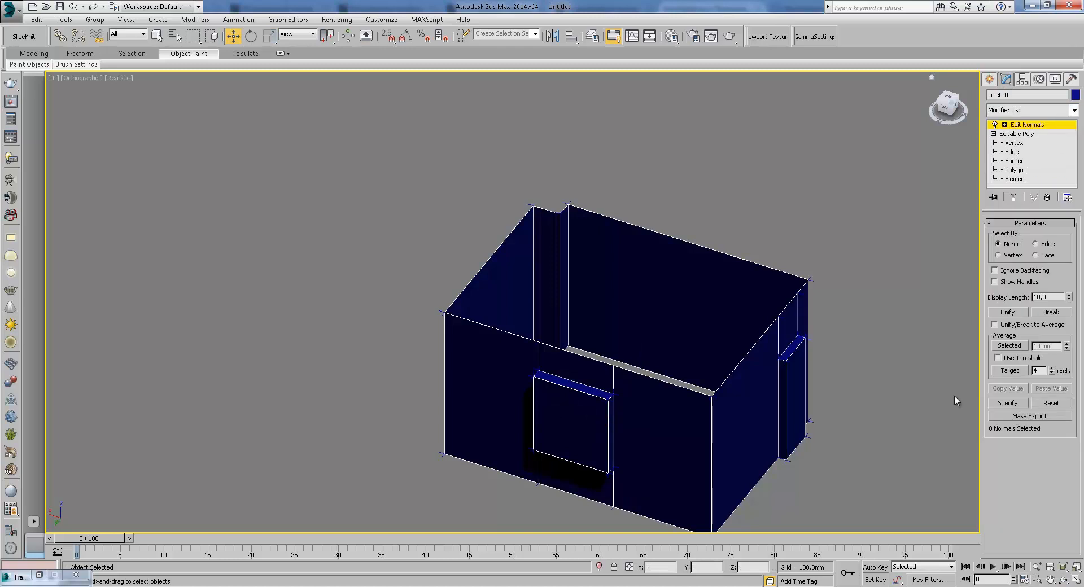
scroll(777, 428, up, 5)
click(1047, 197)
- Apply a Normal modifier to the wall object
click(1040, 111)
scroll(1026, 469, down, 1)
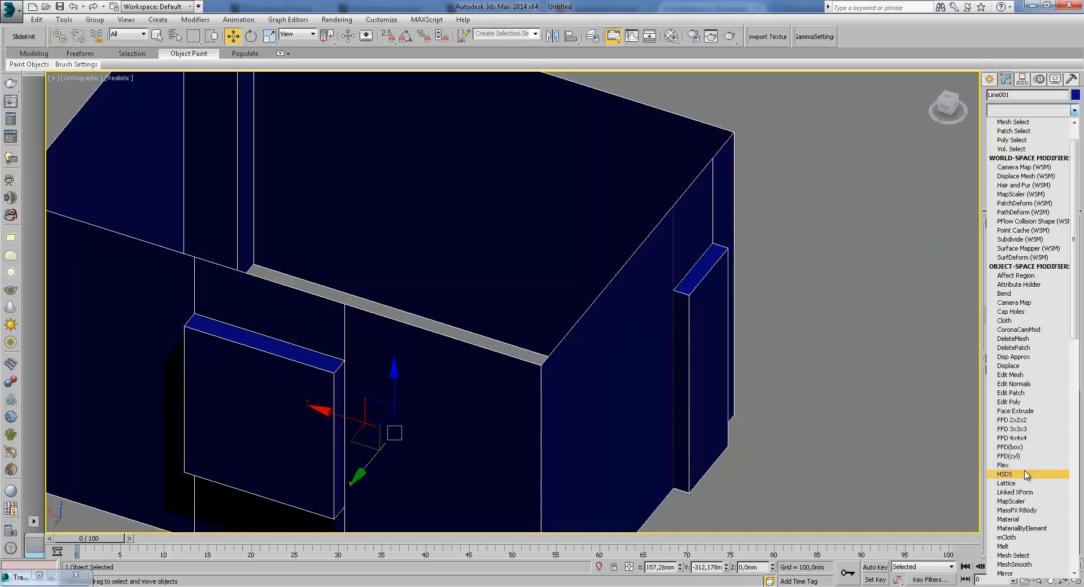
scroll(1031, 451, down, 1)
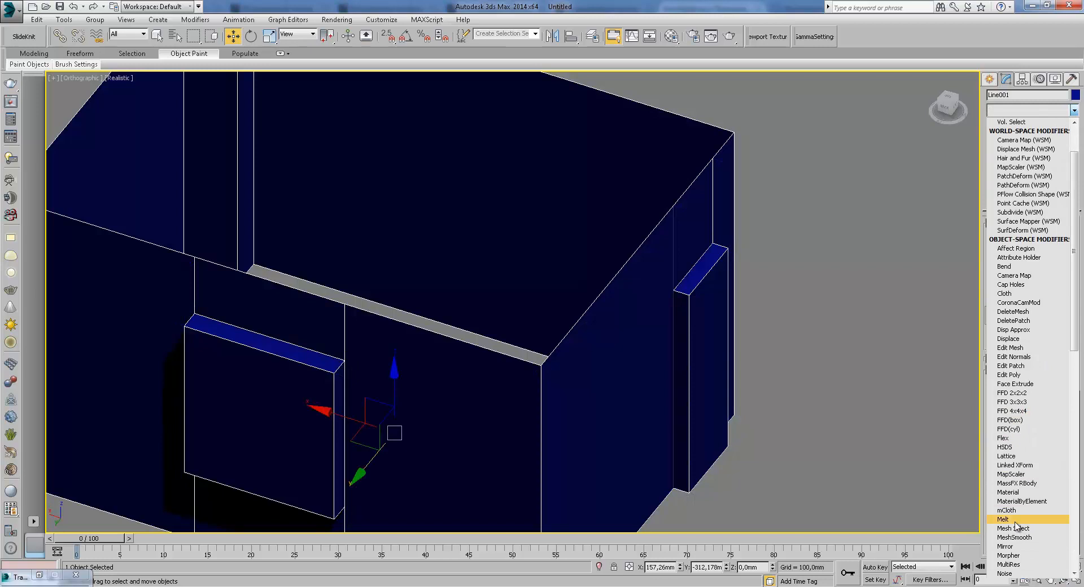
scroll(1021, 518, down, 1)
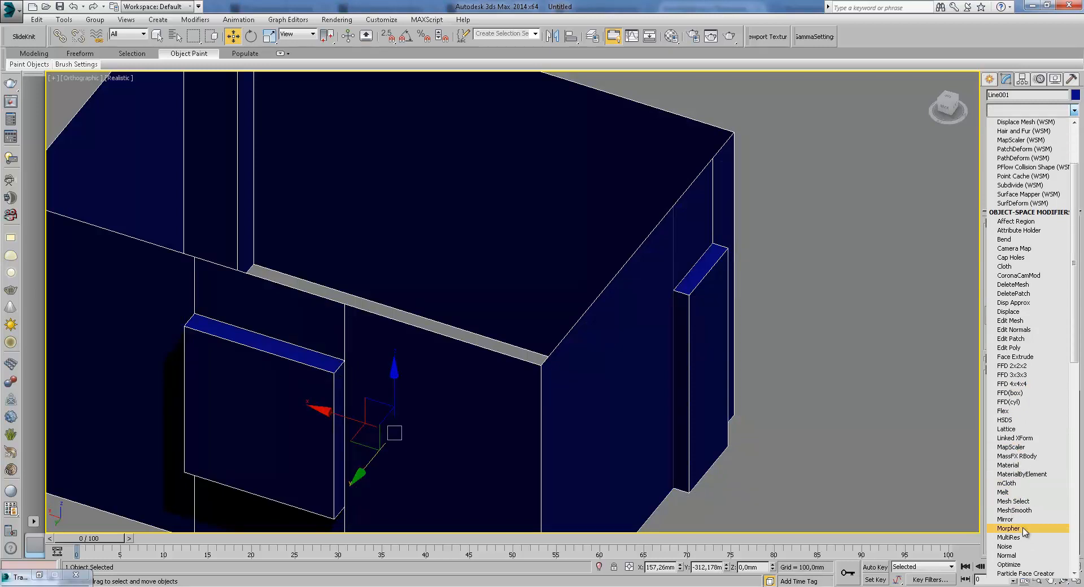
click(1006, 555)
alt+middle_drag(743, 382, 551, 311)
- Add an Edit Poly modifier above the Normal modifier on the wall object
click(1043, 111)
click(1033, 437)
middle_drag(709, 213, 781, 346)
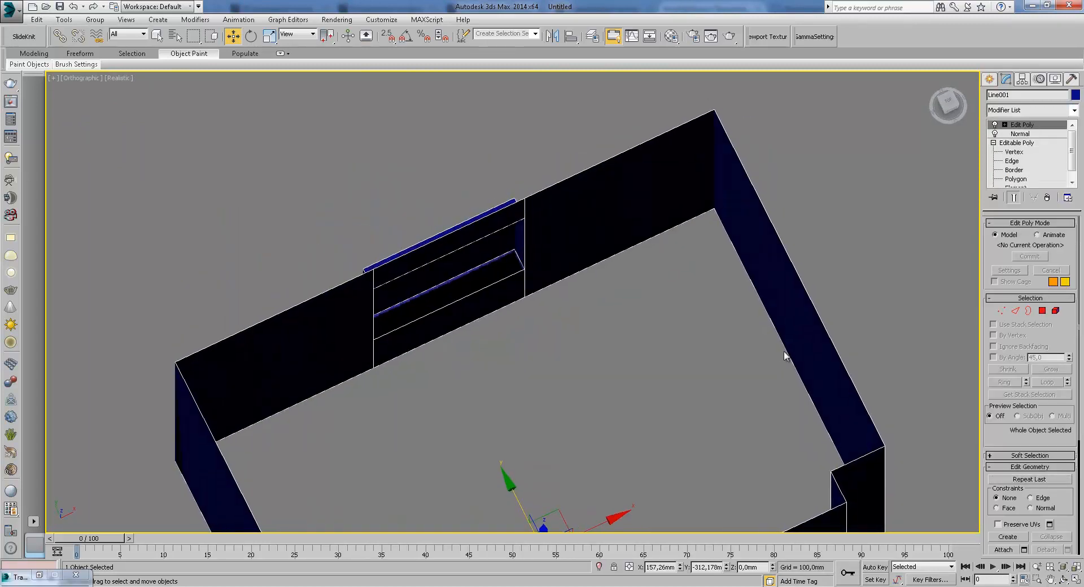
- Replace the Edit Poly modifier on the wall object with an Edit Normals modifier
click(1047, 197)
click(1042, 111)
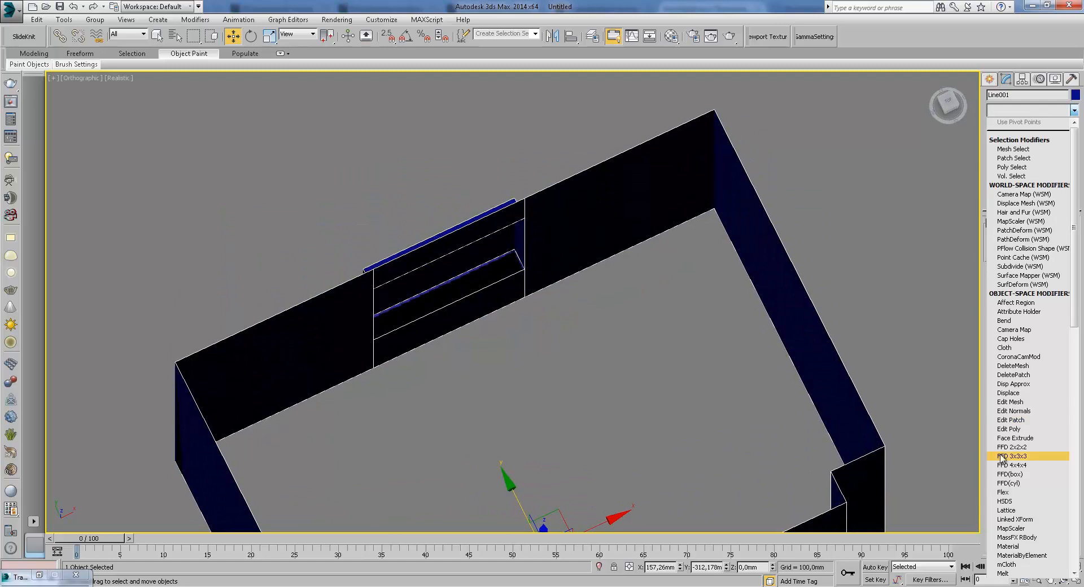
click(1024, 414)
middle_drag(815, 432, 787, 341)
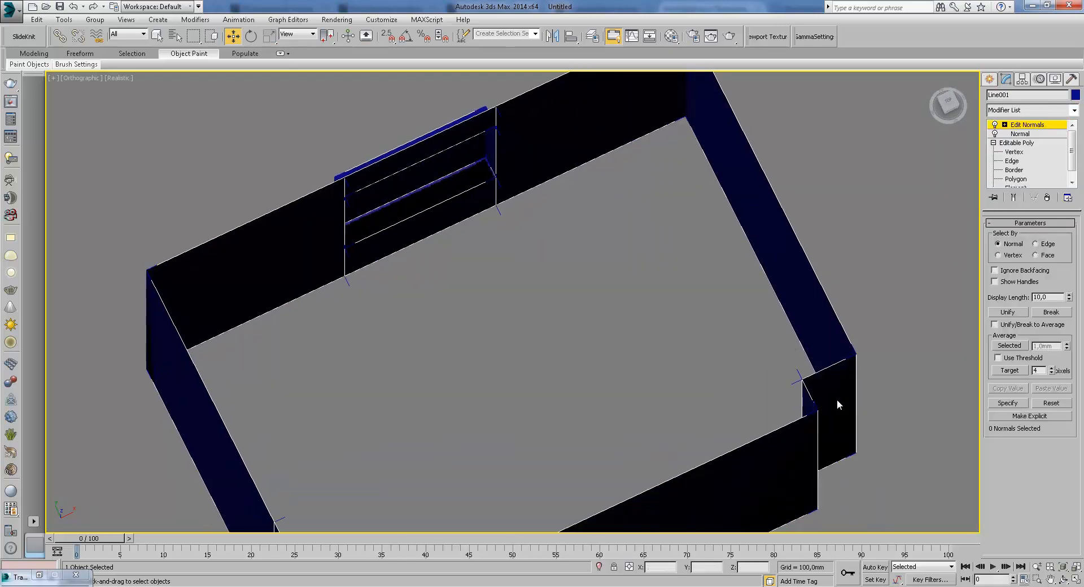
scroll(709, 351, up, 4)
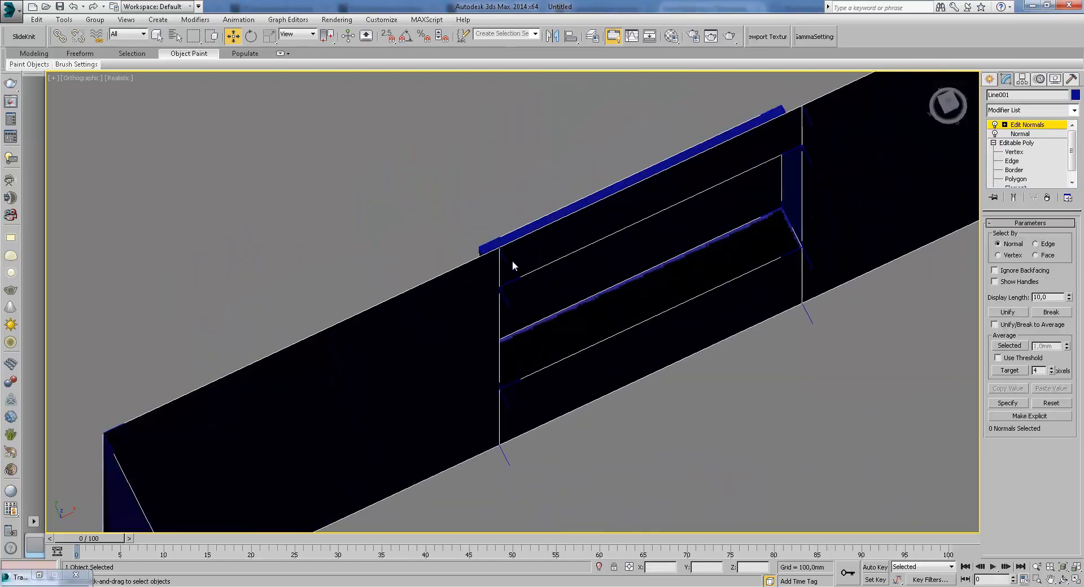
scroll(649, 307, down, 5)
alt+middle_drag(681, 310, 876, 239)
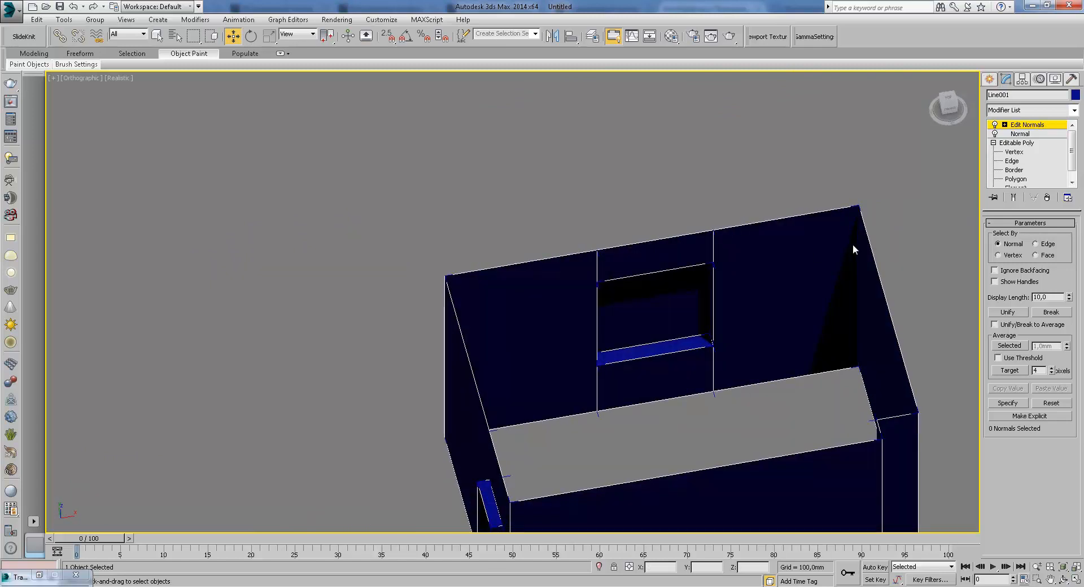
- Convert the wall object to Editable Poly and detach the window polygon from it
right_click(841, 242)
mouse_move(903, 347)
click(999, 355)
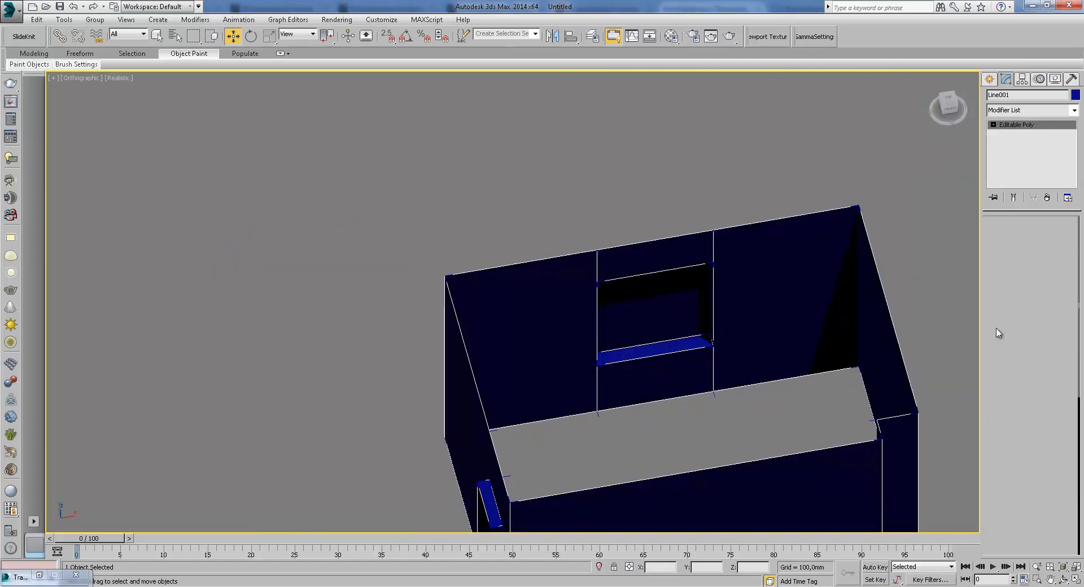
click(993, 124)
click(1015, 161)
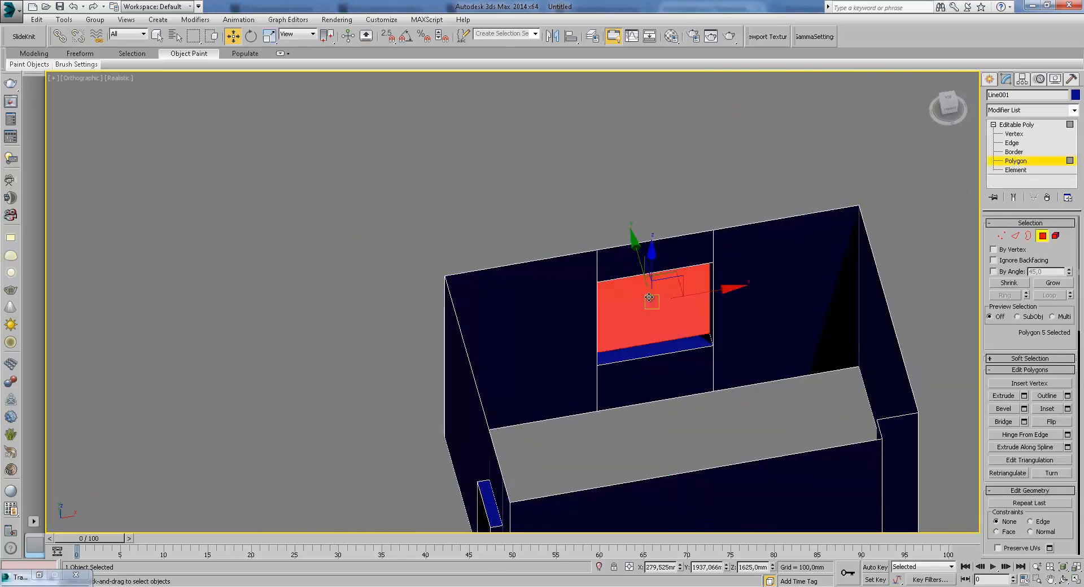
scroll(1044, 435, down, 5)
click(1052, 440)
click(586, 308)
alt+middle_drag(602, 341, 926, 196)
- Select the detached window polygon on the outer face of the wall recess and delete it
click(991, 79)
alt+middle_drag(498, 307, 711, 287)
key(t)
scroll(709, 293, up, 5)
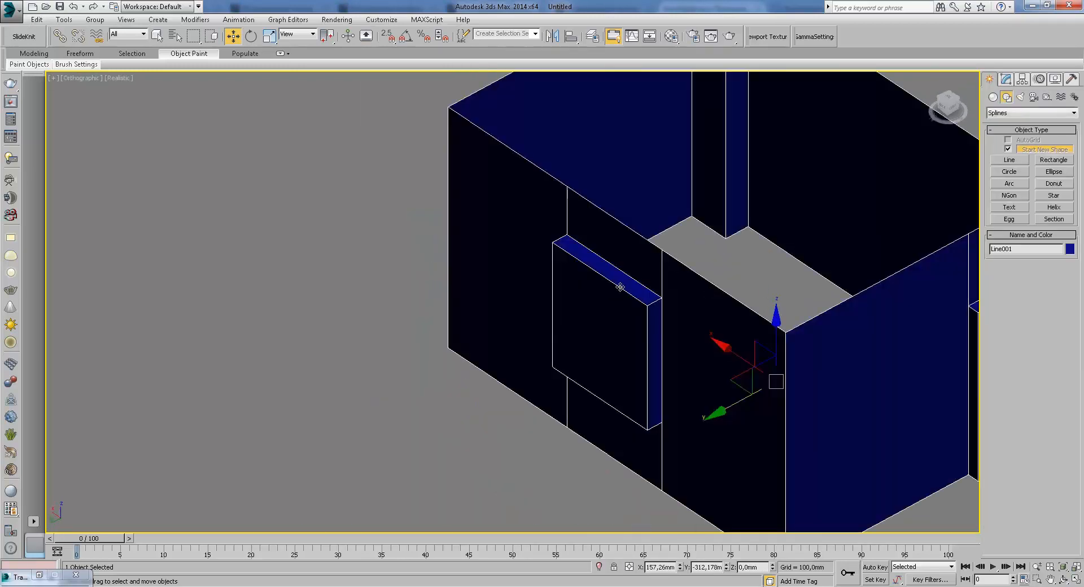
click(328, 243)
click(571, 289)
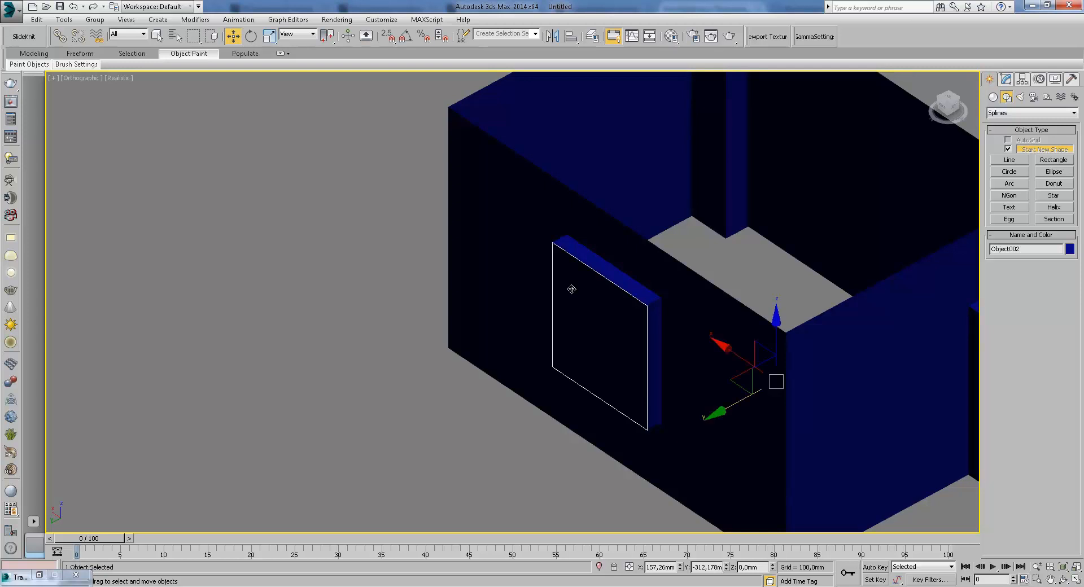
scroll(670, 311, down, 2)
alt+middle_drag(741, 339, 646, 327)
scroll(779, 322, down, 2)
scroll(646, 327, up, 1)
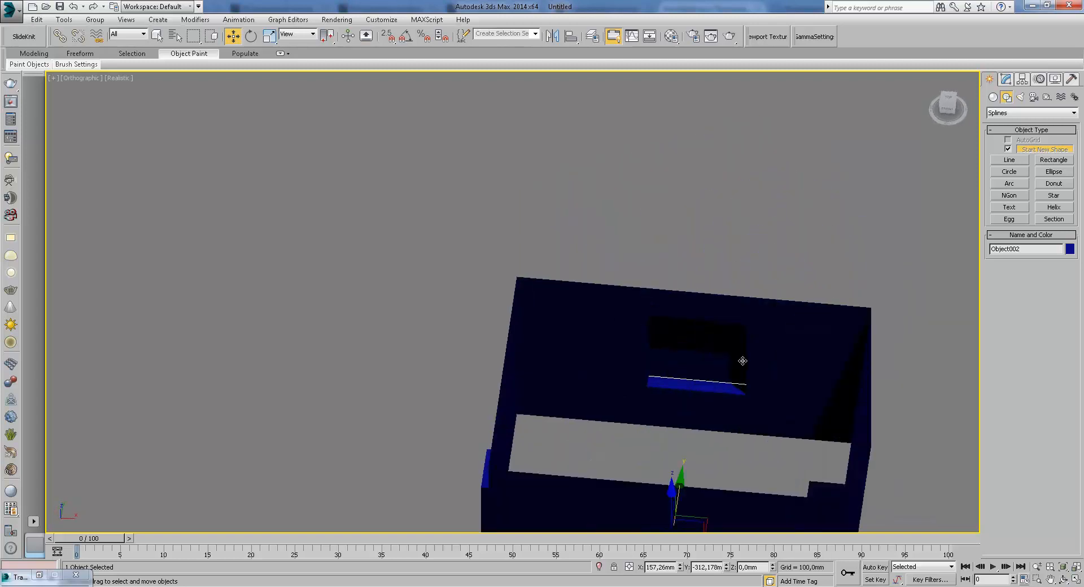
scroll(714, 364, up, 3)
alt+middle_drag(714, 364, 711, 347)
alt+middle_drag(691, 330, 530, 373)
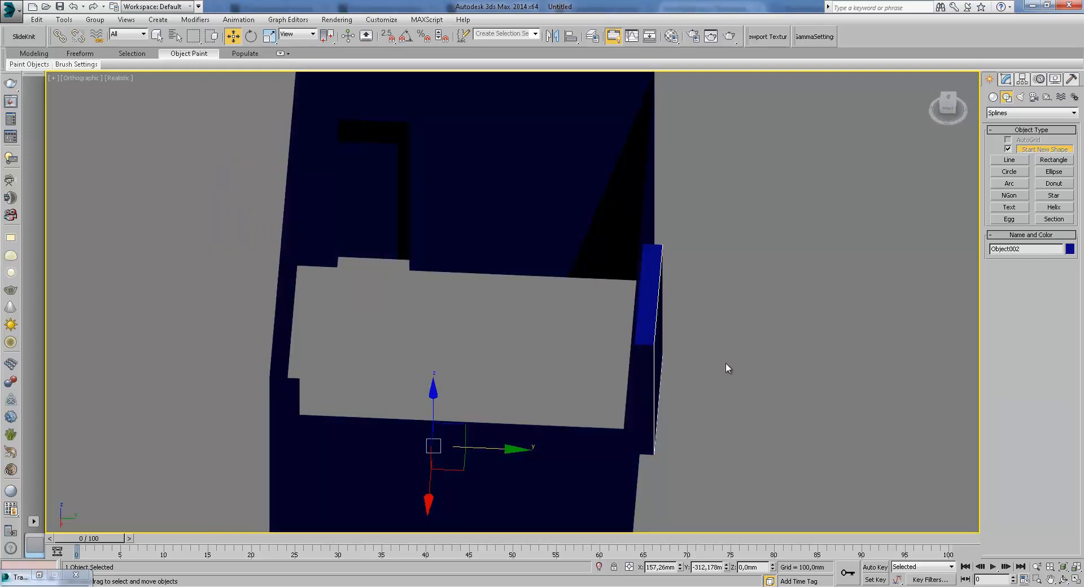
scroll(720, 361, down, 3)
alt+middle_drag(714, 354, 776, 358)
key(Delete)
- Show the room in a front wireframe view zoomed to fit and start a V-Ray plane light
key(f)
key(F3)
key(z)
click(1020, 97)
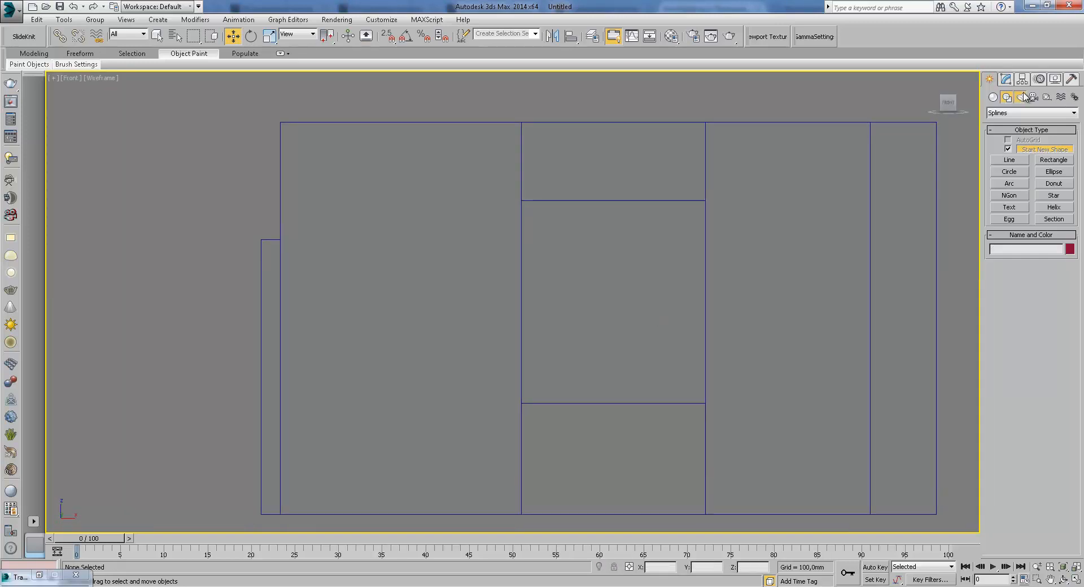
click(1031, 113)
click(1017, 148)
click(1017, 151)
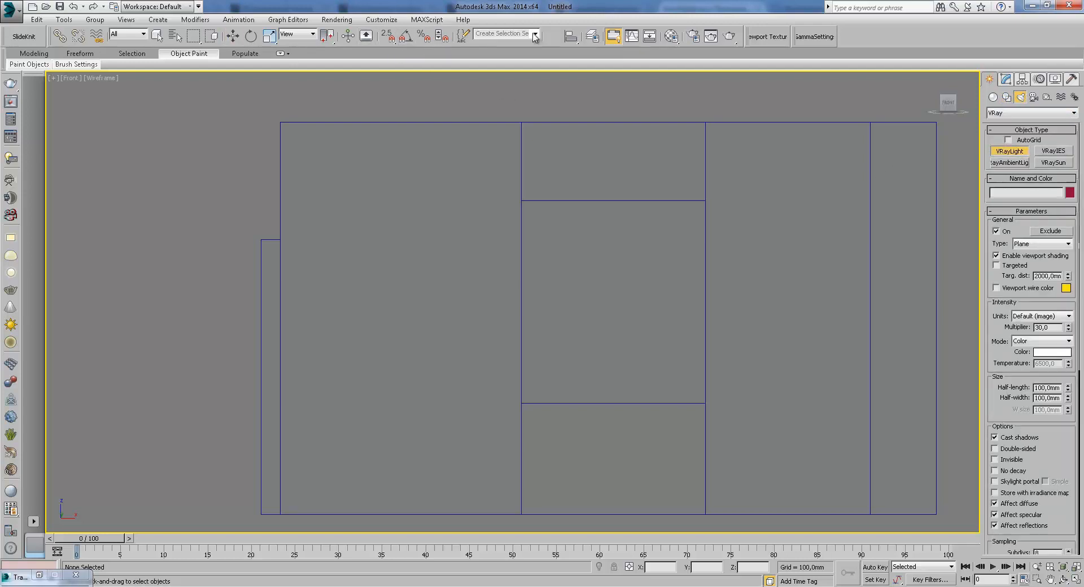
- Turn on 2.5D snapping, review the Vertex snap option in the grid and snap settings, and minimize the settings
click(387, 37)
right_click(386, 40)
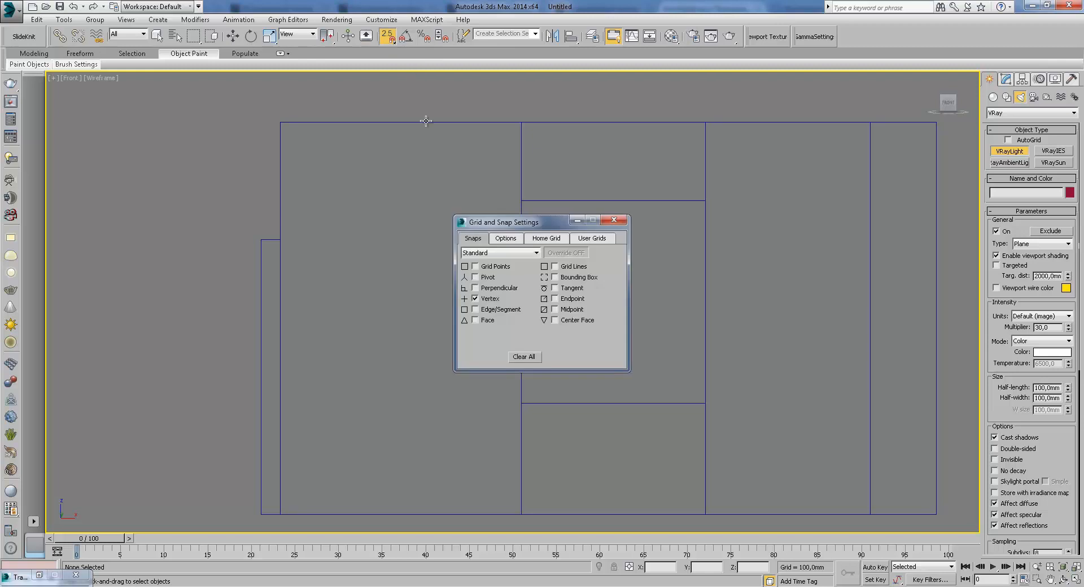
drag(532, 224, 605, 133)
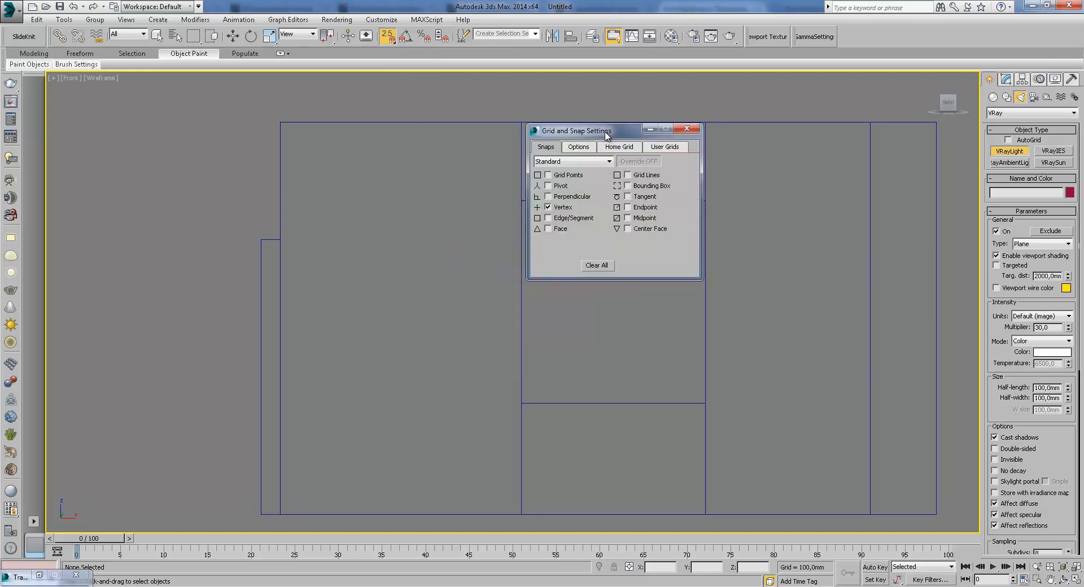
click(565, 161)
click(552, 219)
click(552, 227)
click(650, 130)
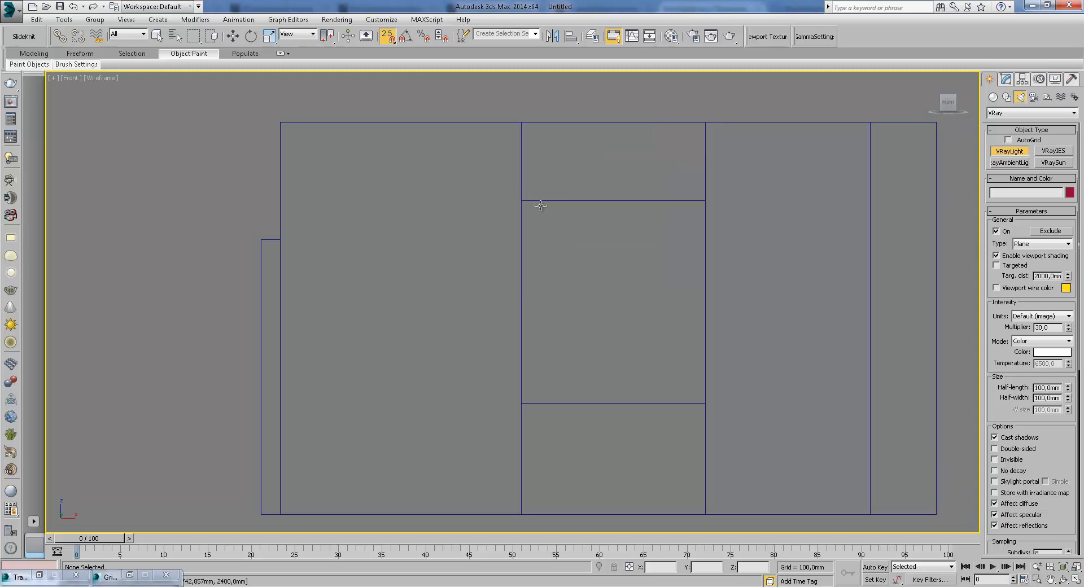
- Draw a V-Ray plane light over the window opening, snapped corner to corner, half-length about 704 mm and half-width 775 mm
drag(386, 40, 393, 74)
drag(387, 37, 387, 87)
drag(387, 38, 387, 71)
drag(521, 201, 705, 403)
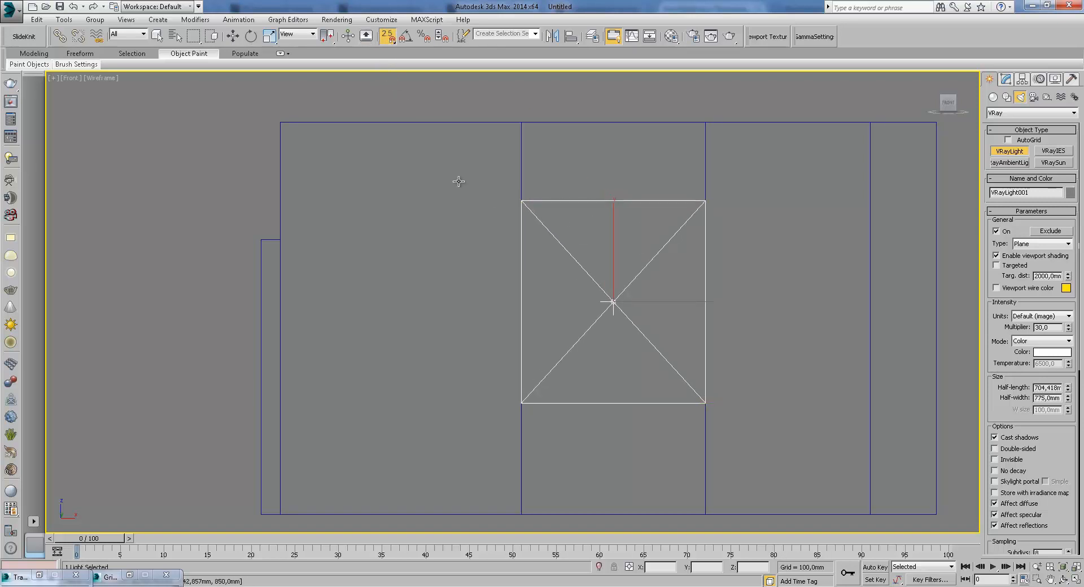
- Mirror the V-Ray light in the top view without cloning so that it points away from the window wall
click(233, 36)
key(t)
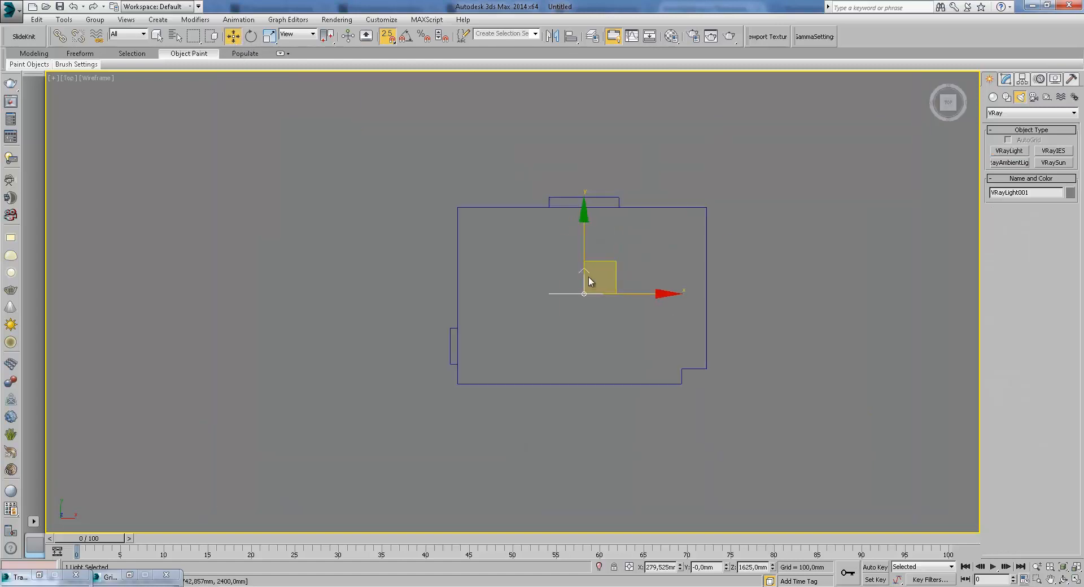
click(552, 36)
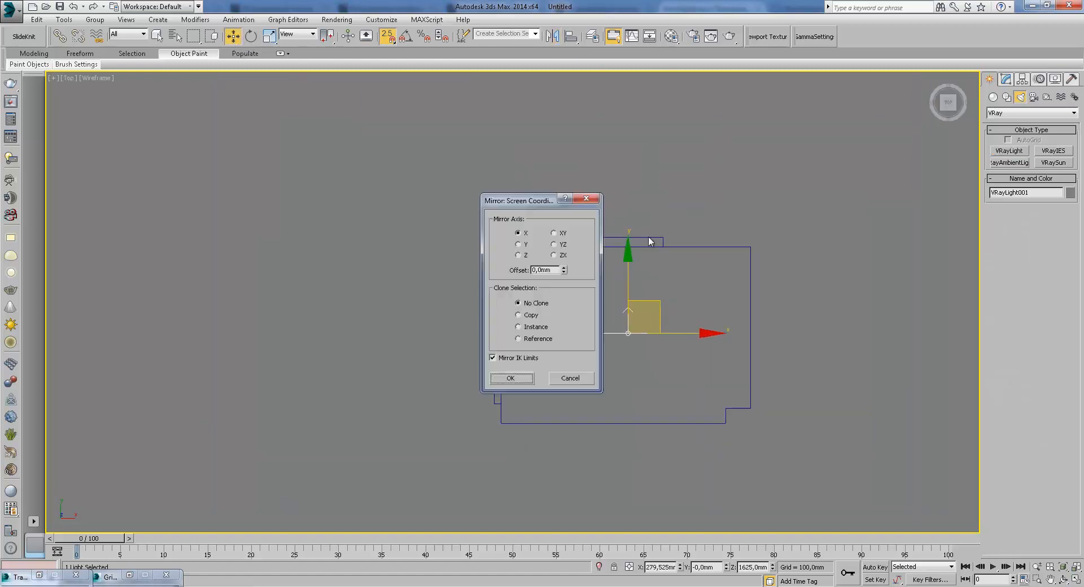
click(511, 379)
- Turn off snapping and move the V-Ray light along Y into the window opening, to about 1937 mm
drag(626, 288, 642, 191)
key(ctrl+z)
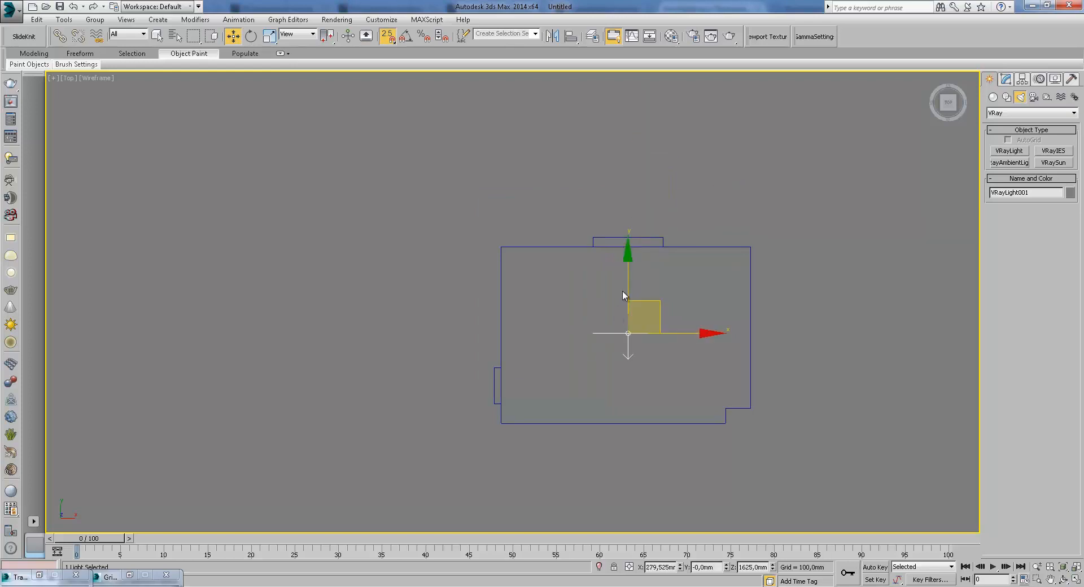
key(s)
drag(634, 295, 632, 217)
scroll(626, 205, up, 6)
drag(648, 428, 668, 342)
scroll(668, 380, up, 8)
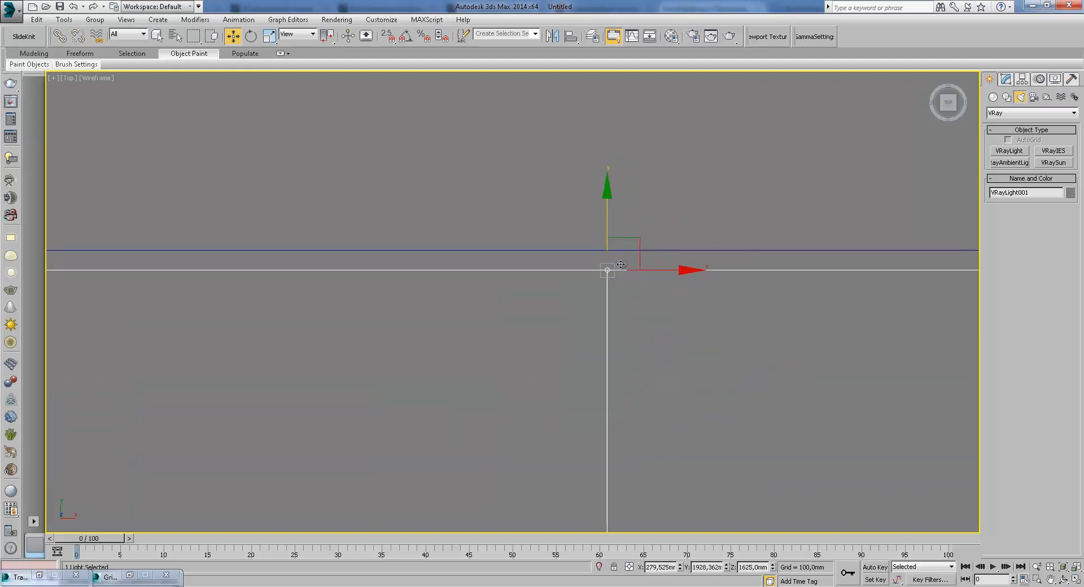
drag(604, 218, 605, 198)
- Examine the light's fit in the window opening from several angles in shaded and wireframe display
scroll(621, 299, down, 3)
mouse_move(619, 299)
alt+middle_down()
mouse_move(649, 368)
mouse_move(716, 232)
alt+middle_up()
key(F3)
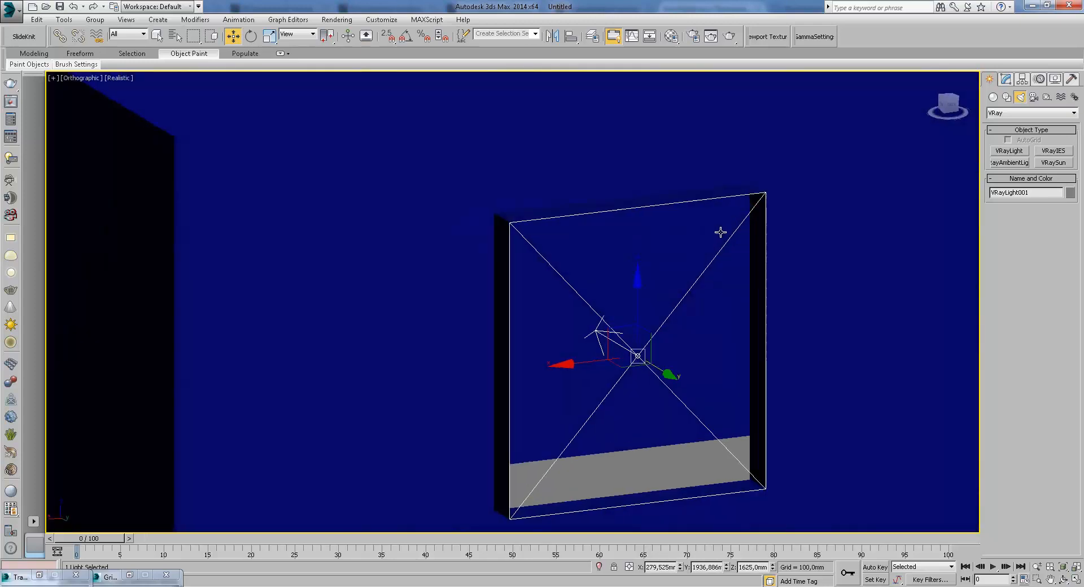
scroll(490, 231, up, 5)
key(F3)
mouse_move(537, 210)
alt+middle_down()
mouse_move(576, 203)
mouse_move(520, 184)
mouse_move(528, 219)
alt+middle_up()
scroll(528, 219, down, 8)
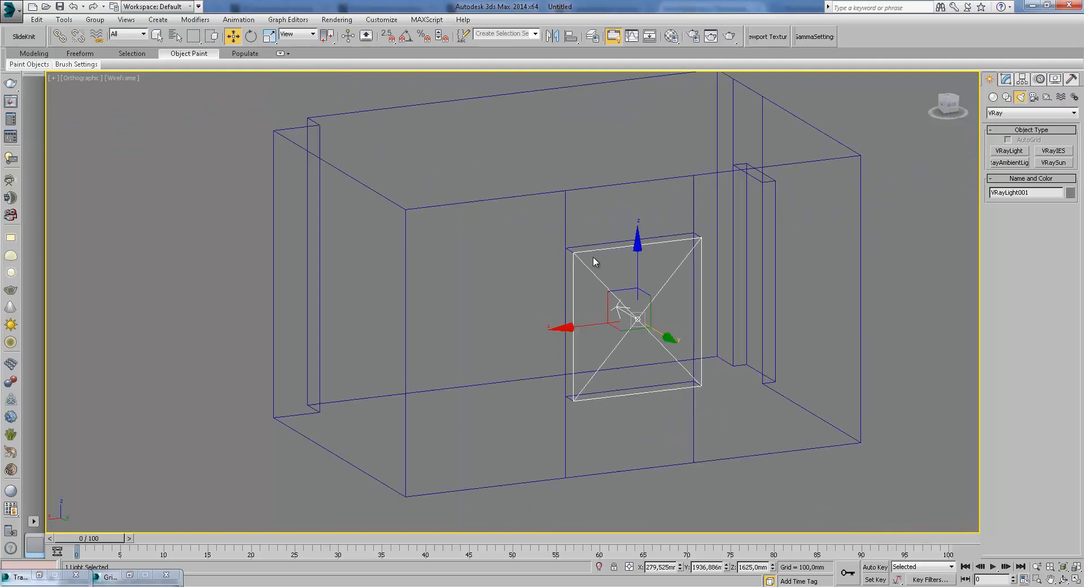
mouse_move(600, 255)
alt+middle_down()
mouse_move(727, 276)
mouse_move(636, 280)
mouse_move(687, 259)
mouse_move(467, 242)
alt+middle_up()
key(F3)
scroll(636, 280, down, 4)
- Narrow the window opening by moving the six vertices of its far X side inward to X about 699 mm
click(452, 237)
alt+middle_drag(700, 226, 733, 258)
key(F3)
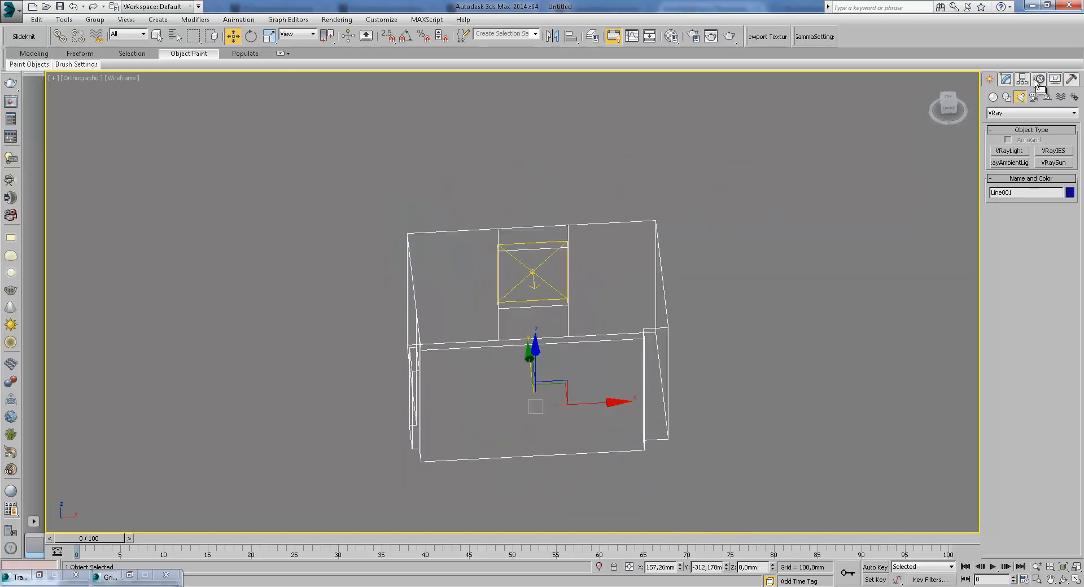
click(1005, 79)
click(1013, 134)
drag(545, 198, 582, 354)
drag(606, 279, 593, 280)
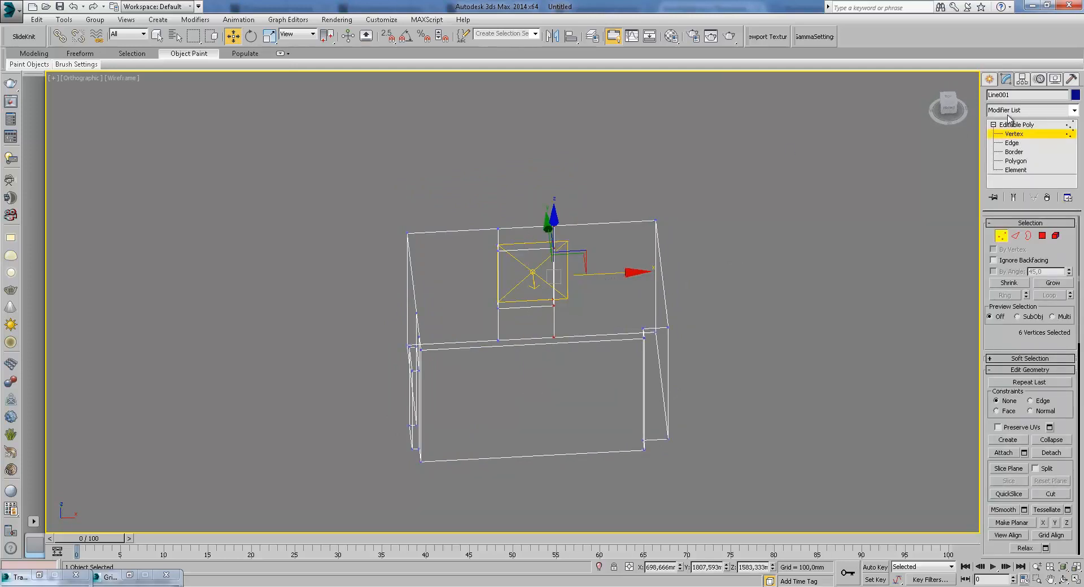
- Remove the V-Ray light and shift the window opening's twelve vertices about 684 mm along the wall in negative X
click(989, 79)
key(ctrl+d)
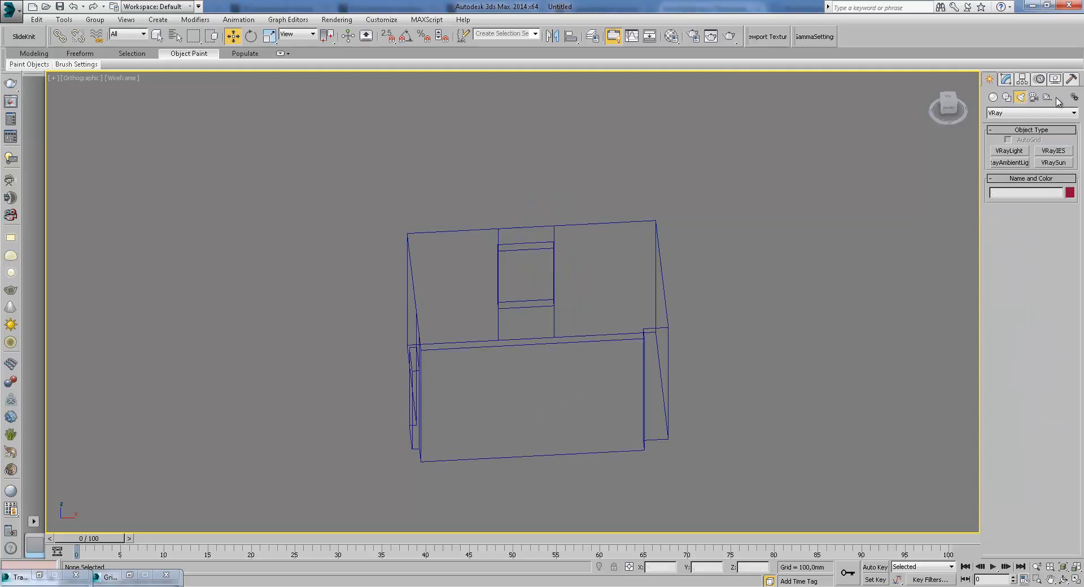
click(1005, 79)
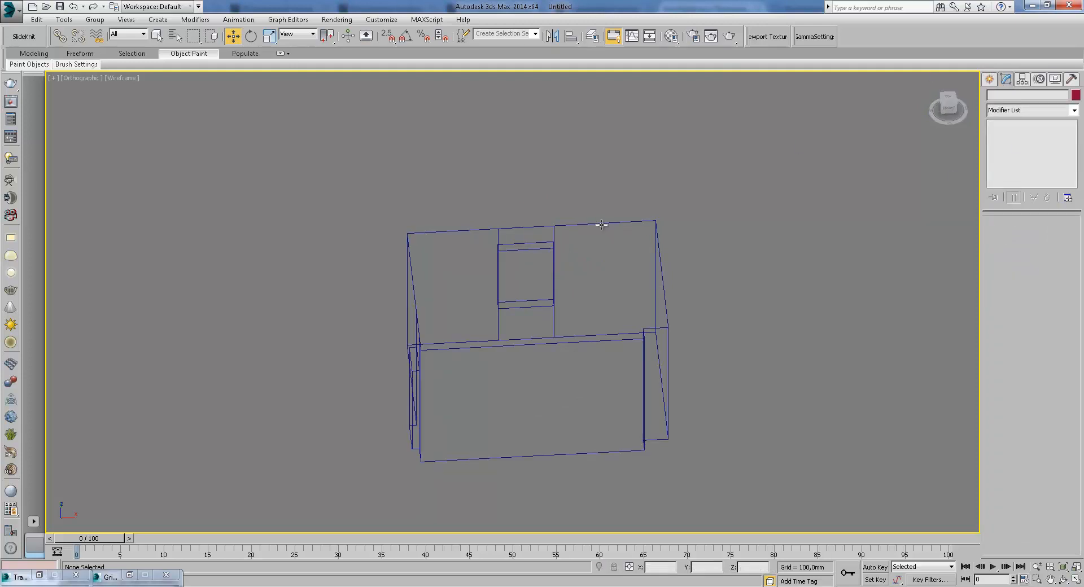
click(625, 224)
click(1014, 134)
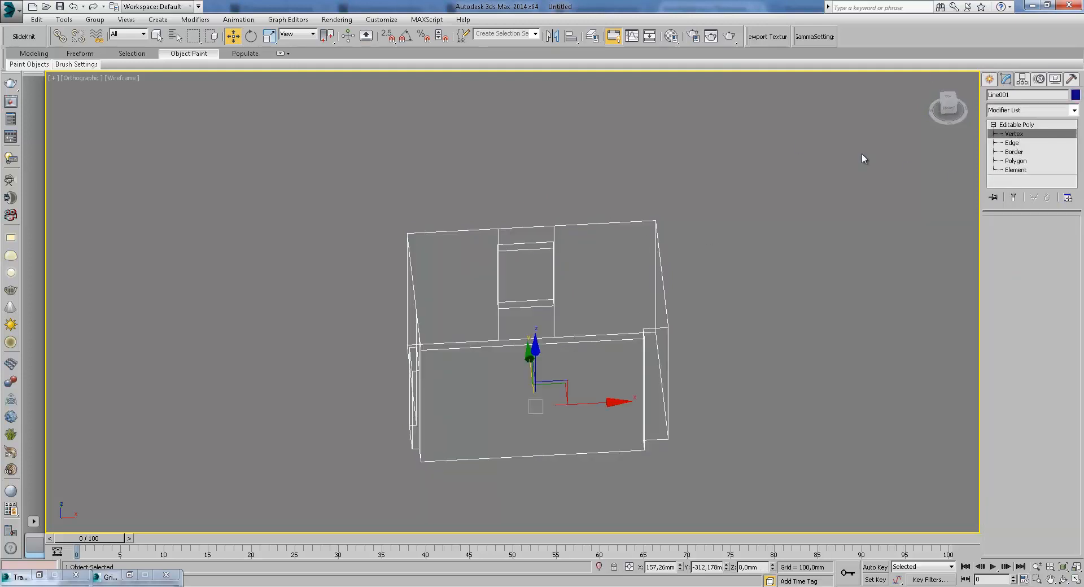
drag(466, 199, 588, 369)
drag(590, 276, 556, 277)
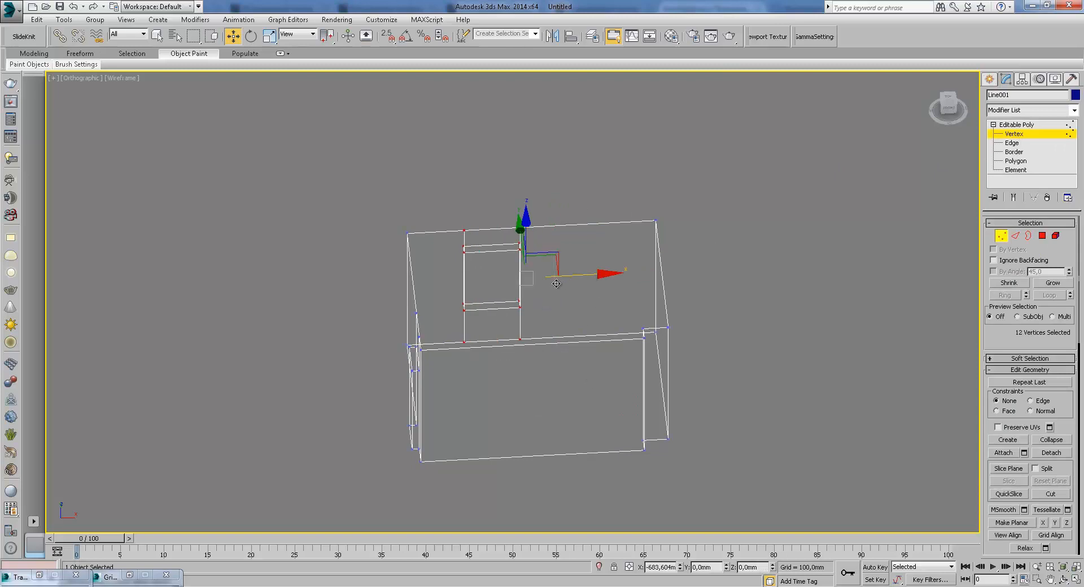
- Apply a Symmetry modifier to the wall object, mirrored about X with Flip enabled
key(2)
click(557, 226)
click(1074, 110)
drag(1074, 149, 1074, 390)
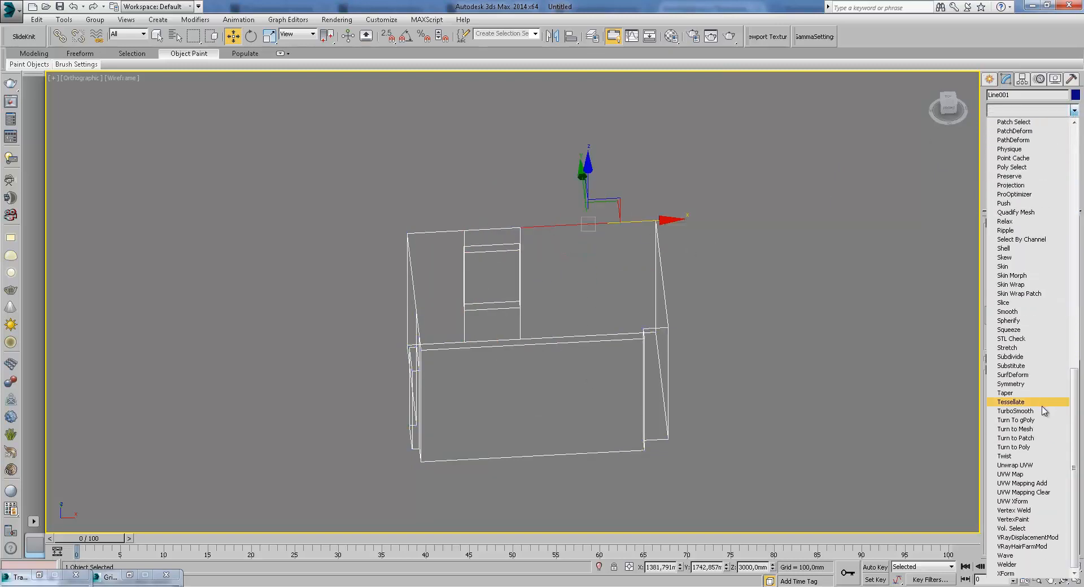
click(1038, 369)
click(1008, 256)
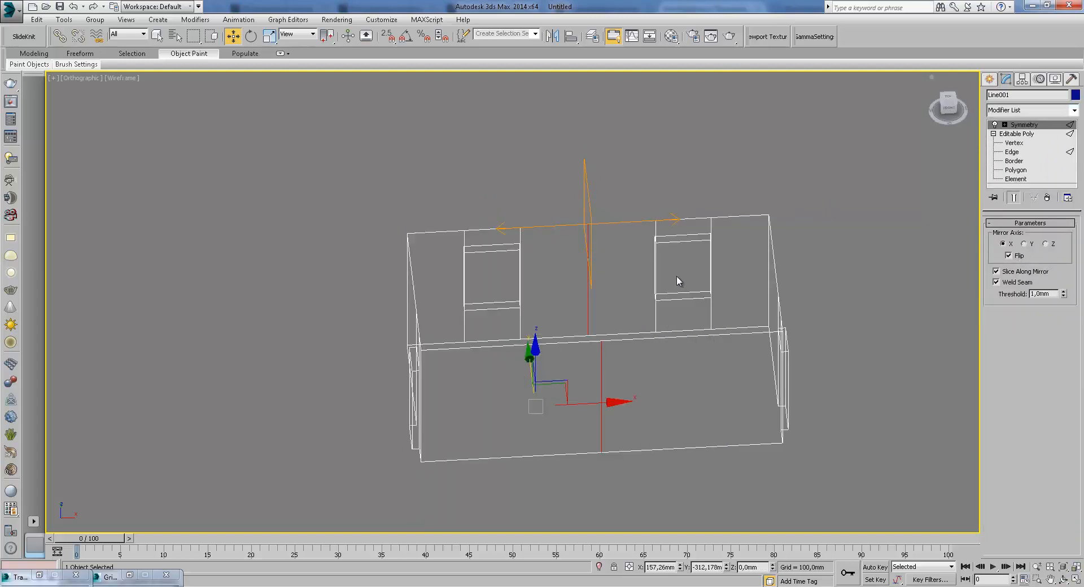
- Move the symmetry's mirror plane along X to about 457 mm and convert the wall object to Editable Poly
click(1004, 124)
click(1021, 134)
drag(643, 223, 606, 233)
mouse_move(606, 233)
alt+middle_down()
mouse_move(611, 245)
mouse_move(691, 263)
mouse_move(753, 236)
mouse_move(628, 248)
mouse_move(597, 225)
mouse_move(588, 232)
alt+middle_up()
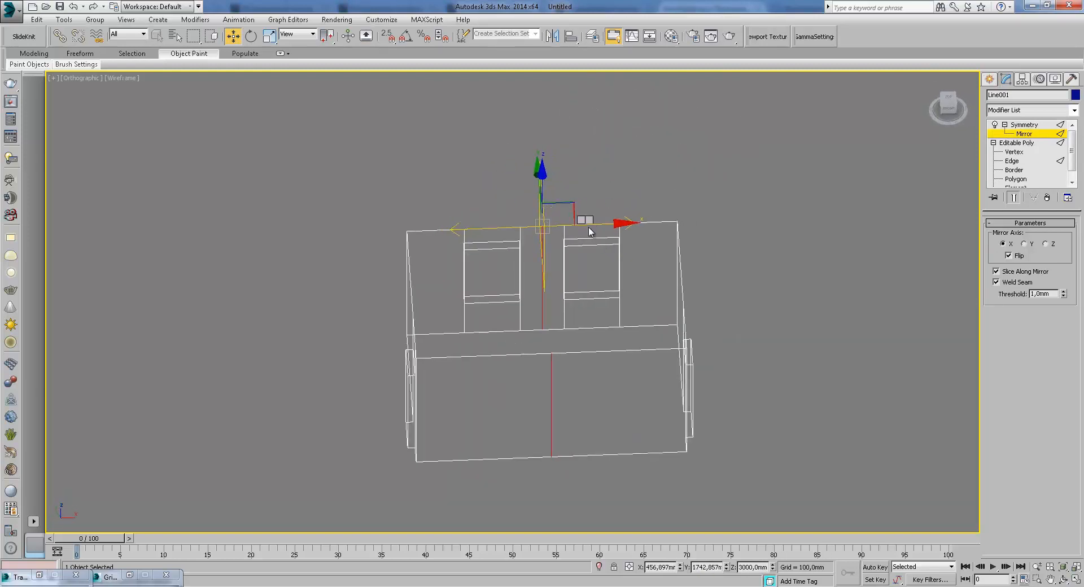
right_click(589, 232)
click(744, 345)
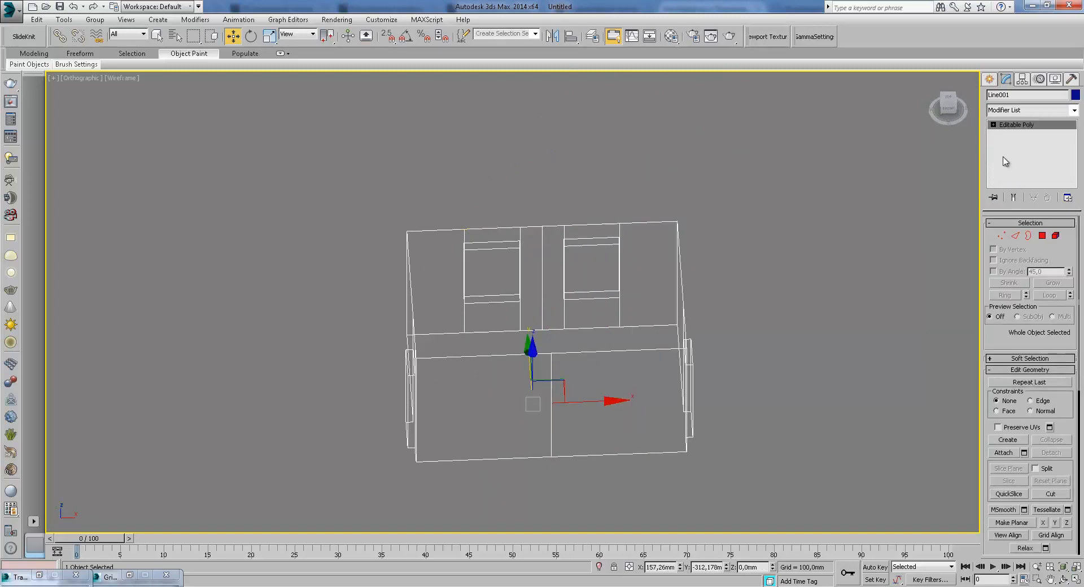
- Select the vertices along the symmetry seam in the middle of both long walls and remove them while keeping the faces
click(993, 126)
click(1011, 143)
click(543, 271)
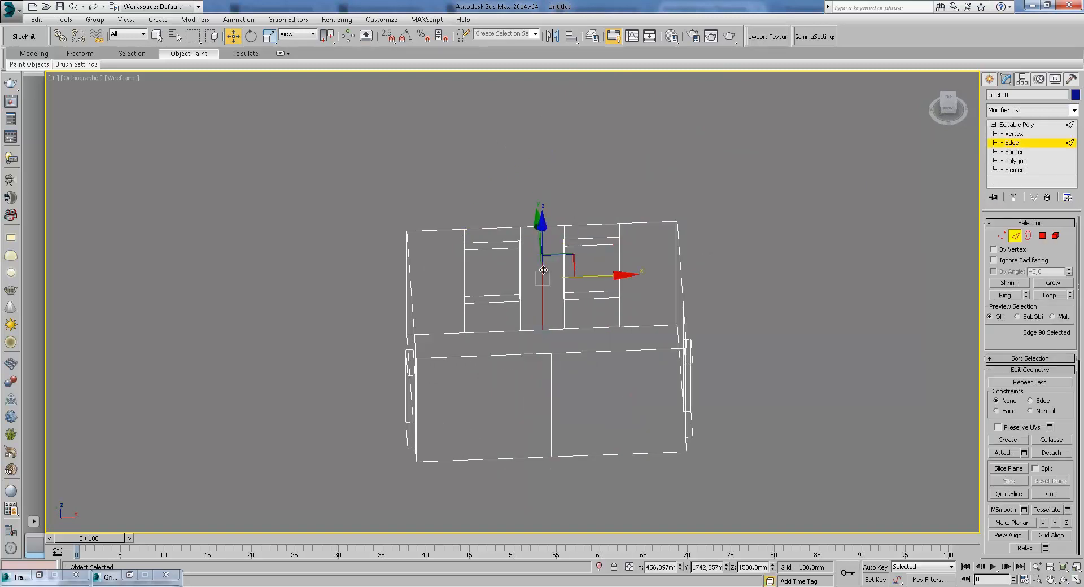
ctrl+click(550, 387)
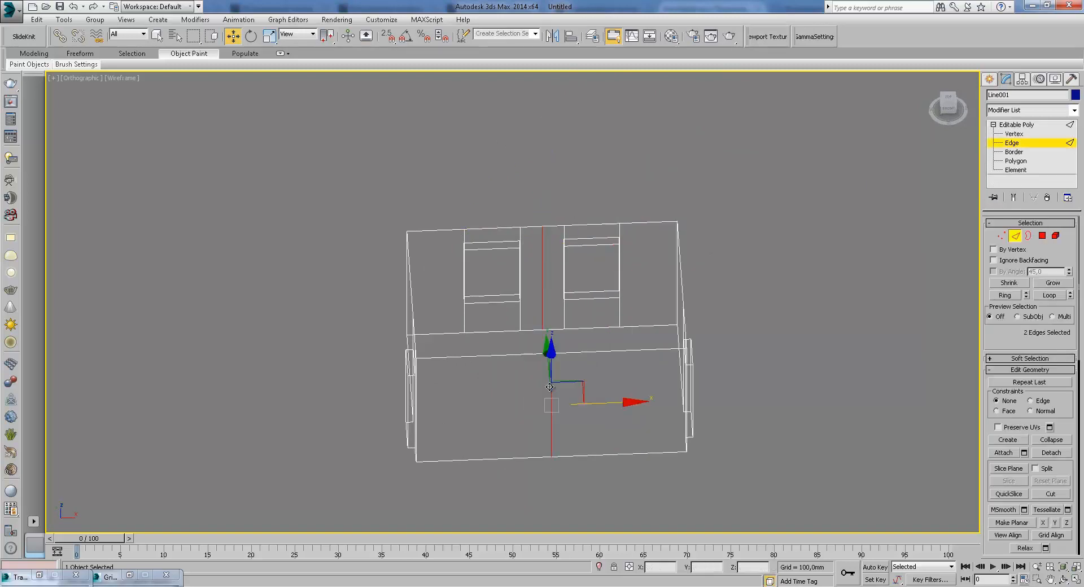
alt+middle_drag(572, 365, 588, 364)
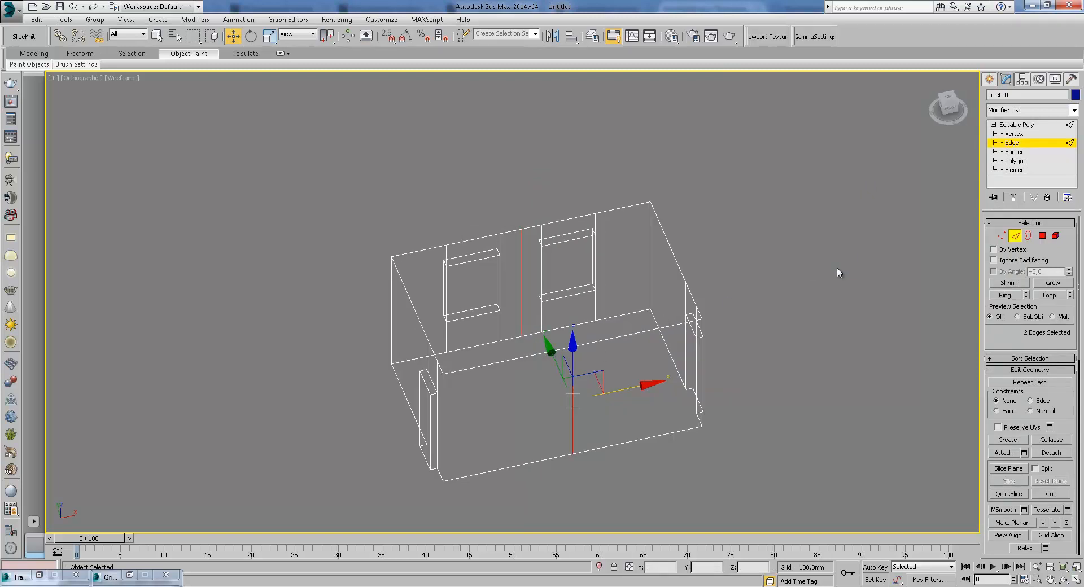
alt+middle_drag(786, 333, 743, 342)
click(1002, 237)
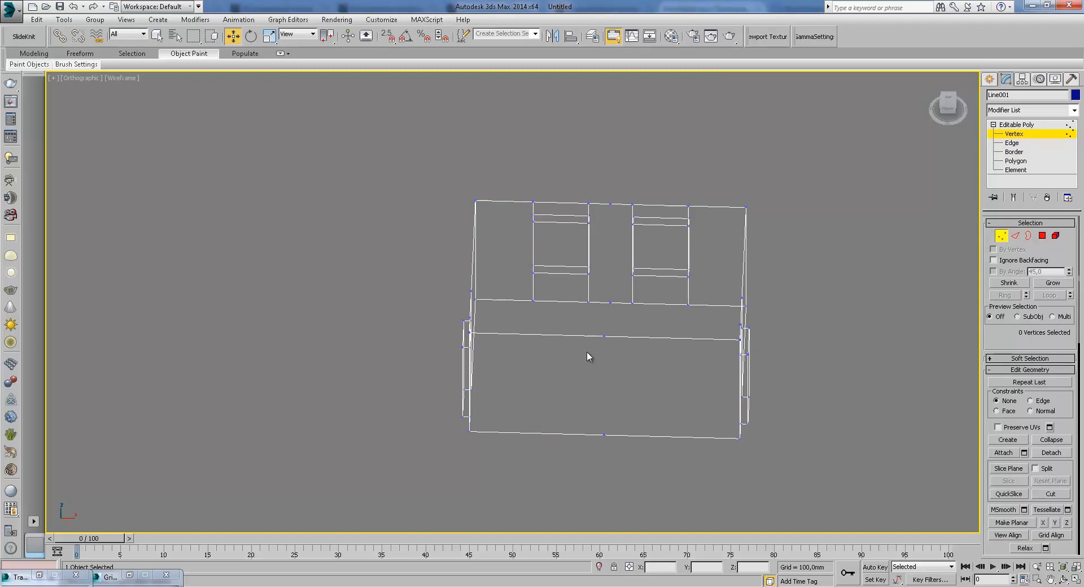
drag(602, 196, 628, 474)
click(603, 197)
key(BackSpace)
- Shorten the room by moving the vertices of both end walls inward along X, placing the negative-X end at about -1987 mm
drag(721, 184, 808, 446)
drag(797, 354, 778, 355)
drag(412, 169, 504, 463)
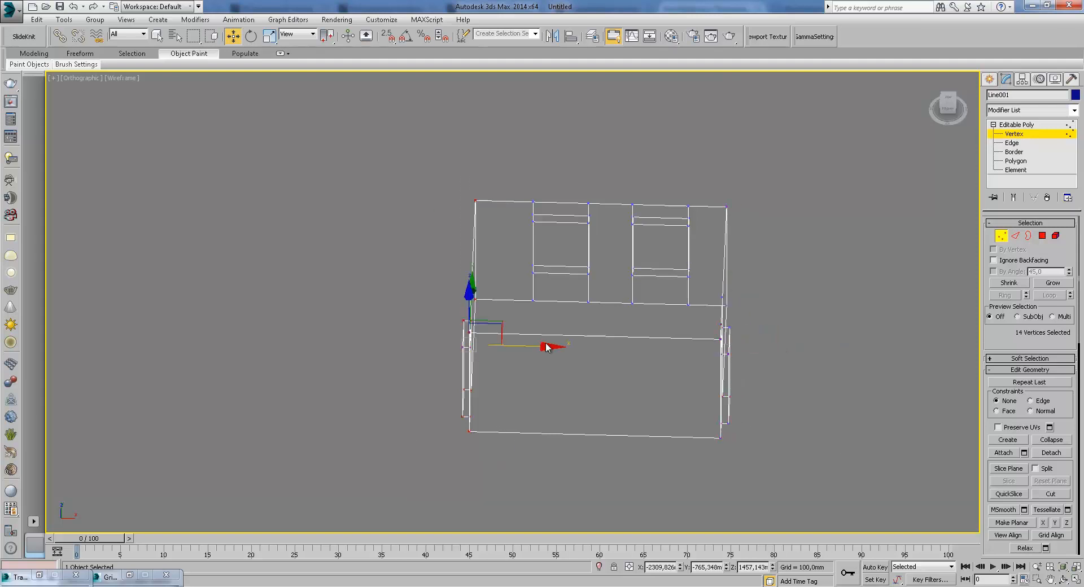
drag(525, 344, 551, 343)
- Weld the doorway's recess vertices back onto the end wall's face
alt+middle_drag(551, 342, 550, 280)
scroll(684, 326, up, 5)
mouse_move(685, 326)
alt+middle_down()
mouse_move(642, 309)
mouse_move(617, 320)
alt+middle_up()
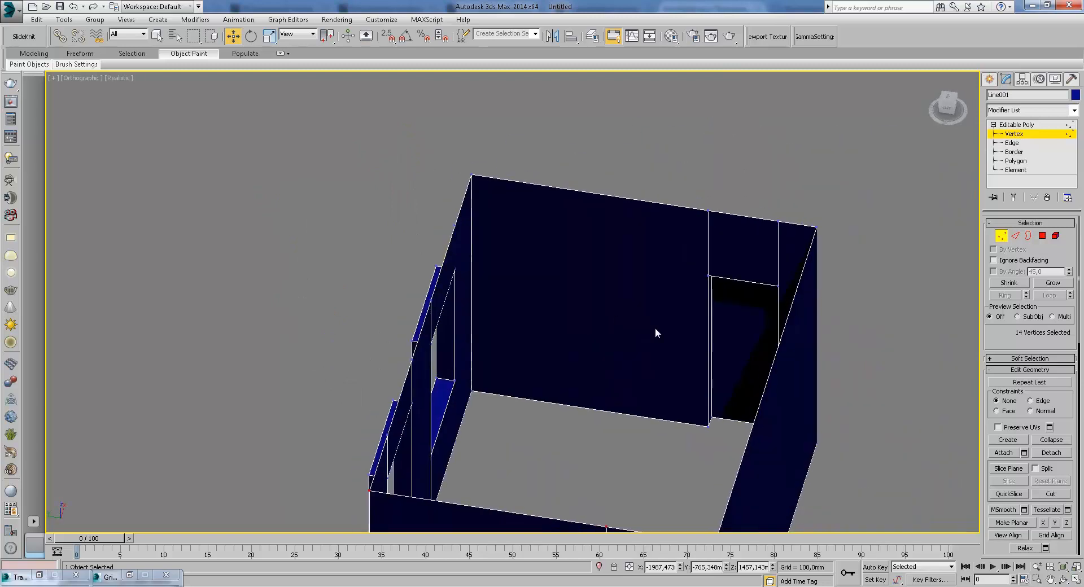
scroll(762, 271, up, 3)
right_click(754, 249)
click(734, 327)
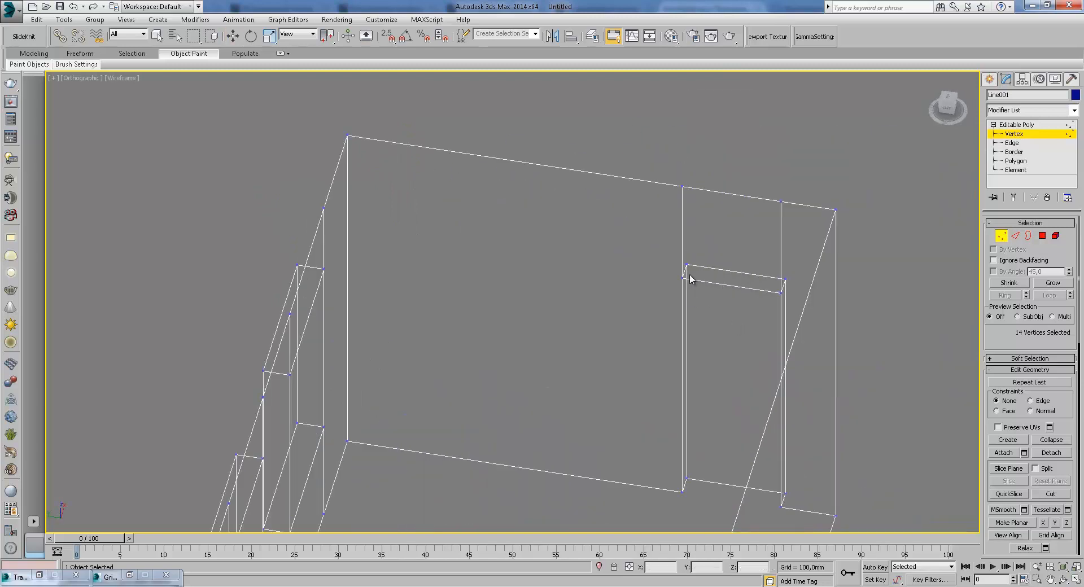
click(683, 277)
click(684, 491)
click(781, 505)
key(w)
- Collapse the doorway's paired vertices at the wall top, door head and floor, and remove the leftover vertex between them
drag(635, 150, 785, 205)
key(ctrl+alt+c)
drag(661, 249, 787, 339)
key(ctrl+alt+c)
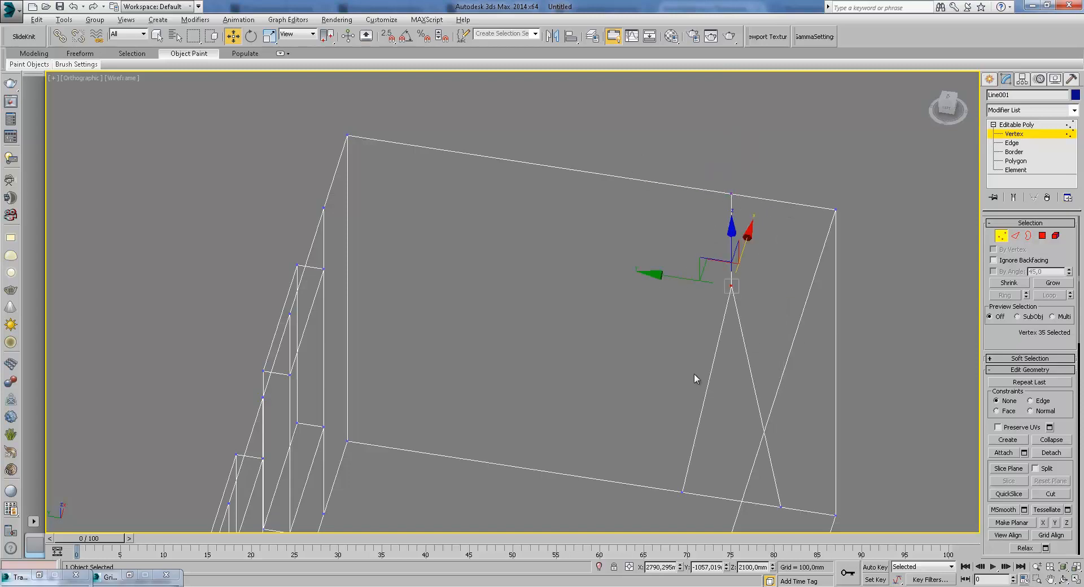
drag(759, 520, 790, 517)
key(ctrl+alt+c)
drag(714, 271, 767, 316)
key(BackSpace)
- Delete the leftover doorway vertices on the opposite end wall together with their faces
scroll(761, 312, down, 3)
alt+middle_drag(748, 341, 552, 152)
drag(540, 146, 627, 341)
key(Delete)
- Close the open end of the room by bridging the two vertical border edges
click(1013, 143)
alt+middle_drag(713, 341, 559, 214)
click(557, 213)
ctrl+click(797, 253)
scroll(1016, 418, down, 5)
right_click(1059, 525)
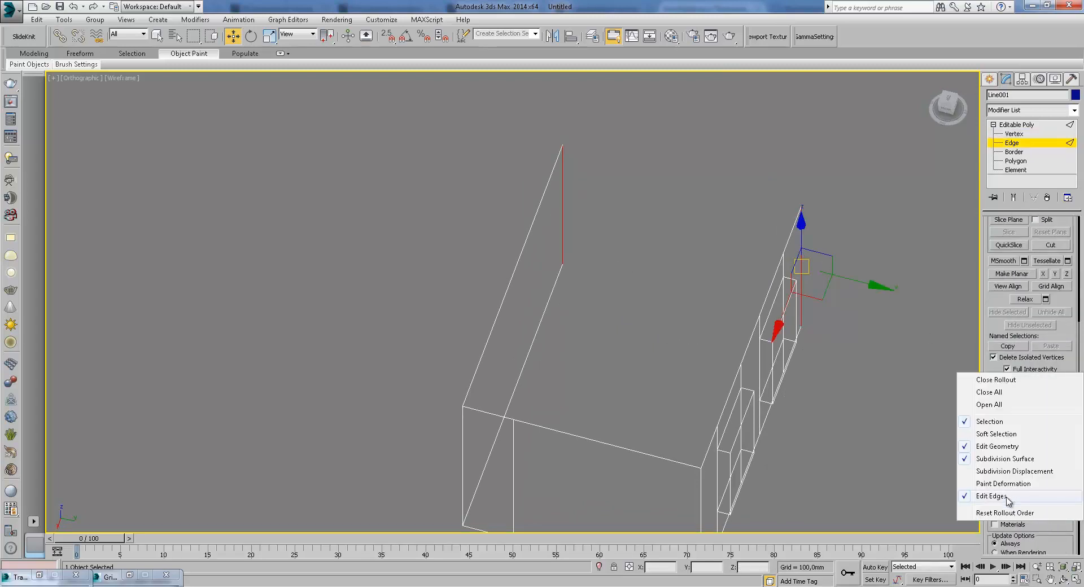
click(1008, 499)
mouse_move(649, 299)
alt+middle_down()
mouse_move(815, 306)
mouse_move(800, 261)
mouse_move(709, 358)
mouse_move(764, 344)
mouse_move(598, 255)
mouse_move(646, 311)
mouse_move(610, 327)
mouse_move(778, 358)
mouse_move(553, 257)
mouse_move(460, 249)
mouse_move(365, 266)
mouse_move(638, 261)
mouse_move(660, 280)
mouse_move(728, 286)
alt+middle_up()
- Turn on 2.5D snapping and start the Plane primitive in the top view
key(F3)
key(t)
scroll(798, 290, down, 2)
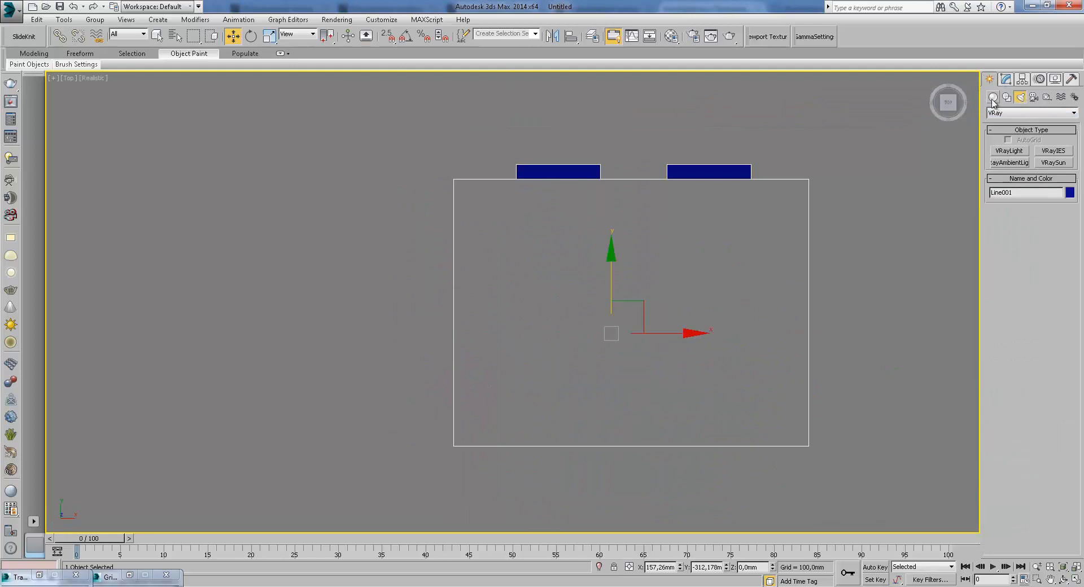
click(1053, 198)
click(387, 35)
drag(455, 181, 788, 441)
key(F3)
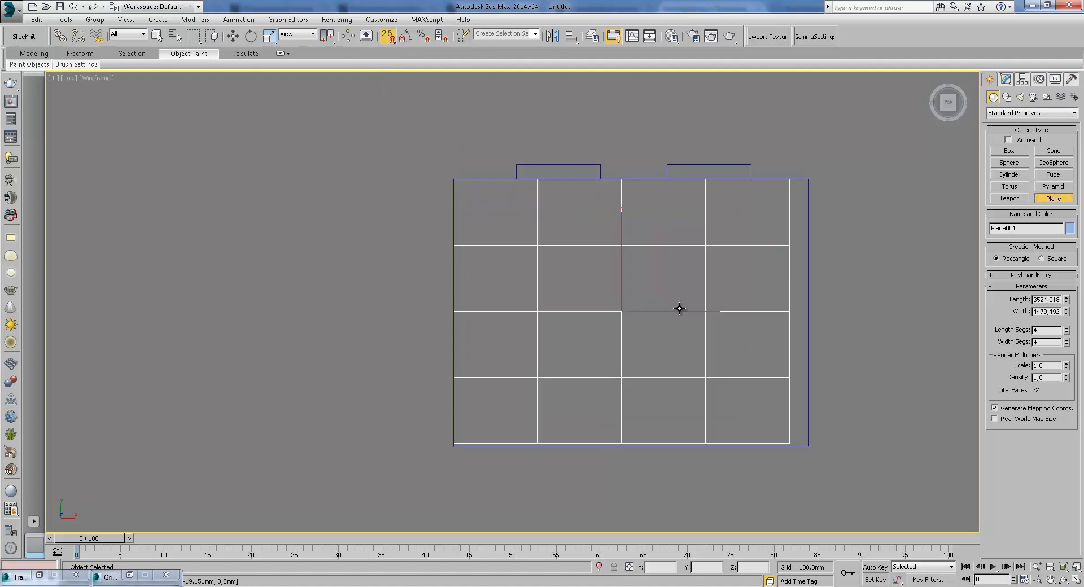
right_click(719, 314)
click(103, 79)
click(117, 107)
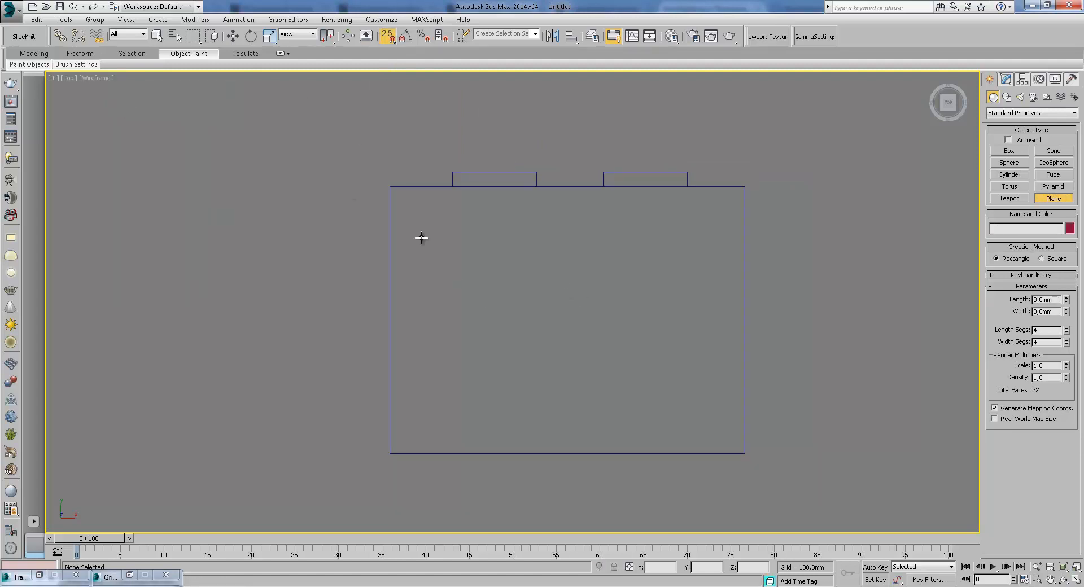
- Draw a floor plane of about 3558 by 4736 mm between opposite room corners, with 1 length and 1 width segment
drag(389, 187, 745, 453)
double_click(1039, 330)
text(1)
key(Return)
key(Return)
scroll(694, 302, down, 3)
key(p)
key(F3)
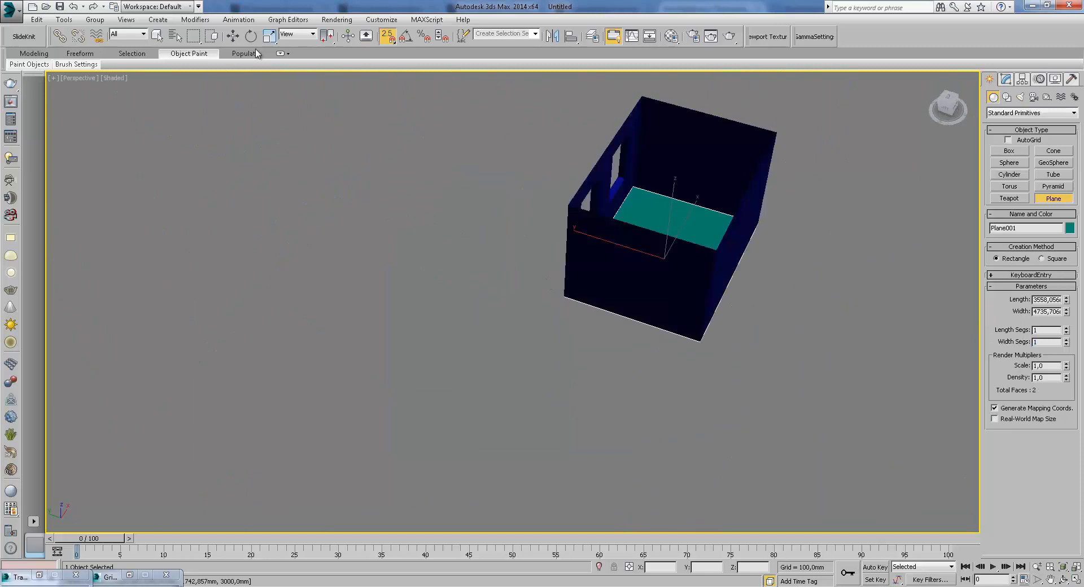
key(w)
scroll(599, 180, up, 5)
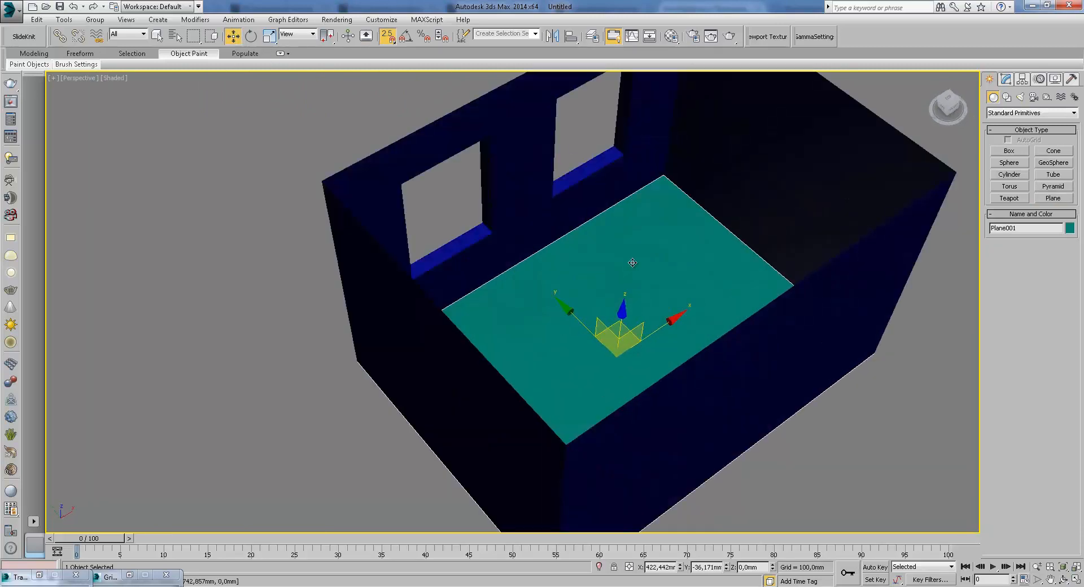
scroll(599, 180, down, 5)
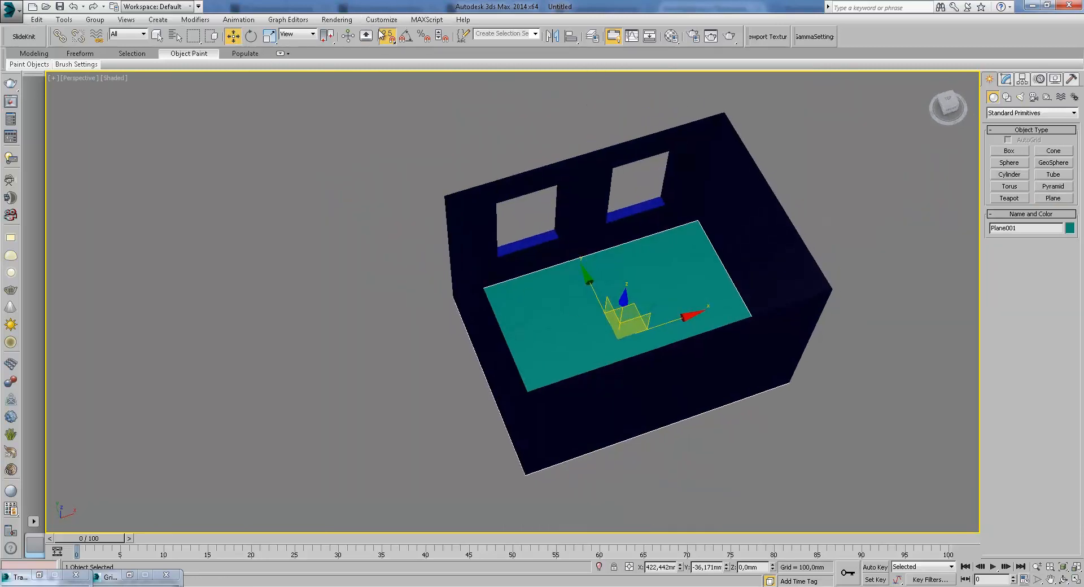
- Run the FloorGenerator script from the SCRIPTS folder on drive D and show the floor plane in the top view beside it
click(427, 19)
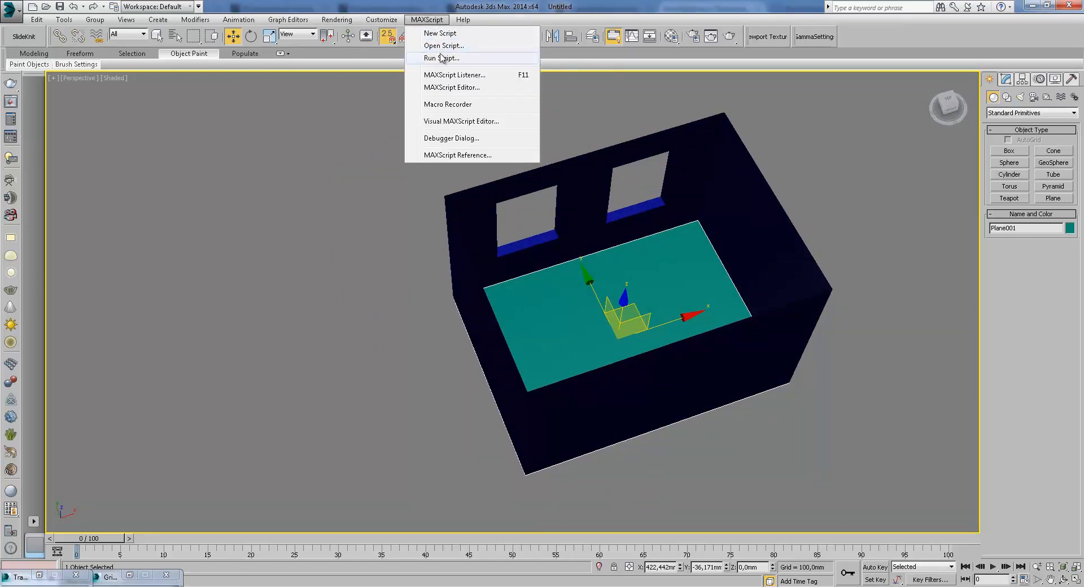
click(442, 45)
drag(302, 17, 588, 49)
click(523, 59)
click(523, 59)
click(523, 60)
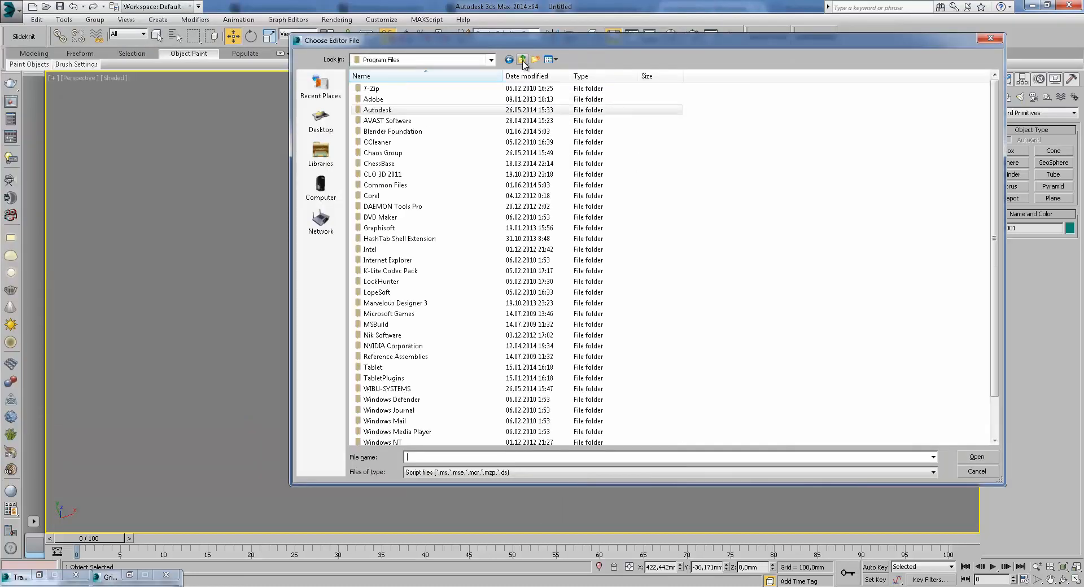
click(523, 59)
click(523, 60)
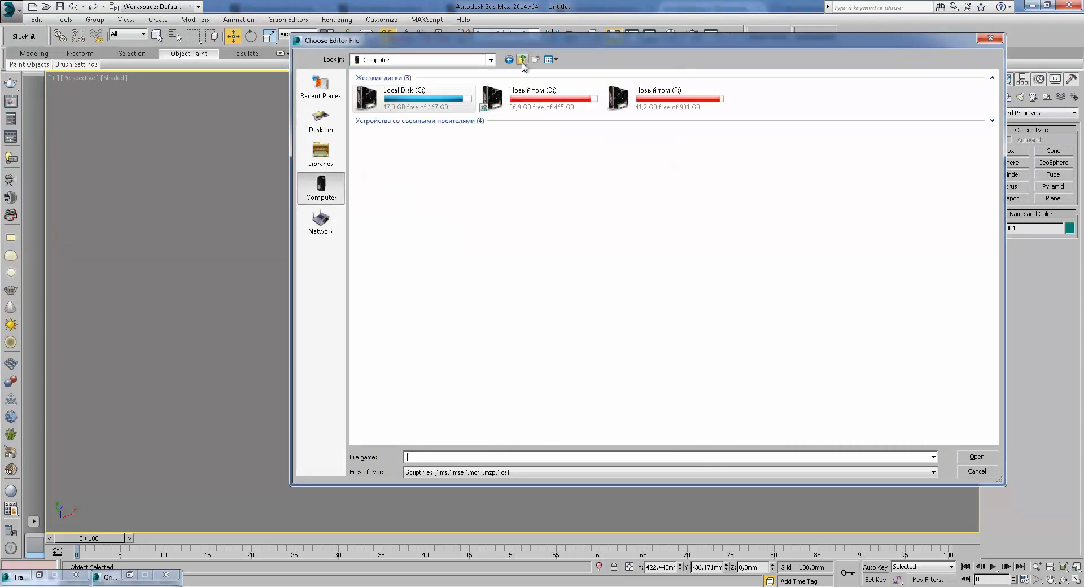
double_click(565, 108)
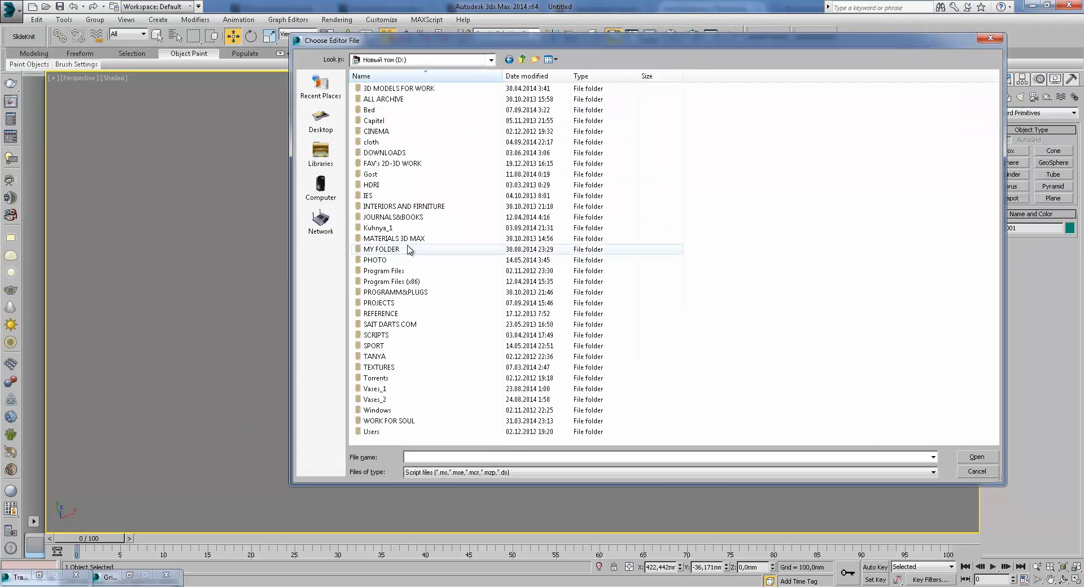
double_click(377, 335)
double_click(418, 121)
double_click(411, 89)
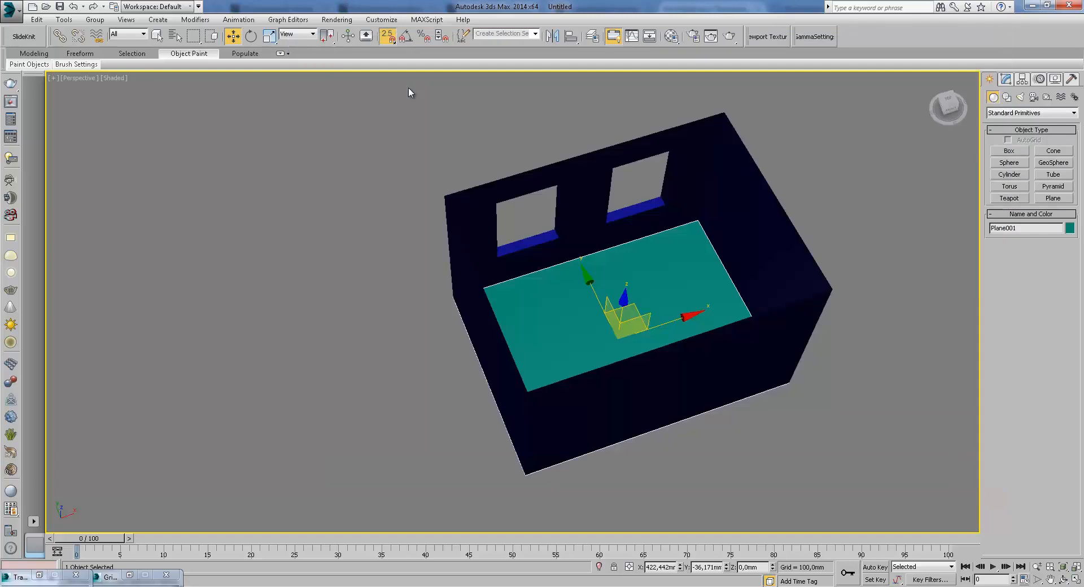
drag(530, 127, 383, 105)
key(t)
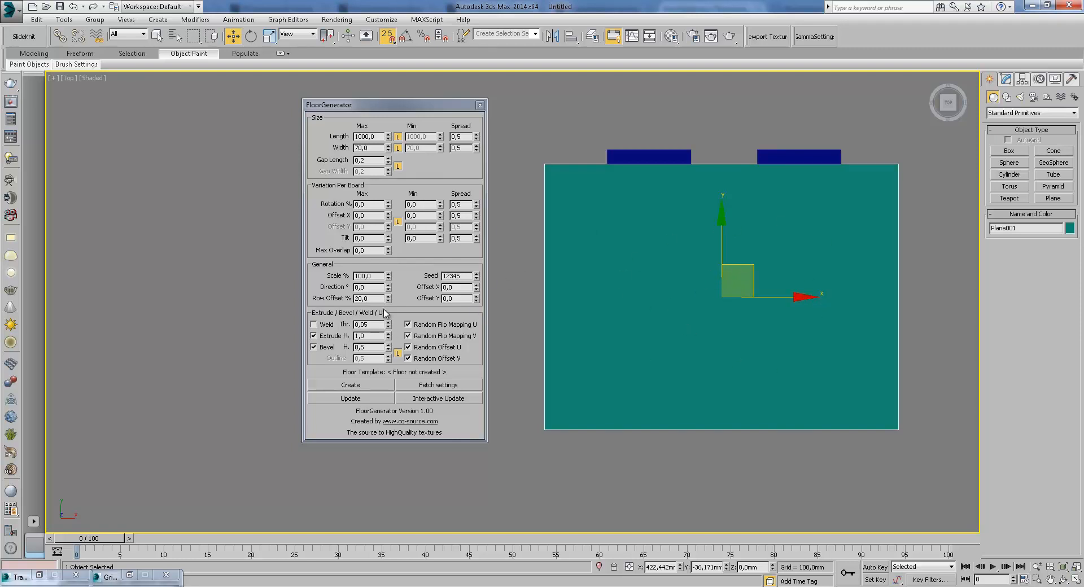
- Try generating a board floor from the plane with FloorGenerator, and delete the generated floor object
click(371, 387)
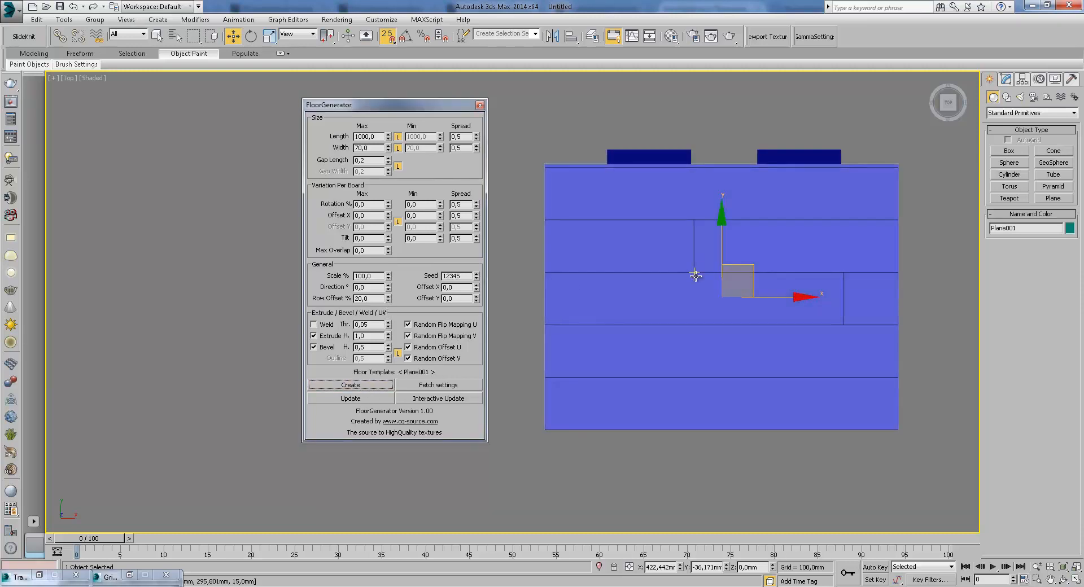
middle_drag(696, 273, 690, 283)
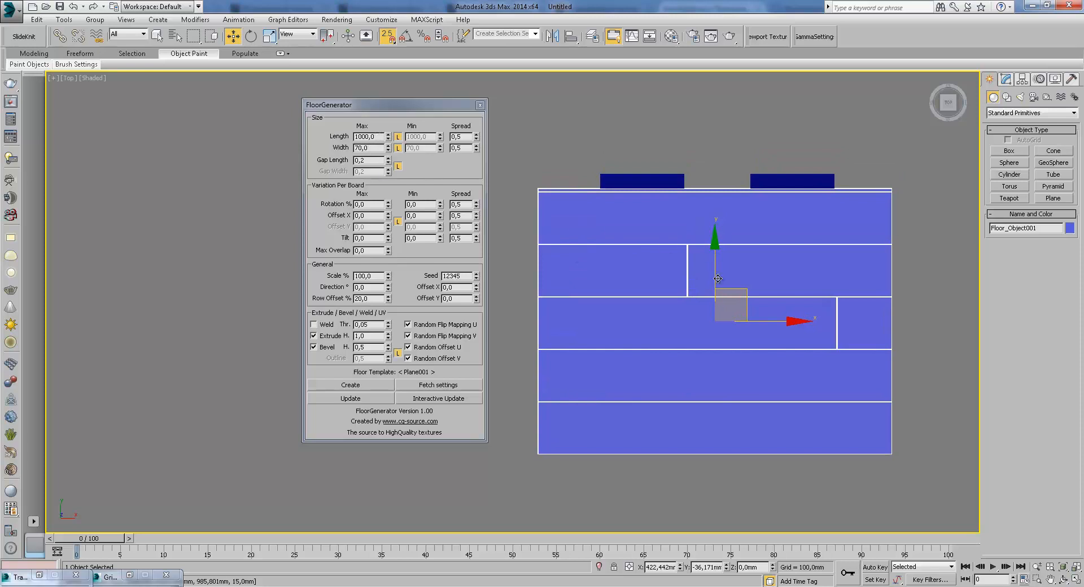
scroll(717, 279, up, 5)
scroll(714, 265, down, 4)
scroll(709, 240, up, 3)
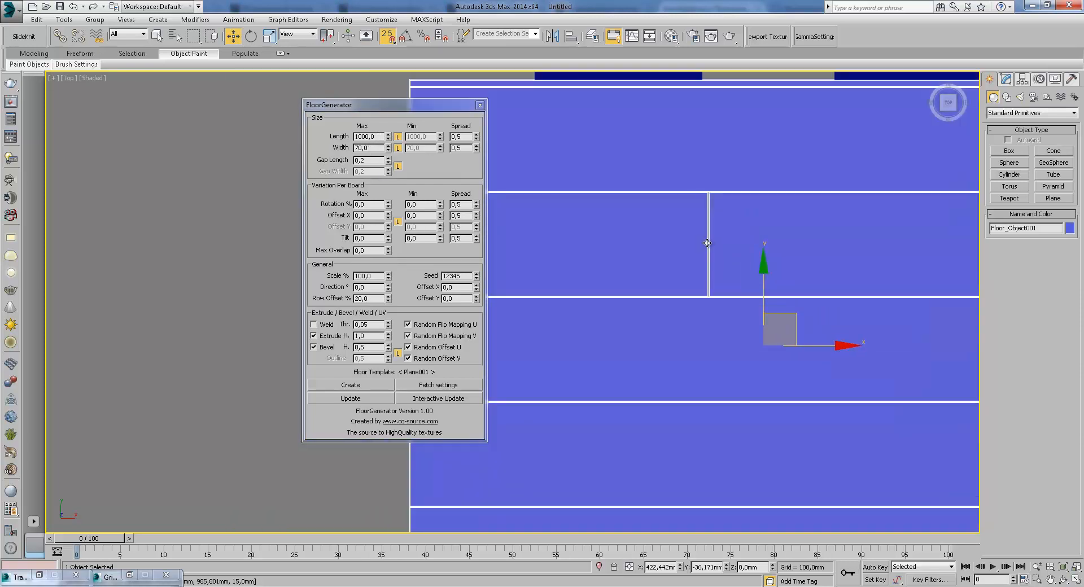
key(F3)
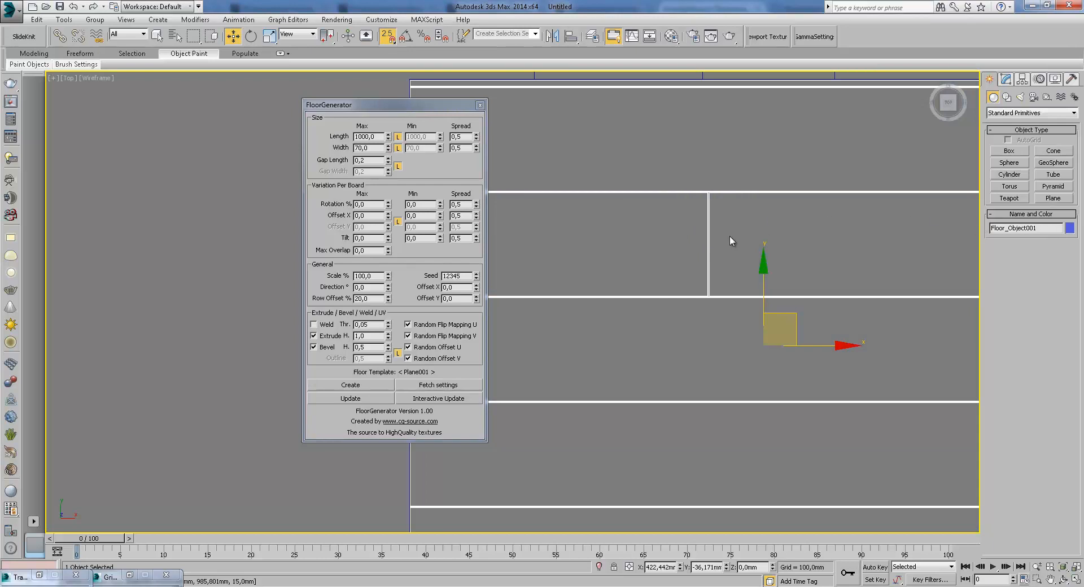
scroll(727, 237, down, 2)
key(Delete)
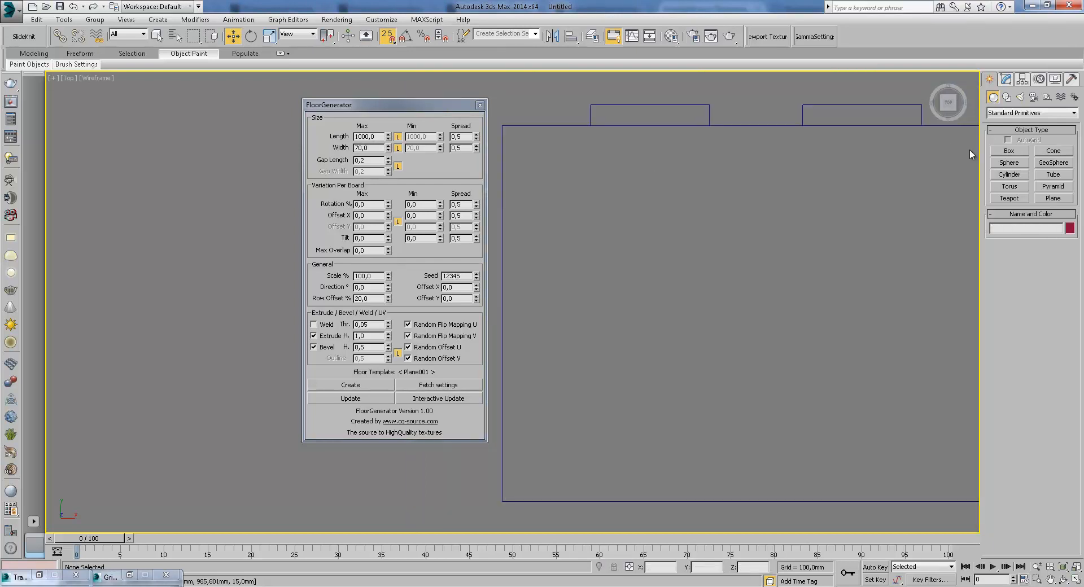
- Examine the snap types, snap options, home grid and user grid settings
right_click(389, 36)
click(580, 146)
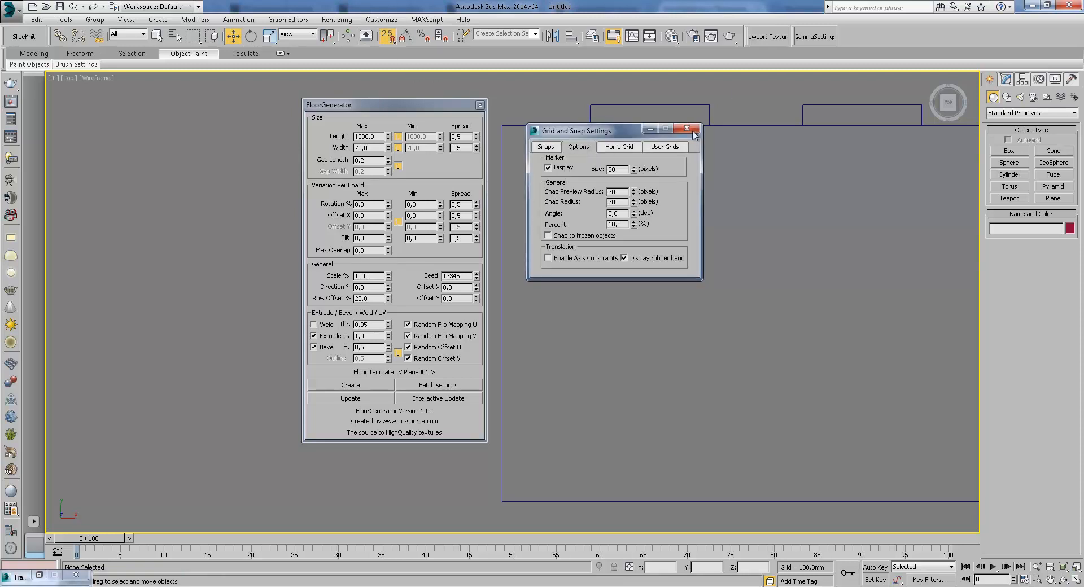
click(686, 129)
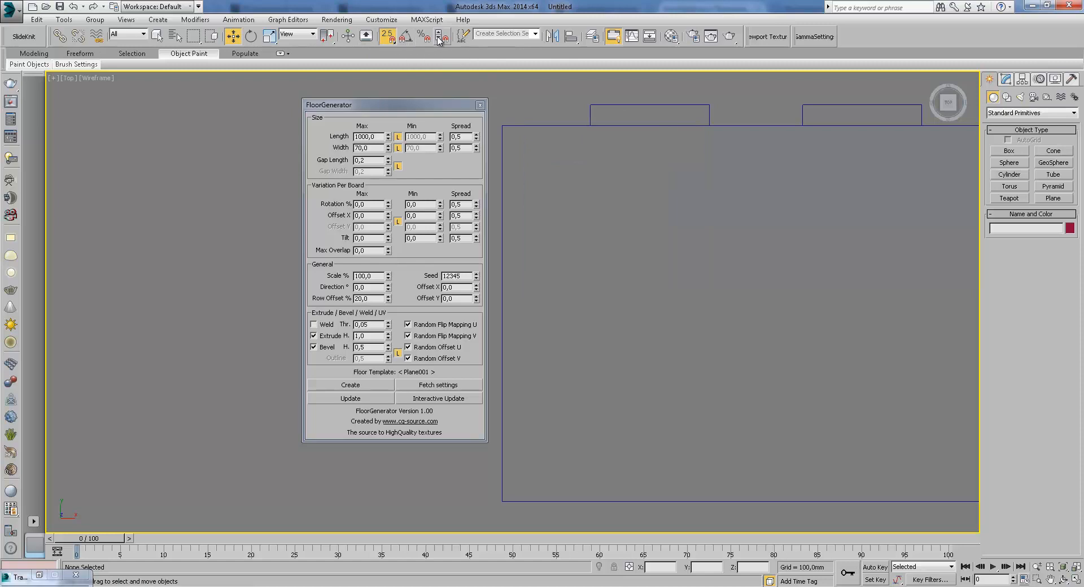
right_click(388, 37)
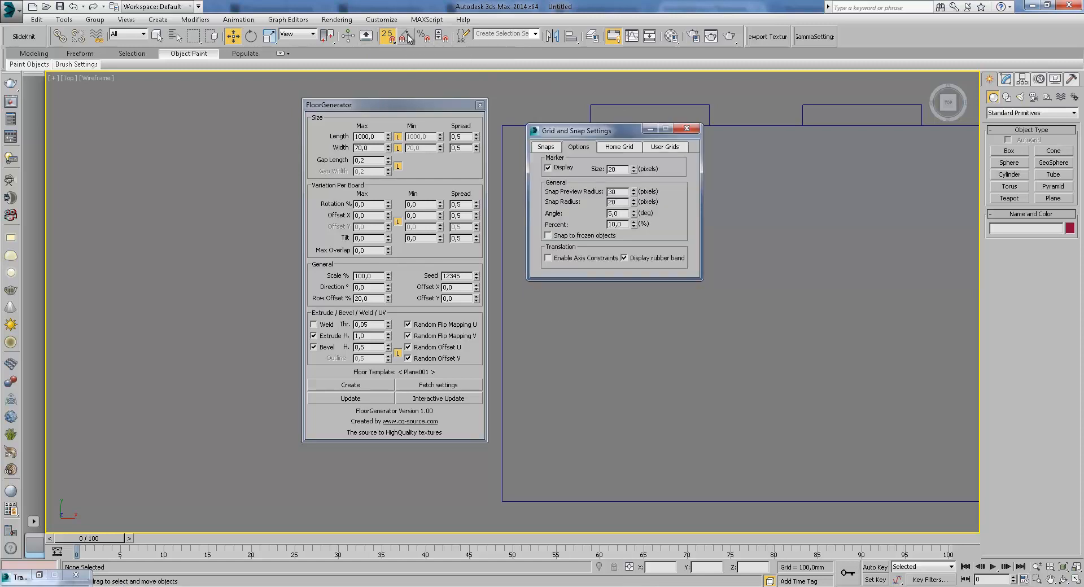
click(613, 148)
click(663, 148)
click(623, 148)
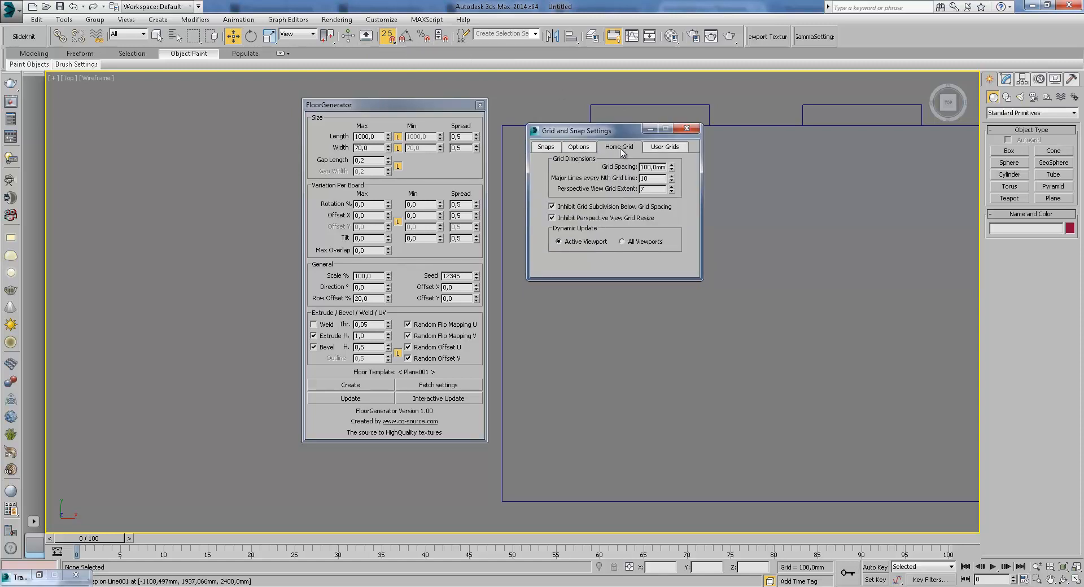
click(587, 149)
click(545, 146)
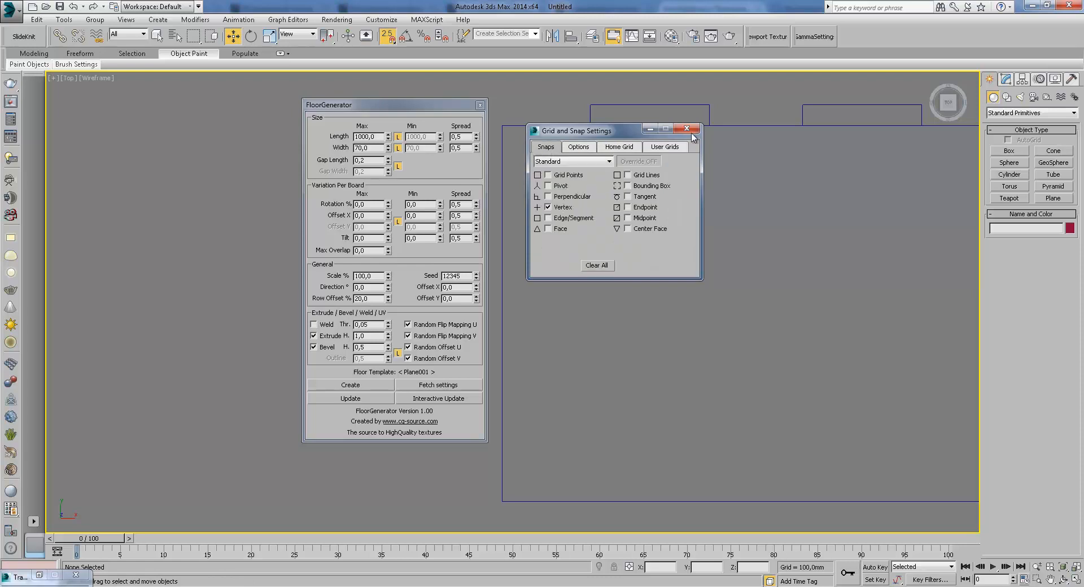
click(686, 128)
- Check the scene's display units and system unit setup
click(381, 19)
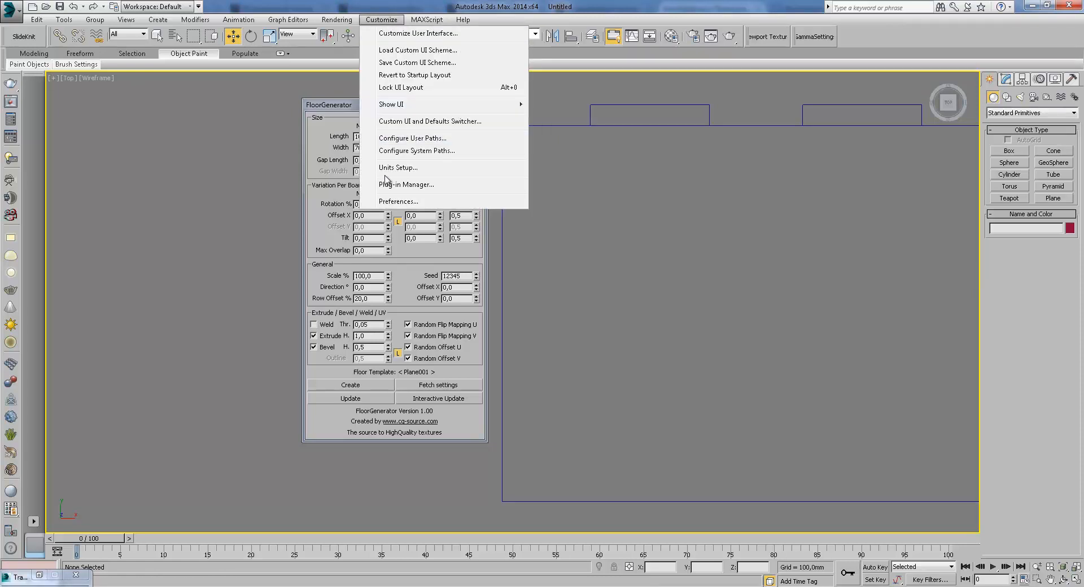
click(394, 168)
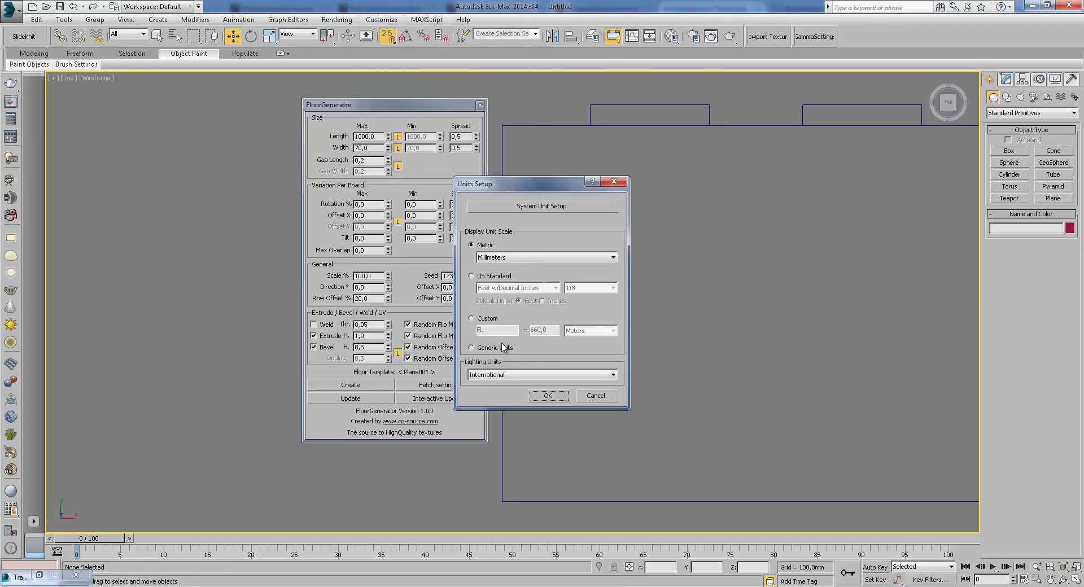
click(534, 213)
click(602, 227)
click(613, 182)
- Select the floor plane and generate the board floor from it again
click(366, 386)
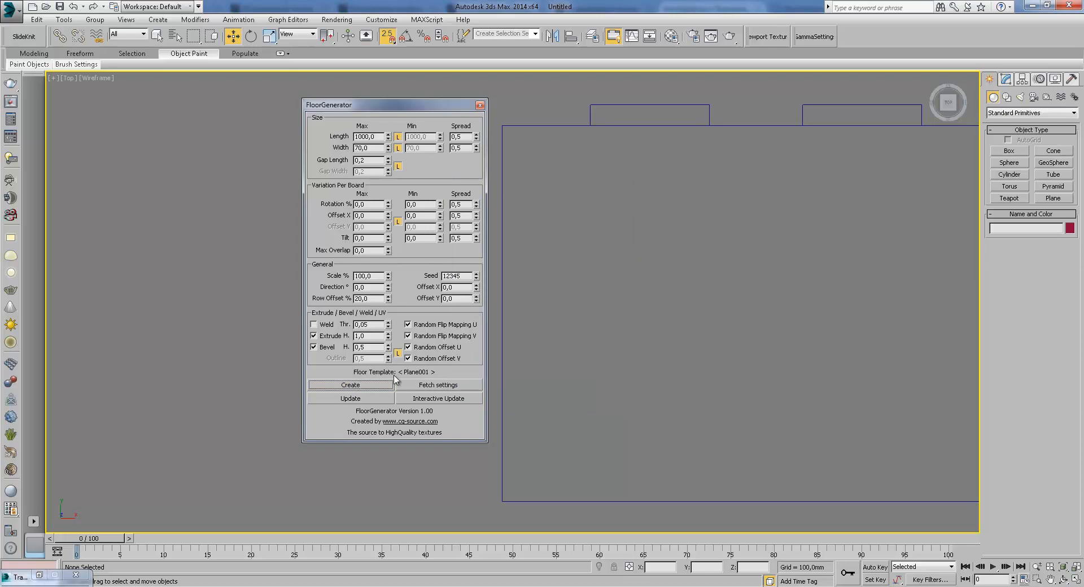
scroll(608, 226, down, 3)
key(F3)
click(638, 243)
click(355, 389)
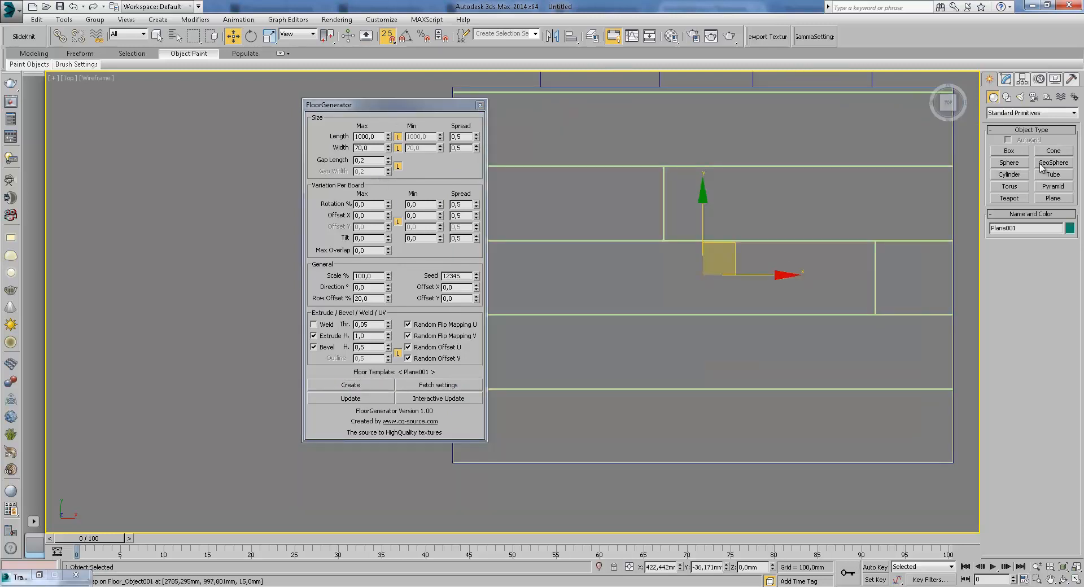
- Measure the width of one generated floor board with a tape helper, and undo the helper
click(1048, 97)
click(1053, 186)
scroll(686, 95, up, 2)
drag(656, 199, 654, 299)
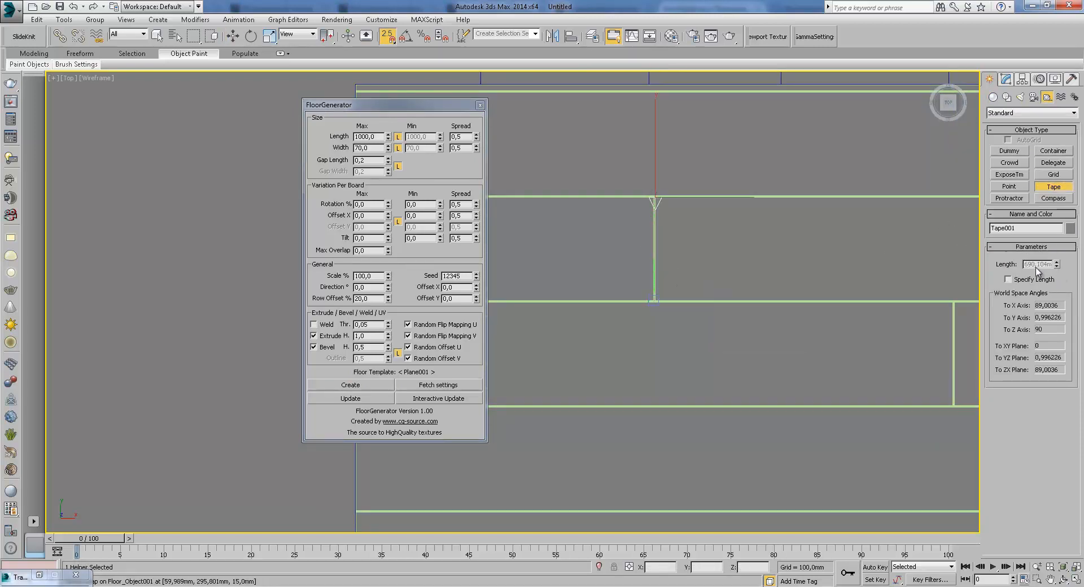
click(233, 36)
key(ctrl+z)
scroll(663, 177, down, 2)
click(671, 128)
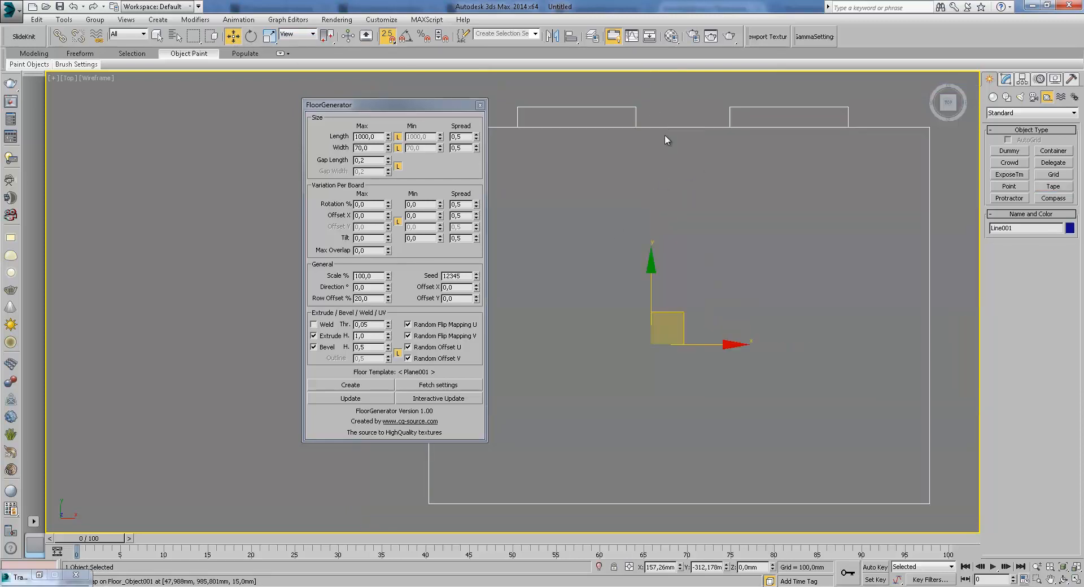
- Set the maximum board length to 180 and the maximum board width to 15 in FloorGenerator
double_click(357, 138)
text(1)
double_click(368, 148)
text(15)
key(Return)
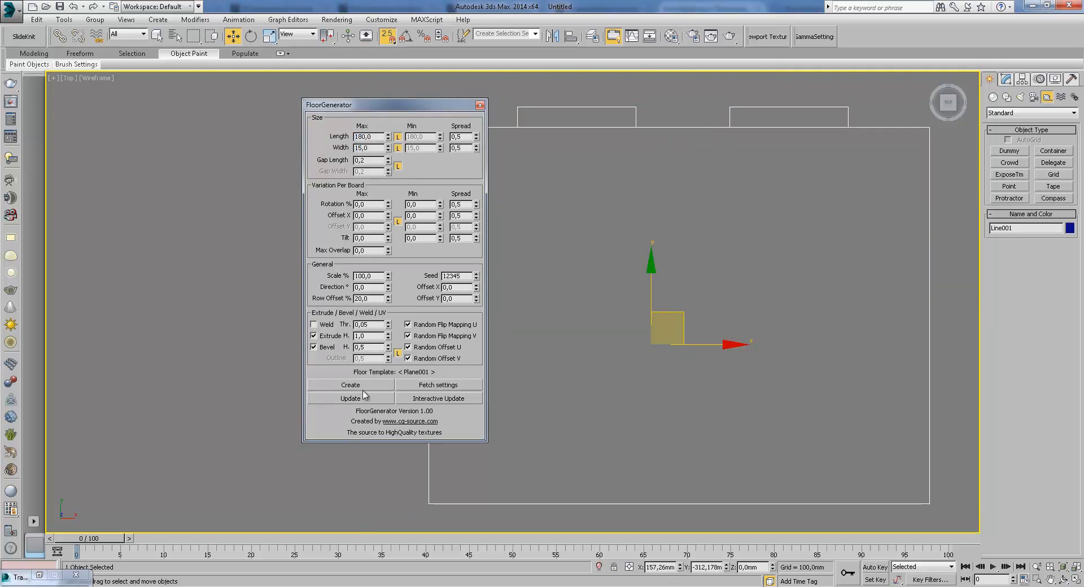
- Delete the existing floor object, select the floor plane and generate the board floor from it with the new sizes
click(350, 385)
scroll(640, 293, down, 3)
click(640, 293)
key(Delete)
key(F3)
click(632, 254)
click(350, 385)
scroll(621, 292, up, 3)
key(F3)
scroll(621, 291, down, 3)
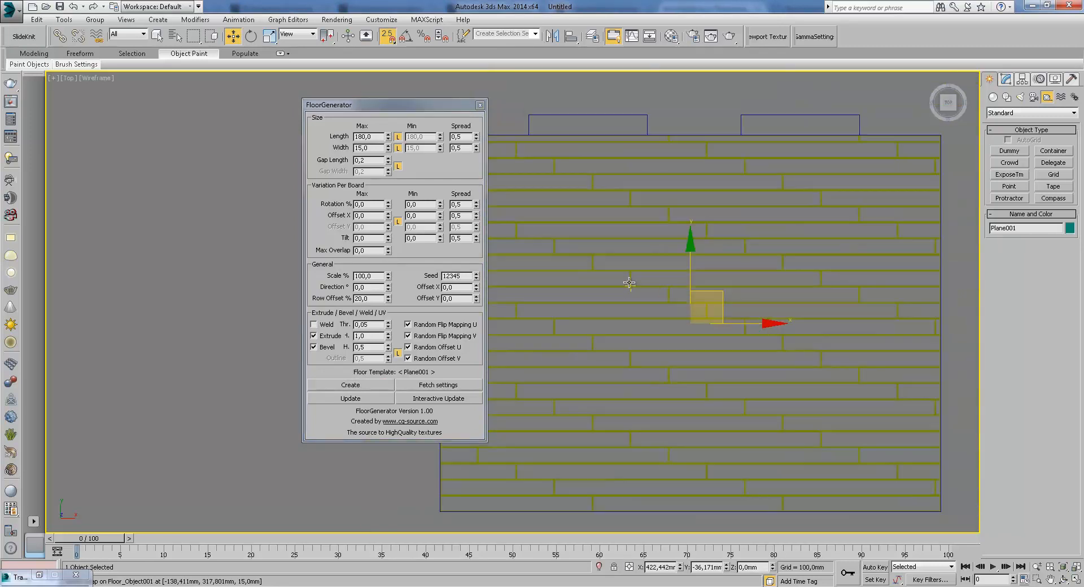
- Select the generated floor, turn on interactive updating and nudge the maximum board length to 179,6
click(622, 255)
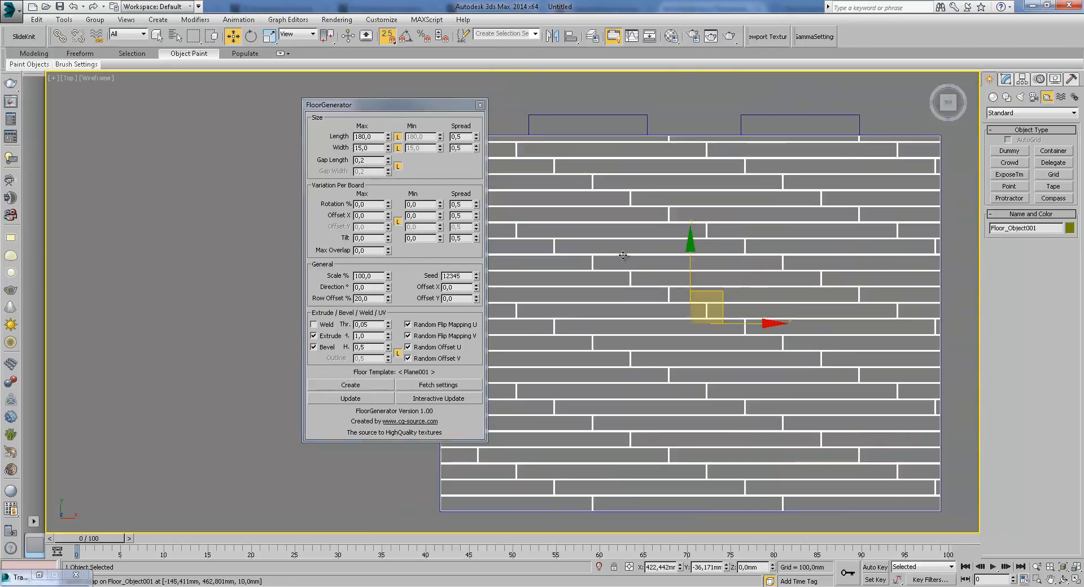
click(450, 399)
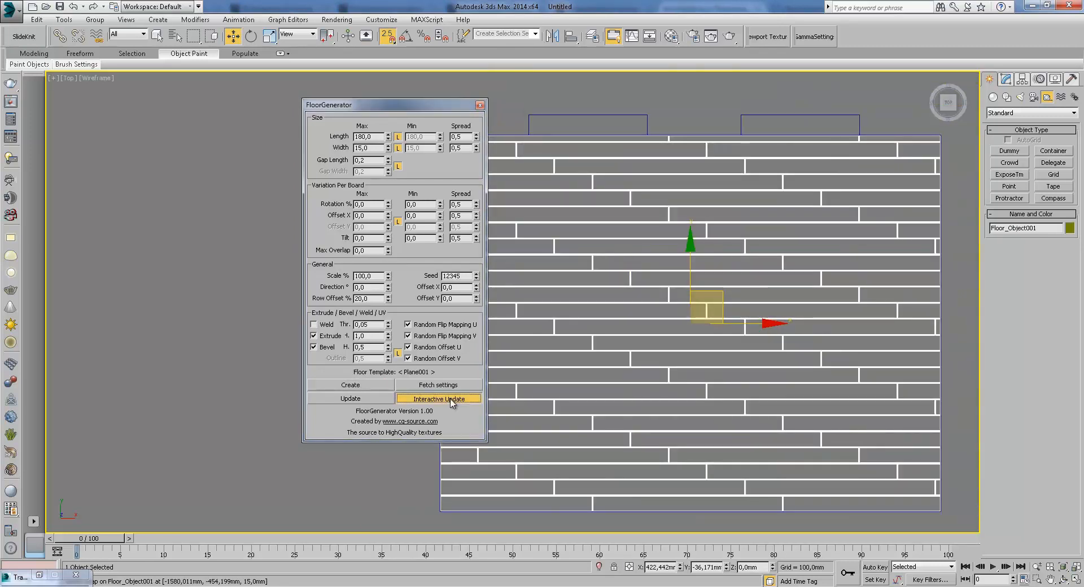
click(388, 134)
click(388, 139)
scroll(464, 414, down, 4)
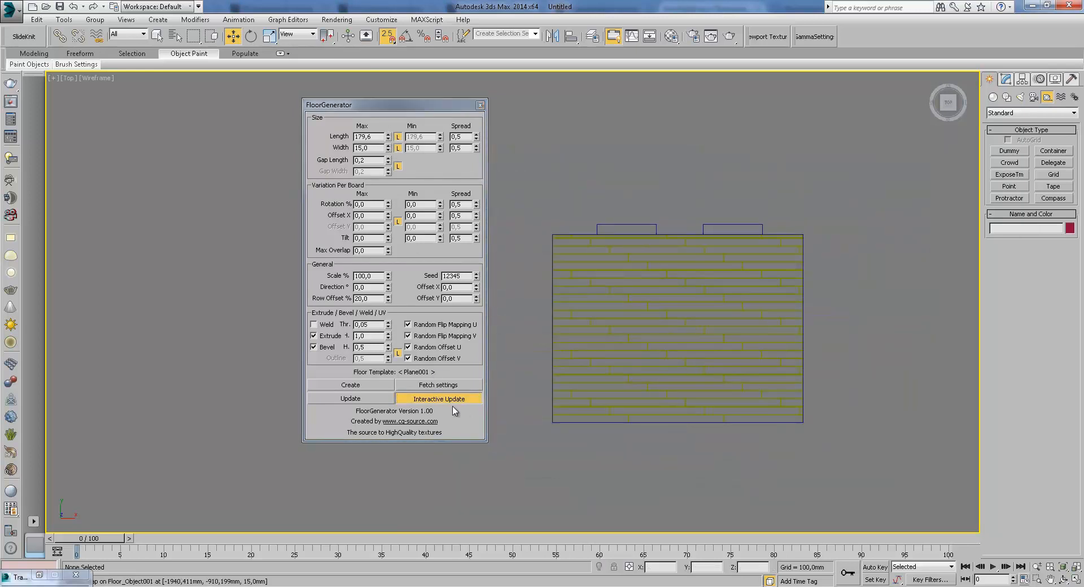
scroll(676, 288, up, 4)
- Give the generated floor object a light blue object colour
click(671, 283)
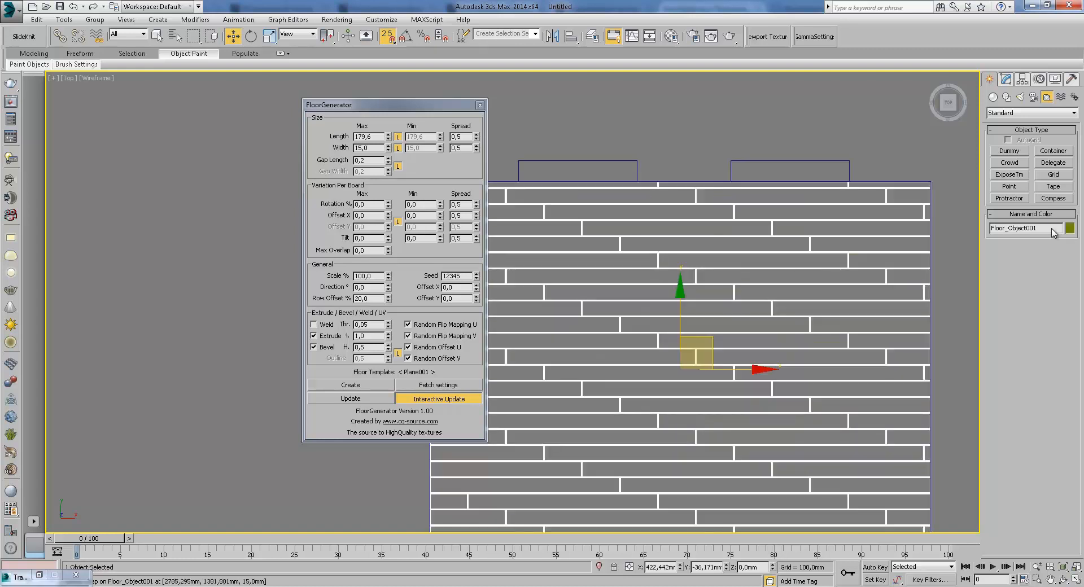
click(1069, 228)
click(561, 253)
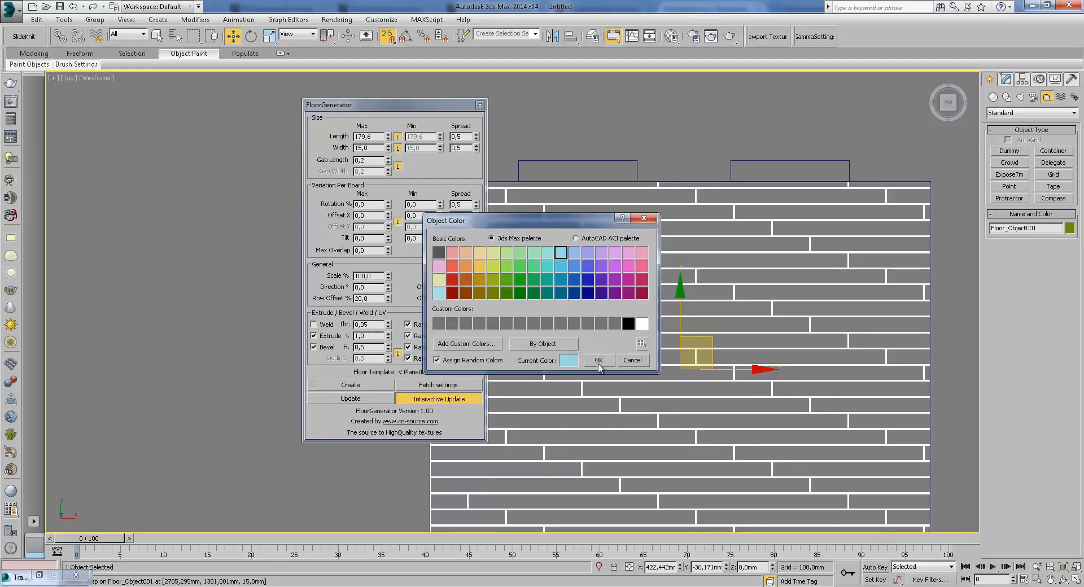
click(599, 360)
click(664, 122)
click(654, 207)
- Set the maximum board length to 180 and check the board layout
scroll(647, 236, up, 2)
scroll(678, 291, up, 5)
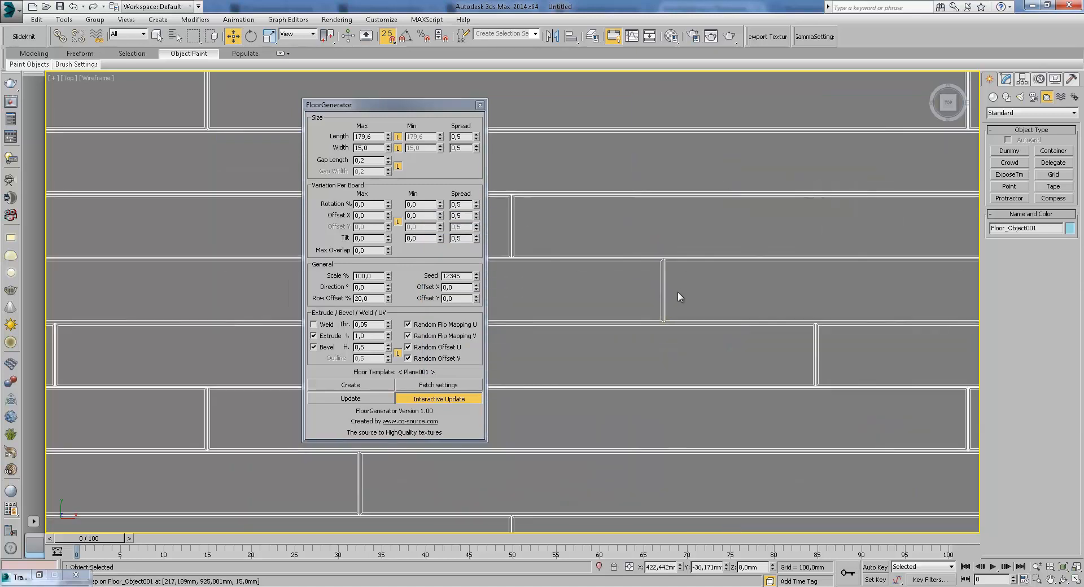
double_click(379, 136)
text(180)
key(Return)
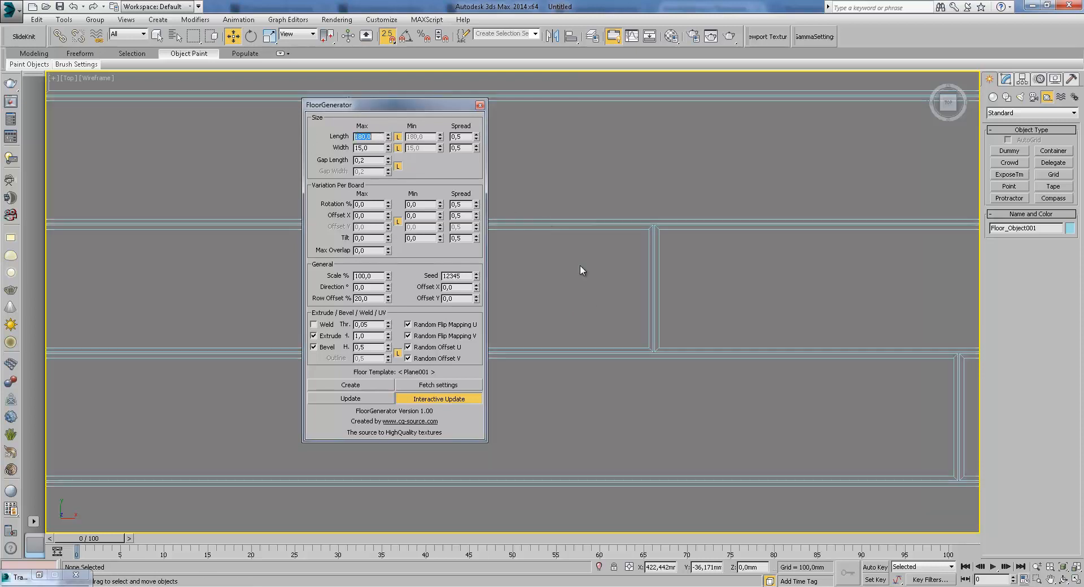
scroll(623, 272, down, 5)
scroll(618, 271, up, 2)
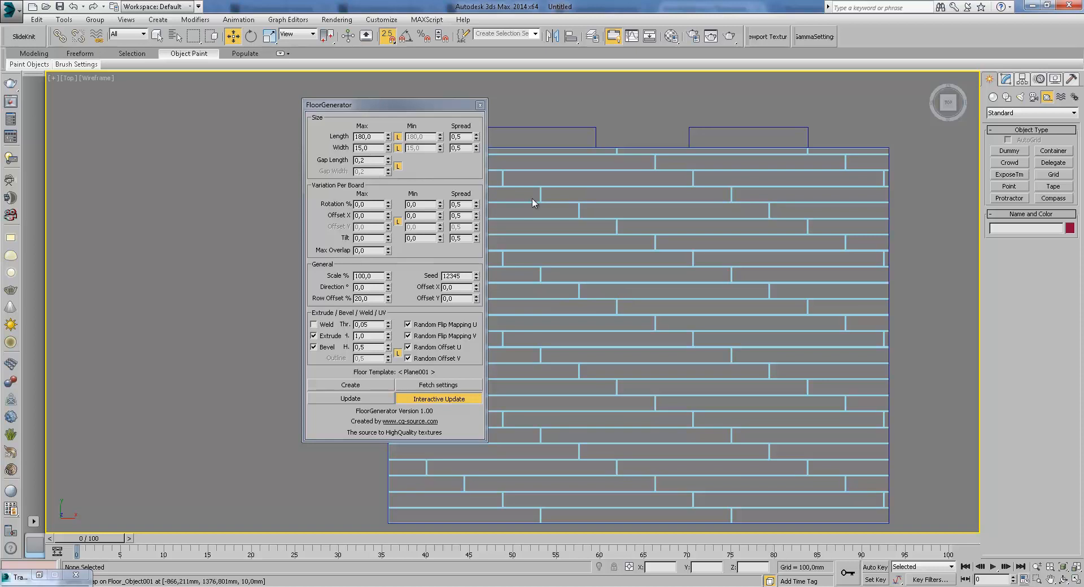
- Set the gap length between the boards to 0,01 and check the joints up close
scroll(625, 262, up, 8)
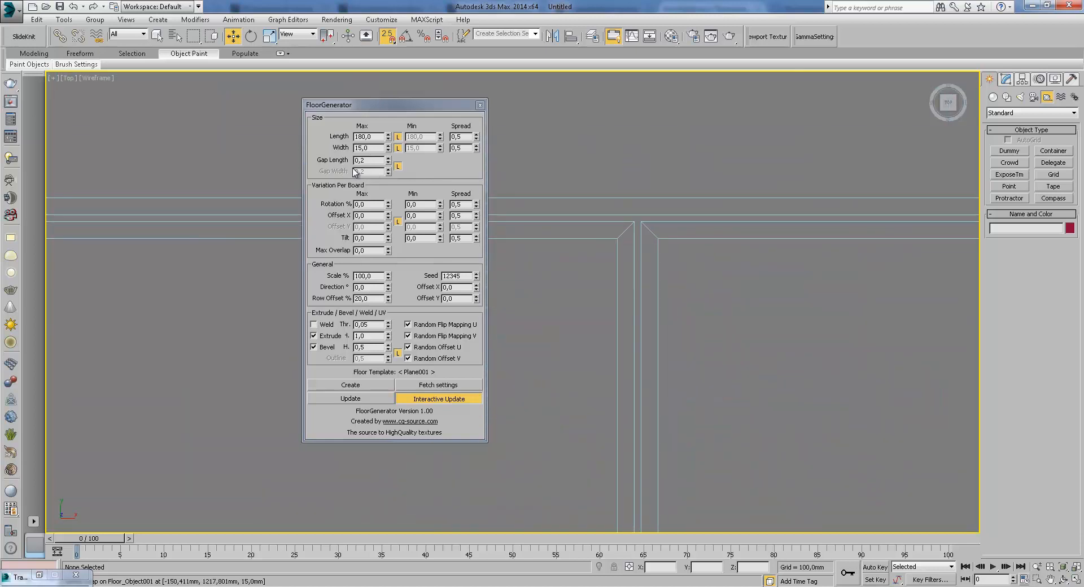
click(366, 162)
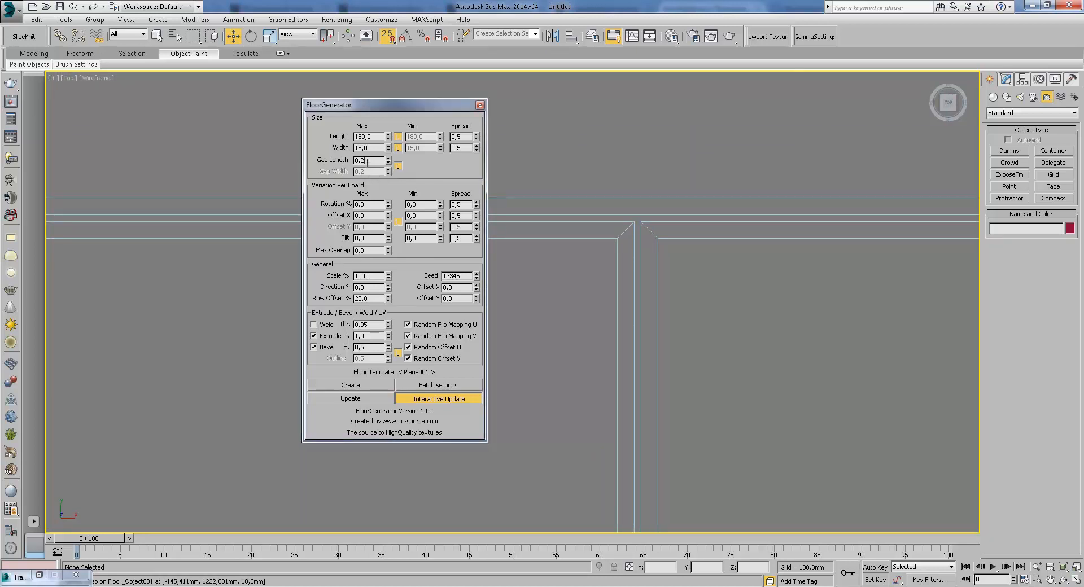
text(0,01)
key(Return)
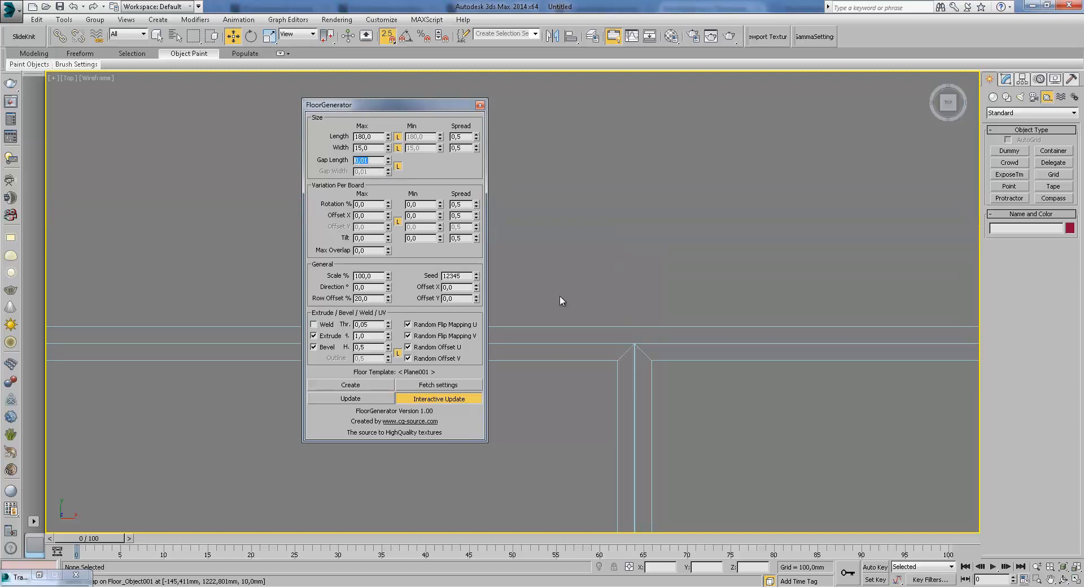
scroll(621, 216, up, 5)
middle_drag(622, 215, 604, 144)
scroll(601, 190, down, 10)
middle_drag(679, 239, 637, 263)
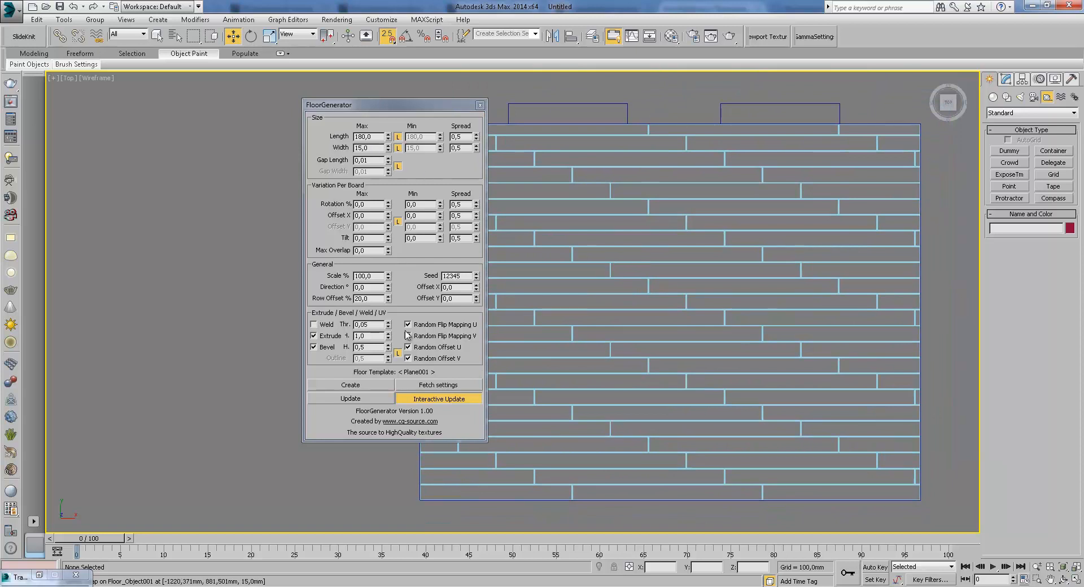
- Set the extrude height of the floor boards to 0,5
alt+middle_drag(672, 293, 632, 249)
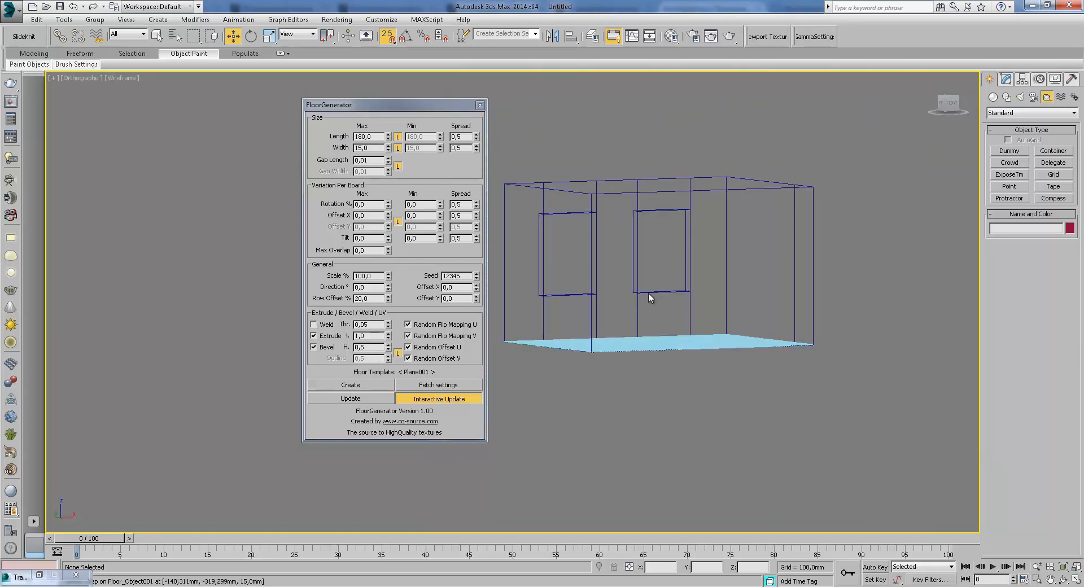
scroll(632, 282, up, 4)
double_click(376, 338)
text(0,5)
key(Return)
alt+middle_drag(510, 311, 700, 253)
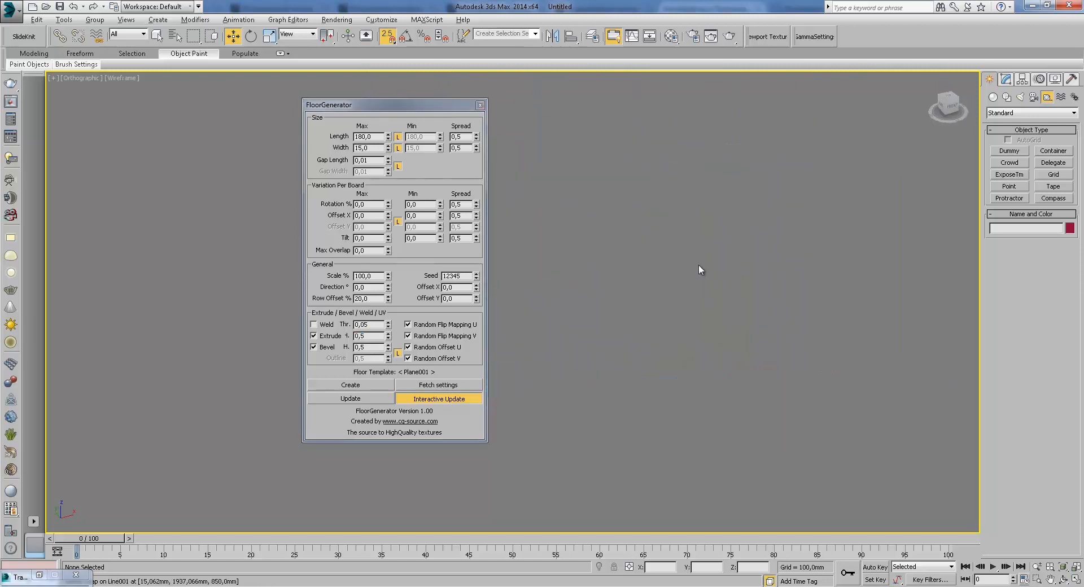
- Try a bevel height of 0,1 on the board edges, and change it to 0,2
key(t)
scroll(658, 246, up, 8)
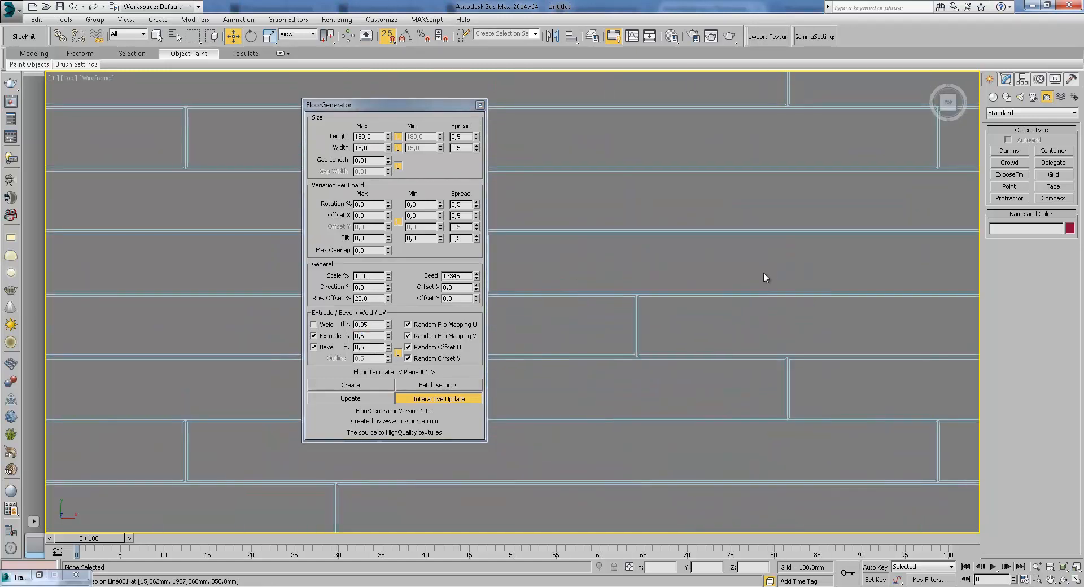
double_click(368, 347)
text(0,1)
key(Return)
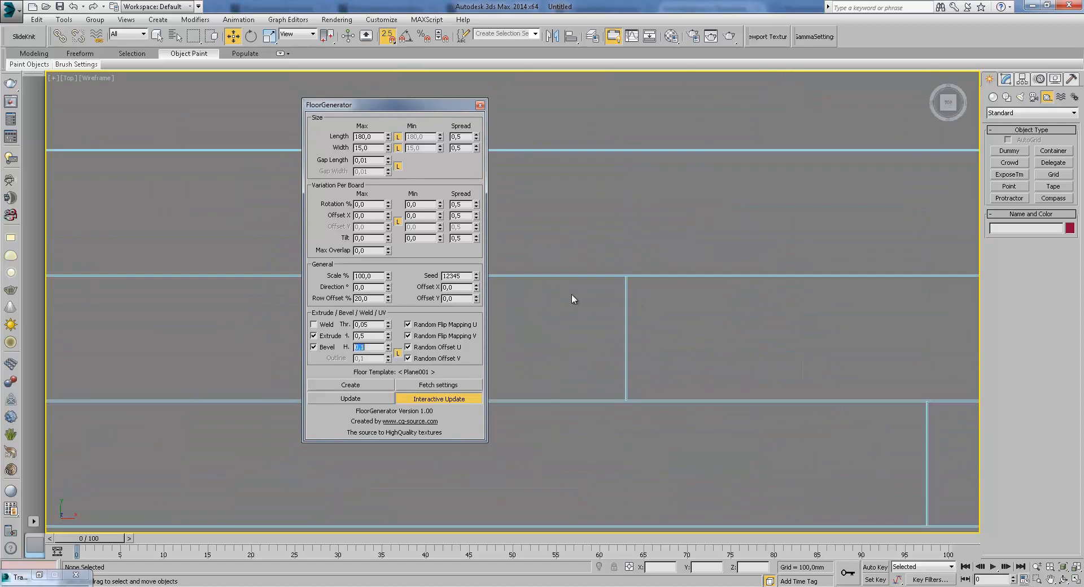
scroll(618, 263, up, 3)
scroll(618, 263, up, 2)
text(0,2)
key(Return)
scroll(631, 266, down, 5)
scroll(683, 254, down, 3)
scroll(726, 239, down, 2)
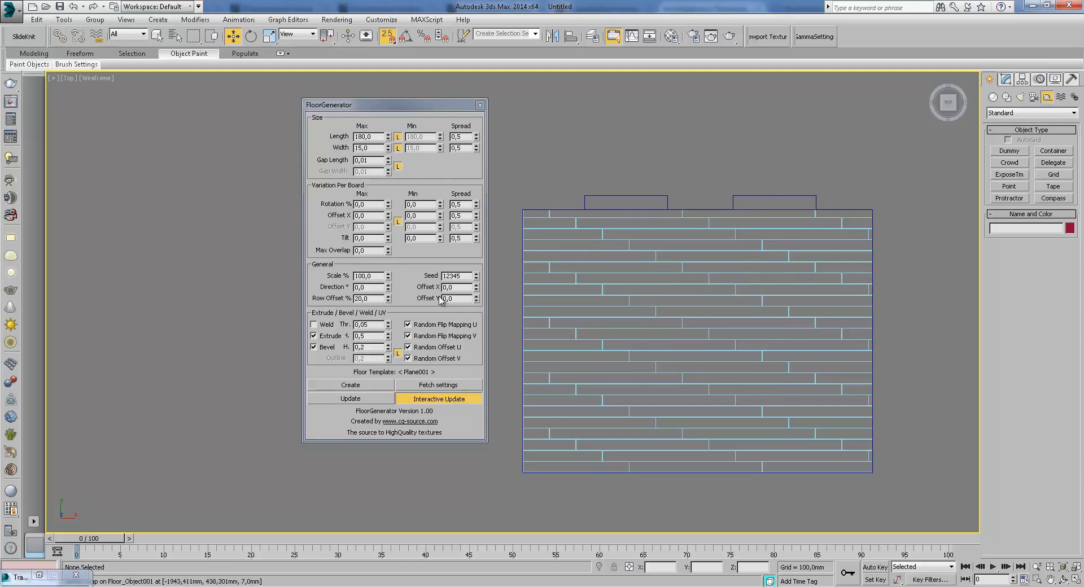
- Set the board direction to 90 degrees and raise the row offset to 28,9 %
double_click(370, 289)
text(90)
key(Return)
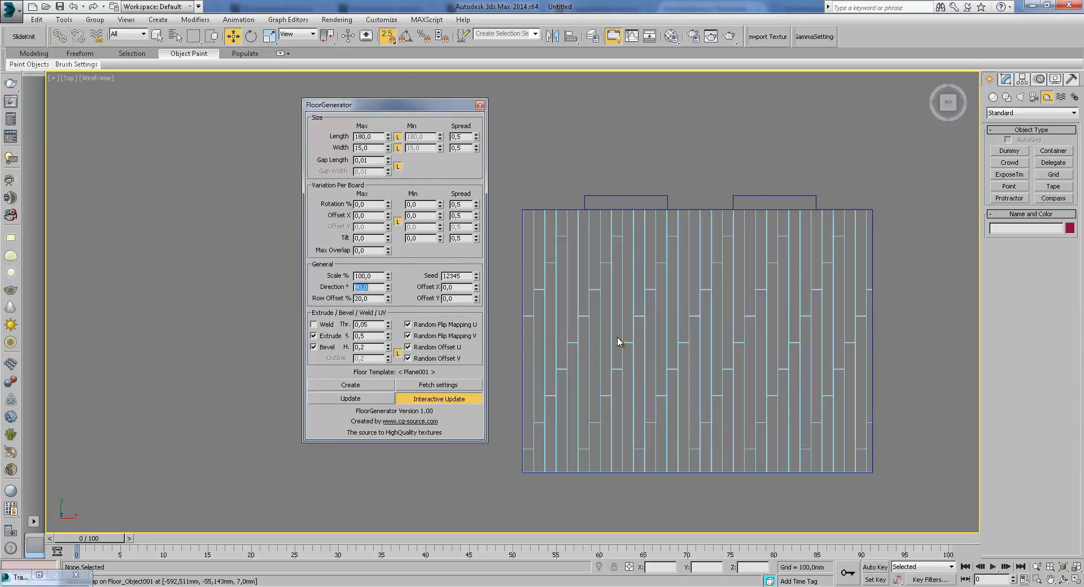
drag(388, 301, 401, 247)
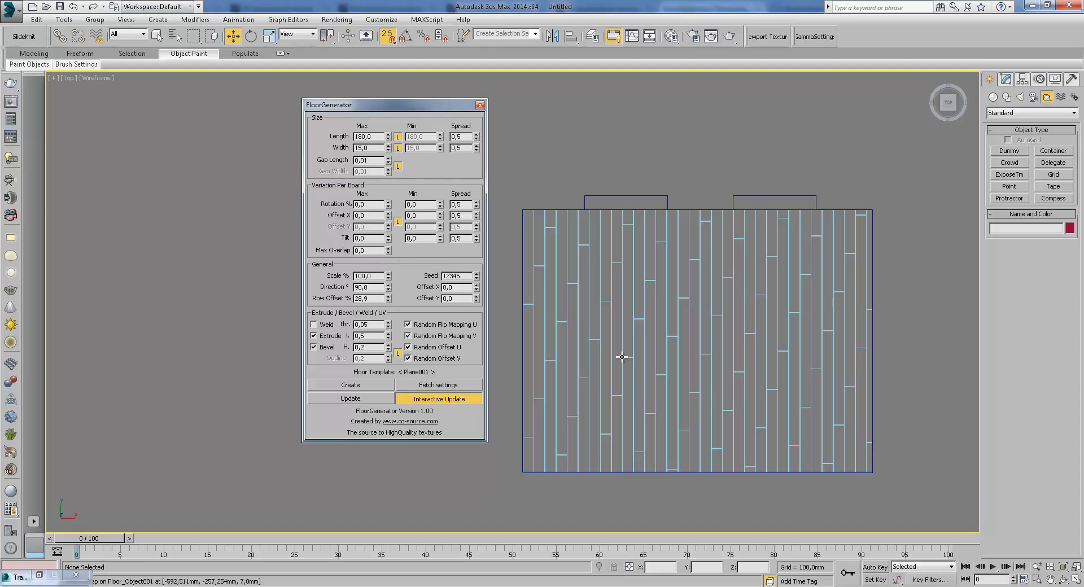
scroll(526, 320, up, 5)
scroll(598, 344, down, 5)
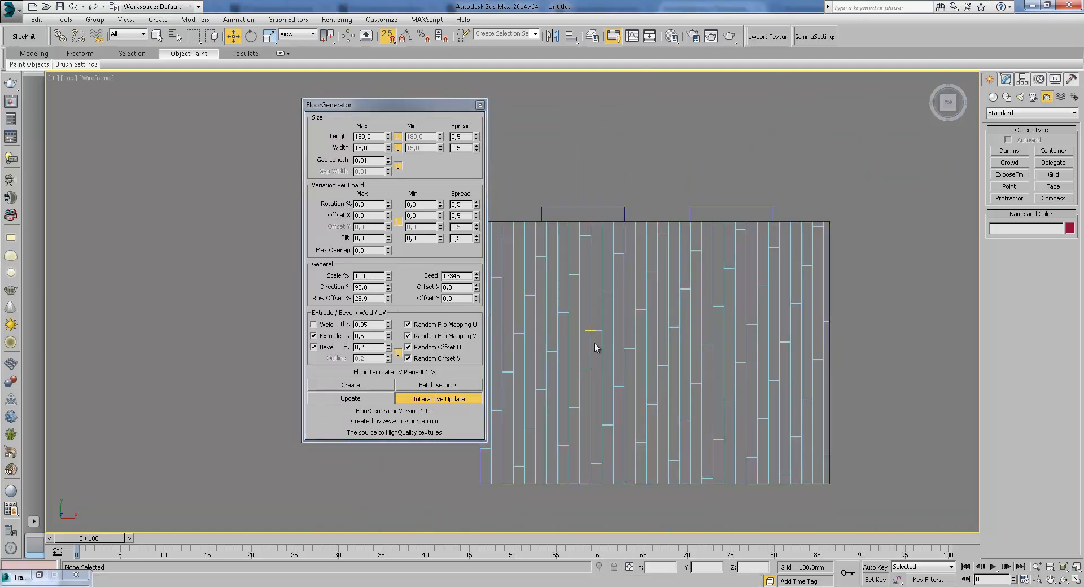
key(c)
click(572, 337)
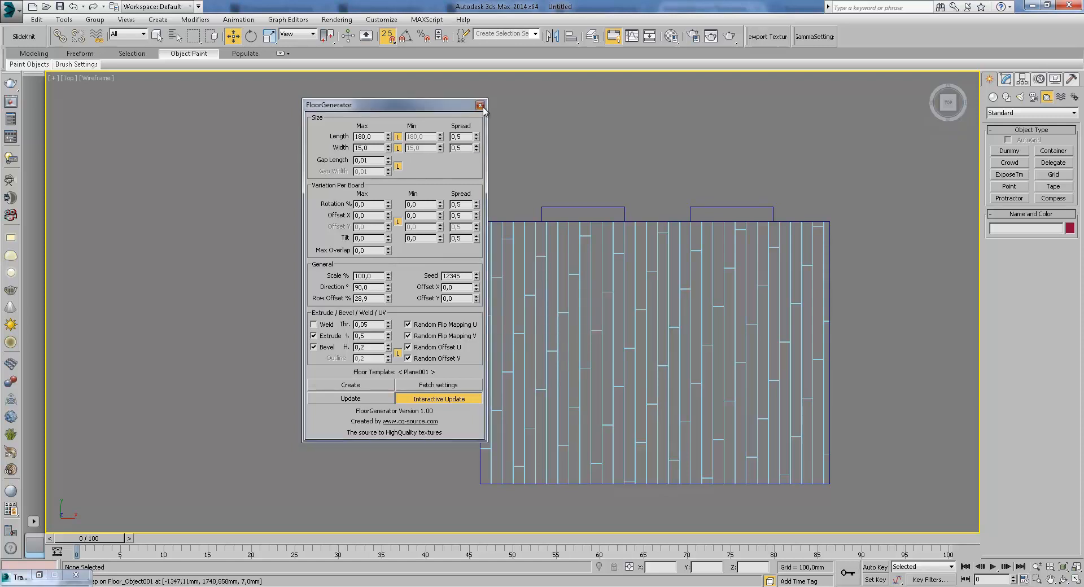
- Close FloorGenerator and examine the finished board floor inside the room in a shaded orthographic view
click(480, 105)
mouse_move(587, 363)
alt+middle_down()
mouse_move(618, 338)
mouse_move(532, 312)
mouse_move(523, 476)
alt+middle_up()
key(F3)
click(583, 261)
scroll(584, 270, up, 6)
key(t)
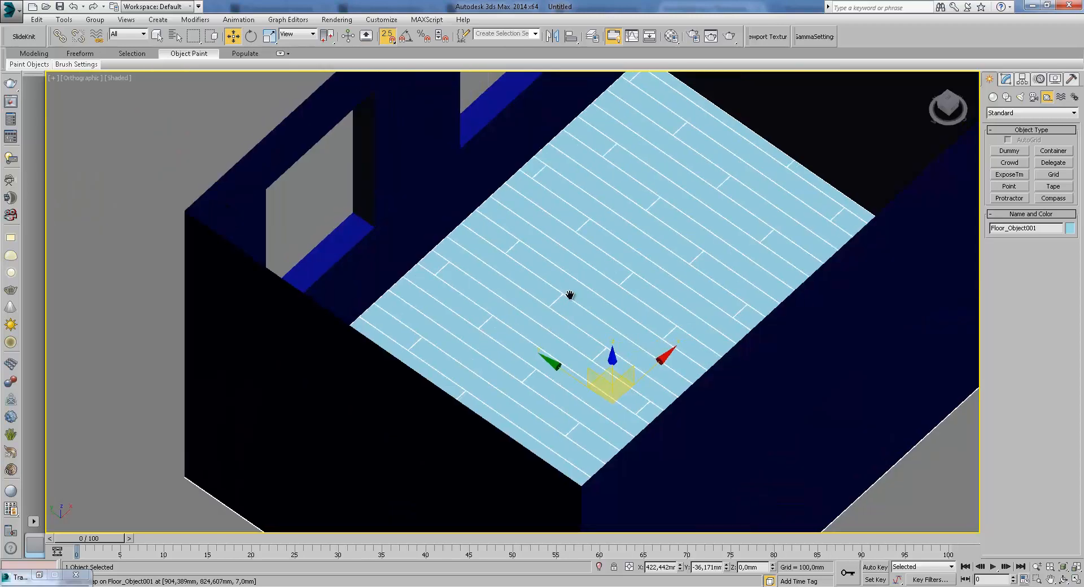
click(432, 176)
key(F3)
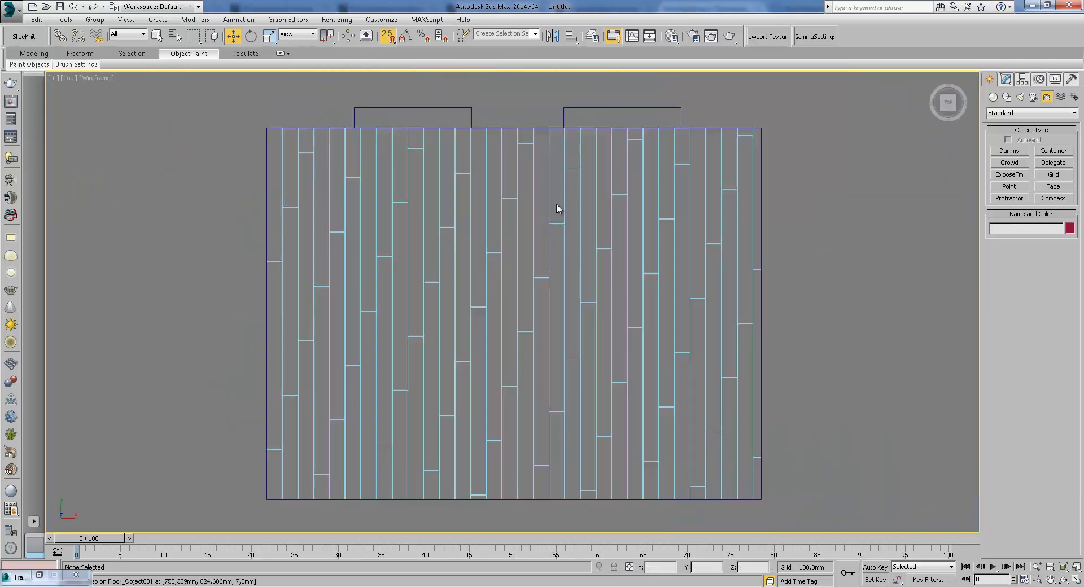
- Hide the generated board floor so that only the room walls show in the top view
click(786, 180)
right_click(787, 176)
click(805, 162)
click(740, 122)
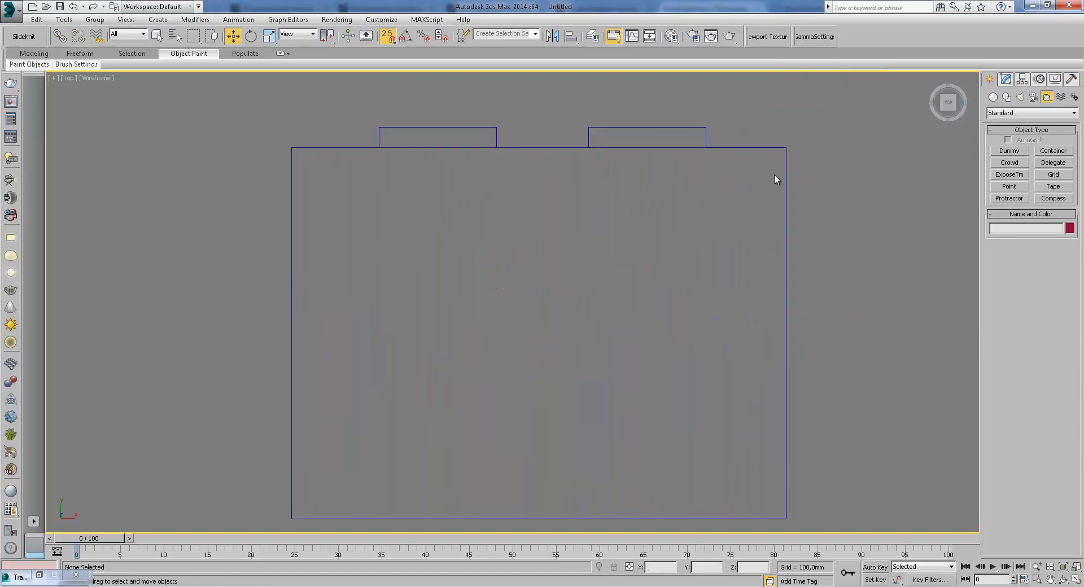
- Draw a closed line spline snapped to the four floor-level corners of the room
drag(763, 148, 785, 130)
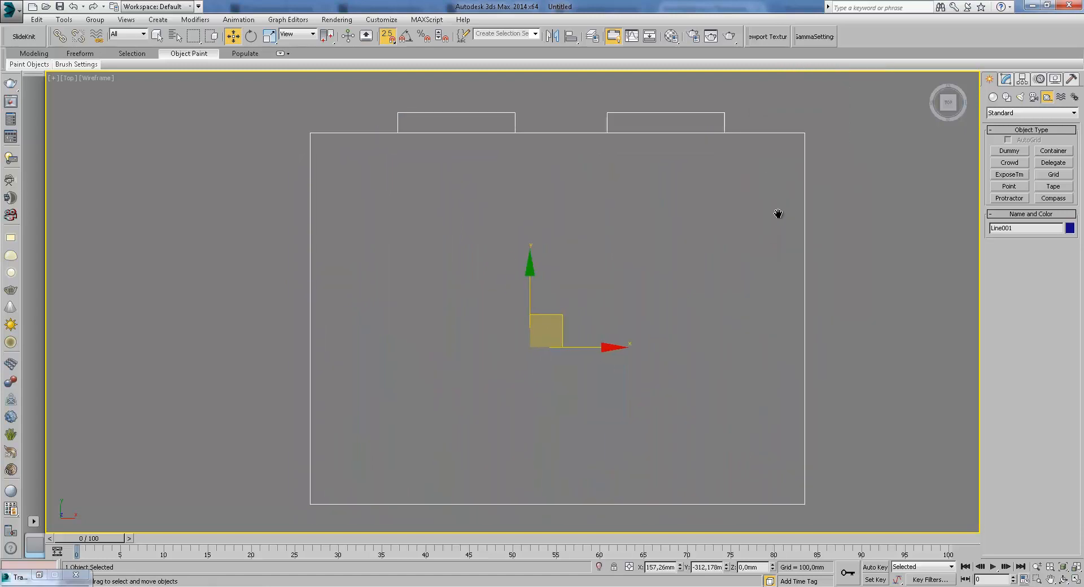
click(1006, 96)
click(1010, 160)
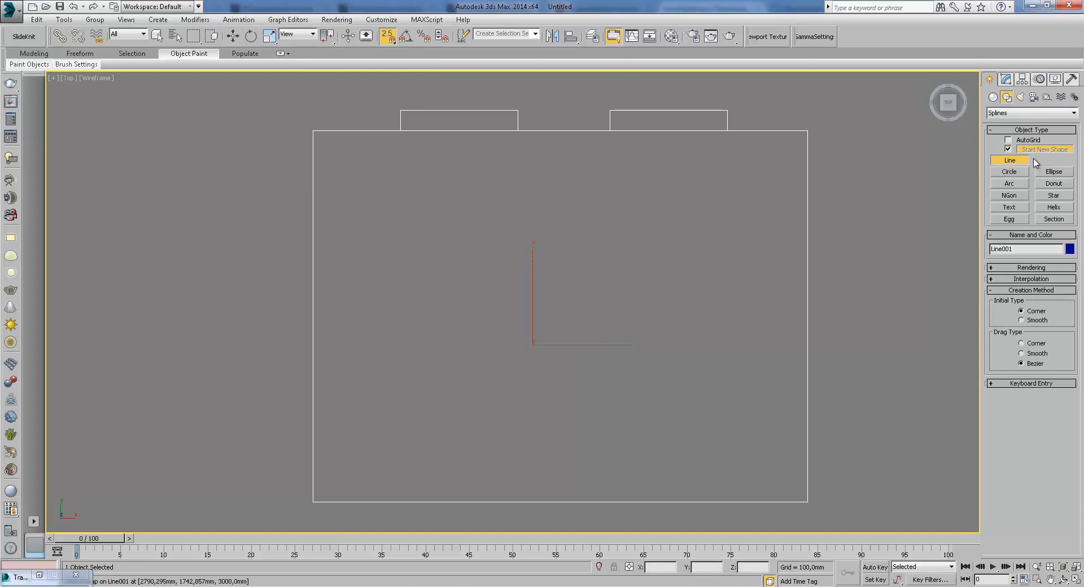
click(320, 136)
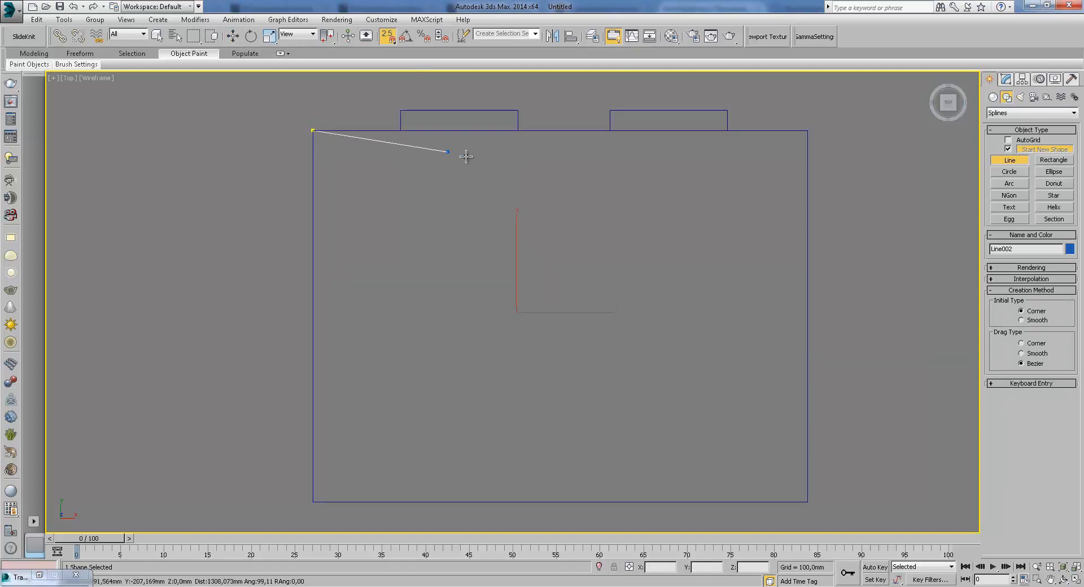
click(807, 131)
middle_drag(745, 362, 737, 323)
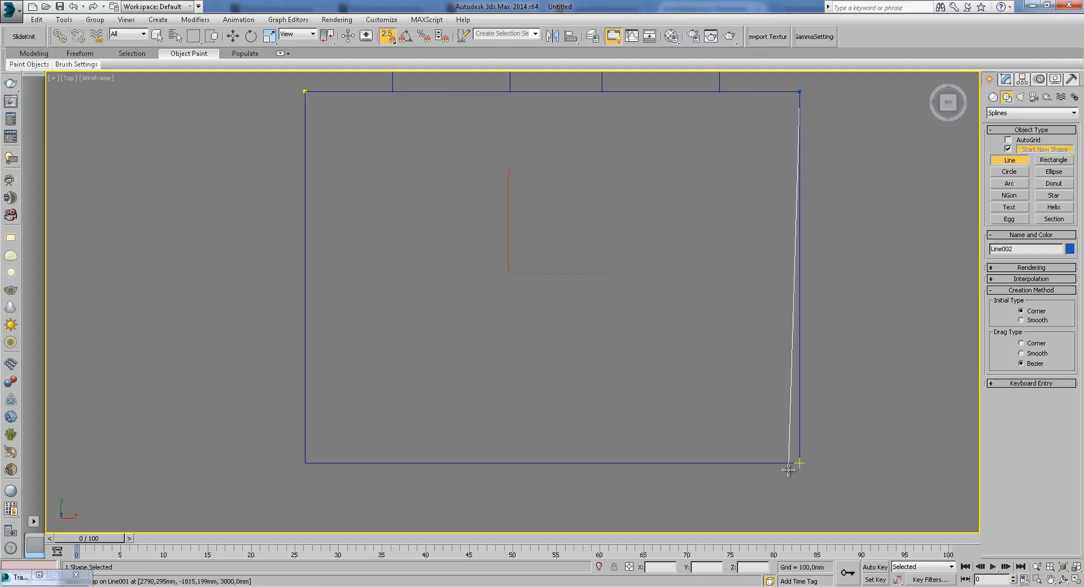
click(799, 461)
middle_drag(685, 442, 497, 405)
click(441, 405)
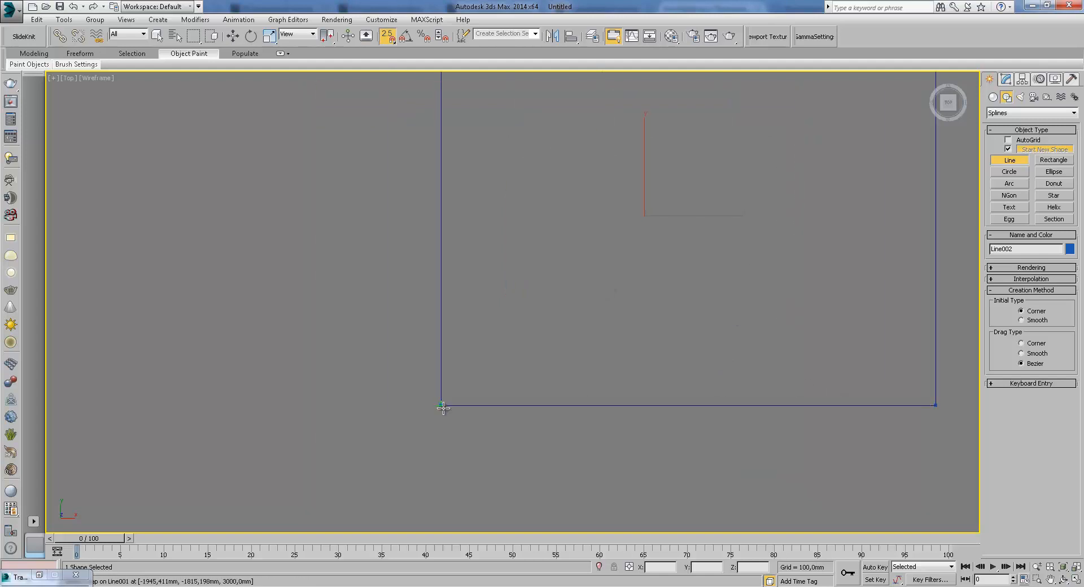
alt+middle_drag(508, 367, 632, 220)
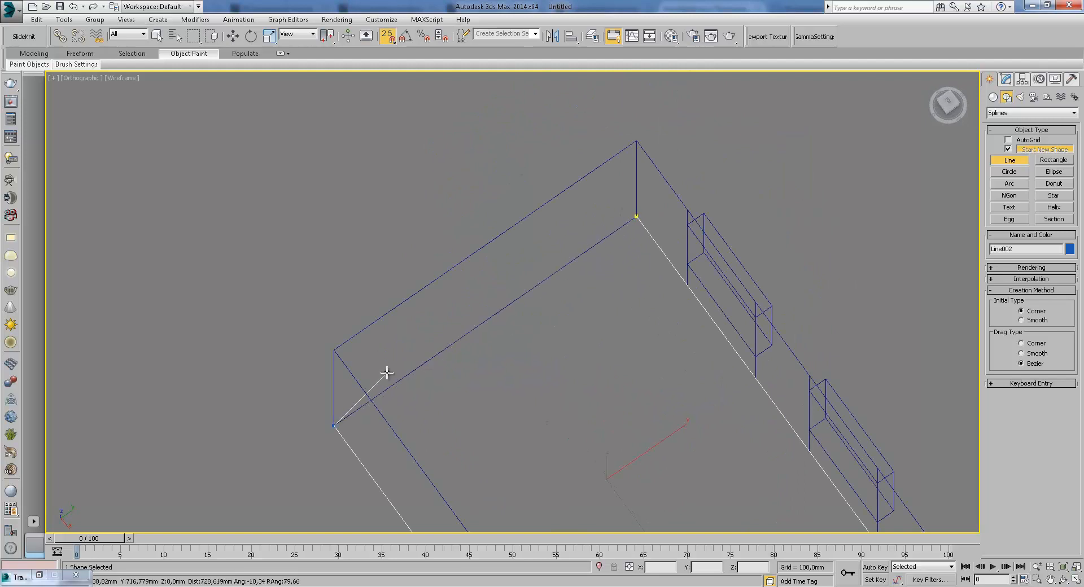
click(635, 217)
click(568, 332)
scroll(626, 337, down, 3)
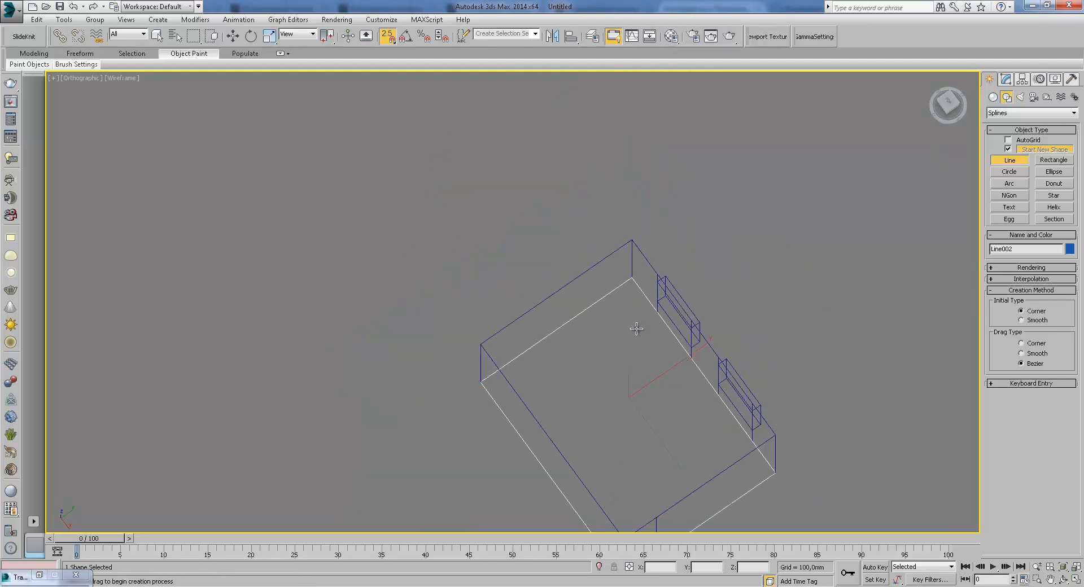
- Discard the traced perimeter spline and bring the room back into the top view
right_click(689, 311)
key(t)
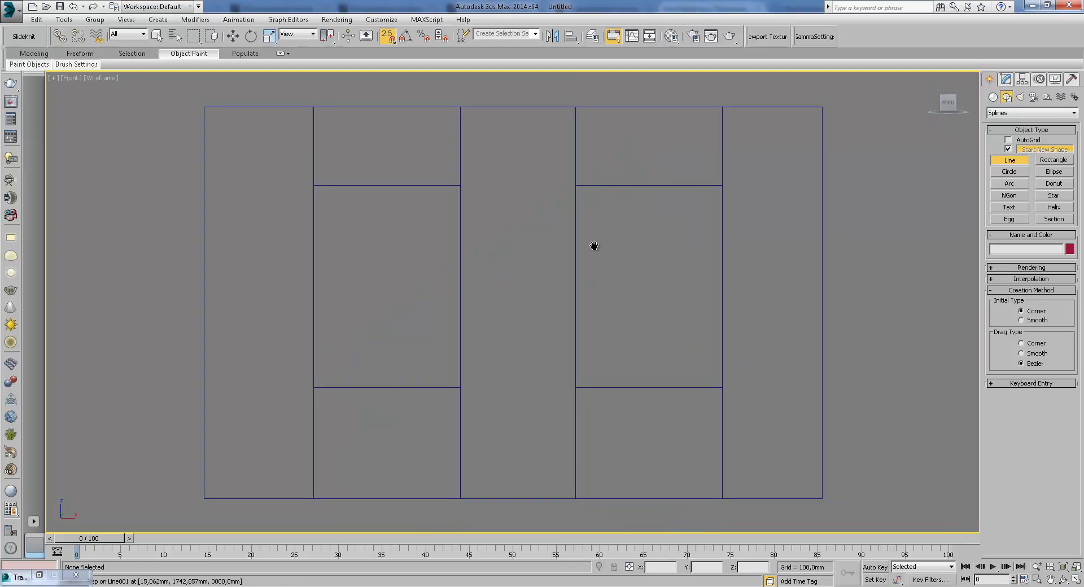
scroll(586, 249, down, 4)
key(w)
key(z)
scroll(622, 266, down, 3)
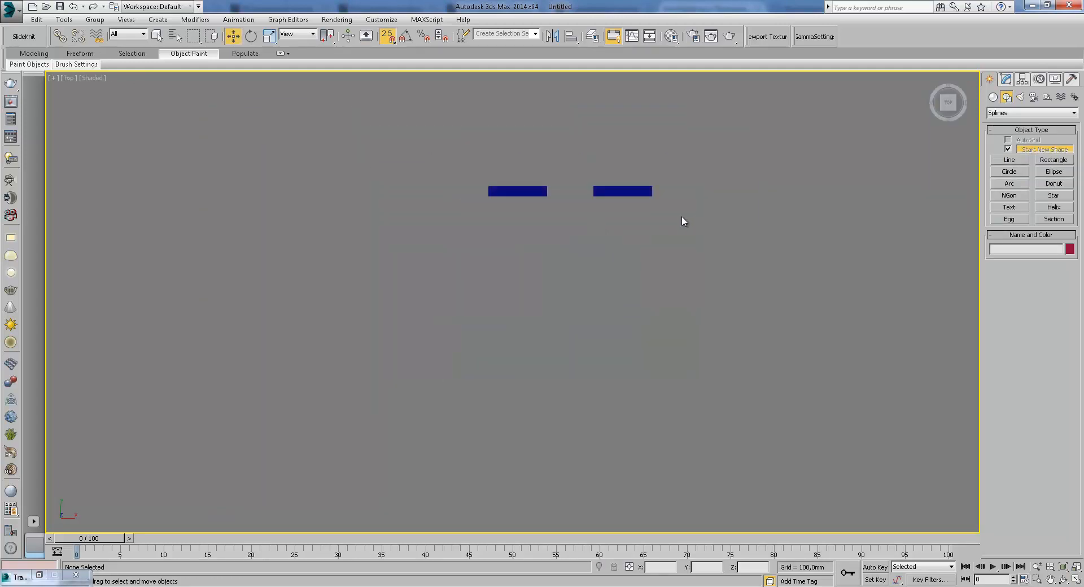
- Chamfer the single vertical edge partway along the room's right-hand wall by 450 mm
click(654, 196)
click(1005, 79)
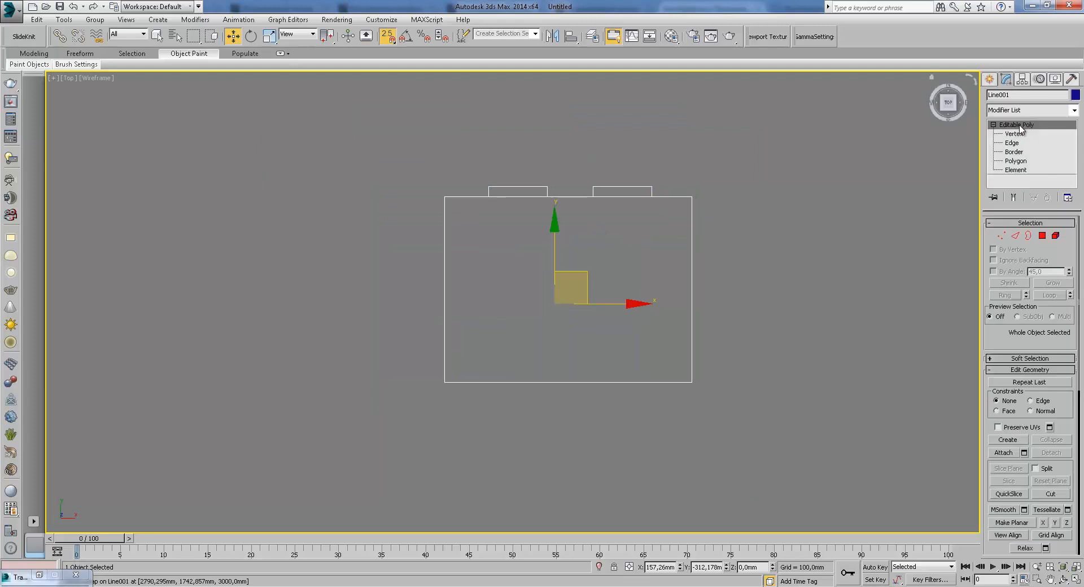
click(1012, 143)
click(691, 293)
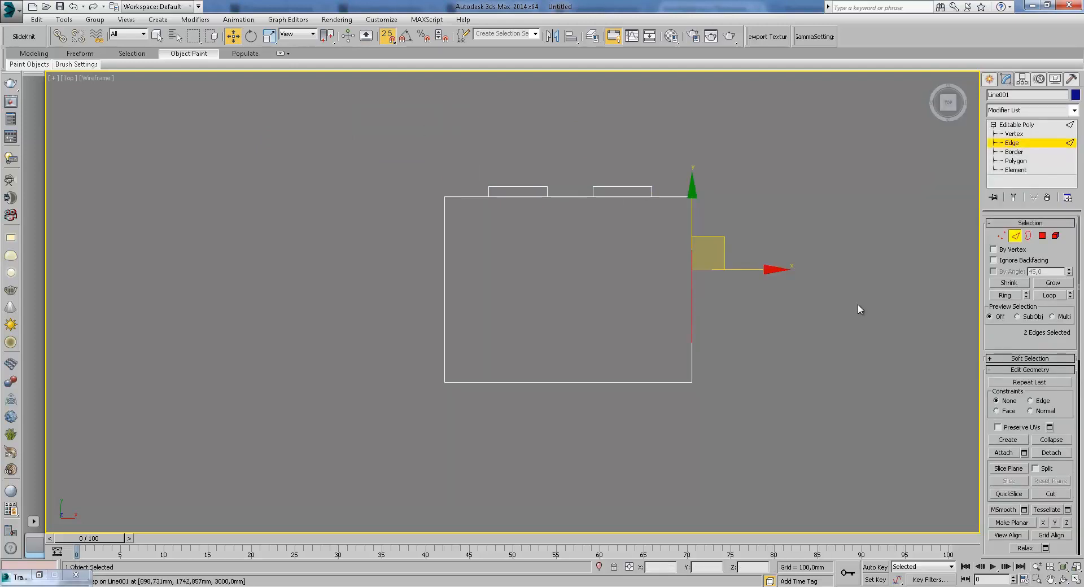
click(1013, 134)
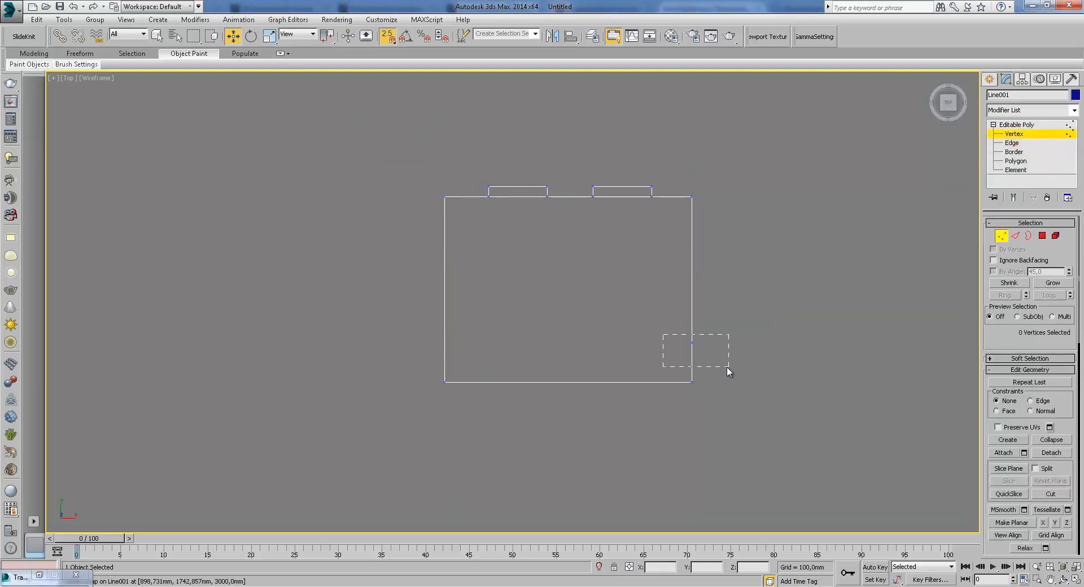
drag(698, 357, 699, 358)
click(1012, 143)
alt+middle_drag(790, 282, 759, 271)
click(759, 271)
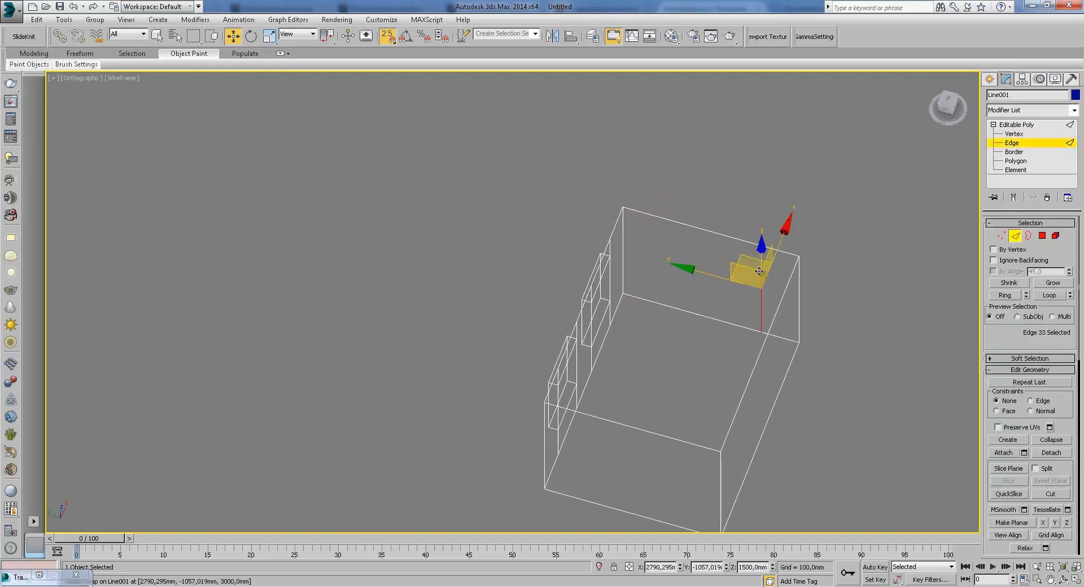
click(389, 36)
right_click(1026, 329)
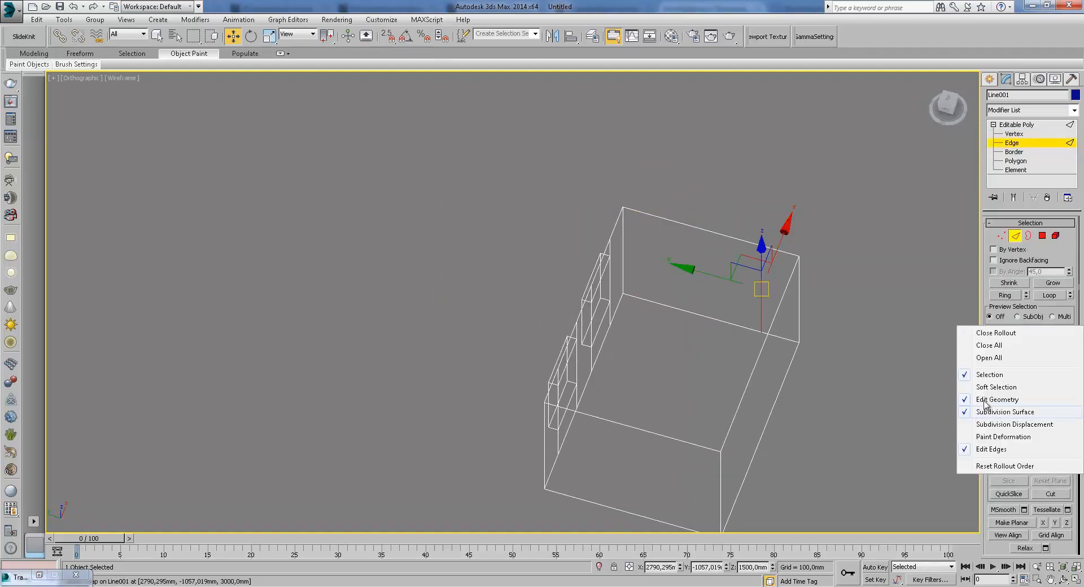
click(992, 449)
click(1024, 472)
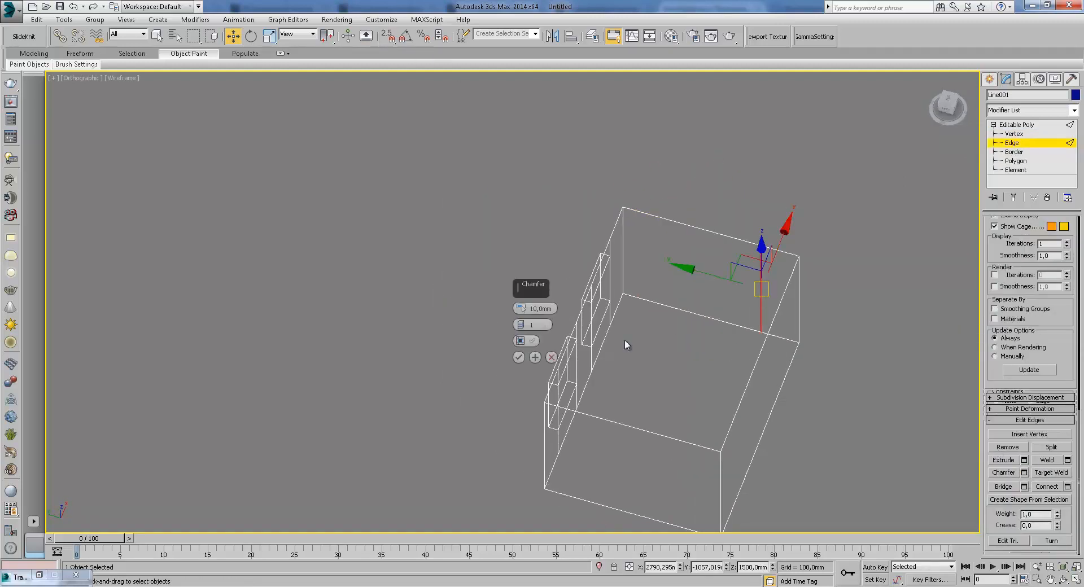
text(450)
key(Return)
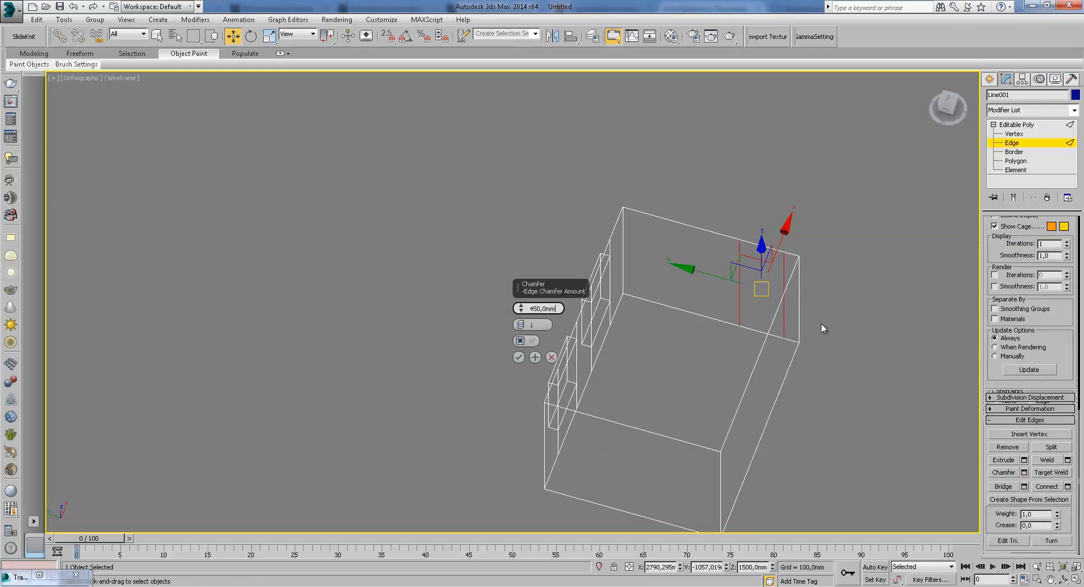
click(518, 358)
- Draw a closed line spline snapped to the room's four corners and the two chamfered edge positions on the right-hand wall
key(t)
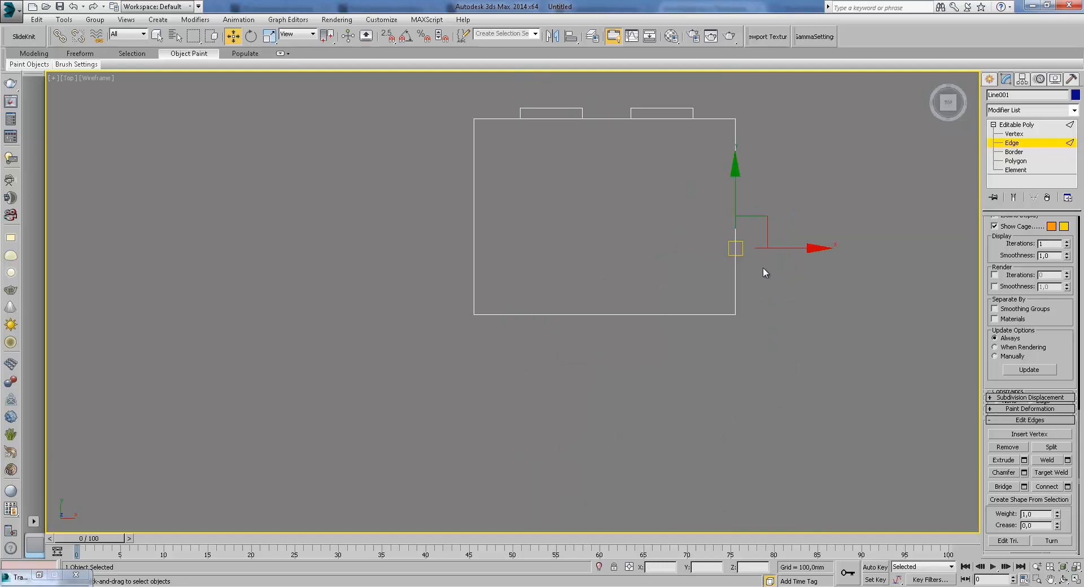
click(989, 79)
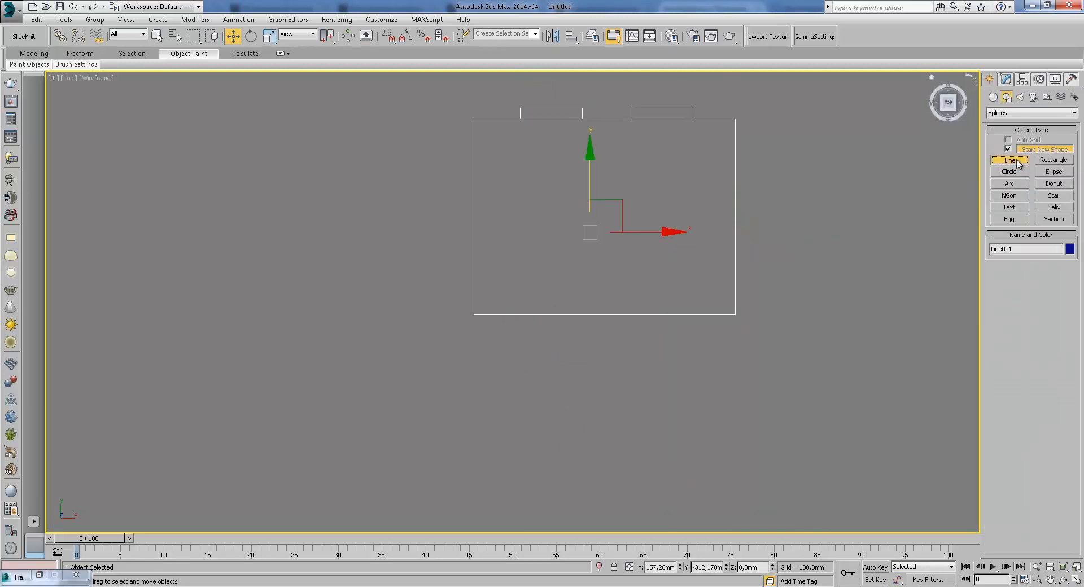
click(1009, 160)
click(389, 37)
click(476, 118)
click(734, 119)
click(734, 248)
click(734, 314)
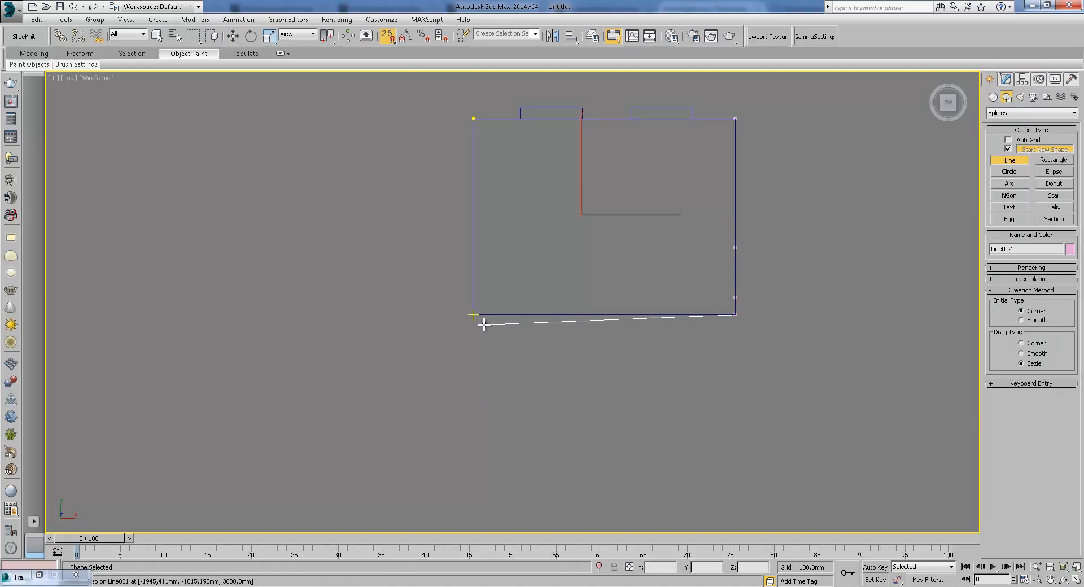
click(475, 314)
click(474, 118)
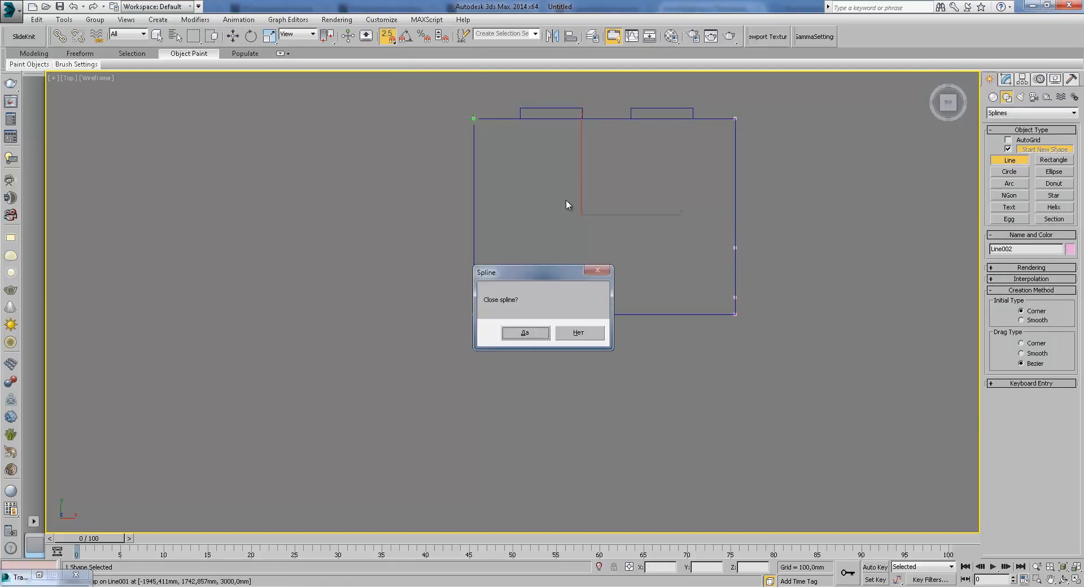
click(543, 334)
- Draw a closed skirting-board profile with a stepped top and flared foot, just outside the room's lower corner in the front view
alt+middle_drag(662, 280, 801, 226)
scroll(802, 226, up, 4)
key(f)
scroll(813, 248, up, 4)
click(393, 42)
middle_drag(829, 285, 638, 244)
scroll(706, 227, up, 2)
click(495, 341)
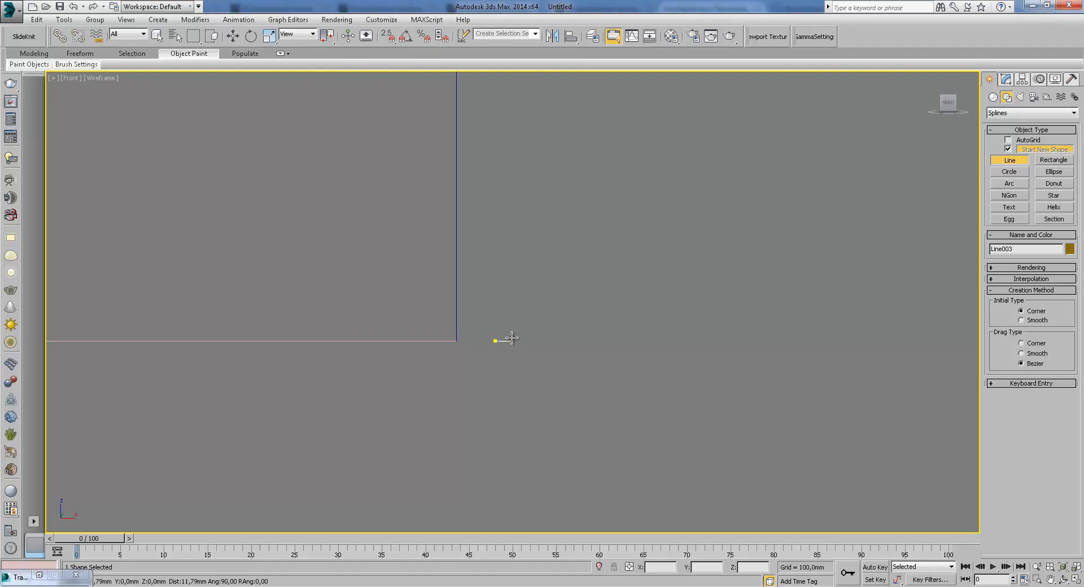
shift+click(519, 236)
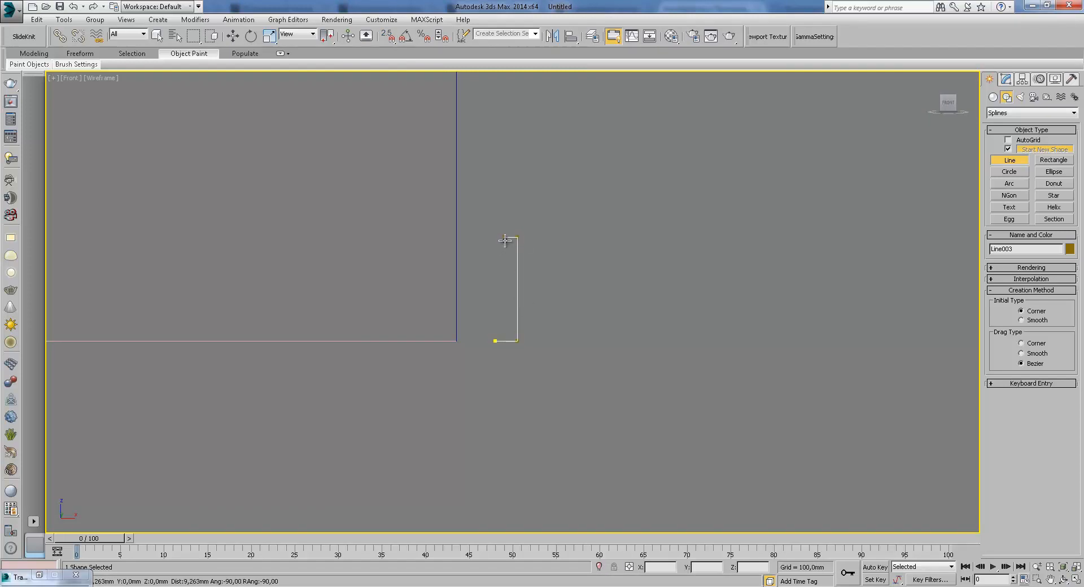
shift+click(505, 250)
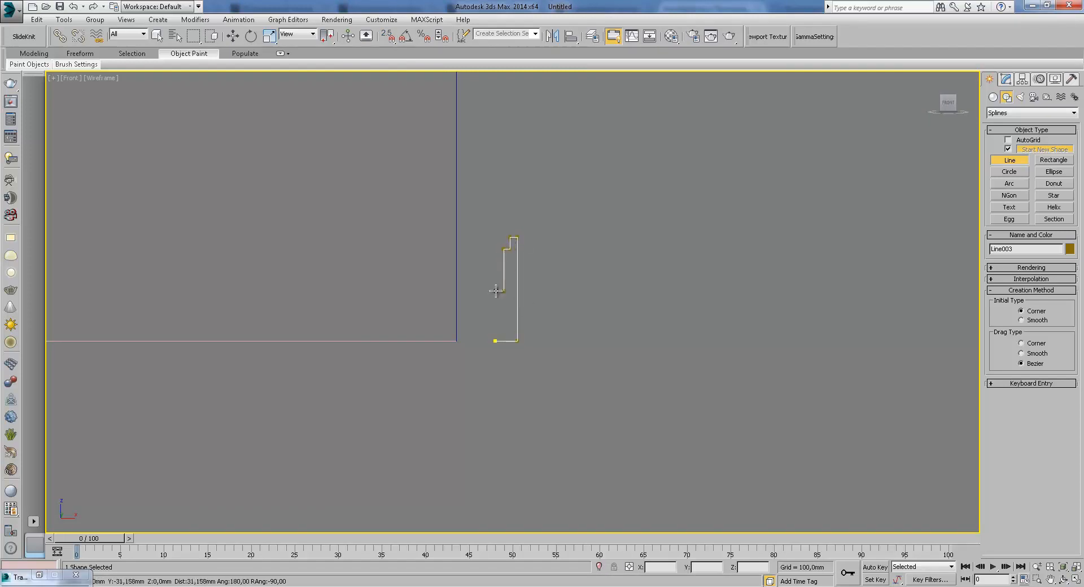
shift+click(499, 328)
click(495, 341)
click(493, 335)
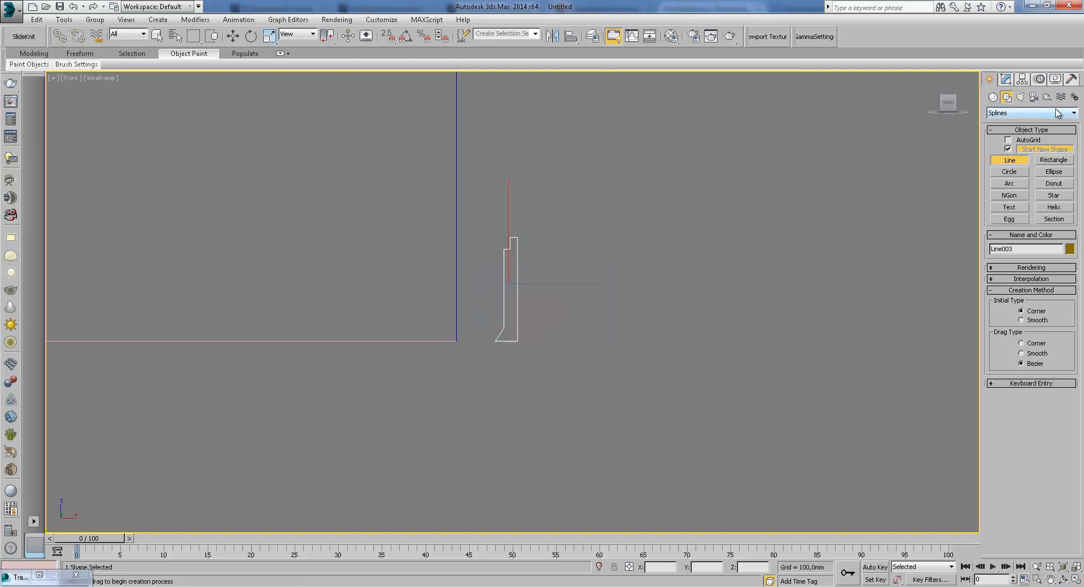
- Adjust the profile's vertices to narrow its flared foot and slightly lower its two top vertices
click(1008, 82)
click(993, 125)
click(1011, 133)
scroll(570, 377, up, 3)
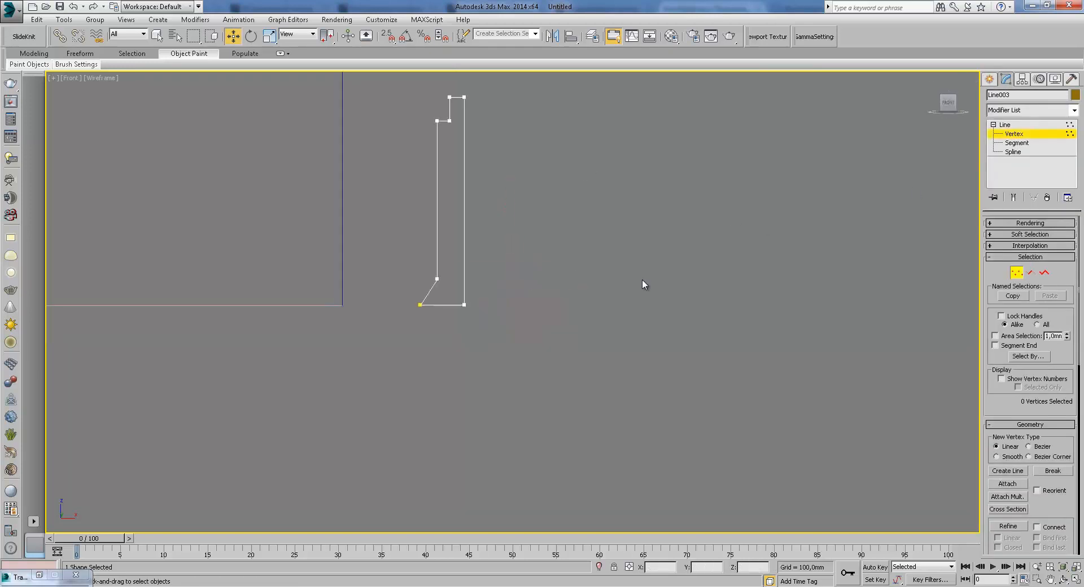
drag(412, 321, 425, 320)
scroll(630, 299, up, 2)
drag(616, 310, 631, 309)
drag(578, 277, 575, 277)
middle_drag(613, 141, 661, 268)
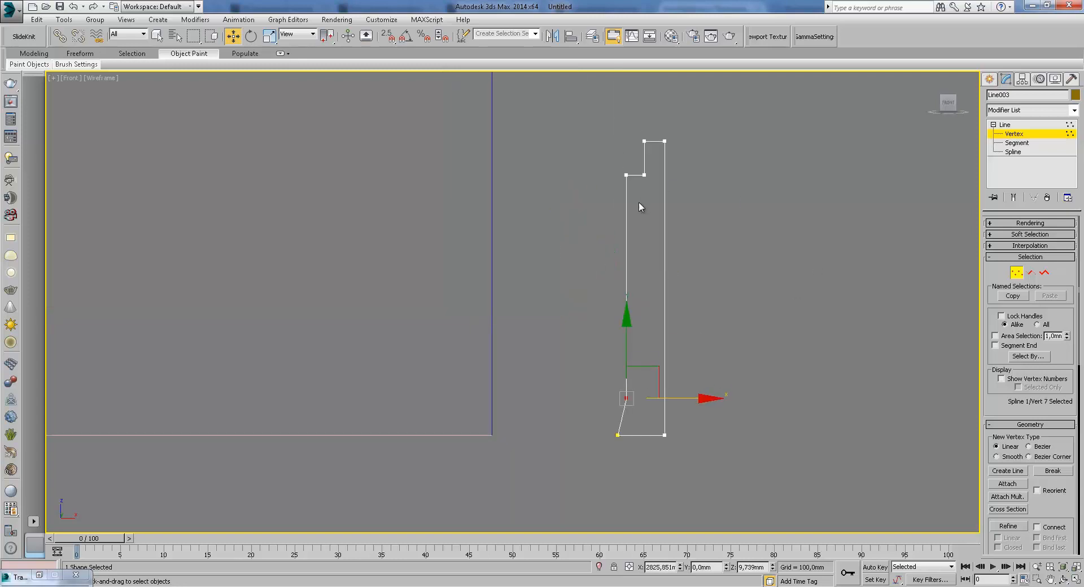
drag(634, 130, 672, 148)
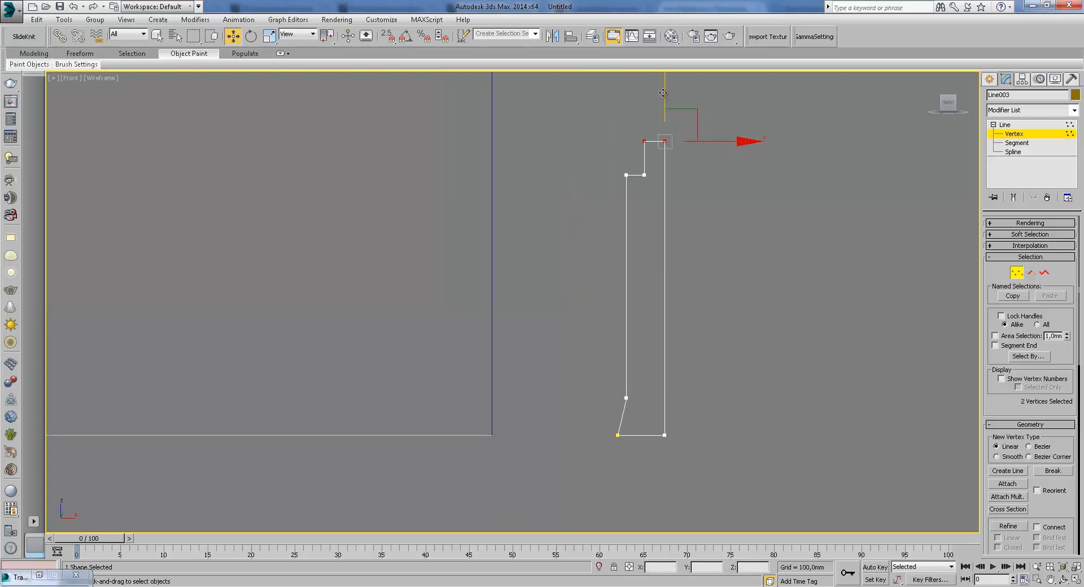
- Fillet the outer corners of the profile's stepped top and the bend above its foot
scroll(1027, 355, down, 5)
click(1016, 386)
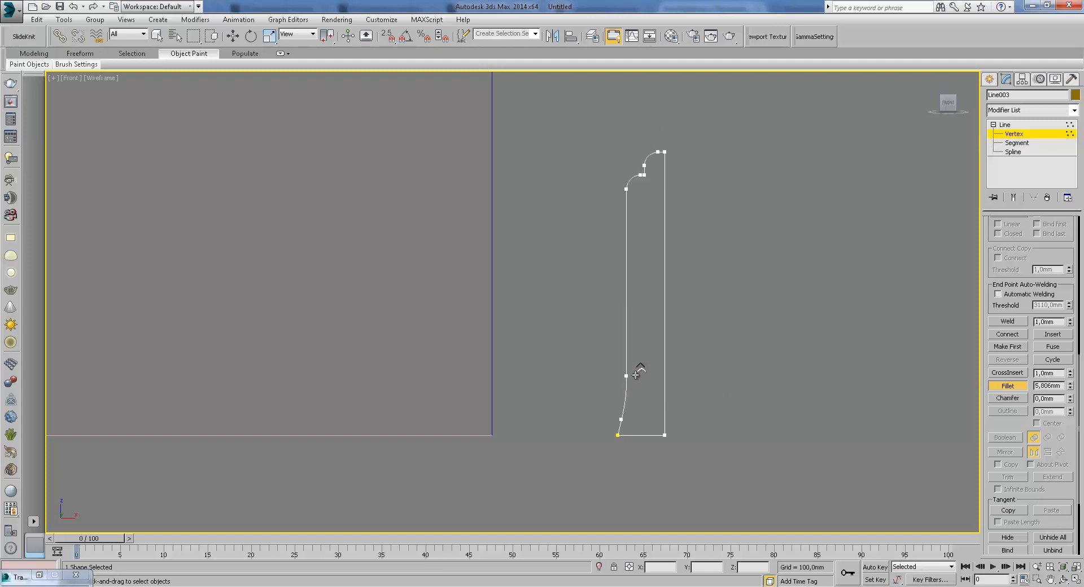
click(989, 79)
- Apply a Bevel Profile modifier to the perimeter spline using the skirting-board shape as the profile
key(t)
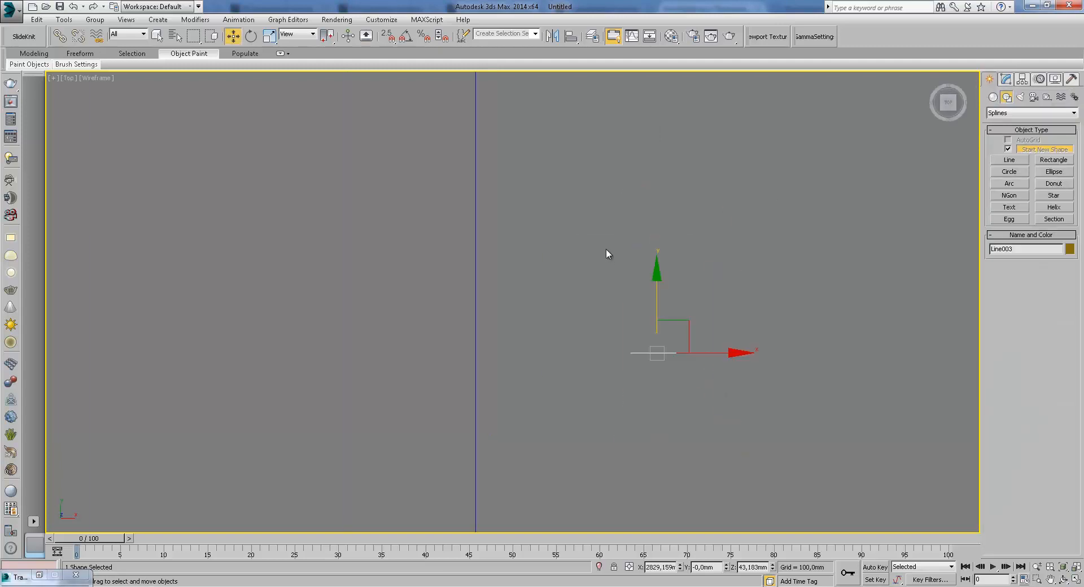
scroll(604, 249, down, 5)
alt+middle_drag(605, 250, 598, 237)
scroll(599, 237, up, 5)
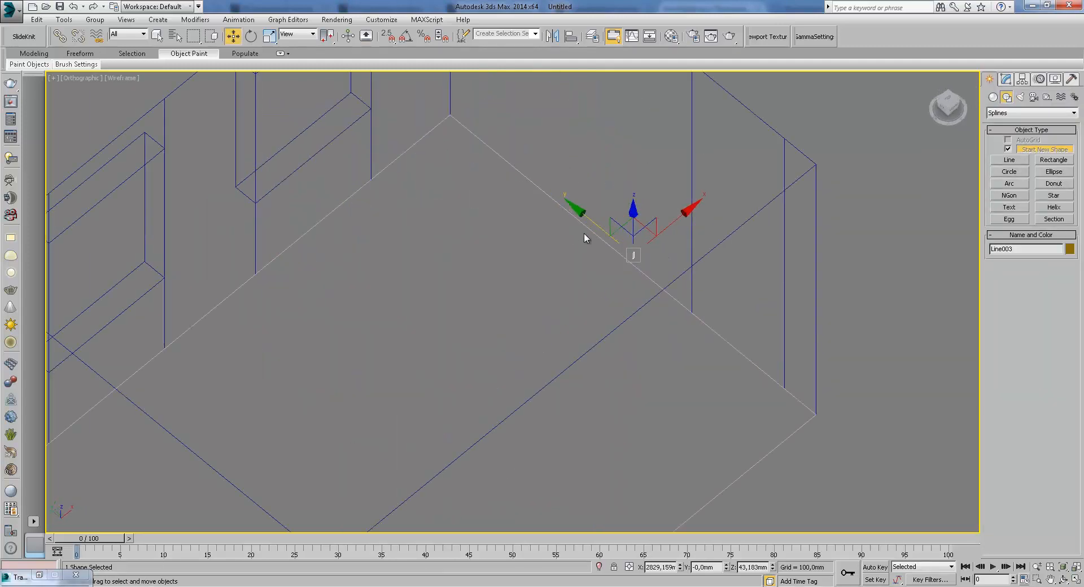
middle_drag(720, 65, 591, 232)
click(1006, 79)
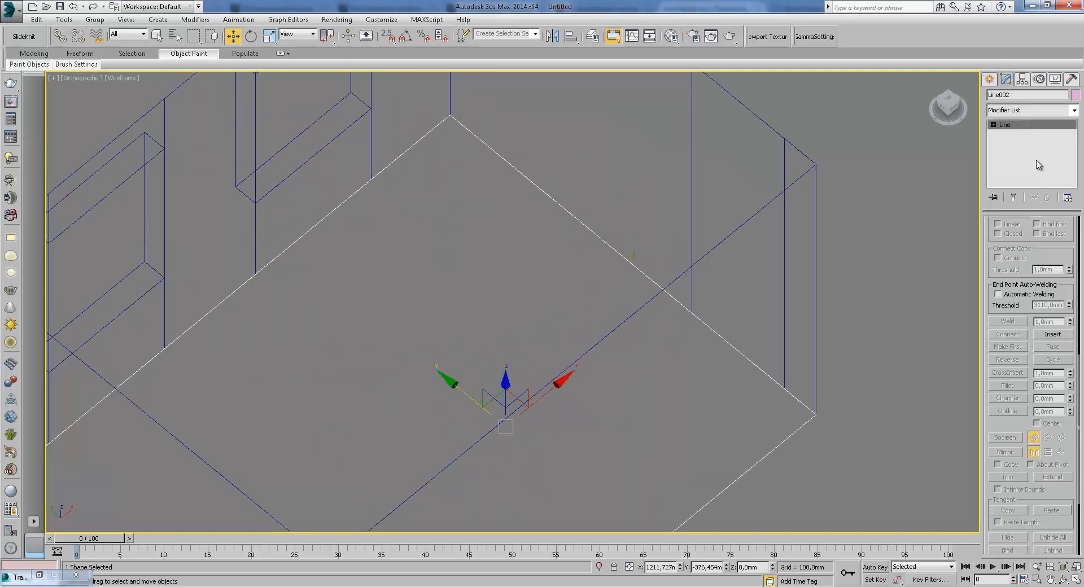
click(1031, 112)
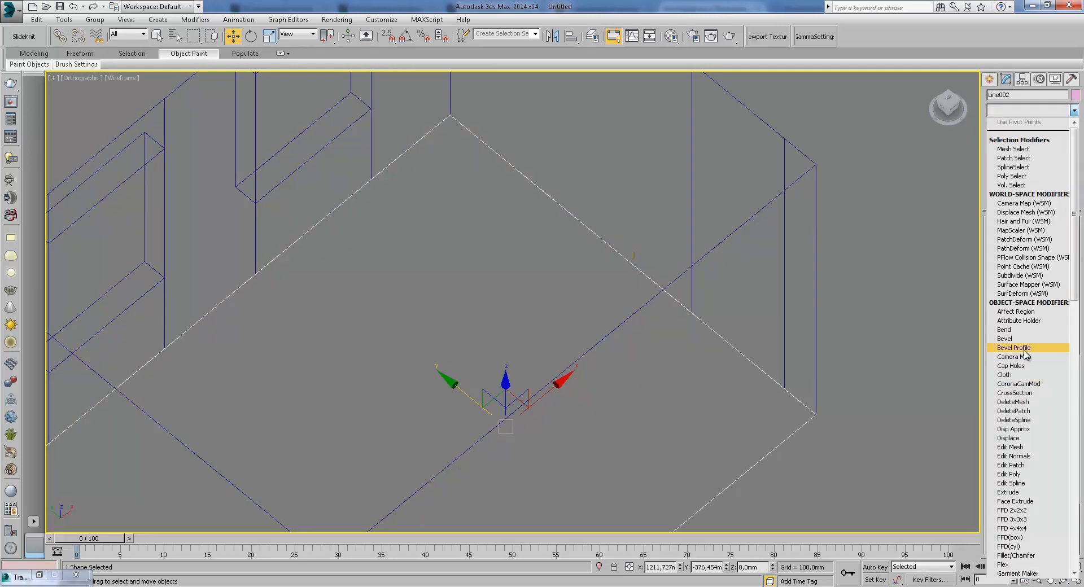
click(1019, 348)
click(1042, 253)
scroll(638, 260, up, 5)
scroll(616, 222, down, 6)
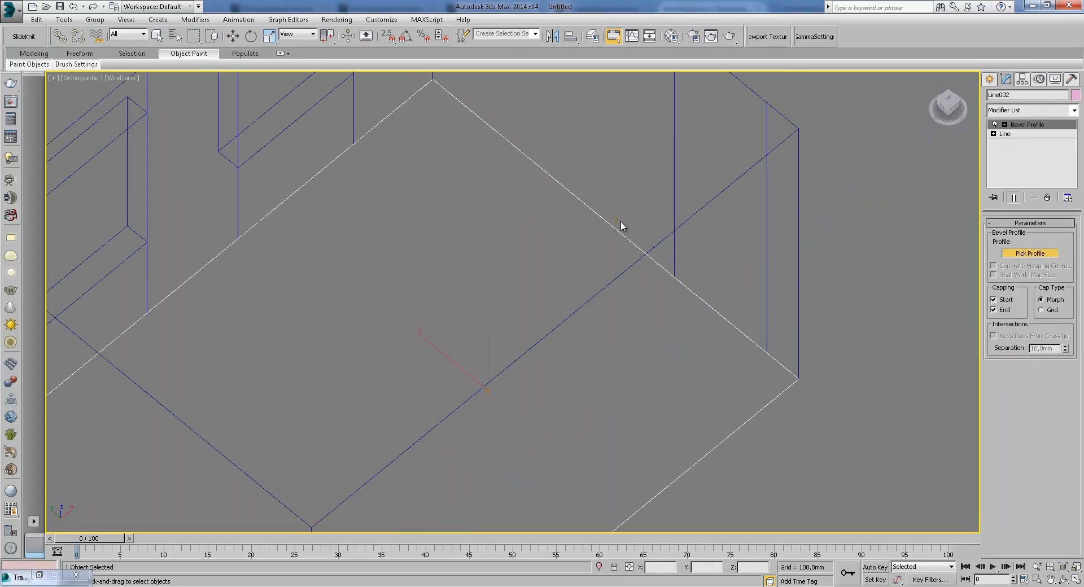
click(617, 220)
- Examine how the skirting board sits against the room walls at a corner in top and orthographic views
key(t)
middle_drag(695, 235, 574, 346)
scroll(666, 291, up, 4)
mouse_move(771, 237)
middle_down()
mouse_move(574, 338)
mouse_move(720, 262)
mouse_move(627, 229)
mouse_move(597, 350)
mouse_move(638, 213)
mouse_move(684, 235)
mouse_move(656, 368)
mouse_move(651, 324)
mouse_move(694, 258)
middle_up()
scroll(720, 261, up, 3)
key(F3)
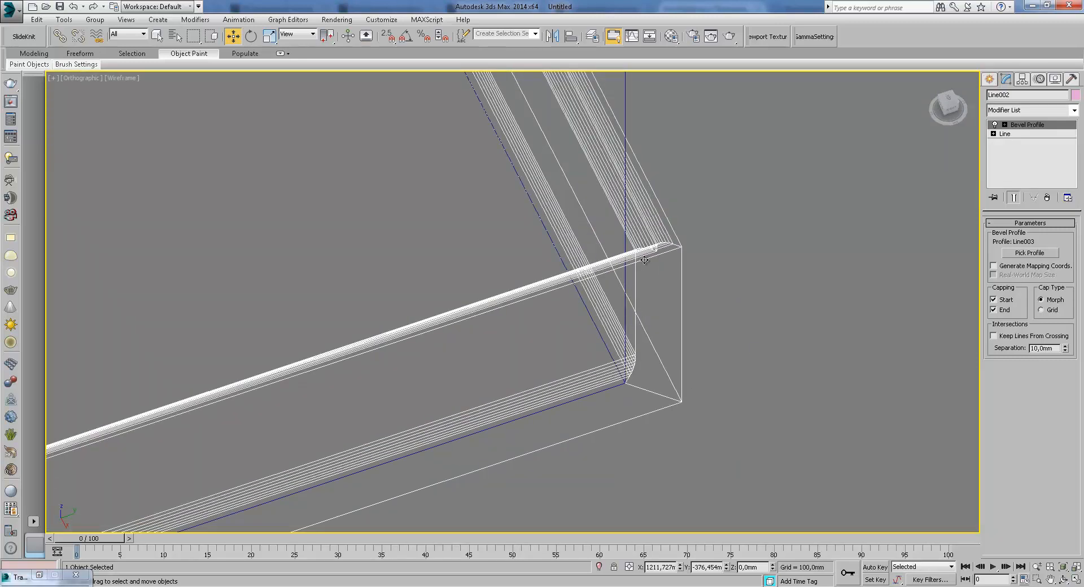
key(t)
middle_drag(533, 239, 607, 198)
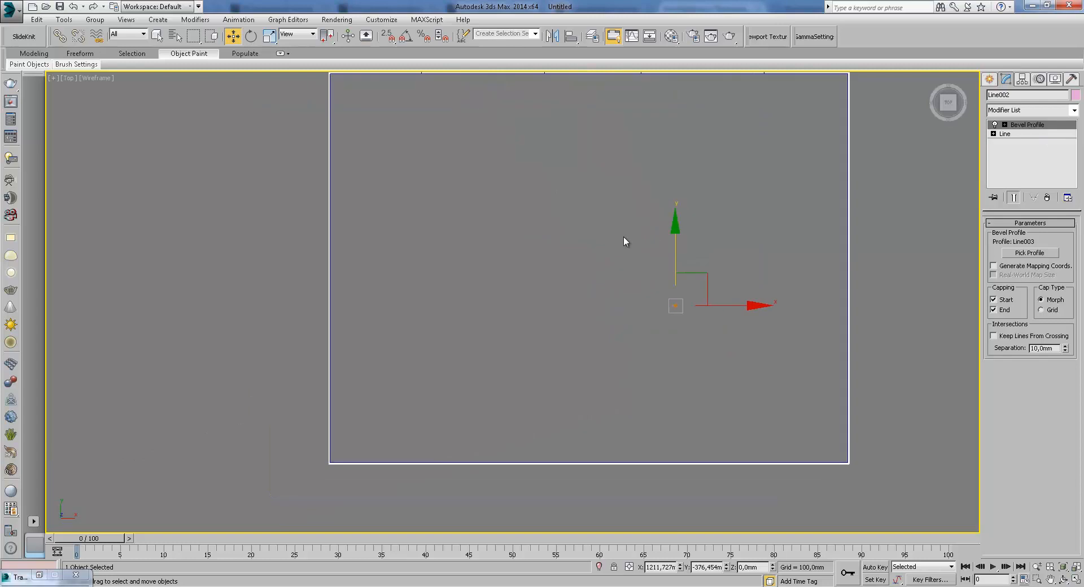
alt+middle_drag(846, 249, 697, 282)
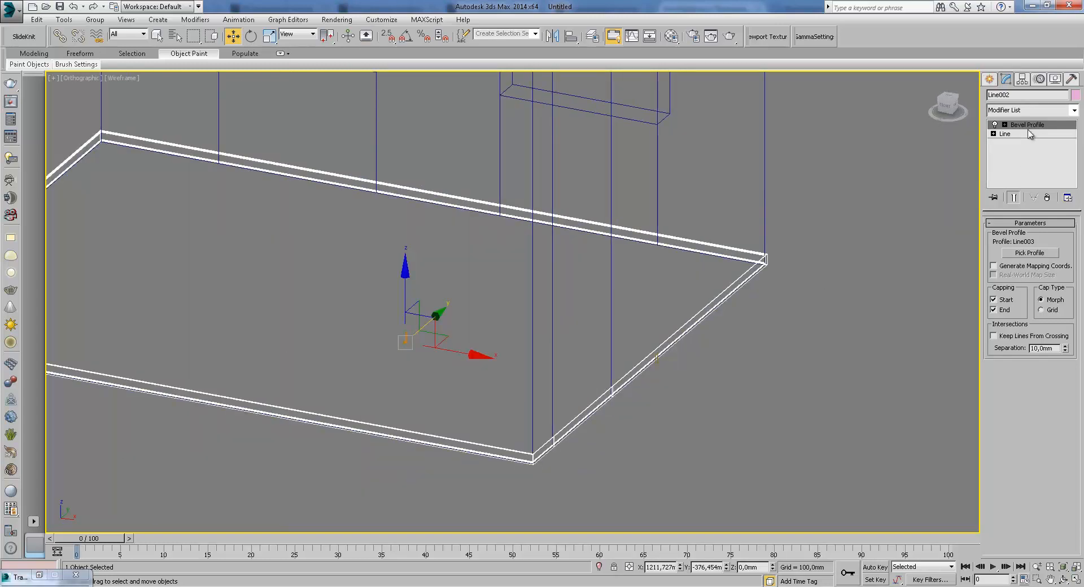
- Make the vertex at the bottom of the profile's straight back edge the first vertex of the skirting-board shape
click(990, 83)
scroll(757, 338, up, 5)
click(593, 288)
alt+middle_drag(592, 288, 581, 327)
click(1005, 79)
click(1013, 134)
alt+middle_drag(649, 254, 725, 210)
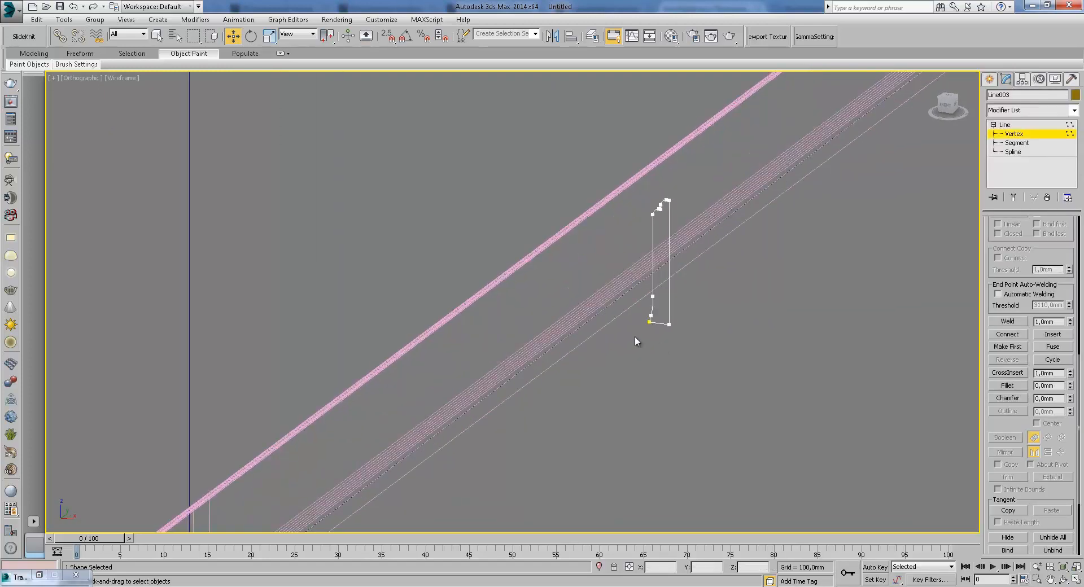
scroll(685, 300, up, 3)
alt+middle_drag(685, 300, 673, 303)
click(687, 294)
alt+middle_drag(587, 241, 778, 300)
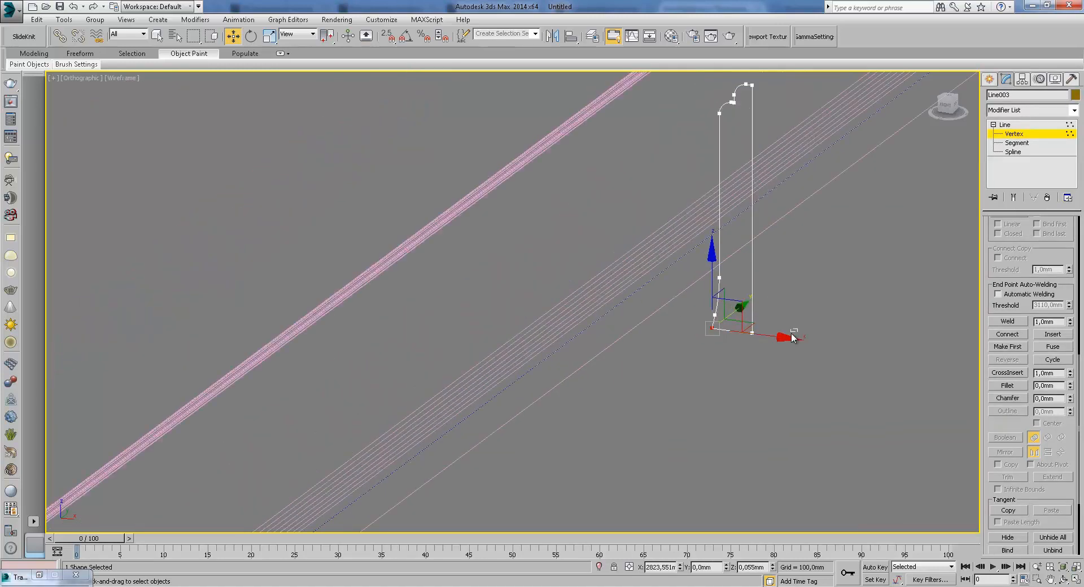
click(751, 333)
click(1007, 346)
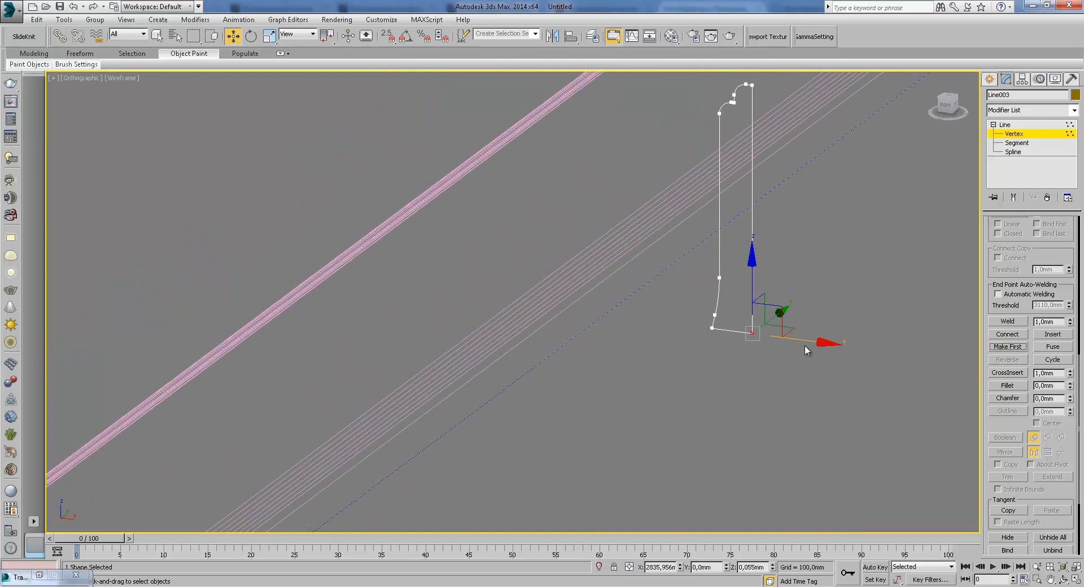
- Check the skirting board's new alignment along the walls and corners, leaving vertex editing of the profile
alt+middle_drag(652, 307, 699, 384)
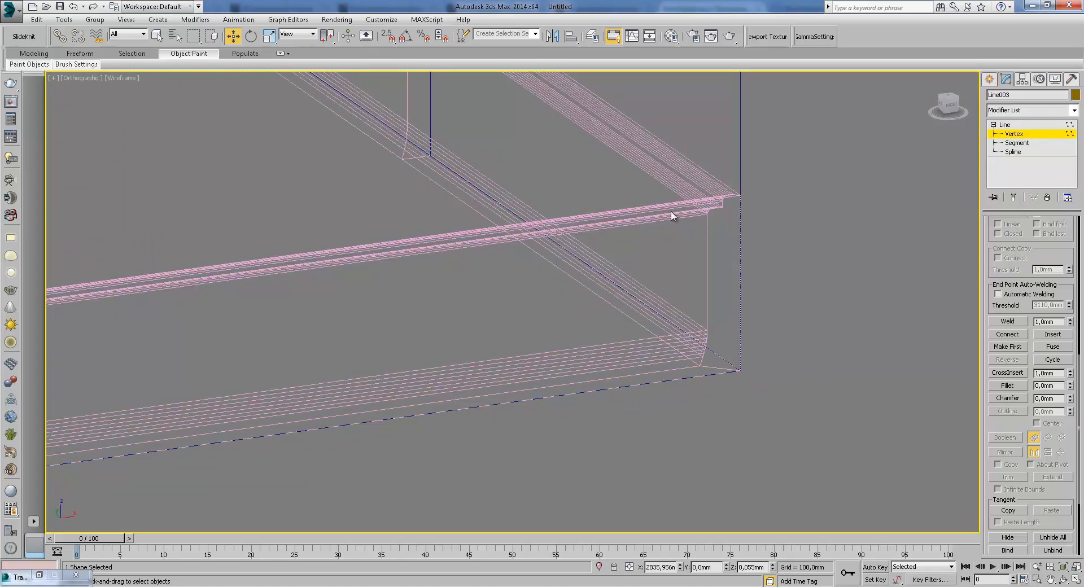
scroll(672, 216, down, 3)
alt+middle_drag(675, 232, 638, 288)
scroll(561, 281, up, 5)
scroll(560, 281, up, 3)
middle_drag(560, 281, 697, 373)
click(989, 79)
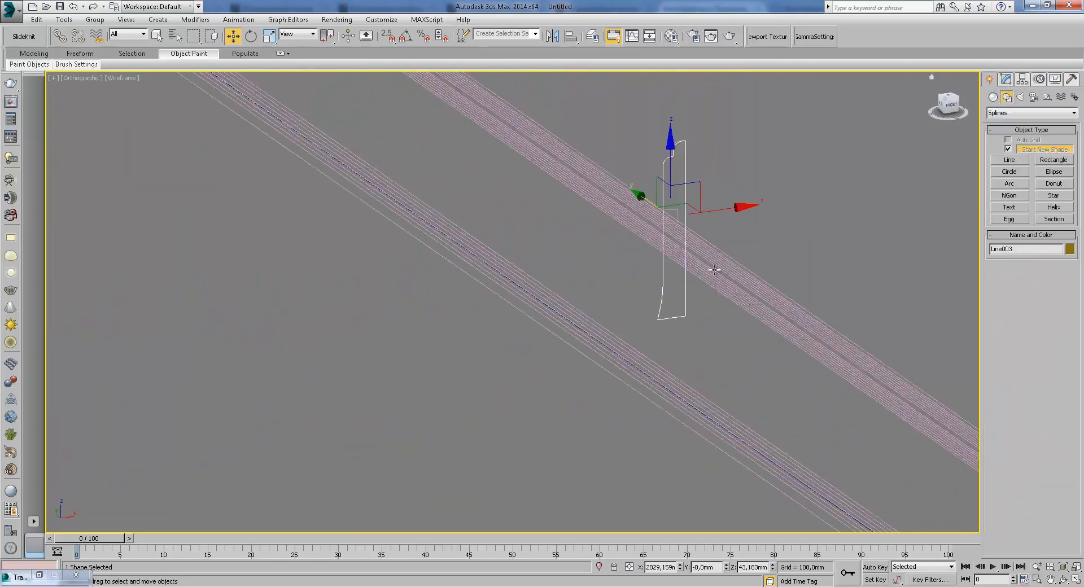
scroll(696, 311, down, 5)
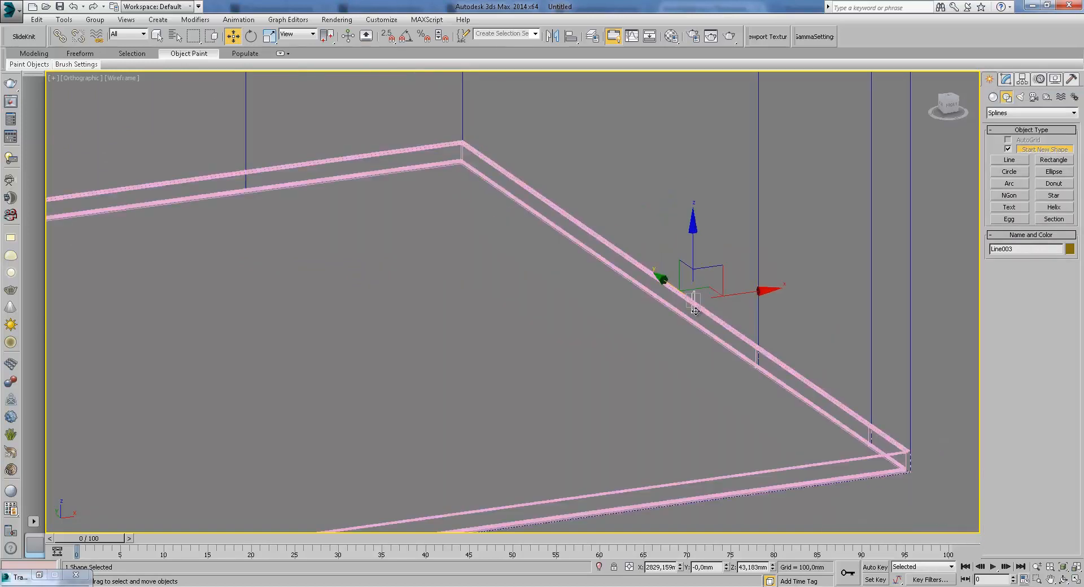
- Select the skirting board and examine how it runs along the room walls in shaded views from above and at an angle
key(t)
click(591, 184)
drag(589, 186, 683, 288)
scroll(666, 271, down, 5)
alt+middle_drag(648, 259, 743, 220)
scroll(664, 211, up, 8)
key(F3)
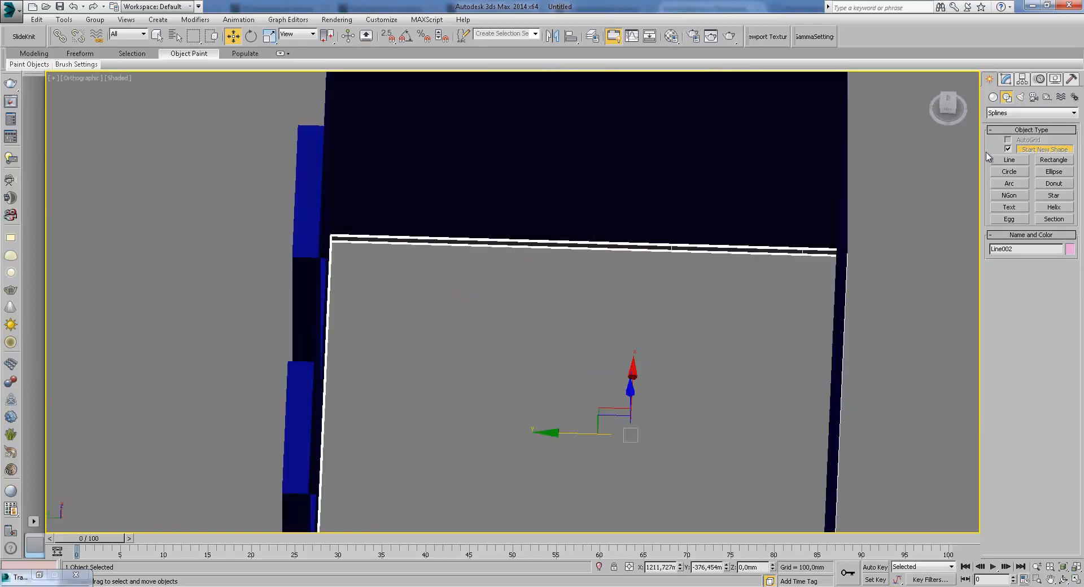
scroll(625, 224, down, 5)
alt+middle_drag(624, 225, 665, 186)
scroll(588, 266, up, 8)
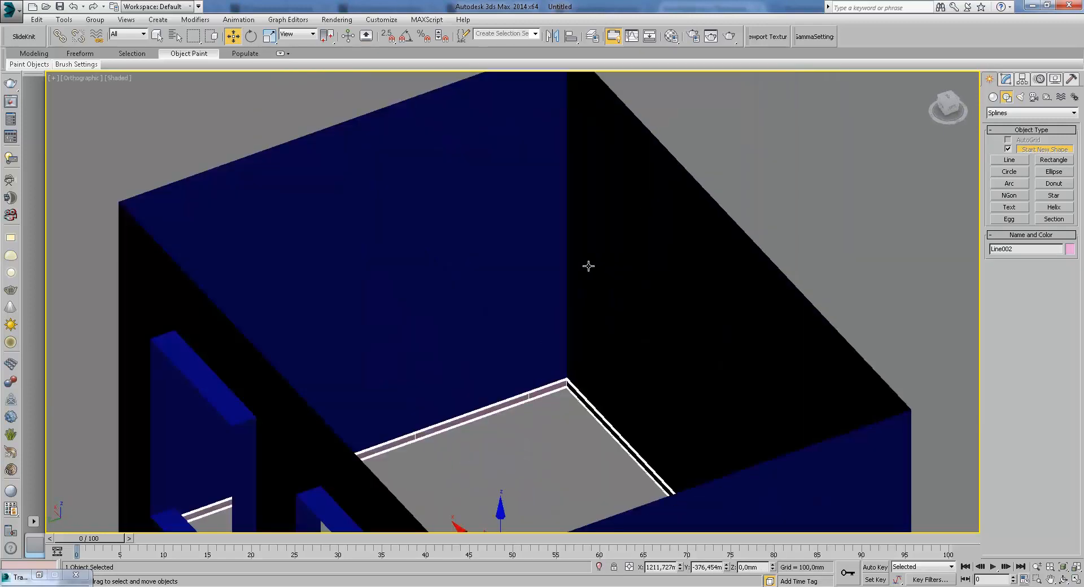
- Add an Edit Poly modifier above the skirting board's Bevel Profile
click(1006, 80)
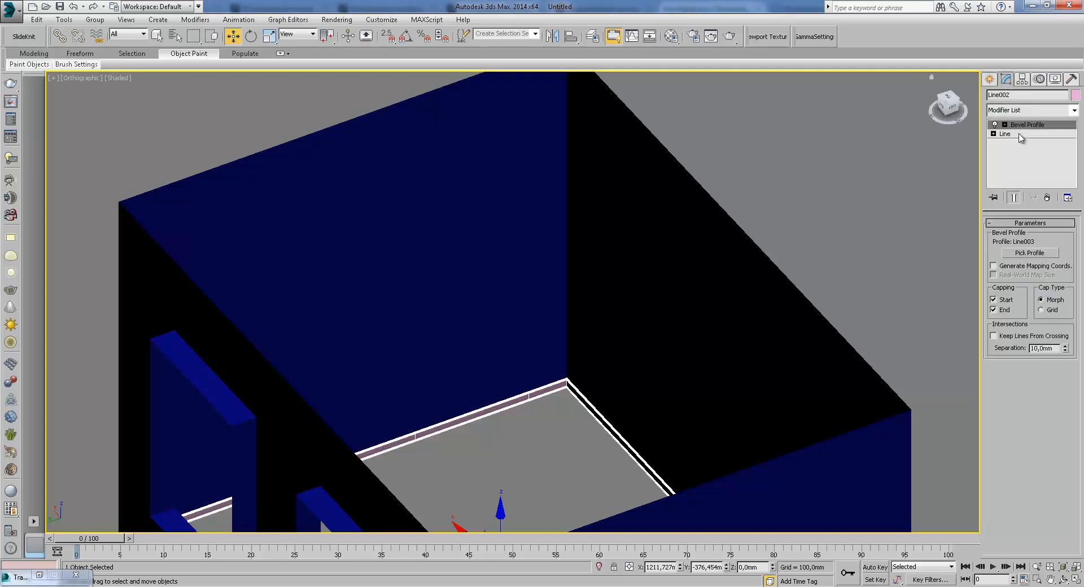
right_click(566, 273)
mouse_move(670, 382)
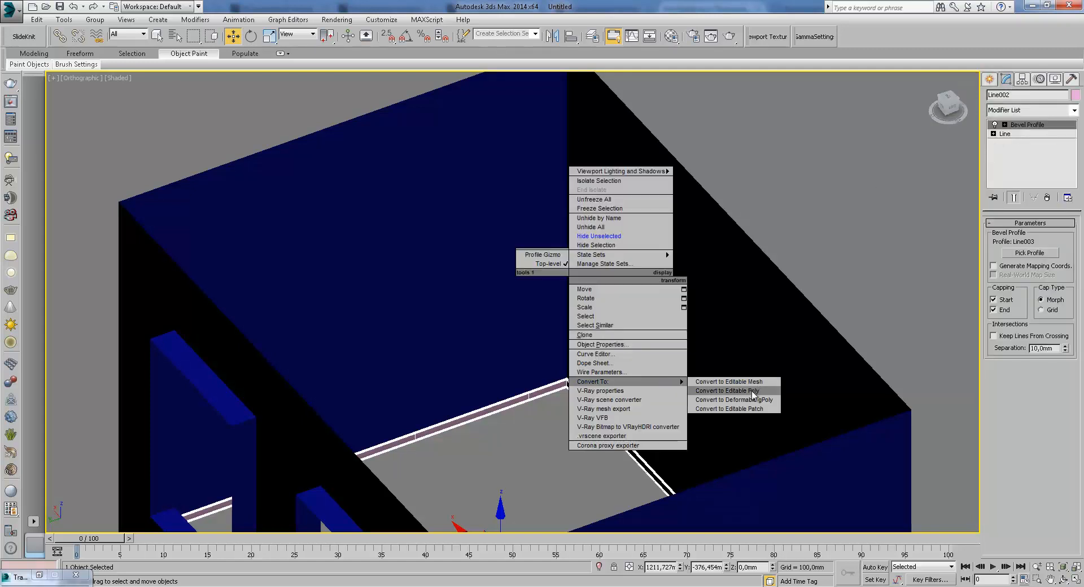
click(1020, 111)
click(1020, 111)
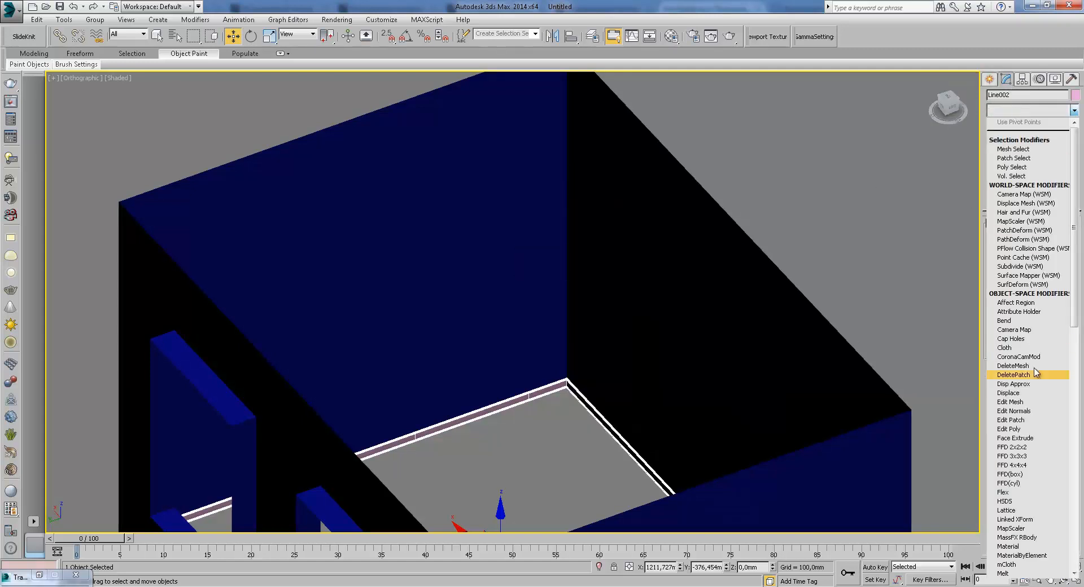
click(1013, 432)
- Delete the skirting board's polygons across the marked door opening
click(1004, 124)
click(1027, 161)
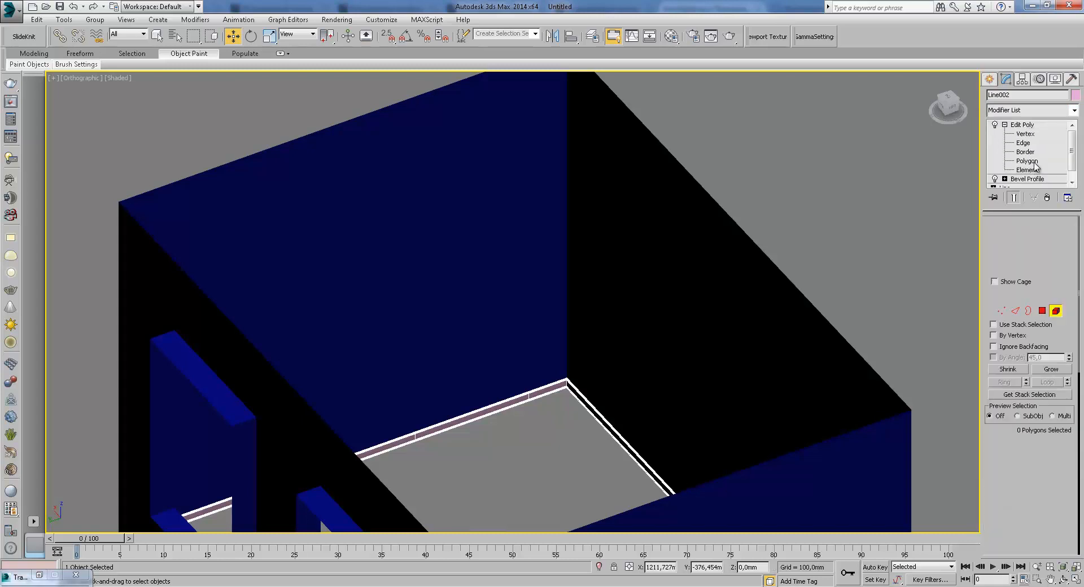
click(480, 412)
scroll(593, 339, up, 6)
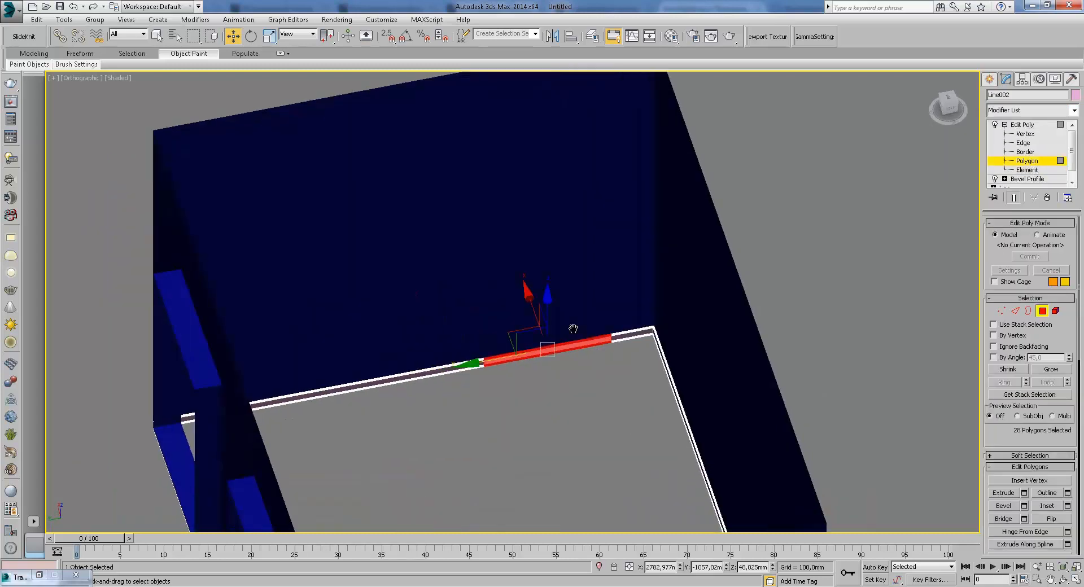
key(Delete)
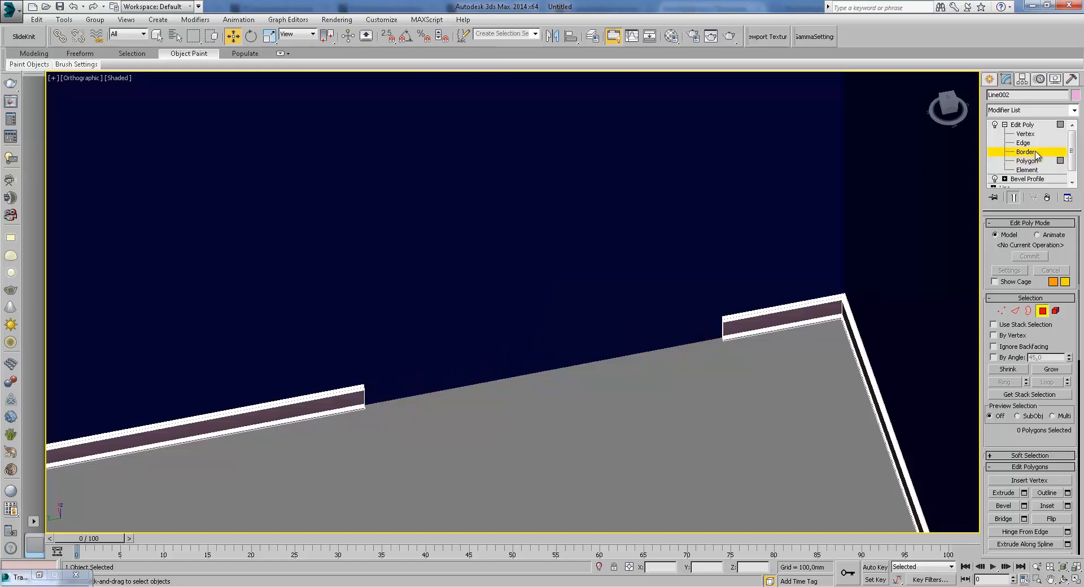
- Select the open borders at the skirting board's cut ends beside the door opening and inspect them up close
click(1025, 152)
drag(286, 259, 453, 374)
click(724, 326)
scroll(729, 333, up, 8)
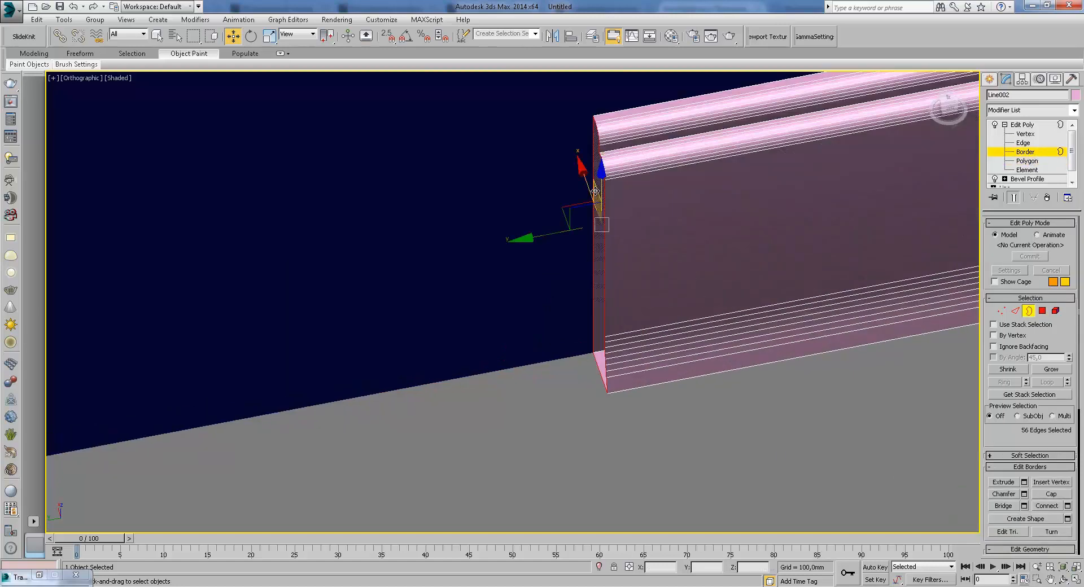
middle_drag(589, 265, 767, 373)
right_click(685, 266)
key(Escape)
alt+middle_drag(734, 299, 779, 282)
click(989, 79)
- Inspect the cut skirting board from several sides of the room and reselect it
alt+middle_drag(800, 418, 605, 416)
scroll(586, 369, down, 5)
click(578, 257)
alt+middle_drag(578, 256, 615, 317)
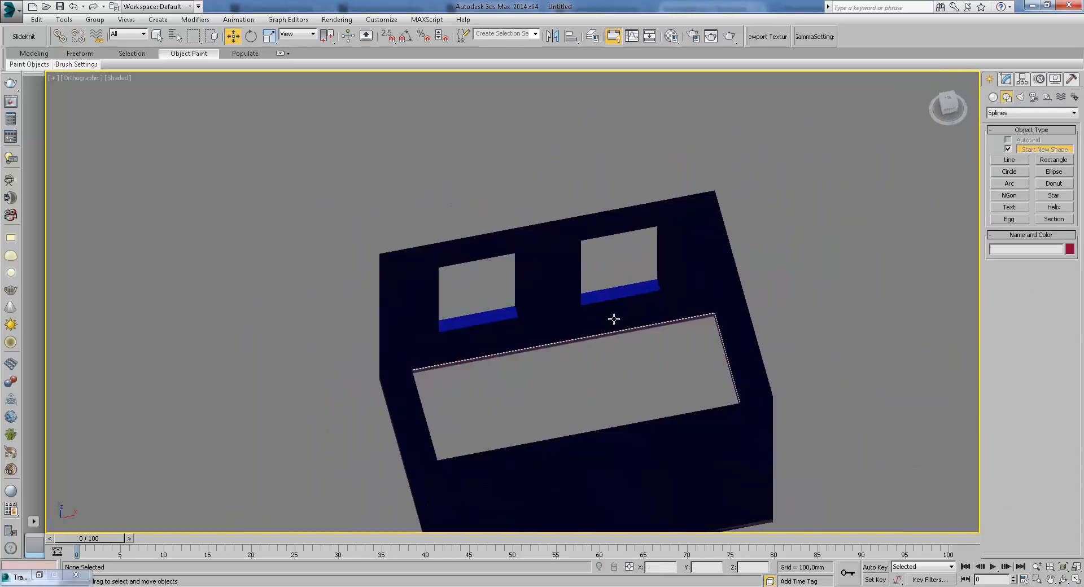
scroll(614, 316, up, 8)
click(511, 353)
scroll(510, 352, down, 5)
alt+middle_drag(511, 355, 627, 294)
scroll(534, 318, up, 3)
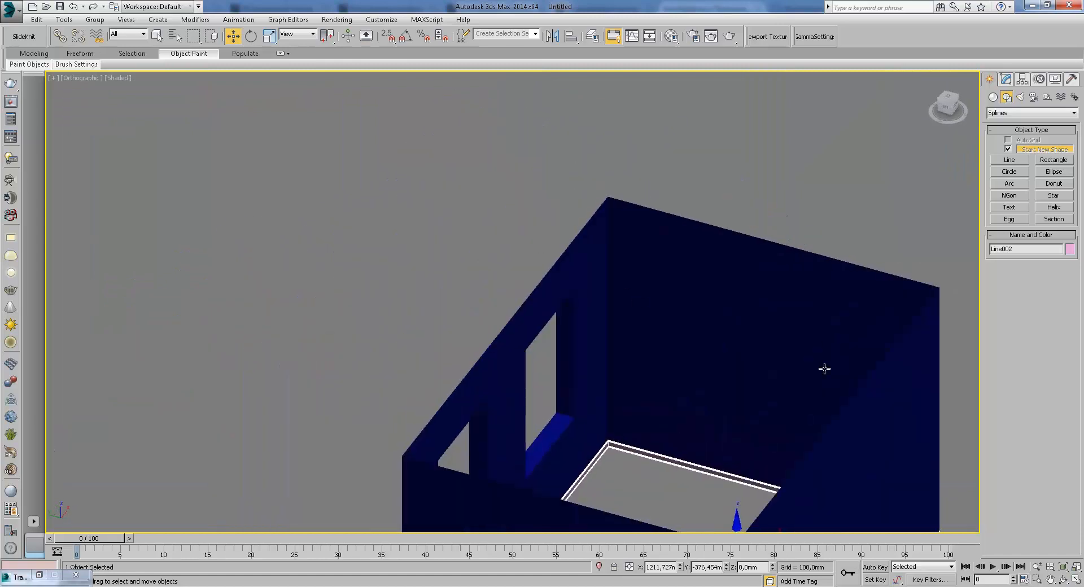
- Unhide the hidden objects and raise the skirting board about 7.2 mm to rest on the plank floor in front view
right_click(726, 349)
key(f)
key(F3)
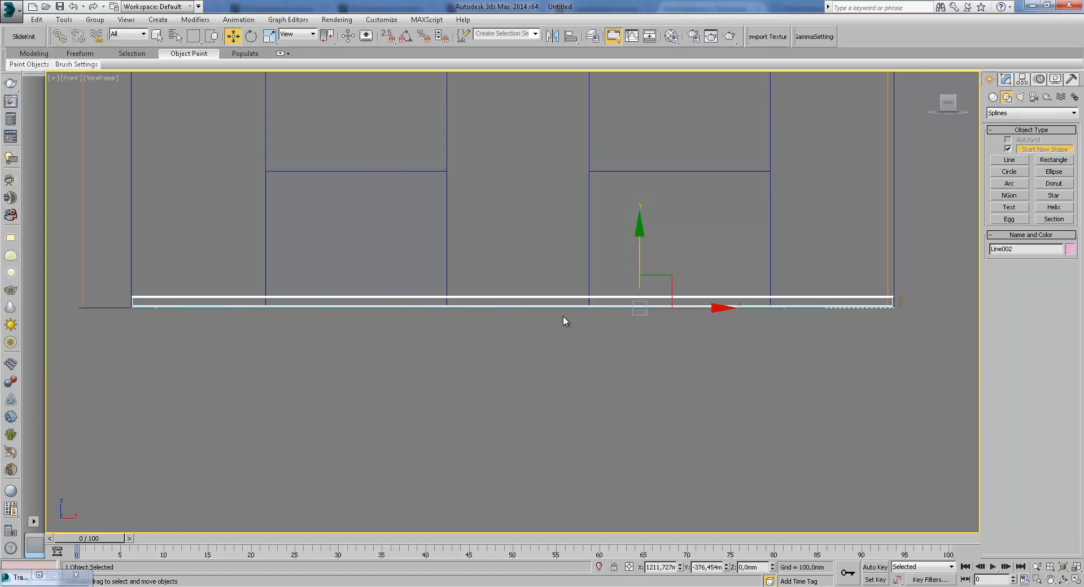
scroll(639, 318, up, 5)
drag(691, 382, 692, 369)
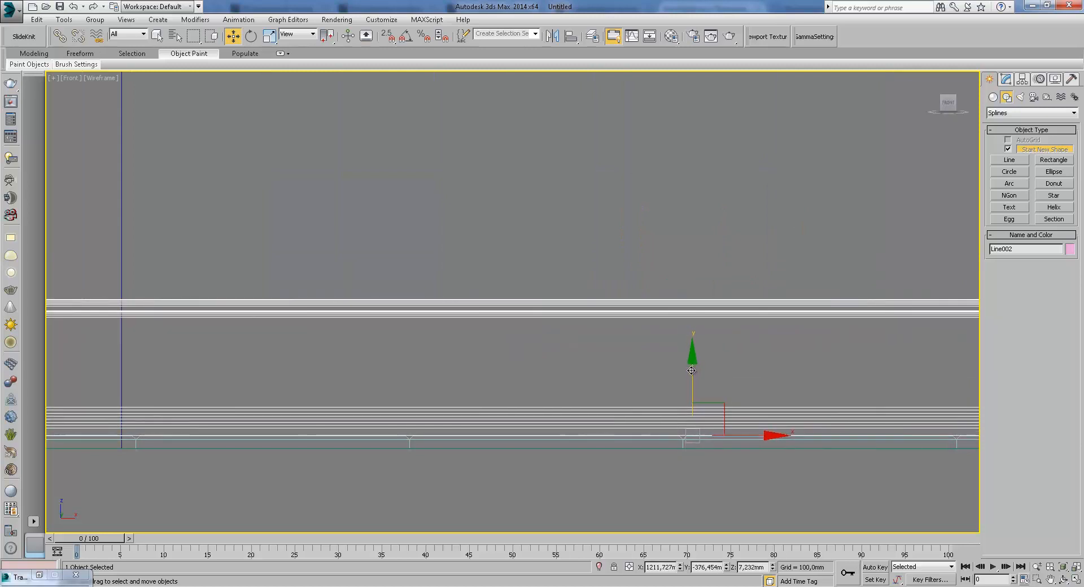
- Delete the orange helper geometry standing around the room
scroll(692, 369, down, 7)
click(481, 282)
click(619, 406)
click(629, 323)
mouse_move(629, 322)
alt+middle_down()
mouse_move(621, 344)
mouse_move(694, 367)
alt+middle_up()
key(F3)
click(796, 334)
scroll(815, 288, up, 5)
key(Delete)
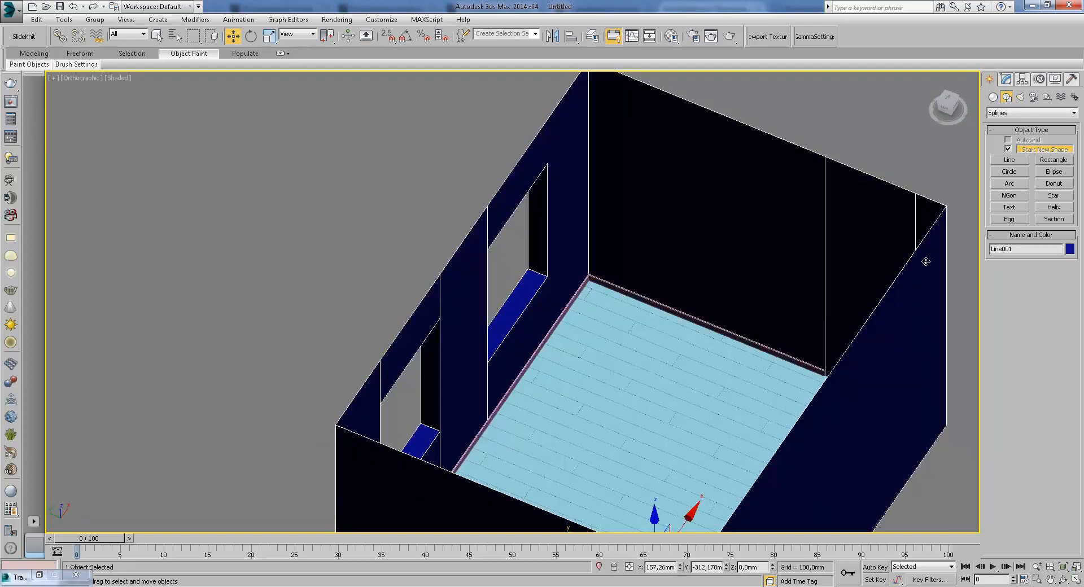
- Select the room walls and cap their open top border to form a ceiling
scroll(926, 261, down, 3)
click(781, 288)
alt+middle_drag(781, 288, 696, 291)
click(1006, 79)
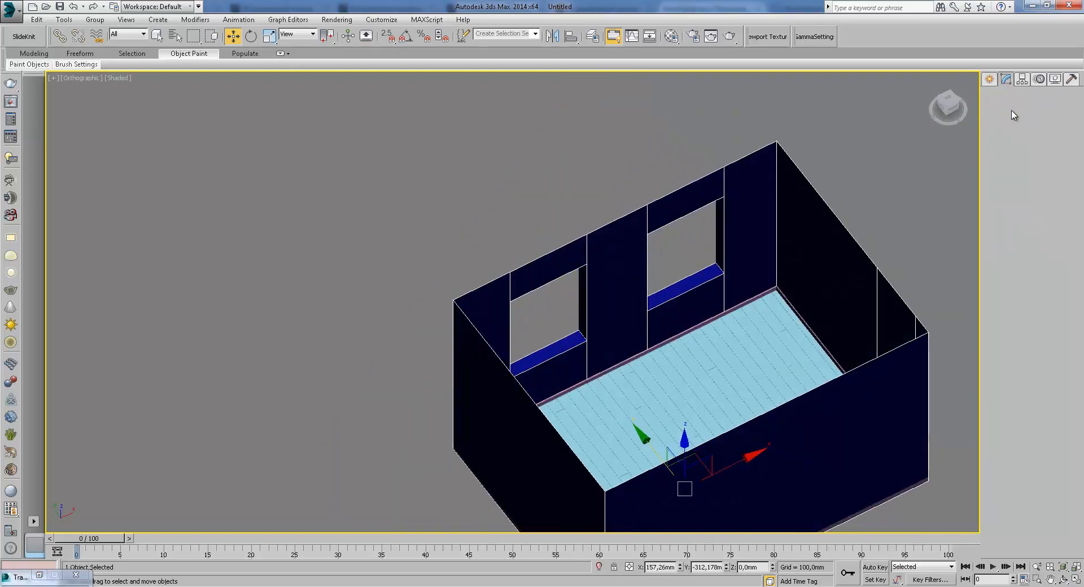
click(1014, 152)
click(781, 162)
click(779, 150)
right_click(779, 151)
click(776, 188)
- Detach the ceiling polygon from the walls as a separate object
click(1018, 162)
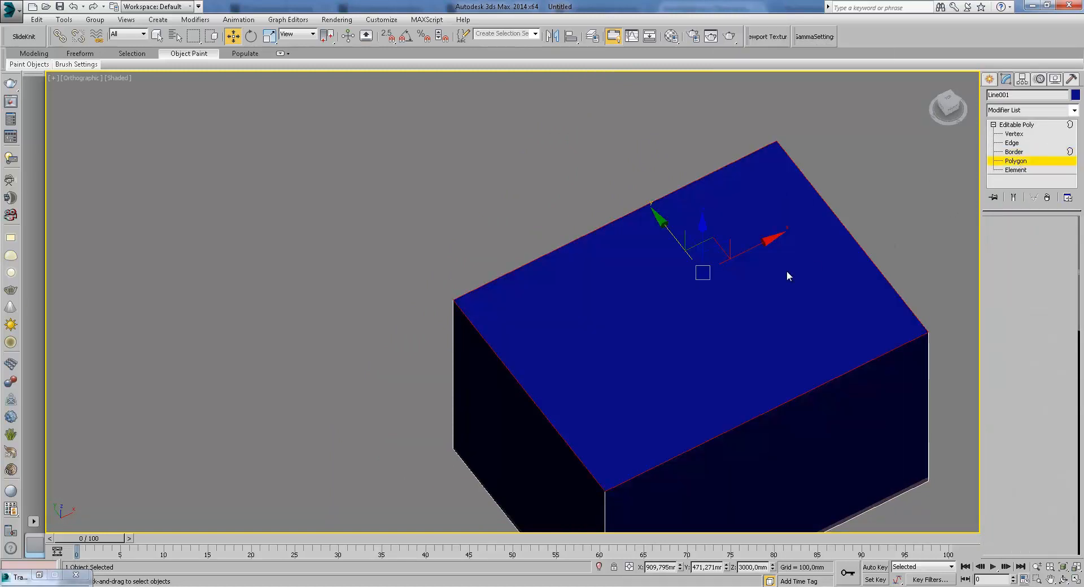
key(f)
key(F3)
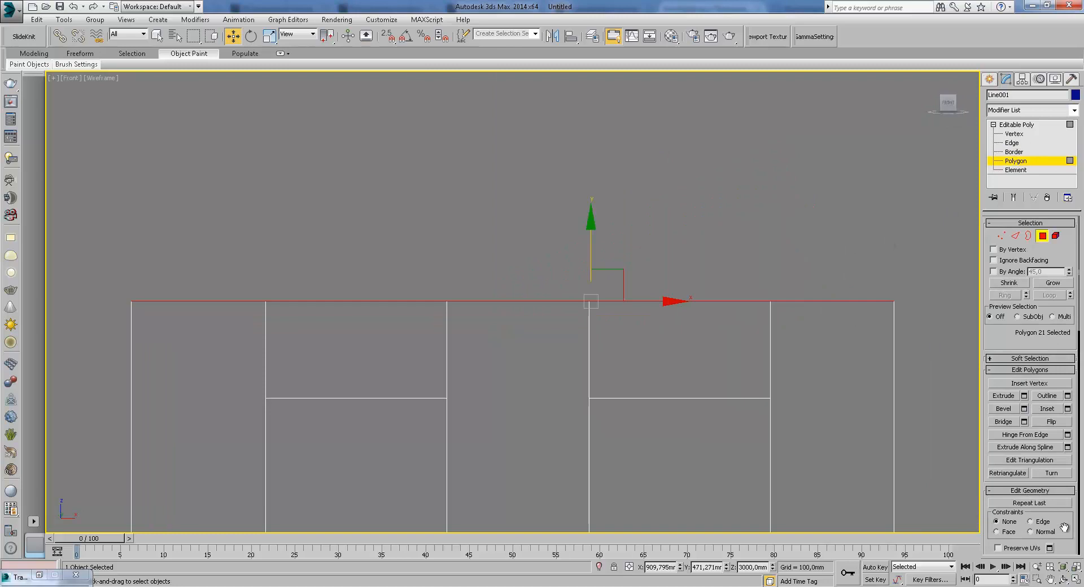
scroll(1058, 510, down, 2)
click(1051, 544)
click(577, 304)
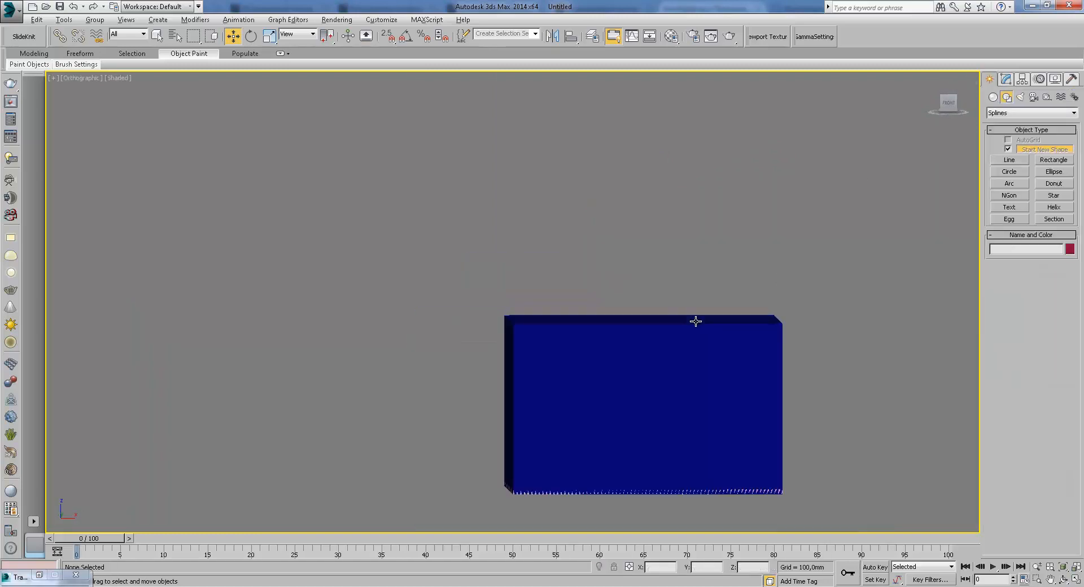
- Select the detached ceiling and make it see-through in the viewport
alt+middle_drag(695, 322, 683, 229)
click(718, 278)
middle_drag(718, 278, 620, 321)
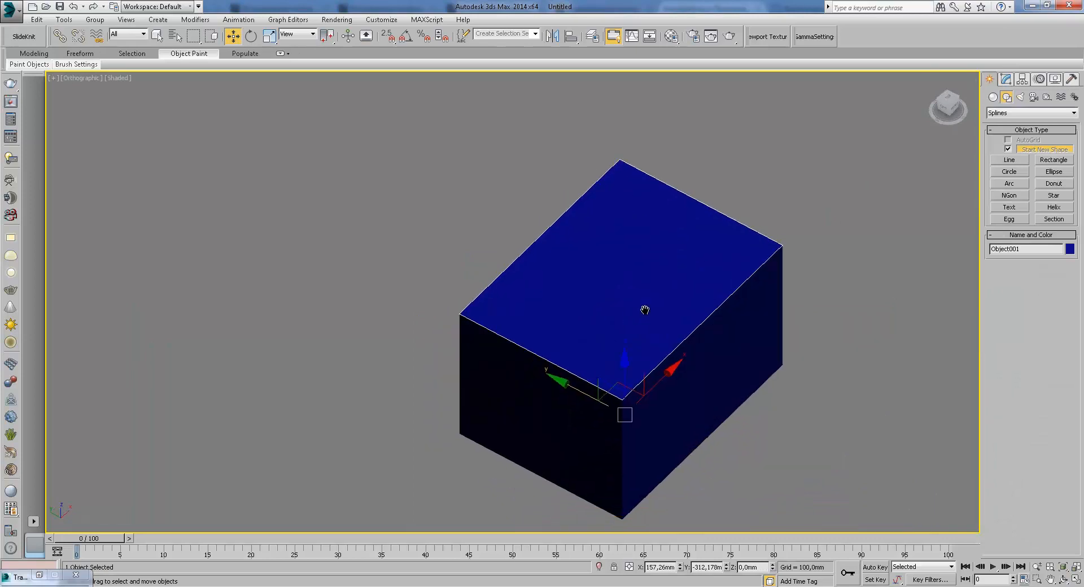
scroll(619, 322, up, 3)
scroll(717, 297, down, 5)
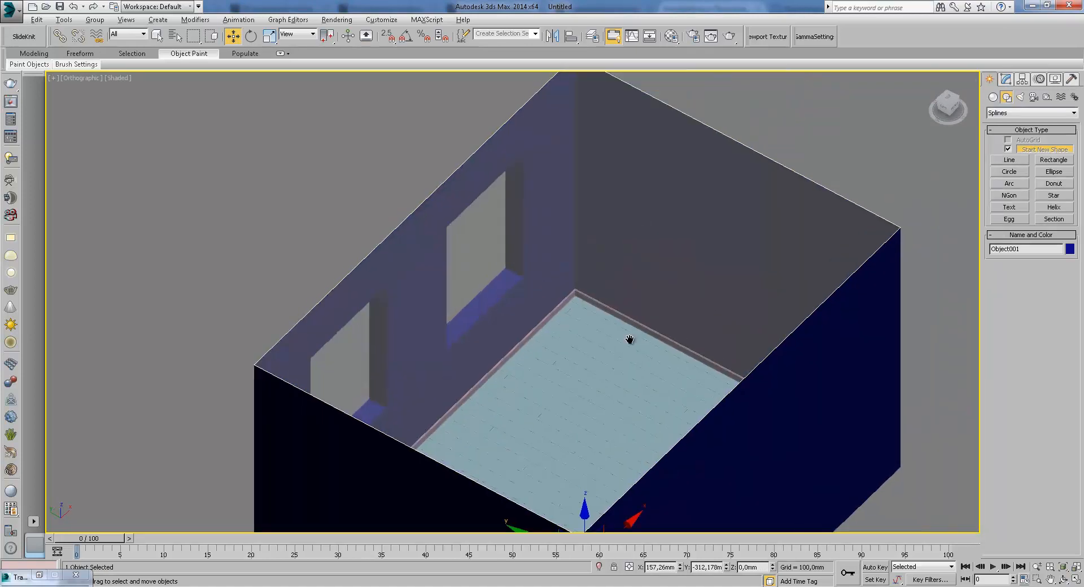
alt+middle_drag(699, 321, 615, 333)
scroll(615, 334, up, 3)
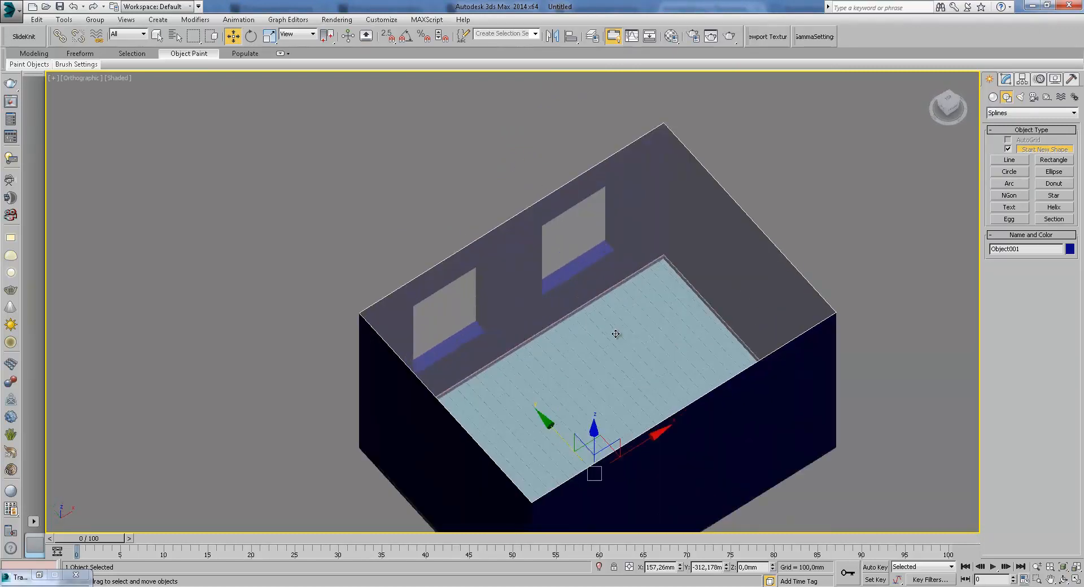
- Review the See-Through option in the ceiling's object properties and look into the room through it
right_click(698, 277)
click(722, 336)
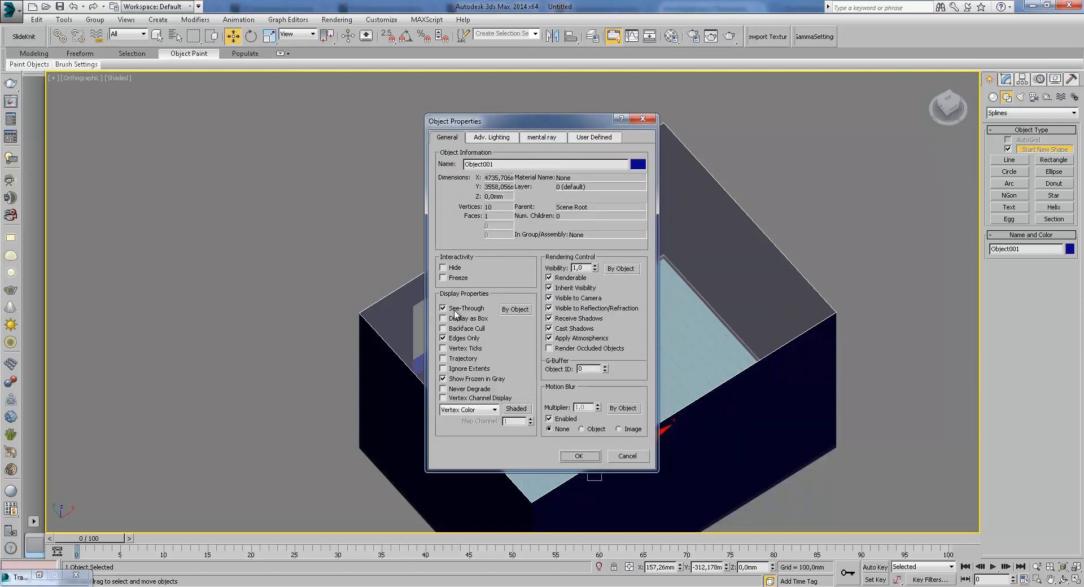
click(587, 457)
scroll(656, 387, up, 3)
alt+middle_drag(646, 424, 615, 382)
scroll(616, 382, down, 3)
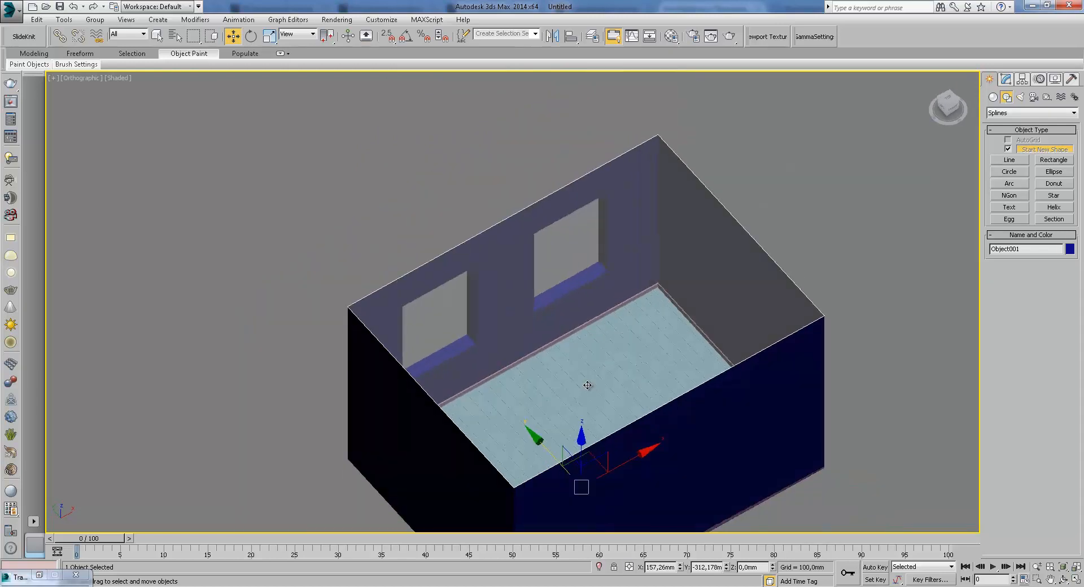
scroll(692, 340, up, 2)
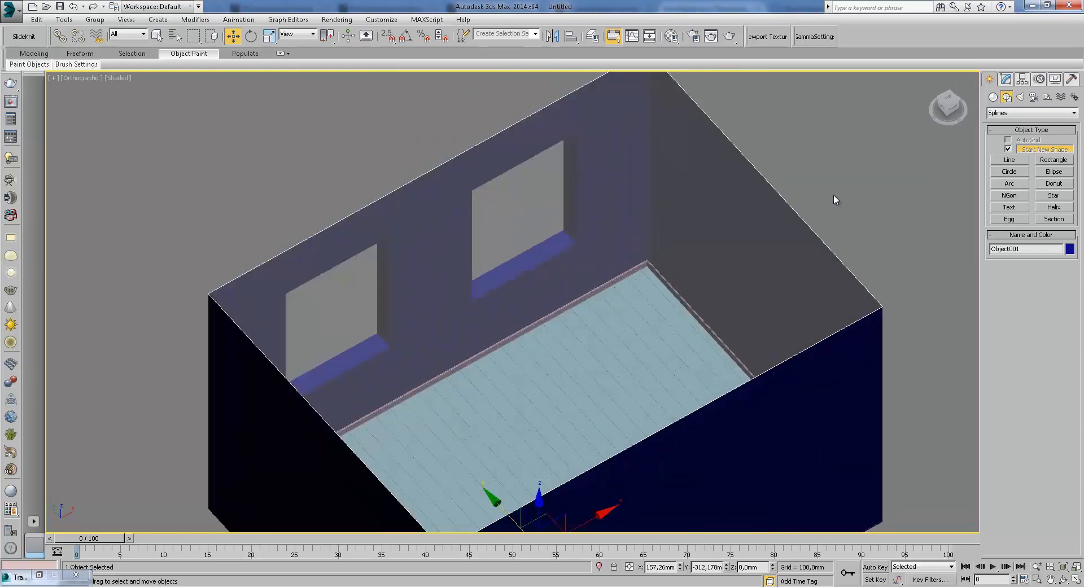
- Apply a Shell modifier to the ceiling and show it in front wireframe view
click(1005, 79)
click(1073, 111)
click(1024, 248)
key(f)
key(F3)
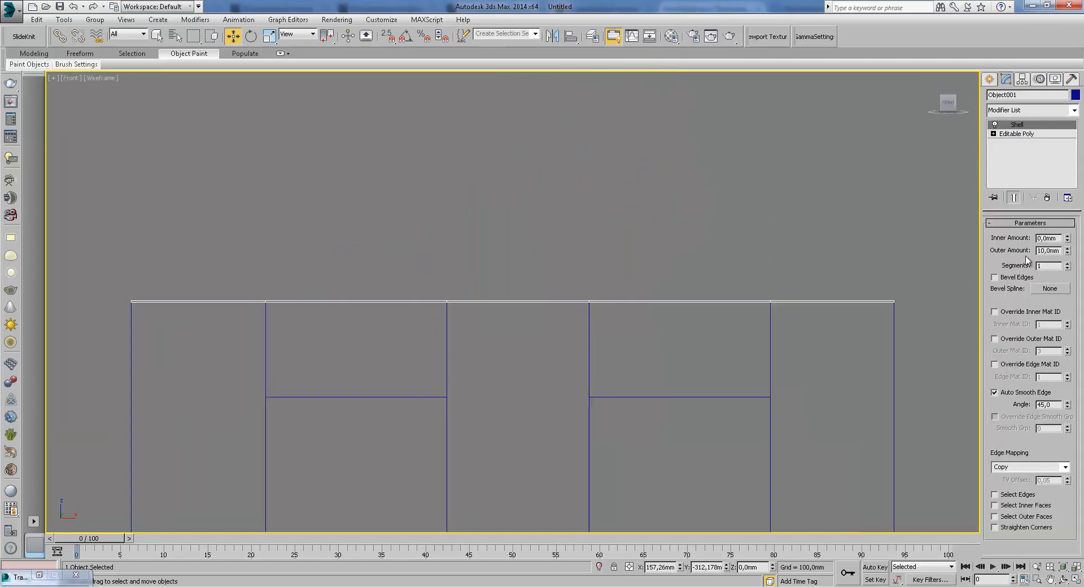
- Try a Shell inner amount of 20 mm with a zero outer amount on the ceiling
right_click(1067, 251)
double_click(1049, 238)
text(20)
key(Return)
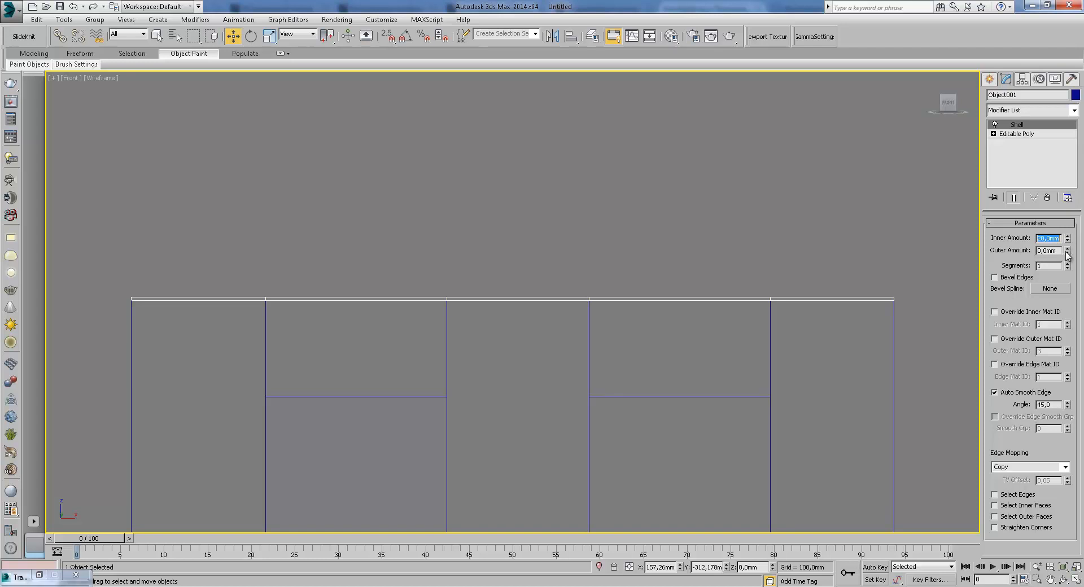
- Set the ceiling Shell's outer amount to 50 mm and its inner amount to 0 mm
double_click(1048, 250)
text(50)
key(Return)
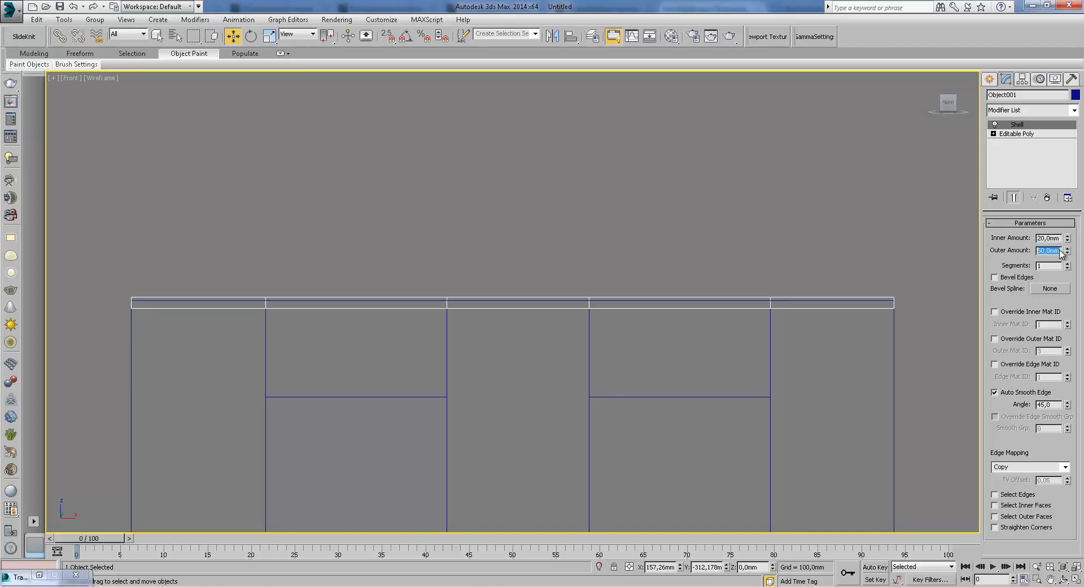
right_click(1063, 238)
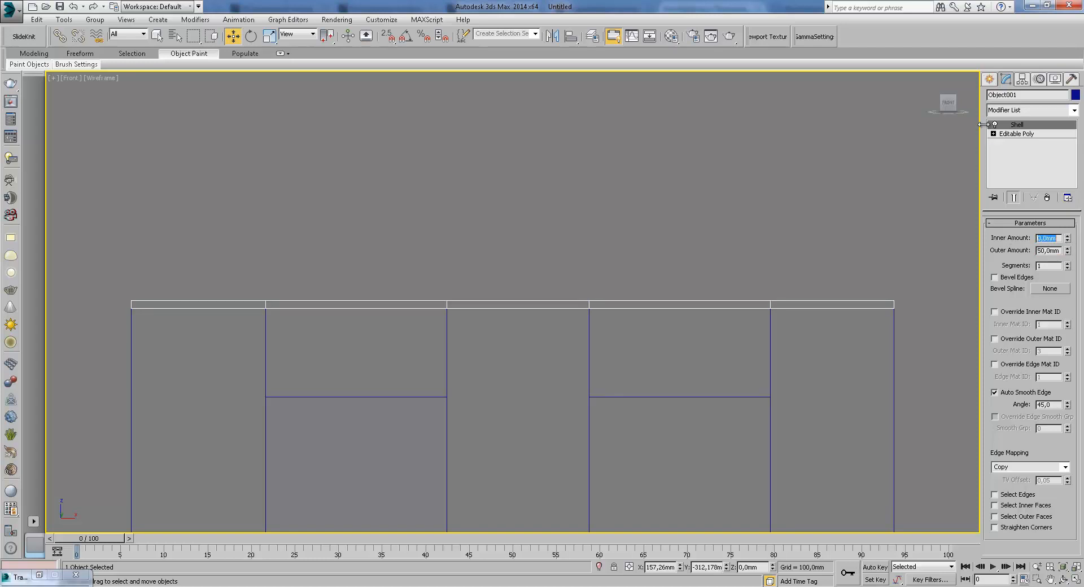
- Check the thickened ceiling over the walls from above and around the room's exterior
click(988, 81)
key(t)
scroll(661, 299, up, 6)
scroll(697, 344, down, 4)
key(F3)
mouse_move(685, 322)
alt+middle_down()
mouse_move(807, 251)
mouse_move(878, 269)
mouse_move(820, 316)
mouse_move(757, 218)
alt+middle_up()
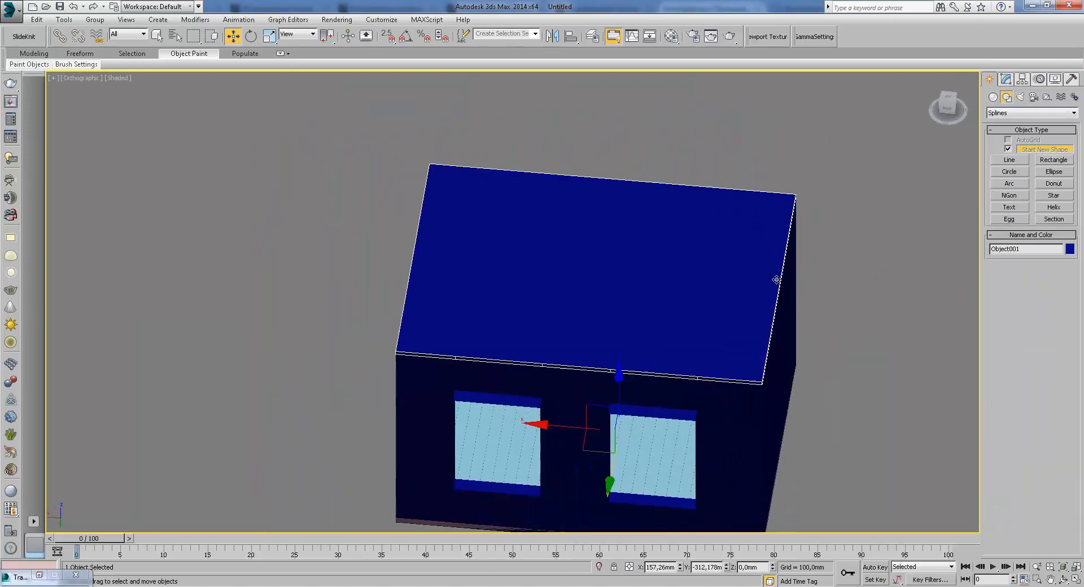
scroll(743, 305, down, 3)
alt+middle_drag(743, 305, 574, 315)
- Place a VRayPhysicalCamera in top view outside the room's left wall, with its target inside the room
key(t)
key(F3)
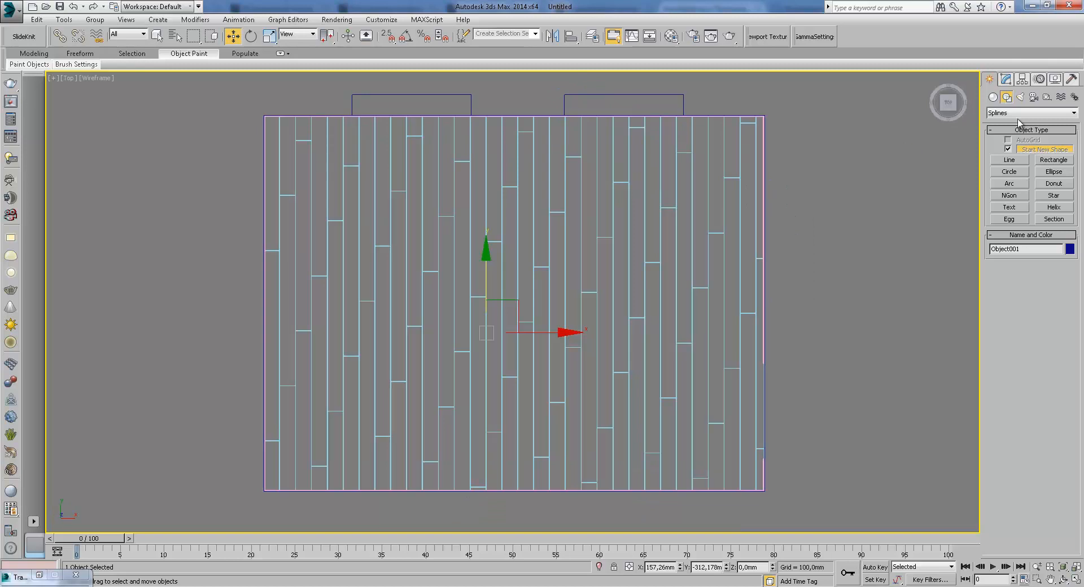
click(1033, 97)
click(1019, 113)
click(994, 130)
click(1053, 151)
middle_drag(463, 326, 786, 283)
scroll(636, 333, down, 4)
drag(438, 397, 681, 312)
- Move the camera closer to the room's lower-left corner, at about X -2800 and Y -1753 mm, and check its placement
click(232, 35)
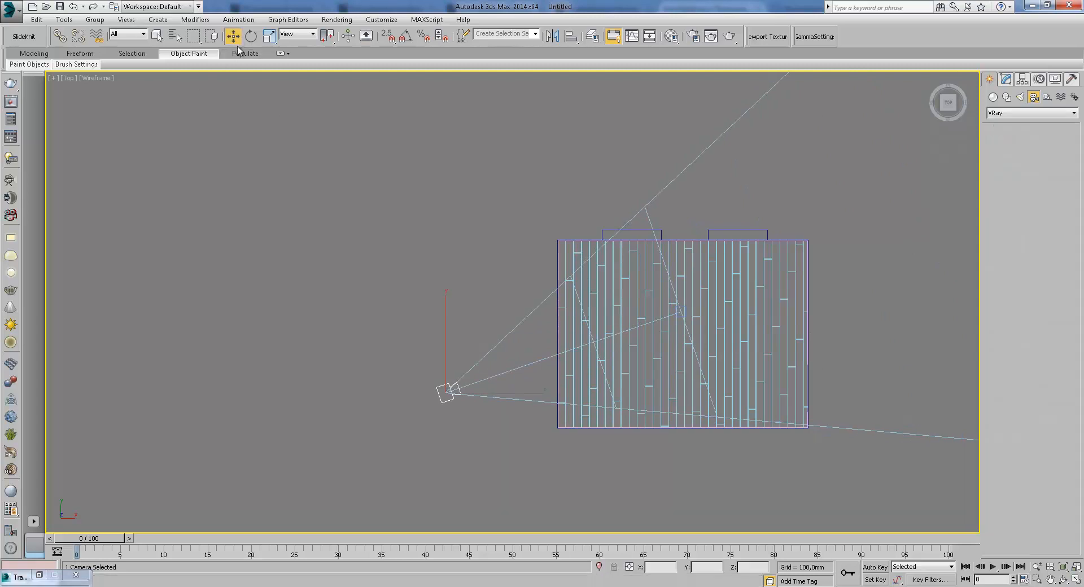
drag(475, 360, 533, 393)
click(1005, 80)
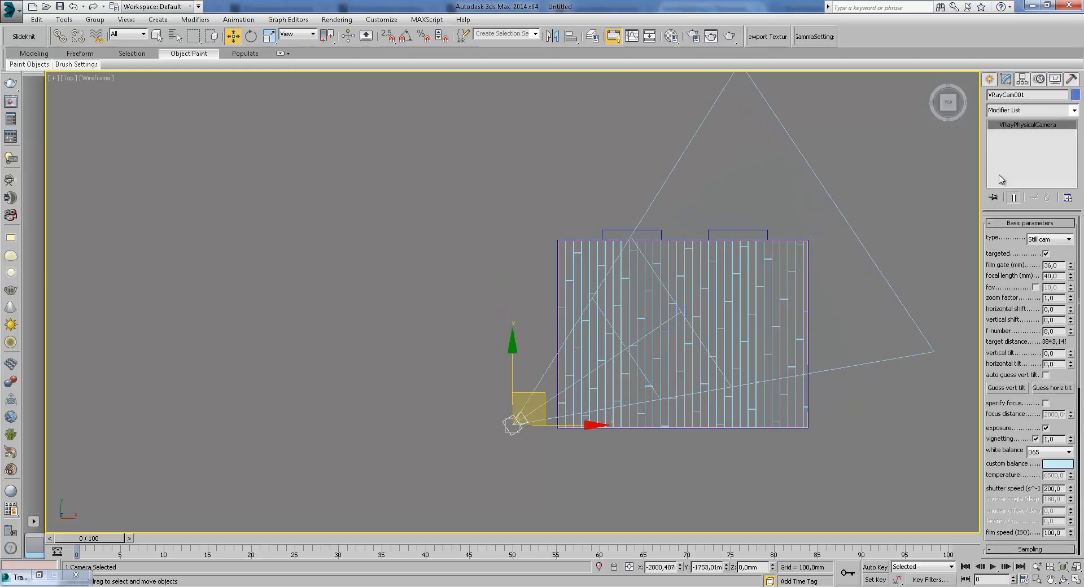
scroll(680, 376, up, 3)
key(F3)
mouse_move(679, 368)
alt+middle_down()
mouse_move(693, 337)
mouse_move(588, 304)
mouse_move(619, 304)
alt+middle_up()
scroll(664, 317, down, 2)
key(t)
middle_drag(670, 336, 740, 278)
key(F3)
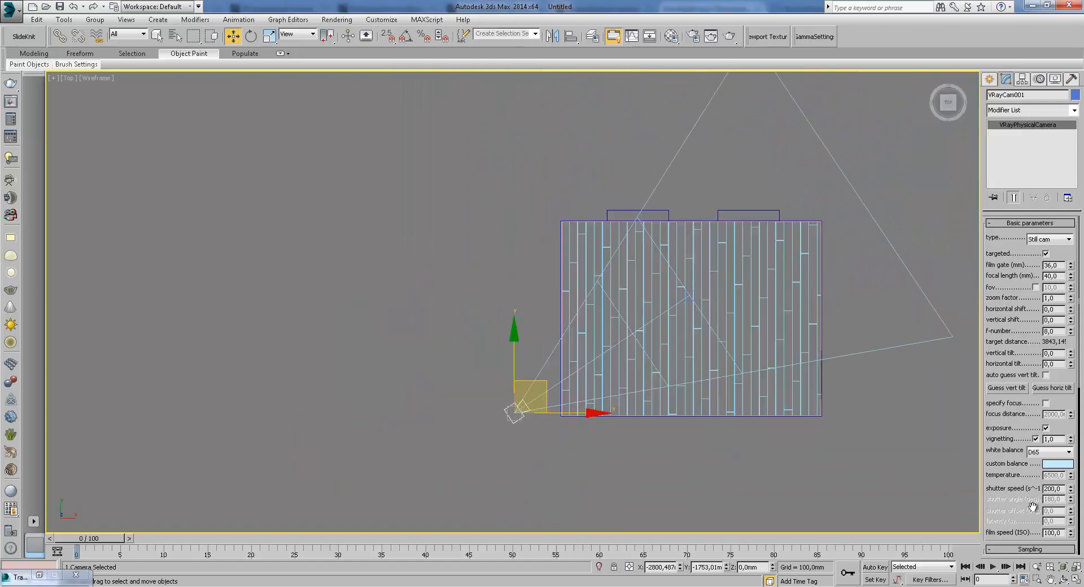
- Enable clipping in the camera's miscellaneous settings
scroll(1033, 497, down, 4)
drag(1062, 455, 1070, 282)
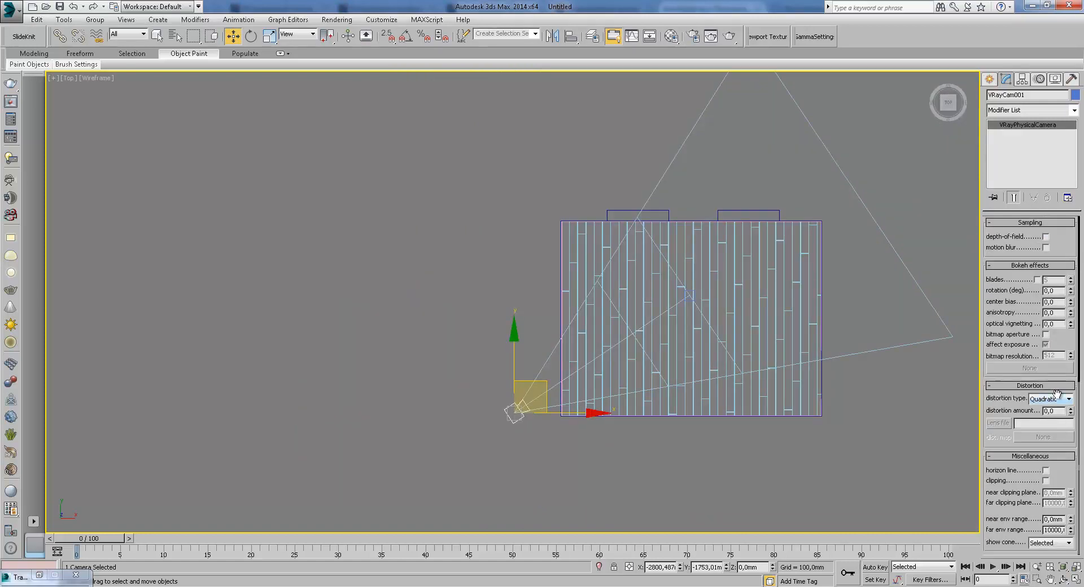
click(1046, 481)
scroll(550, 402, up, 4)
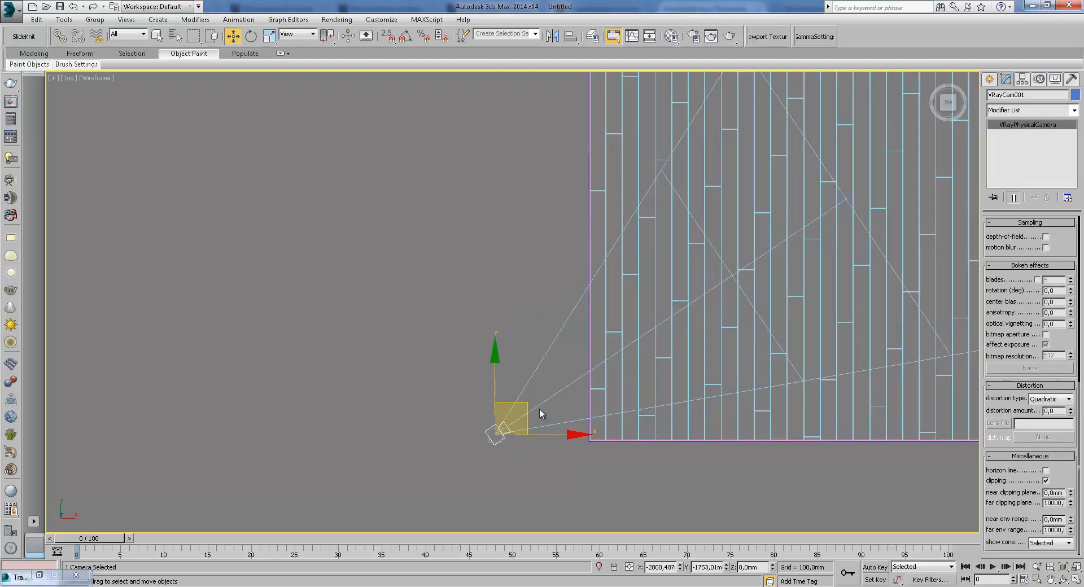
- Move the camera to about X -2585, Y -1269 mm and set its near clipping plane to about 1191 mm
drag(521, 404, 544, 350)
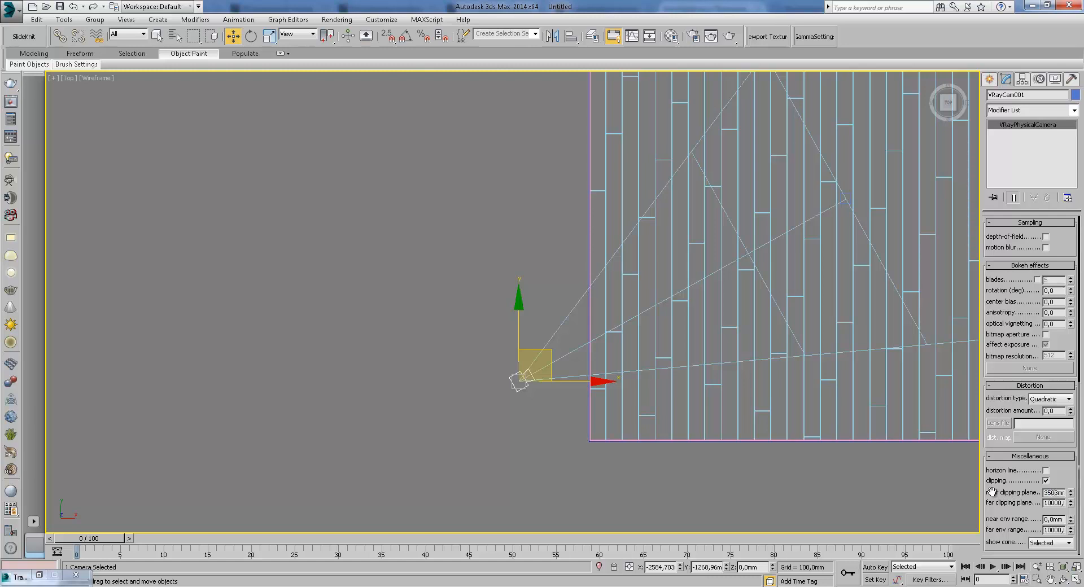
scroll(700, 364, down, 5)
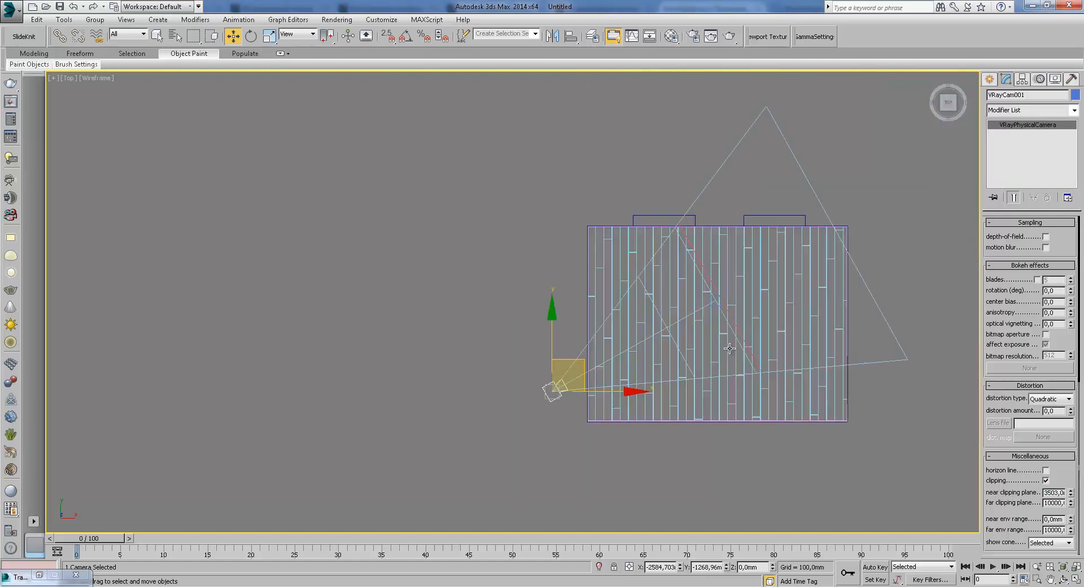
scroll(729, 349, up, 5)
drag(1071, 495, 1061, 522)
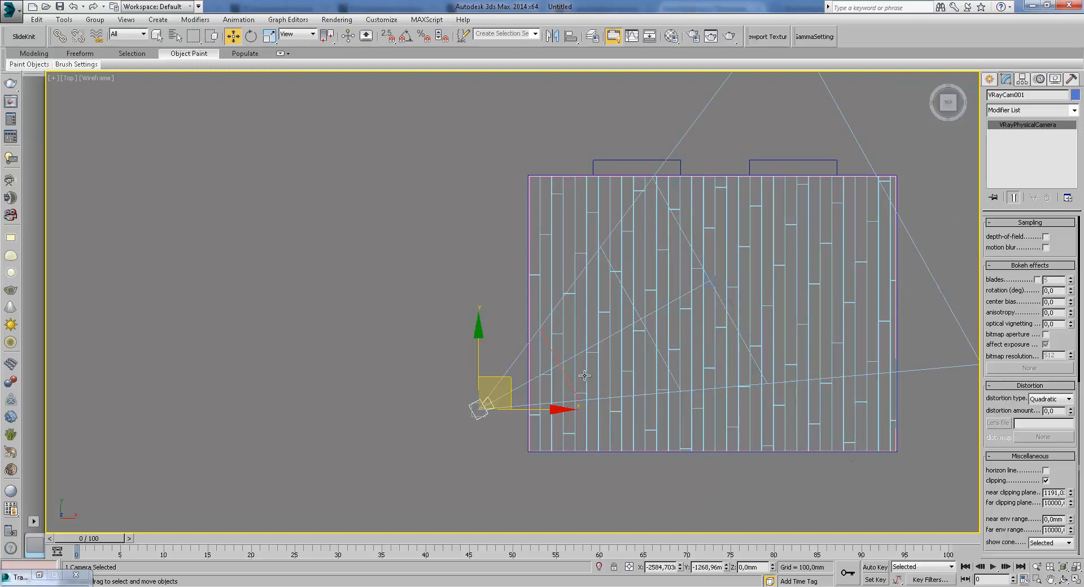
scroll(587, 375, up, 5)
scroll(598, 411, down, 2)
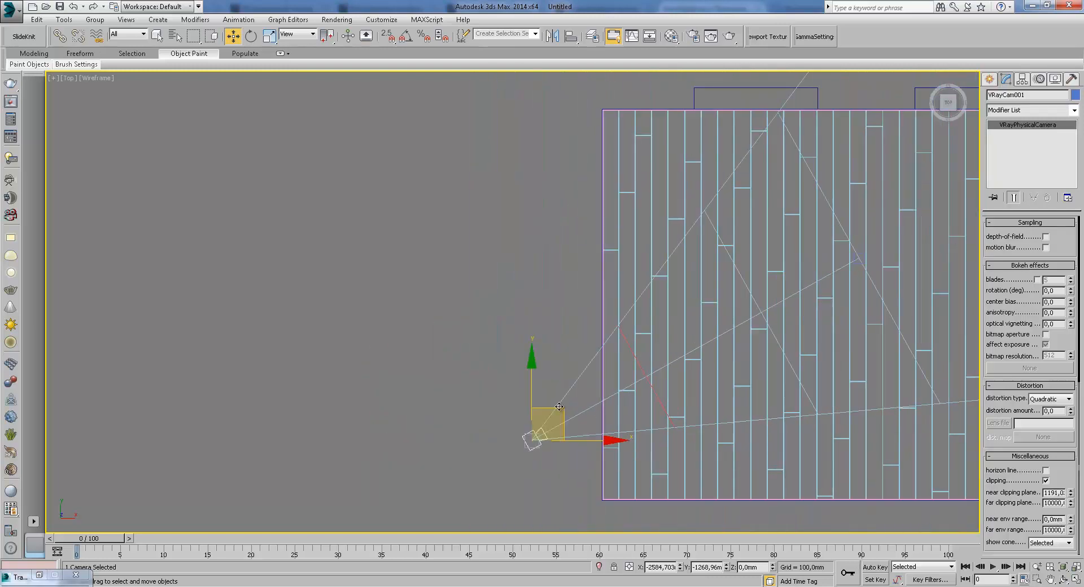
- Nudge the camera outside the room's left wall to about X -2583, Y -1162 mm and set its film gate to 46 mm
drag(559, 406, 552, 402)
drag(1060, 241, 1037, 569)
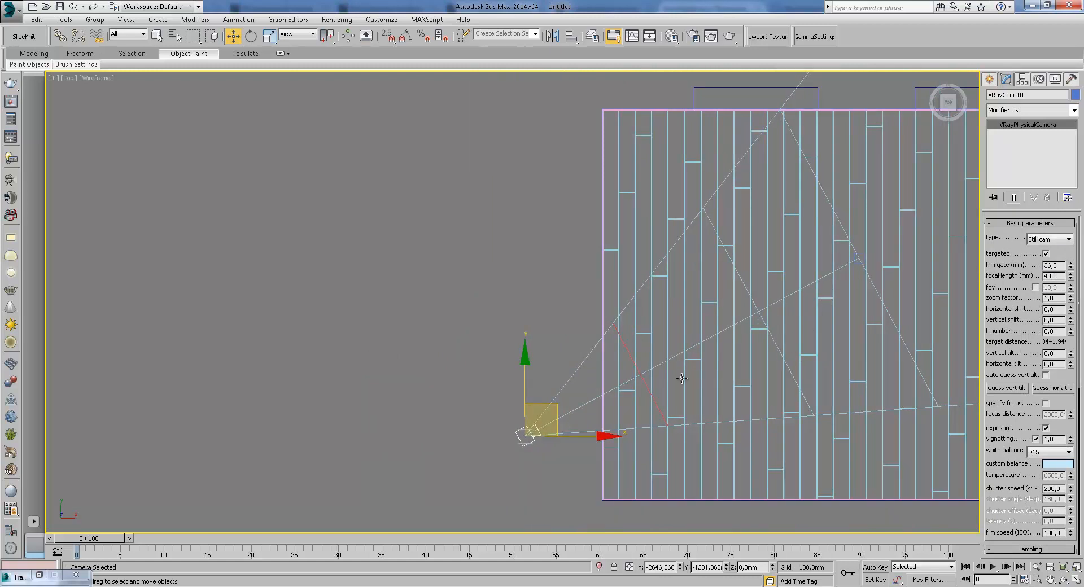
drag(557, 407, 548, 404)
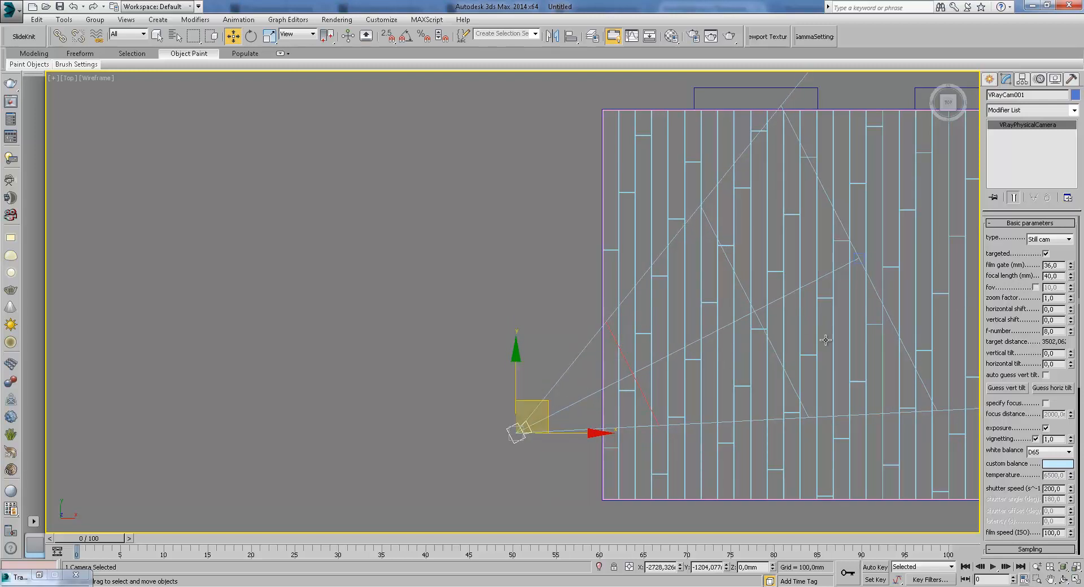
scroll(662, 341, up, 3)
drag(478, 417, 482, 412)
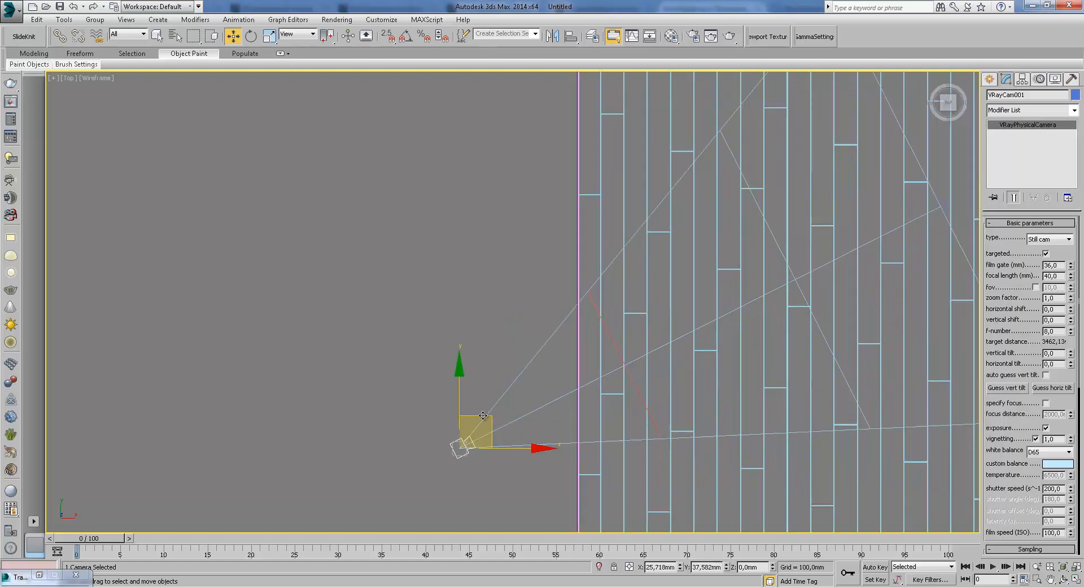
double_click(1055, 265)
text(46)
key(Return)
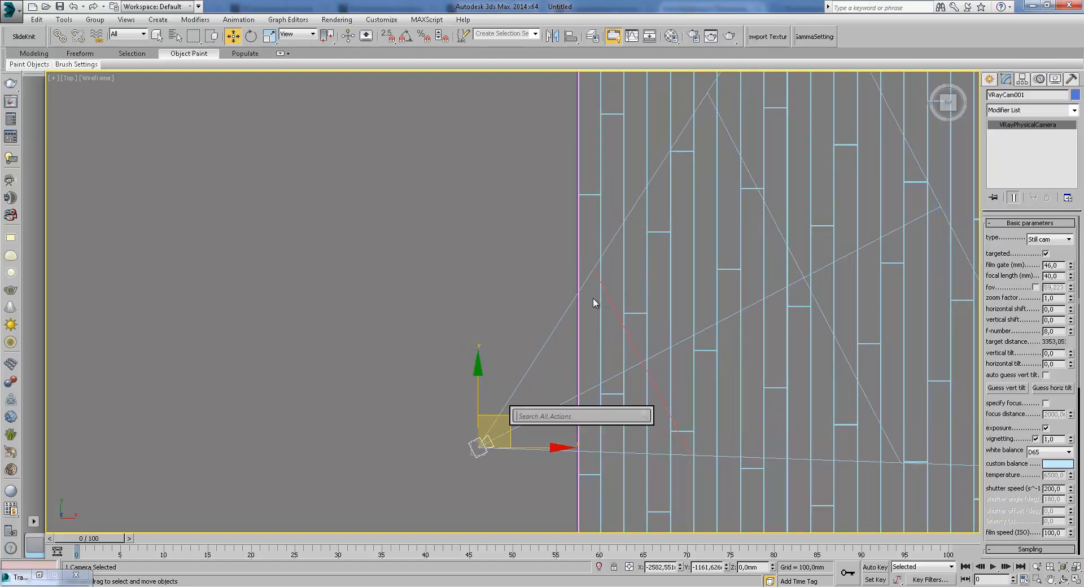
- Look through the camera in shaded mode with safe frames shown, and truck it up to a height of about 1015 mm
key(c)
key(F3)
click(1050, 579)
mouse_move(734, 336)
mouse_down()
mouse_move(737, 441)
mouse_move(742, 393)
mouse_up()
key(shift+f)
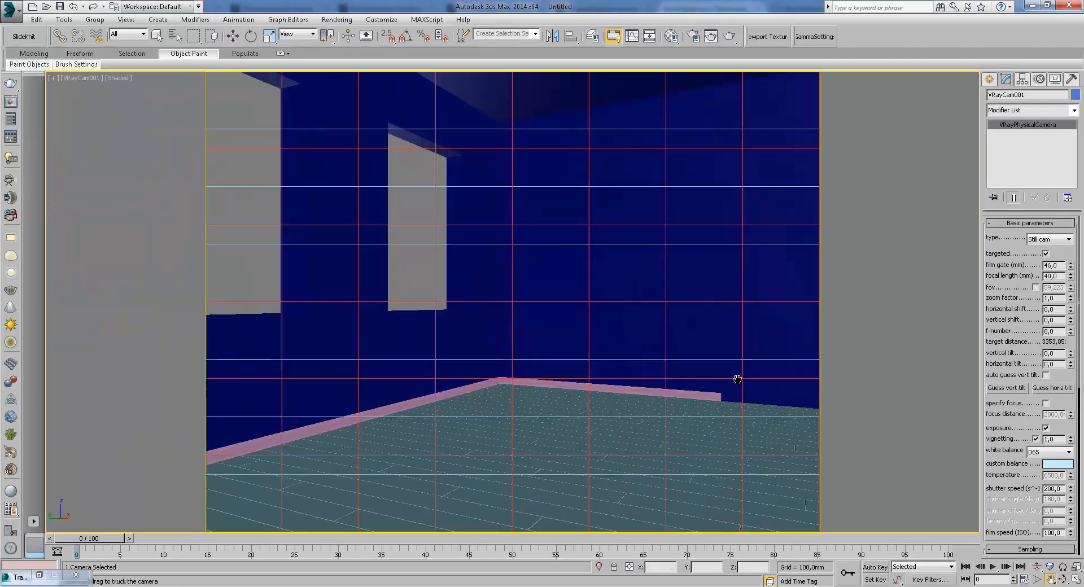
drag(478, 249, 528, 257)
right_click(528, 257)
- Reposition the camera in top view at about X -2241, Y -1779 mm and return to the shaded camera view
key(t)
key(F3)
middle_drag(566, 278, 681, 259)
scroll(519, 317, up, 3)
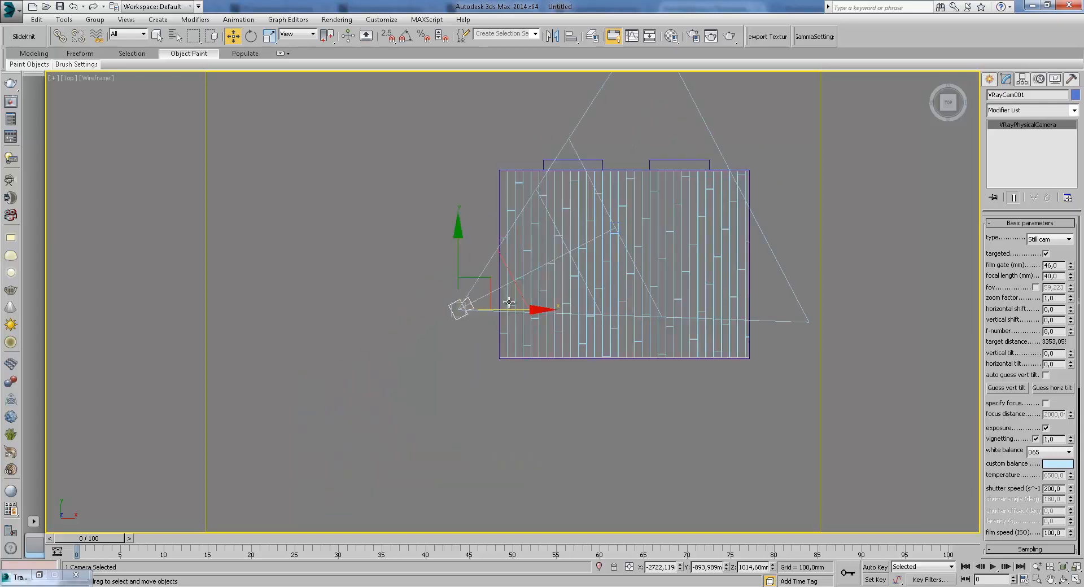
drag(493, 279, 512, 326)
key(c)
key(F3)
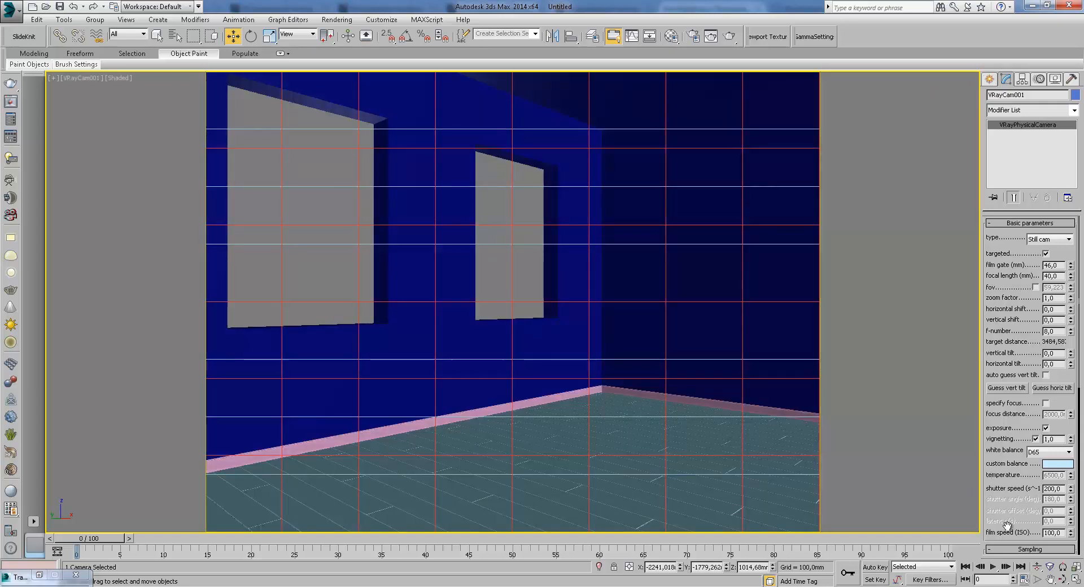
- Widen the camera's view by setting its film gate to 55 mm
text(5)
key(Return)
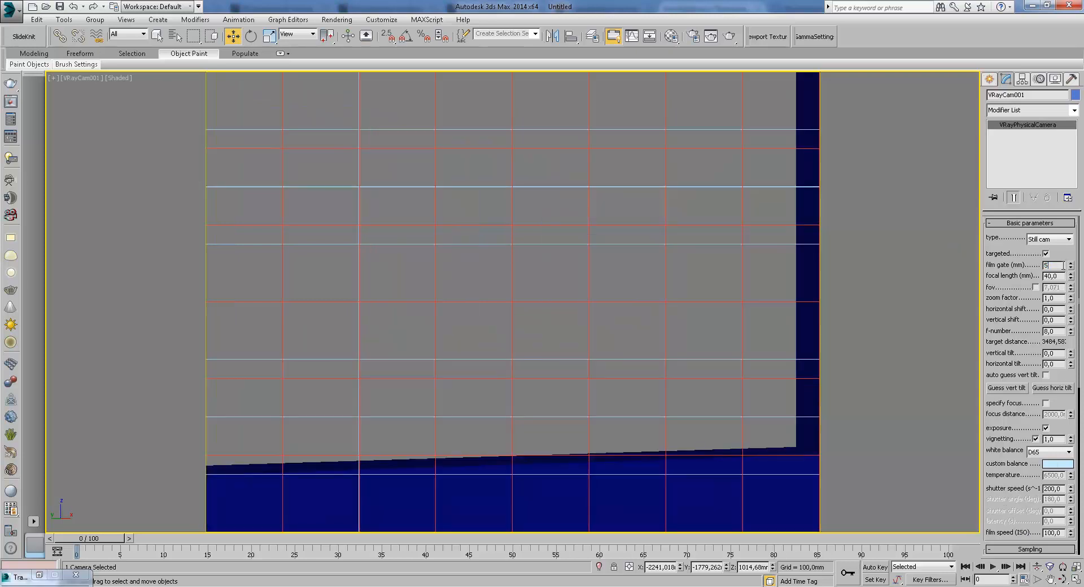
key(Home)
text(3)
key(Return)
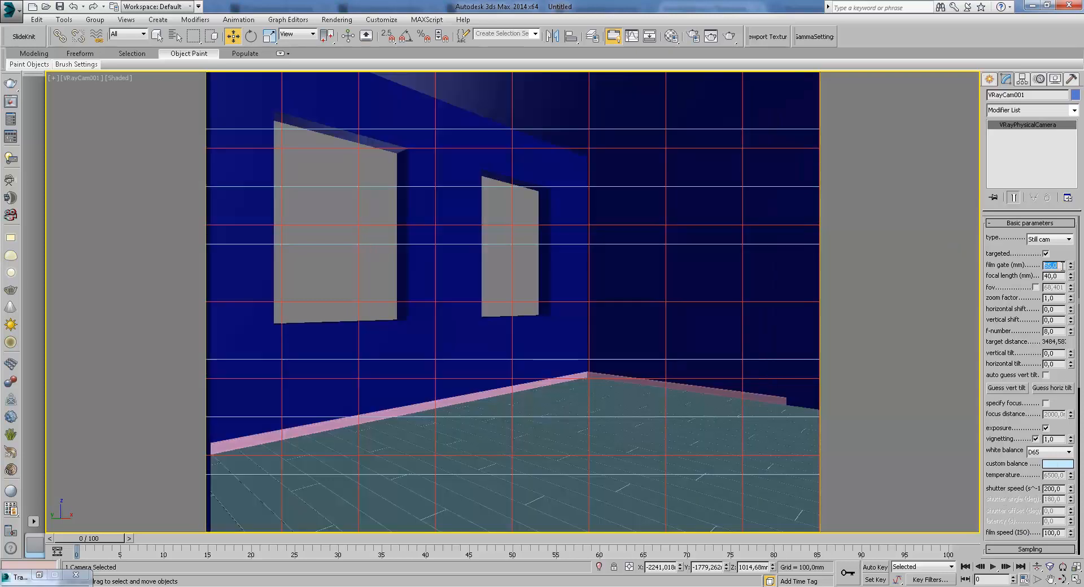
- Pan and truck the camera to frame both windows and the far corner in wireframe, and deselect it
click(1063, 579)
drag(557, 309, 554, 314)
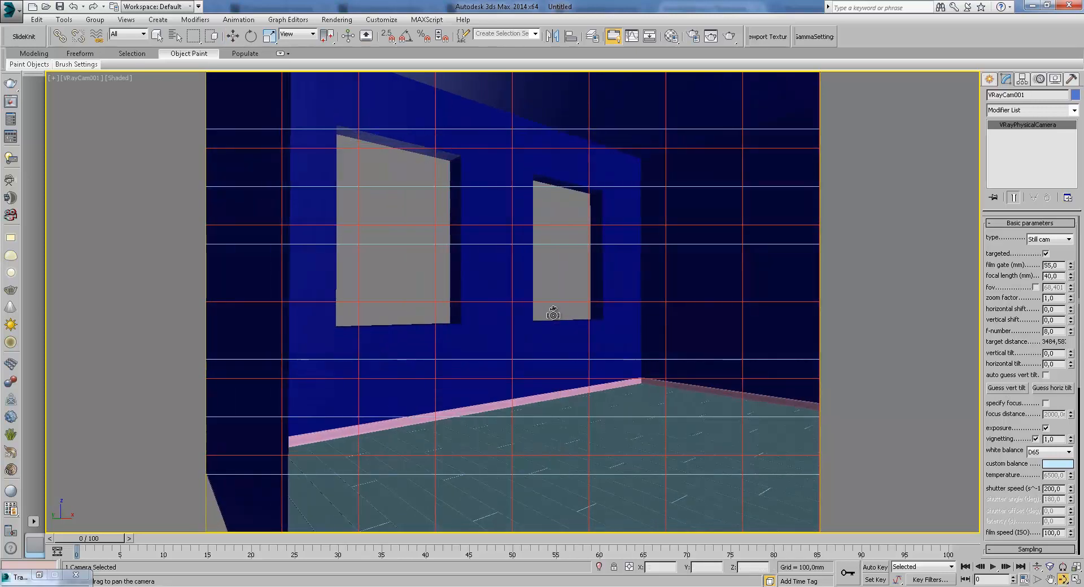
key(F3)
click(1050, 580)
drag(728, 428, 689, 415)
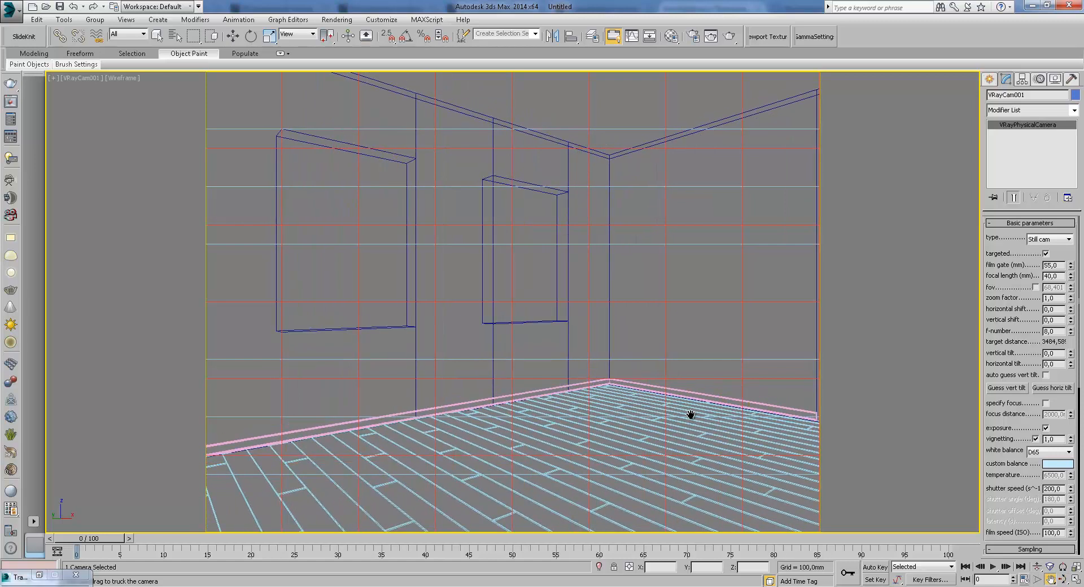
click(232, 36)
click(361, 234)
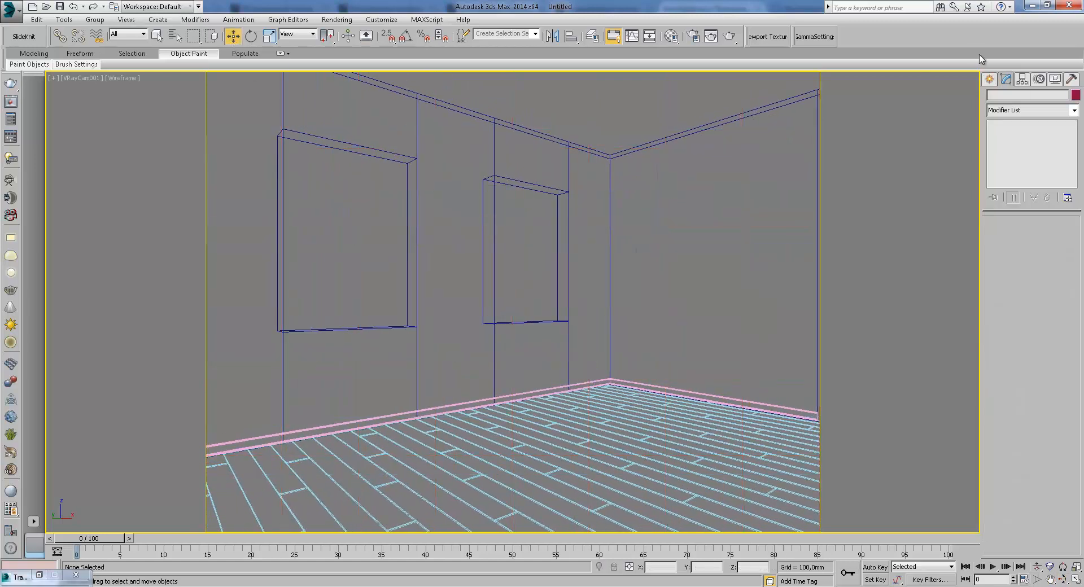
- Move the camera in top view outside the left wall to about X -3005, Y 420 mm and look through it
key(t)
scroll(496, 325, down, 2)
middle_drag(497, 326, 682, 230)
scroll(682, 230, down, 2)
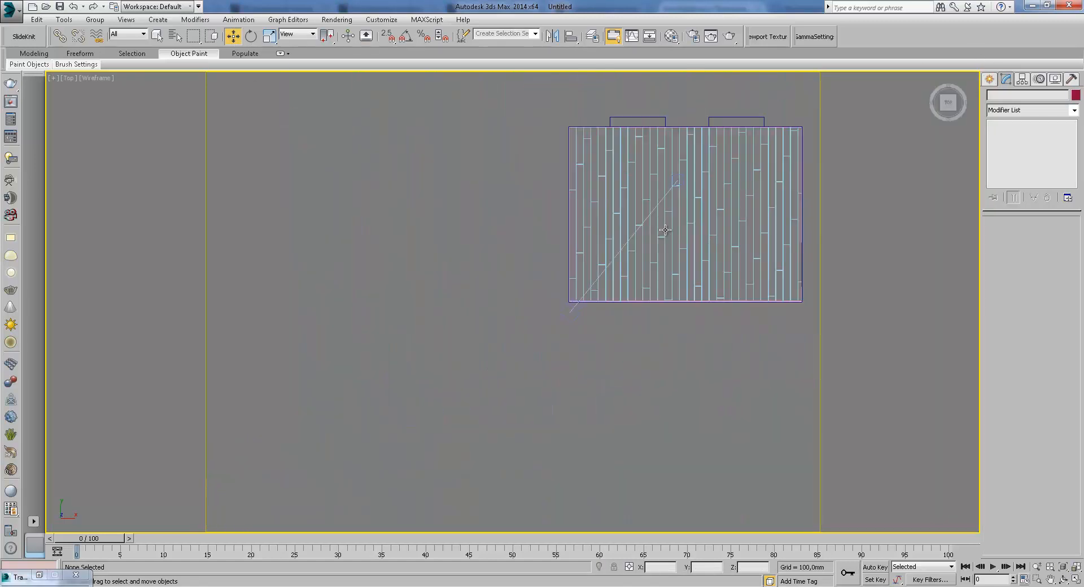
click(570, 311)
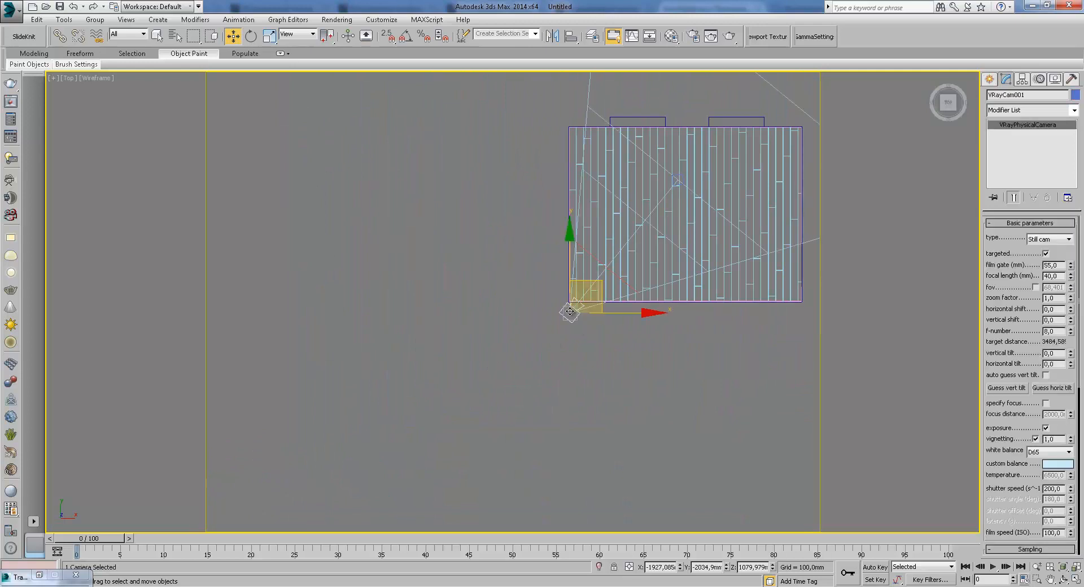
drag(603, 285, 551, 167)
key(c)
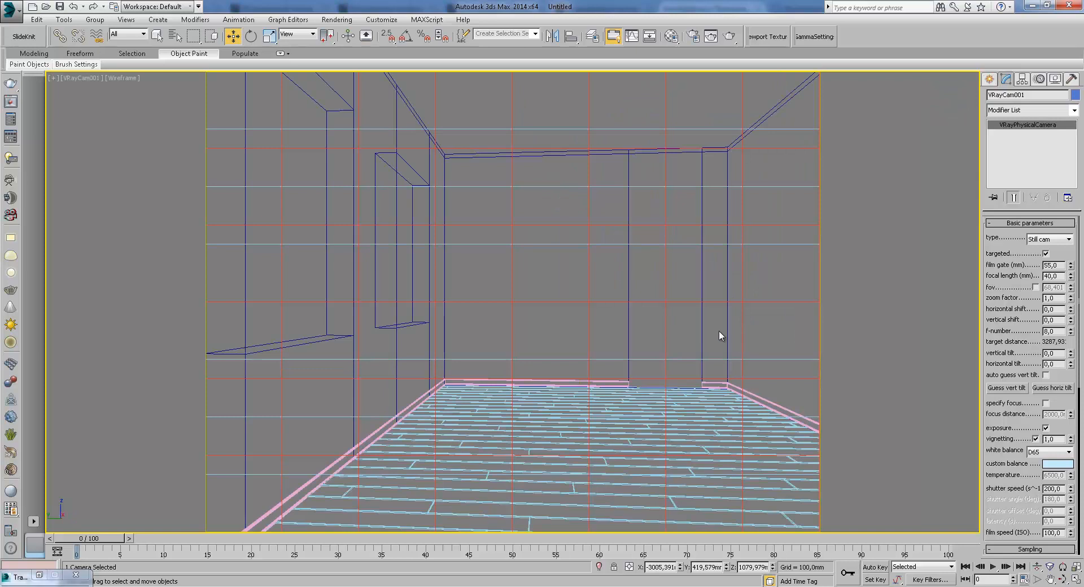
- Remove the Edit Poly modifier from the skirting board and check the restored profile in an orthographic view
click(710, 386)
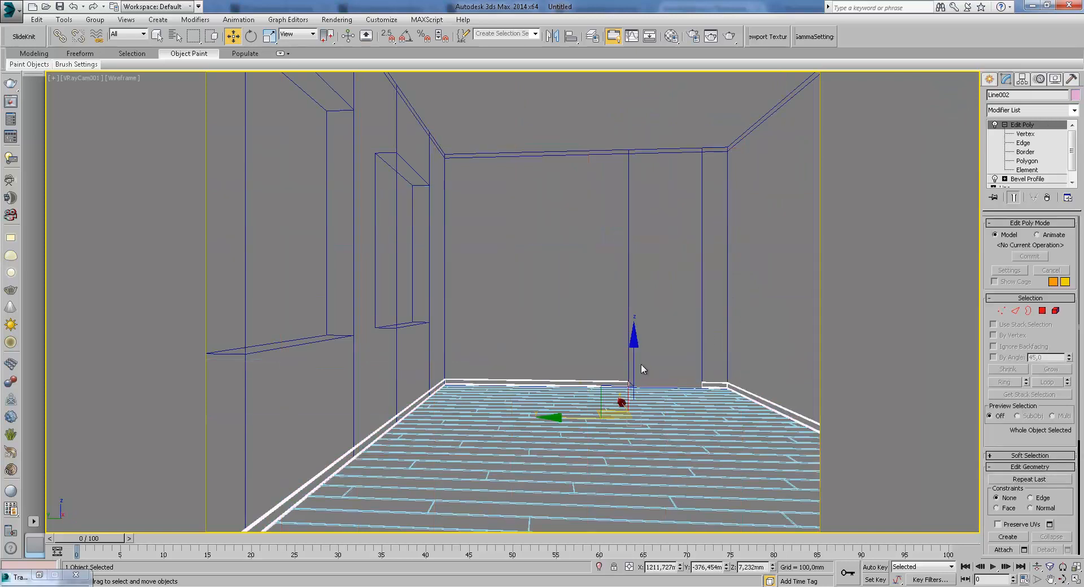
key(t)
scroll(537, 198, up, 5)
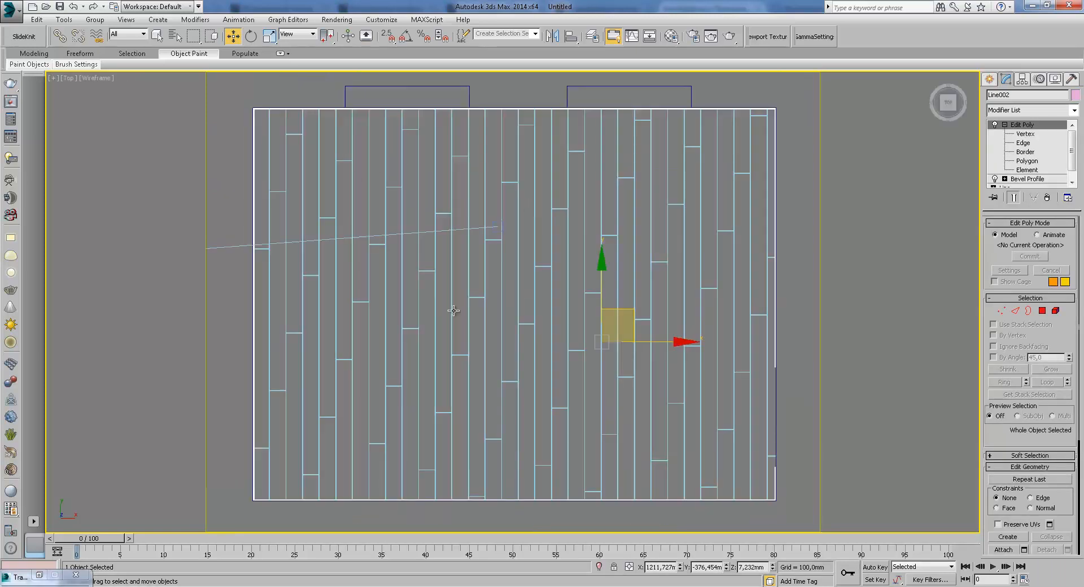
scroll(363, 216, down, 2)
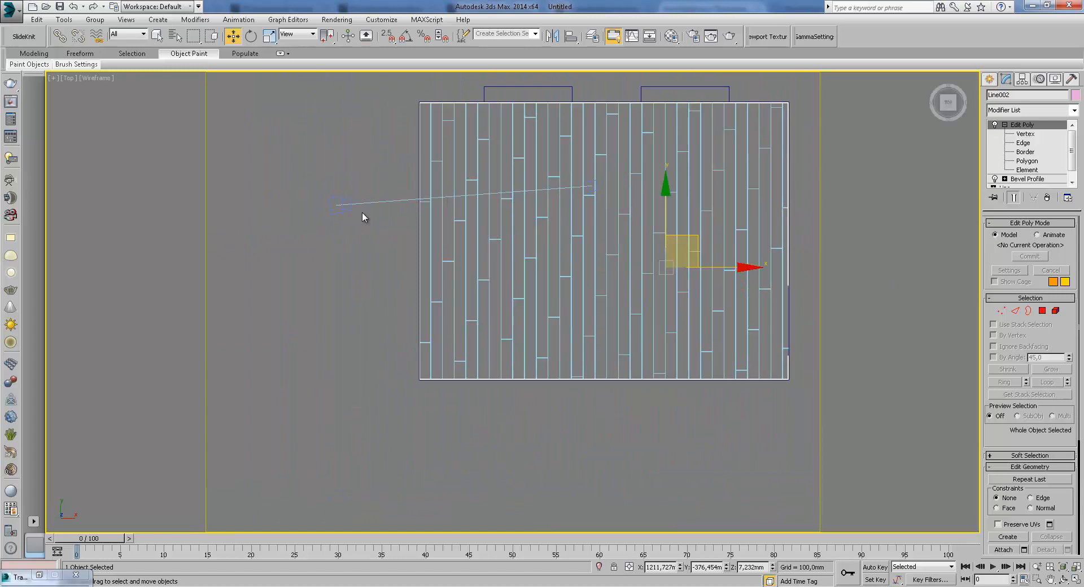
click(1025, 134)
click(1047, 198)
click(1004, 124)
click(1026, 134)
scroll(608, 275, down, 4)
alt+middle_drag(607, 275, 696, 258)
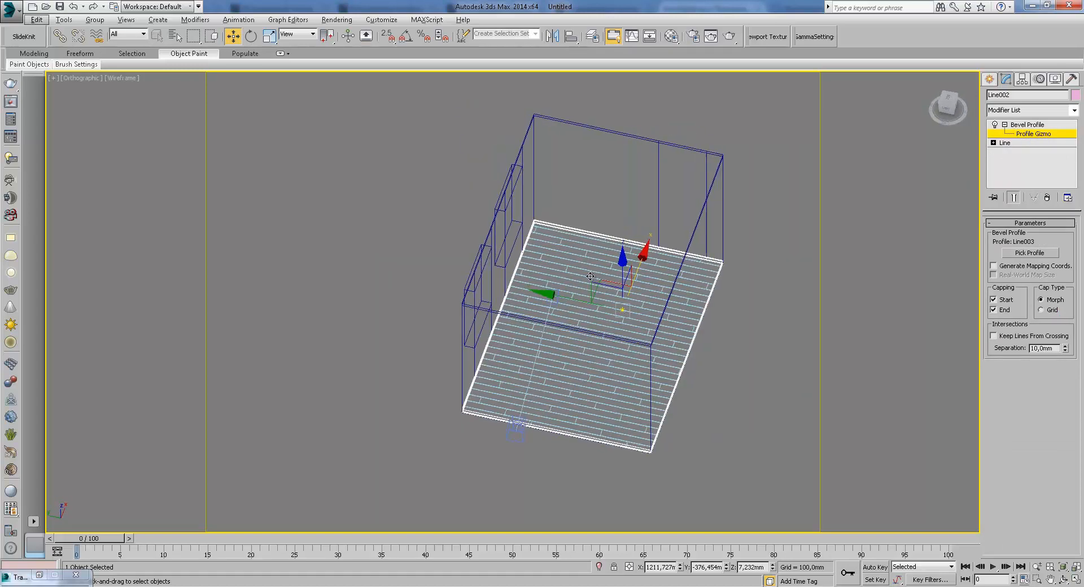
click(989, 79)
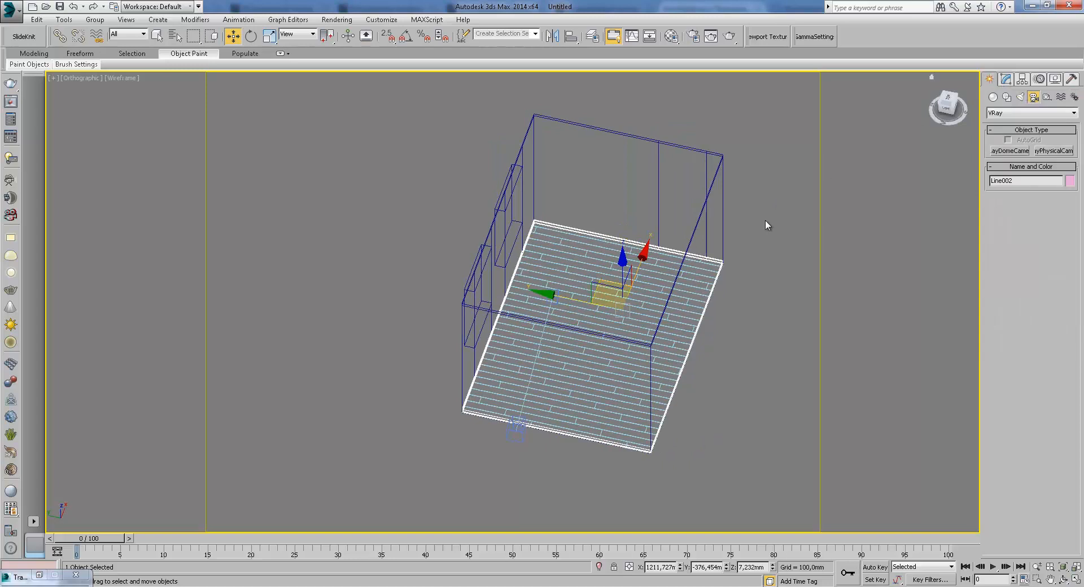
- Shorten the room by moving the wall vertices along its lower side in top view inward, toward the windows
click(723, 203)
click(1006, 79)
key(1)
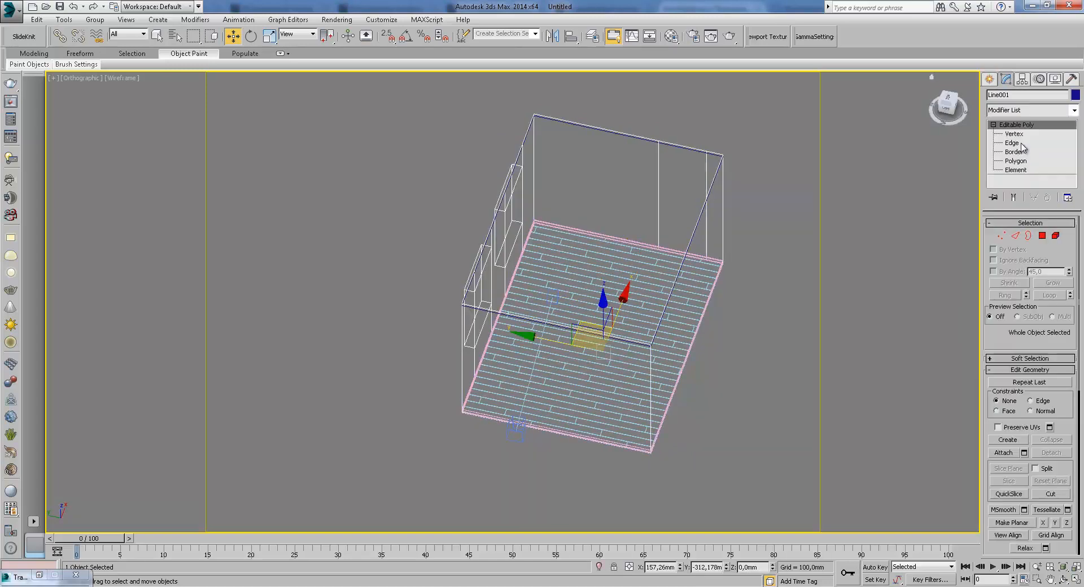
key(t)
scroll(570, 254, down, 3)
scroll(569, 254, down, 2)
ctrl+drag(373, 297, 446, 247)
drag(529, 232, 529, 203)
click(989, 79)
- Select the ceiling's vertices on the shortened side and move them inward to line up with the moved wall
scroll(389, 199, up, 4)
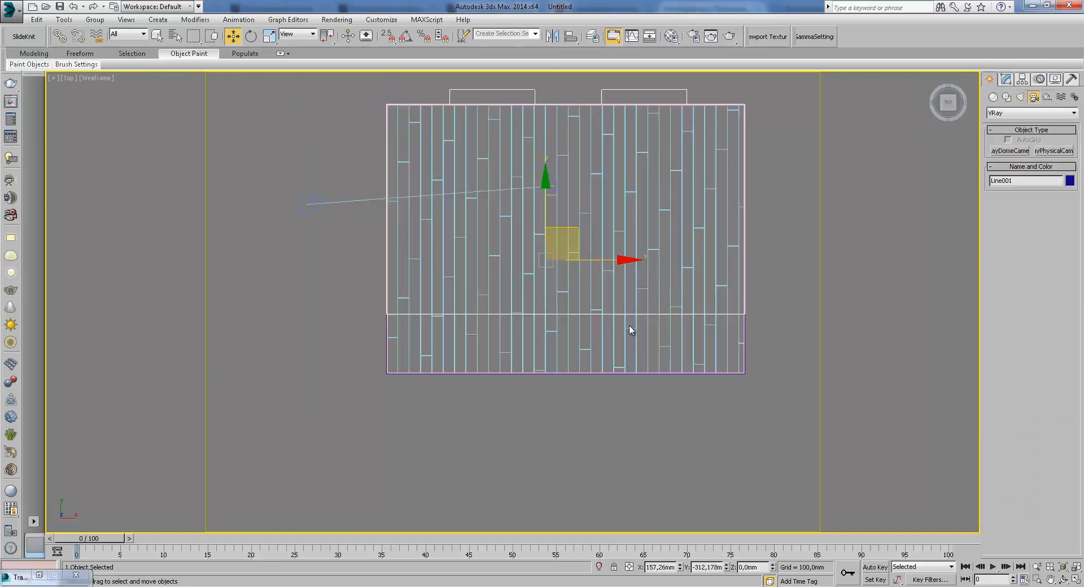
click(1005, 79)
click(1031, 110)
click(993, 134)
click(1014, 142)
drag(771, 237, 756, 383)
ctrl+drag(297, 346, 535, 436)
alt+middle_drag(702, 340, 649, 285)
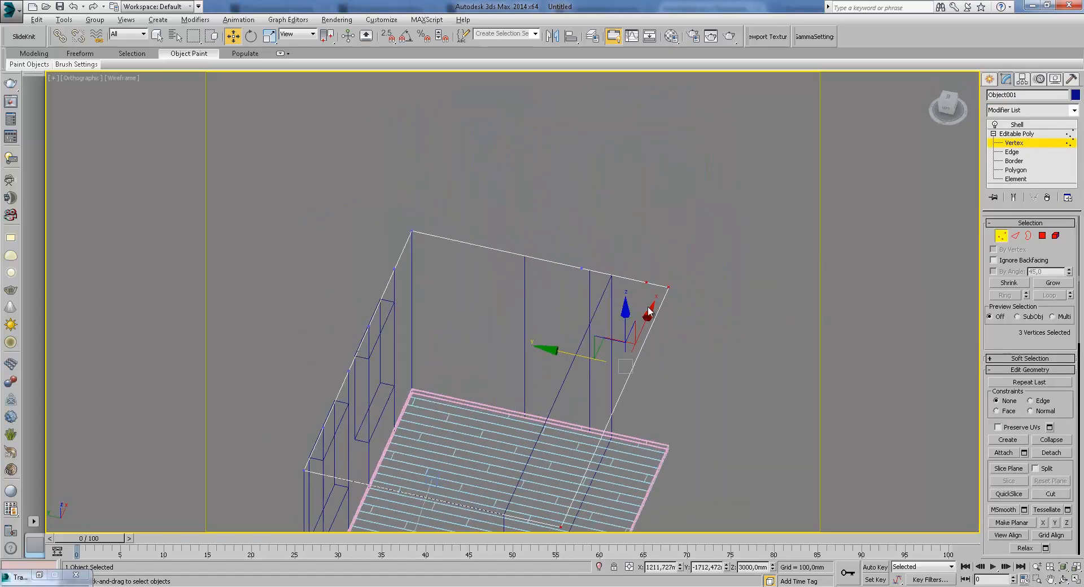
drag(462, 249, 508, 291)
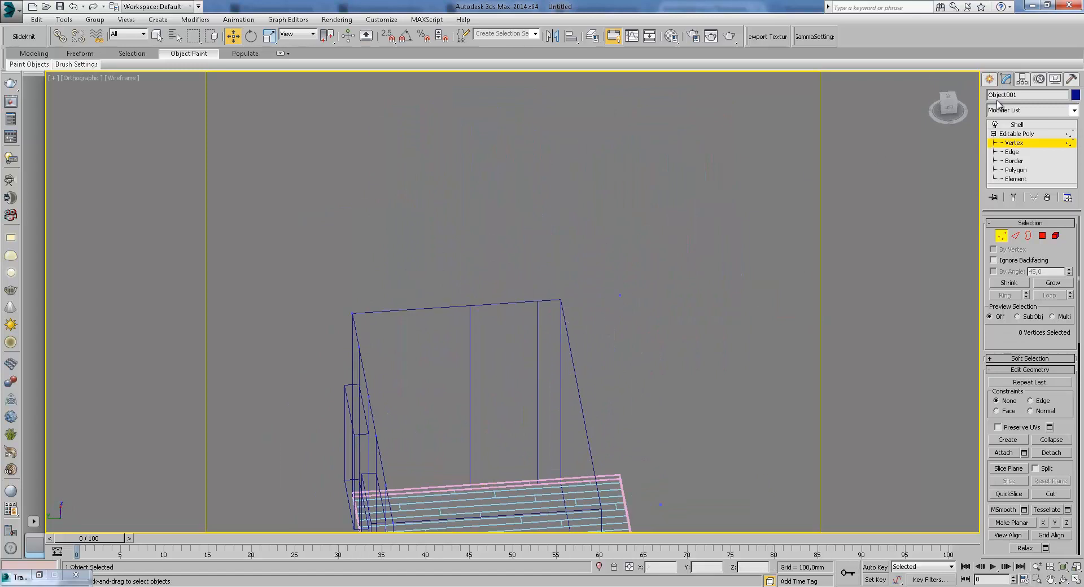
key(ctrl+z)
middle_drag(747, 190, 616, 155)
drag(616, 155, 742, 428)
alt+middle_drag(743, 428, 646, 304)
drag(654, 313, 599, 309)
click(989, 80)
- Apply a Slice modifier to the plank floor in top view
middle_drag(768, 453, 779, 379)
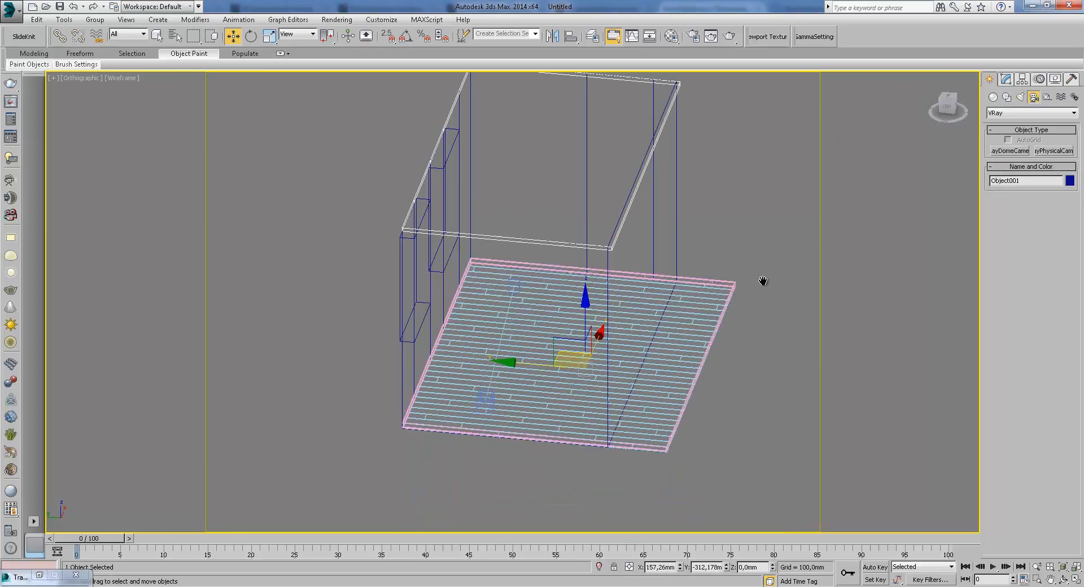
scroll(779, 379, up, 2)
click(674, 332)
click(1006, 79)
key(t)
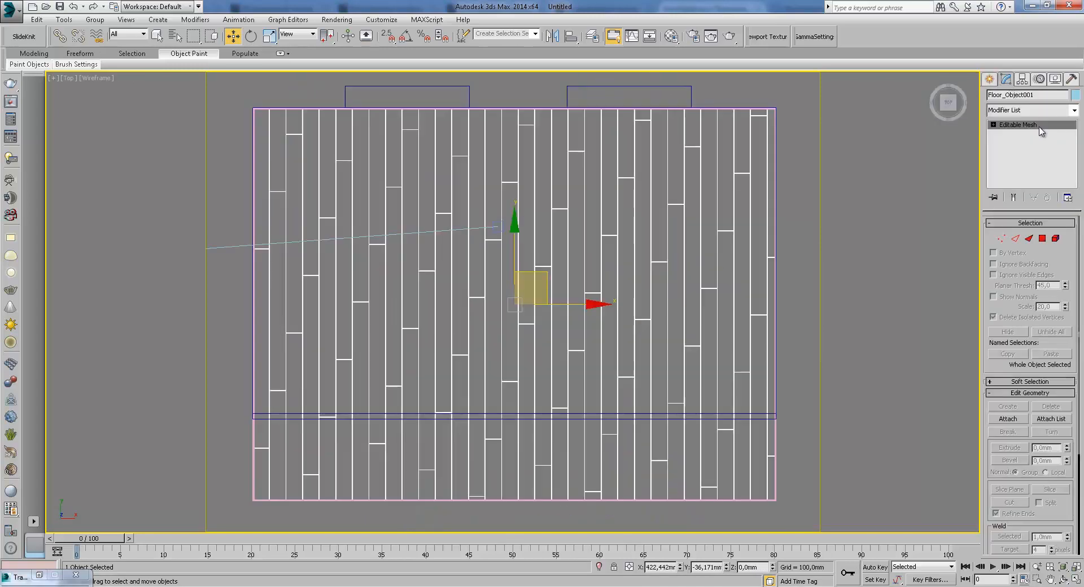
scroll(790, 204, up, 2)
click(1075, 111)
scroll(1016, 265, down, 20)
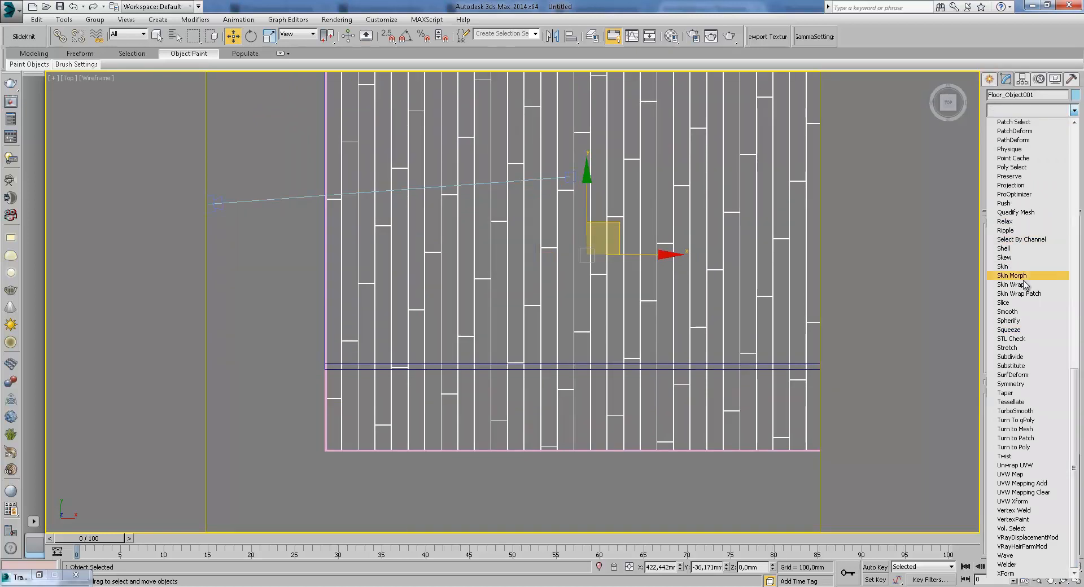
click(1011, 302)
- Turn on angle snapping and rotate the floor's slice plane upright, parallel to the moved wall
click(1005, 124)
click(1030, 134)
key(e)
scroll(652, 265, down, 5)
drag(607, 212, 605, 311)
key(ctrl+z)
click(404, 37)
drag(611, 201, 601, 242)
click(233, 35)
- Move the slice plane to the moved wall at about Y -1034 mm and cut off the floor beyond it with Remove Top
scroll(583, 278, up, 5)
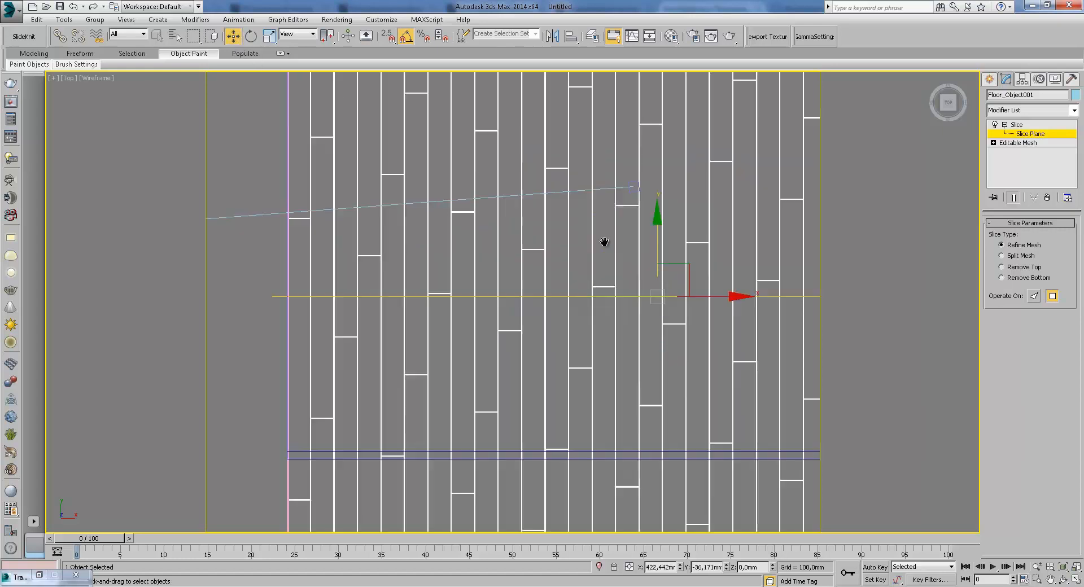
drag(654, 172, 654, 328)
click(1016, 267)
scroll(876, 302, down, 3)
alt+middle_drag(875, 302, 734, 217)
scroll(761, 219, up, 4)
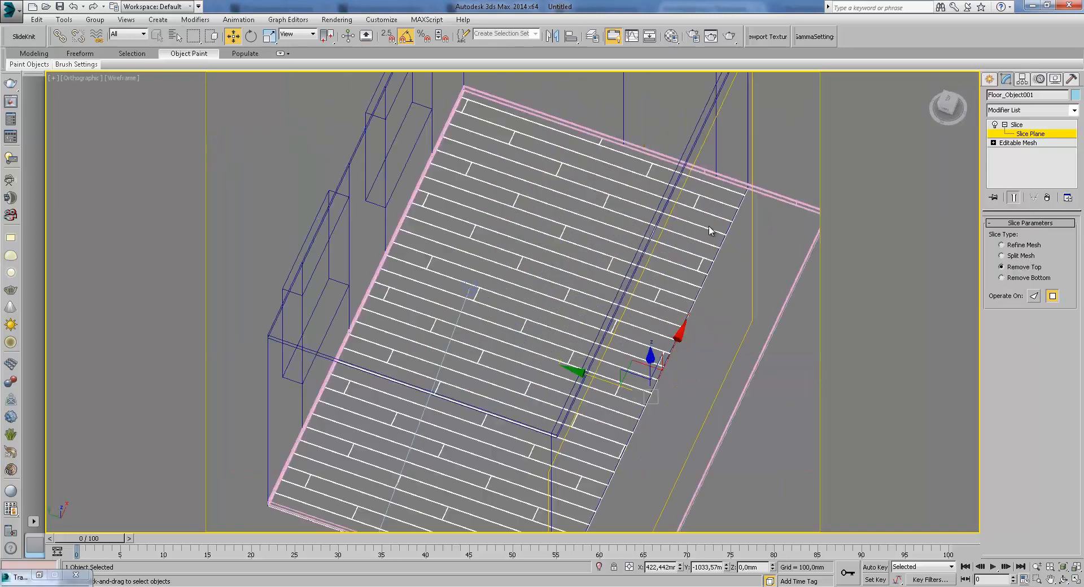
scroll(669, 309, down, 3)
right_click(693, 261)
mouse_move(734, 366)
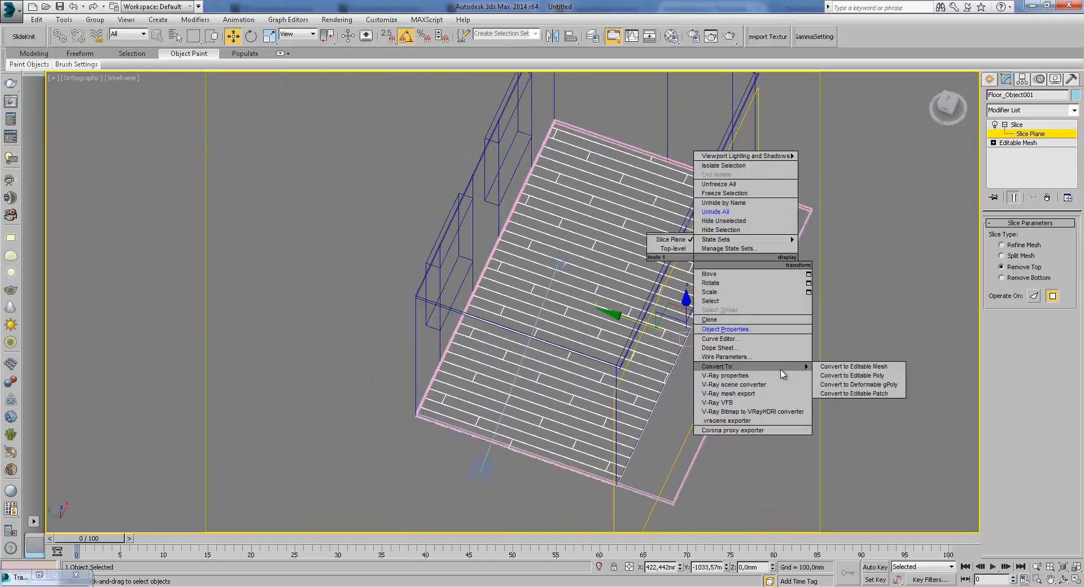
click(990, 79)
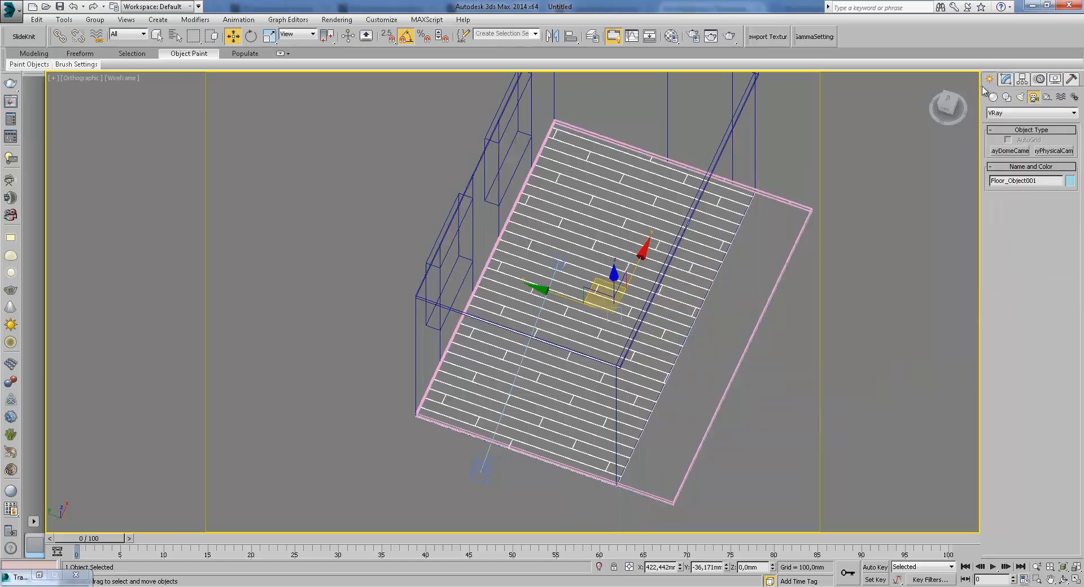
- Open the skirting board's path for vertex editing and move its vertices on the shortened side inward towards the moved wall
click(807, 237)
click(1005, 79)
click(993, 143)
click(1014, 152)
key(t)
scroll(559, 366, down, 3)
scroll(559, 367, up, 3)
drag(684, 332, 684, 272)
- Fine-tune the skirting path's corner in top view so it lines up exactly with the moved wall
scroll(701, 331, up, 5)
scroll(577, 238, up, 3)
scroll(697, 395, up, 3)
click(671, 412)
drag(670, 413, 671, 405)
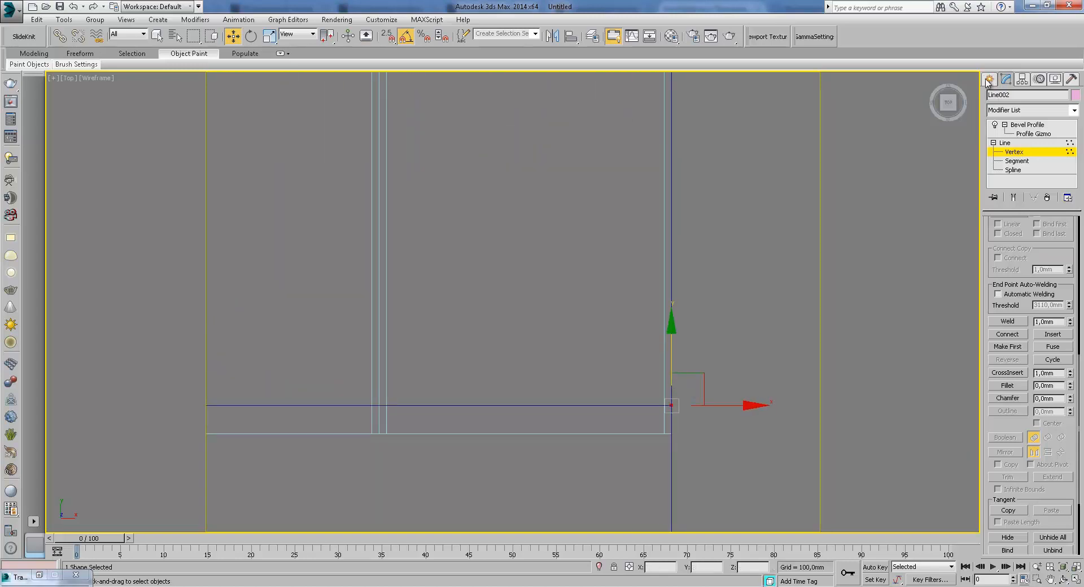
scroll(682, 258, down, 5)
click(625, 172)
scroll(672, 311, down, 3)
scroll(658, 228, down, 5)
click(665, 145)
click(989, 79)
- Move the V-Ray camera in top view to about X -2585, Y -665 mm and look through it in shaded mode
key(z)
key(c)
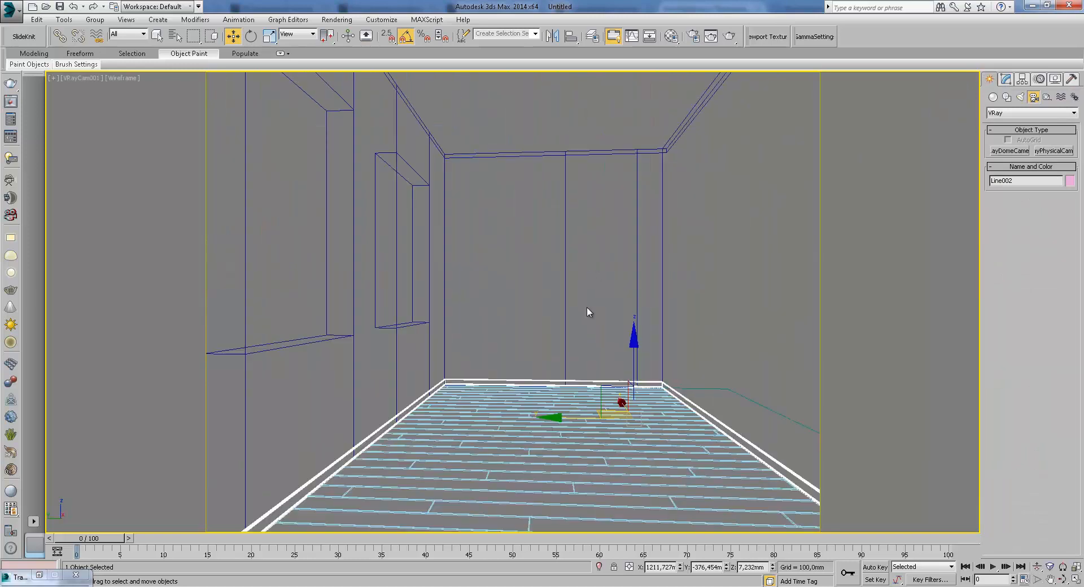
click(587, 218)
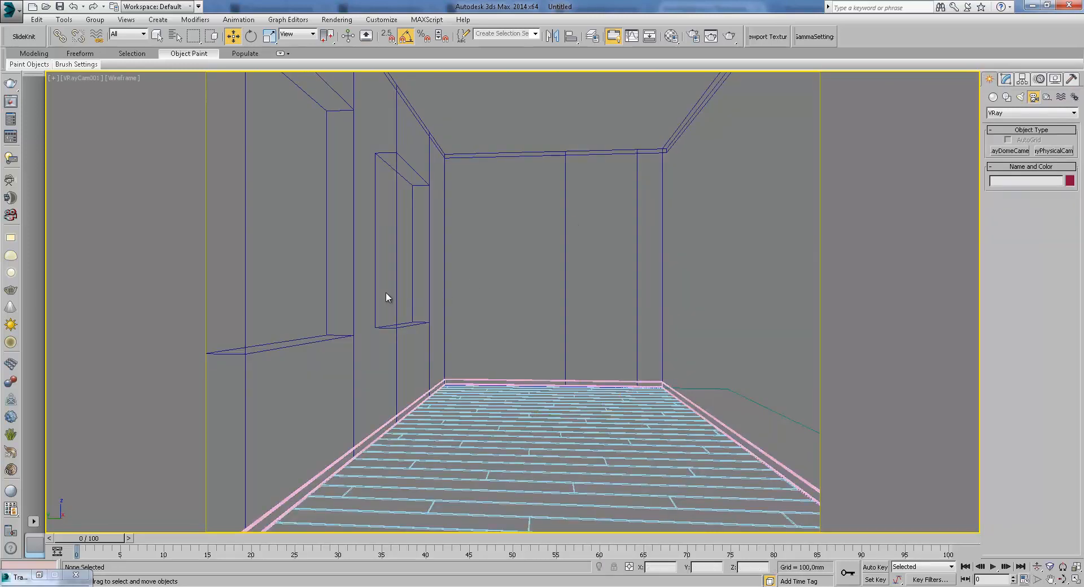
click(123, 78)
click(148, 100)
key(t)
key(F3)
key(shift+z)
click(518, 242)
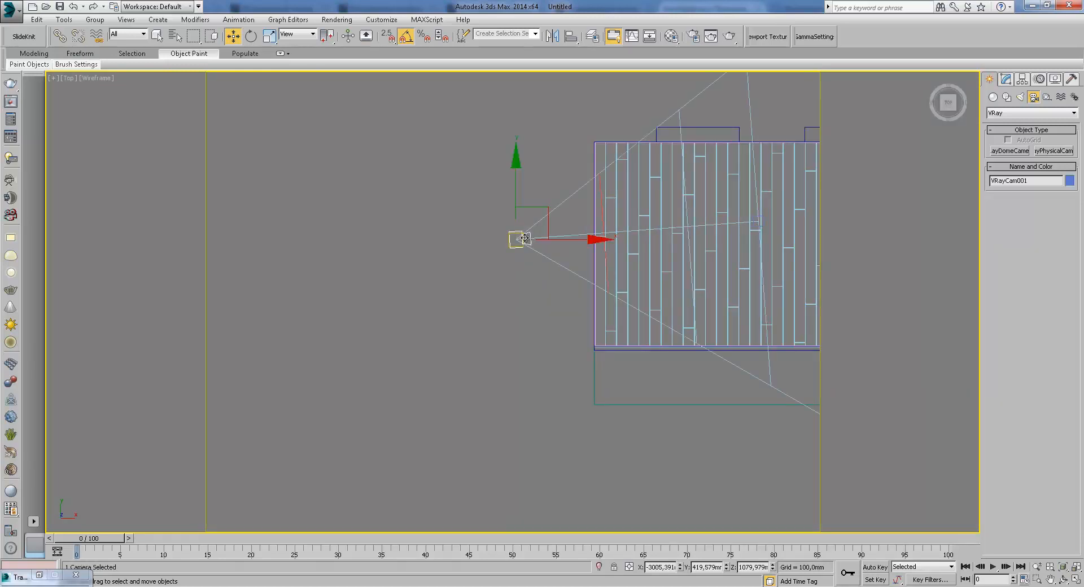
drag(550, 217, 580, 297)
key(c)
key(F3)
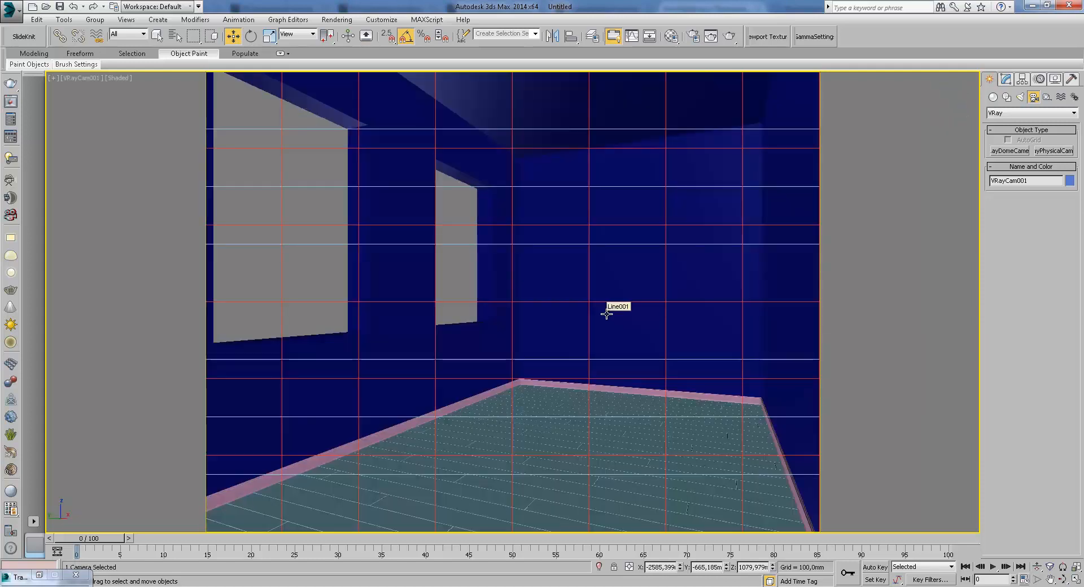
- Refine the framing by nudging the camera closer in top view and trucking it slightly, to about X -2522, Y -542, Z 1116 mm
key(t)
key(F3)
scroll(621, 271, up, 3)
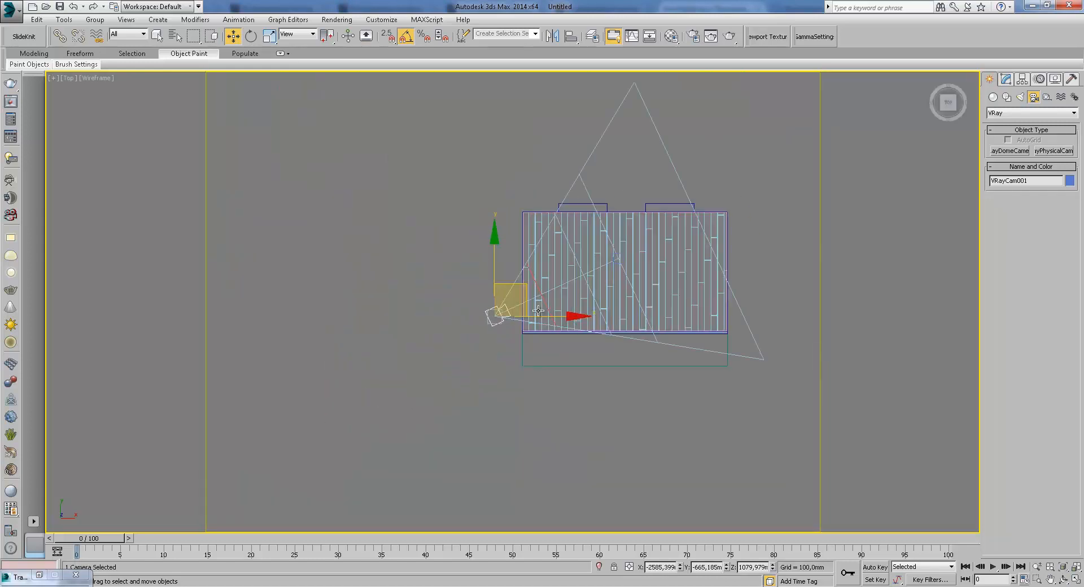
click(621, 254)
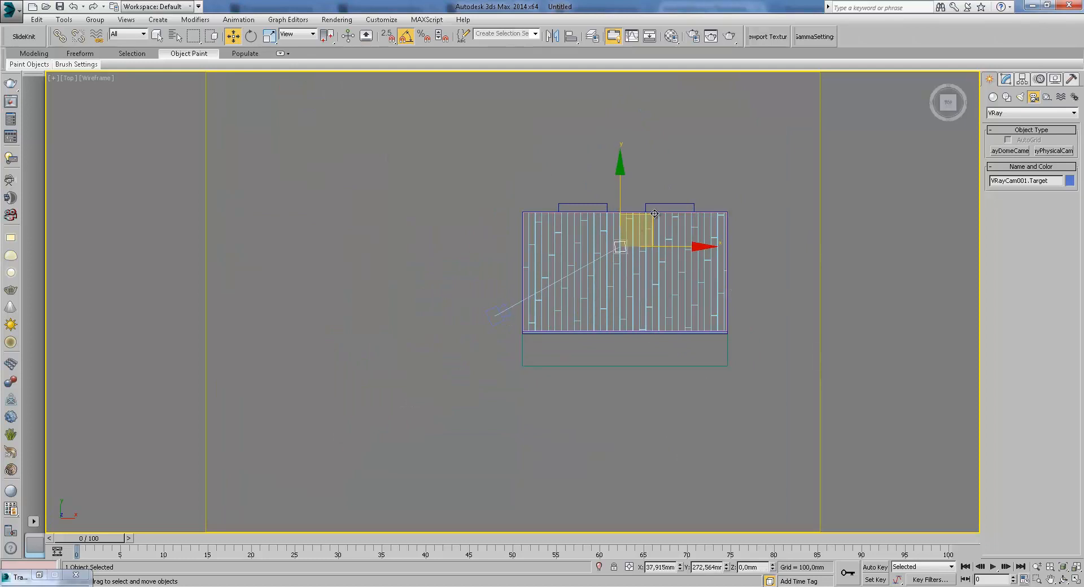
click(495, 314)
drag(527, 289, 531, 284)
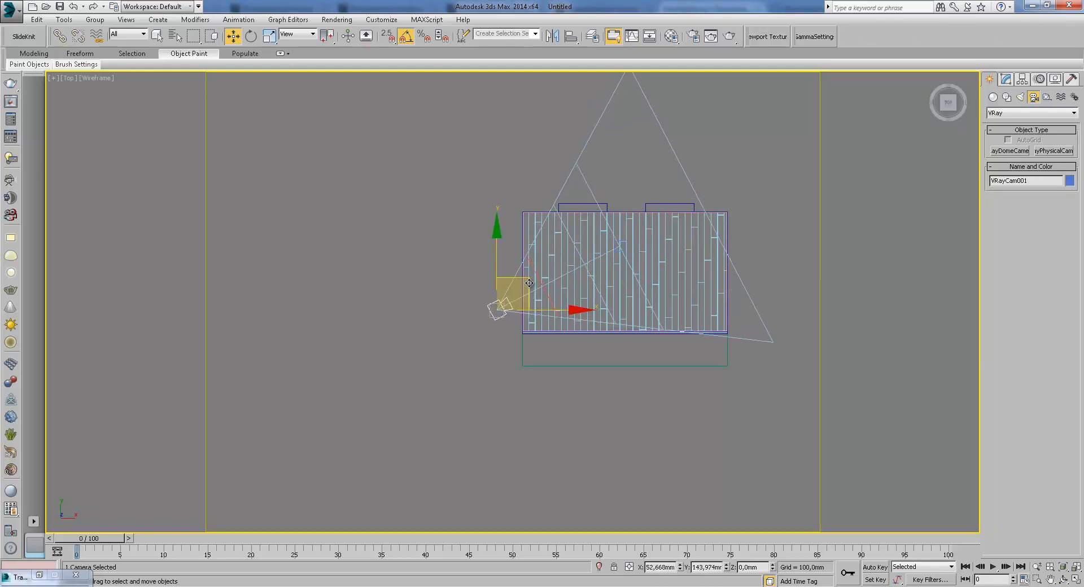
key(c)
key(F3)
click(1052, 579)
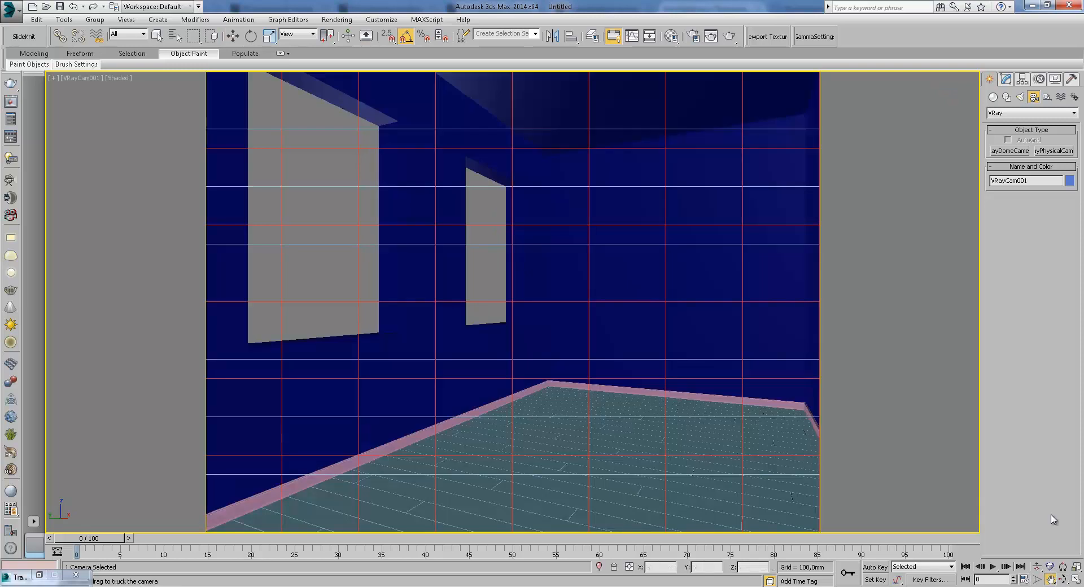
mouse_move(759, 420)
mouse_down()
mouse_move(738, 416)
mouse_move(756, 418)
mouse_up()
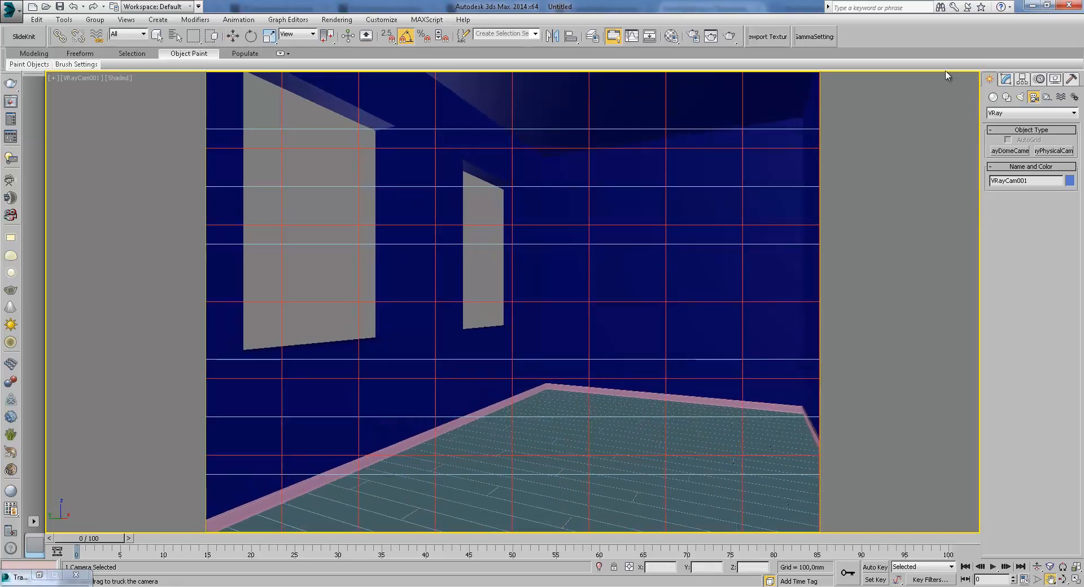
- Set the render output height to 640 in Render Setup for a square frame and minimize the dialog
click(1005, 80)
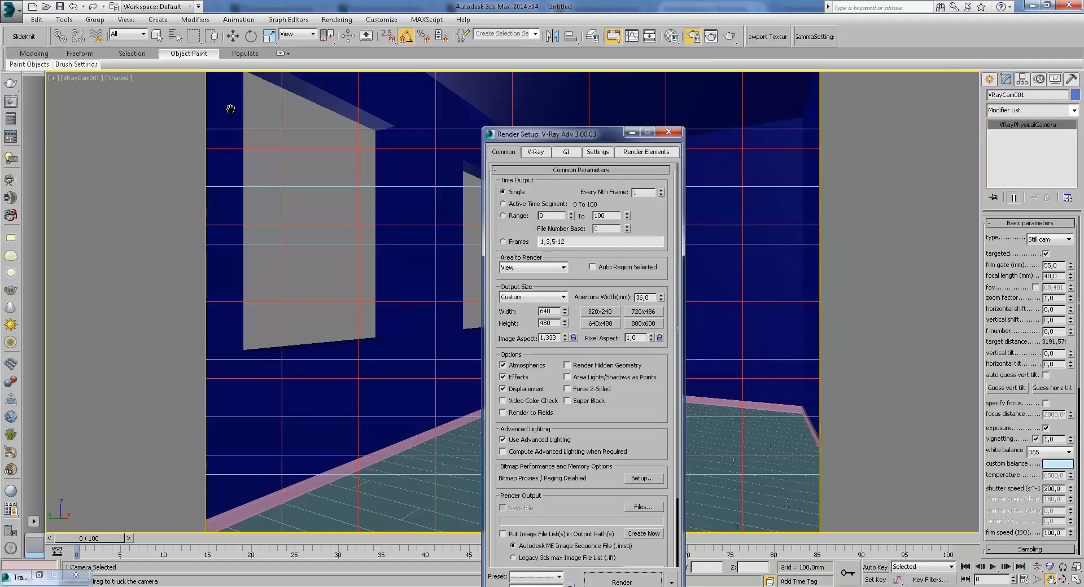
drag(554, 324, 532, 322)
text(640)
key(Return)
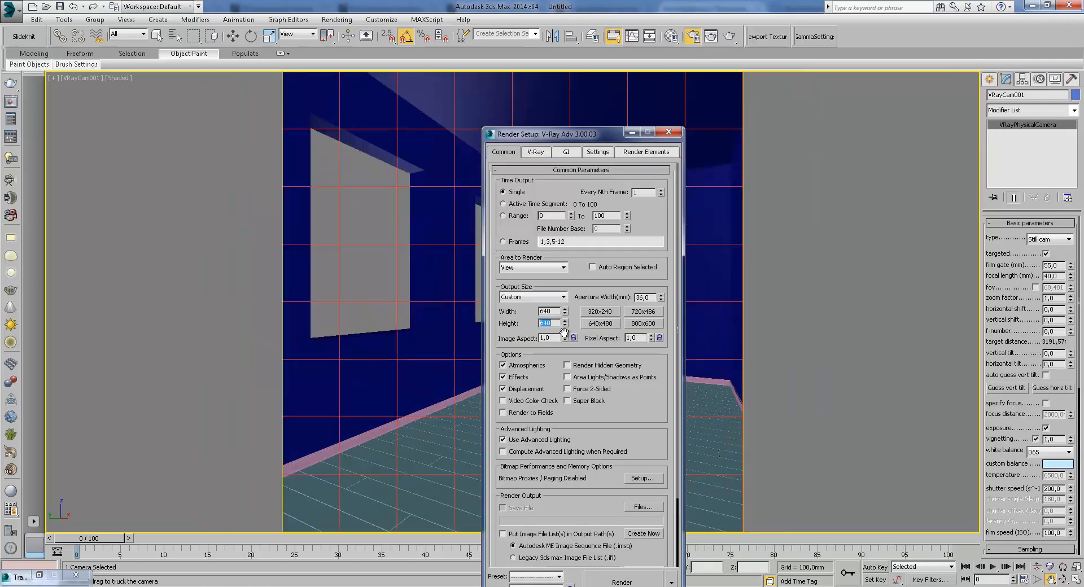
click(633, 133)
click(240, 41)
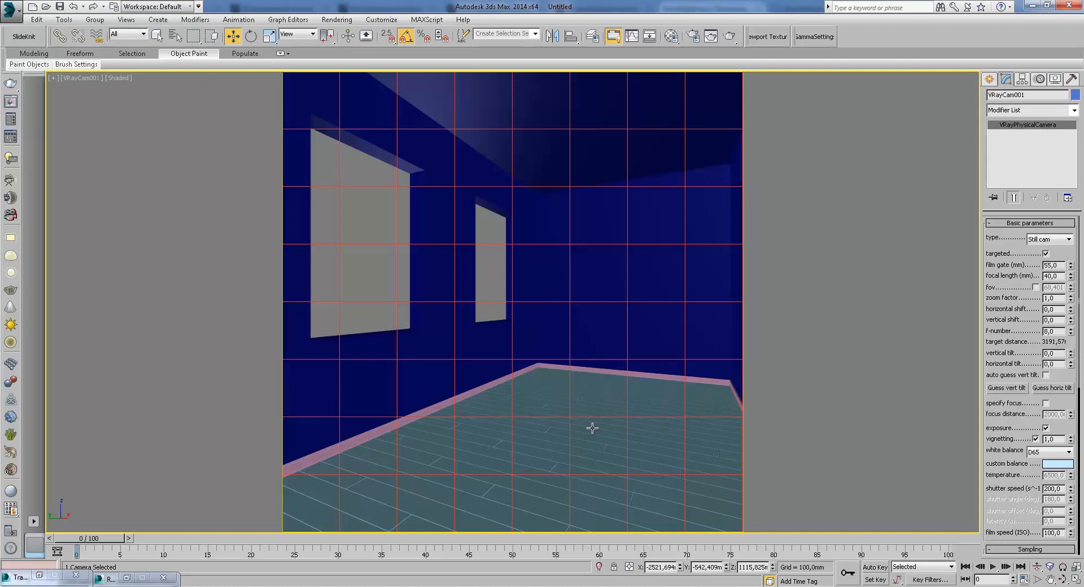
- Start merging a file into the scene and browse to the 3D MODELS FOR WORK folder on drive D
click(477, 180)
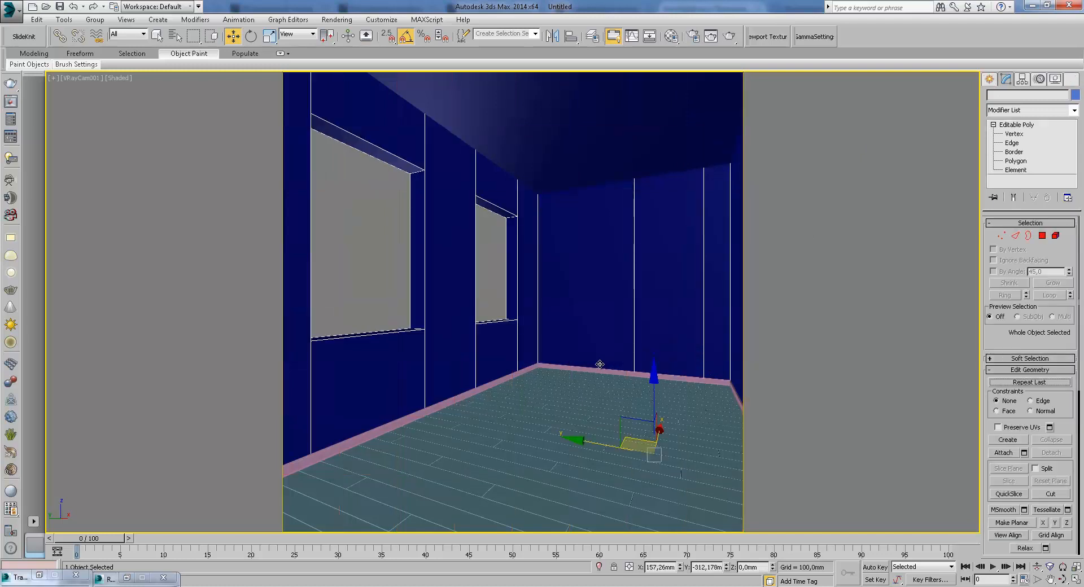
key(ctrl+m)
click(517, 59)
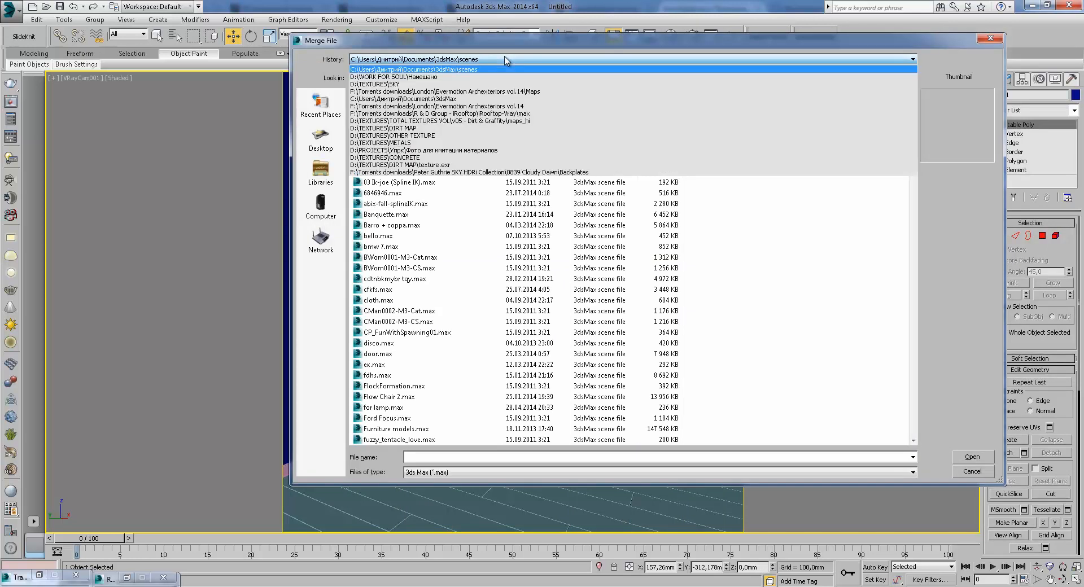
click(529, 69)
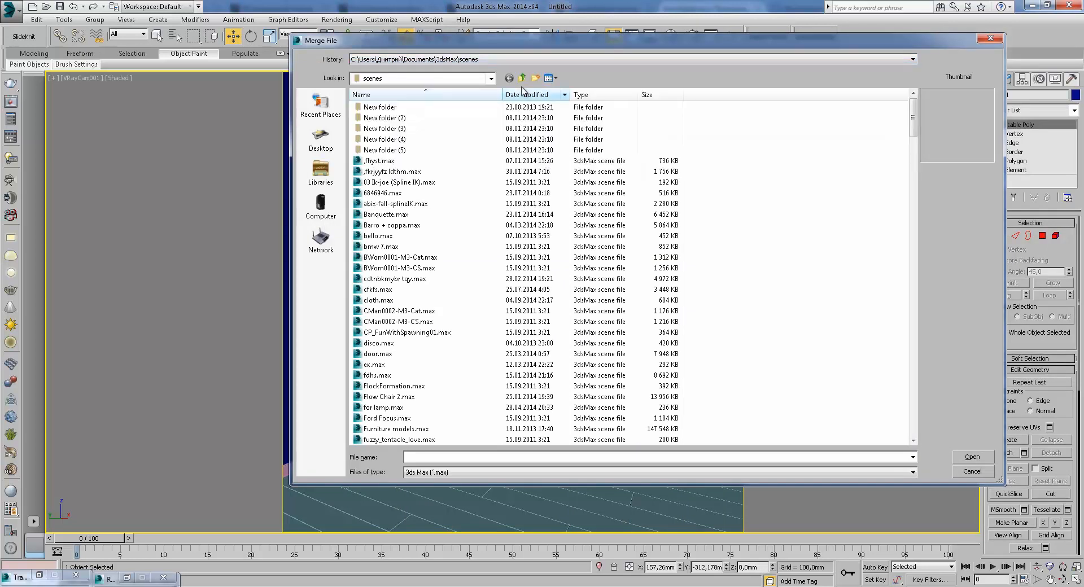
click(522, 78)
click(523, 79)
click(523, 78)
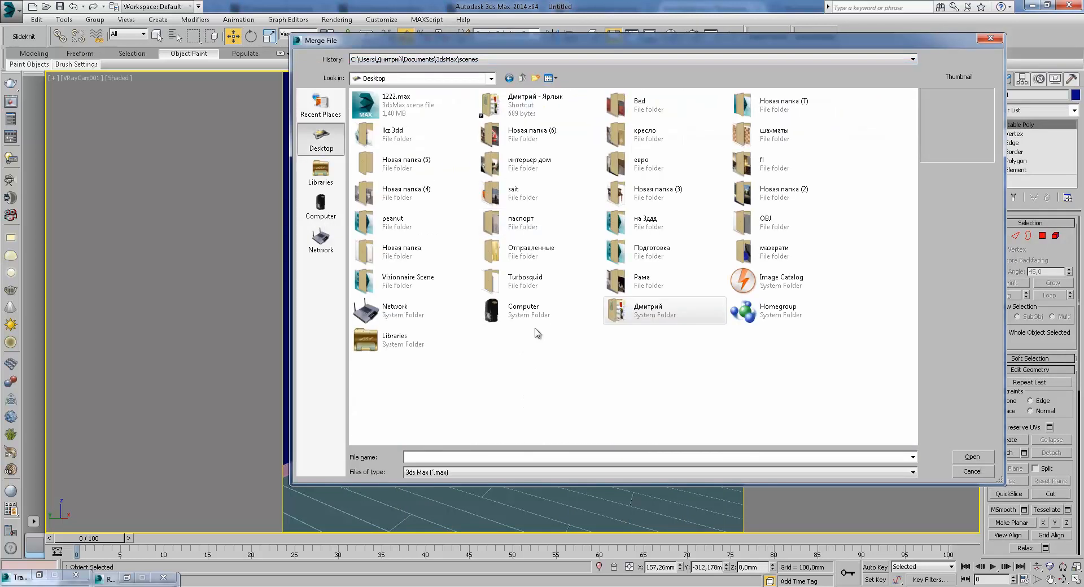
double_click(523, 316)
double_click(537, 122)
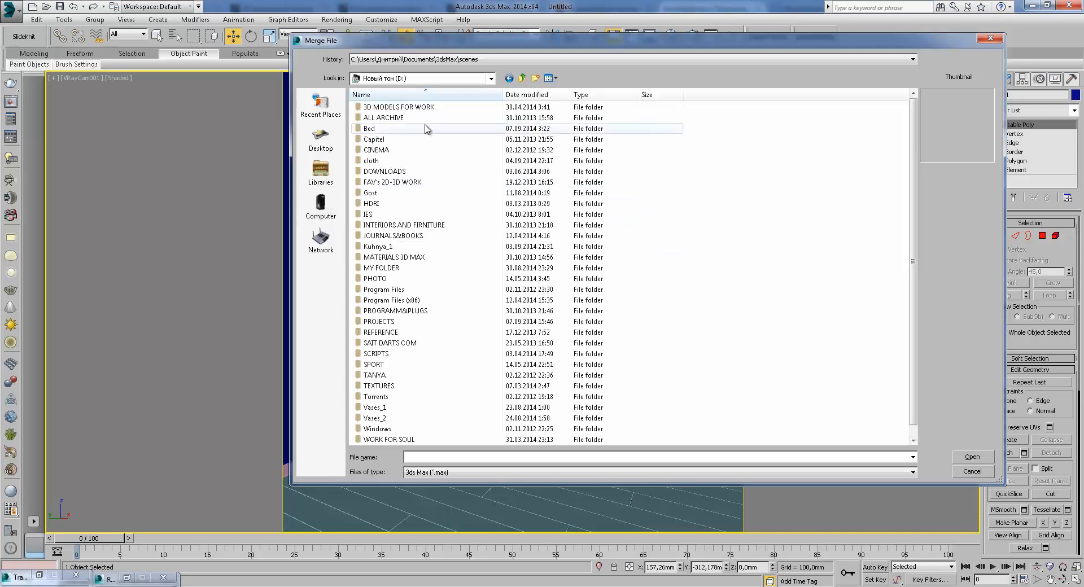
double_click(428, 107)
- Open Windows_square.max from the Windows_square library folder and merge all of its listed objects into the scene
scroll(434, 384, down, 4)
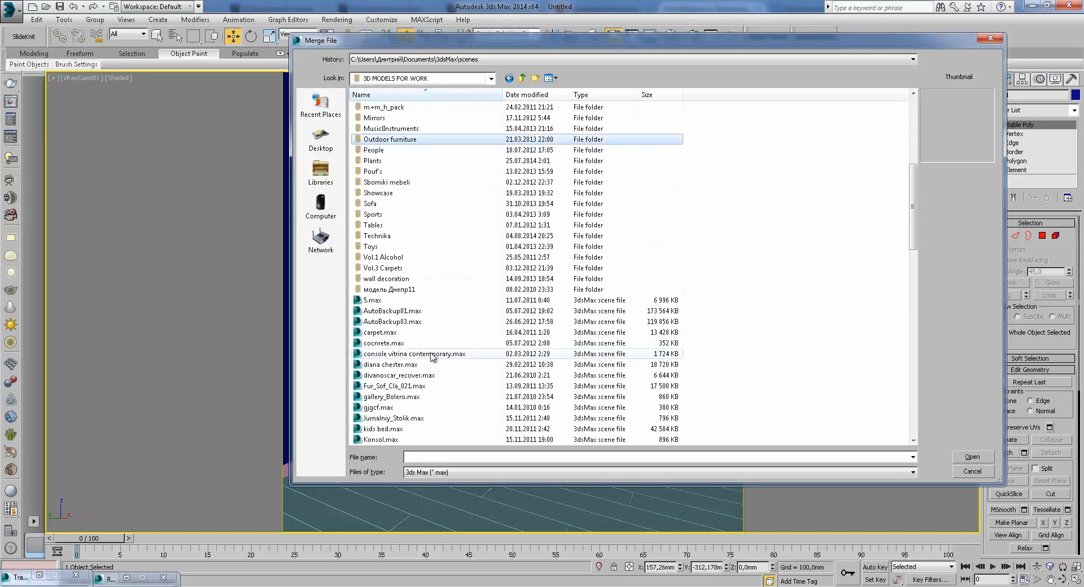
scroll(423, 346, up, 7)
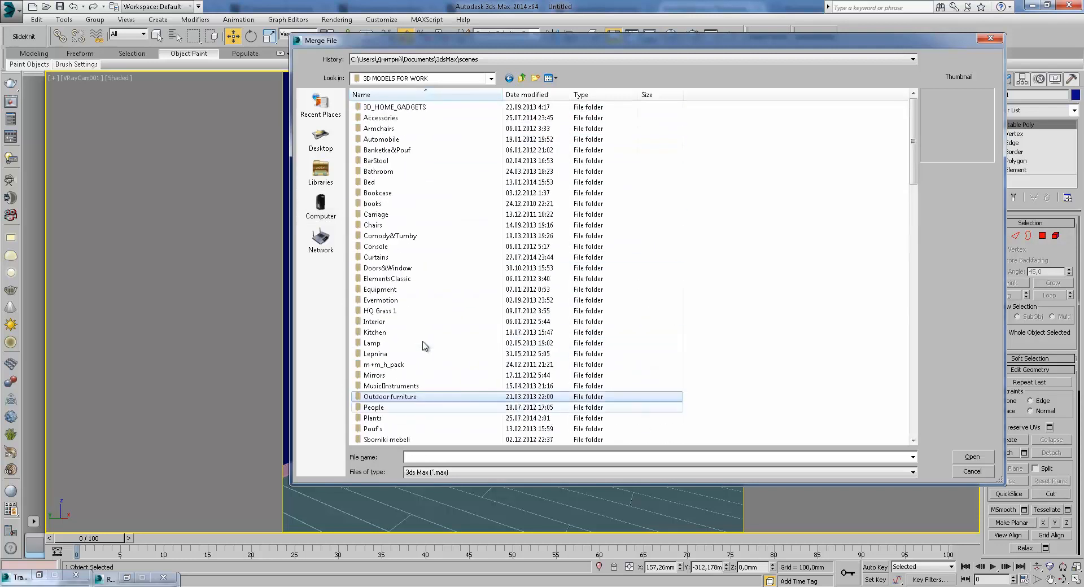
double_click(380, 279)
double_click(396, 188)
click(440, 120)
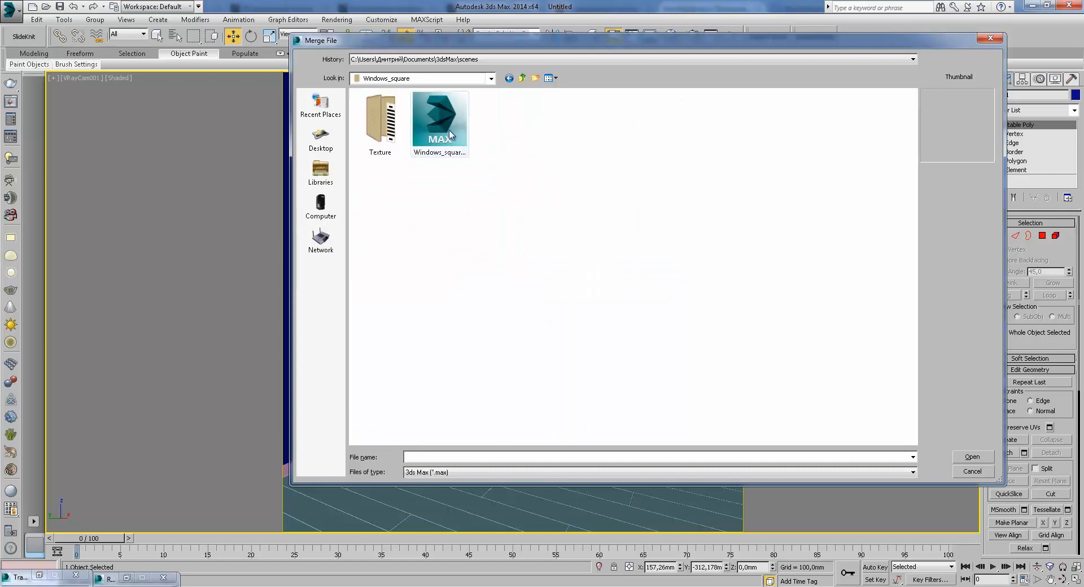
click(972, 456)
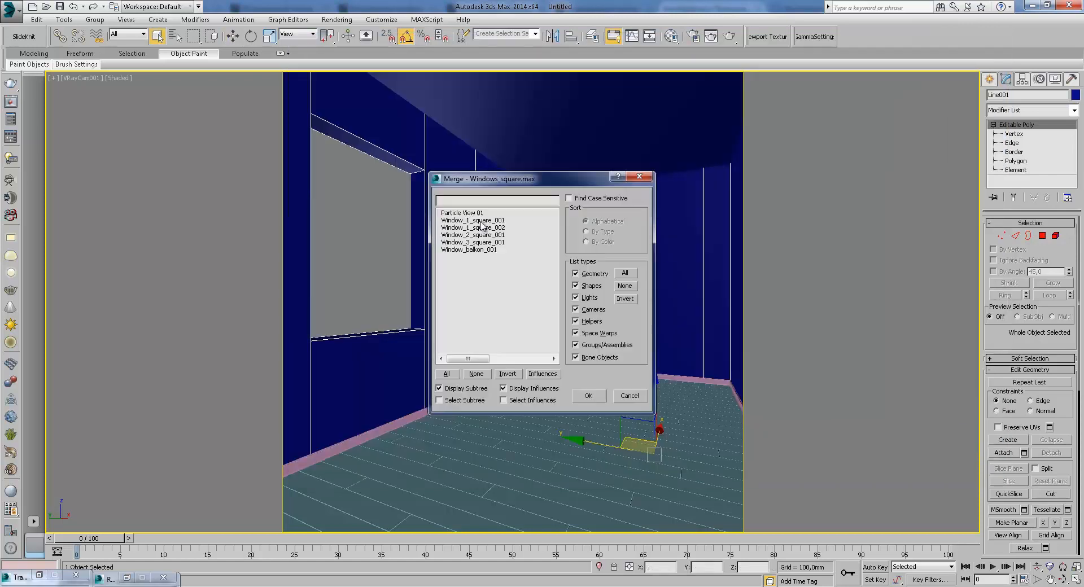
drag(495, 216, 525, 285)
click(588, 396)
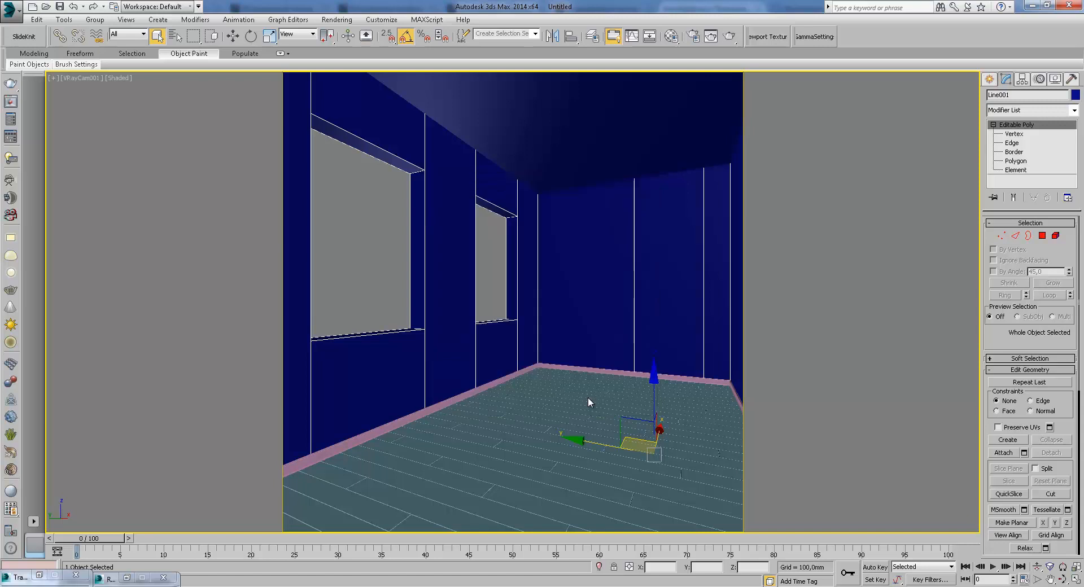
- Rotate the merged windows in top view and move them out of the room, beyond the window wall
key(t)
key(F3)
scroll(498, 259, down, 5)
key(e)
scroll(546, 337, up, 5)
drag(529, 372, 539, 303)
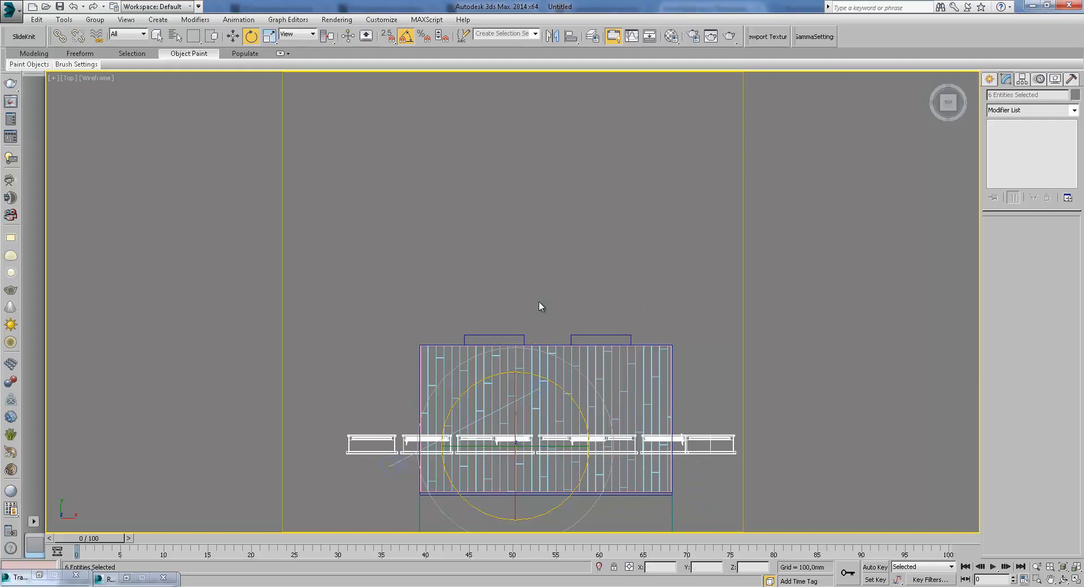
click(233, 36)
drag(533, 419, 531, 238)
- Delete the surplus merged windows, including the balcony one, keeping only the two-sash window
mouse_move(531, 237)
alt+middle_down()
mouse_move(392, 141)
mouse_move(466, 339)
alt+middle_up()
key(F3)
click(394, 201)
alt+middle_drag(394, 201, 404, 282)
key(Delete)
middle_drag(645, 235, 551, 270)
click(550, 270)
key(Delete)
click(654, 246)
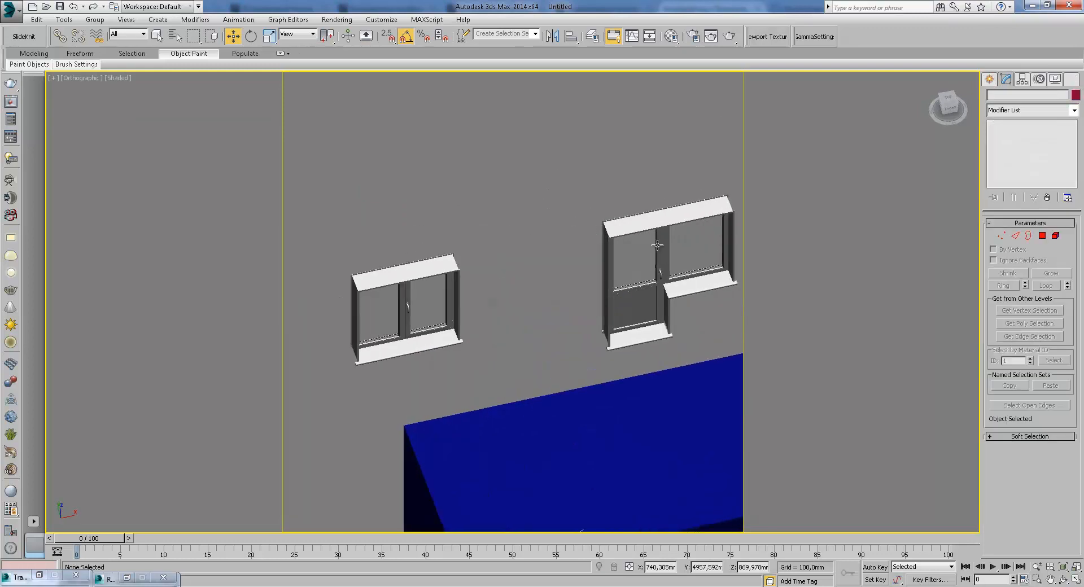
key(Delete)
- Move the two-sash window in top view to the first window opening
click(438, 313)
key(t)
key(F3)
drag(534, 341, 559, 412)
scroll(508, 398, up, 8)
- Position the window in top view so its side edge and inner sill line up with the first opening
click(483, 363)
right_click(484, 363)
click(557, 314)
click(511, 327)
scroll(496, 345, up, 6)
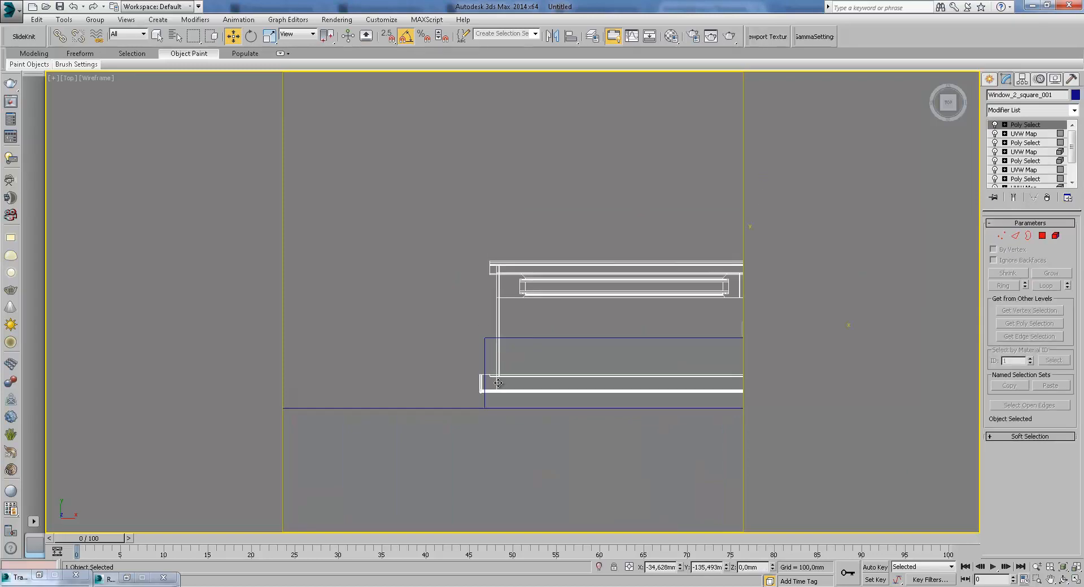
scroll(555, 422, up, 2)
middle_drag(533, 372, 527, 295)
scroll(525, 271, down, 2)
scroll(520, 299, down, 3)
middle_drag(765, 244, 614, 260)
- Convert the two-sash window to an Editable Poly and switch to vertex editing
right_click(613, 260)
mouse_move(705, 364)
click(751, 375)
click(994, 125)
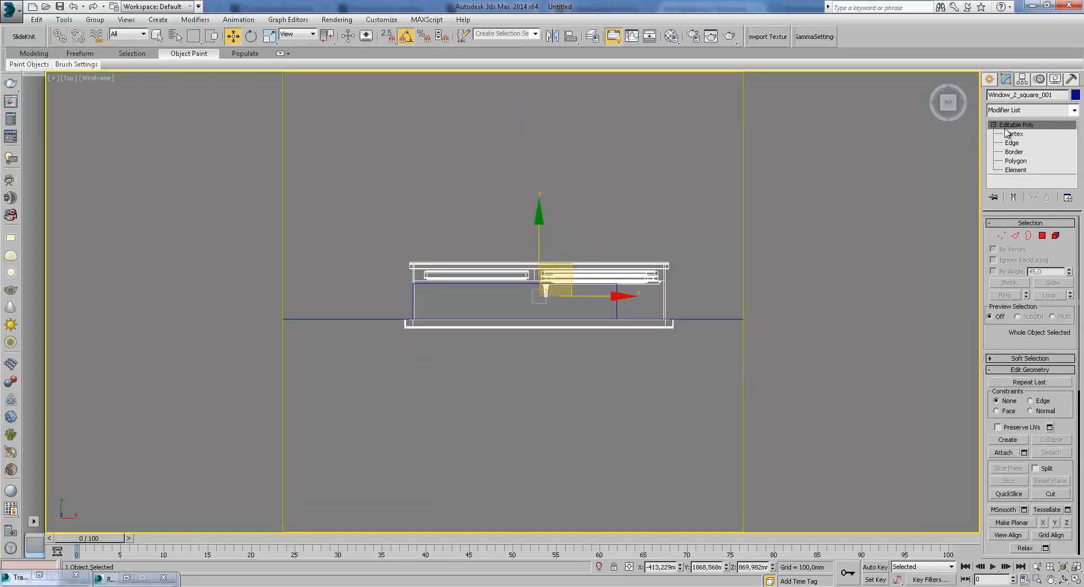
drag(303, 218, 744, 293)
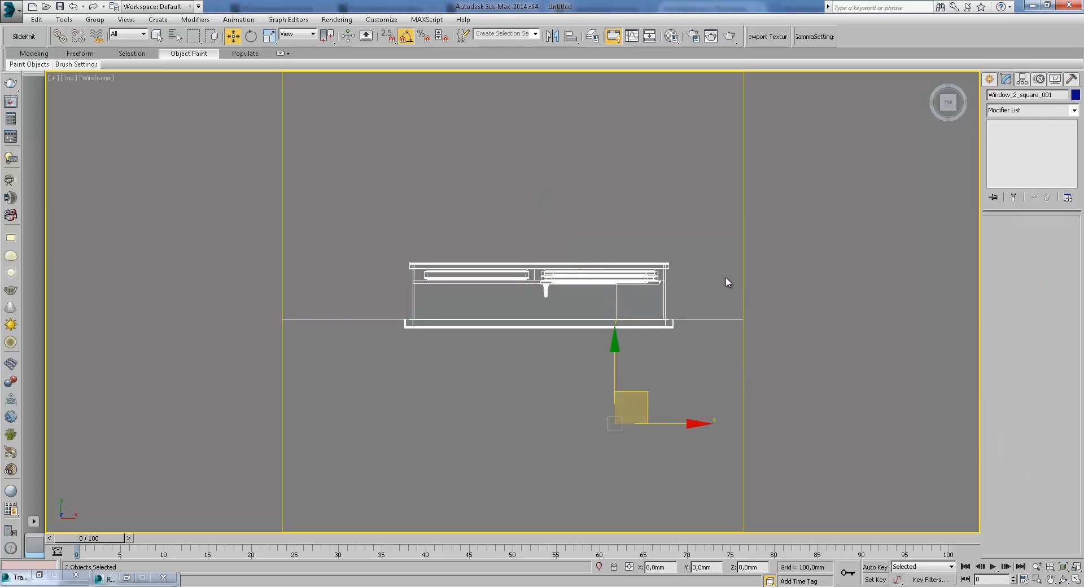
click(658, 285)
key(1)
- Select the window's outer frame vertices in top view and move them inward to match the opening's depth
drag(333, 198, 740, 313)
scroll(514, 285, up, 5)
middle_drag(513, 285, 390, 294)
scroll(549, 270, down, 2)
drag(547, 270, 536, 297)
- Select the vertices on the window's overhanging side and move them inward to match the opening's width
drag(737, 442, 596, 295)
drag(669, 345, 578, 365)
scroll(579, 364, up, 6)
drag(523, 274, 491, 284)
scroll(591, 371, down, 5)
- Select the window's lower vertices in front view and move them down to the opening's bottom edge
key(p)
scroll(595, 378, down, 5)
alt+middle_drag(594, 378, 592, 252)
key(f)
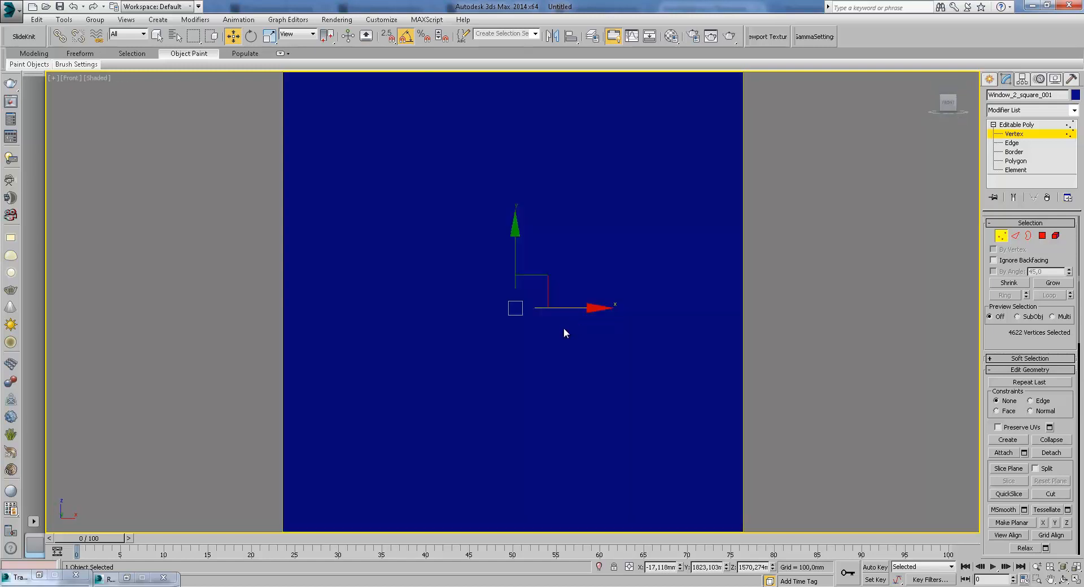
drag(303, 353, 536, 421)
scroll(511, 350, up, 8)
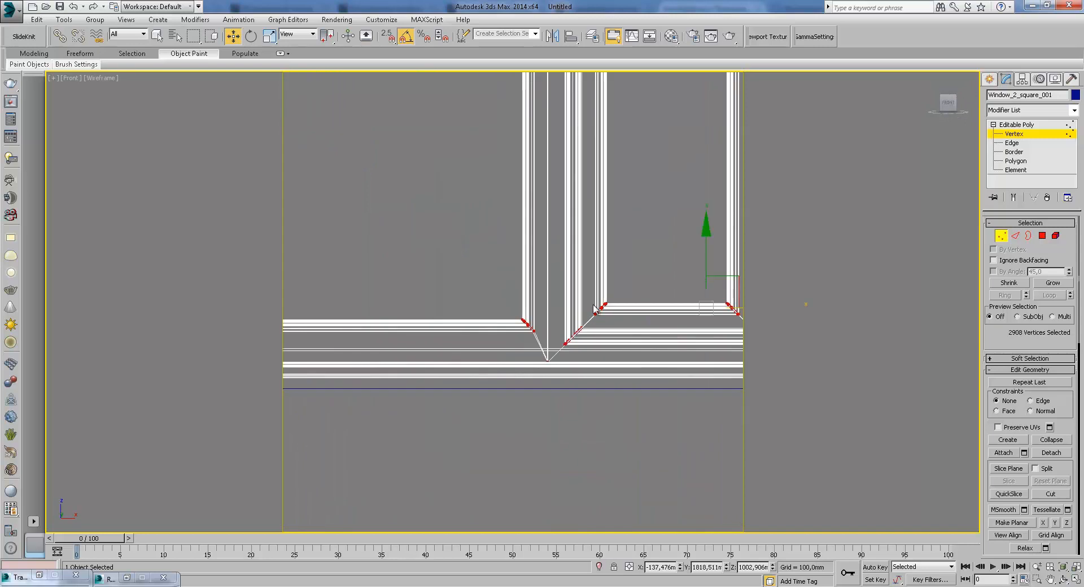
drag(562, 249, 557, 287)
scroll(557, 286, down, 2)
- Select the window's upper vertices in front view and move them up to the opening's top edge
scroll(557, 287, down, 5)
drag(494, 184, 563, 403)
drag(433, 174, 581, 243)
scroll(517, 209, up, 7)
drag(651, 237, 651, 193)
scroll(642, 299, down, 8)
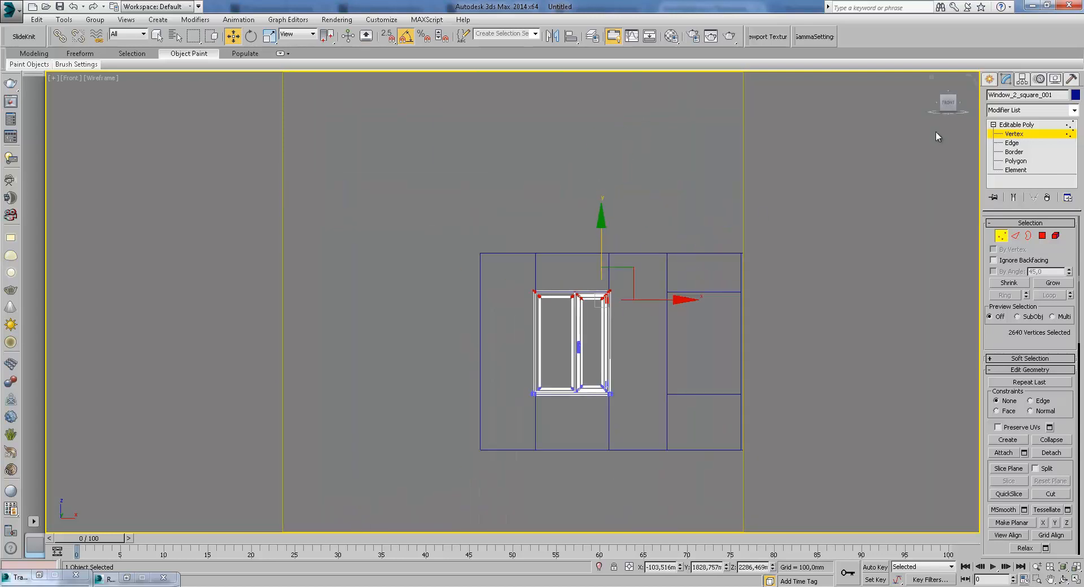
- Clone the fitted window as one instance into the second window opening
click(989, 80)
middle_drag(646, 337, 518, 306)
shift+drag(512, 375, 646, 374)
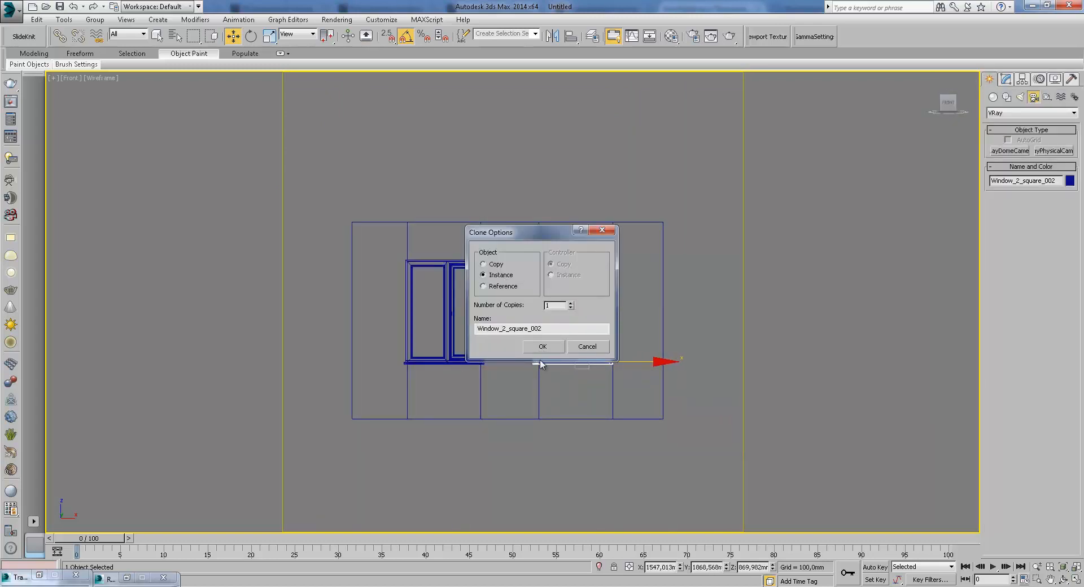
click(542, 347)
- Shift the cloned window along X in top view to about 1593 mm so it lines up with the second opening
key(t)
scroll(740, 321, down, 6)
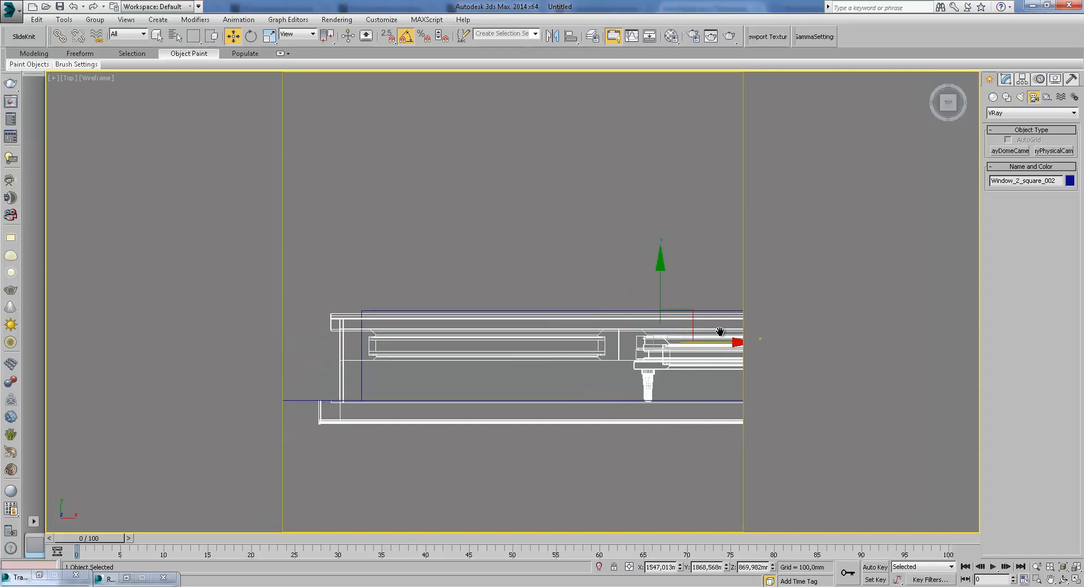
drag(737, 337, 749, 338)
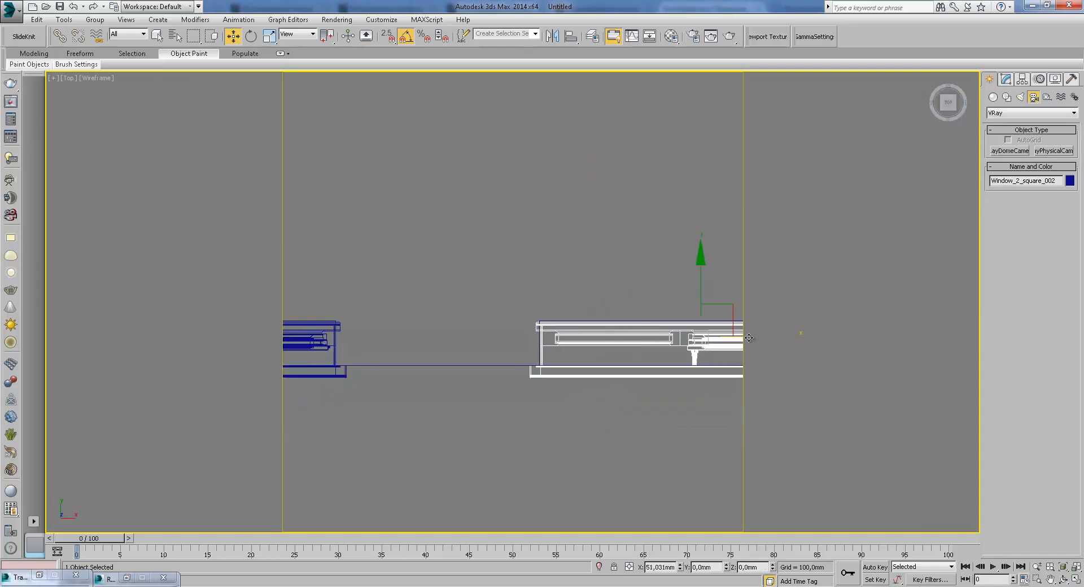
click(1005, 79)
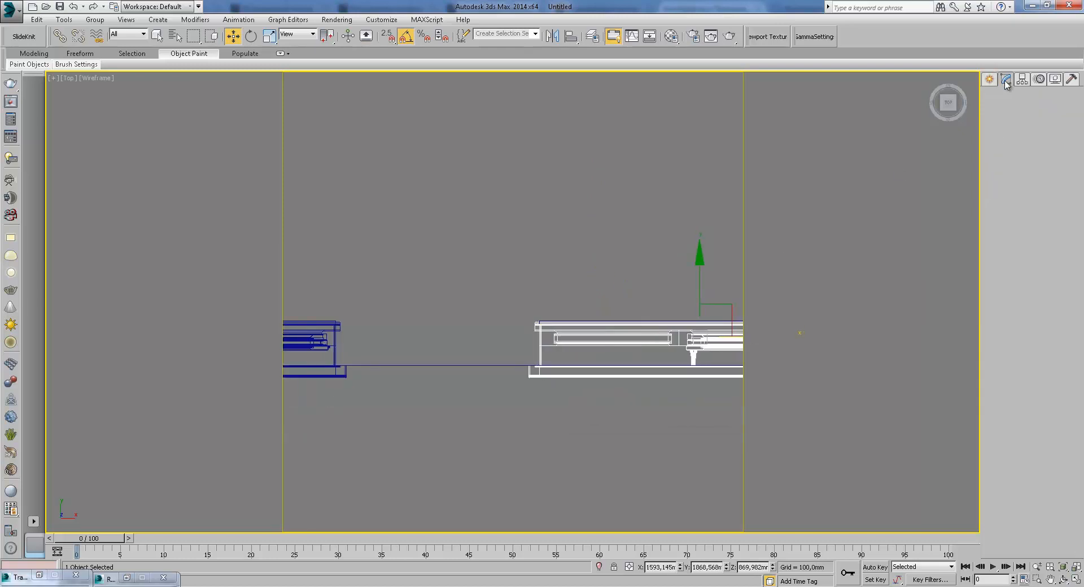
- Examine the second window's frame and pane elements in a shaded orbited view, checking how both windows sit in their openings
click(1016, 170)
click(538, 328)
mouse_move(538, 328)
alt+middle_down()
mouse_move(689, 353)
mouse_move(680, 316)
alt+middle_up()
key(F3)
scroll(638, 351, up, 3)
click(649, 390)
click(661, 361)
scroll(660, 361, down, 3)
scroll(650, 341, up, 3)
scroll(664, 357, down, 3)
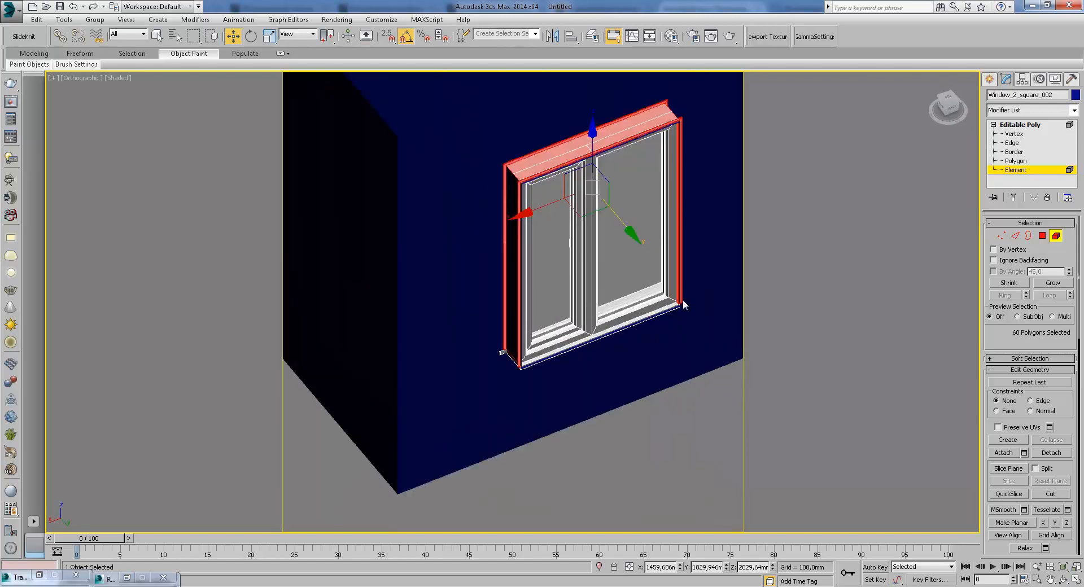
scroll(661, 350, up, 5)
scroll(675, 326, down, 4)
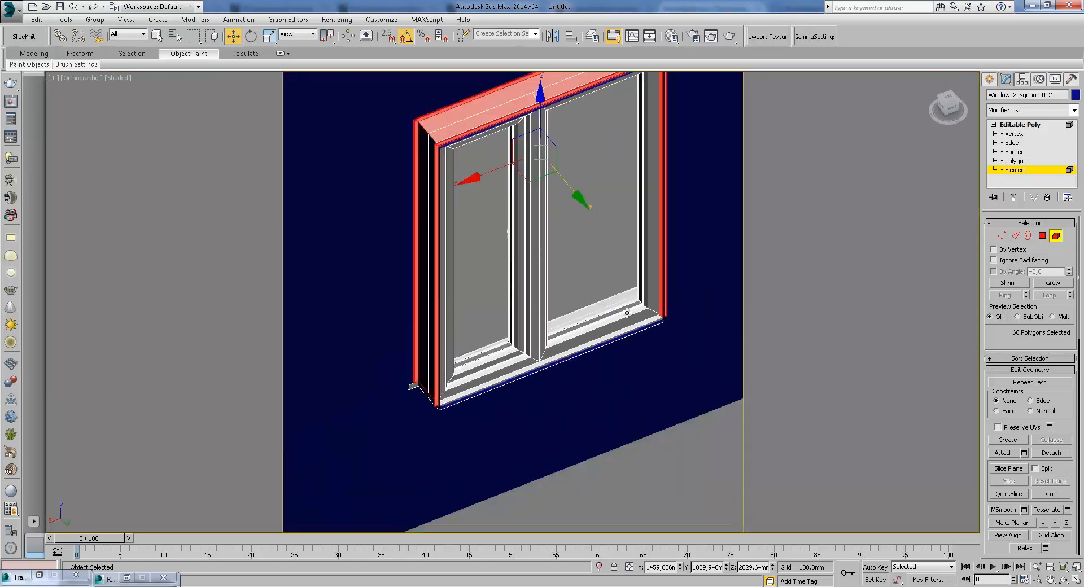
click(634, 294)
middle_drag(649, 249, 614, 252)
scroll(587, 358, down, 2)
scroll(642, 197, up, 3)
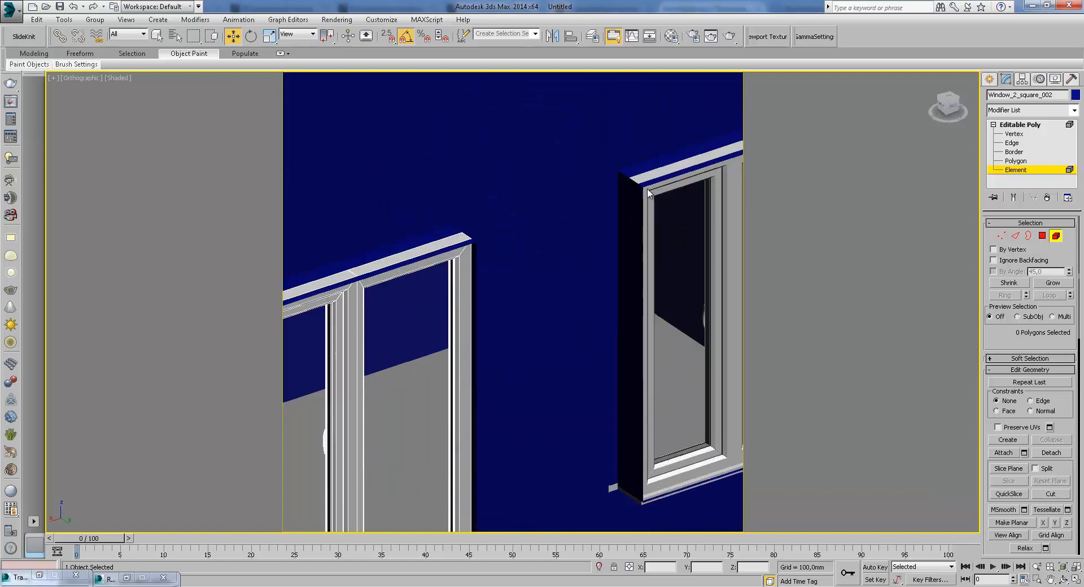
middle_drag(651, 203, 599, 357)
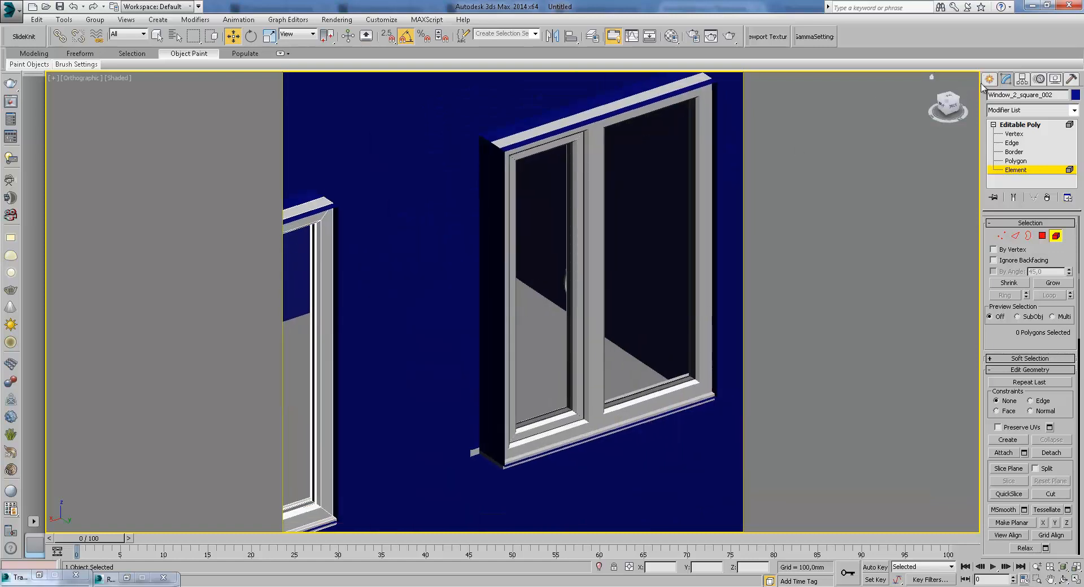
- Leave element editing and return to the V-Ray camera view, shaded with edged faces
click(989, 79)
key(c)
key(F3)
key(F3)
key(F4)
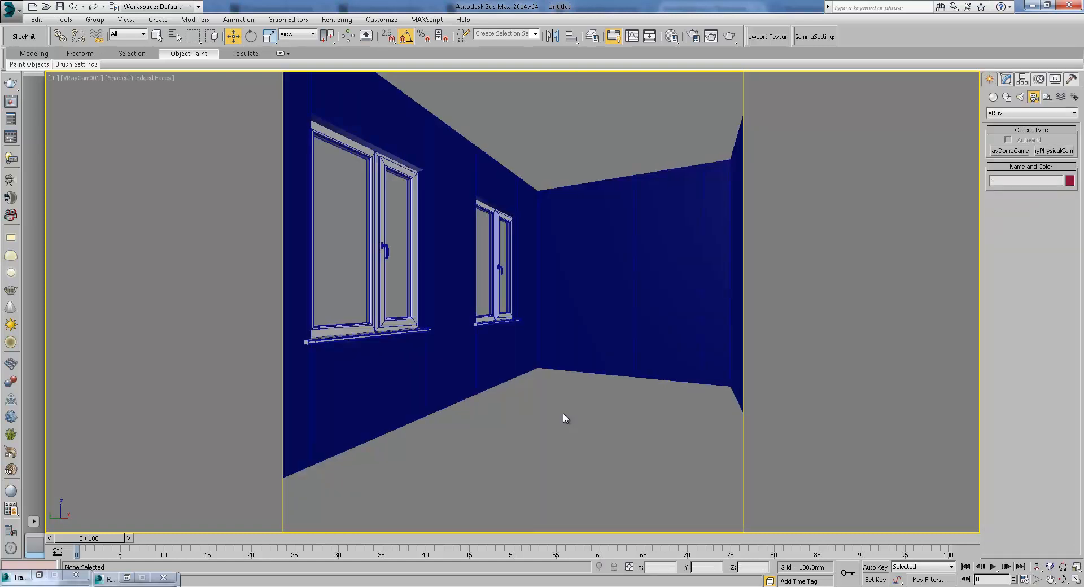
- Select both glass panes of the nearer window as elements and detach them as the separate object Object002
click(380, 274)
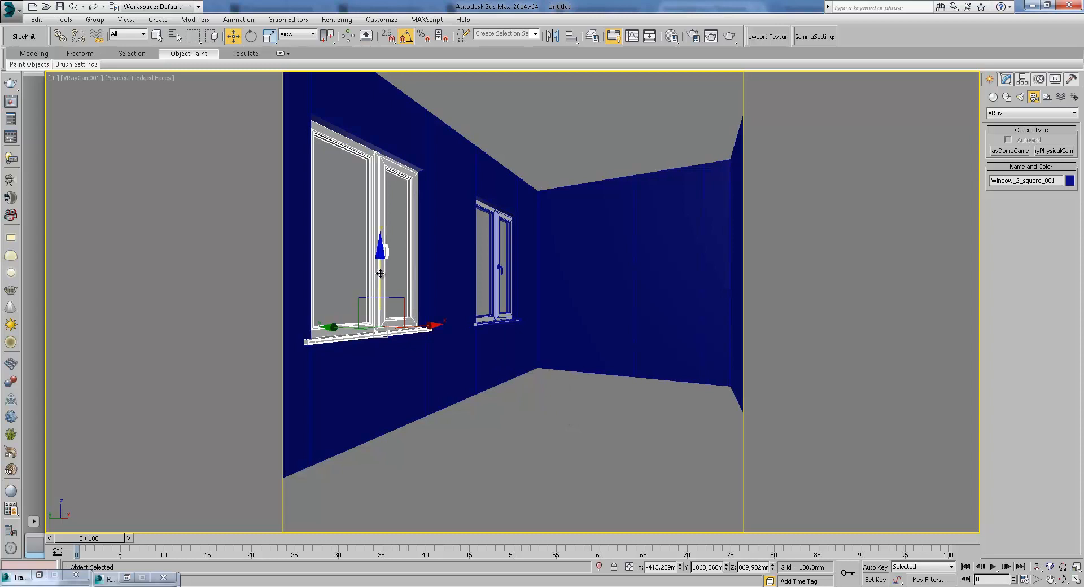
click(1006, 80)
click(1014, 170)
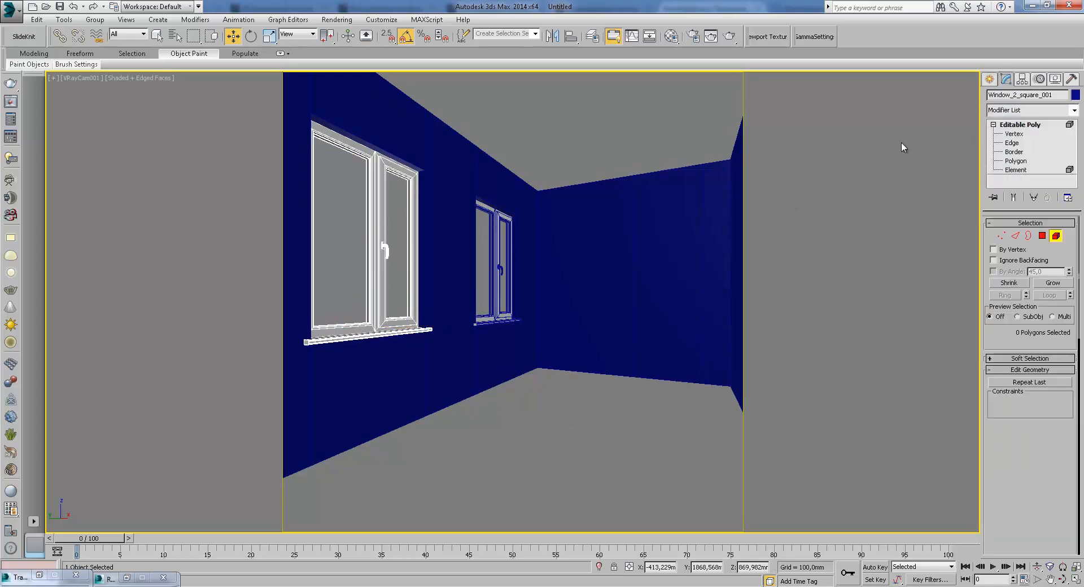
click(377, 199)
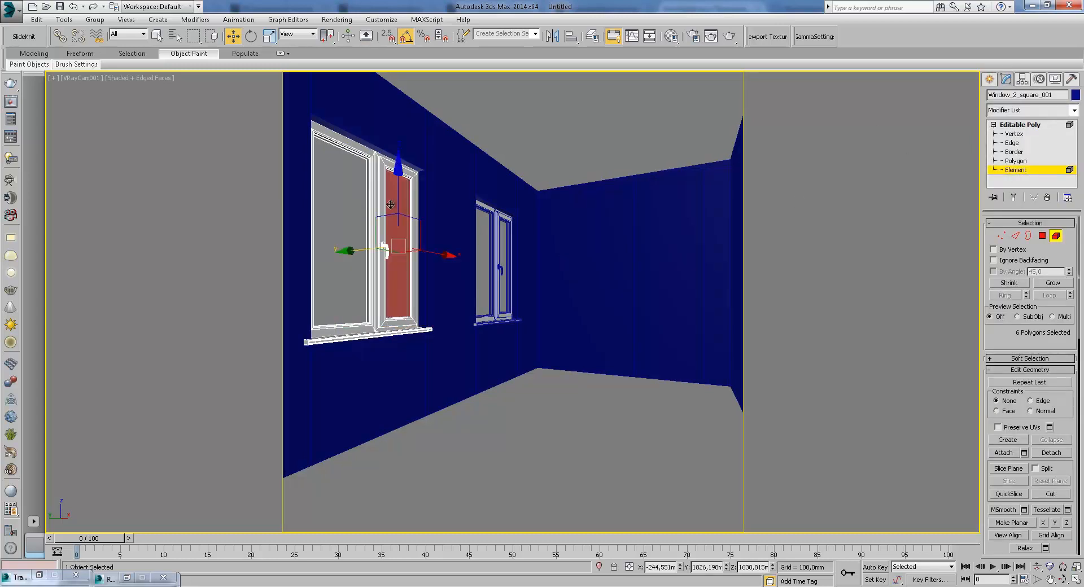
click(356, 234)
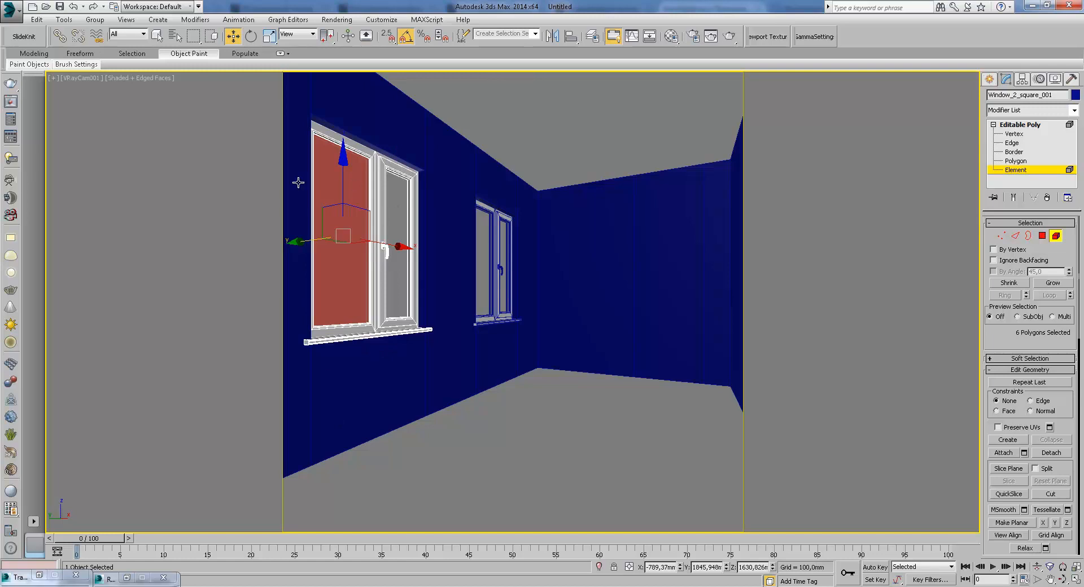
click(402, 215)
ctrl+click(341, 221)
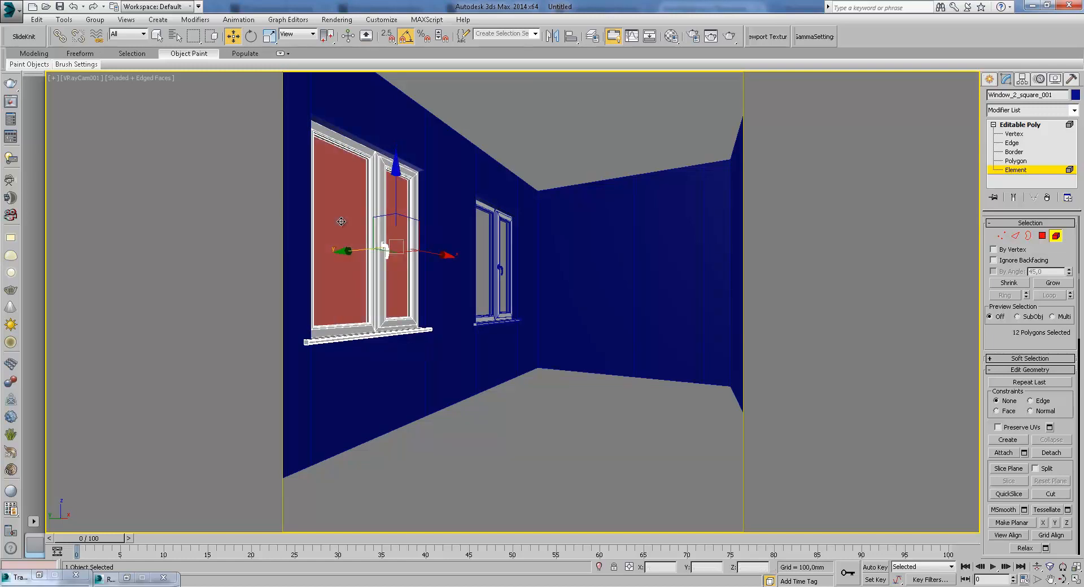
click(1052, 452)
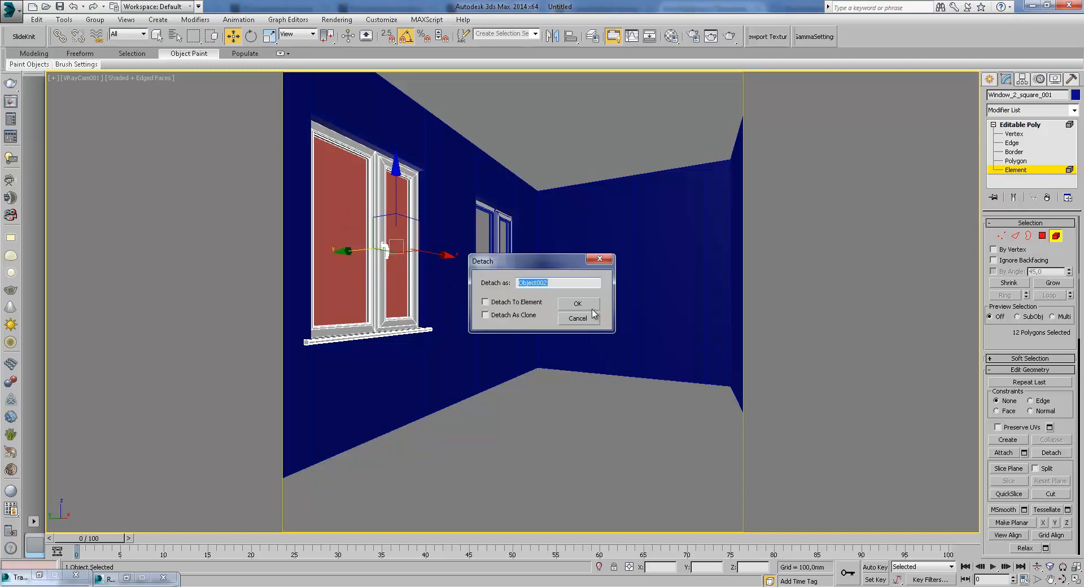
click(573, 307)
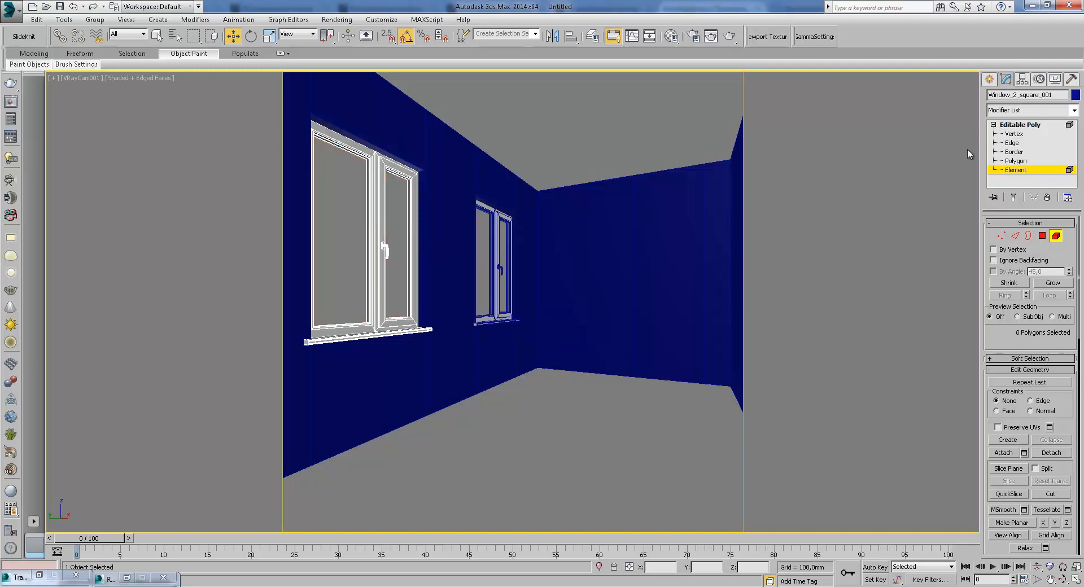
- Leave element editing, select the detached glass panes, and open the Material Editor
click(987, 81)
key(F3)
click(347, 195)
key(F3)
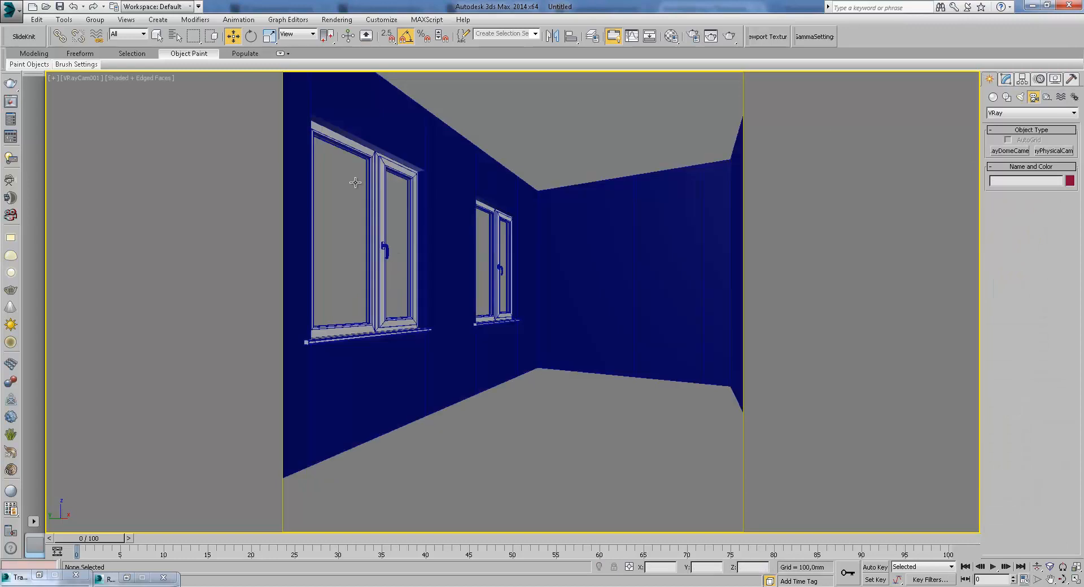
key(m)
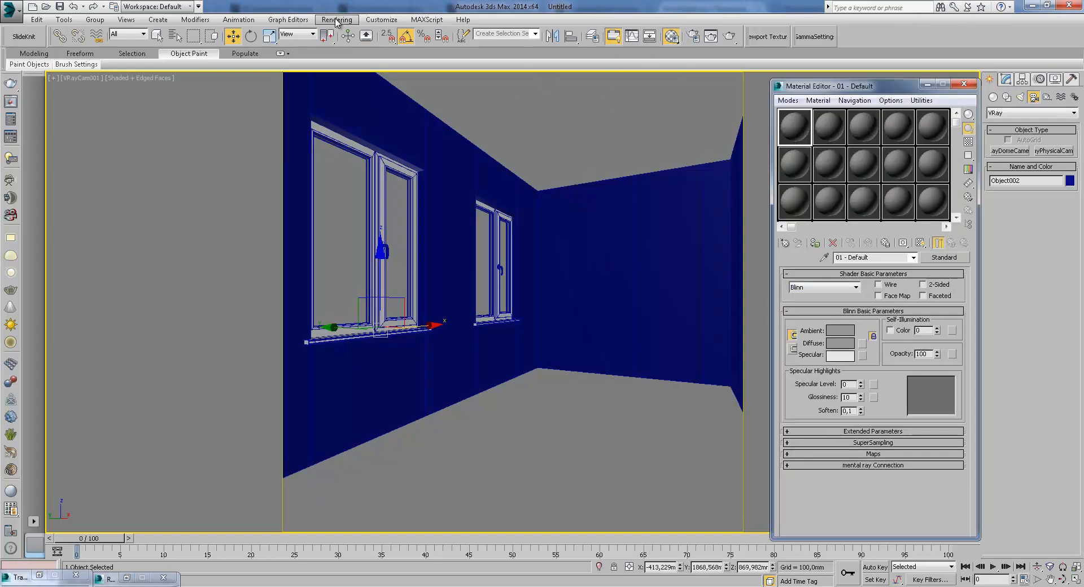
- Turn on Gamma/LUT correction in the gamma setup and accept the preferences
click(382, 19)
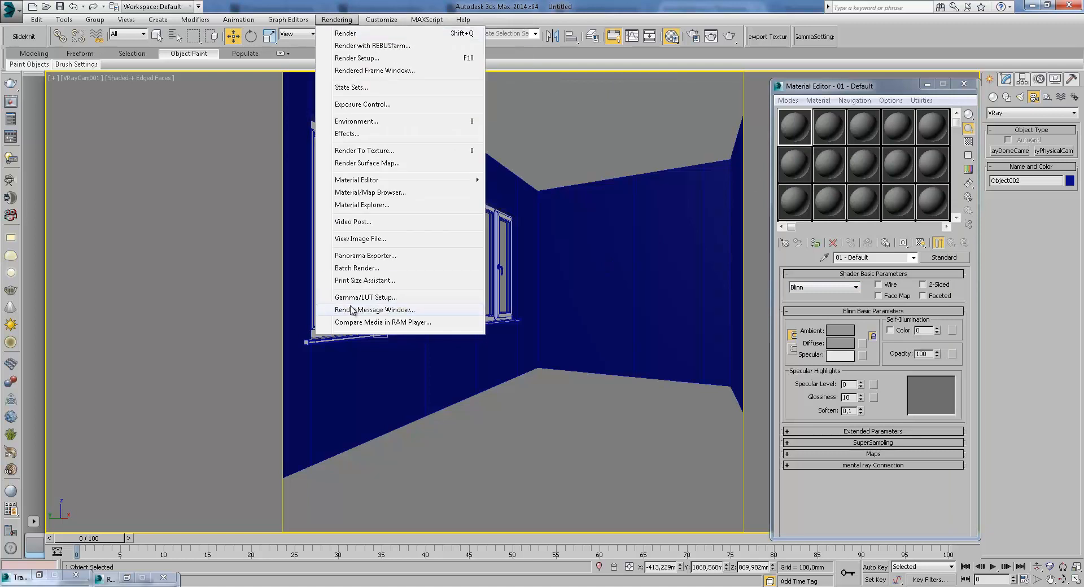
click(359, 309)
click(425, 178)
click(621, 464)
- Sample the detached glass's multi-material into the first material slot, check its chrome sub-material, and open the Glass sub-material
click(824, 258)
click(340, 227)
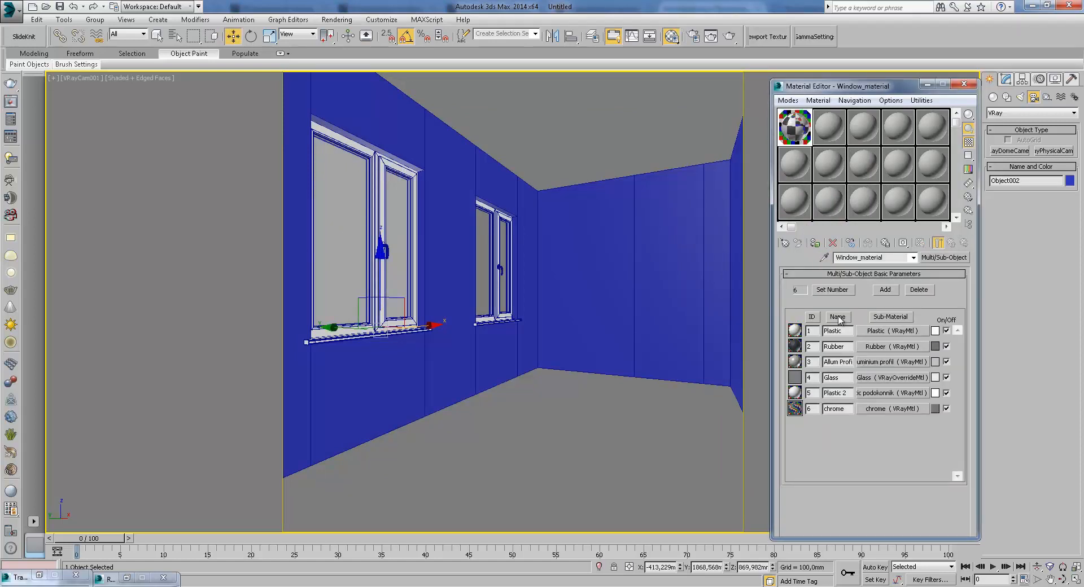
click(890, 408)
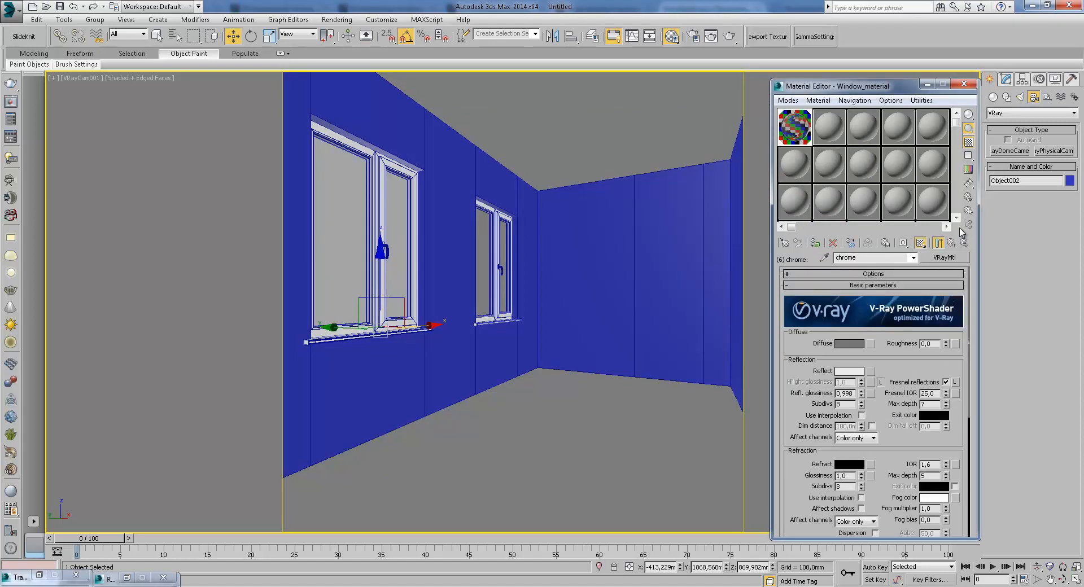
click(951, 243)
click(891, 378)
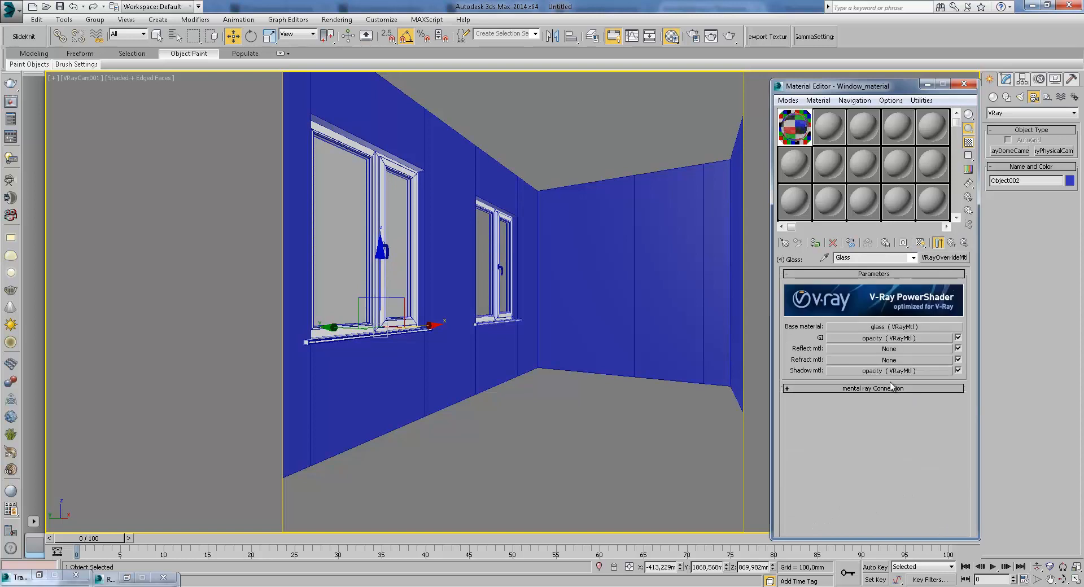
- Turn off Fresnel reflections in the glass base material and set its reflection colour to a grey with value 35
click(877, 327)
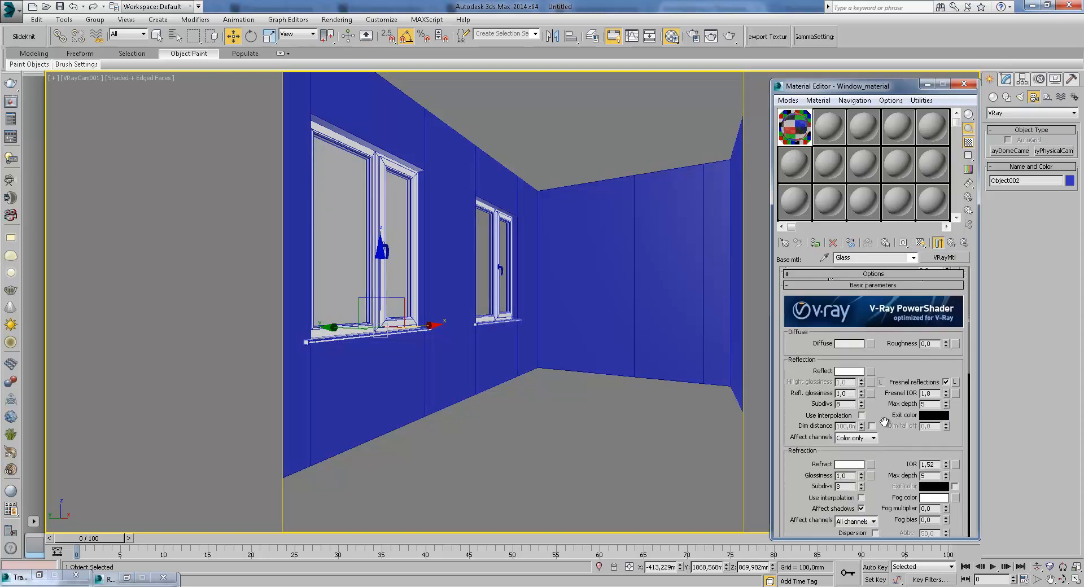
click(946, 382)
click(946, 382)
click(946, 382)
click(857, 375)
drag(435, 127, 381, 132)
drag(332, 79, 332, 83)
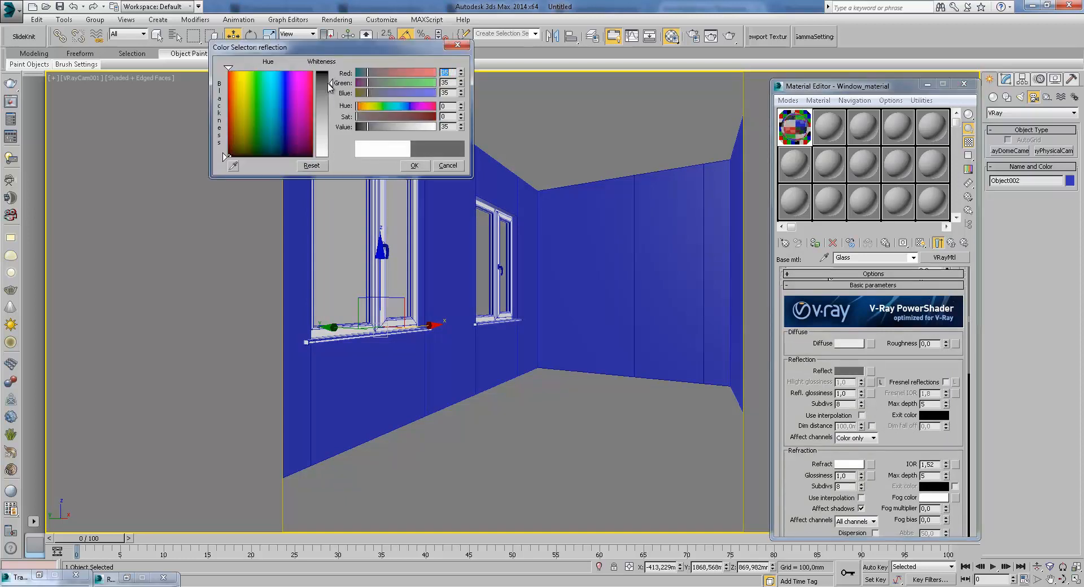
click(415, 166)
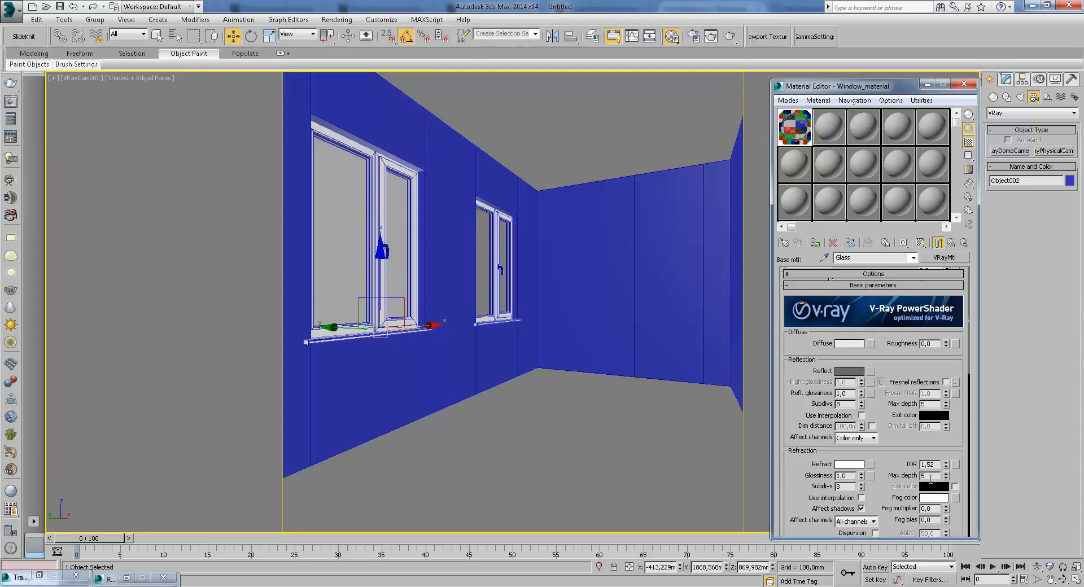
- Set the glass refraction IOR to 1,001 and darken its reflection colour to value 25
click(945, 462)
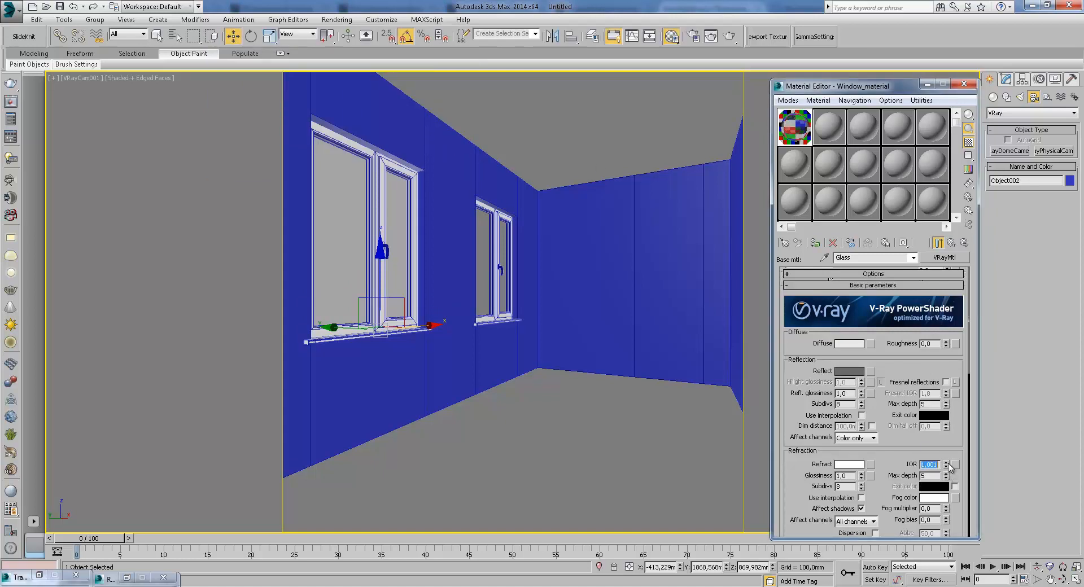
click(849, 371)
drag(346, 84, 327, 82)
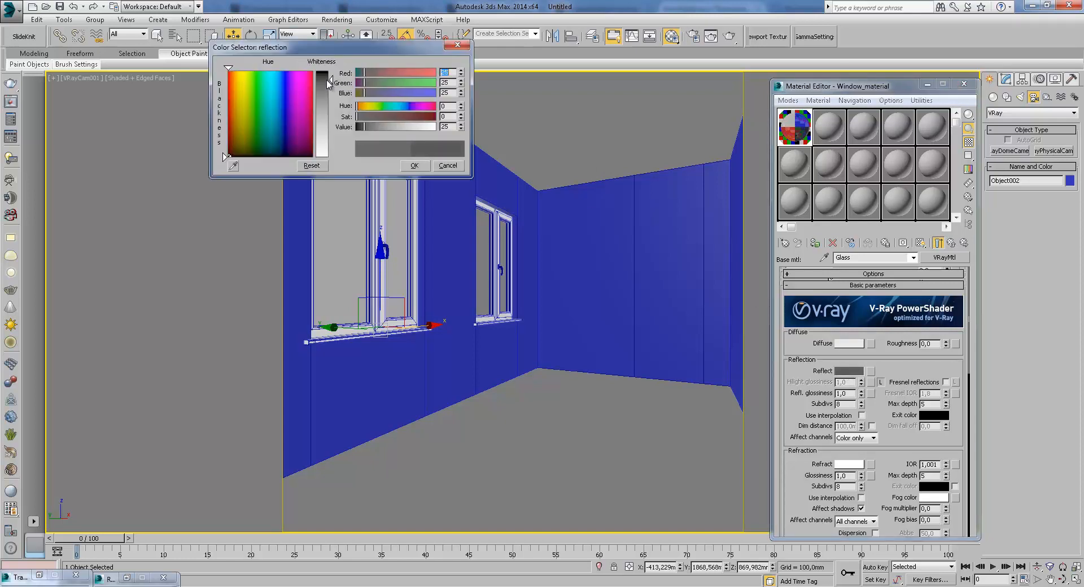
click(414, 165)
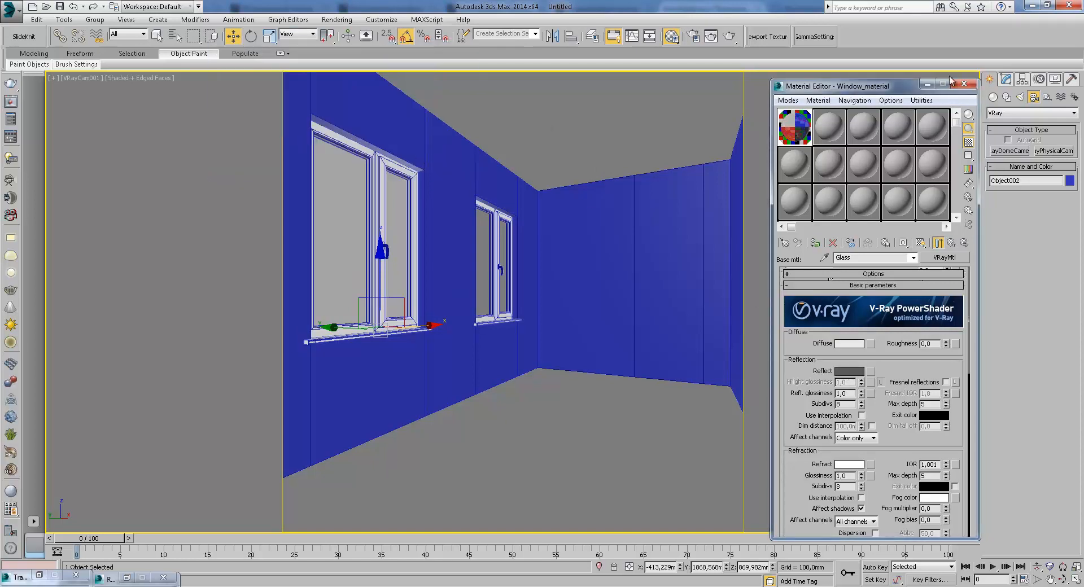
- Unhide all the scene objects with the Material Editor minimized, and pan the camera slightly to reframe the room
click(927, 83)
click(537, 131)
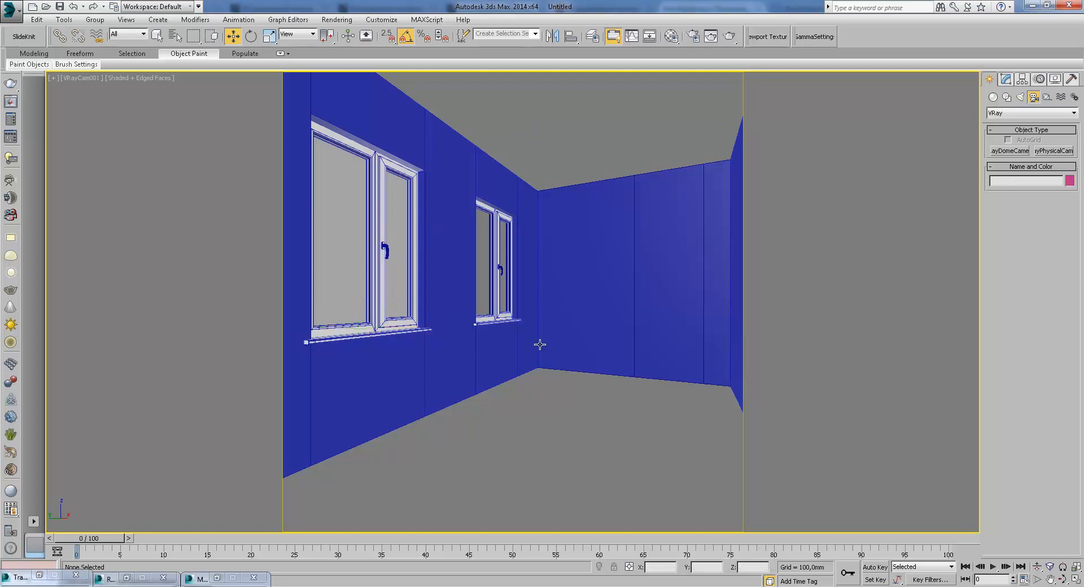
right_click(622, 384)
click(649, 320)
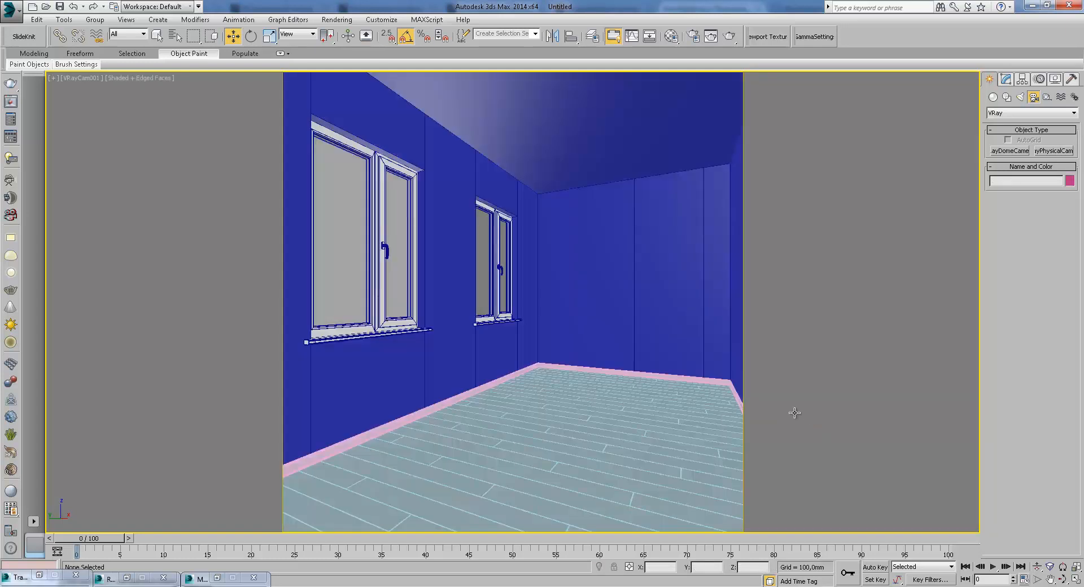
click(1051, 581)
drag(750, 479, 755, 496)
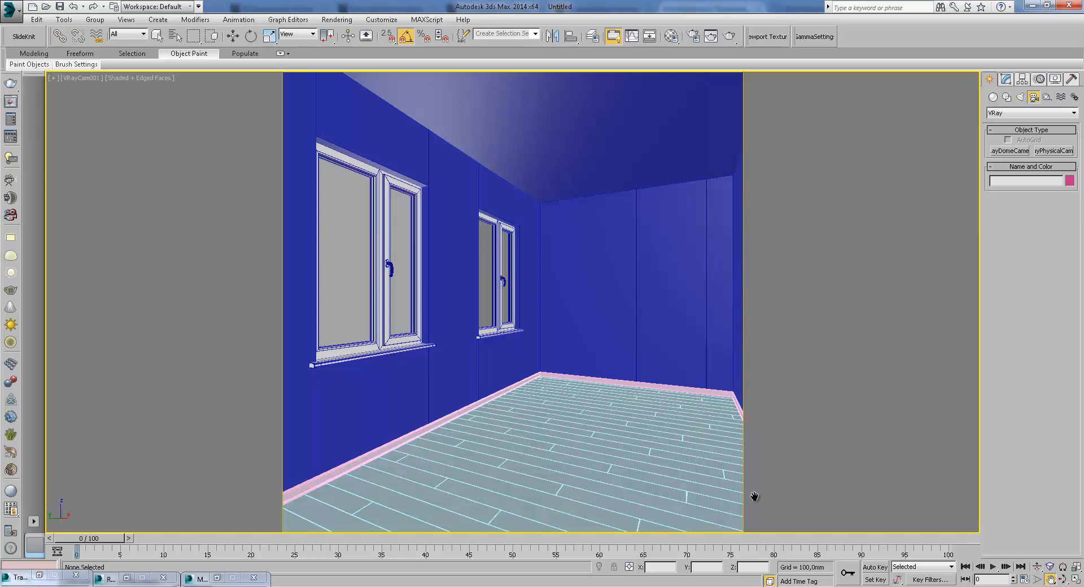
- Reopen the Material Editor and change the material in the second sample slot to a VRayMtl
click(233, 36)
click(508, 350)
click(671, 35)
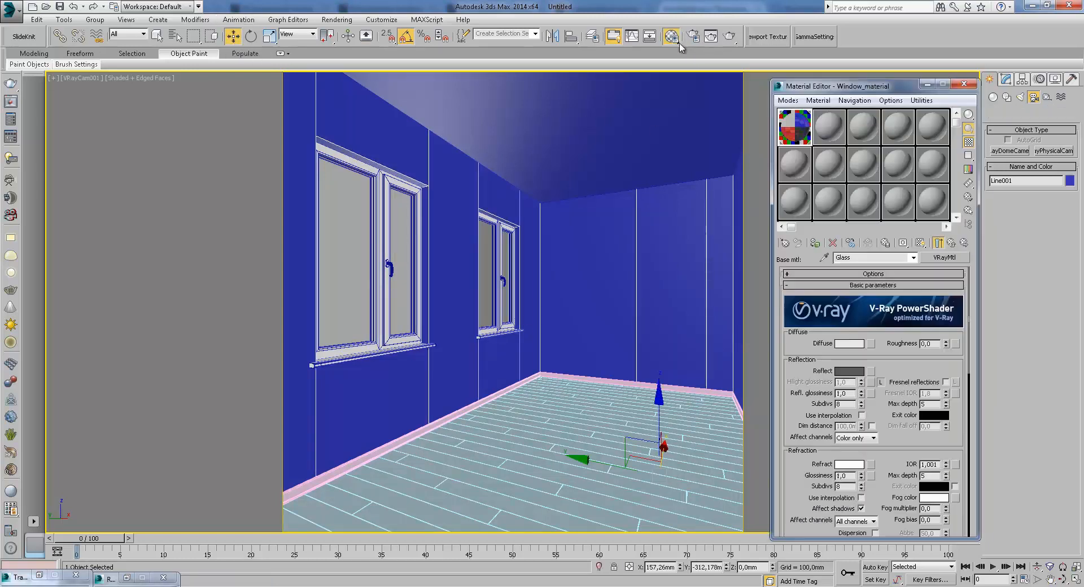
click(944, 257)
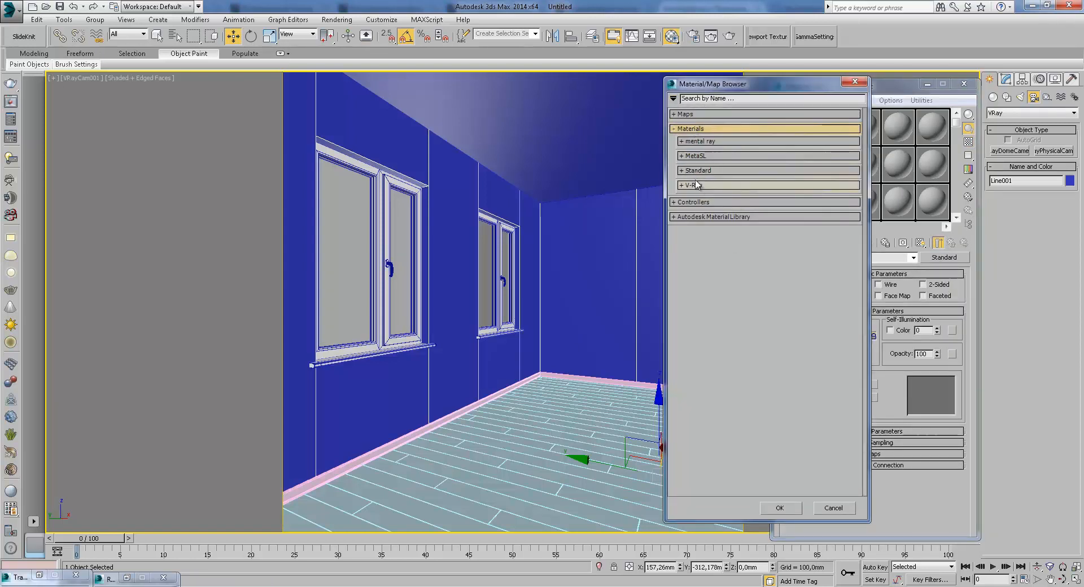
click(729, 185)
double_click(709, 298)
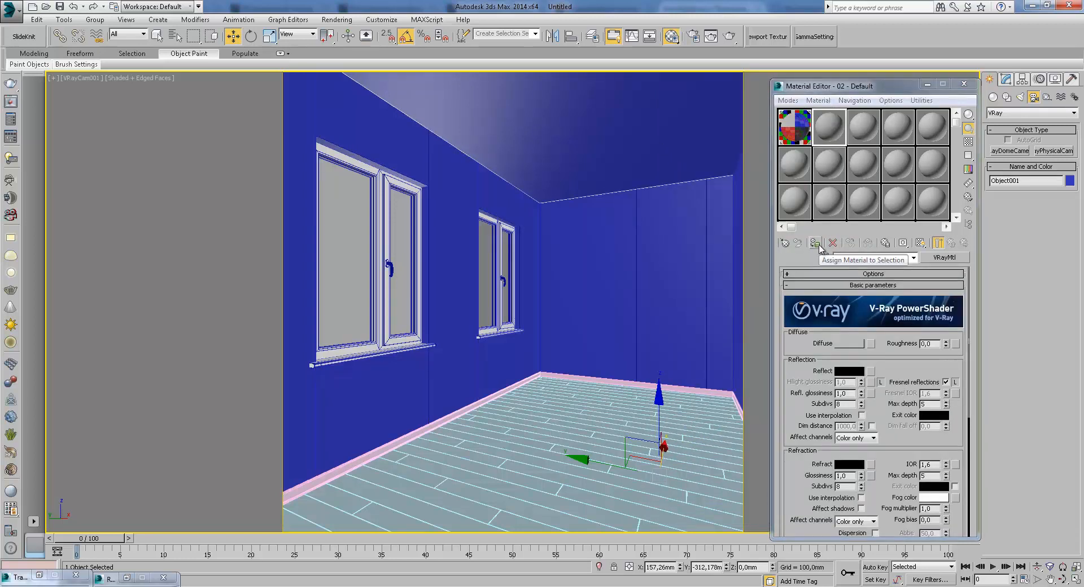
- Set the second material's diffuse colour to near white with value 245 and assign it to the ceiling
click(849, 343)
click(332, 155)
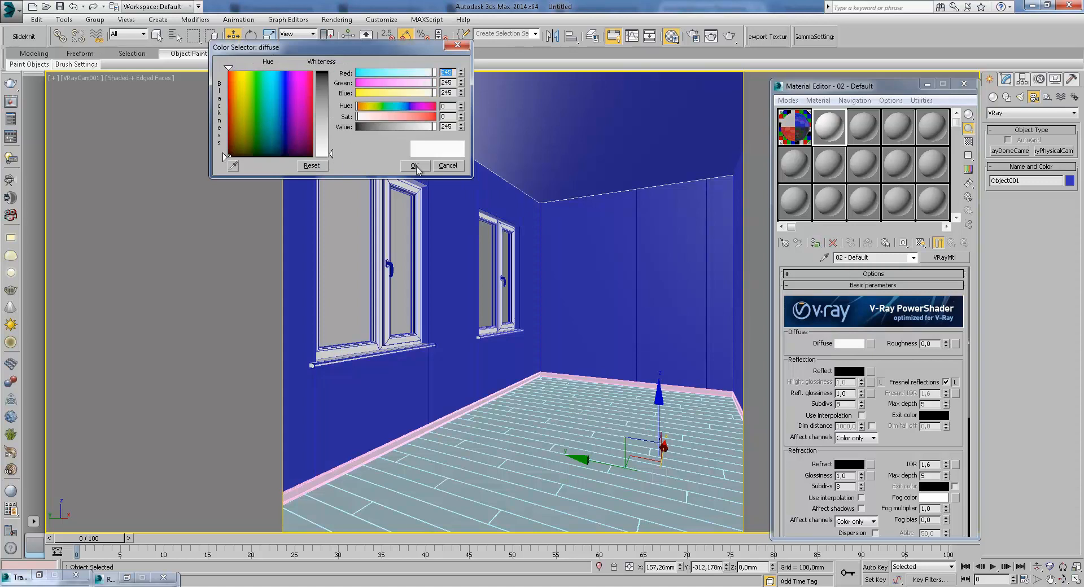
click(415, 168)
click(815, 243)
- Copy the white material to the third sample slot for the walls and change its diffuse colour to a light warm beige, value 193
click(732, 237)
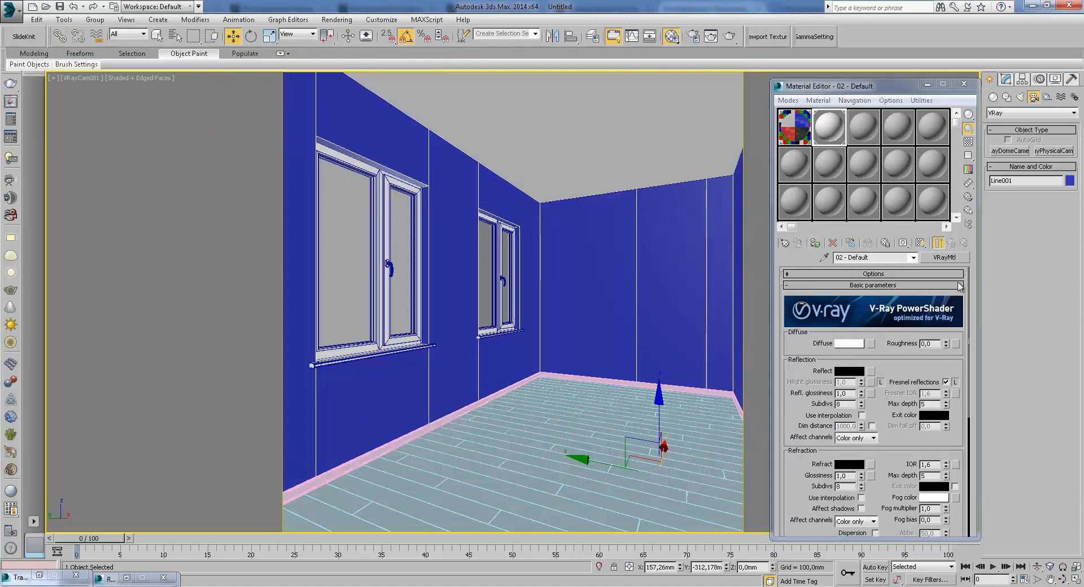
click(863, 115)
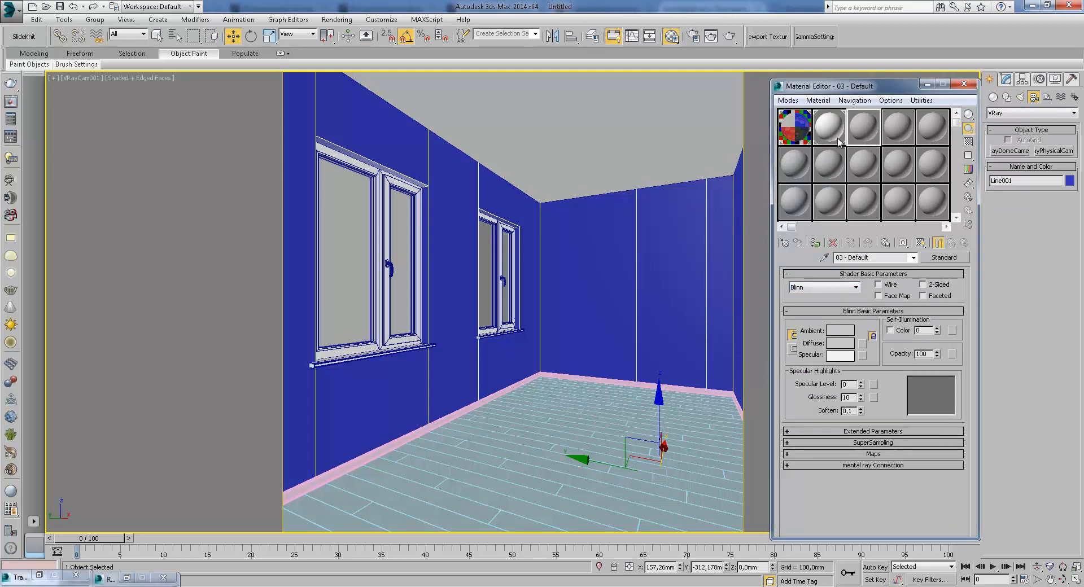
click(861, 139)
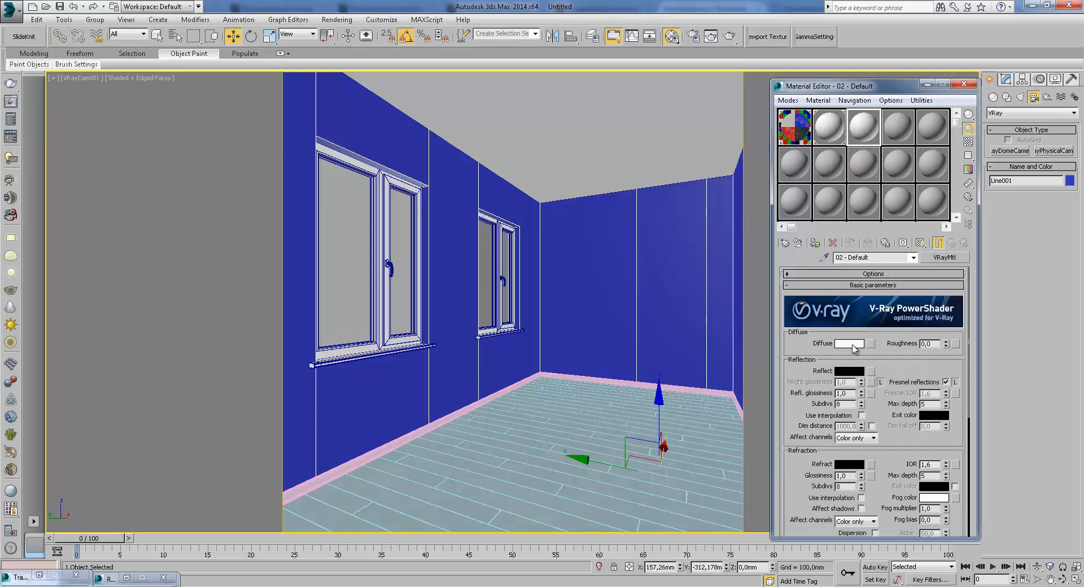
click(853, 343)
drag(335, 154, 333, 128)
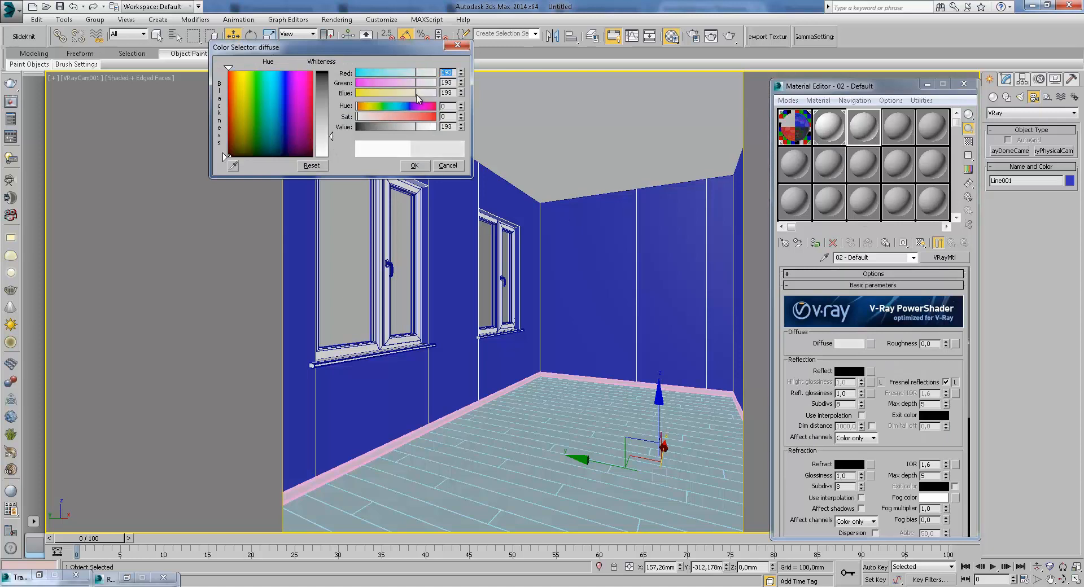
drag(416, 93, 410, 99)
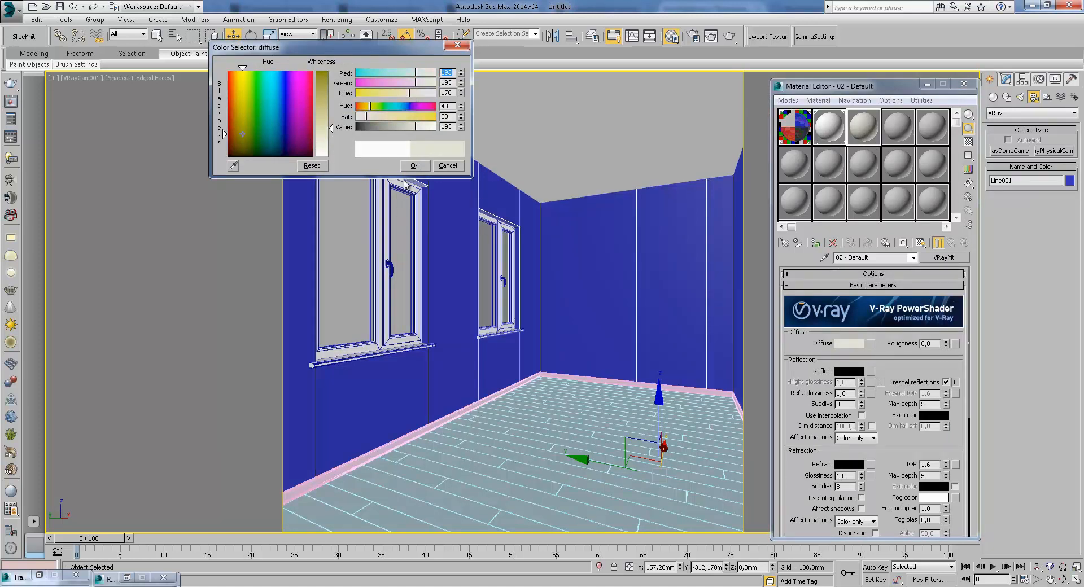
drag(244, 74, 236, 72)
click(414, 165)
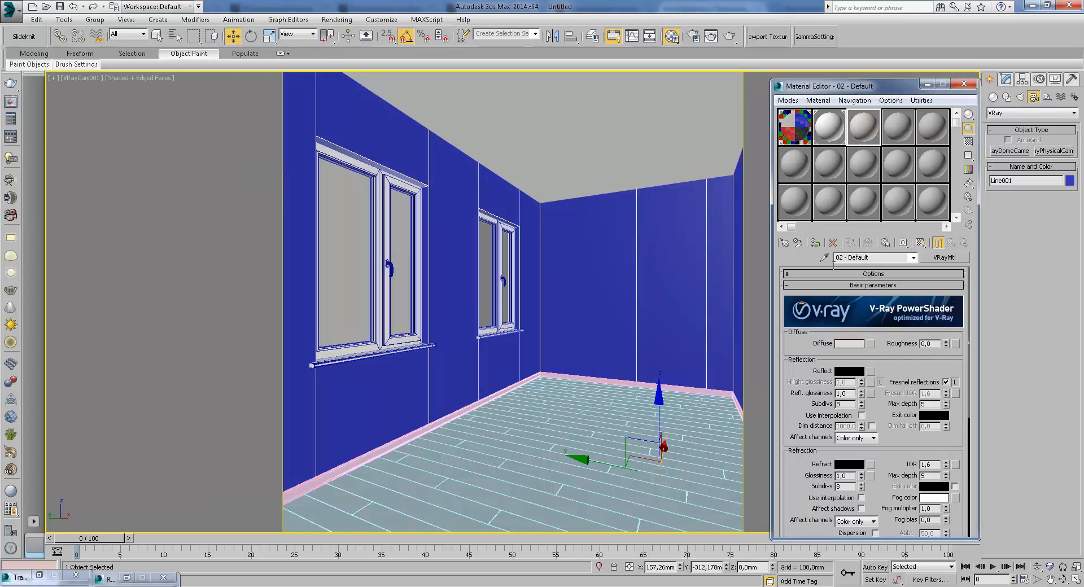
- Assign the beige material to the walls, renaming it wall instead of replacing the existing material
key(F3)
key(F3)
click(813, 244)
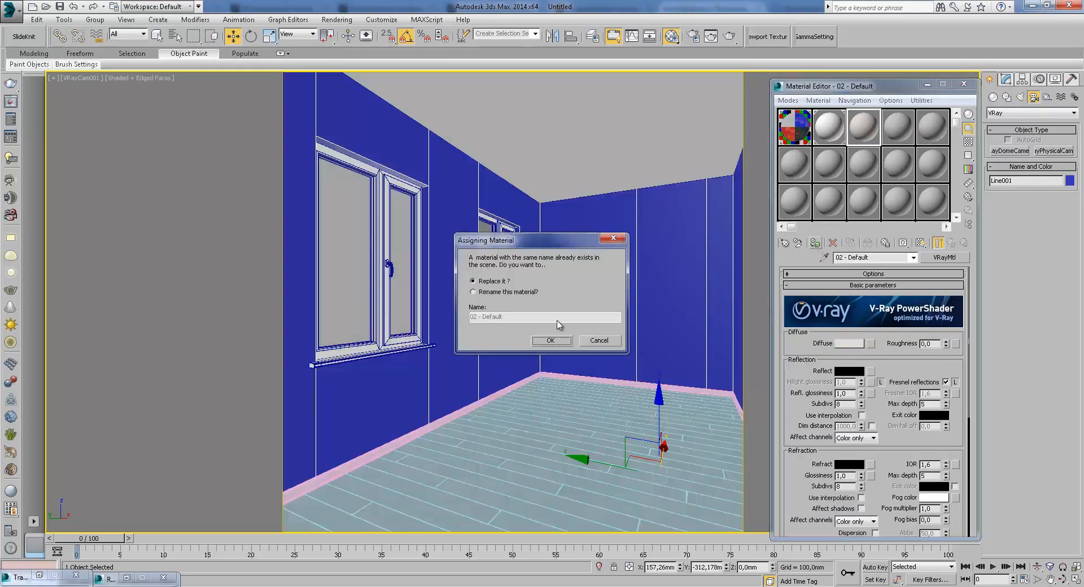
click(494, 294)
text(цфа)
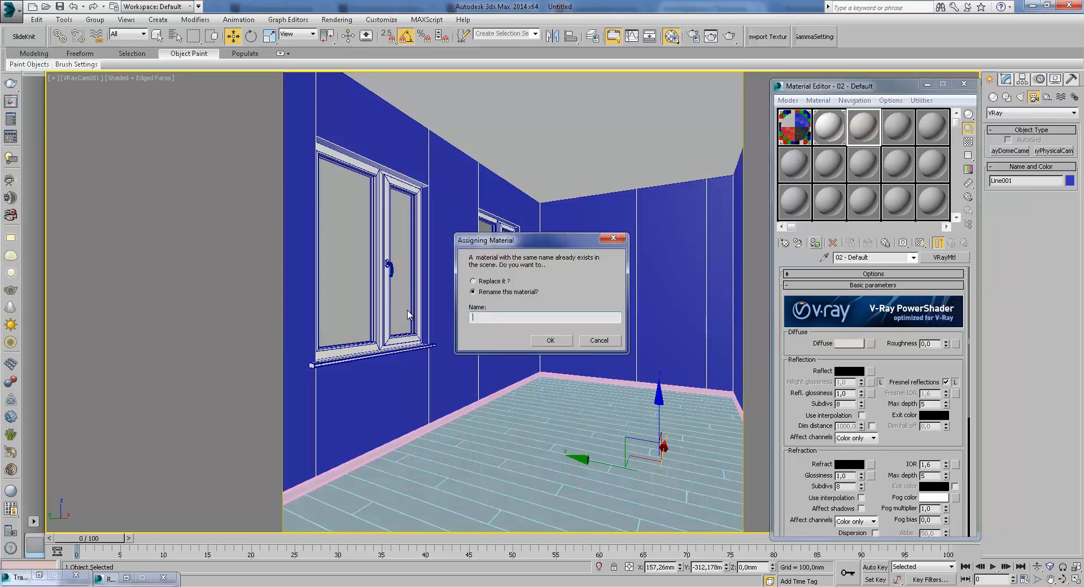
key(Return)
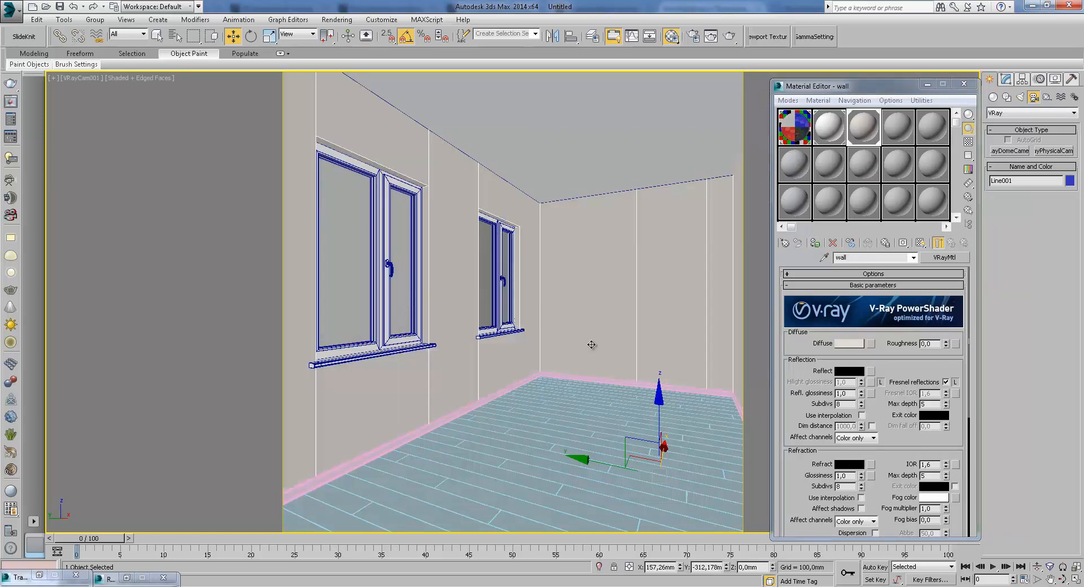
- Select the skirting board and change the material in the fourth sample slot to a VRayMtl
click(596, 379)
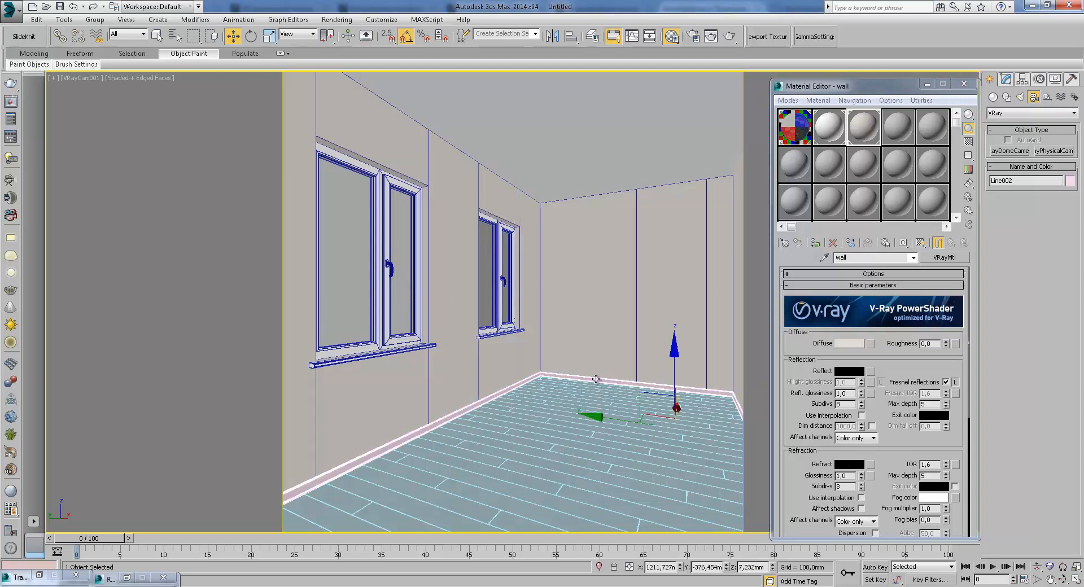
click(898, 127)
click(953, 259)
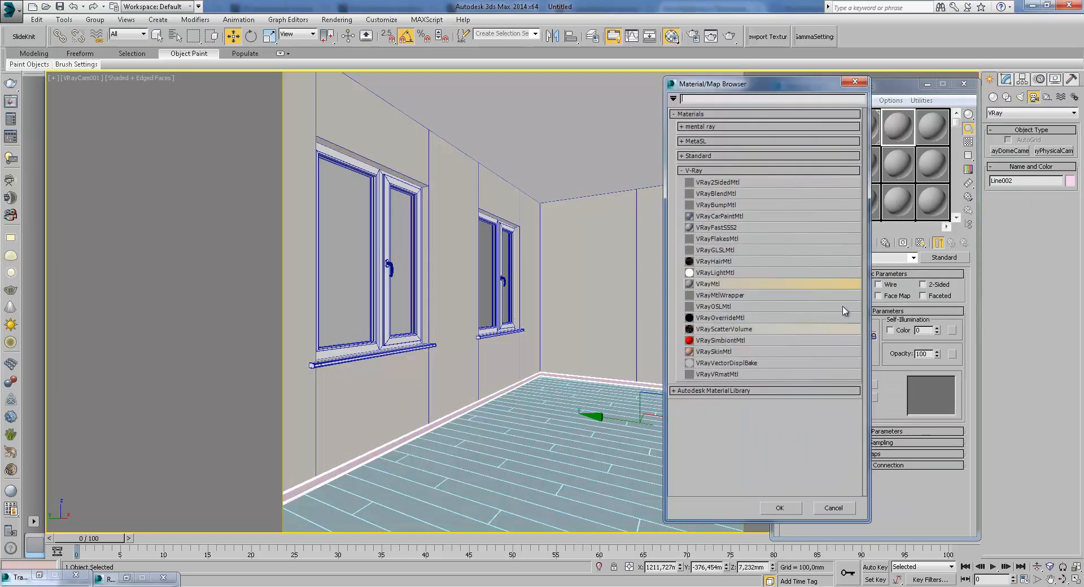
double_click(703, 293)
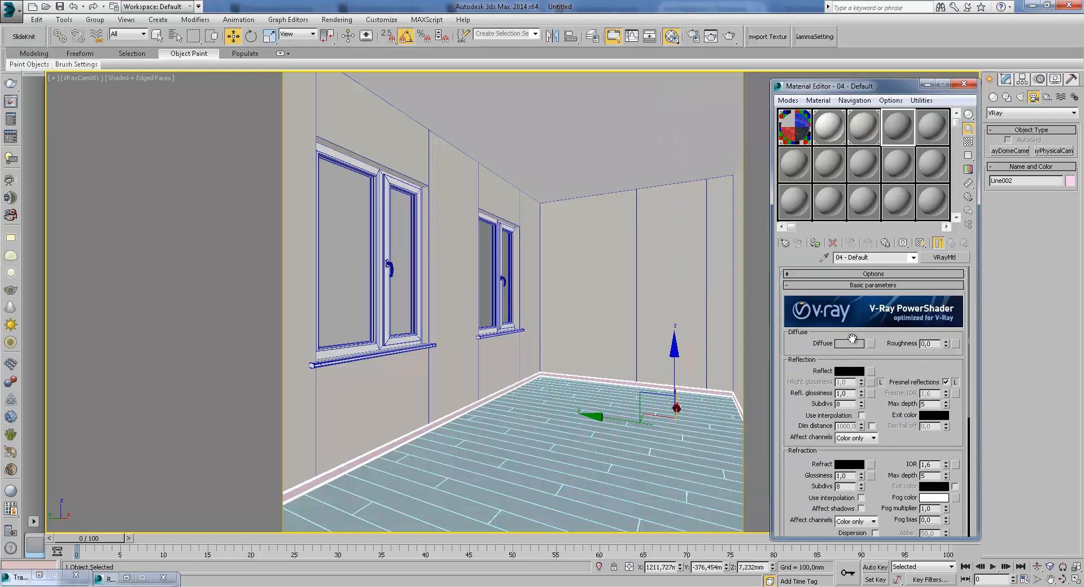
- Give the fourth material a diffuse value of 110, a grey reflection colour and a reflection glossiness of 0,75
click(853, 344)
click(394, 126)
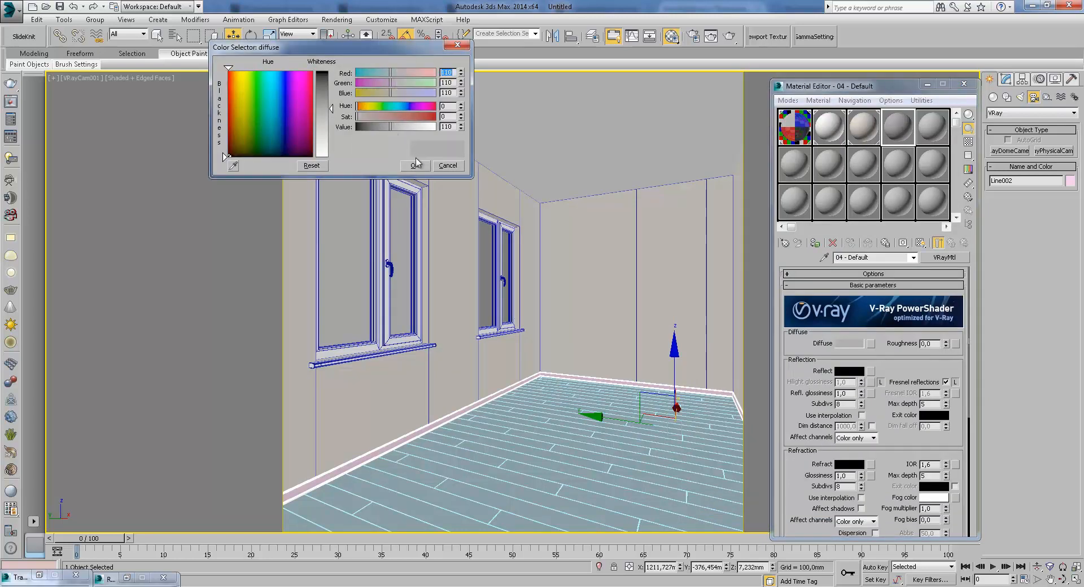
click(413, 166)
click(850, 372)
click(322, 90)
click(414, 166)
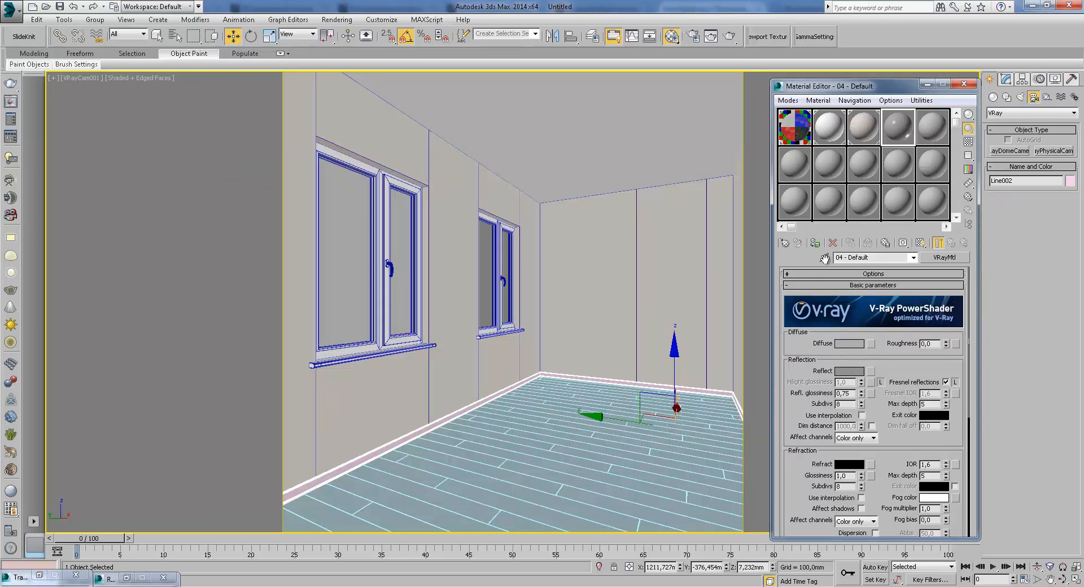
- Lighten the fourth material's diffuse colour to value 201 and assign it to the skirting board
click(853, 346)
click(331, 150)
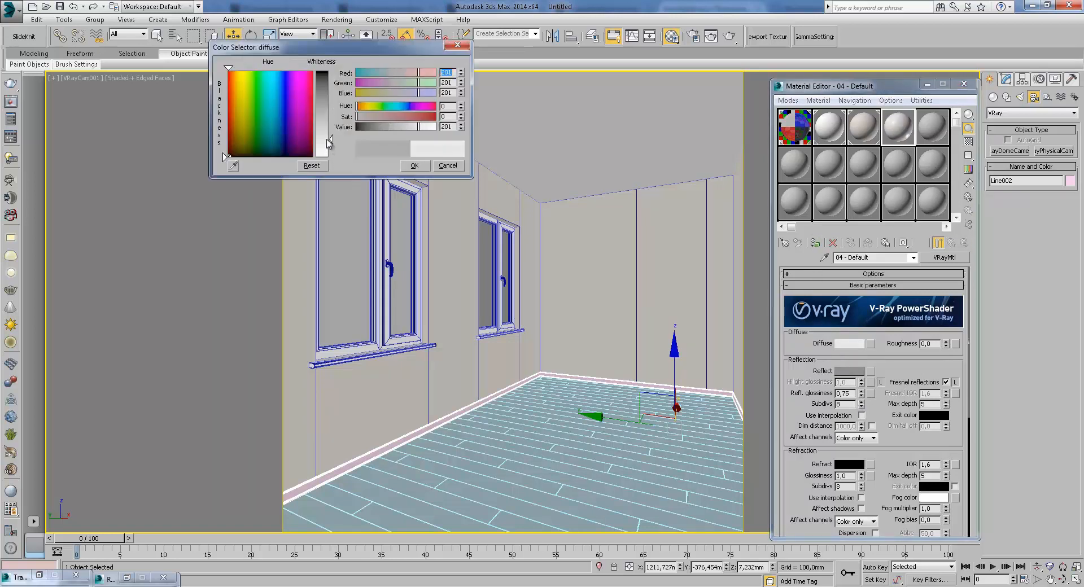
click(414, 165)
click(815, 244)
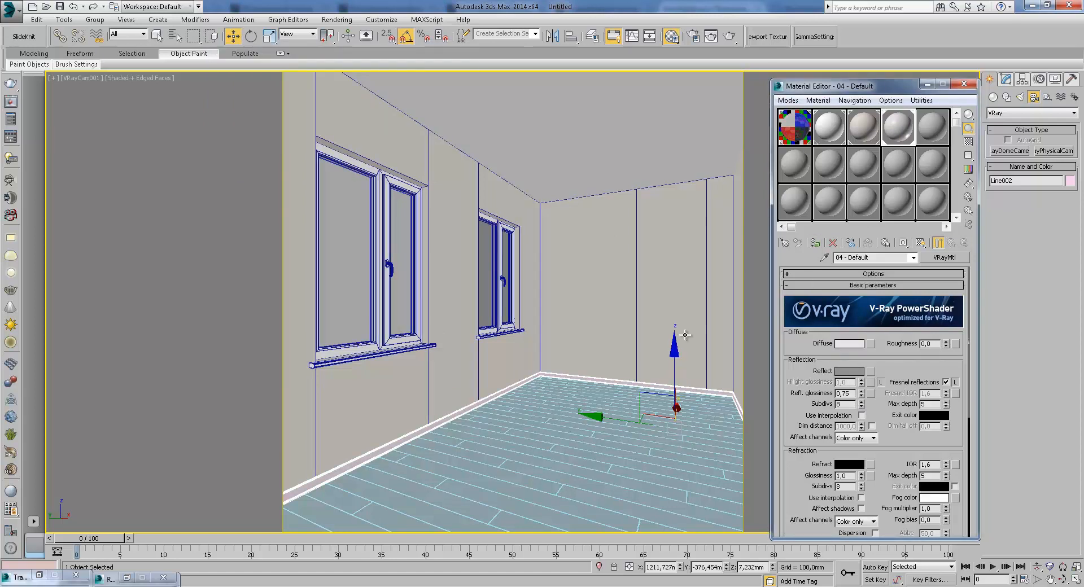
- Select the floor and browse to the WOOD-MULTIMAP folder for a Multi-Map texture in the fifth material
click(613, 457)
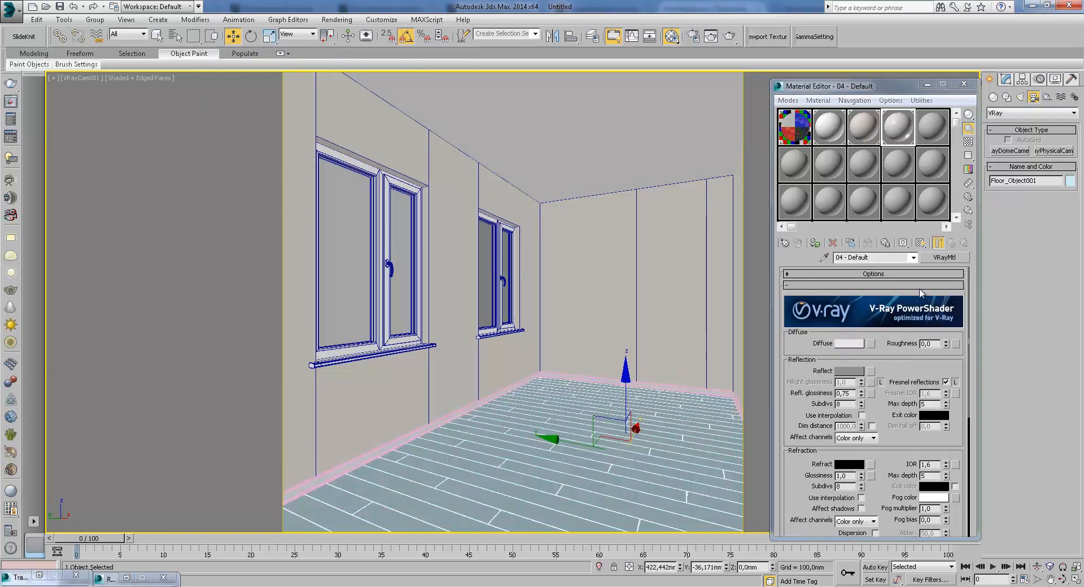
click(931, 127)
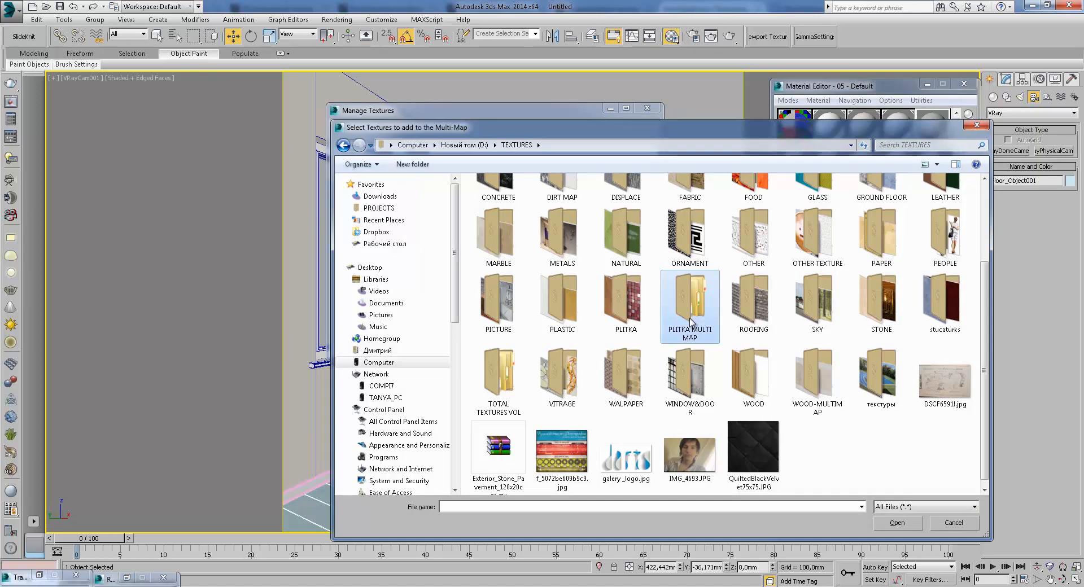
double_click(812, 376)
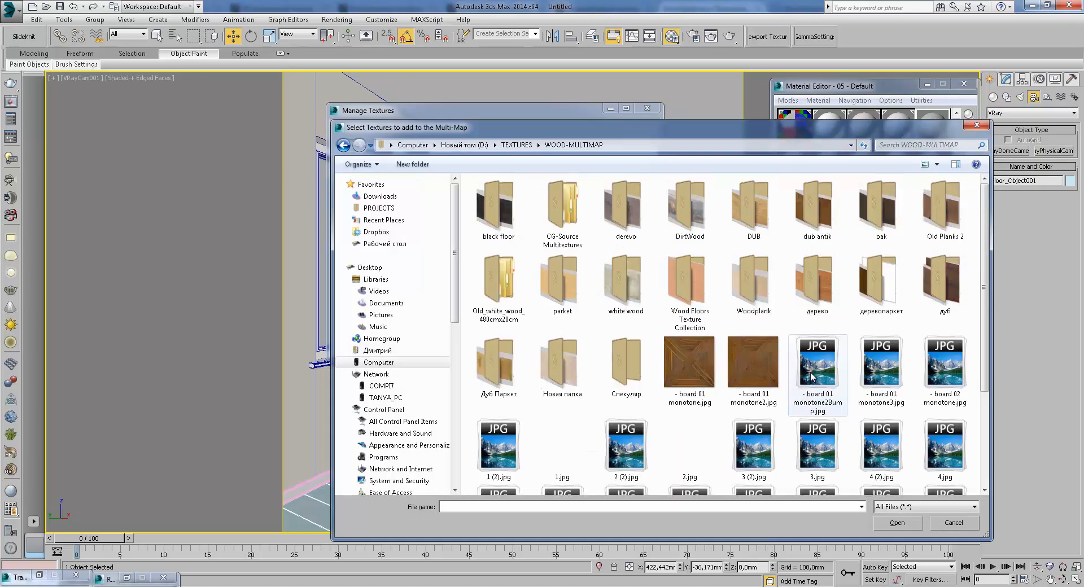
- Preview the plank texture 1.jpg from the WOOD-MULTIMAP folder in the Windows photo viewer
drag(984, 247, 978, 336)
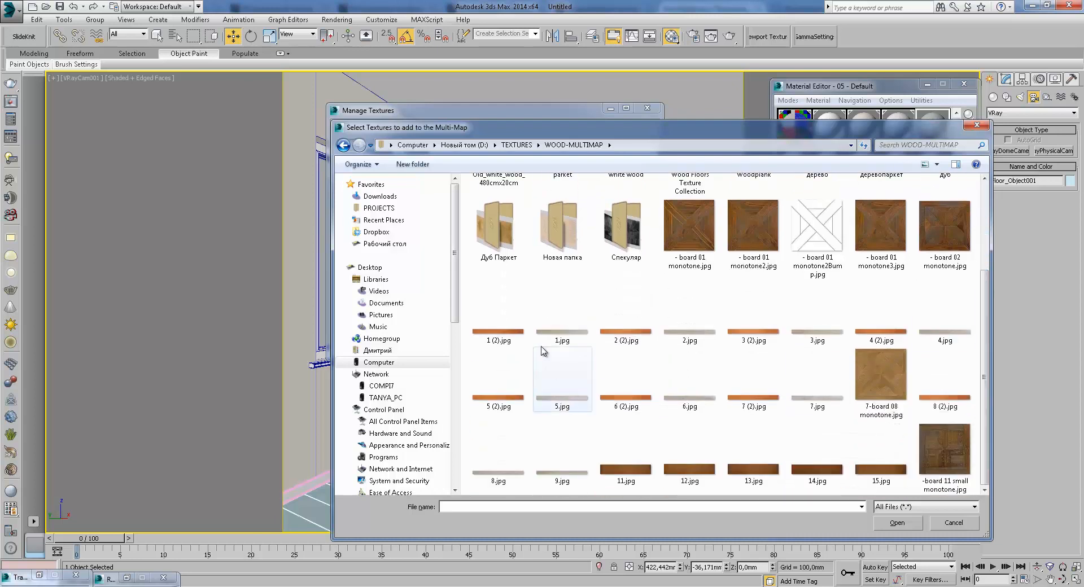
click(562, 341)
right_click(562, 341)
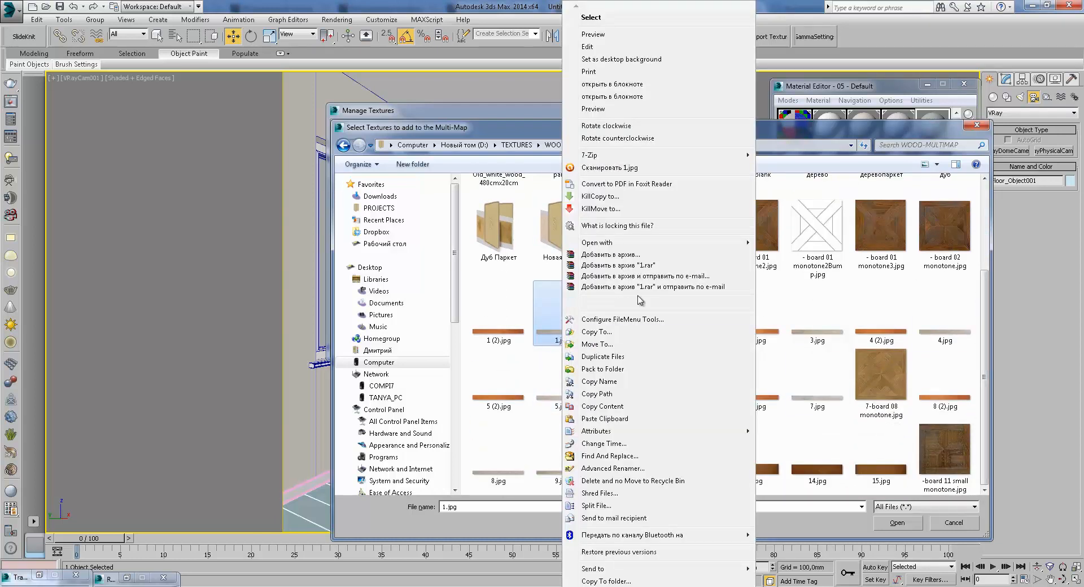
mouse_move(660, 244)
click(815, 317)
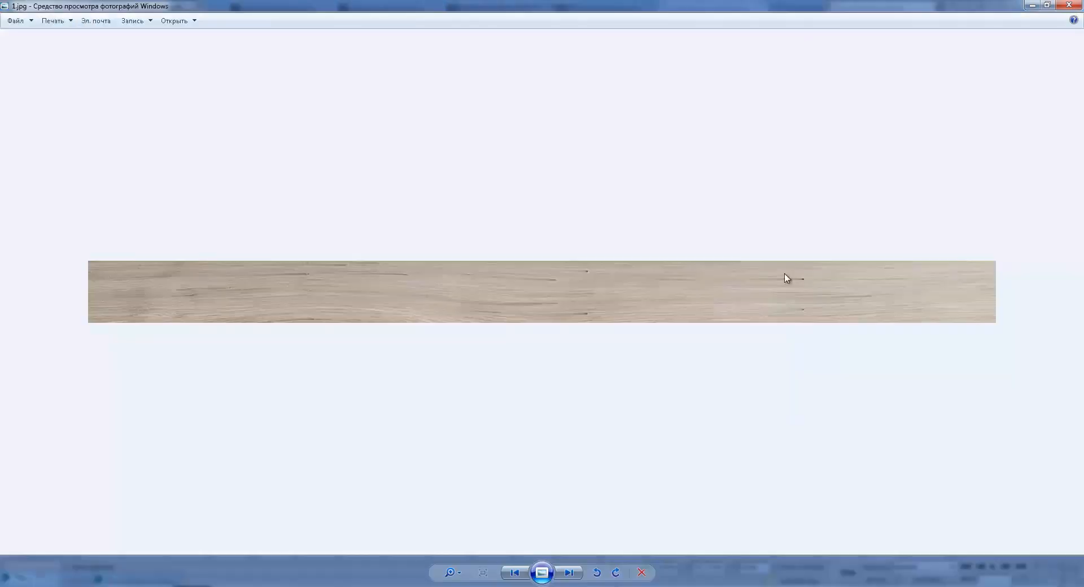
- Close the plank preview and open the дуб subfolder inside WOOD-MULTIMAP
click(1069, 5)
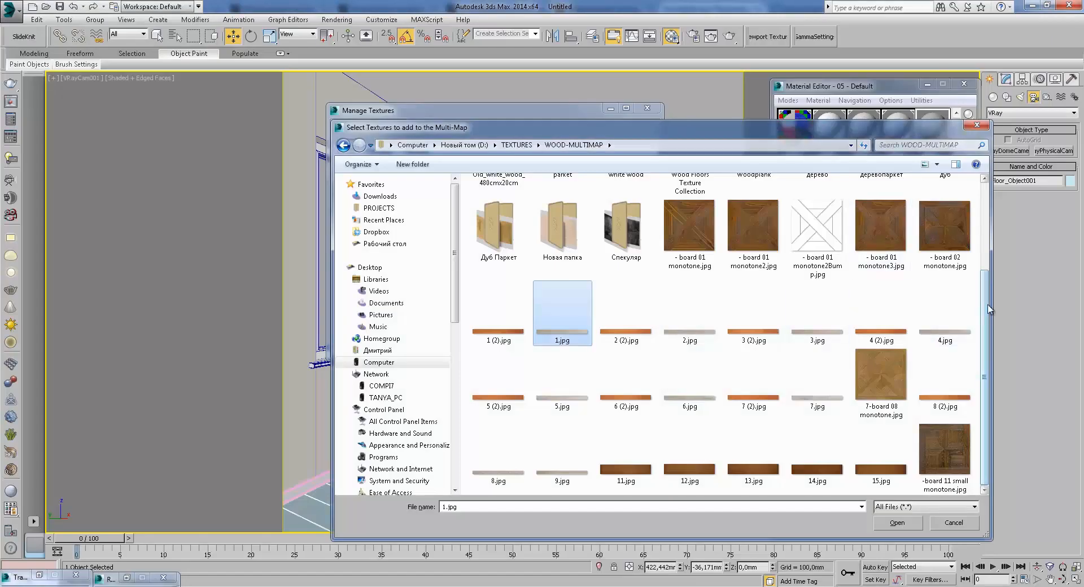
drag(989, 227, 986, 227)
scroll(948, 271, up, 3)
click(945, 284)
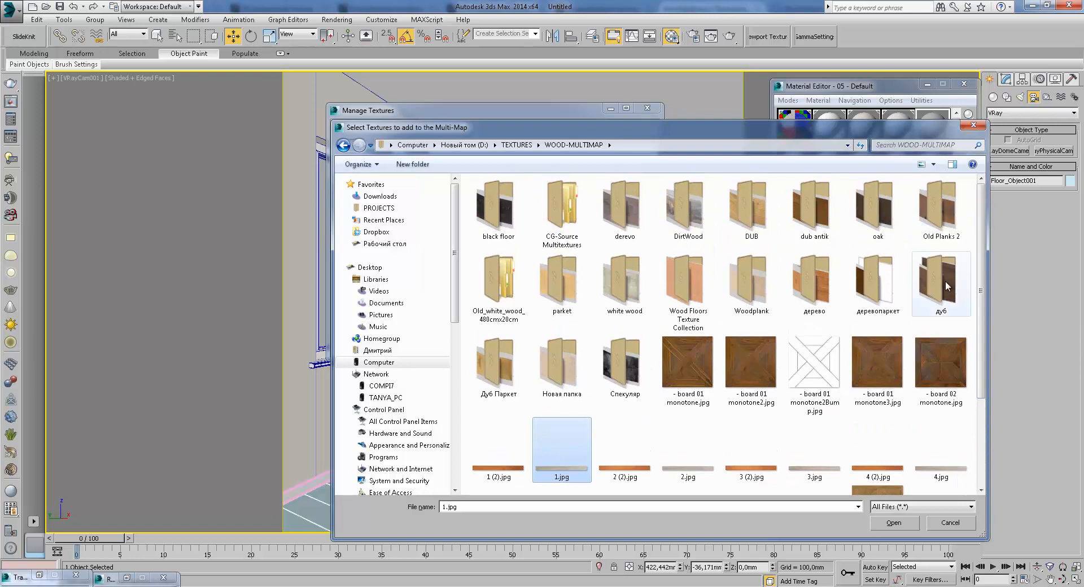
double_click(945, 283)
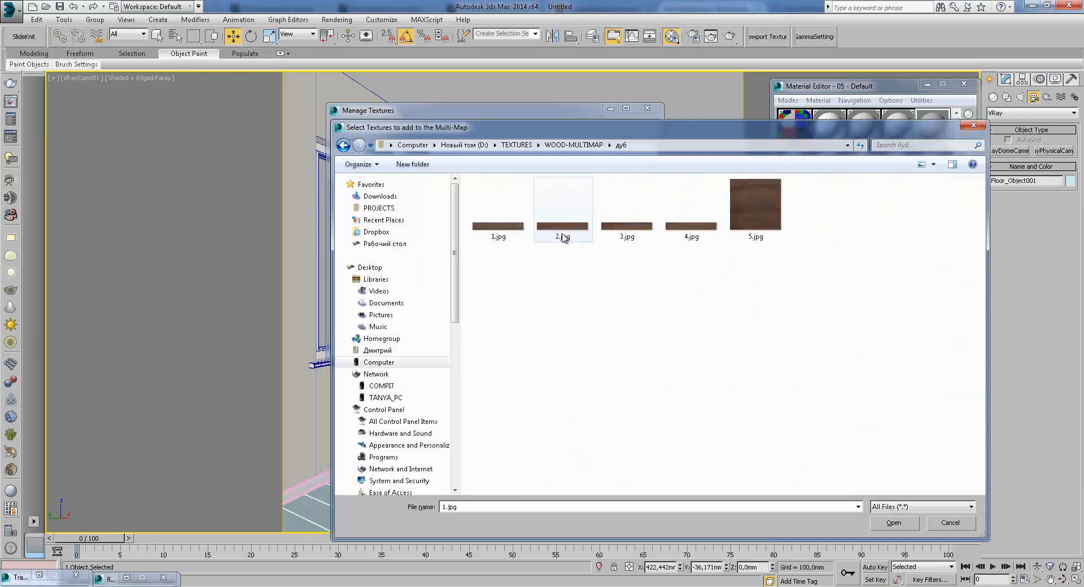
- Preview the dark oak plank images in the дуб folder one after another, starting with 1.jpg
right_click(497, 226)
mouse_move(570, 243)
click(787, 290)
click(576, 570)
click(576, 570)
click(575, 570)
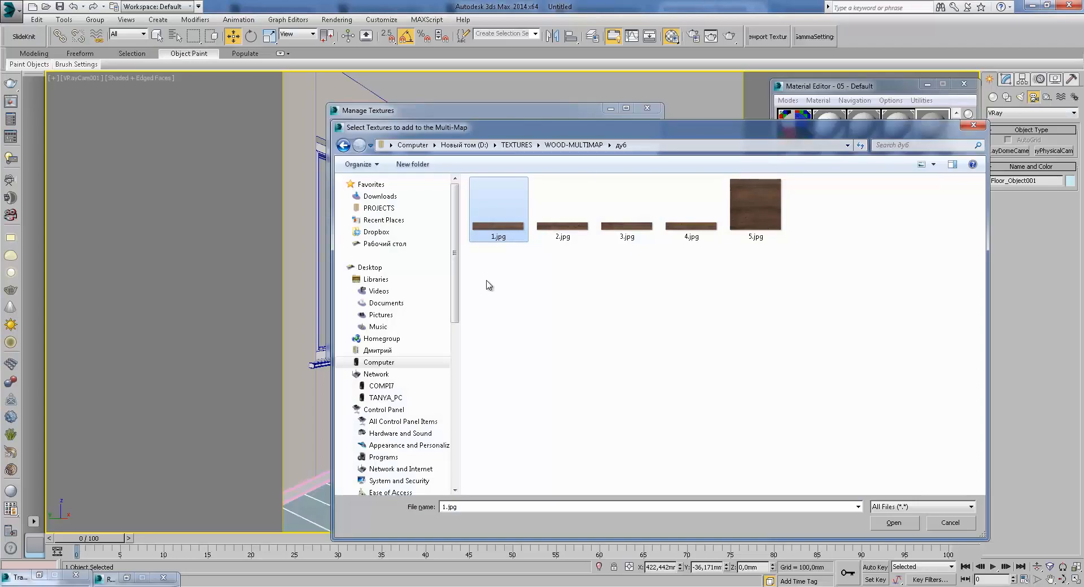
- Add 1.jpg, 2.jpg, 3.jpg and 4.jpg from the дуб folder to the MultiTexture map and close the texture manager
drag(488, 285, 717, 178)
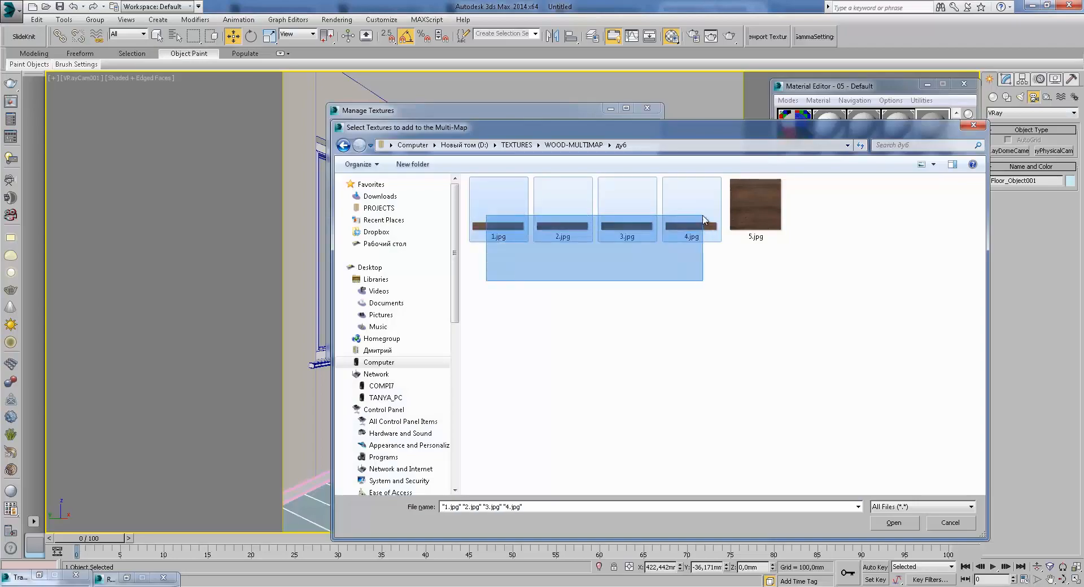
click(880, 511)
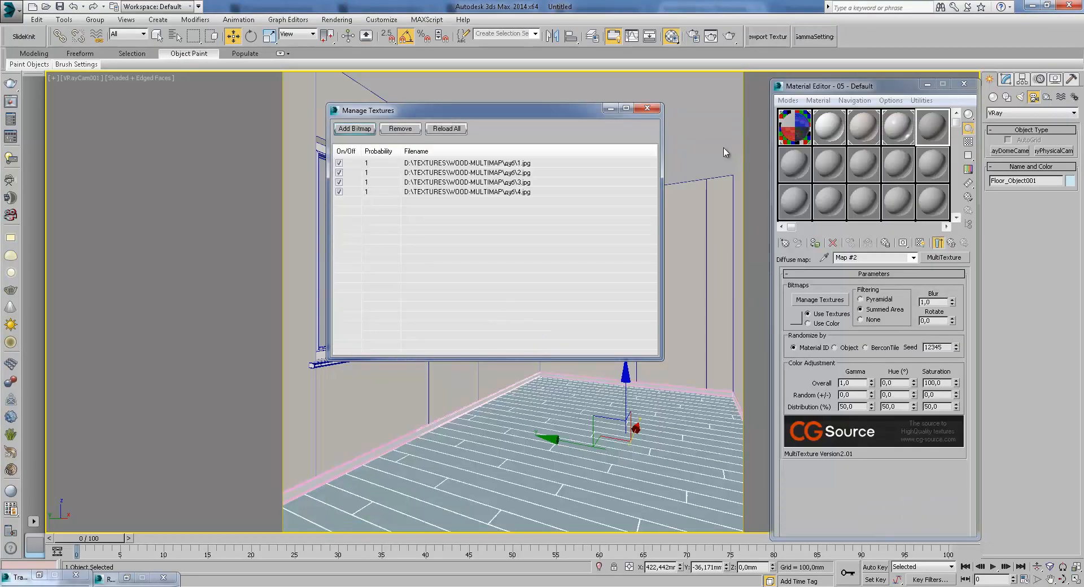
click(647, 108)
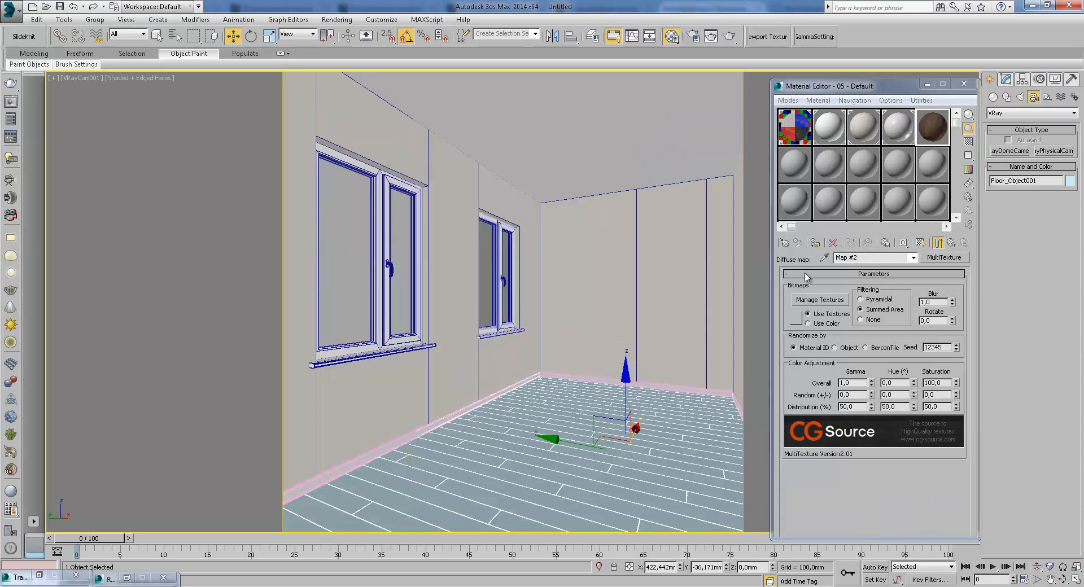
- Assign the fifth material to the plank floor and display its wood texture in the viewport
click(635, 397)
click(919, 243)
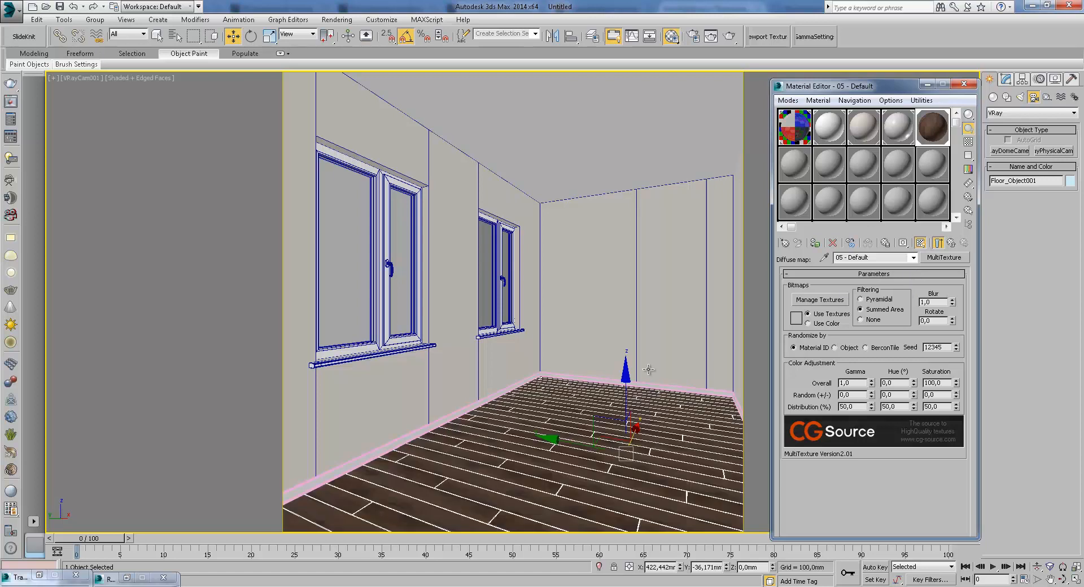
click(938, 243)
- Add a Falloff map to the fifth material's reflection, change its front colour to dark grey, and return to the parent material
click(870, 372)
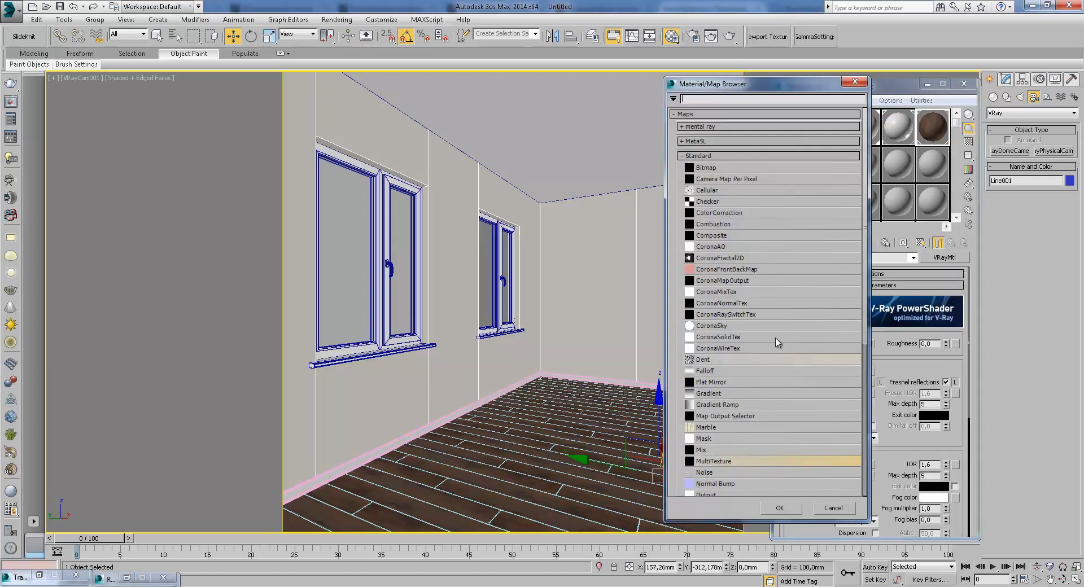
drag(865, 331, 864, 395)
scroll(790, 339, up, 3)
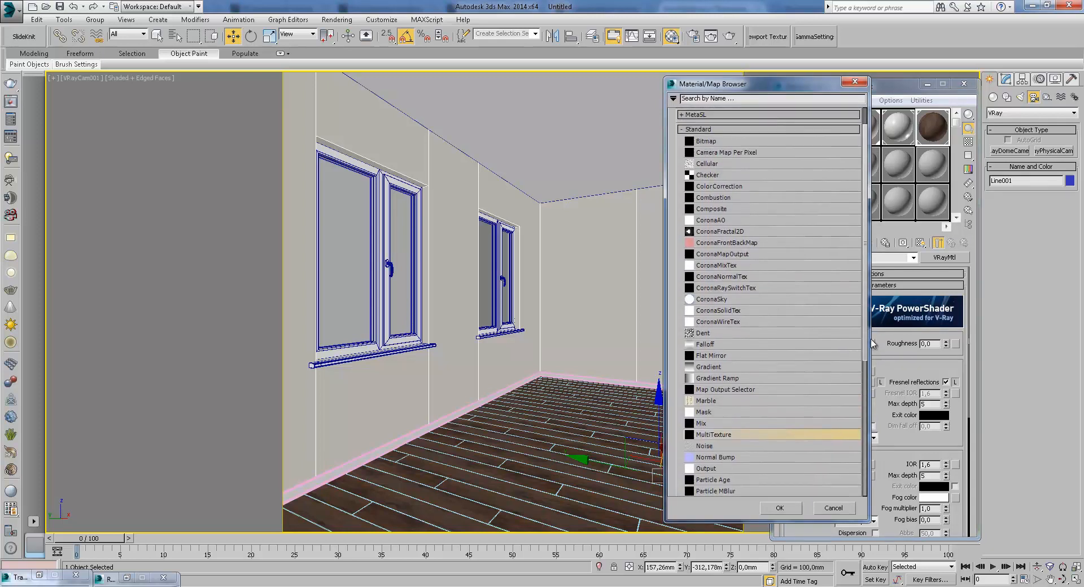
double_click(711, 350)
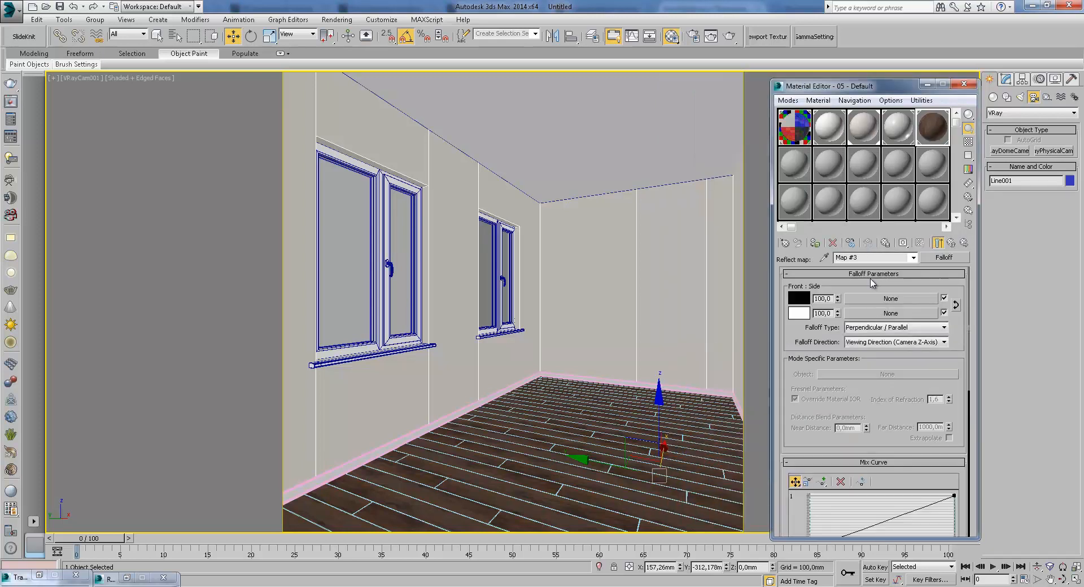
click(799, 298)
drag(320, 75, 321, 93)
click(421, 169)
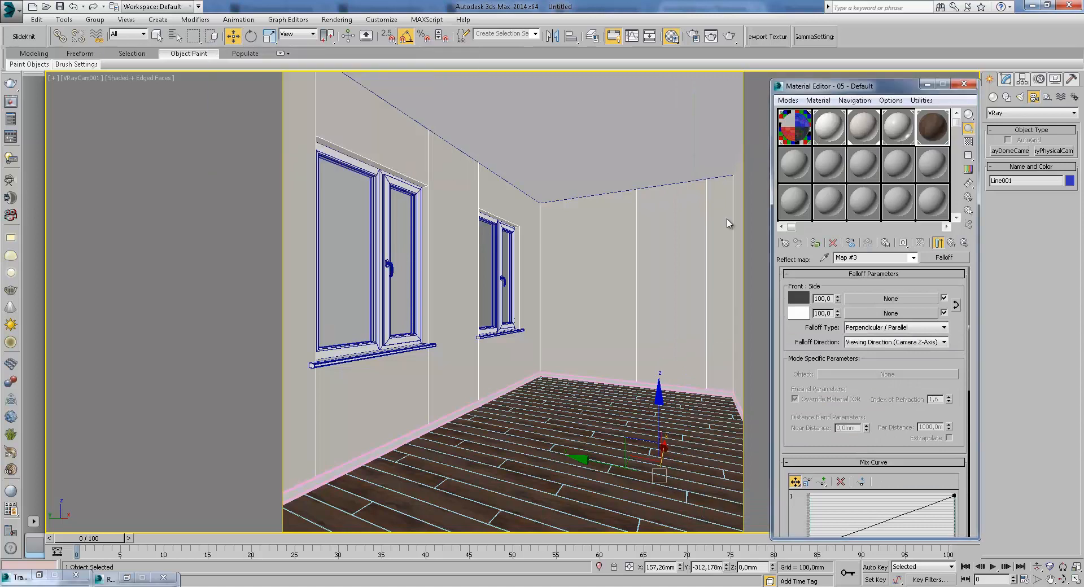
click(952, 243)
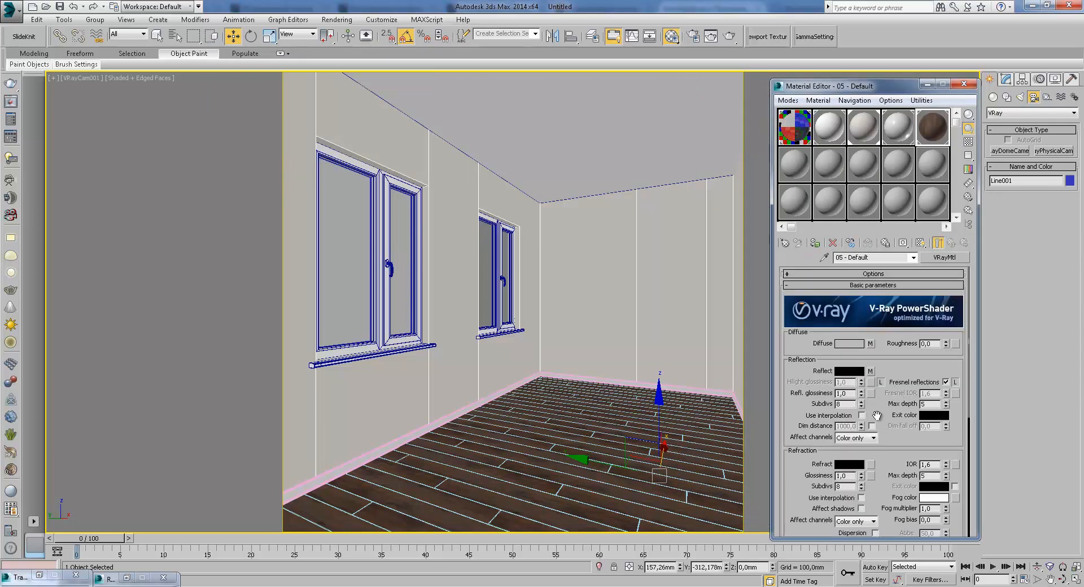
- Set the reflection map amount of the fifth material to 50
drag(860, 405, 862, 400)
scroll(906, 471, down, 5)
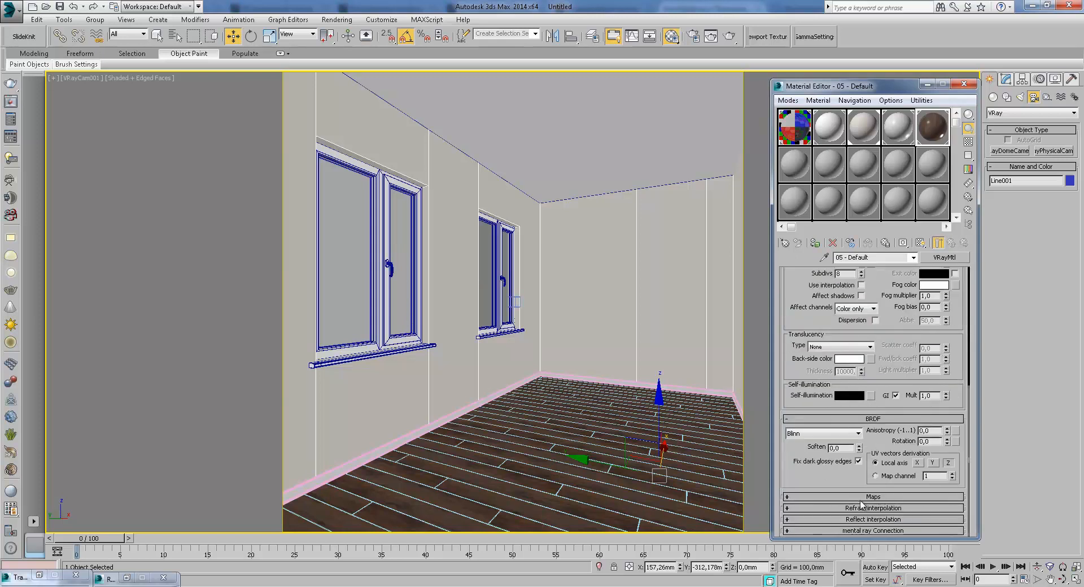
click(862, 499)
double_click(828, 373)
text(50)
key(Return)
- Show the patterned background behind the floor material sample, turn off its Fresnel reflections, and minimise the material editor
click(968, 143)
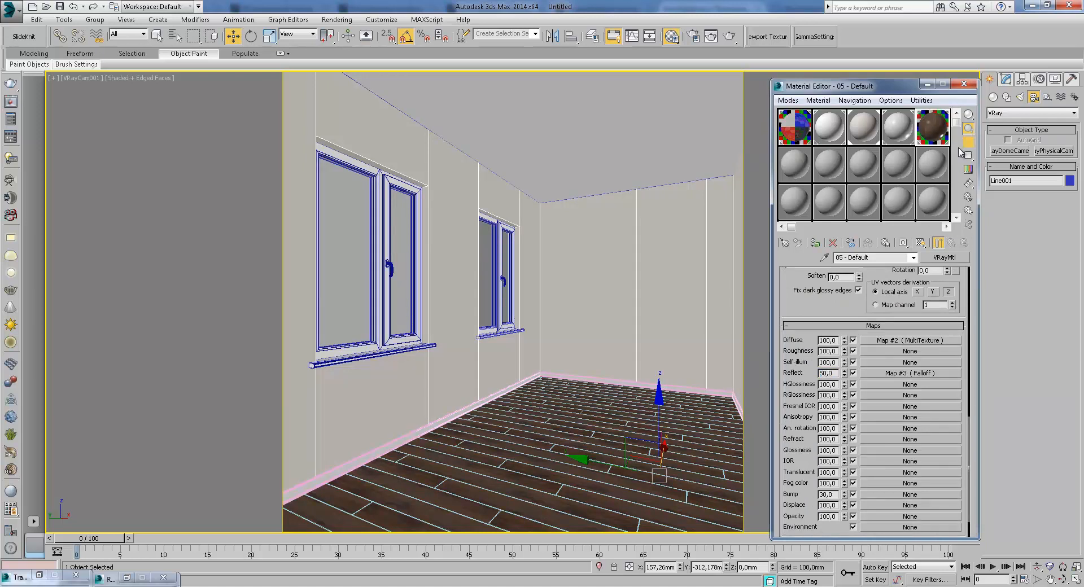
scroll(879, 275, up, 10)
click(946, 322)
scroll(886, 495, down, 10)
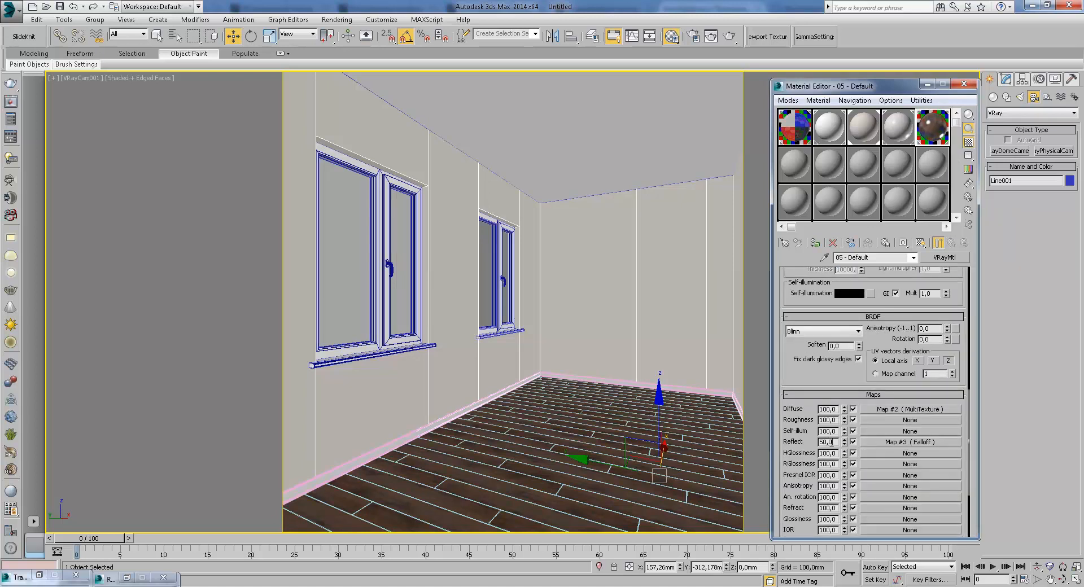
click(926, 84)
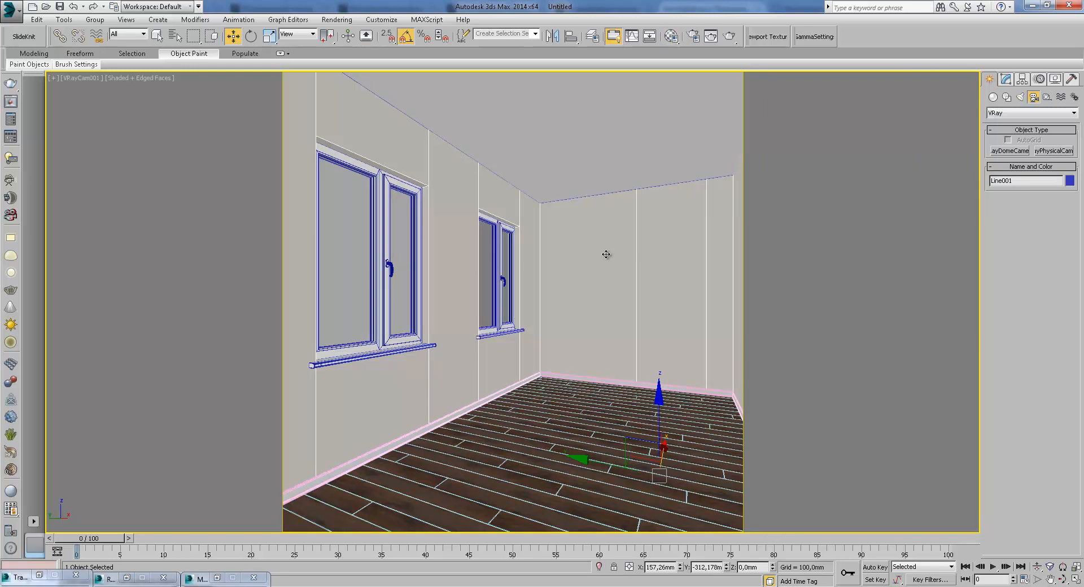
- Place a VRaySun in the top view, outside the window wall and aimed into the room, and accept adding a VRaySky environment map
key(t)
key(F3)
scroll(545, 282, down, 5)
scroll(563, 247, up, 2)
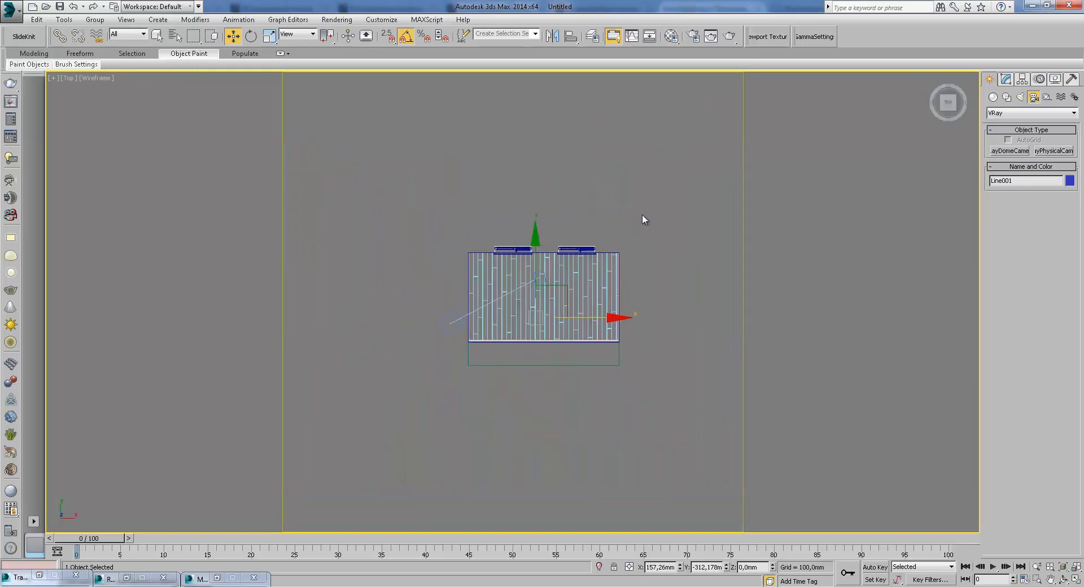
click(1020, 97)
click(1031, 113)
click(1011, 132)
click(1053, 162)
scroll(564, 279, down, 2)
drag(563, 279, 403, 120)
click(572, 333)
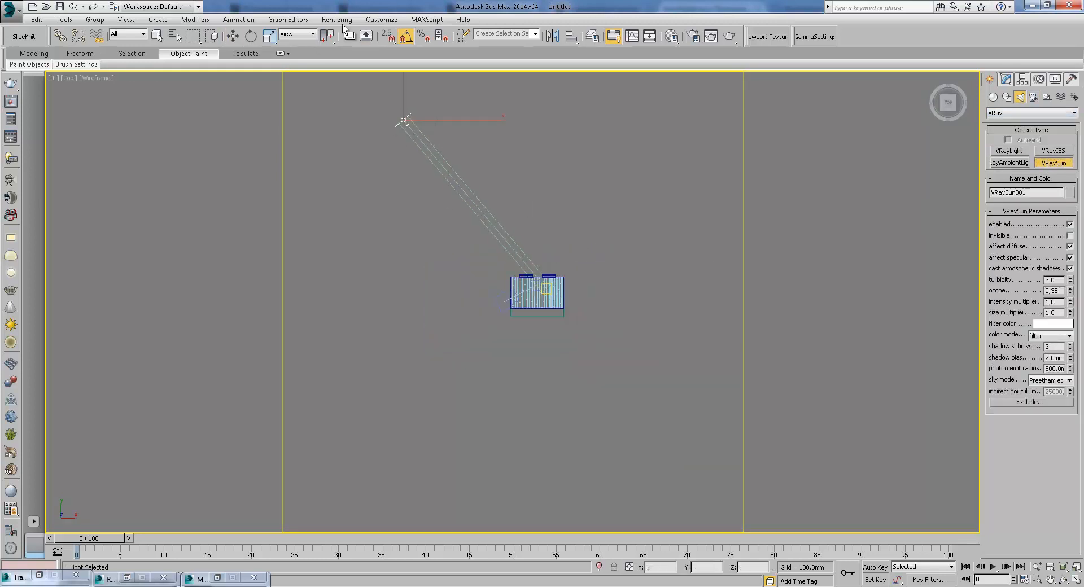
- Copy the VRaySky environment map into an empty material slot and link its sun light to the VRaySun
click(336, 19)
click(356, 121)
drag(449, 83, 765, 87)
click(671, 36)
drag(705, 159, 862, 163)
click(850, 346)
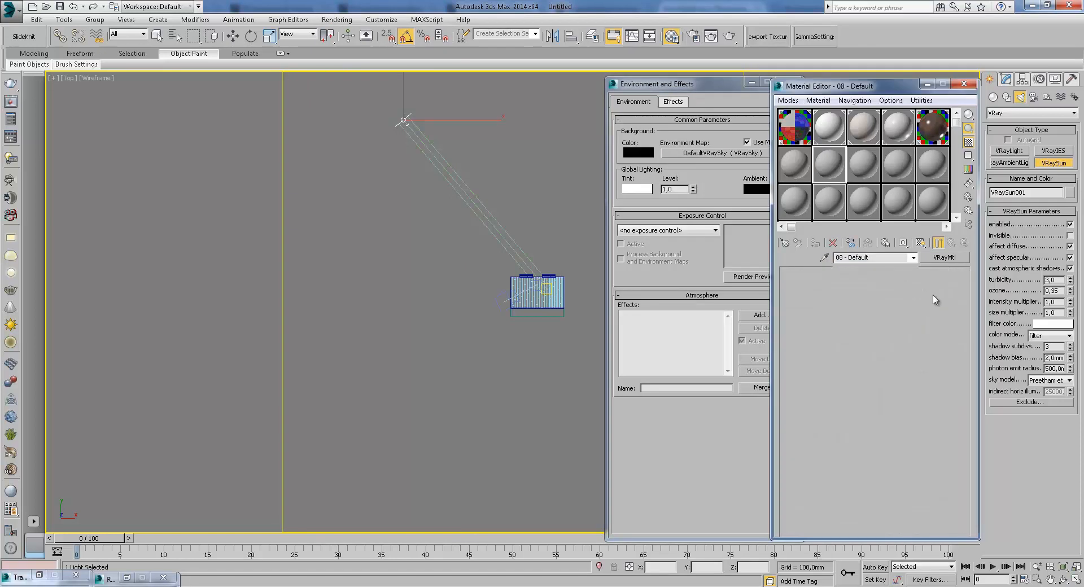
click(954, 299)
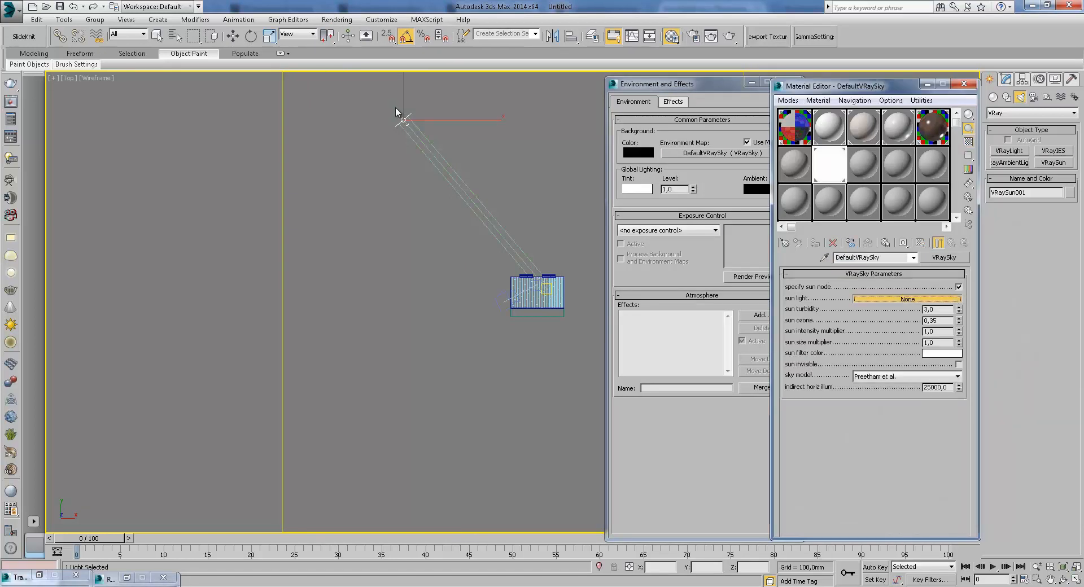
click(402, 120)
- Set the VRaySun's size multiplier to 3,0 and raise the sun higher above the room in the front view
click(1010, 81)
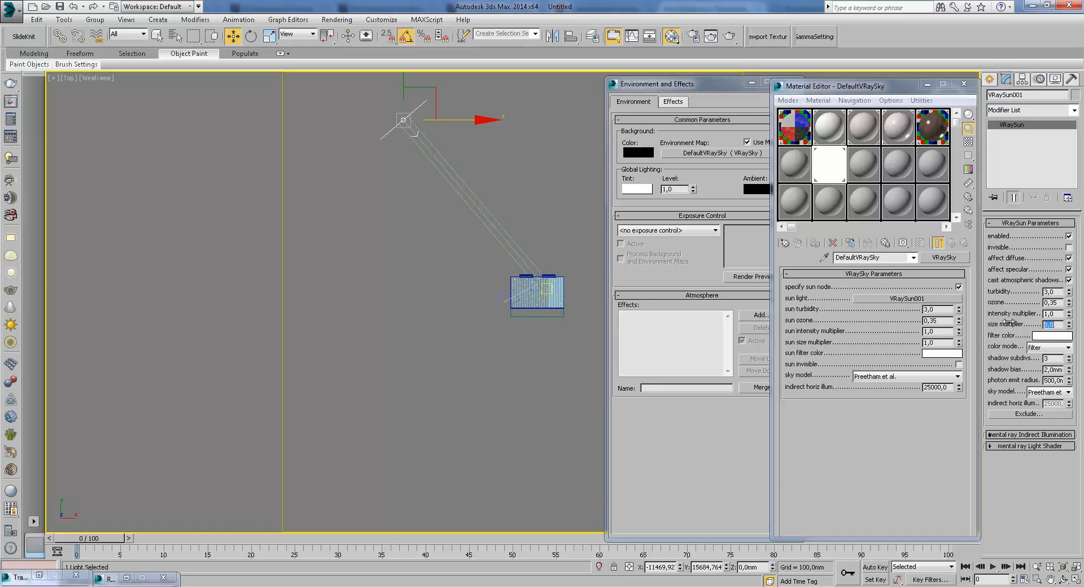
key(v)
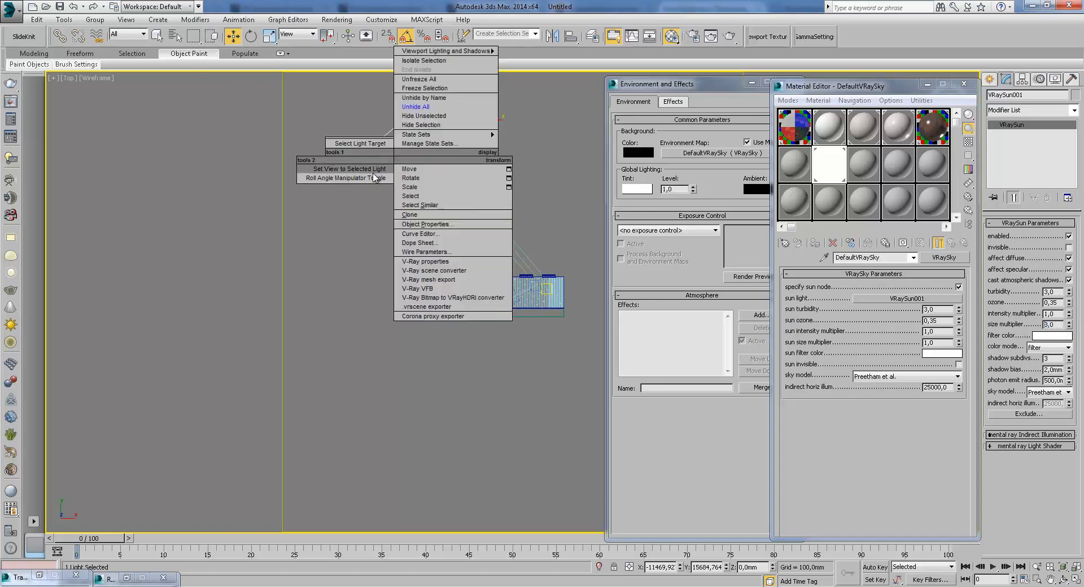
key(f)
scroll(451, 225, down, 5)
drag(449, 210, 447, 179)
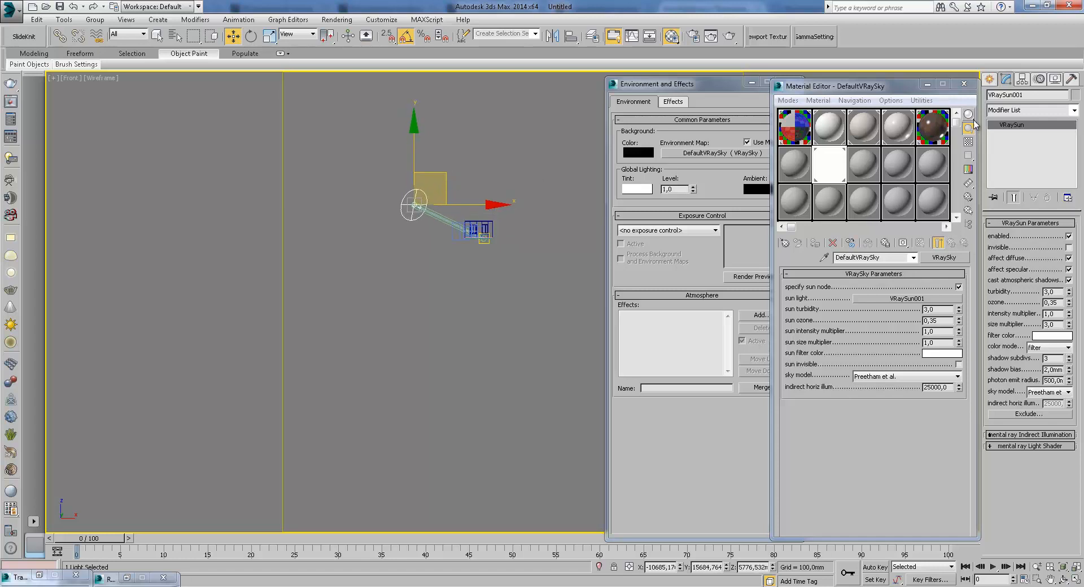
- Minimise the open dialogs, make a test render of the room from the camera view, and put the frame buffer away
click(927, 84)
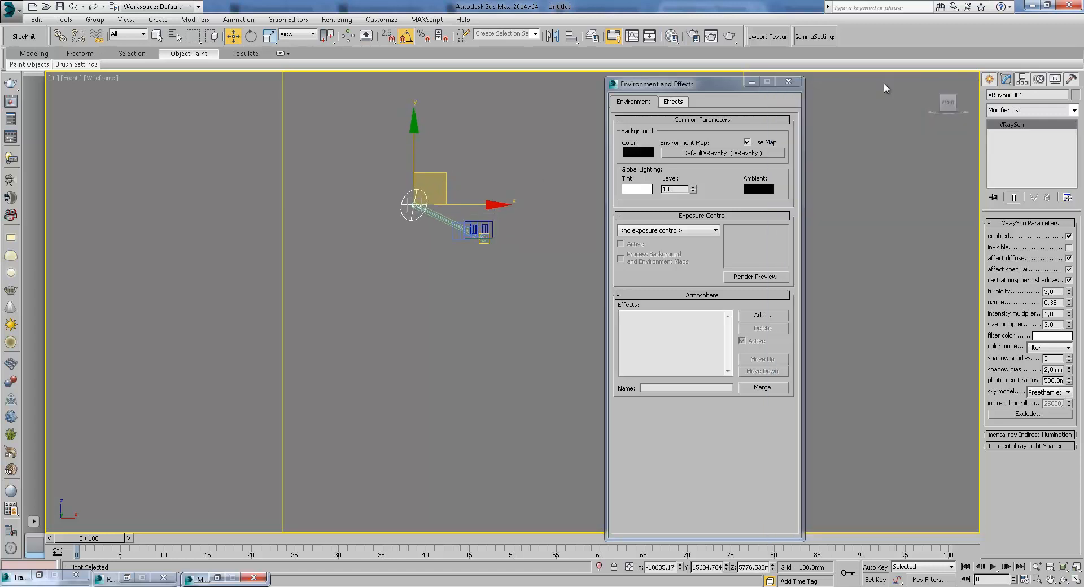
click(751, 83)
key(c)
click(731, 37)
click(246, 91)
click(230, 89)
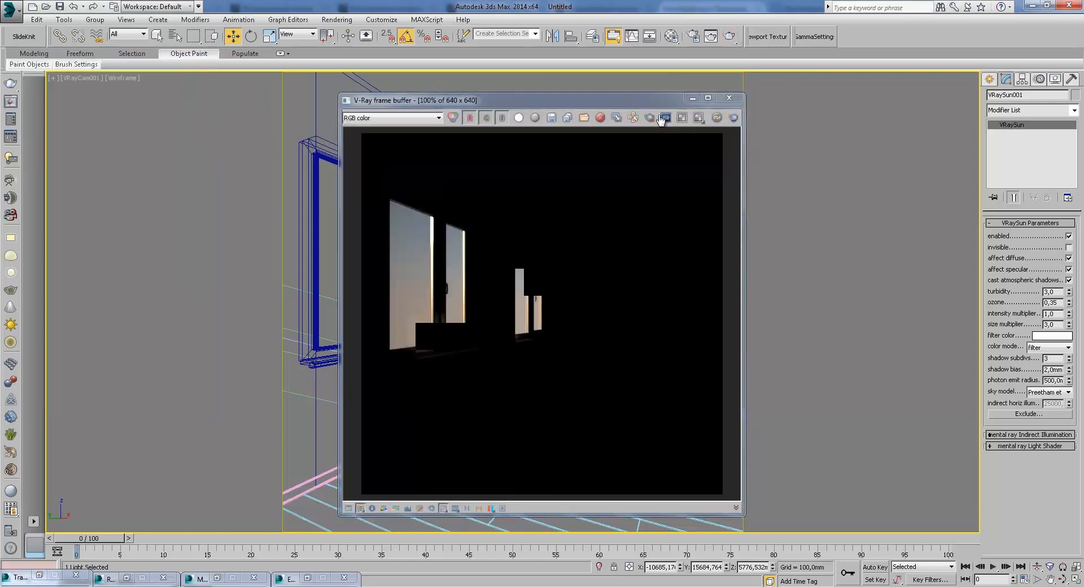
click(692, 98)
- Open the render setup and switch the V-Ray System settings to Advanced mode
click(694, 38)
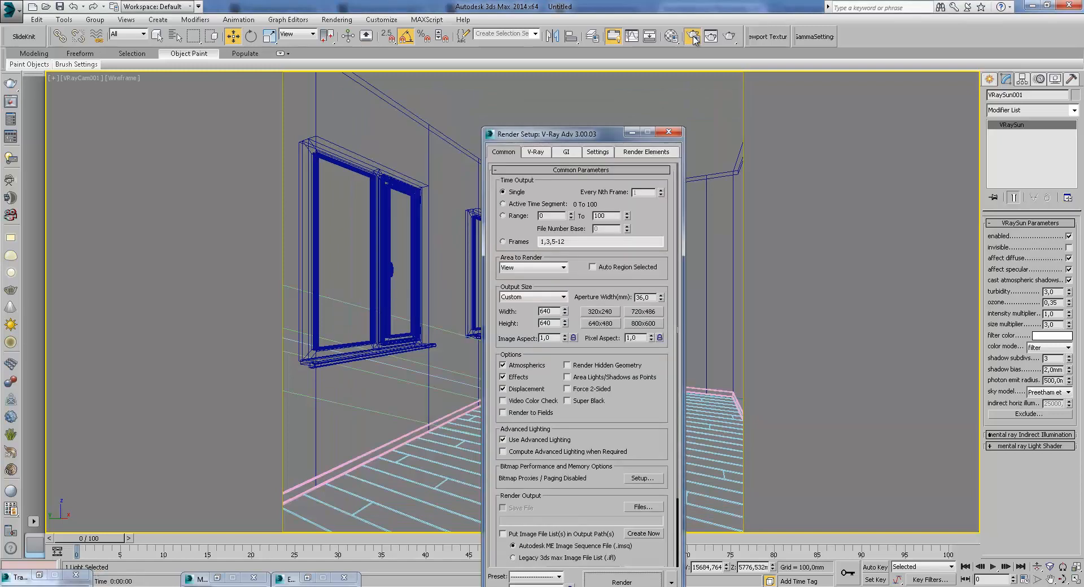
click(607, 155)
click(644, 193)
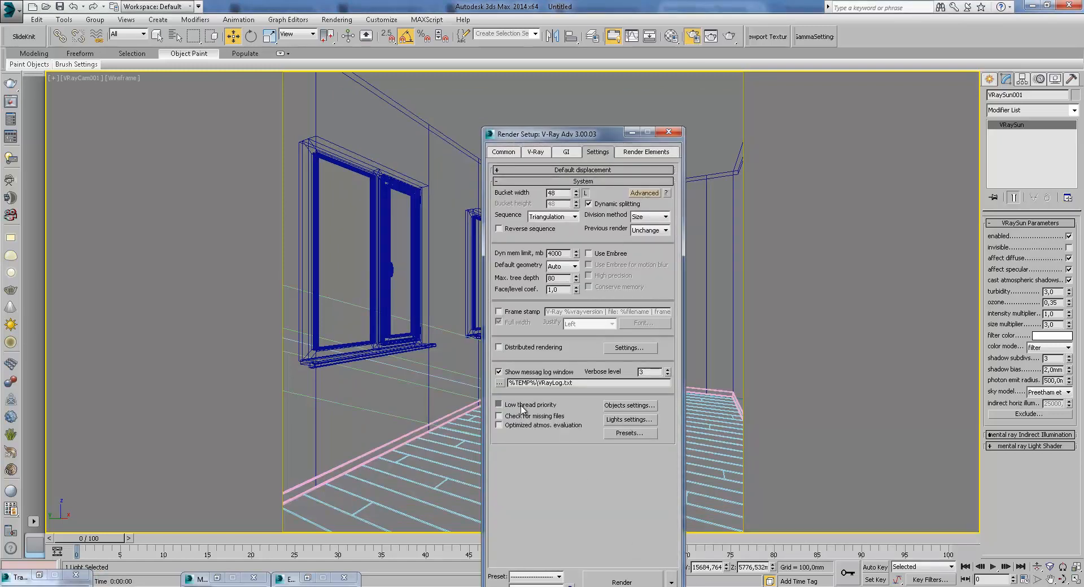
- Enable GI with Light cache as the secondary engine and switch the global illumination settings to Expert mode
click(561, 153)
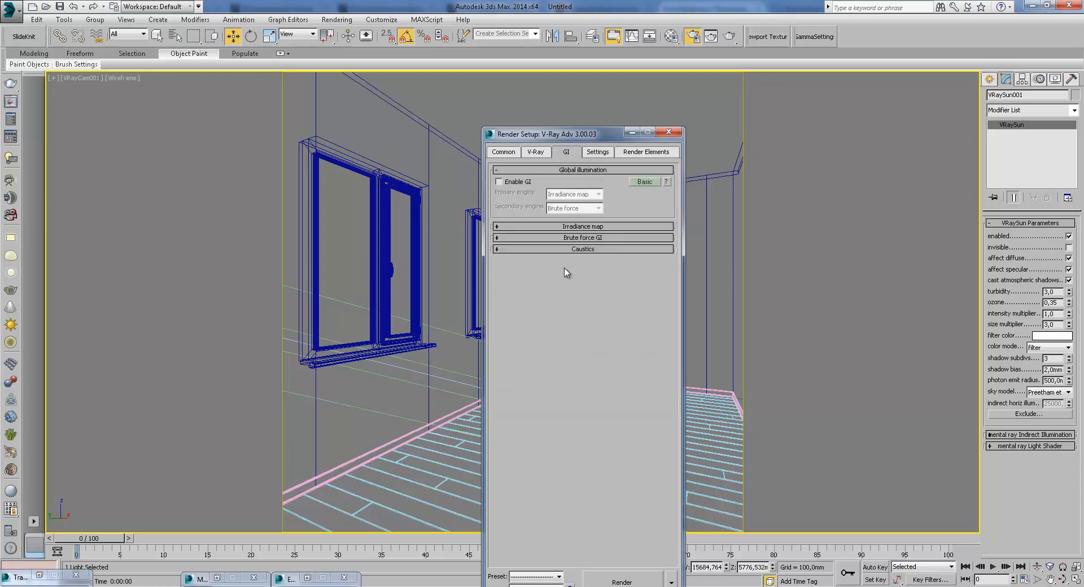
click(499, 182)
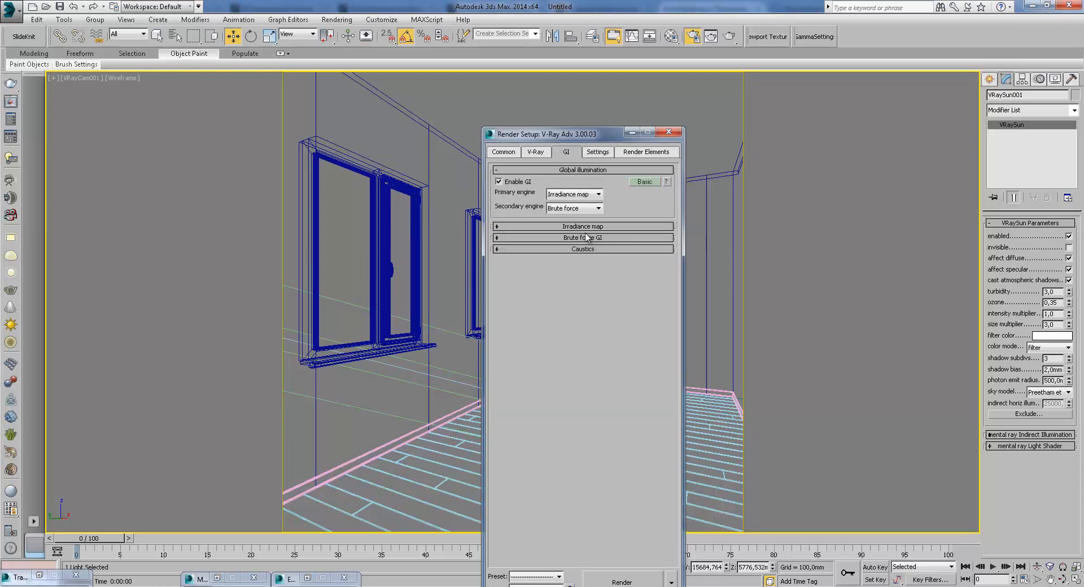
click(598, 209)
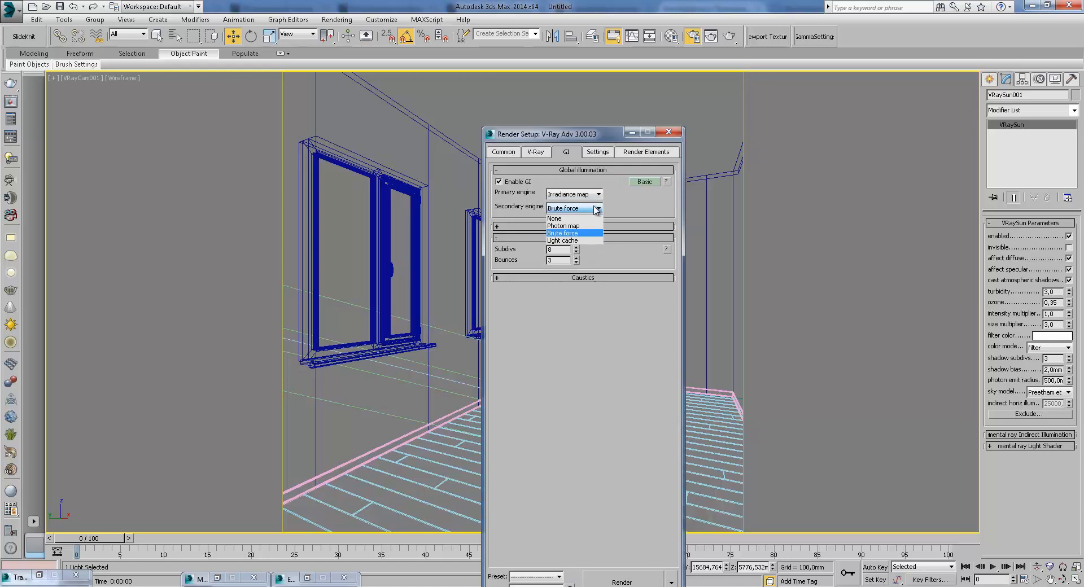
click(592, 233)
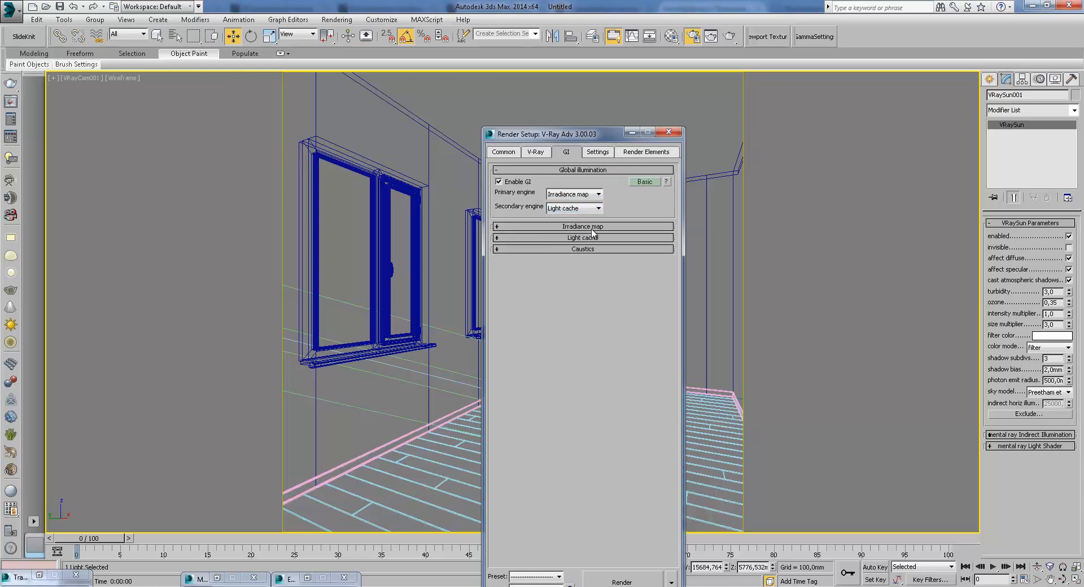
click(643, 182)
click(641, 183)
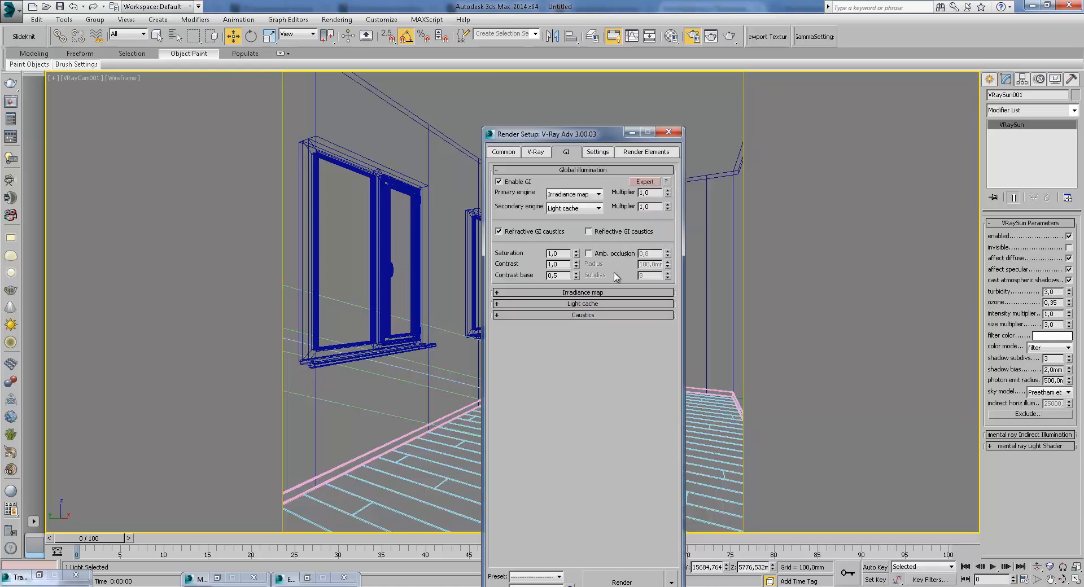
- Turn off the image filter in the V-Ray antialiasing settings
click(534, 153)
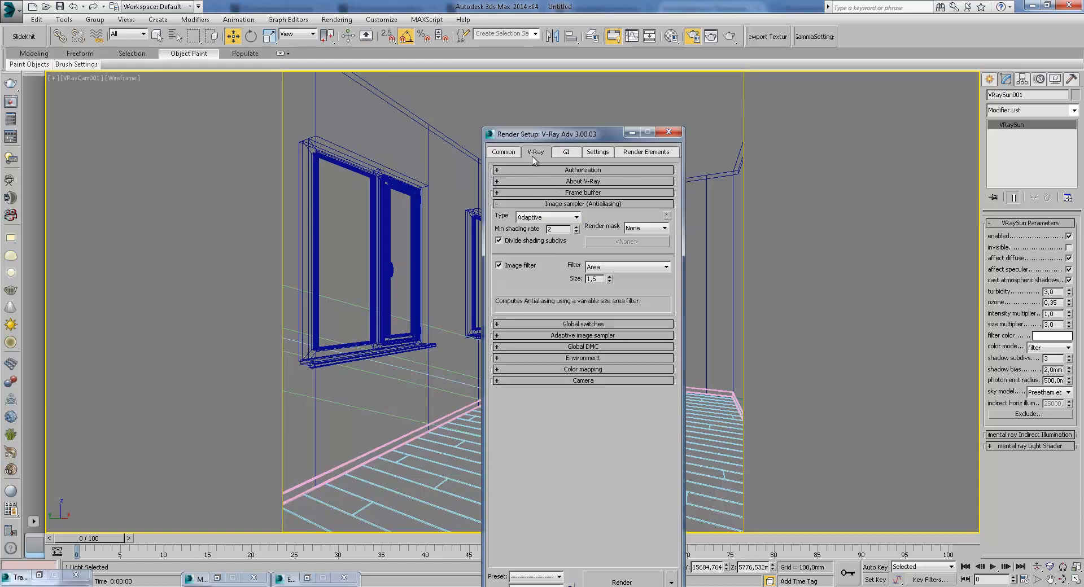
click(502, 264)
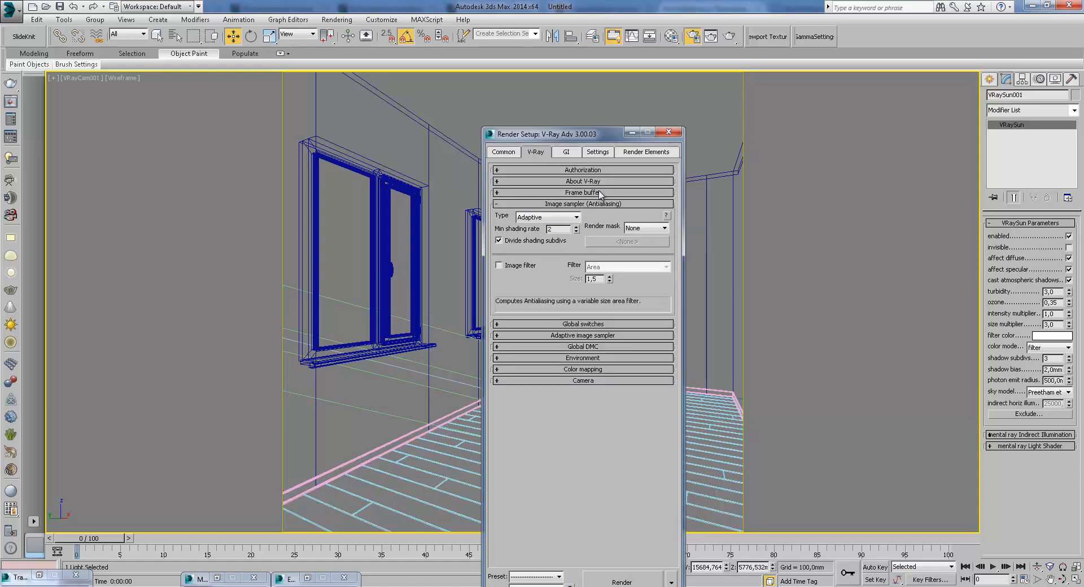
- Switch the colour mapping to Advanced mode, set the burn value to 0,2, and enable sub-pixel mapping and clamp output
click(583, 371)
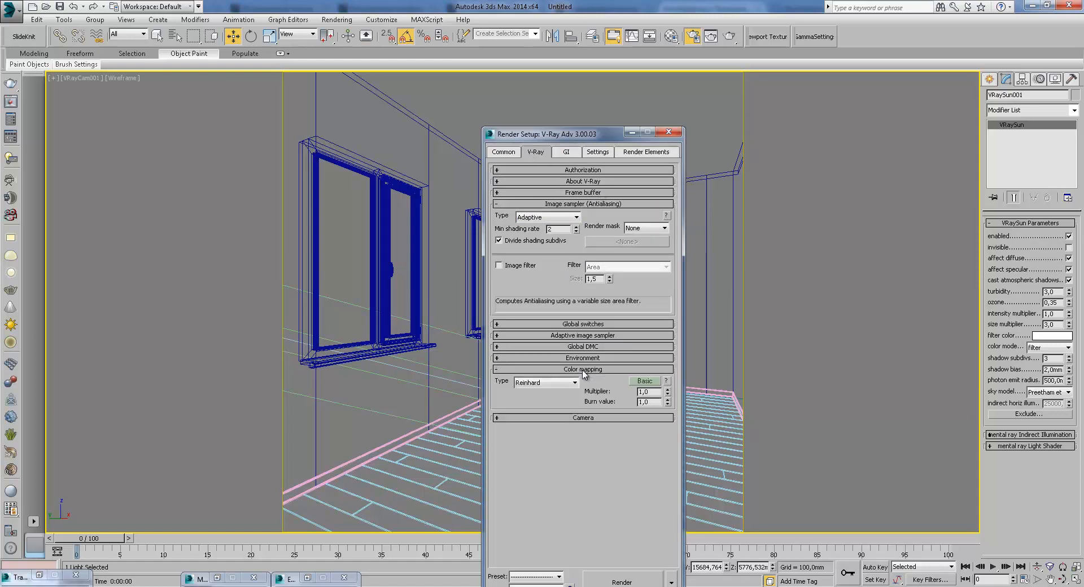
click(644, 381)
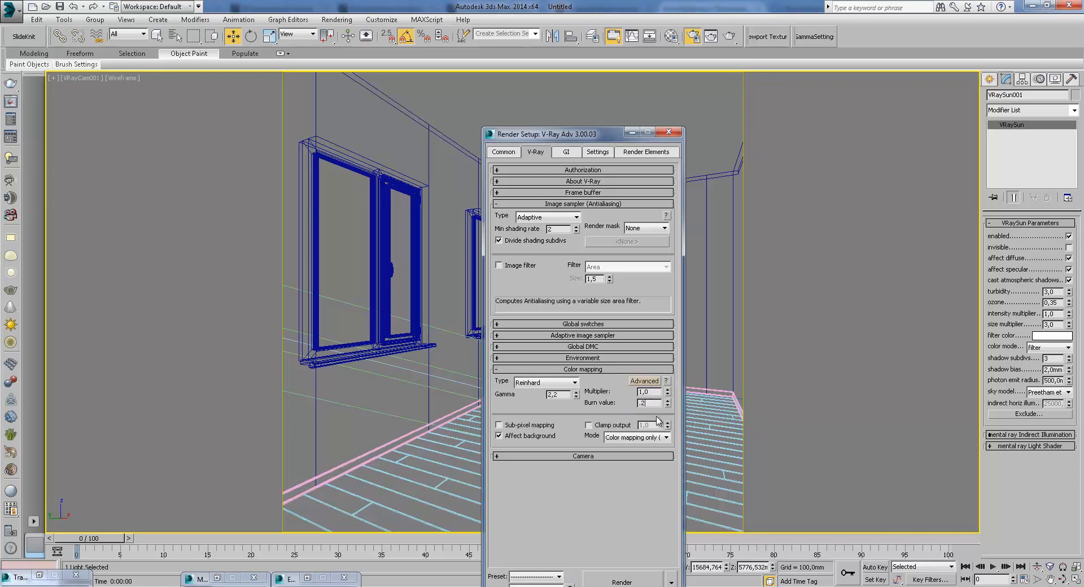
drag(667, 404, 666, 416)
click(599, 336)
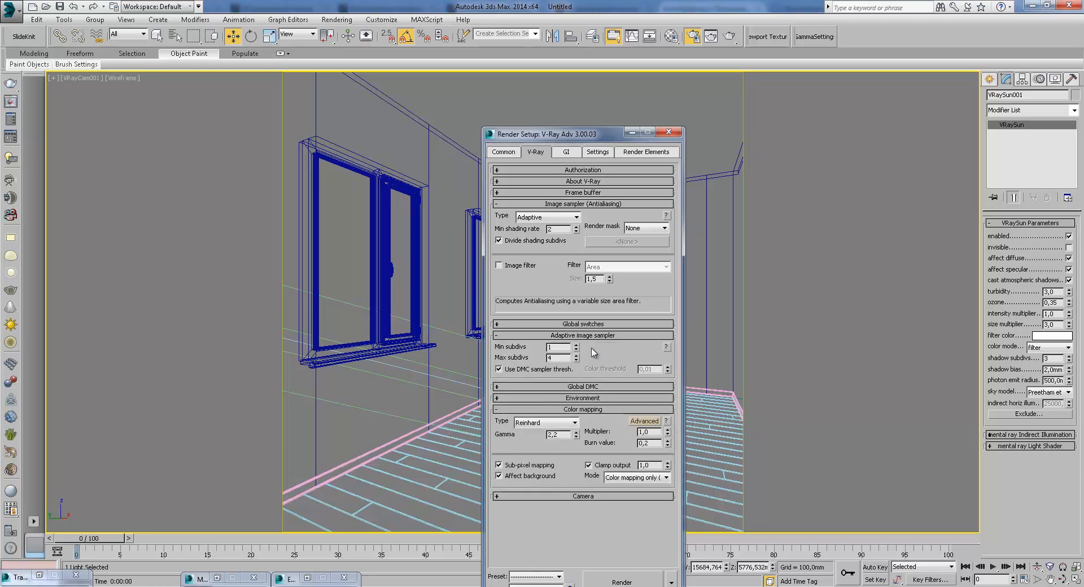
- Put the render setup away, start a test render from the camera, inspect the windows up close, and cancel the render
click(567, 153)
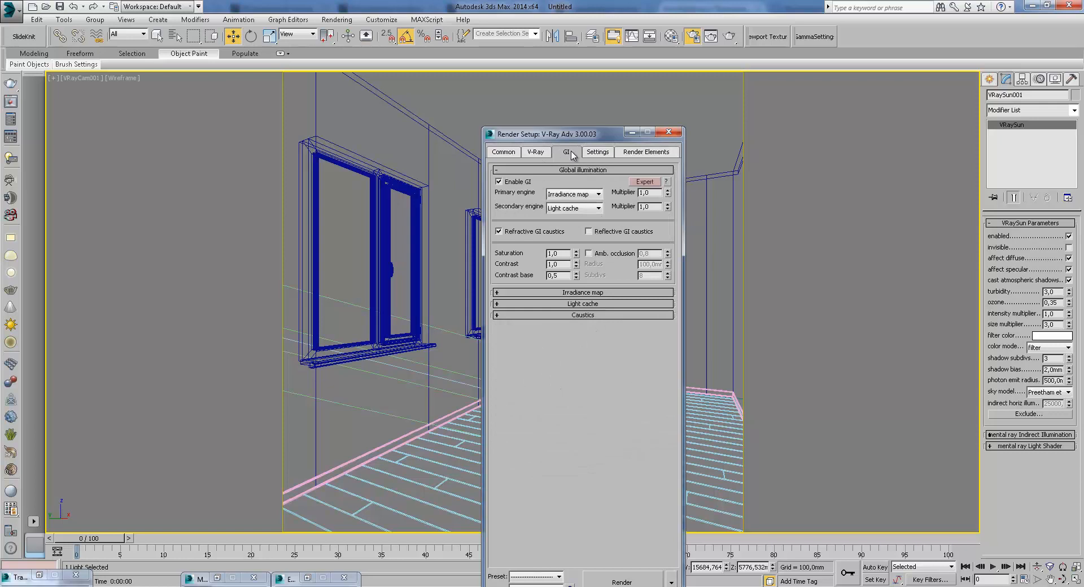
click(630, 134)
click(729, 37)
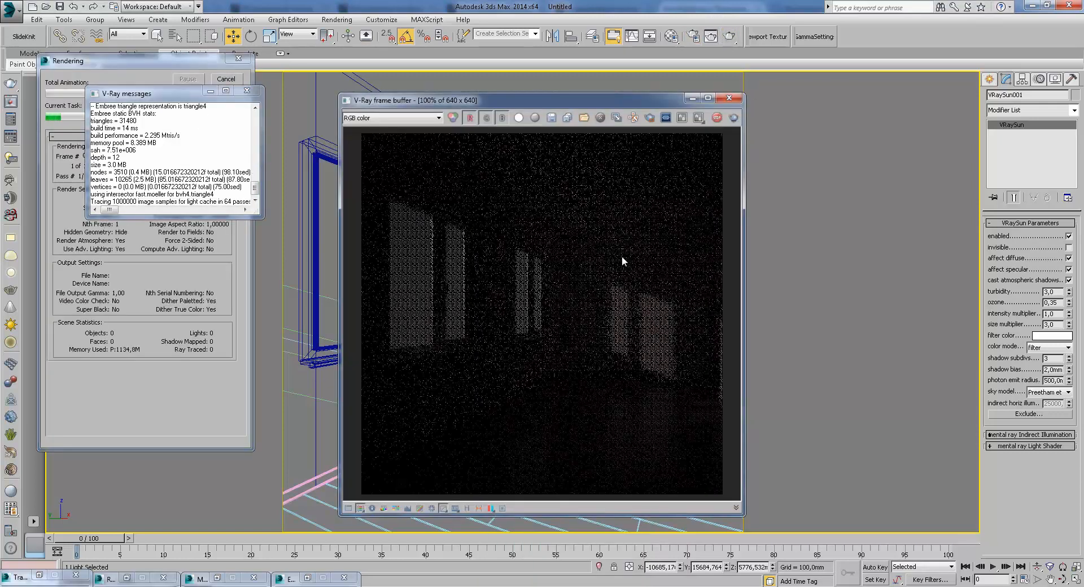
click(247, 90)
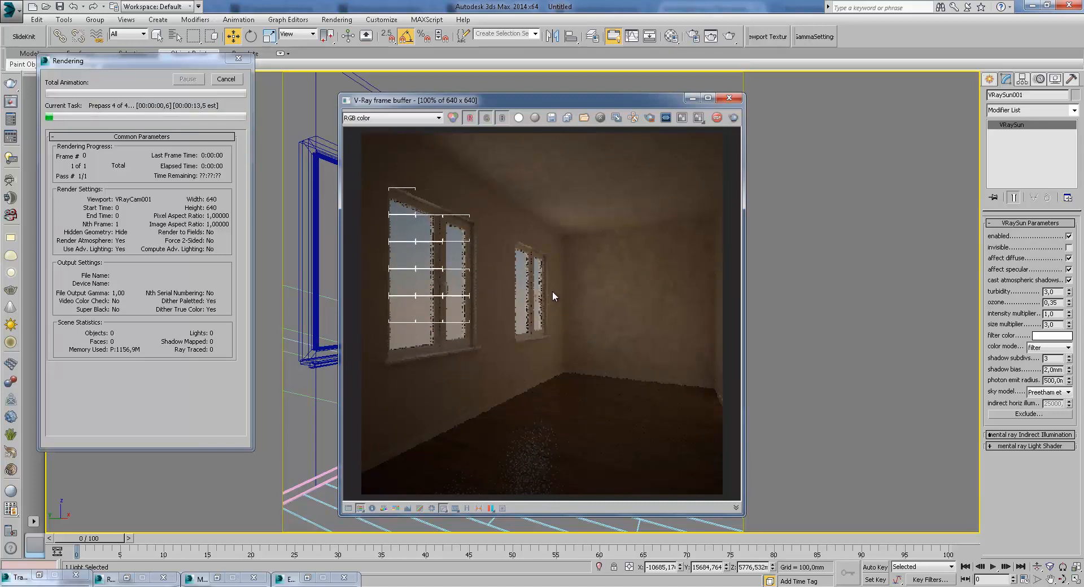
scroll(363, 211, up, 1)
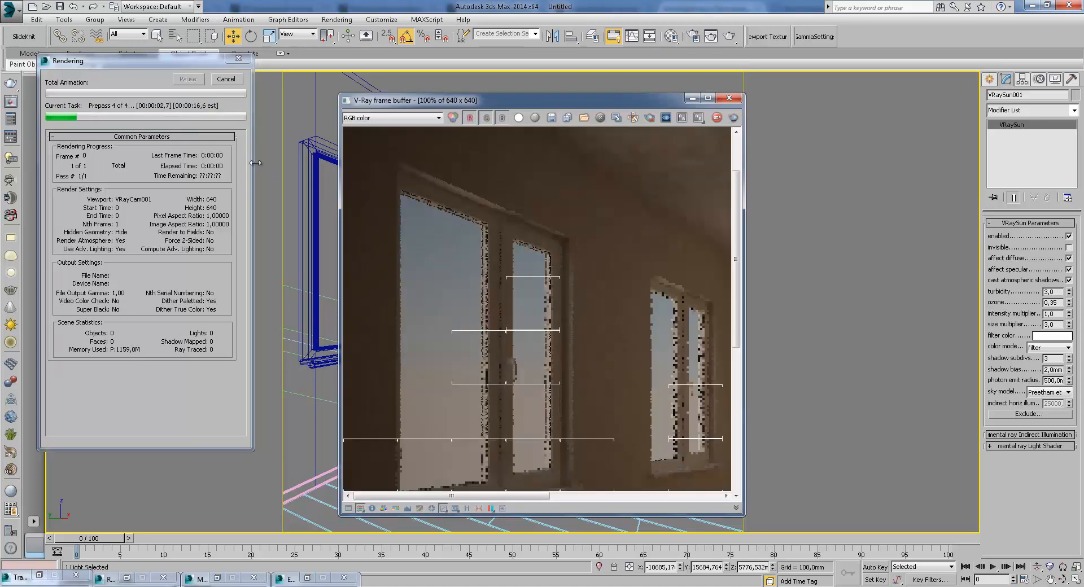
scroll(264, 172, down, 1)
click(225, 79)
- Set the irradiance map preset to Medium with 40 subdivs and switch its settings to Expert mode
click(693, 36)
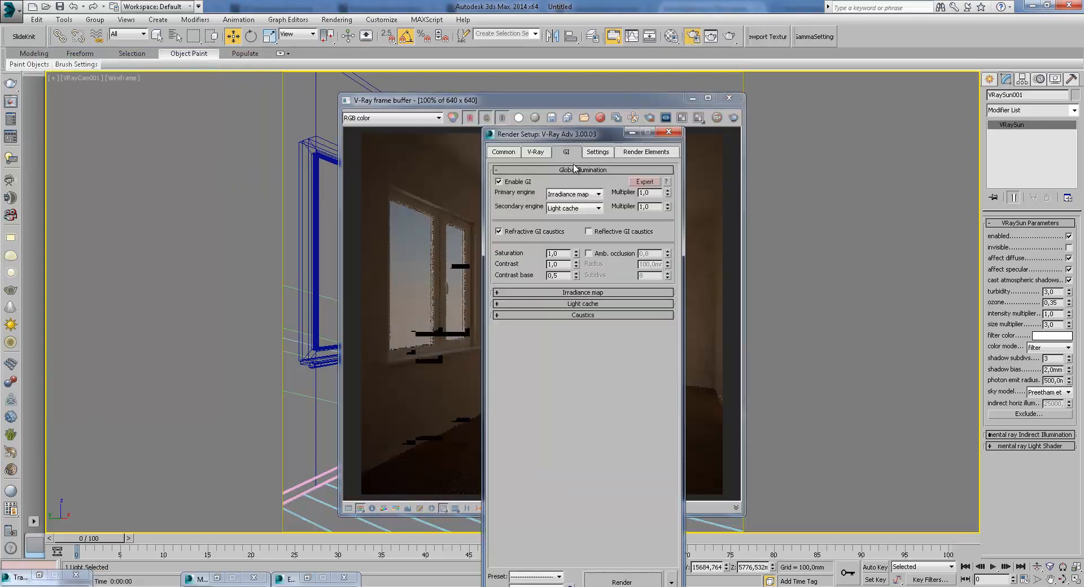
click(587, 291)
click(587, 291)
click(587, 291)
click(590, 307)
click(590, 332)
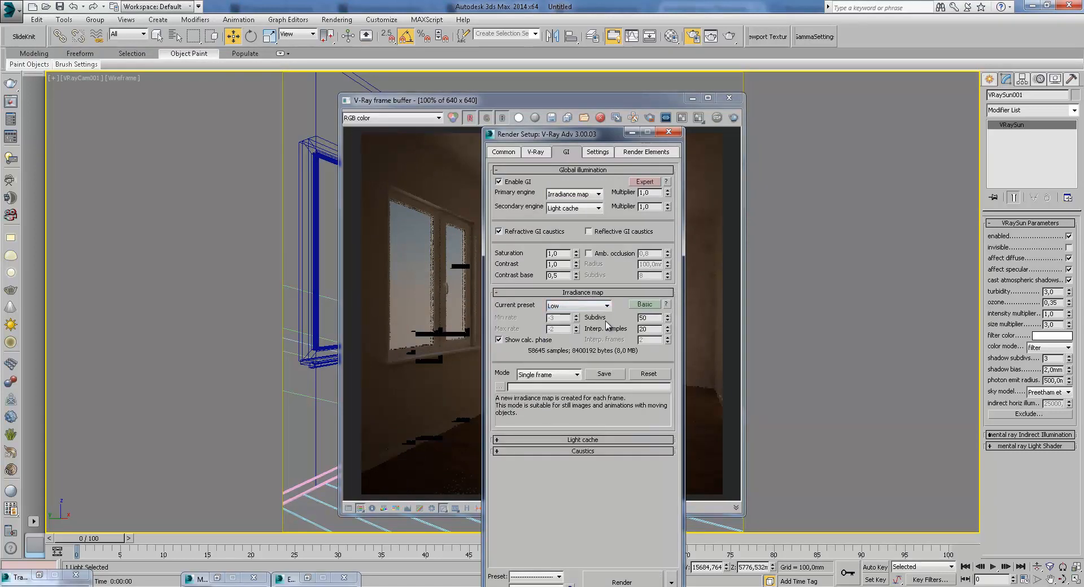
click(587, 307)
click(587, 338)
click(645, 304)
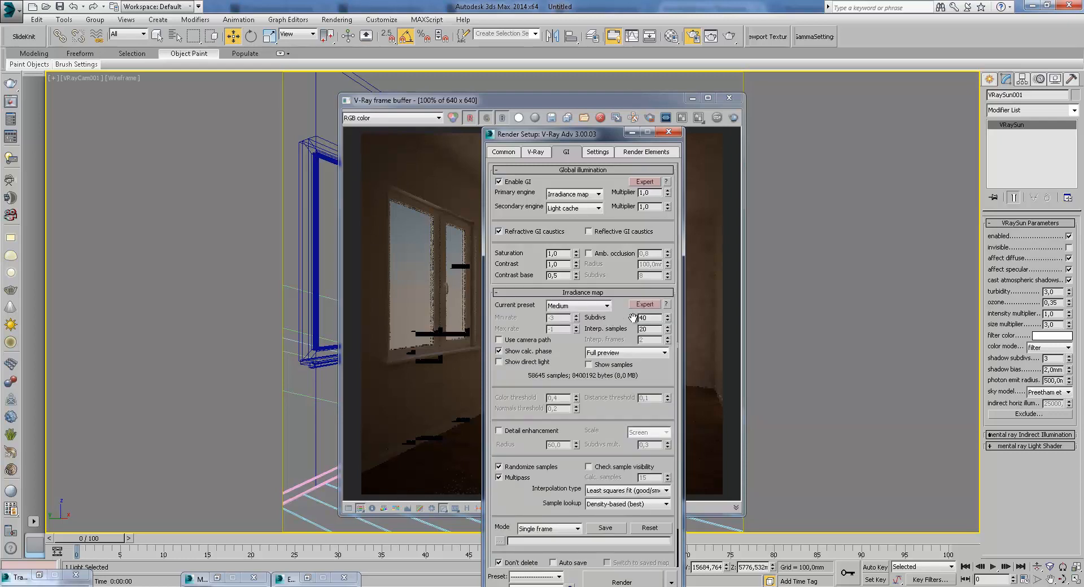
- Turn off randomize samples and multipass for the irradiance map, set sample lookup to Overlapping, and minimise the render setup
drag(627, 318, 630, 230)
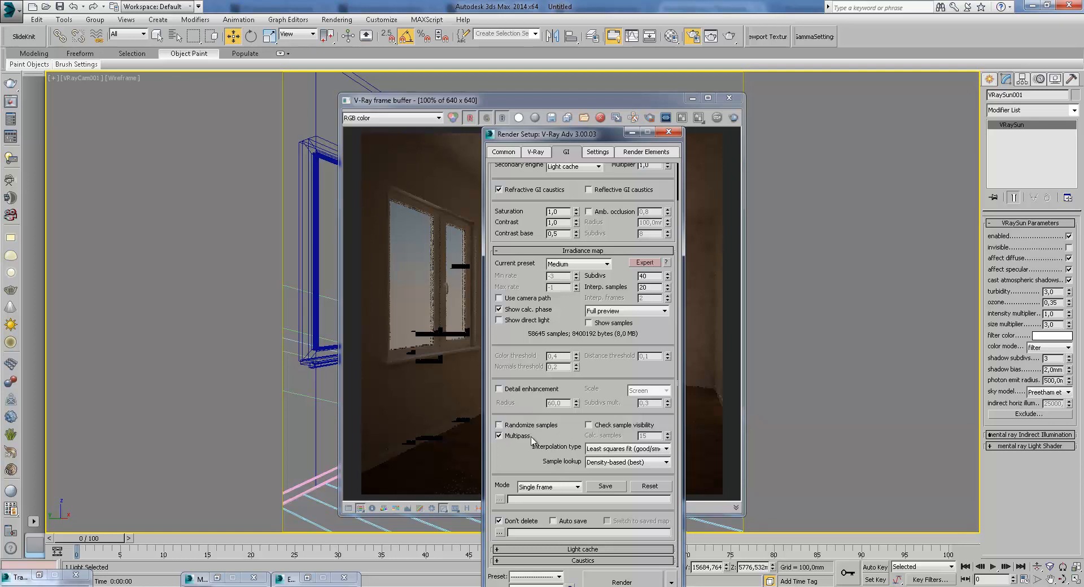
click(622, 464)
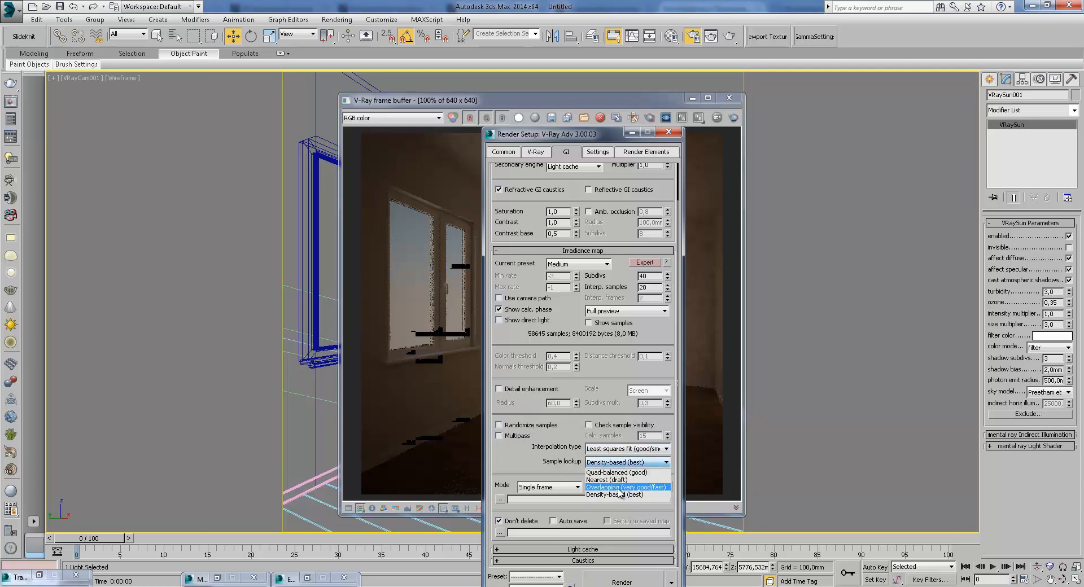
click(620, 487)
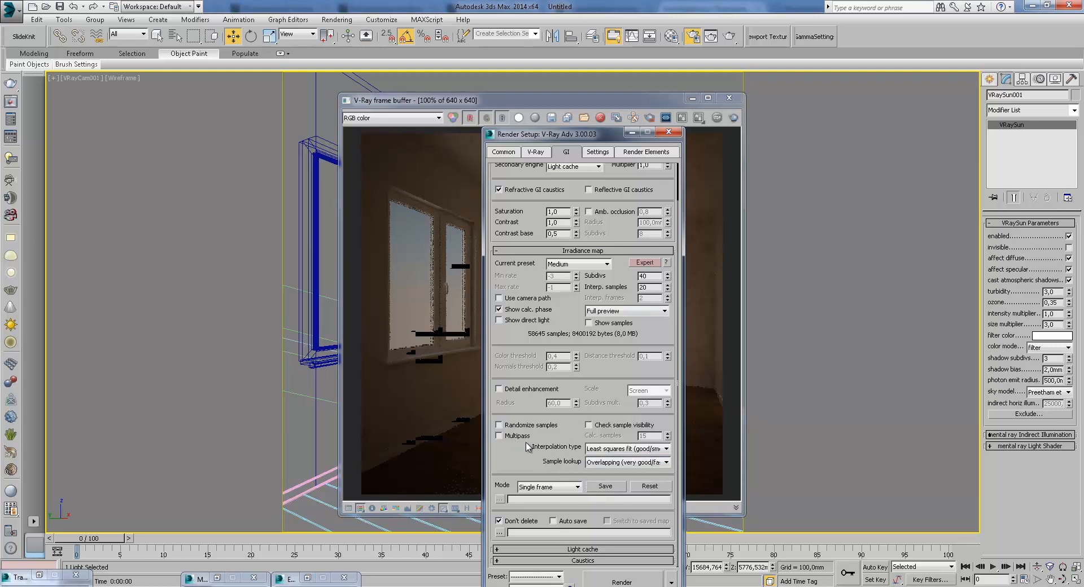
drag(607, 346, 587, 379)
click(631, 133)
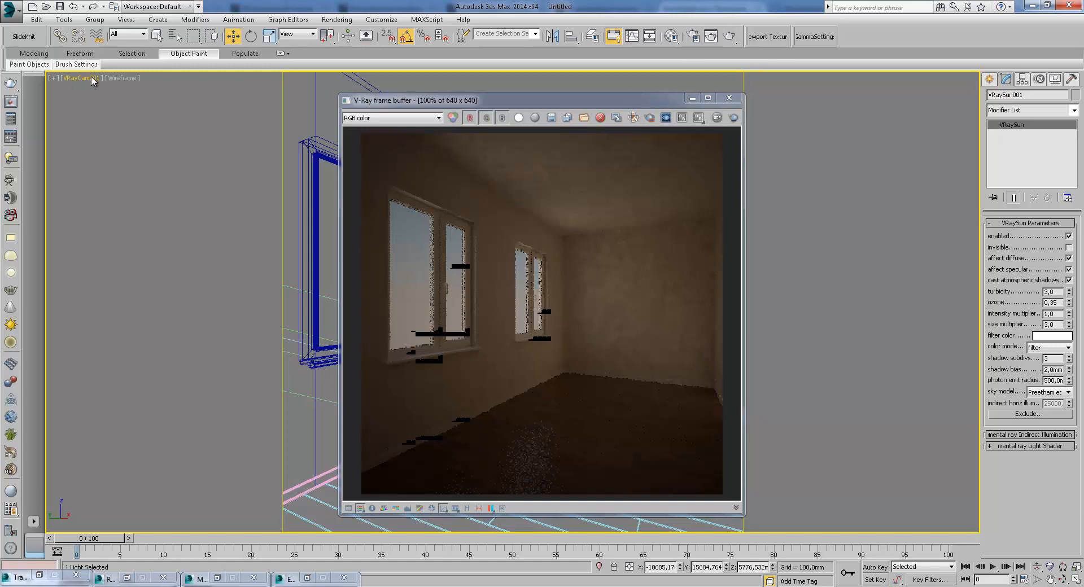
- Select the active view's V-Ray camera and set its custom white balance colour to pure white
click(89, 76)
click(158, 301)
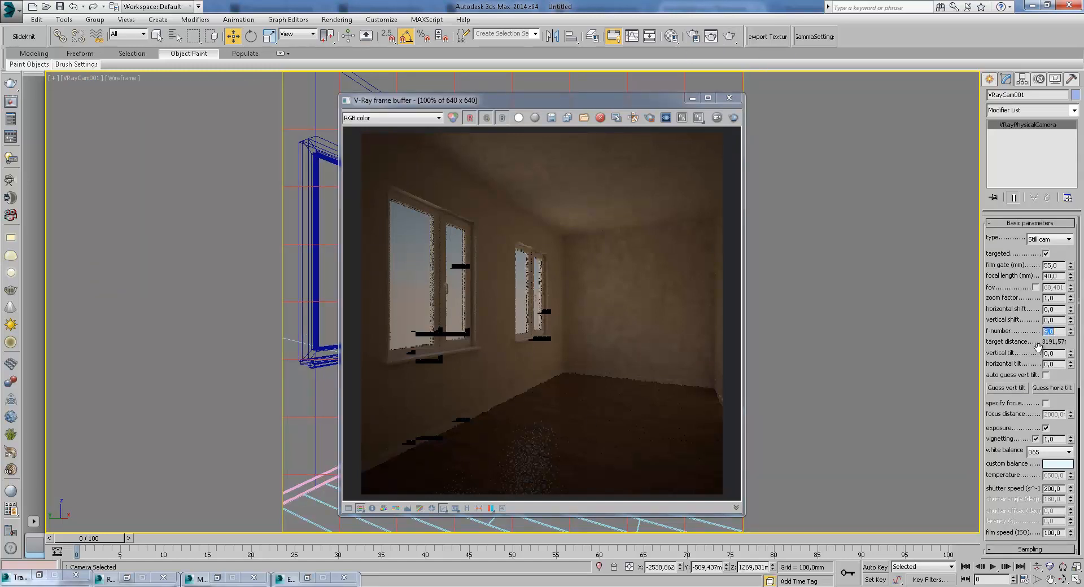
click(1048, 464)
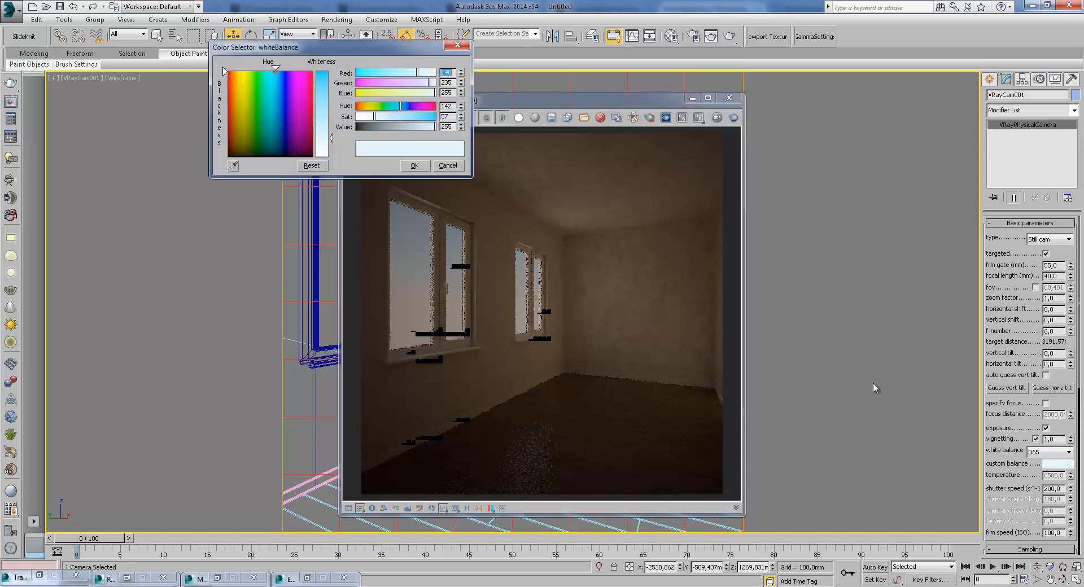
drag(332, 138, 331, 156)
click(414, 165)
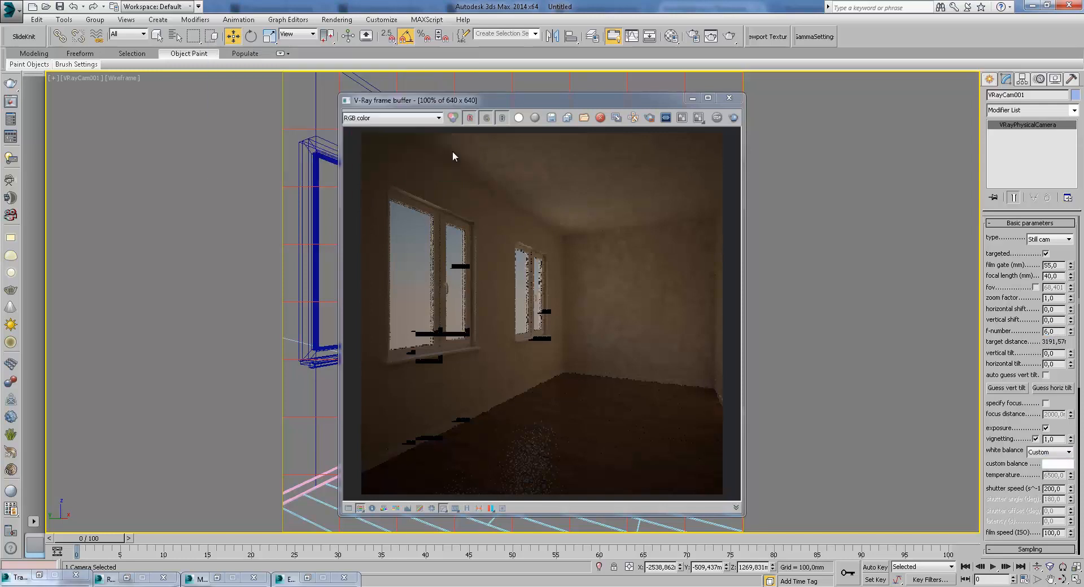
- Render the room from the camera view, checking the windows, floor and sunlit wall up close while it computes
click(728, 36)
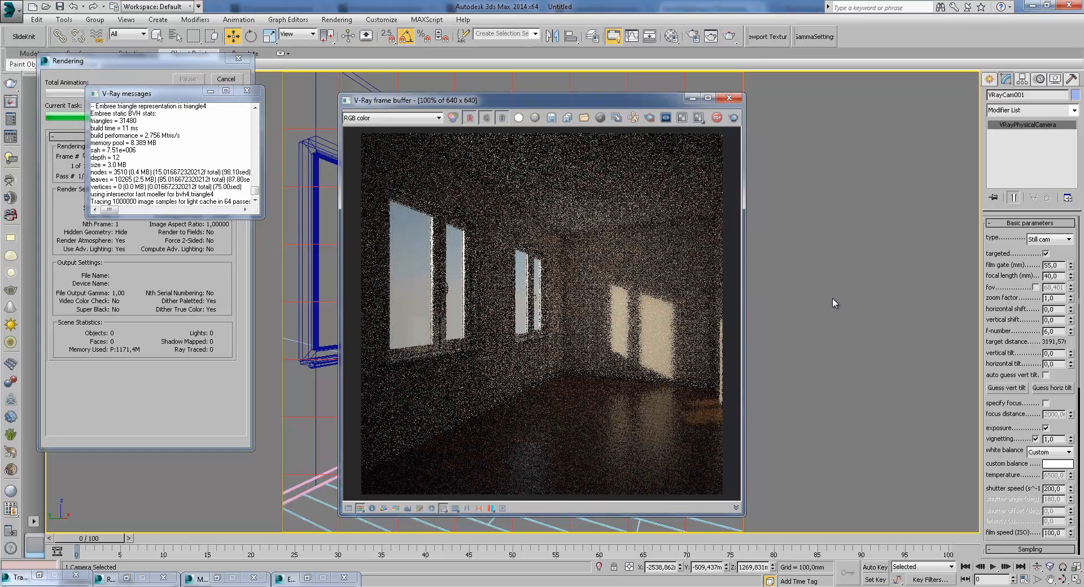
click(210, 91)
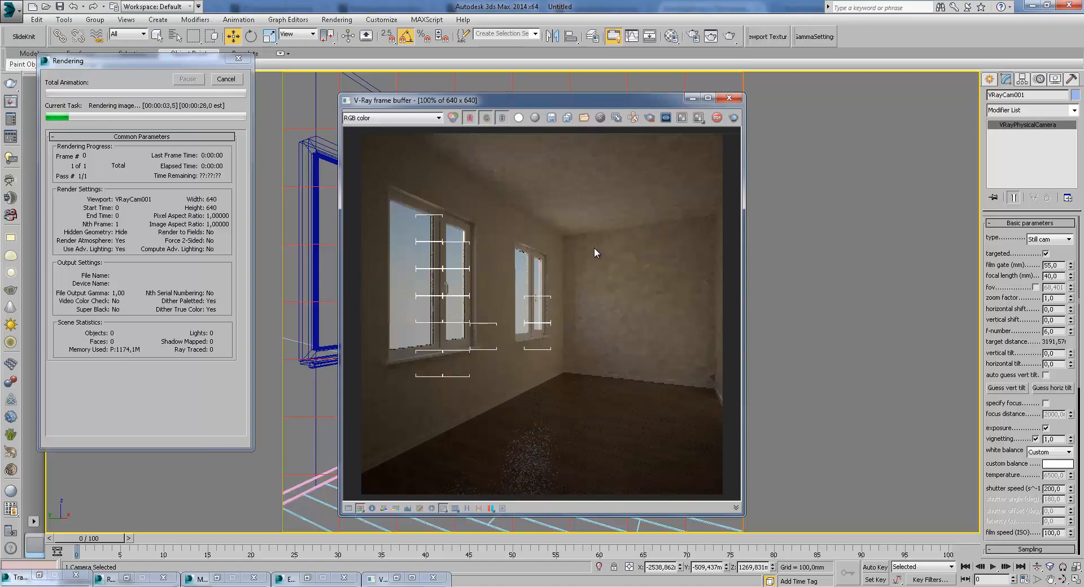
scroll(490, 242, up, 1)
middle_drag(490, 242, 612, 341)
scroll(612, 354, down, 1)
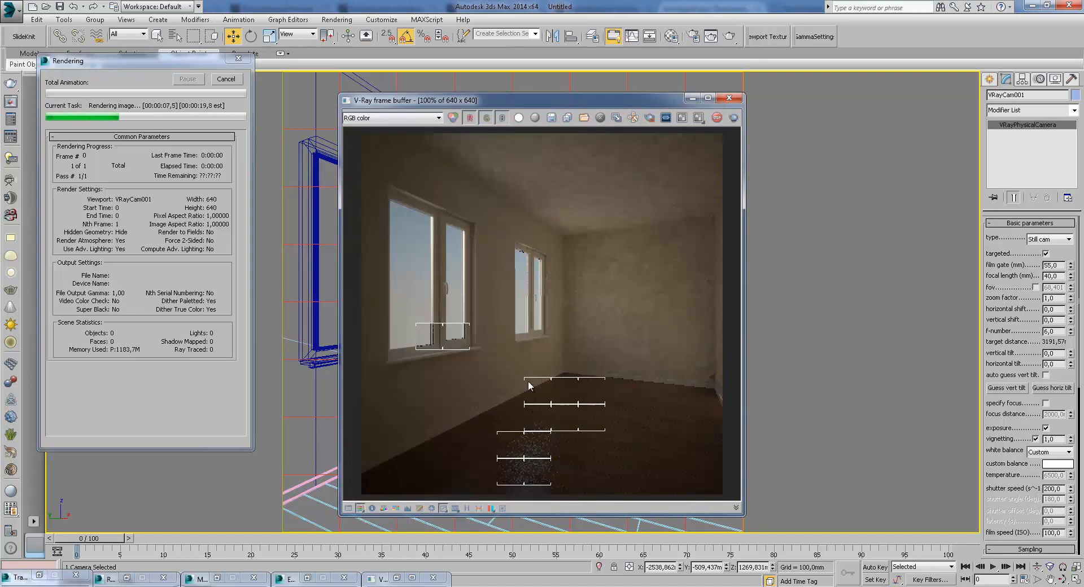
scroll(466, 412, up, 1)
mouse_move(466, 413)
middle_down()
mouse_move(533, 296)
mouse_move(459, 313)
middle_up()
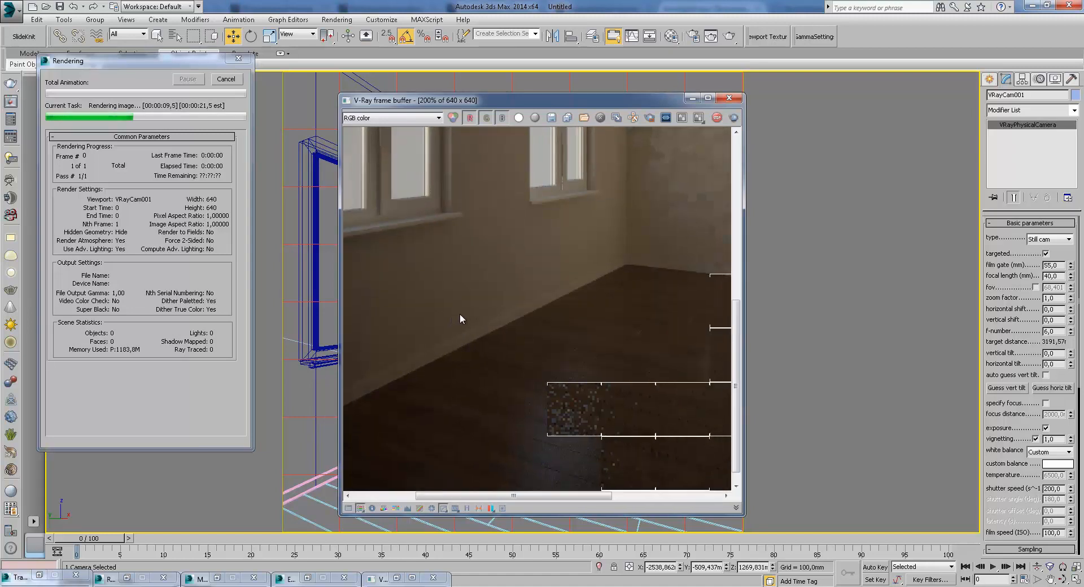
middle_drag(562, 278, 491, 301)
scroll(490, 303, down, 1)
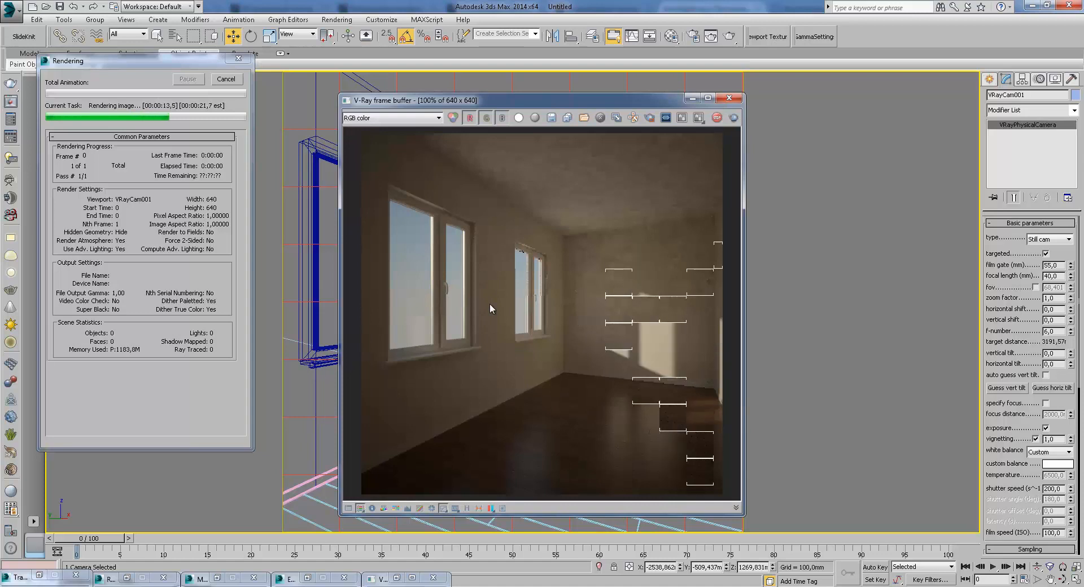
scroll(631, 329, up, 1)
scroll(618, 307, down, 1)
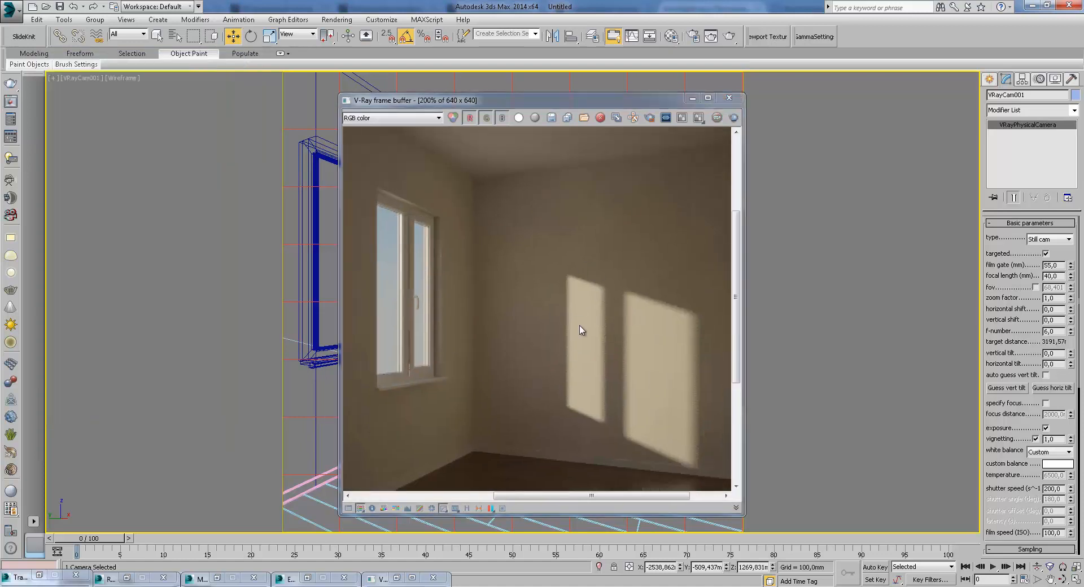
- Examine the walls, ceiling and windows of the finished render for noise and blotches, and minimise the frame buffer
scroll(584, 317, down, 1)
scroll(585, 318, up, 1)
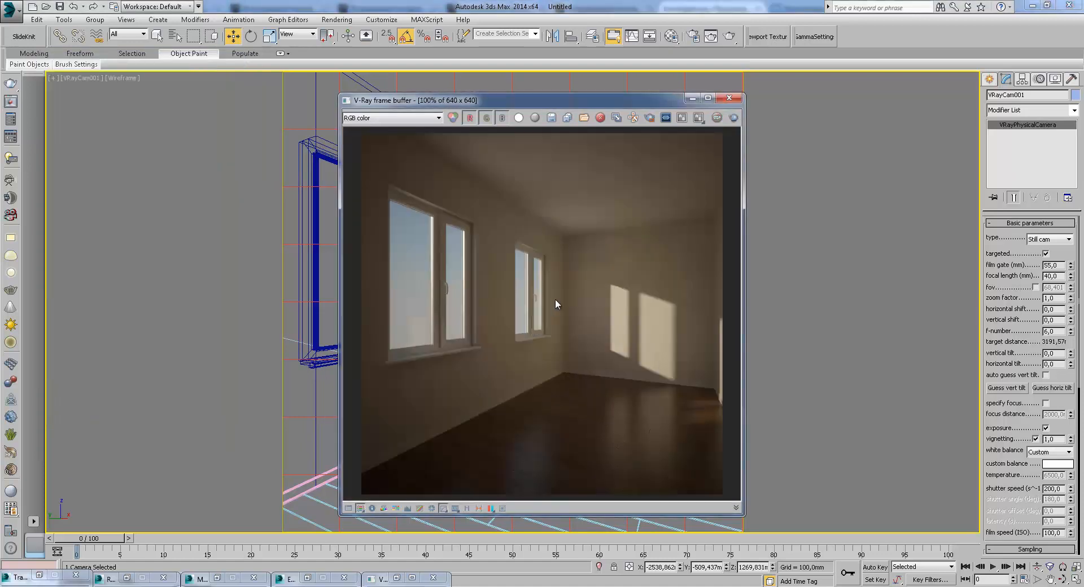
scroll(543, 367, up, 1)
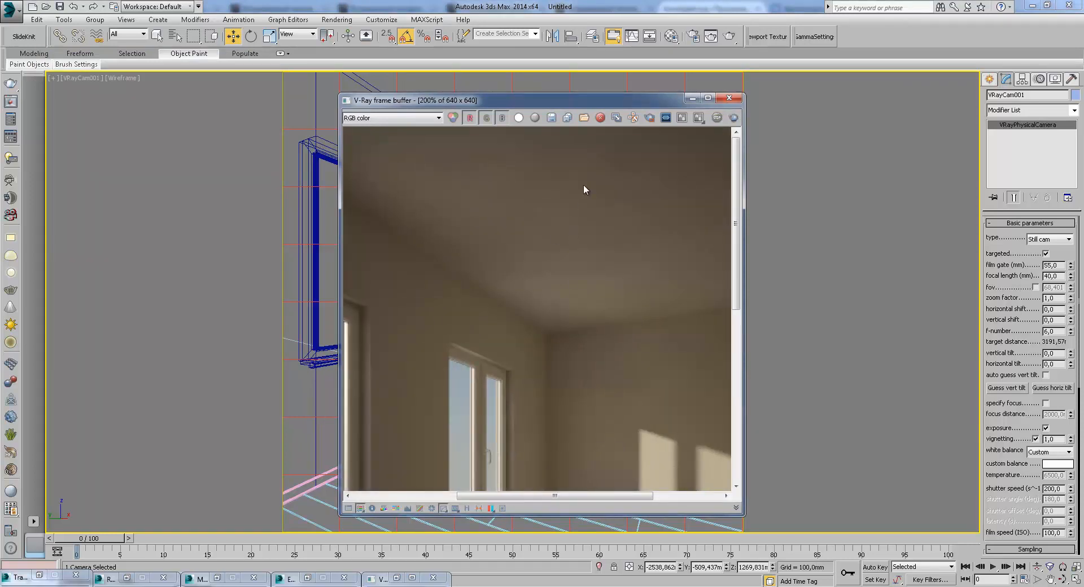
scroll(588, 174, up, 1)
scroll(570, 249, up, 1)
scroll(531, 271, down, 3)
scroll(534, 153, up, 1)
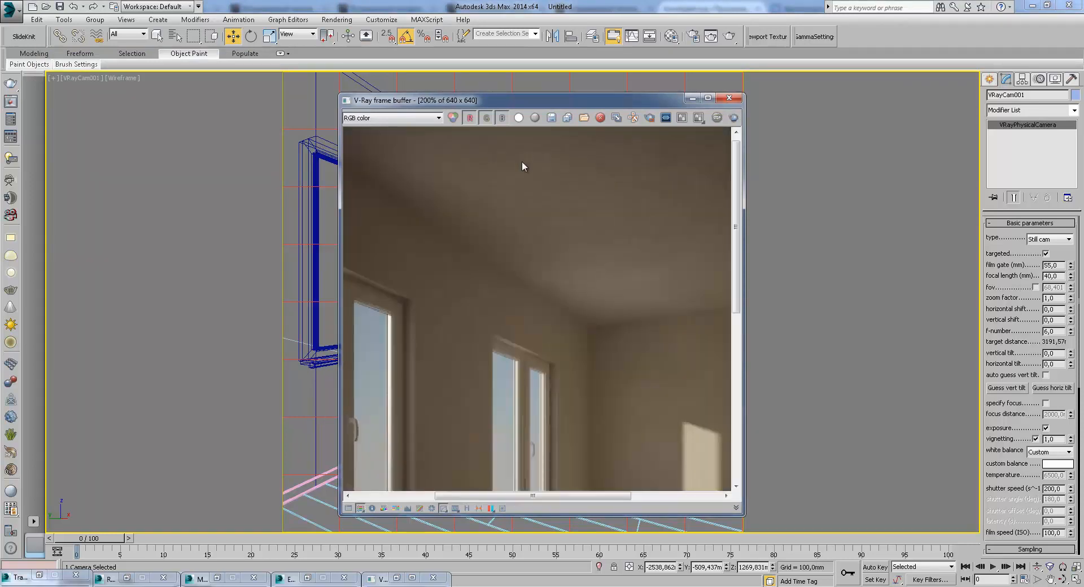
click(423, 118)
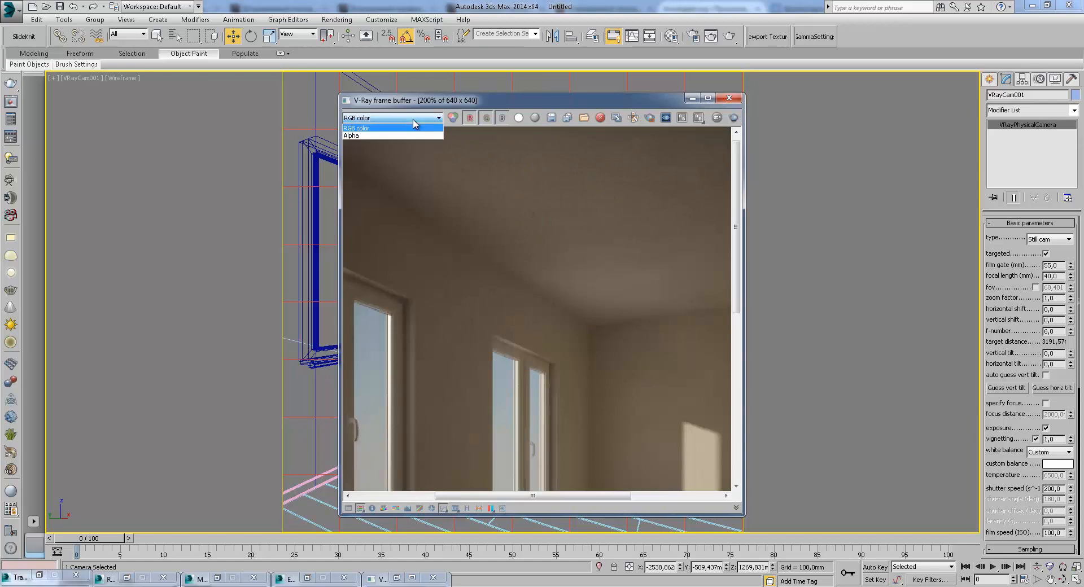
click(402, 134)
middle_drag(525, 215, 640, 248)
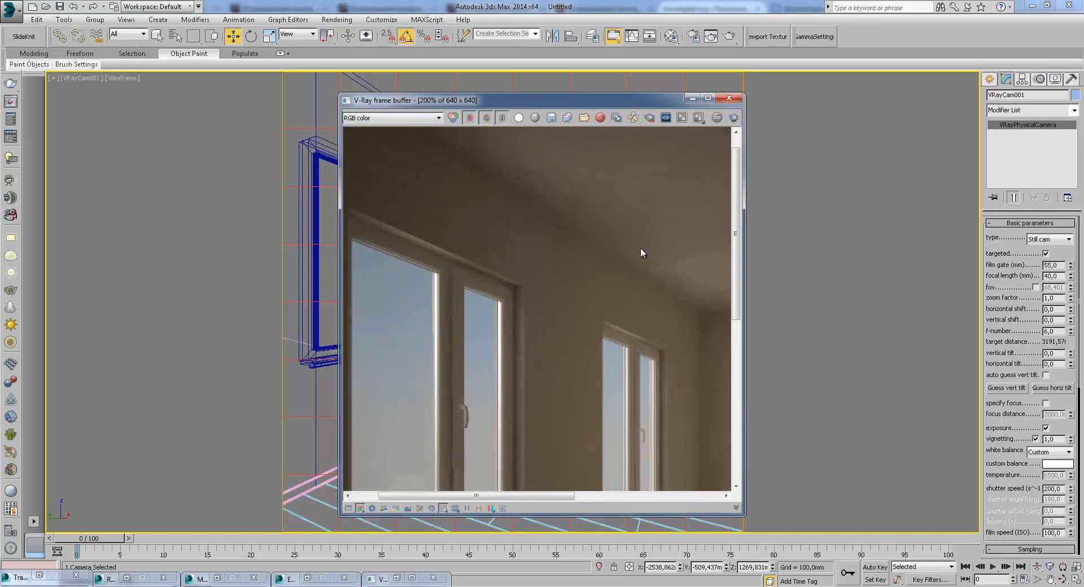
scroll(640, 247, down, 1)
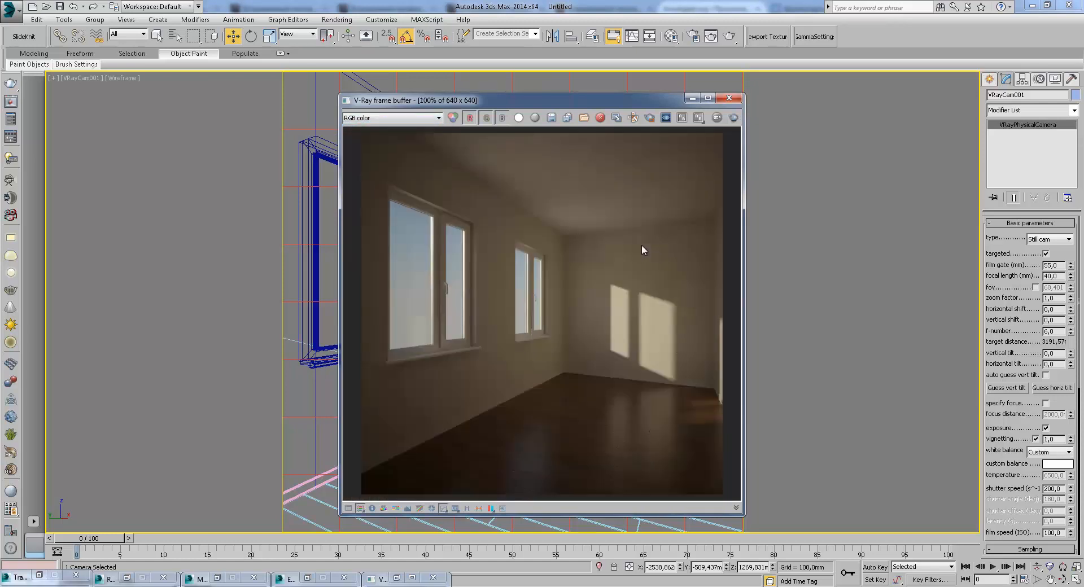
click(692, 98)
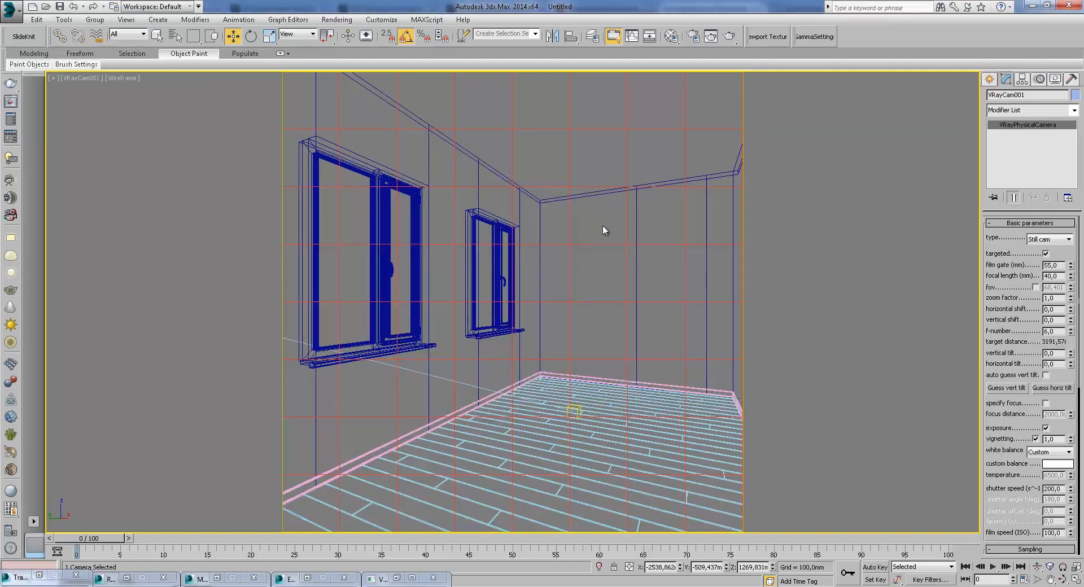
click(540, 202)
right_click(656, 218)
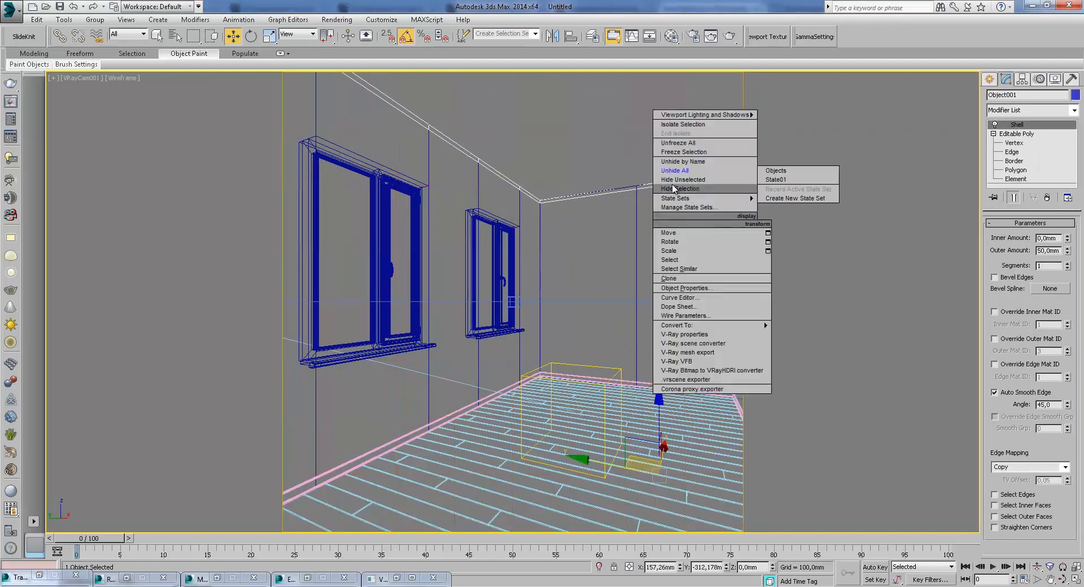
click(694, 36)
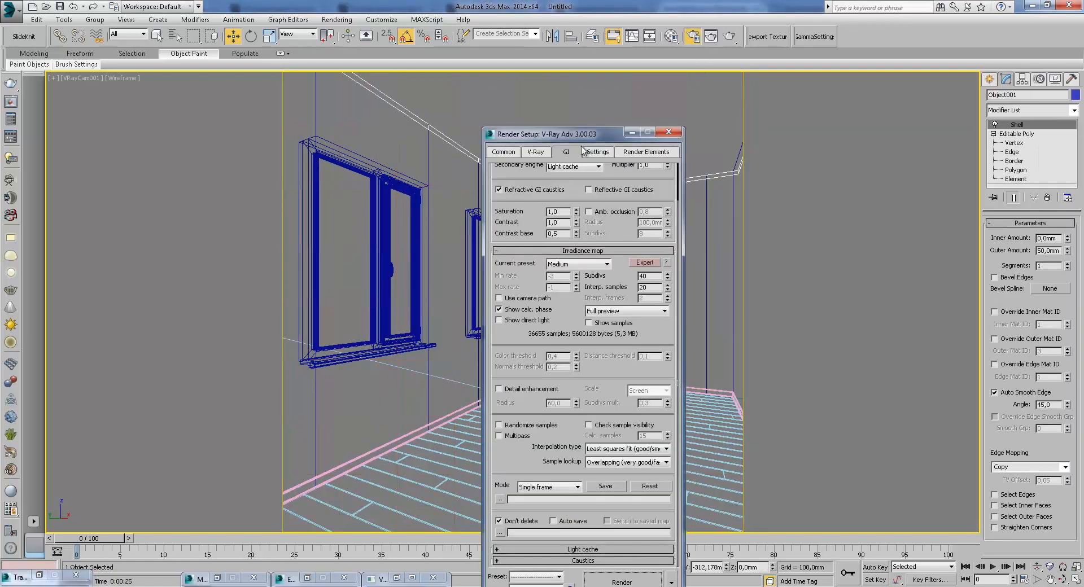
click(666, 134)
- Bring back the V-Ray frame buffer and duplicate the finished render into a separate 3ds Max frame buffer window
right_click(672, 157)
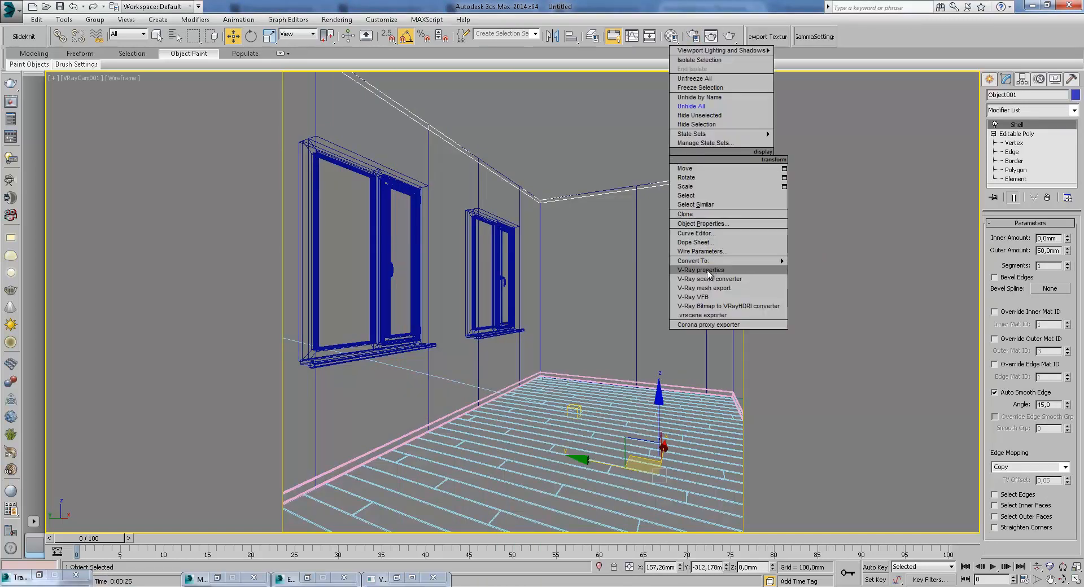
click(704, 297)
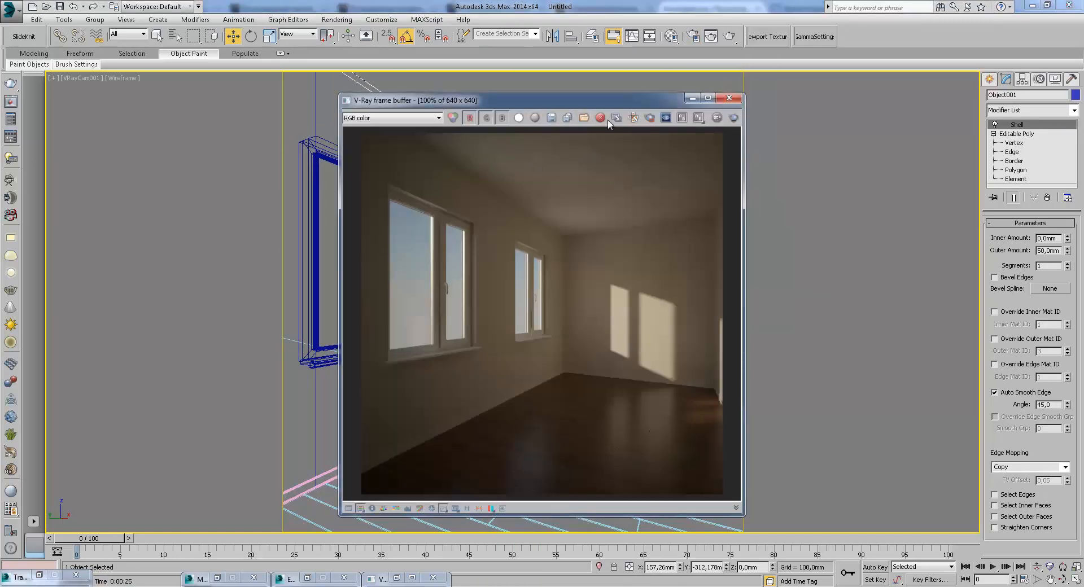
click(616, 119)
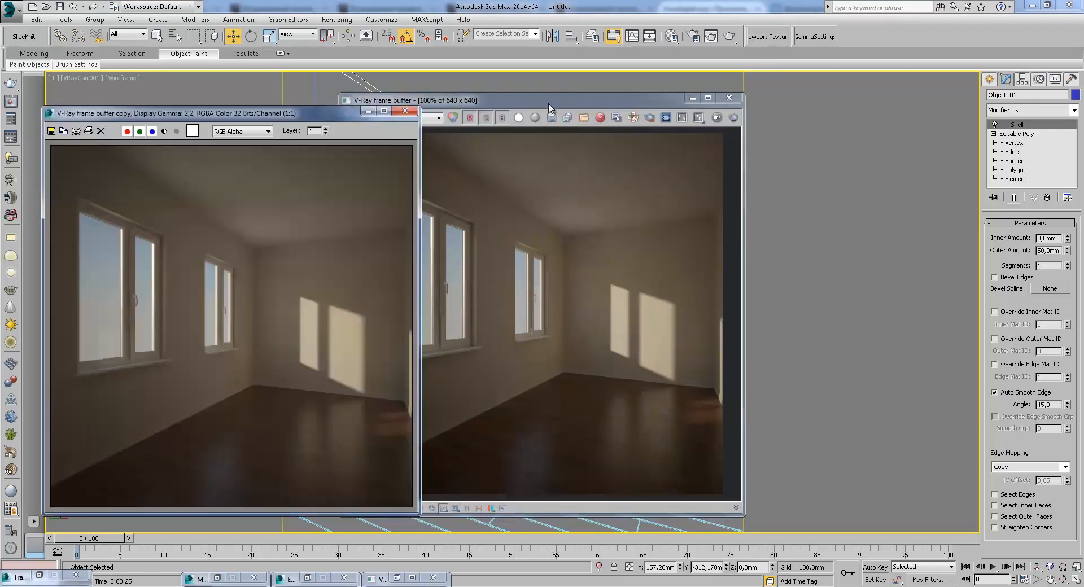
- Place the V-Ray frame buffer beside the copied render to compare them, close the original, and move the copy aside
drag(546, 106, 687, 117)
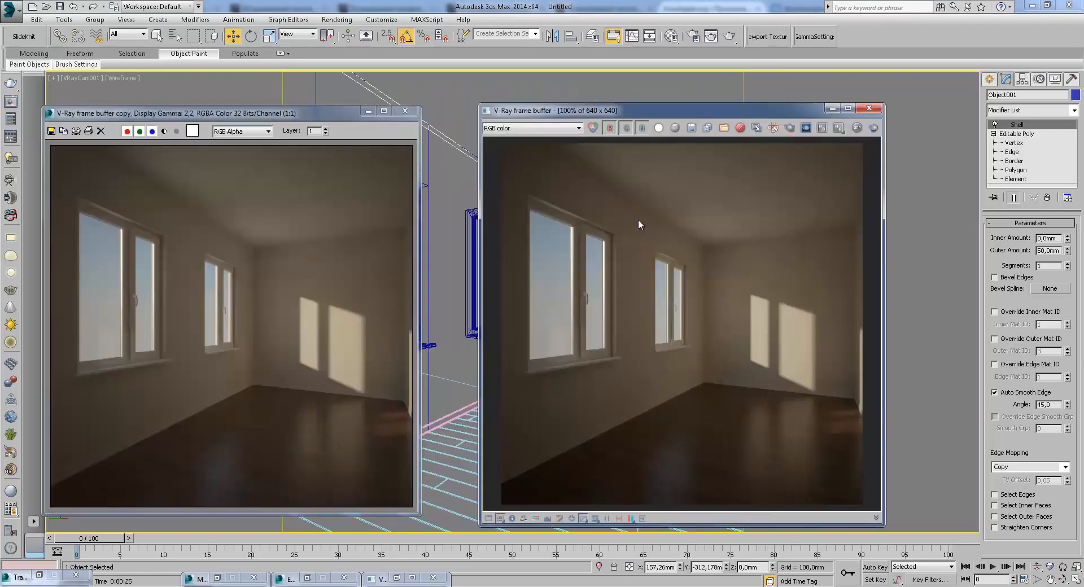
click(869, 108)
drag(344, 121, 319, 89)
- Select the outer borders of both window openings on the room's wall object and cap them
click(516, 221)
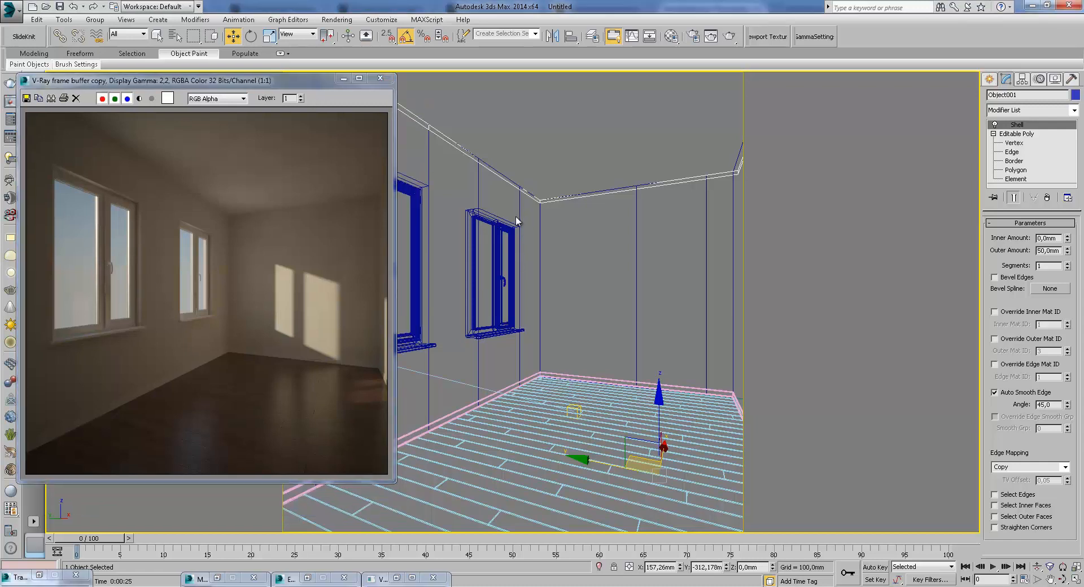
click(1014, 152)
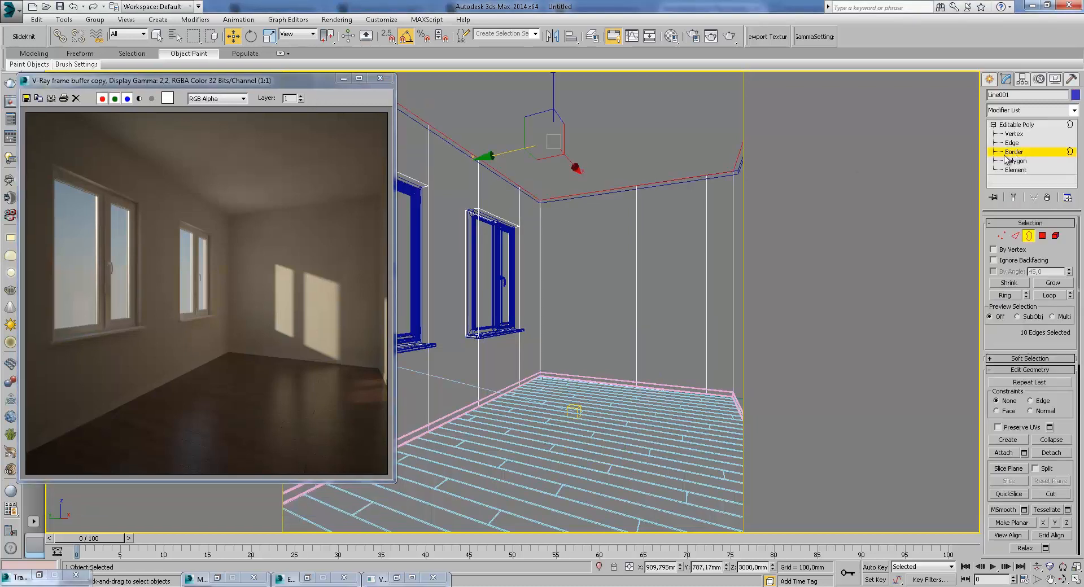
scroll(682, 273, down, 5)
alt+middle_drag(682, 273, 617, 312)
click(647, 305)
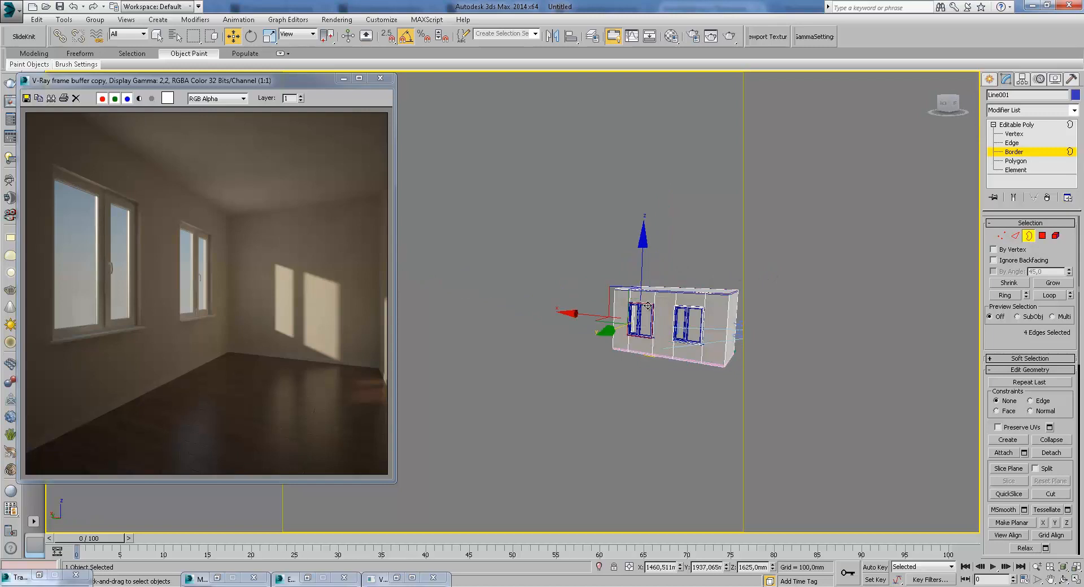
ctrl+click(693, 308)
right_click(690, 307)
key(Escape)
- Detach the two polygons covering the window openings from the wall object as a separate object
click(1014, 161)
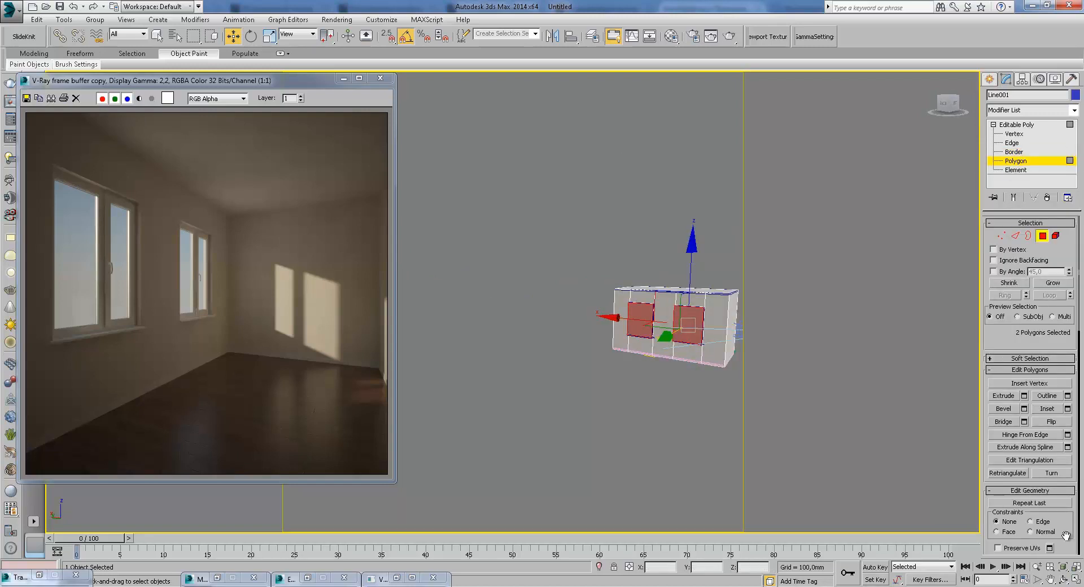
scroll(1071, 504, down, 3)
click(1061, 506)
click(590, 306)
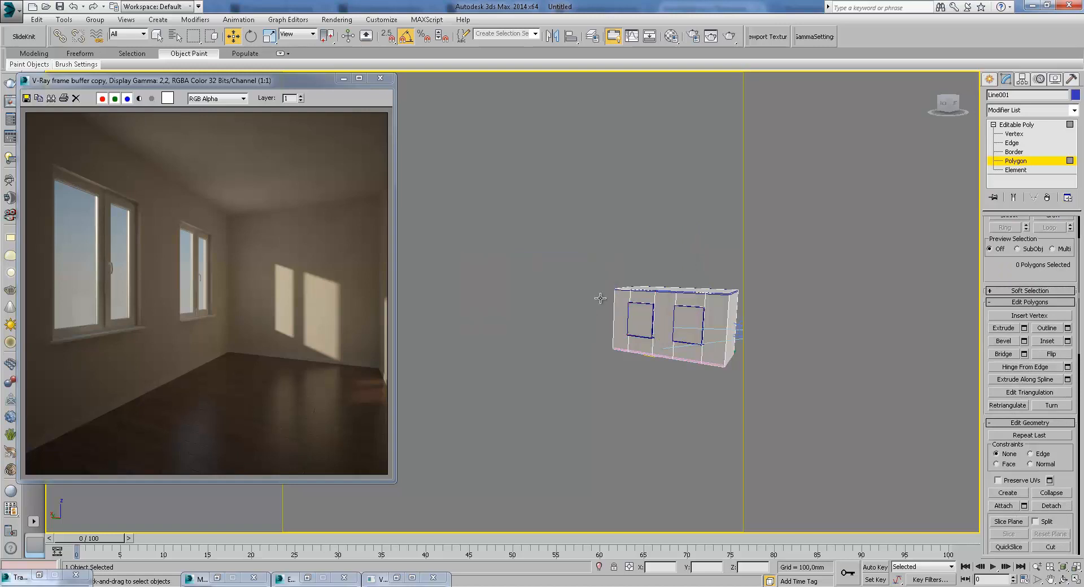
- Select the detached window planes from the top view and isolate them
click(989, 79)
key(t)
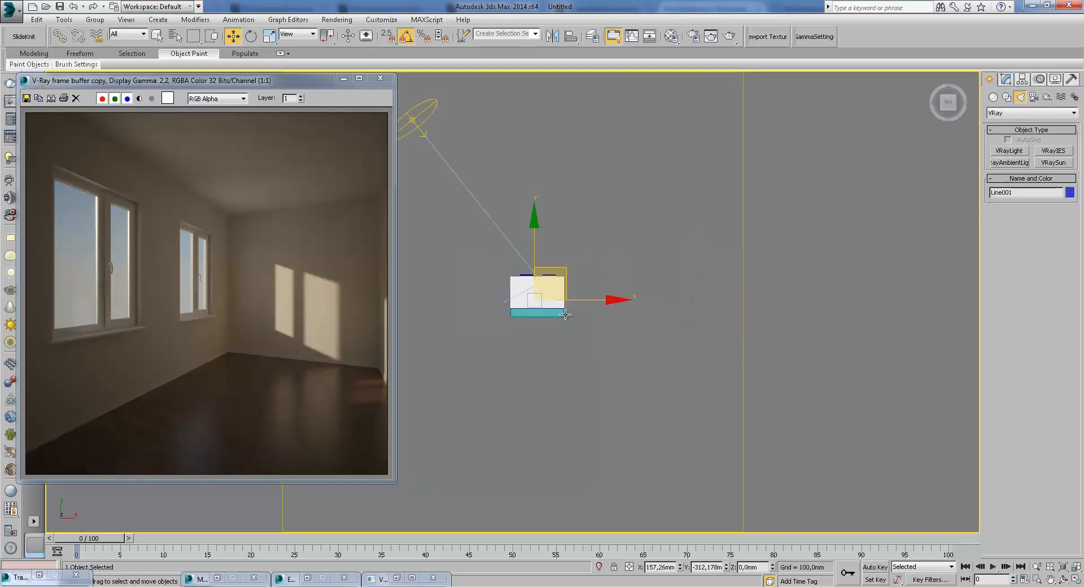
scroll(565, 317, up, 5)
scroll(548, 273, up, 4)
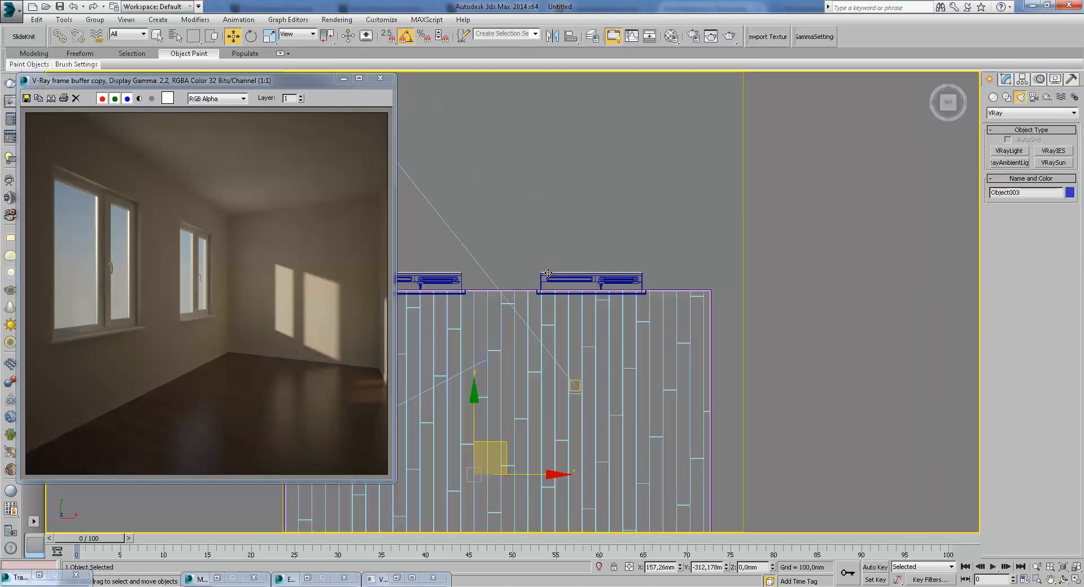
right_click(548, 273)
click(590, 210)
alt+middle_drag(590, 210, 614, 236)
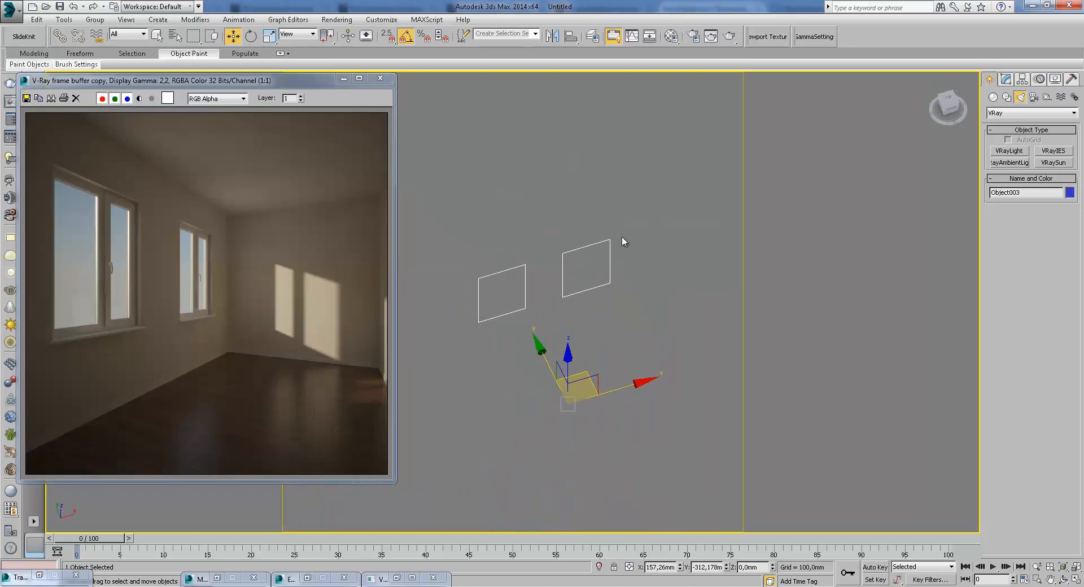
- Create a VRayLight near the window planes and set its type to Mesh
click(1009, 151)
key(t)
drag(580, 233, 630, 271)
click(1035, 246)
click(1026, 274)
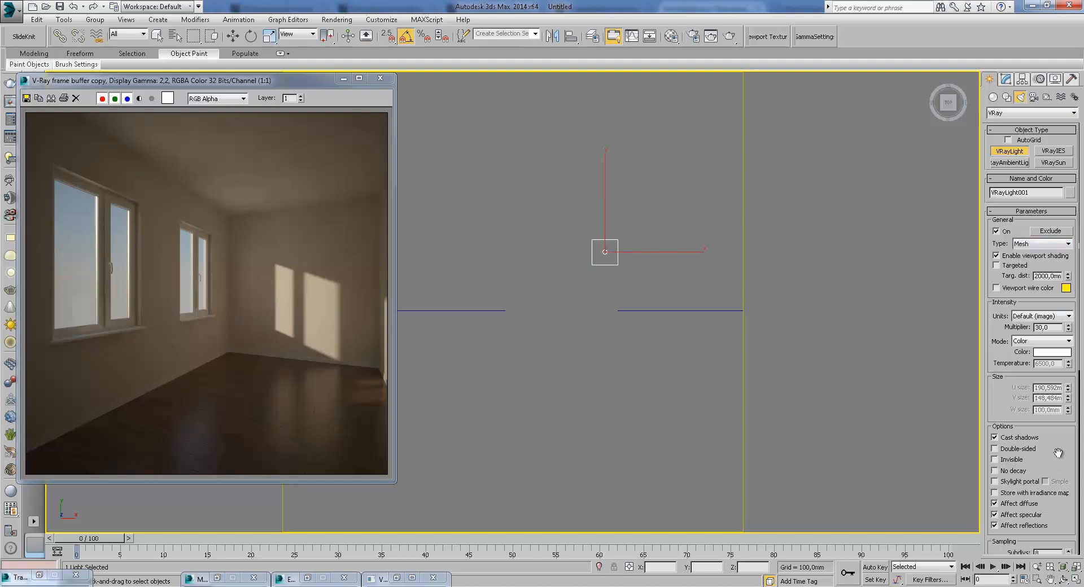
scroll(1055, 458, down, 5)
click(1031, 452)
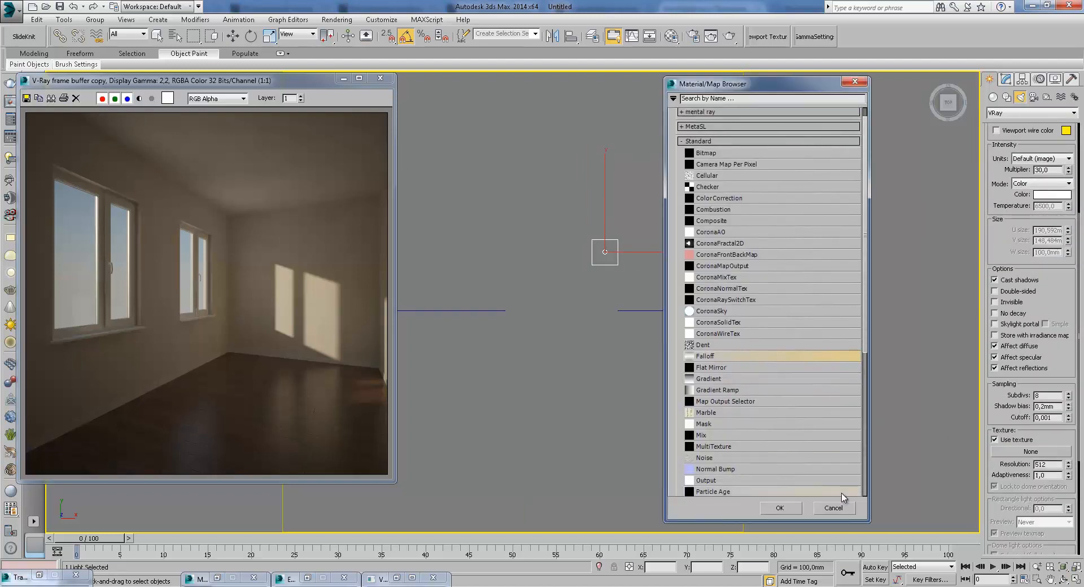
click(834, 507)
scroll(1033, 176, down, 5)
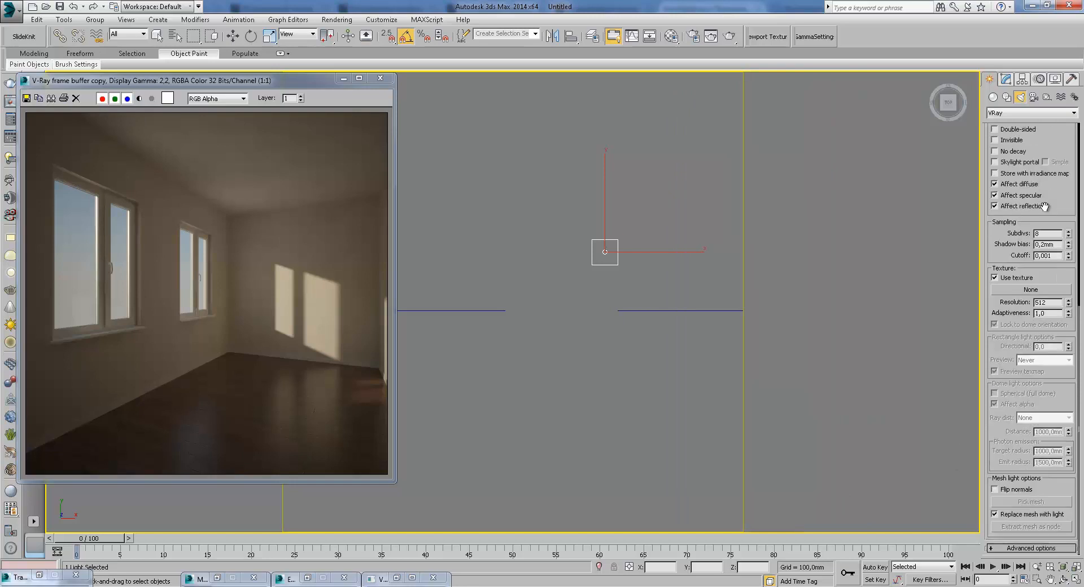
- Make the new VRayLight invisible and pick the detached window planes as its mesh
click(1005, 80)
key(w)
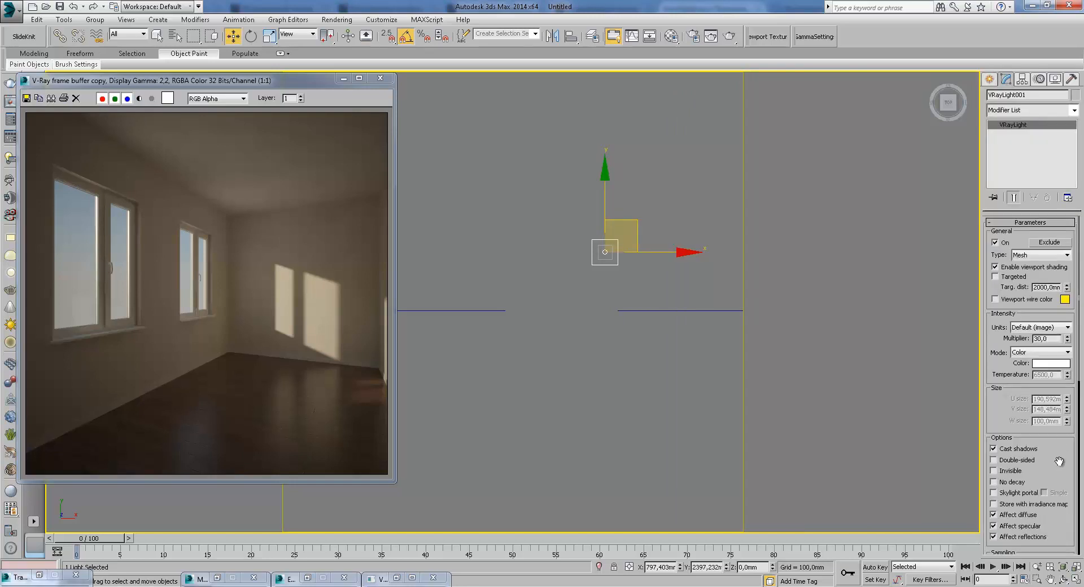
scroll(1046, 436, down, 5)
drag(1056, 236, 1057, 401)
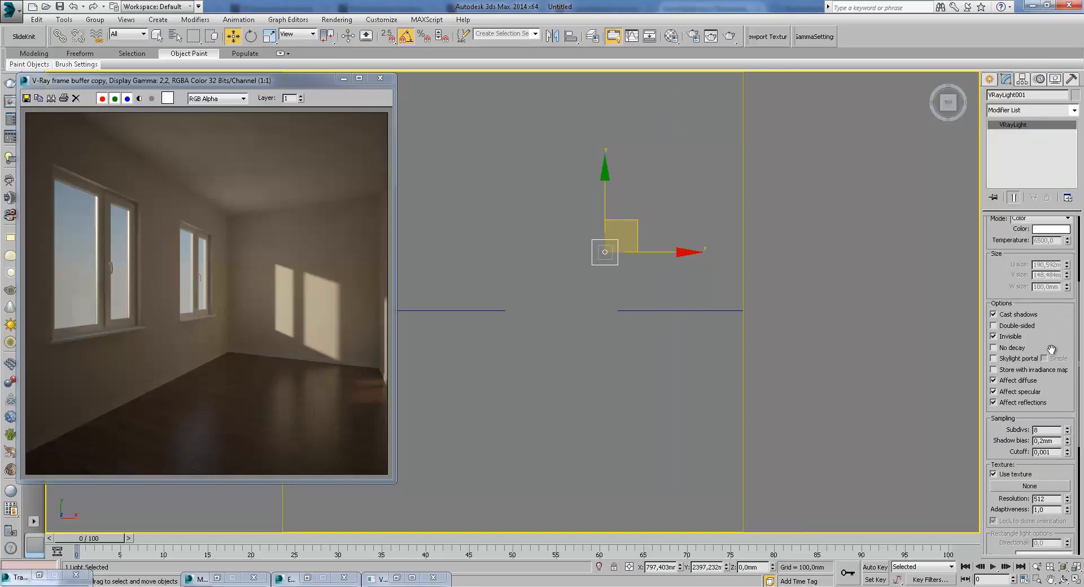
scroll(1039, 339, down, 5)
click(1031, 480)
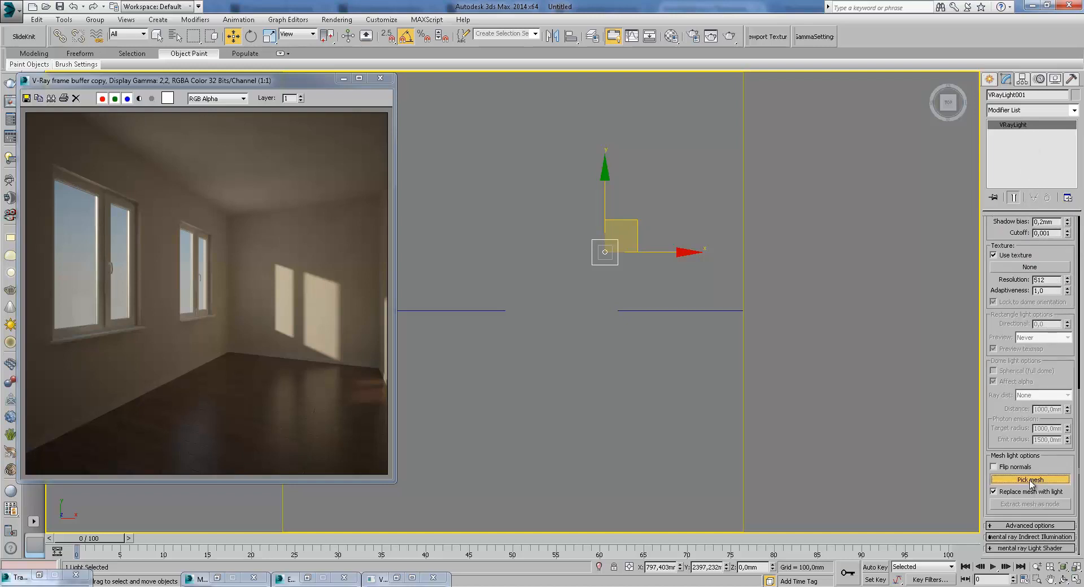
click(673, 311)
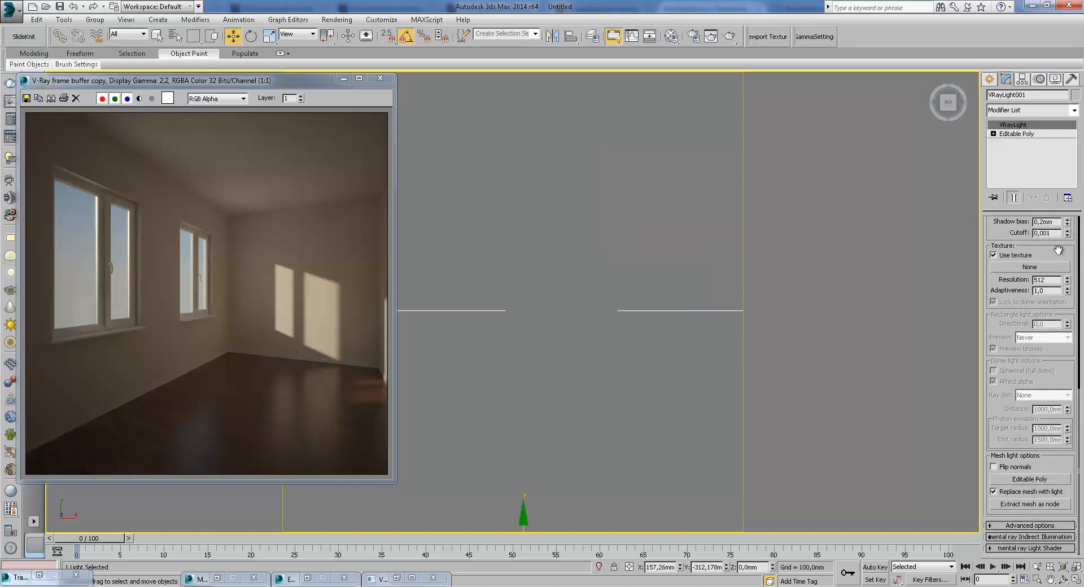
- Turn the mesh light into a simple skylight portal and check both window planes from other views
scroll(1048, 273, up, 5)
click(1003, 344)
click(1045, 343)
key(f)
click(989, 80)
key(p)
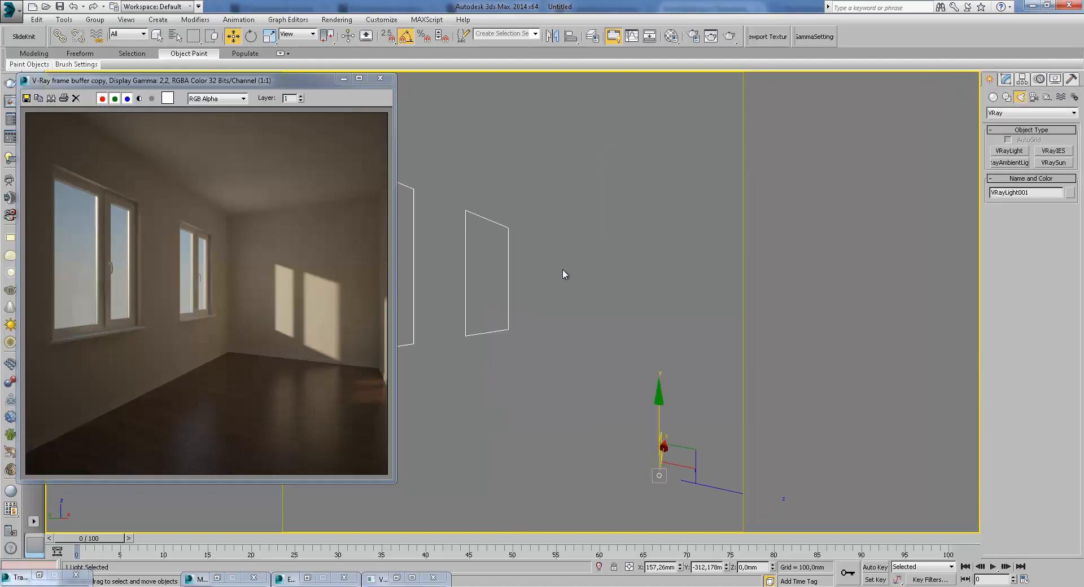
click(1005, 80)
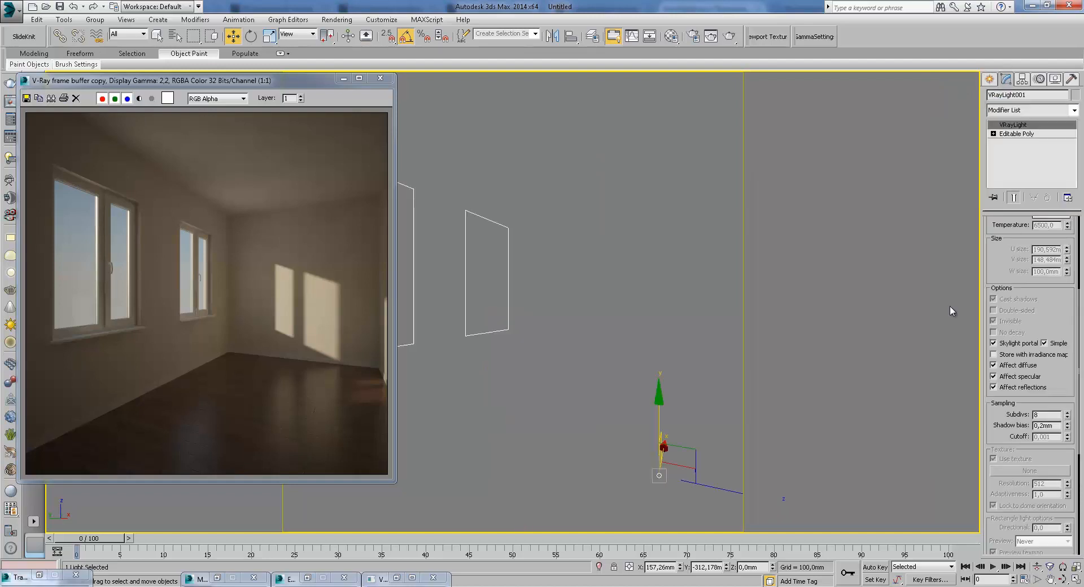
- Bring back the full scene from isolation, start a test render from the camera view, and stop it during the light cache
right_click(539, 238)
click(563, 191)
right_click(562, 189)
click(729, 36)
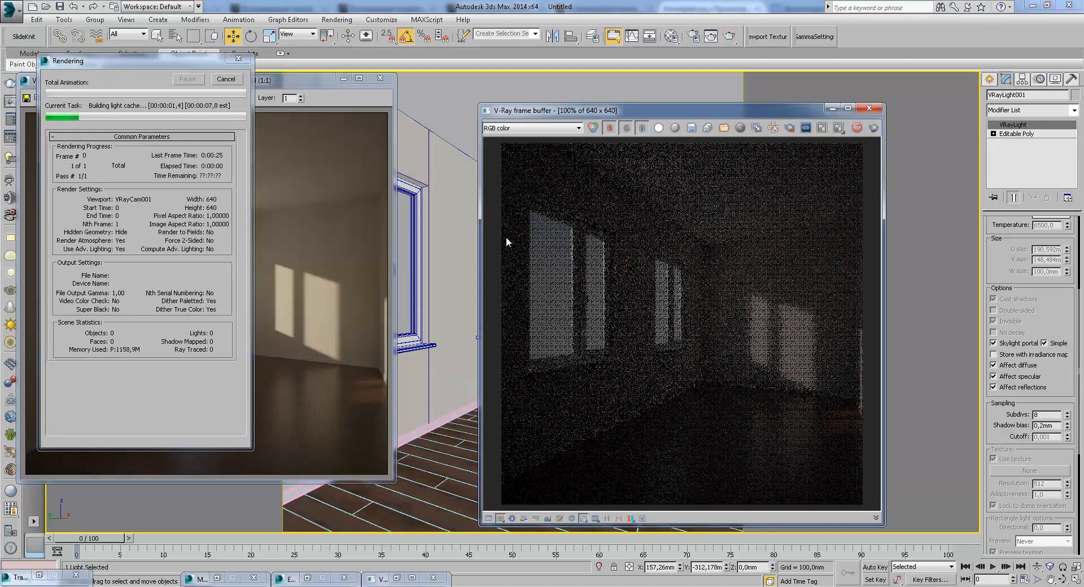
key(Escape)
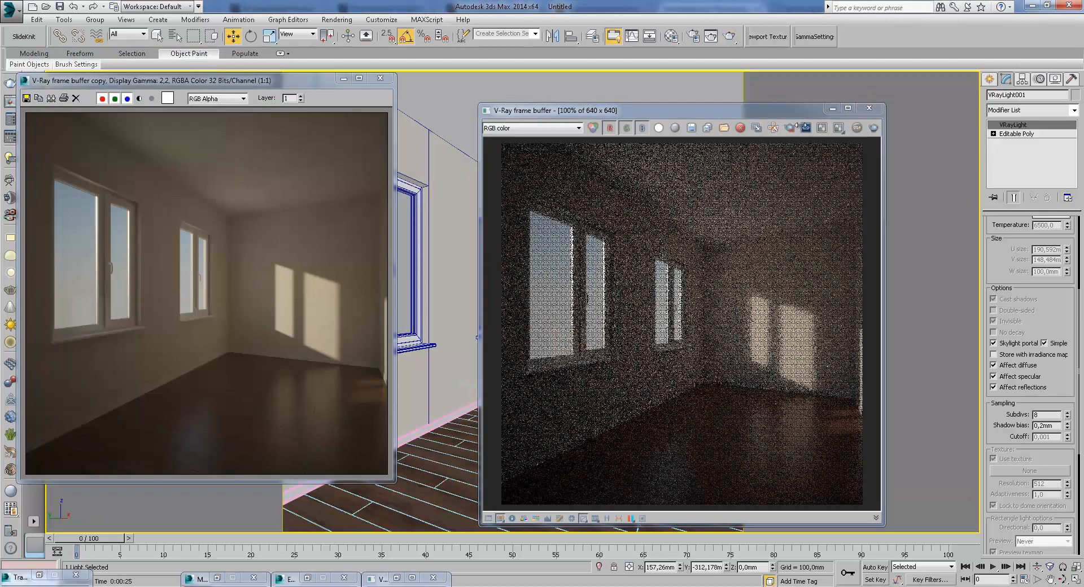
- Minimise the frame buffer, then examine the nearer window's glass object in isolation and return to the full scene
click(832, 108)
drag(316, 80, 275, 86)
click(401, 218)
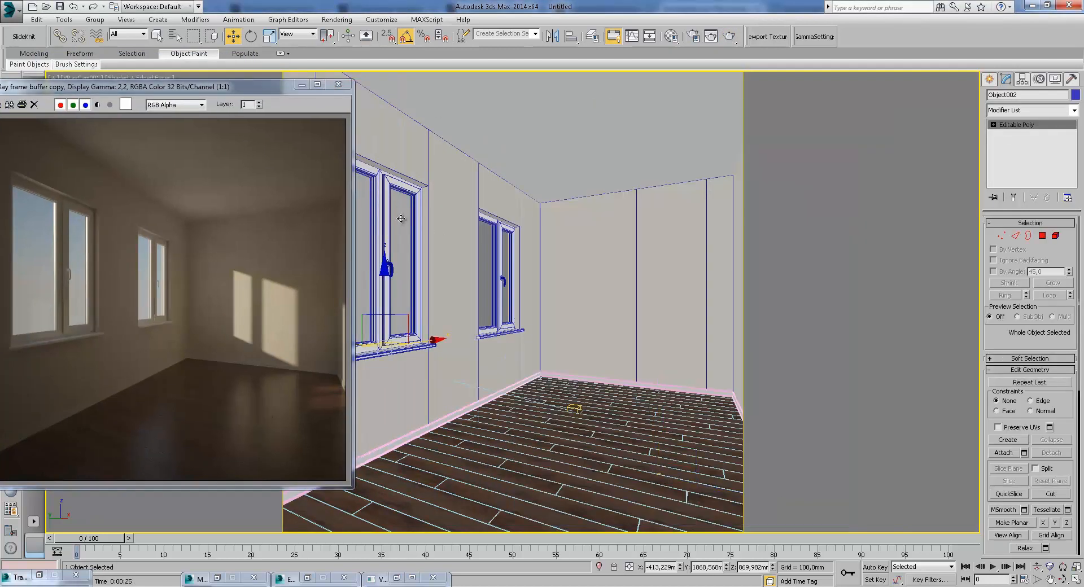
key(F3)
right_click(595, 251)
click(597, 210)
right_click(532, 233)
click(542, 185)
key(F3)
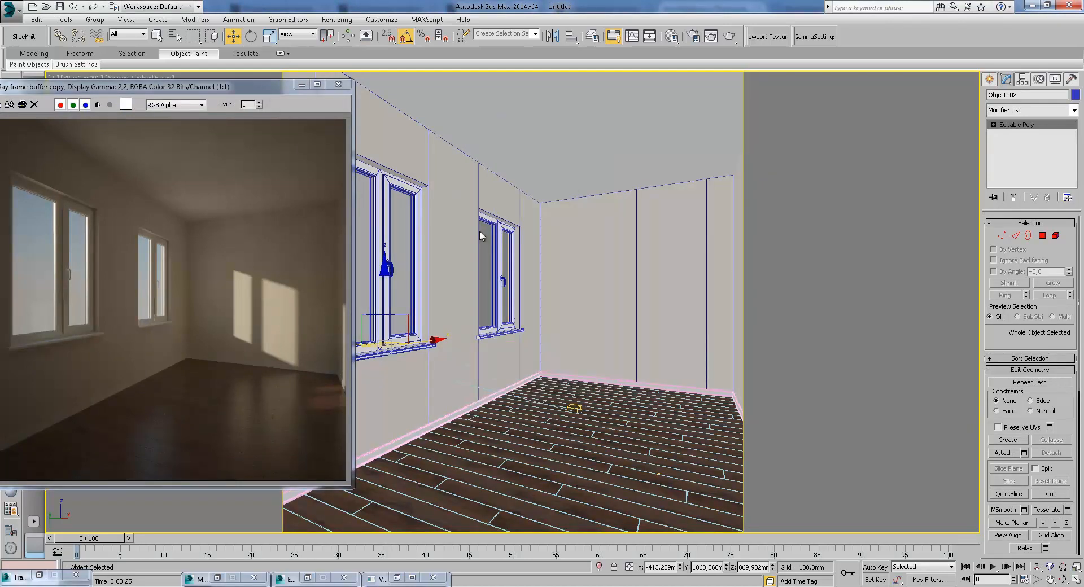
- Clone the nearer window's glass to the second window as an instance, align it inside the frame, and return to the camera view
key(t)
key(F3)
scroll(587, 294, down, 3)
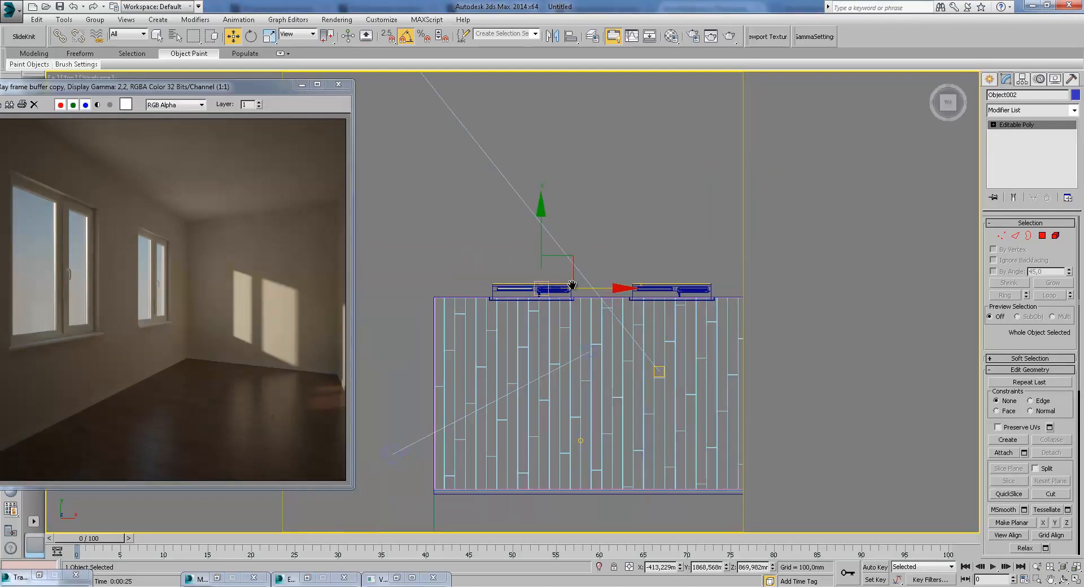
shift+drag(587, 294, 723, 294)
click(541, 347)
scroll(516, 284, up, 5)
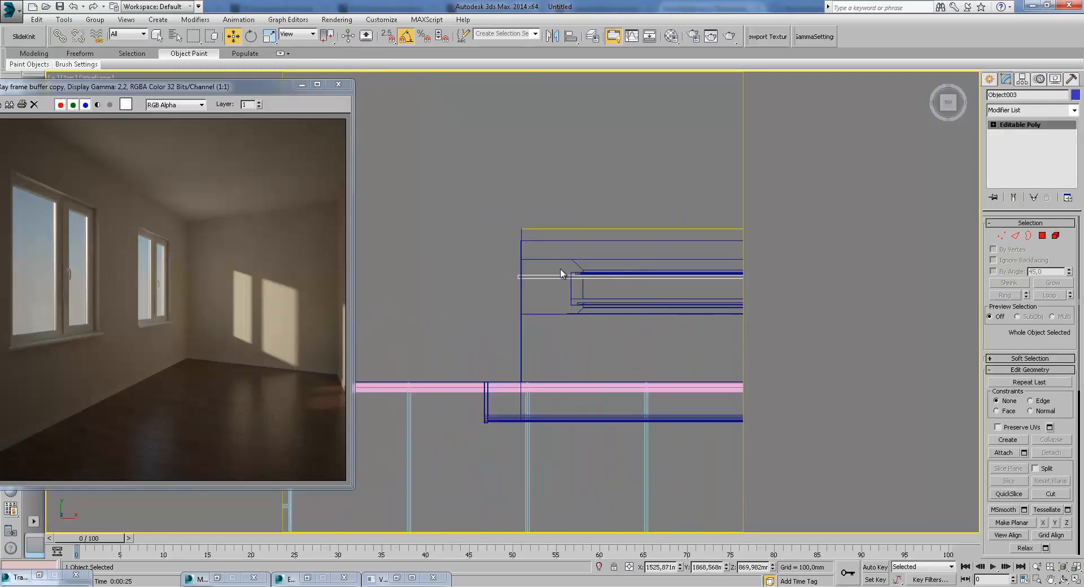
drag(517, 285, 585, 301)
key(c)
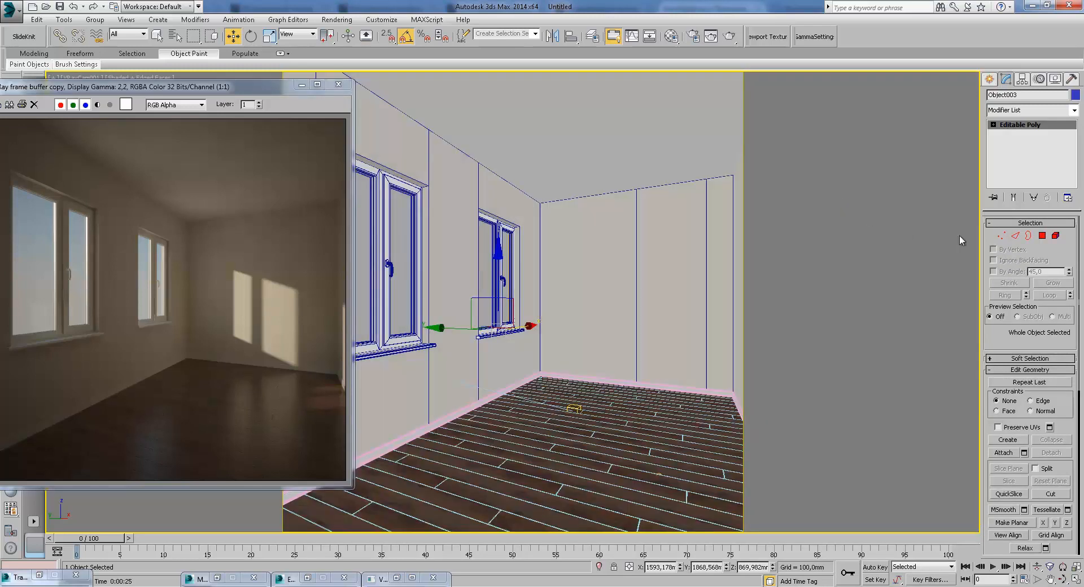
- Select the glass of both windows and turn off Cast Shadows in the object properties
ctrl+click(403, 229)
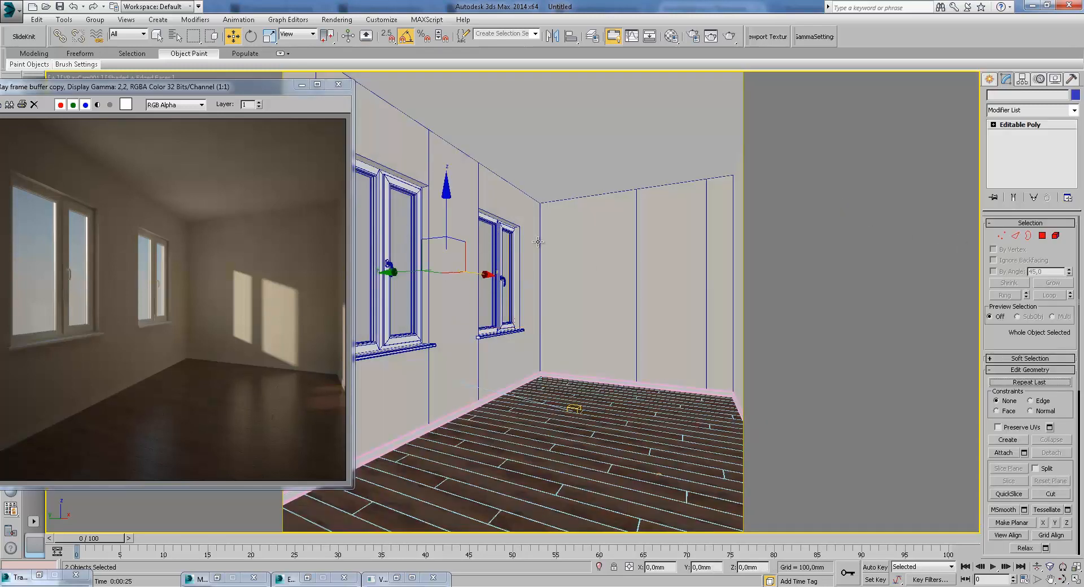
right_click(544, 238)
click(621, 316)
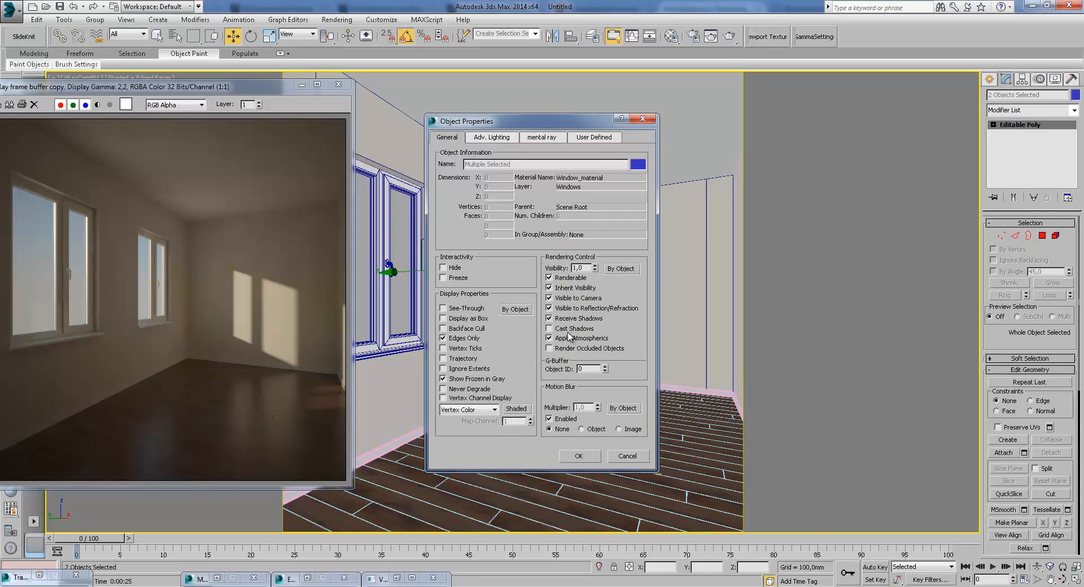
click(579, 456)
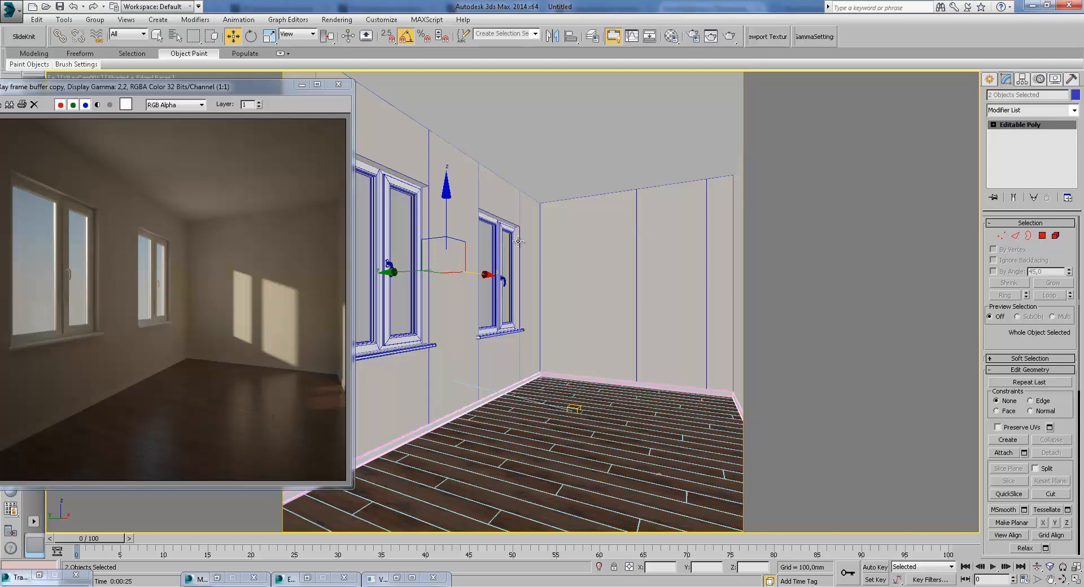
- Isolate the glass objects of both windows and select the two of them together
right_click(532, 253)
click(571, 225)
click(471, 334)
click(413, 297)
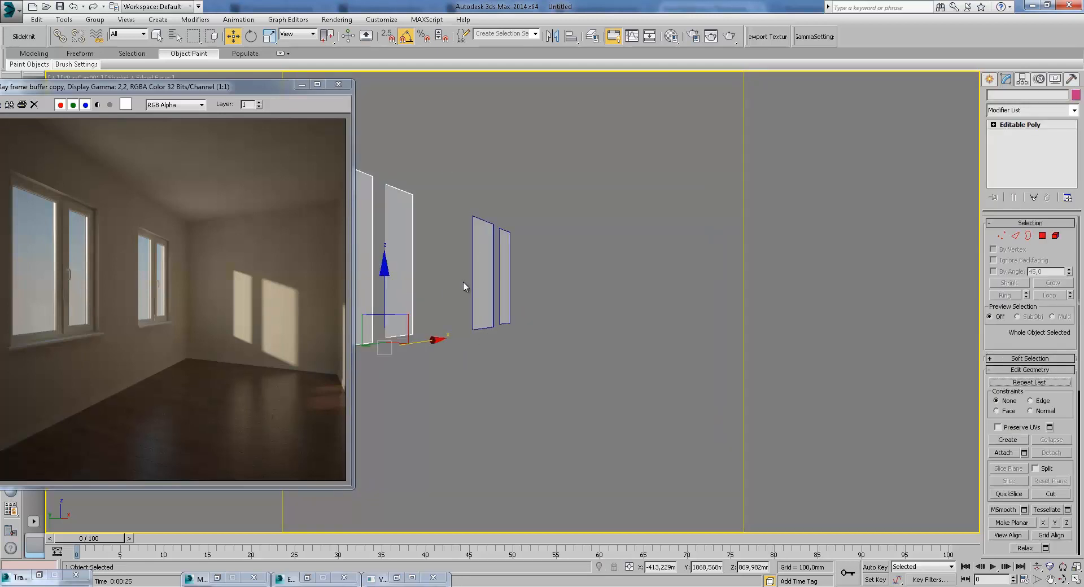
ctrl+click(485, 269)
click(554, 273)
click(487, 243)
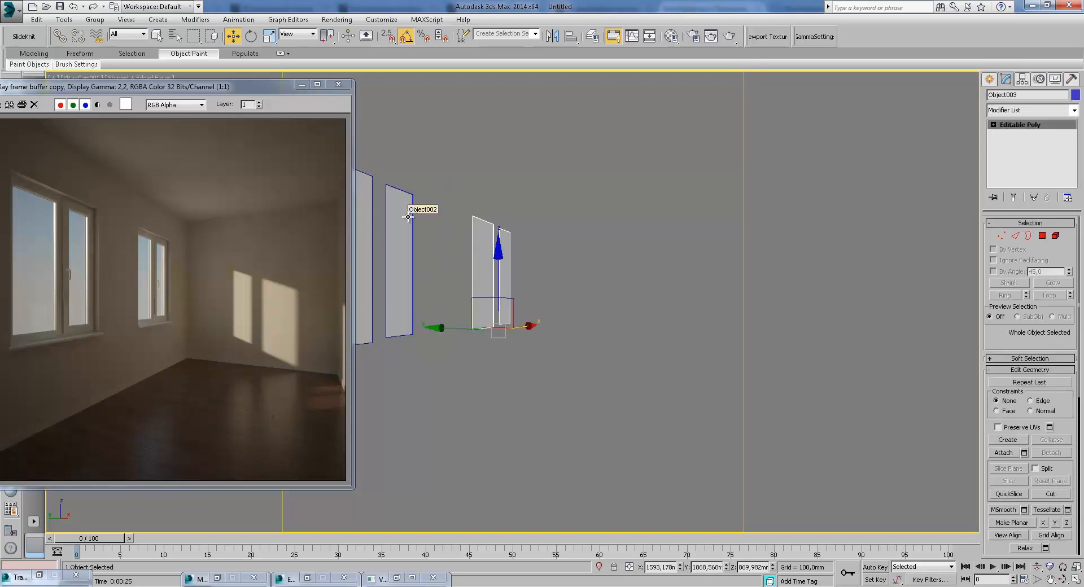
ctrl+click(406, 217)
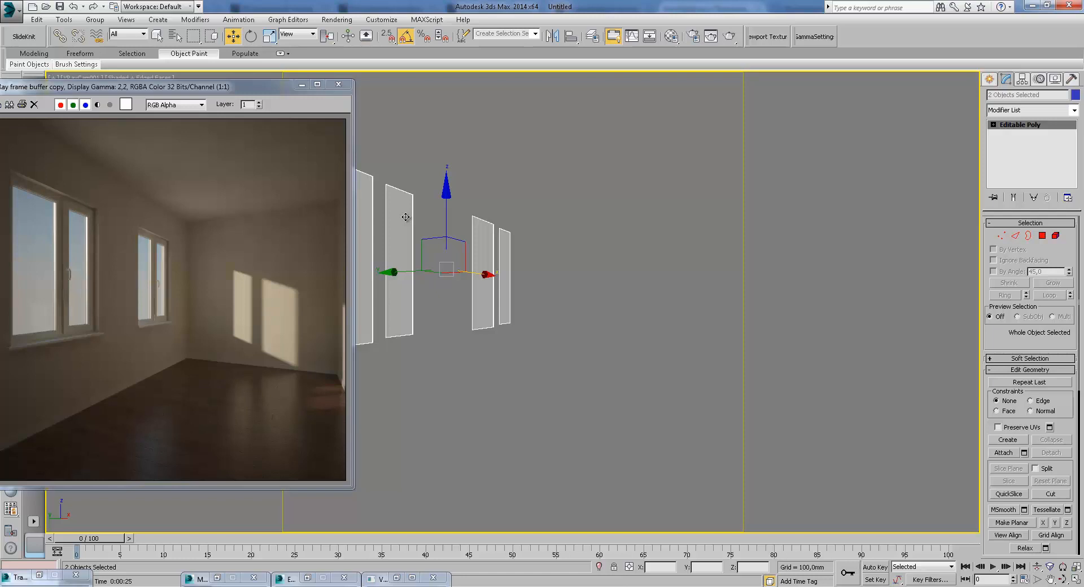
- Change the Glass material to VRayOverrideMtl, keeping the existing glass VRayMtl as its base material
click(671, 37)
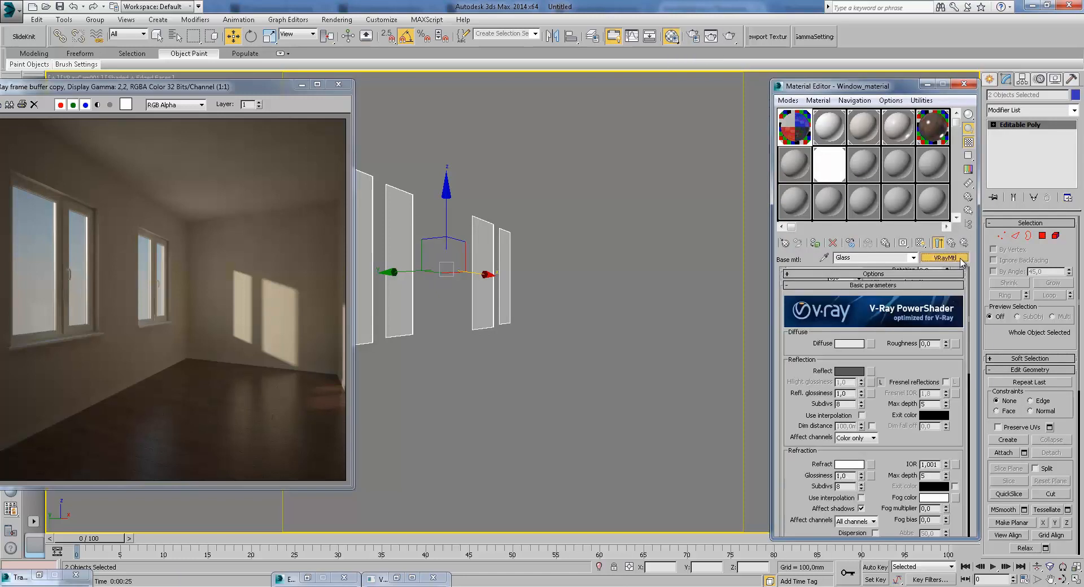
click(961, 259)
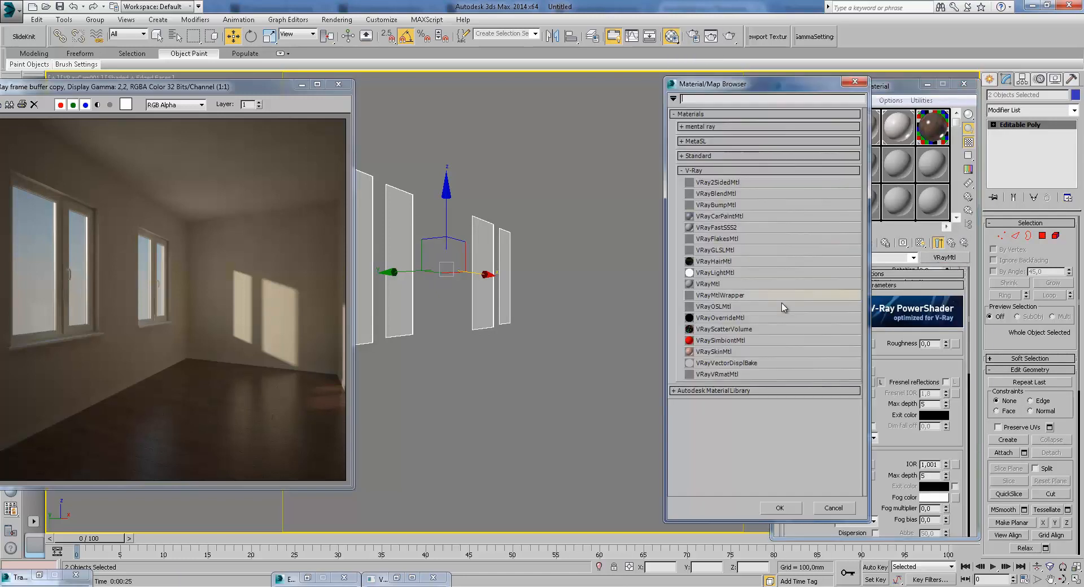
double_click(728, 318)
click(847, 340)
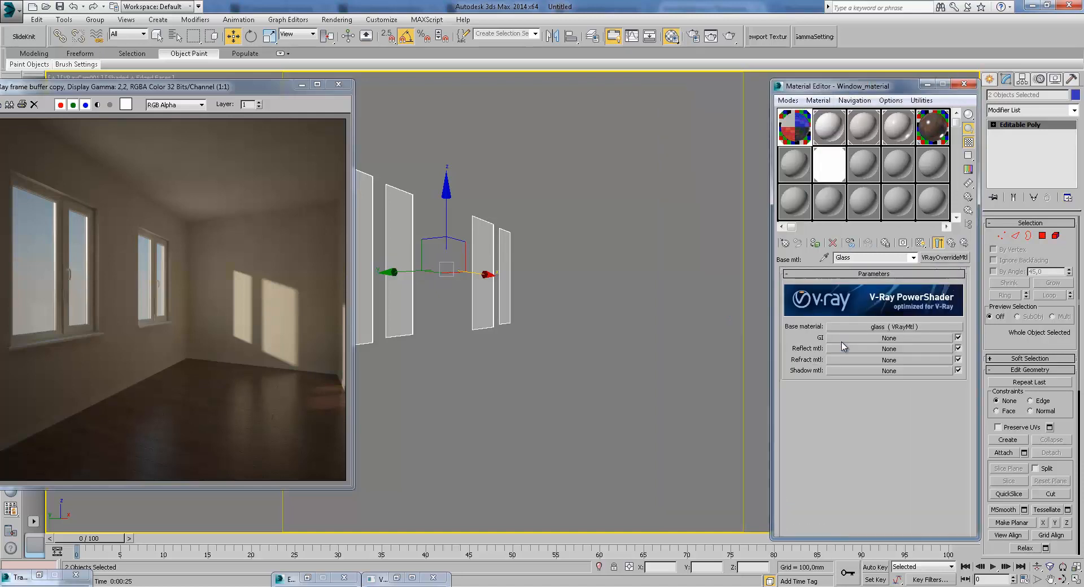
- Assign a new VRayMtl as the override's GI material and put a VRayColor map in its Opacity slot
click(875, 338)
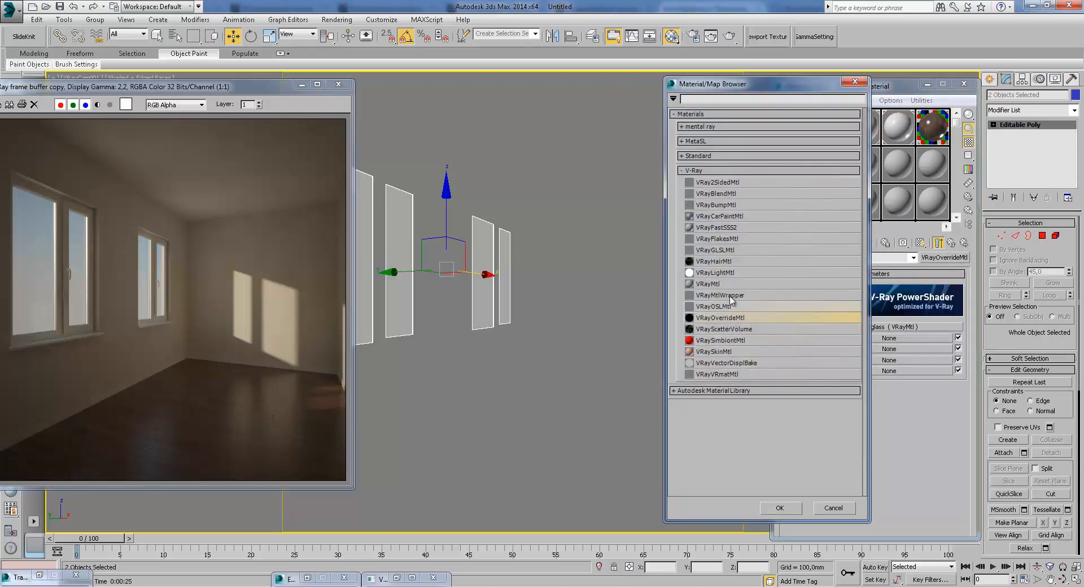
double_click(716, 284)
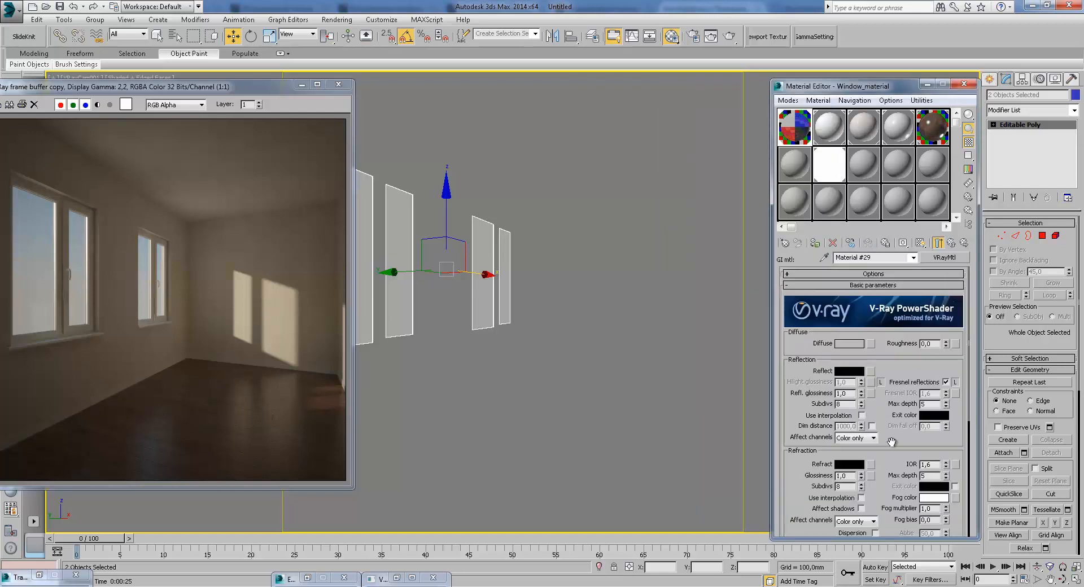
scroll(886, 408, down, 5)
click(854, 508)
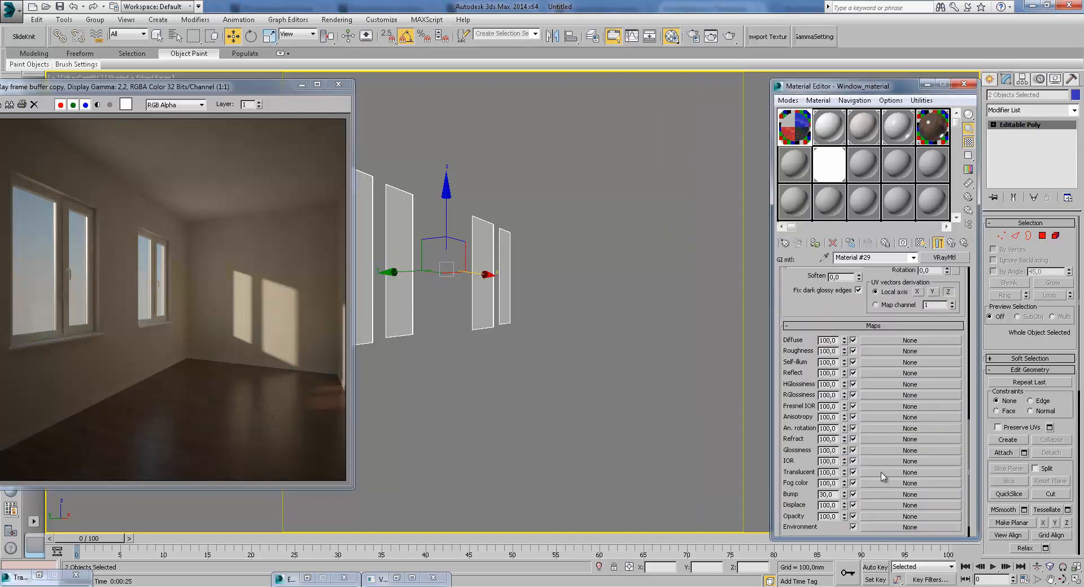
click(877, 517)
scroll(734, 463, down, 7)
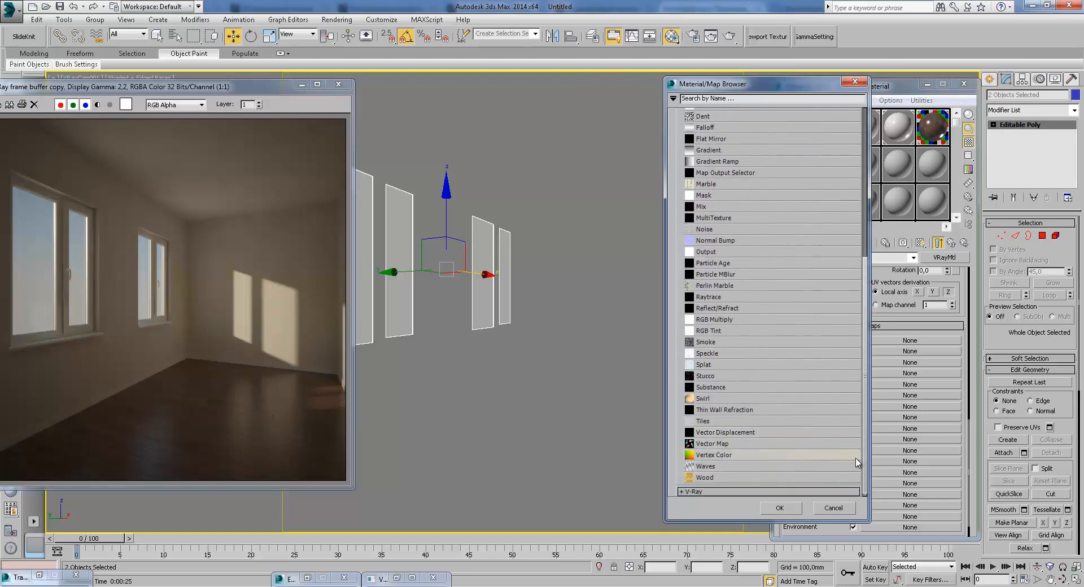
scroll(733, 466, down, 1)
click(734, 485)
scroll(737, 446, down, 4)
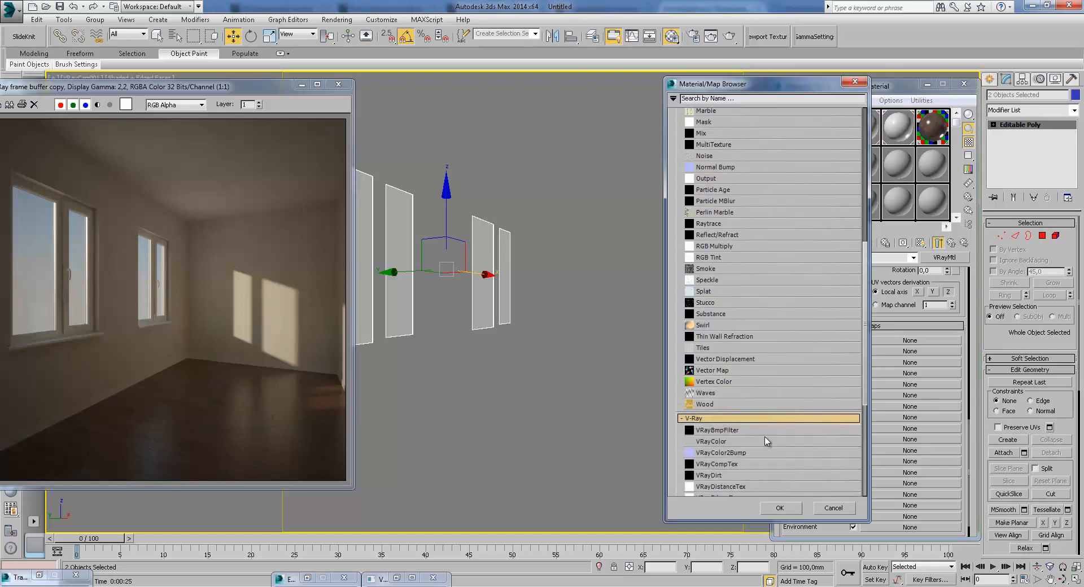
double_click(728, 428)
- Set the VRayColor opacity map to black and return to the override material's parameters
click(935, 367)
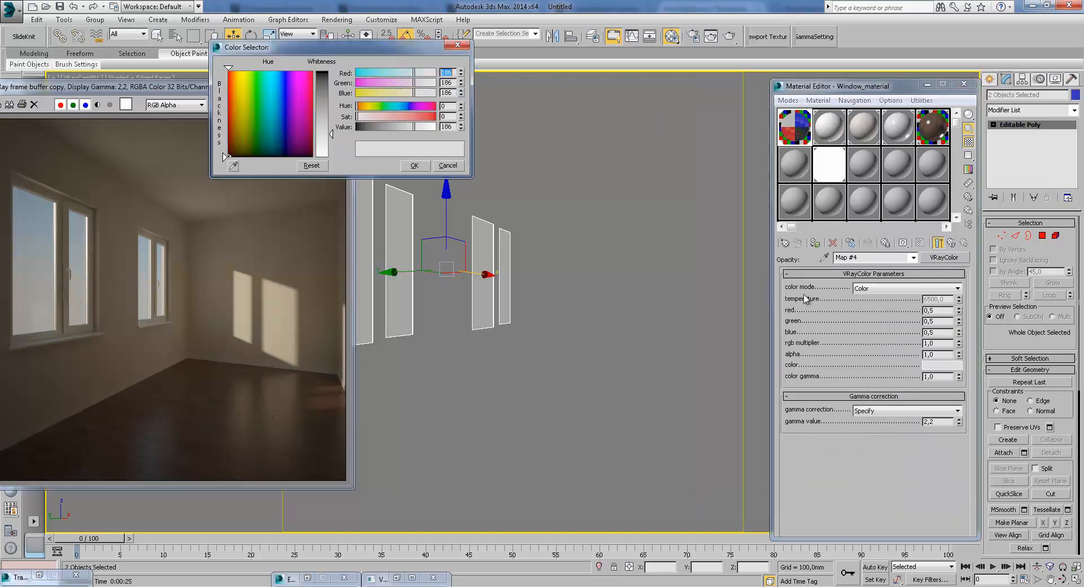
click(355, 125)
click(407, 166)
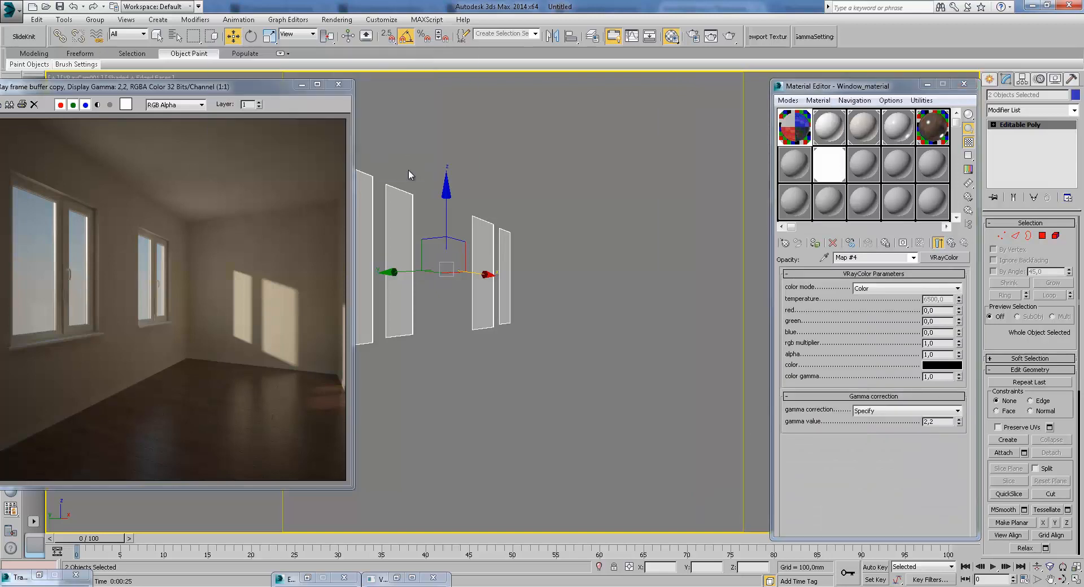
click(939, 245)
click(952, 242)
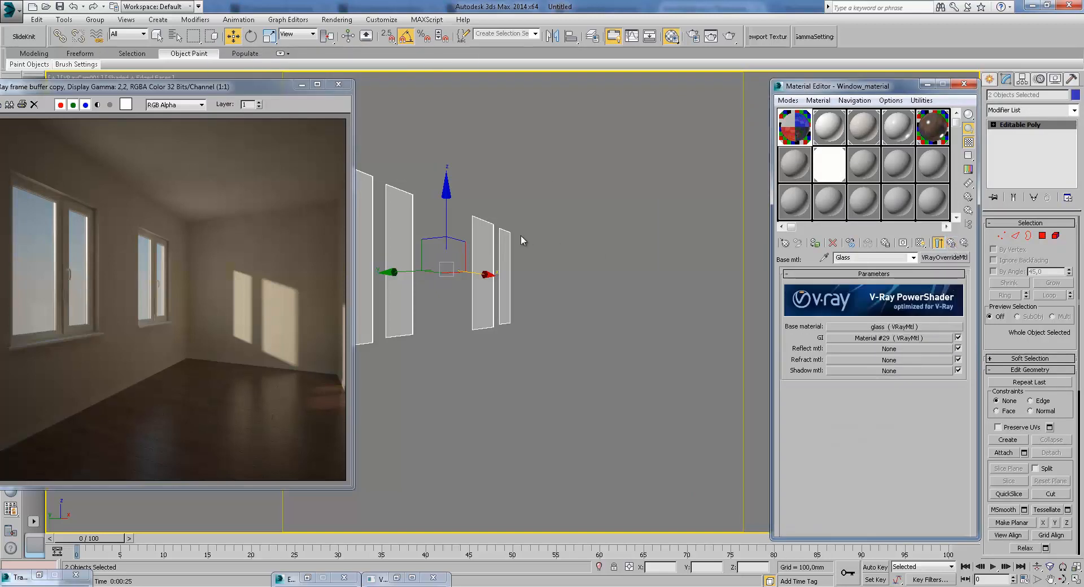
- Group the two selected window glass objects under the name glass
right_click(508, 228)
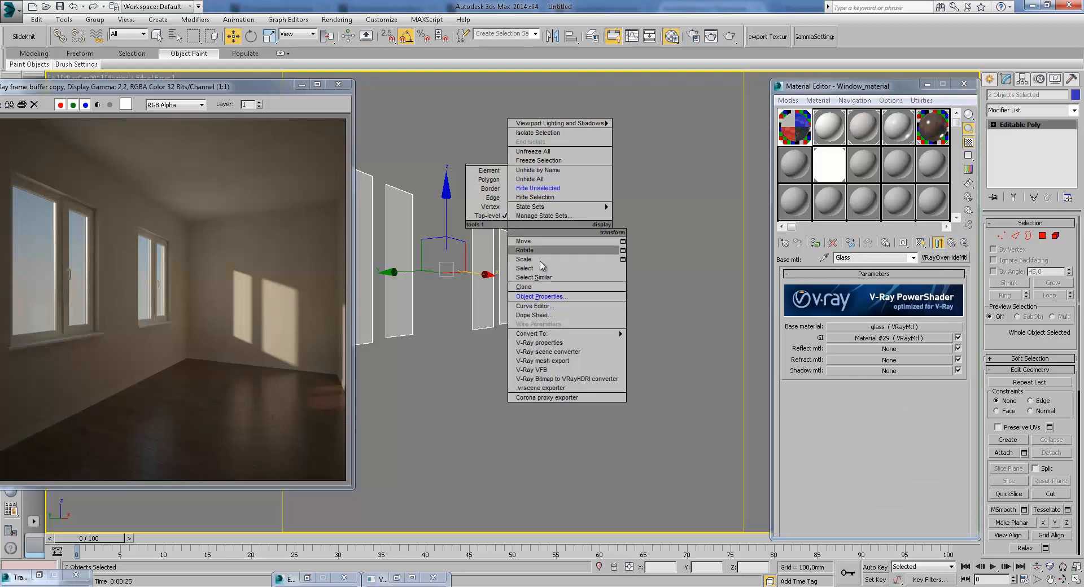
click(931, 83)
right_click(598, 256)
click(628, 205)
click(95, 19)
click(102, 32)
text(cntrk)
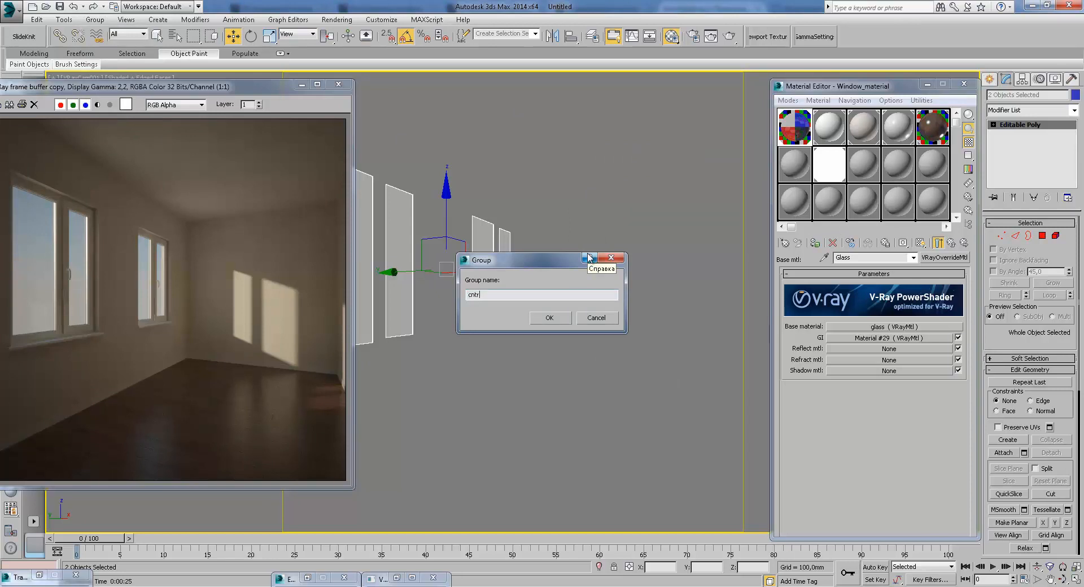
key(Return)
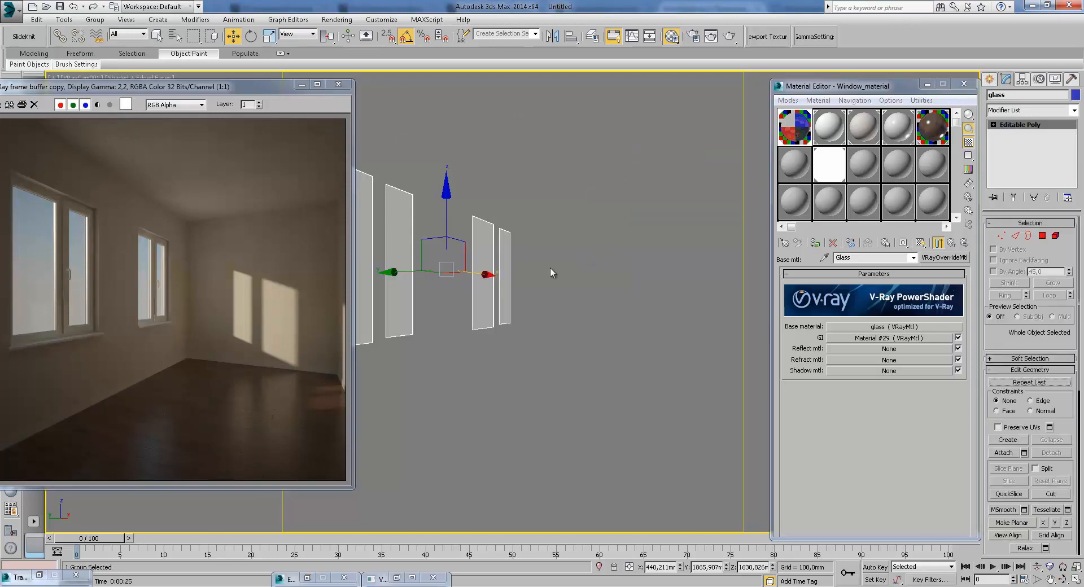
- Unhide all scene objects with nothing selected and minimise the earlier render's copy
click(530, 275)
right_click(530, 276)
click(548, 225)
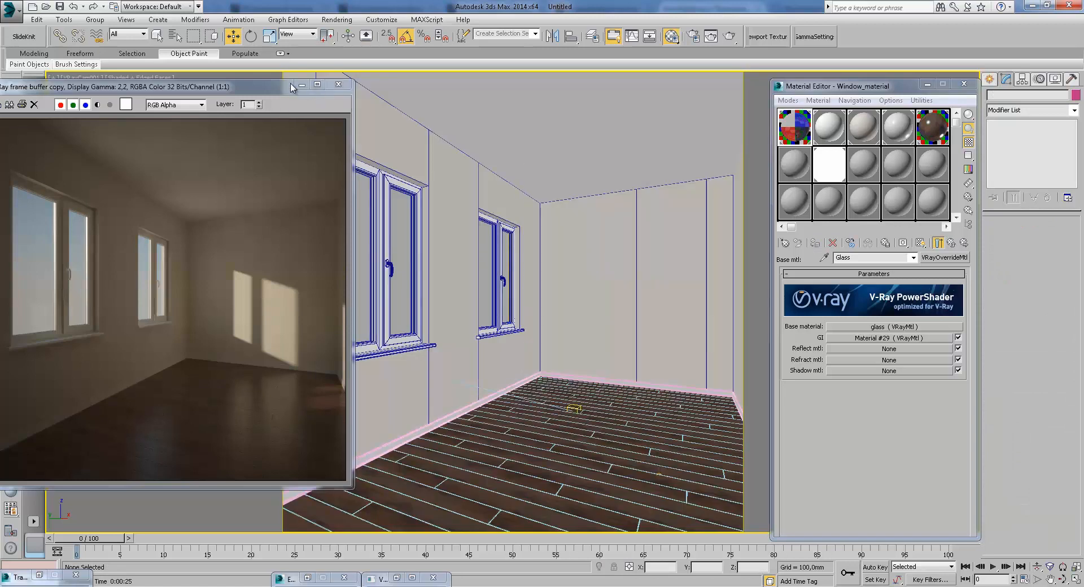
click(302, 84)
- Restrict selection to lights, switch the camera view to wireframe and select the windows' mesh skylight portal
click(127, 34)
click(120, 59)
click(128, 35)
click(121, 68)
key(F3)
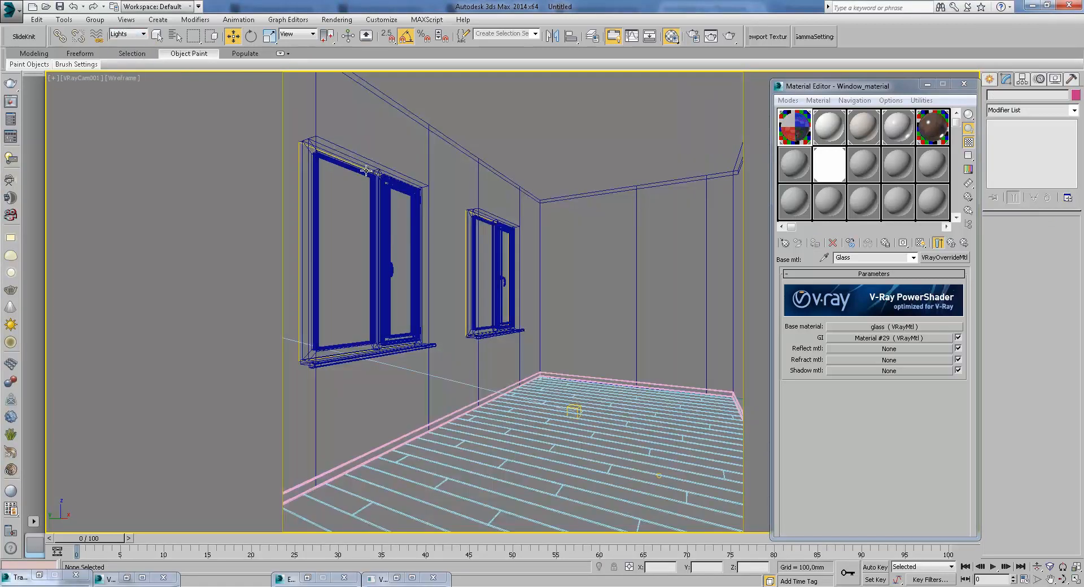
click(359, 165)
scroll(1046, 345, up, 5)
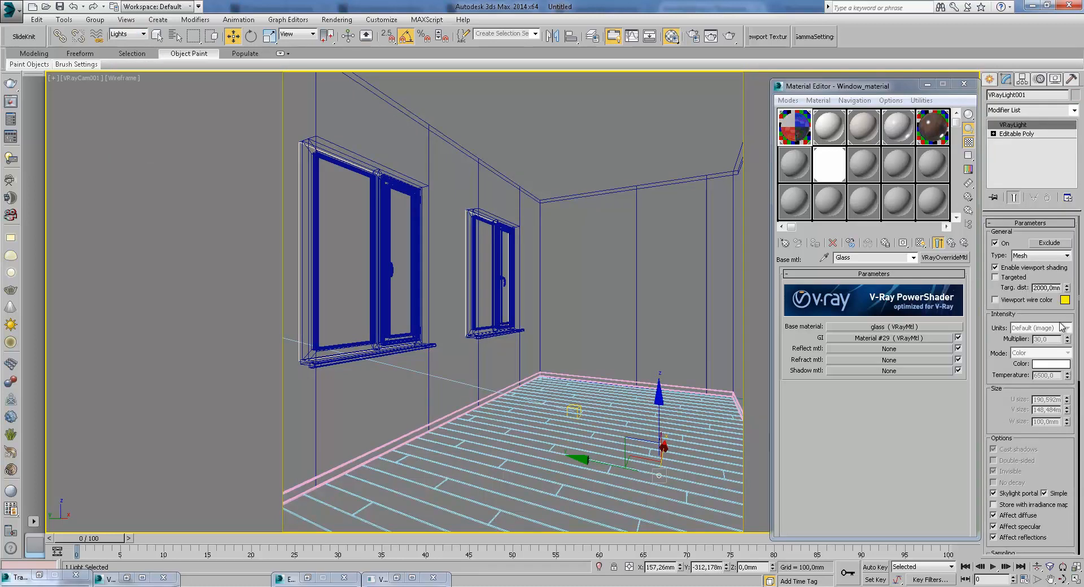
- Exclude the glass group from the selected portal light's illumination and shadow casting
click(1043, 246)
click(364, 207)
click(542, 278)
click(669, 420)
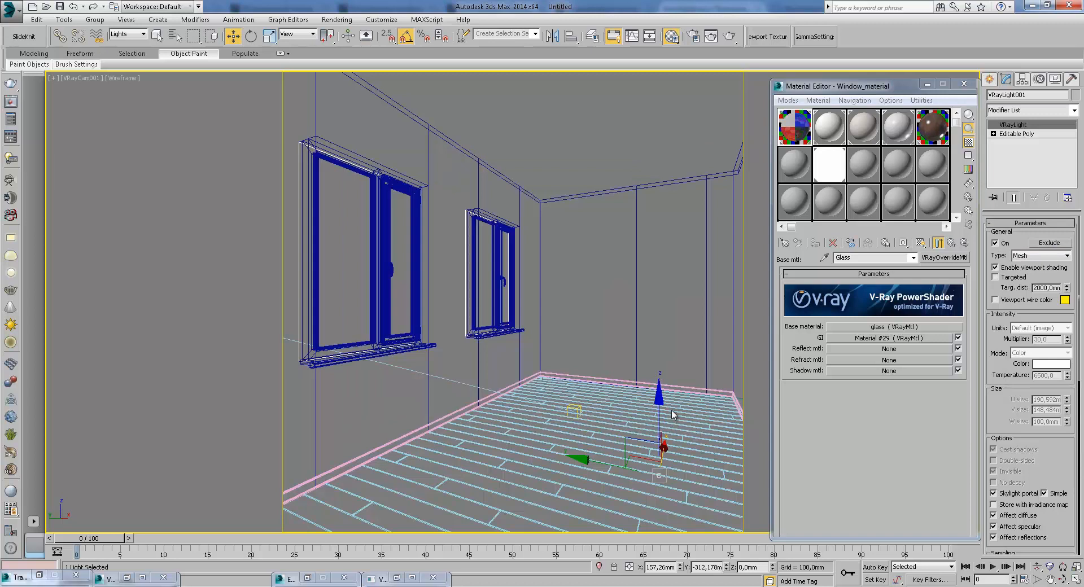
- Return the camera view to shaded display and start a test render
click(989, 80)
key(F3)
click(729, 36)
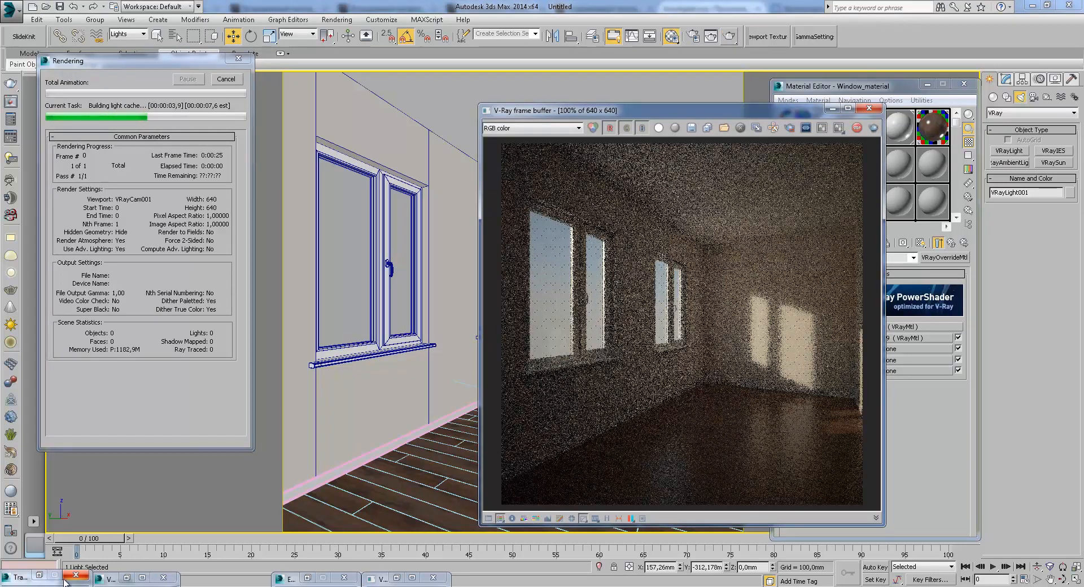
- Restore the earlier render's copy and place it beside the V-Ray frame buffer with the rendering progress in view
click(398, 577)
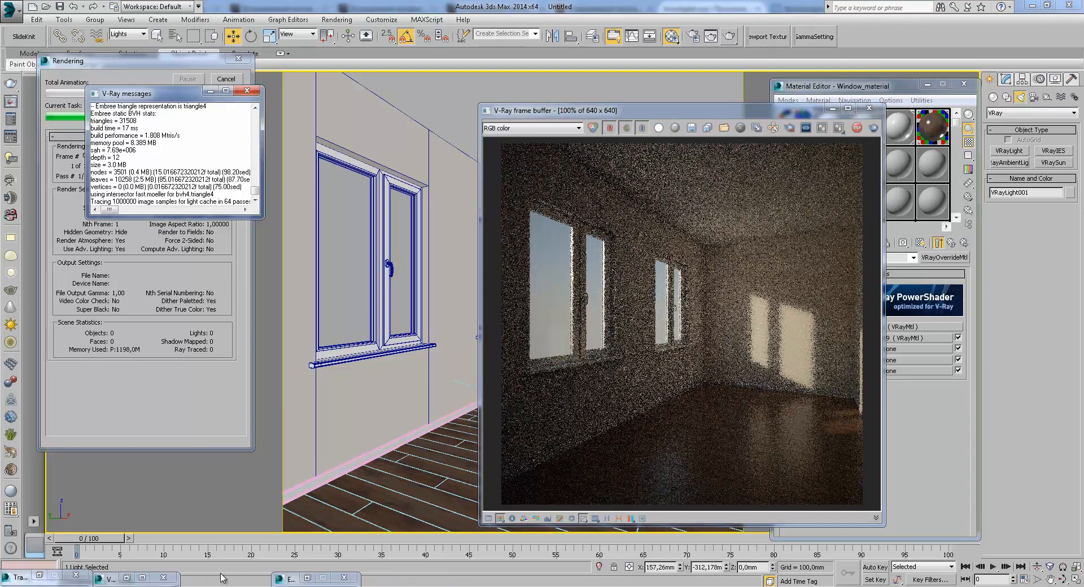
click(131, 578)
drag(277, 88, 398, 115)
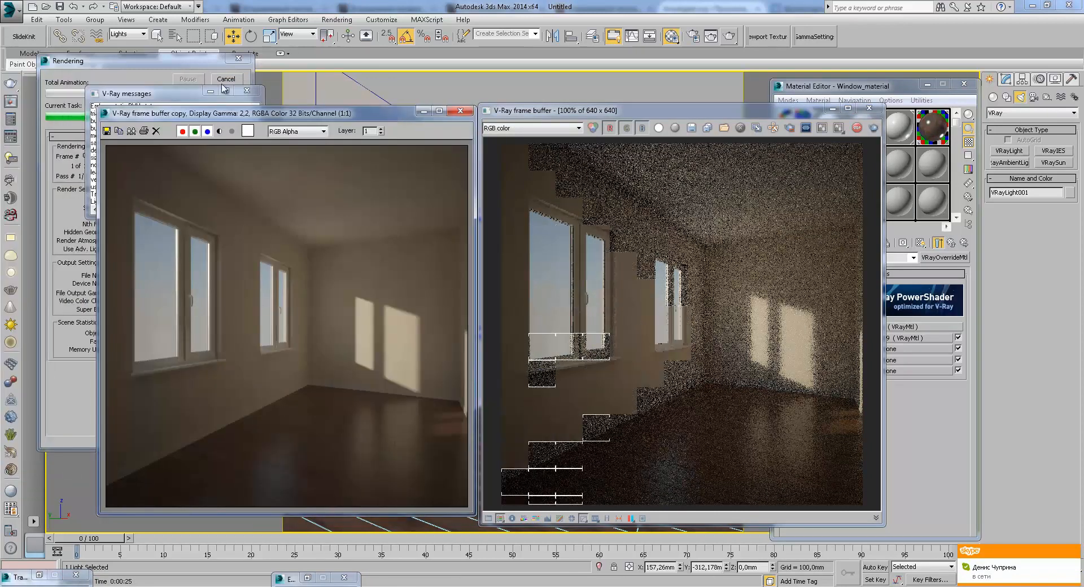
click(248, 65)
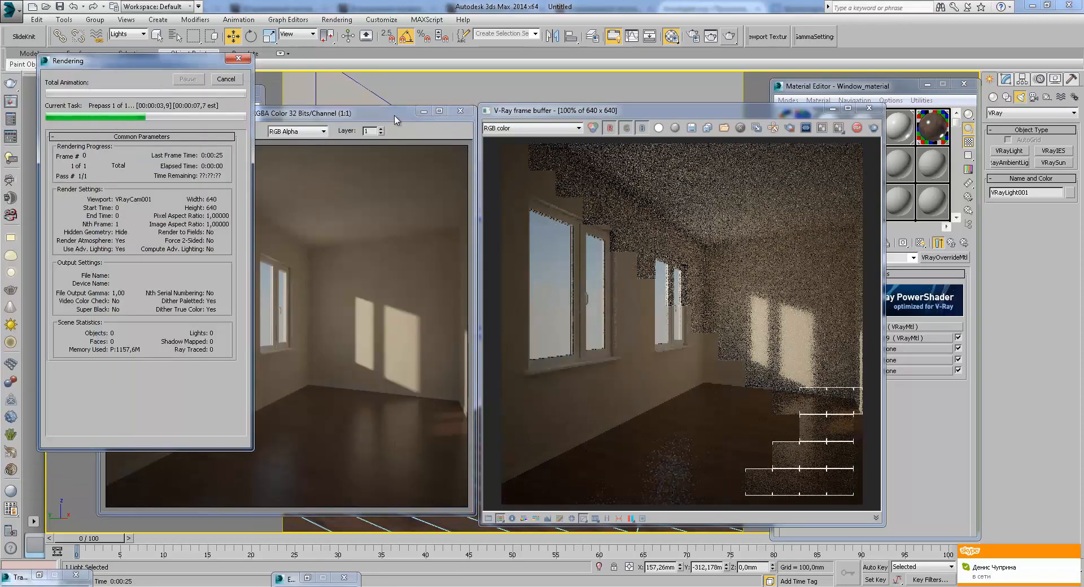
drag(401, 116, 443, 109)
click(172, 59)
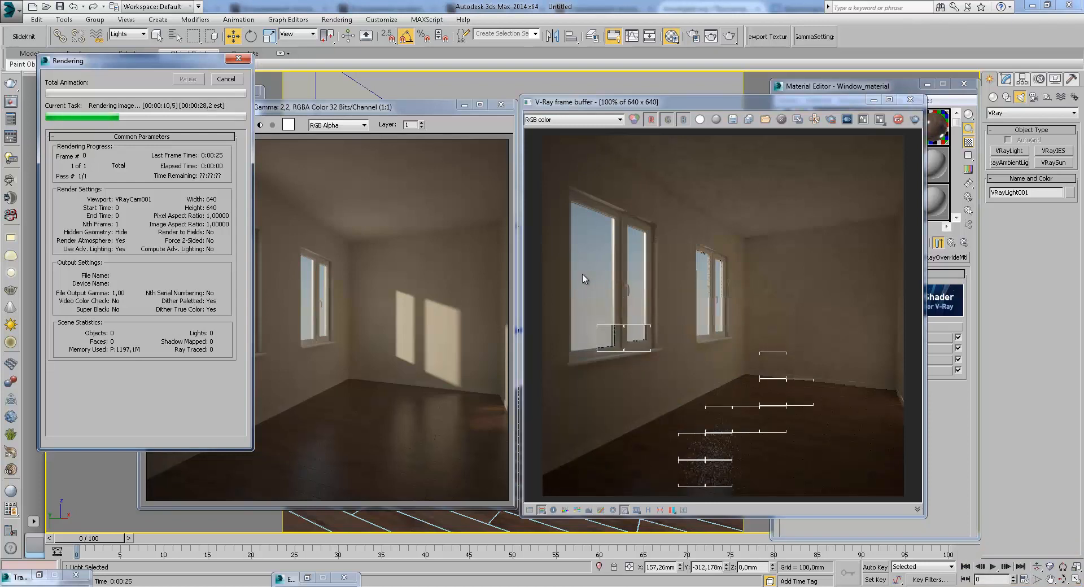
- Examine the windows, wall and floor of the earlier render up close, and return it to 1:1
click(351, 216)
scroll(351, 215, up, 1)
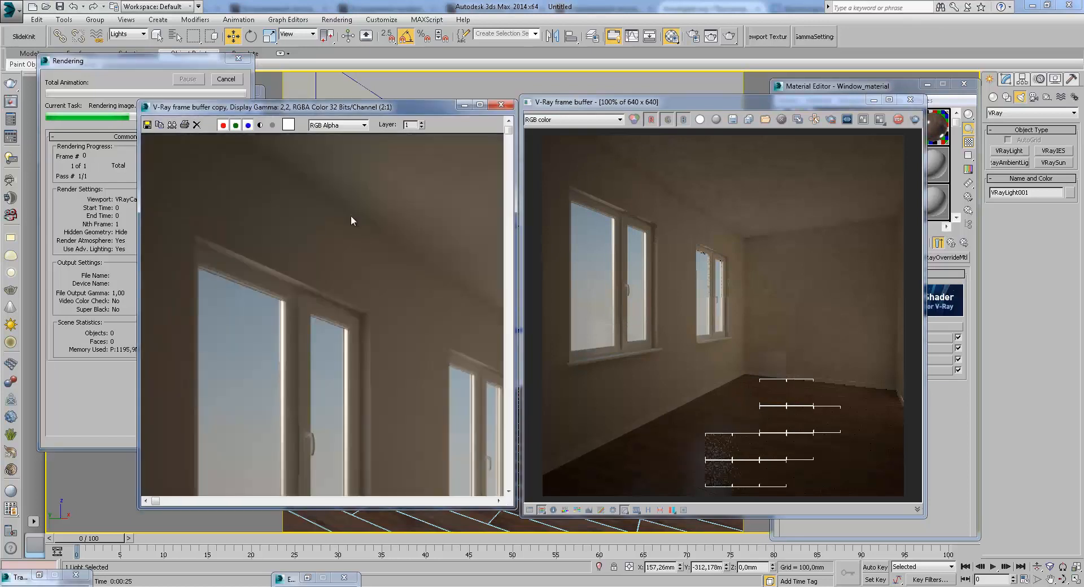
middle_drag(367, 175, 442, 390)
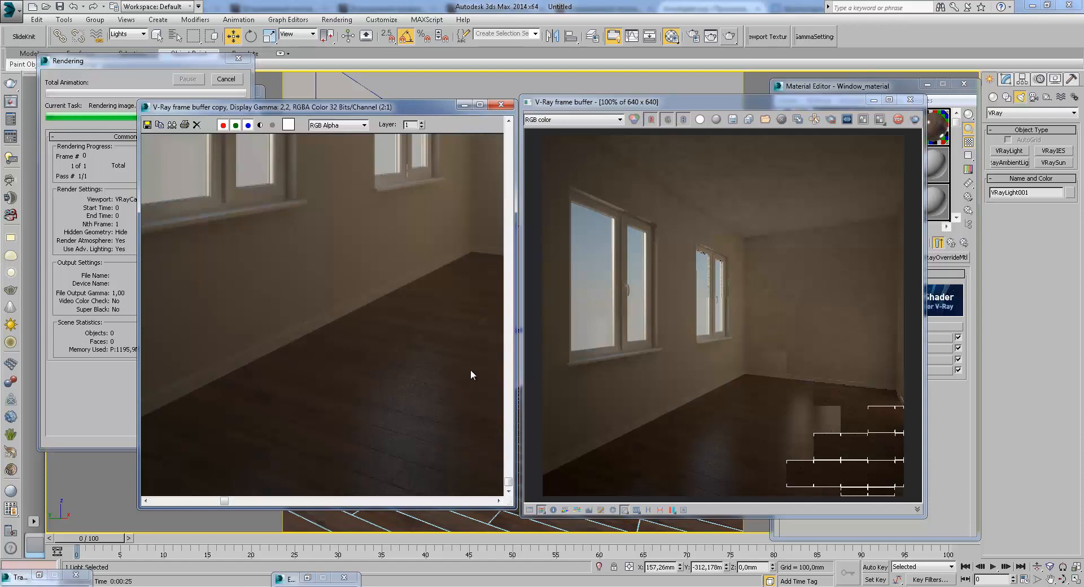
scroll(450, 313, down, 1)
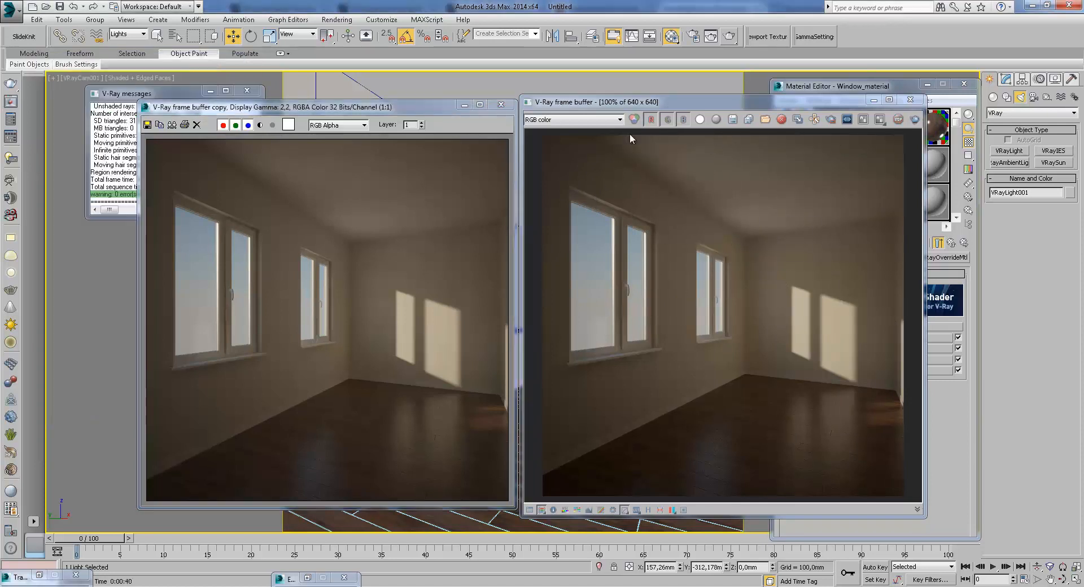
- Duplicate the new render to a separate frame buffer, close the V-Ray frame buffer and place both copies side by side
click(797, 121)
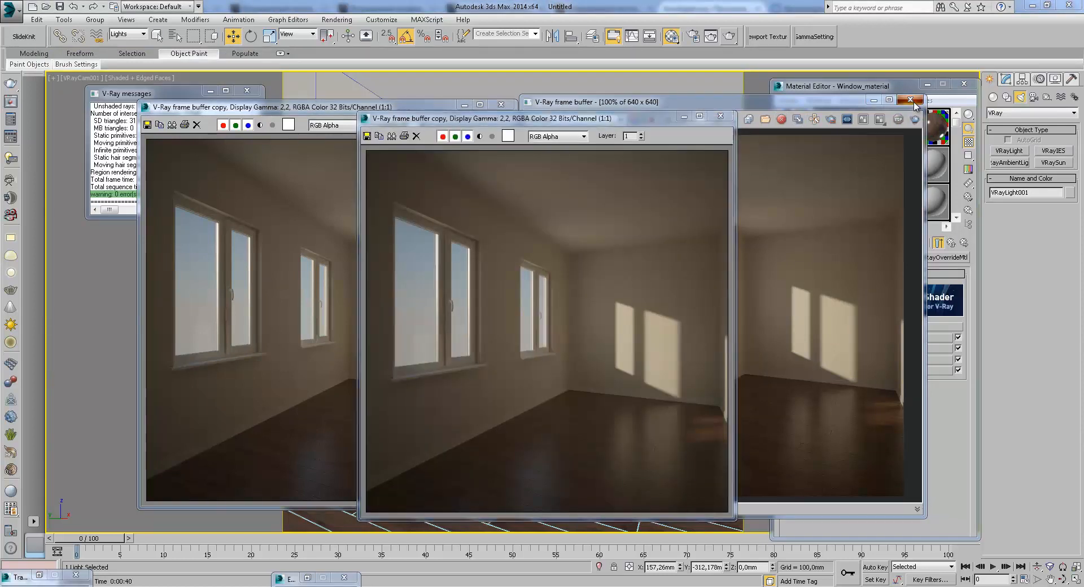
click(911, 100)
drag(529, 124, 744, 116)
drag(665, 116, 610, 109)
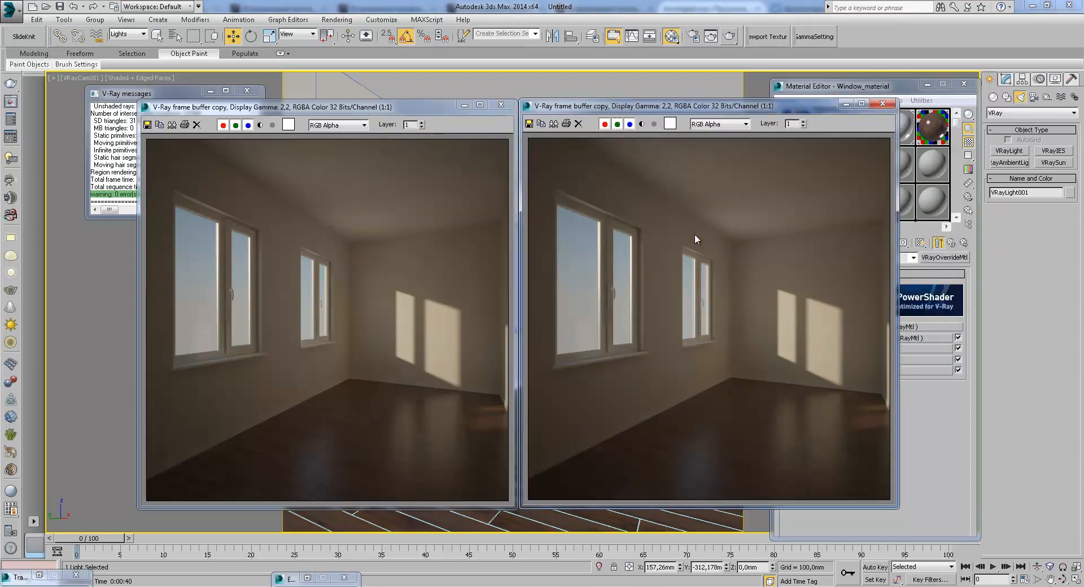
- Compare the two render copies up close around the windows, ceiling and room corner
scroll(420, 244, up, 1)
scroll(764, 251, up, 1)
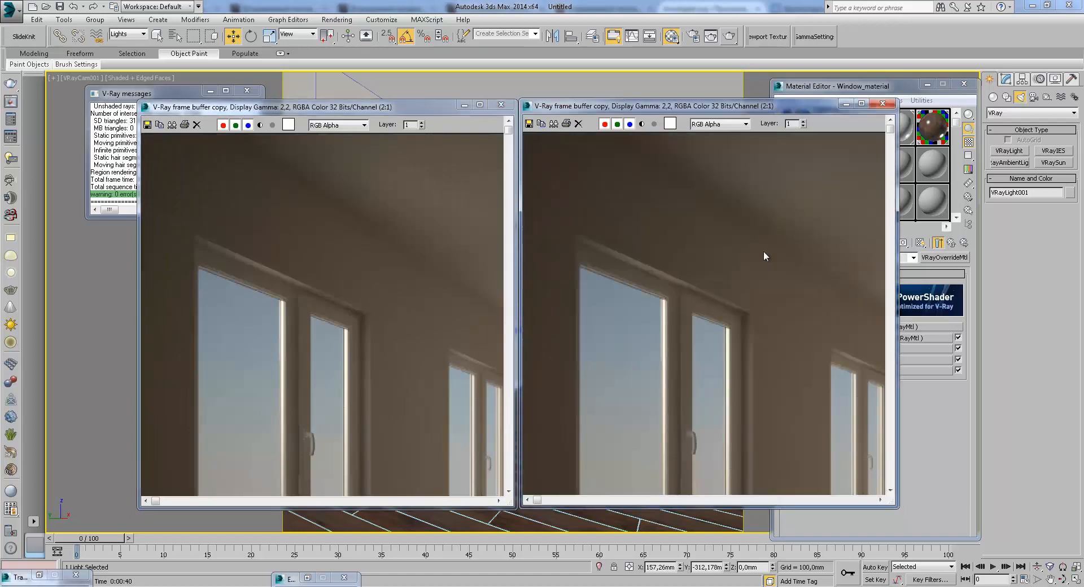
middle_drag(769, 247, 679, 248)
middle_drag(411, 258, 398, 258)
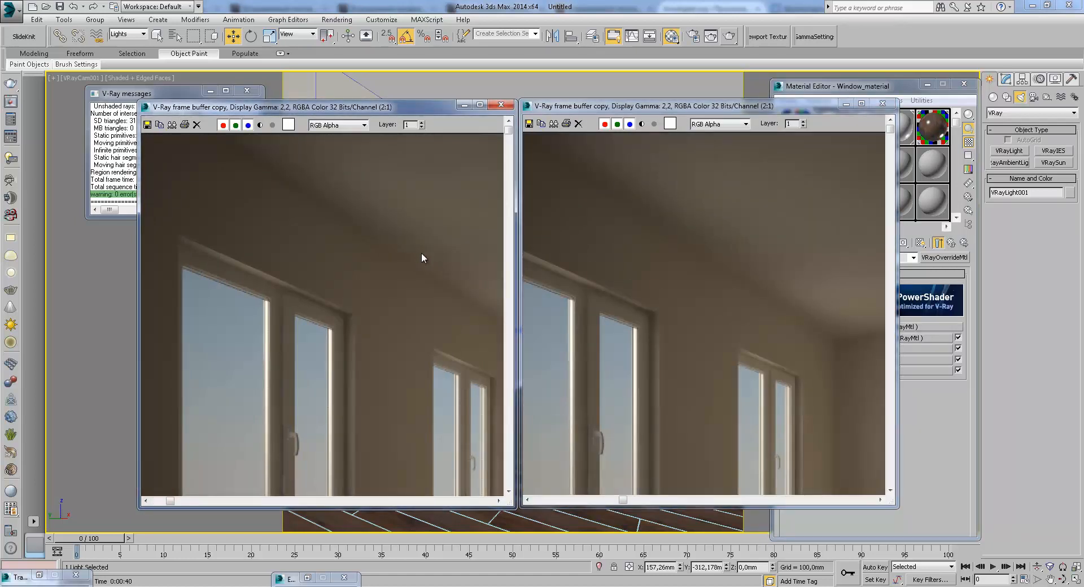
scroll(429, 287, up, 1)
scroll(754, 287, up, 1)
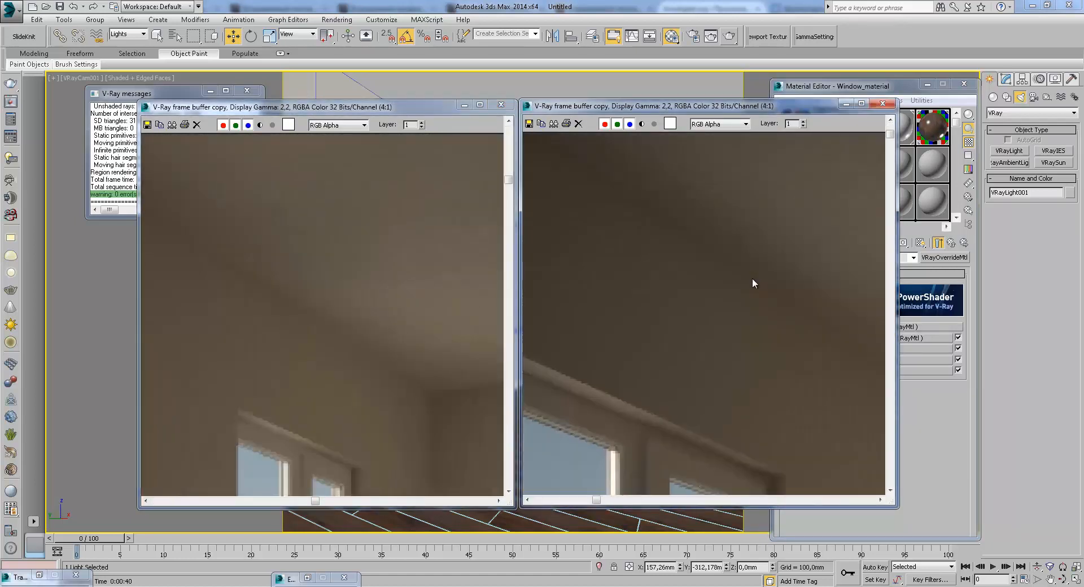
scroll(753, 279, down, 1)
middle_drag(741, 265, 633, 265)
middle_drag(417, 350, 391, 291)
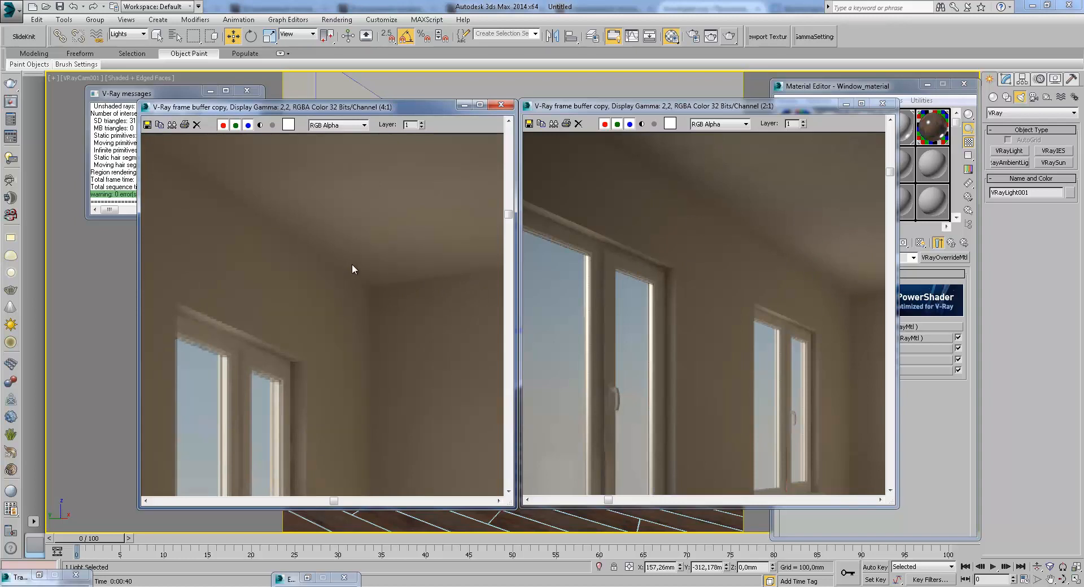
middle_drag(761, 233, 648, 279)
middle_drag(648, 242, 714, 348)
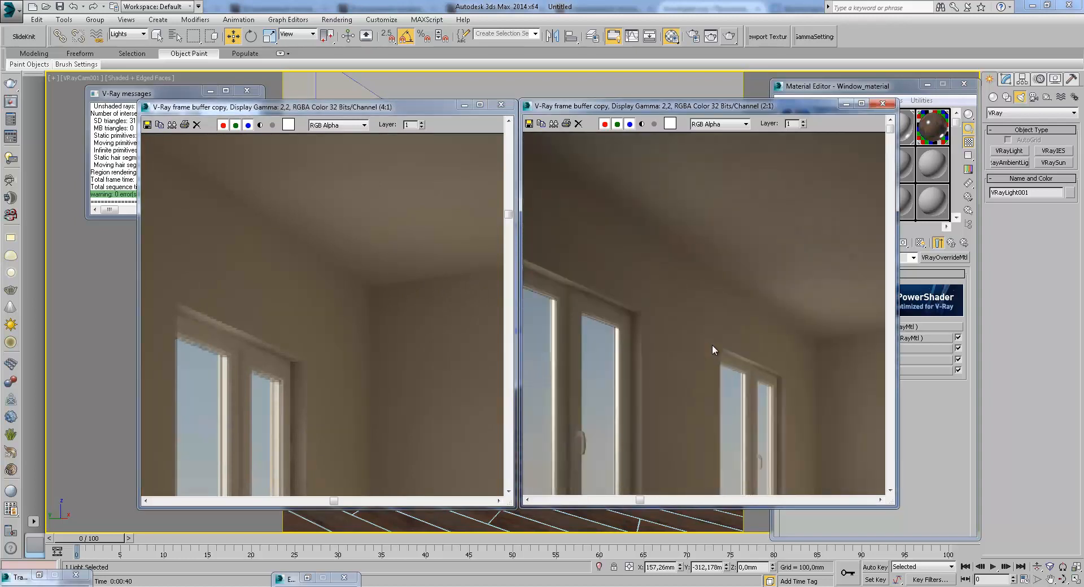
scroll(713, 286, down, 1)
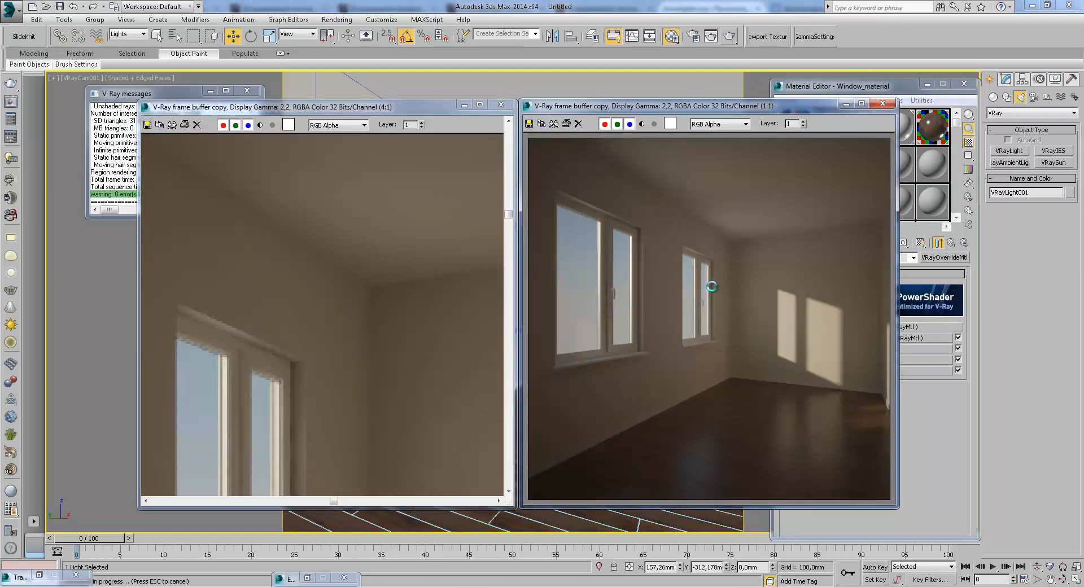
middle_drag(443, 390, 435, 219)
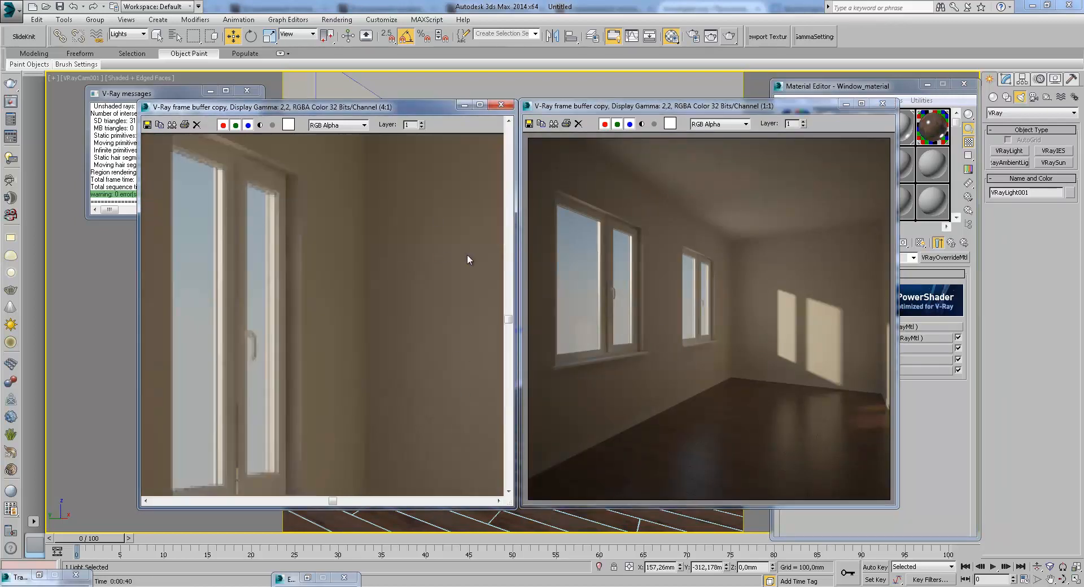
- Compare the ceiling, far wall and window areas of the new render copy up close with the earlier copy, and return to 1:1
middle_drag(462, 350, 476, 251)
middle_drag(477, 332, 543, 303)
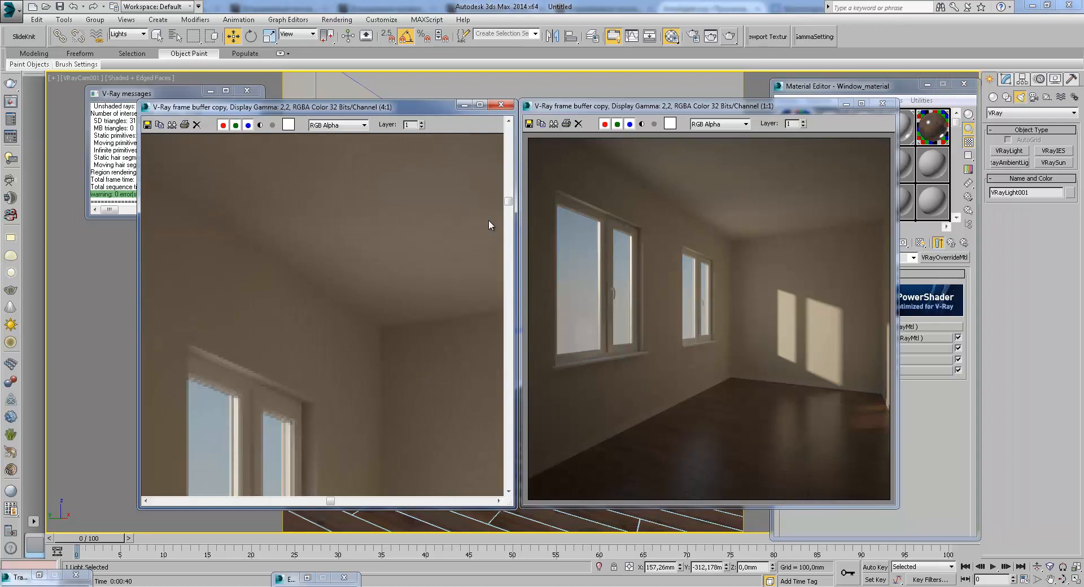
scroll(370, 255, down, 1)
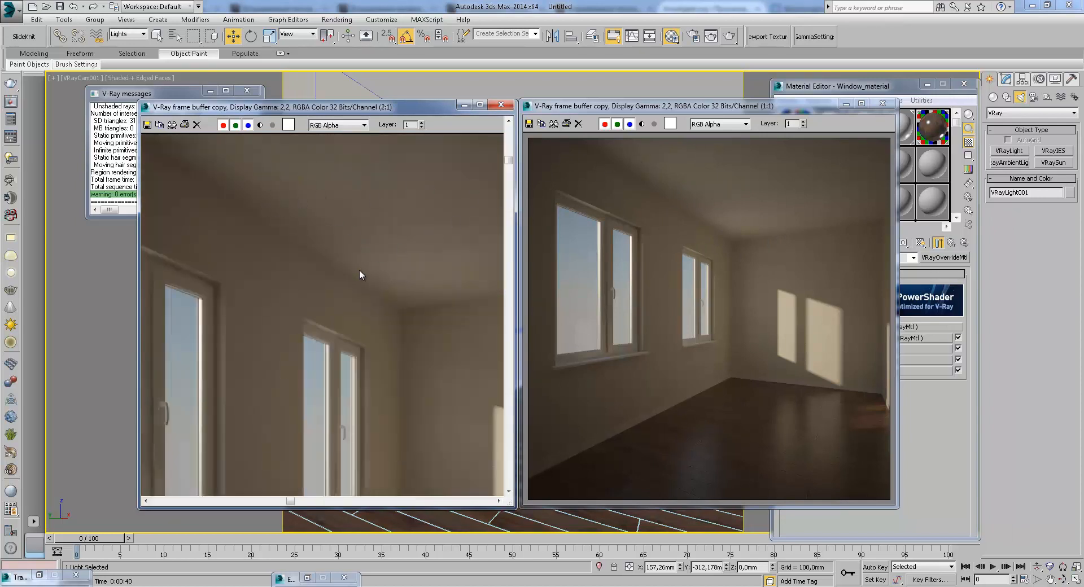
scroll(743, 178, up, 1)
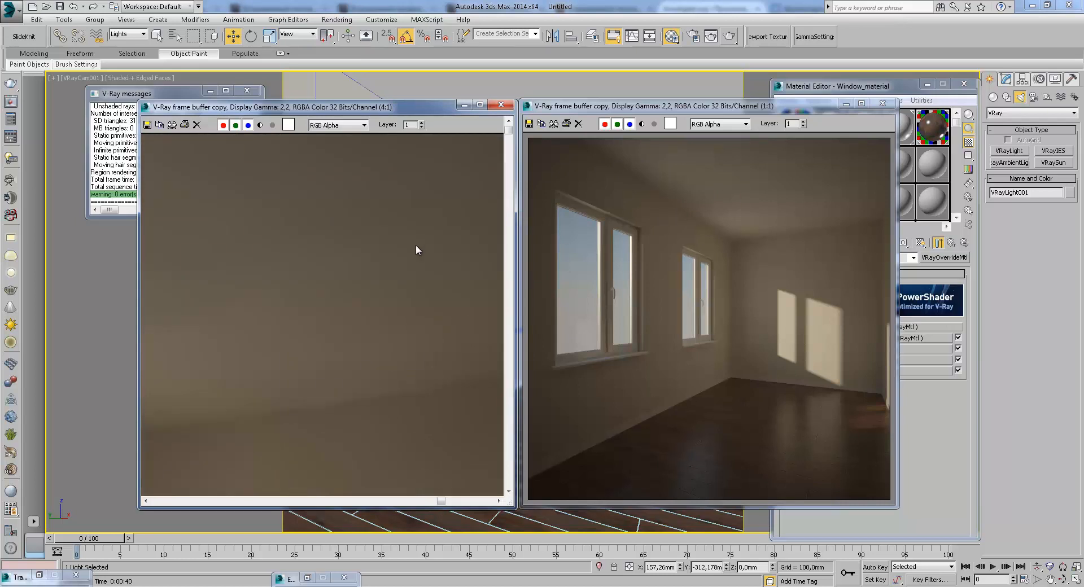
scroll(407, 226, down, 1)
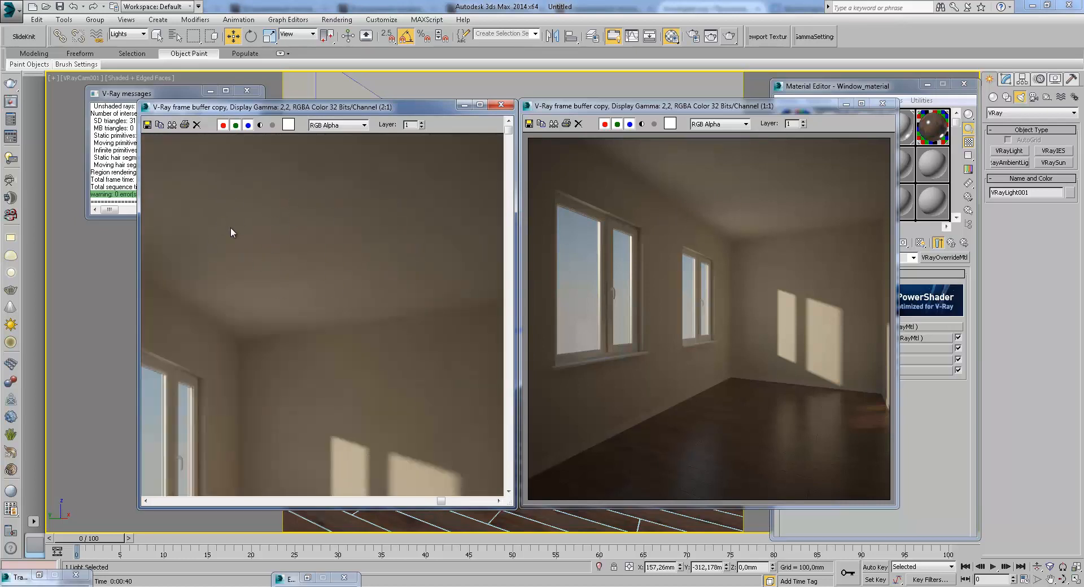
scroll(765, 192, up, 1)
click(774, 191)
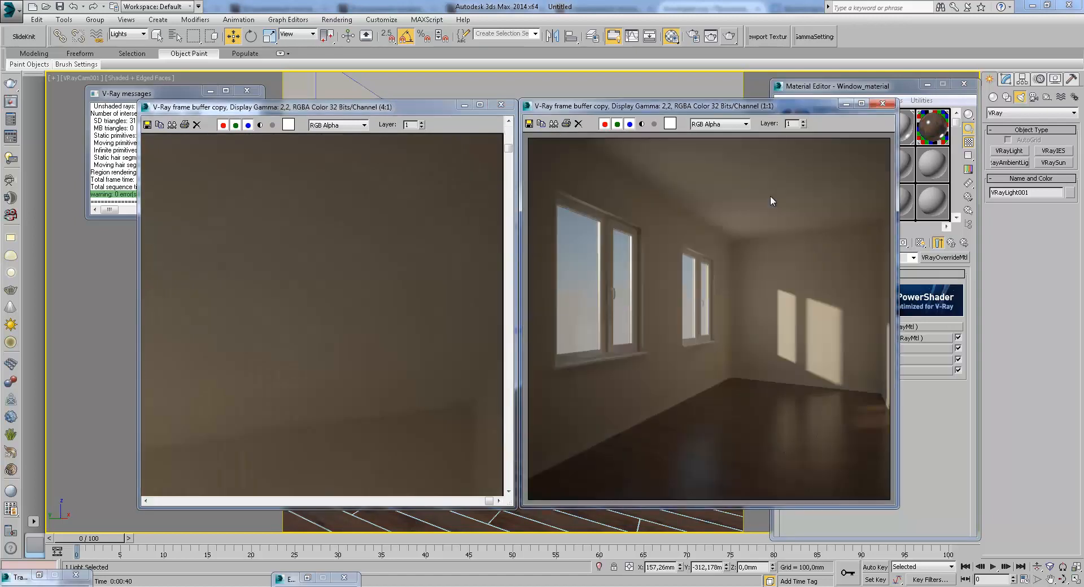
scroll(414, 201, down, 1)
click(395, 206)
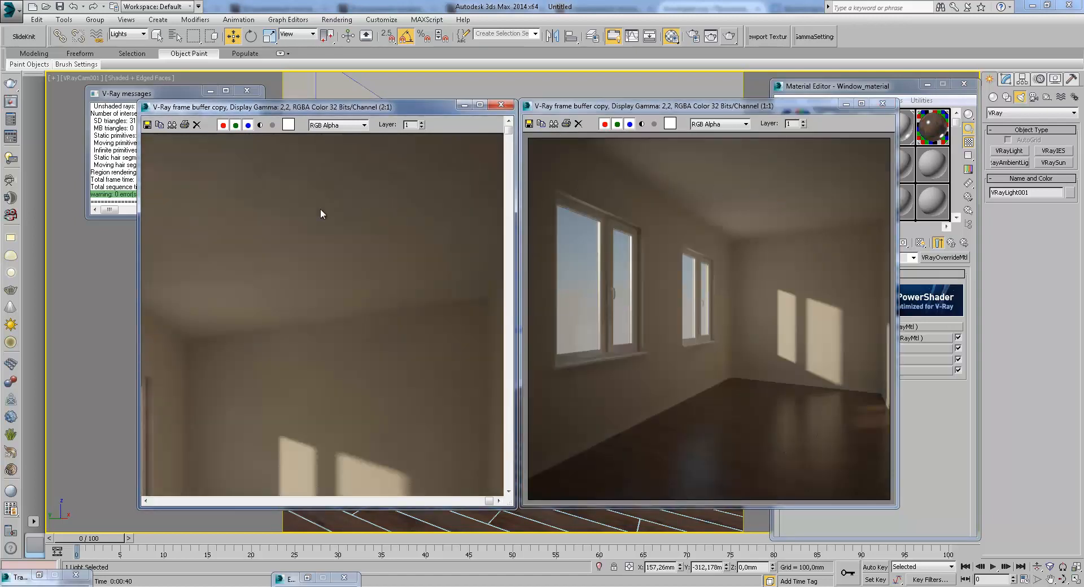
middle_drag(284, 239, 343, 229)
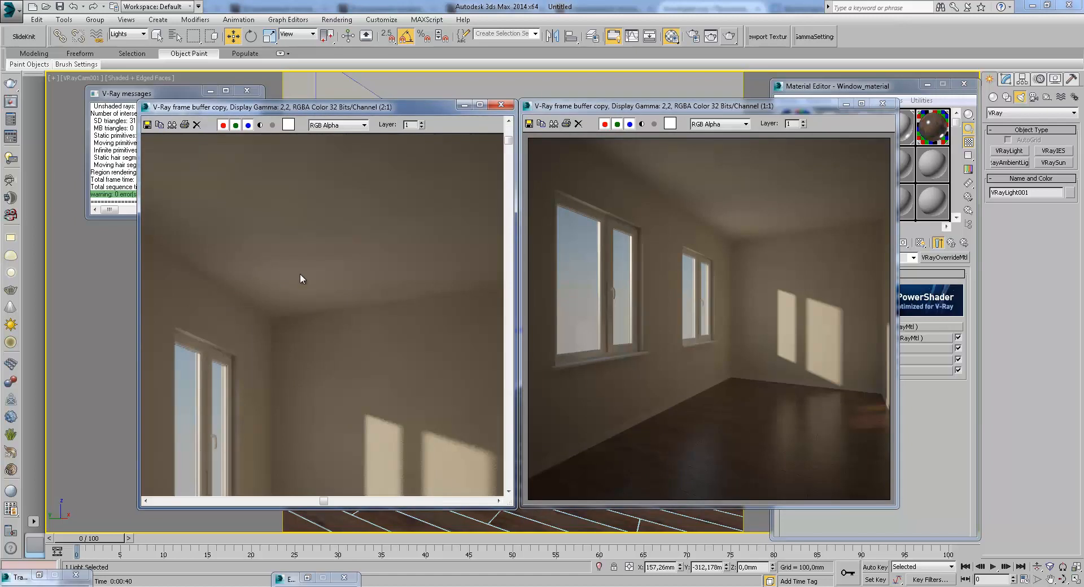
middle_drag(262, 266, 255, 259)
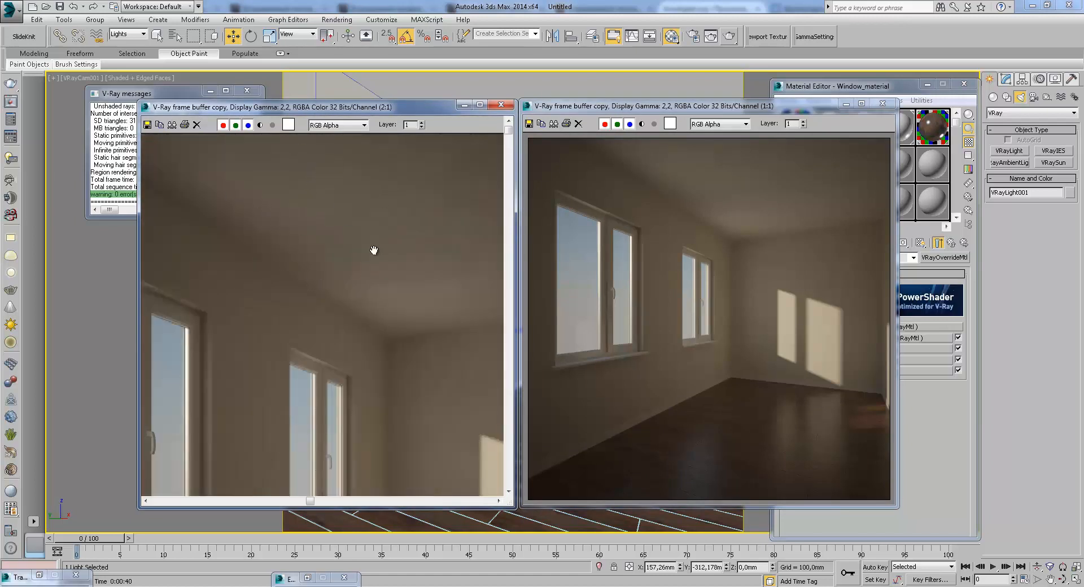
scroll(371, 252, down, 1)
click(677, 288)
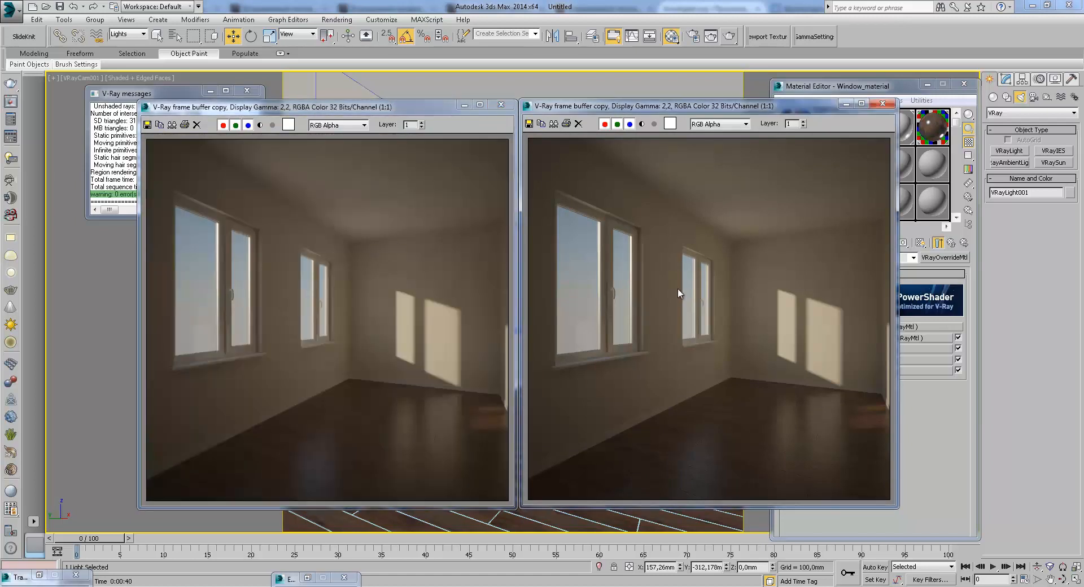
scroll(675, 287, down, 1)
scroll(676, 286, up, 1)
- Close both render copies and the V-Ray messages window
click(882, 103)
click(500, 105)
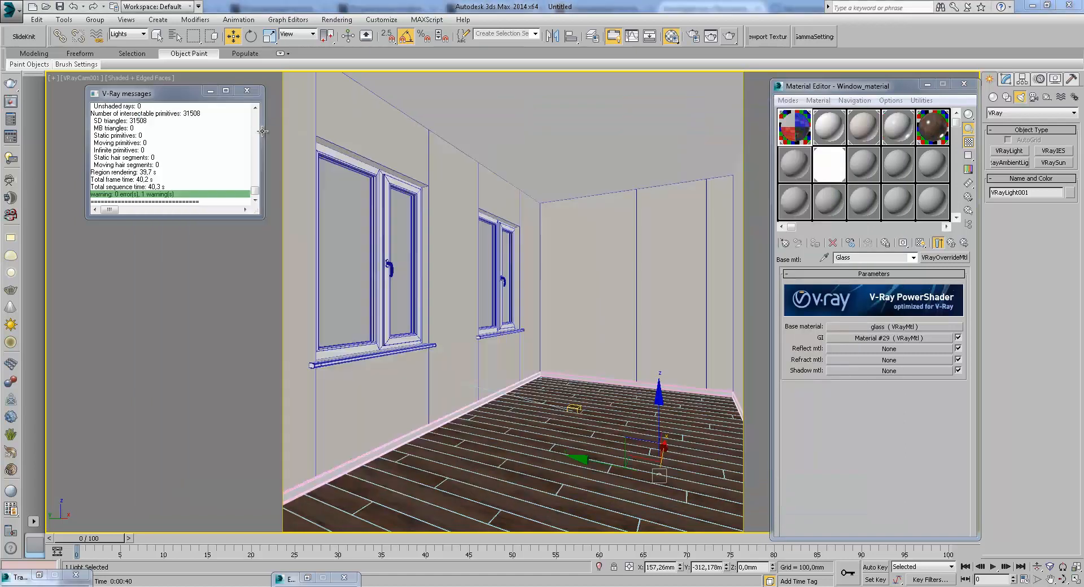
click(246, 91)
- Select the camera of the active view, set its f-number to 2.0 and start a test render
click(79, 78)
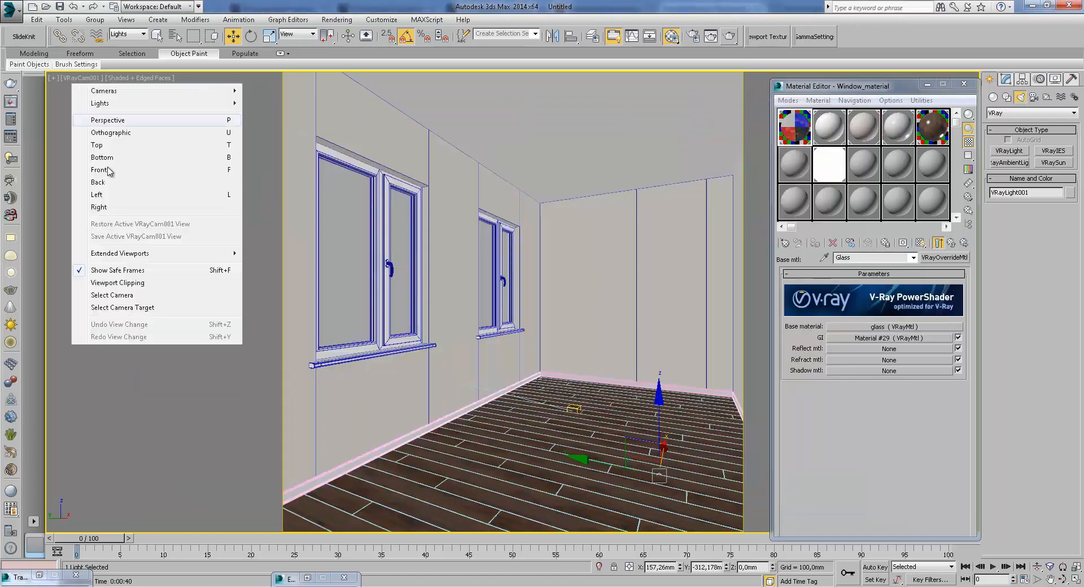
click(138, 295)
click(1008, 78)
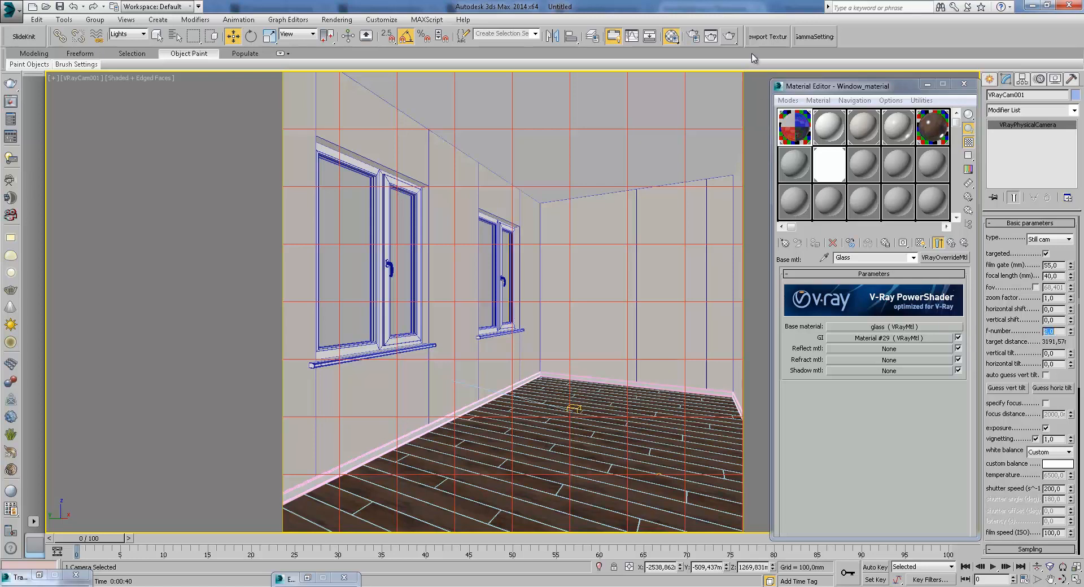
click(730, 37)
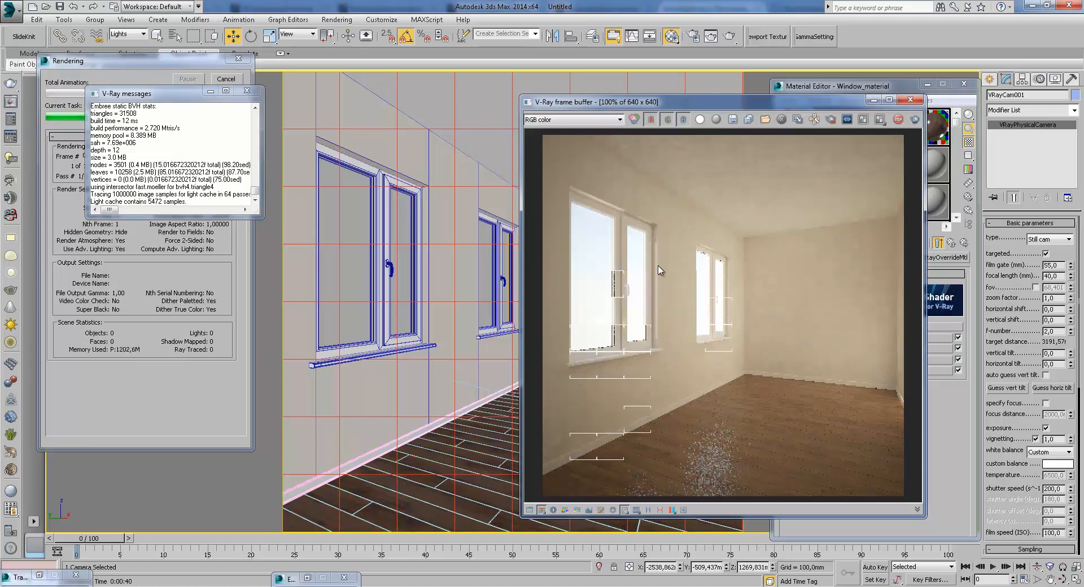
- Examine the f-number 2.0 render up close while it completes, and close the V-Ray frame buffer
scroll(690, 331, up, 3)
scroll(734, 378, down, 3)
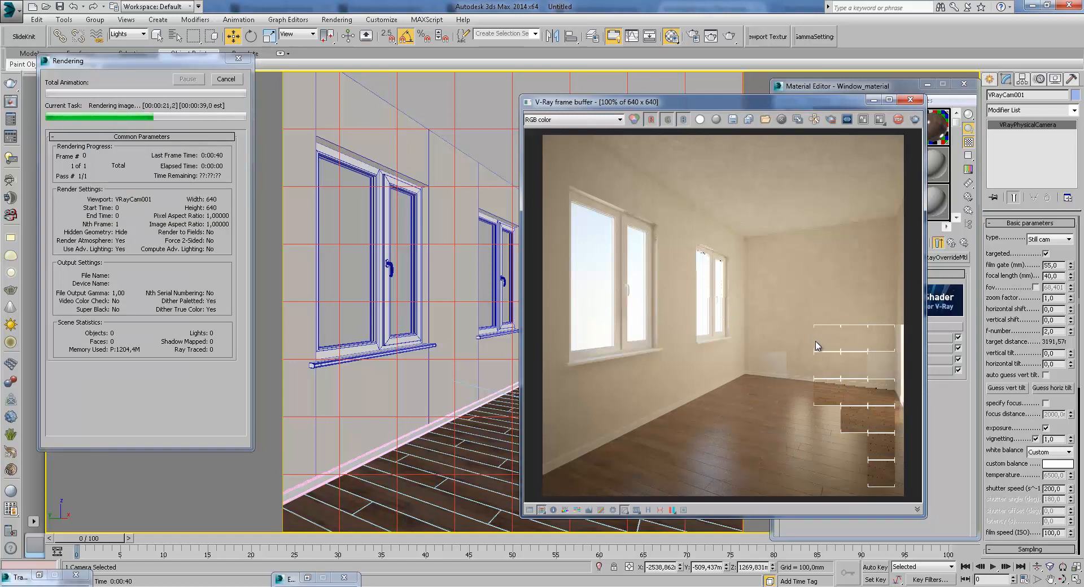
scroll(824, 345, up, 1)
scroll(819, 333, down, 1)
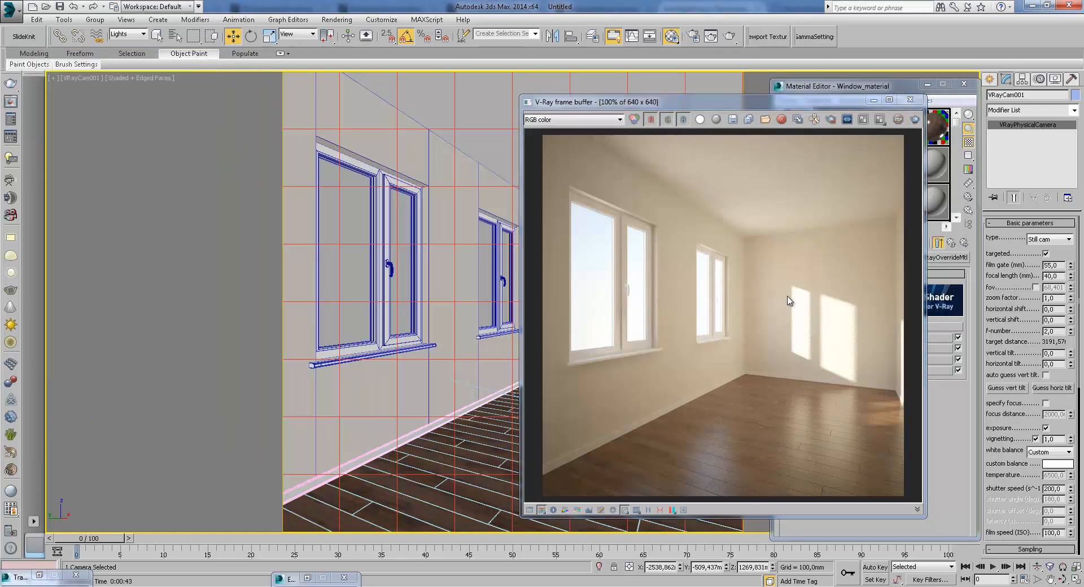
click(910, 100)
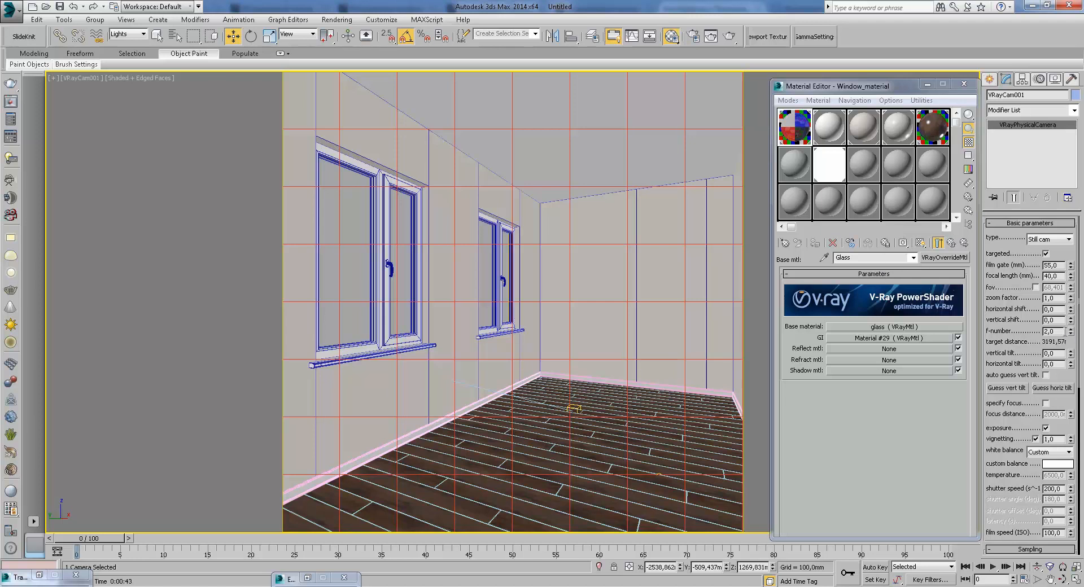
- Set the camera's f-number to 6.0 and shutter speed to 100, and start a test render
key(Tab)
scroll(1060, 394, down, 5)
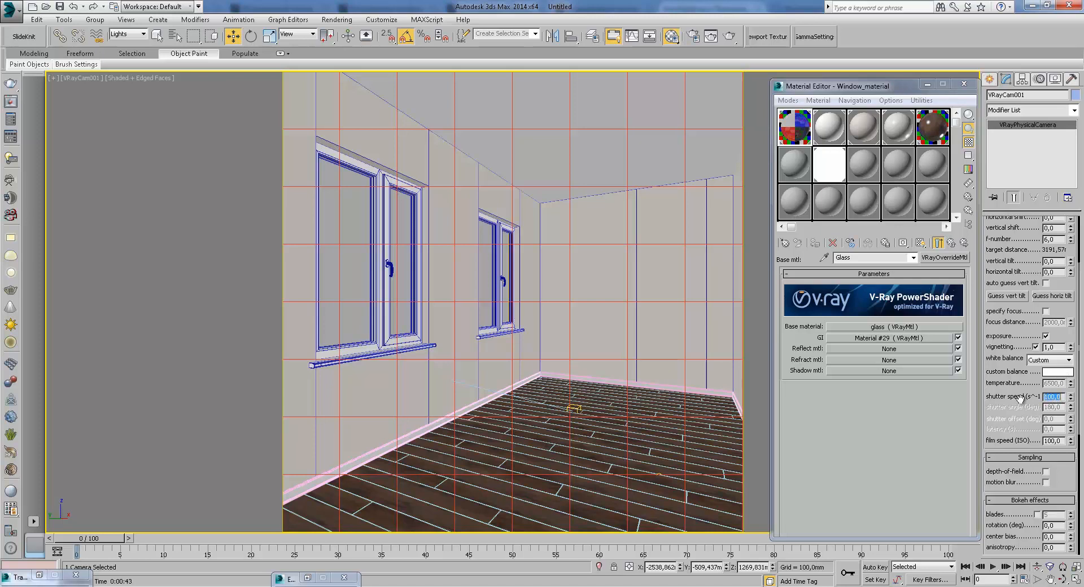
click(732, 37)
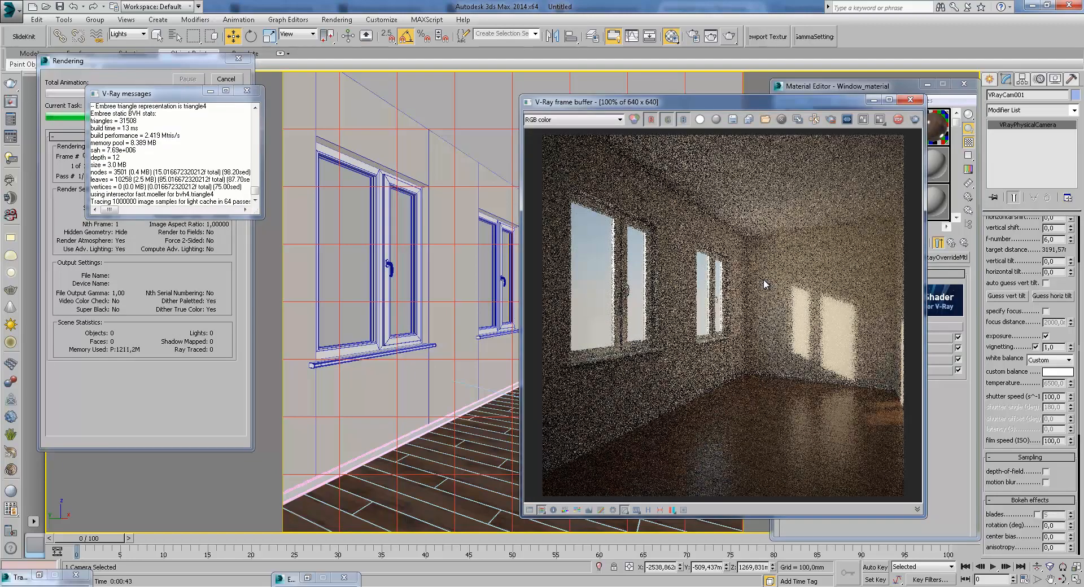
- Close the V-Ray messages, stop the render during the light cache and duplicate the partial image to a separate frame buffer
click(247, 90)
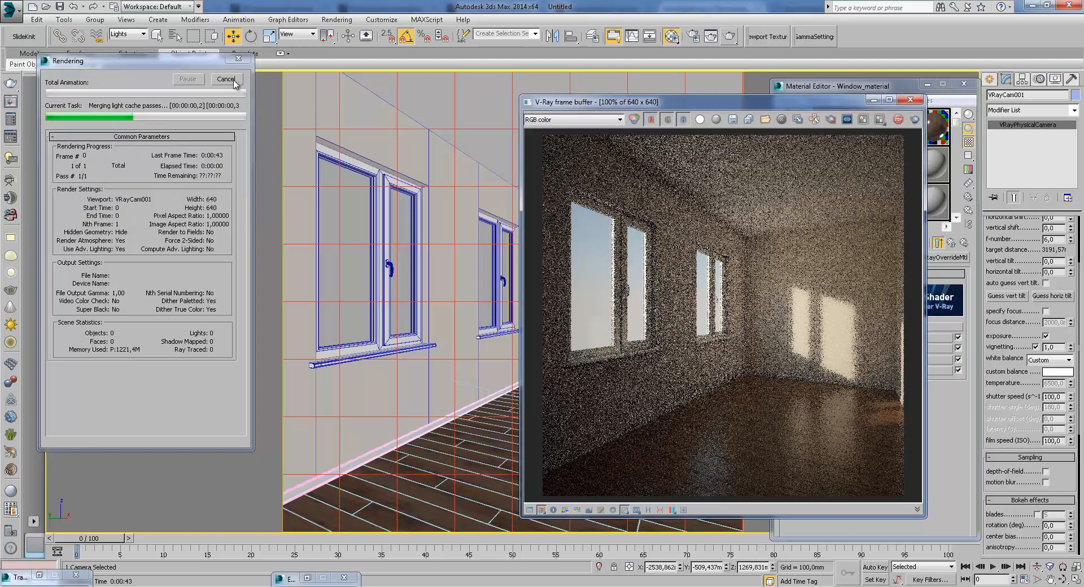
click(234, 81)
click(798, 119)
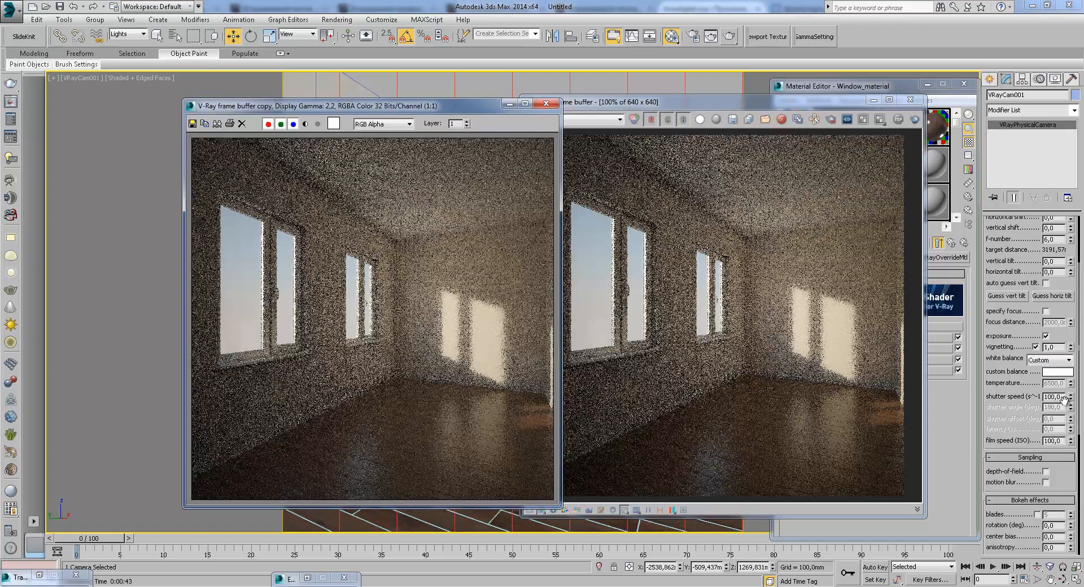
- Set the camera's shutter speed to 5.0 and run a test render beside the shutter speed 100 copy
double_click(1060, 398)
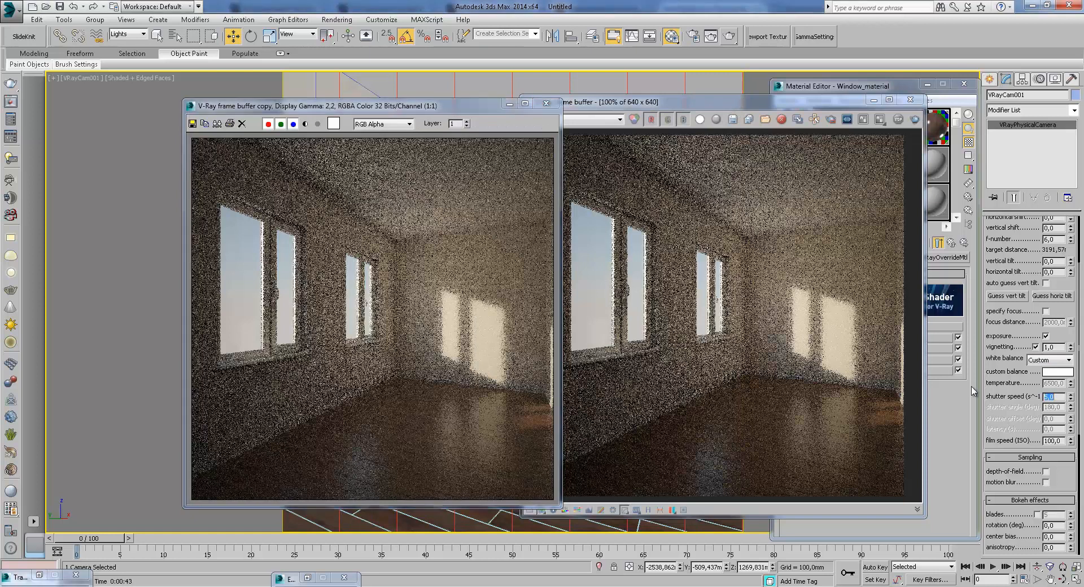
click(730, 37)
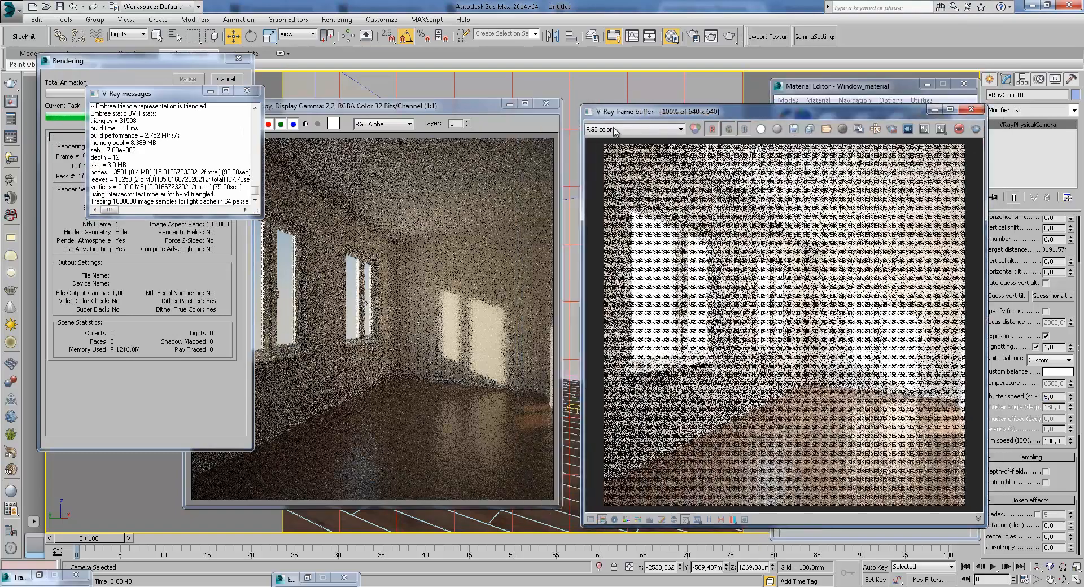
click(247, 91)
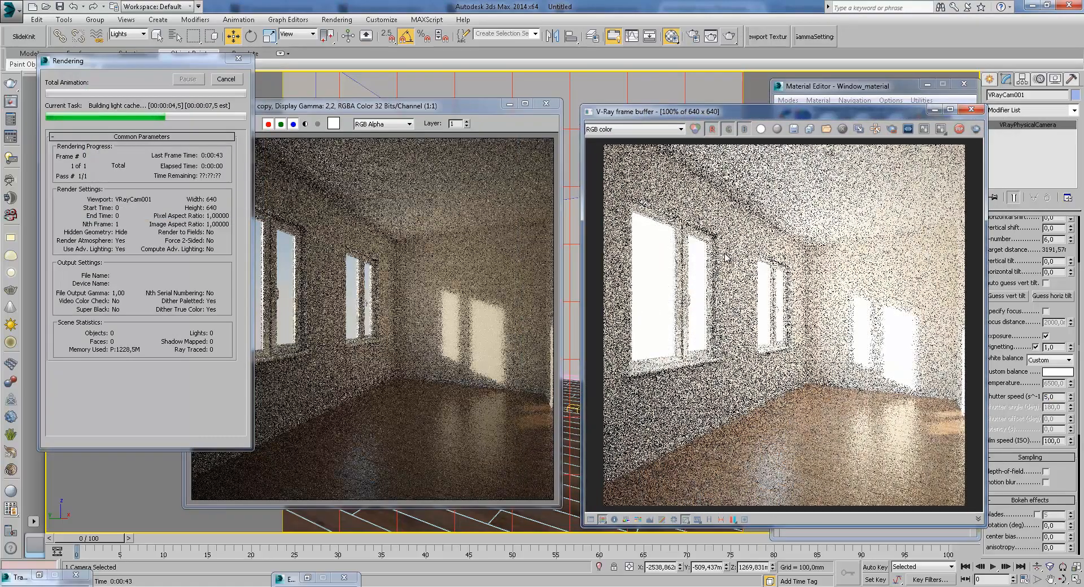
- Stop the shutter speed 5.0 render, and close the V-Ray frame buffer and the render copy
click(226, 79)
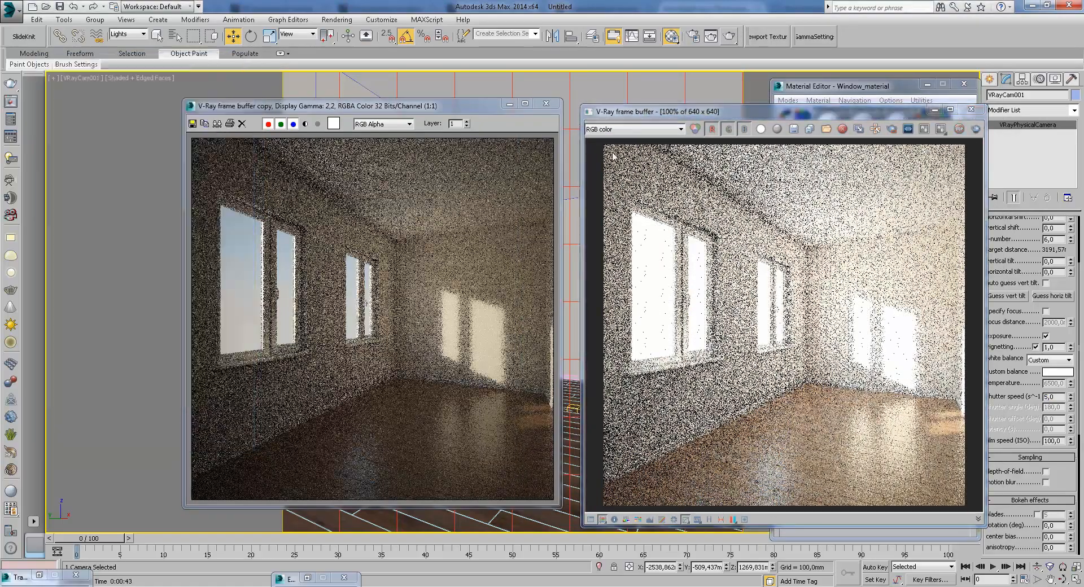
click(971, 110)
click(546, 104)
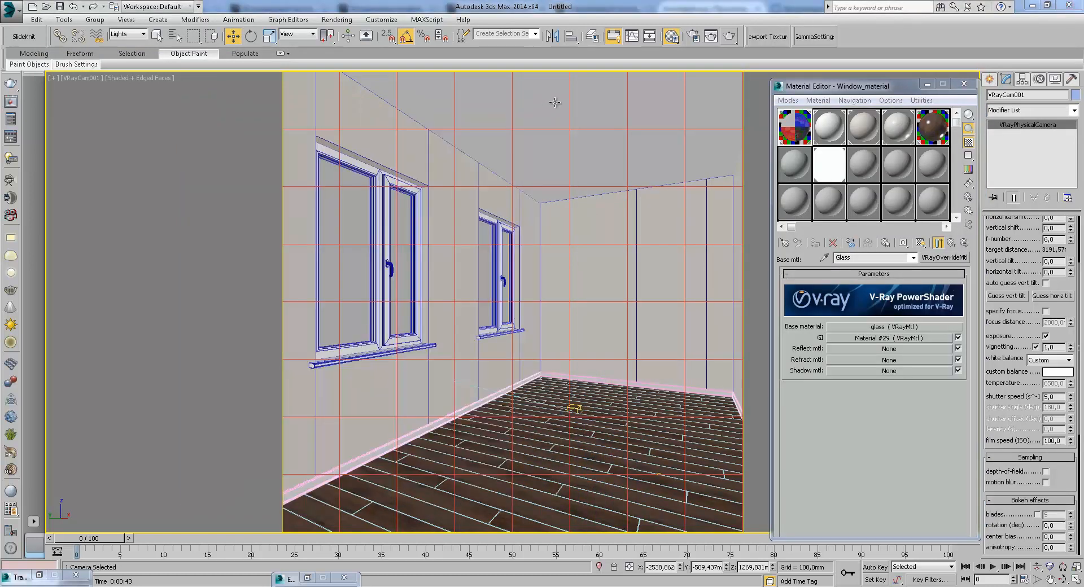
- Set the camera's shutter speed to 200 and film speed (ISO) to 3800, and start a test render
double_click(1052, 397)
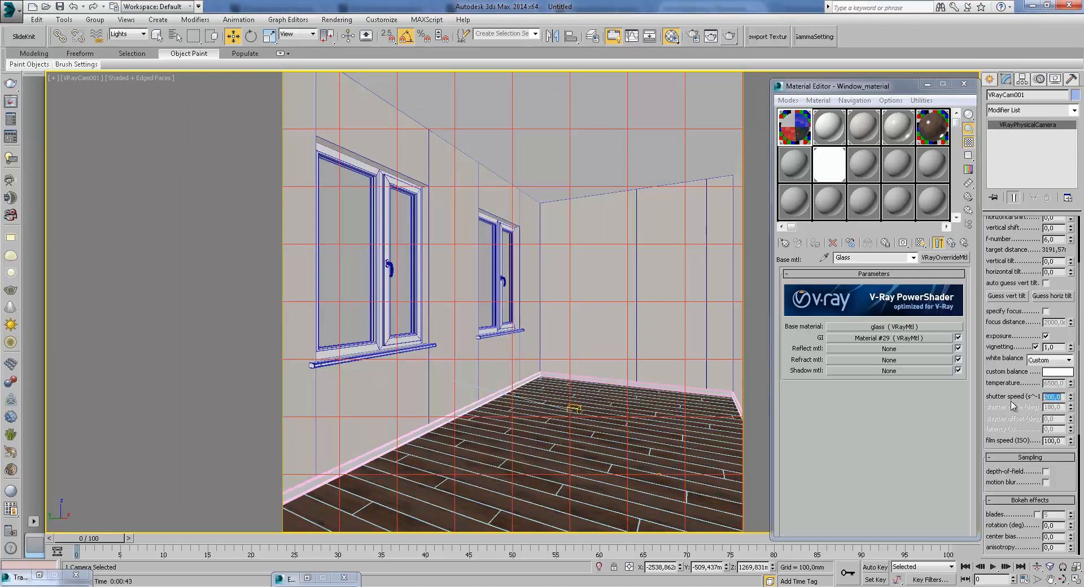
key(Tab)
click(729, 36)
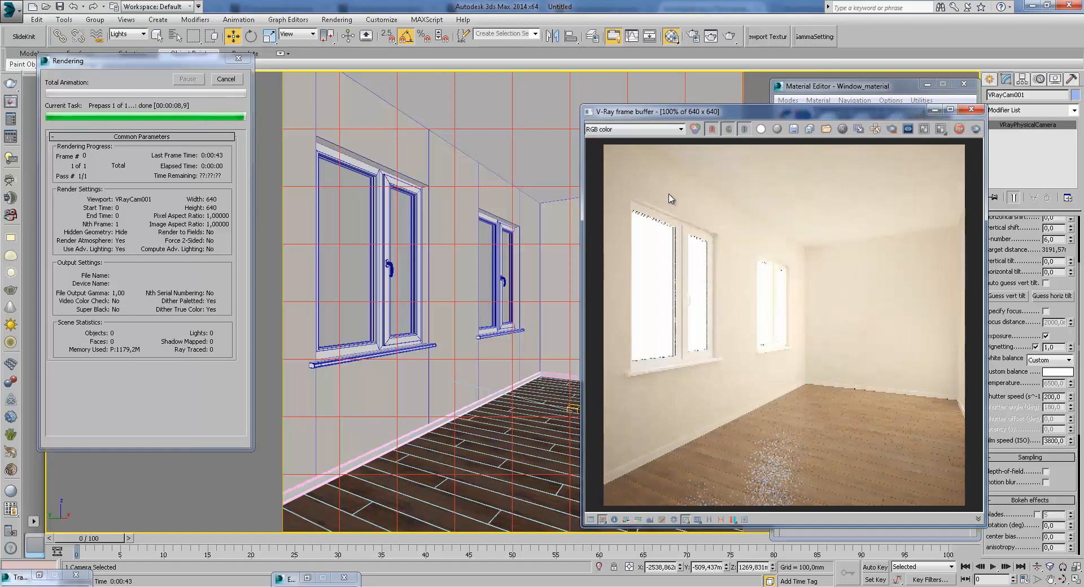
- Examine the windows, walls and floor of the ISO 3800 render up close, stop the rendering and close the V-Ray frame buffer
scroll(669, 197, up, 1)
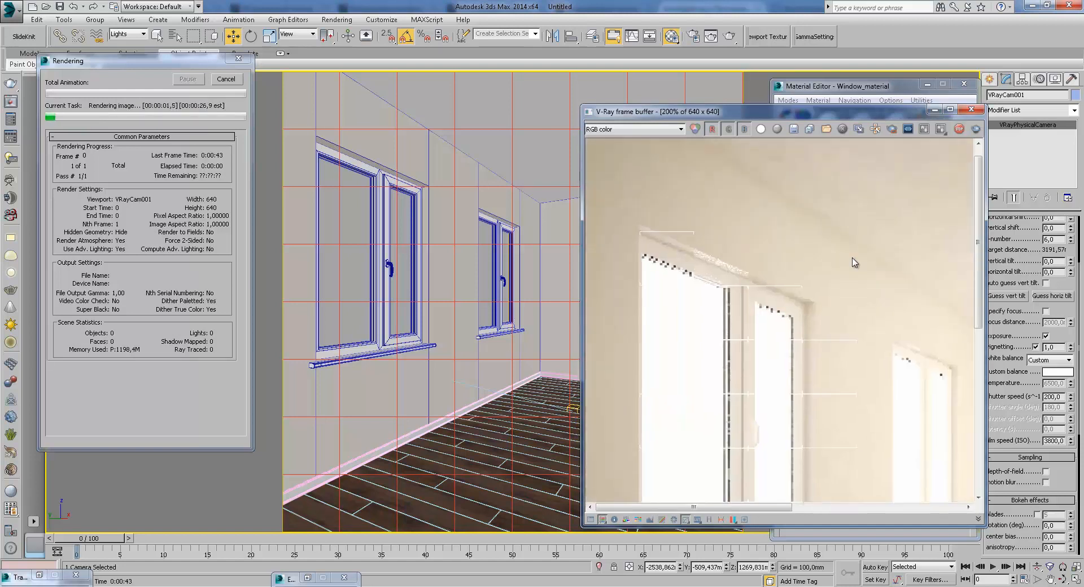
scroll(835, 257, down, 1)
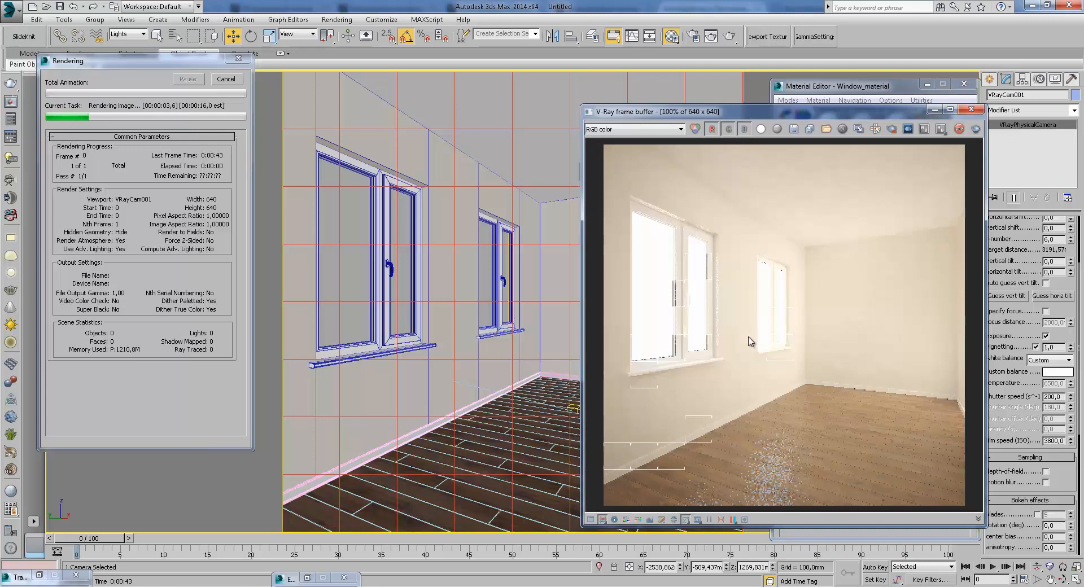
scroll(717, 345, up, 1)
scroll(694, 339, down, 1)
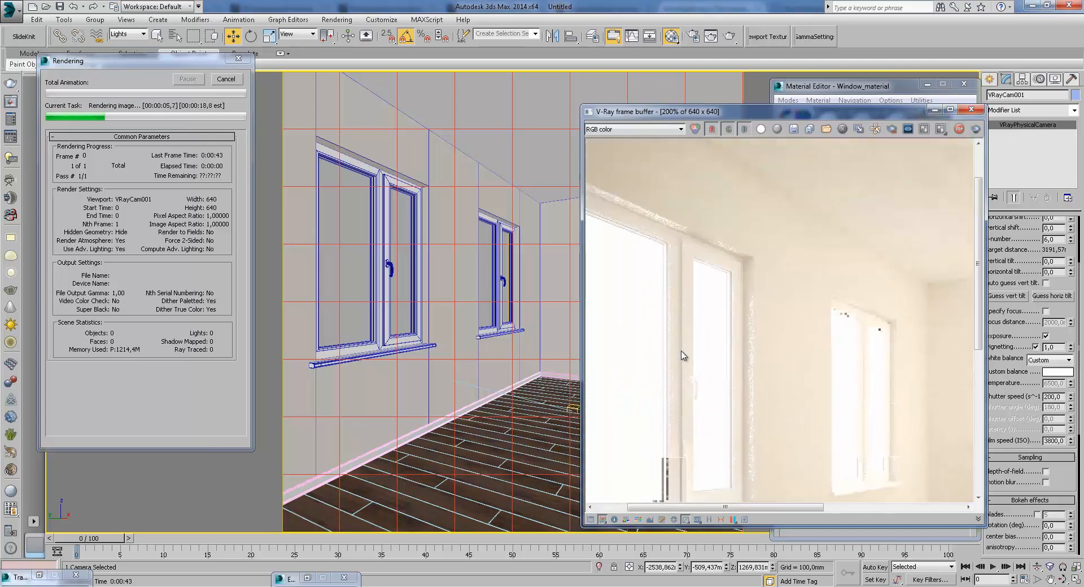
scroll(677, 254, up, 1)
scroll(689, 260, down, 1)
scroll(787, 296, up, 1)
scroll(726, 435, down, 1)
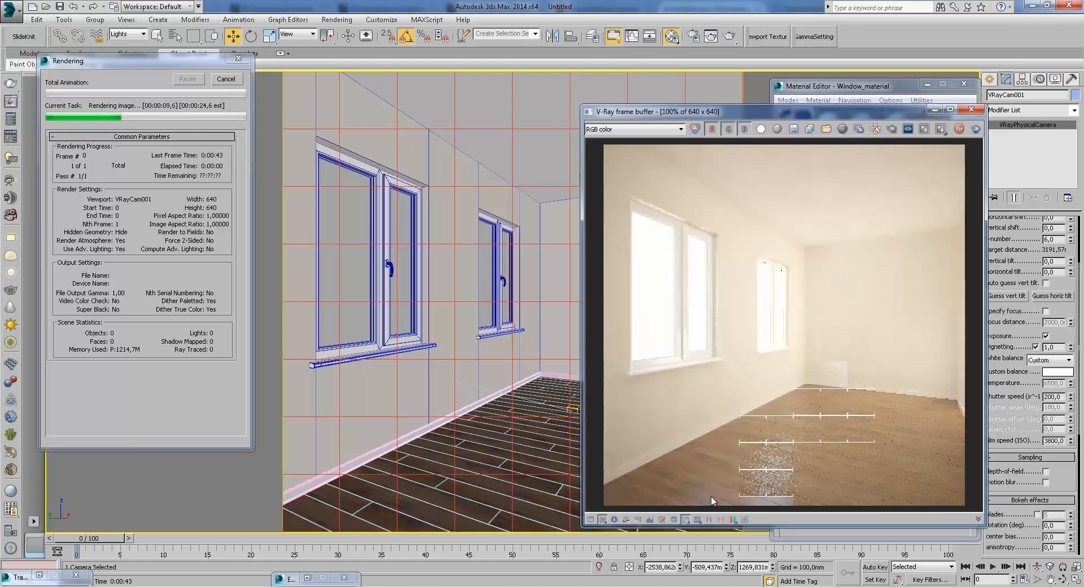
scroll(716, 471, up, 1)
scroll(727, 361, down, 1)
scroll(813, 333, up, 1)
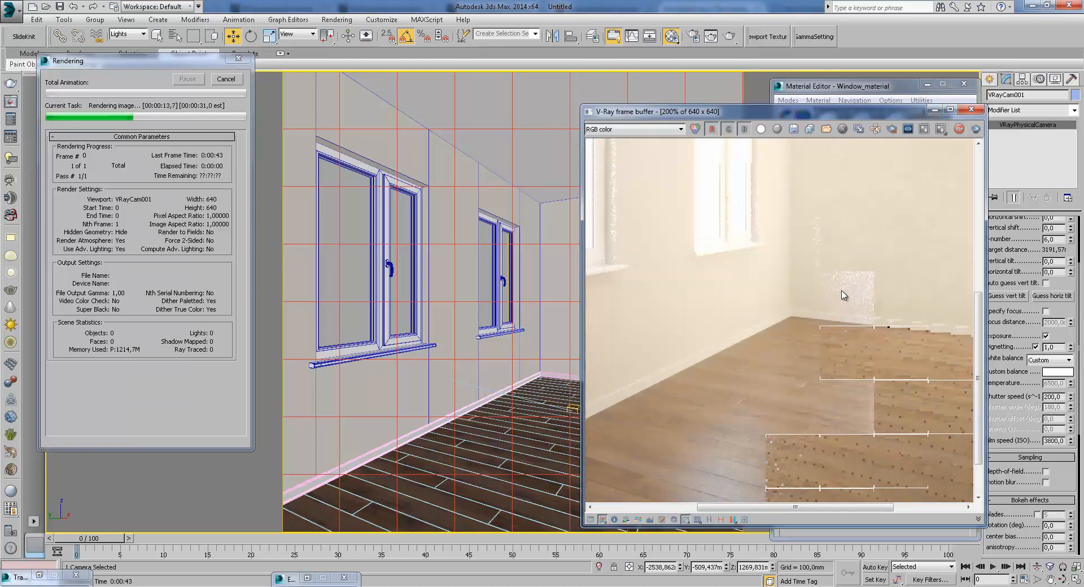
scroll(850, 309, down, 1)
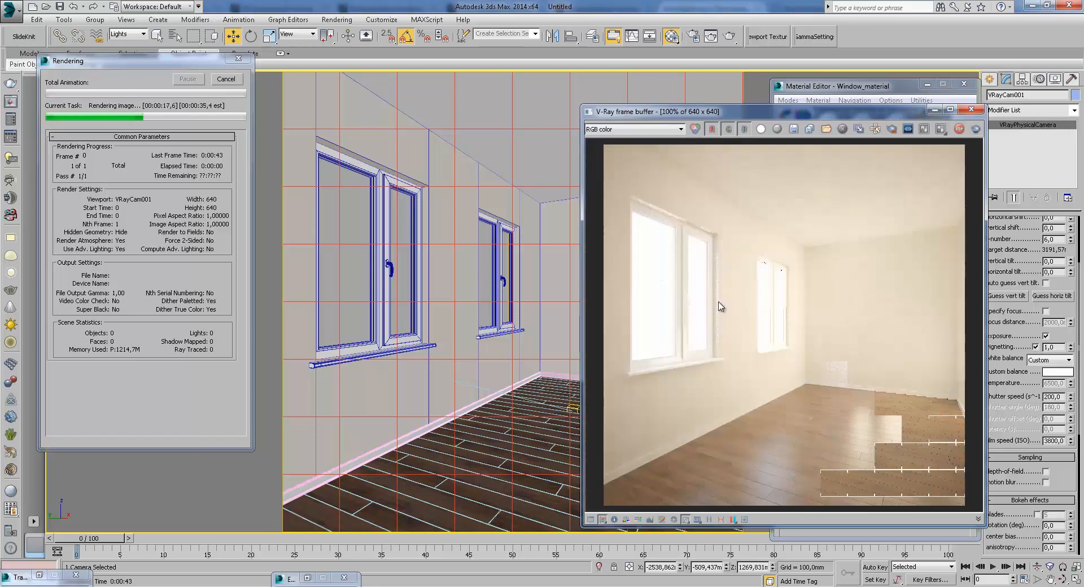
key(Escape)
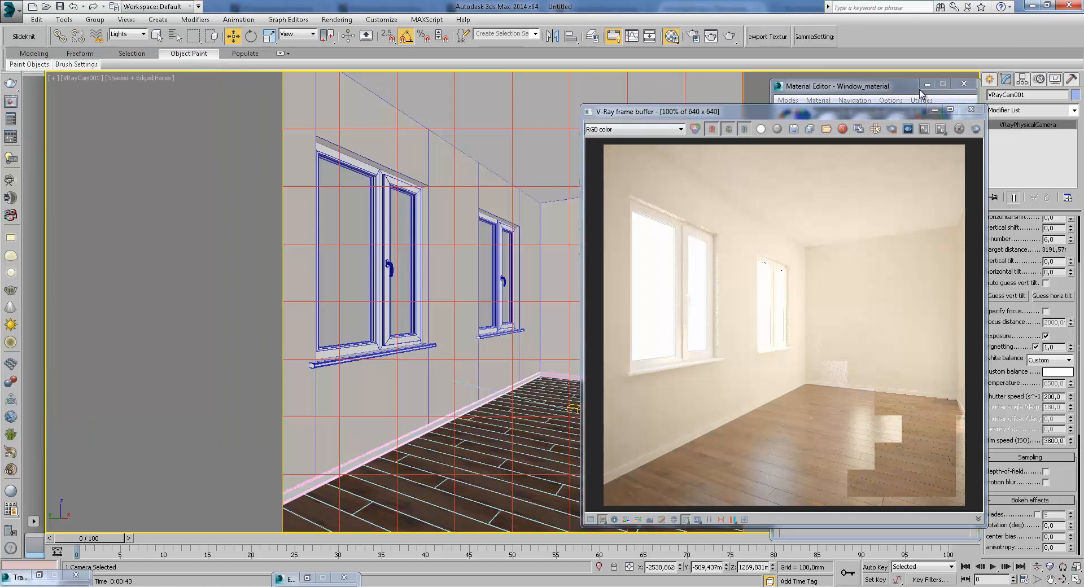
click(971, 109)
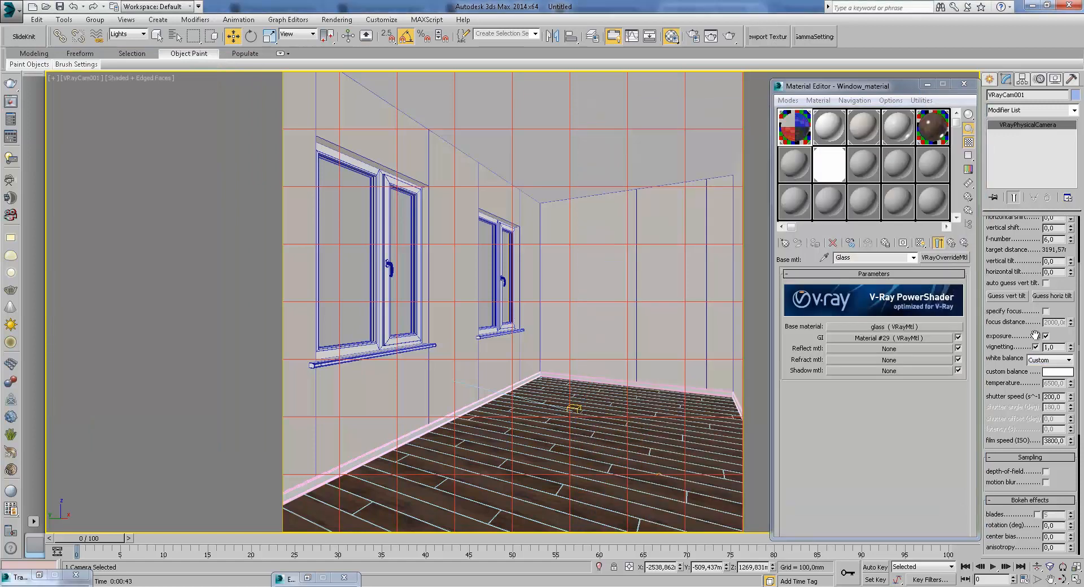
- Set the camera's film speed (ISO) to 100, run a test render and minimise the V-Ray frame buffer
double_click(1044, 441)
scroll(1034, 422, up, 3)
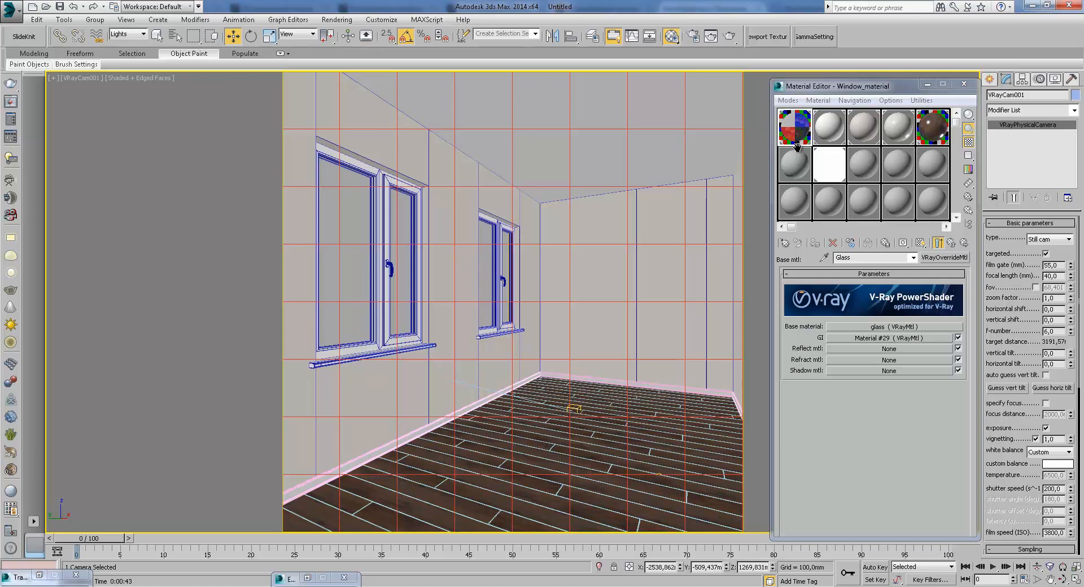
click(826, 168)
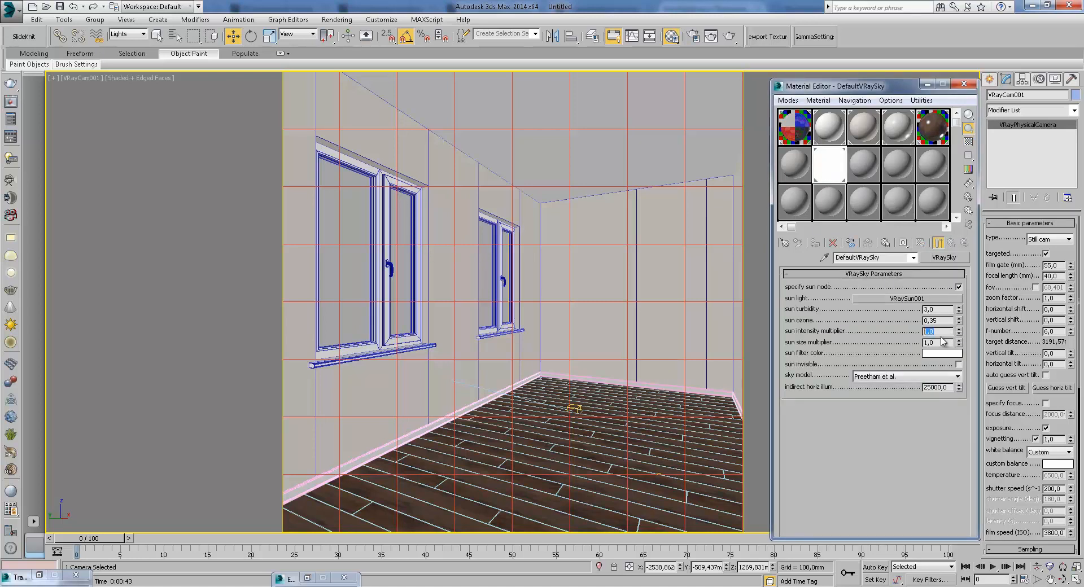
double_click(927, 343)
click(1054, 532)
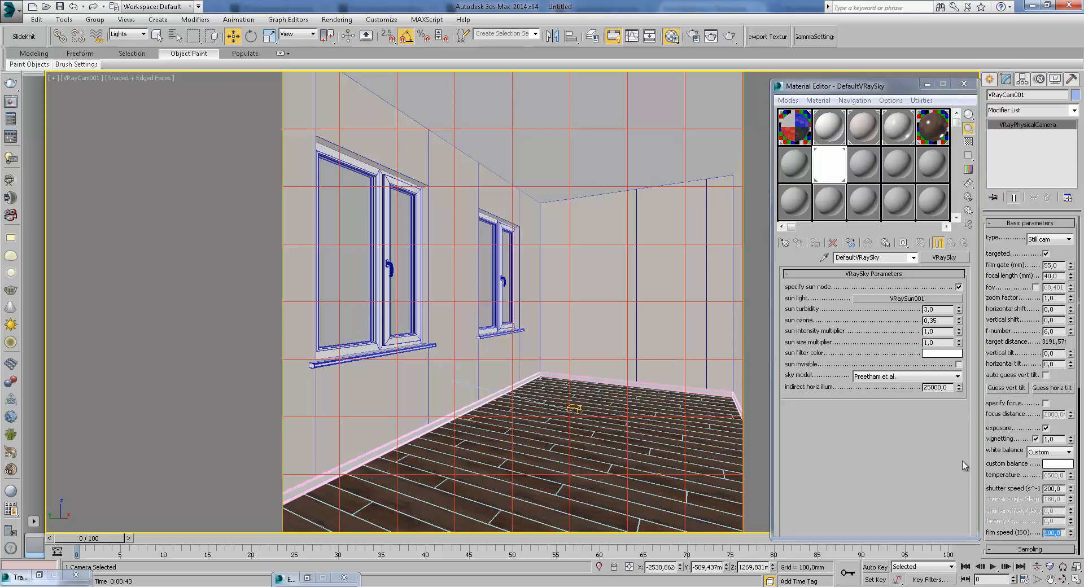
click(729, 36)
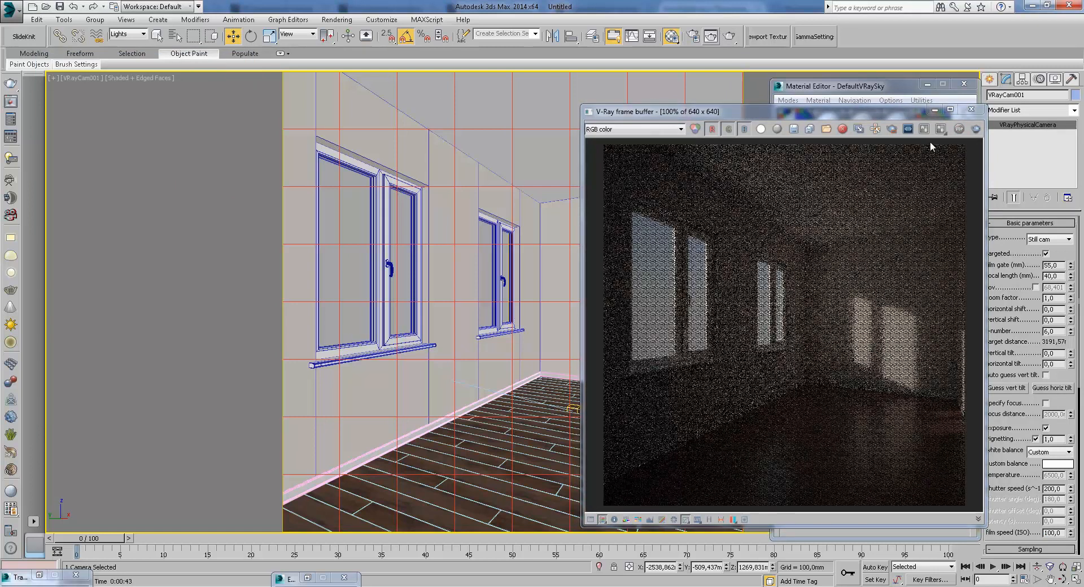
click(930, 111)
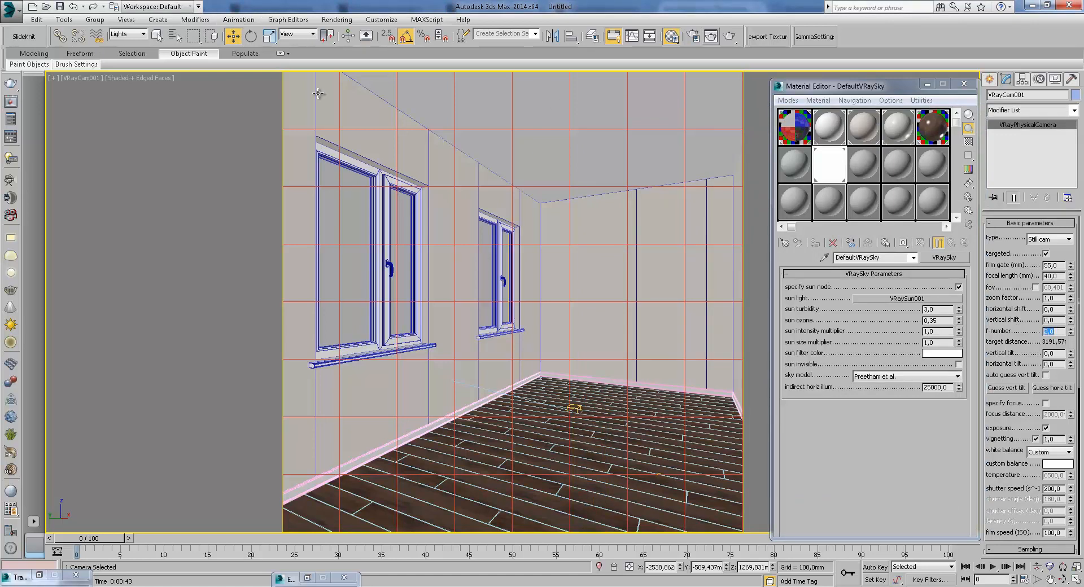
- Select the V-Ray sun in the top view and set its size multiplier to 5.0
click(478, 242)
key(t)
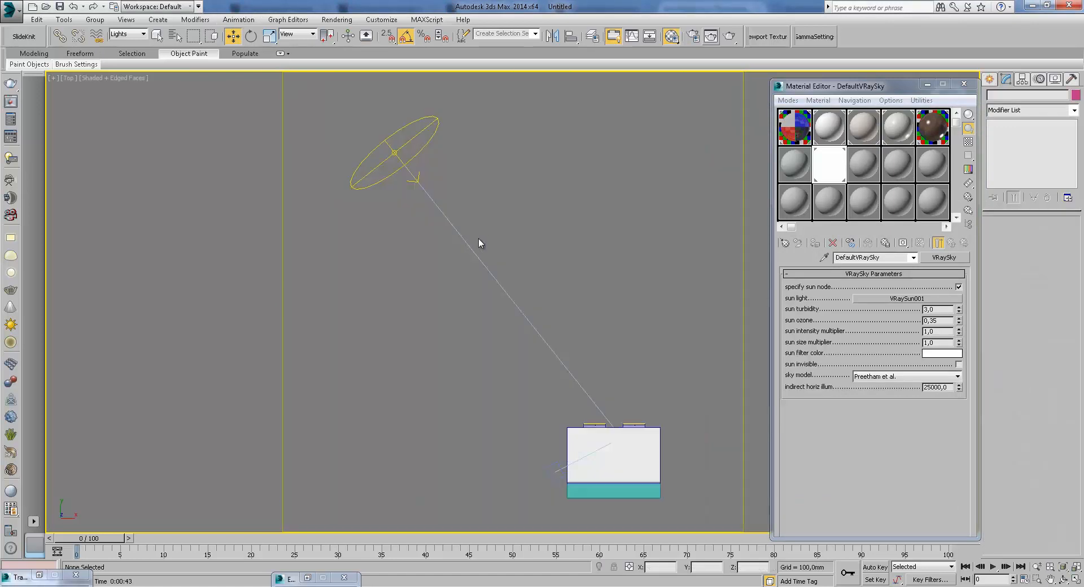
click(395, 167)
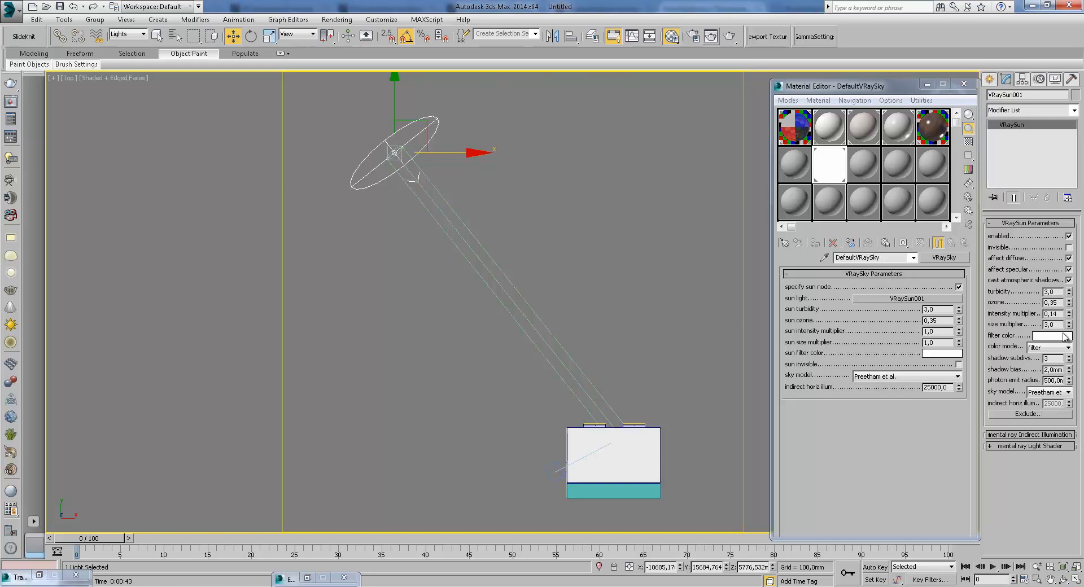
text(5)
key(Return)
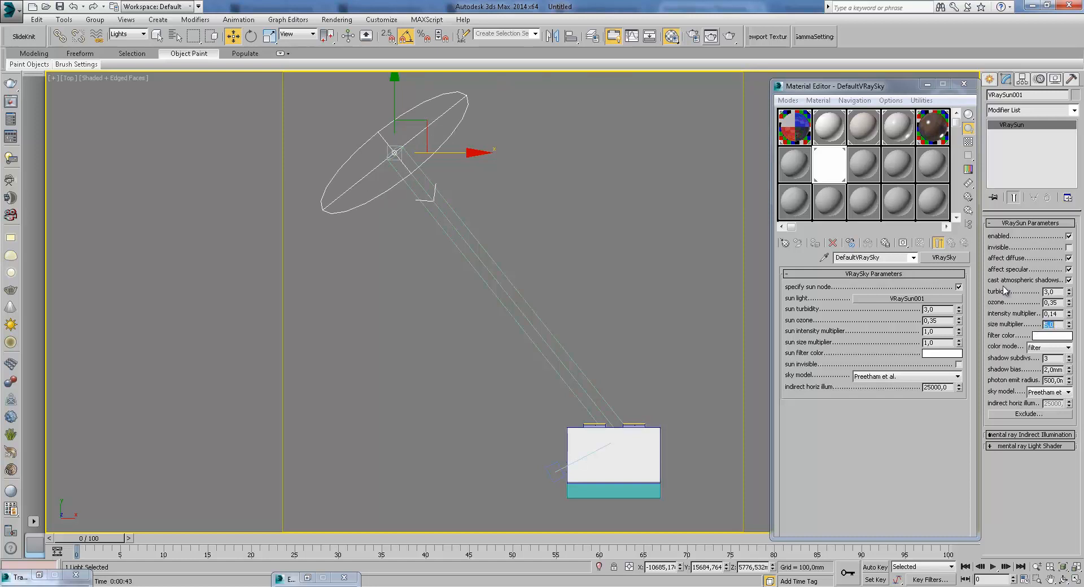
- Return to the camera view with the Material Editor minimised, and run and stop a test render of the enlarged sun
click(925, 83)
key(c)
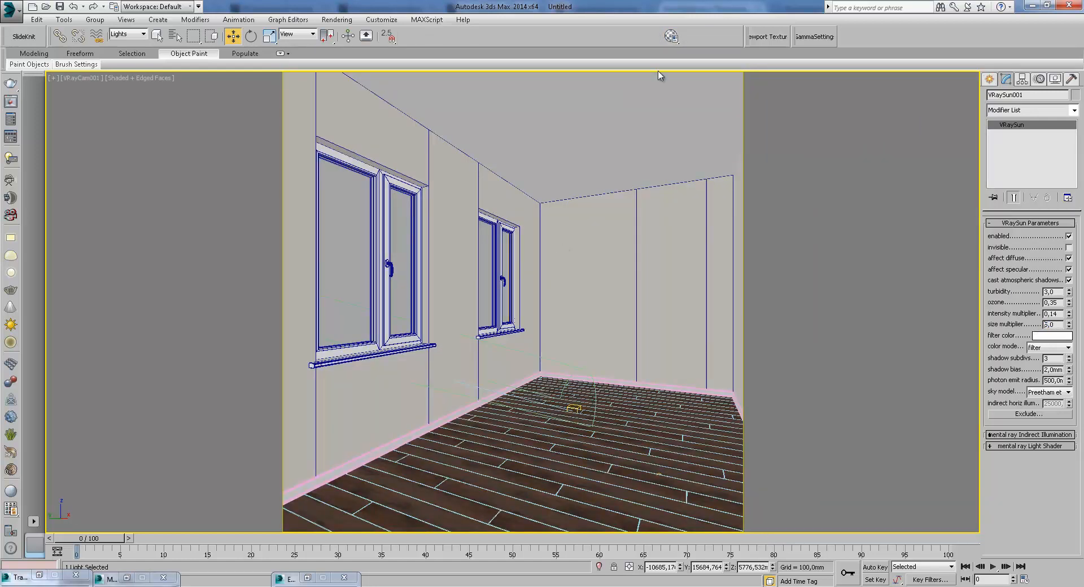
click(730, 35)
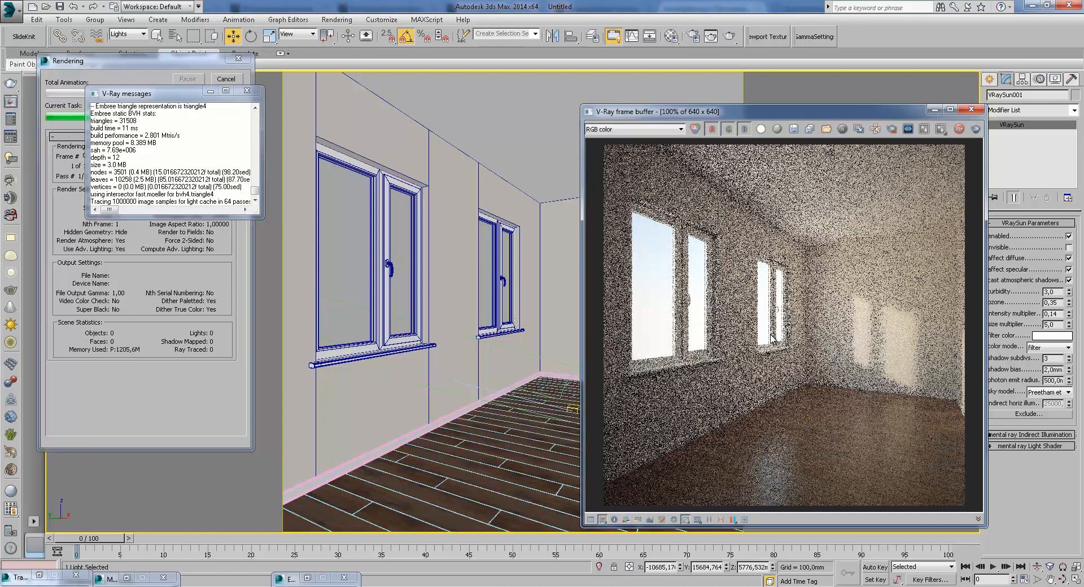
click(226, 80)
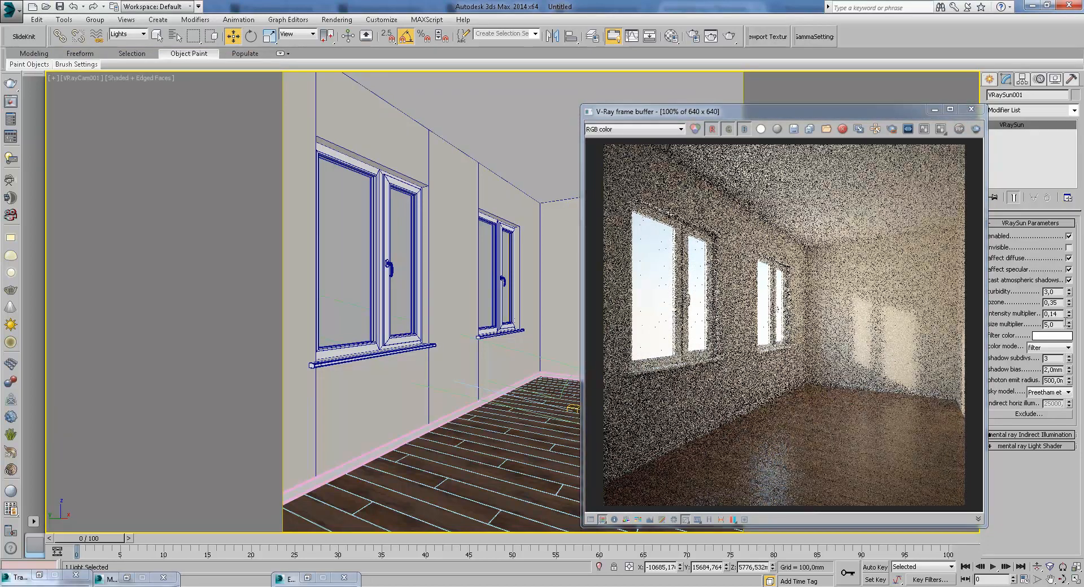
- Set the sun's intensity multiplier to 0.3 and start a new test render
text(3)
key(Return)
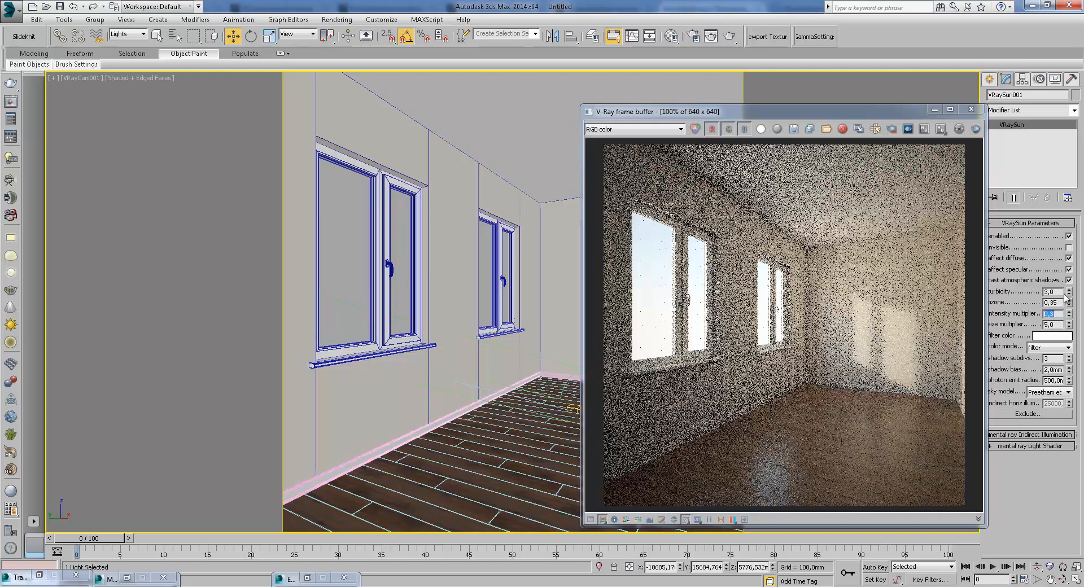
click(729, 36)
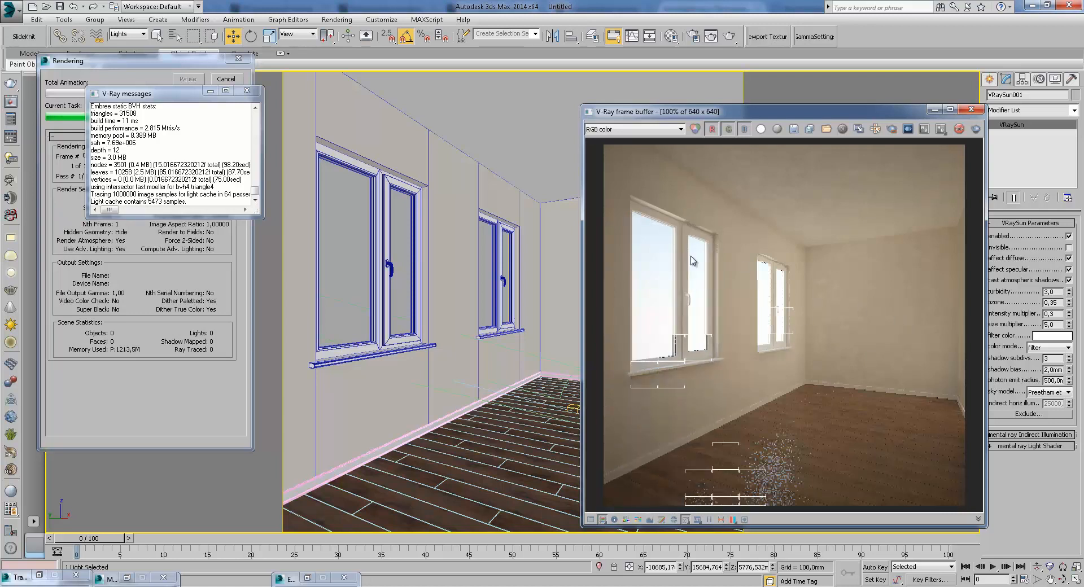
- Examine the windows, walls and ceiling of the sun intensity 0.3 render up close, minimise the frame buffer and clear the selection
scroll(767, 282, up, 1)
scroll(663, 302, down, 1)
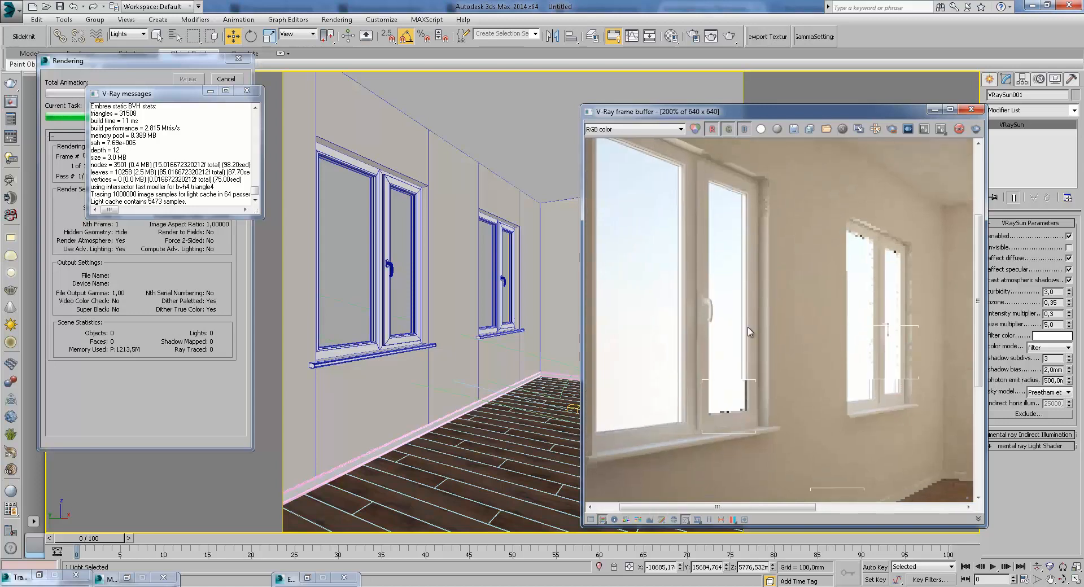
scroll(760, 317, up, 1)
scroll(760, 317, down, 1)
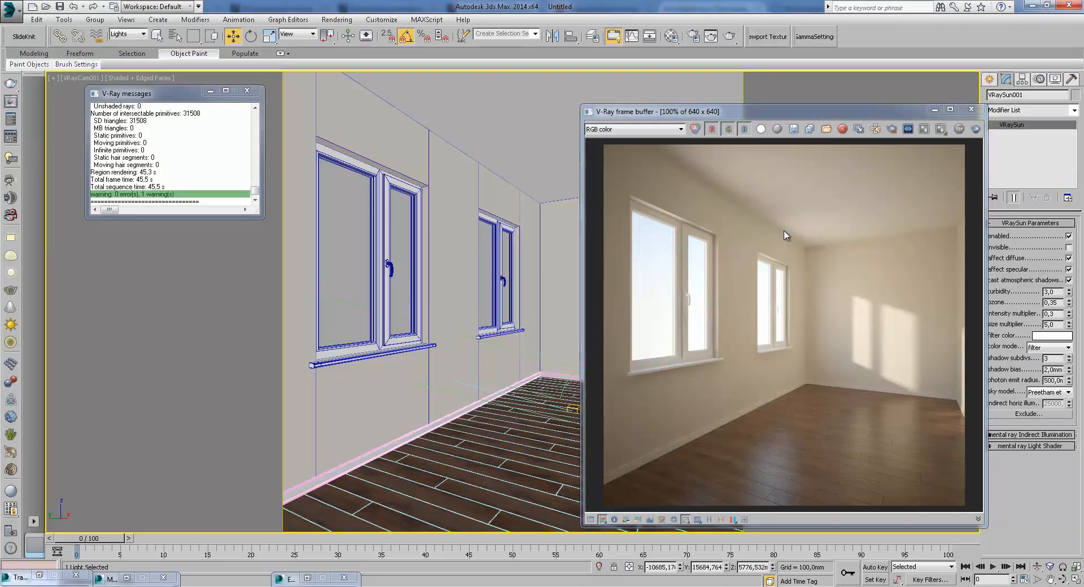
scroll(786, 234, up, 2)
scroll(738, 354, down, 2)
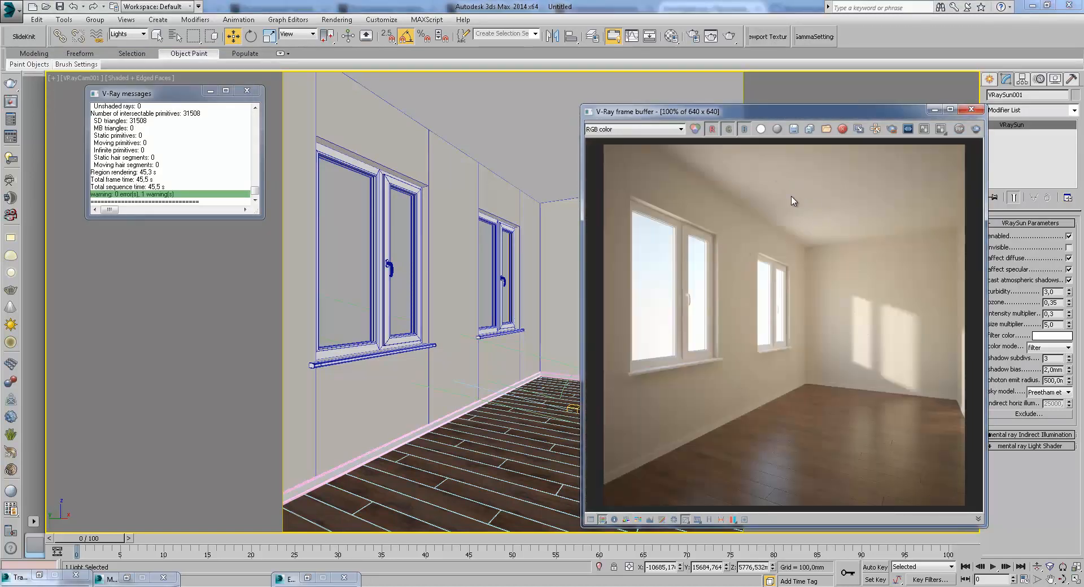
click(934, 109)
click(749, 246)
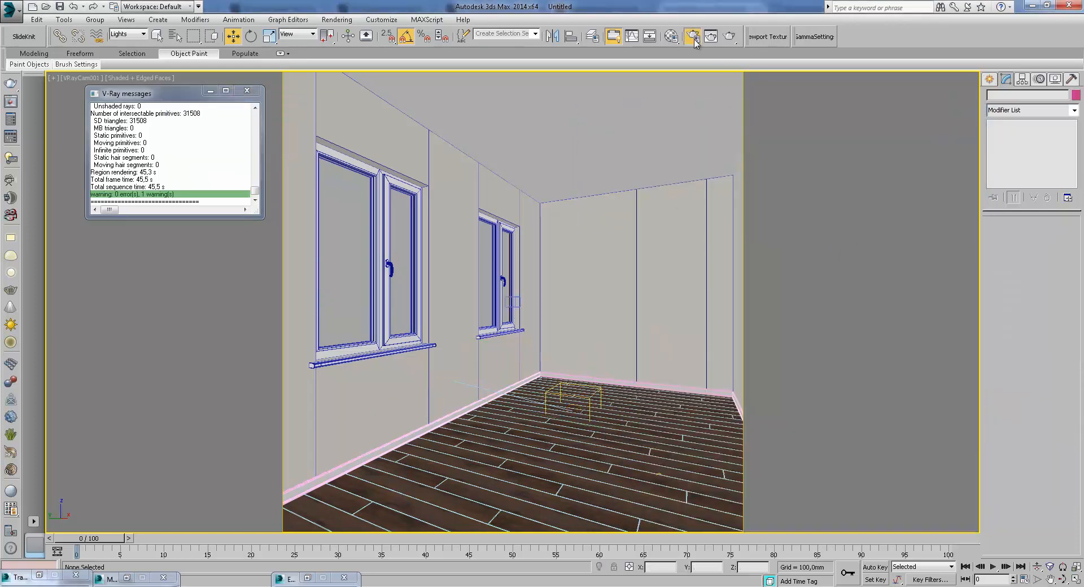
- Convert the wall material to a VRayOverrideMtl, keeping the old material as sub-material
key(F10)
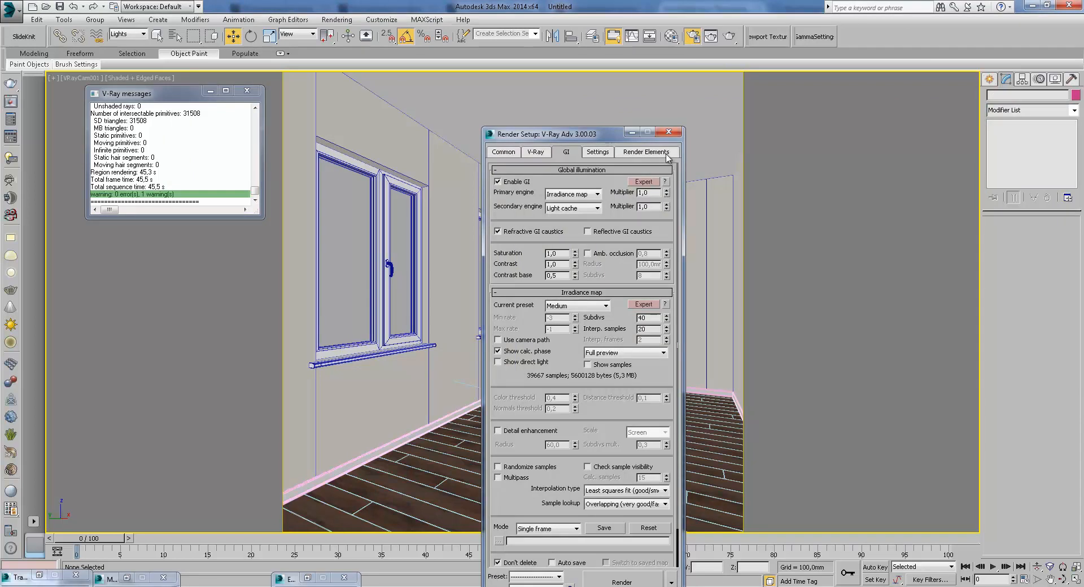
click(668, 131)
click(671, 36)
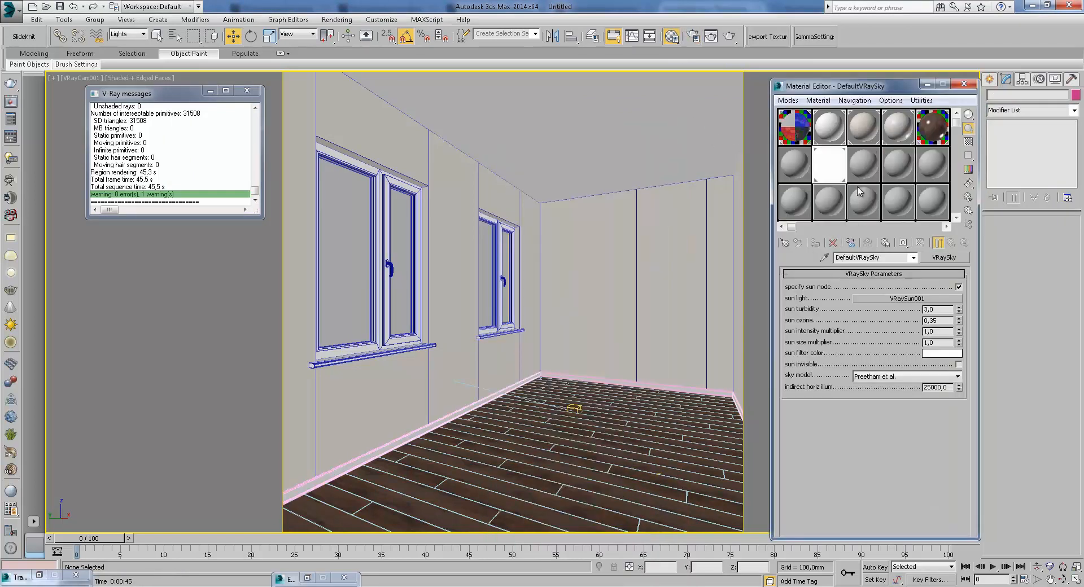
click(864, 159)
click(944, 257)
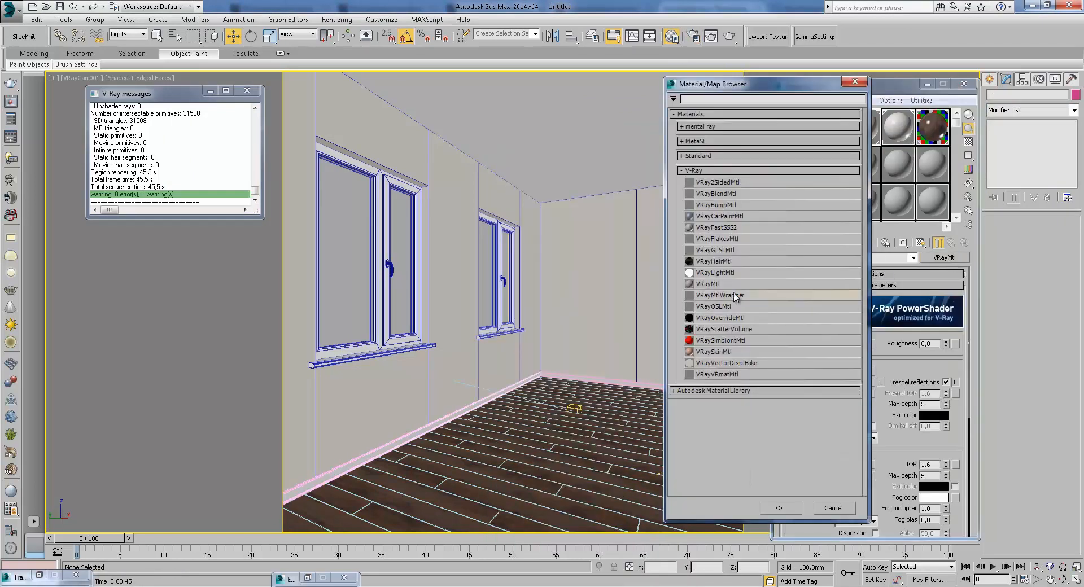
double_click(728, 318)
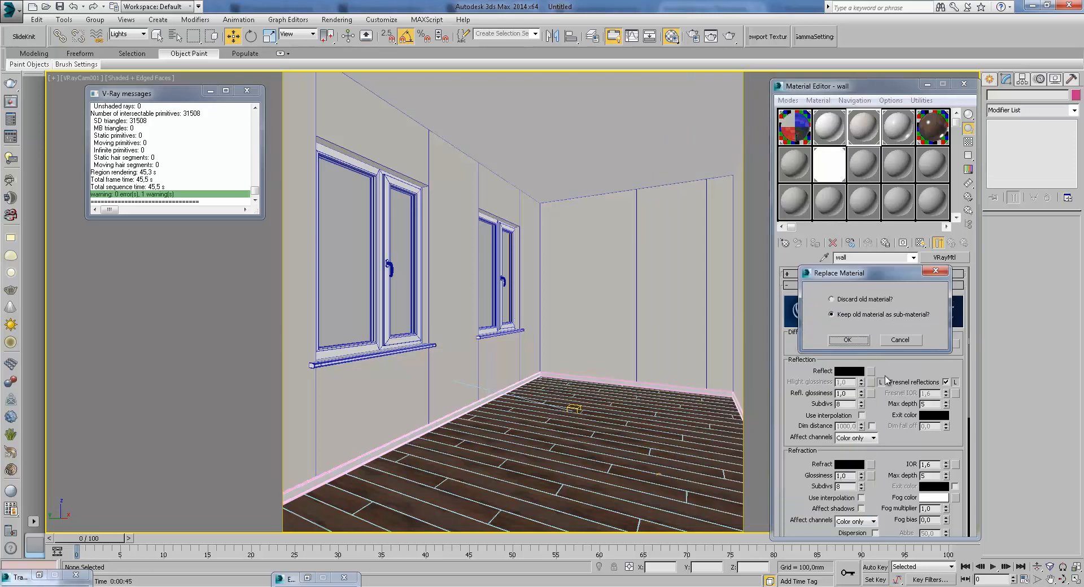
click(847, 340)
- Assign a VRayMtl with a white diffuse colour as the wall override's GI material, and start a test render
click(889, 338)
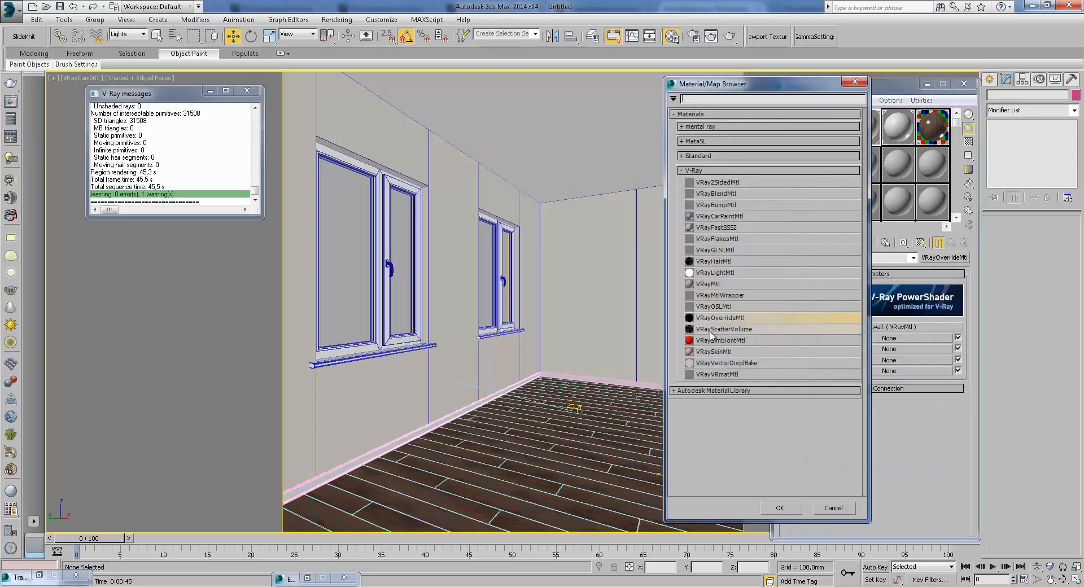
double_click(715, 284)
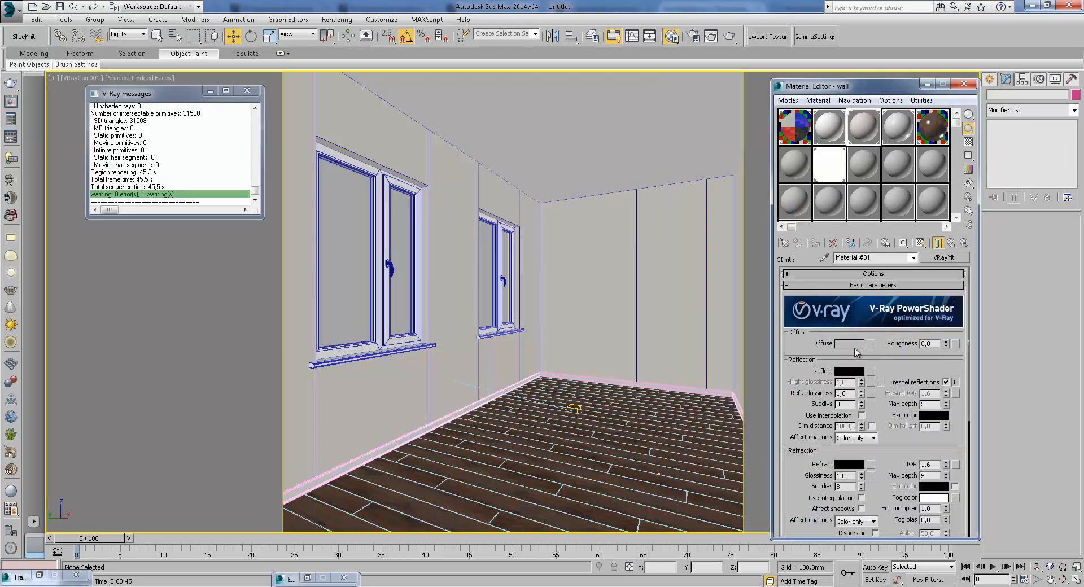
click(854, 346)
drag(331, 115, 330, 154)
click(413, 166)
click(729, 38)
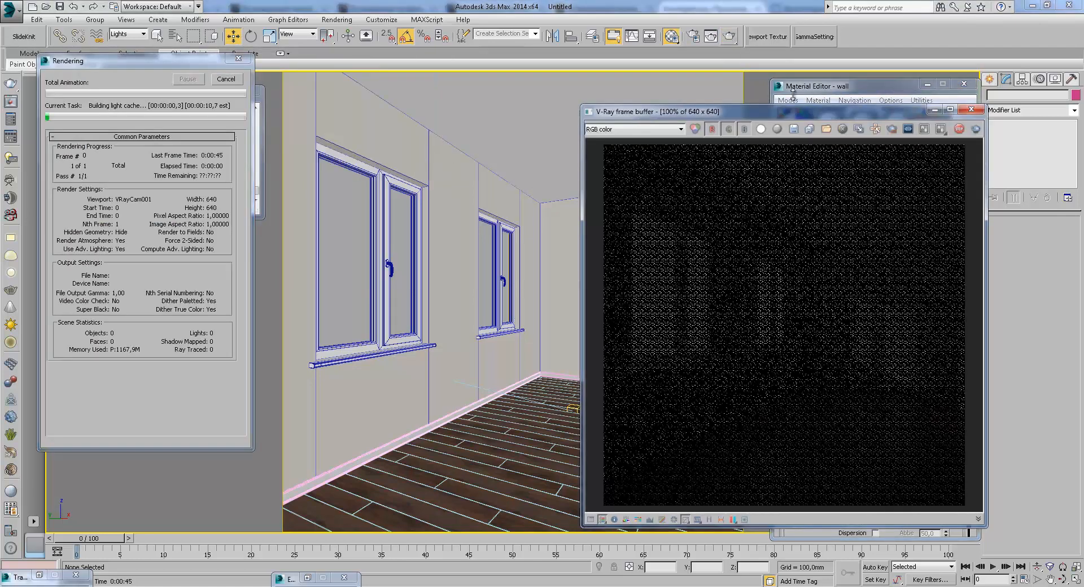
- Examine the walls, ceiling and floor of the wall override render up close, and close the V-Ray frame buffer
scroll(824, 202, down, 2)
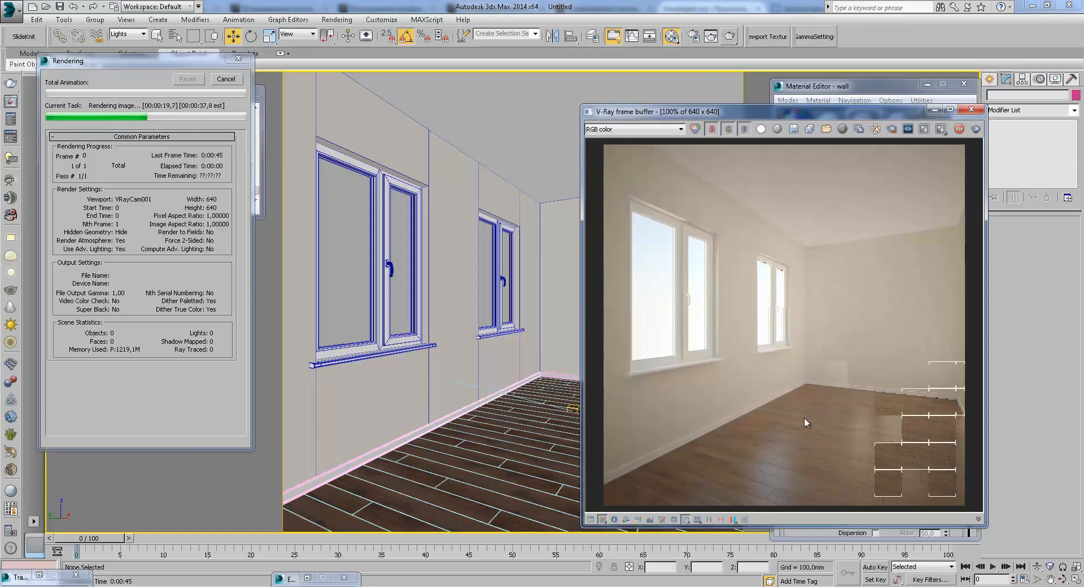
scroll(816, 364, up, 1)
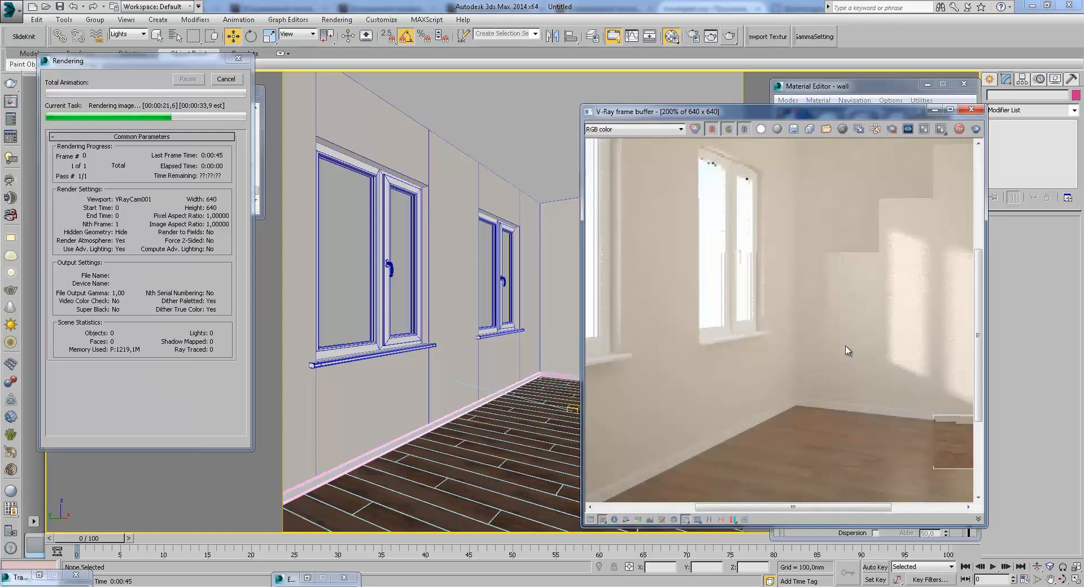
scroll(802, 367, down, 1)
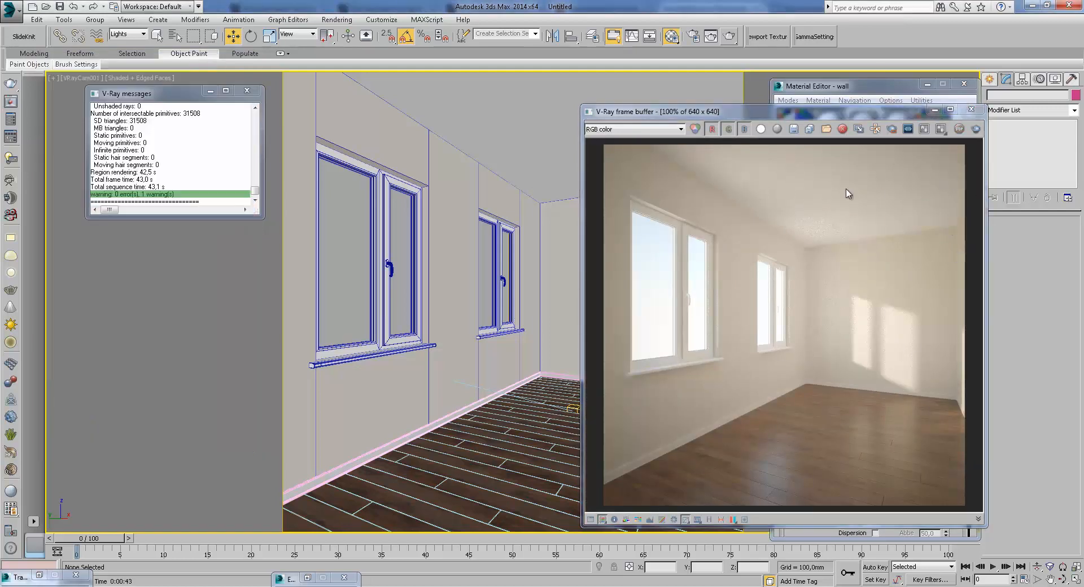
click(811, 246)
scroll(828, 317, up, 2)
scroll(839, 361, down, 2)
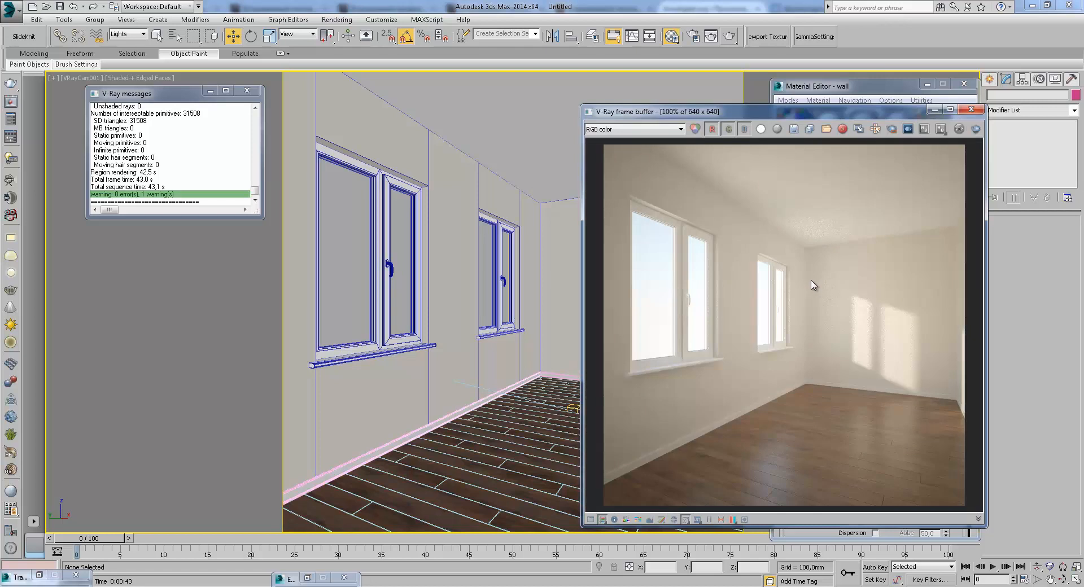
drag(783, 112, 645, 115)
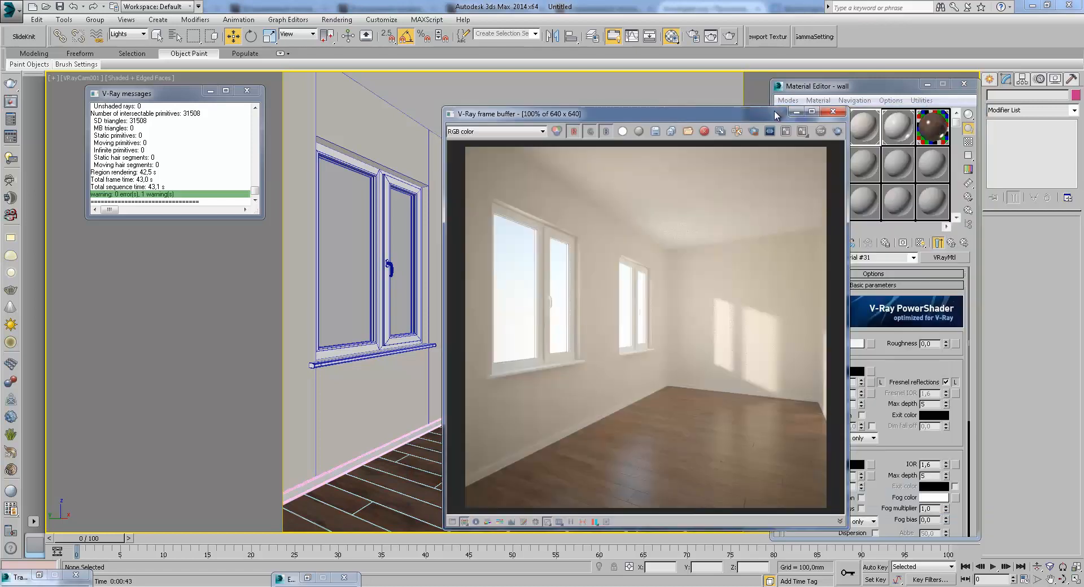
click(832, 111)
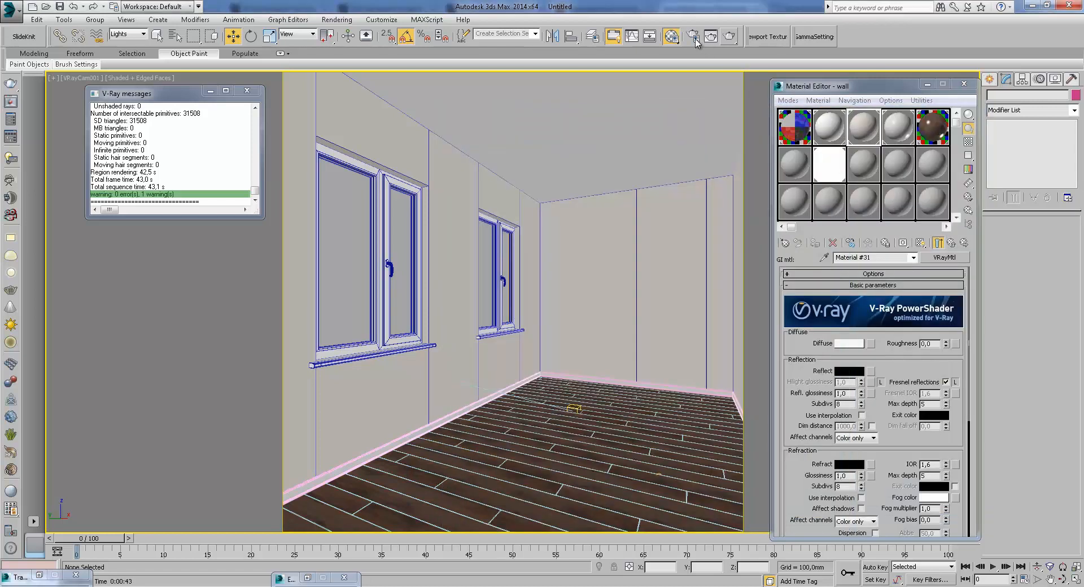
- Set the render output size to 1000 × 1000 with the image aspect locked, and start rendering the camera view
key(F10)
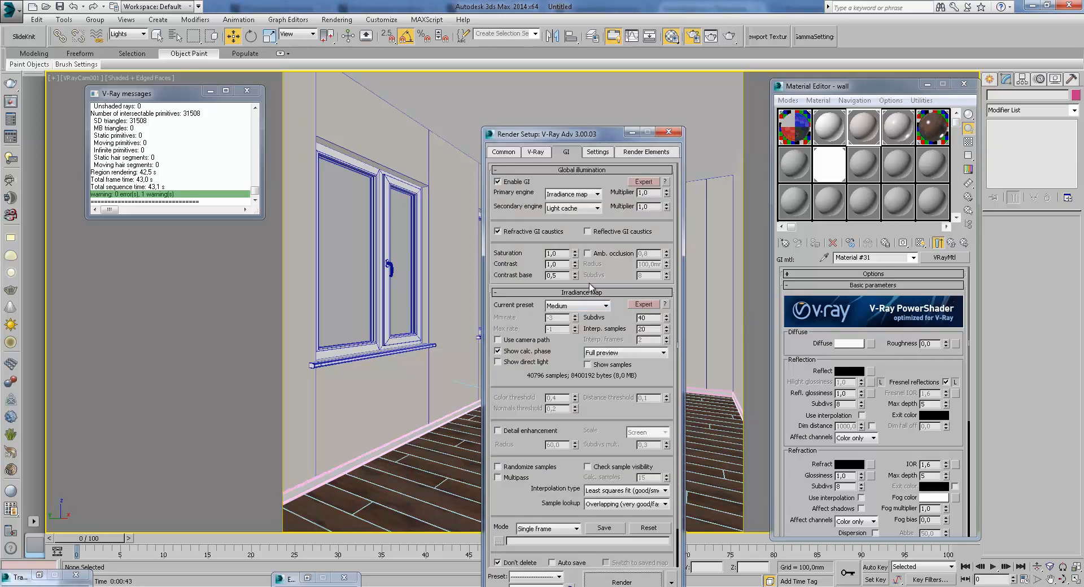
click(503, 152)
click(573, 337)
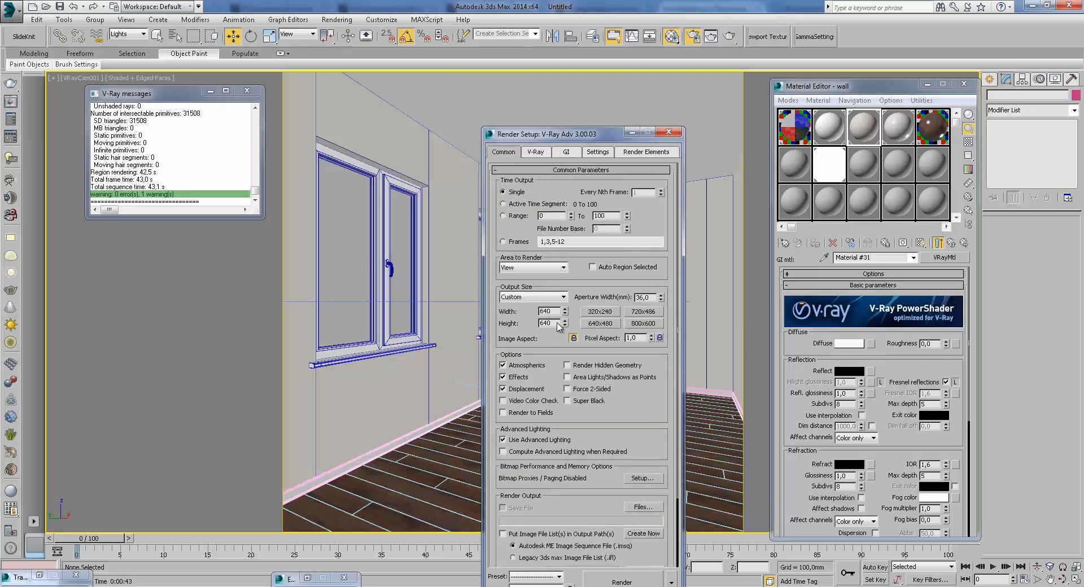
double_click(556, 312)
text(1000)
click(642, 582)
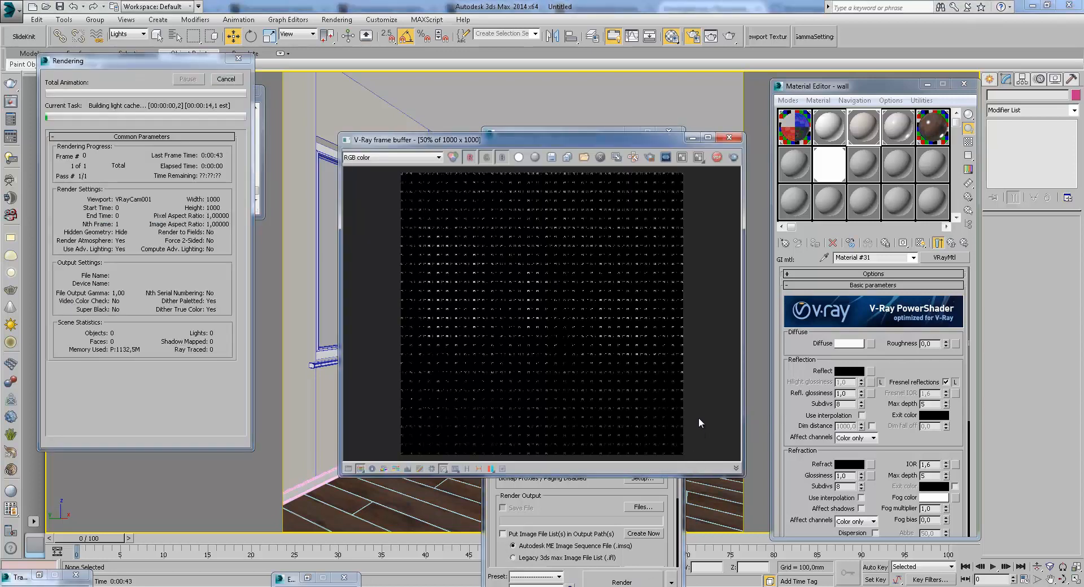
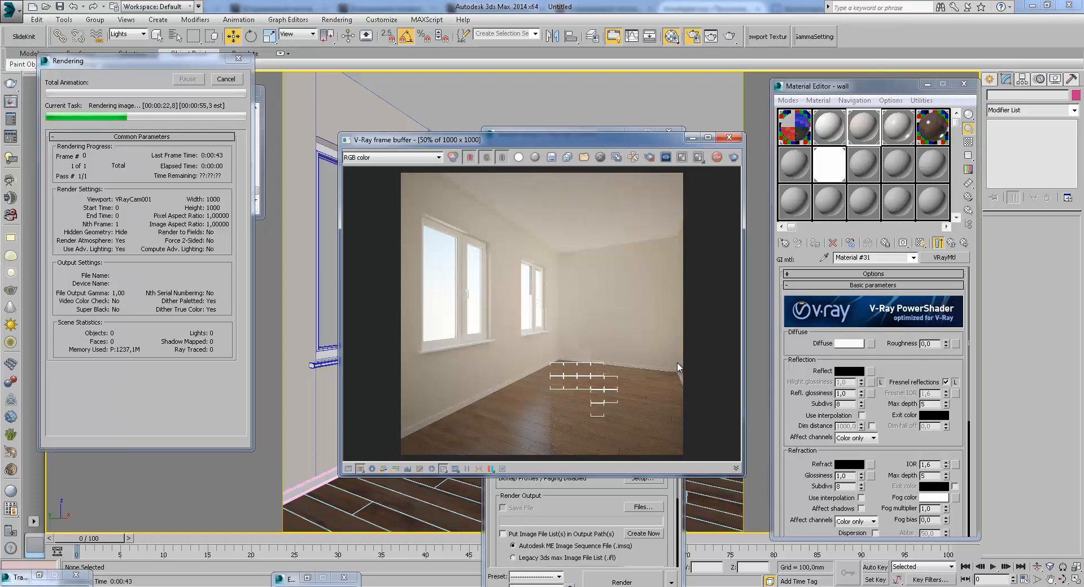
- Examine the wooden floor up close while the camera view renders, and stop the rendering
scroll(489, 415, up, 3)
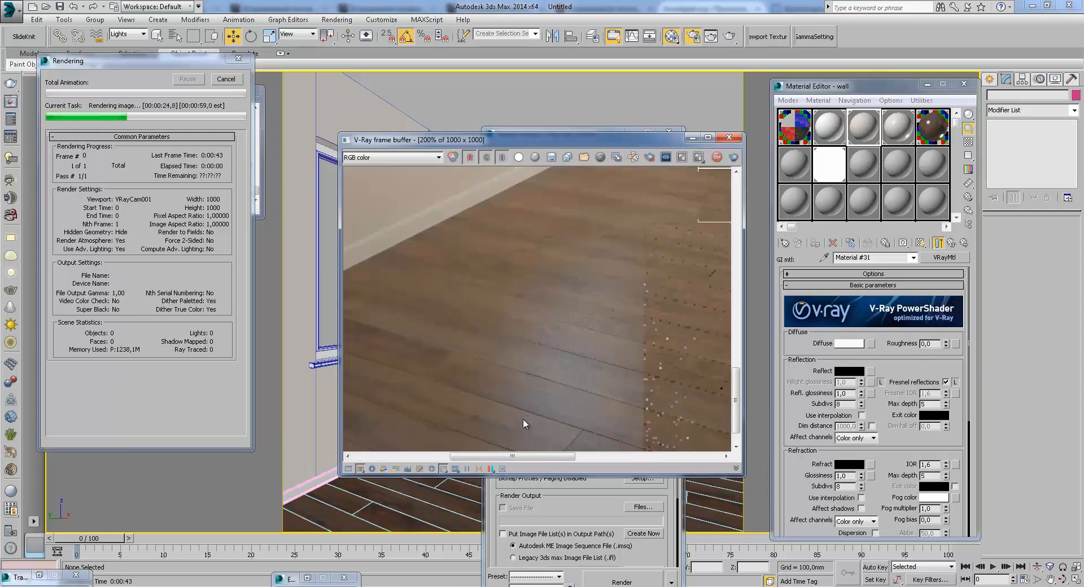
middle_drag(511, 380, 601, 279)
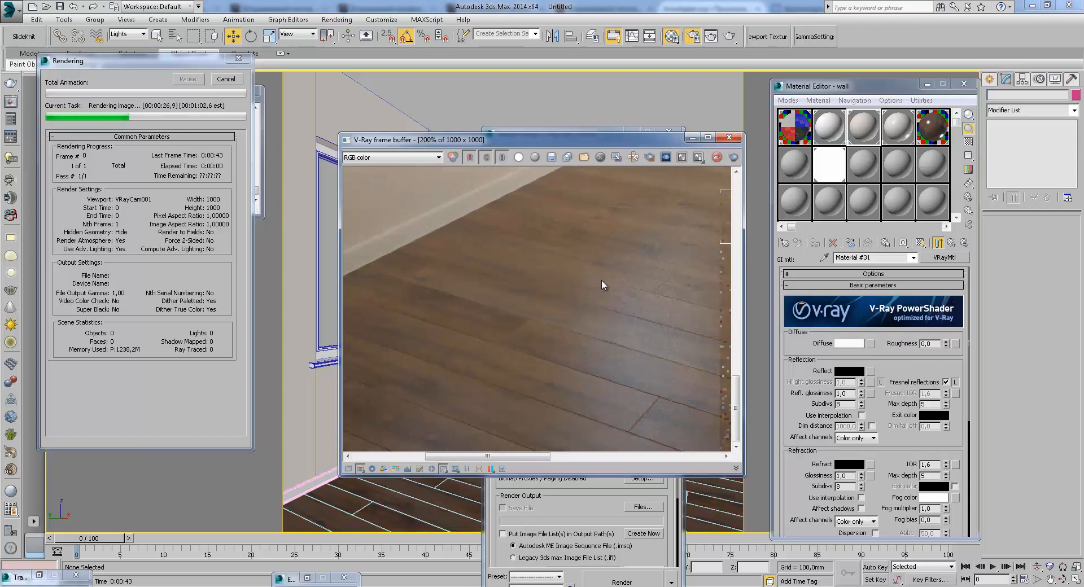
middle_drag(533, 251, 668, 310)
middle_drag(509, 376, 590, 292)
scroll(563, 396, up, 2)
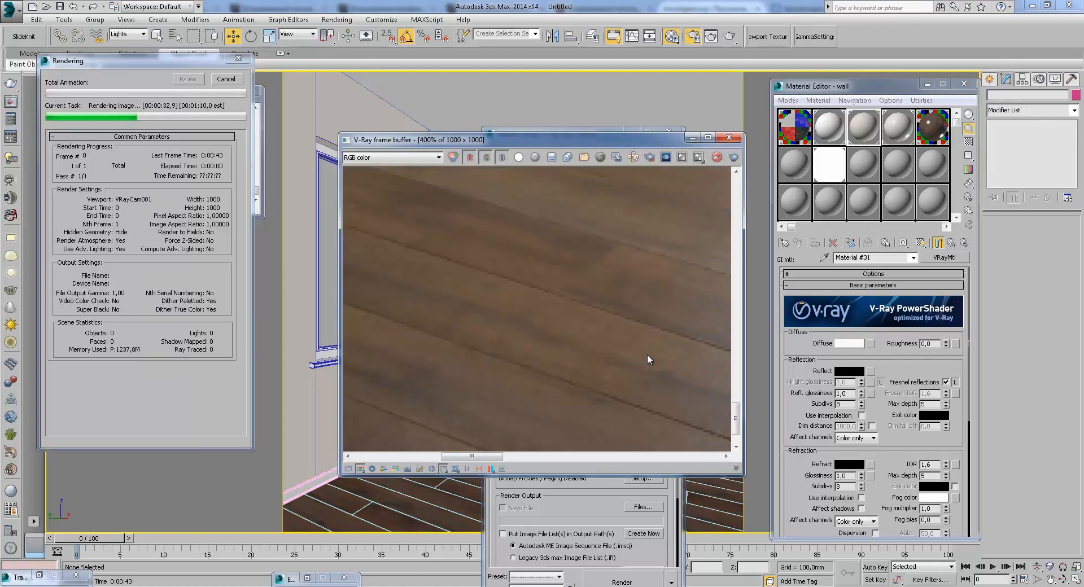
scroll(578, 351, down, 2)
middle_drag(621, 389, 394, 265)
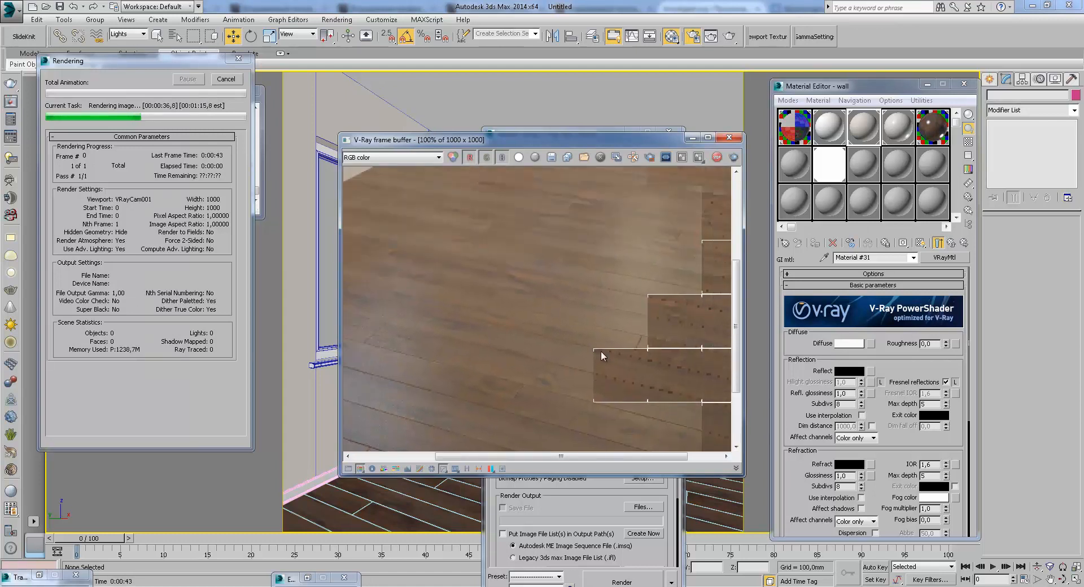
scroll(598, 364, down, 2)
middle_drag(502, 305, 574, 302)
click(225, 79)
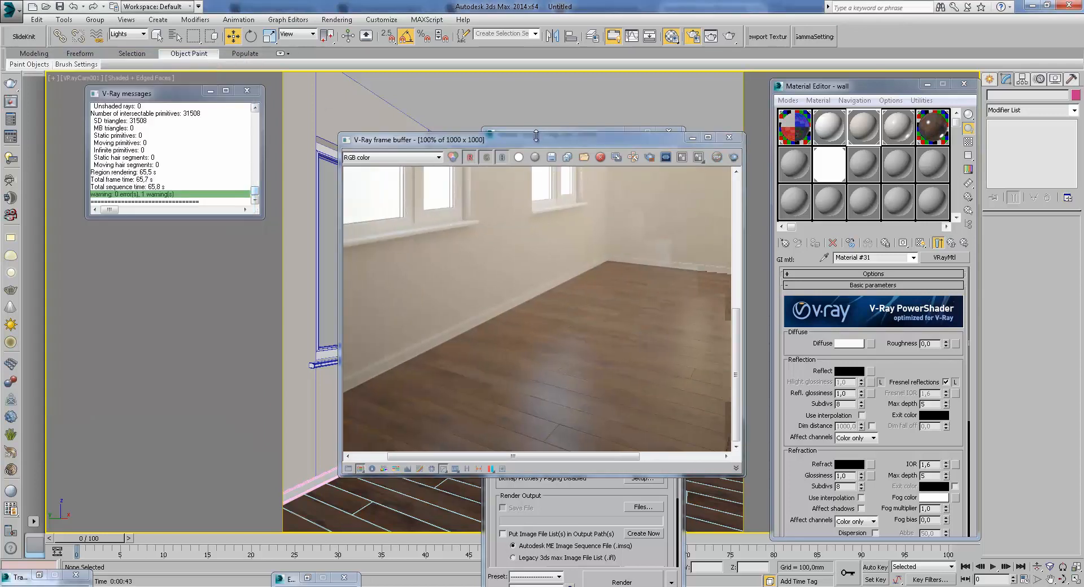
- Enlarge the V-Ray frame buffer and mark a render region over the floor and the wall below the windows
drag(536, 135, 535, 81)
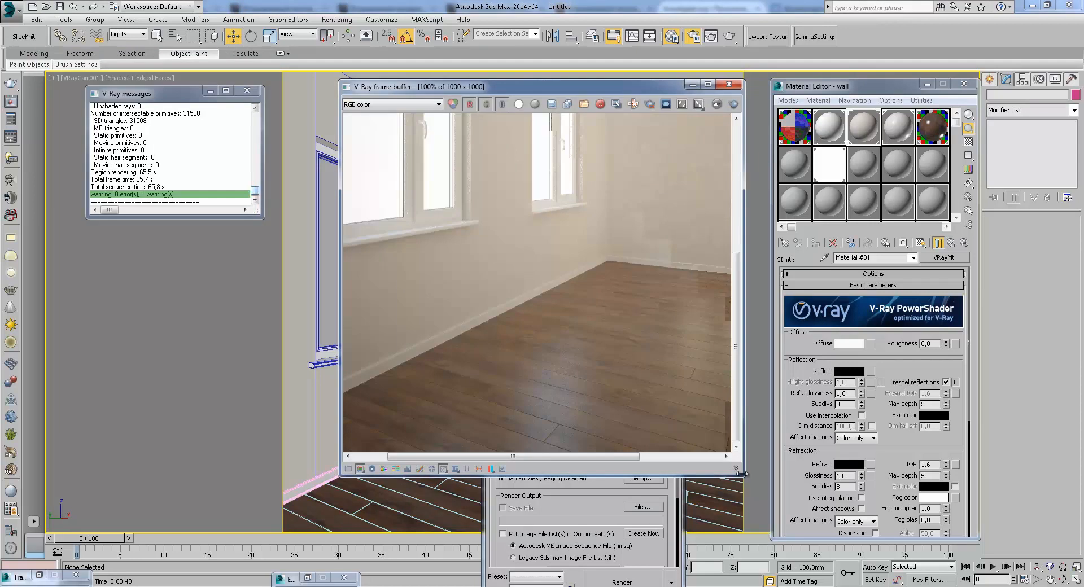
drag(740, 474, 784, 546)
middle_drag(634, 363, 653, 344)
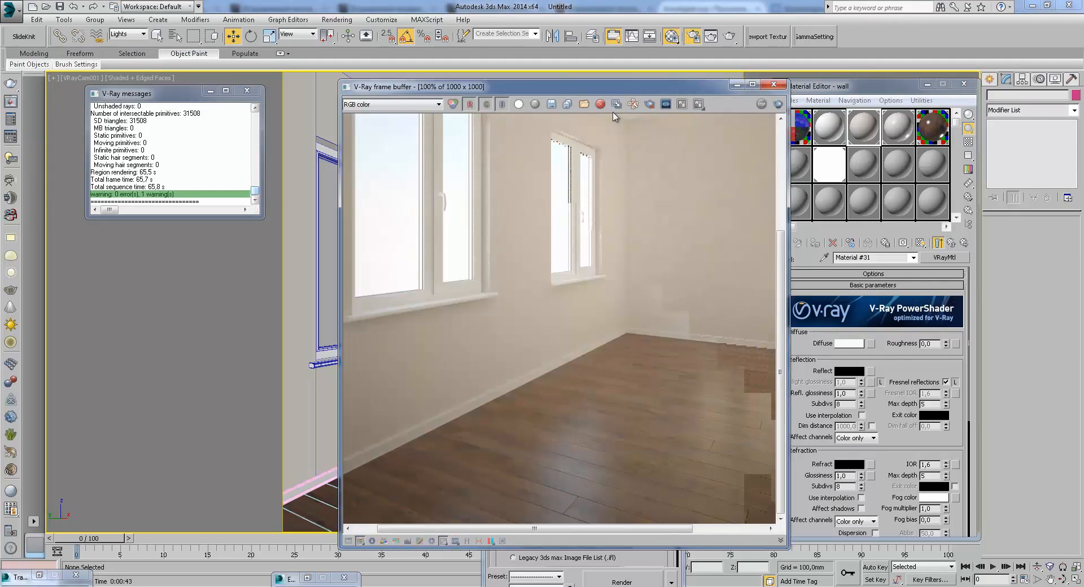
drag(369, 241, 641, 541)
- Open the MultiTexture map in the floor material's diffuse slot, and start rendering the marked region
click(925, 136)
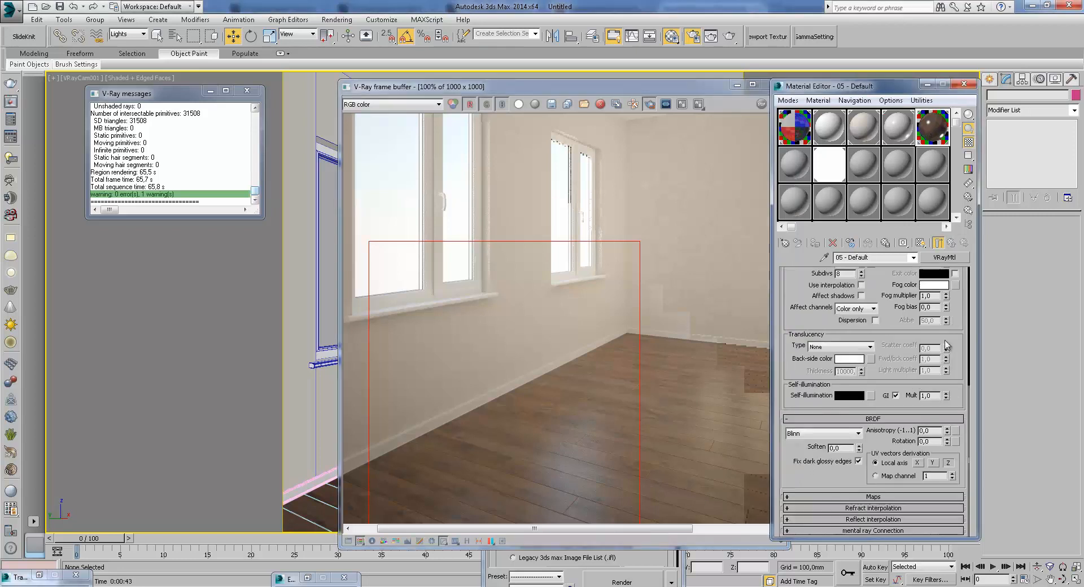
click(874, 343)
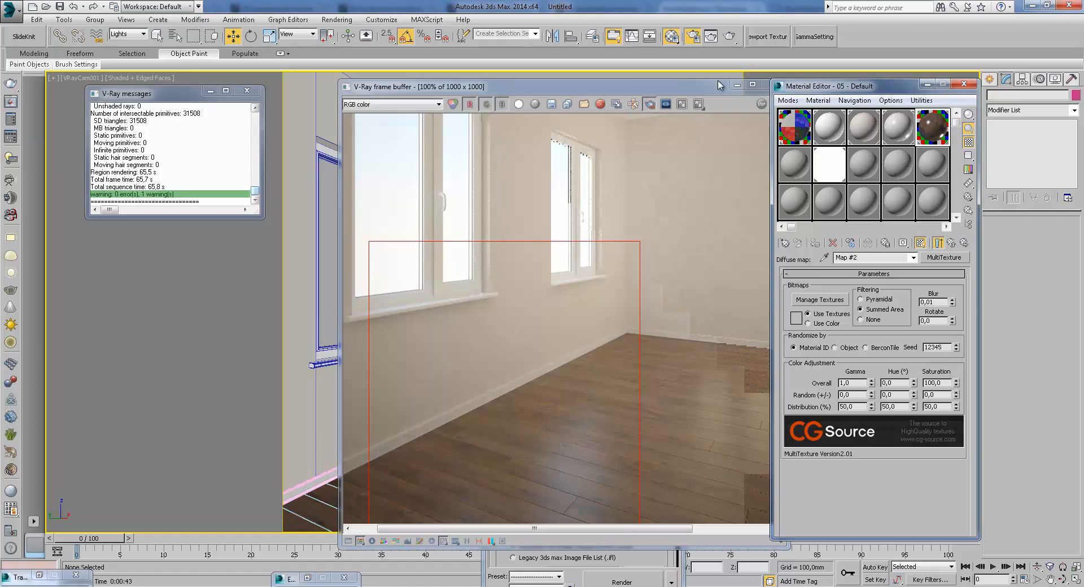
click(731, 36)
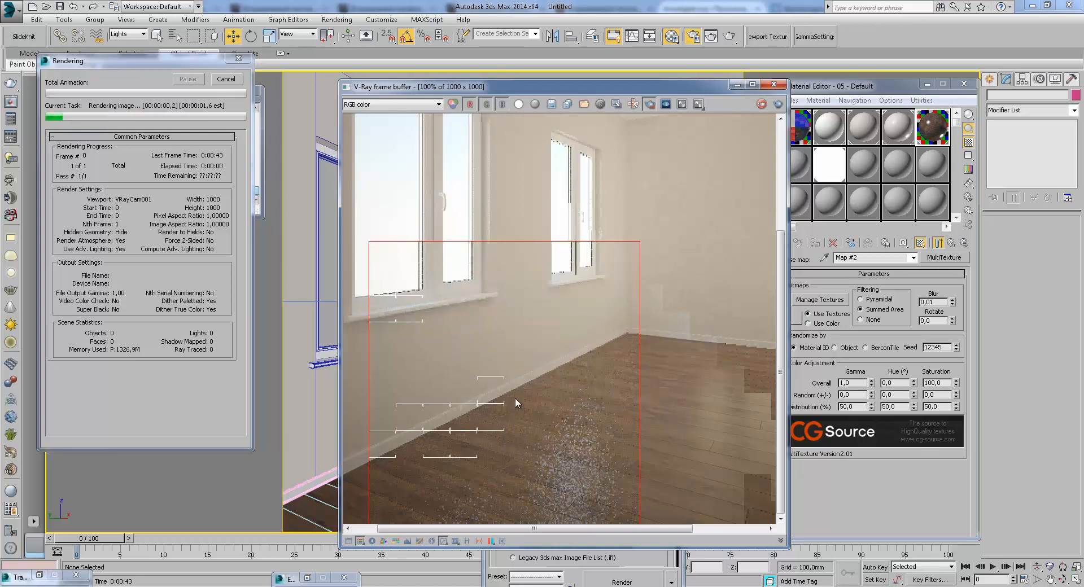
- Examine the floor texture and the baseboard edge in the region render up close
scroll(530, 452, up, 1)
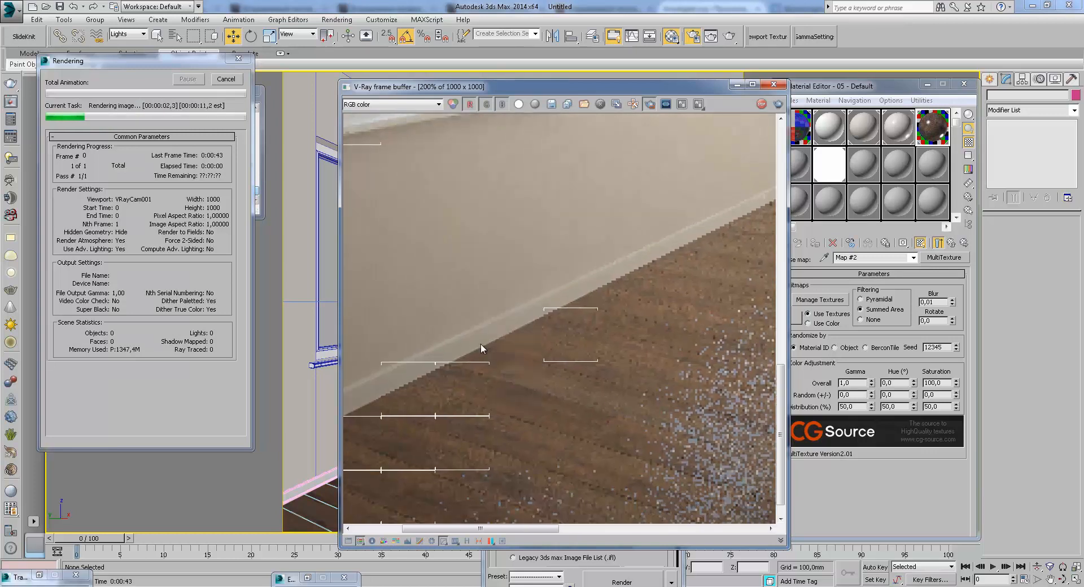
scroll(522, 395, up, 1)
scroll(508, 384, down, 1)
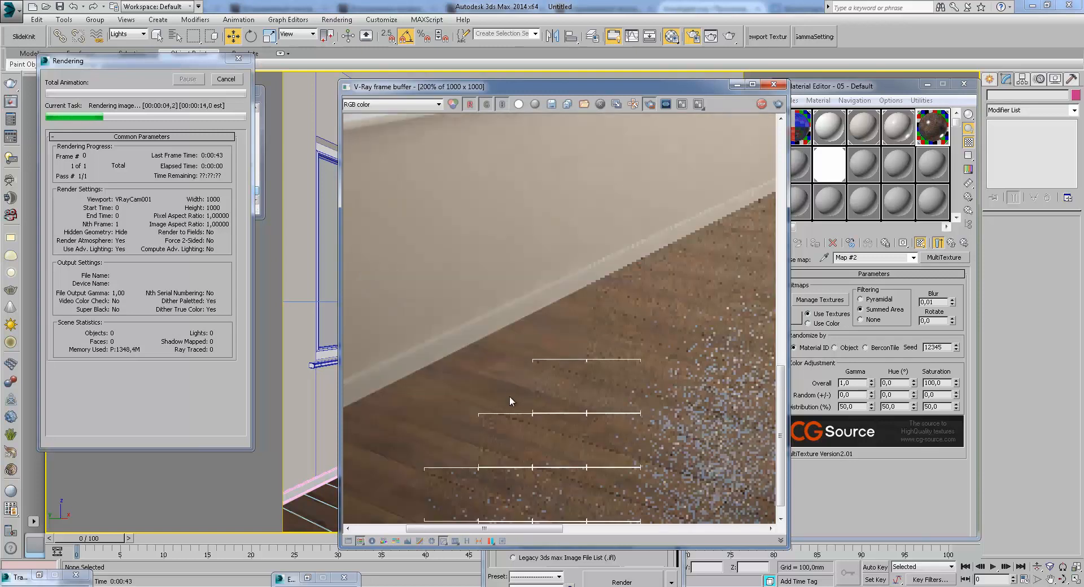
middle_drag(510, 438, 370, 401)
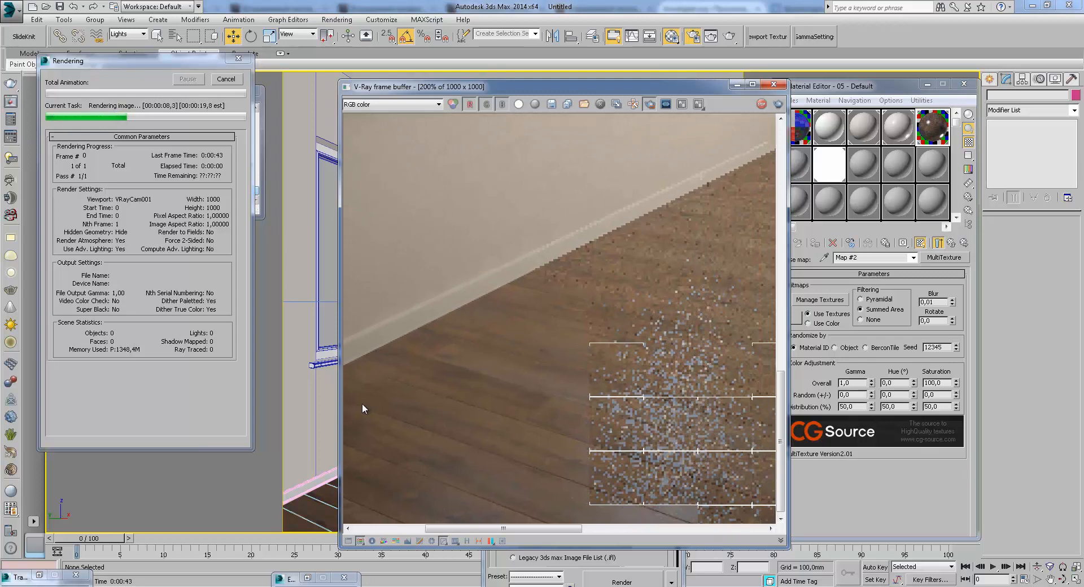
middle_drag(438, 393, 375, 392)
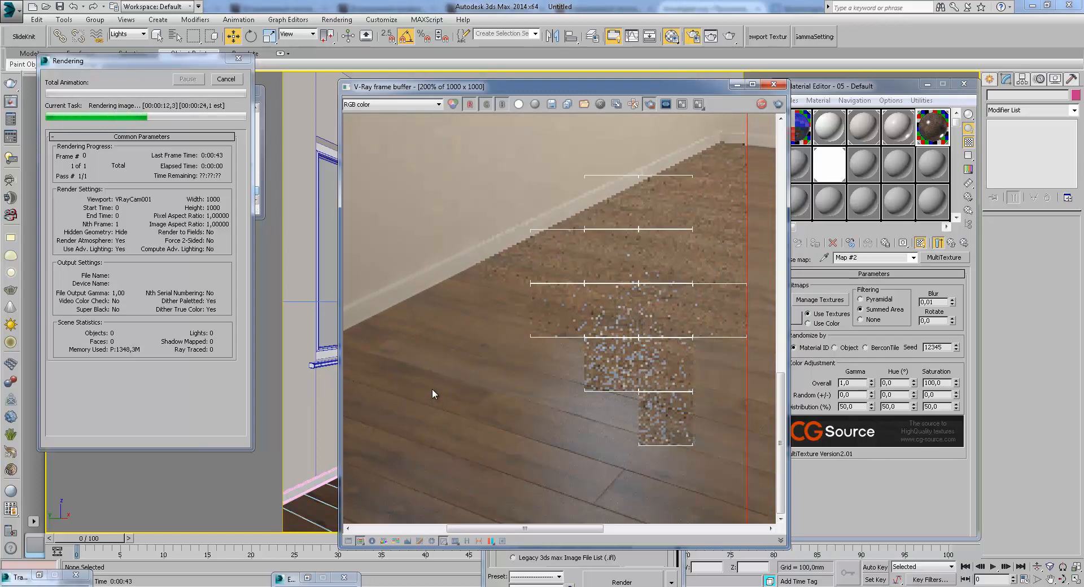
scroll(543, 401, down, 2)
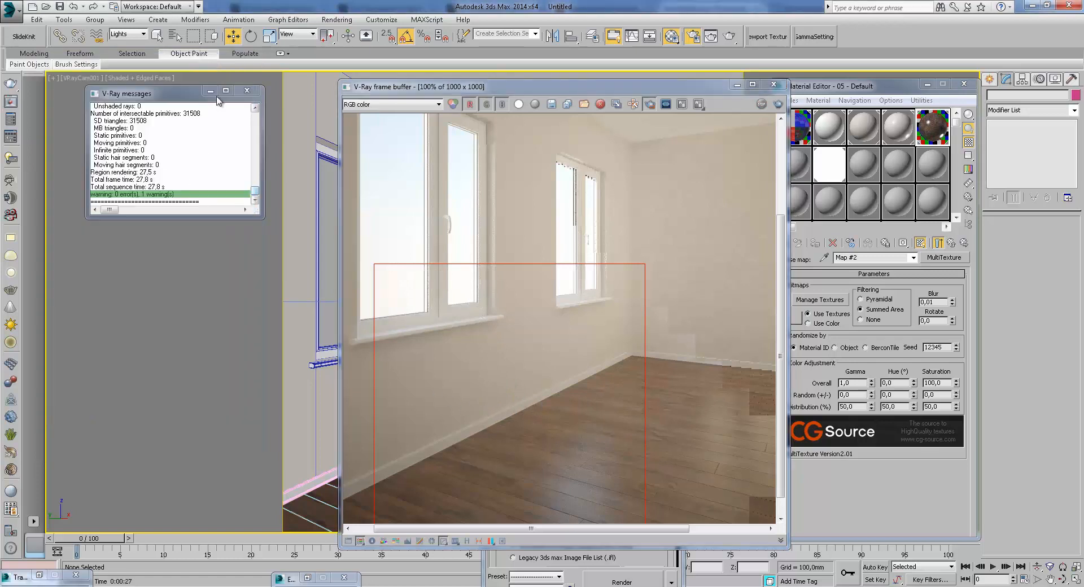
- Close the V-Ray messages, duplicate the rendered image to a separate window, and close that copy
click(247, 90)
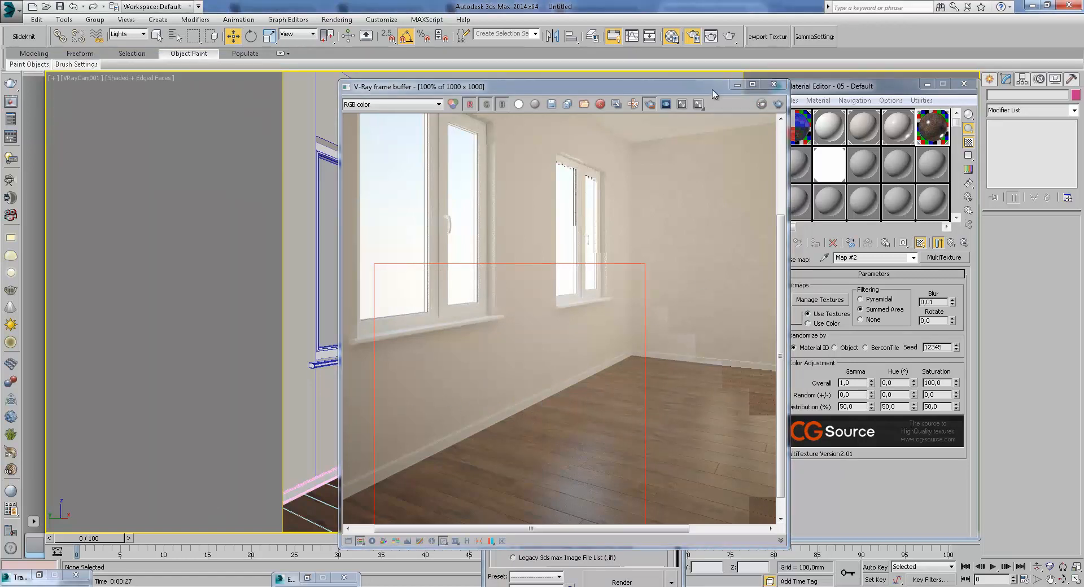
mouse_move(713, 90)
mouse_down()
mouse_move(680, 83)
mouse_move(696, 88)
mouse_up()
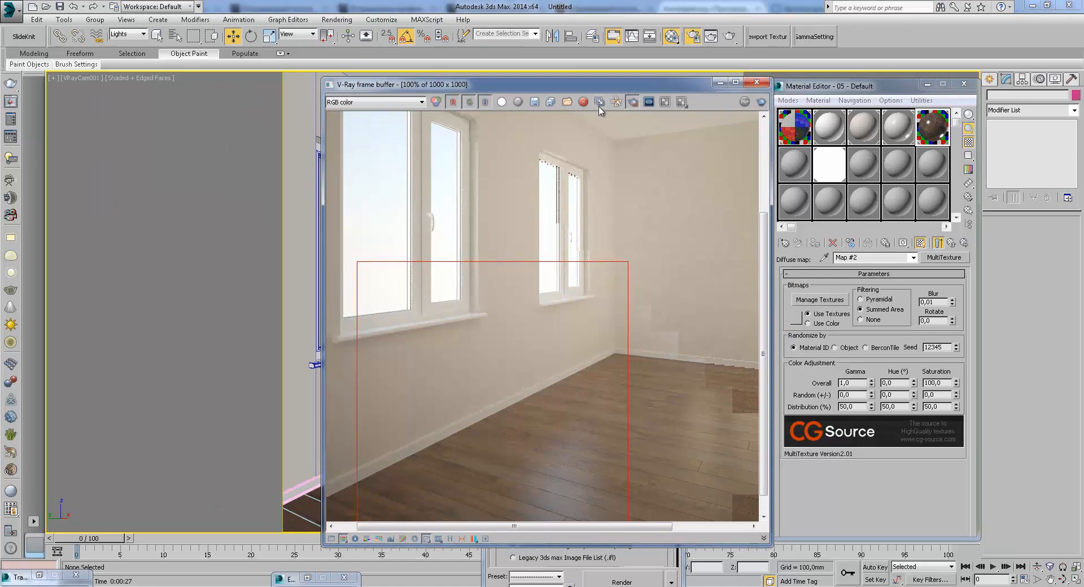
click(599, 103)
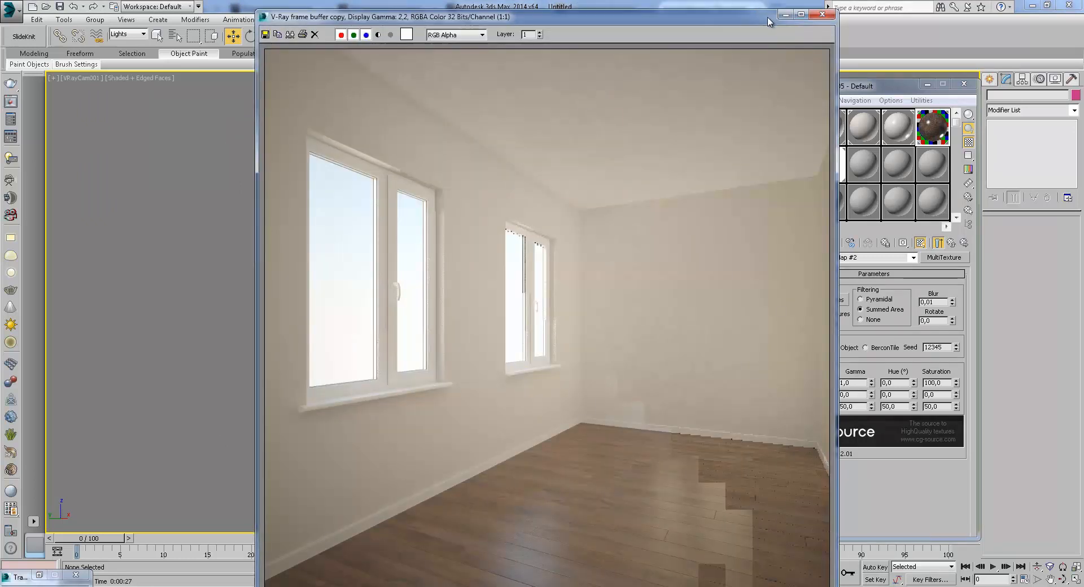
drag(769, 21, 516, 54)
click(571, 45)
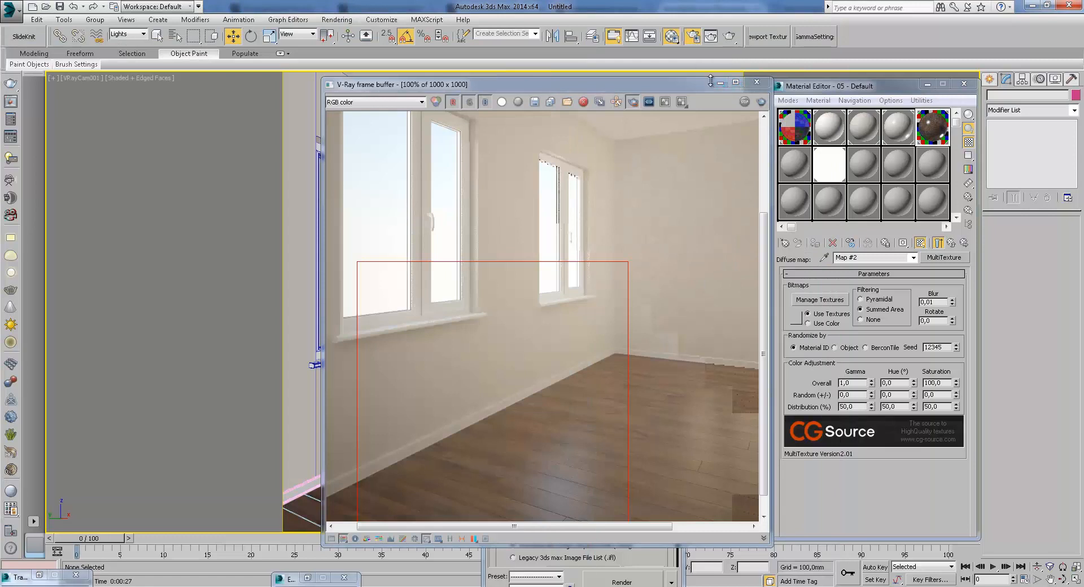
- Turn off region rendering in the frame buffer and set the area to render to Crop
click(636, 103)
click(719, 84)
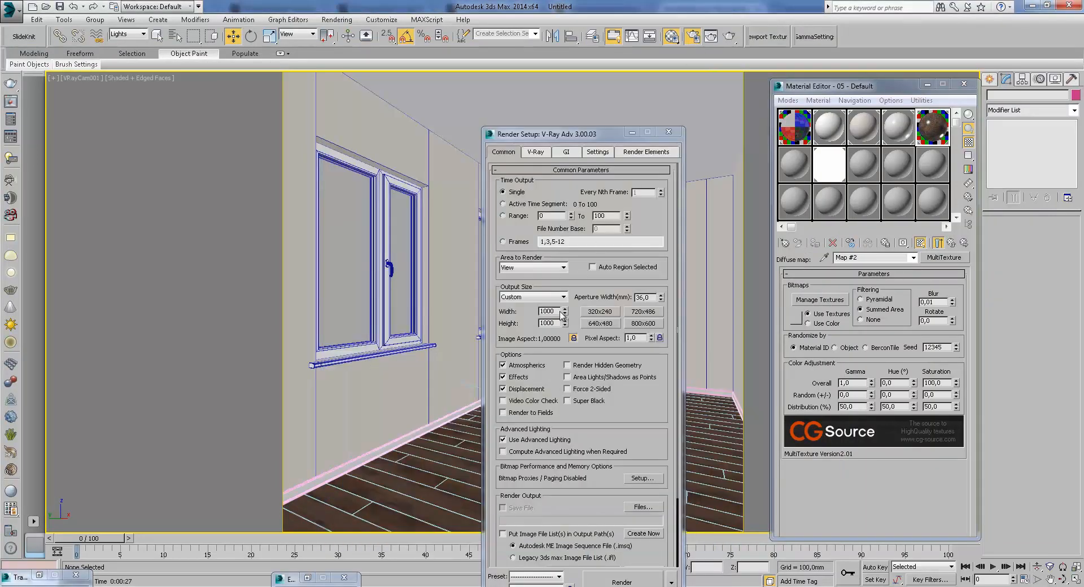
click(530, 267)
click(510, 292)
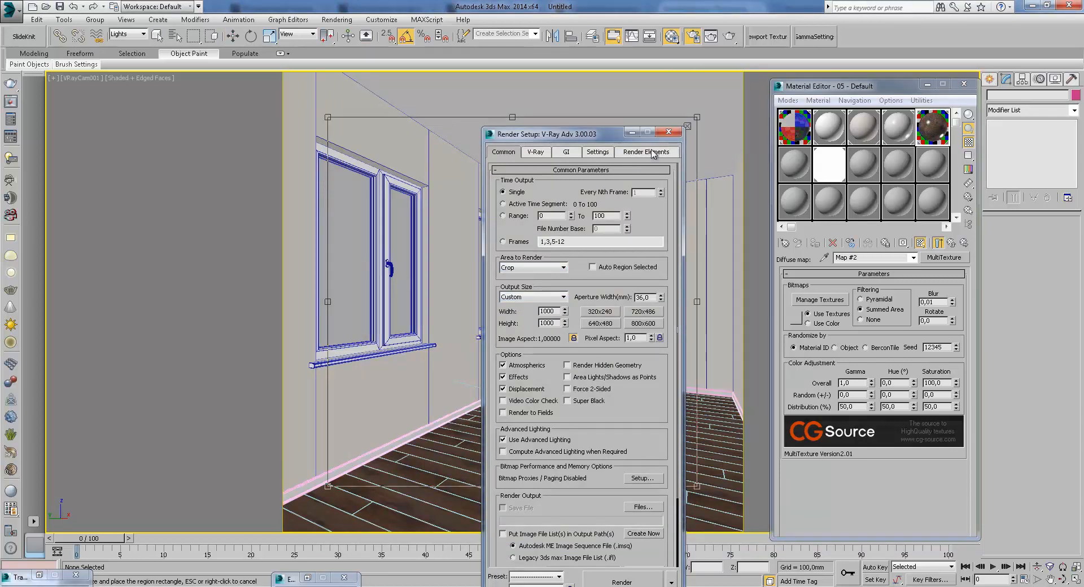
- Fit the crop rectangle over the floor and lower window area of the camera view, and start rendering
click(632, 133)
drag(587, 219, 555, 243)
drag(650, 163, 532, 311)
drag(494, 387, 514, 386)
click(728, 40)
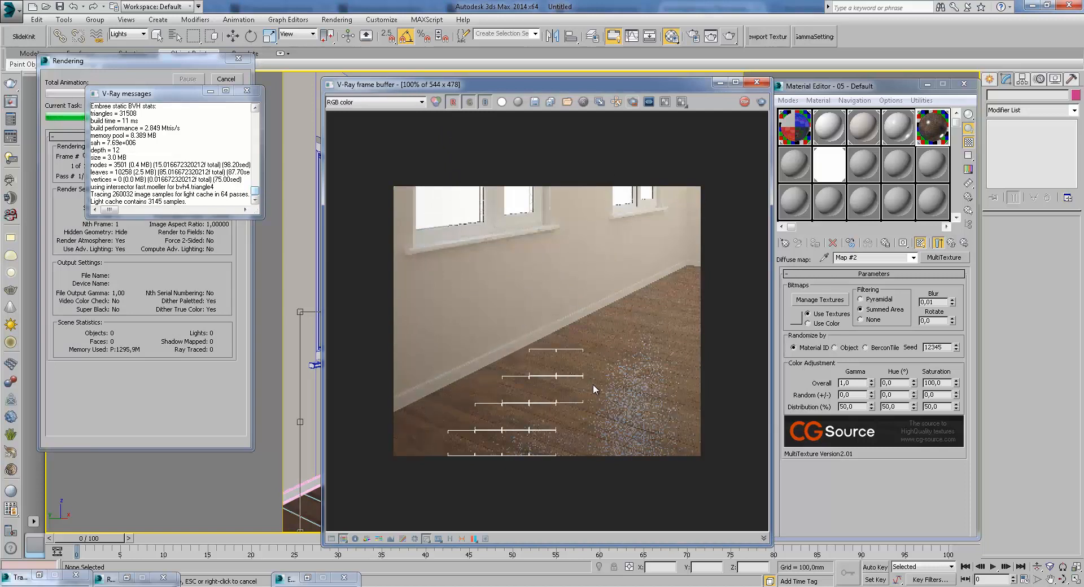
- Examine the floor planks in the cropped render up close
scroll(521, 405, up, 1)
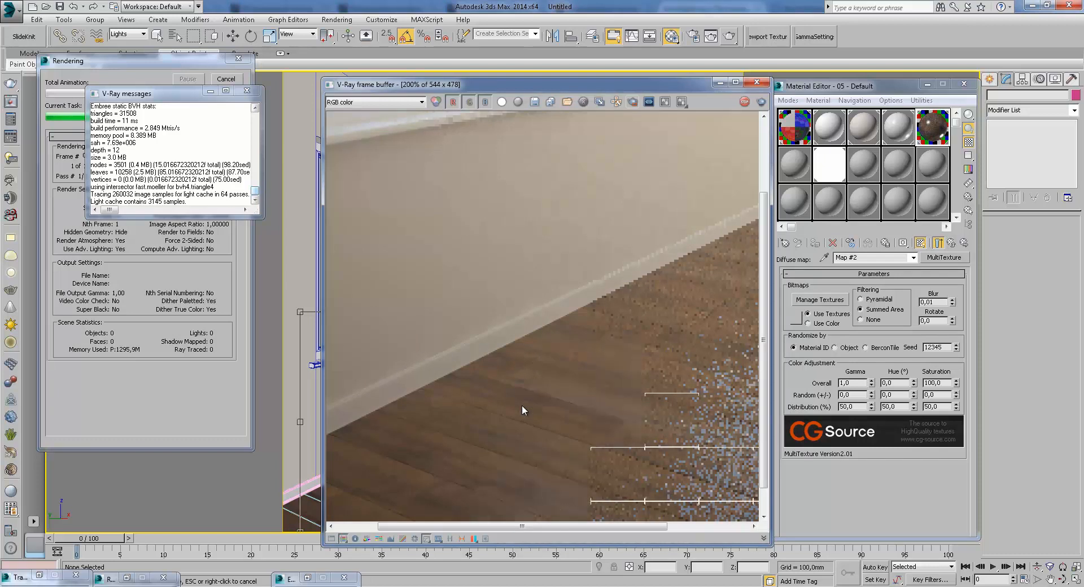
middle_drag(524, 407, 433, 371)
scroll(434, 371, down, 1)
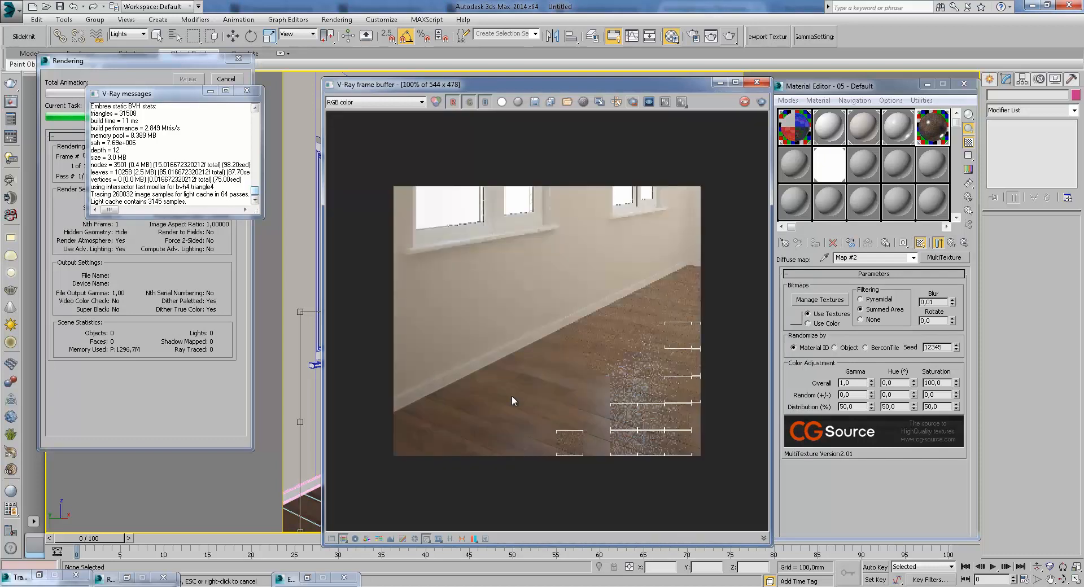
scroll(512, 400, up, 1)
middle_drag(523, 395, 405, 351)
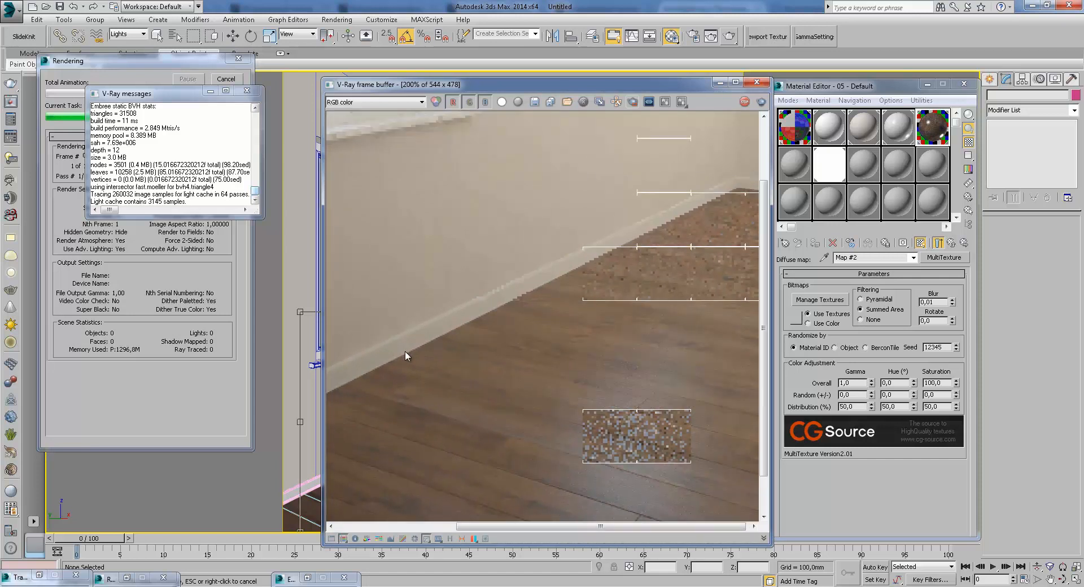
scroll(404, 351, down, 1)
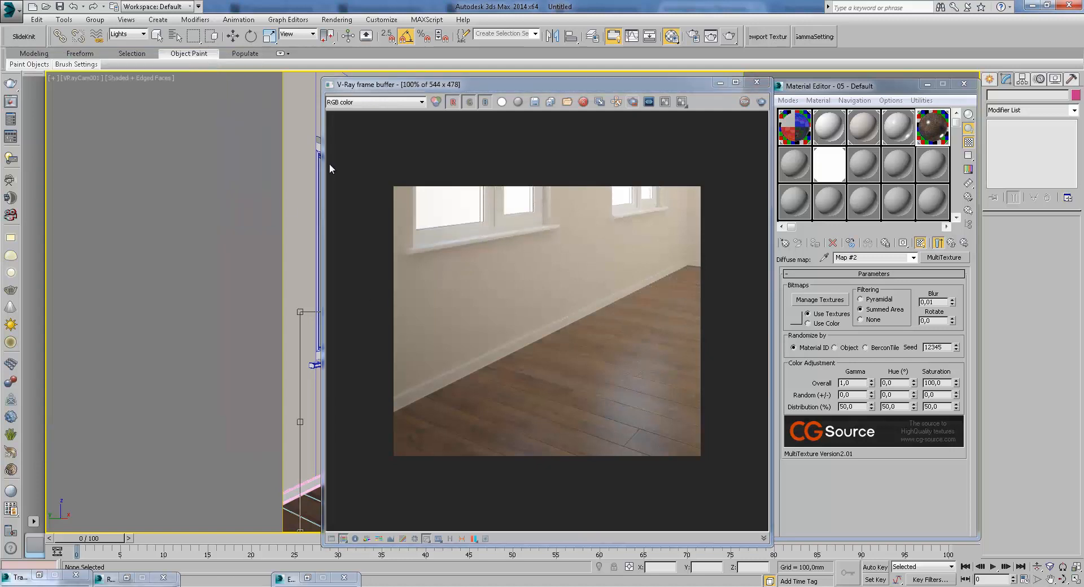
- Close the minimised dialogs, duplicate the cropped render to a separate window for comparison, and minimise the frame buffer
click(163, 577)
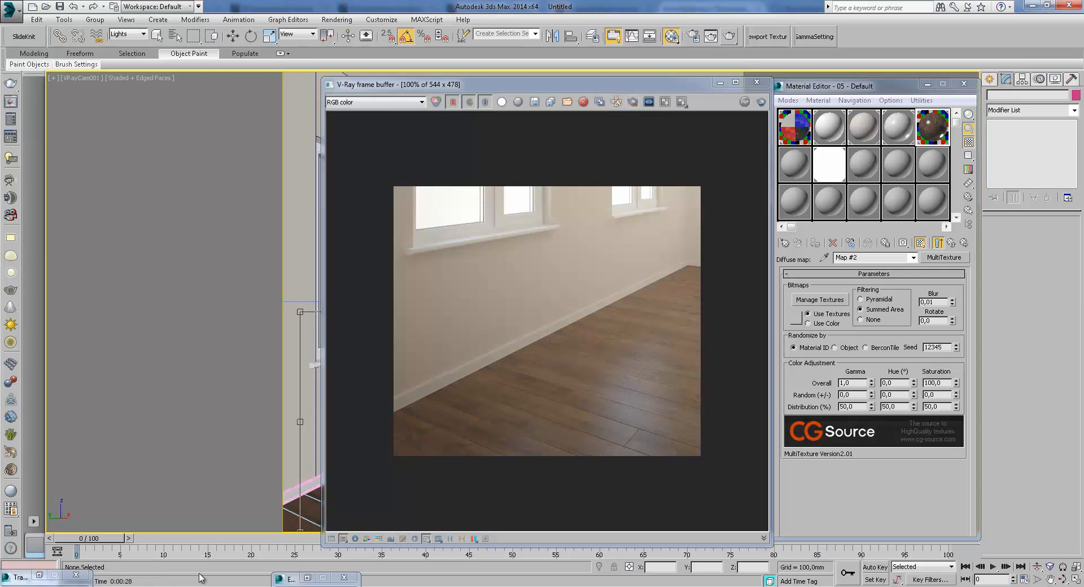
click(344, 578)
click(75, 574)
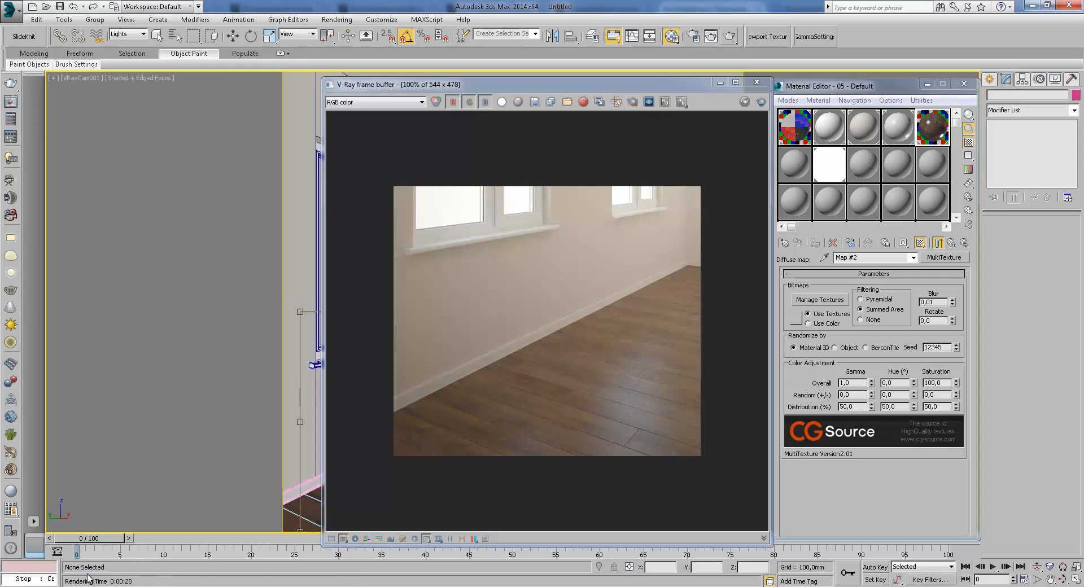
click(599, 102)
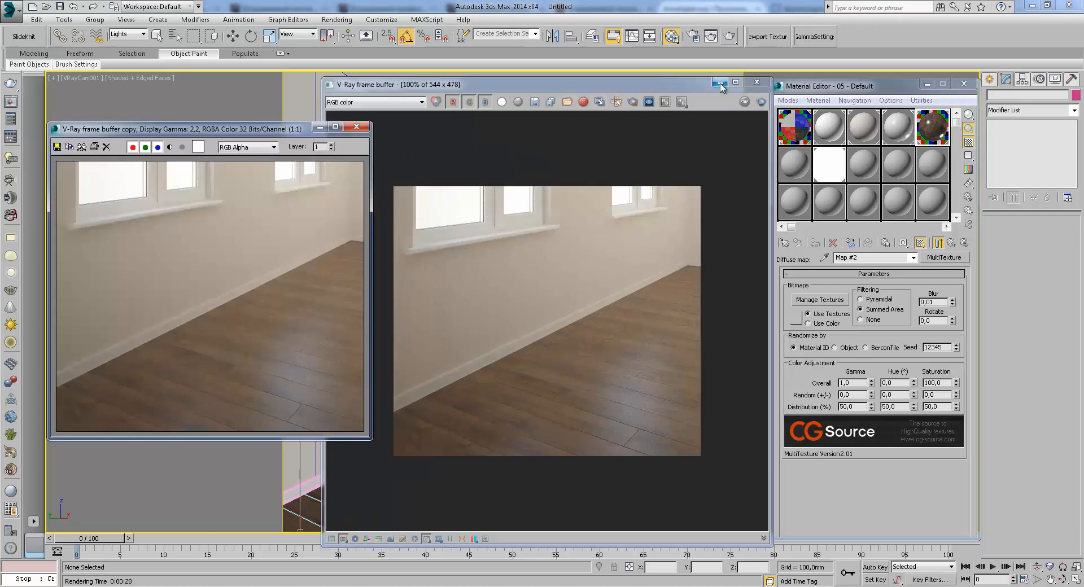
click(719, 84)
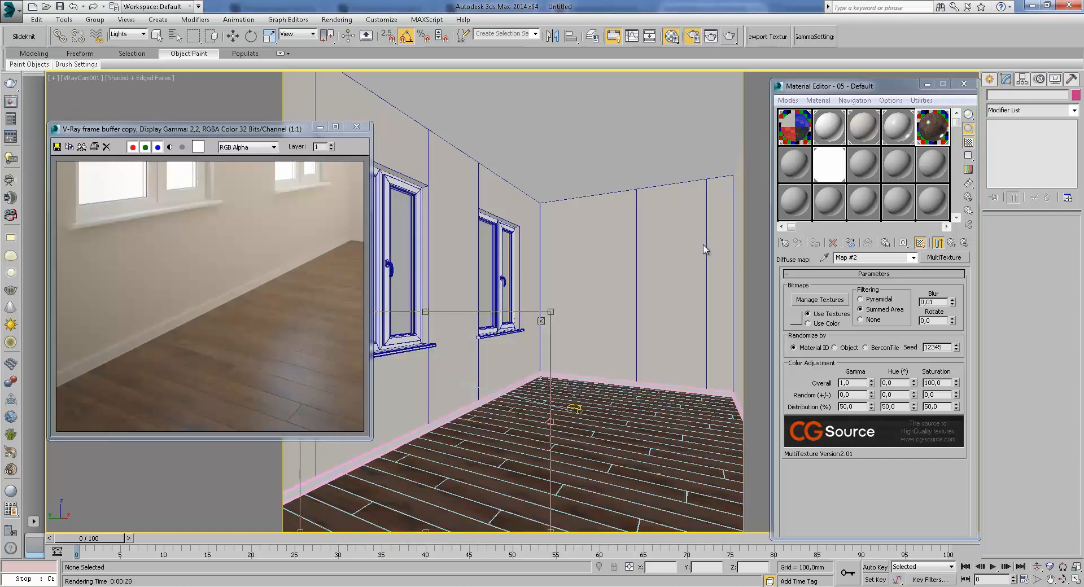
- Enable the image filter with Mitchell-Netravali as its type, and start rendering the cropped view again
key(F10)
drag(644, 118, 669, 129)
click(640, 147)
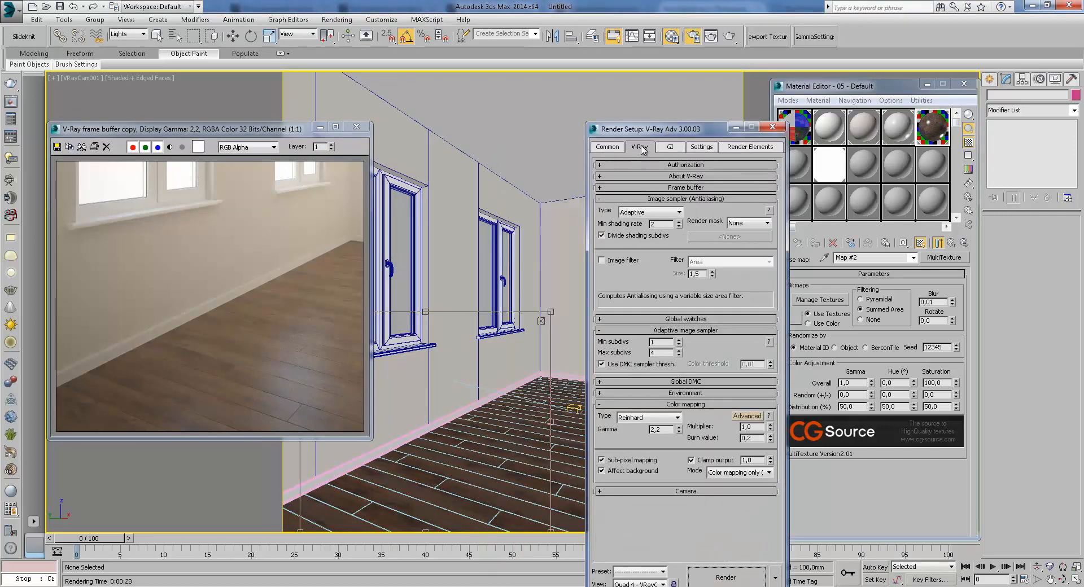
click(615, 262)
click(744, 263)
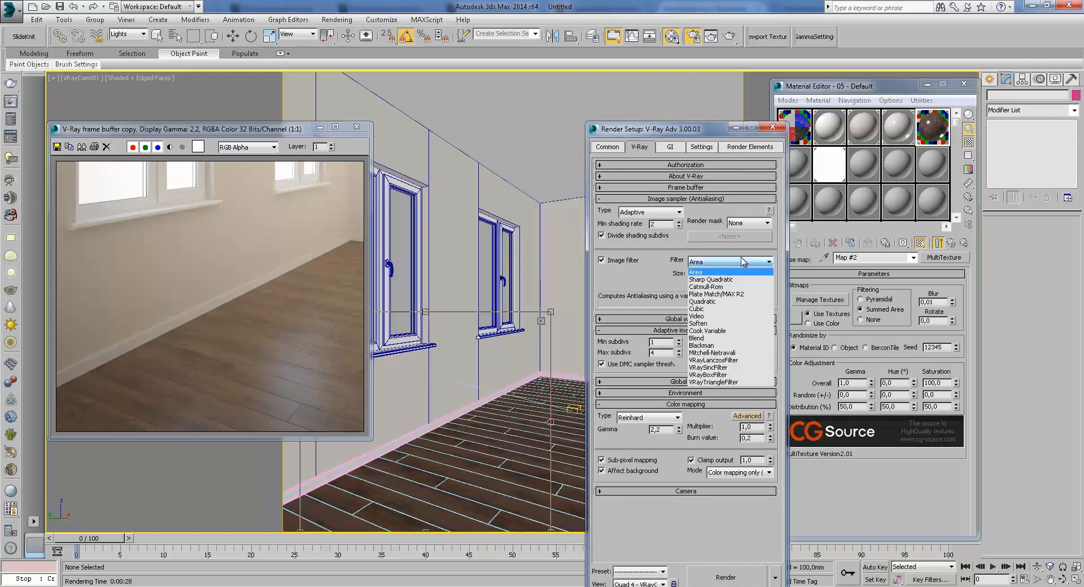
click(736, 354)
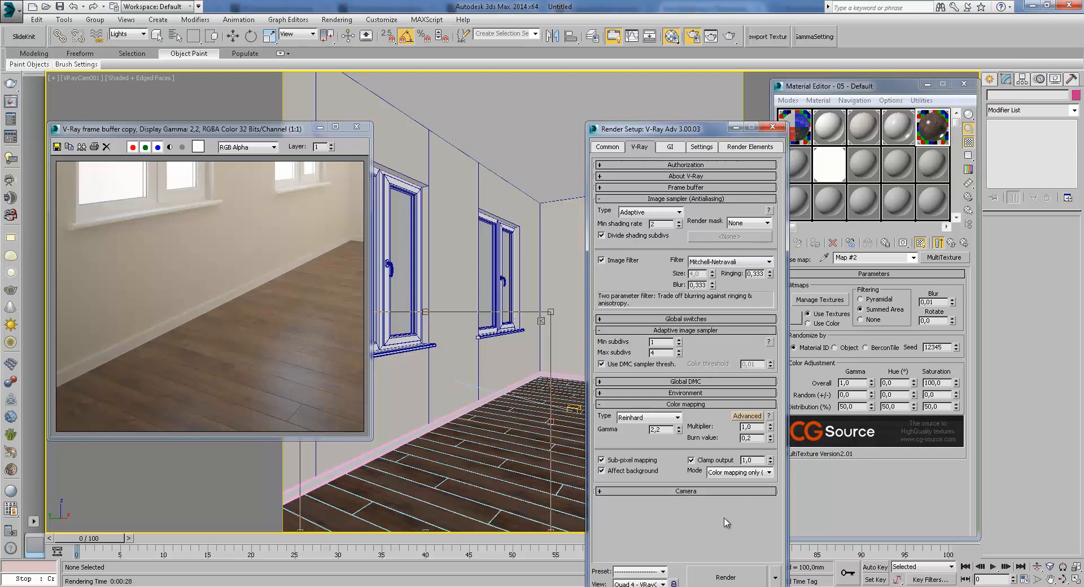
click(728, 577)
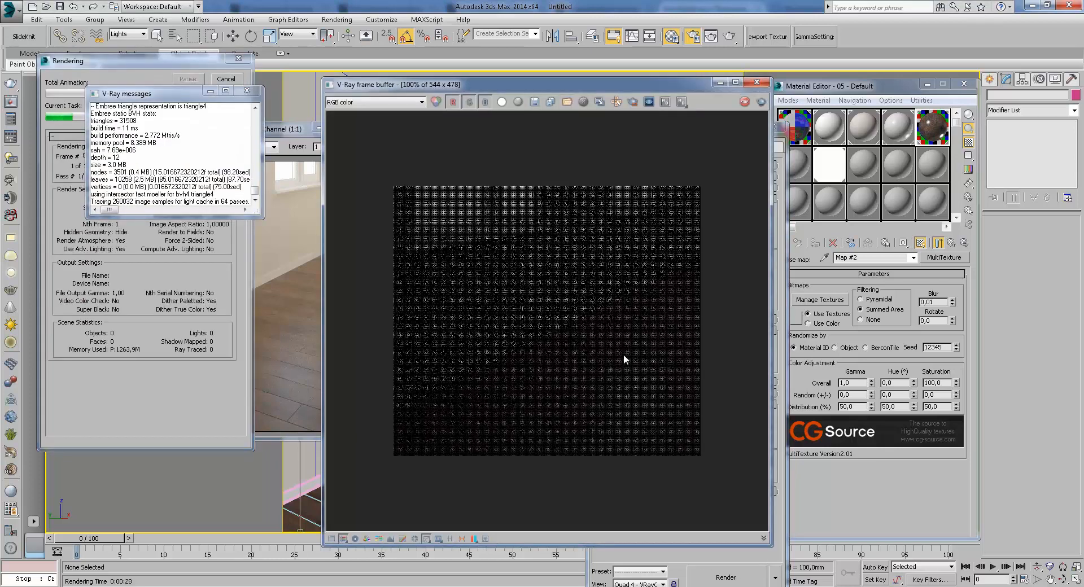
click(210, 91)
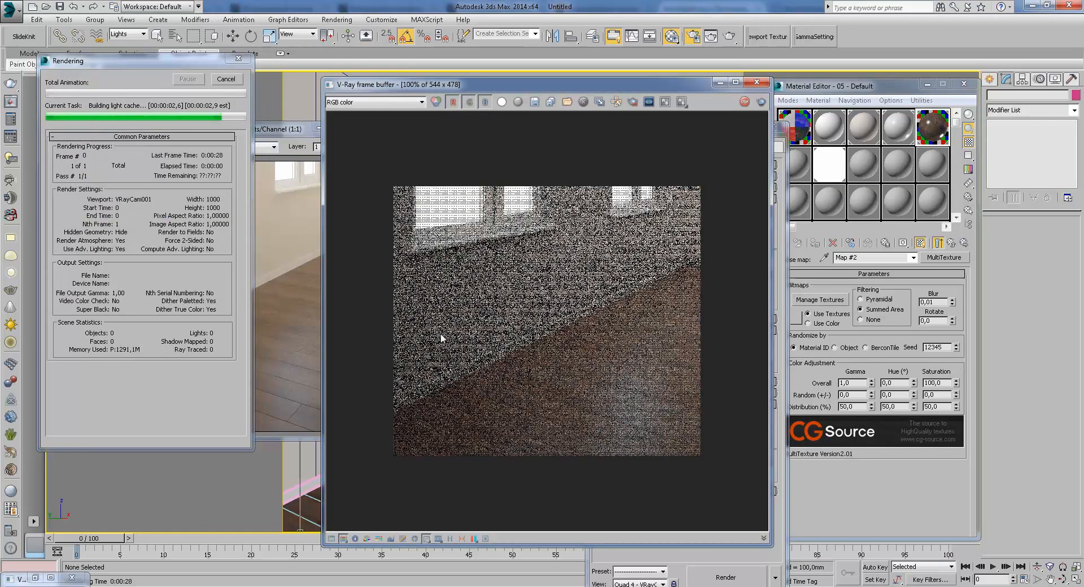
- Frame the baseboard and floor in the duplicate render at 2:1, and reposition and enlarge its window
click(290, 255)
scroll(316, 350, up, 1)
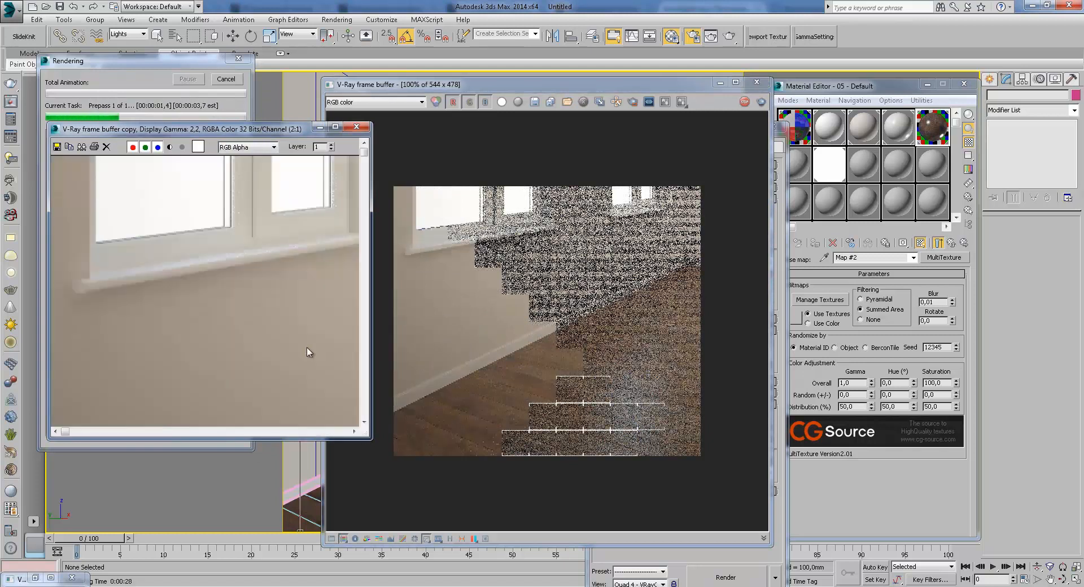
middle_drag(317, 370, 278, 294)
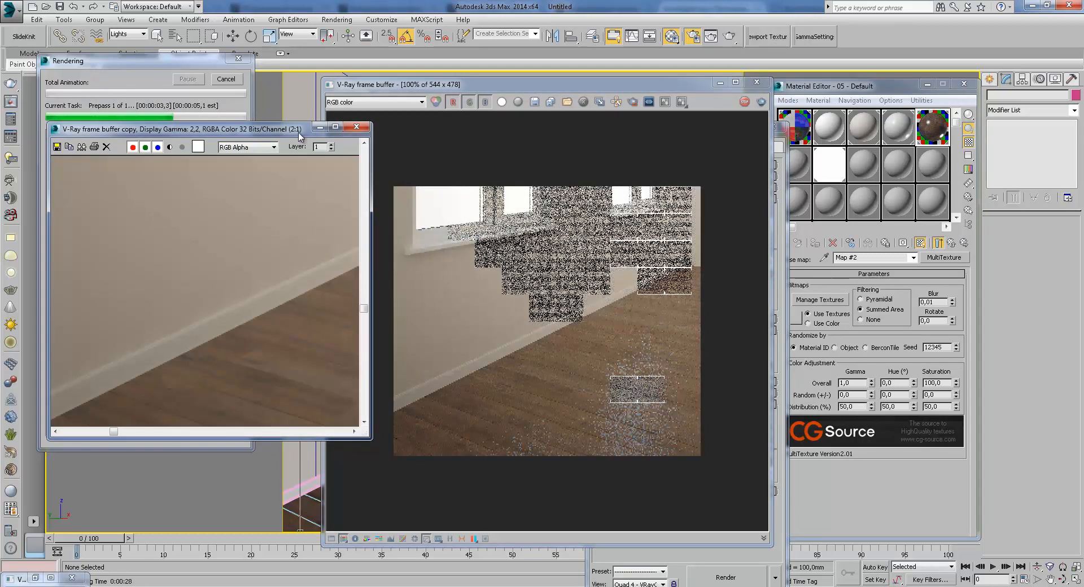
drag(281, 128, 272, 89)
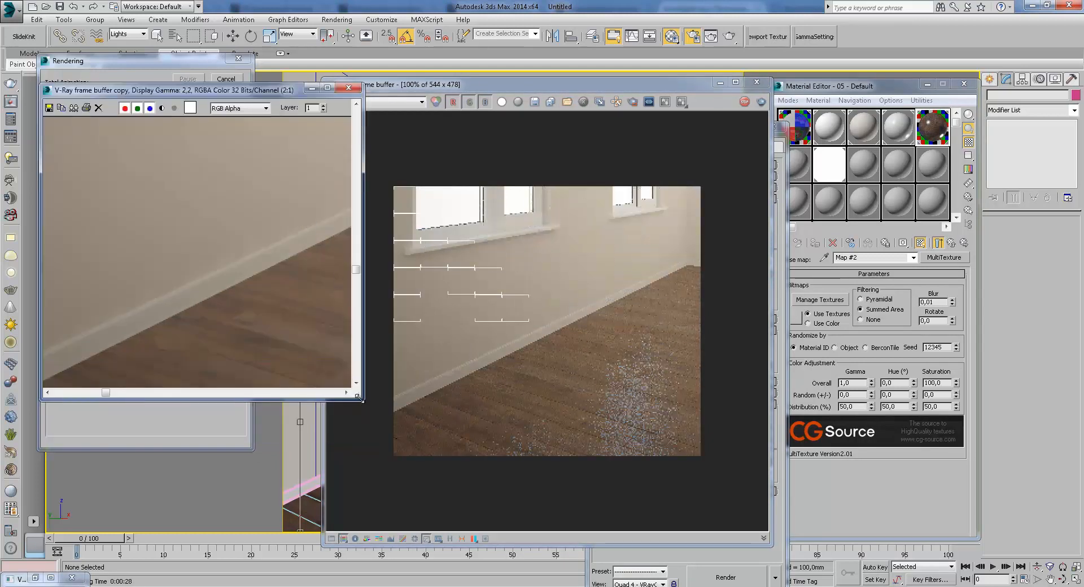
drag(363, 400, 388, 431)
- Compare the baseboard edge in the Mitchell-Netravali render and the unfiltered duplicate up close
click(493, 394)
scroll(395, 339, up, 2)
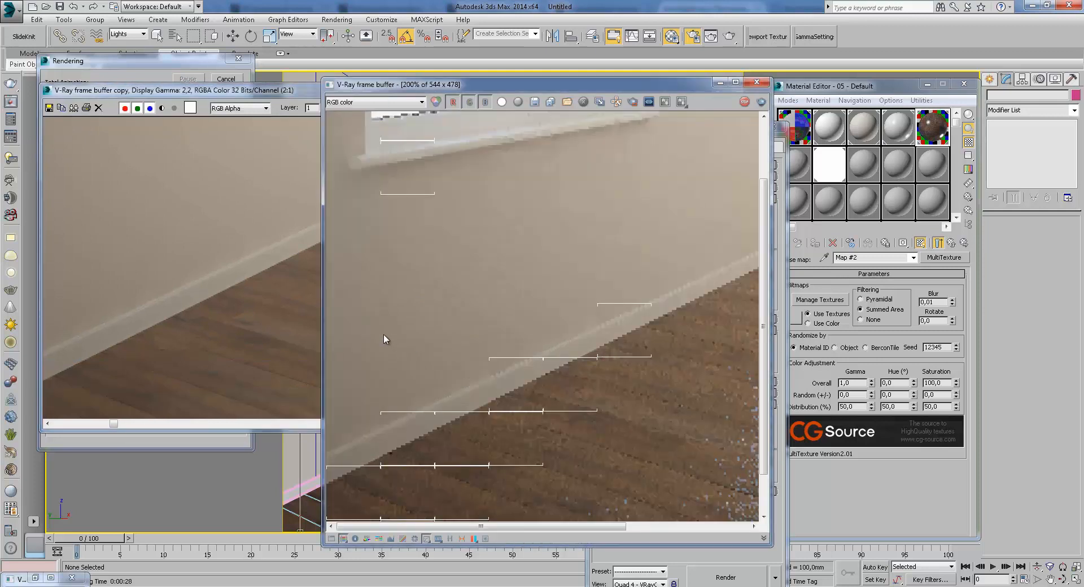
click(242, 290)
scroll(248, 293, up, 2)
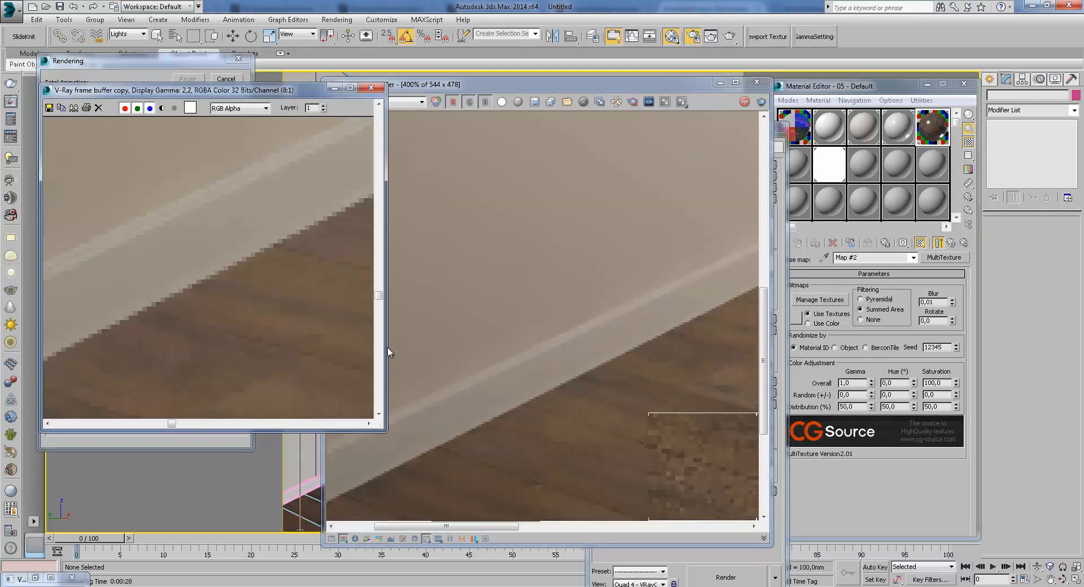
click(493, 364)
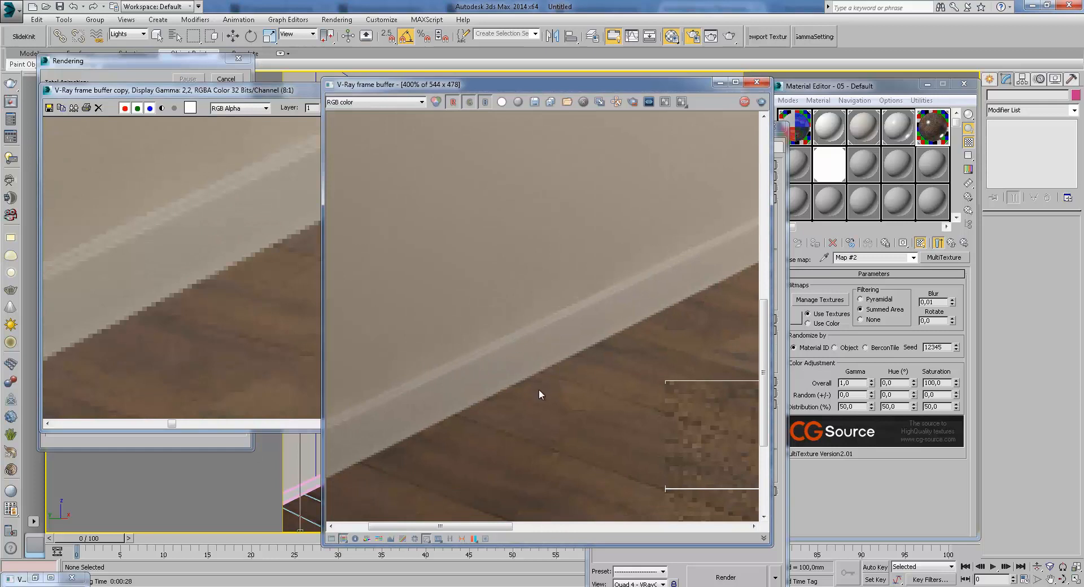
click(225, 305)
scroll(223, 309, down, 1)
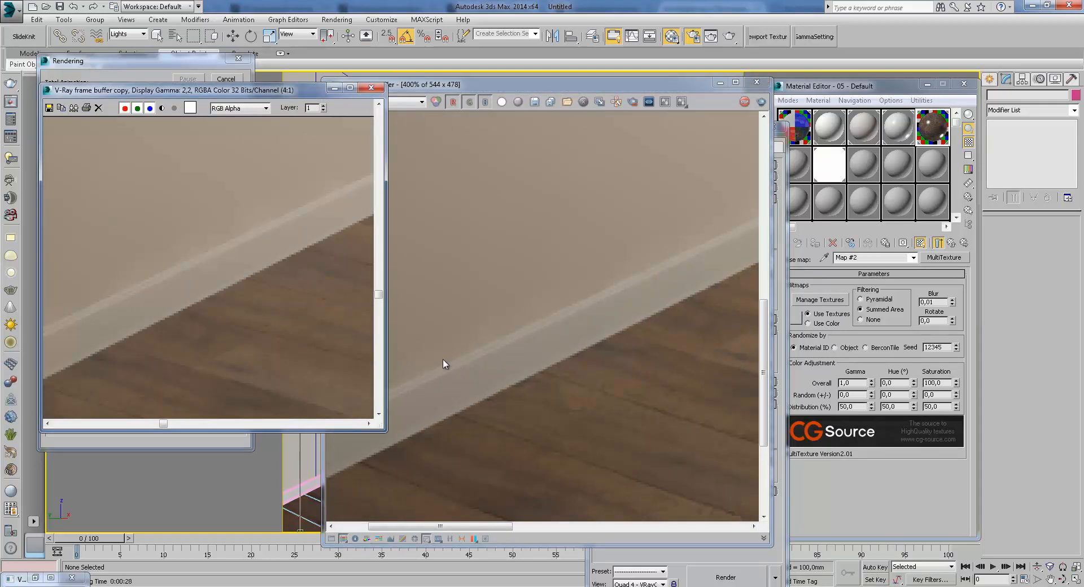
- Compare the floor planks and their glossy reflection in the new render and the duplicate at 200%
click(573, 358)
scroll(572, 358, down, 1)
click(222, 322)
scroll(222, 321, down, 1)
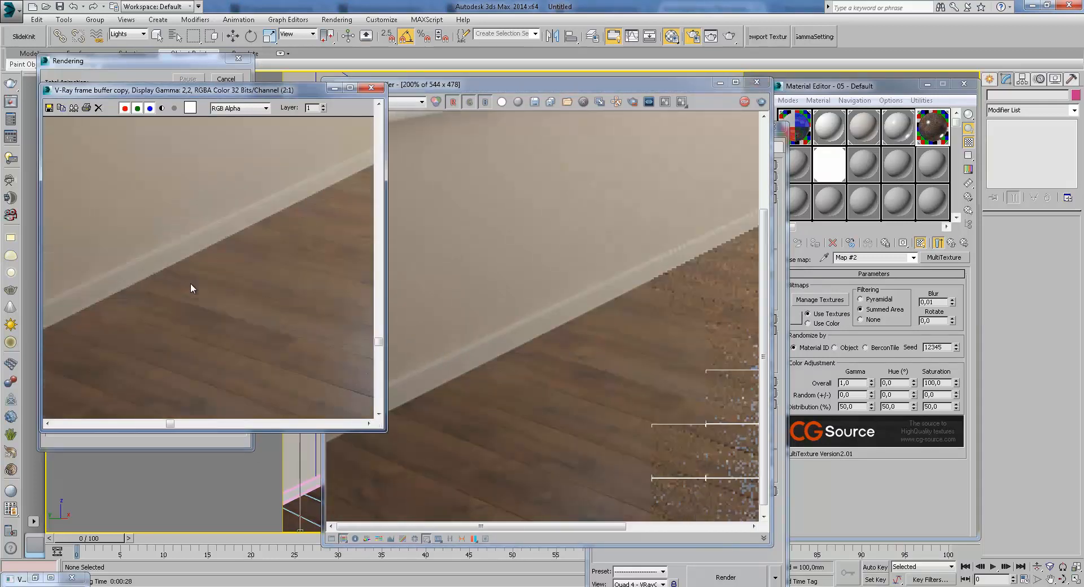
click(546, 428)
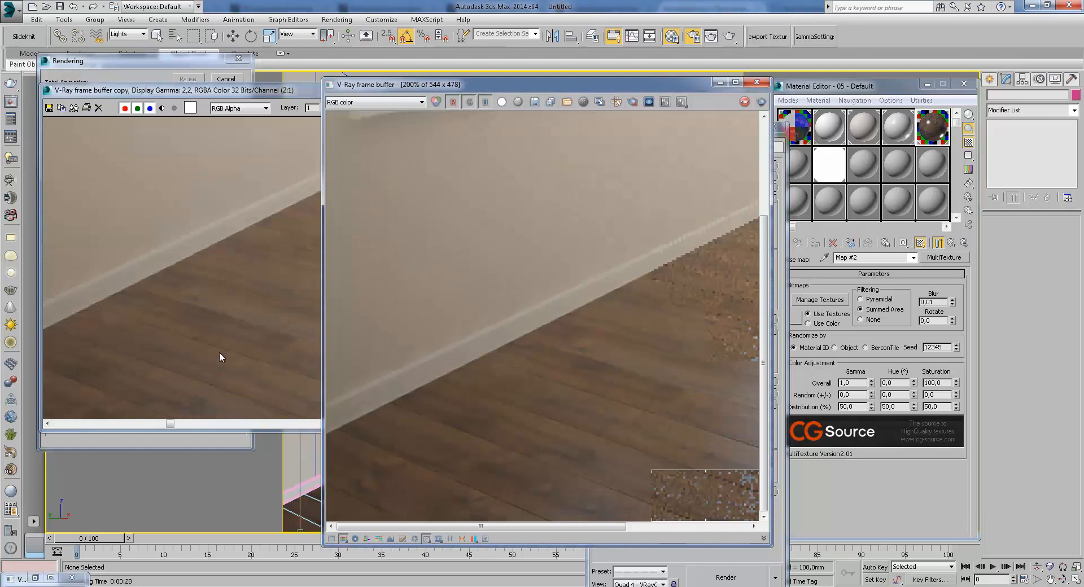
click(248, 350)
middle_drag(583, 414, 567, 396)
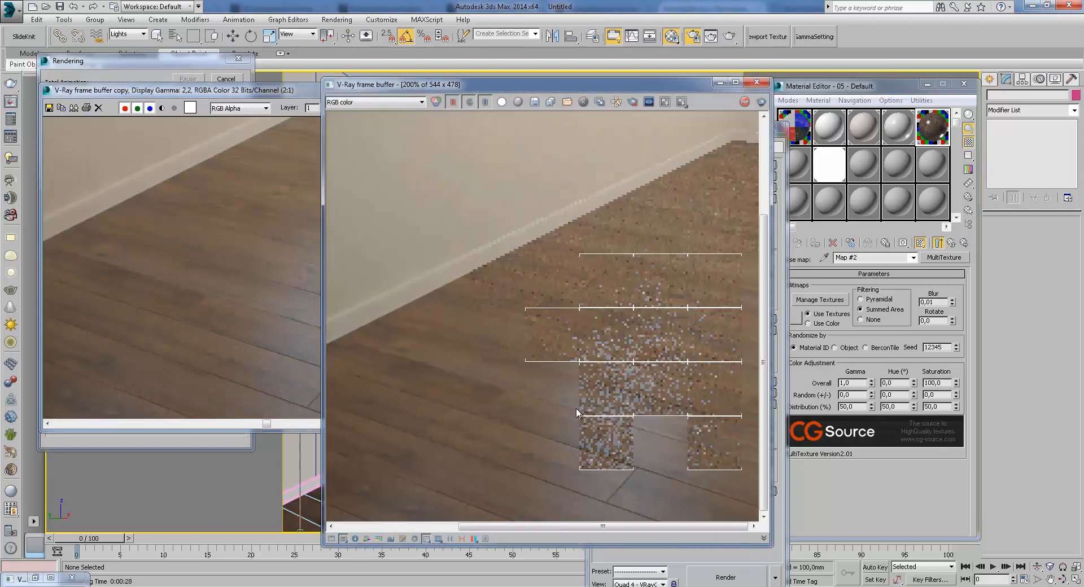
click(158, 334)
middle_drag(283, 380, 167, 331)
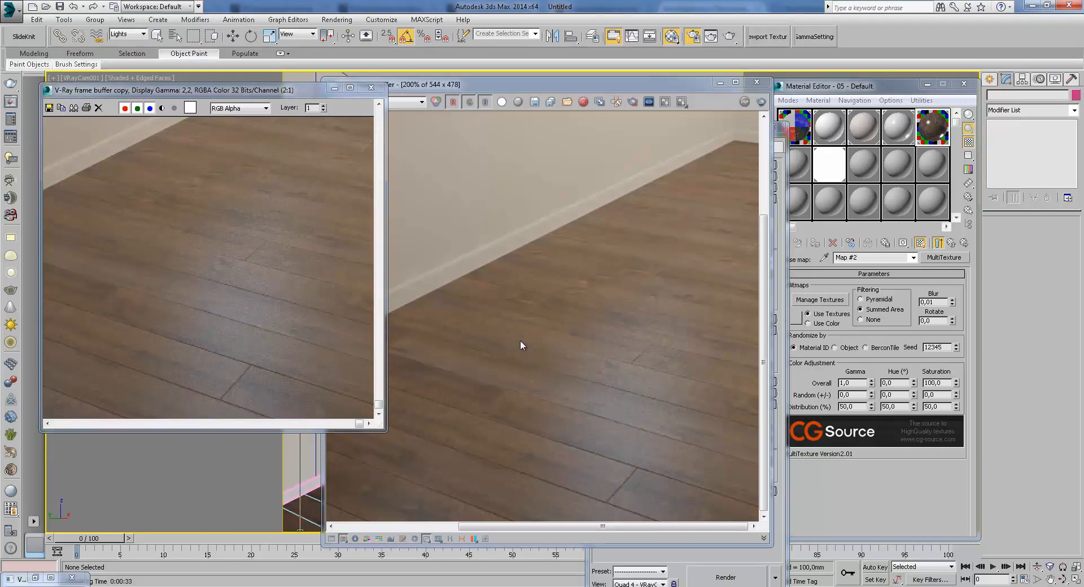
double_click(543, 357)
click(262, 273)
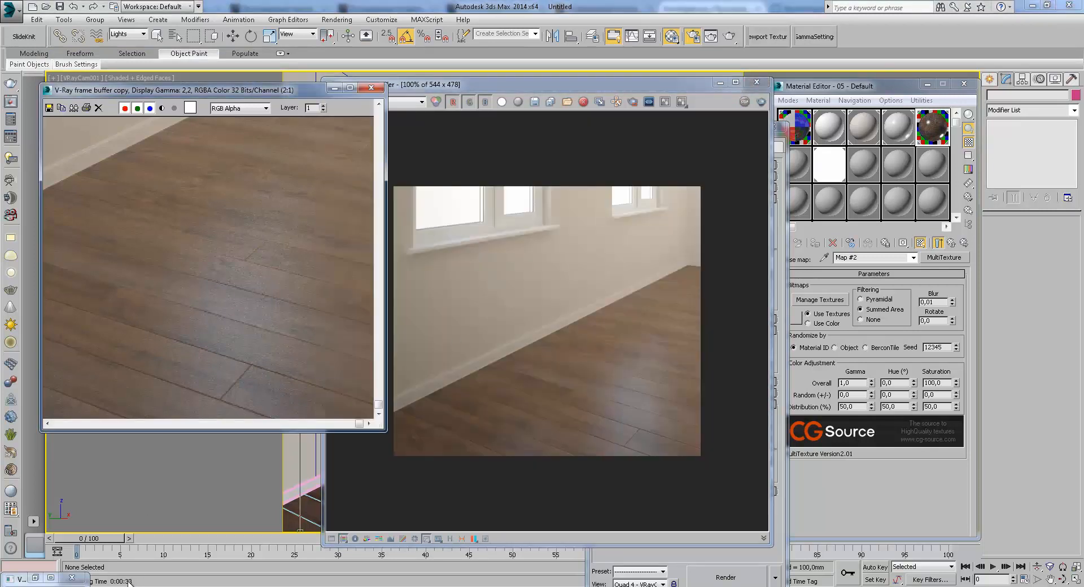
- Arrange the frame buffer and the duplicate render window side by side without overlap
drag(434, 90, 520, 83)
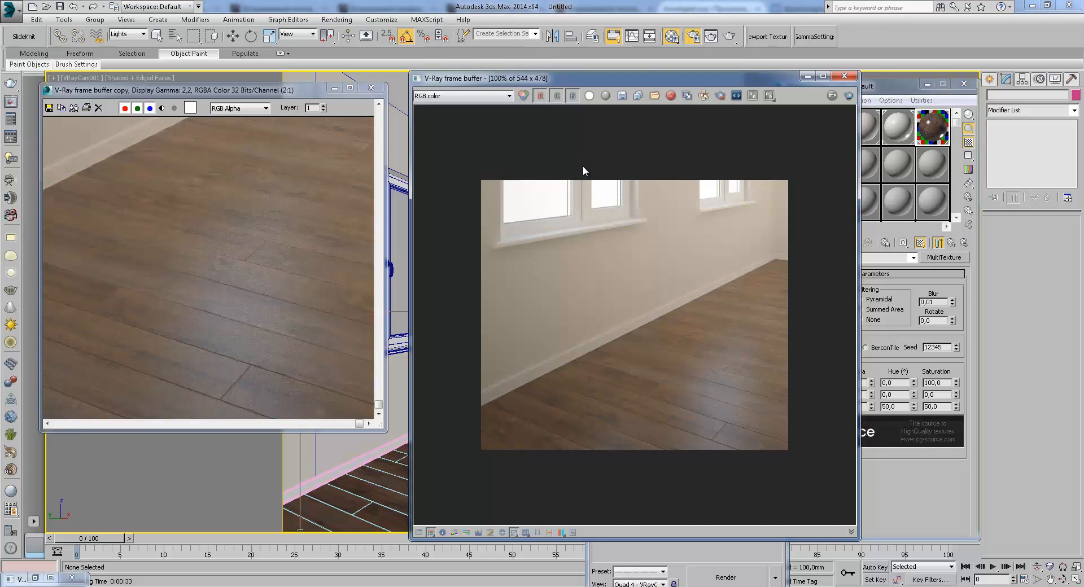
drag(301, 90, 321, 80)
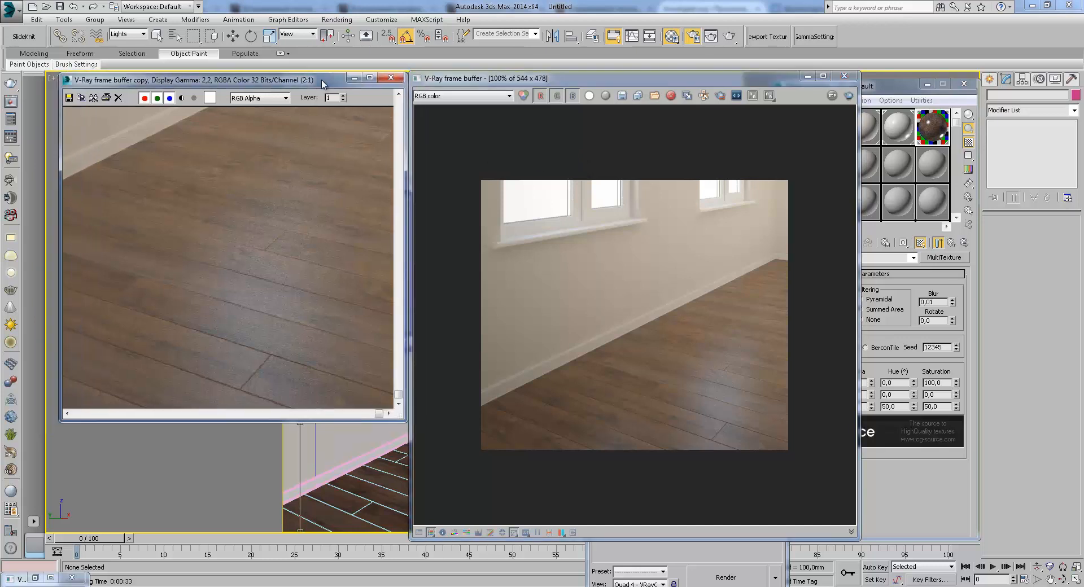
click(709, 38)
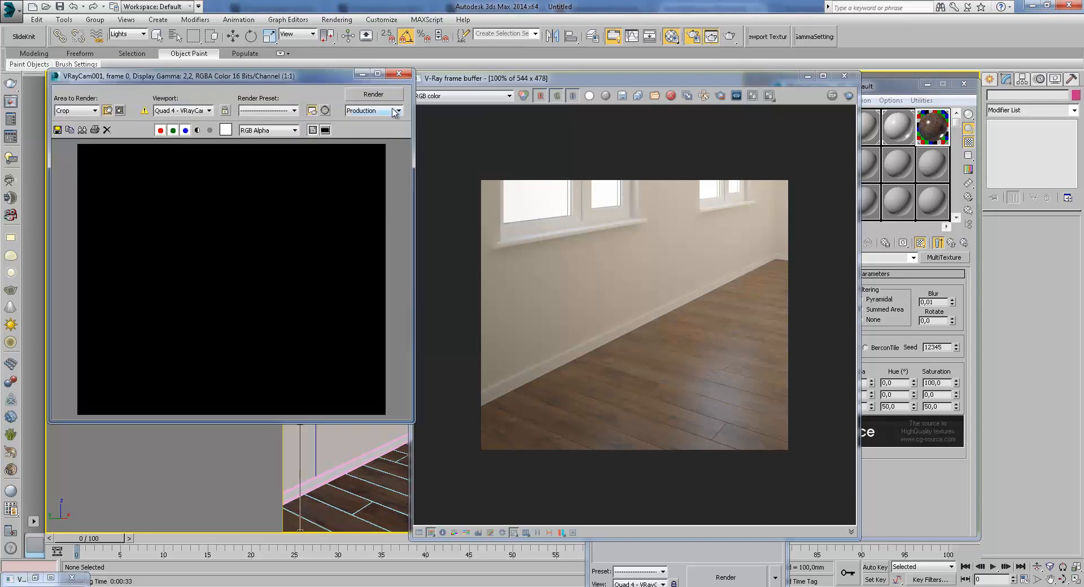
click(398, 74)
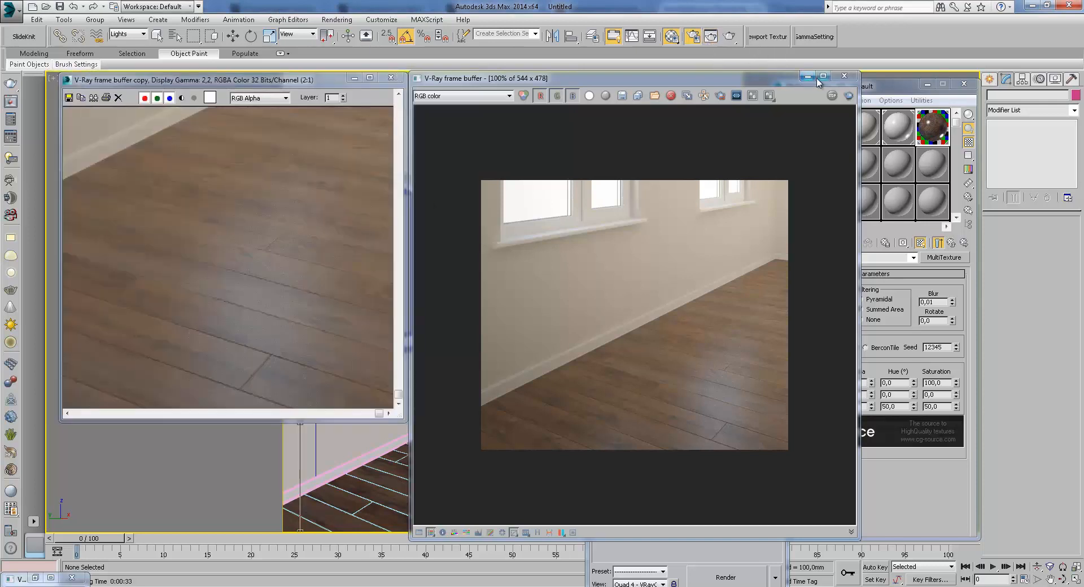
- Close the frame buffer, set the image filter type to VRaySincFilter, and start rendering the cropped view
click(844, 76)
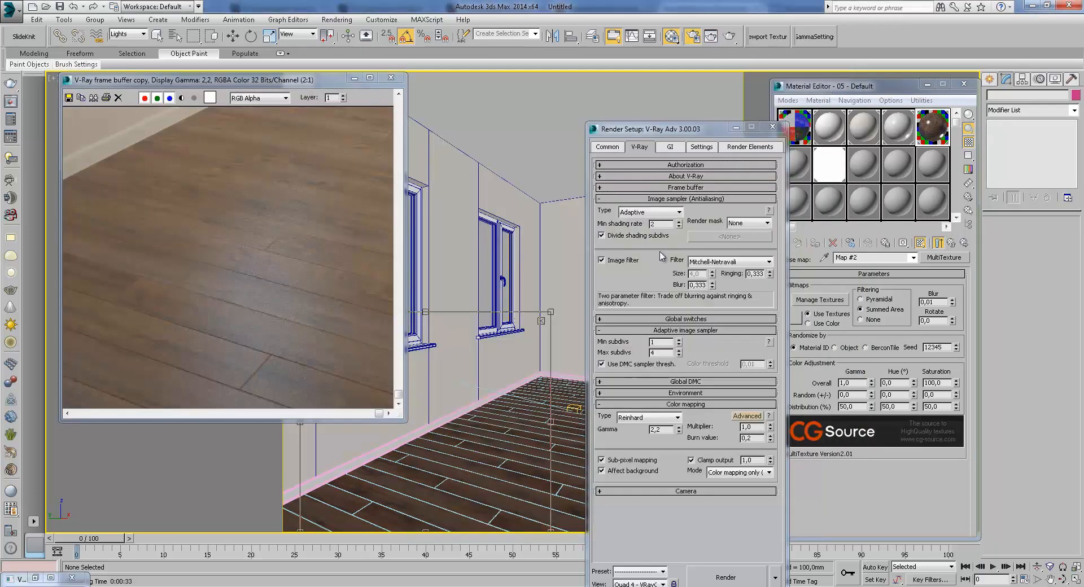
click(715, 261)
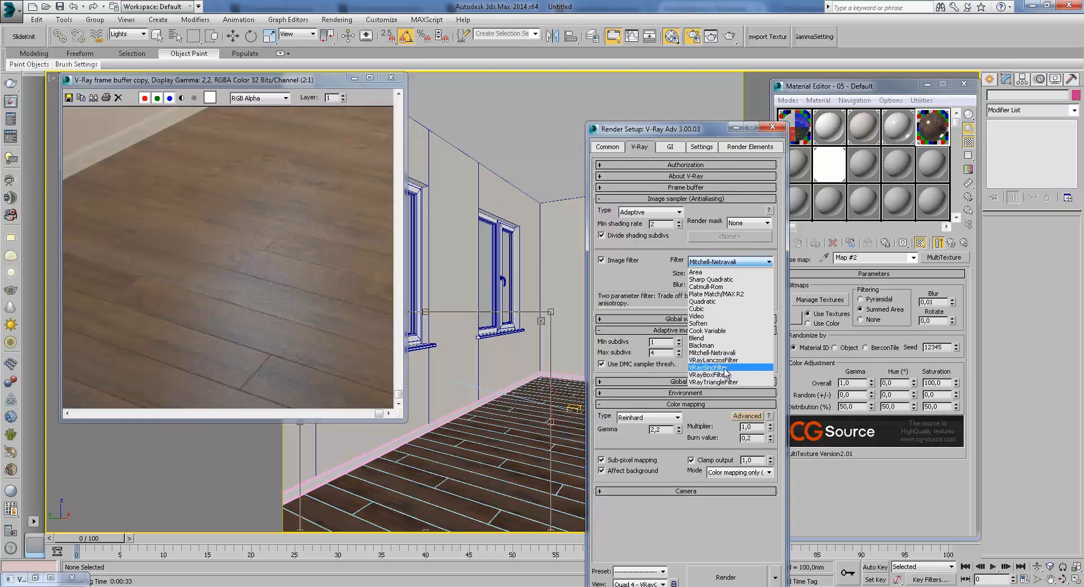
click(727, 368)
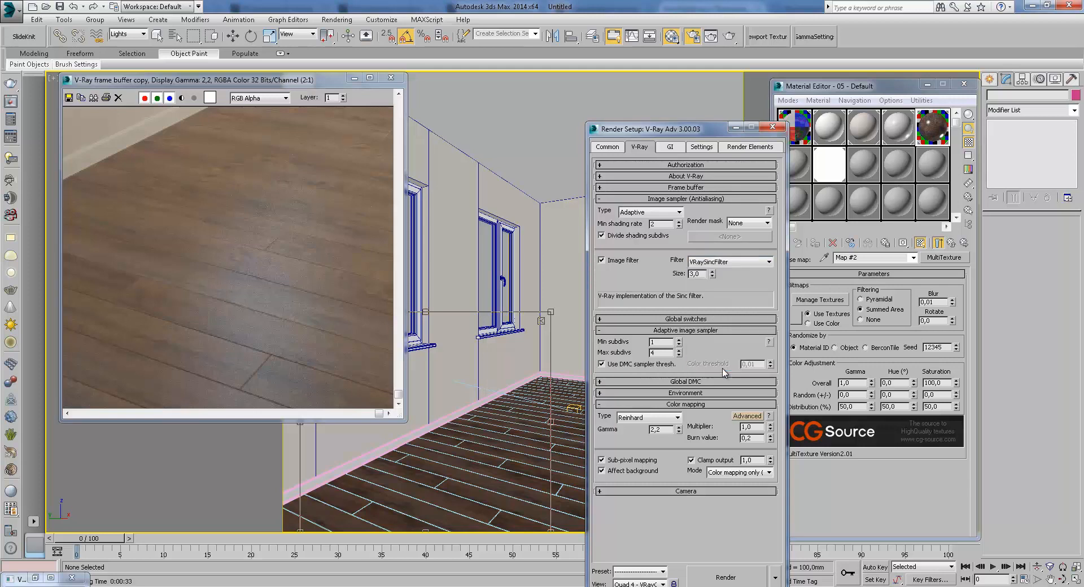
click(719, 578)
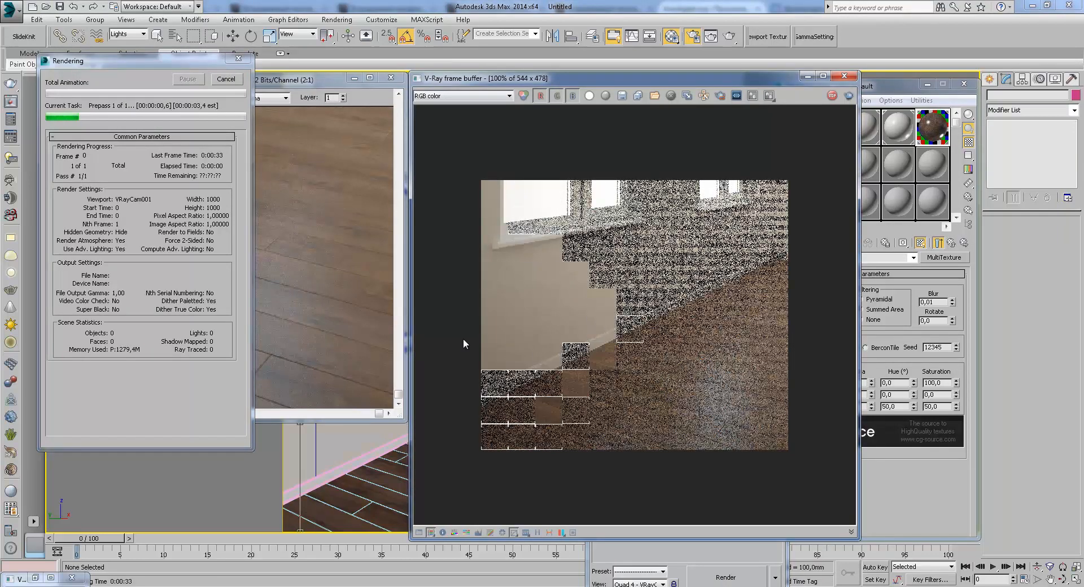
- Compare the baseboard and floor planks of the VRaySincFilter render with the duplicate up close
click(357, 296)
scroll(357, 295, up, 1)
scroll(361, 274, down, 1)
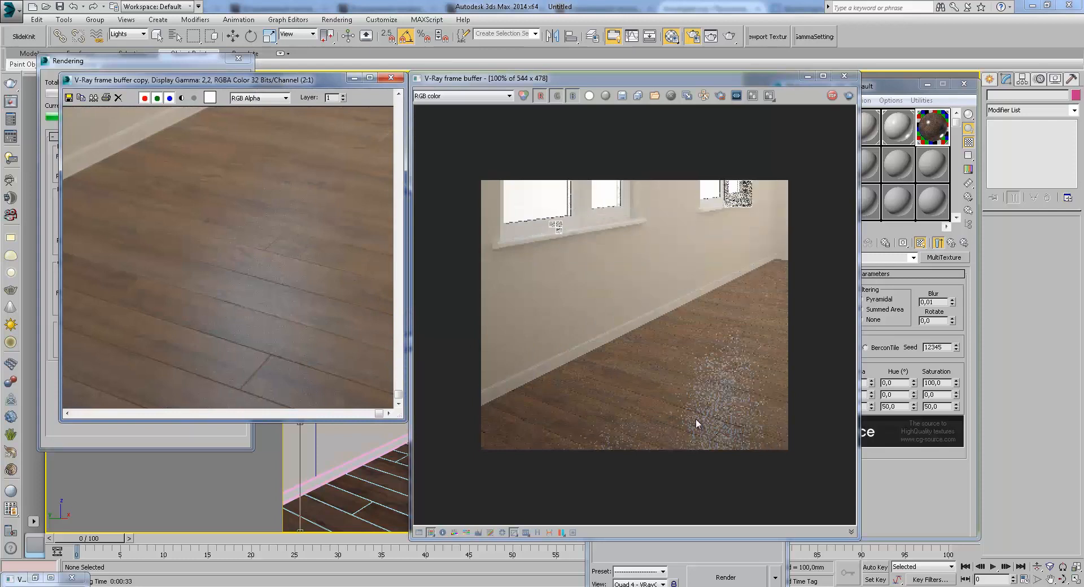
click(571, 384)
scroll(571, 384, up, 4)
scroll(602, 376, down, 4)
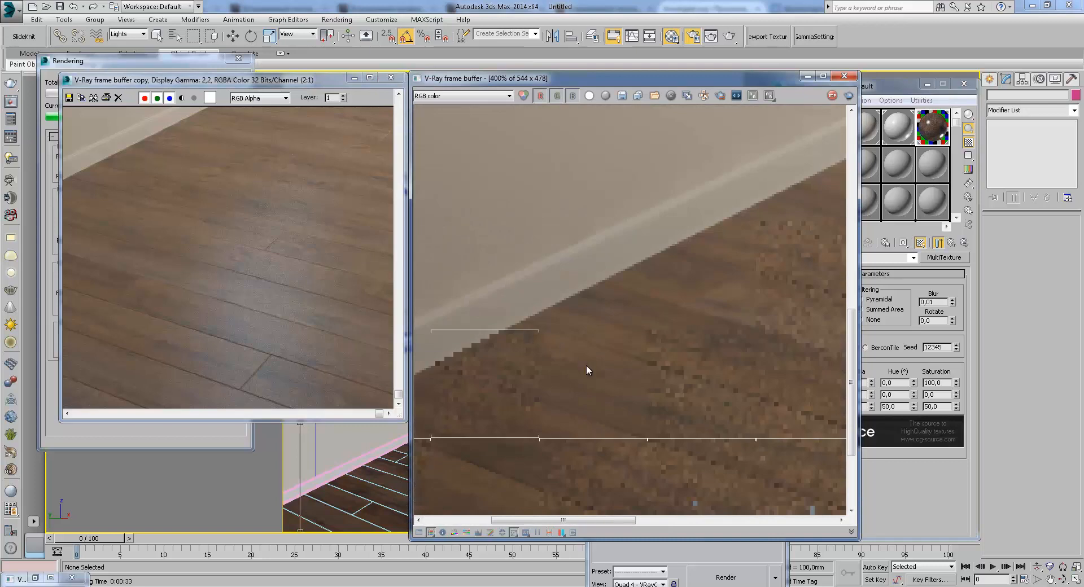
middle_drag(647, 372, 565, 365)
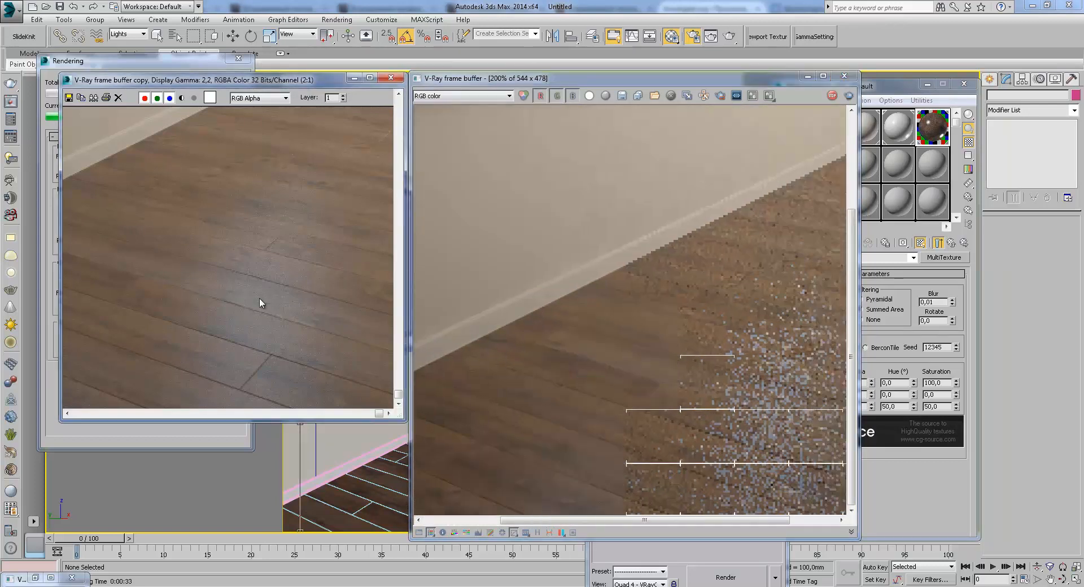
middle_drag(710, 445, 606, 414)
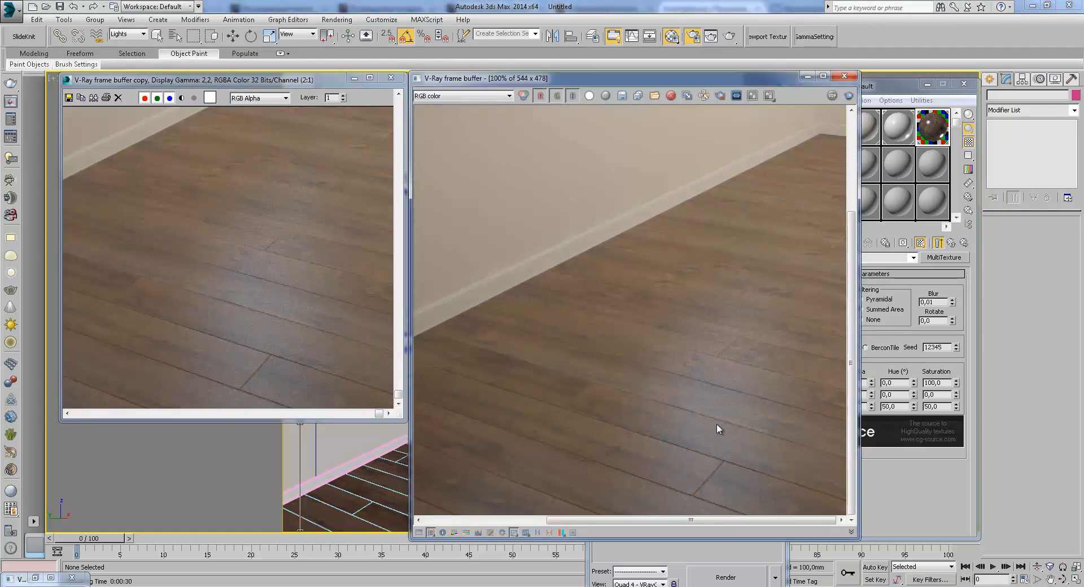
scroll(716, 424, down, 1)
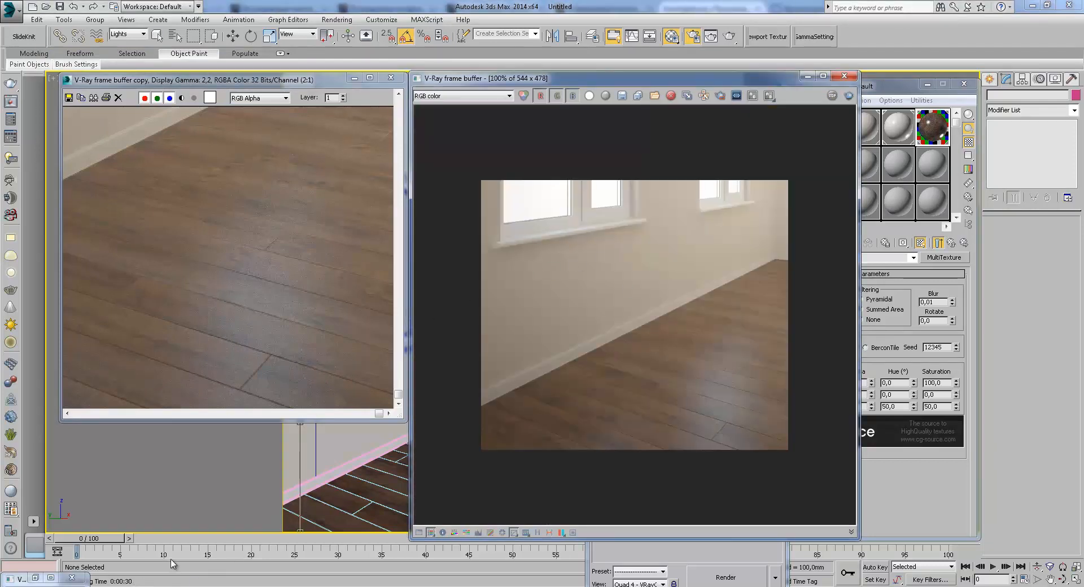
- Minimise the frame buffer, set the image filter type to Catmull-Rom, and start rendering the cropped view
click(806, 78)
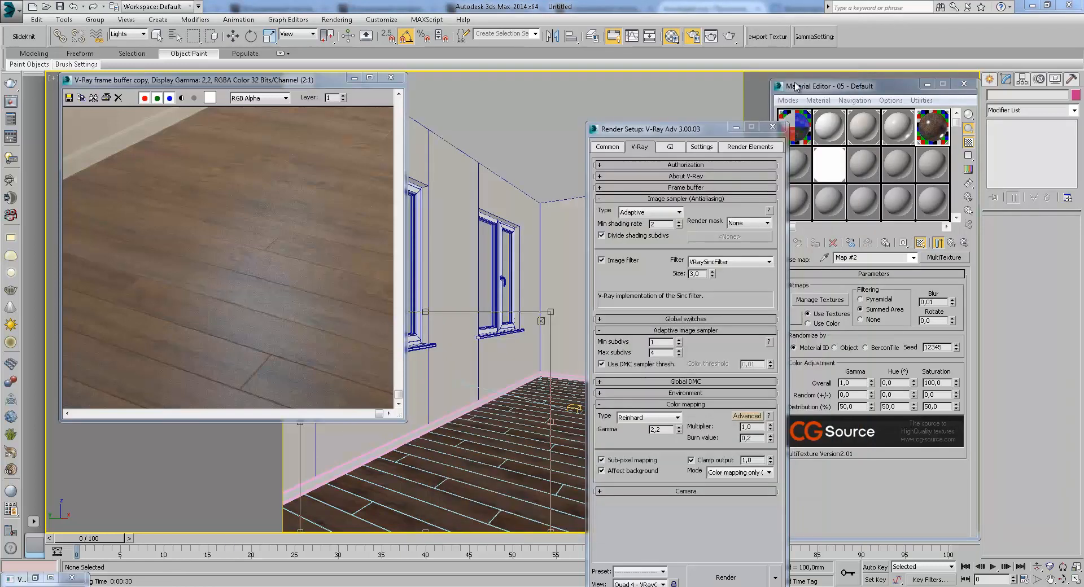
click(715, 263)
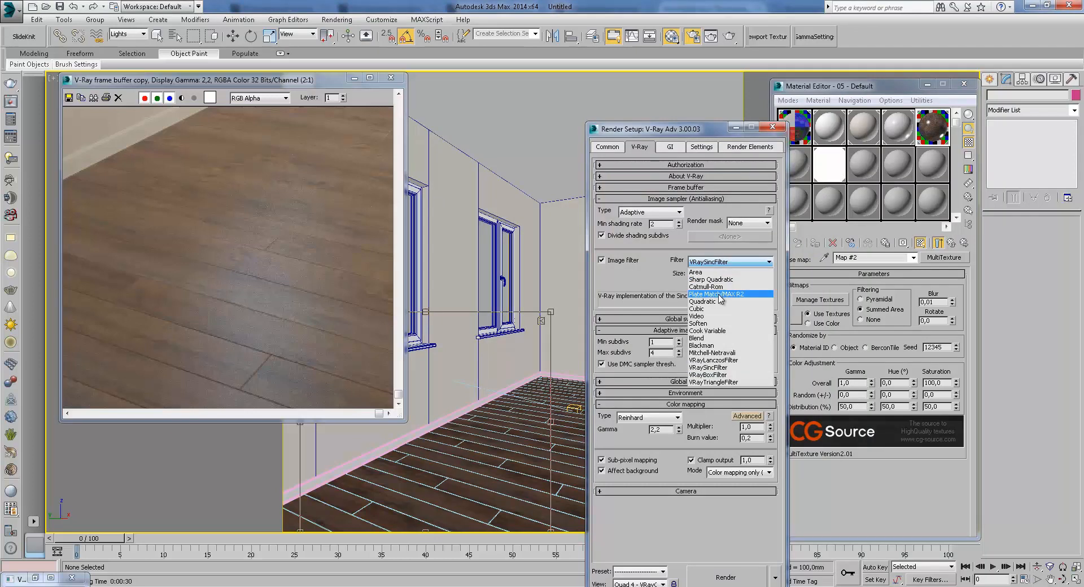
click(720, 287)
click(725, 577)
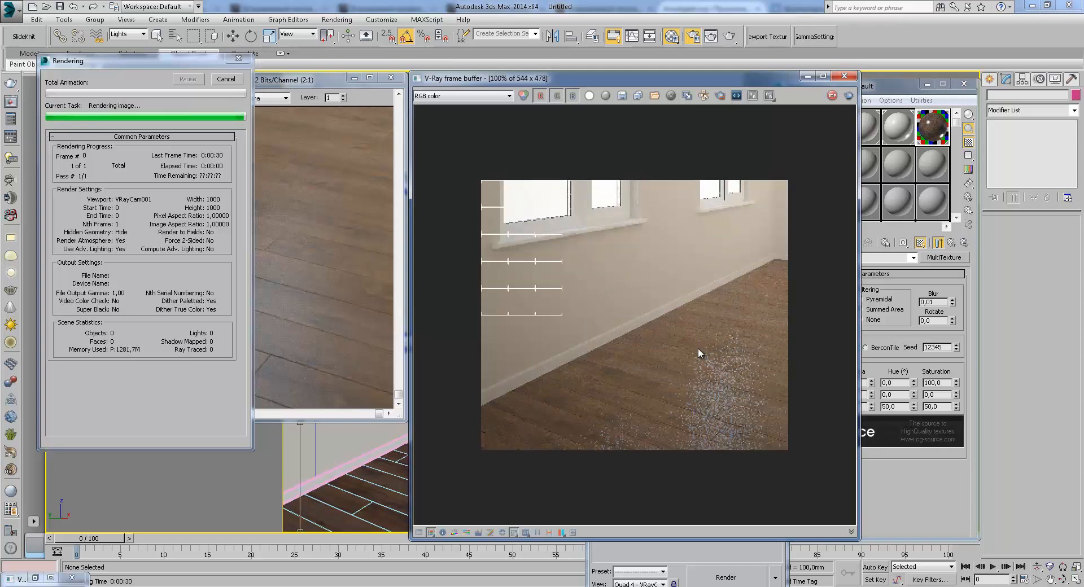
- Compare the baseboard and floor planks of the Catmull-Rom render with the same area of the duplicate at 200%
scroll(690, 344, up, 1)
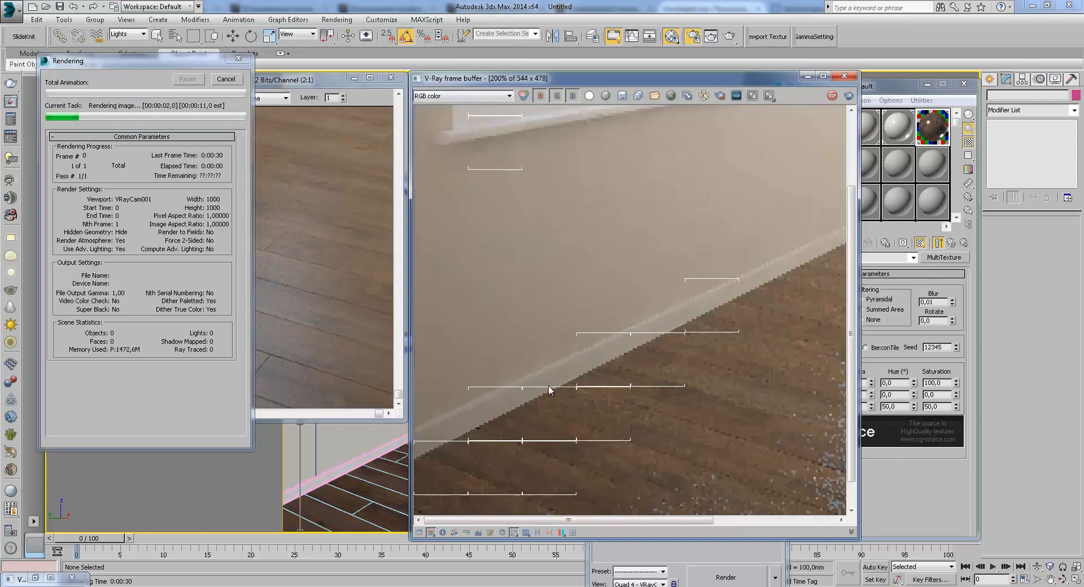
click(320, 167)
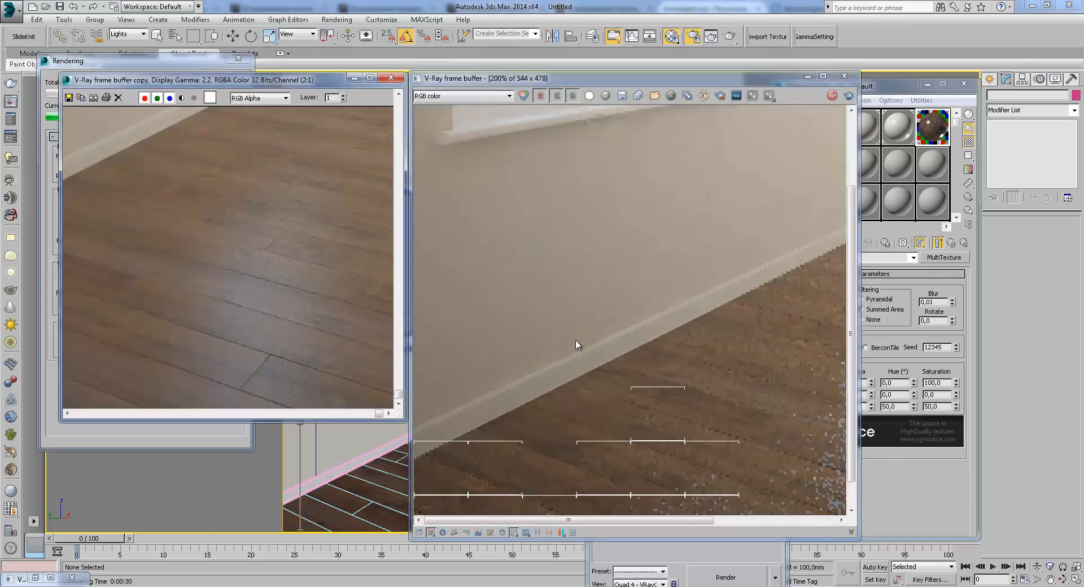
middle_drag(251, 312, 453, 392)
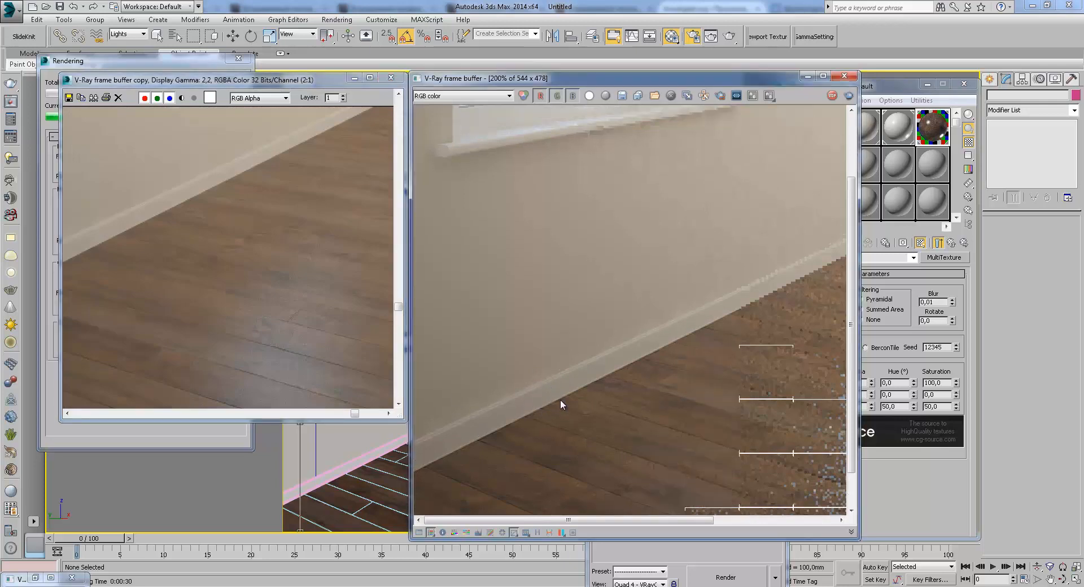
middle_drag(540, 405, 549, 357)
middle_drag(601, 433, 572, 433)
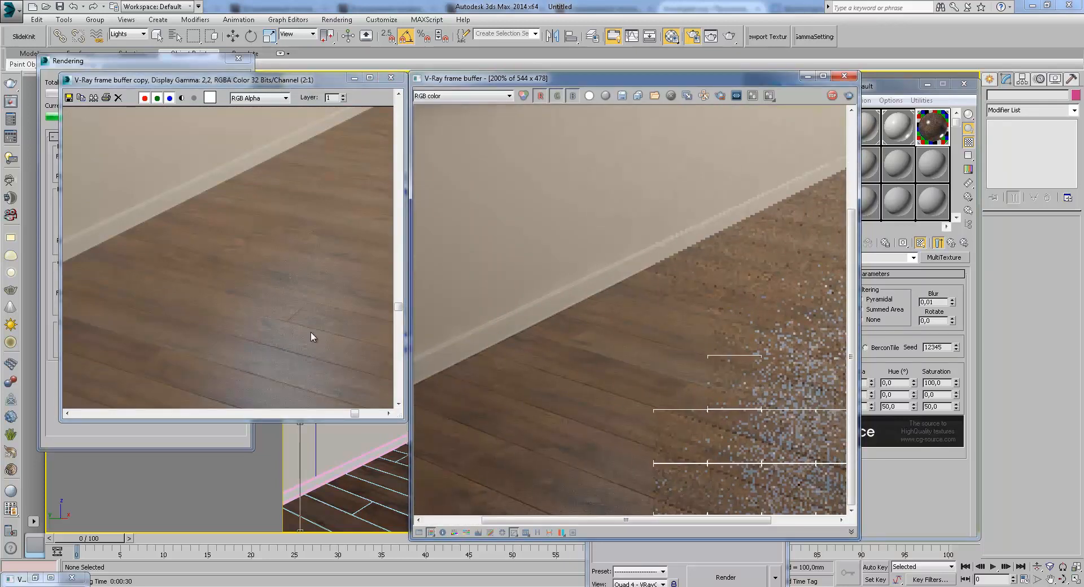
middle_drag(361, 350, 324, 314)
middle_drag(246, 338, 316, 308)
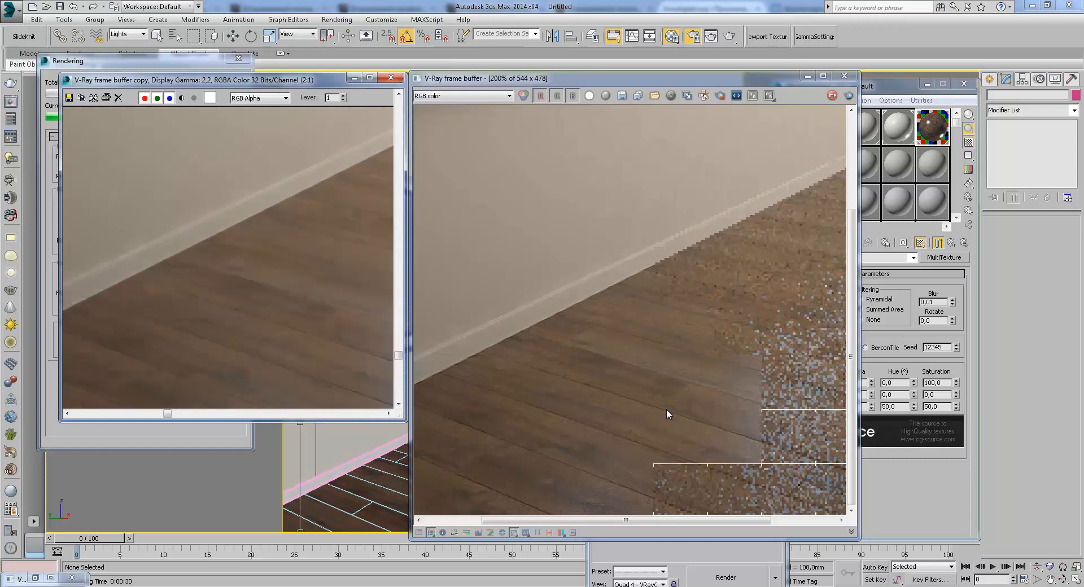
middle_drag(629, 428, 615, 421)
middle_drag(294, 338, 249, 294)
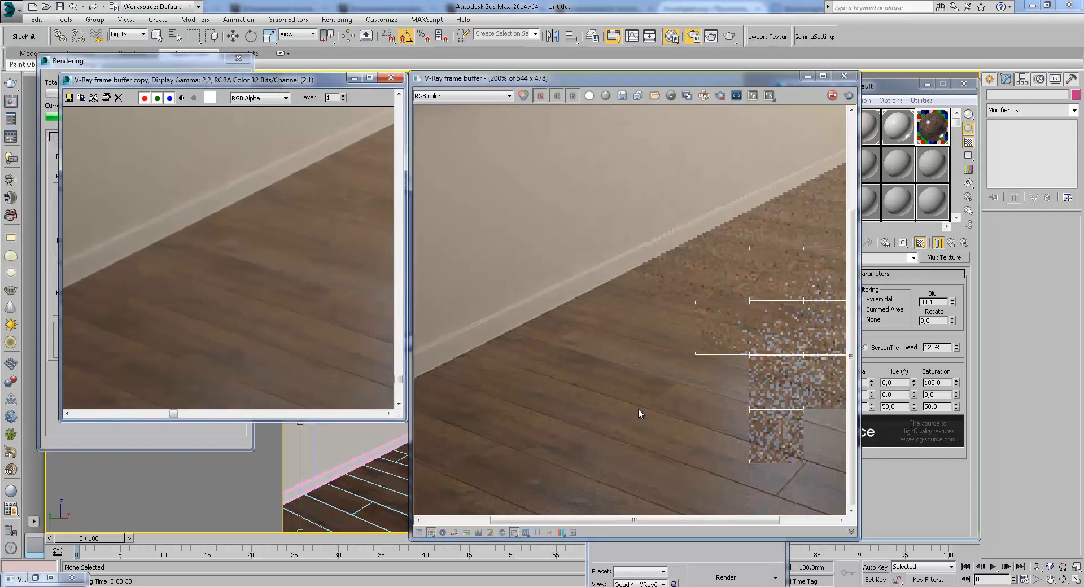
middle_drag(598, 402, 558, 378)
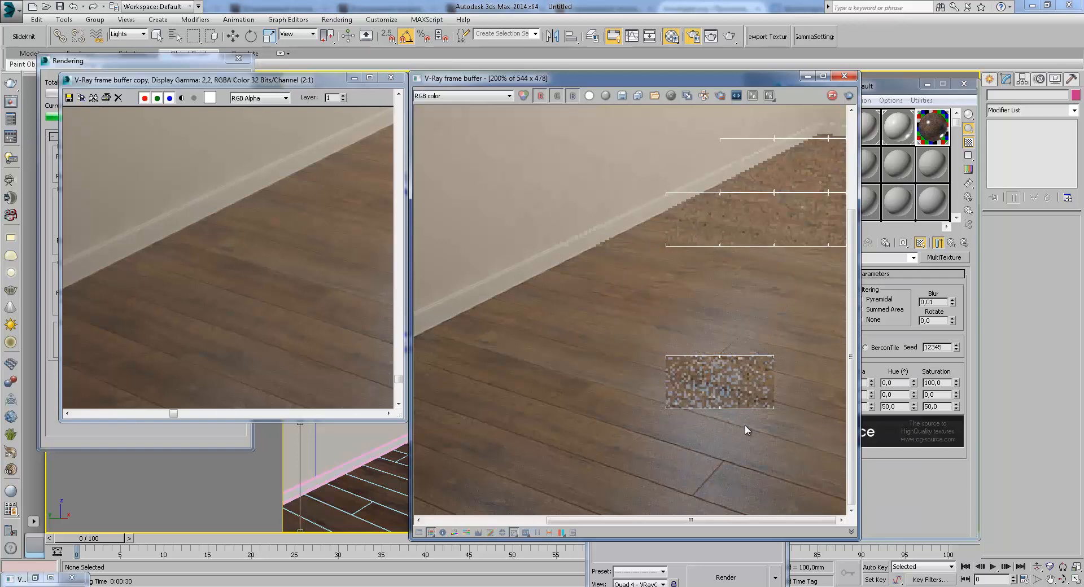
- Compare the full Catmull-Rom render with the duplicate at 100%, and examine the window frame and sill up close
scroll(741, 424, down, 1)
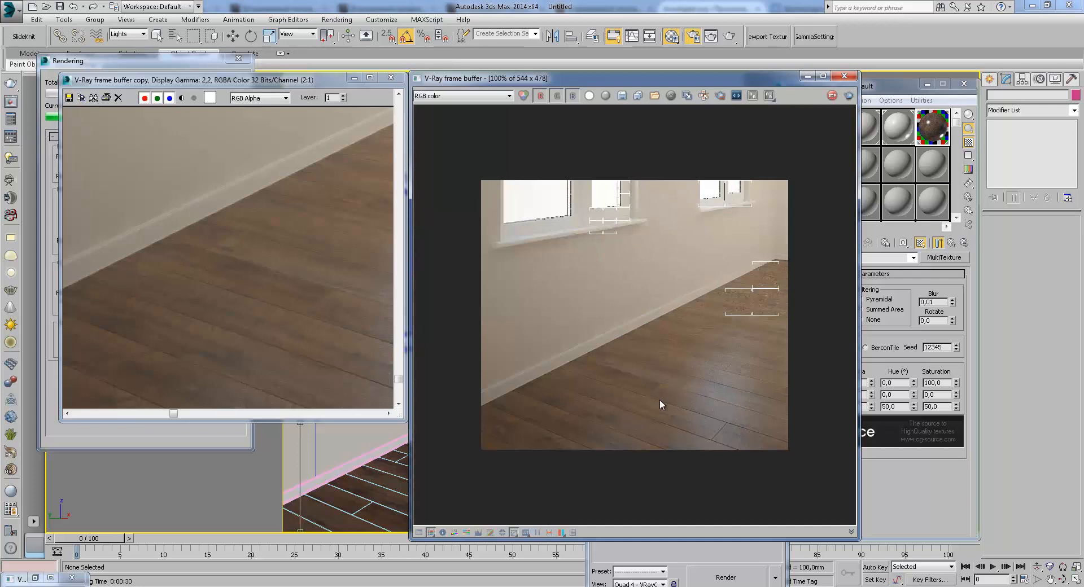
click(254, 314)
middle_drag(254, 315, 283, 298)
scroll(284, 299, down, 1)
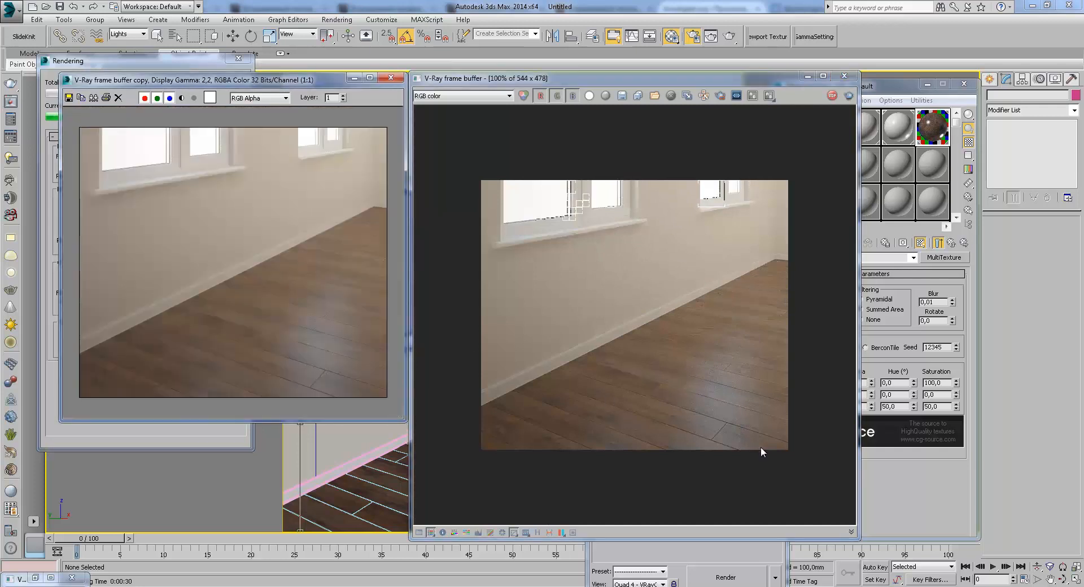
scroll(581, 222, up, 1)
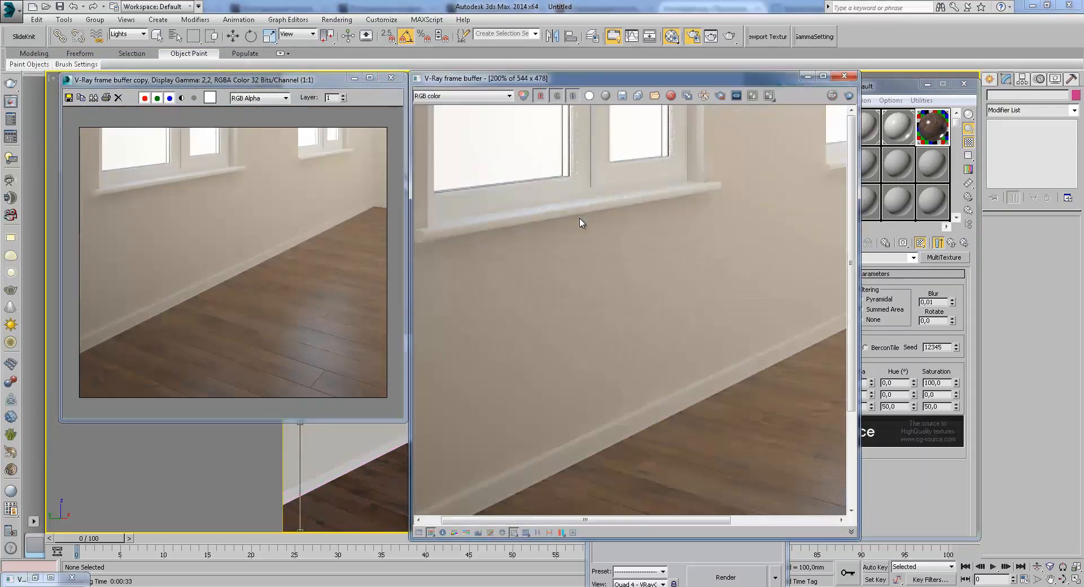
scroll(632, 304, down, 1)
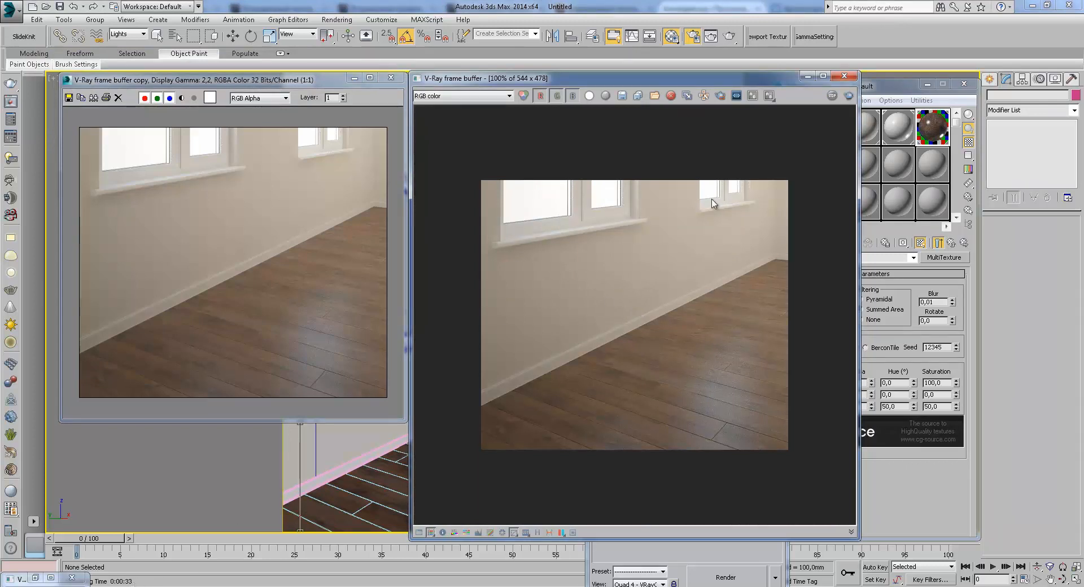
- Close the frame buffer, disable the image filter, set the image sampler type to Fixed, and start rendering the cropped view
click(844, 76)
drag(350, 86, 508, 125)
click(625, 260)
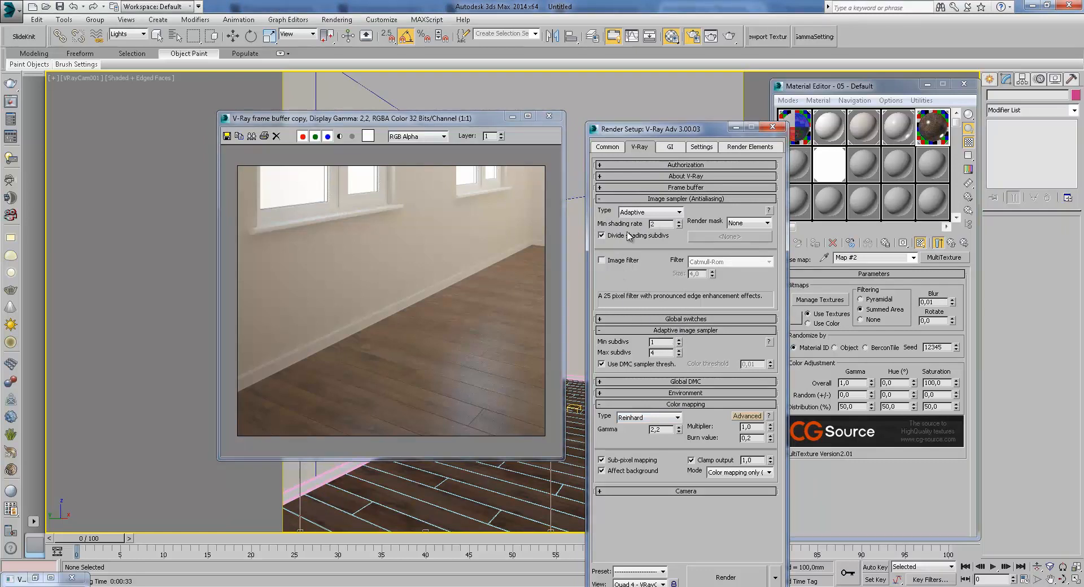
click(644, 214)
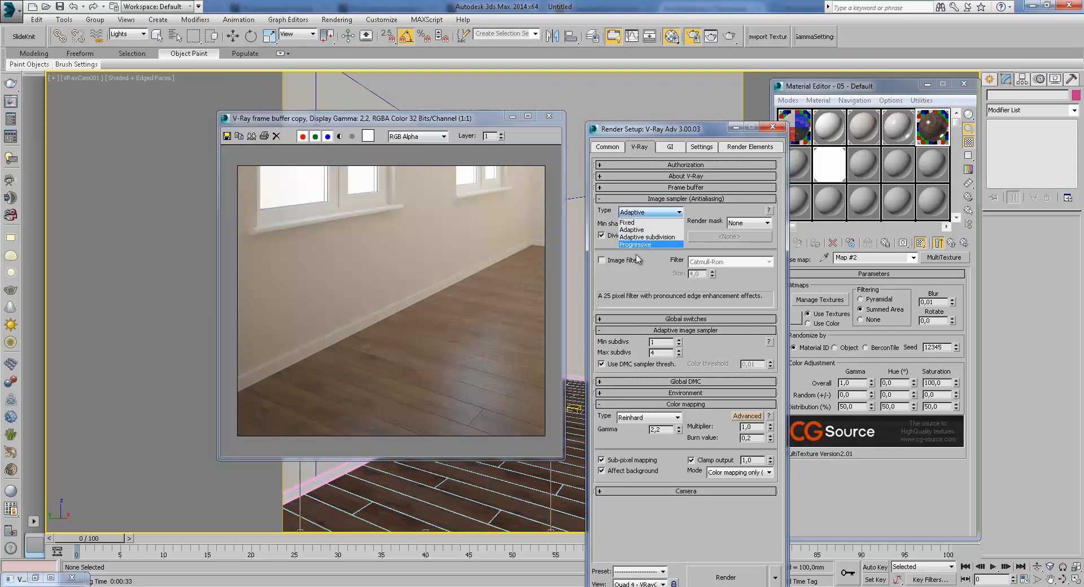
click(636, 224)
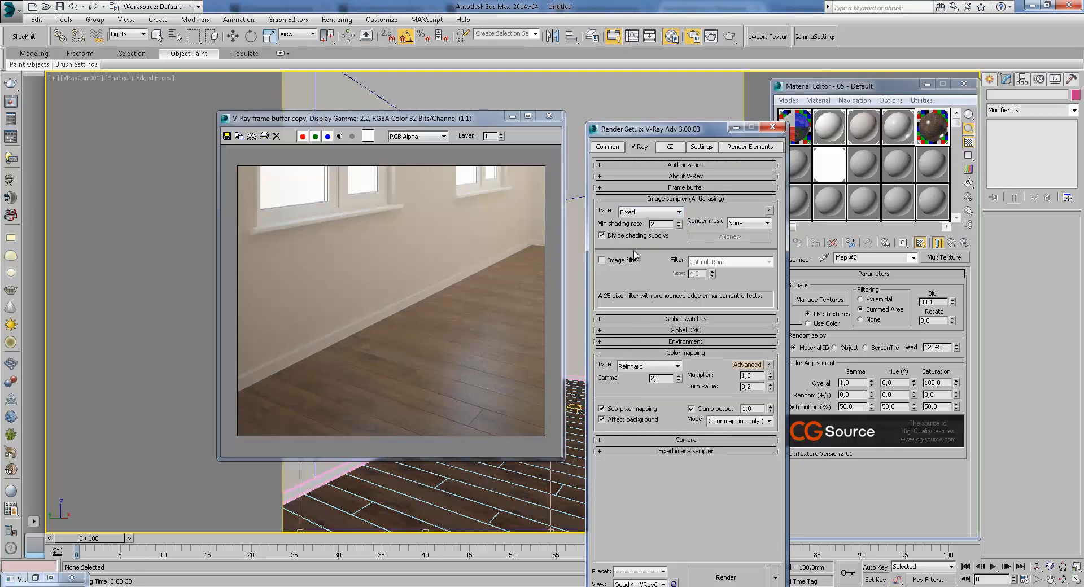
click(725, 576)
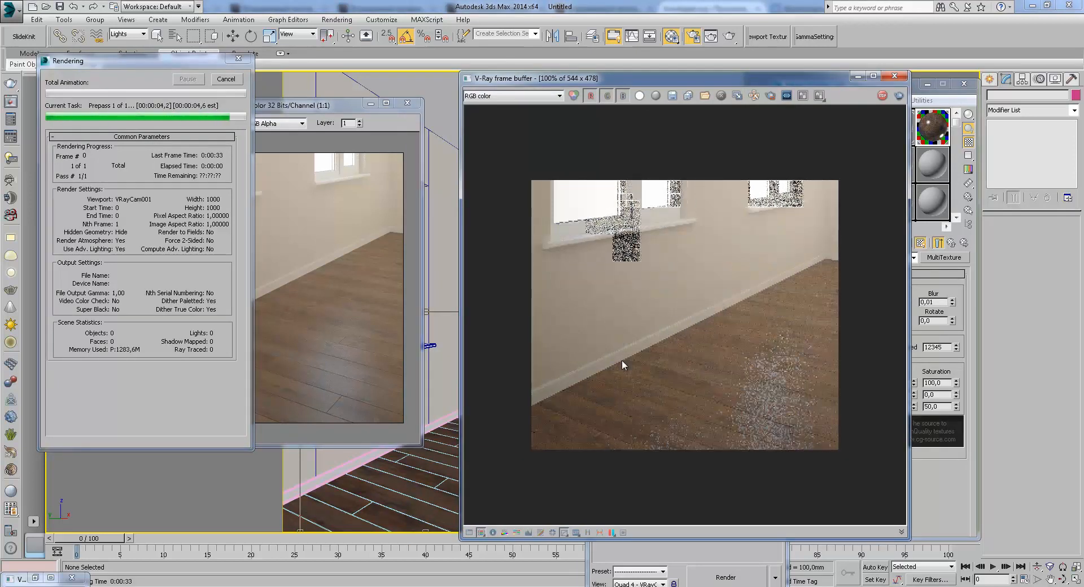
- Examine the baseboard edge and floor planks of the Fixed sampler render at up to 400%
scroll(608, 364, up, 1)
middle_drag(629, 387, 645, 313)
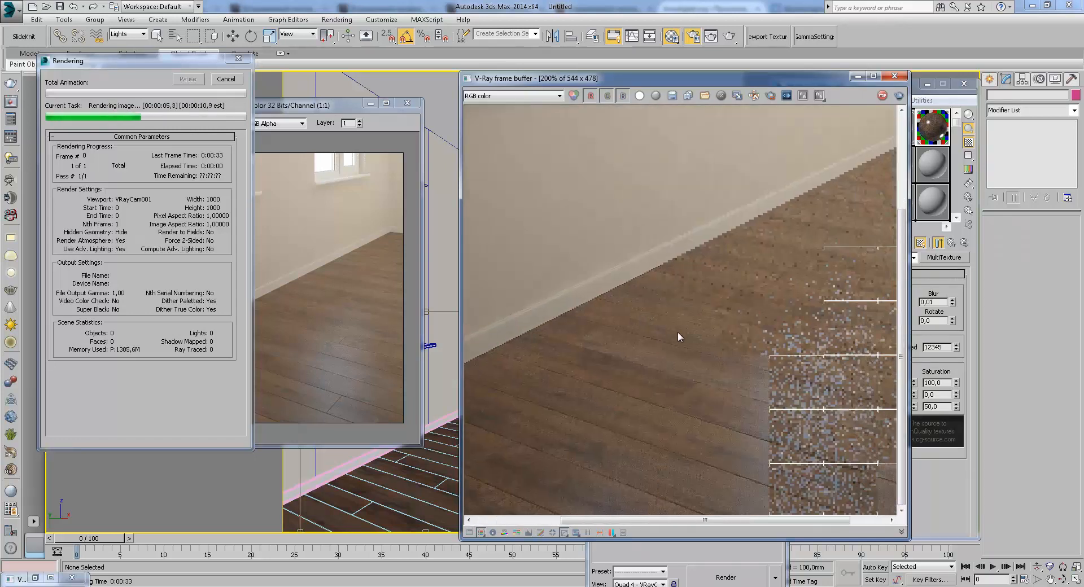
scroll(565, 330, down, 1)
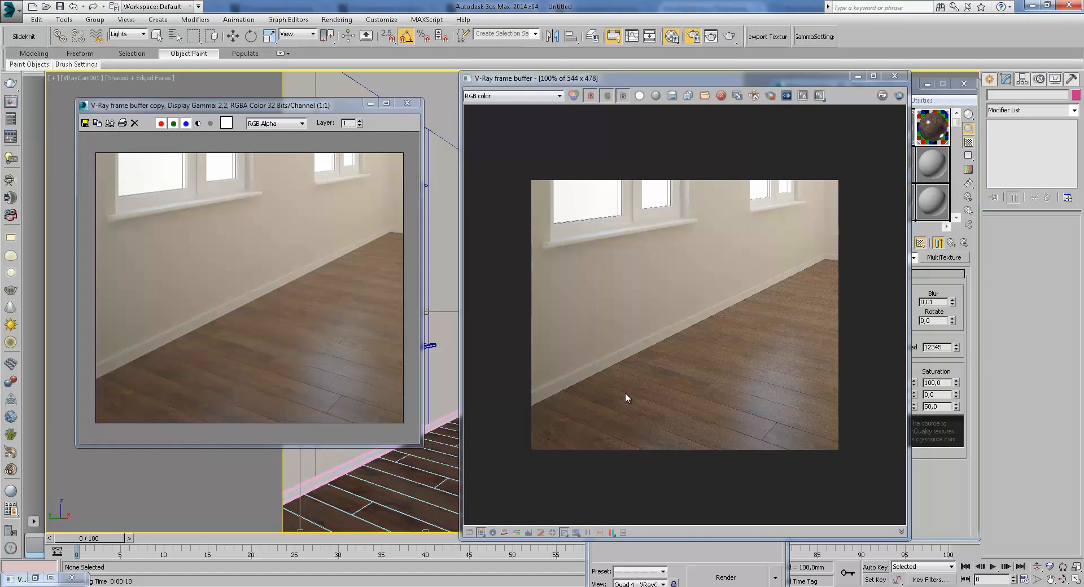
scroll(611, 391, up, 1)
middle_drag(677, 400, 574, 379)
scroll(509, 402, up, 1)
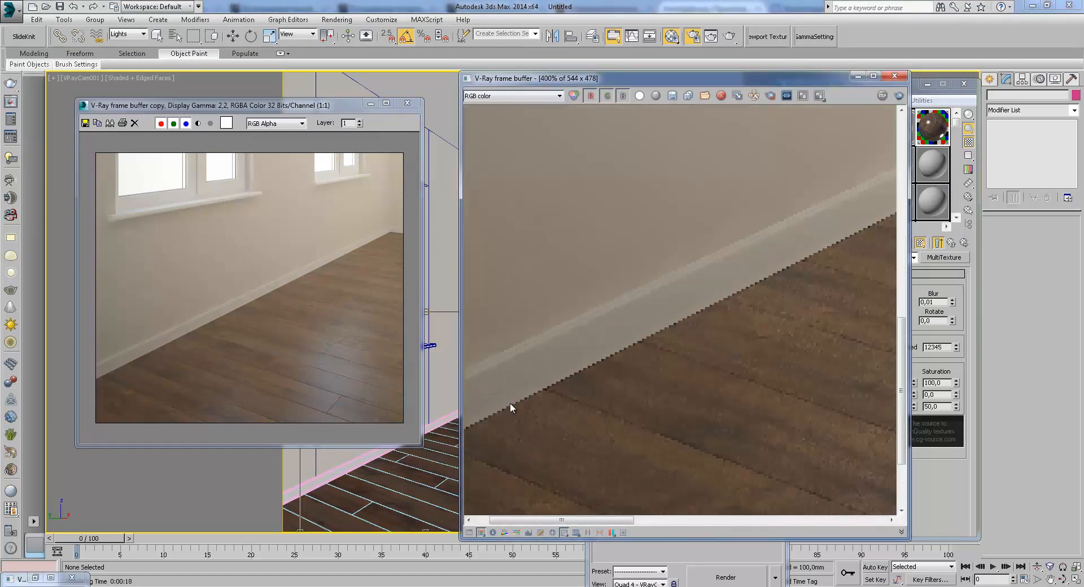
middle_drag(608, 410, 652, 377)
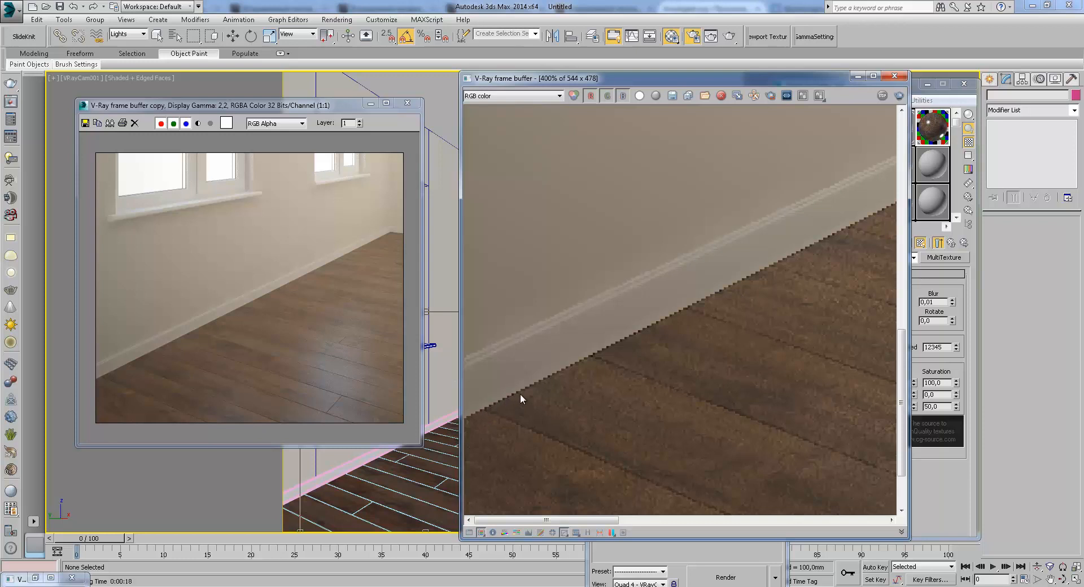
scroll(711, 317, down, 1)
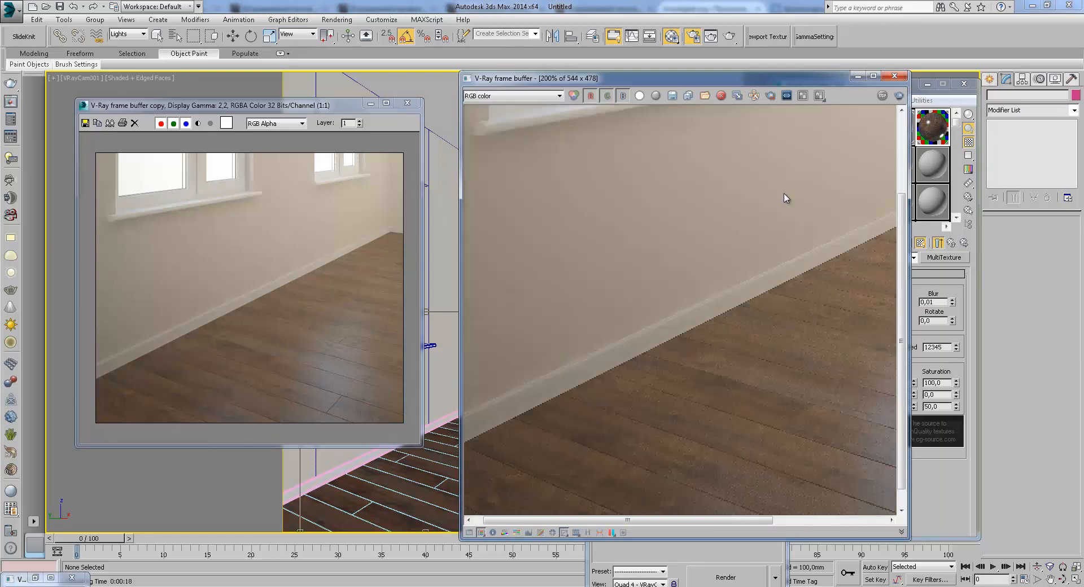
- Minimise the frame buffer, set the fixed image sampler's subdivs to 2, and start rendering the cropped view
click(857, 76)
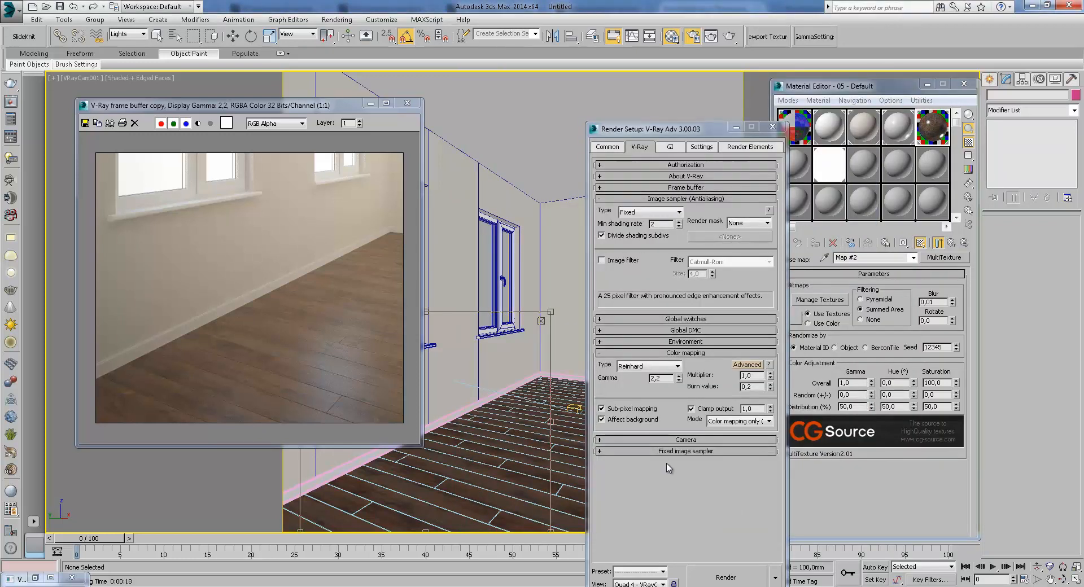
click(674, 451)
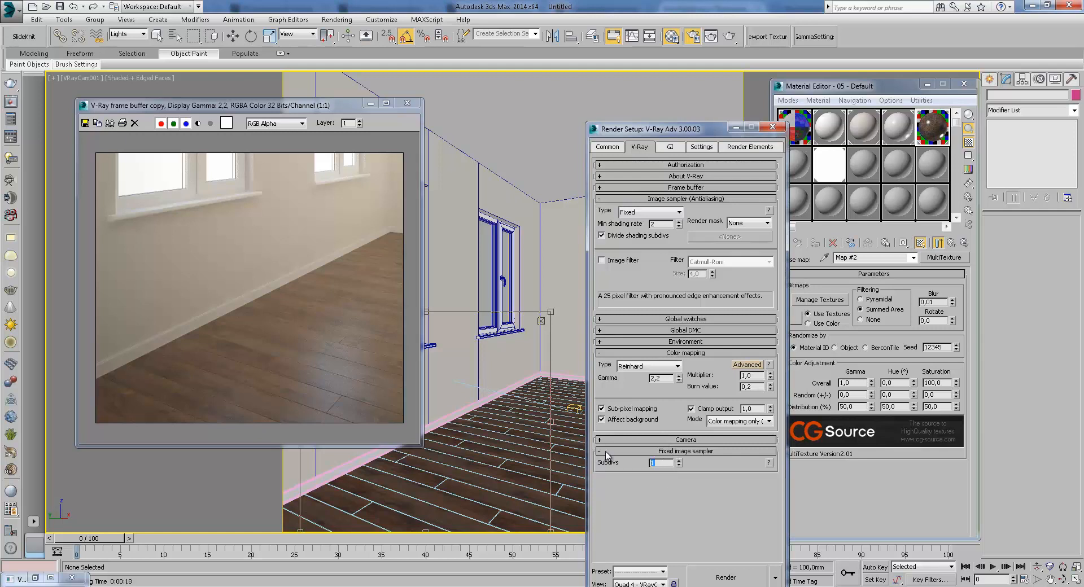
text(2)
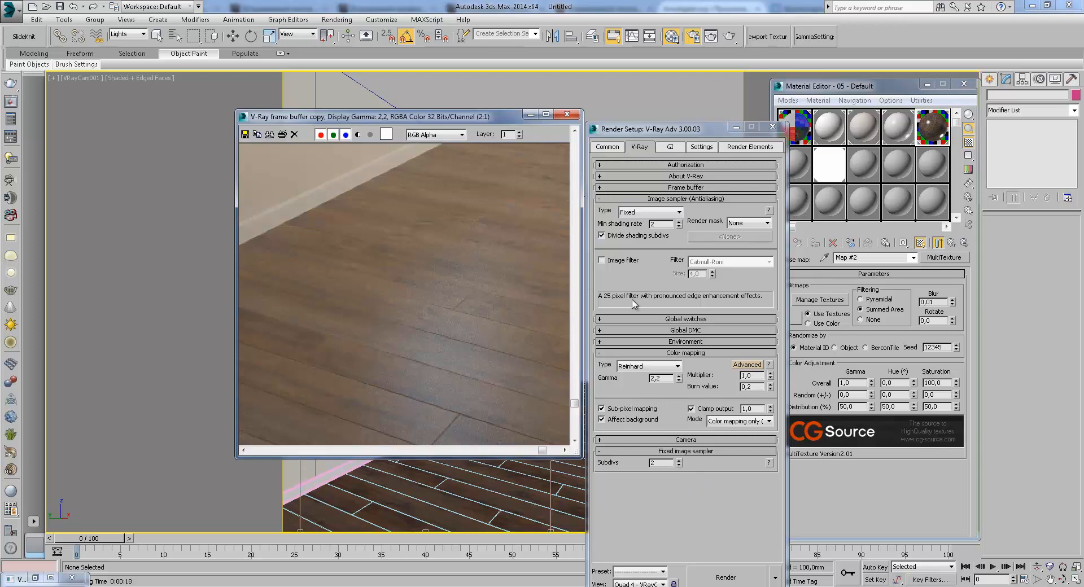
click(729, 37)
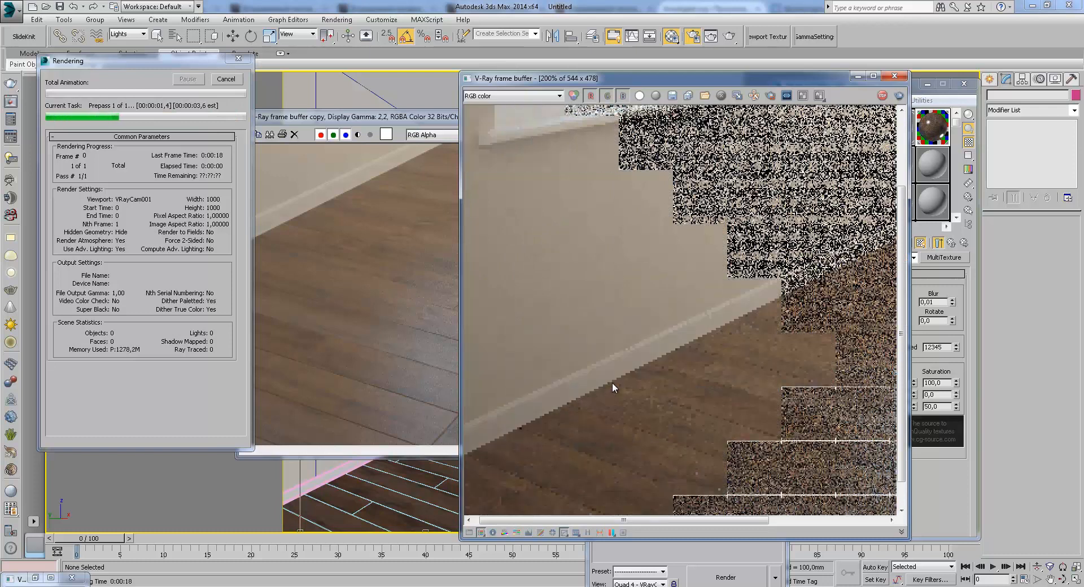
- Examine the baseboard edge and floor planks of the 2-subdivs render up close as it progresses
middle_drag(612, 382, 537, 273)
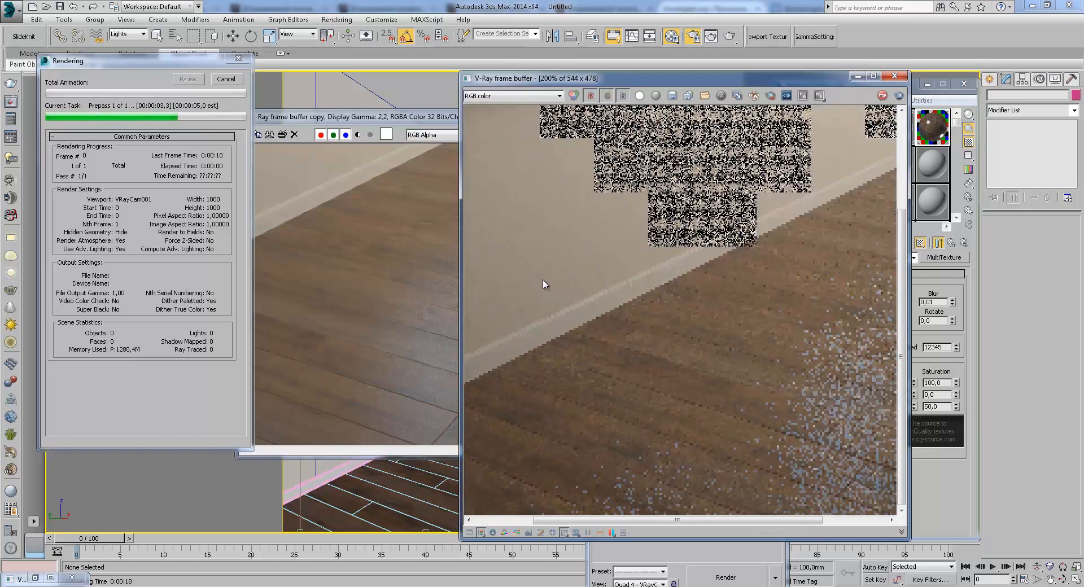
scroll(602, 326, down, 3)
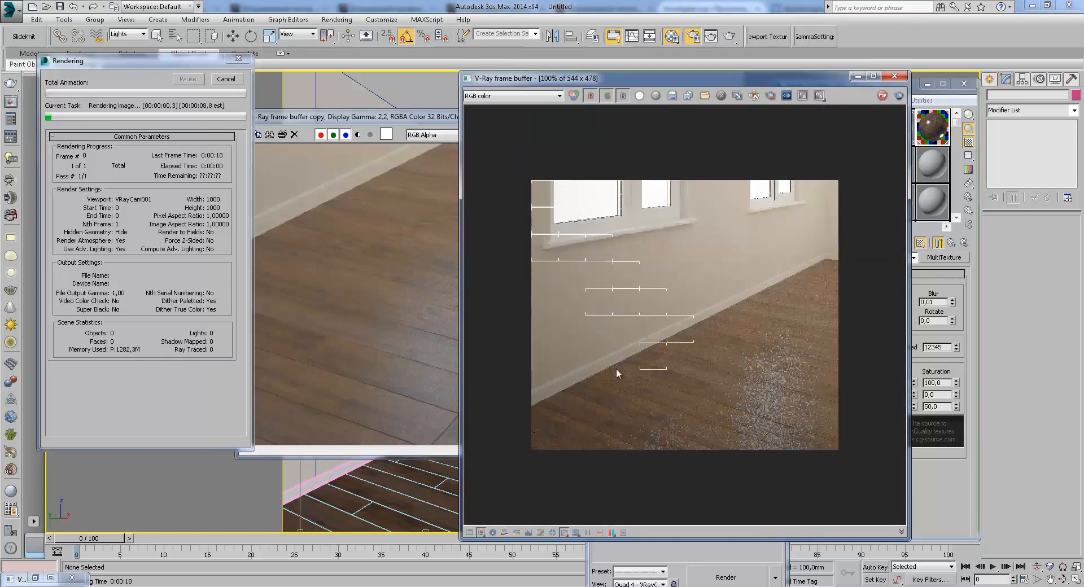
scroll(618, 364, up, 3)
scroll(645, 332, up, 1)
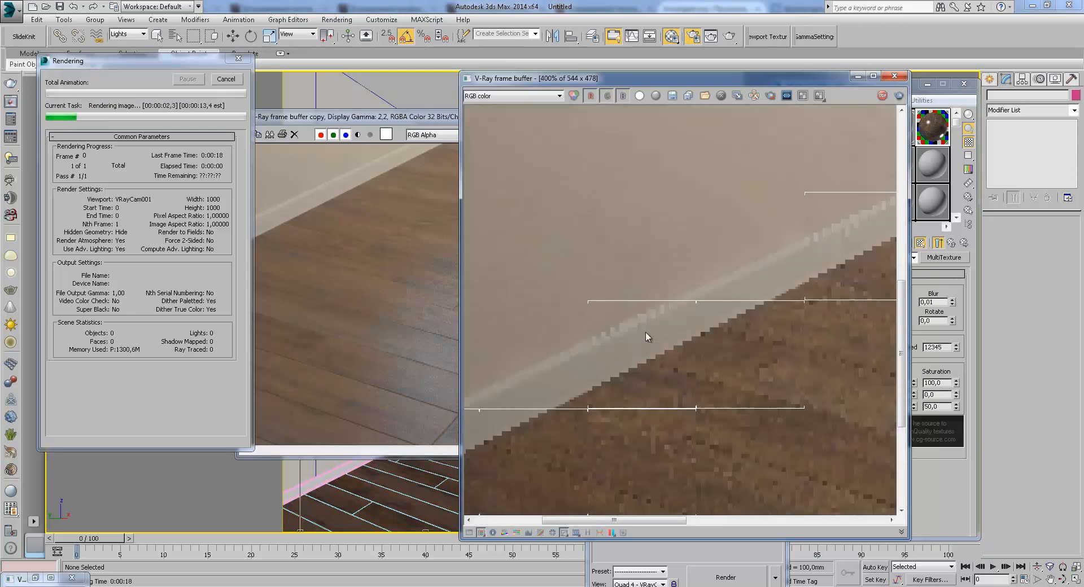
middle_drag(571, 379, 564, 290)
scroll(599, 358, down, 1)
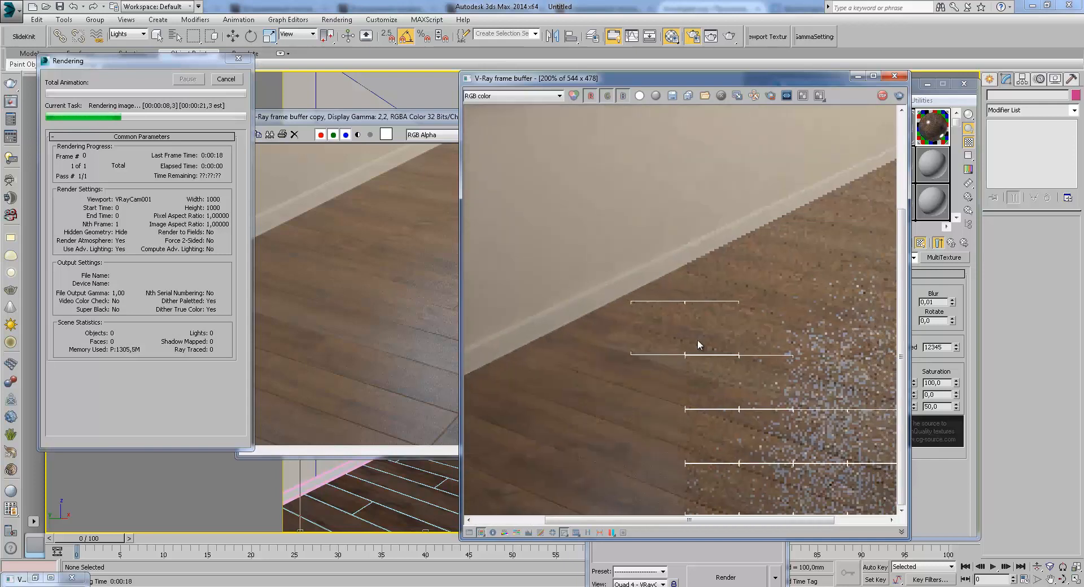
- Compare the wood floor's reflections in the current render with the saved frame buffer copy
middle_drag(697, 340, 661, 333)
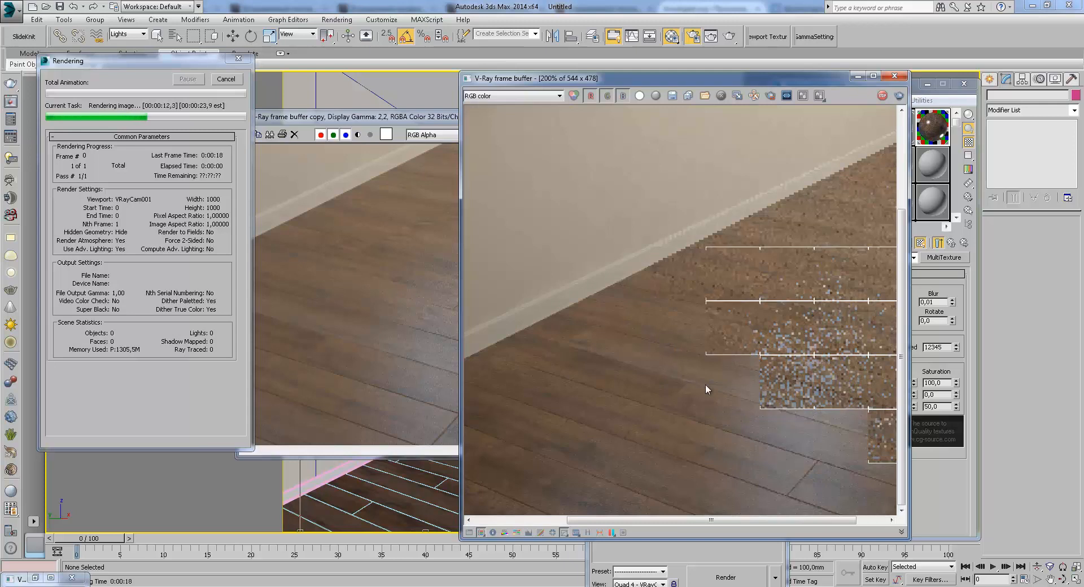
click(429, 334)
click(779, 441)
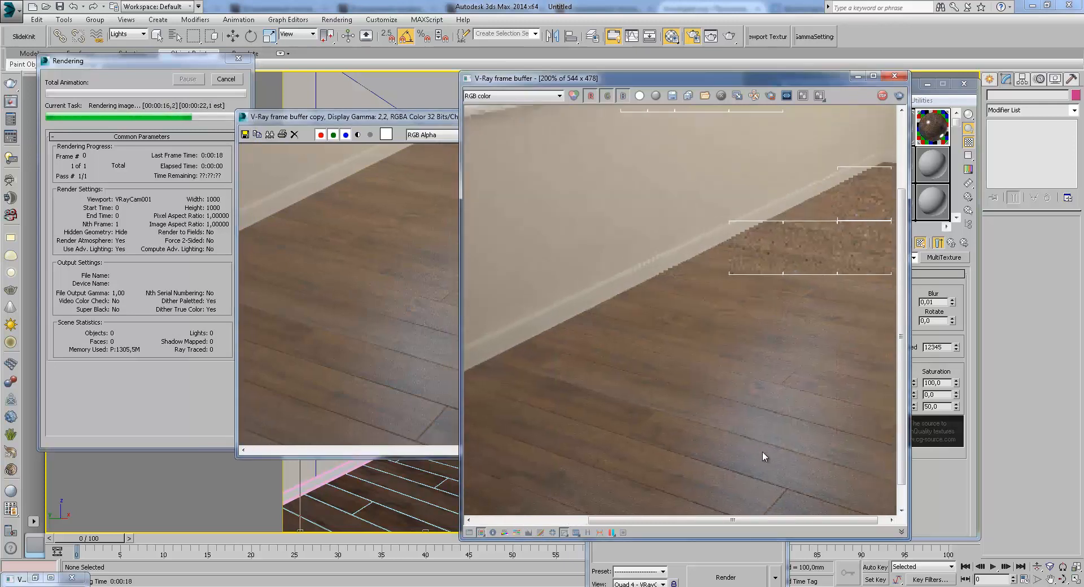
double_click(762, 452)
click(402, 340)
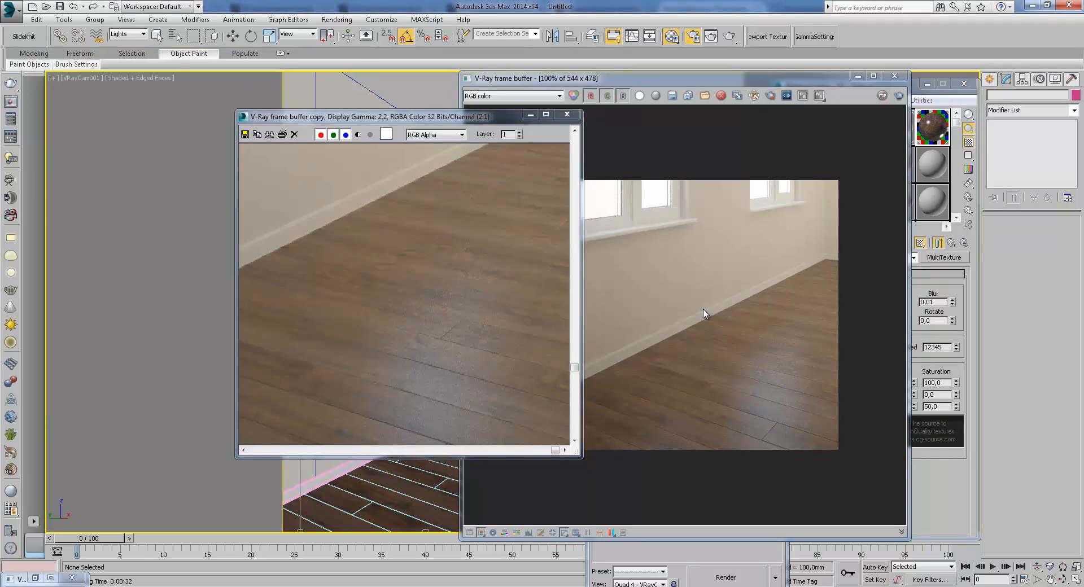
- Compare the baseboard edge and floor planks up close between the finished render and the saved frame buffer copy
scroll(435, 346, up, 1)
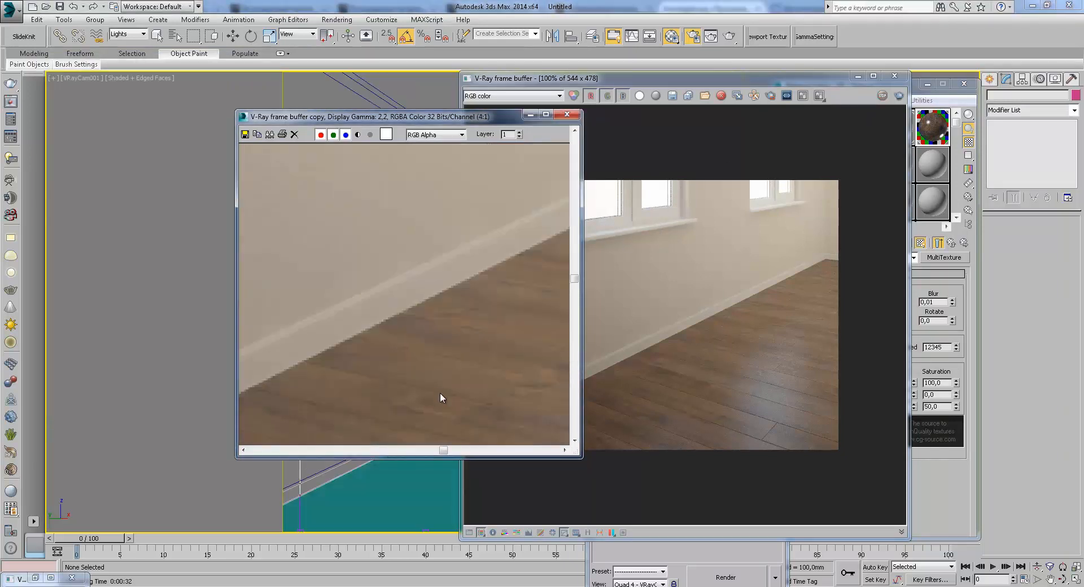
click(724, 287)
scroll(417, 380, up, 1)
click(406, 381)
scroll(407, 381, up, 1)
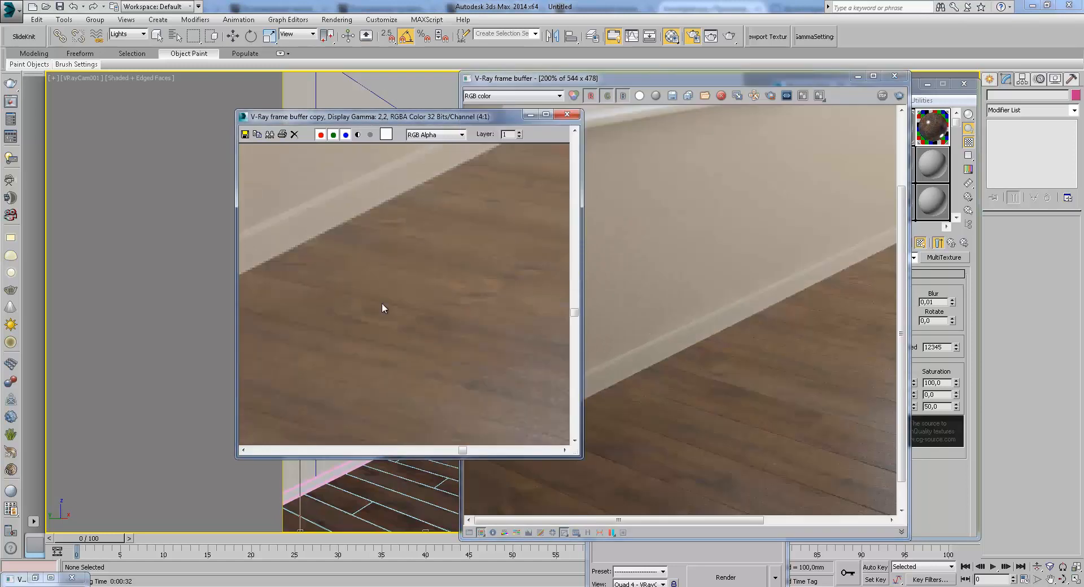
click(683, 350)
scroll(683, 350, up, 1)
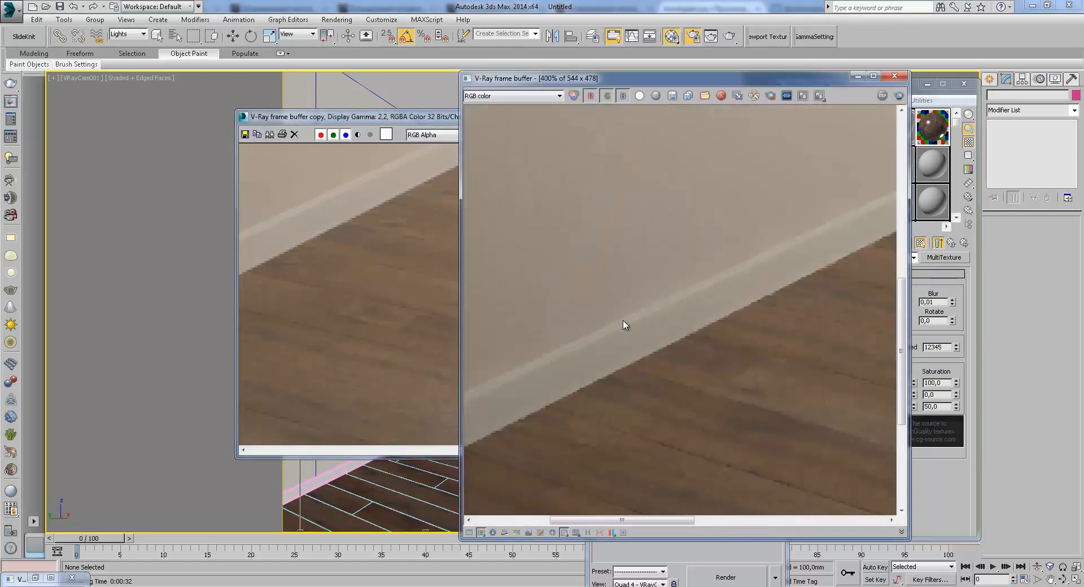
click(390, 290)
scroll(385, 295, down, 1)
middle_drag(735, 425, 737, 344)
scroll(738, 344, down, 1)
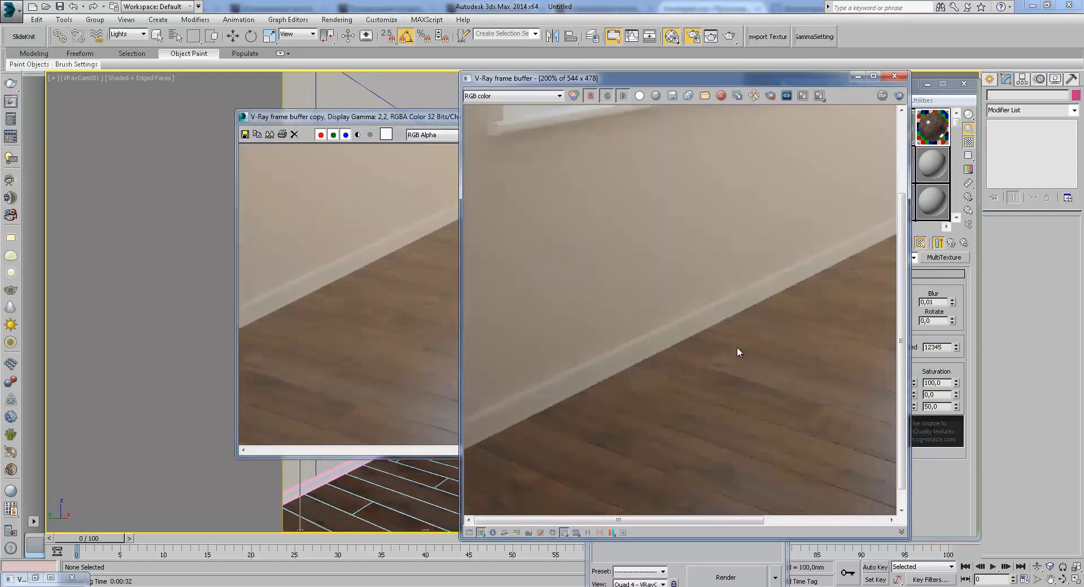
middle_drag(806, 434, 688, 384)
click(490, 349)
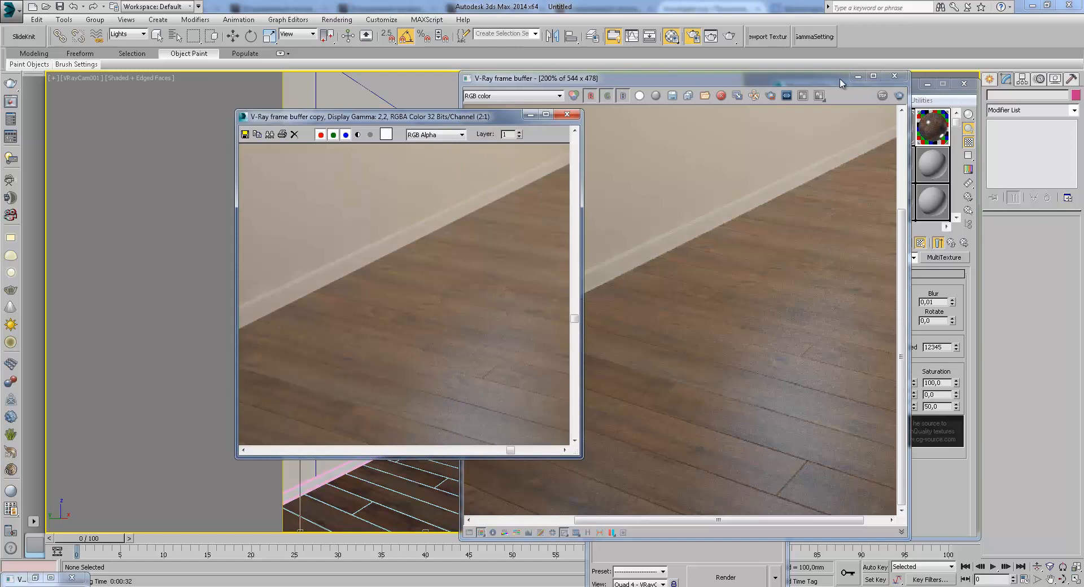
- Change the Subdivs value of the Fixed image sampler and render the camera view again
click(857, 76)
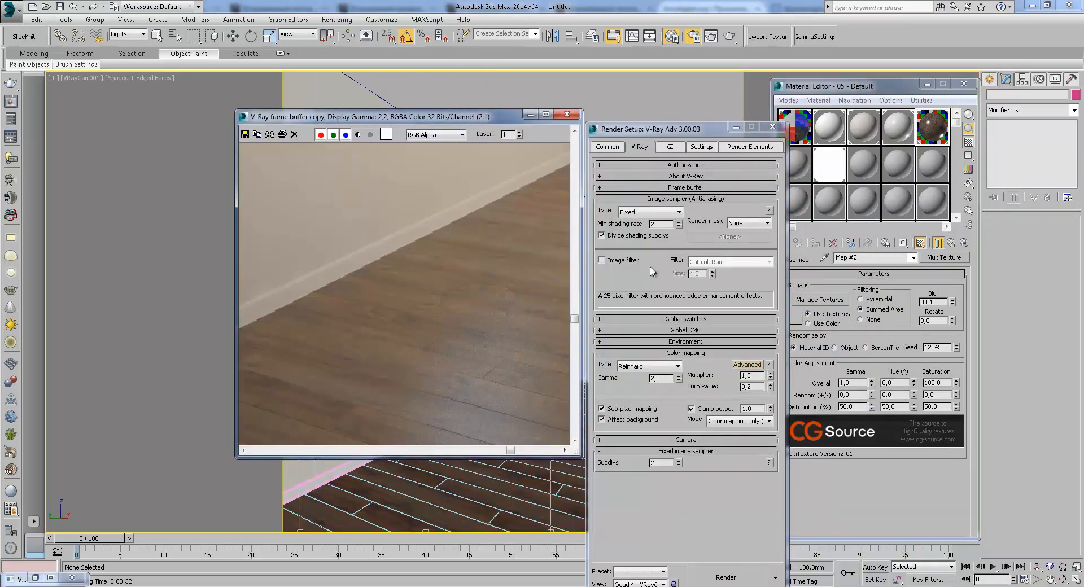
double_click(659, 463)
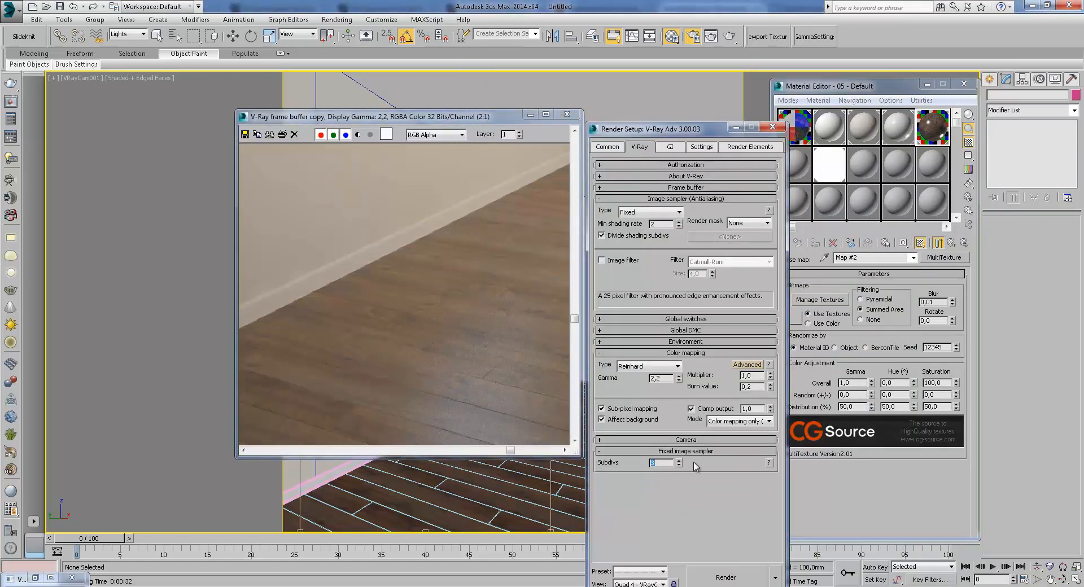
click(729, 35)
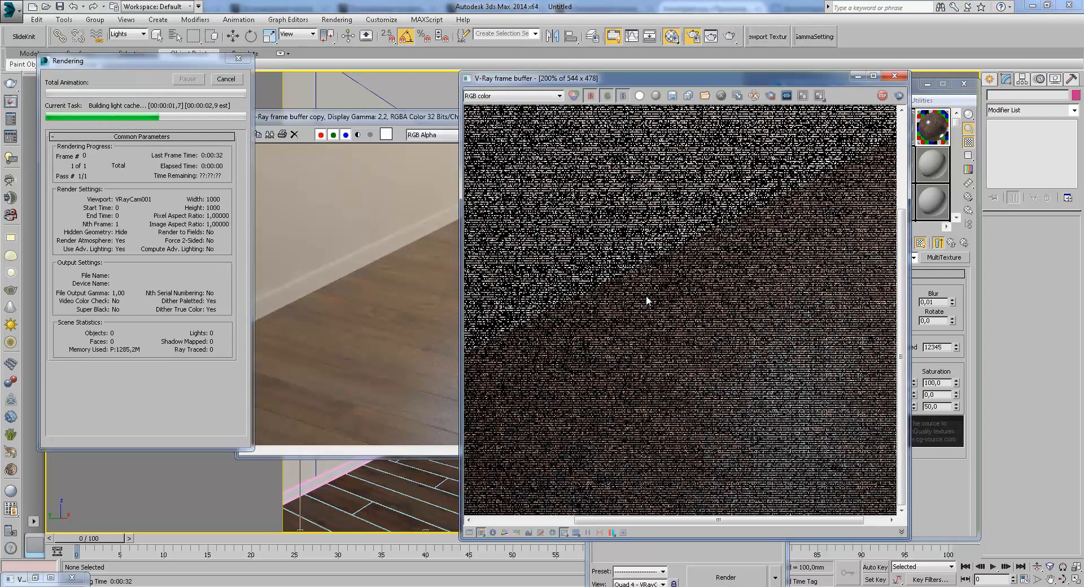
- Examine the baseboard edge at 400% in the new render against the saved copy
click(375, 307)
scroll(375, 307, up, 1)
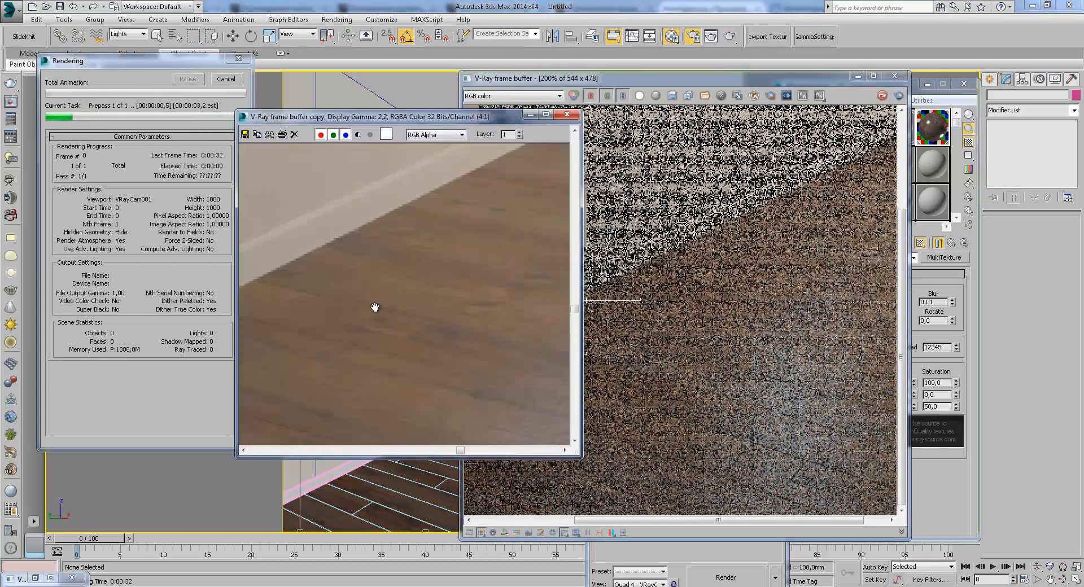
middle_drag(605, 284, 722, 304)
middle_drag(563, 325, 590, 306)
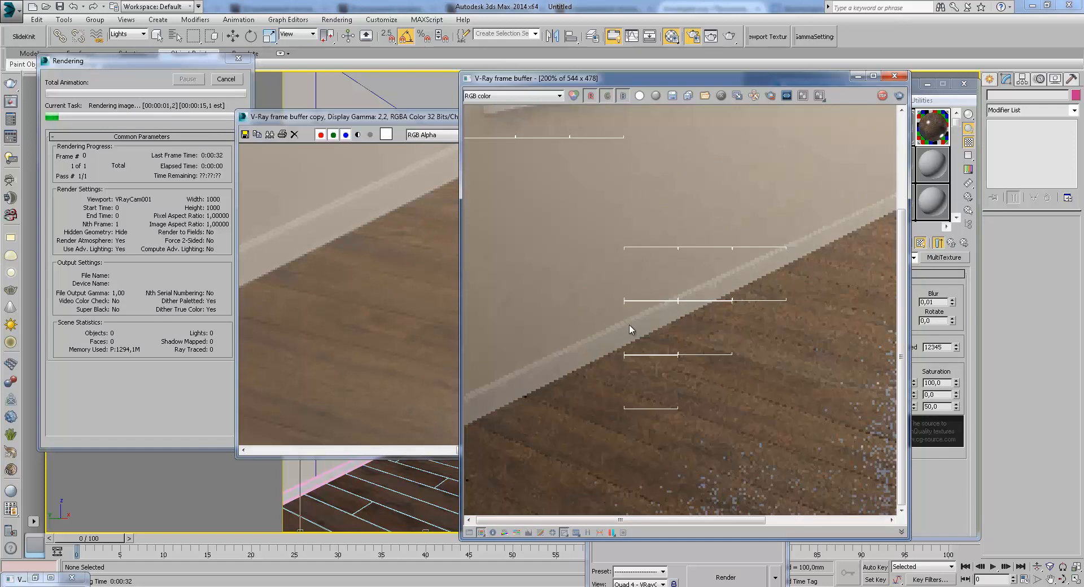
scroll(637, 317, up, 2)
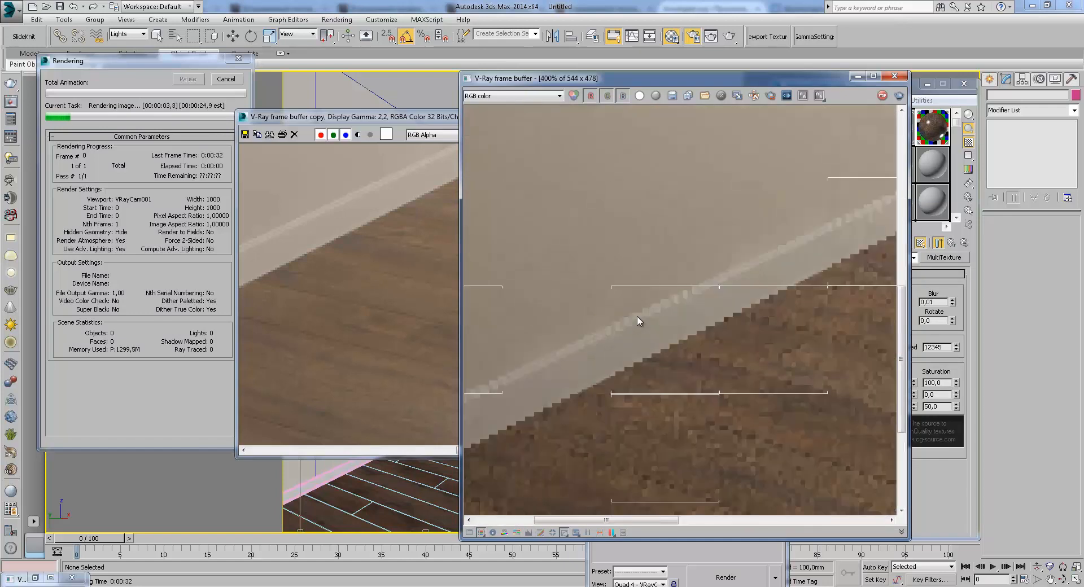
middle_drag(662, 356, 655, 324)
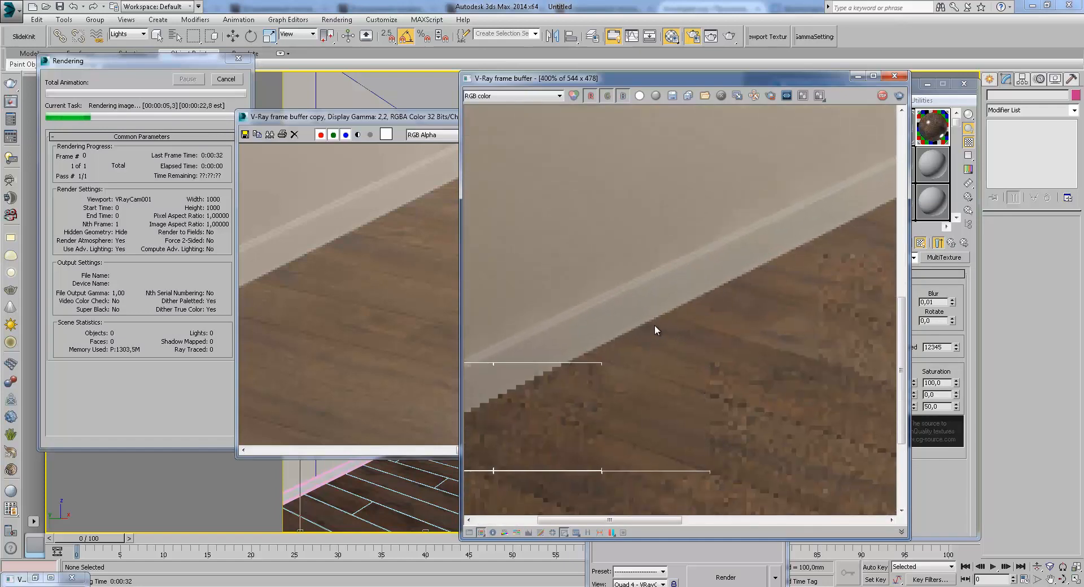
middle_drag(669, 364, 648, 319)
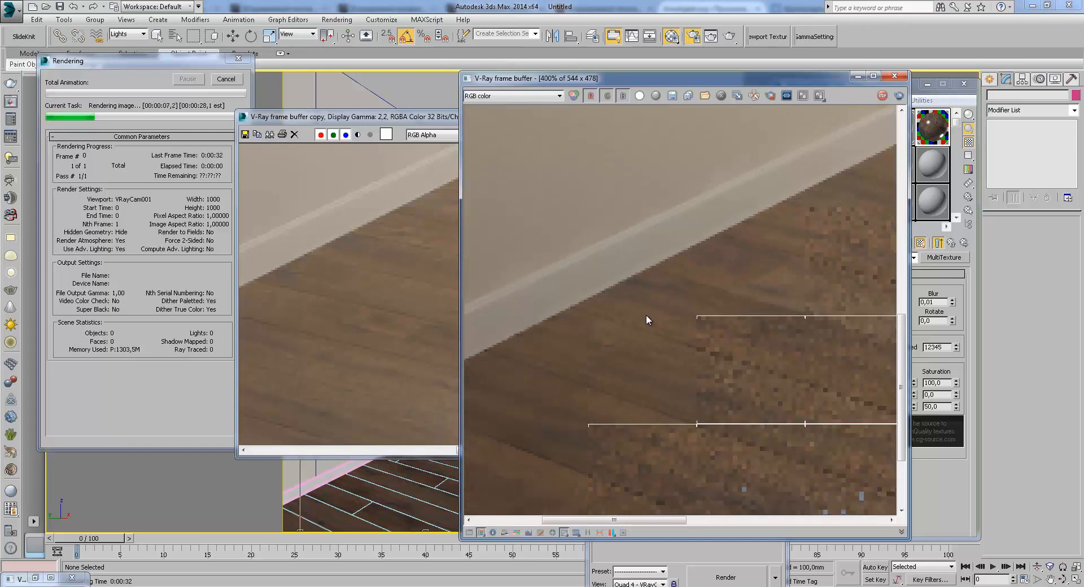
- Compare the floor planks and glossy reflections at 200% between the new render and the saved copy
scroll(709, 380, down, 2)
middle_drag(709, 380, 670, 300)
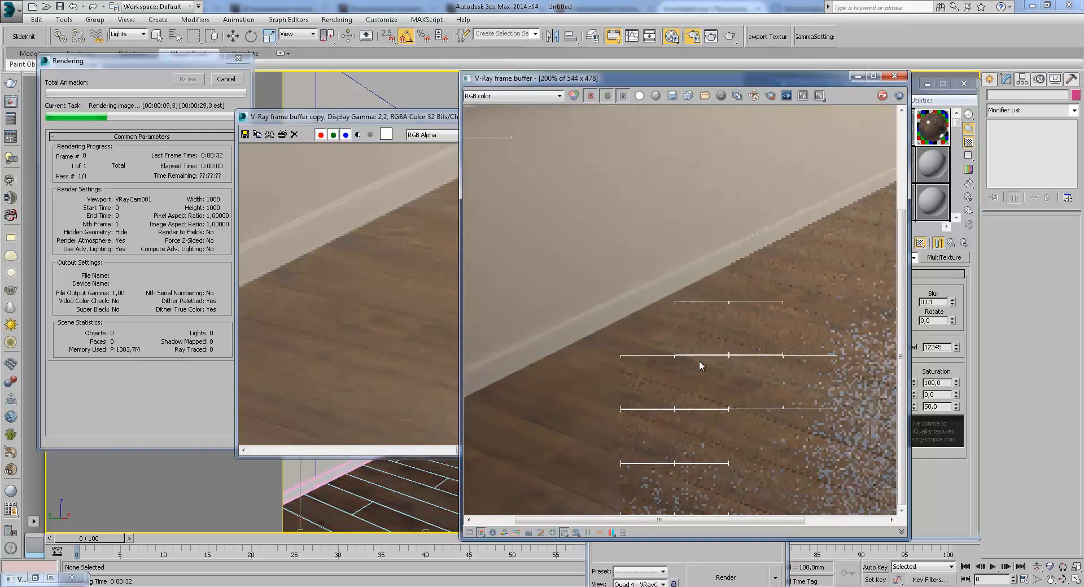
click(350, 359)
middle_drag(350, 359, 609, 400)
click(681, 413)
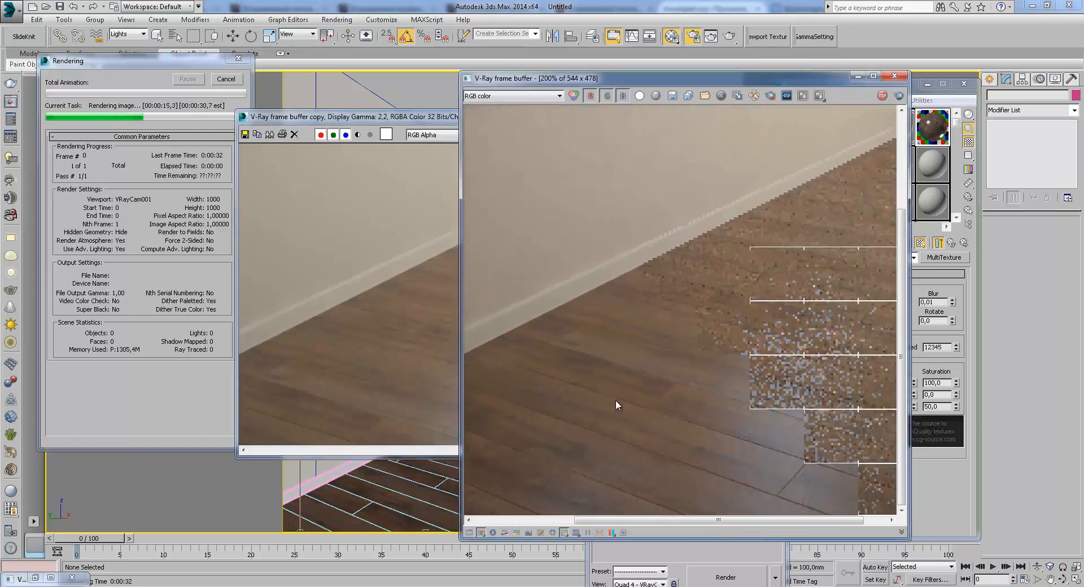
click(264, 322)
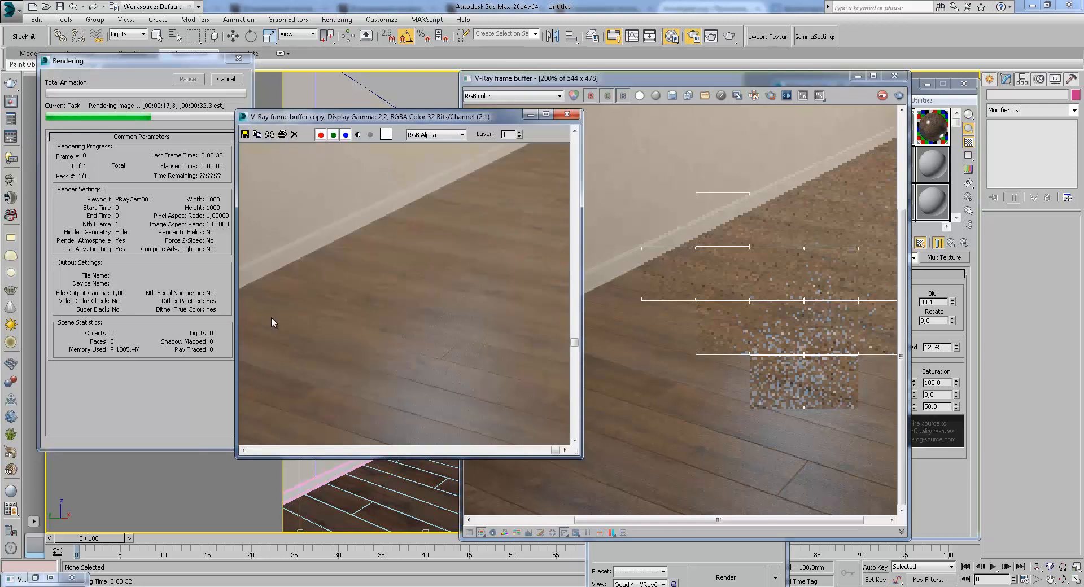
click(697, 388)
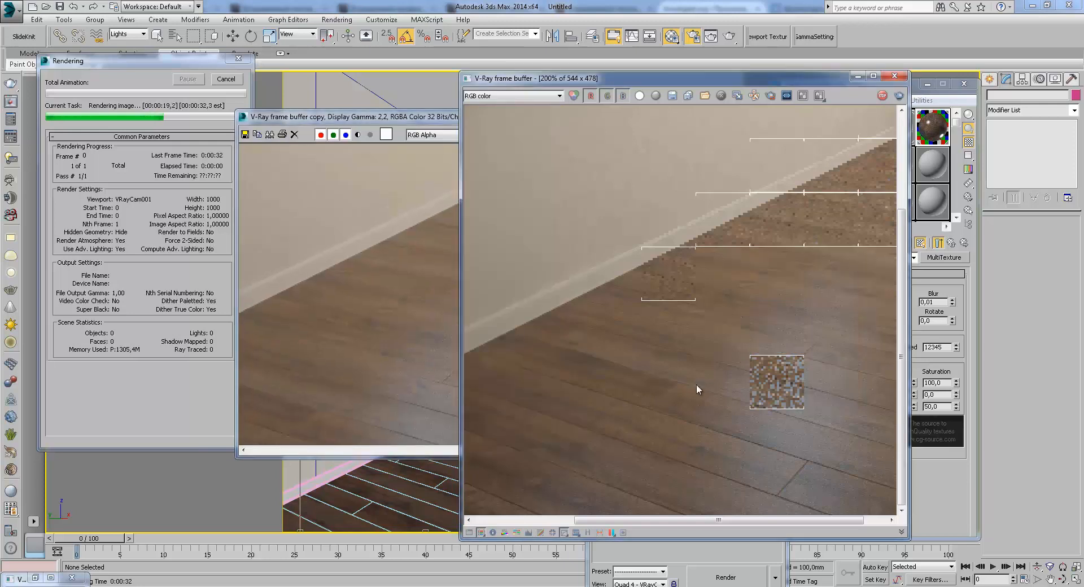
scroll(698, 390, down, 2)
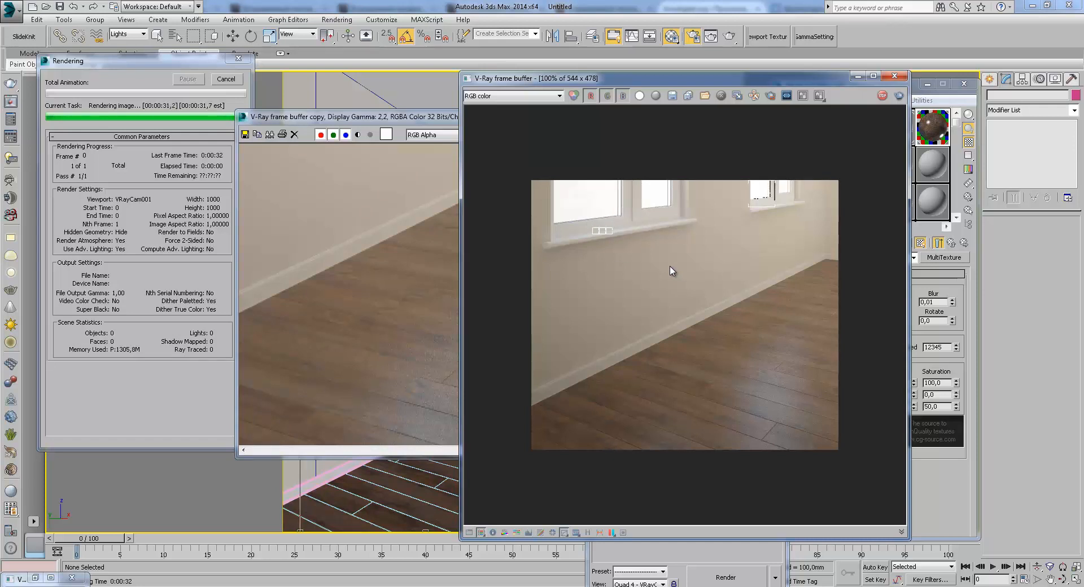
- Enter another Subdivs value for the Fixed image sampler and start a new test render
click(857, 76)
click(643, 463)
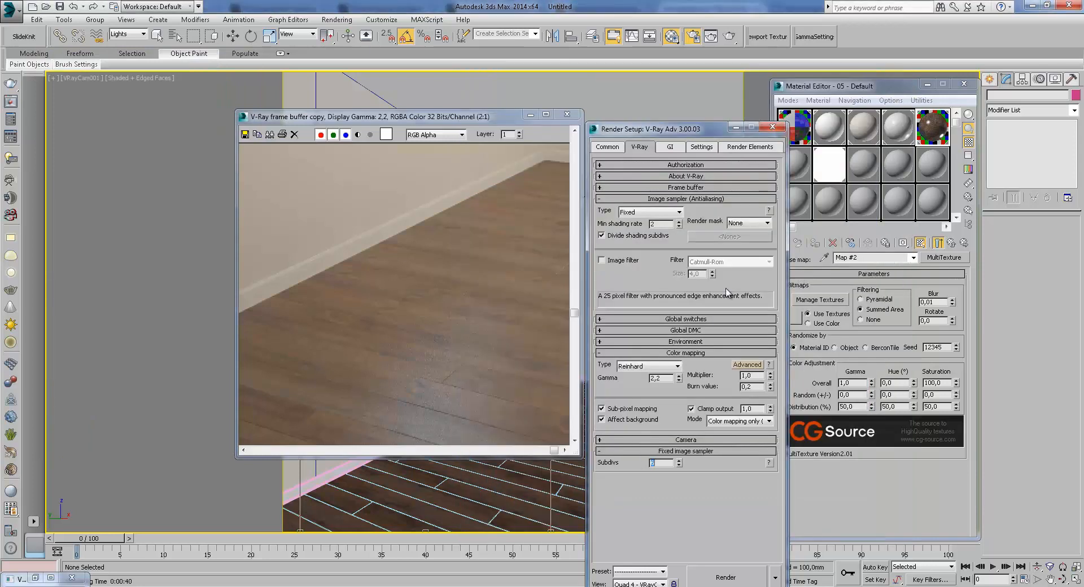
click(696, 569)
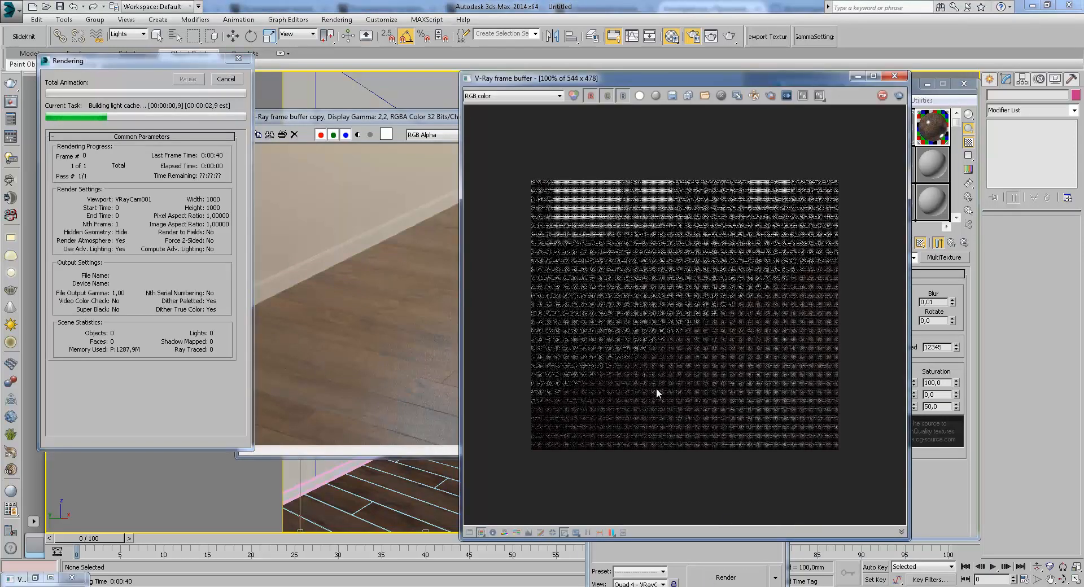
- Examine the window sill and the baseboard edge in the render in progress at 200% and 400%
scroll(611, 358, up, 2)
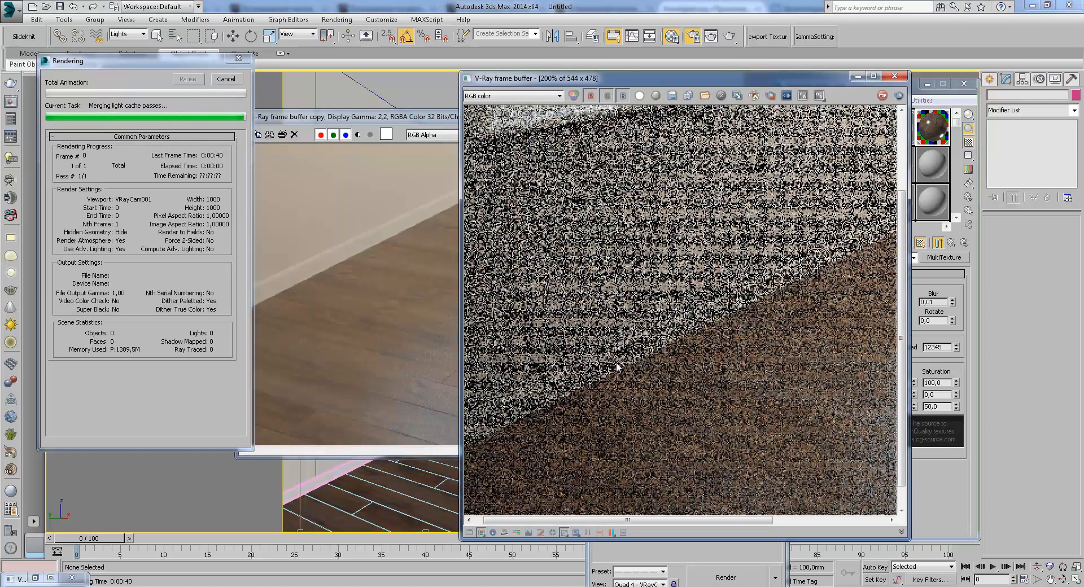
scroll(662, 325, down, 2)
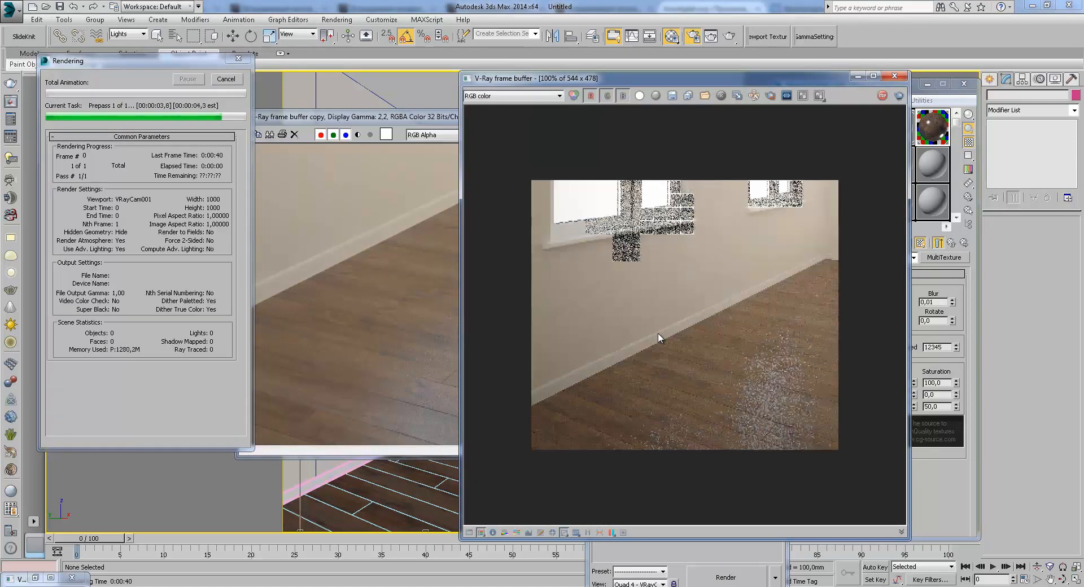
scroll(624, 358, up, 2)
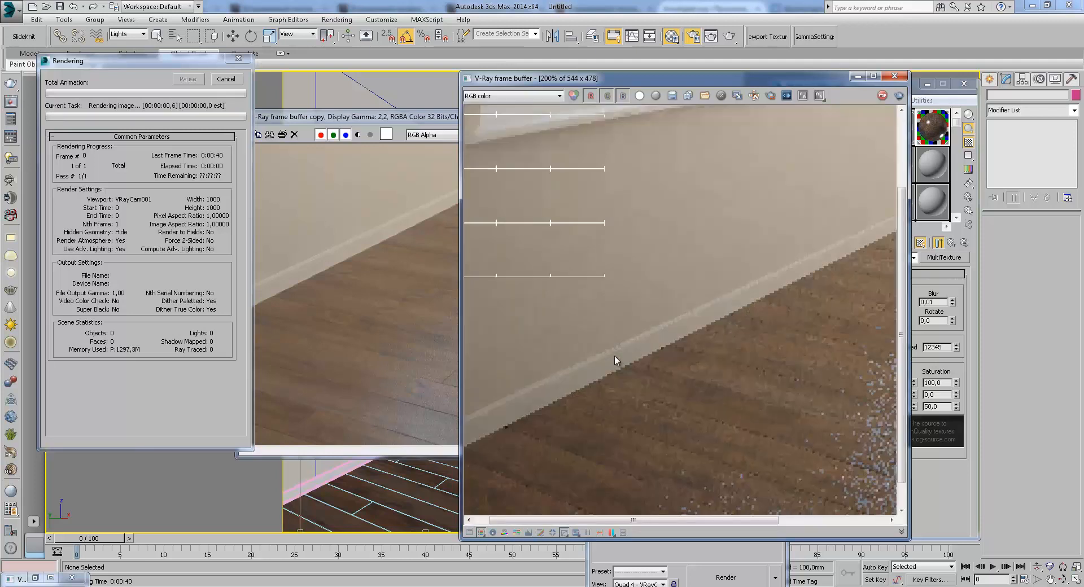
scroll(611, 344, up, 2)
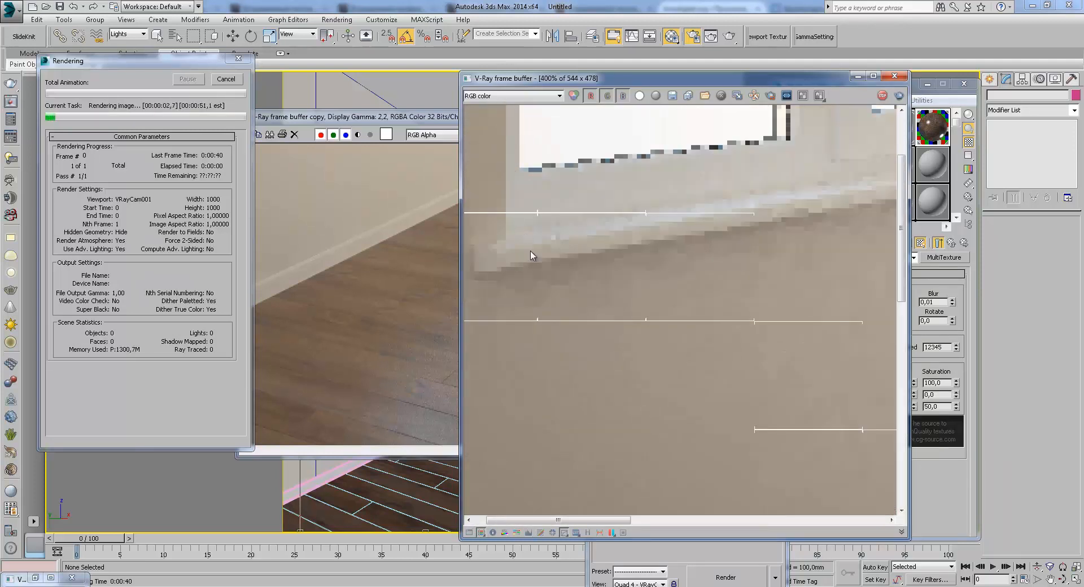
middle_drag(687, 365, 708, 377)
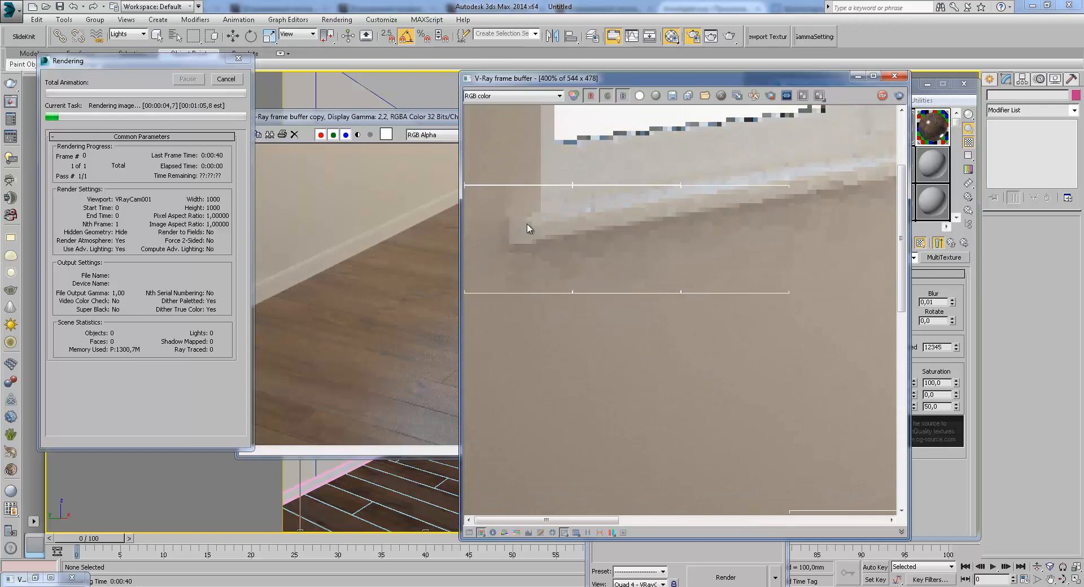
scroll(666, 446, down, 2)
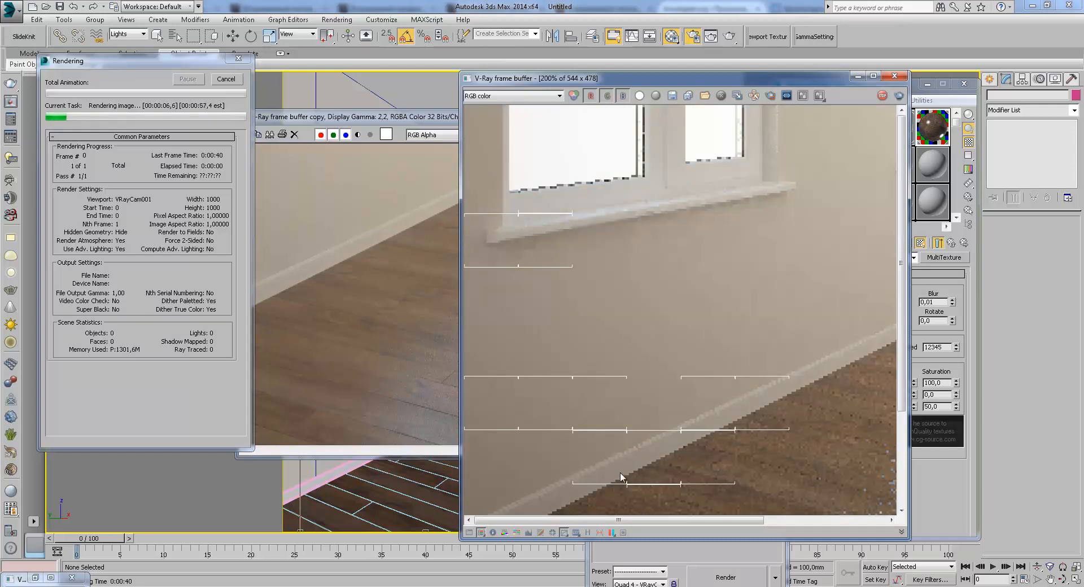
scroll(677, 446, up, 2)
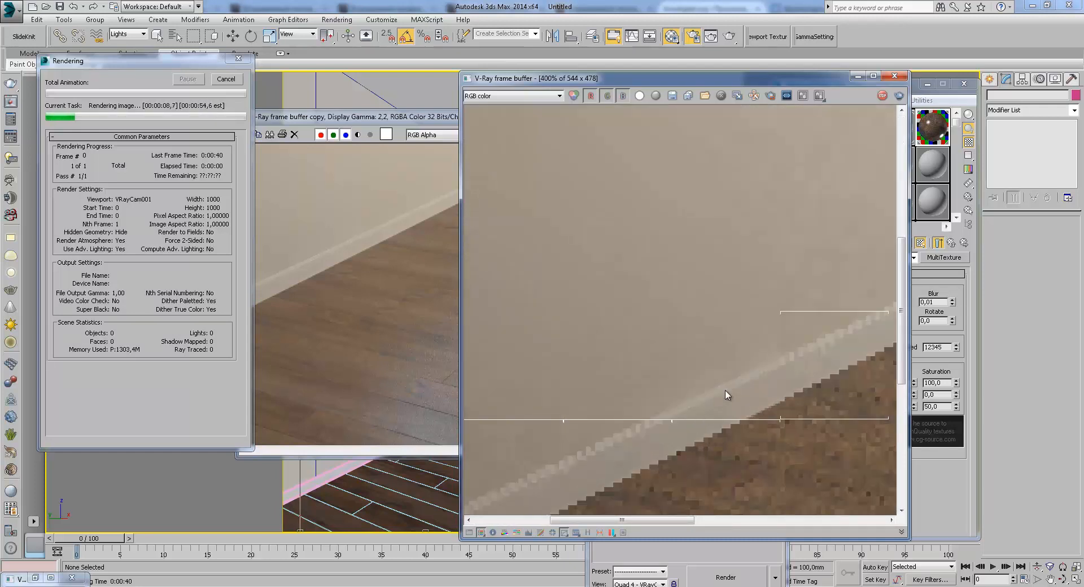
scroll(696, 428, down, 2)
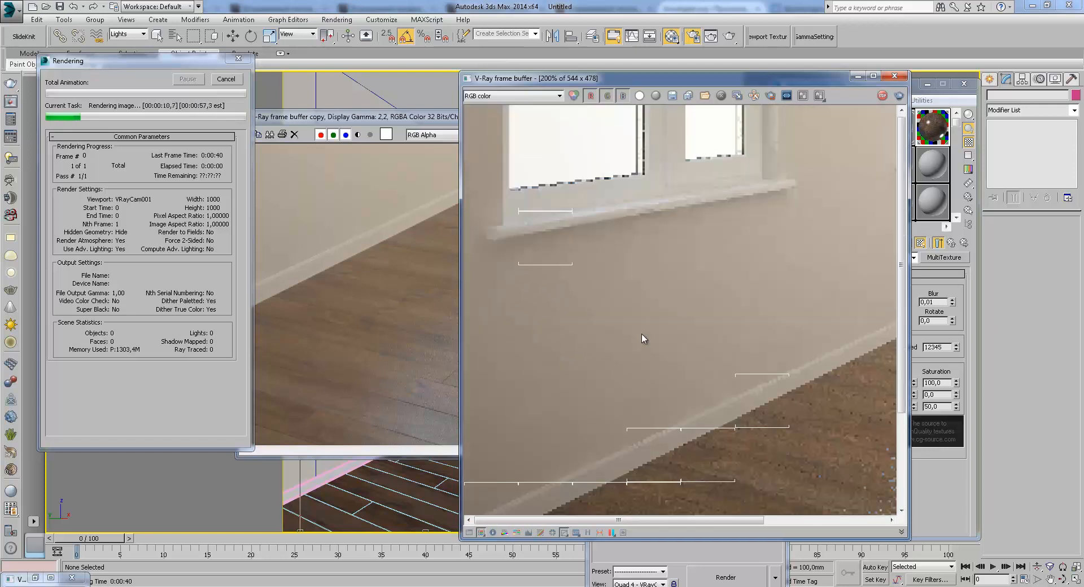
- Compare the window sill's edges at 400% between the render in progress and the saved copy
scroll(501, 240, up, 2)
click(339, 222)
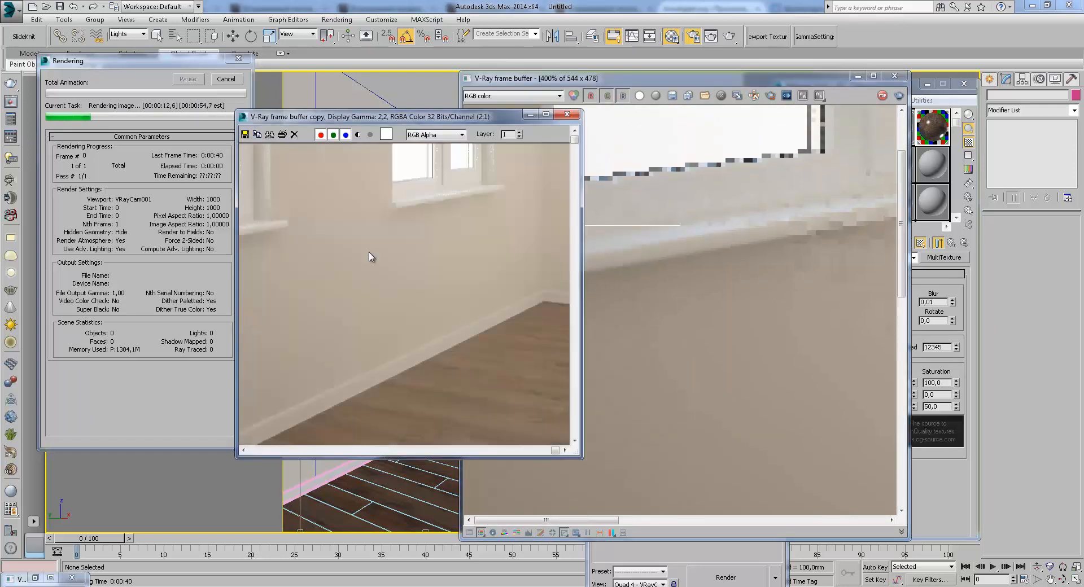
scroll(252, 259, up, 1)
scroll(316, 239, up, 1)
scroll(276, 268, up, 1)
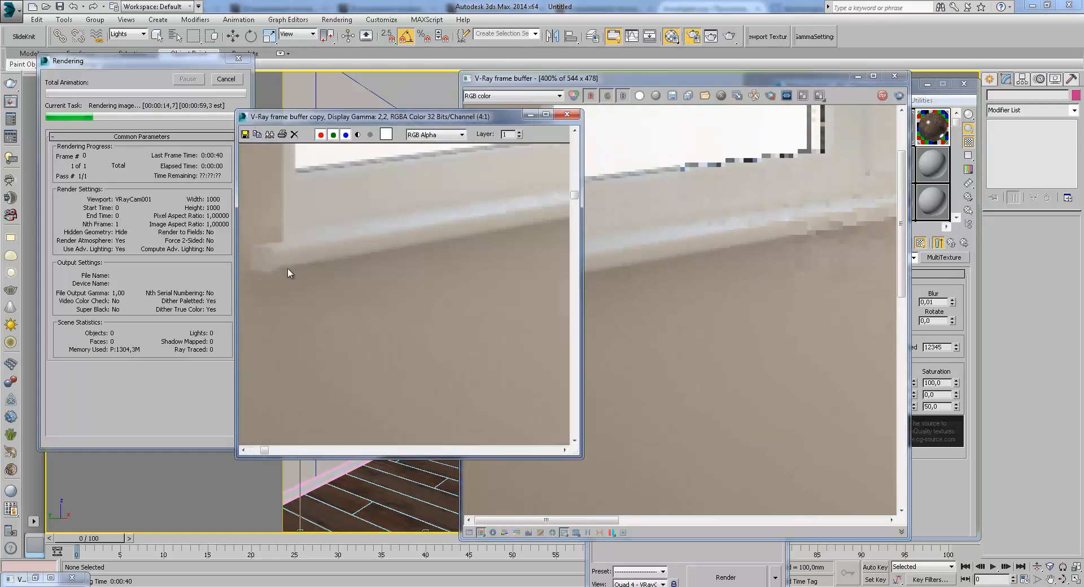
click(728, 299)
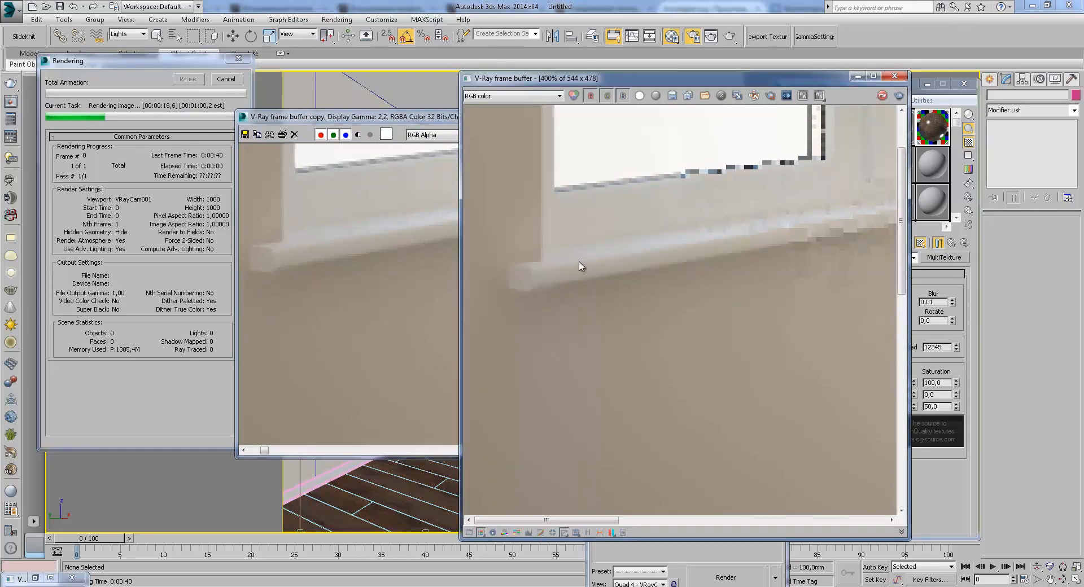
middle_drag(617, 256, 604, 291)
scroll(605, 290, down, 1)
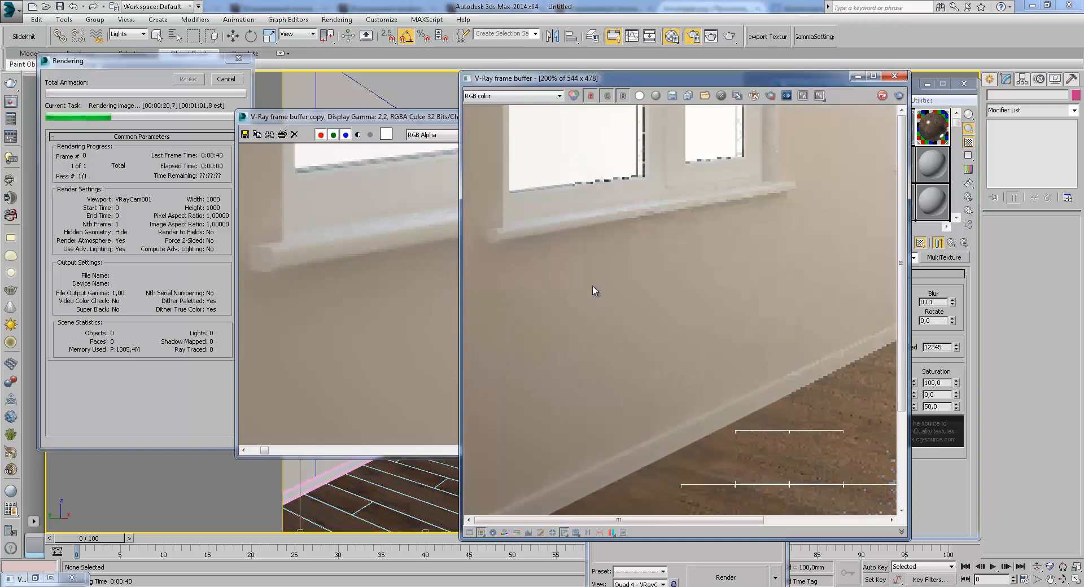
- Compare the wooden floor planks between the render in progress and the saved copy at 200% and 400%
middle_drag(576, 371, 629, 367)
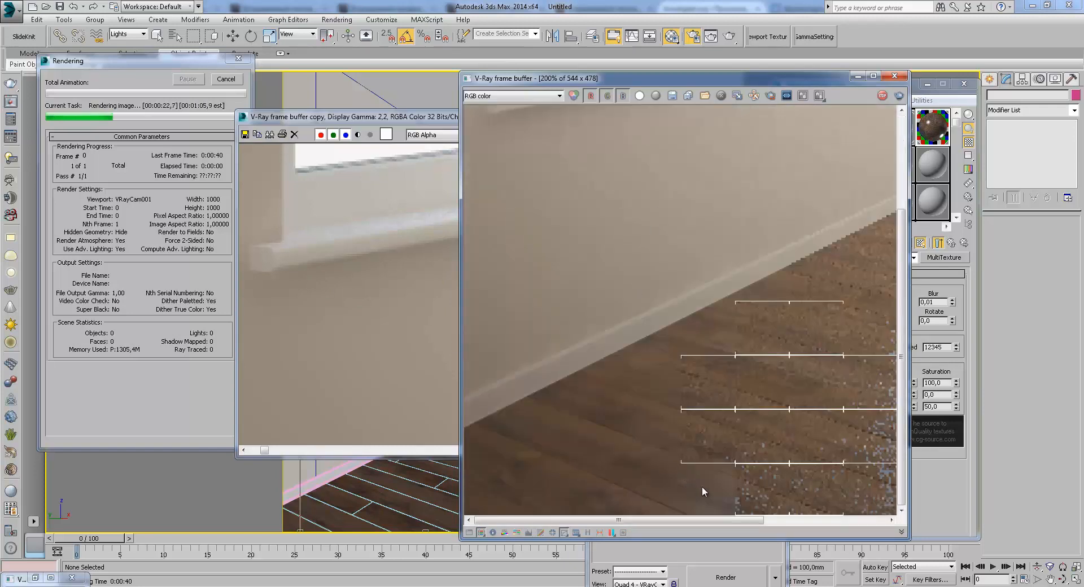
middle_drag(707, 486, 617, 402)
middle_drag(647, 447, 622, 449)
click(409, 371)
middle_drag(409, 371, 304, 262)
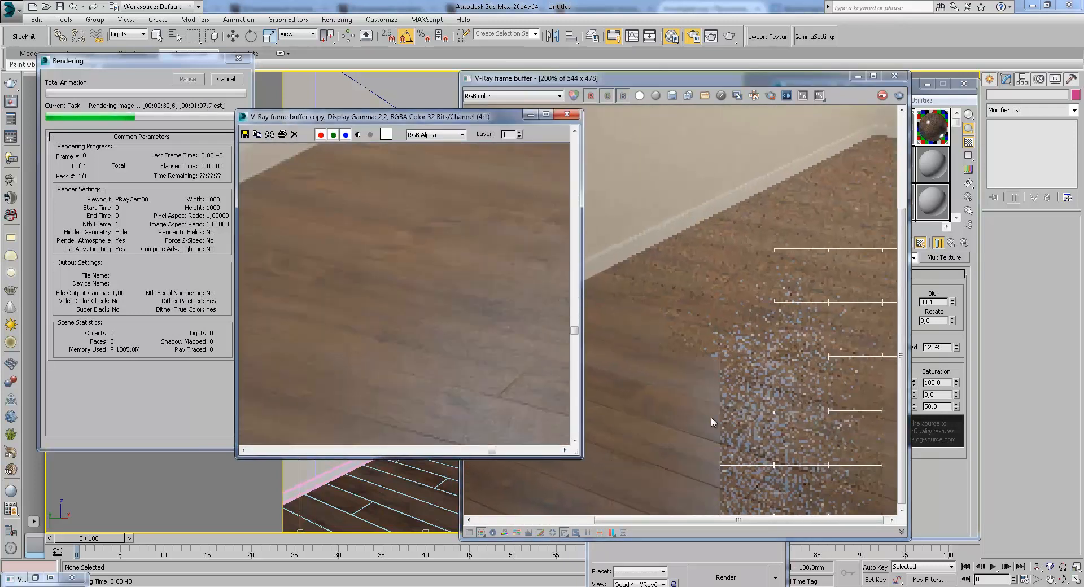
click(688, 418)
middle_drag(691, 421, 664, 406)
scroll(740, 483, up, 1)
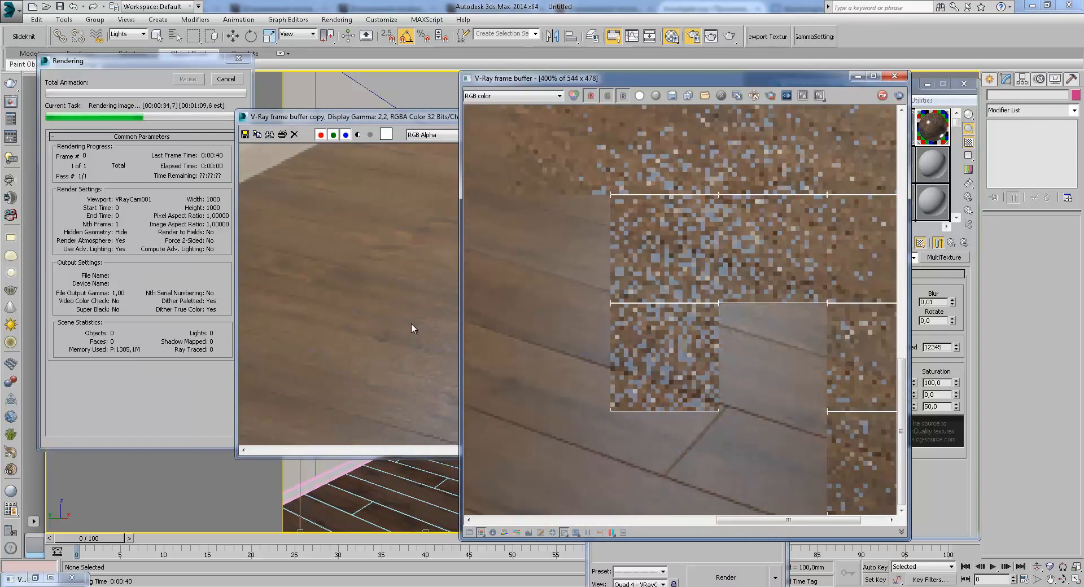
click(374, 309)
middle_drag(375, 309, 314, 298)
click(726, 396)
scroll(720, 389, down, 1)
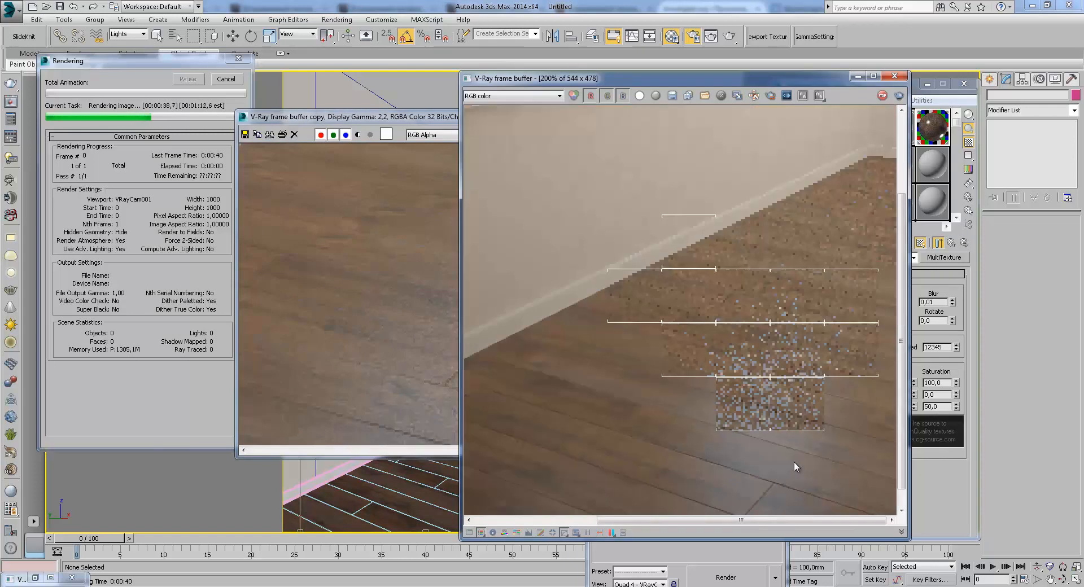
- Compare the glossy reflection and plank joints on the floor between the render in progress and the saved copy
click(368, 339)
middle_drag(368, 338, 470, 309)
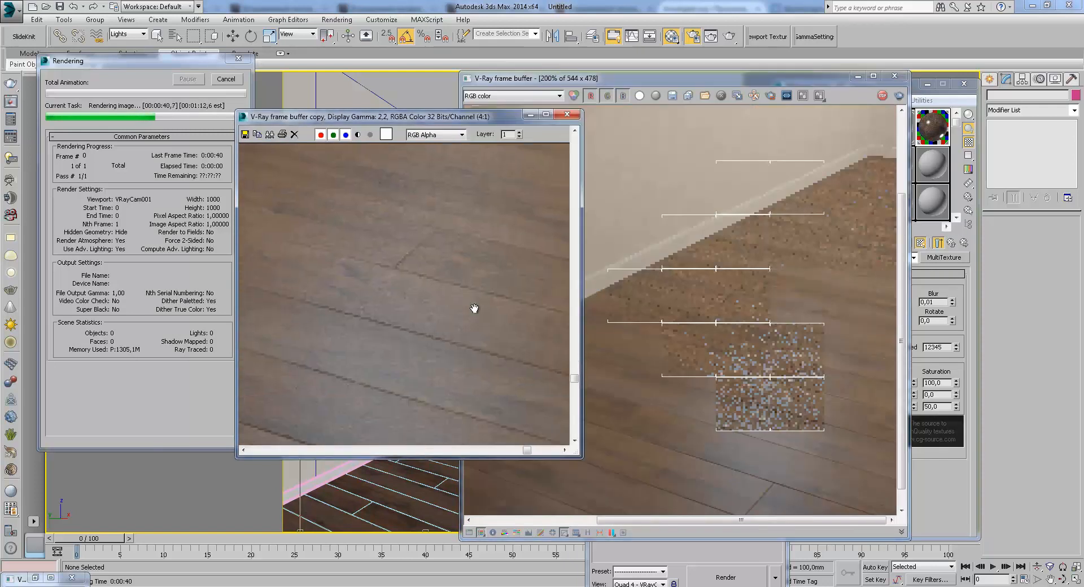
click(741, 432)
click(387, 314)
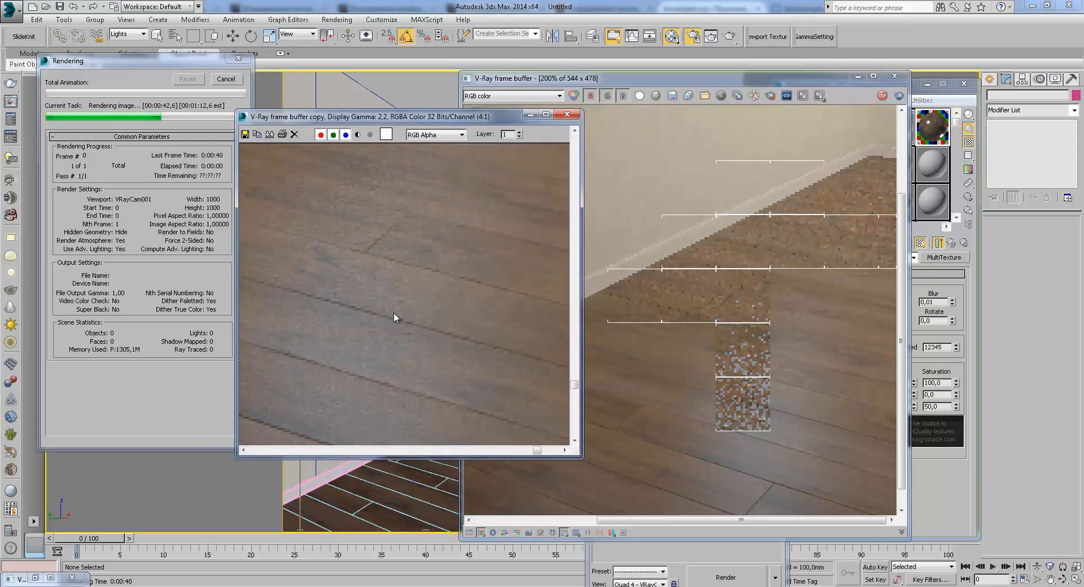
click(816, 443)
scroll(761, 423, up, 1)
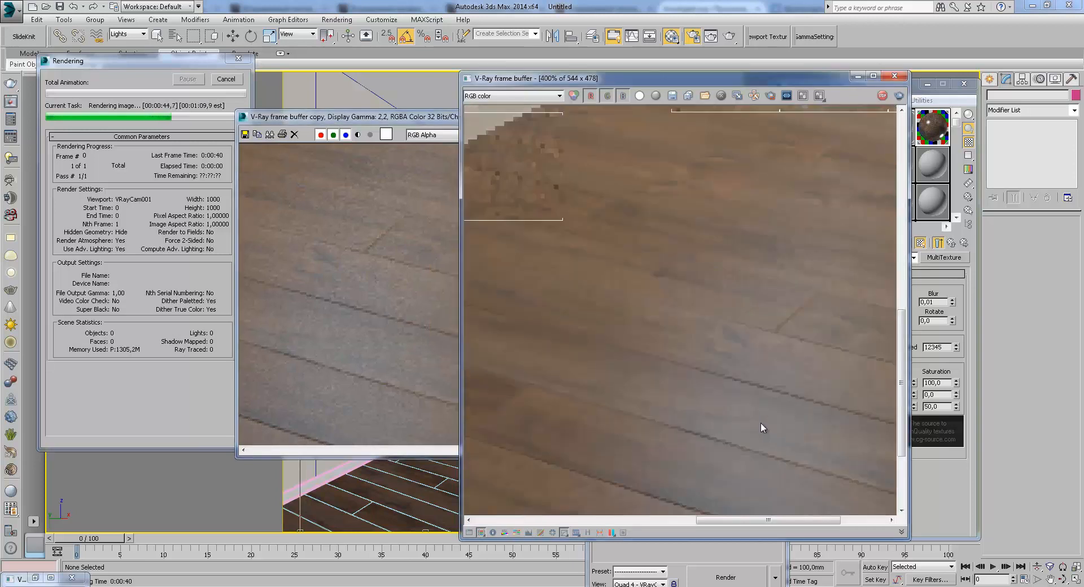
scroll(782, 371, down, 1)
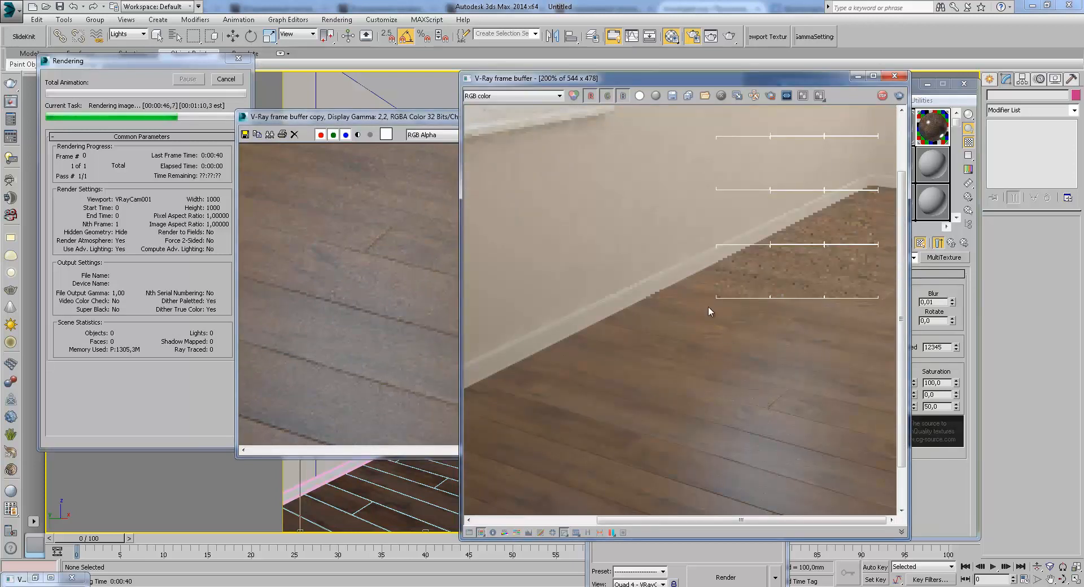
- Examine the baseboard edge, window sill and floor reflection in the render in progress at 200% and 400%
scroll(682, 286, up, 1)
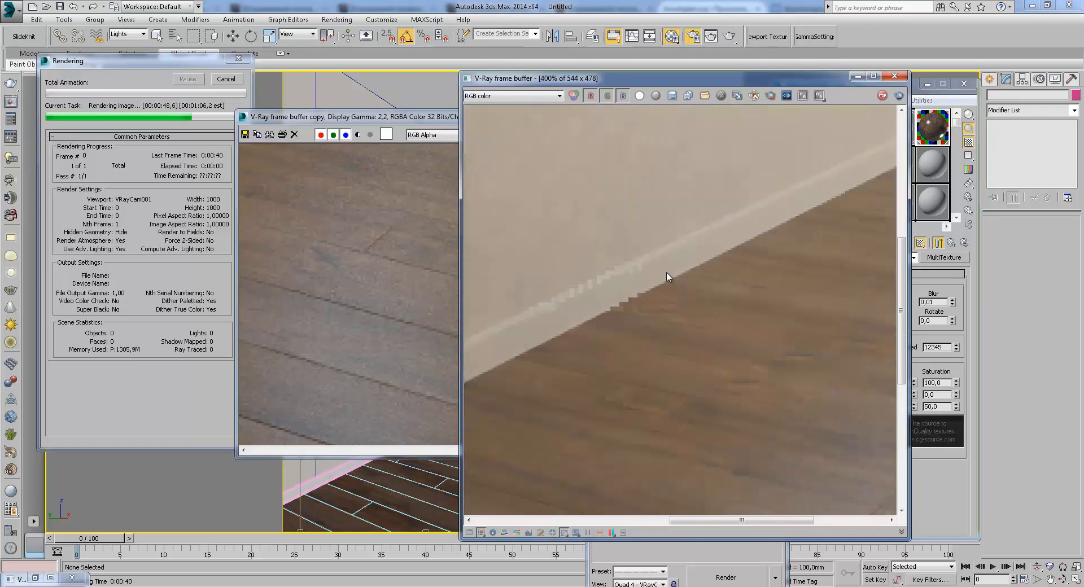
scroll(678, 352, down, 1)
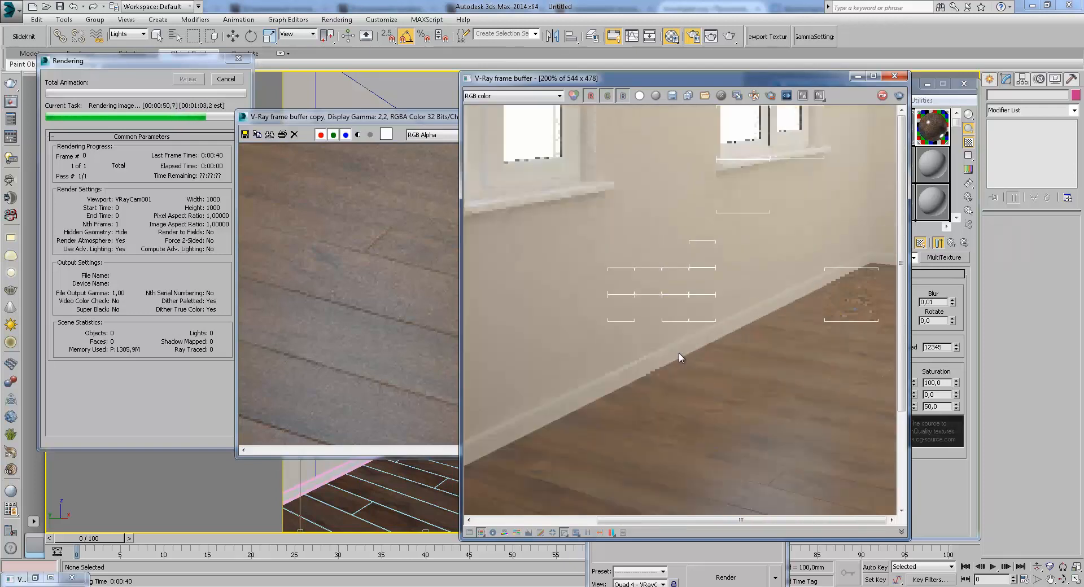
middle_drag(742, 427, 768, 418)
middle_drag(821, 449, 711, 399)
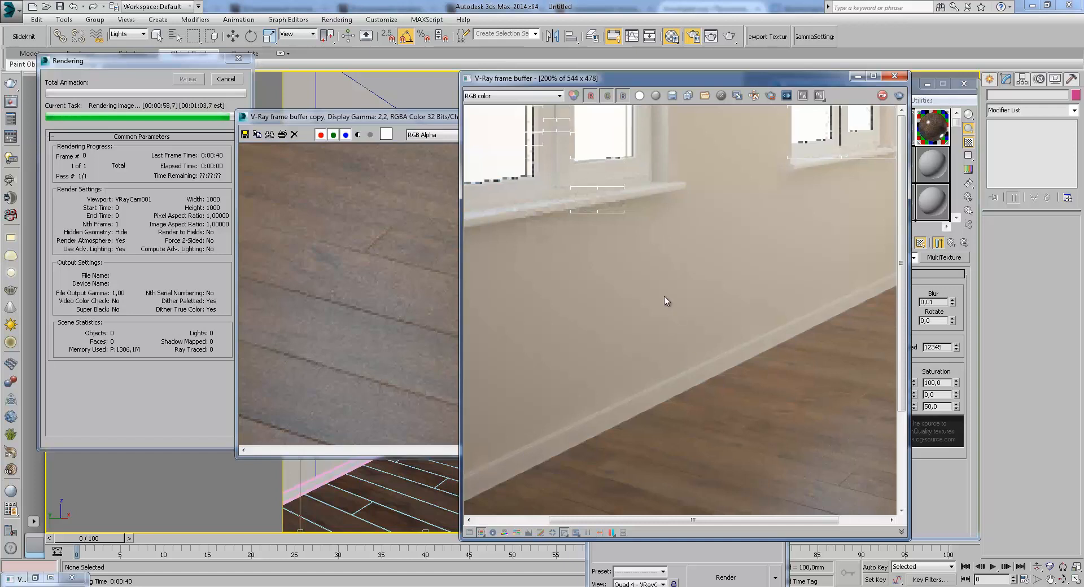
middle_drag(652, 245, 779, 367)
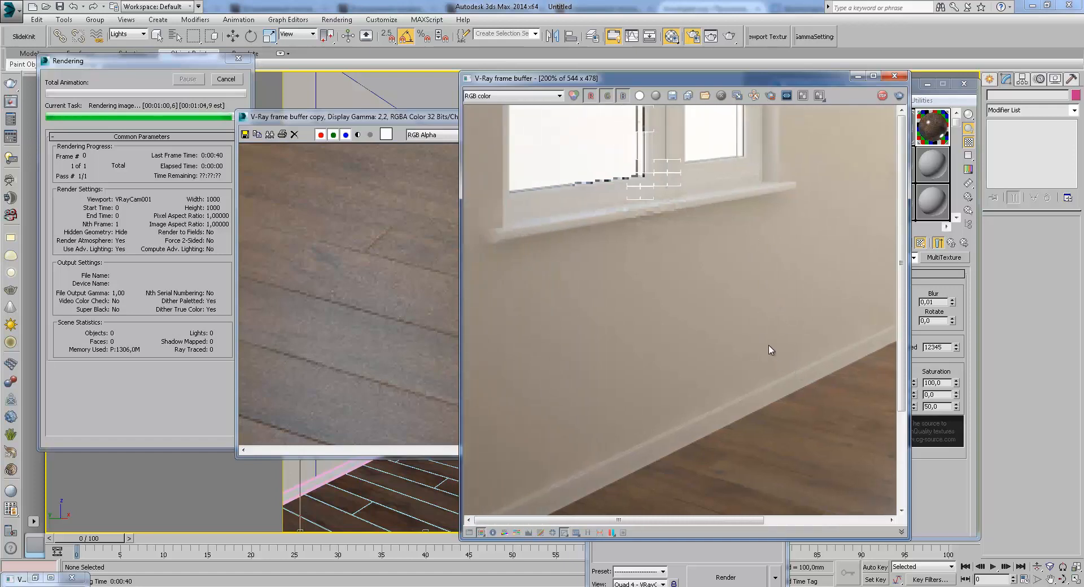
middle_drag(790, 315, 717, 359)
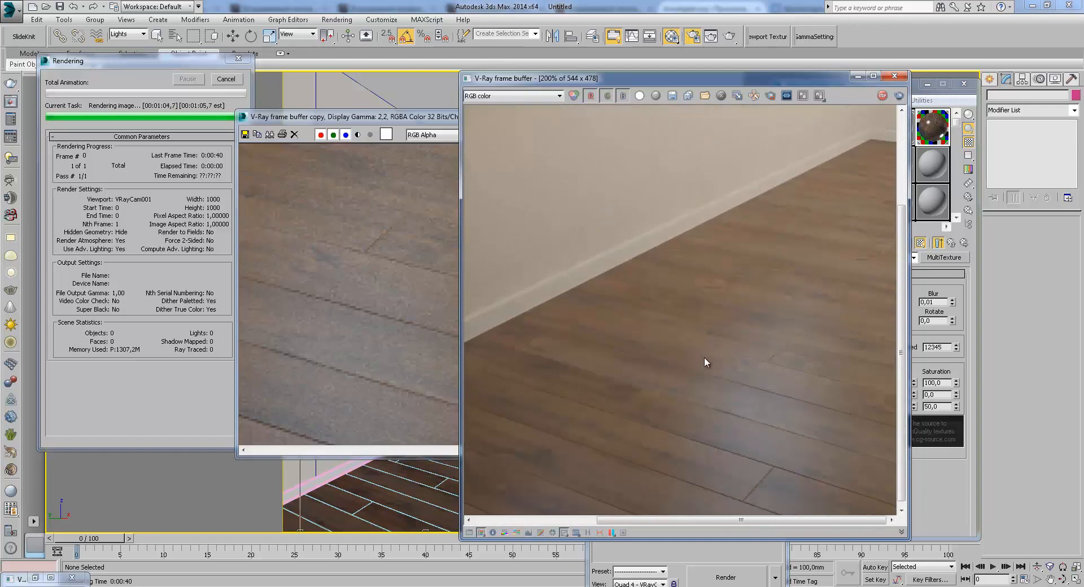
- Check the finished render at 100% against the saved copy at 2:1 and close the copy
scroll(771, 425, down, 2)
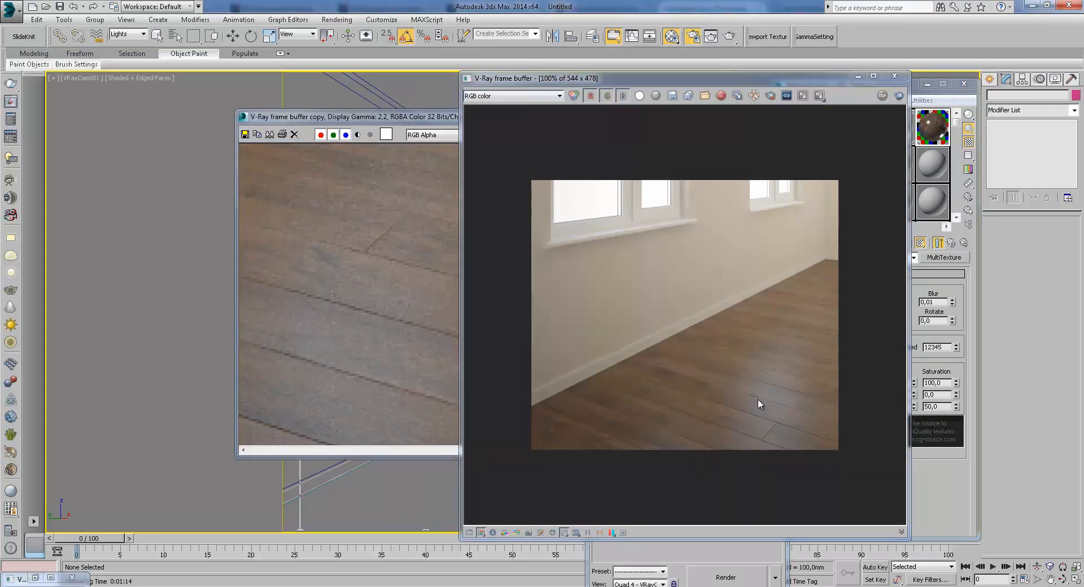
click(418, 266)
scroll(427, 274, down, 1)
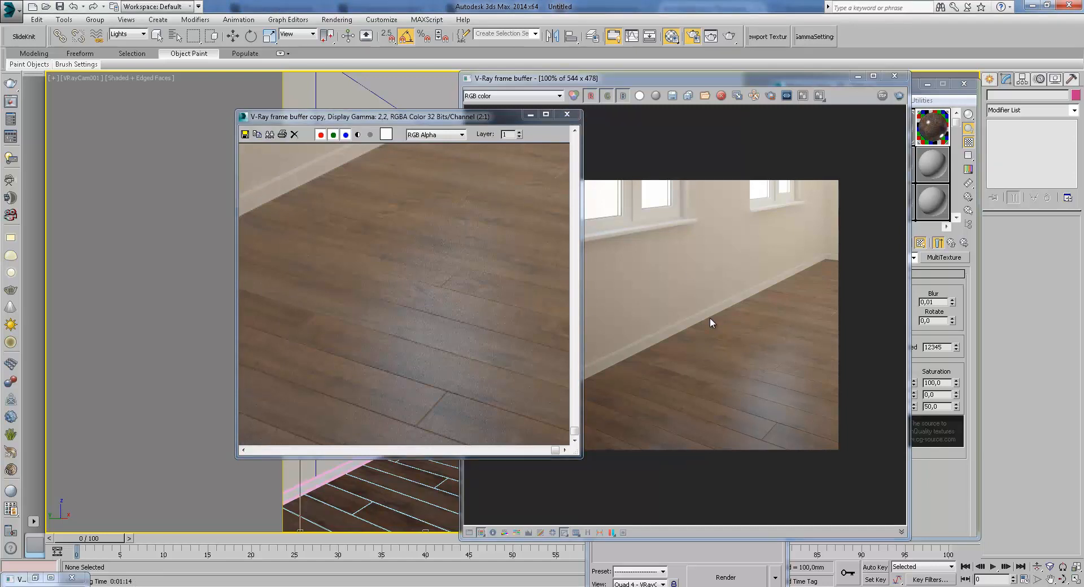
click(565, 115)
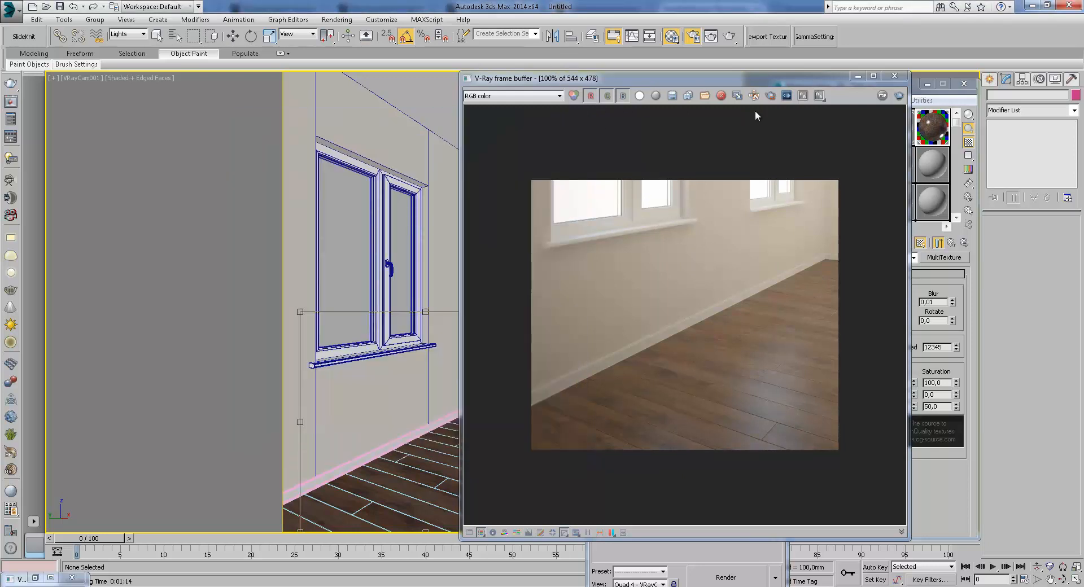
- Minimize the V-Ray frame buffer and set the image sampler type to Adaptive
click(857, 76)
click(649, 212)
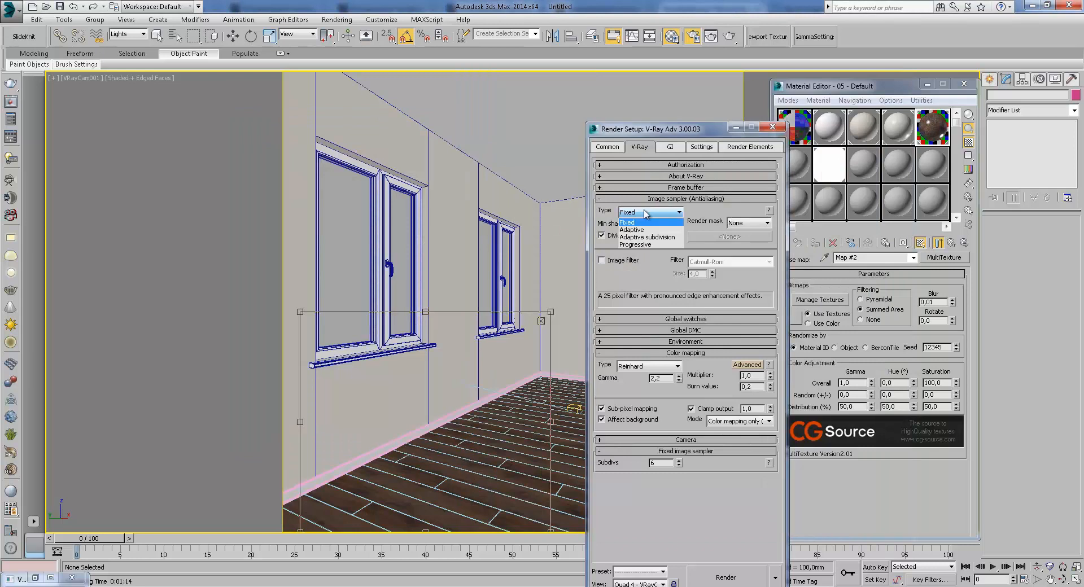
click(642, 230)
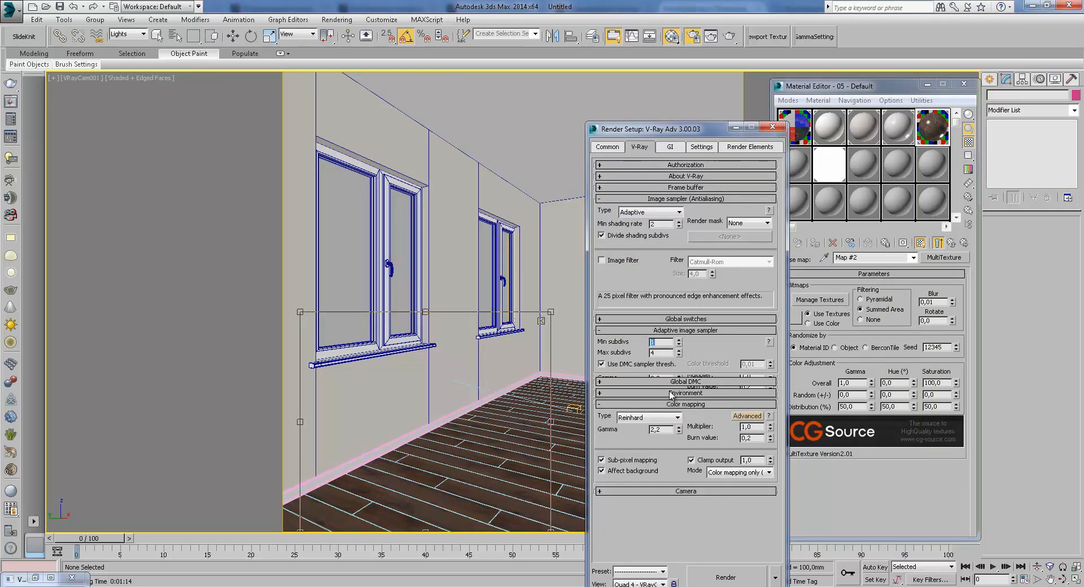
- Restore the V-Ray frame buffer beside the Render Setup window and examine the floor's reflection at 200%
click(51, 578)
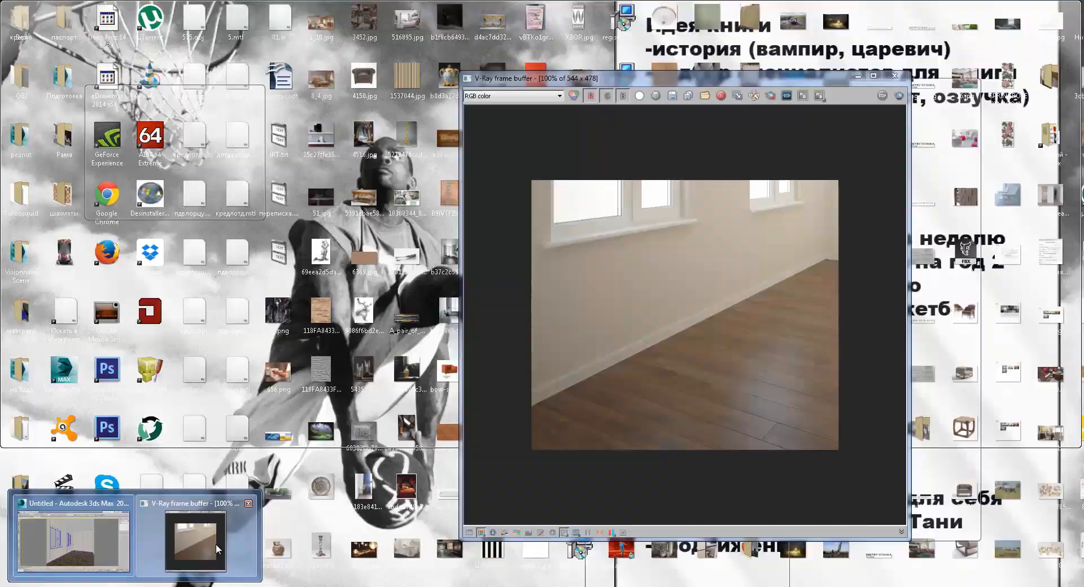
click(195, 539)
drag(785, 80, 464, 90)
scroll(395, 254, up, 1)
middle_drag(387, 316, 299, 257)
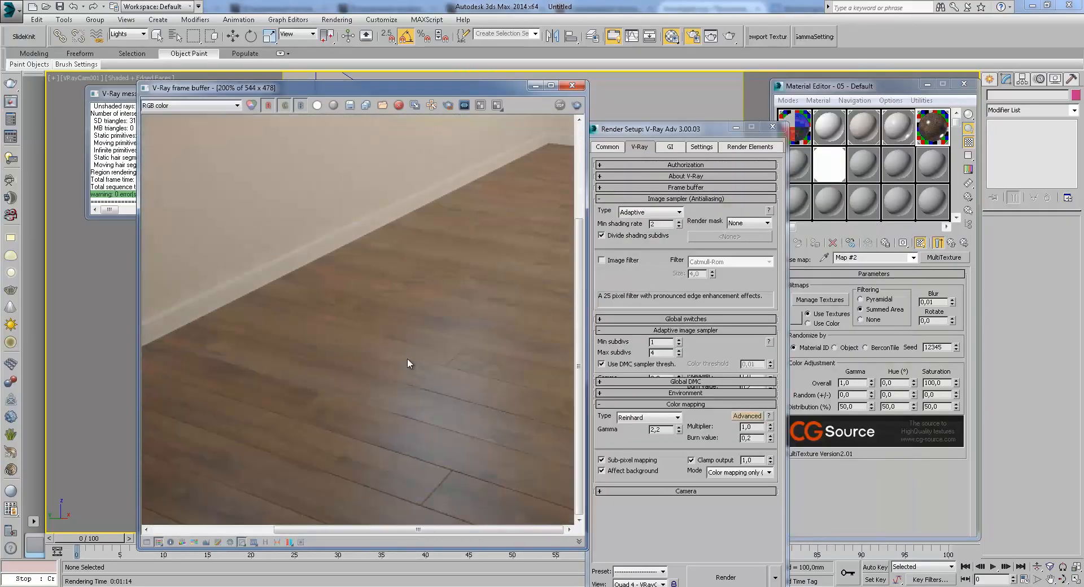
scroll(453, 456, up, 1)
scroll(453, 456, down, 1)
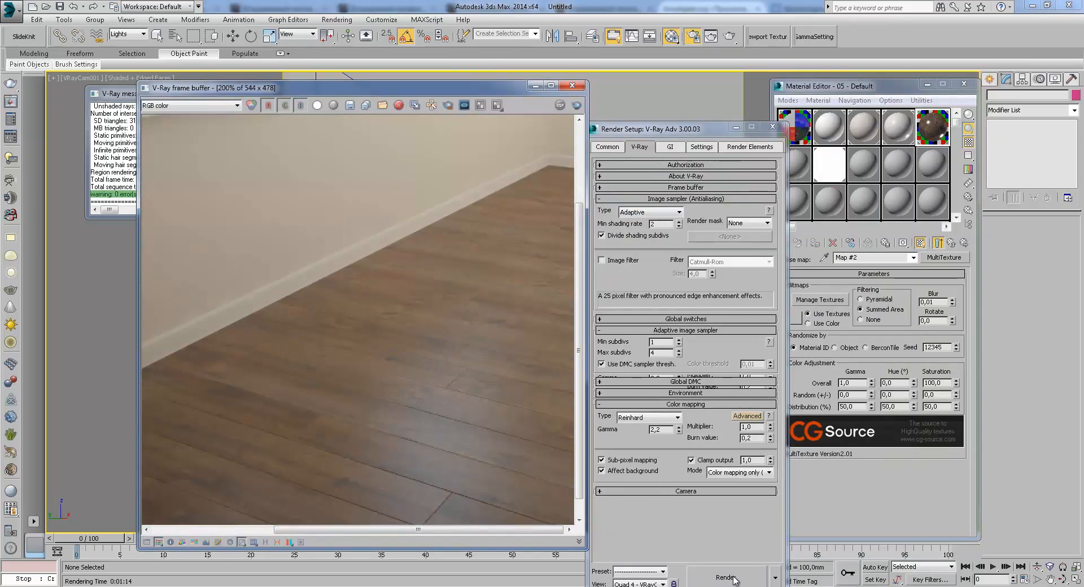
- Start a test render with the Adaptive image sampler and examine its baseboard and floor at 200%
click(725, 577)
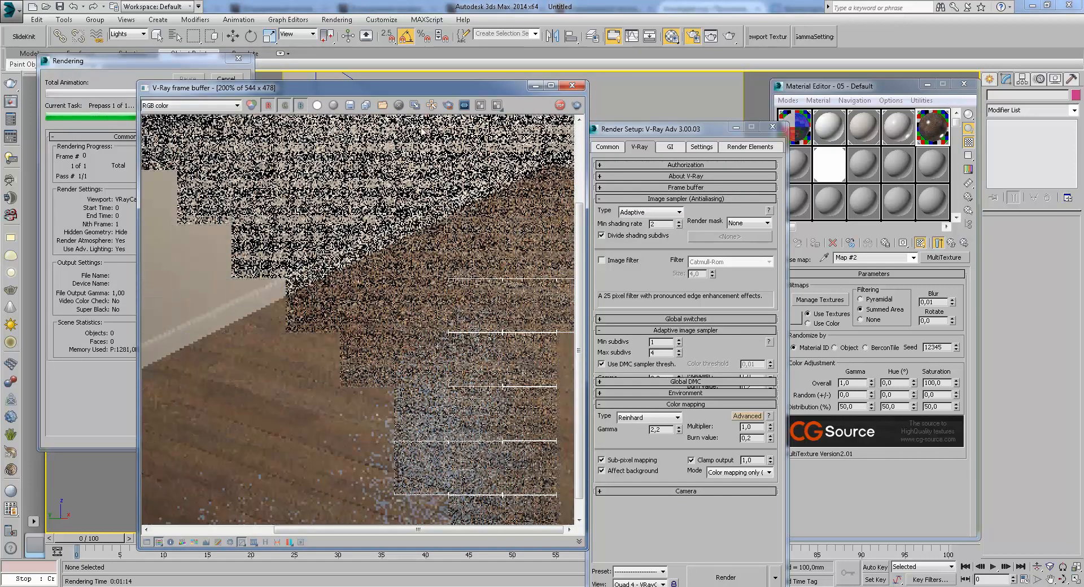
drag(411, 91, 536, 71)
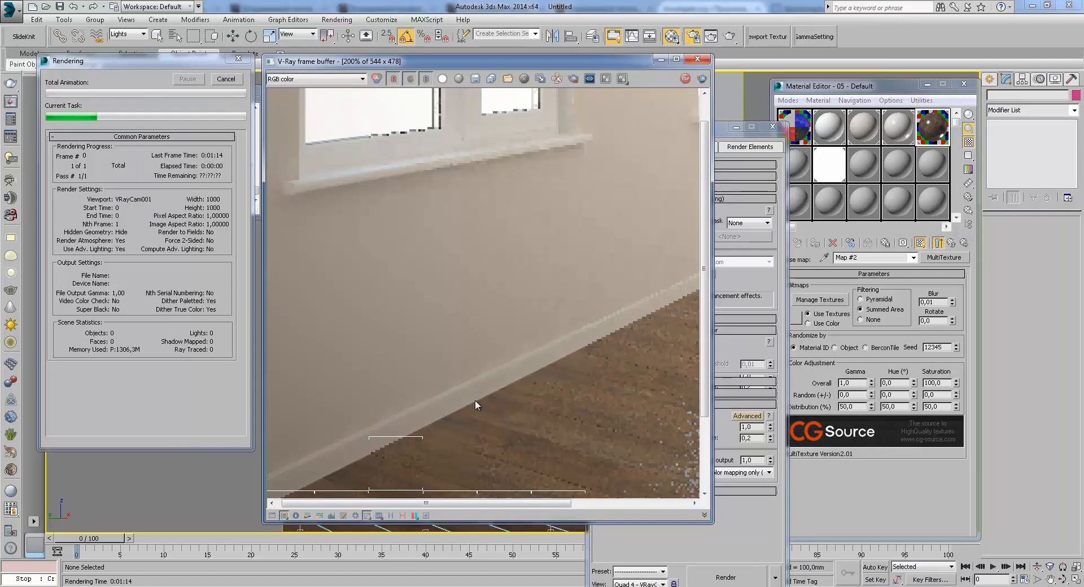
middle_drag(472, 394, 493, 337)
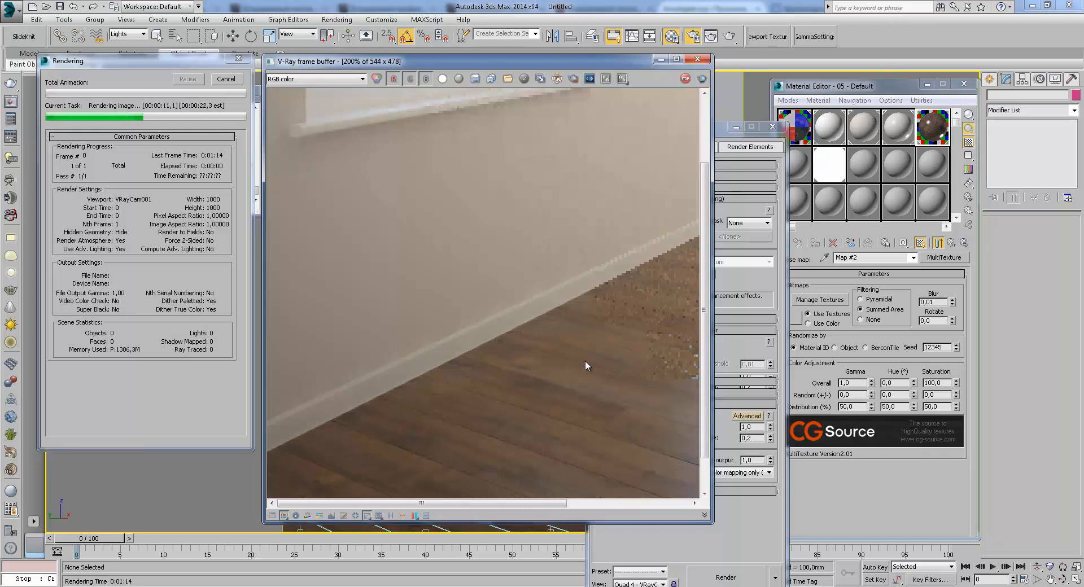
scroll(418, 328, down, 2)
scroll(605, 414, up, 2)
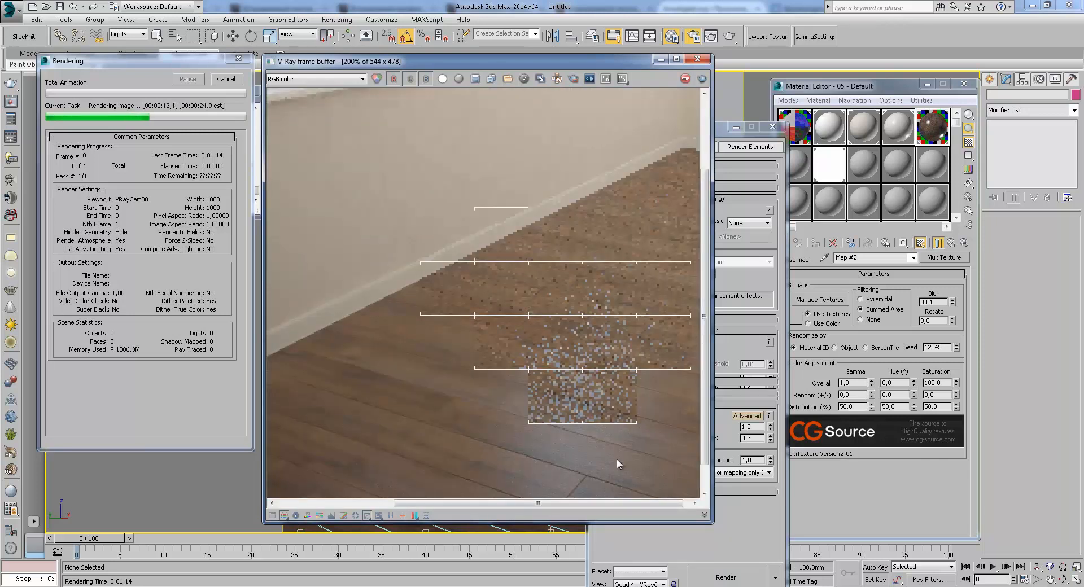
drag(586, 62, 464, 51)
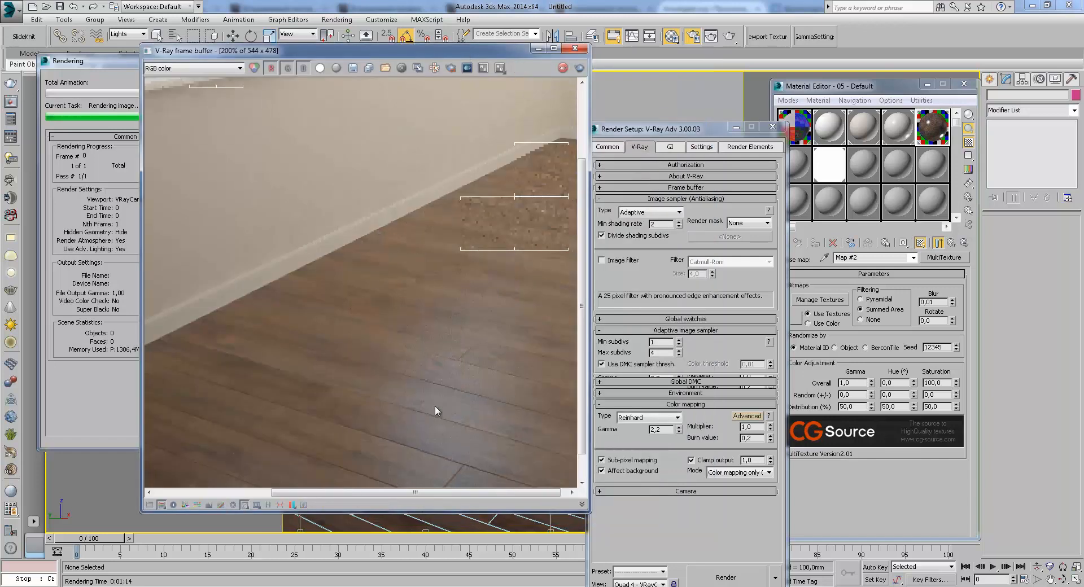
scroll(424, 344, down, 1)
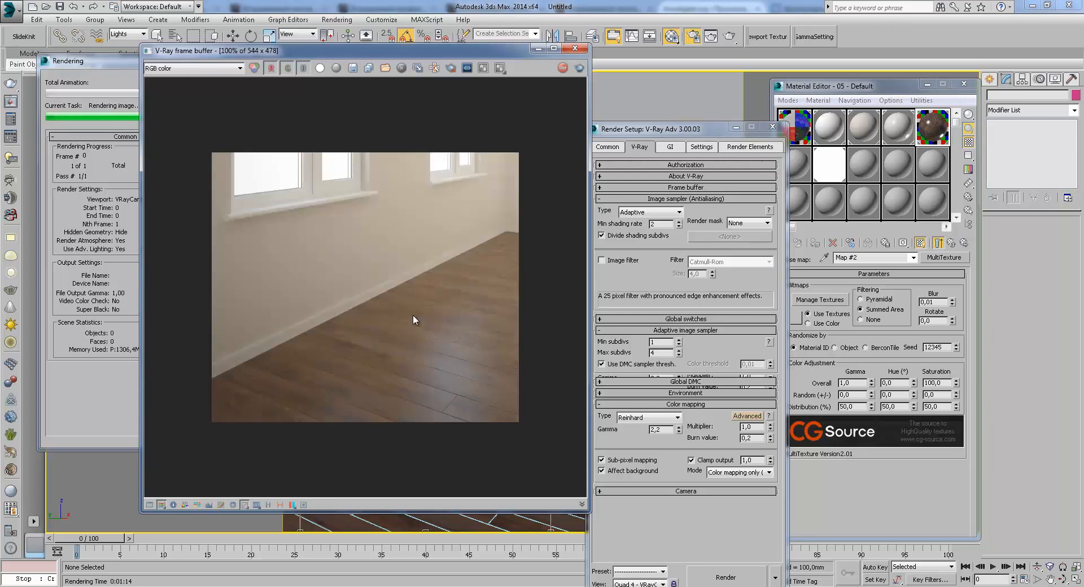
- Duplicate the finished Adaptive render to a frame buffer copy and place it aside for comparison
click(417, 69)
drag(579, 175, 342, 117)
drag(502, 53, 513, 62)
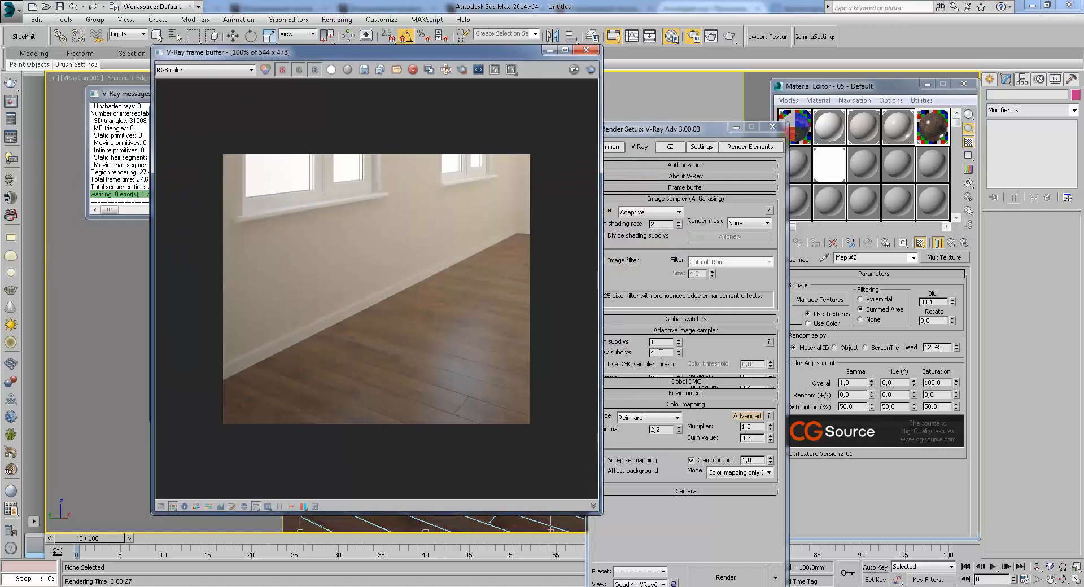
- Set the Adaptive image sampler's Min subdivs to 2 and Max subdivs to 6 and start a new test render
double_click(664, 341)
text(2)
key(Tab)
text(6)
key(Return)
click(732, 581)
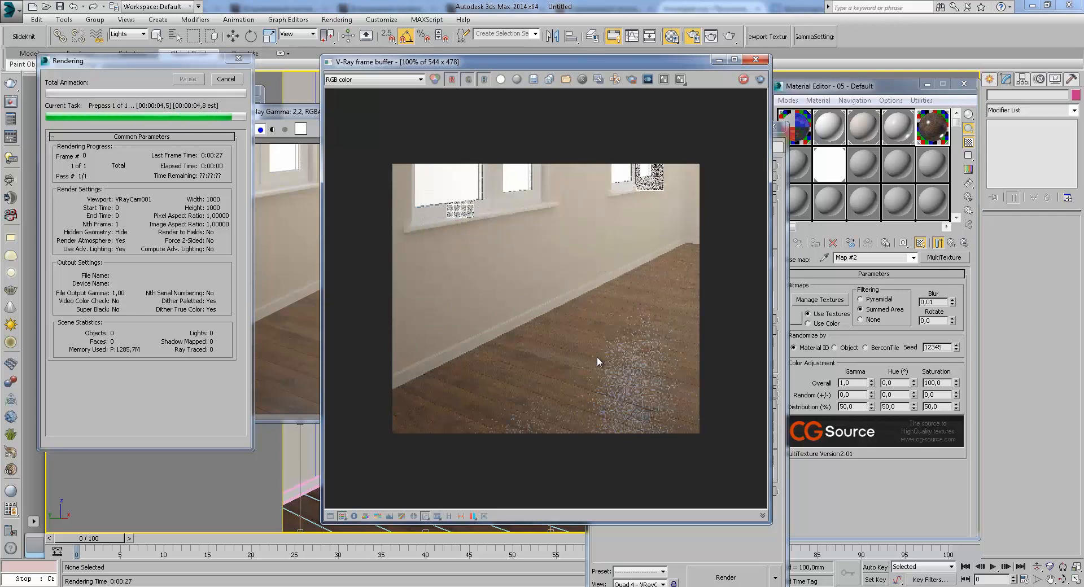
- Arrange the new render beside the saved copy and compare the floor at 200% in both
scroll(486, 361, up, 1)
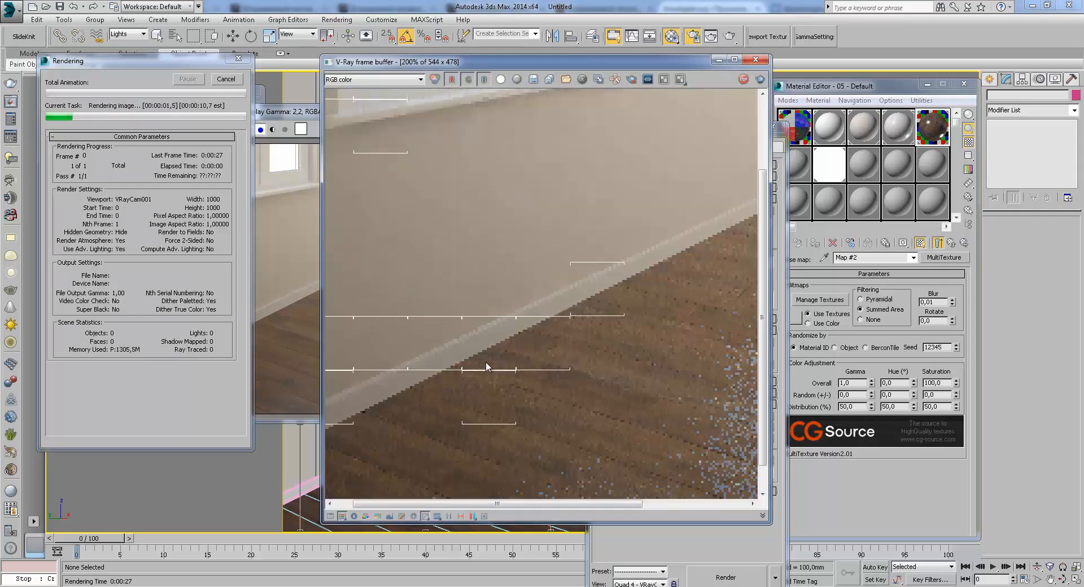
drag(544, 67, 639, 67)
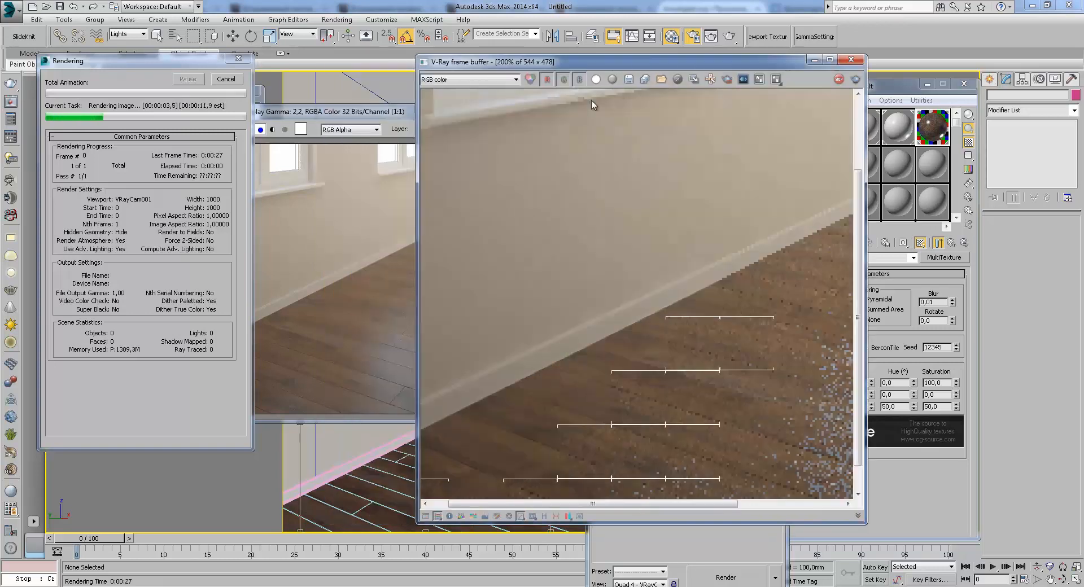
click(645, 79)
middle_drag(350, 322, 273, 268)
middle_drag(565, 316, 737, 378)
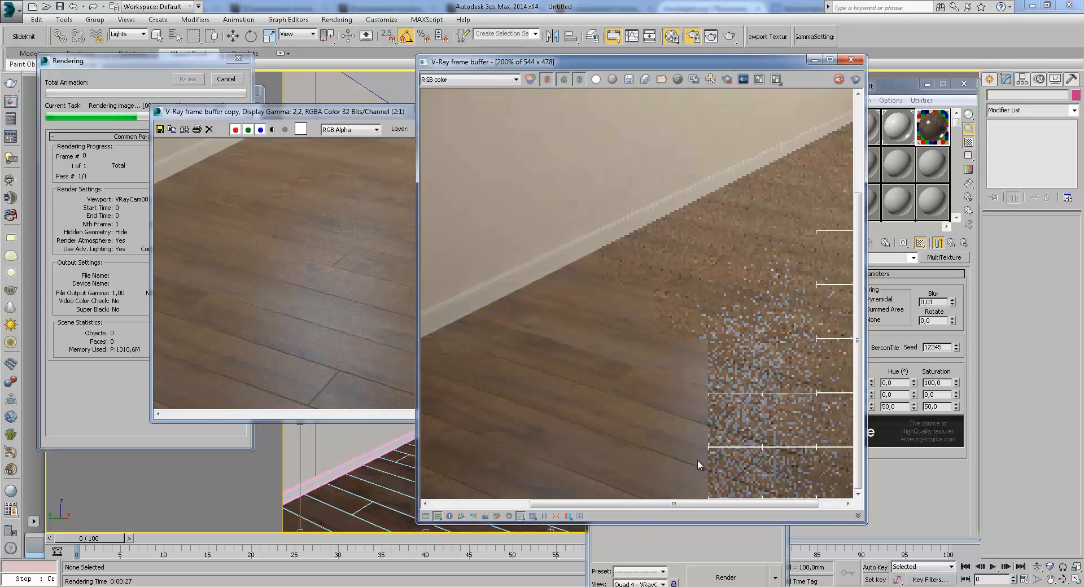
- Examine the glossy reflection on the floor planks in the new render in progress at 400% and 200%
scroll(697, 459, up, 1)
middle_drag(697, 457, 632, 395)
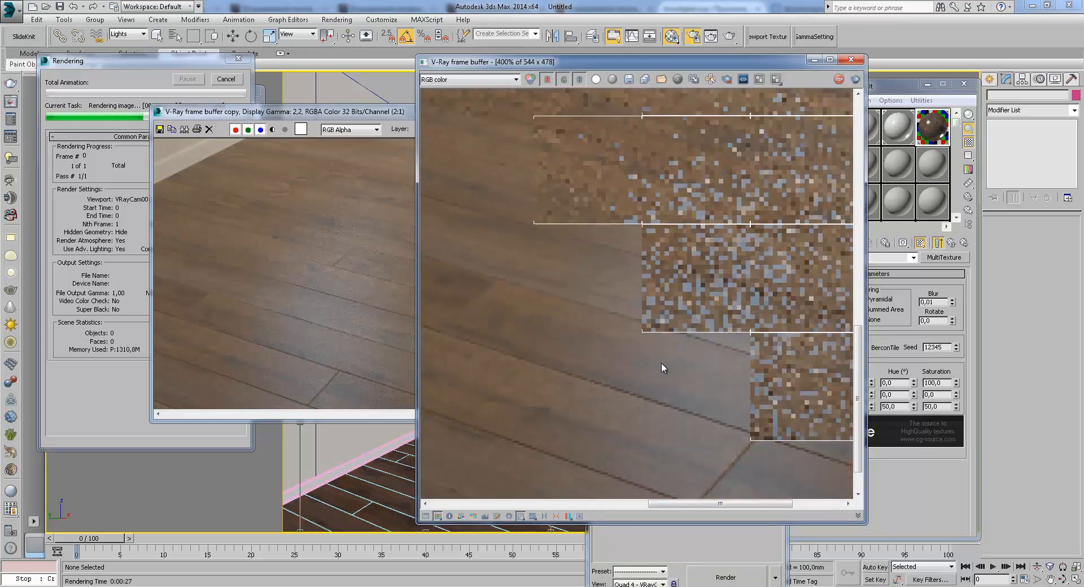
scroll(666, 381, down, 1)
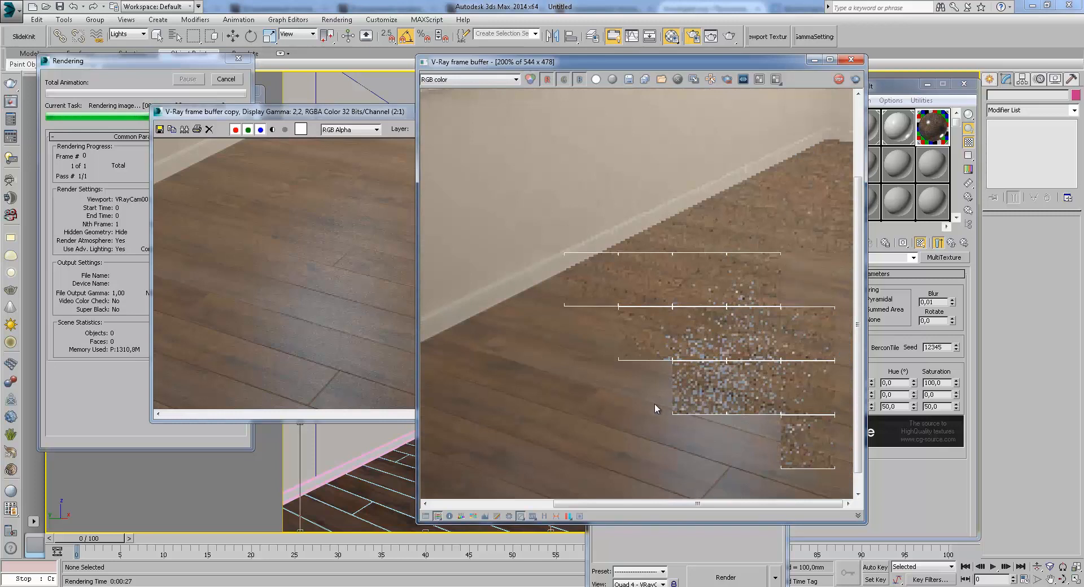
scroll(632, 390, down, 1)
scroll(725, 419, up, 1)
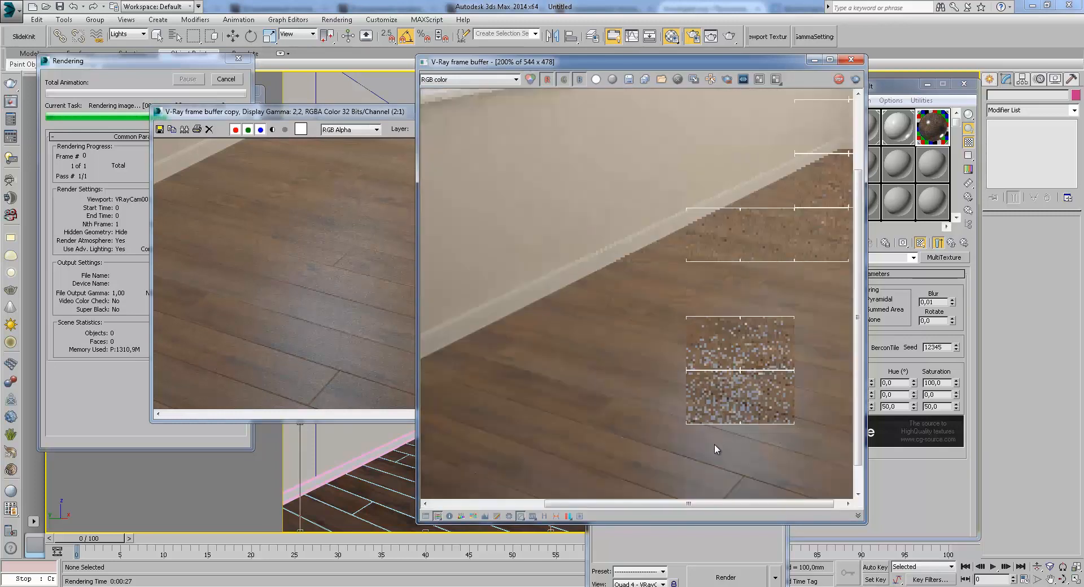
- Examine the floor and window areas of the new render at 100% to 400% while it finishes
middle_drag(710, 391, 686, 452)
scroll(685, 452, down, 1)
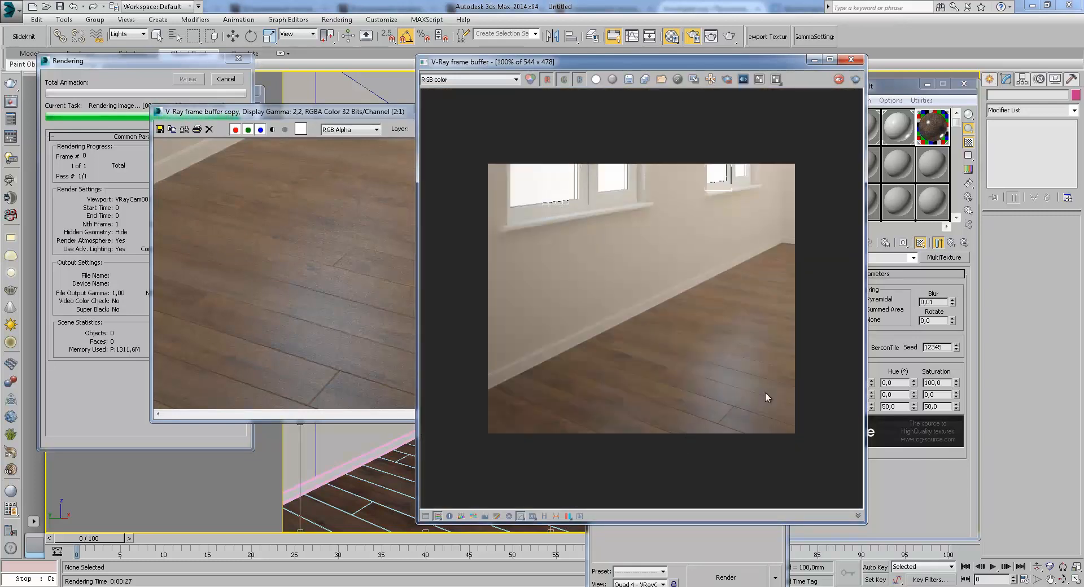
scroll(710, 414, up, 1)
middle_drag(732, 350, 704, 408)
scroll(649, 343, down, 1)
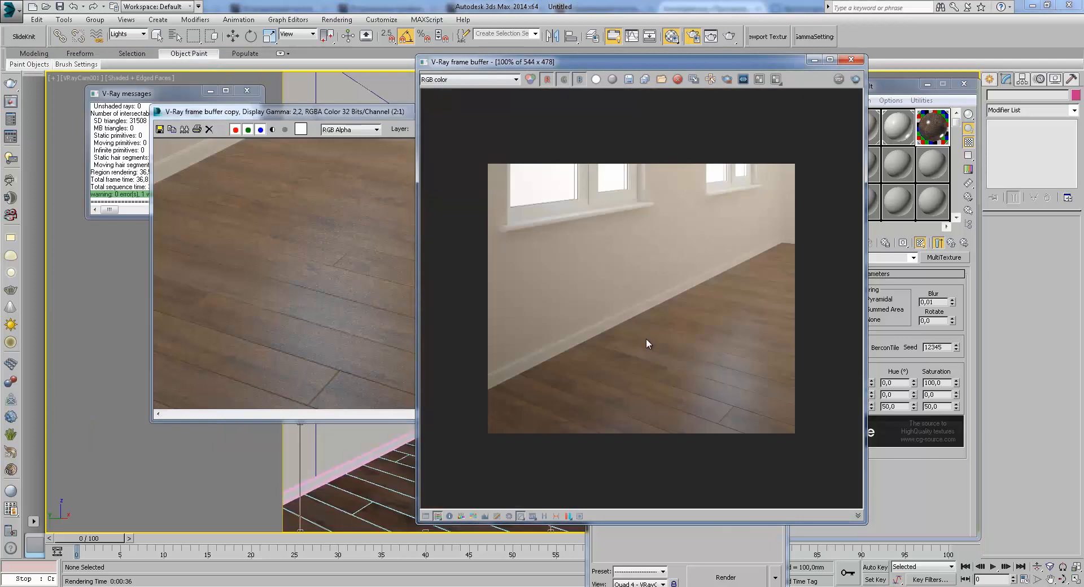
scroll(560, 198, up, 1)
scroll(560, 199, up, 1)
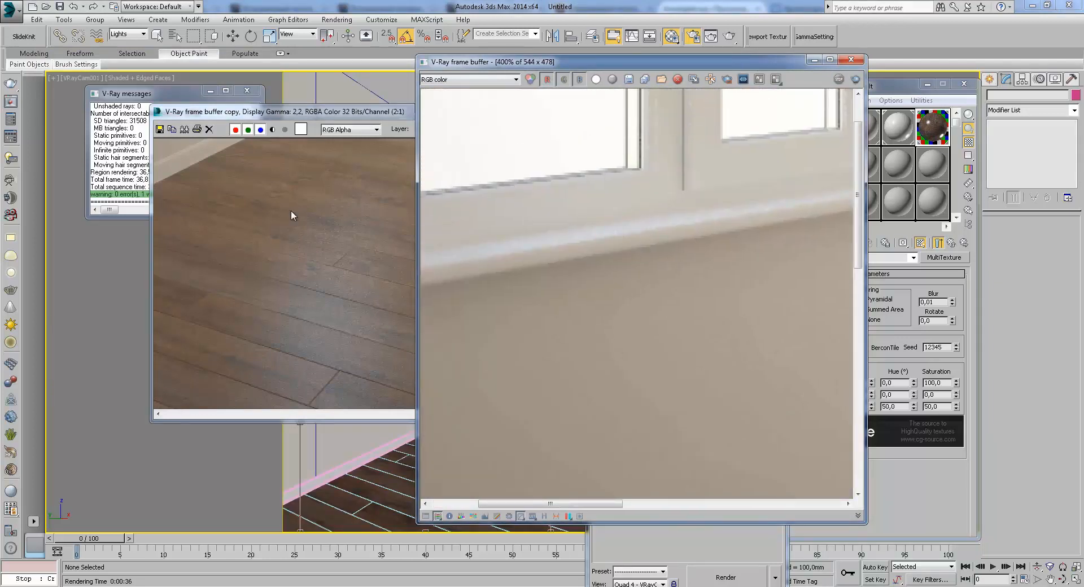
- View the saved copy at 1:1 and examine the plank joints and glossy reflection in the new render at 400% and 200%
click(387, 252)
scroll(320, 273, up, 1)
scroll(366, 364, down, 1)
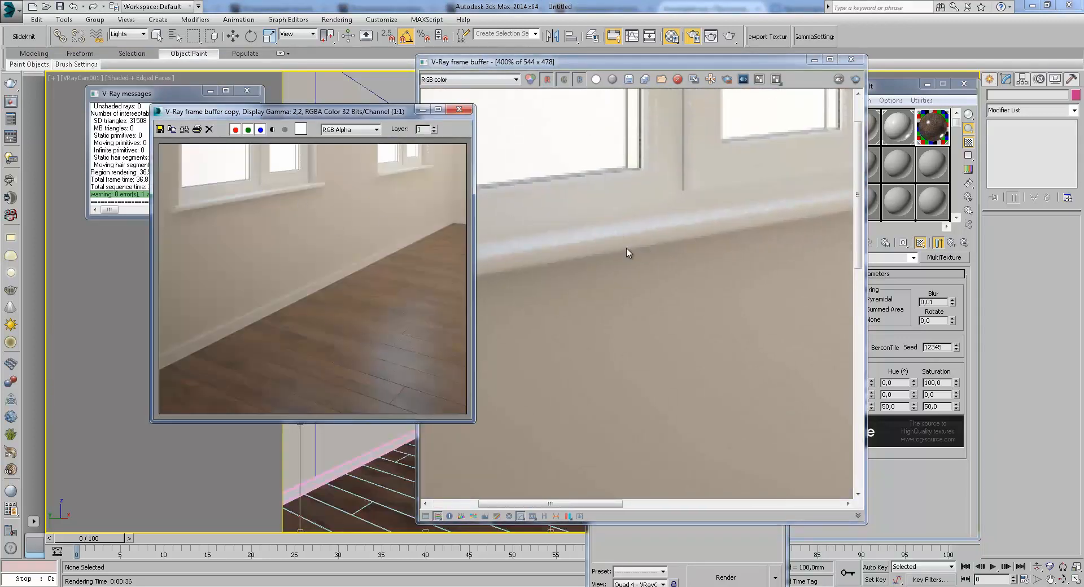
middle_drag(779, 452, 638, 283)
scroll(642, 310, down, 1)
middle_drag(764, 370, 766, 357)
scroll(695, 429, up, 1)
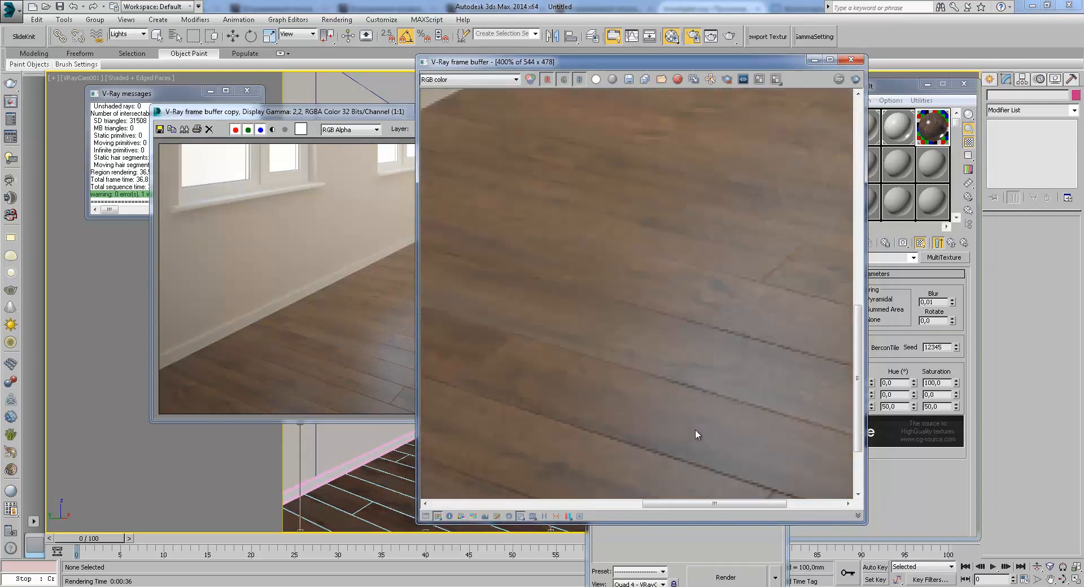
middle_drag(727, 287, 601, 427)
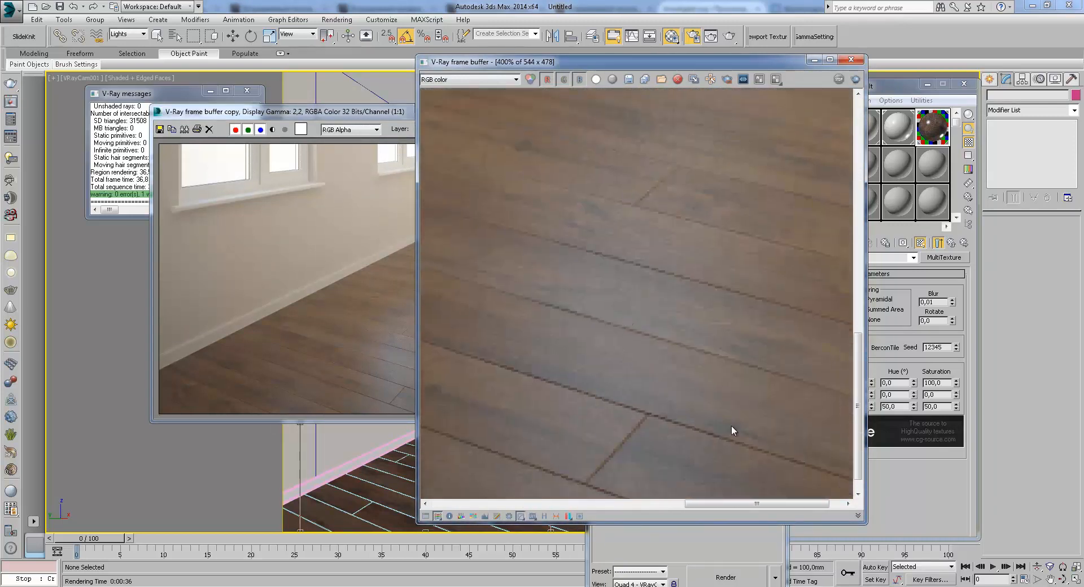
scroll(620, 353, down, 1)
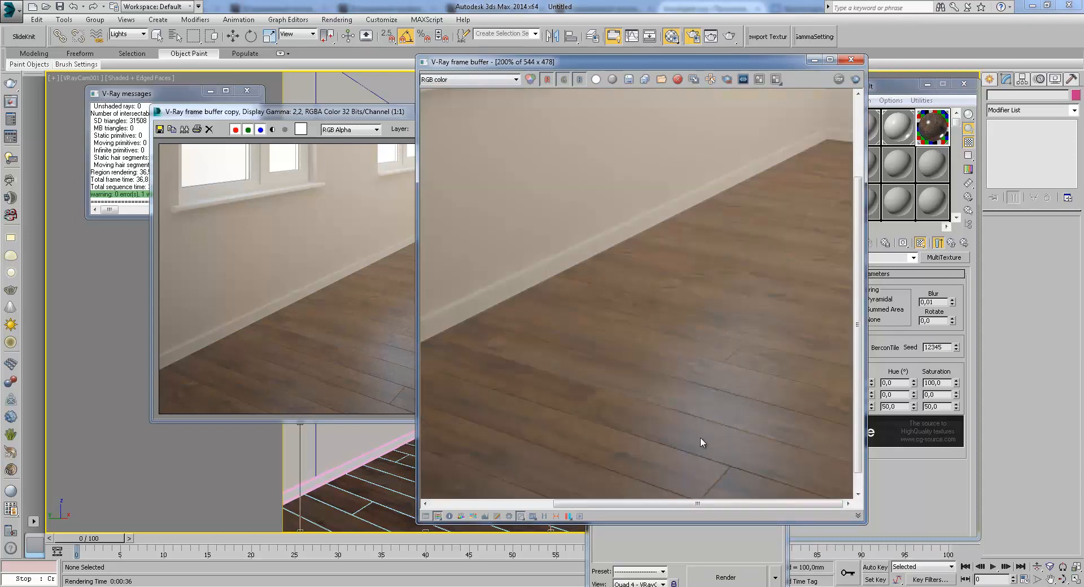
middle_drag(580, 228, 682, 411)
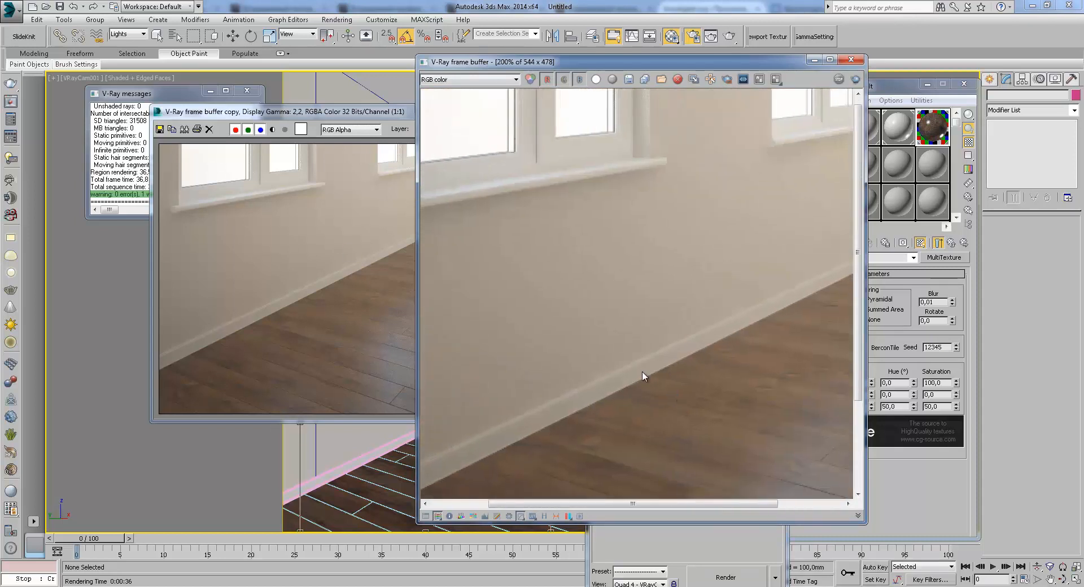
- Compare the window sill at 400% and the glossy floor planks at 200% in the new render and the saved copy
scroll(537, 158, up, 1)
scroll(254, 205, up, 2)
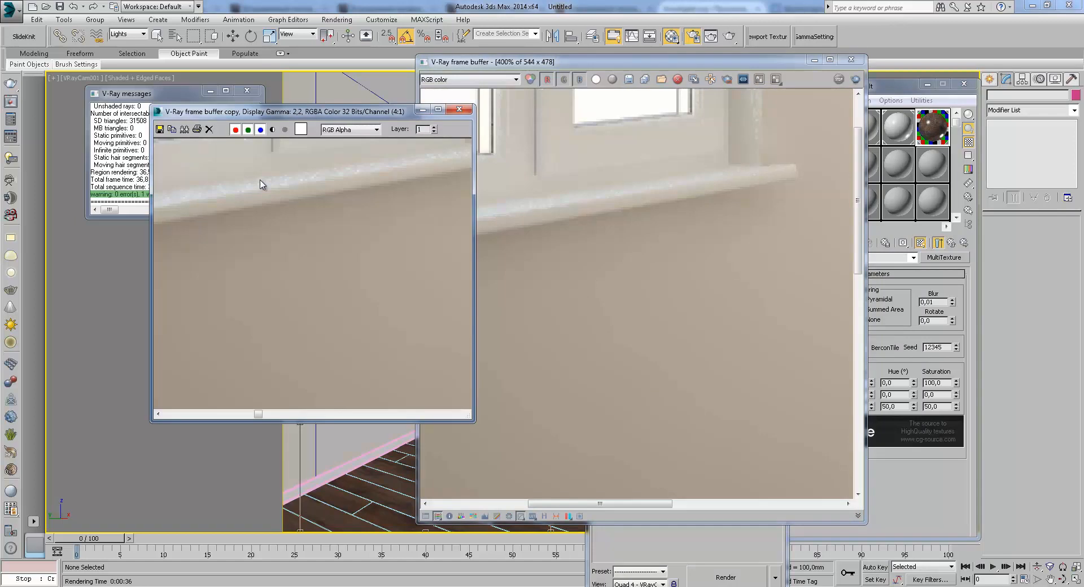
middle_drag(569, 218, 582, 260)
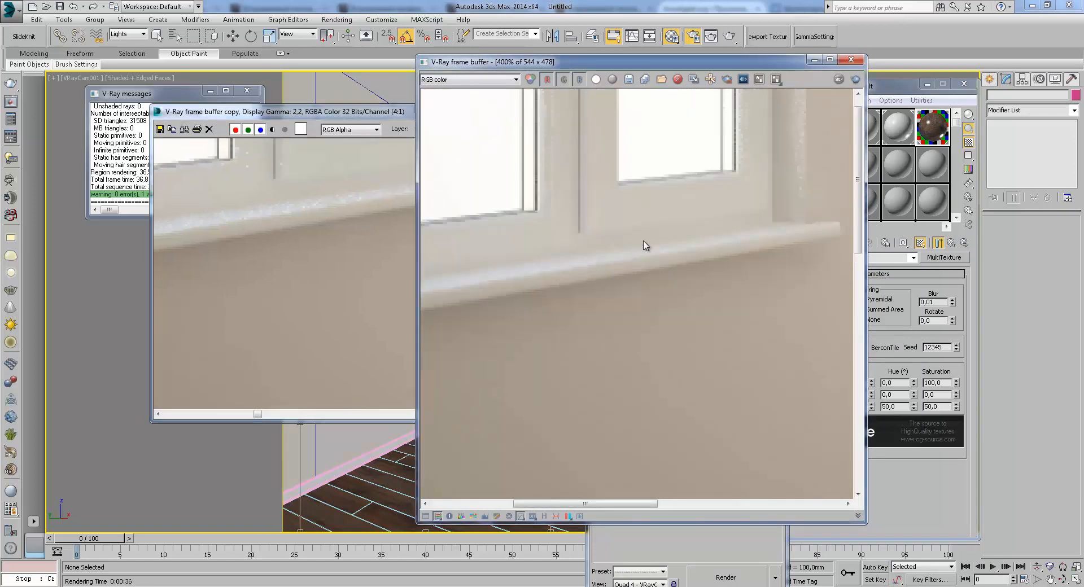
scroll(634, 259, down, 2)
scroll(762, 387, up, 1)
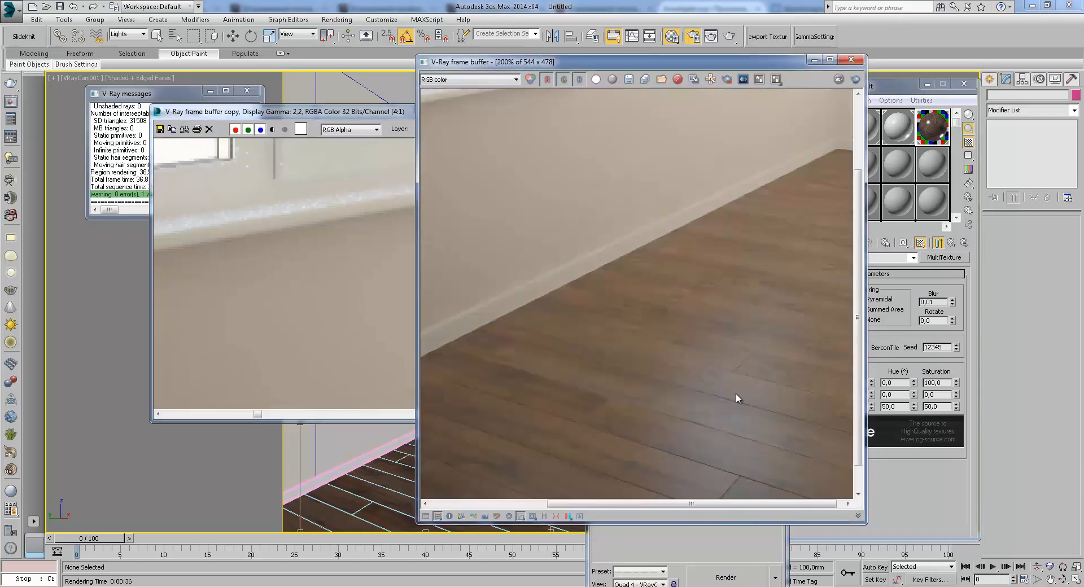
scroll(321, 277, down, 1)
middle_drag(324, 270, 408, 316)
scroll(370, 324, down, 1)
scroll(411, 328, up, 1)
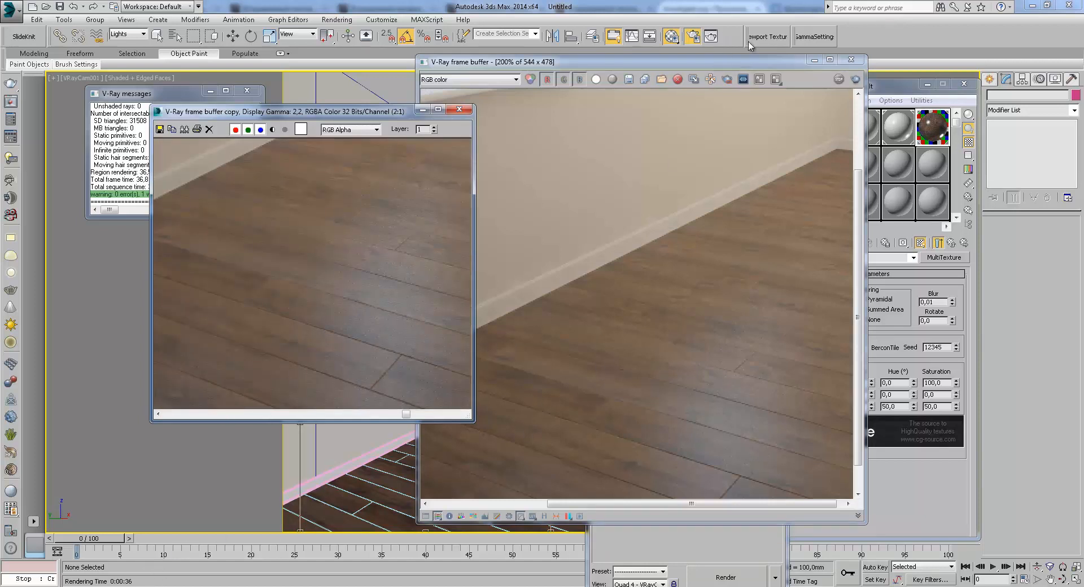
- Set the Adaptive image sampler's Min subdivs to 1, raise its Max subdivs, and start a new test render
click(814, 59)
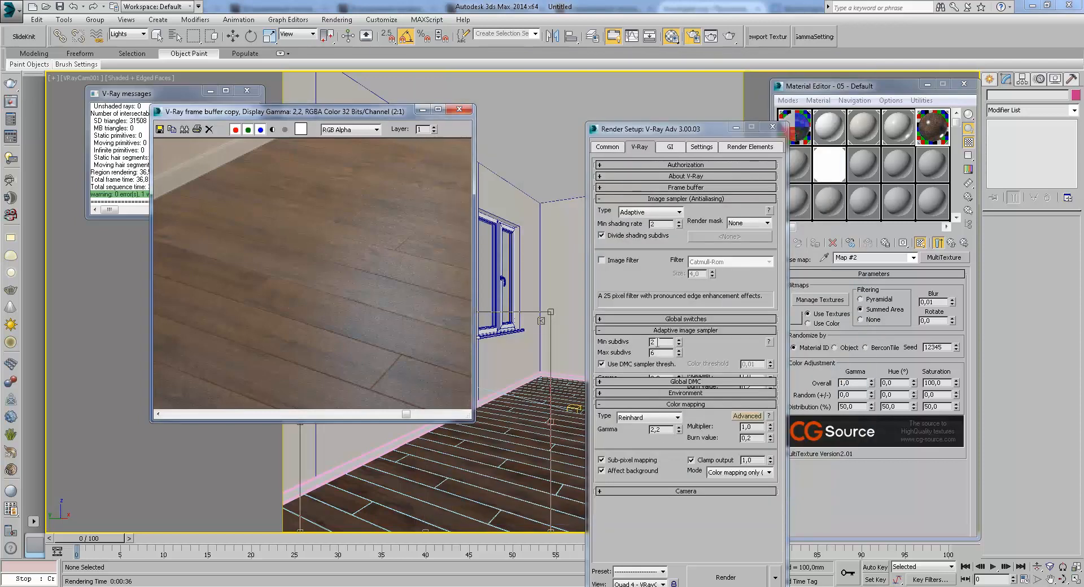
double_click(658, 342)
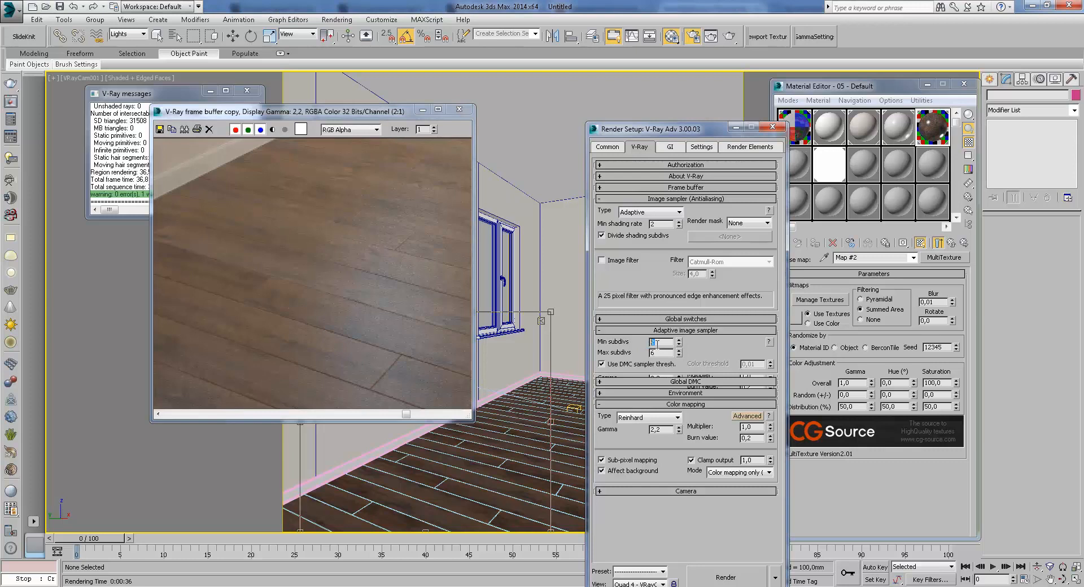
click(727, 576)
- Examine how the render buckets clean up the noisy floor reflection at 100% and 200%
scroll(625, 338, down, 2)
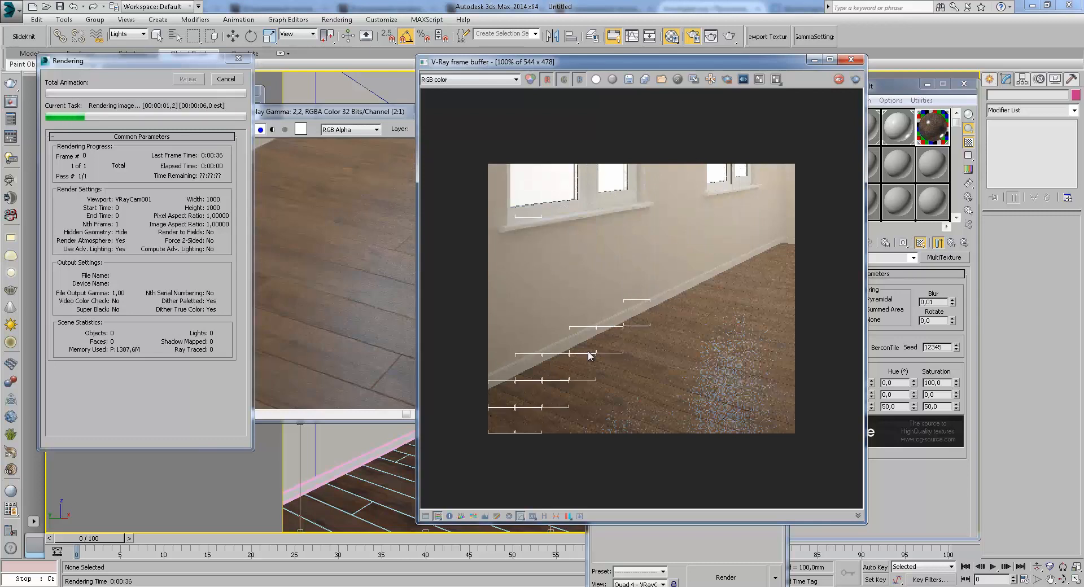
scroll(564, 350, up, 1)
scroll(585, 374, down, 1)
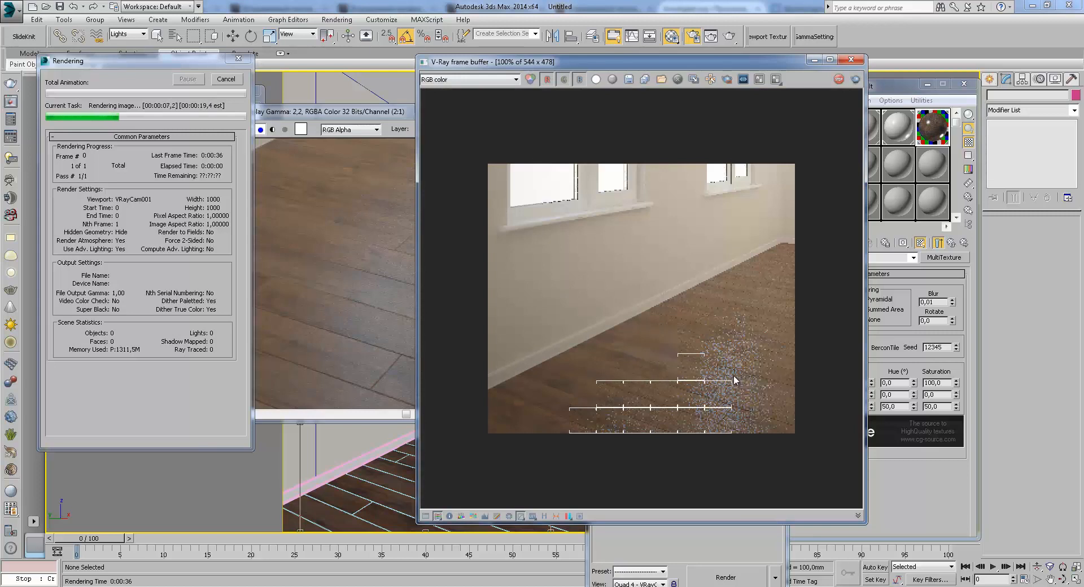
scroll(733, 374, up, 1)
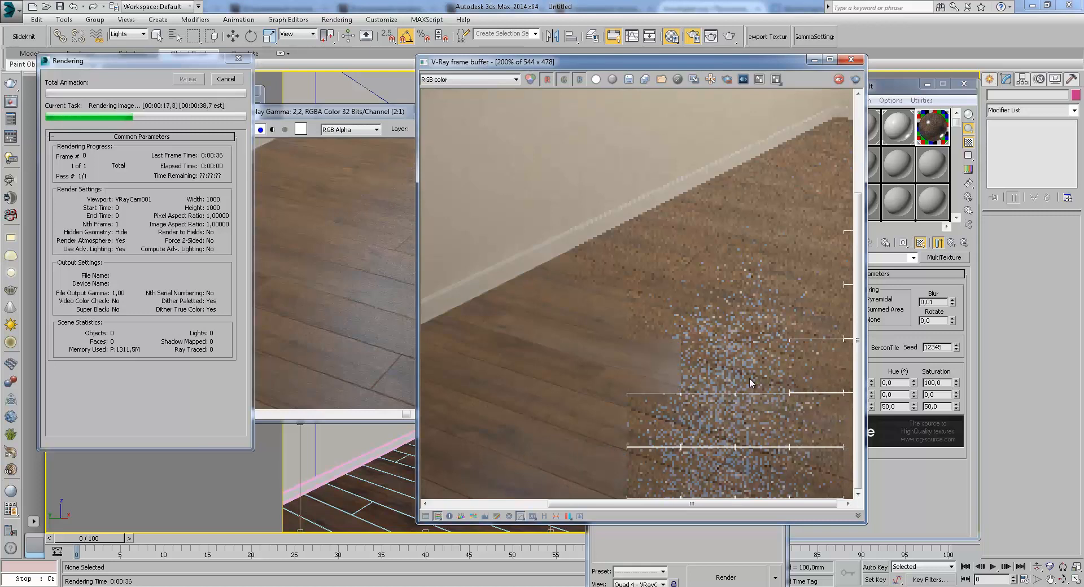
scroll(677, 375, up, 2)
scroll(669, 423, down, 2)
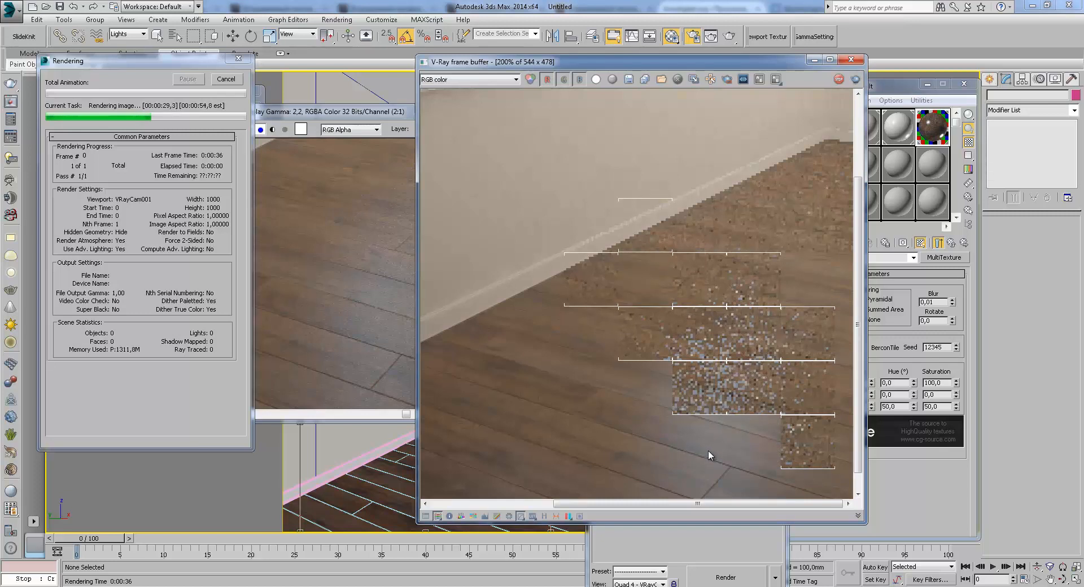
scroll(686, 441, down, 1)
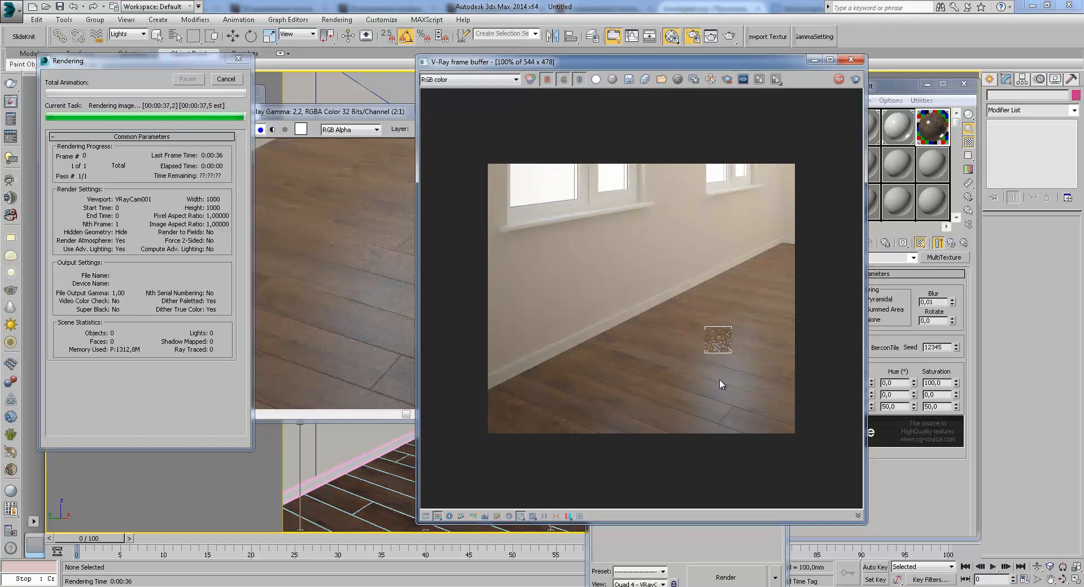
- Inspect the floor planks, window sill and baseboard of the finished Adaptive render at 200%
scroll(719, 378, up, 1)
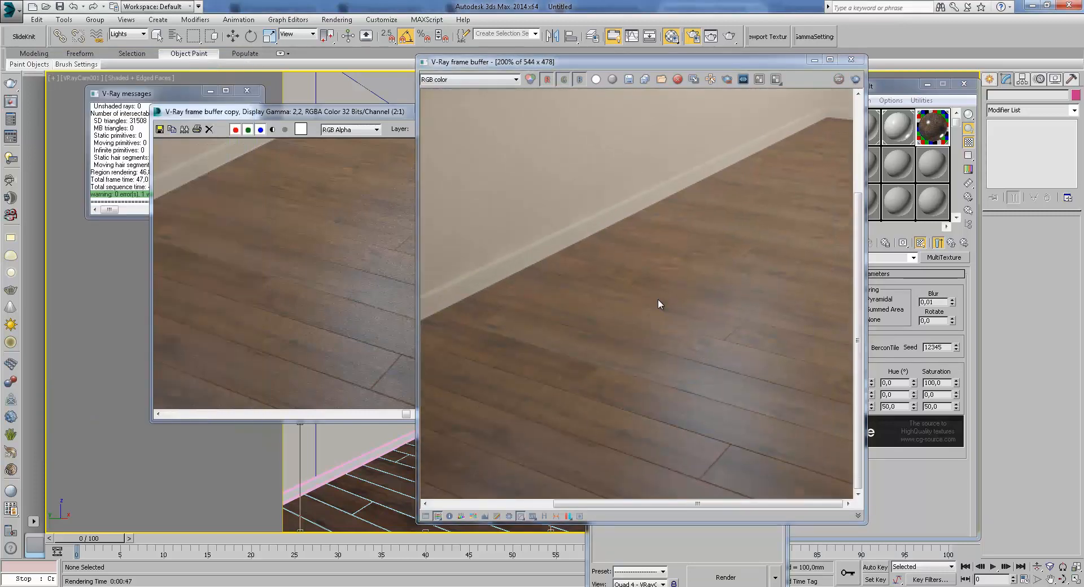
scroll(658, 304, down, 1)
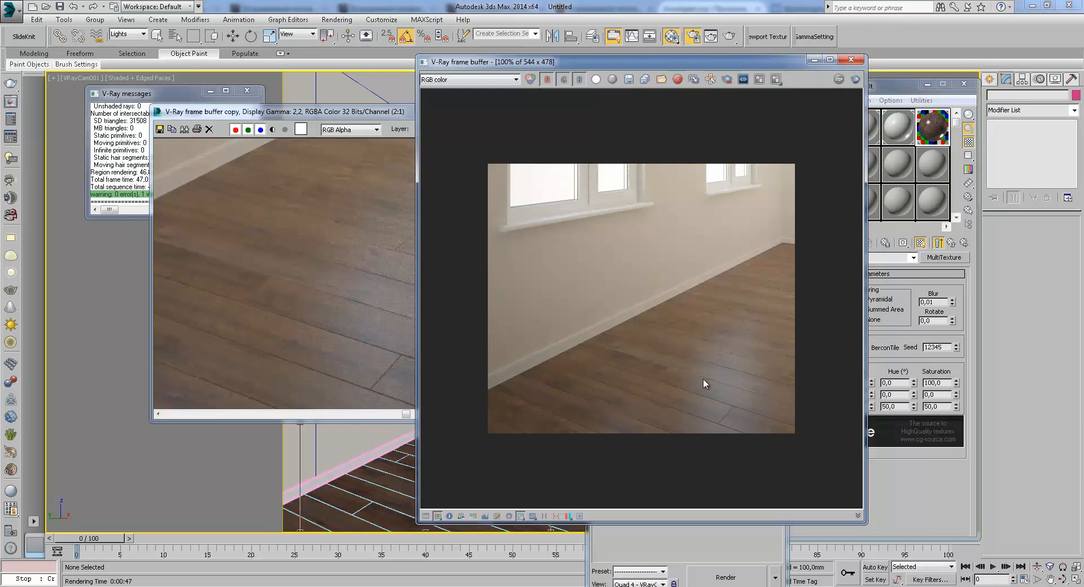
click(813, 62)
scroll(588, 235, up, 1)
middle_drag(584, 212, 572, 196)
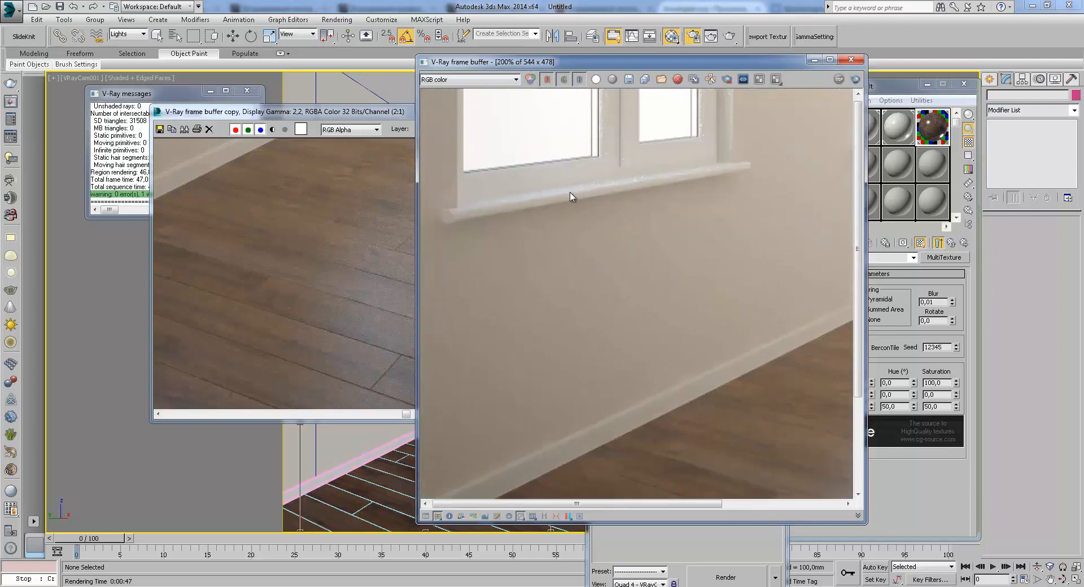
middle_drag(689, 295, 557, 239)
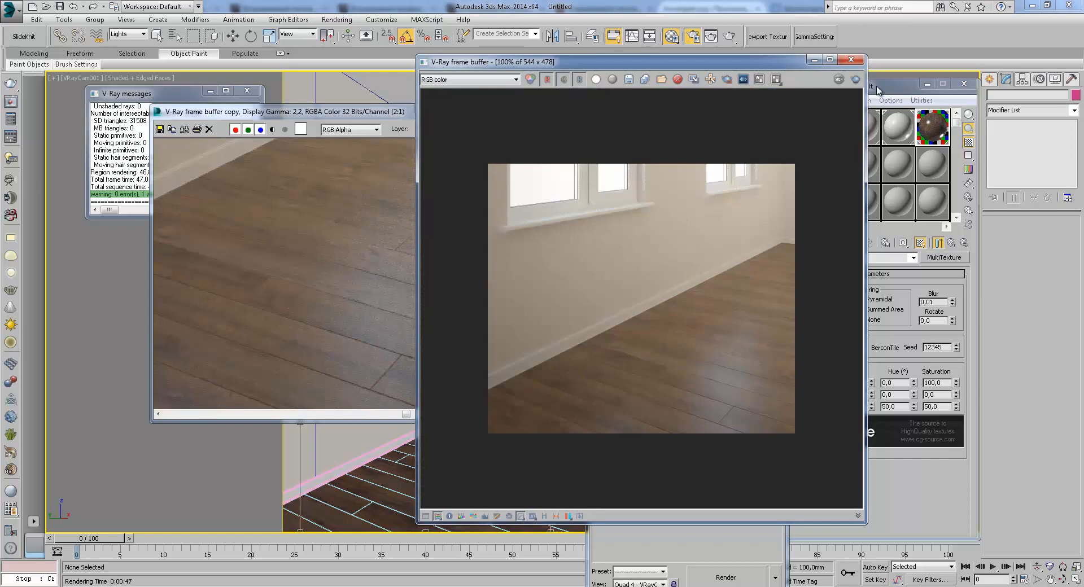
- Switch the image sampler type to Adaptive subdivision and start a new test render
click(854, 59)
click(663, 353)
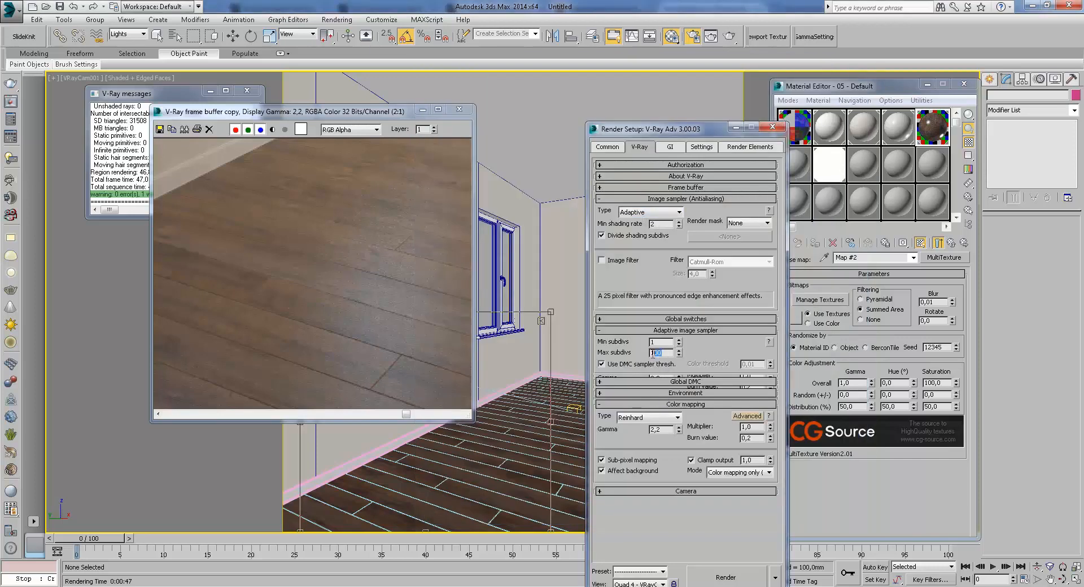
click(666, 212)
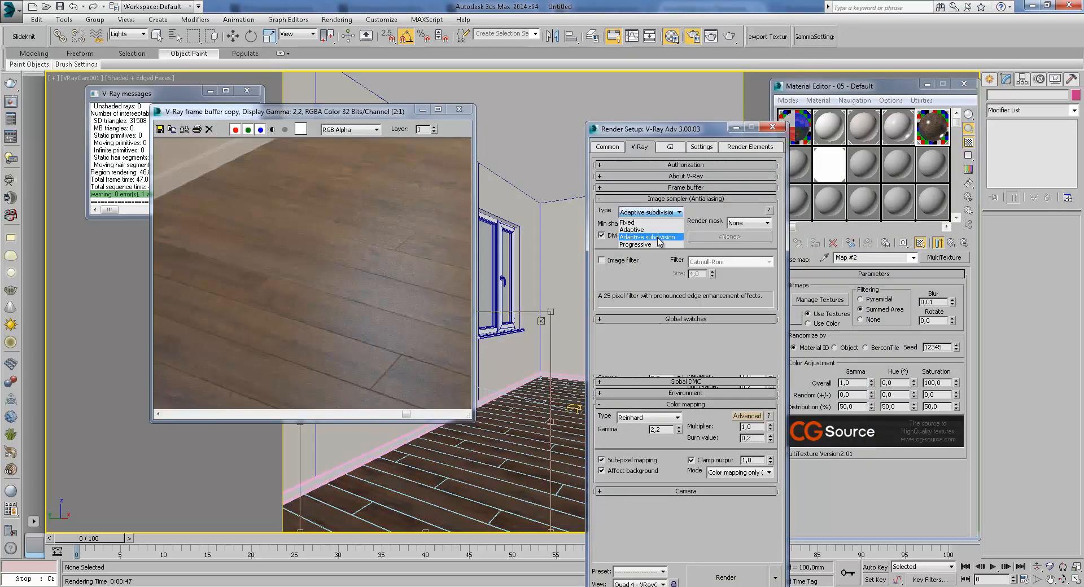
click(661, 237)
click(743, 580)
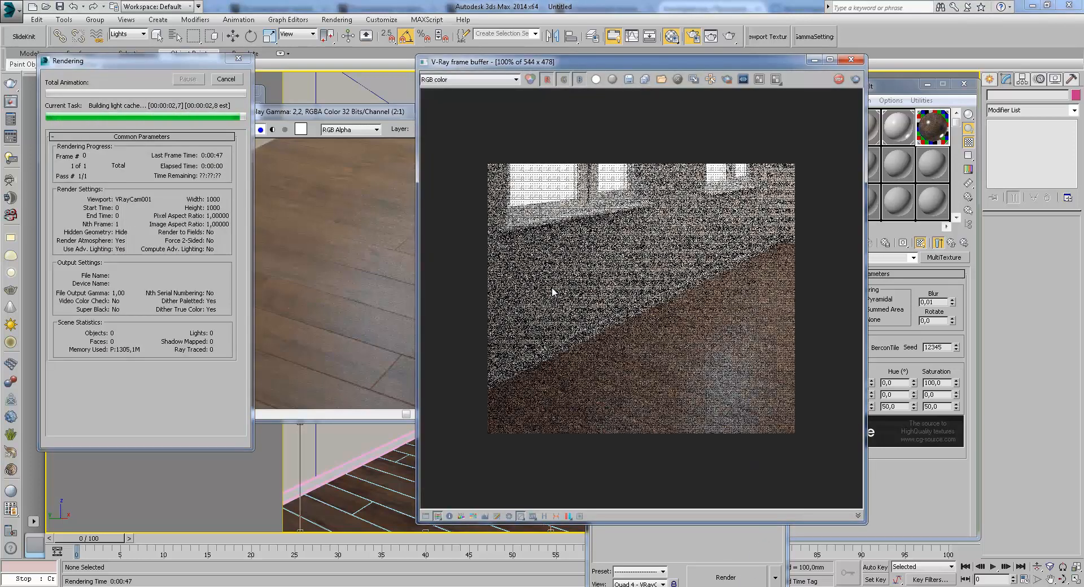
- Examine the window, baseboard and floor at 200% while the Adaptive subdivision render progresses
scroll(516, 246, up, 1)
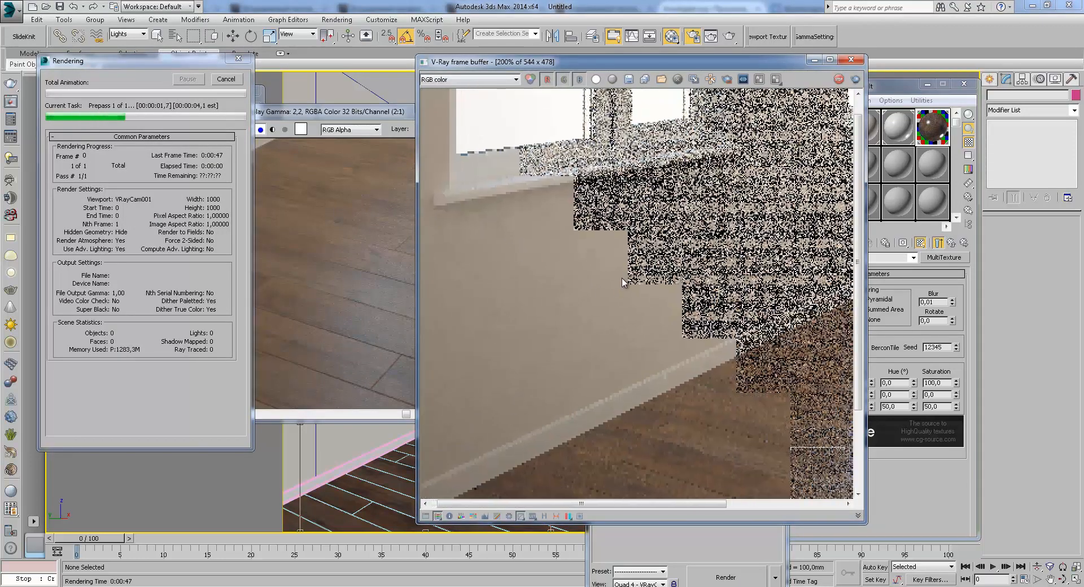
scroll(620, 282, down, 1)
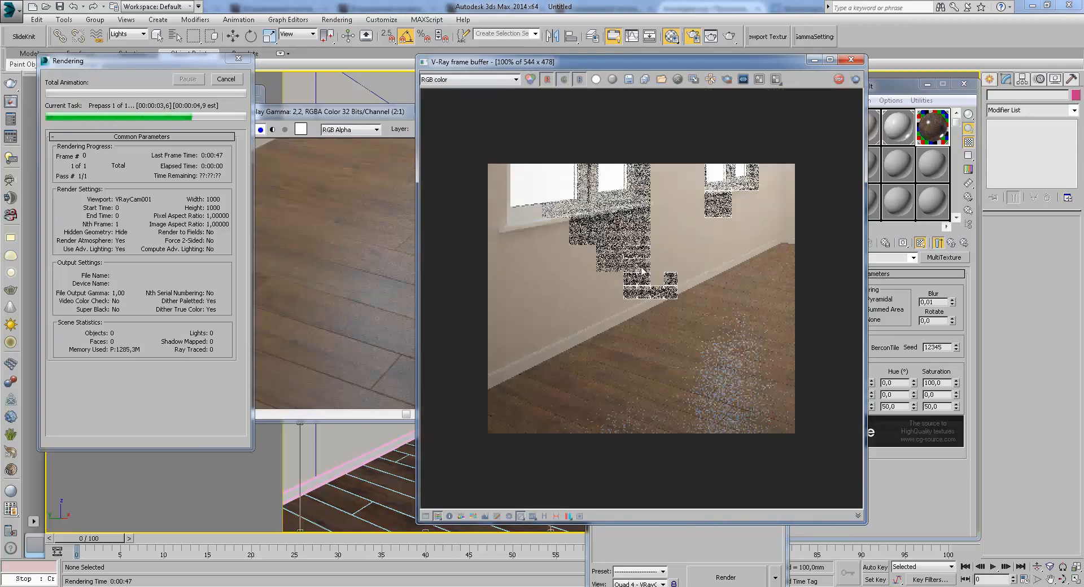
scroll(518, 228, up, 1)
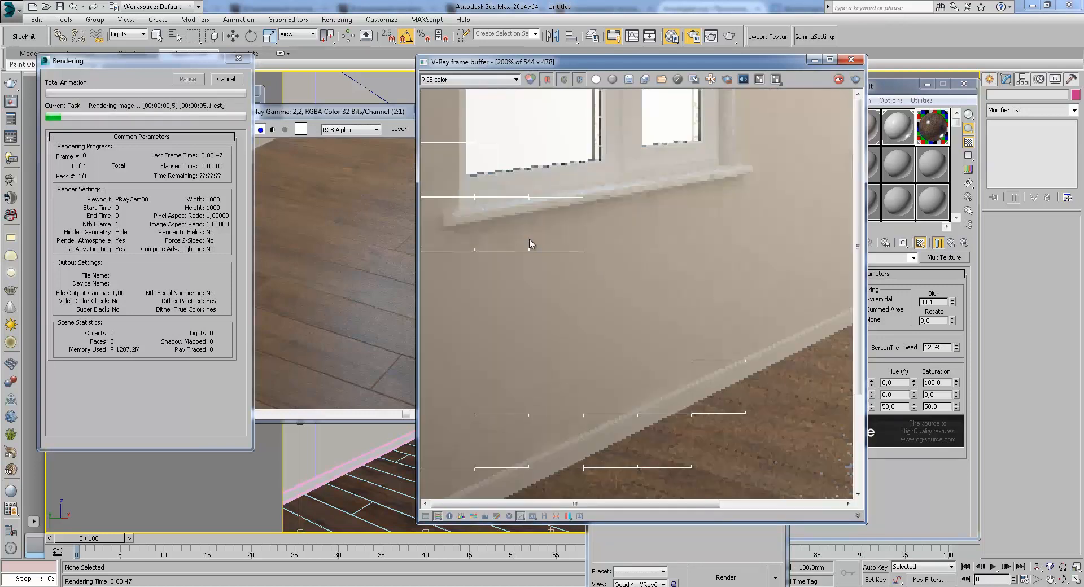
middle_drag(609, 329, 651, 276)
middle_drag(585, 443, 571, 368)
middle_drag(650, 314, 559, 358)
middle_drag(673, 431, 583, 338)
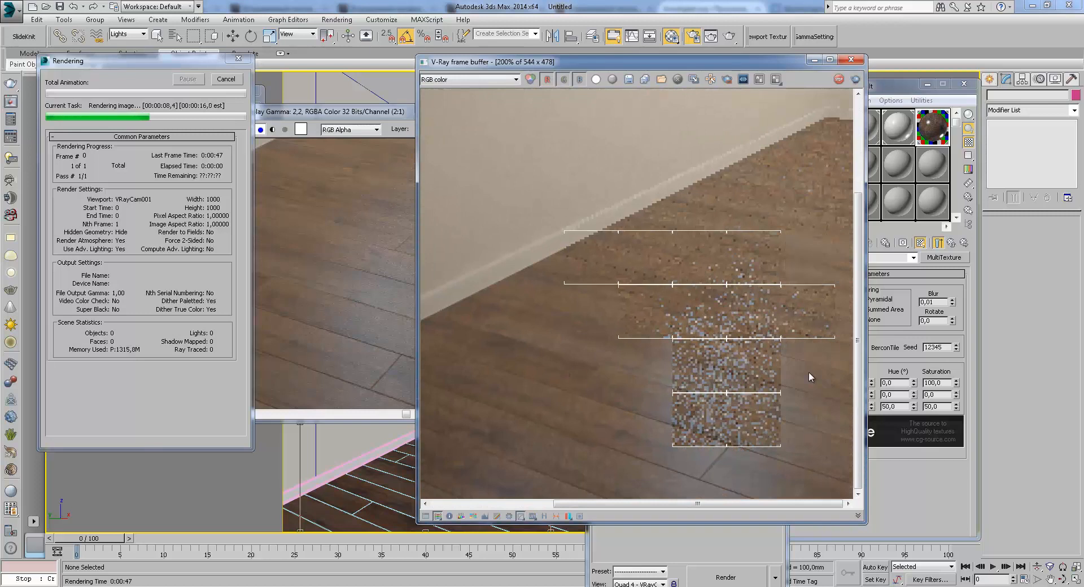
middle_drag(809, 371, 809, 427)
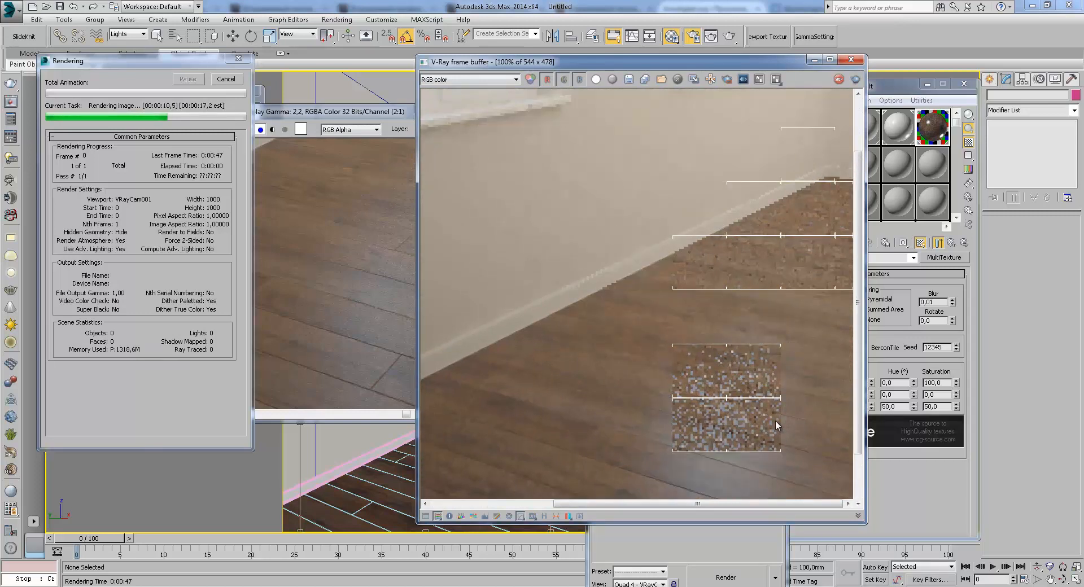
- Check the Adaptive subdivision render's glossy floor reflection and plank joints at 100% and 200% through to completion
scroll(775, 424, down, 3)
scroll(719, 348, up, 3)
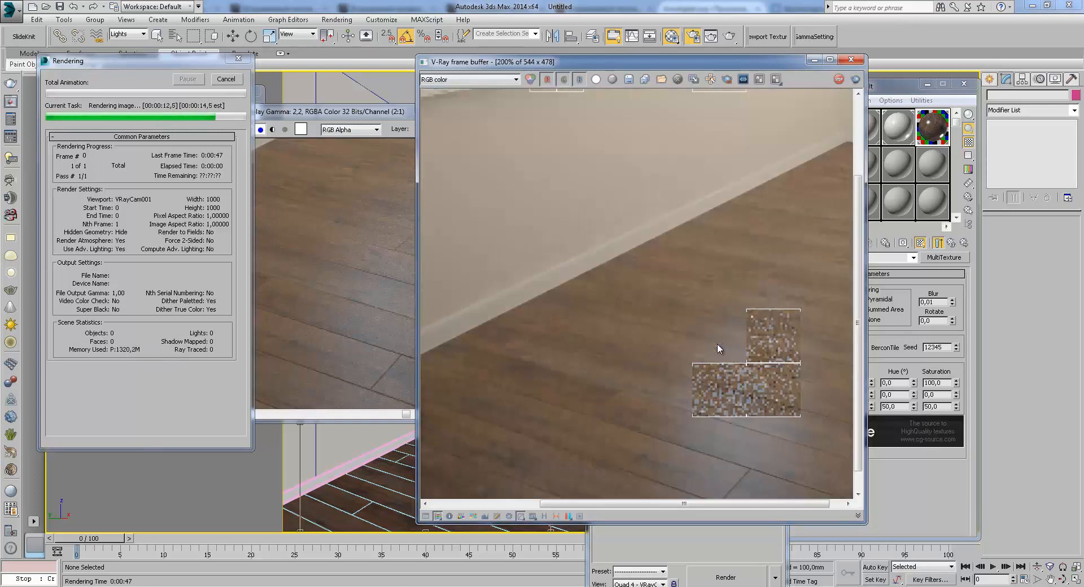
scroll(717, 344, down, 2)
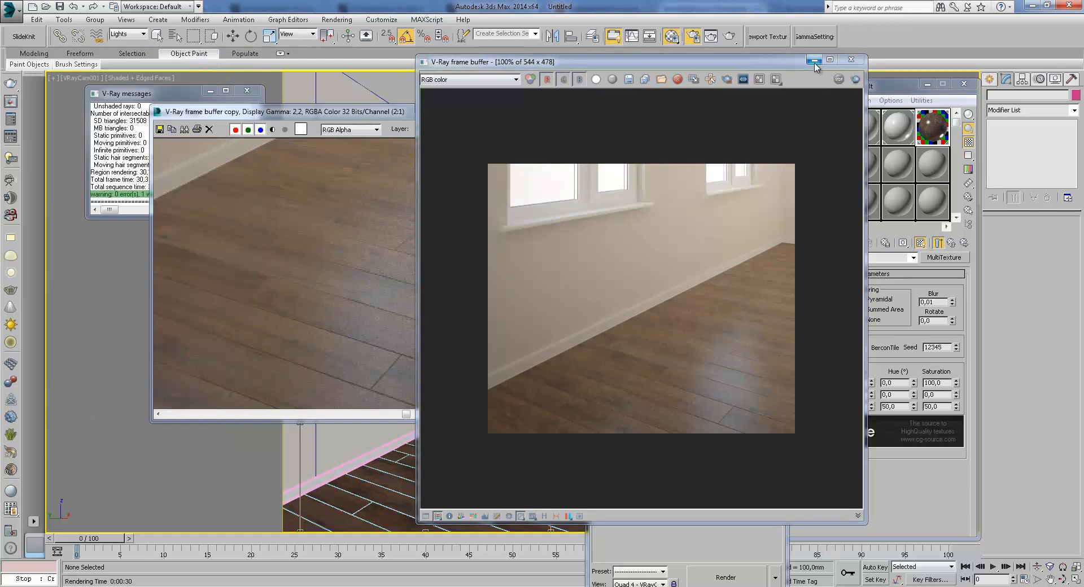
scroll(676, 389, up, 1)
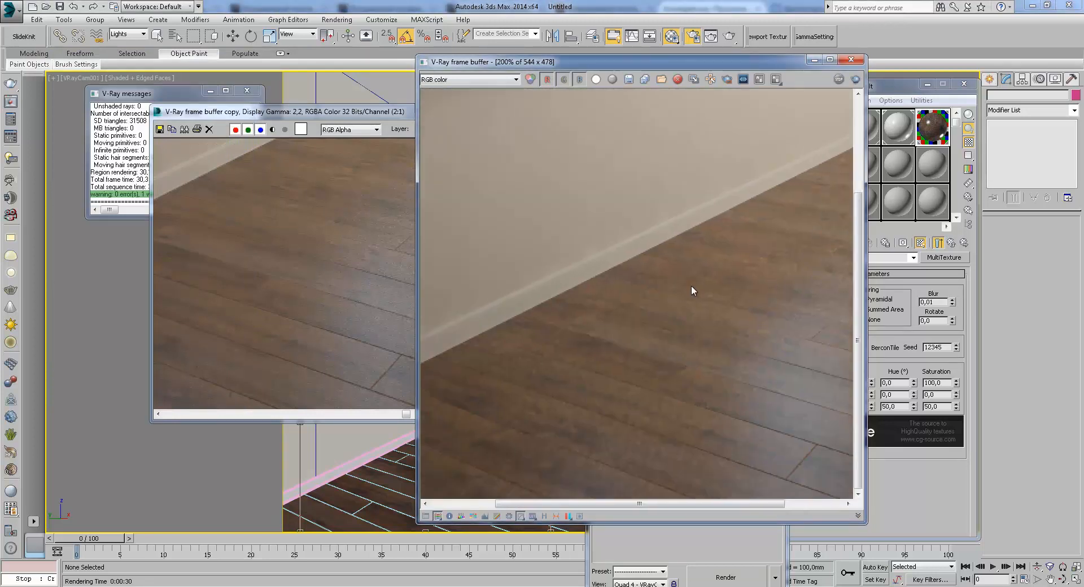
middle_drag(754, 360, 635, 353)
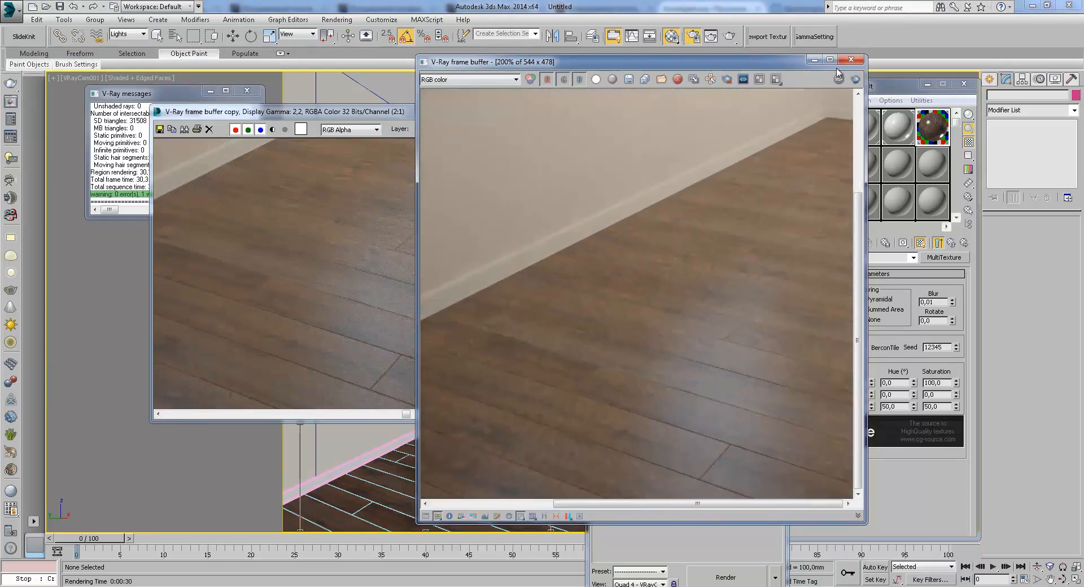
- Switch the image sampler type to Progressive and start a new test render
middle_drag(520, 371, 591, 328)
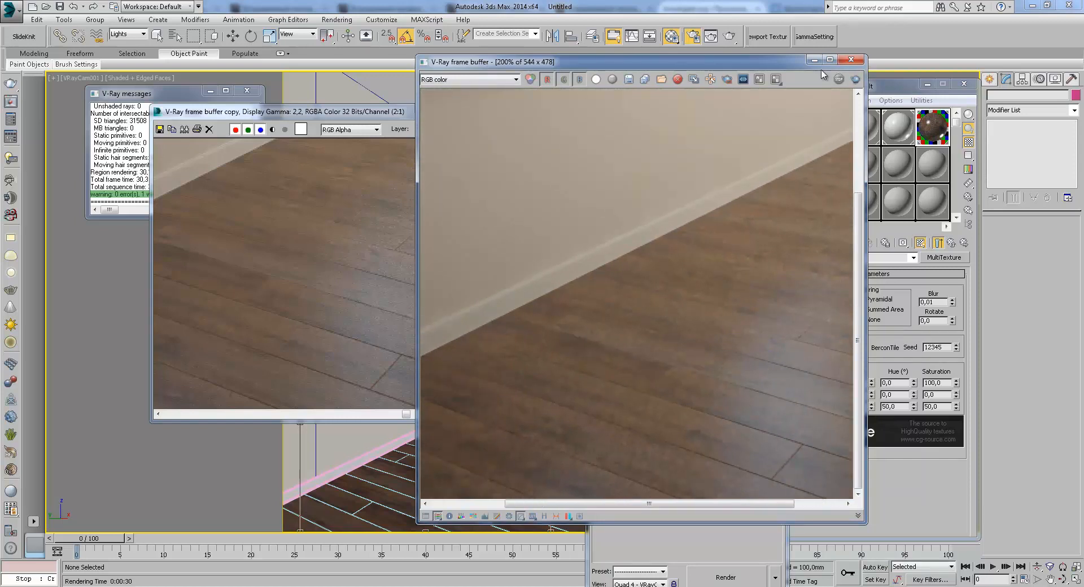
click(856, 59)
click(652, 212)
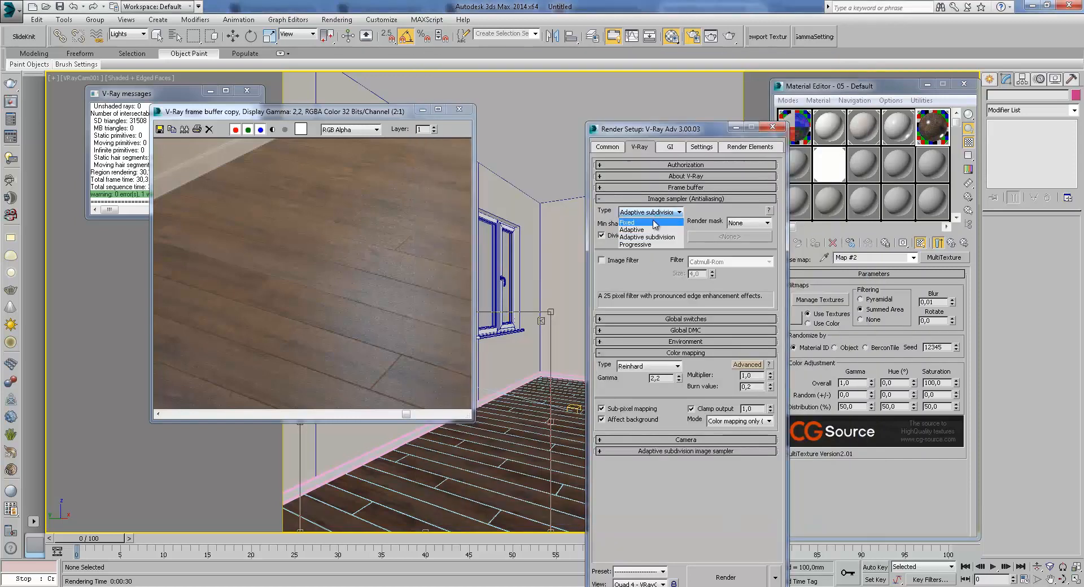
click(652, 244)
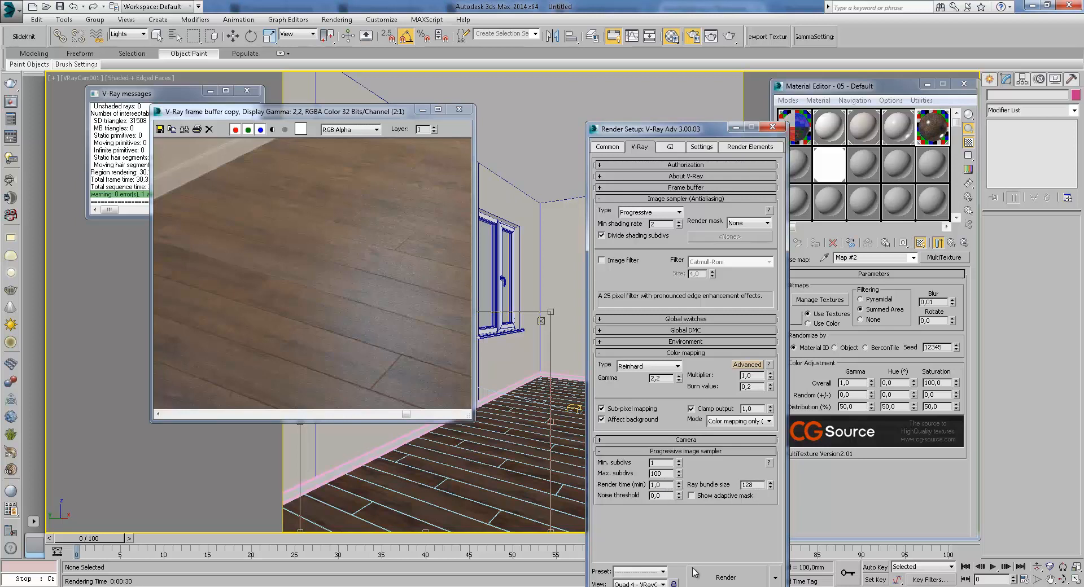
click(730, 578)
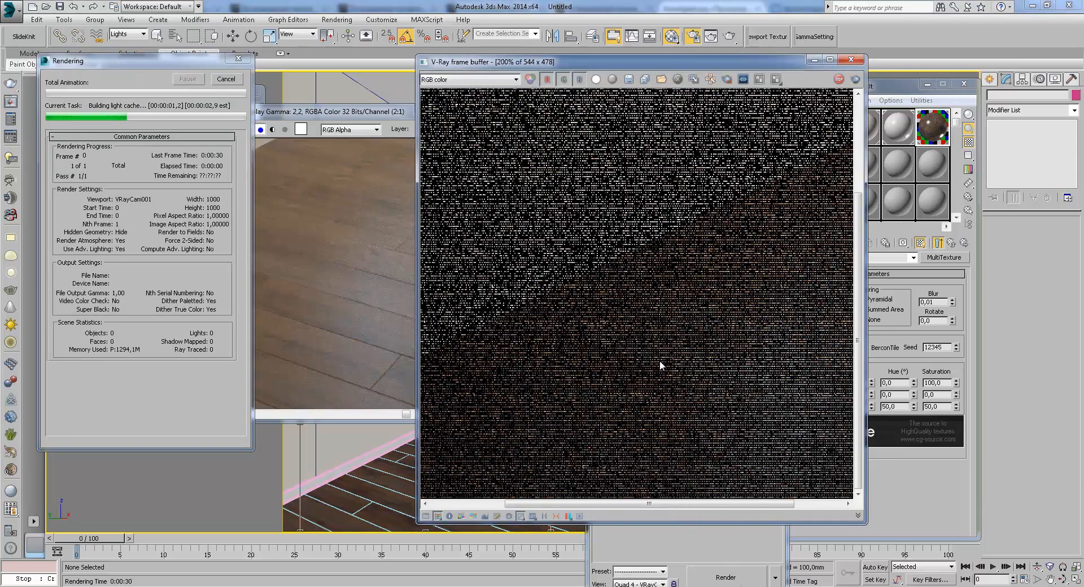
- Examine the glossy floor and baseboard at 100%, 200% and 400% while the Progressive render refines, and stop the render
scroll(682, 365, down, 1)
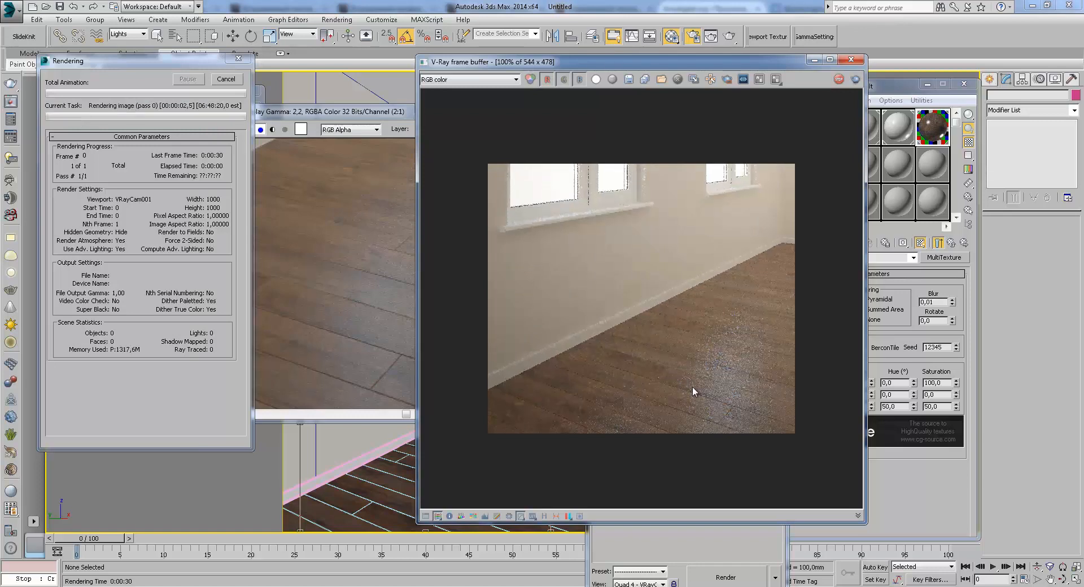
scroll(714, 381, up, 1)
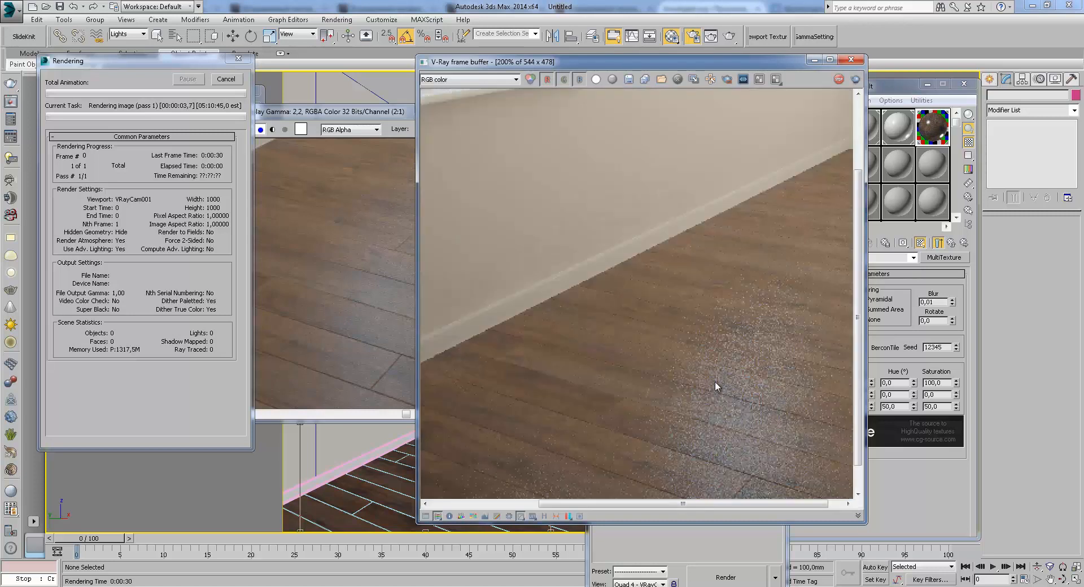
scroll(715, 382, up, 1)
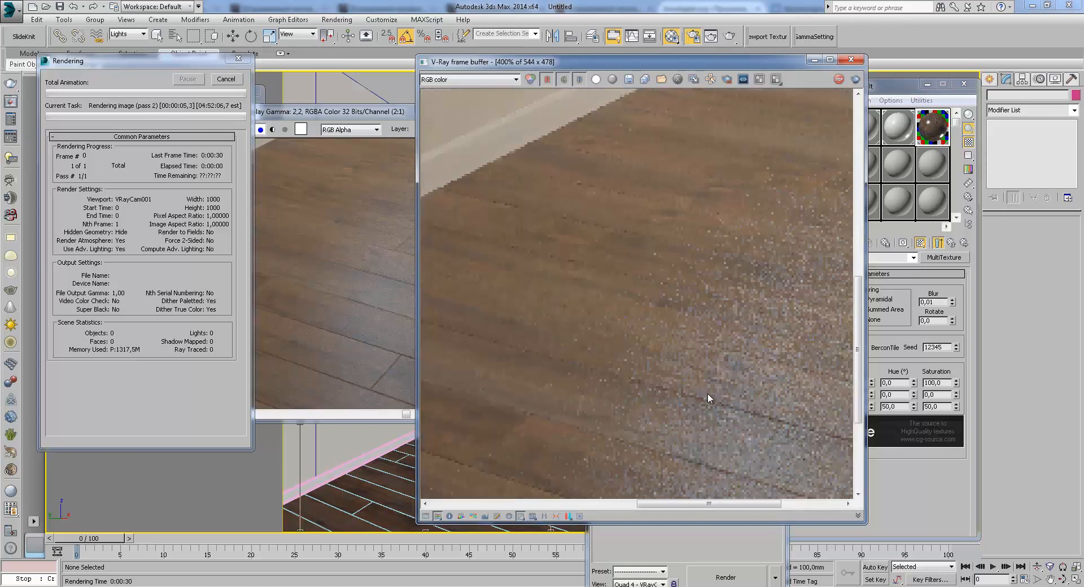
middle_drag(707, 393, 628, 358)
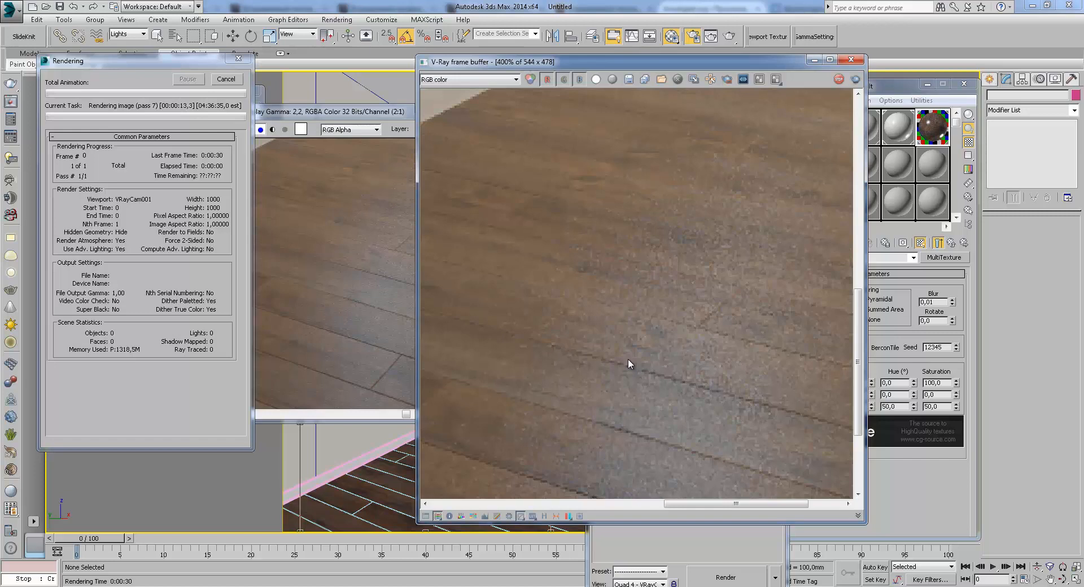
scroll(628, 358, down, 1)
scroll(644, 304, down, 1)
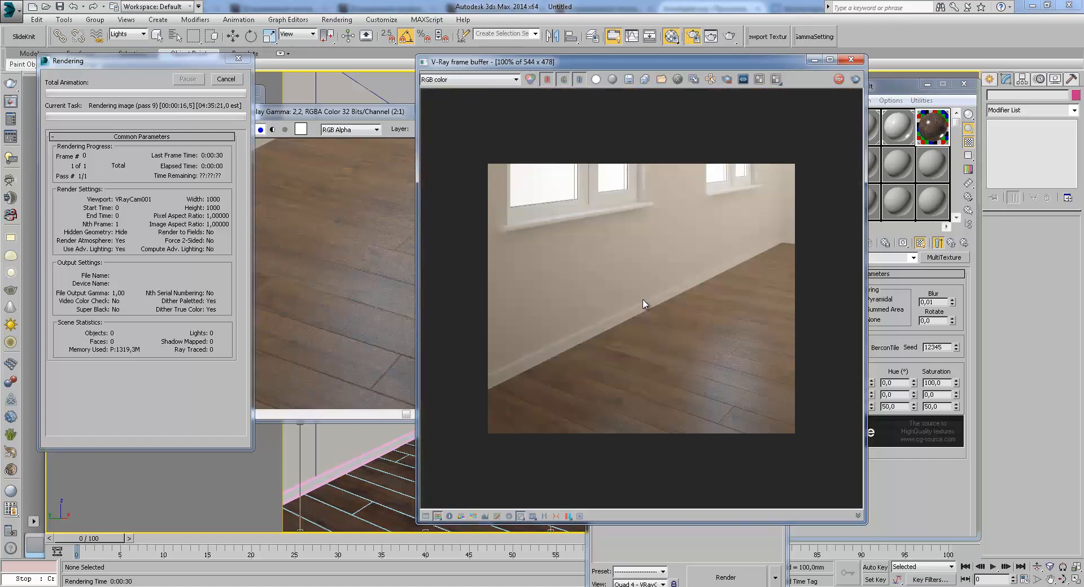
scroll(683, 382, up, 1)
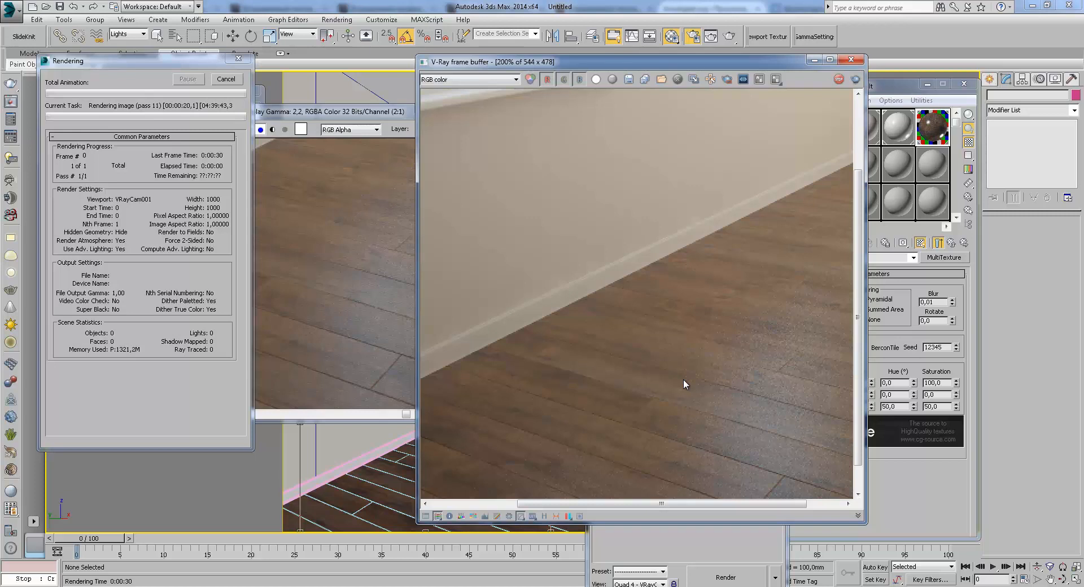
middle_drag(711, 394, 610, 373)
middle_drag(701, 411, 674, 322)
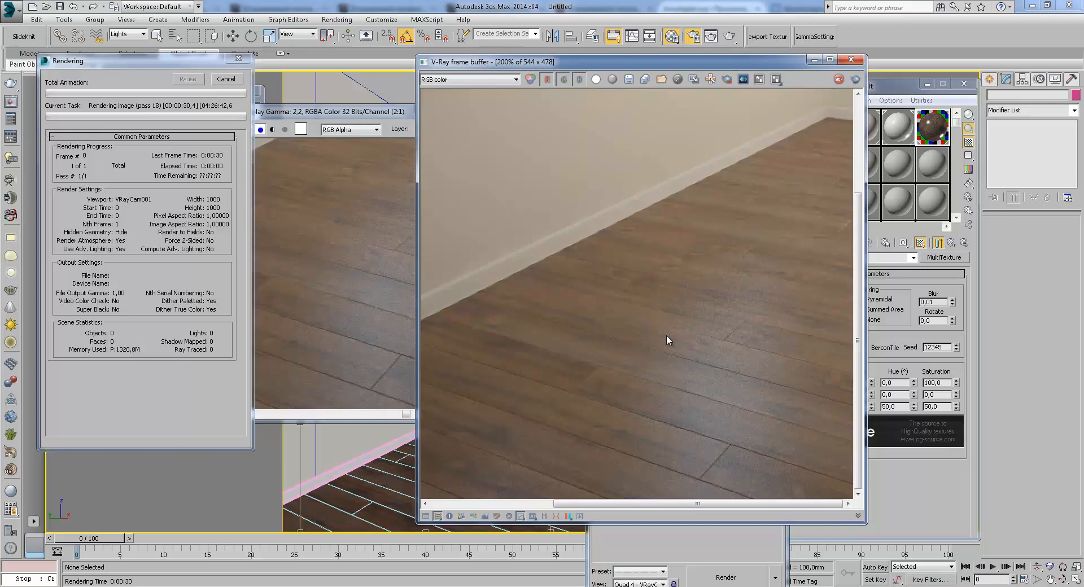
middle_drag(722, 414, 805, 357)
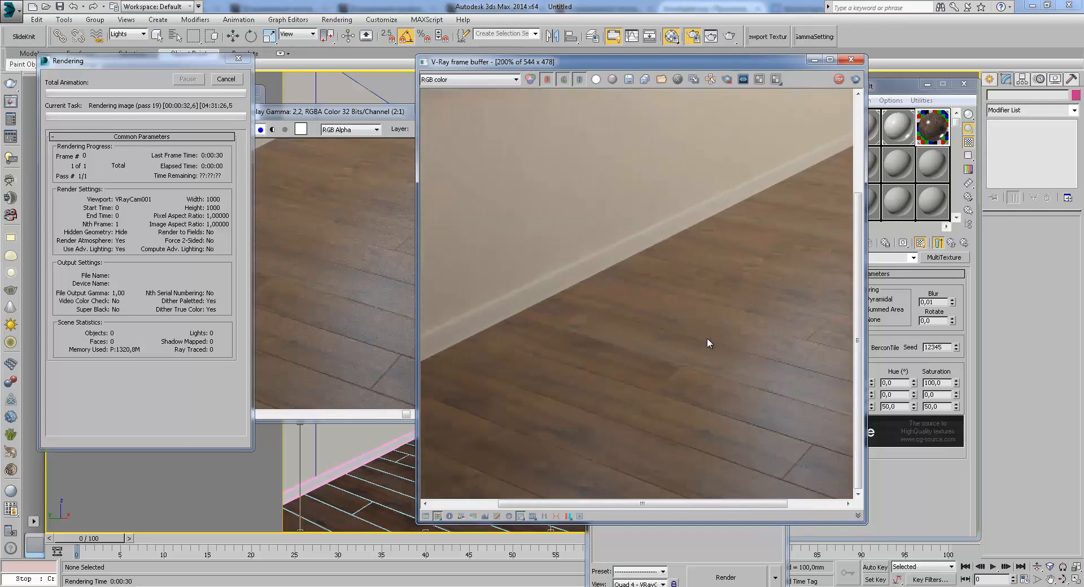
middle_drag(432, 356, 682, 404)
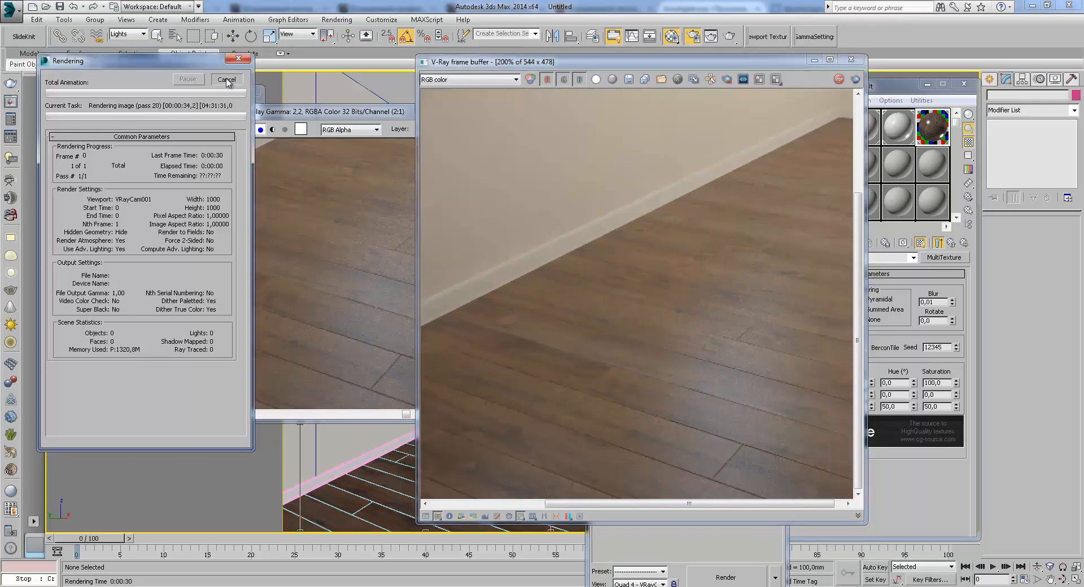
- Compare the floor planks, window and baseboard of the Progressive render with the frame buffer copy at 200%
click(371, 330)
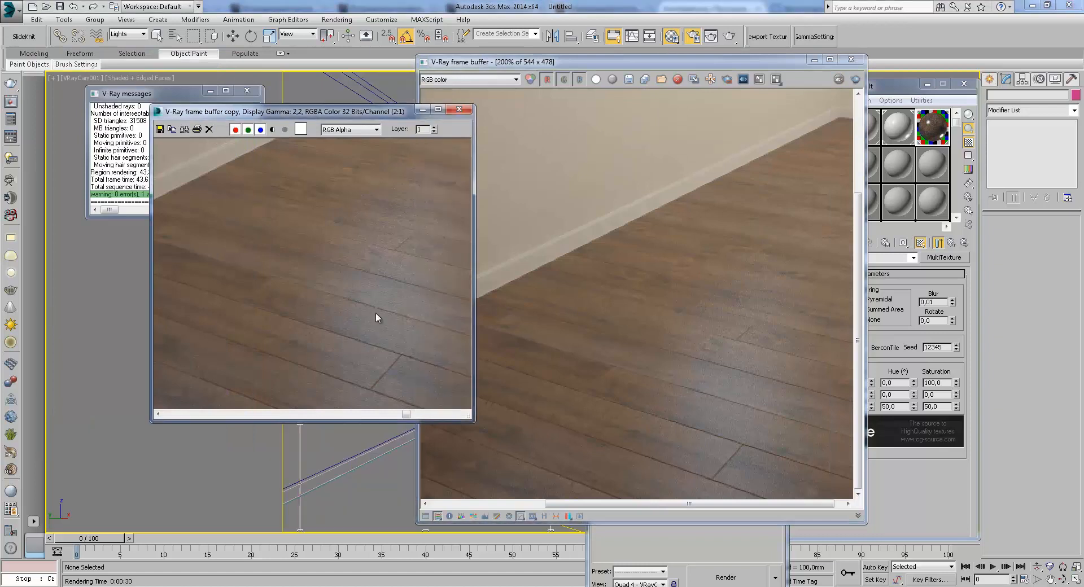
click(600, 418)
scroll(703, 391, down, 2)
scroll(620, 235, up, 2)
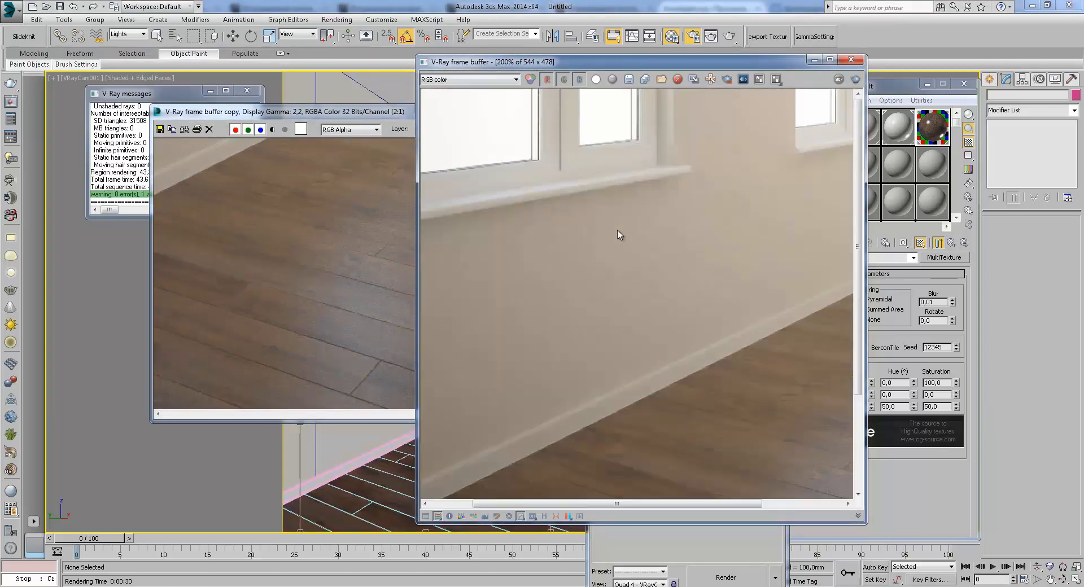
click(356, 333)
scroll(356, 362, up, 2)
drag(527, 238, 552, 320)
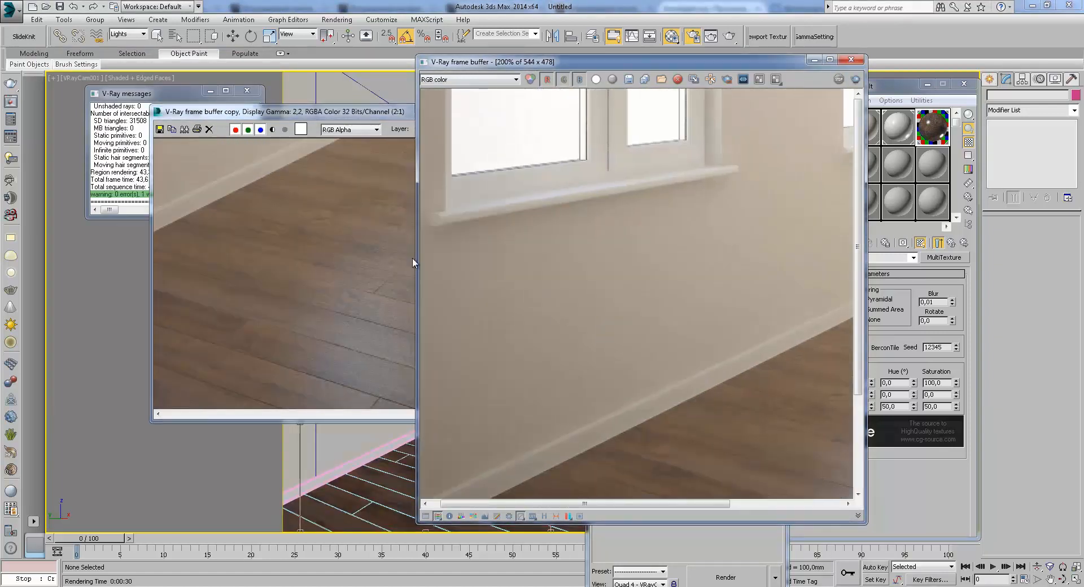
click(337, 353)
scroll(337, 353, up, 5)
drag(658, 266, 777, 328)
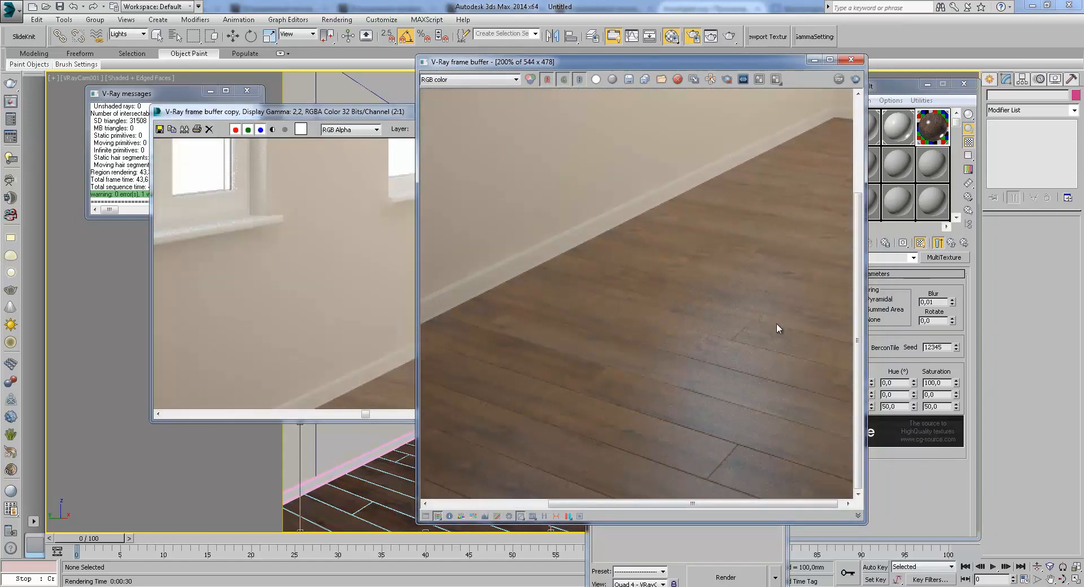
- Compare the window sill edge and wall shading in both renders, enlarging the Progressive one to 800%
click(354, 315)
scroll(375, 314, down, 2)
drag(645, 248, 740, 242)
drag(497, 164, 608, 300)
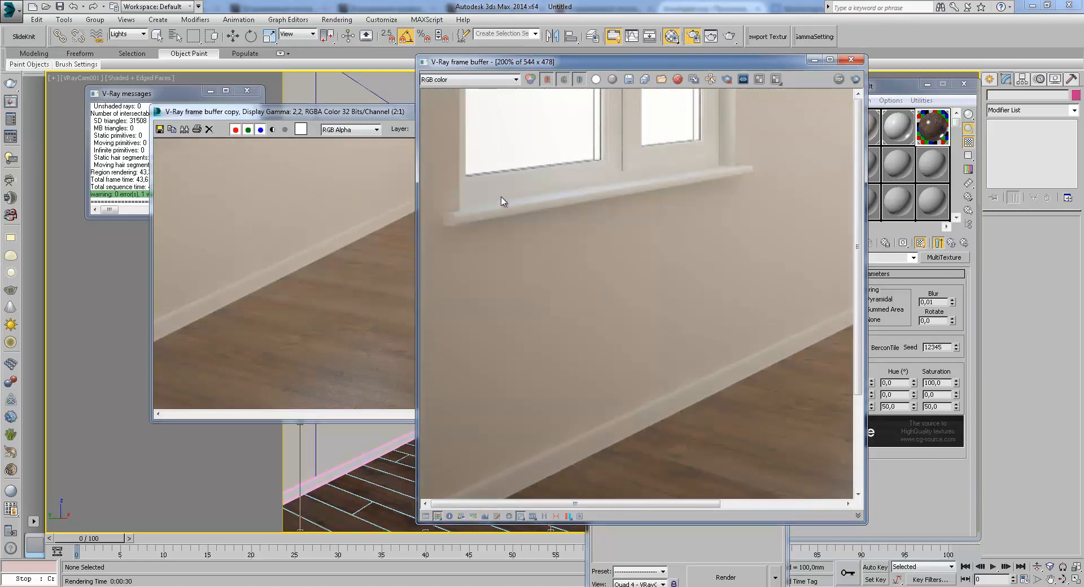
scroll(504, 208, up, 2)
click(297, 329)
scroll(277, 223, up, 2)
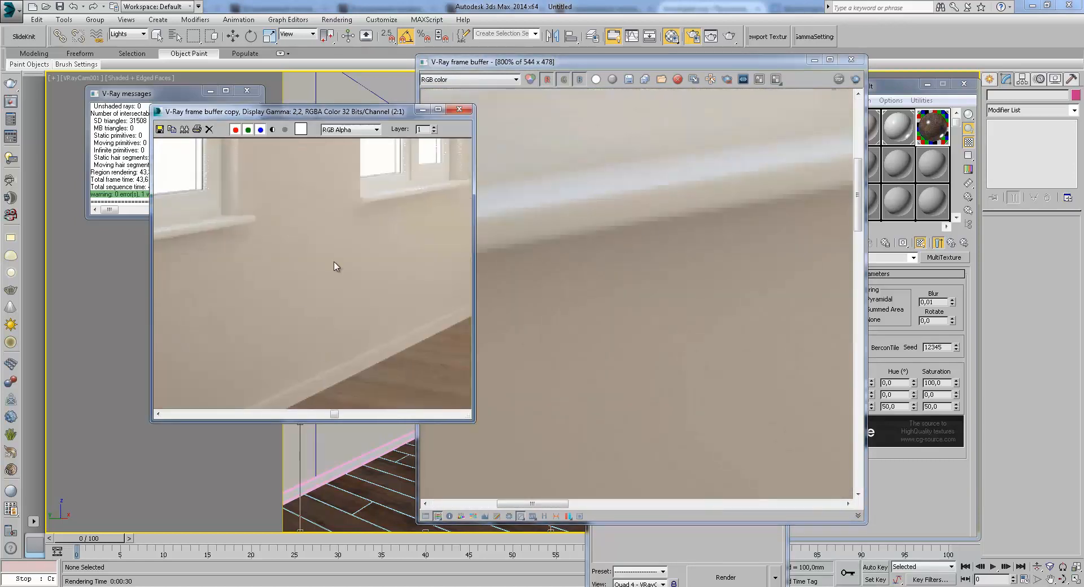
scroll(277, 223, left, 2)
scroll(286, 239, left, 2)
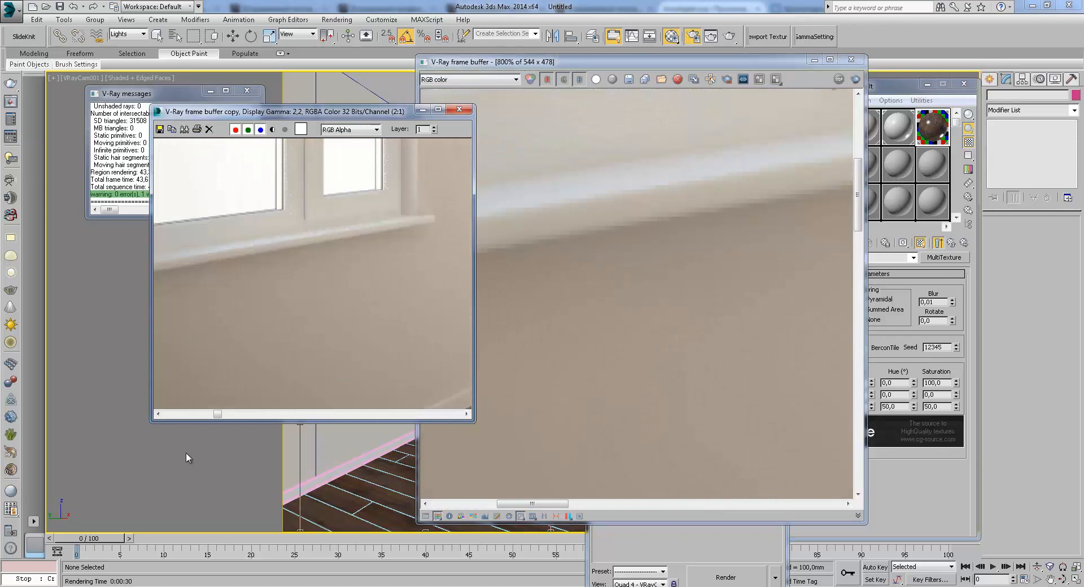
- Compare the floor's glossy reflection and plank joints in both renders at 200%
click(689, 251)
scroll(689, 252, down, 1)
scroll(687, 341, down, 1)
drag(559, 395, 693, 272)
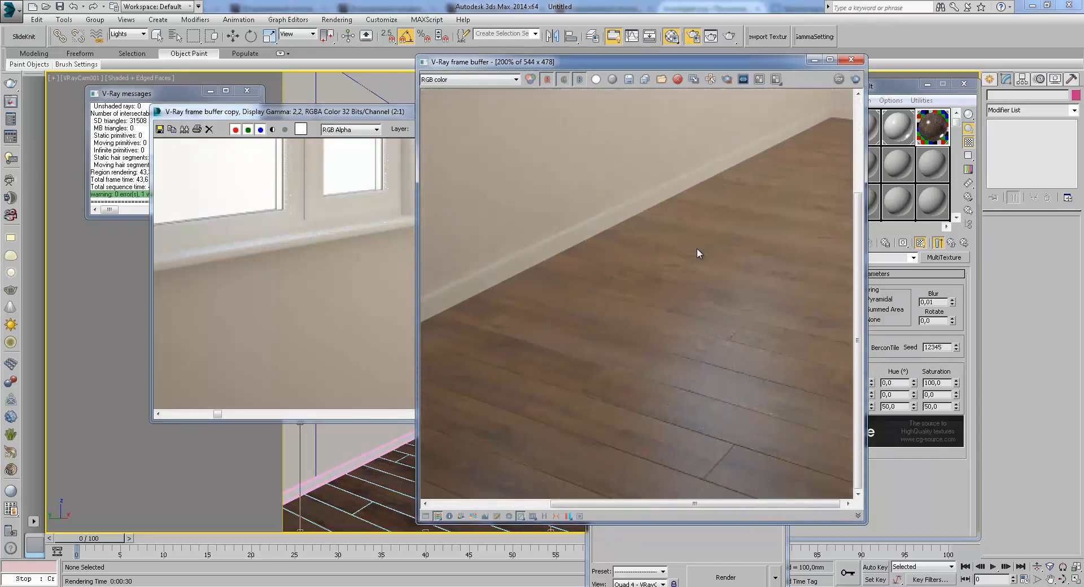
click(290, 242)
scroll(339, 271, right, 5)
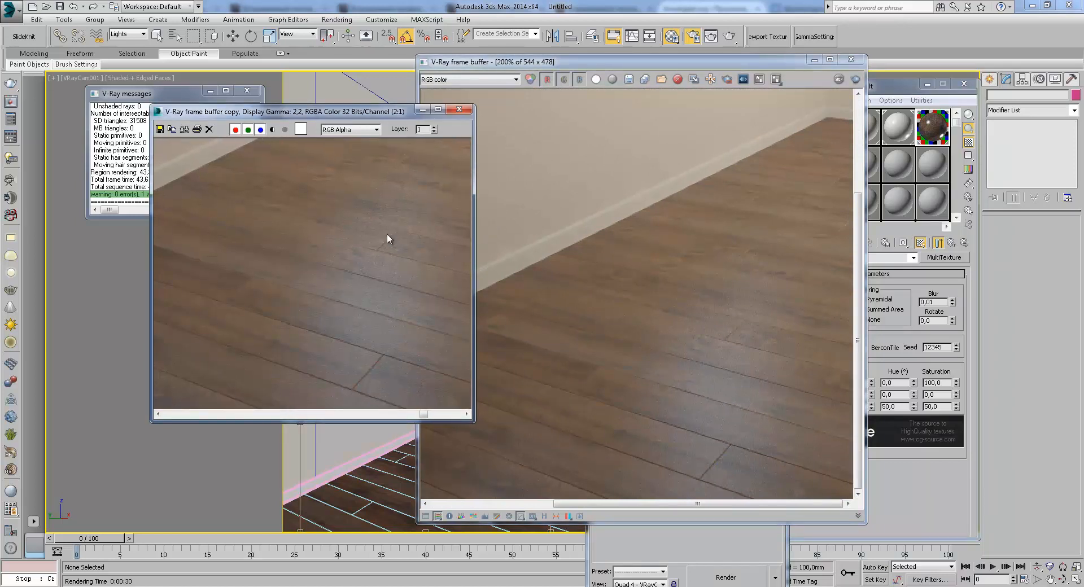
drag(610, 218, 605, 171)
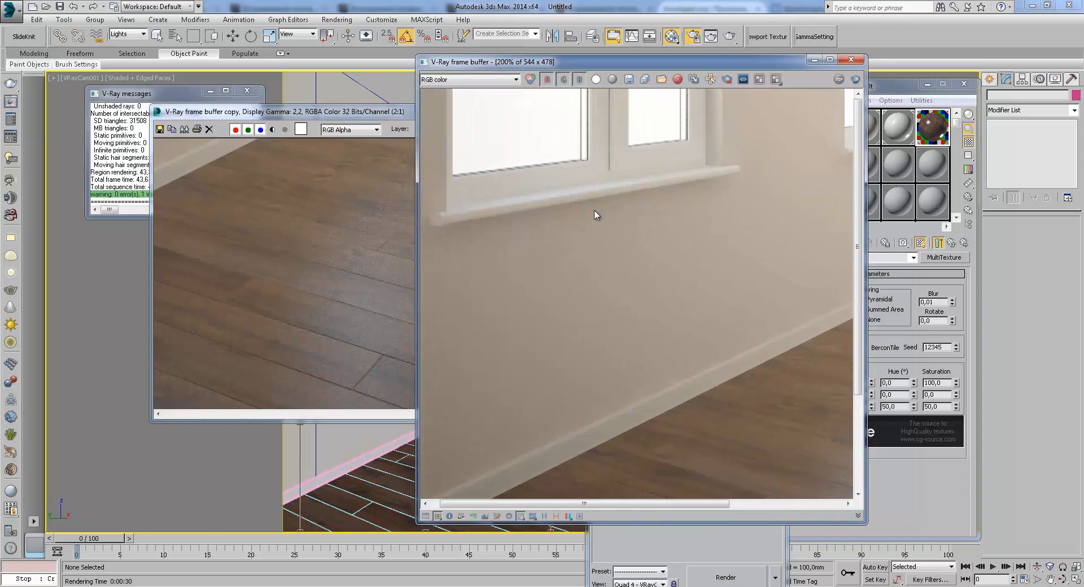
- Show both renders at 100% and arrange their windows side by side, enlarging the frame buffer copy's window
click(306, 251)
scroll(309, 315, down, 2)
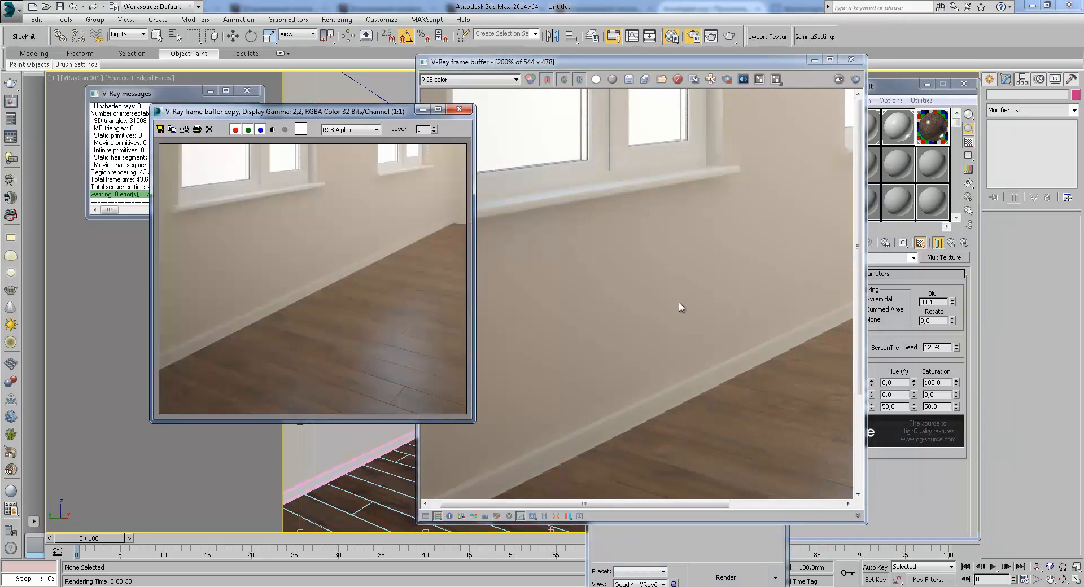
scroll(685, 308, down, 1)
scroll(319, 271, up, 1)
drag(316, 114, 270, 93)
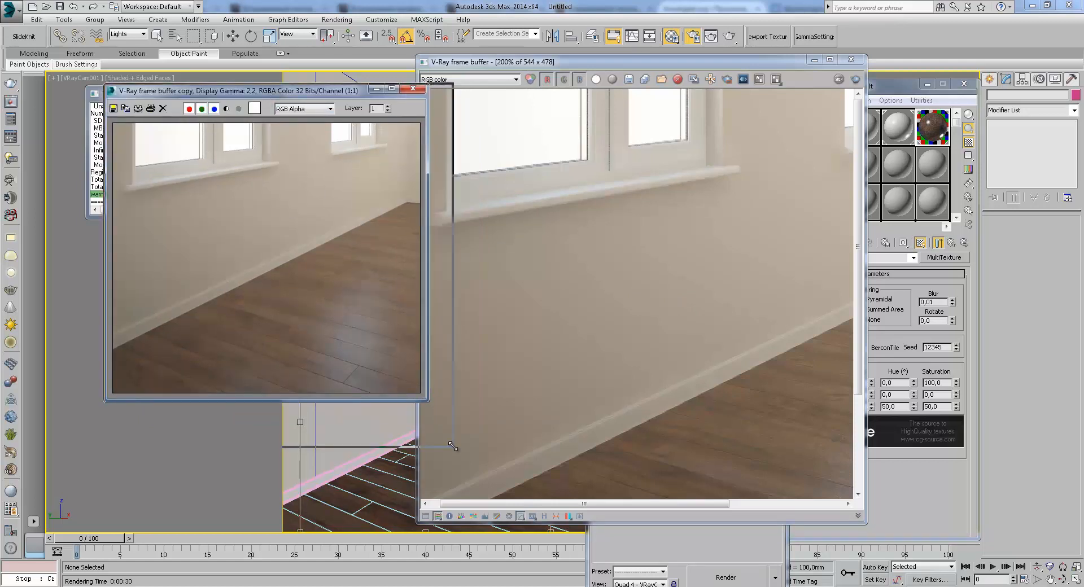
drag(427, 400, 452, 447)
click(754, 448)
scroll(776, 391, down, 1)
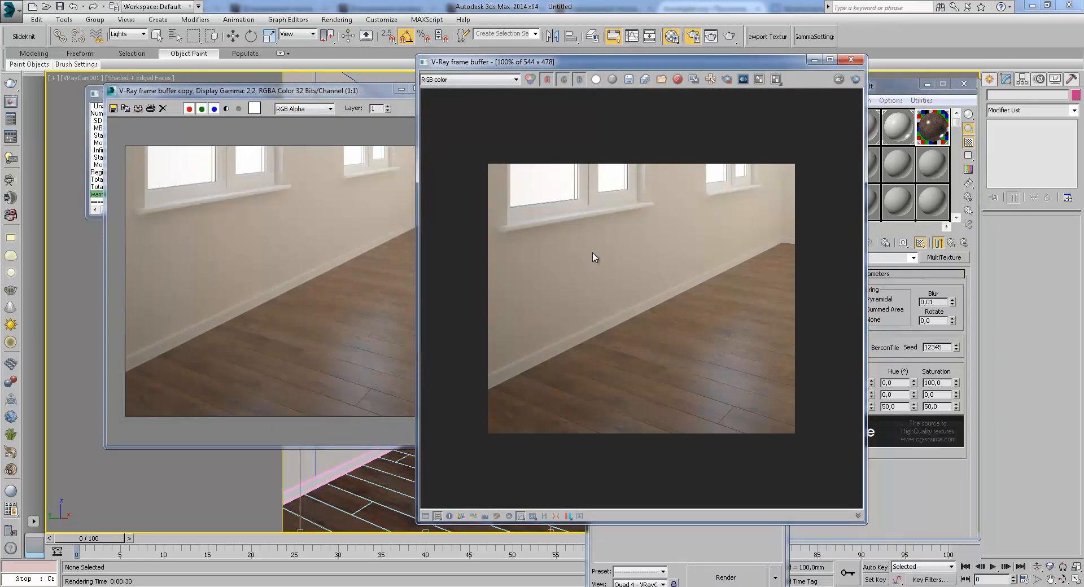
mouse_move(617, 67)
mouse_down()
mouse_move(670, 74)
mouse_move(631, 79)
mouse_up()
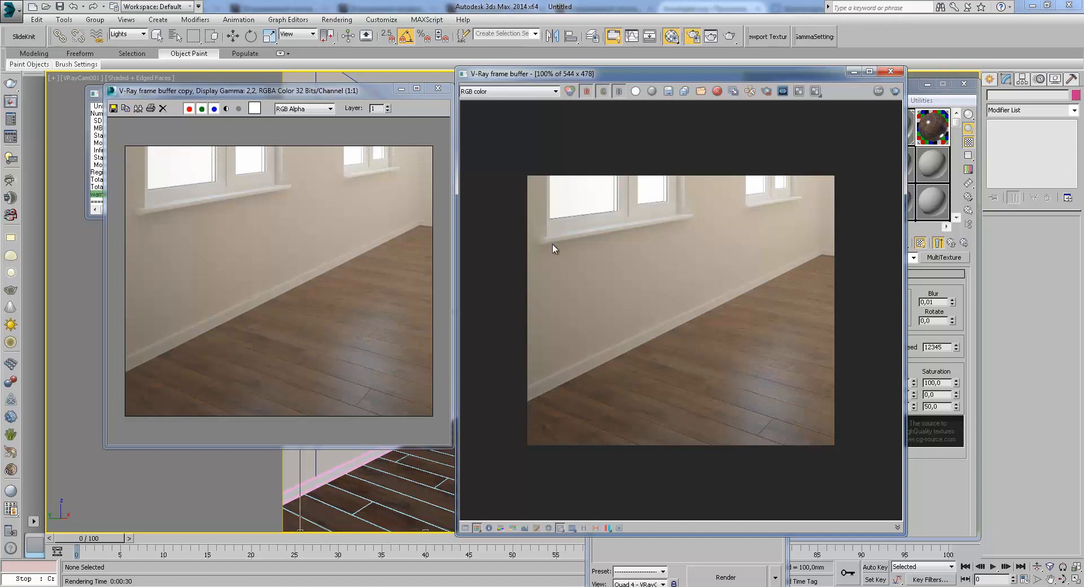
- Set the image sampler type back to Adaptive and reposition the Render Setup dialog so it is fully visible
click(882, 92)
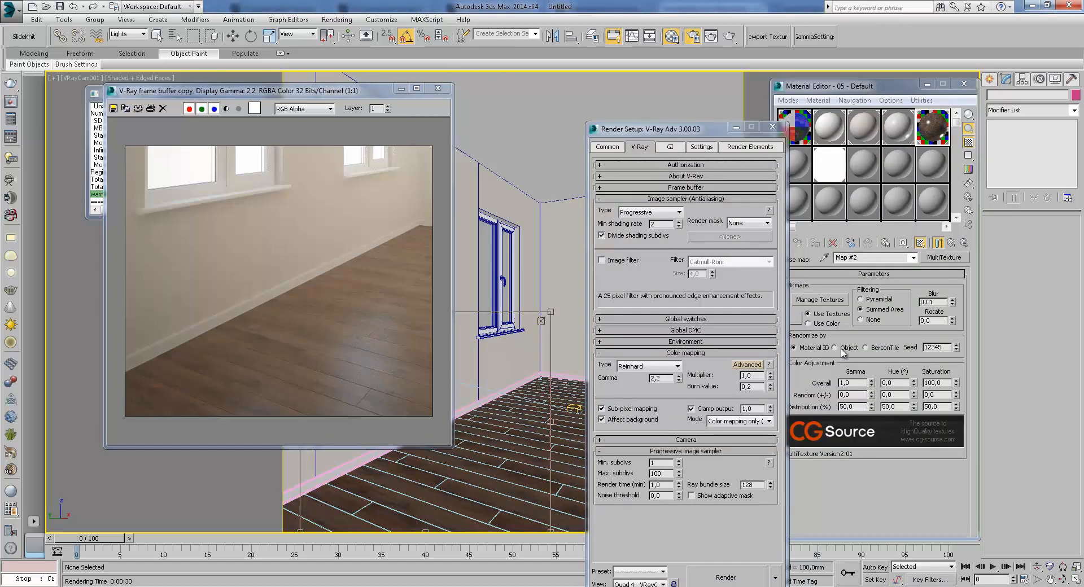
click(649, 212)
click(644, 226)
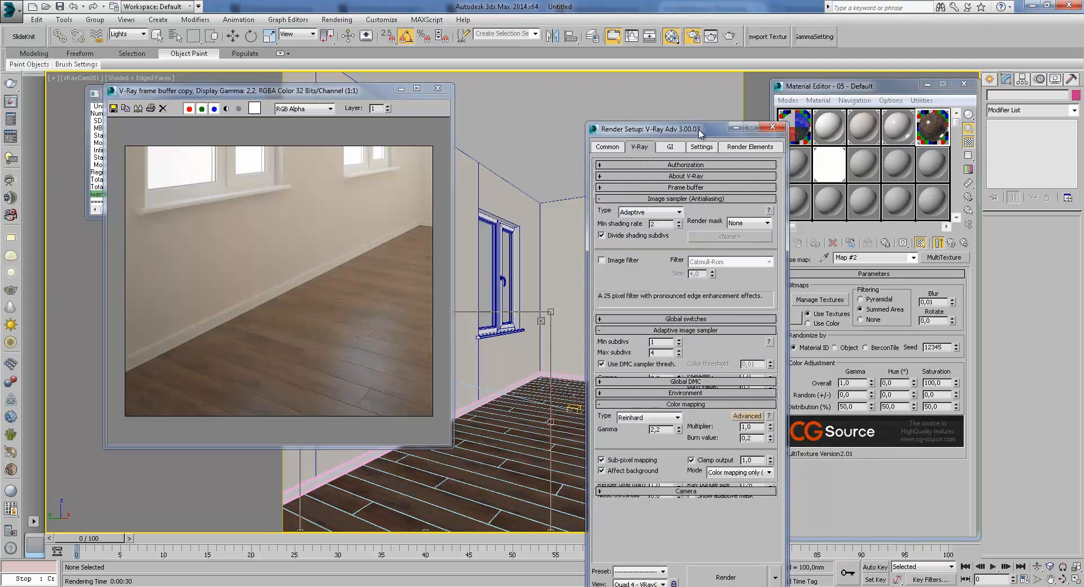
drag(700, 131, 683, 81)
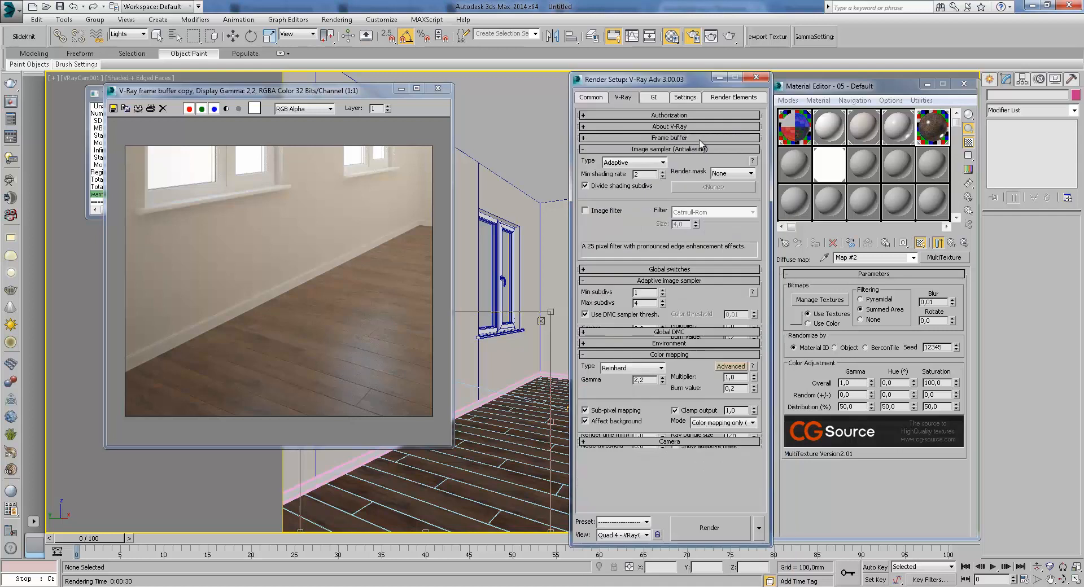
click(682, 332)
click(681, 334)
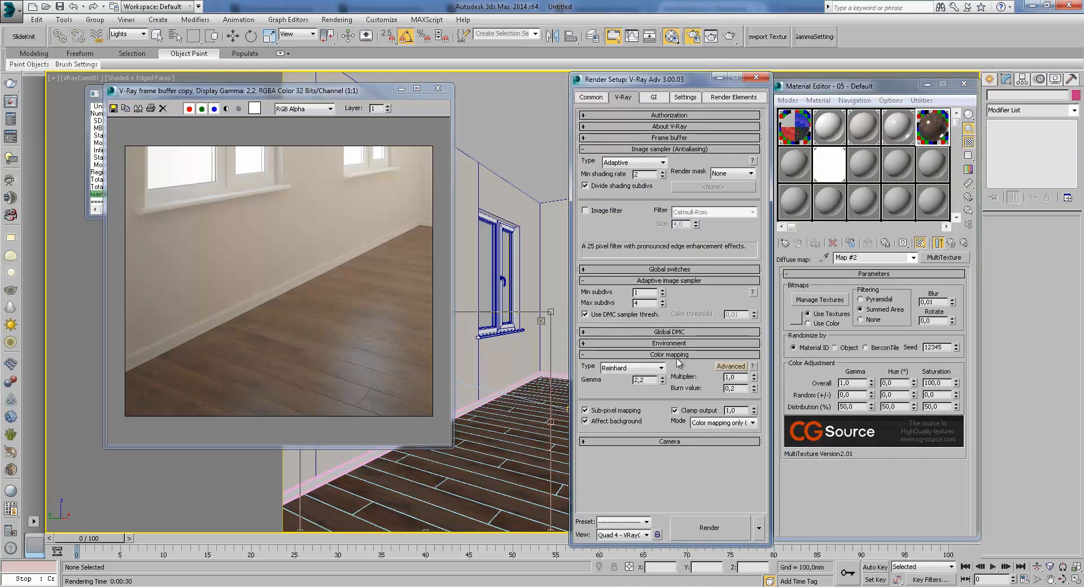
- Change the color mapping type to Linear multiply, start a new test render and check its wall and floor
click(659, 368)
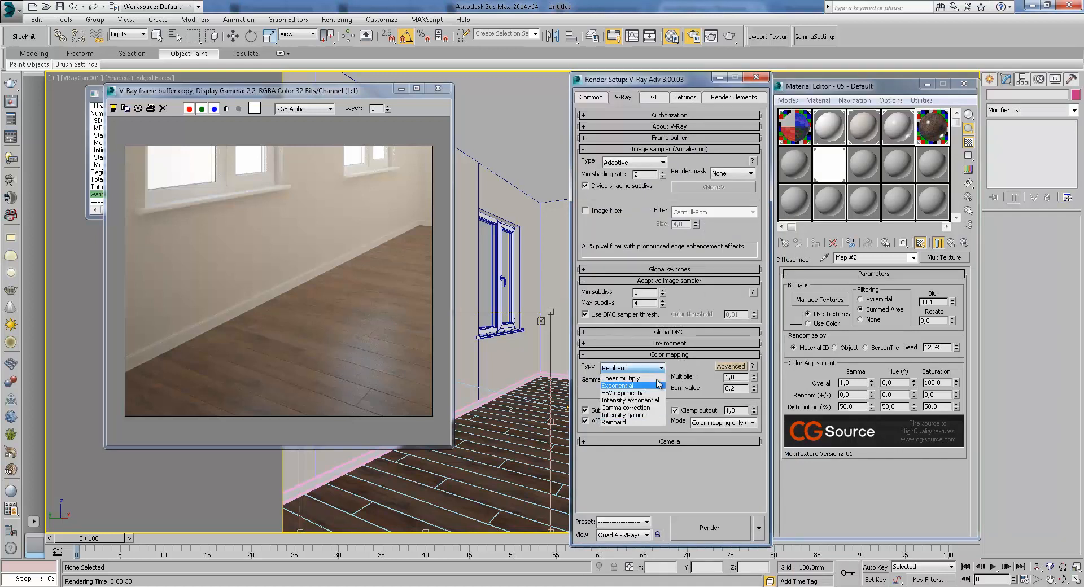
click(643, 378)
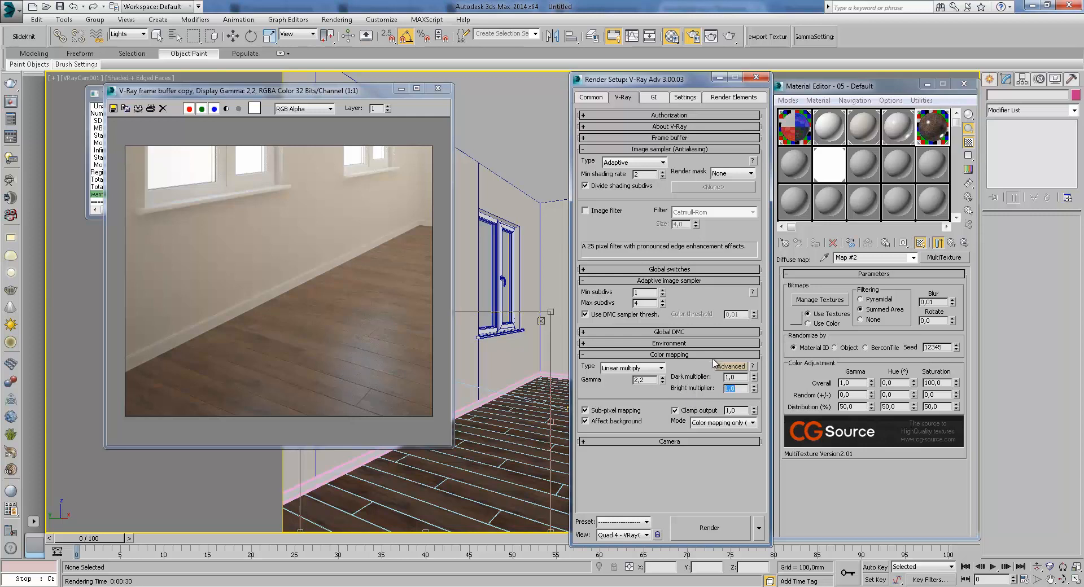
click(706, 531)
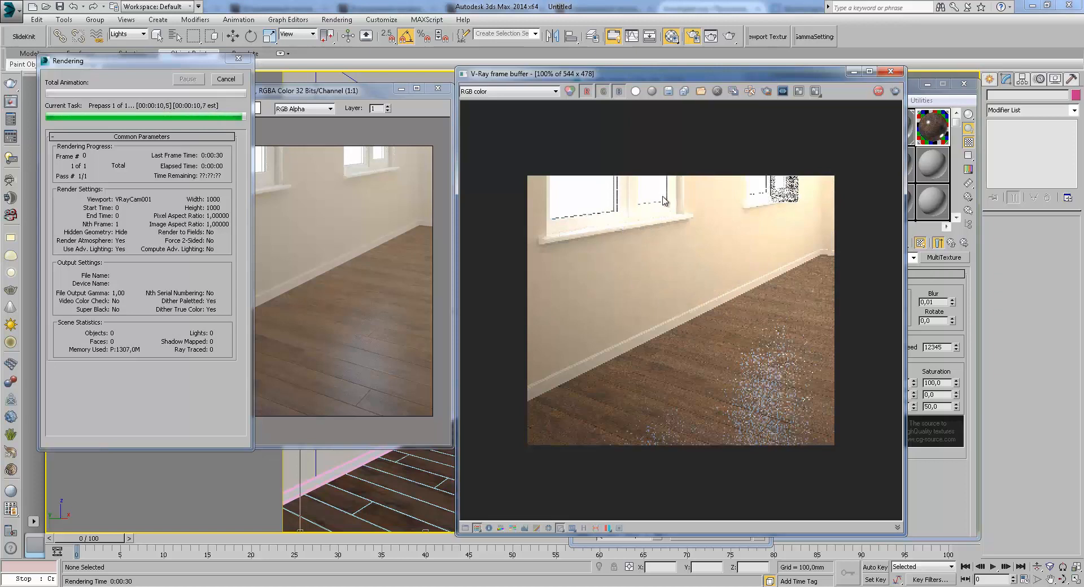
scroll(602, 237, up, 1)
scroll(721, 249, down, 2)
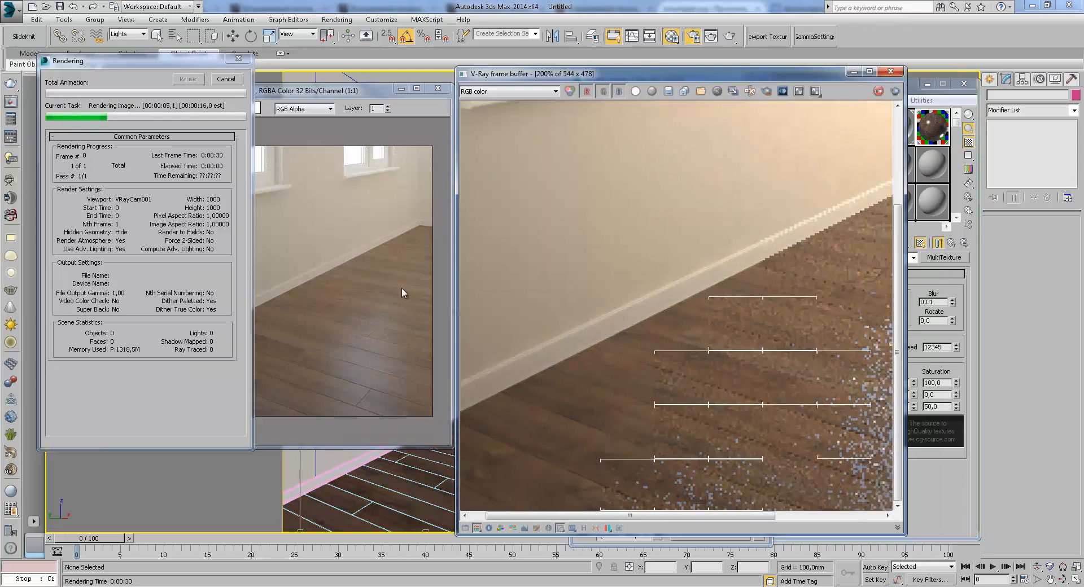
- Show the current render at 100% beside the frame buffer copy and cancel the running test render
click(411, 270)
scroll(662, 394, down, 1)
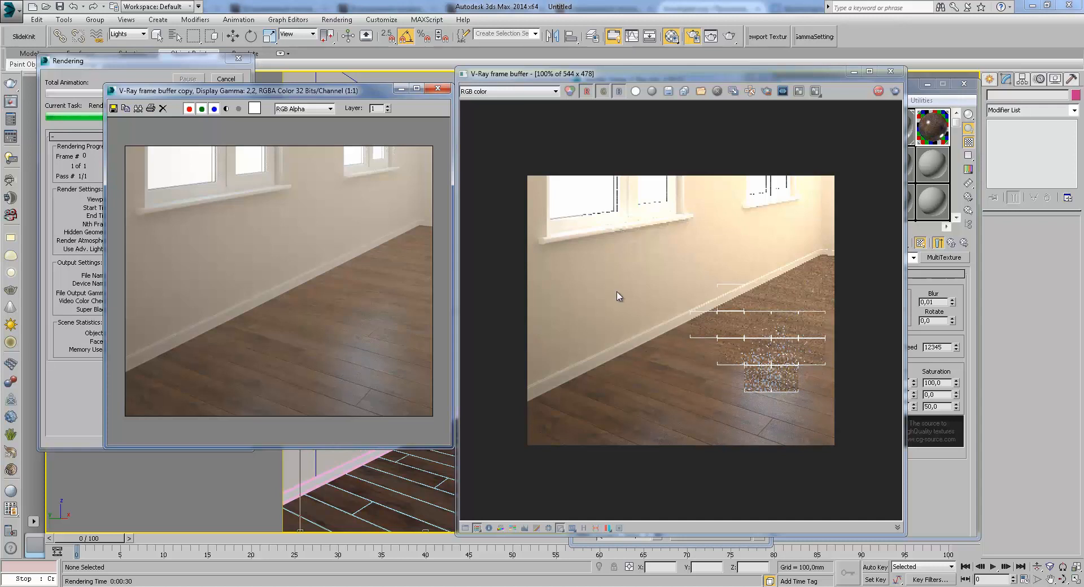
click(127, 82)
click(226, 79)
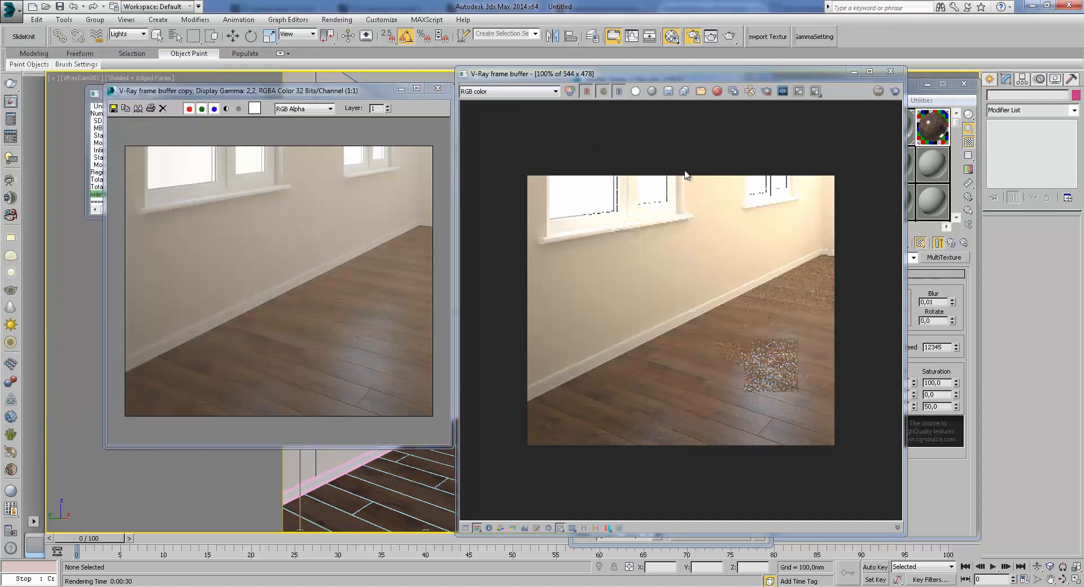
- Change the color mapping type to Exponential and start a new test render, moving the frame buffer clear of the Render Setup dialog
drag(847, 72, 969, 70)
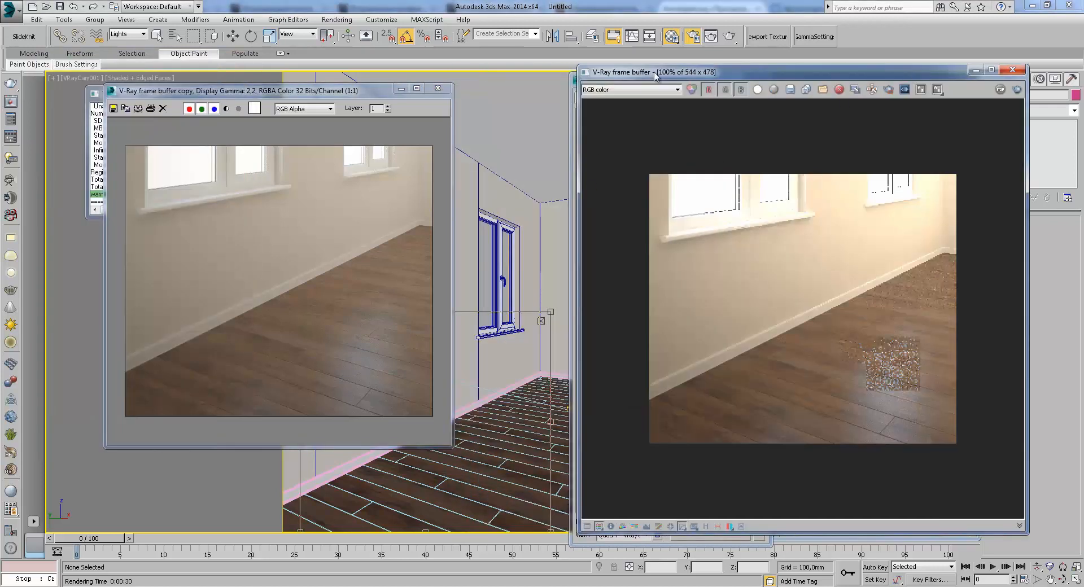
drag(653, 78, 703, 78)
click(598, 79)
click(652, 370)
click(621, 383)
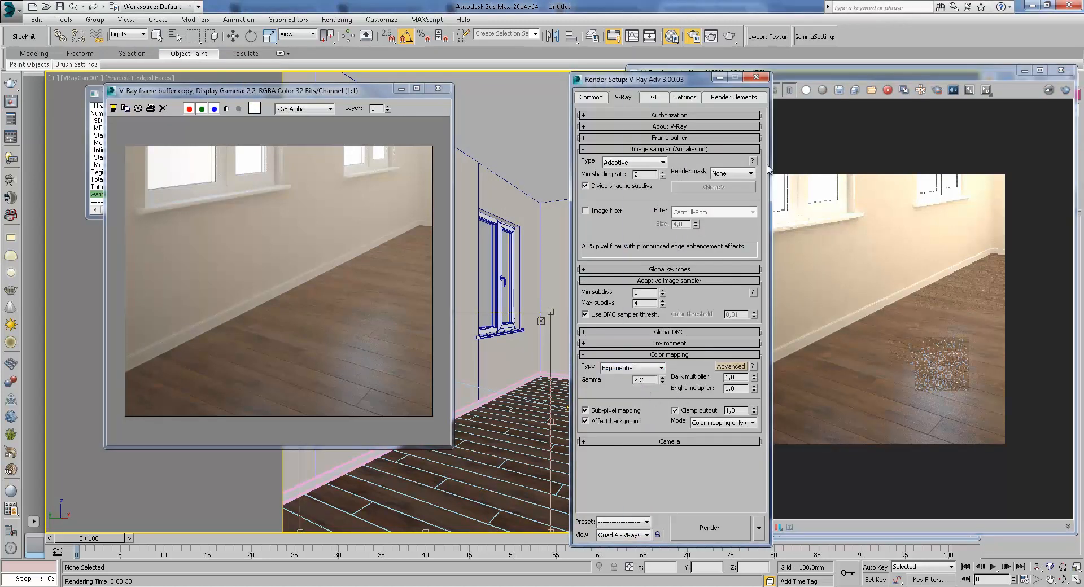
click(1065, 90)
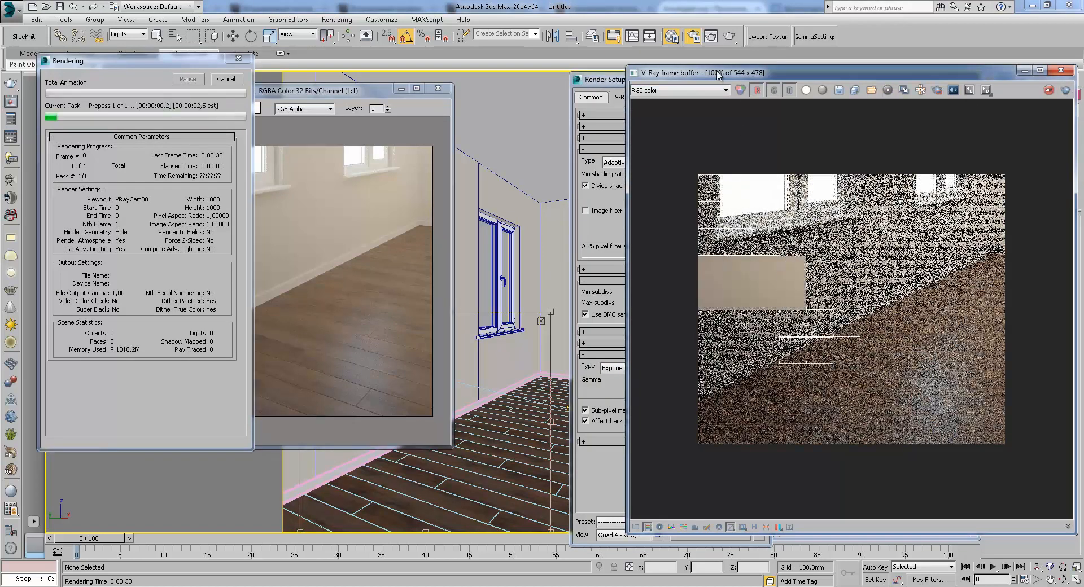
drag(717, 73, 770, 81)
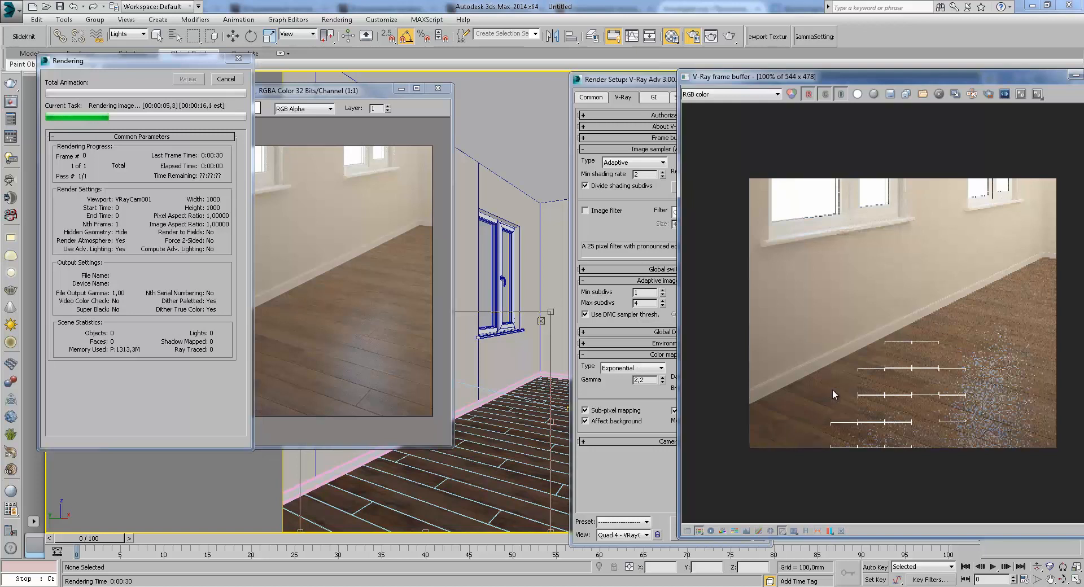
- Examine the Exponential render's floor, wall and window sill at 200% and compare the full image with the frame buffer copy
scroll(883, 385, up, 1)
scroll(883, 385, up, 1)
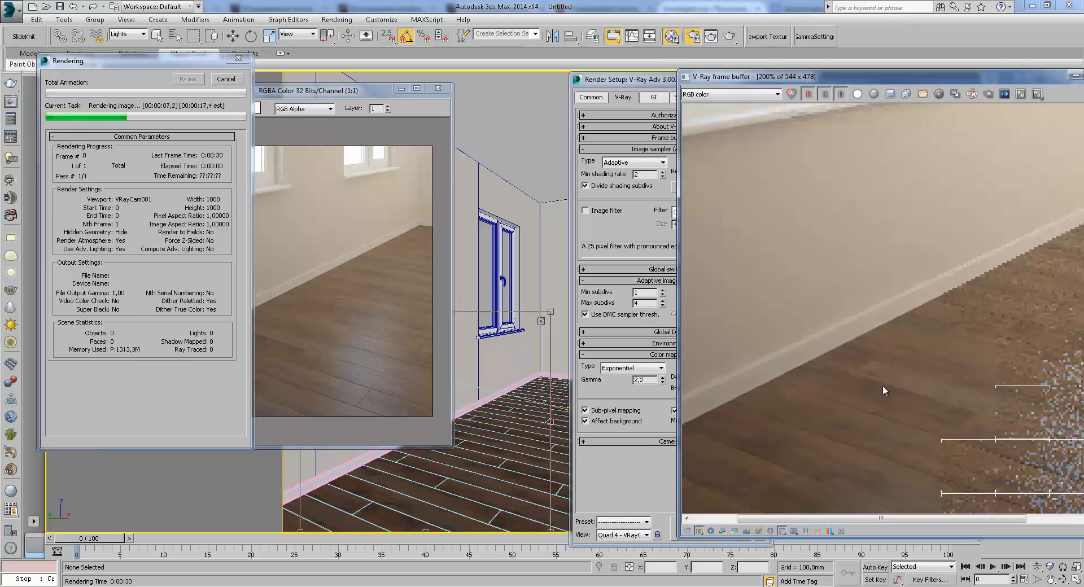
drag(330, 97, 435, 89)
scroll(802, 262, down, 2)
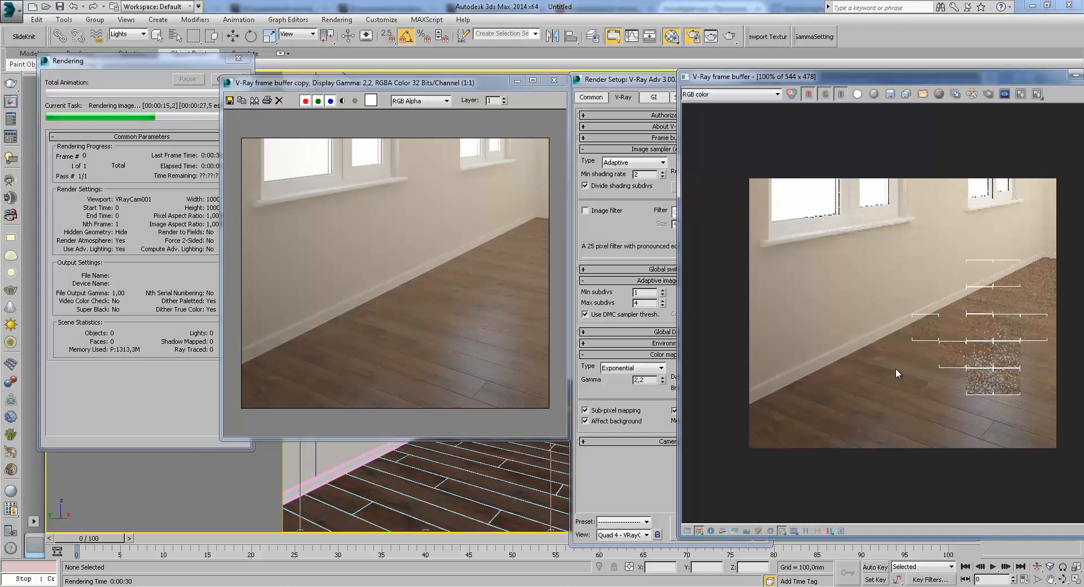
scroll(977, 393, up, 1)
middle_drag(993, 343, 862, 422)
scroll(866, 412, down, 1)
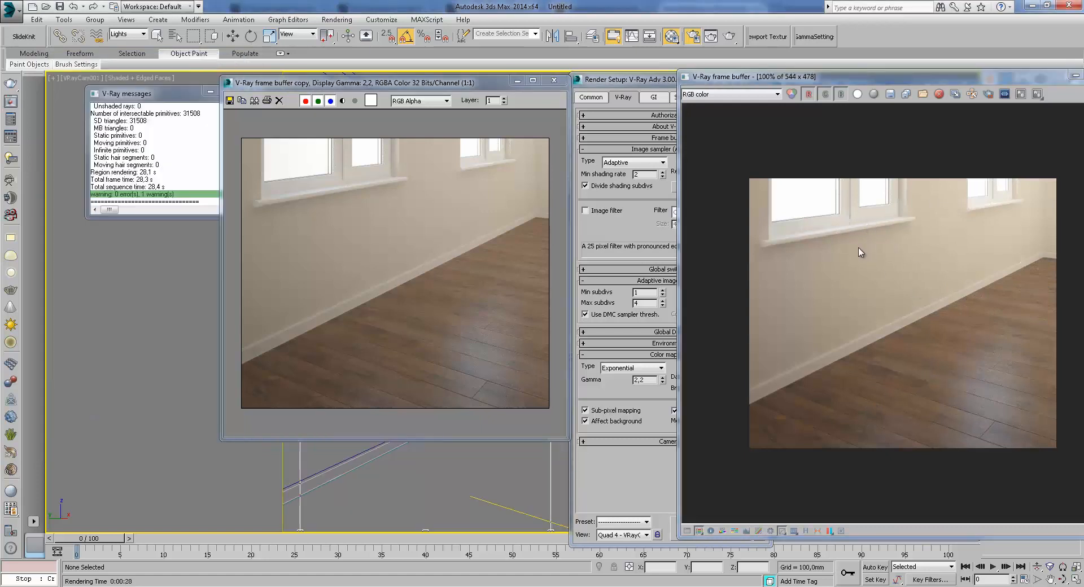
scroll(992, 203, up, 1)
middle_drag(834, 237, 857, 349)
scroll(920, 263, down, 1)
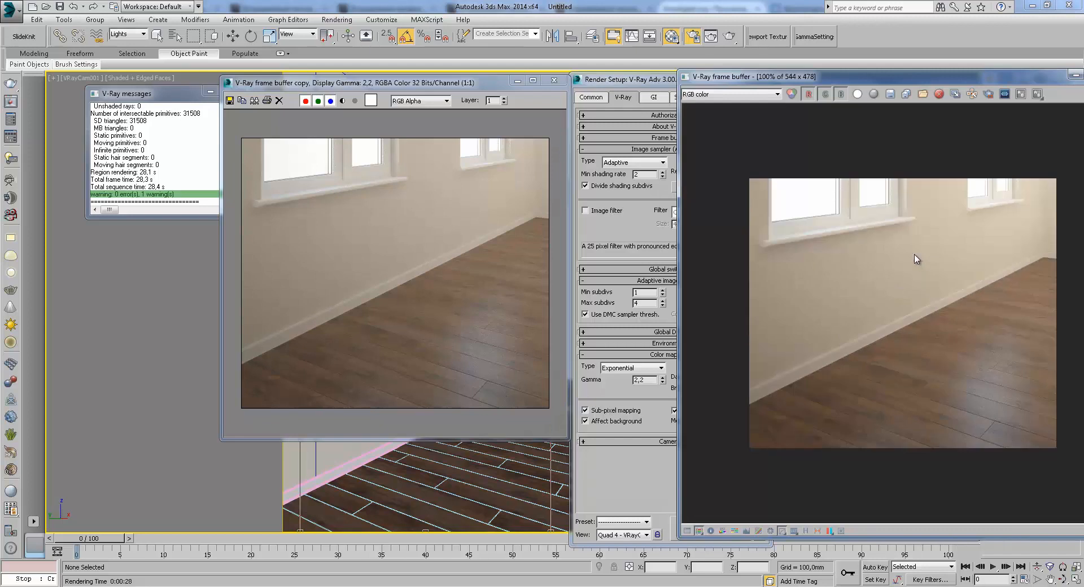
- Set the color mapping type to Reinhard in Basic mode and close the frame buffer
click(632, 367)
click(635, 427)
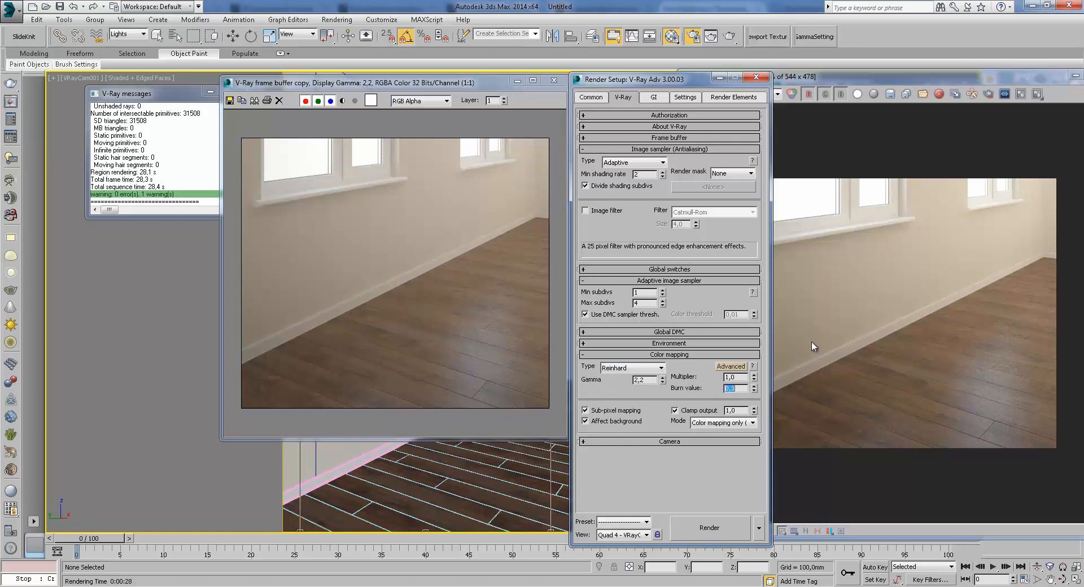
double_click(926, 82)
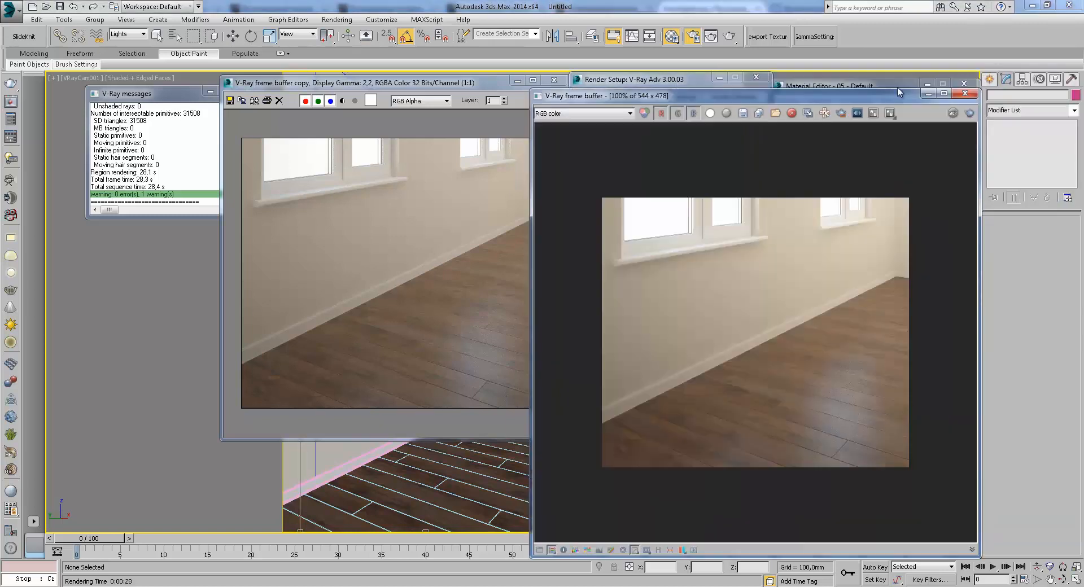
click(966, 94)
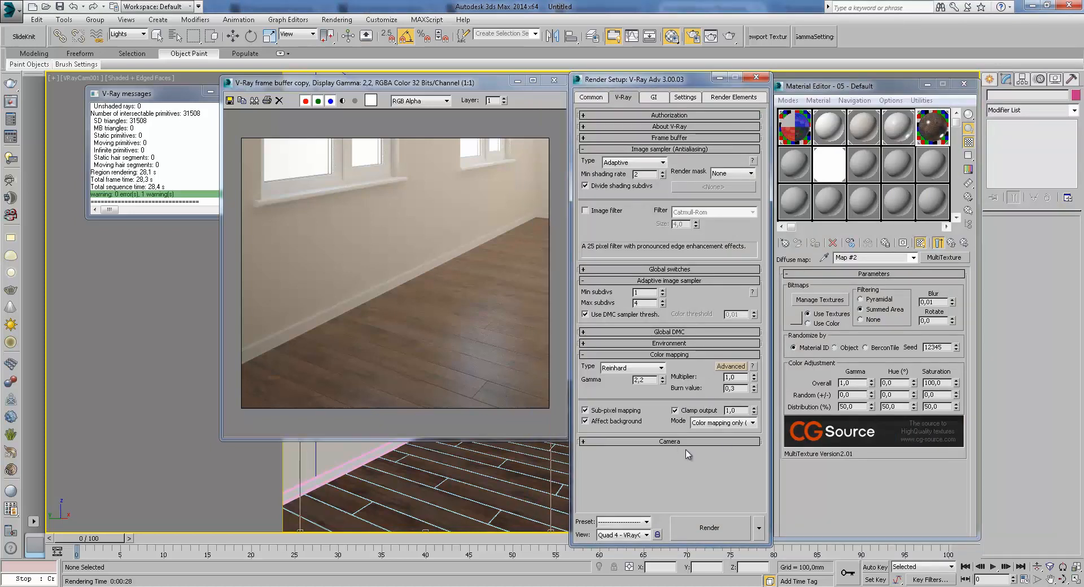
click(731, 366)
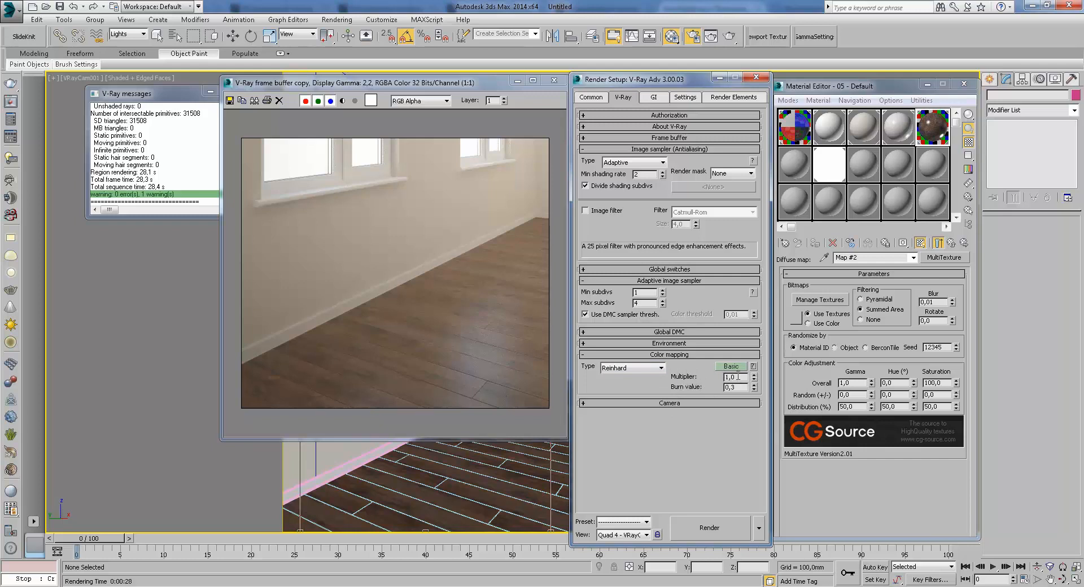
- Set the Global DMC adaptive amount to 0,7 and start a new test render with the frame buffer beside the copy
click(667, 333)
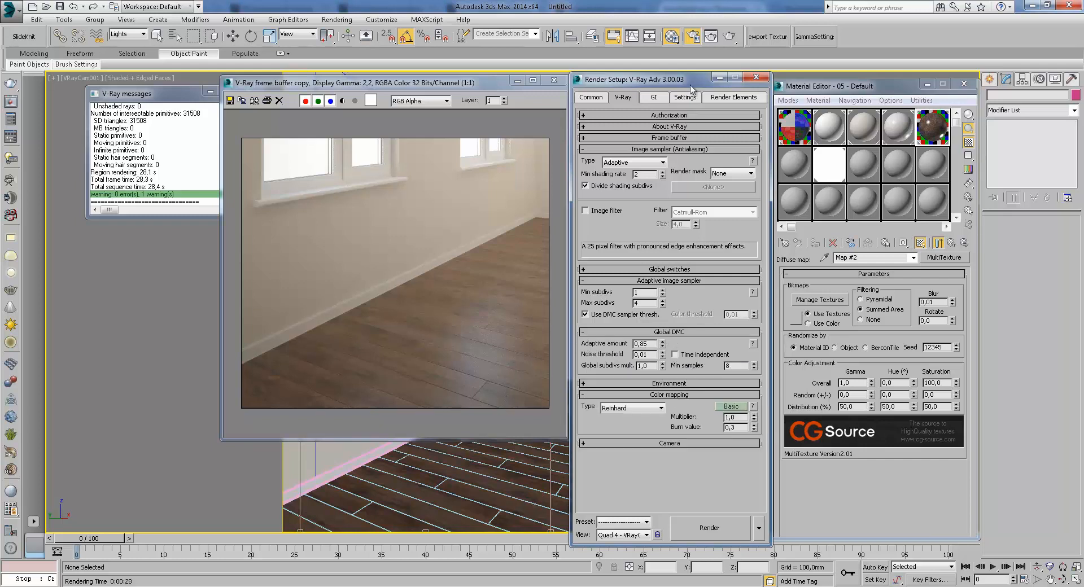
drag(661, 82, 698, 86)
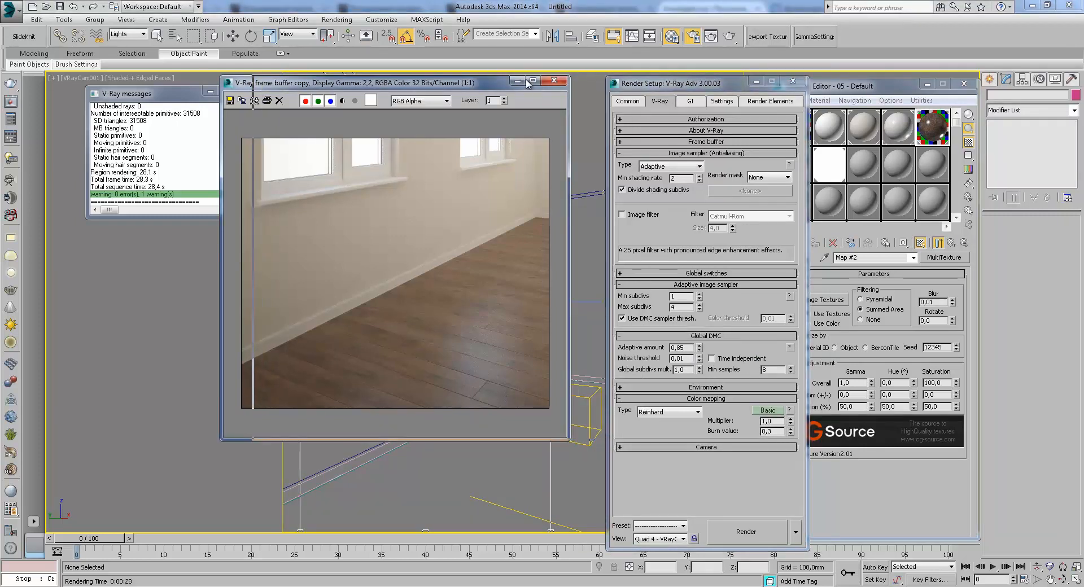
drag(492, 83, 526, 83)
double_click(679, 370)
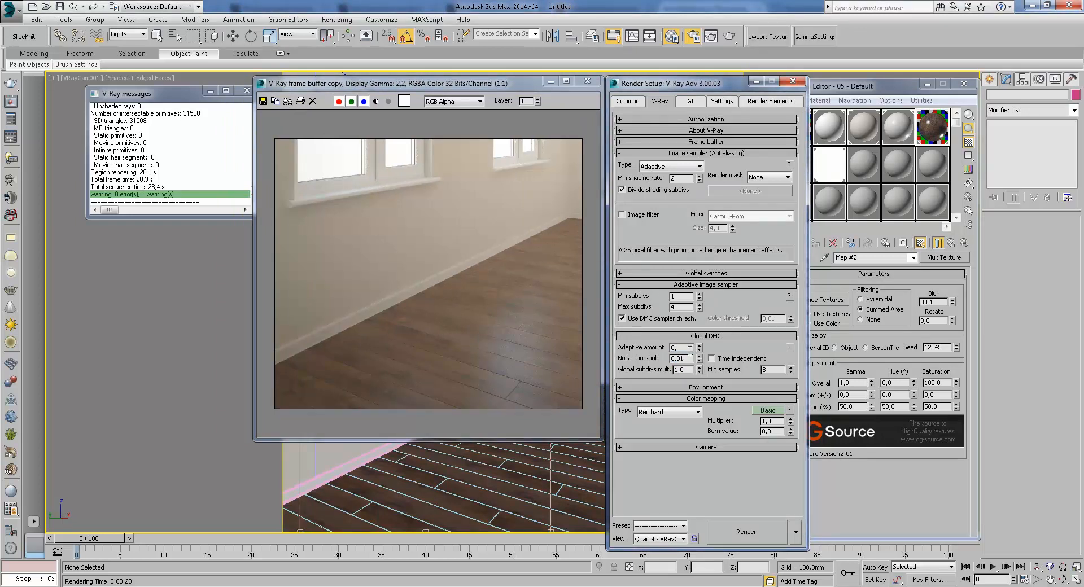
click(740, 531)
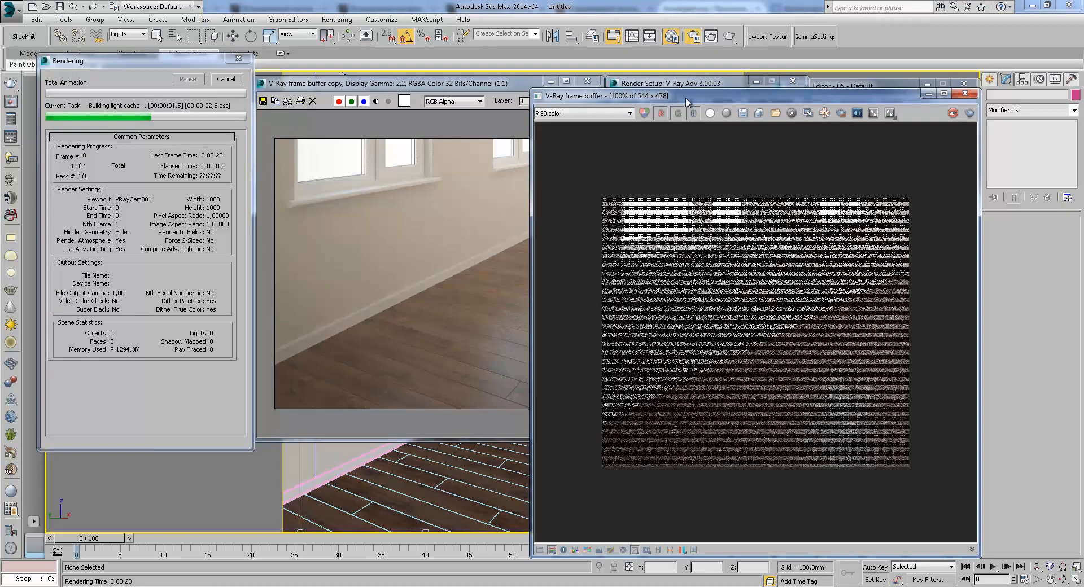
drag(685, 97, 761, 84)
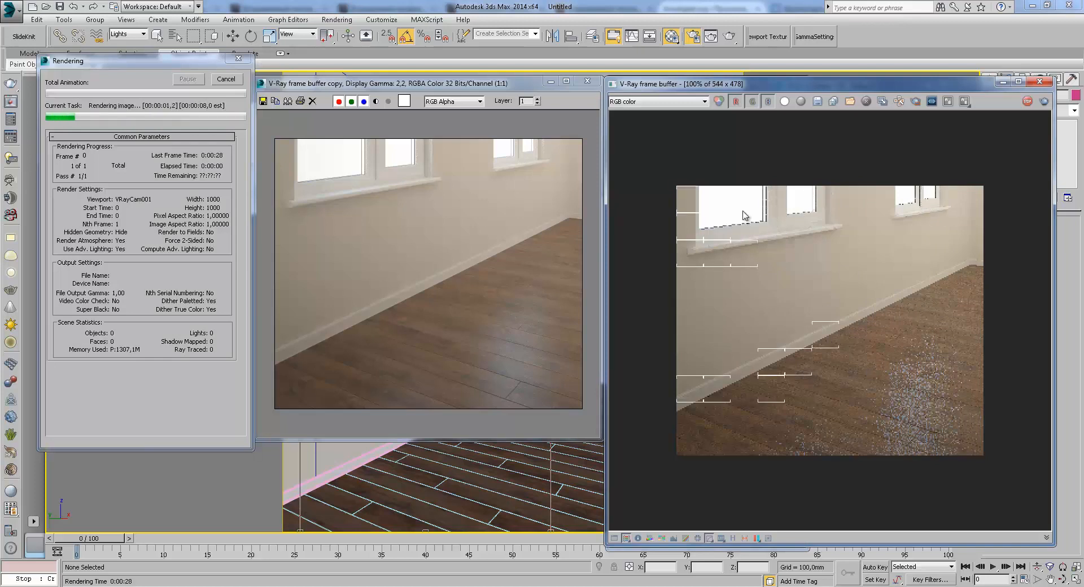
- Compare the window sill edges in the adaptive amount test render and the frame buffer copy at 400%
scroll(744, 215, up, 1)
scroll(779, 293, up, 1)
middle_drag(728, 226, 789, 280)
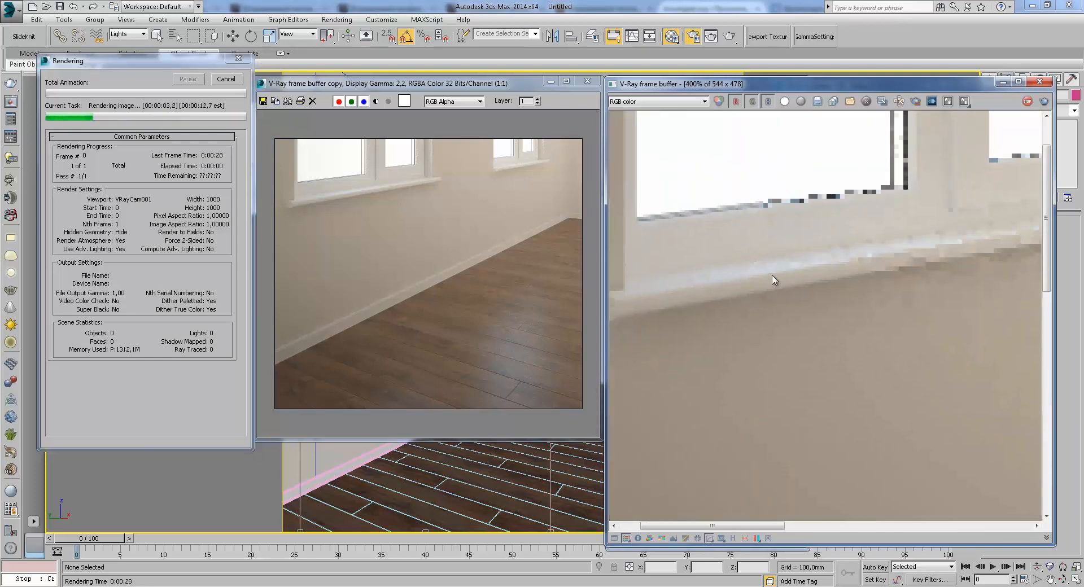
click(317, 198)
scroll(316, 200, up, 2)
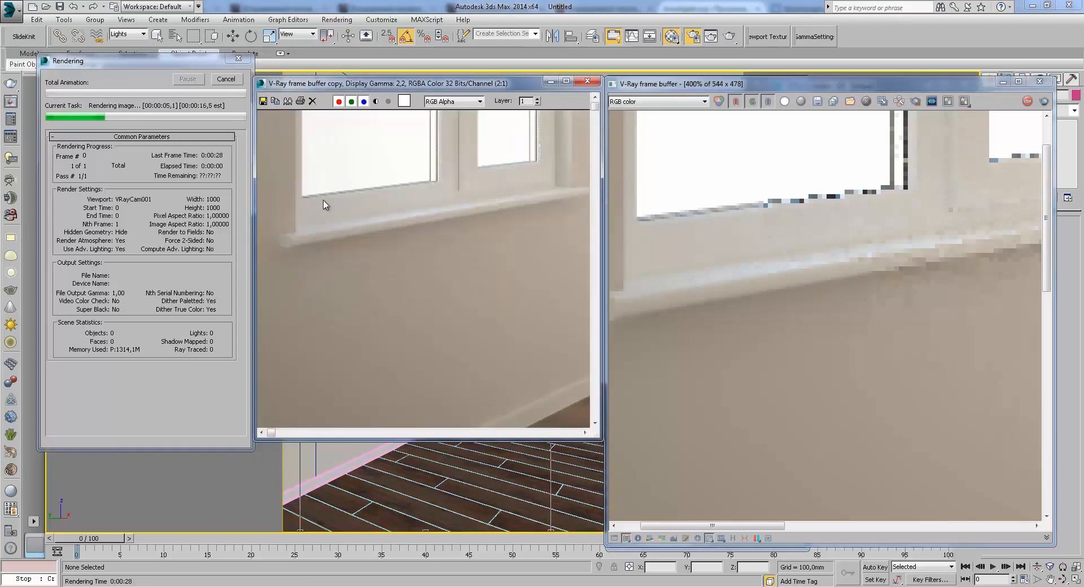
- Compare the floor's reflection and plank joints in both renders at 200%, and check the finished render at 100%
scroll(921, 442, down, 1)
middle_drag(762, 296, 777, 410)
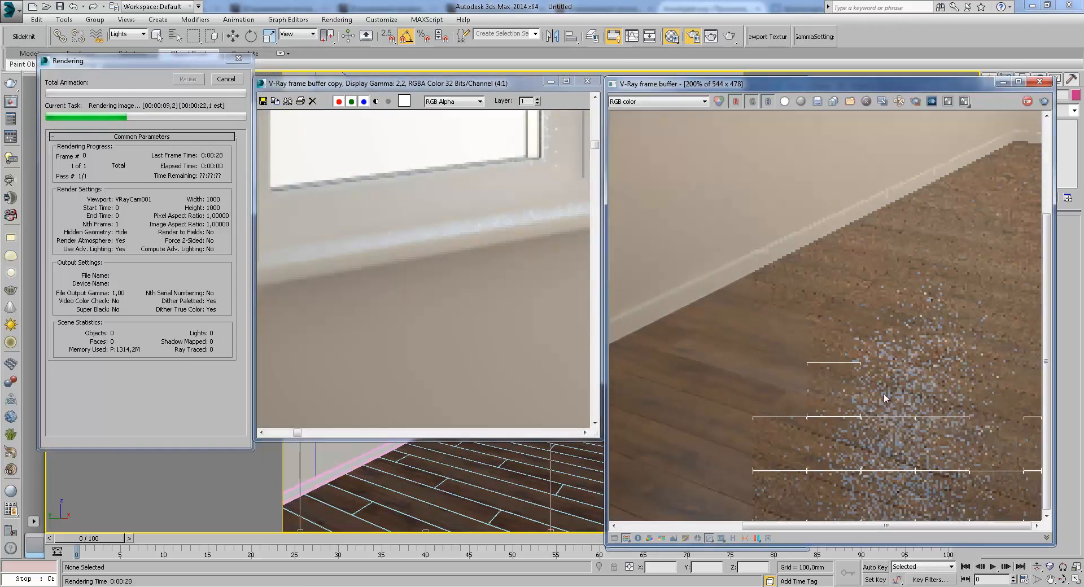
middle_drag(508, 395, 370, 294)
middle_drag(428, 322, 381, 299)
scroll(455, 246, down, 5)
scroll(542, 350, up, 5)
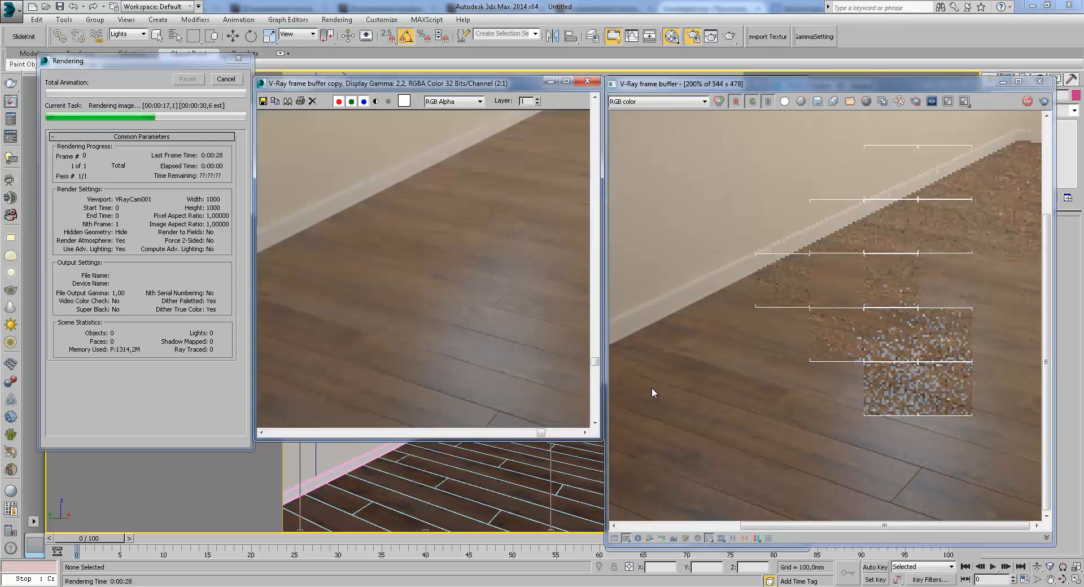
middle_drag(923, 466, 942, 472)
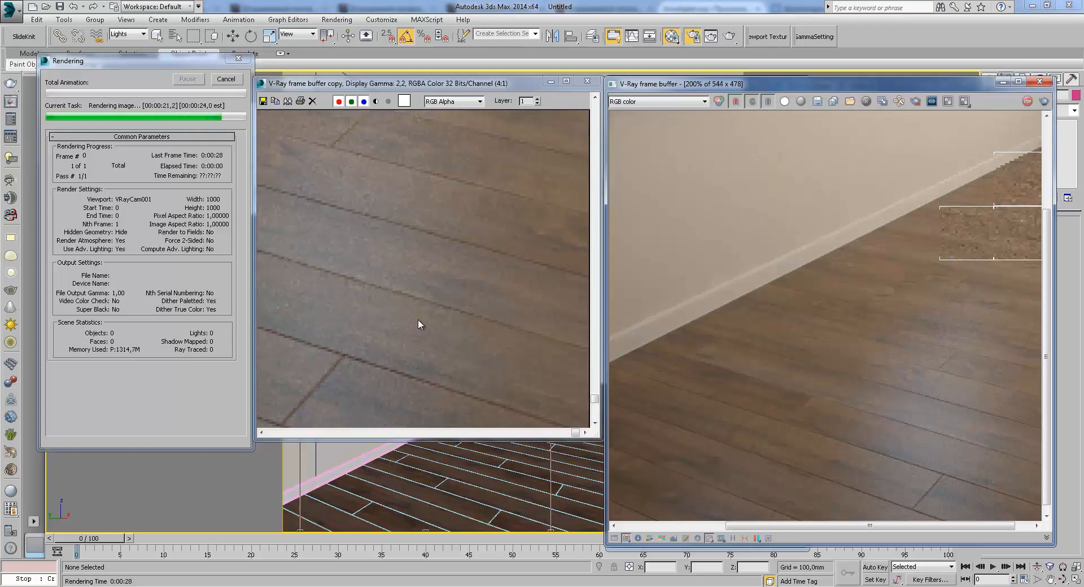
scroll(459, 303, down, 1)
scroll(875, 415, down, 1)
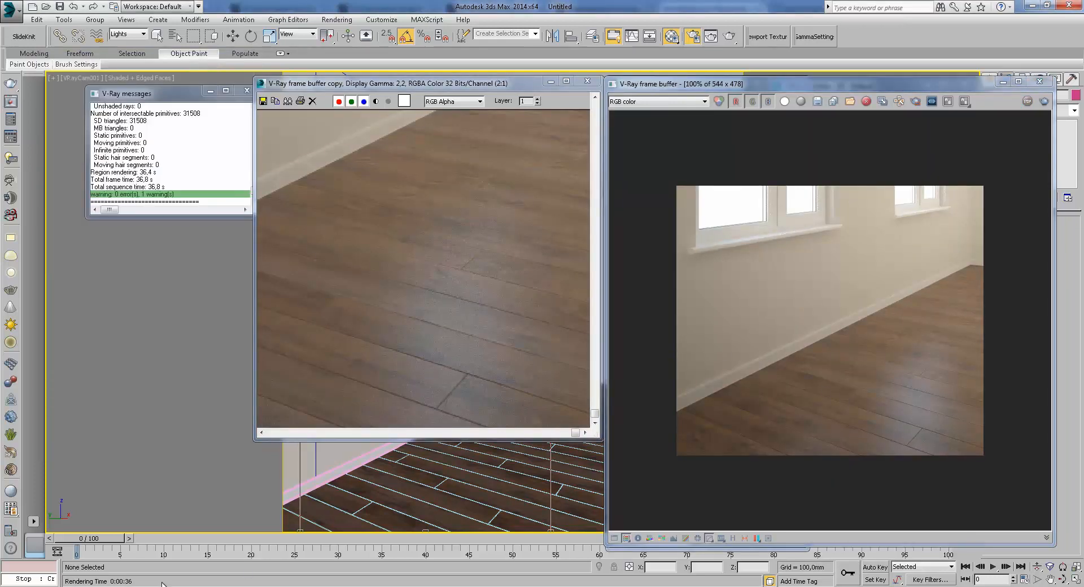
- Lower the Global DMC noise threshold and start a new test render
click(1003, 81)
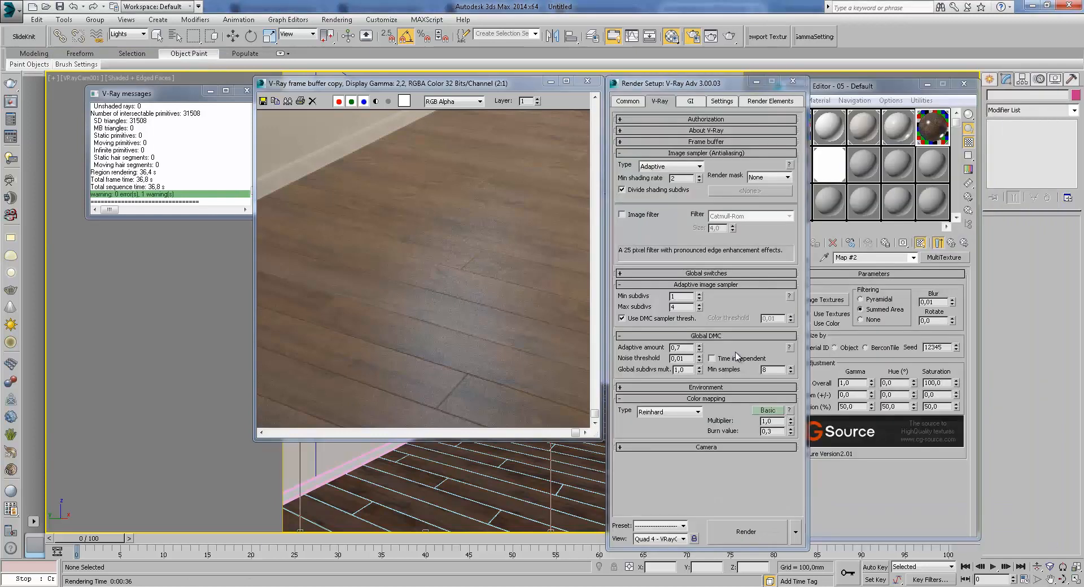
click(688, 359)
key(BackSpace)
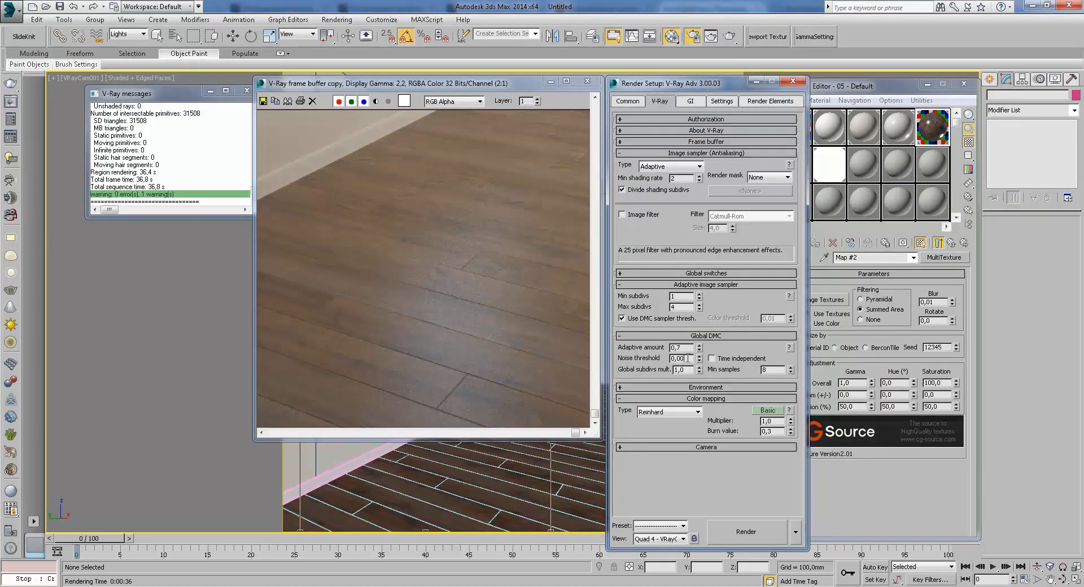
click(746, 532)
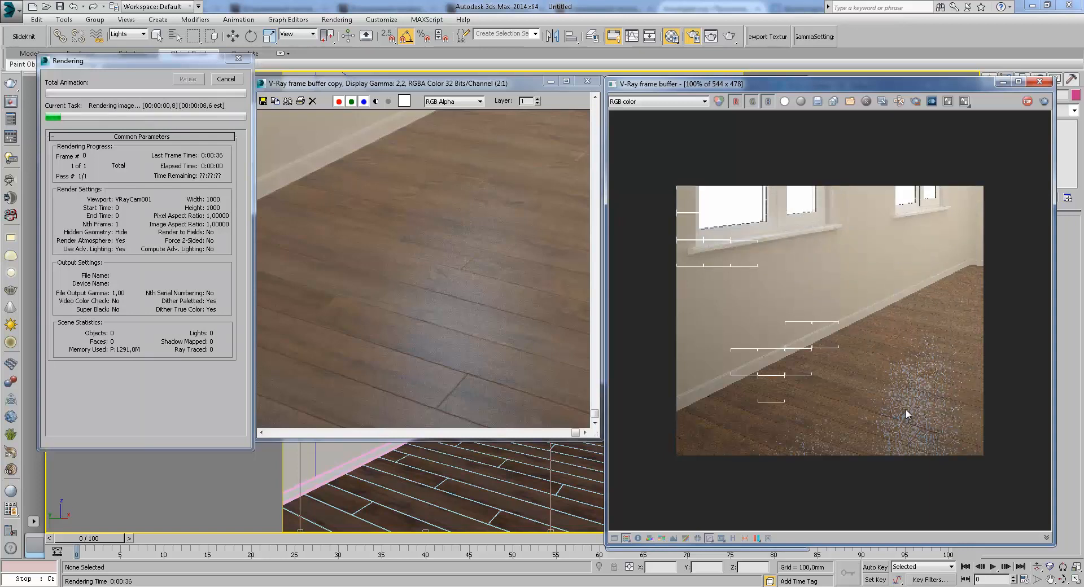
- Compare the window frame and sill of the lower noise threshold render with the frame buffer copy at 400%
scroll(722, 240, up, 1)
scroll(746, 293, up, 1)
middle_drag(387, 196, 507, 341)
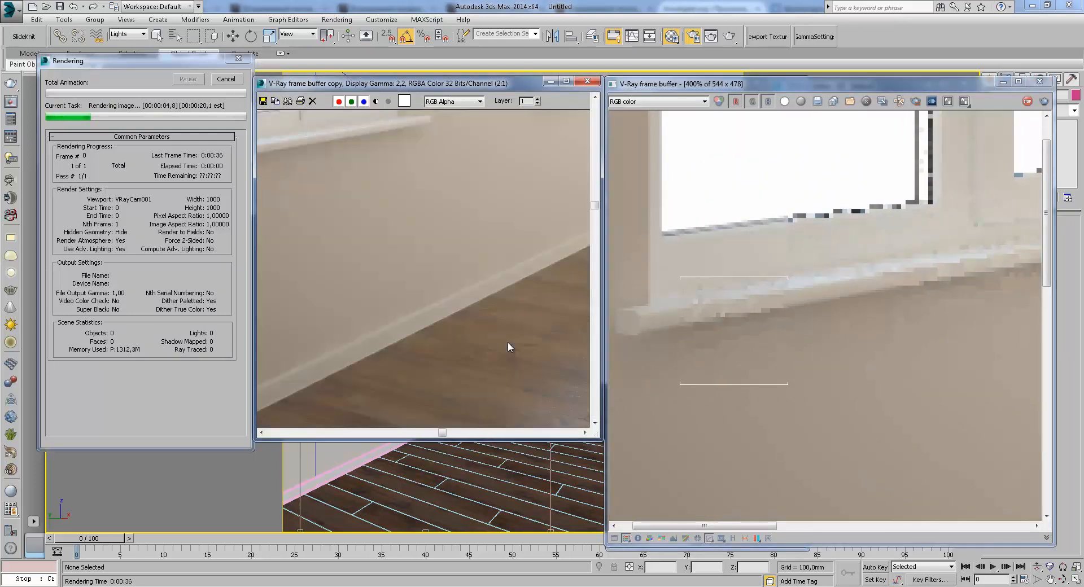
middle_drag(457, 259, 315, 237)
scroll(340, 236, up, 1)
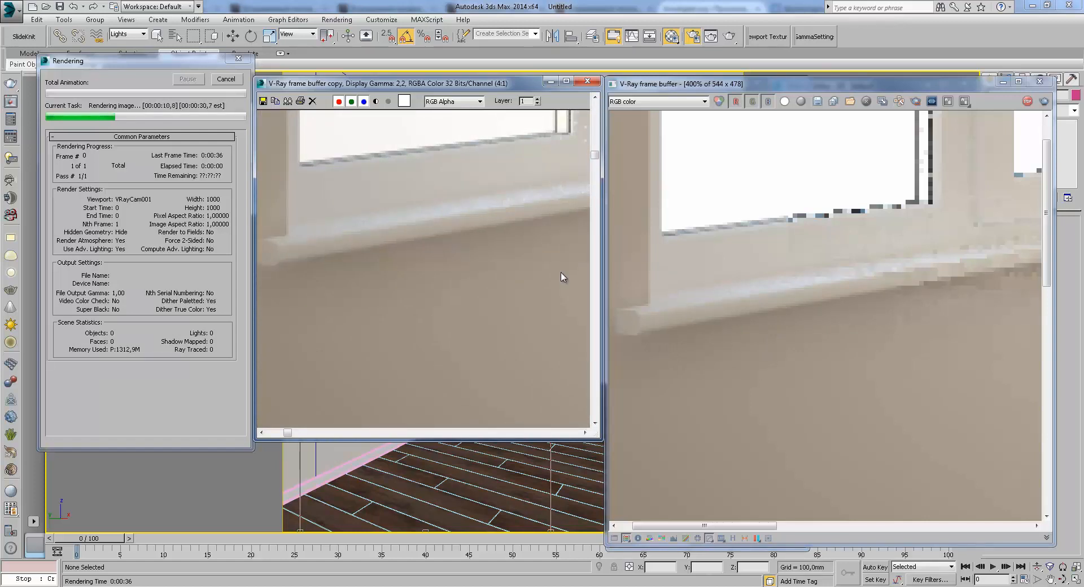
- Compare the floor's glossy reflection in the lower noise threshold render with the copy at 200%, and show the copy at 100%
scroll(769, 327, down, 1)
middle_drag(770, 327, 672, 279)
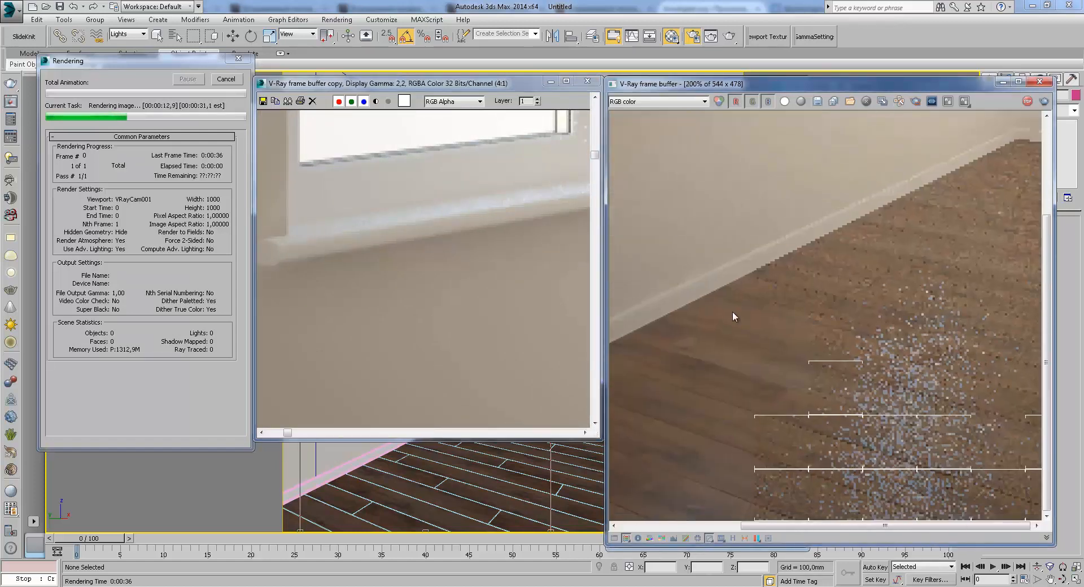
middle_drag(483, 303, 493, 228)
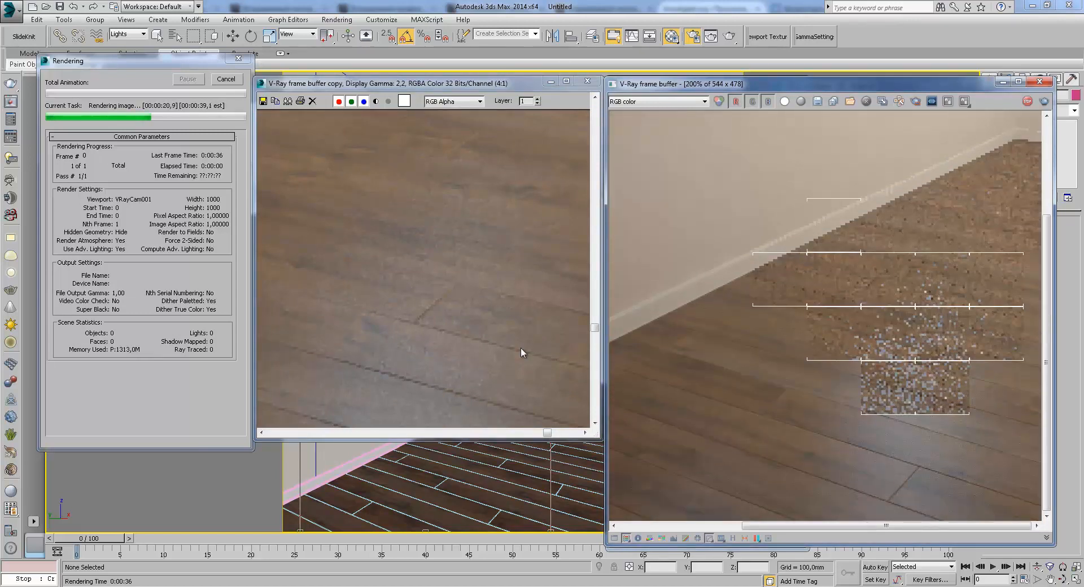
scroll(484, 289, down, 1)
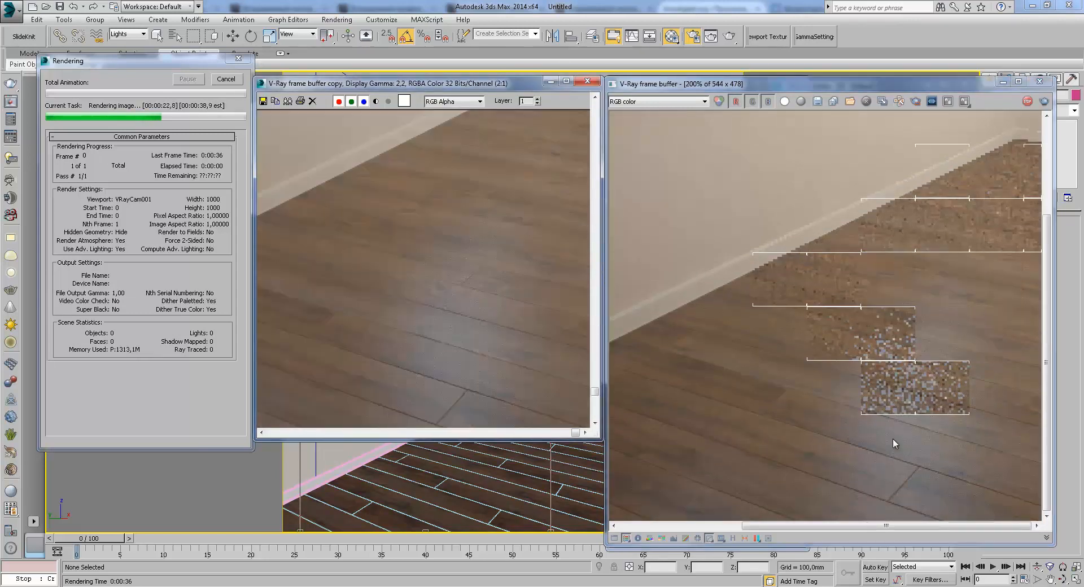
middle_drag(541, 354, 533, 333)
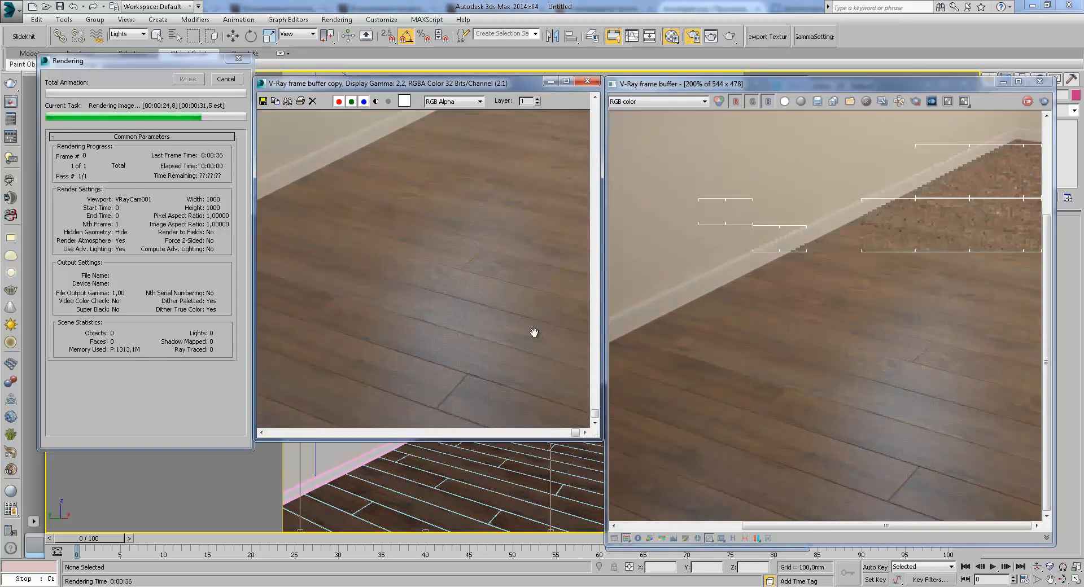
scroll(533, 333, down, 1)
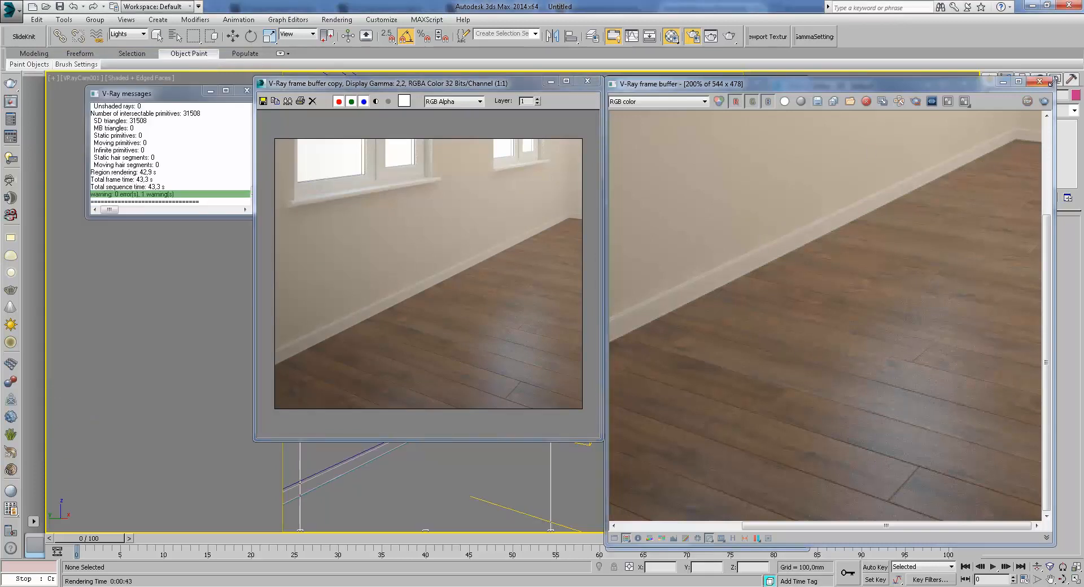
- Set the Global DMC min samples to 16 and start a new test render
click(1039, 81)
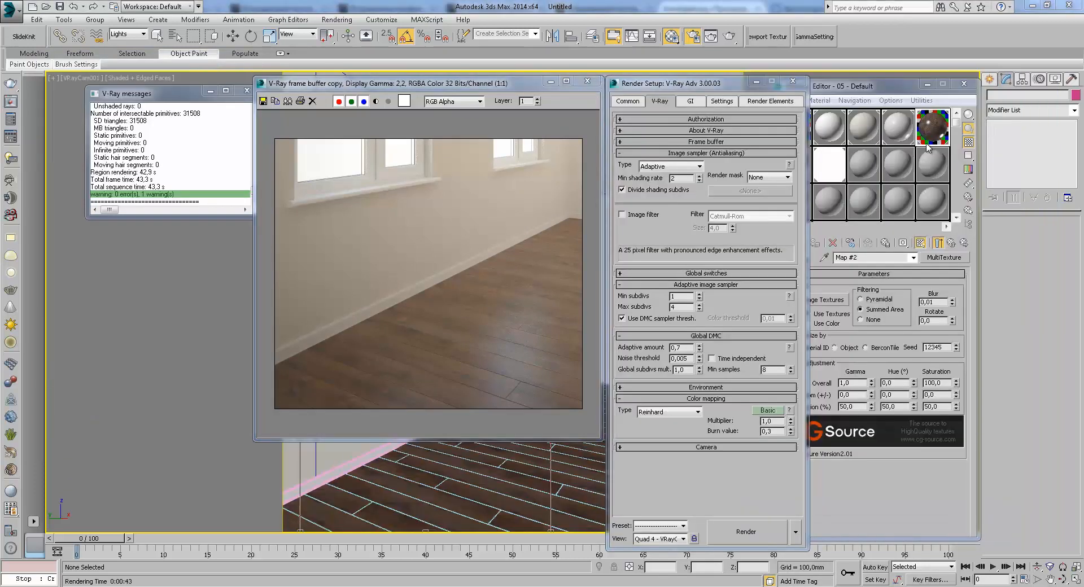
double_click(777, 371)
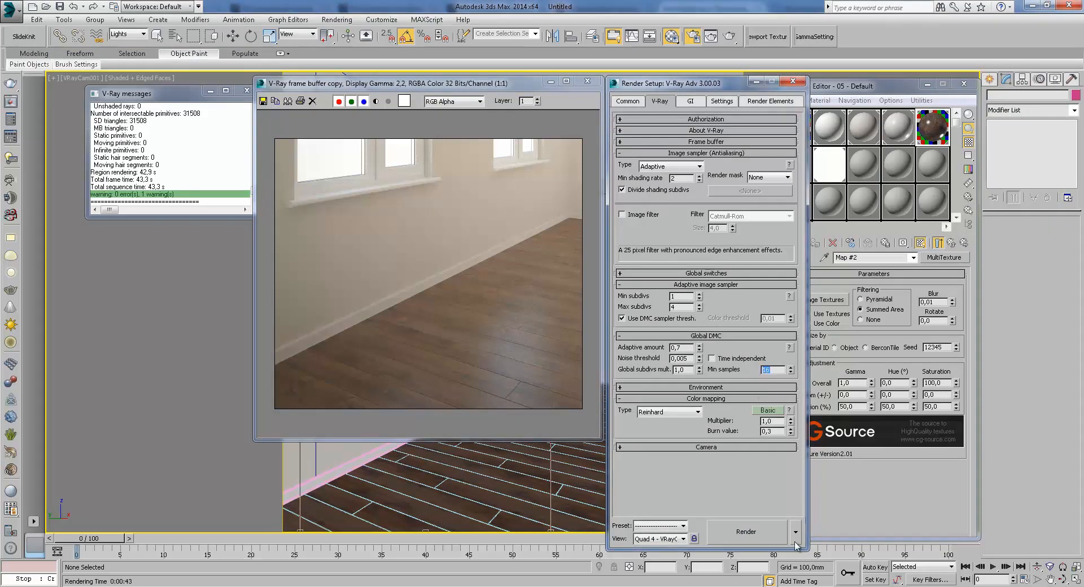
click(766, 533)
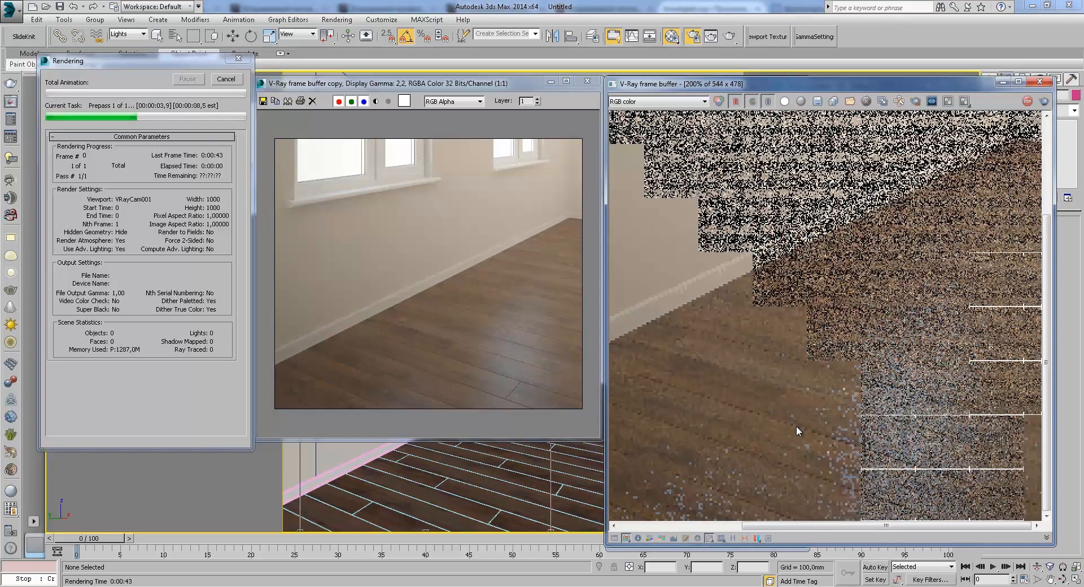
- Inspect the window sill and wall in the 16 min samples render at 400% against the frame buffer copy at 200%
scroll(855, 398, down, 2)
scroll(913, 405, up, 2)
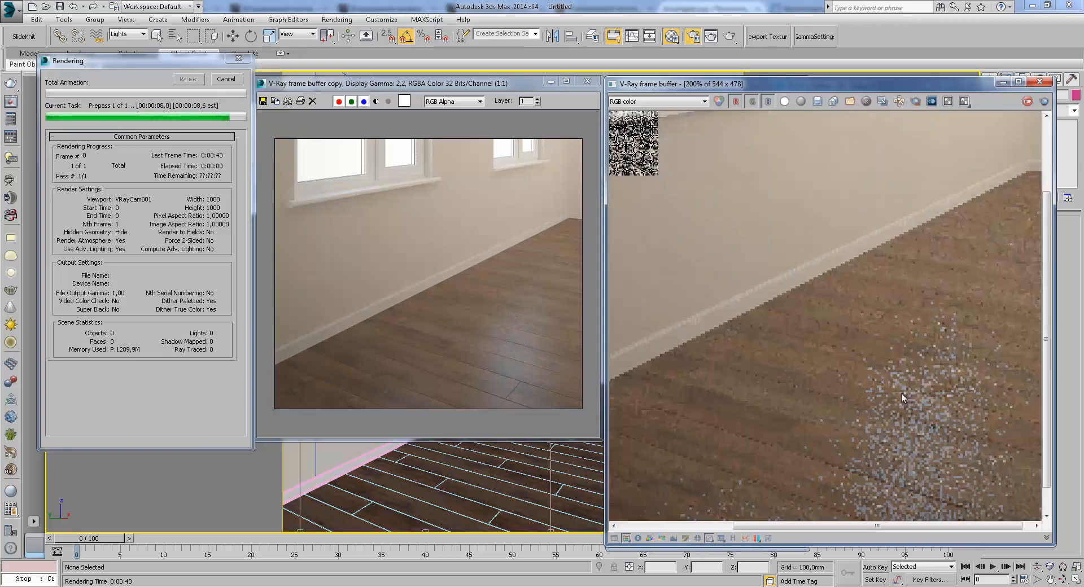
middle_drag(899, 391, 890, 389)
middle_drag(830, 334, 892, 307)
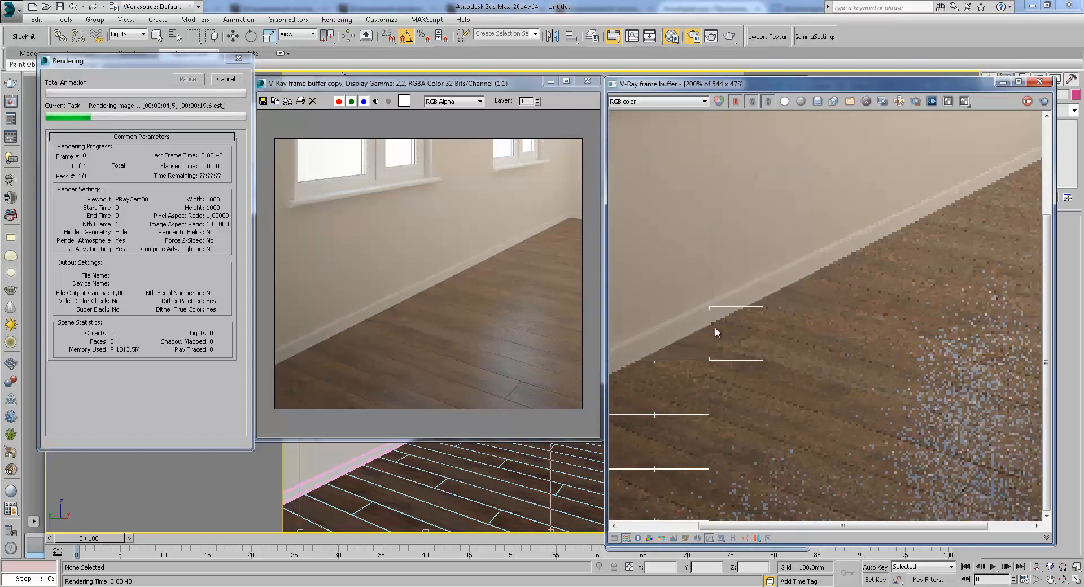
middle_drag(730, 358, 816, 494)
scroll(725, 250, up, 1)
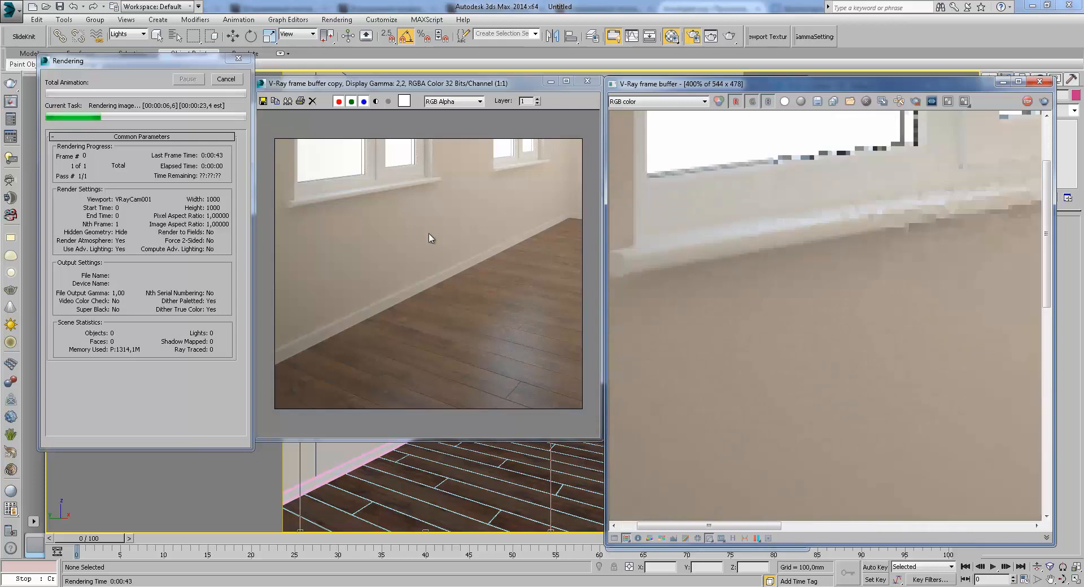
click(351, 209)
scroll(375, 292, up, 1)
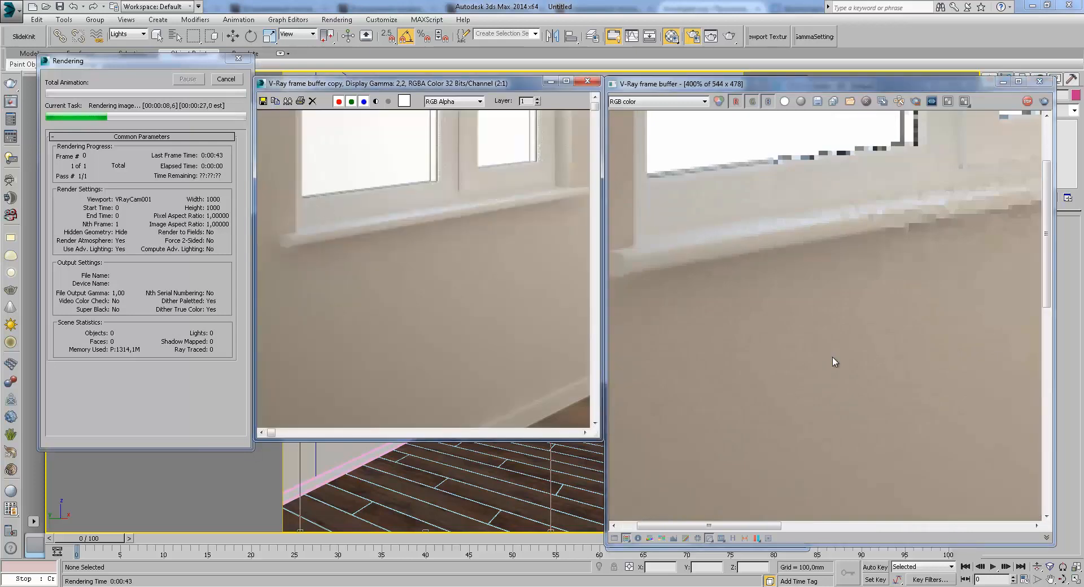
- Examine the floor's glossy reflection in the 16 min samples render at 200%, and check the finished render at 100%
click(703, 298)
scroll(702, 297, down, 1)
middle_drag(916, 430, 937, 342)
middle_drag(865, 488, 798, 443)
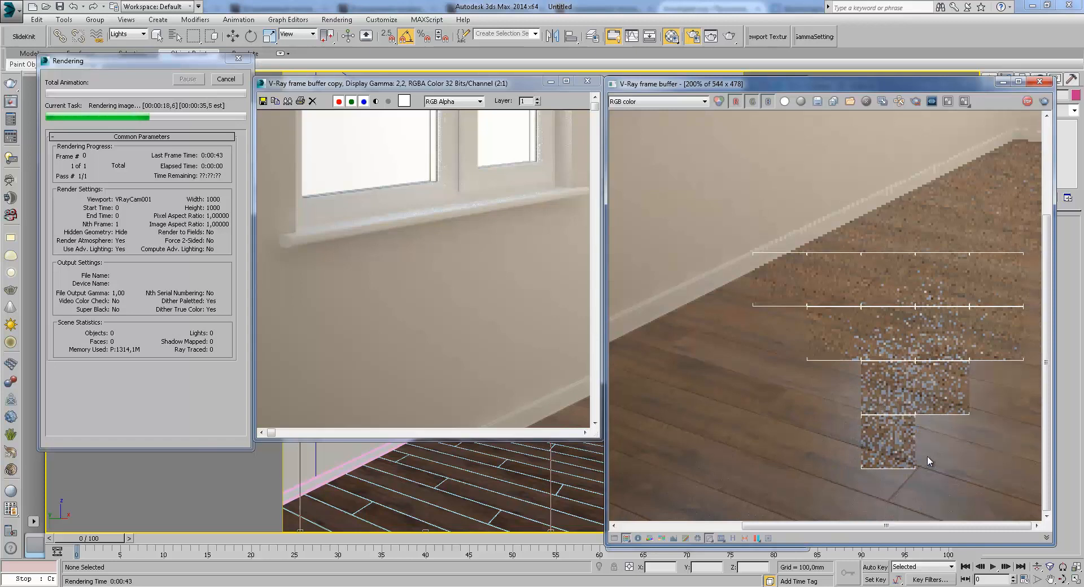
scroll(931, 441, up, 1)
double_click(934, 436)
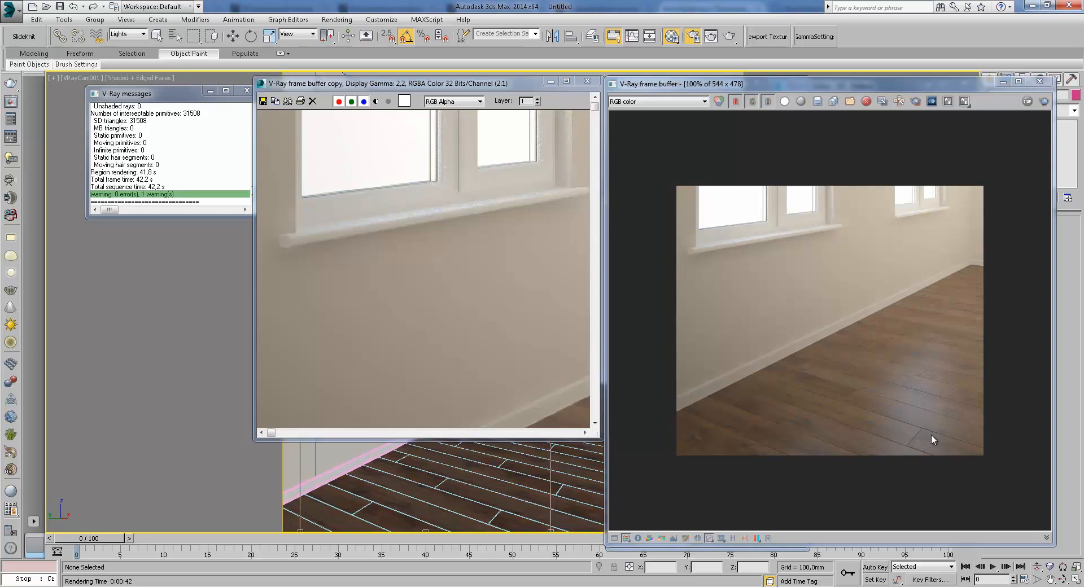
- Set the Global DMC min samples to 32 and start a new test render
click(1004, 82)
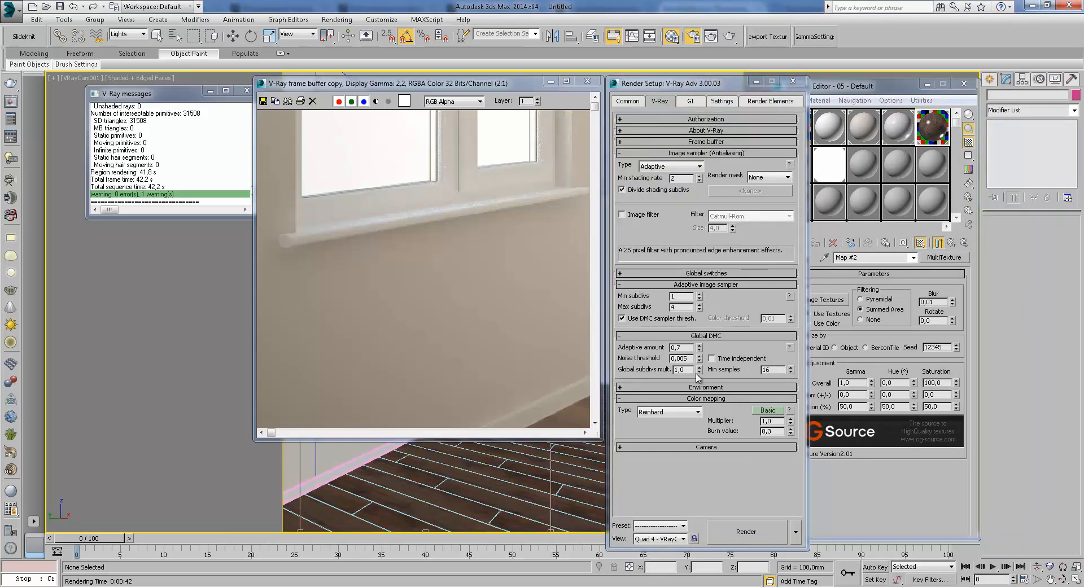
double_click(768, 370)
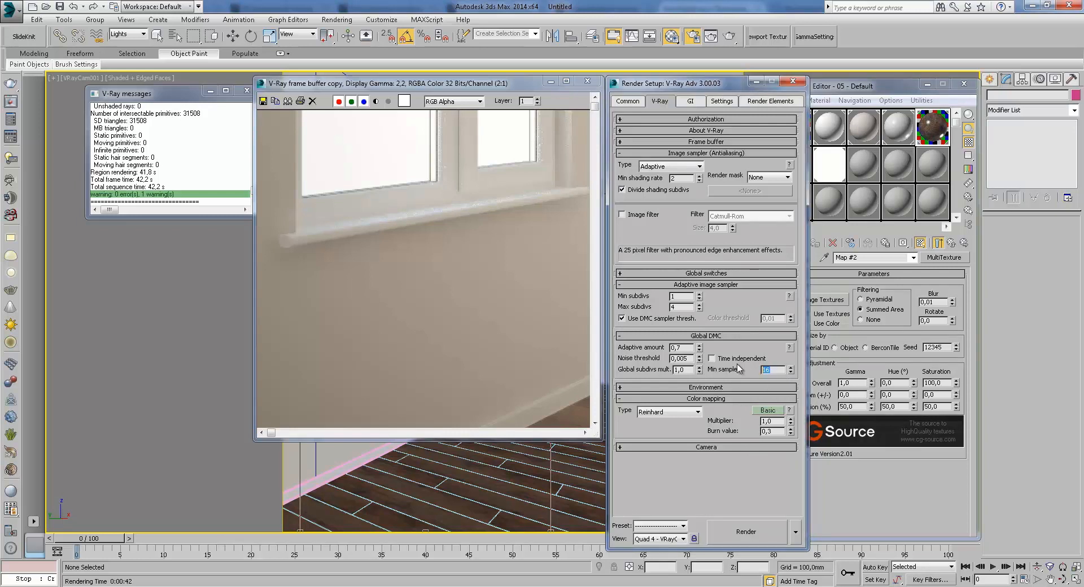
click(746, 531)
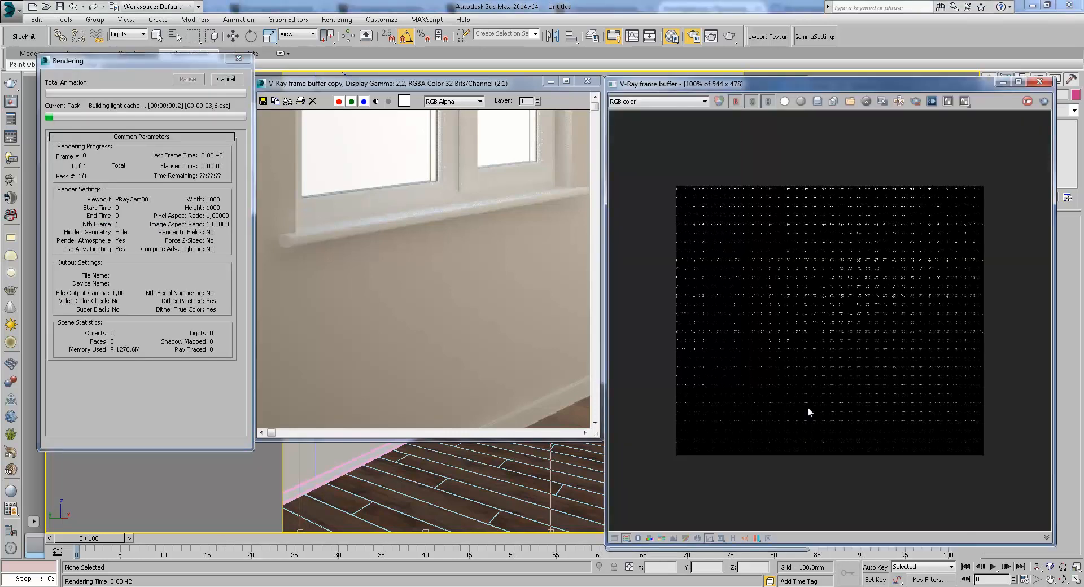
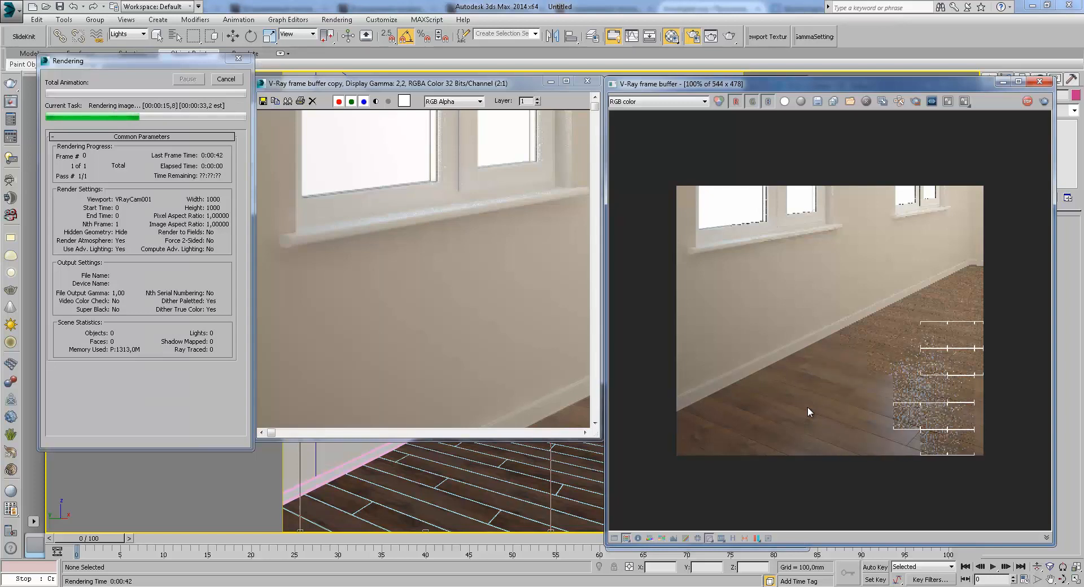
- Compare the floor's reflection in the 32 min samples render and the copy at 200%, and check the render's wall and windows
scroll(916, 432, up, 1)
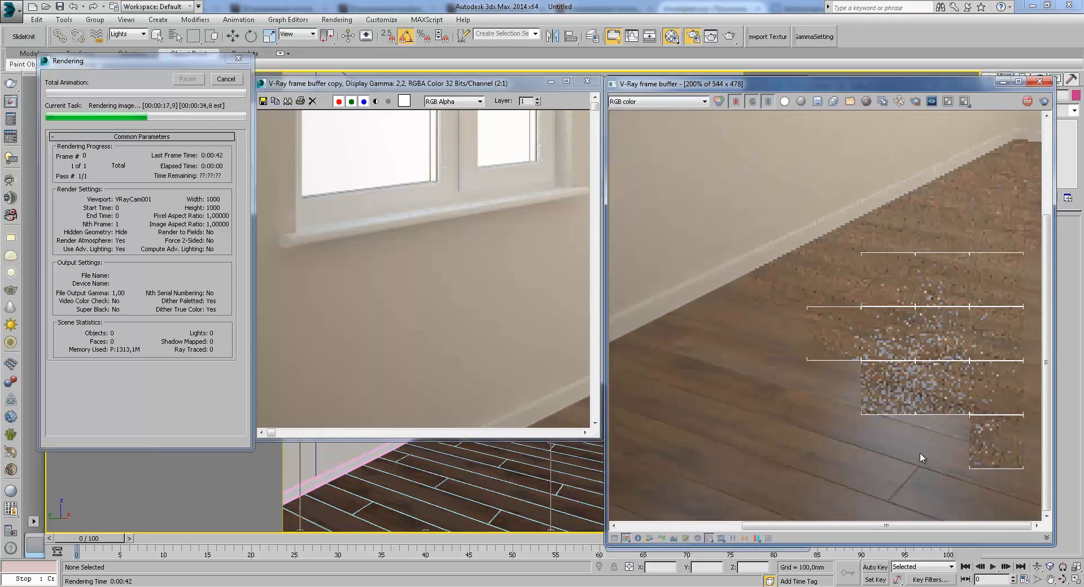
middle_drag(565, 350, 476, 293)
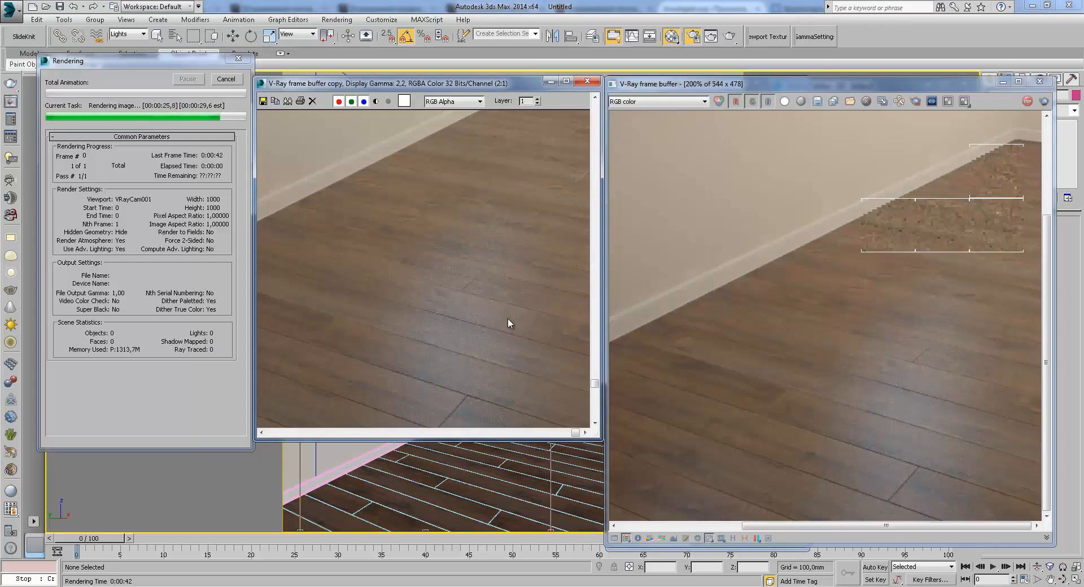
scroll(507, 318, down, 1)
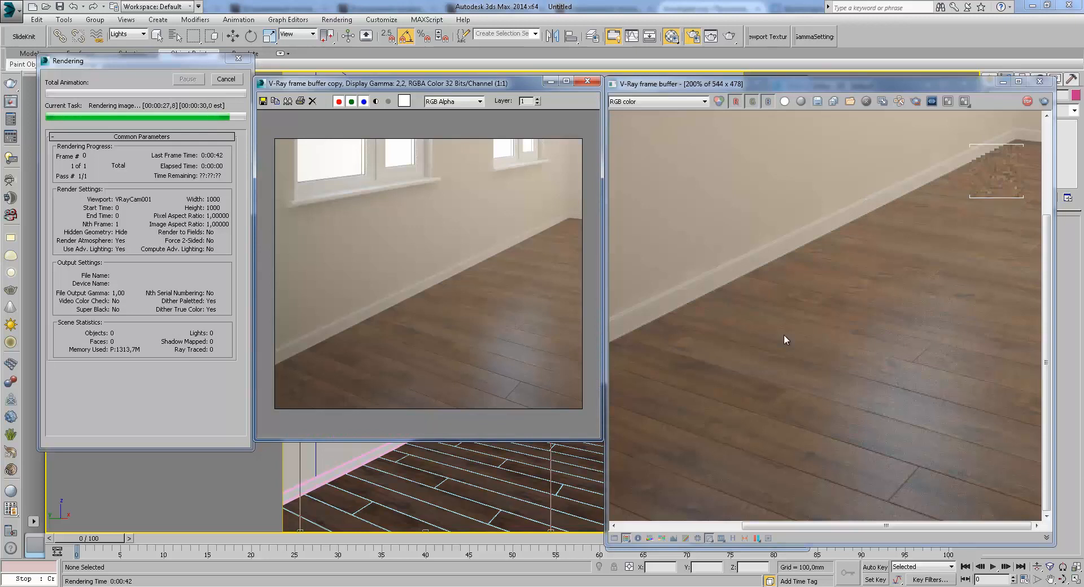
middle_drag(818, 335, 856, 439)
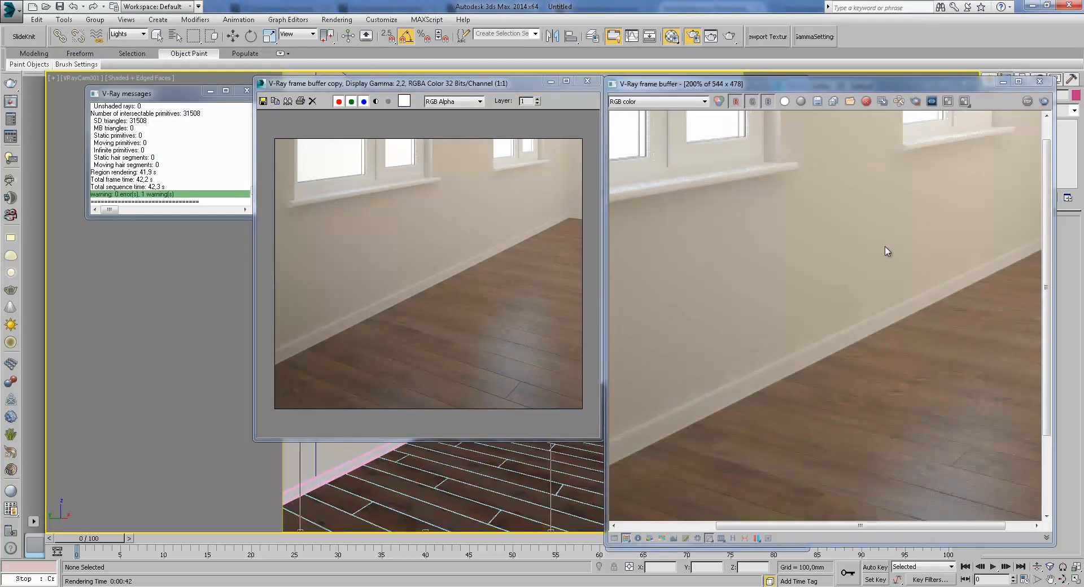
- Set the Global DMC noise threshold to 0,001 and start a new test render
click(1003, 81)
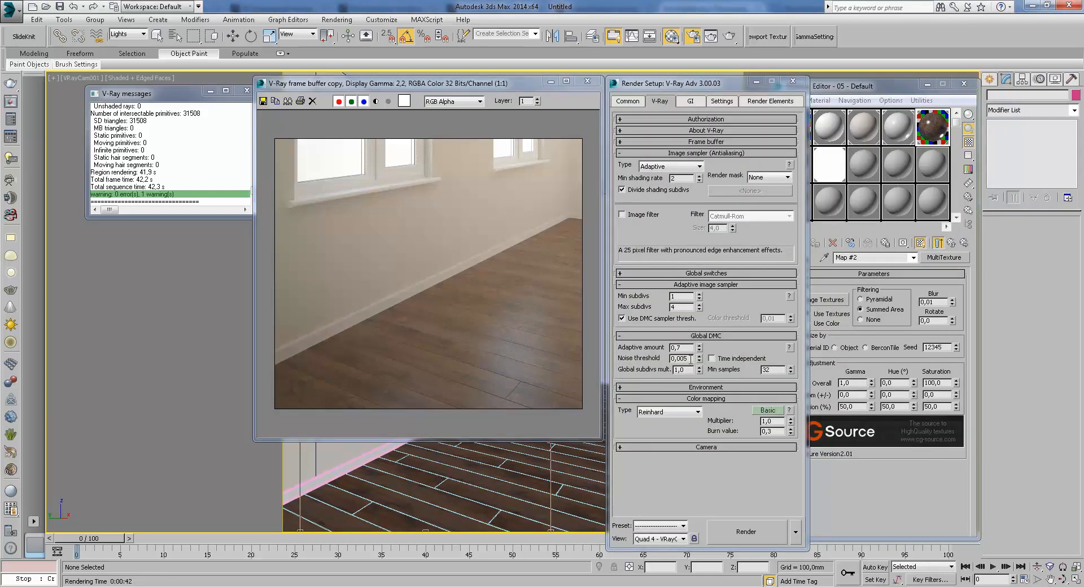
click(688, 358)
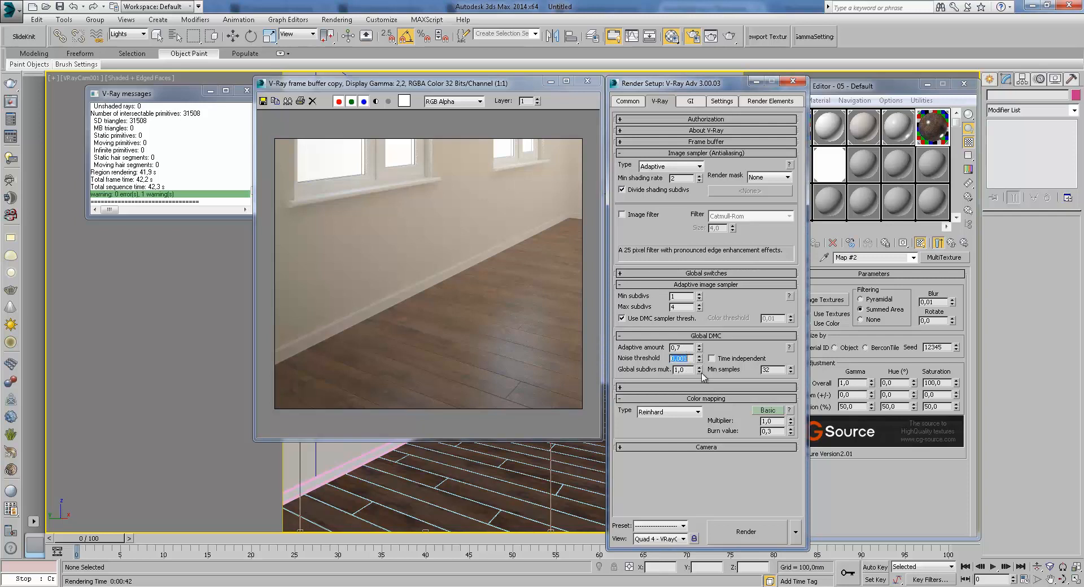
click(755, 536)
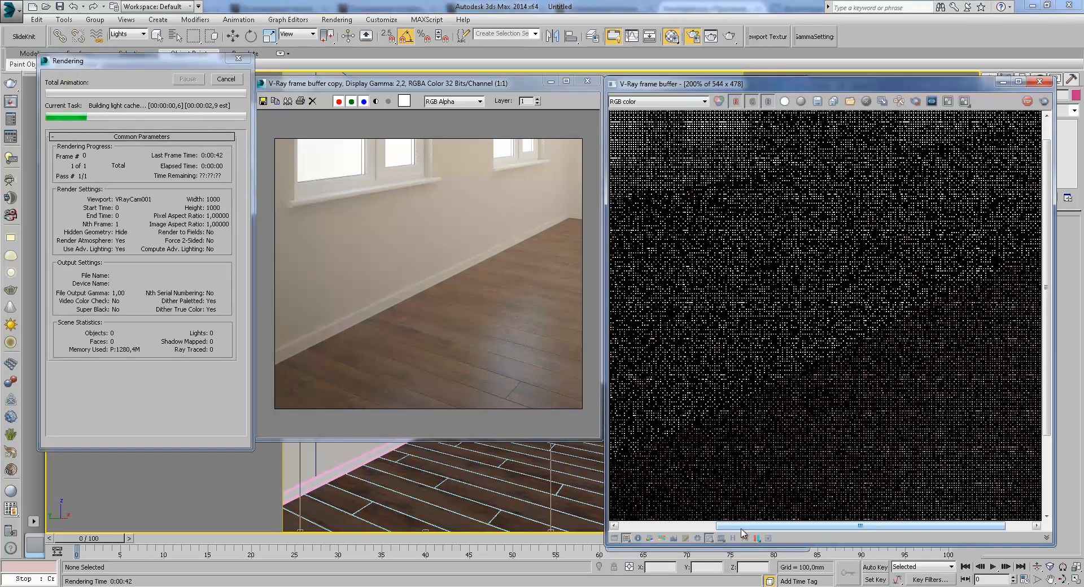
- Inspect the window frame and sill in the 0,001 noise threshold render, starting at 200%
scroll(821, 361, down, 2)
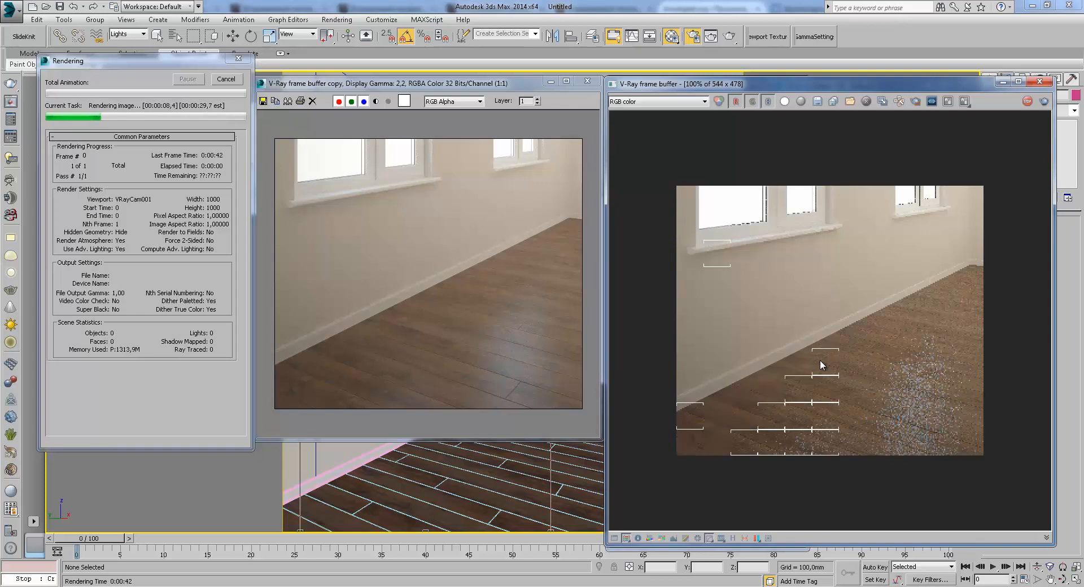
scroll(760, 246, up, 1)
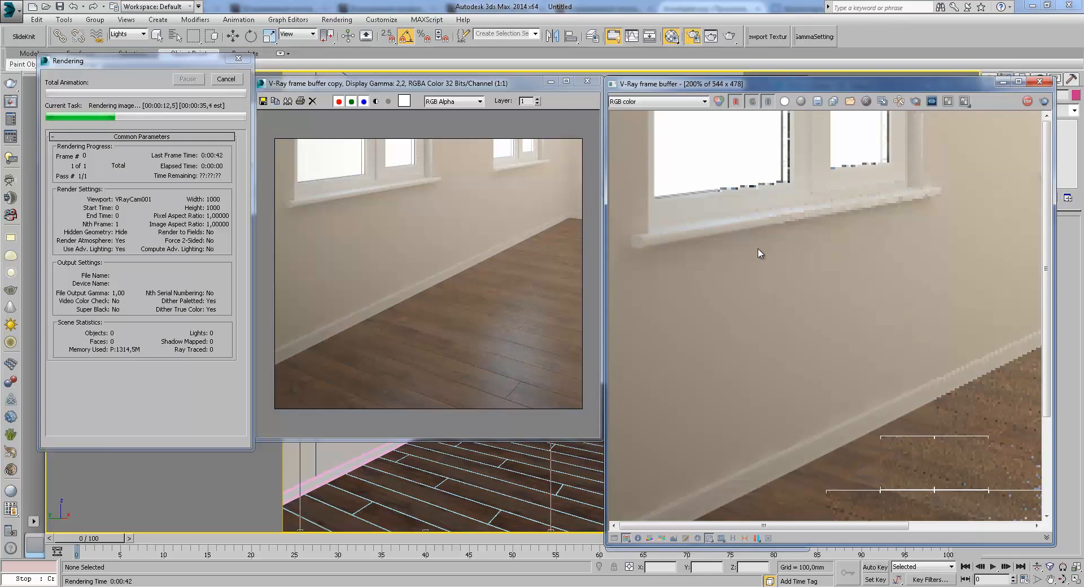
scroll(759, 254, up, 1)
scroll(801, 290, down, 1)
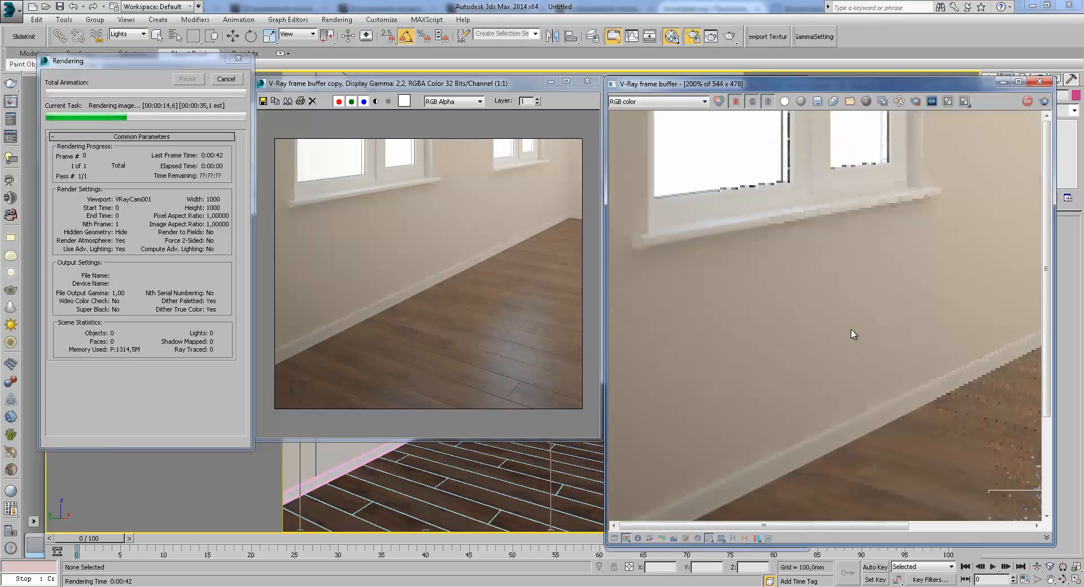
- Examine the floor's glossy reflection in the 0,001 noise threshold render at 200%, and view the whole render at 100%
middle_drag(801, 295, 747, 276)
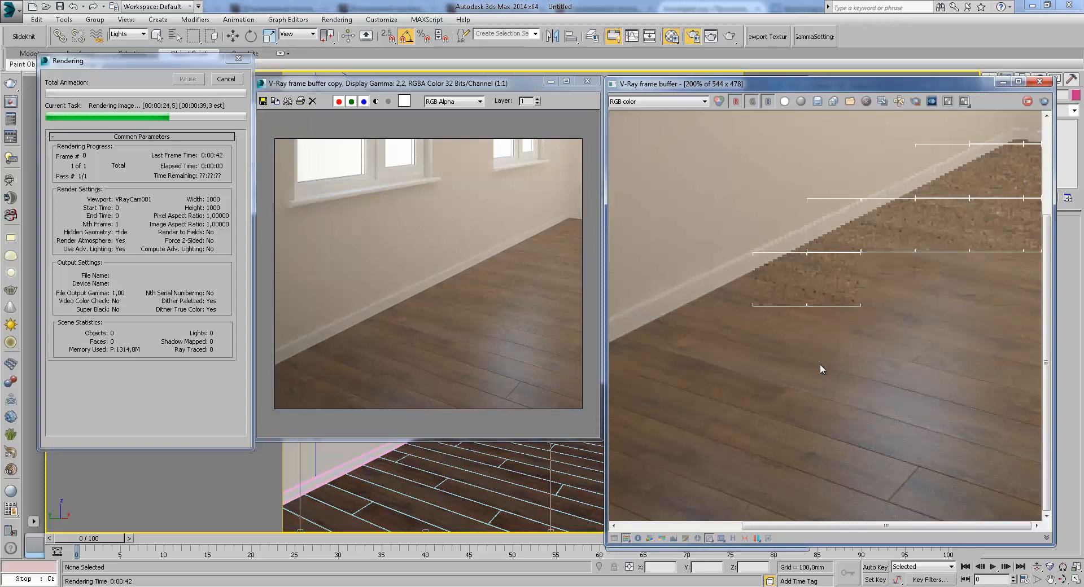
scroll(820, 365, down, 2)
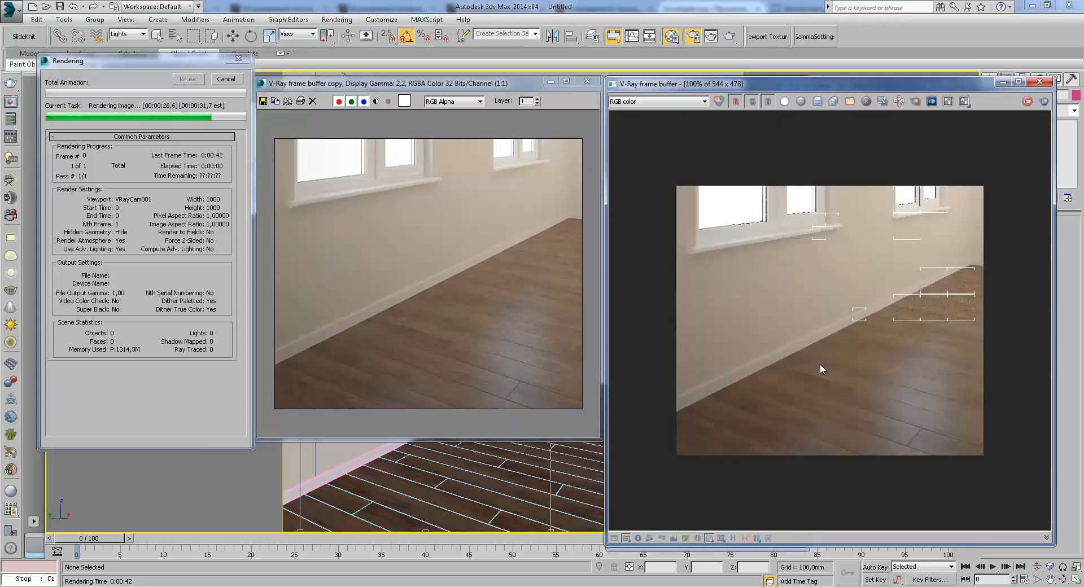
scroll(903, 413, up, 2)
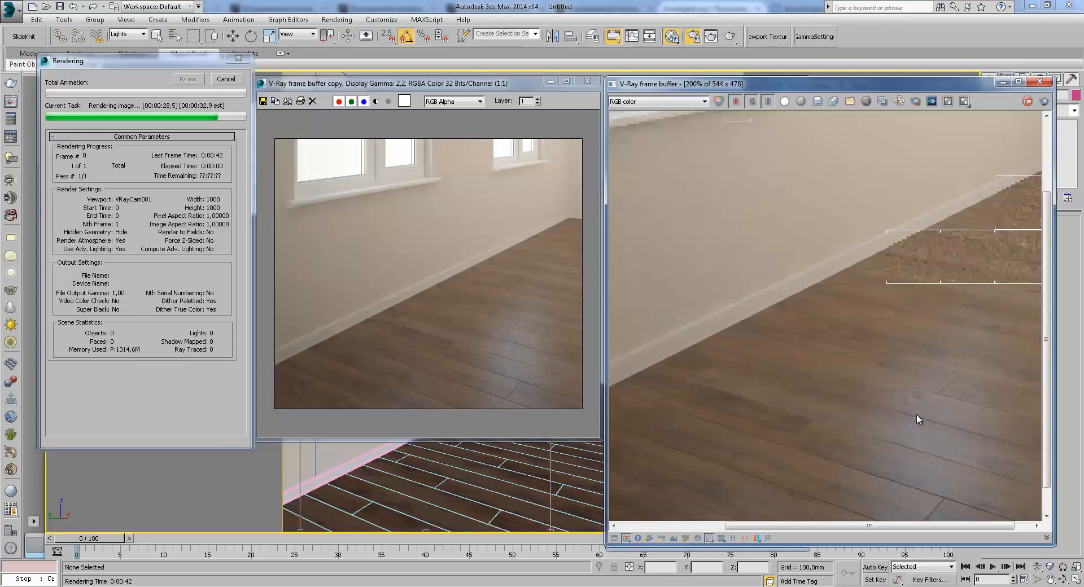
middle_drag(873, 380, 818, 356)
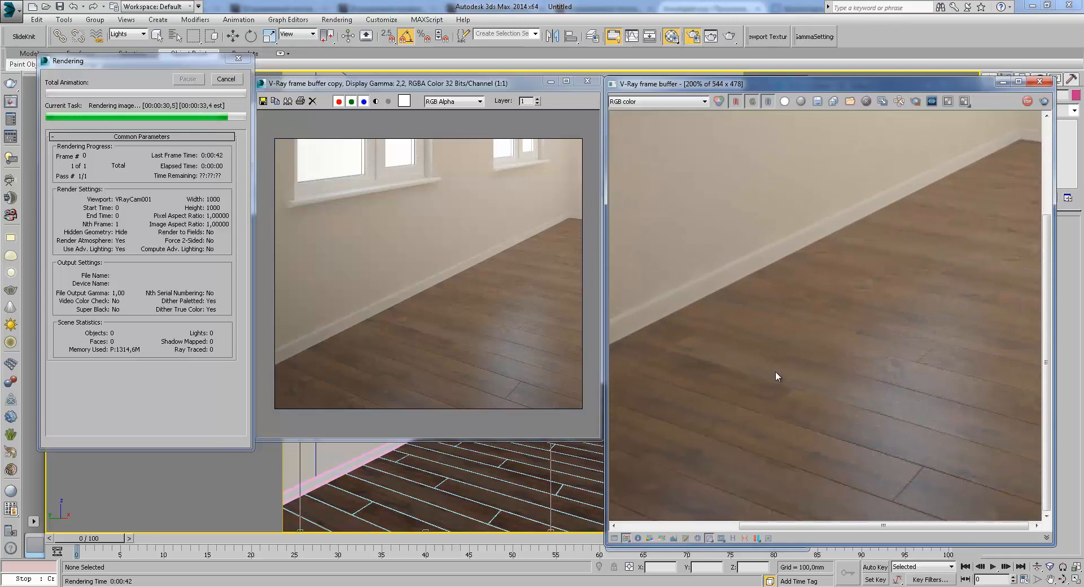
middle_drag(805, 310, 835, 341)
scroll(838, 346, down, 2)
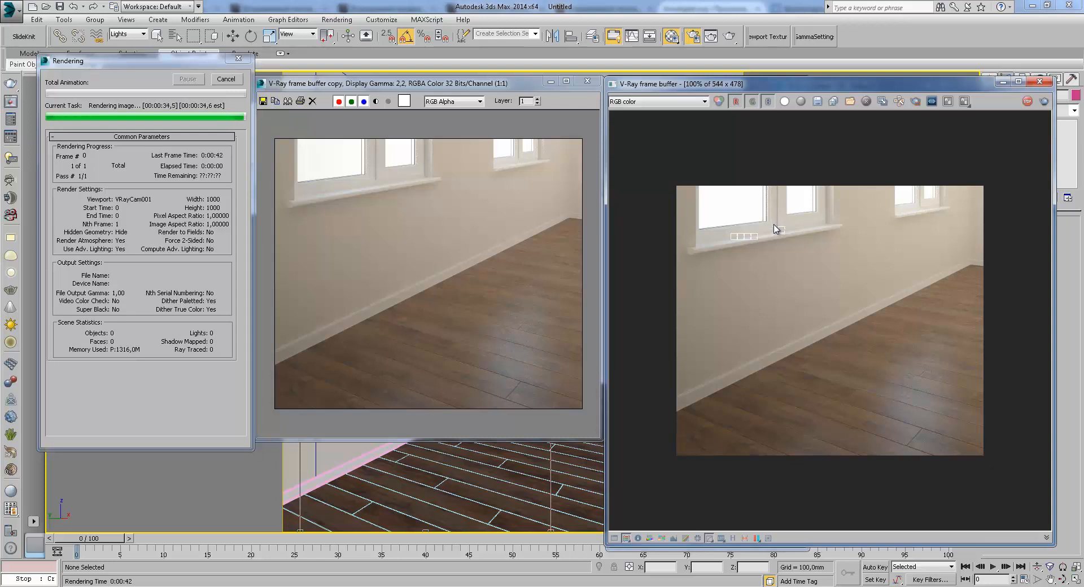
- Put the frame buffer windows away, set the window light's sampling subdivs to 20, and start a new test render
click(1000, 84)
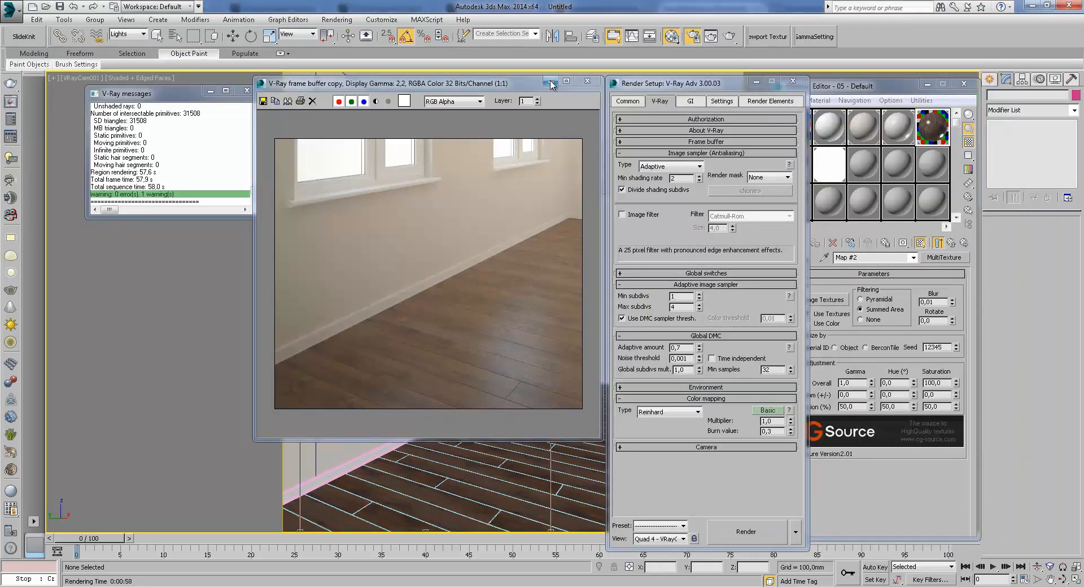
click(550, 81)
click(128, 34)
click(405, 194)
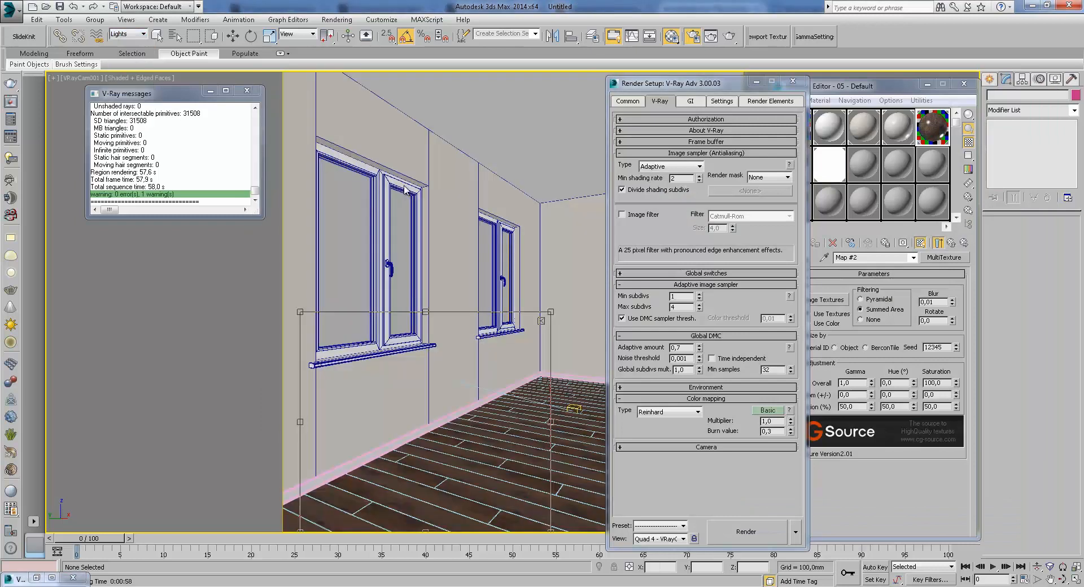
key(w)
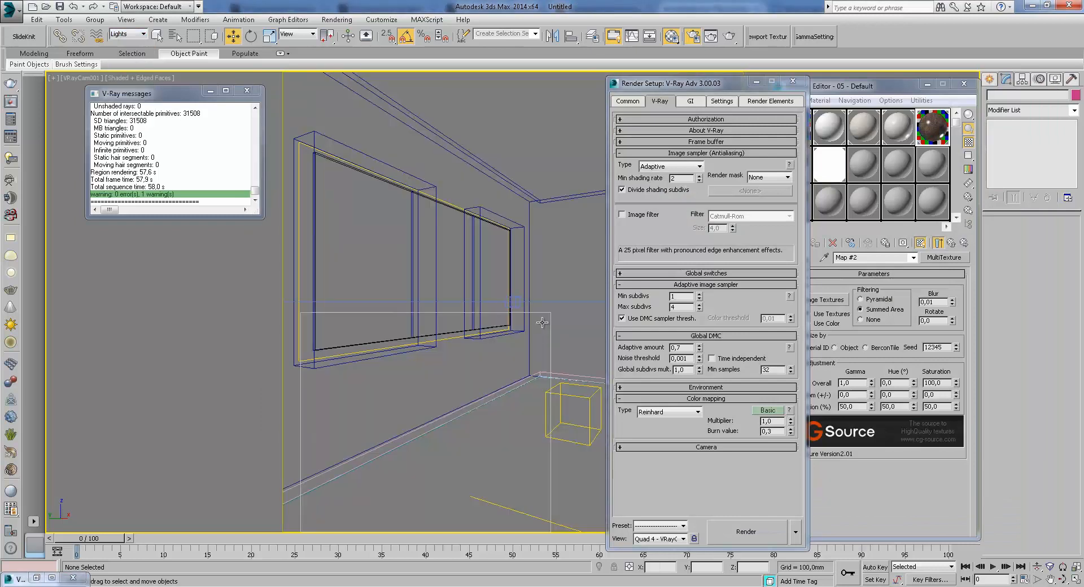
click(409, 189)
scroll(1050, 388, down, 3)
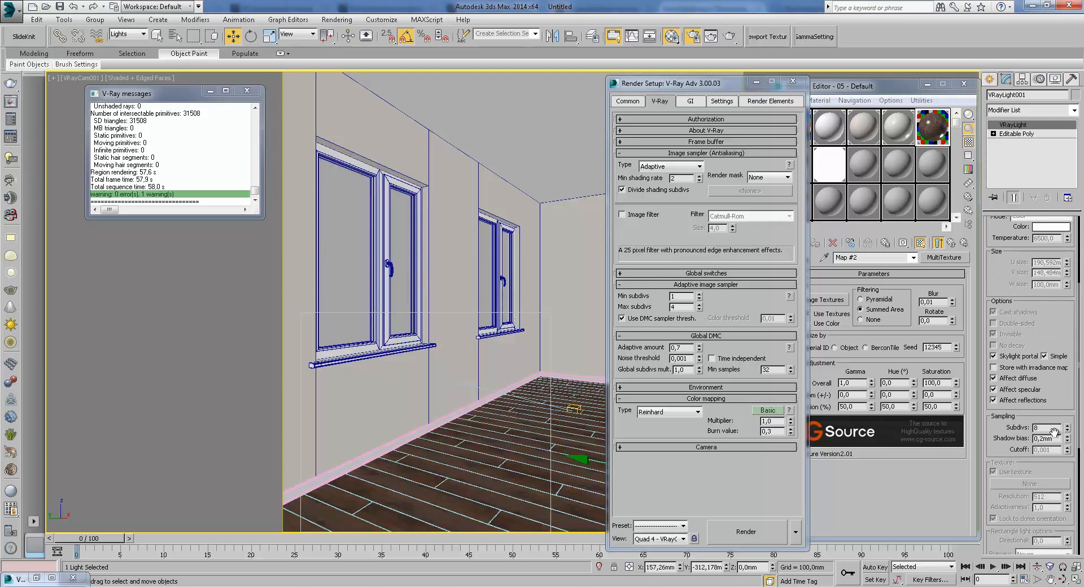
text(20)
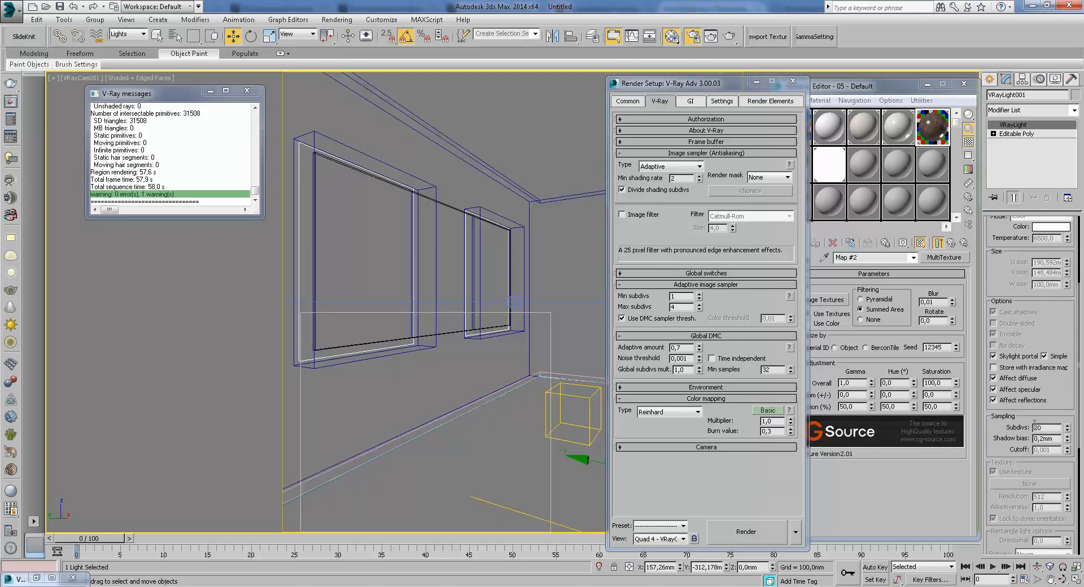
key(Return)
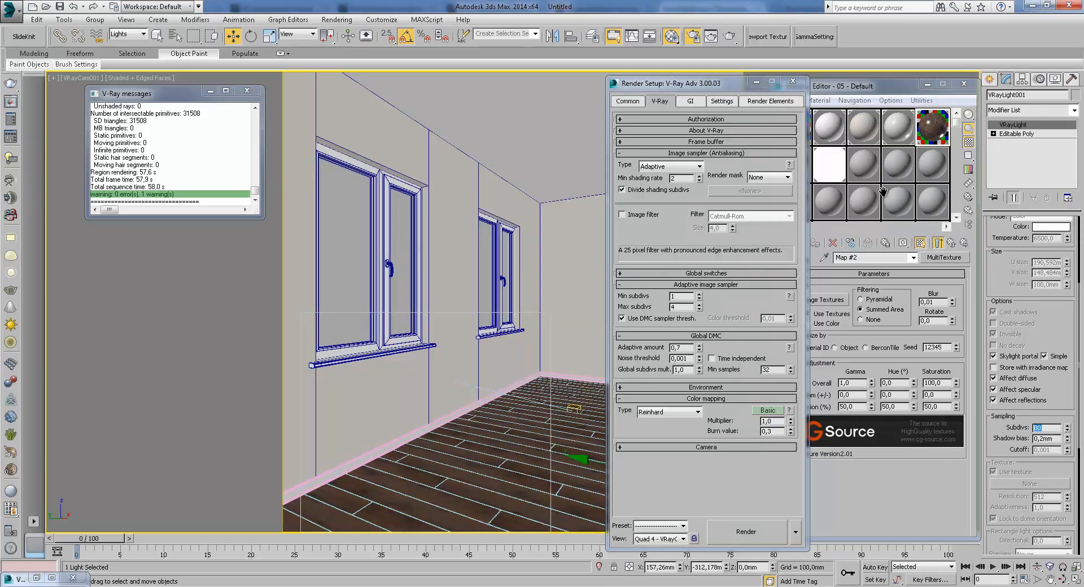
click(734, 37)
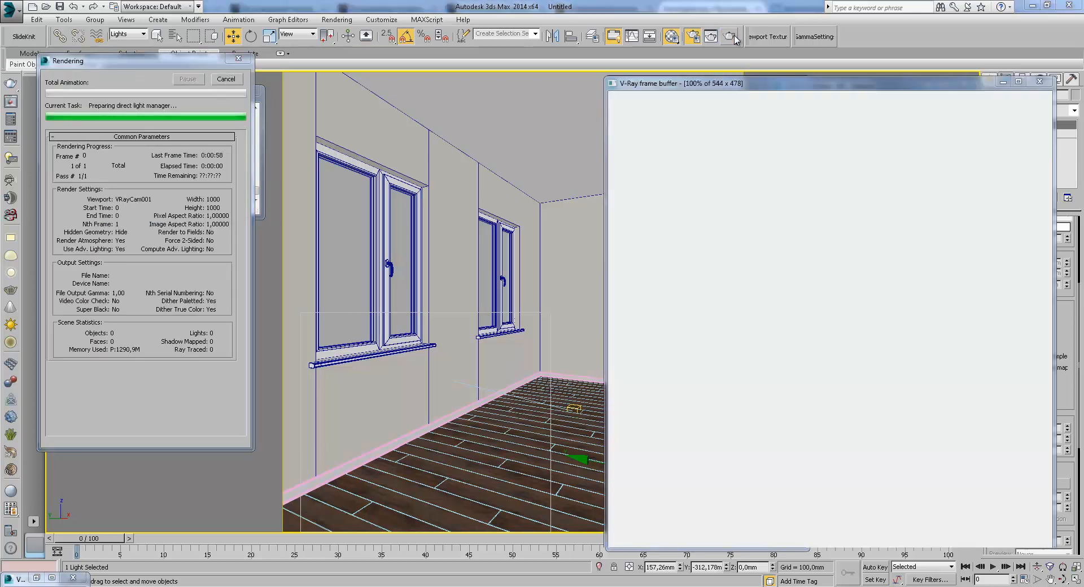
- Inspect the window sill at up to 400% and the floor and baseboard at 200% while the test render runs
scroll(923, 394, up, 2)
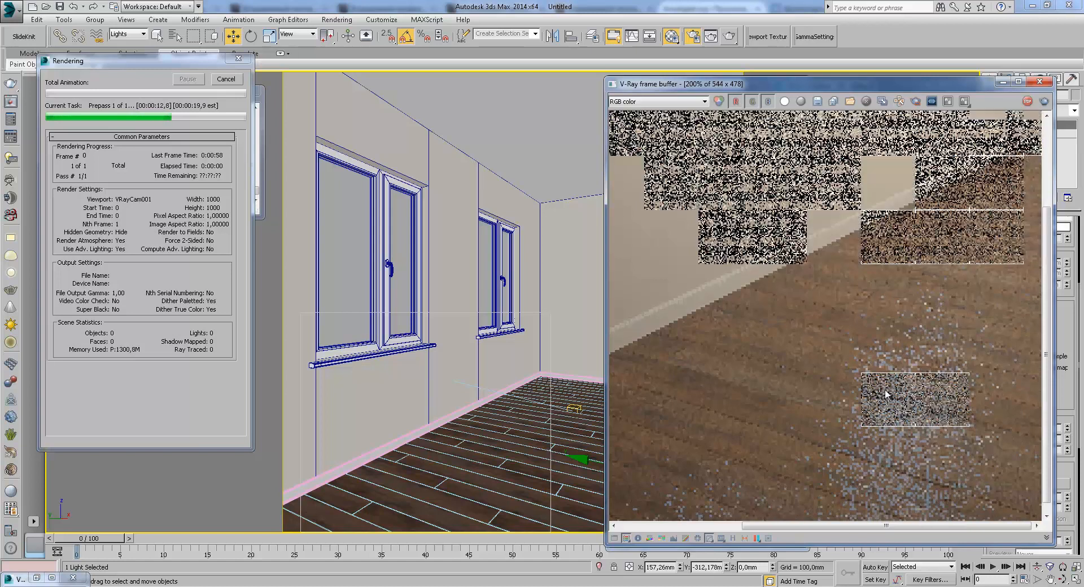
scroll(882, 413, down, 1)
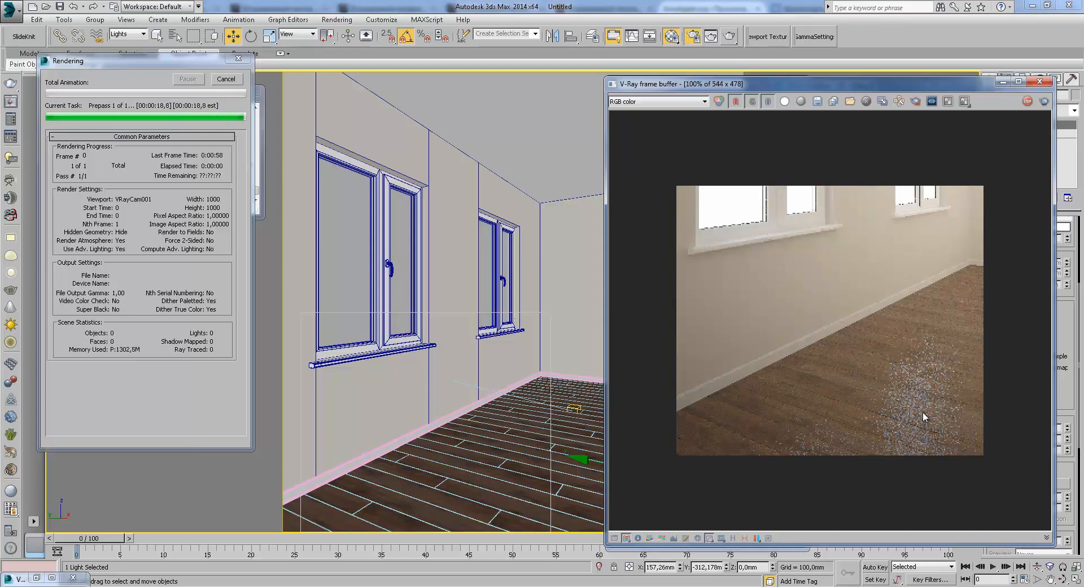
scroll(920, 395, up, 1)
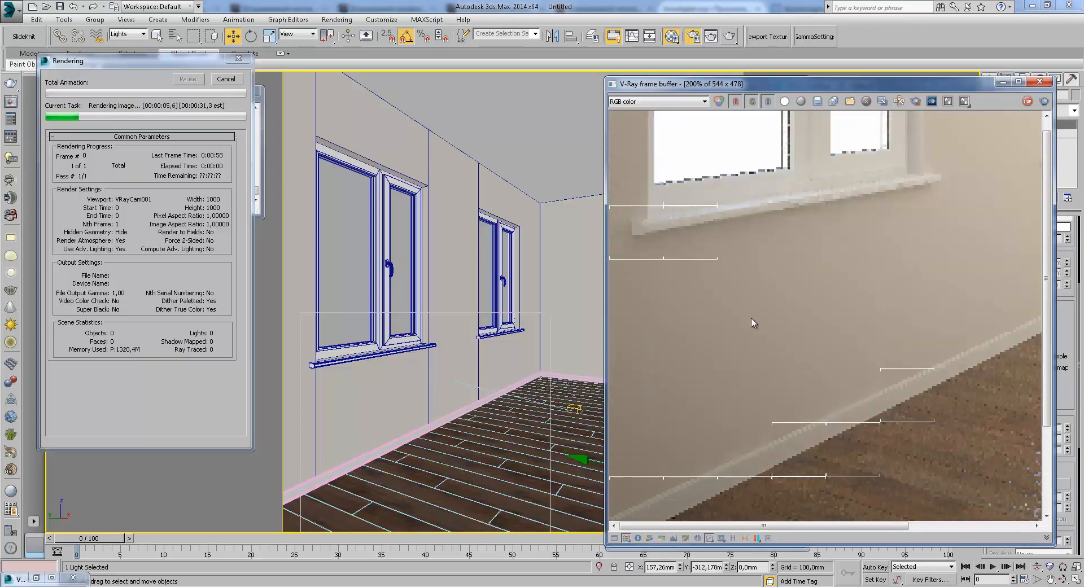
scroll(716, 226, up, 1)
middle_drag(729, 216, 805, 272)
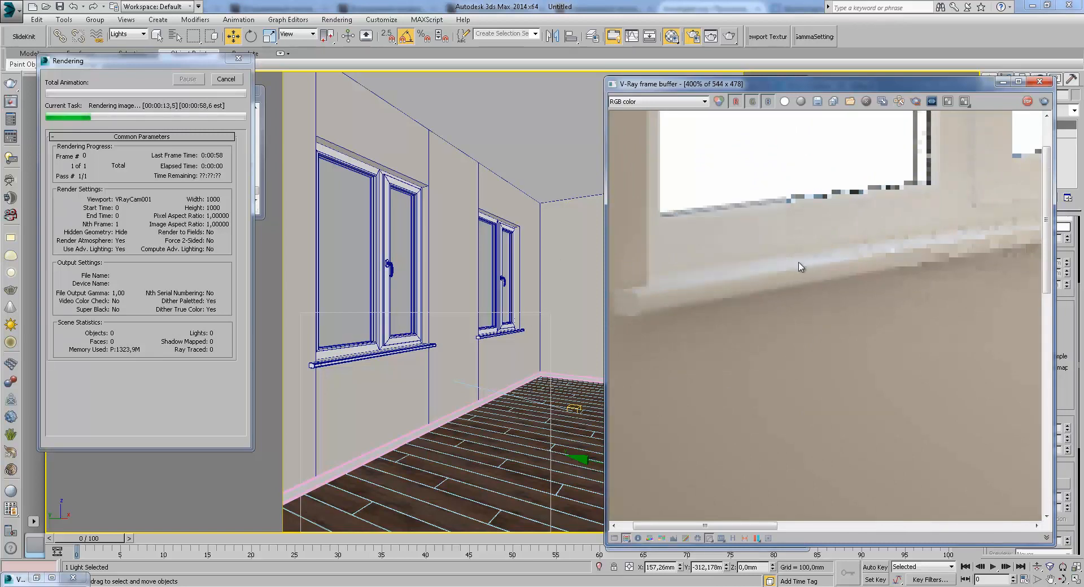
scroll(743, 276, up, 1)
scroll(796, 299, down, 3)
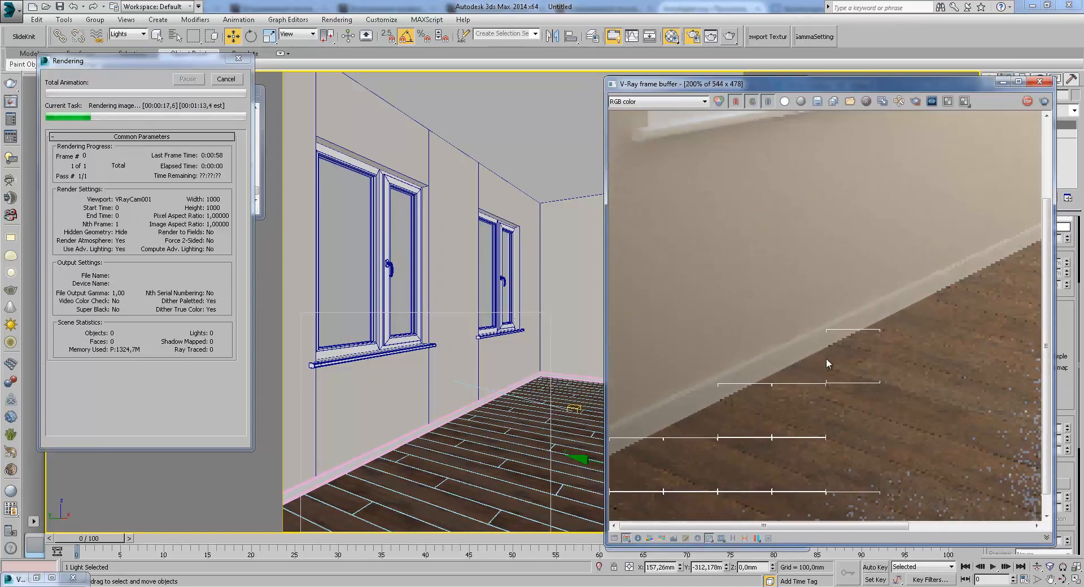
scroll(835, 362, down, 1)
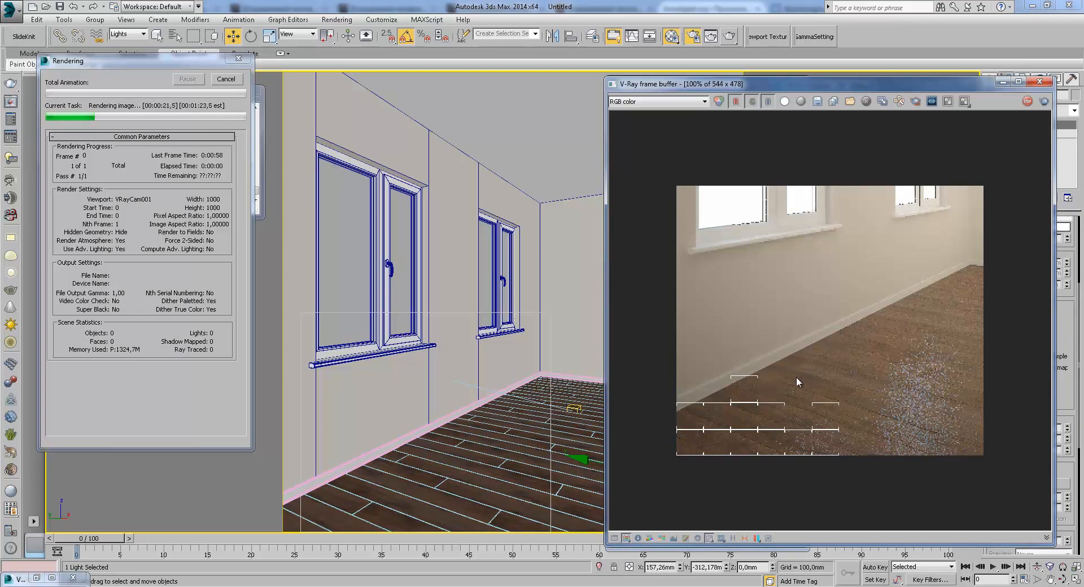
scroll(796, 377, up, 1)
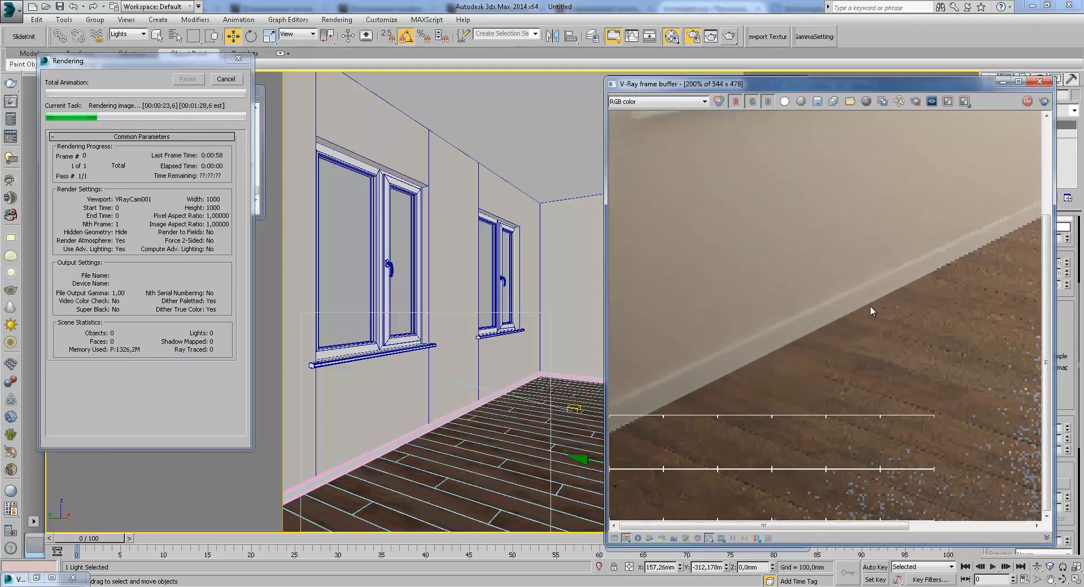
- View the whole test render at 100%, and examine the large window's frame, sill and wall at 200%
middle_drag(863, 306, 705, 333)
double_click(705, 332)
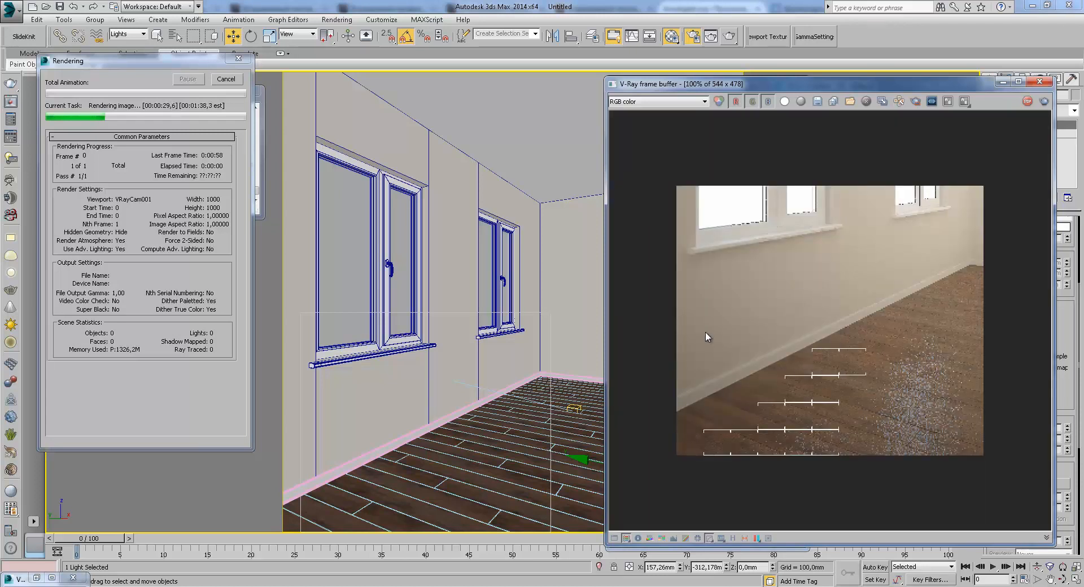
scroll(741, 261, up, 1)
scroll(741, 262, up, 1)
middle_drag(743, 267, 778, 332)
scroll(773, 306, down, 1)
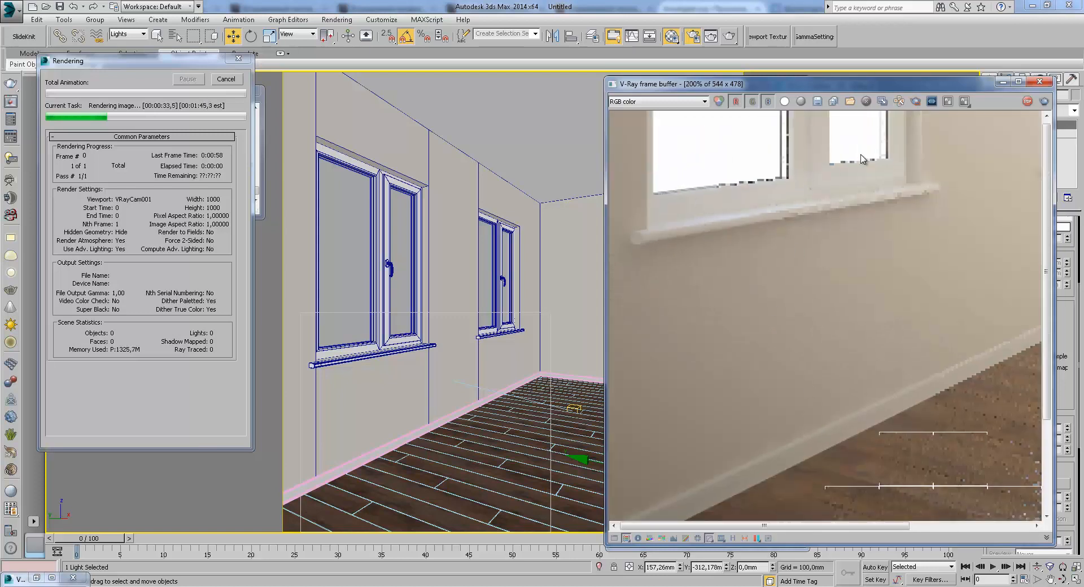
middle_drag(721, 229, 779, 280)
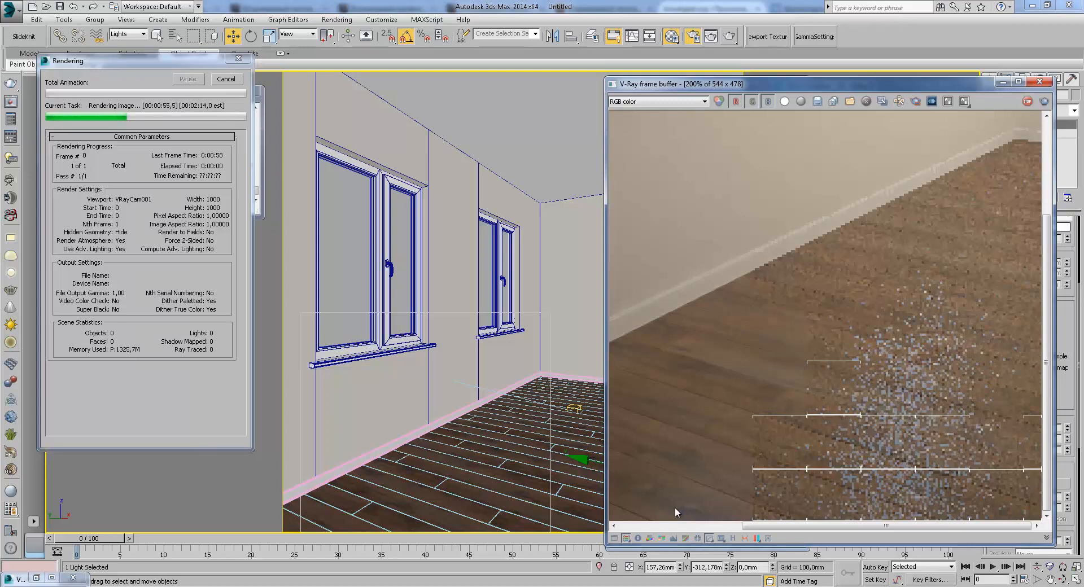
- Examine the floor's finished and noisy areas at 200% and 400%, and check them against the window sills
scroll(709, 500, up, 1)
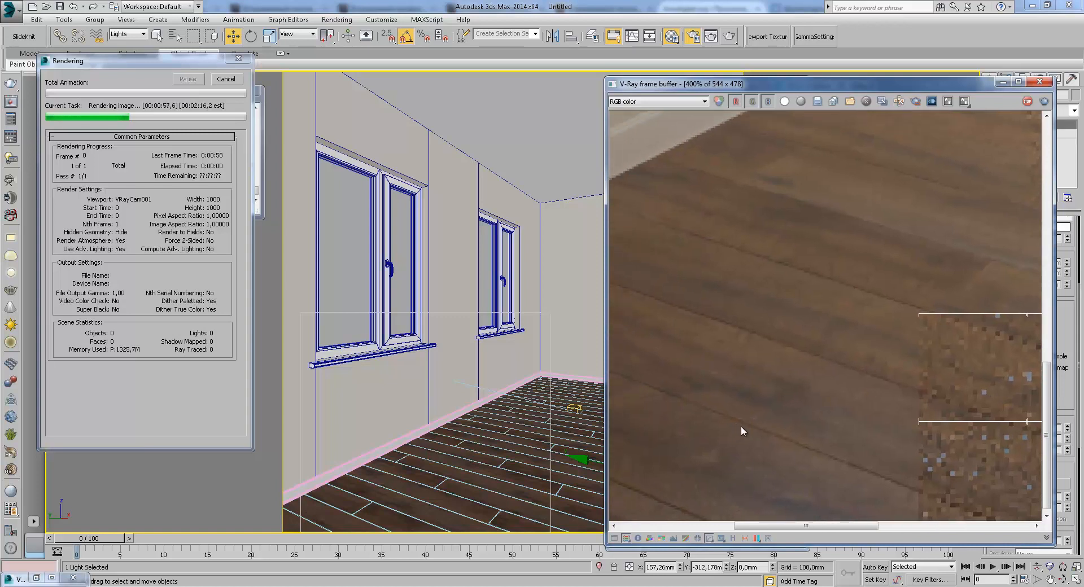
scroll(728, 421, down, 2)
scroll(802, 433, up, 2)
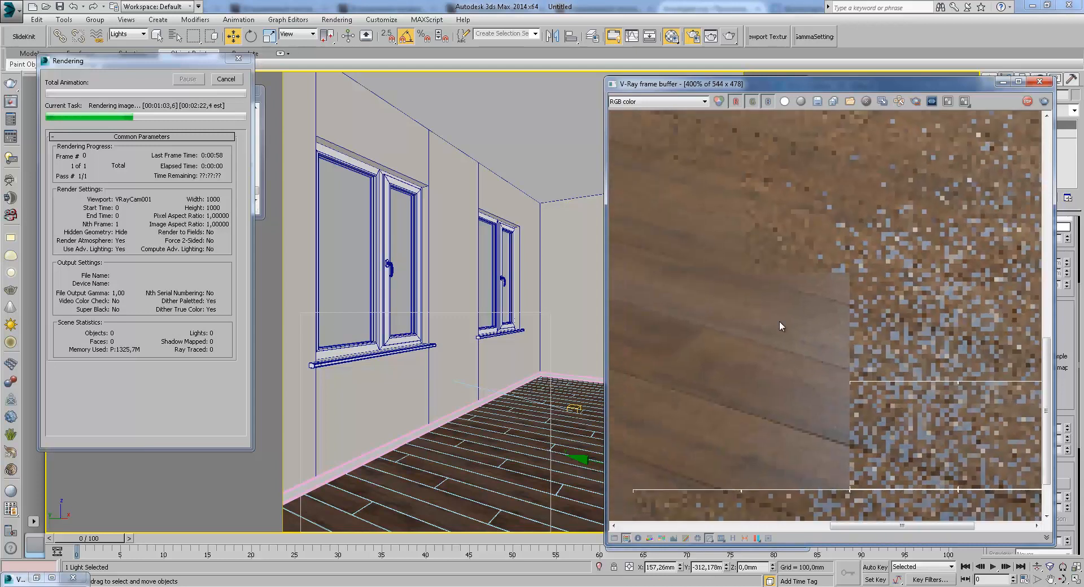
scroll(793, 377, down, 1)
scroll(868, 405, down, 1)
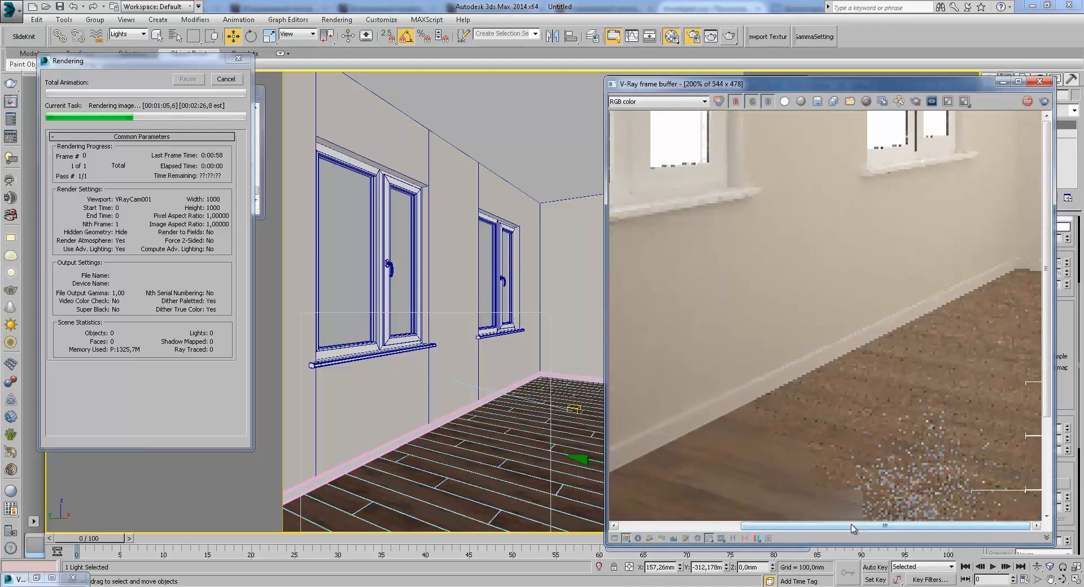
scroll(896, 381, up, 1)
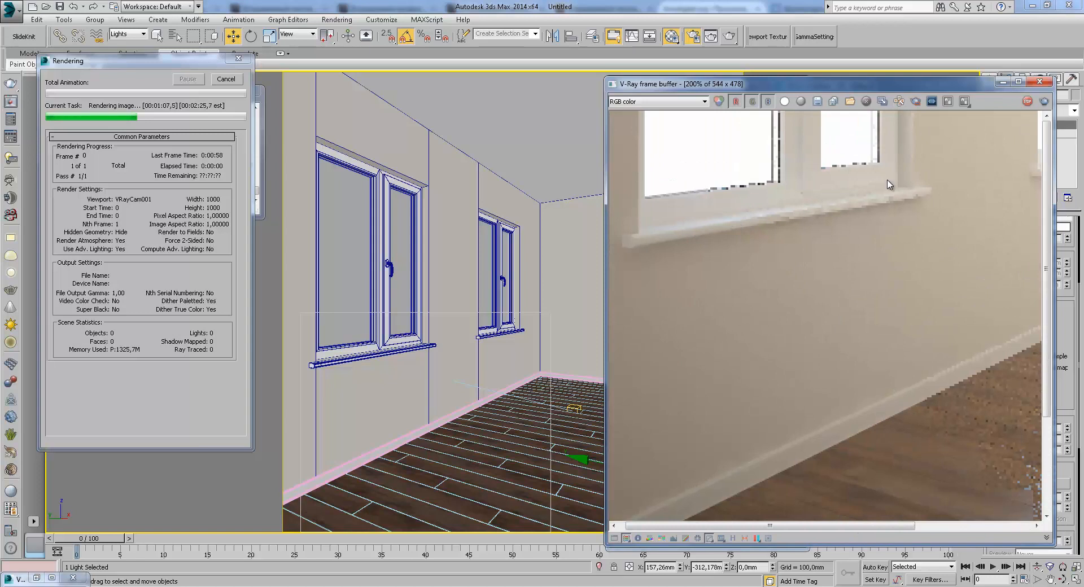
scroll(752, 375, down, 2)
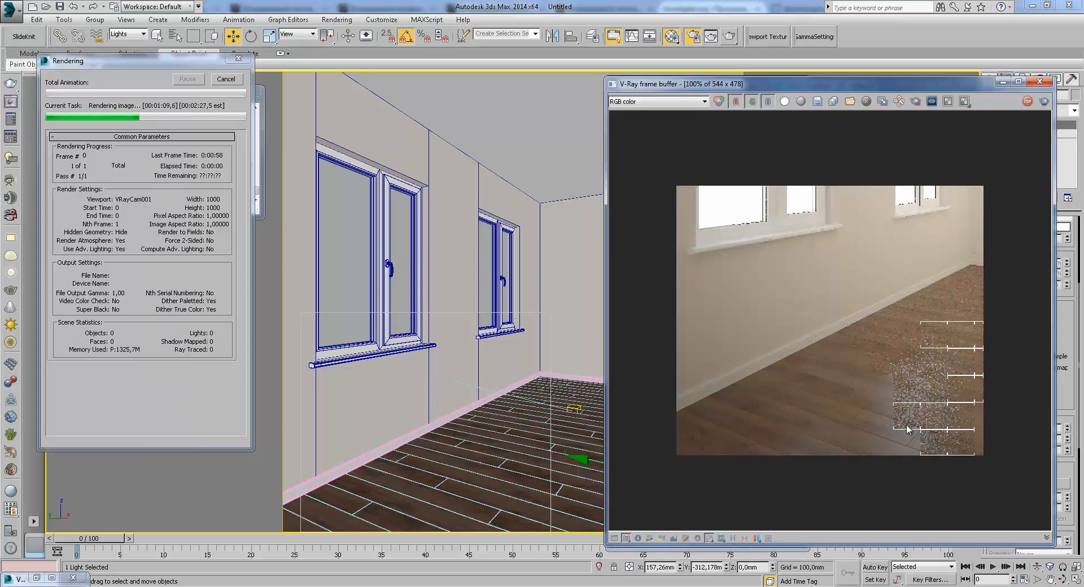
scroll(944, 312, up, 1)
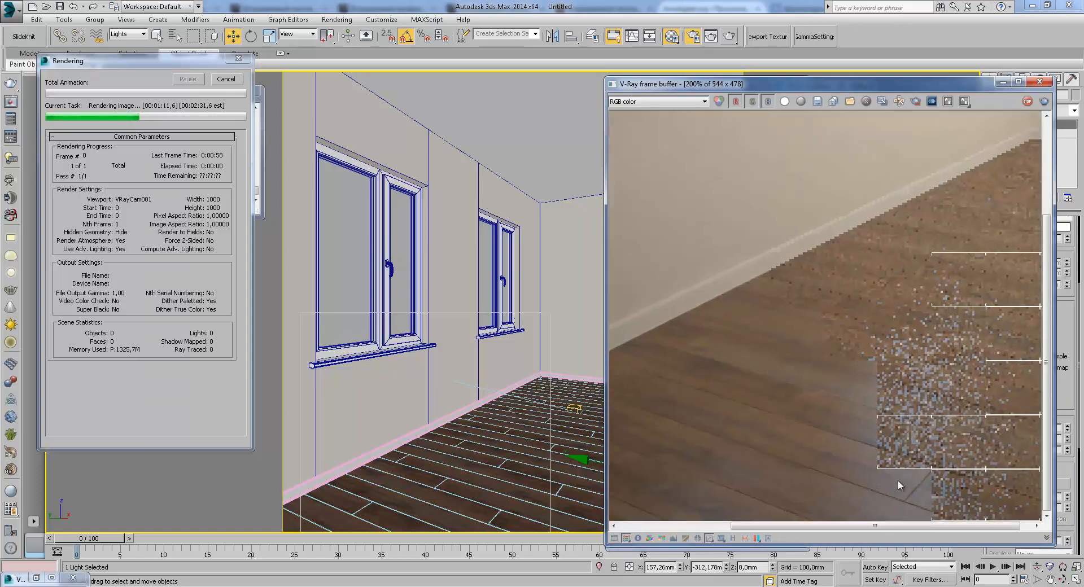
middle_drag(797, 279, 871, 445)
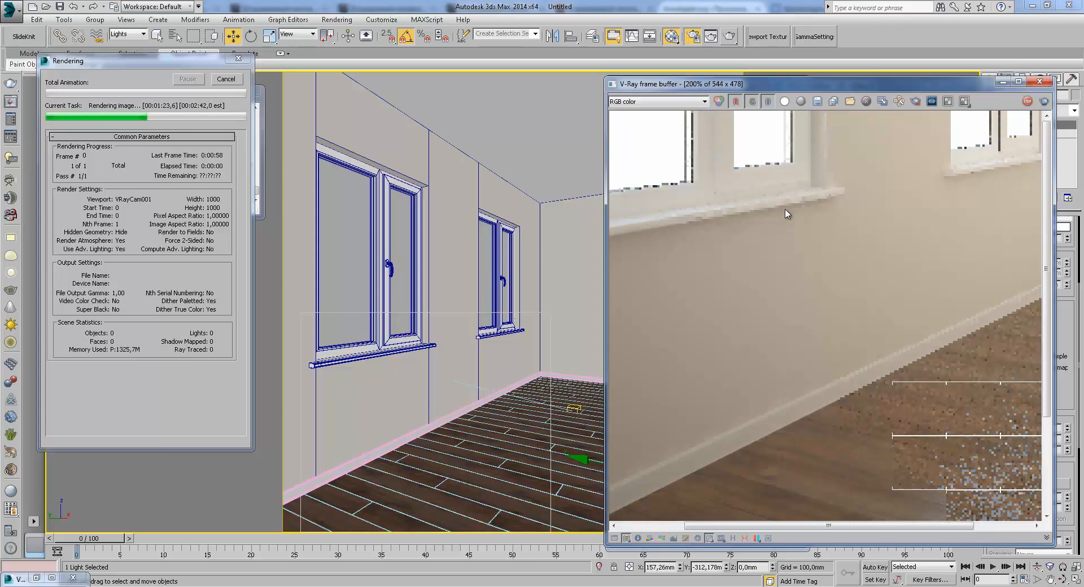
middle_drag(847, 384, 708, 255)
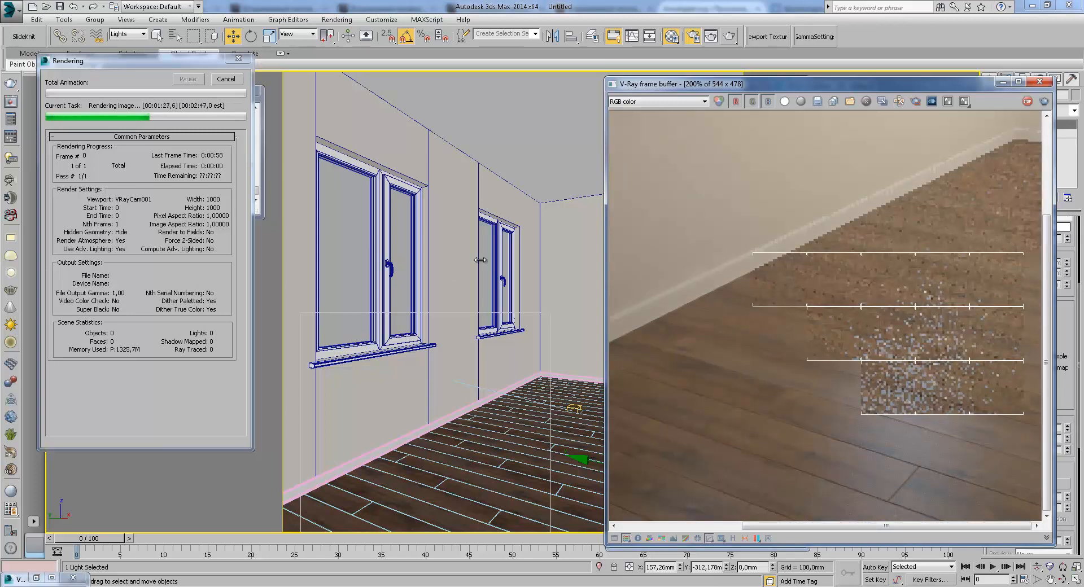
- Stop the render, then set the window light's sampling subdivs to 20 and the Global DMC subdivs multiplier to 2,0
key(Escape)
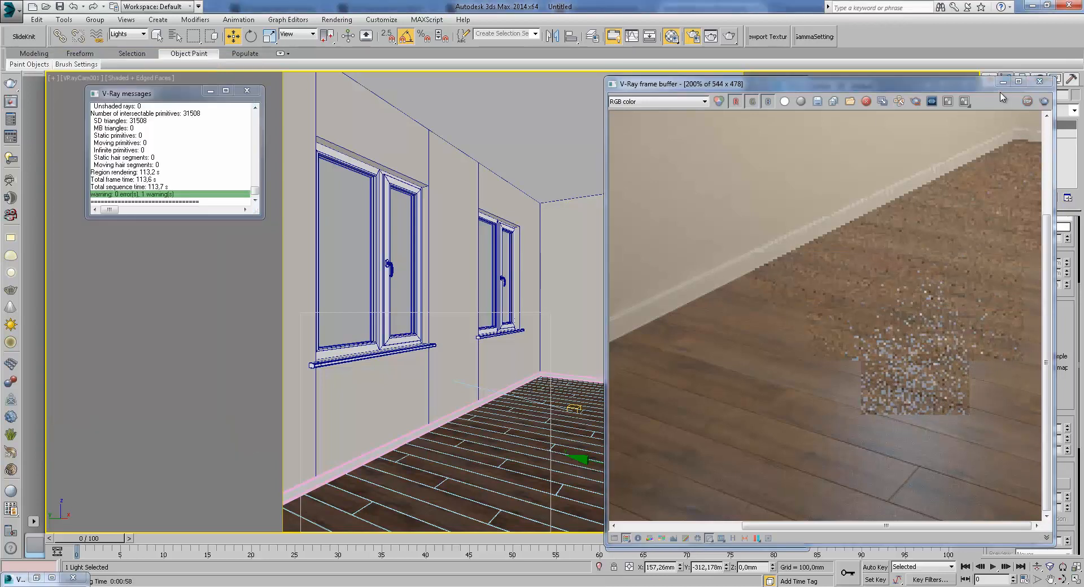
click(1003, 81)
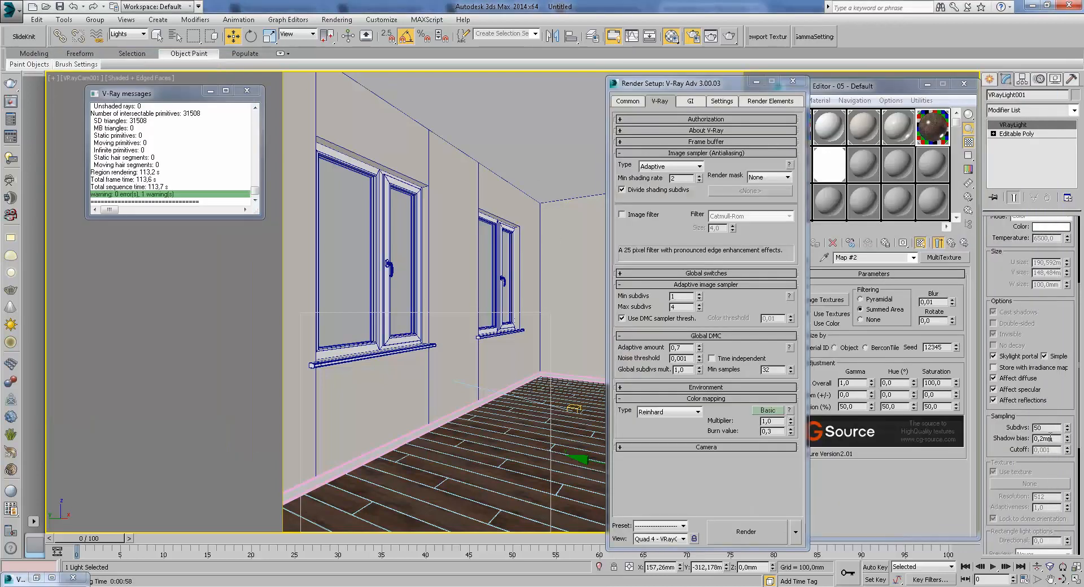
drag(1048, 427, 1002, 423)
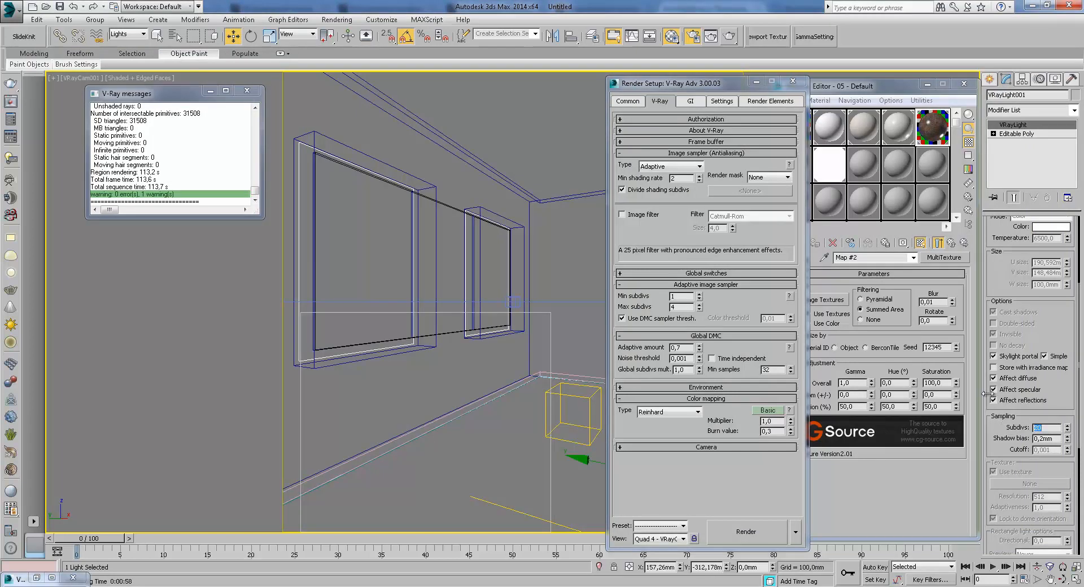
drag(685, 370, 648, 377)
text(2)
- Set the wood floor material's reflection subdivs to 24 and start a new test render
click(931, 154)
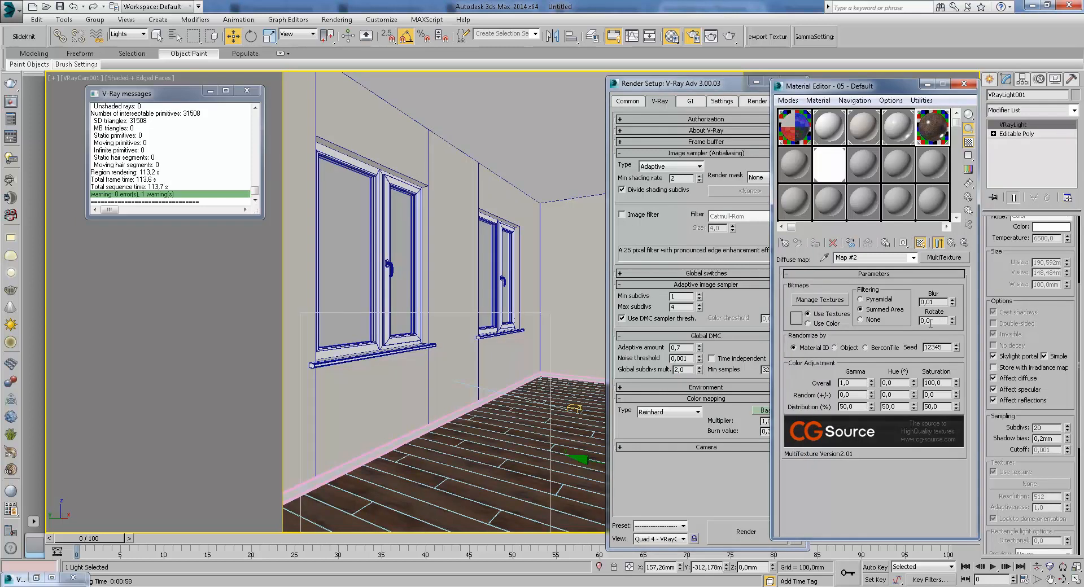
click(951, 243)
drag(846, 404, 832, 404)
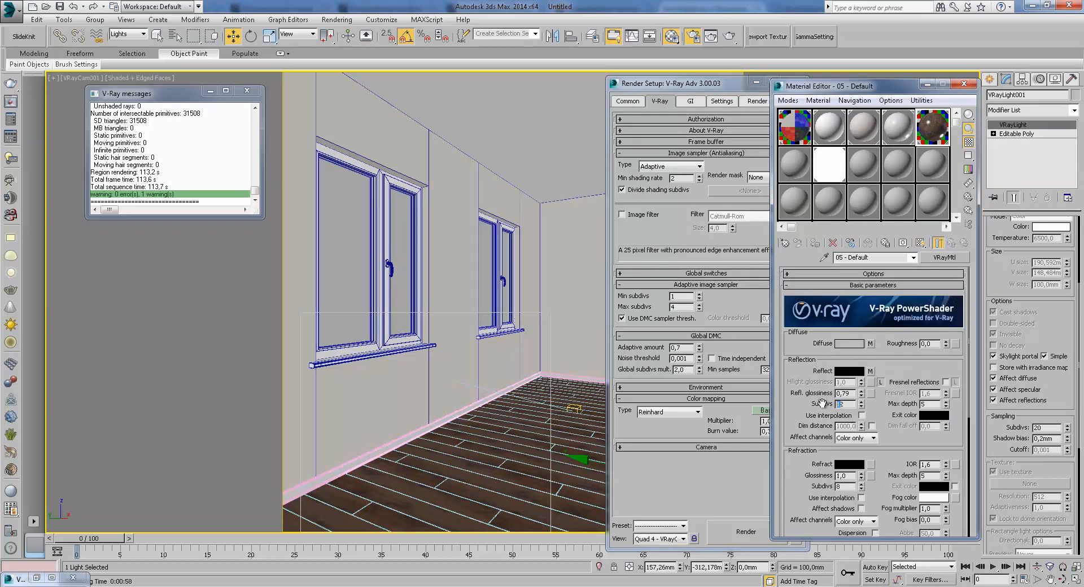
text(24)
key(Return)
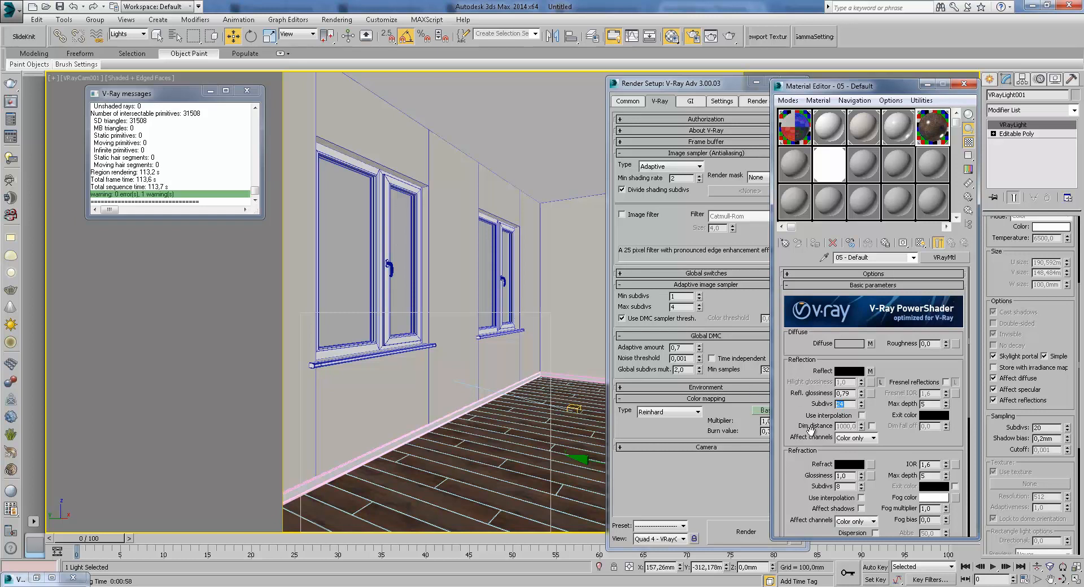
click(741, 531)
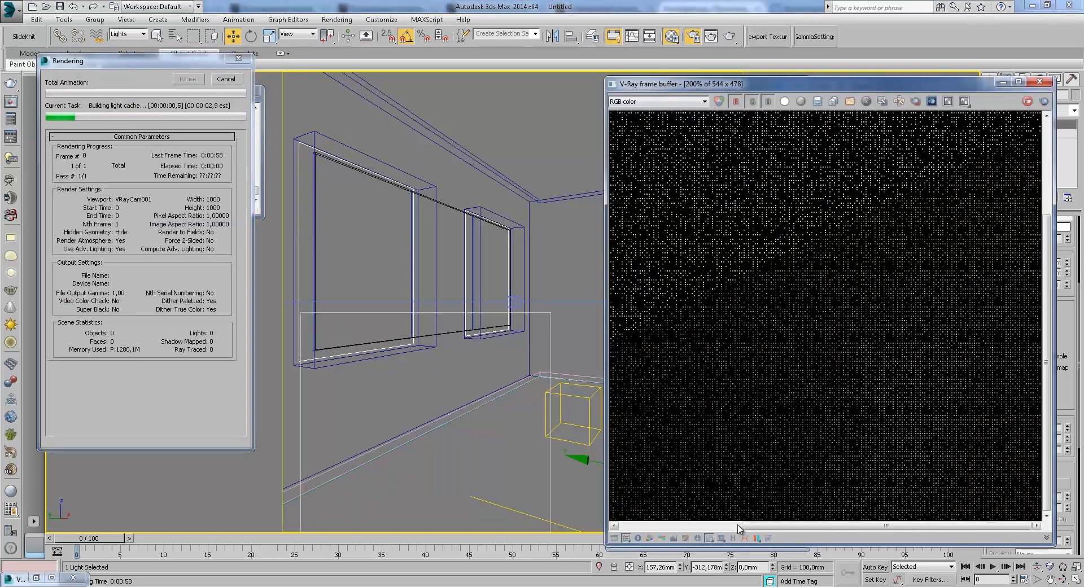
- Make the render buckets follow the mouse and focus the render on the floor's glossy reflection at 200%
click(893, 105)
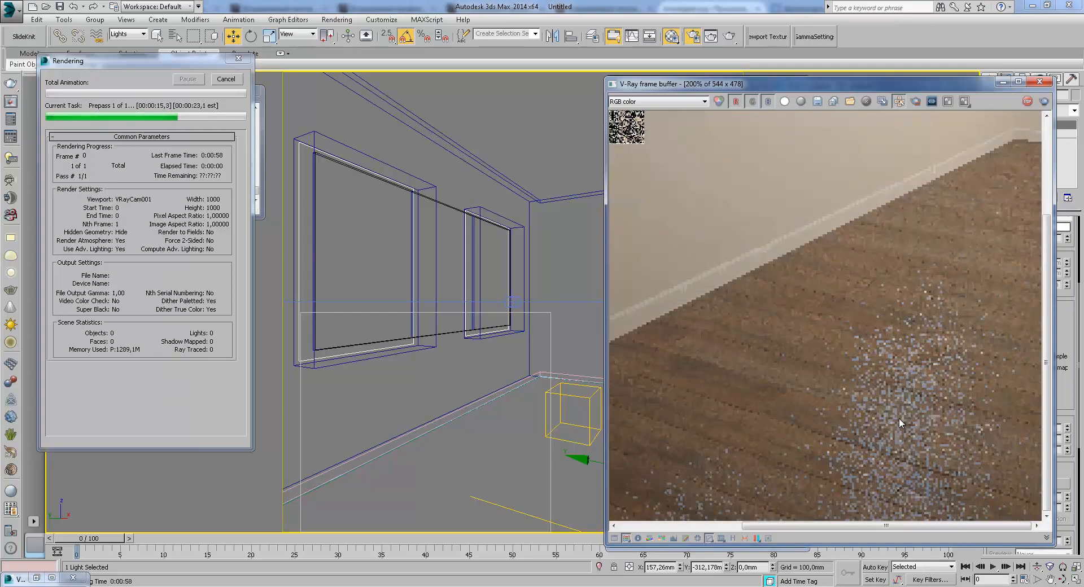
scroll(944, 315, down, 1)
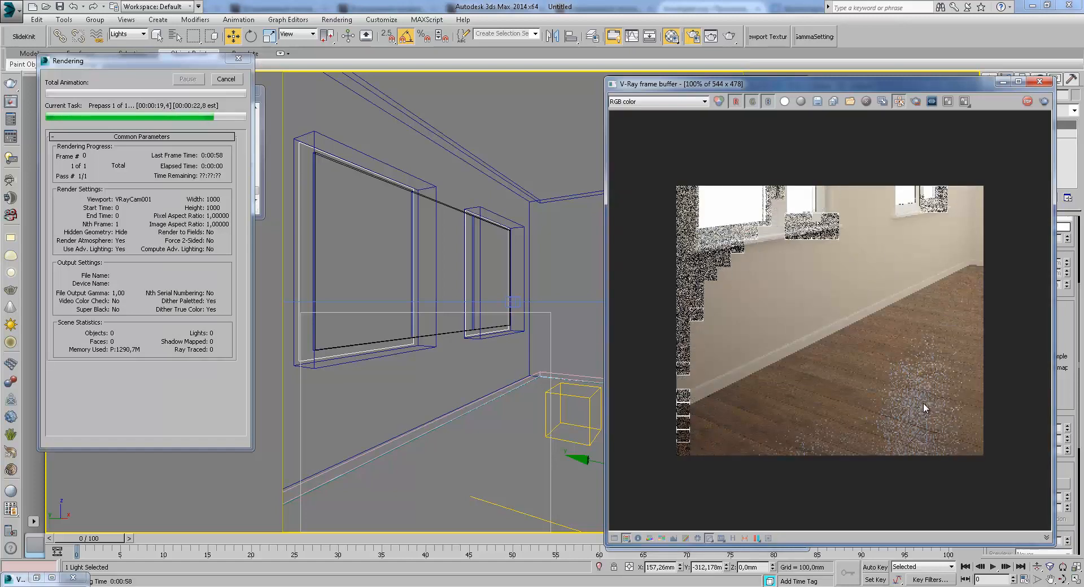
scroll(923, 402, up, 1)
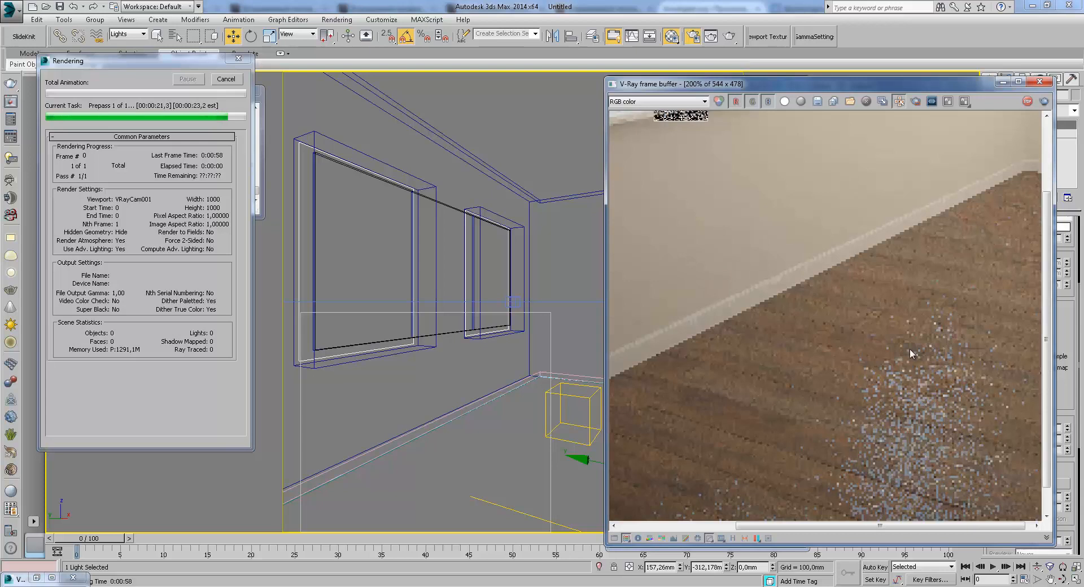
scroll(934, 413, down, 1)
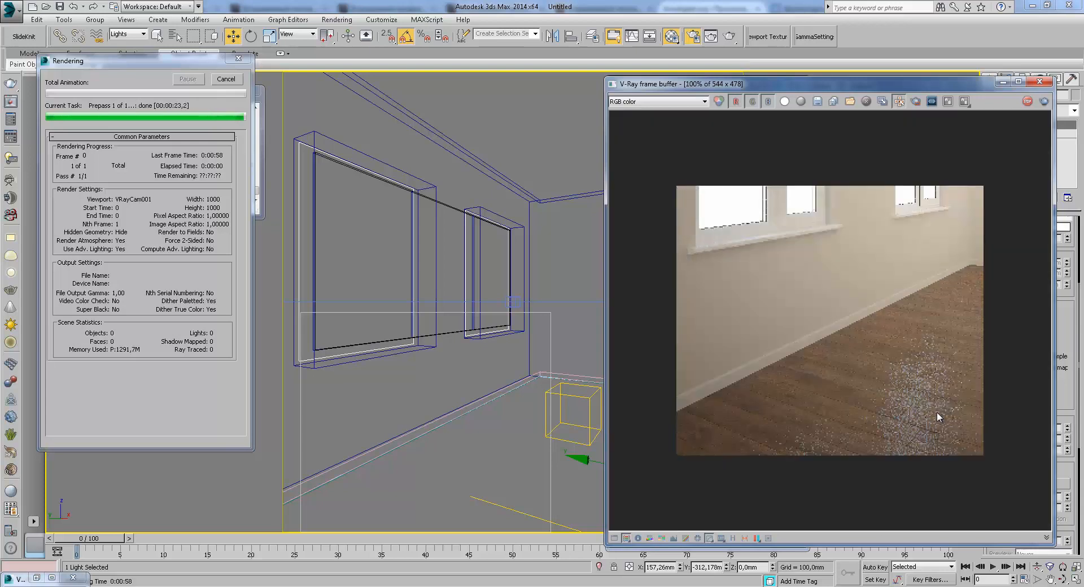
scroll(936, 411, up, 1)
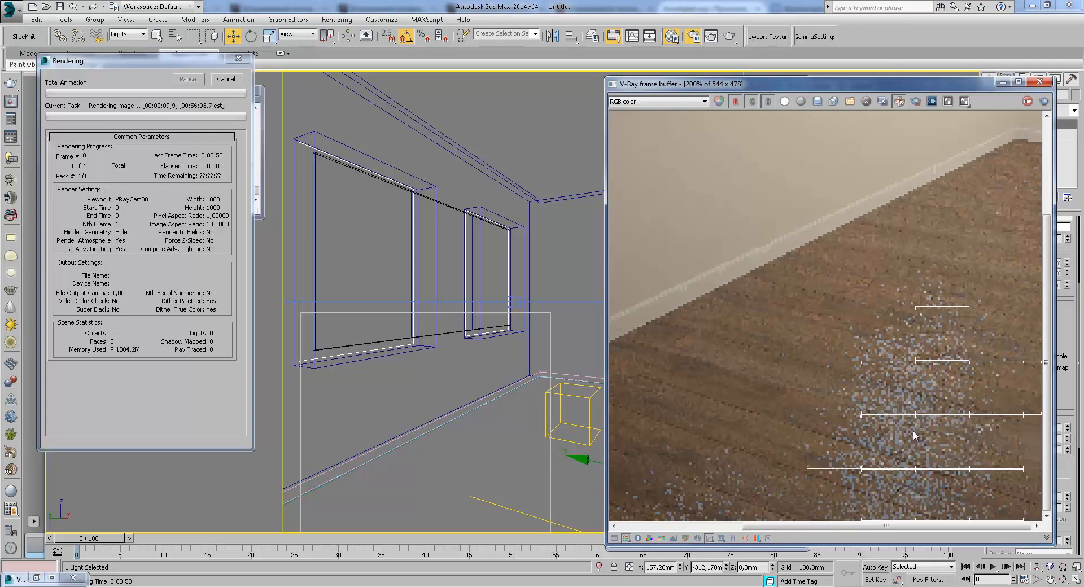
- Examine the floor's reflection at 400% and 200% during the new render, and move the frame buffer aside to uncover the settings
scroll(916, 422, up, 1)
middle_drag(856, 398, 814, 398)
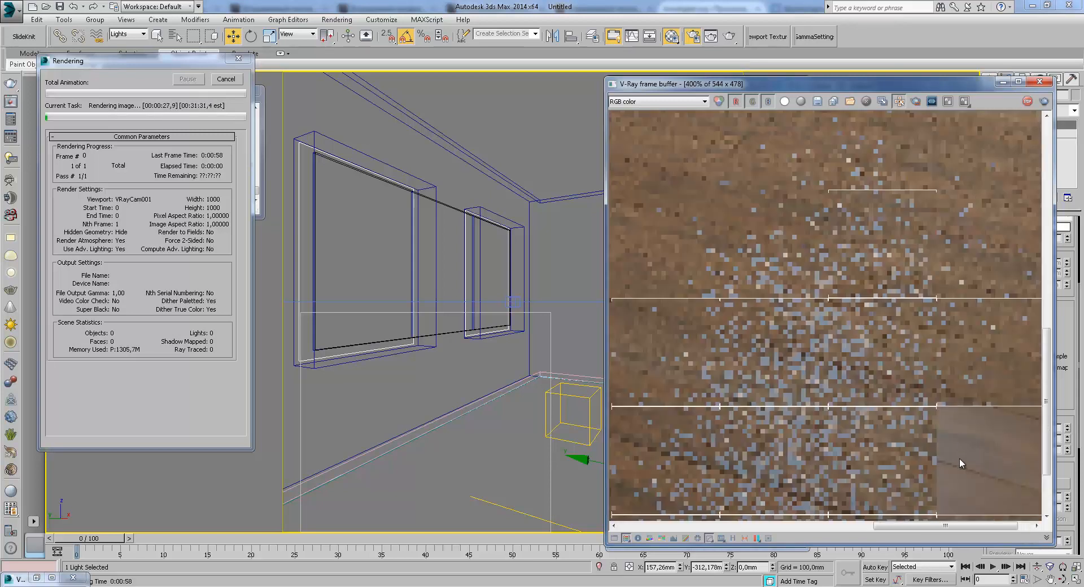
middle_drag(996, 450, 878, 365)
middle_drag(941, 387, 919, 364)
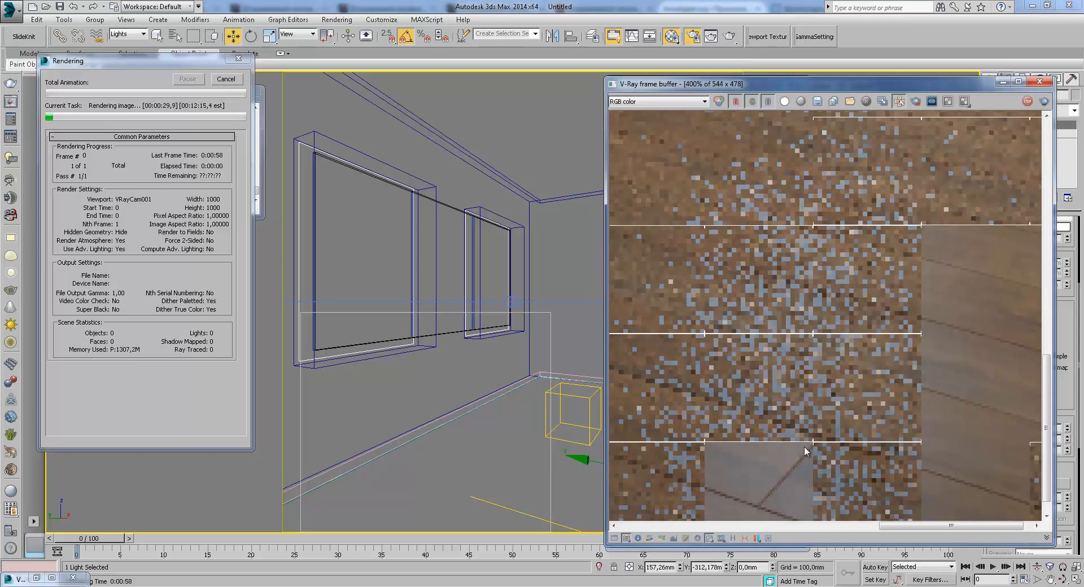
middle_drag(757, 463, 776, 442)
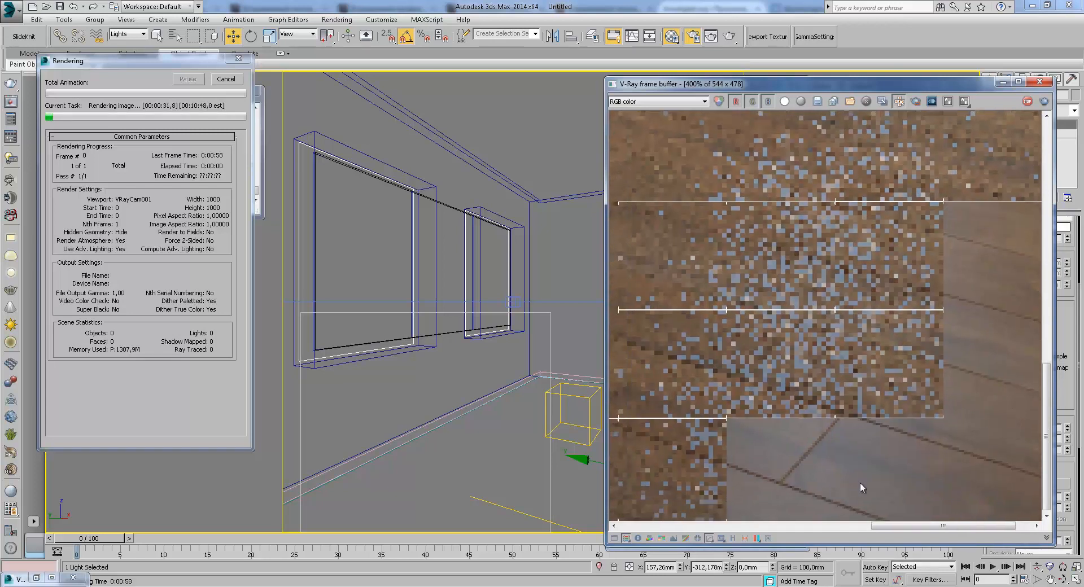
scroll(885, 440, down, 1)
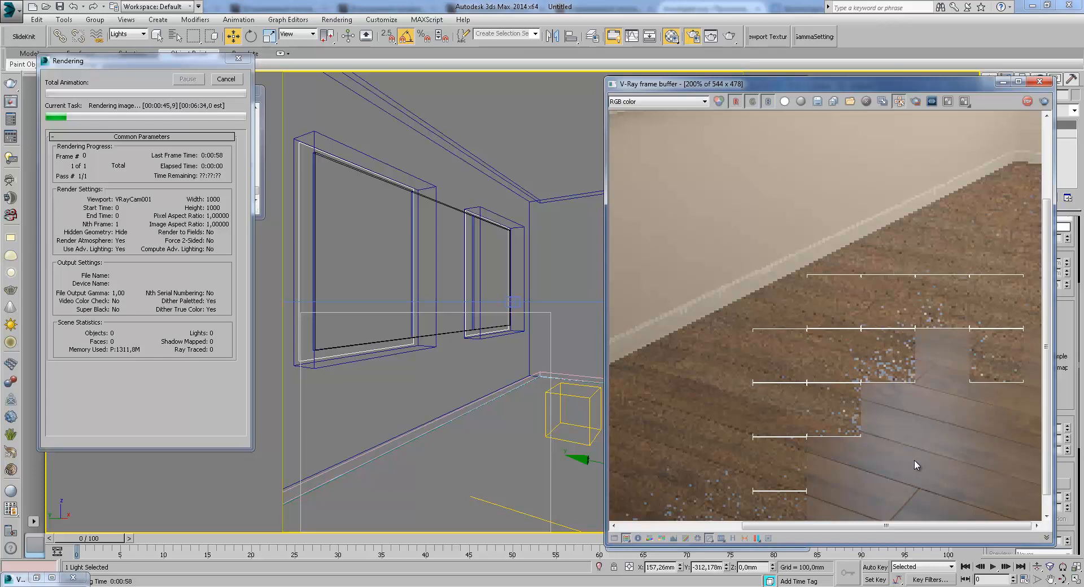
drag(848, 84, 492, 54)
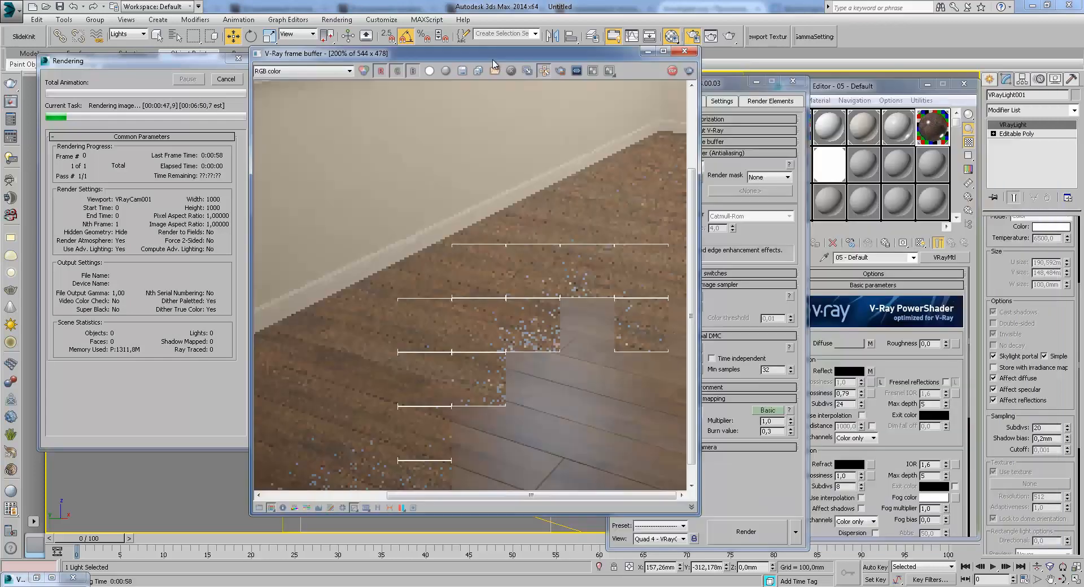
- Move the frame buffer off the render settings and review the Global DMC noise threshold and subdivs multiplier
drag(563, 57, 413, 47)
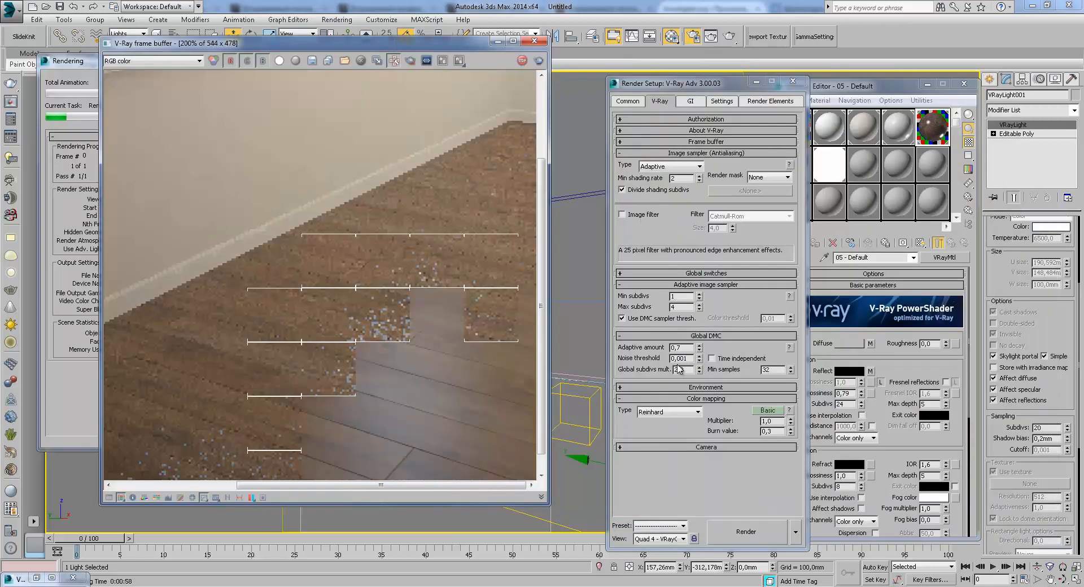
click(682, 359)
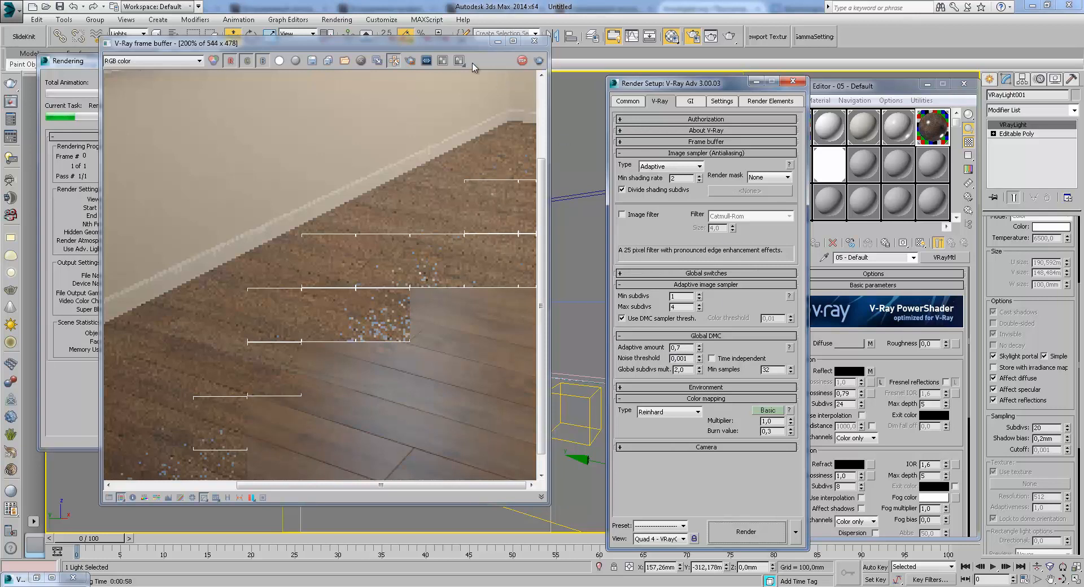
double_click(680, 369)
text(2,0)
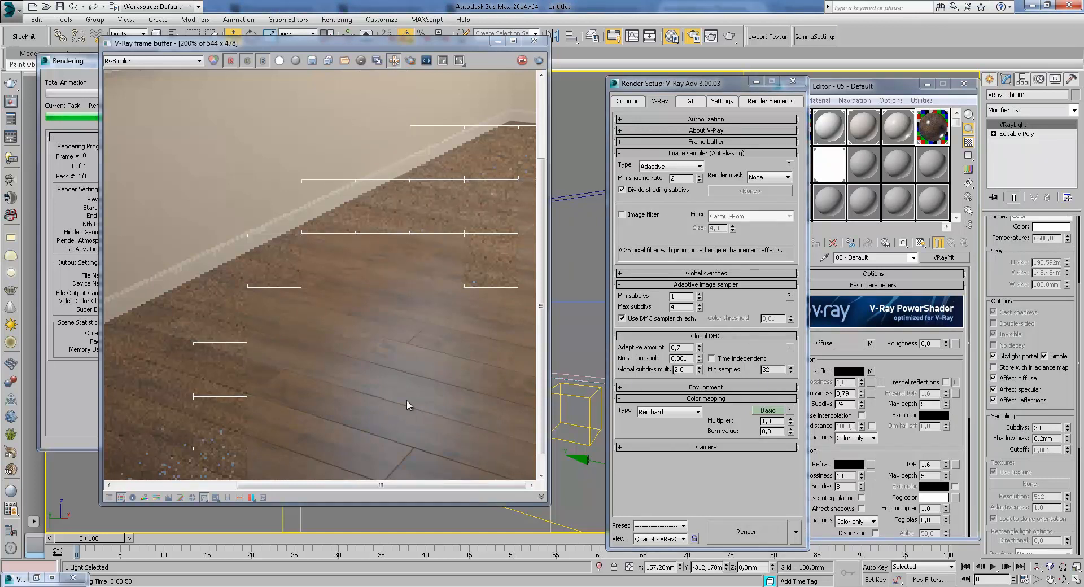
- Examine the floor's glossy reflection at 200% and 400% while the test render runs
click(380, 323)
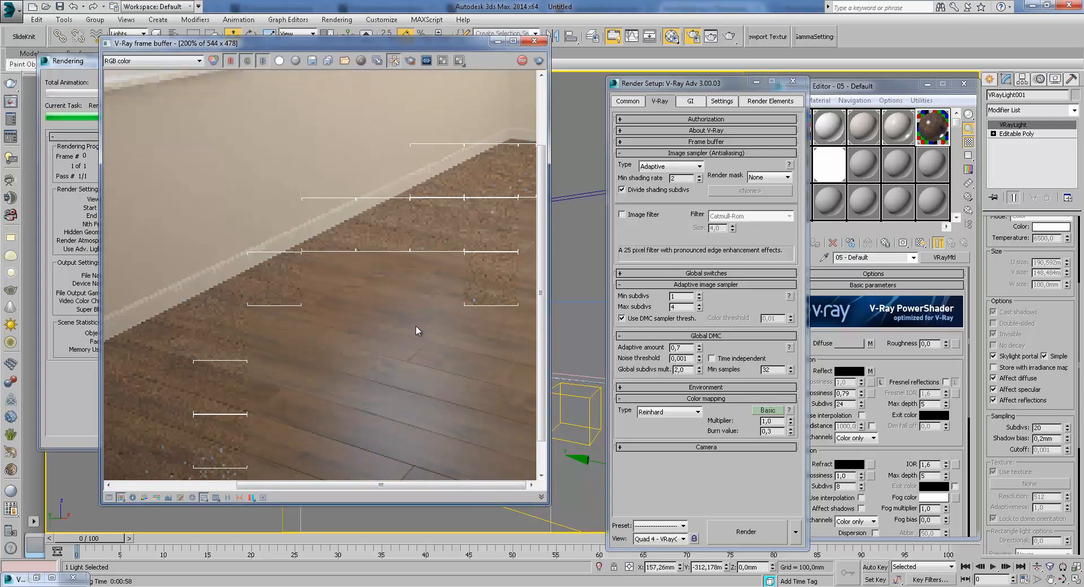
scroll(405, 309, down, 1)
drag(341, 43, 445, 41)
scroll(524, 386, up, 1)
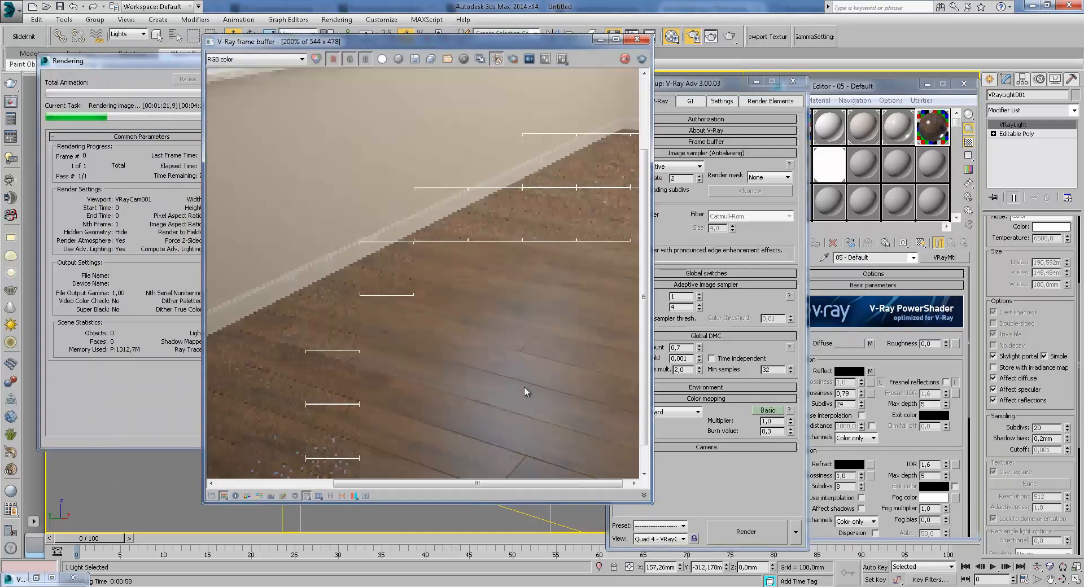
middle_drag(527, 369, 491, 318)
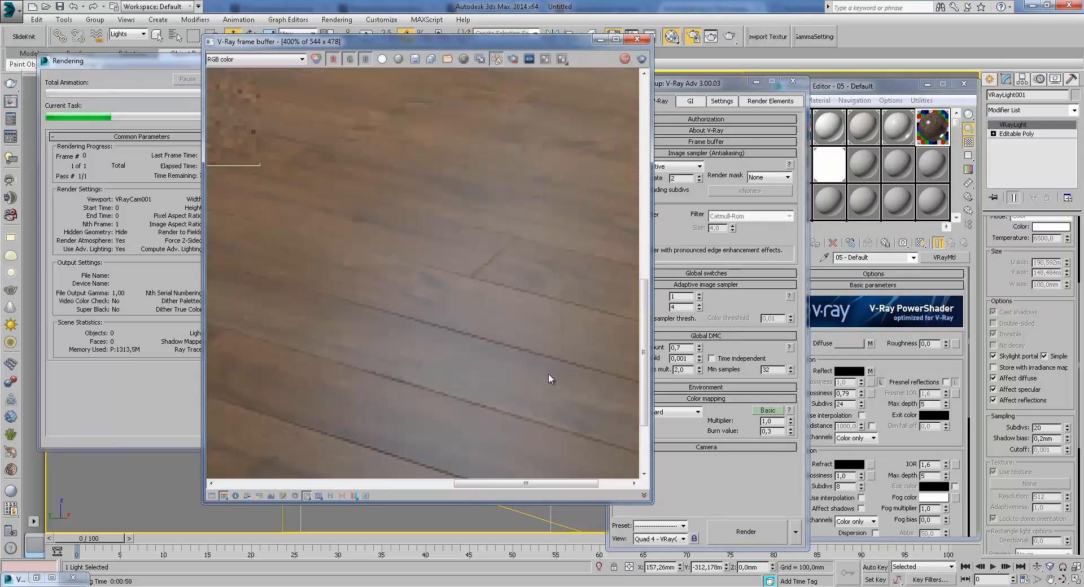
scroll(546, 367, down, 1)
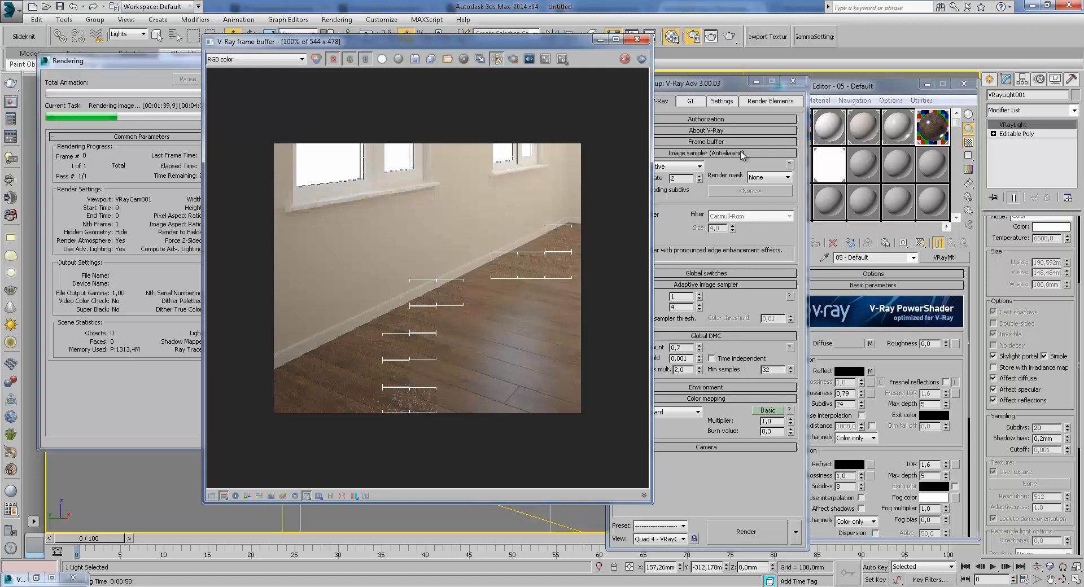
- Recheck the Global DMC settings and inspect the floor and wall of the completing render at 200% and 100%
click(691, 361)
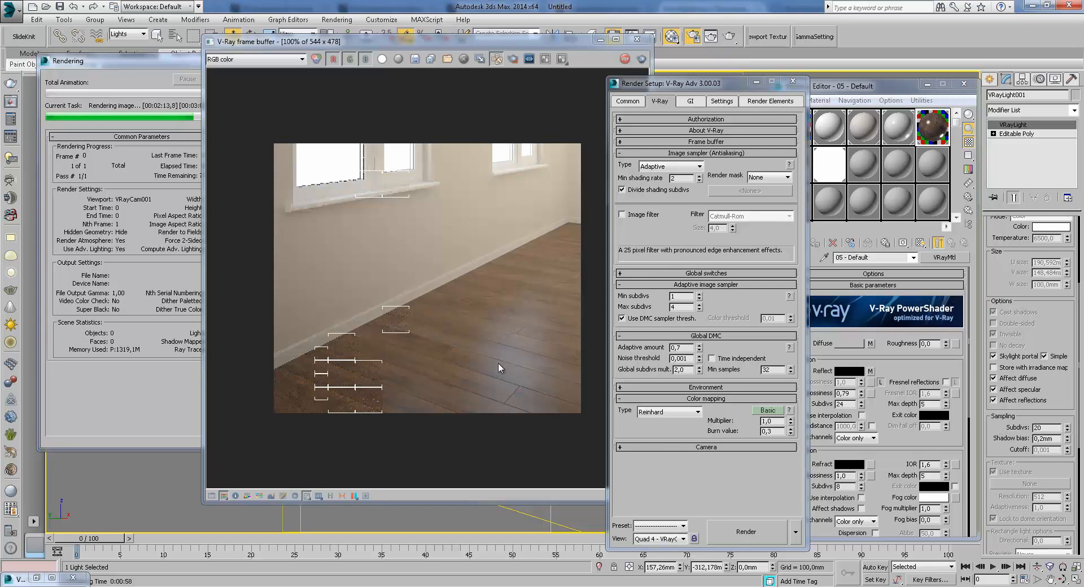
click(656, 346)
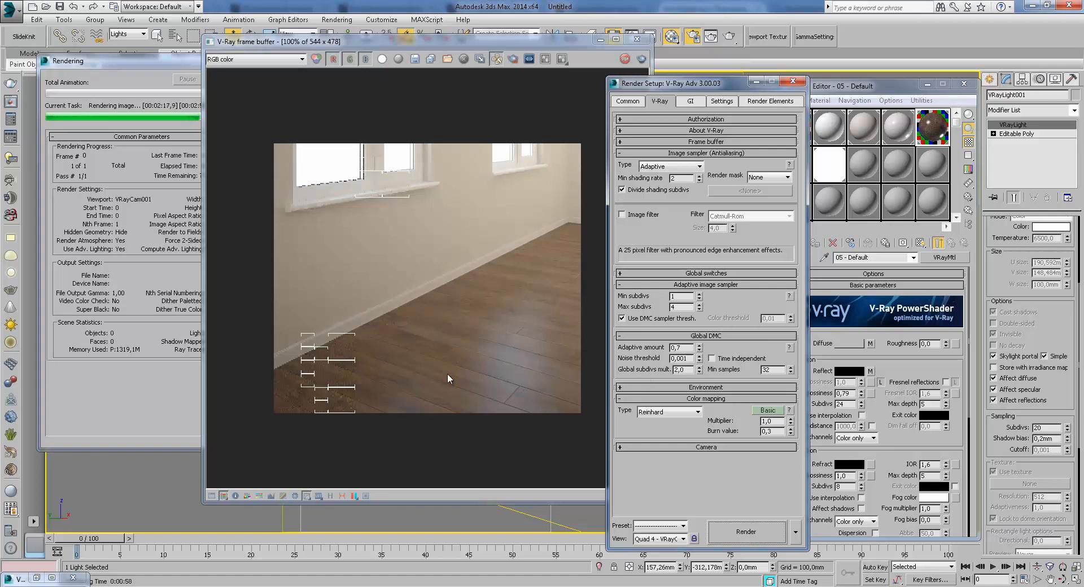
click(457, 351)
scroll(503, 367, up, 1)
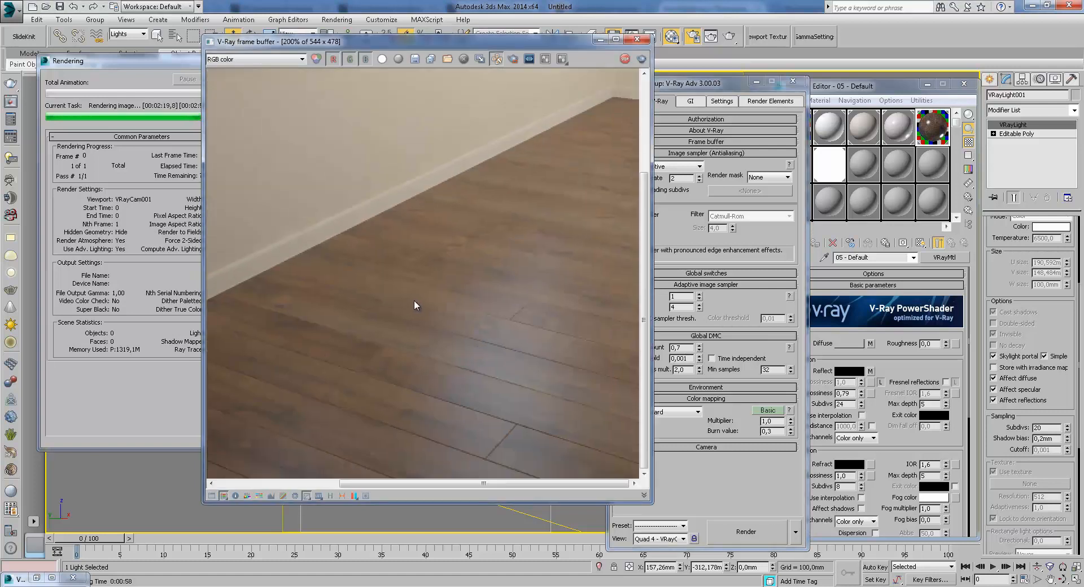
scroll(414, 300, down, 1)
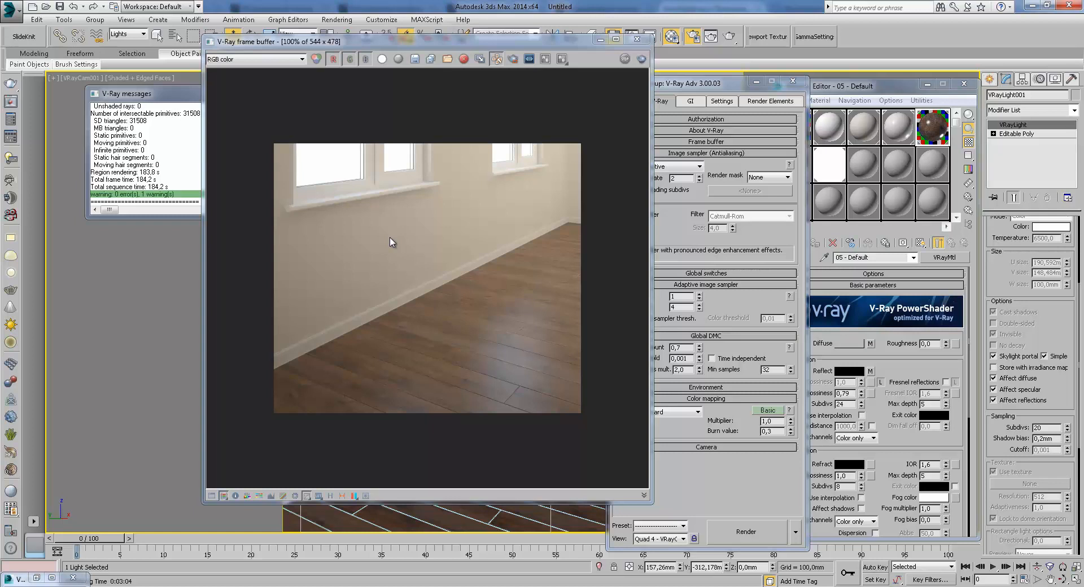
ctrl+click(484, 358)
middle_drag(426, 297, 461, 373)
middle_drag(542, 90, 412, 189)
scroll(411, 189, down, 1)
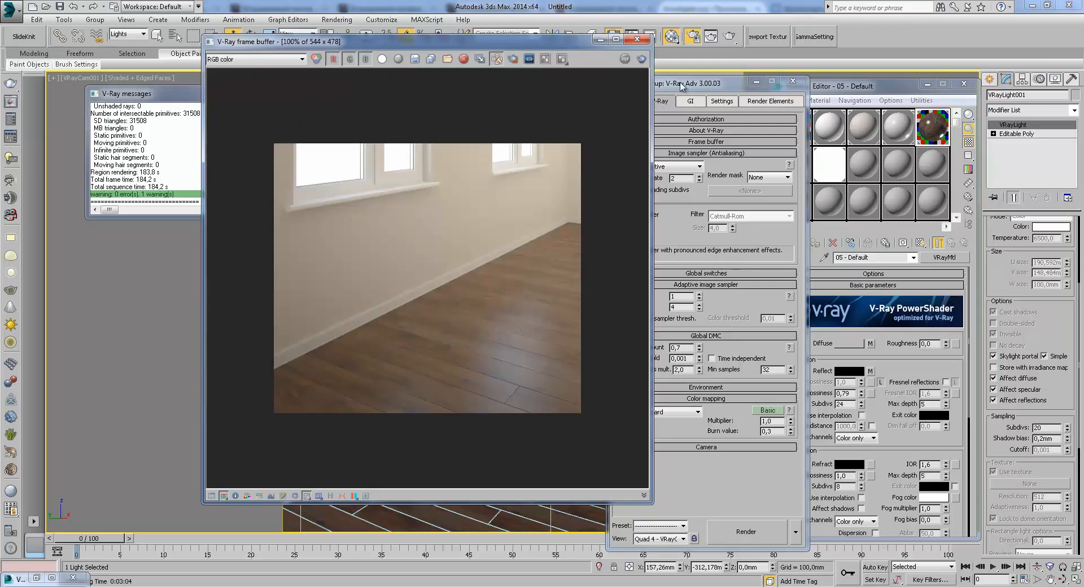
- Close the frame buffer, switch the image sampler to Progressive and expand its settings
click(637, 39)
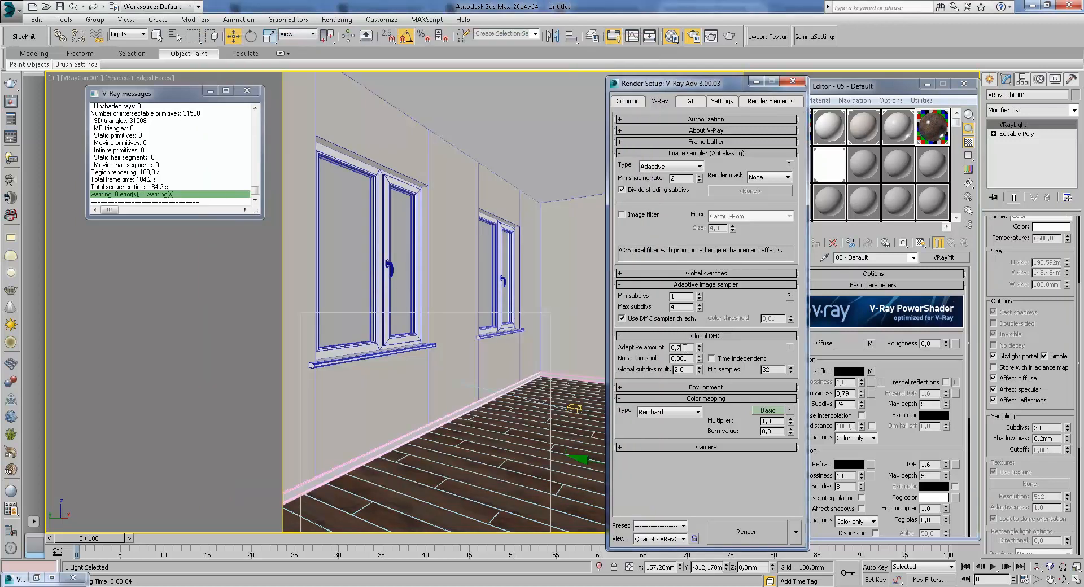
click(677, 167)
click(686, 199)
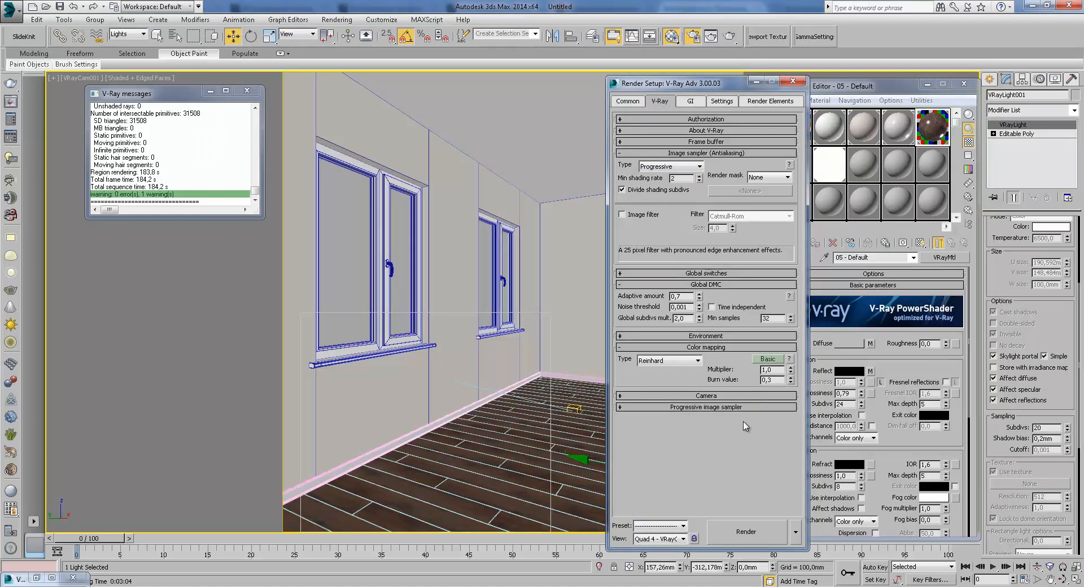
click(679, 440)
key(Return)
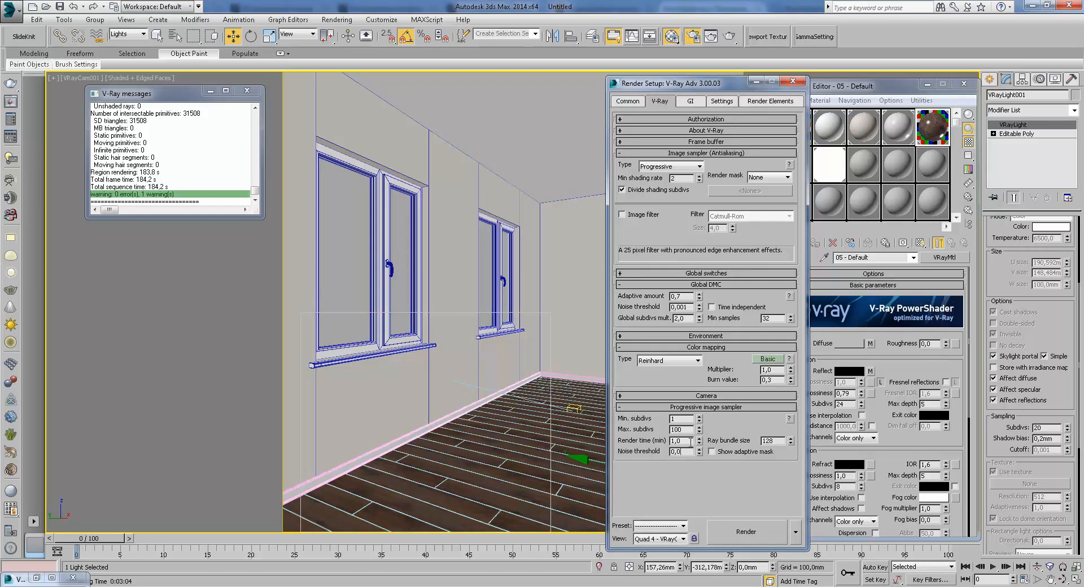
- Try a render time of 5 minutes and 2500 max subdivs for the progressive sampler, and restore the original values
double_click(691, 441)
text(5)
key(Return)
text(1)
key(Return)
click(684, 429)
key(BackSpace)
key(BackSpace)
key(BackSpace)
text(2500)
key(Return)
text(10)
key(Return)
click(769, 489)
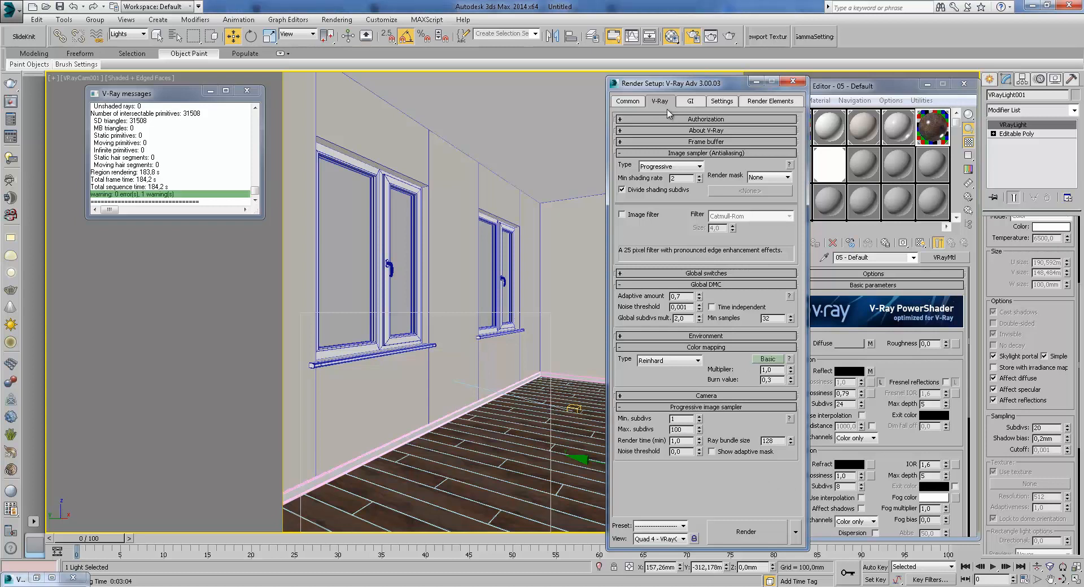
- Switch the primary global illumination engine from Irradiance map to Brute force
click(696, 105)
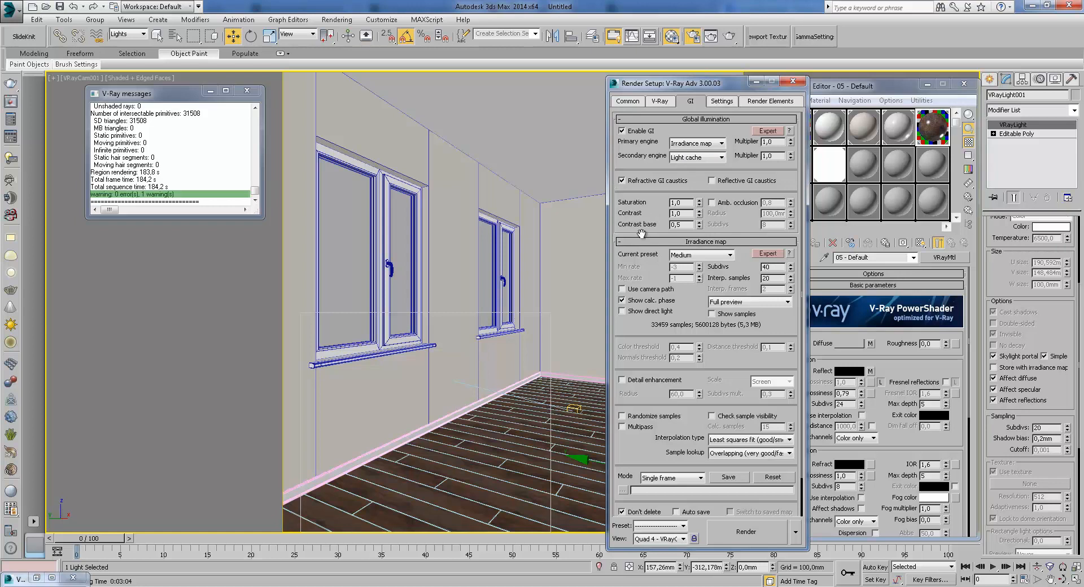
click(707, 146)
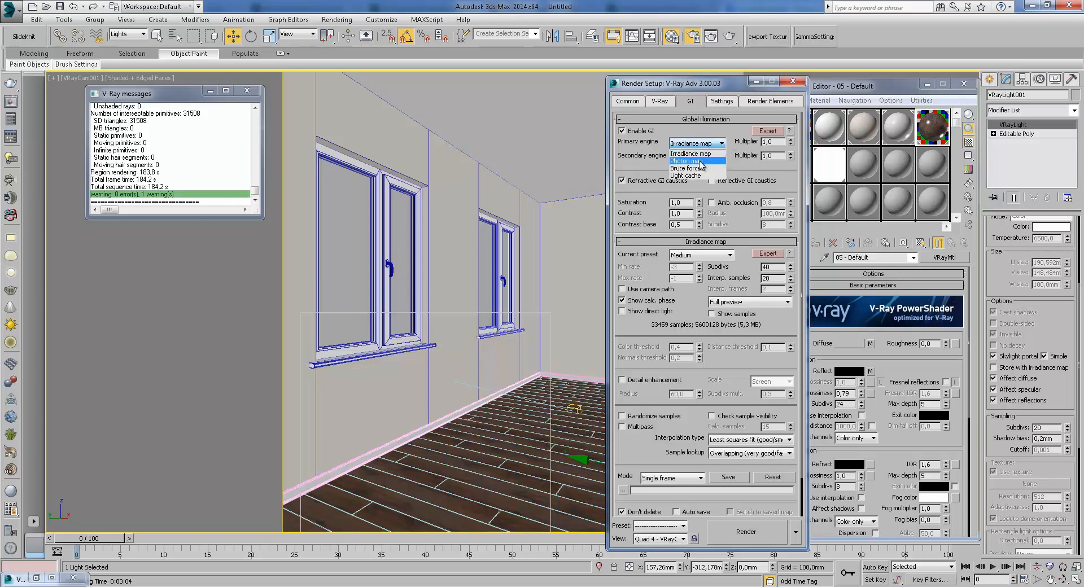
click(698, 168)
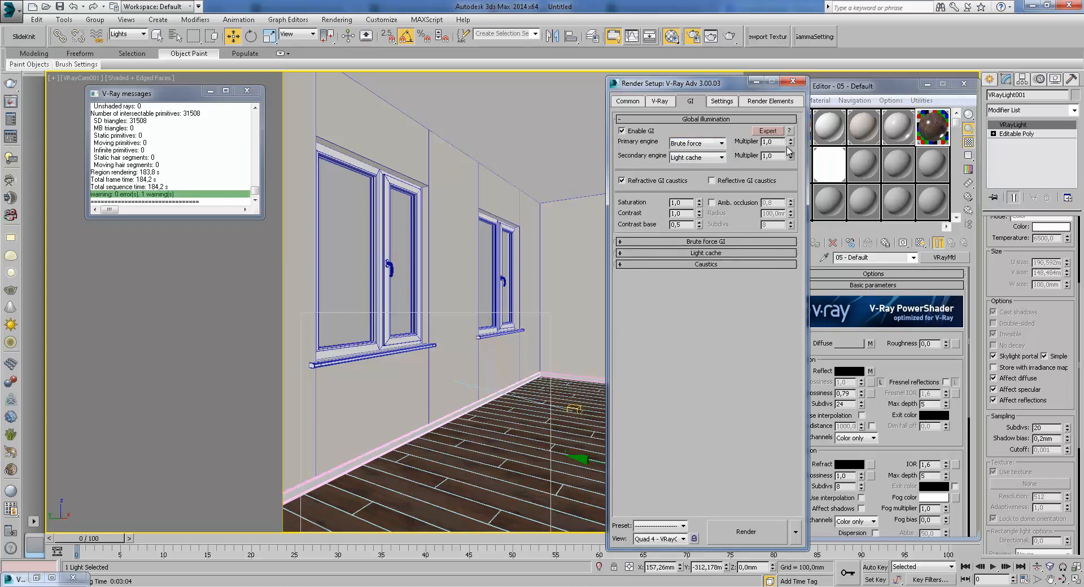
- Try a multiplier of 2 for the primary GI engine and set it back to 1
double_click(769, 142)
click(247, 90)
double_click(775, 142)
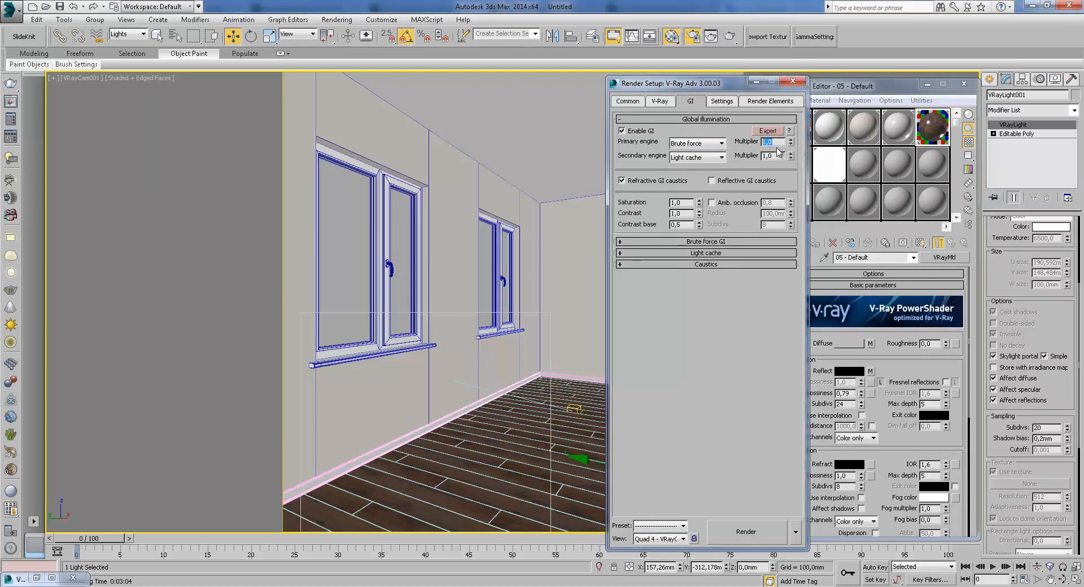
text(2)
key(Return)
text(1)
key(Return)
- Set the secondary GI engine to None, run a progressive test render and cancel it
click(721, 157)
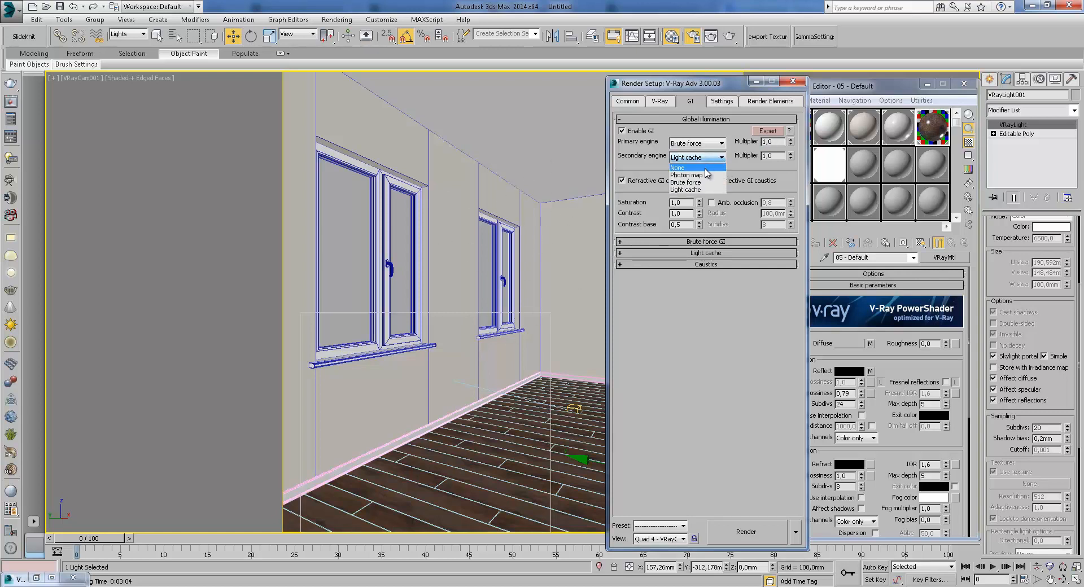
click(695, 164)
click(729, 37)
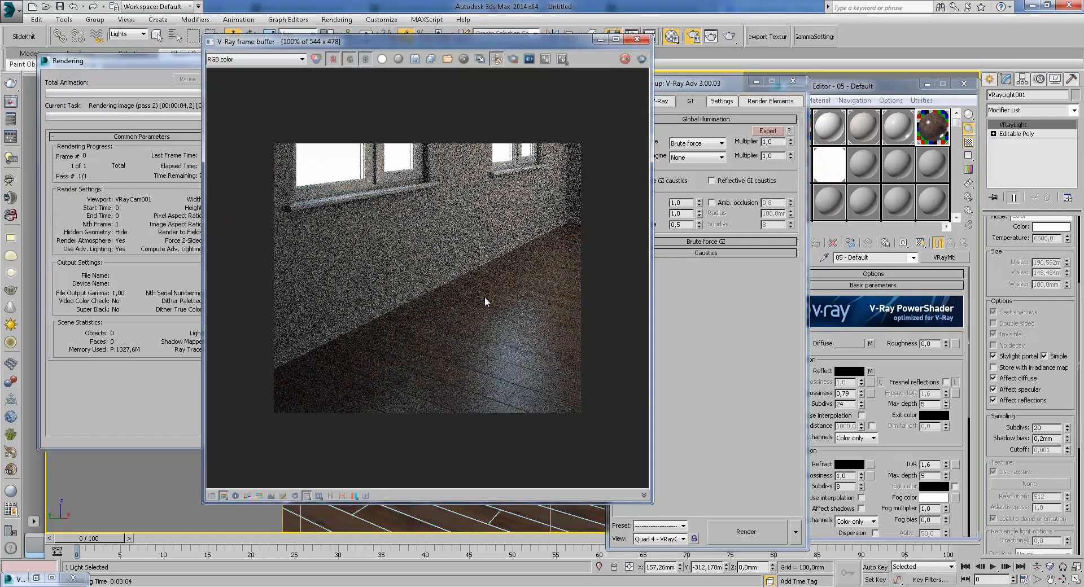
click(161, 82)
click(225, 80)
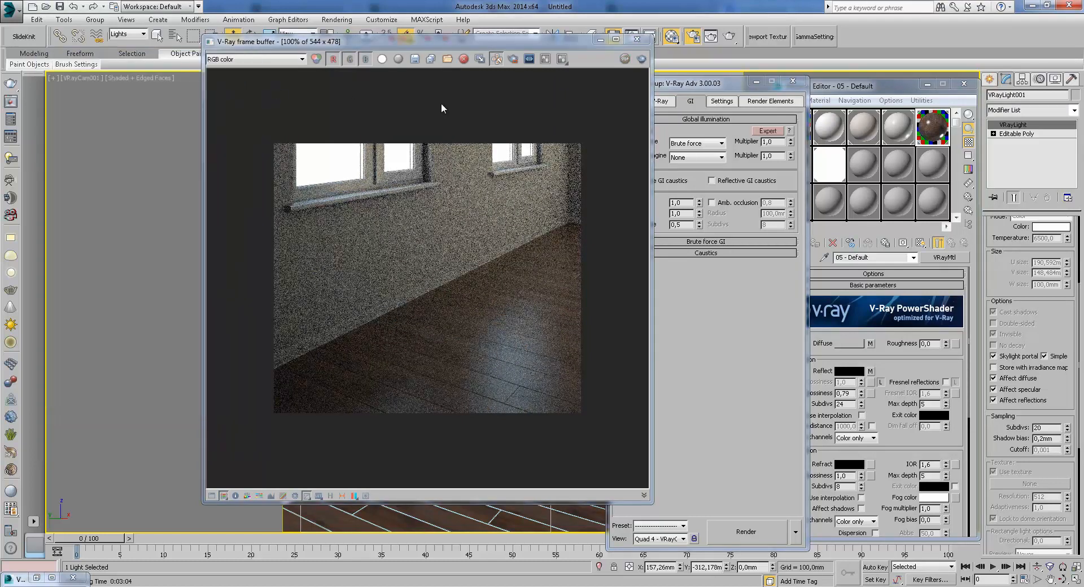
- Switch the image sampler type back to Adaptive
click(666, 101)
click(668, 167)
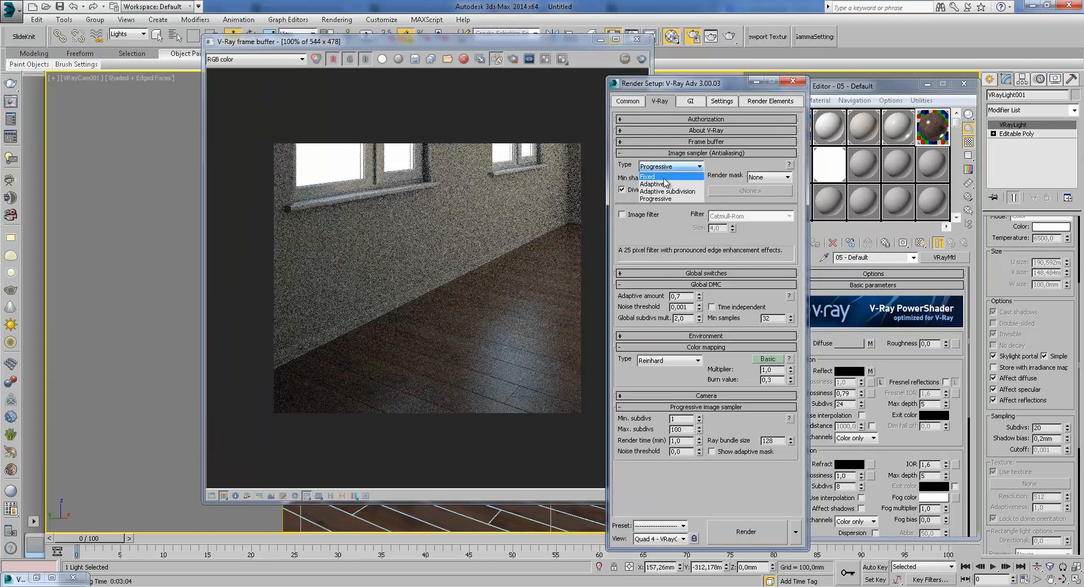
click(665, 185)
- Set the secondary GI engine to Light cache and start a new test render
click(719, 101)
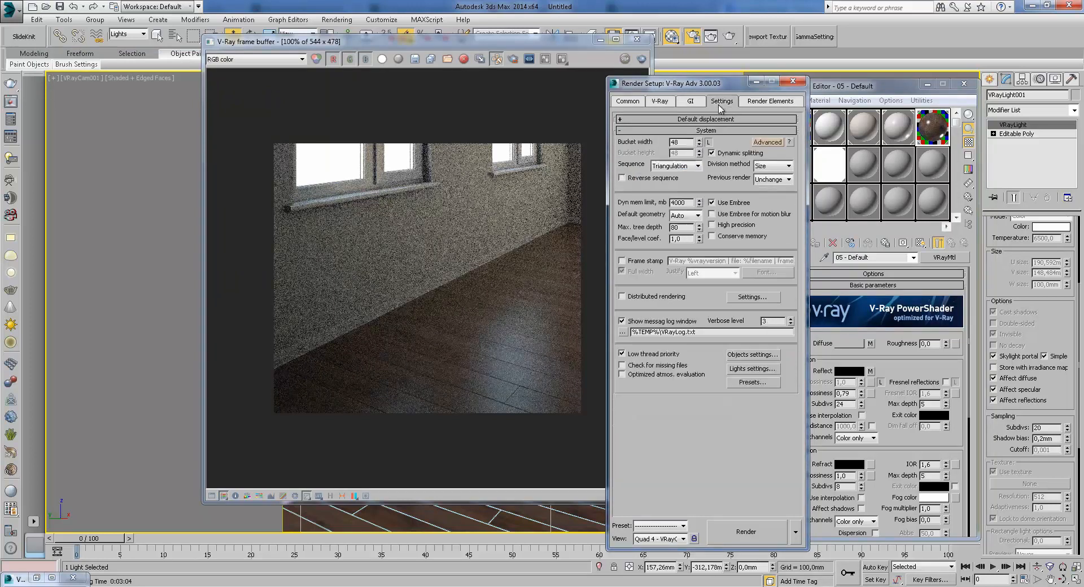
click(690, 101)
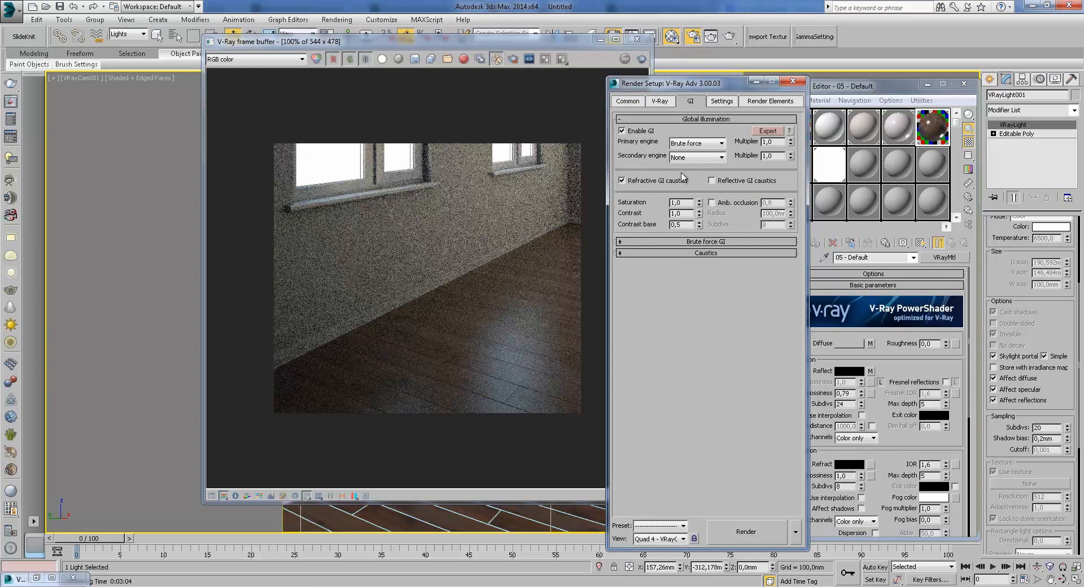
click(695, 158)
click(686, 189)
click(697, 160)
click(686, 190)
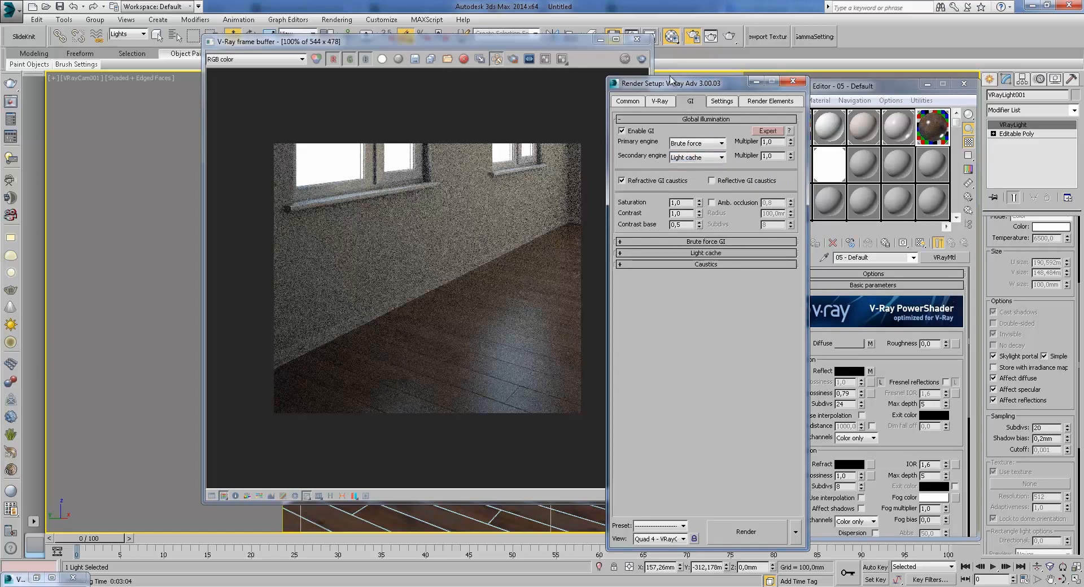
click(729, 36)
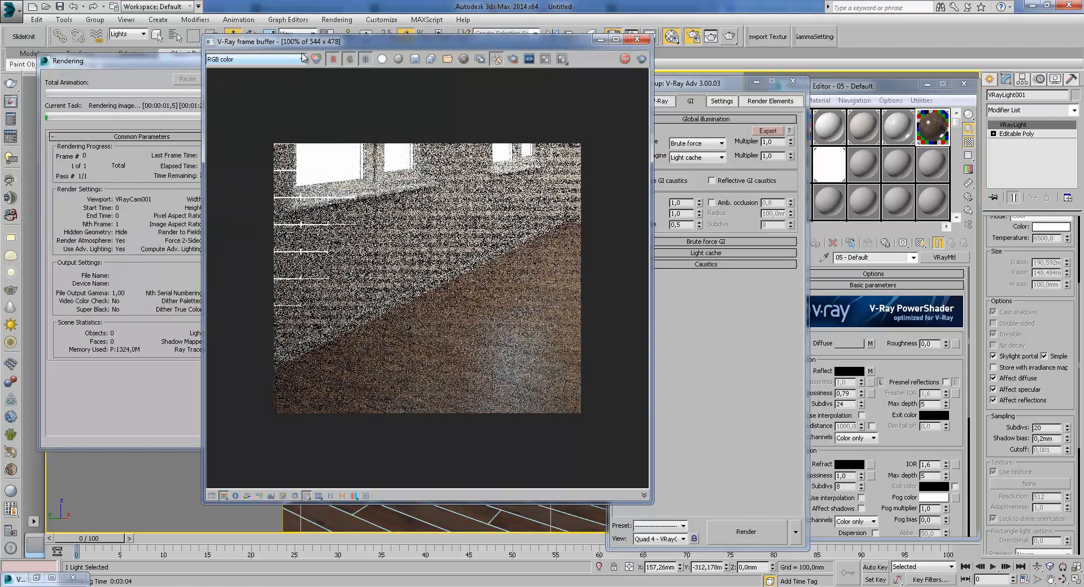
- Uncover the render progress and examine the wall and window sill at 200% and 400% during the Brute force render
drag(259, 46, 314, 70)
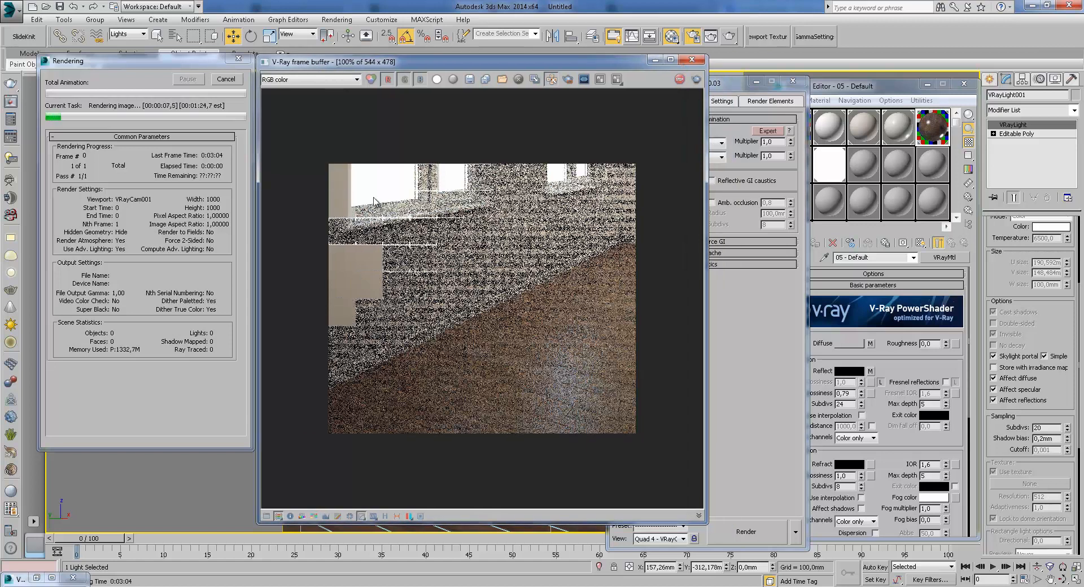
scroll(350, 248, up, 1)
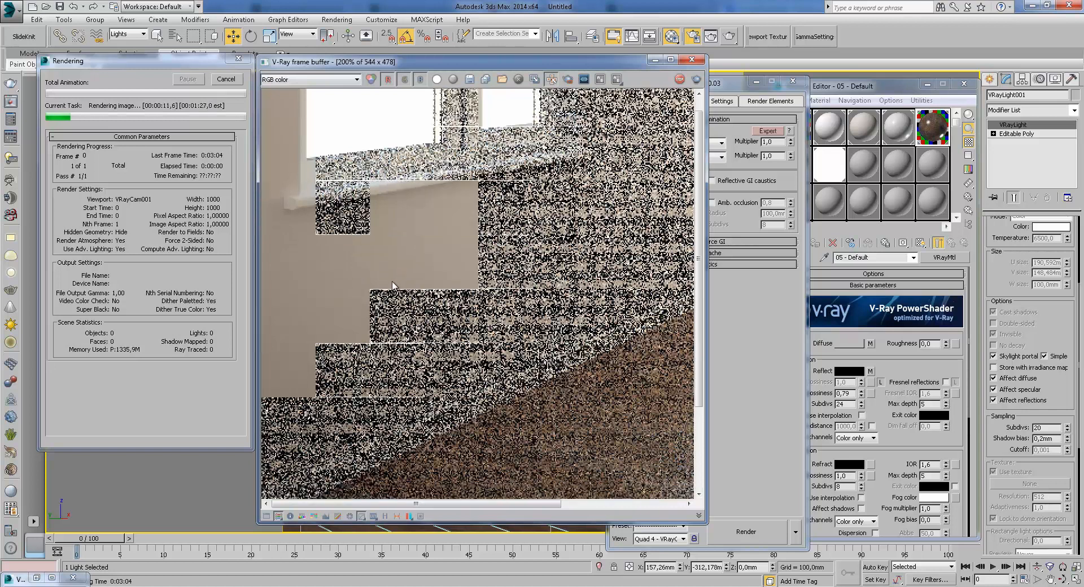
middle_drag(393, 287, 396, 248)
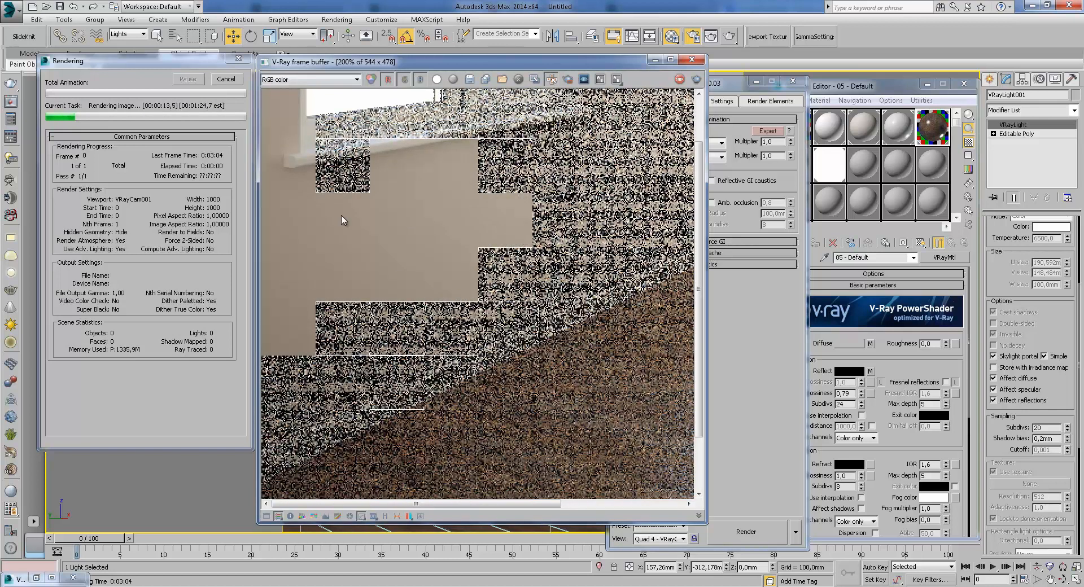
scroll(284, 171, up, 1)
middle_drag(282, 167, 304, 228)
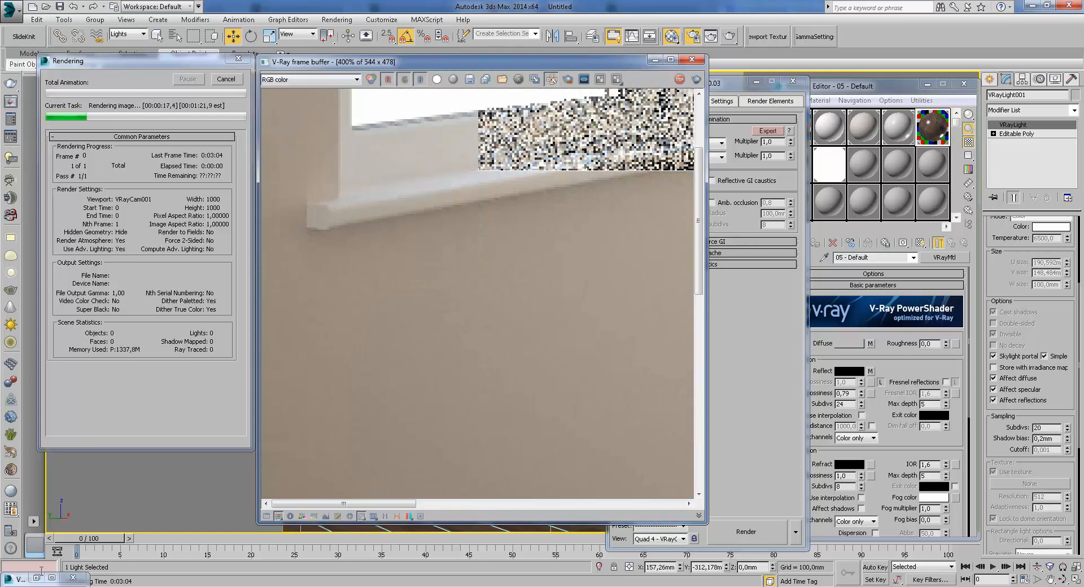
- Duplicate the frame buffer to a separate window, enlarge its window sill to 4:1 and place it beside the running render
click(534, 79)
scroll(283, 220, up, 2)
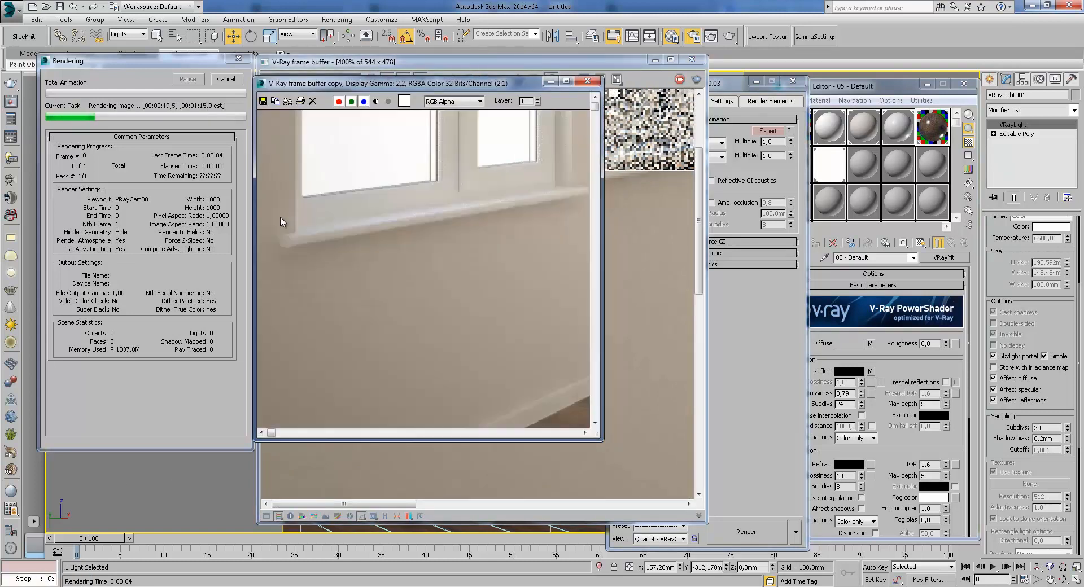
middle_drag(272, 259, 370, 211)
drag(404, 82, 852, 67)
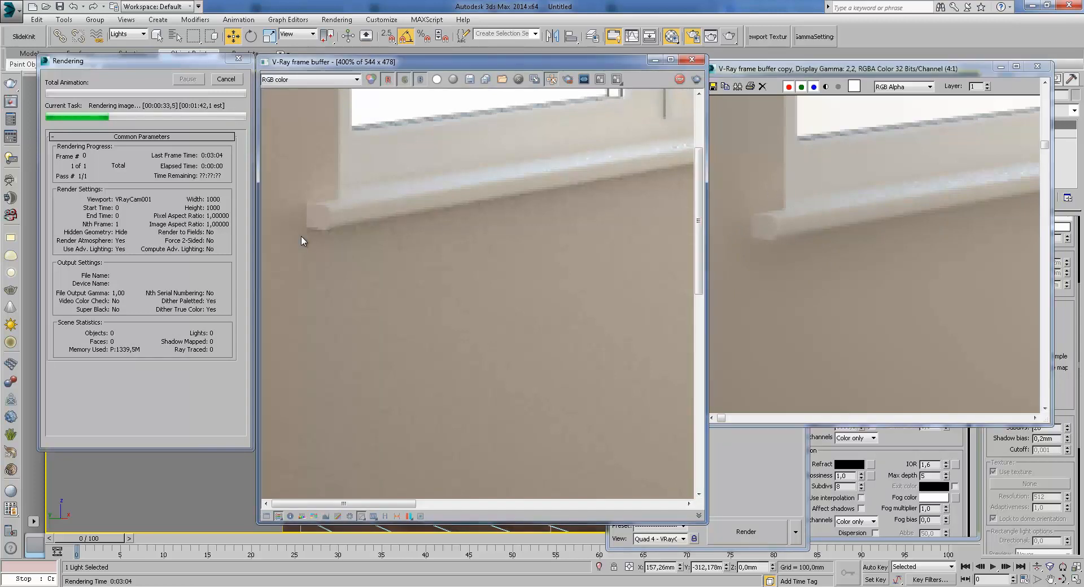
- Examine the sill corner up to 800% and compare the skirting board and floor with the frame buffer copy at 2:1
scroll(306, 226, up, 1)
middle_drag(305, 225, 333, 220)
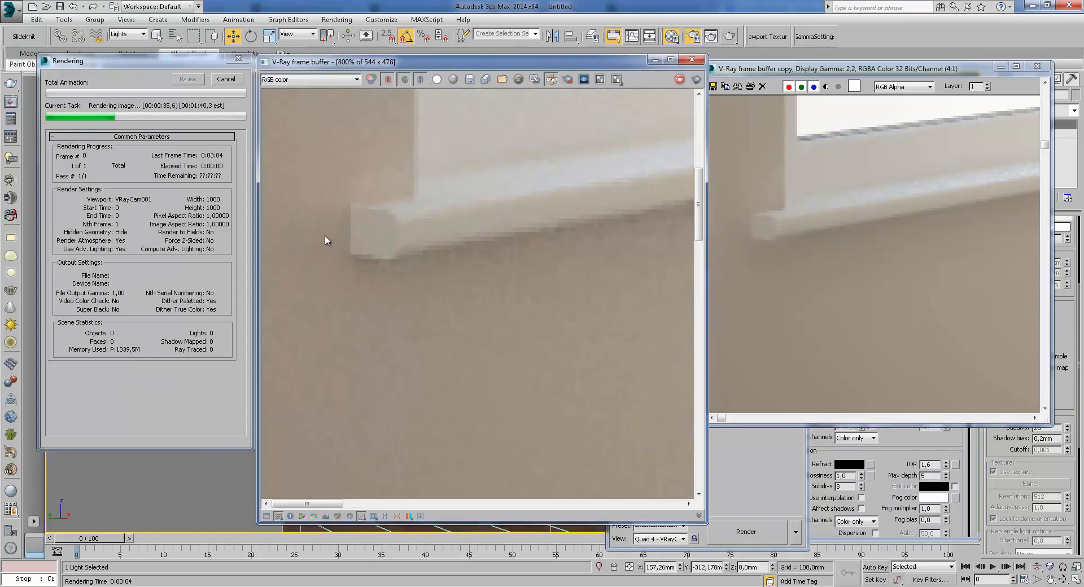
scroll(342, 232, down, 1)
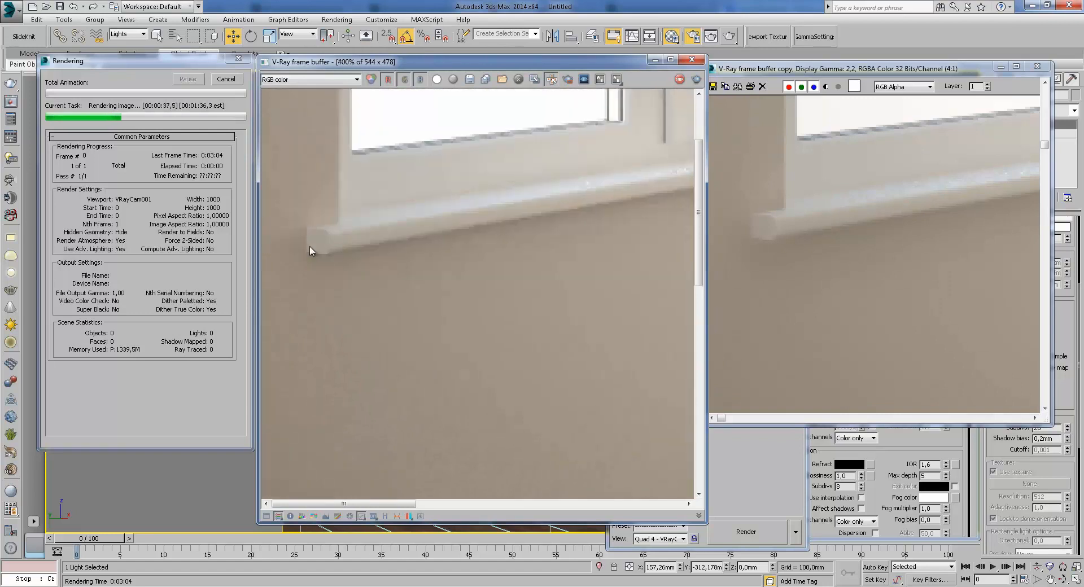
scroll(342, 249, down, 2)
scroll(336, 240, up, 1)
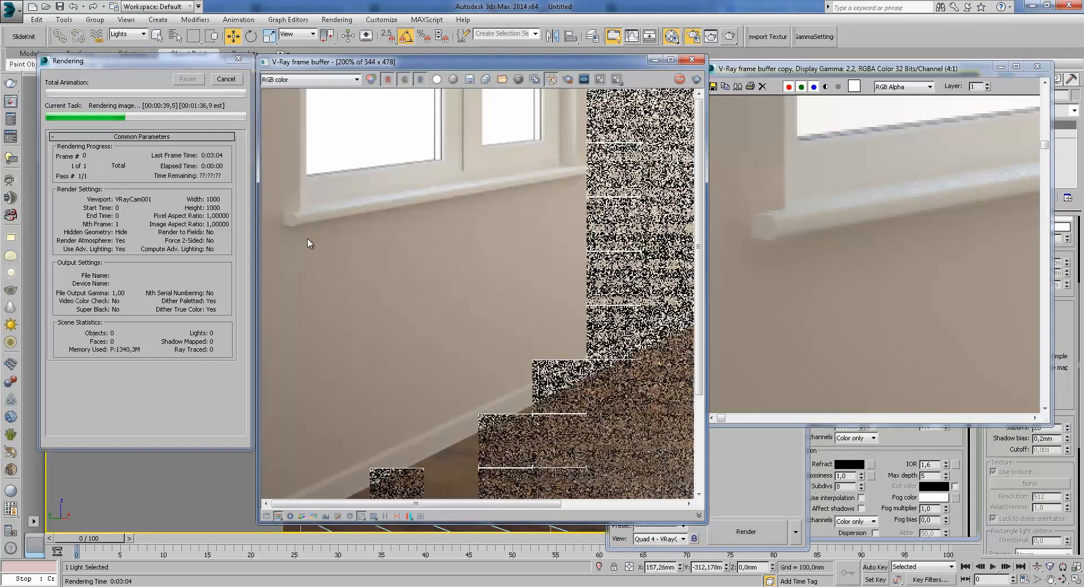
middle_drag(446, 311, 421, 219)
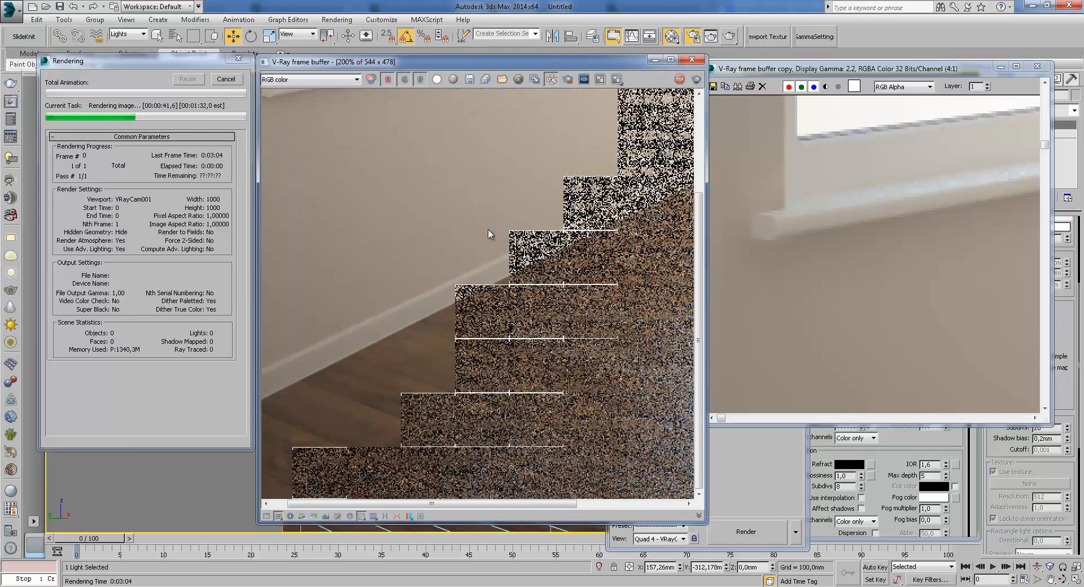
scroll(824, 312, down, 1)
middle_drag(365, 305, 418, 262)
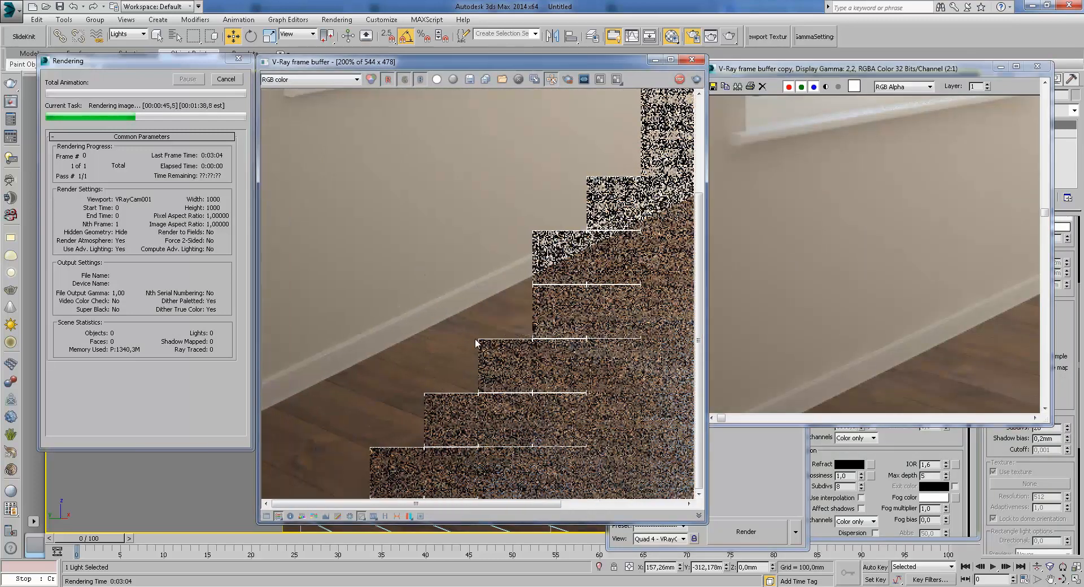
middle_drag(902, 331, 710, 241)
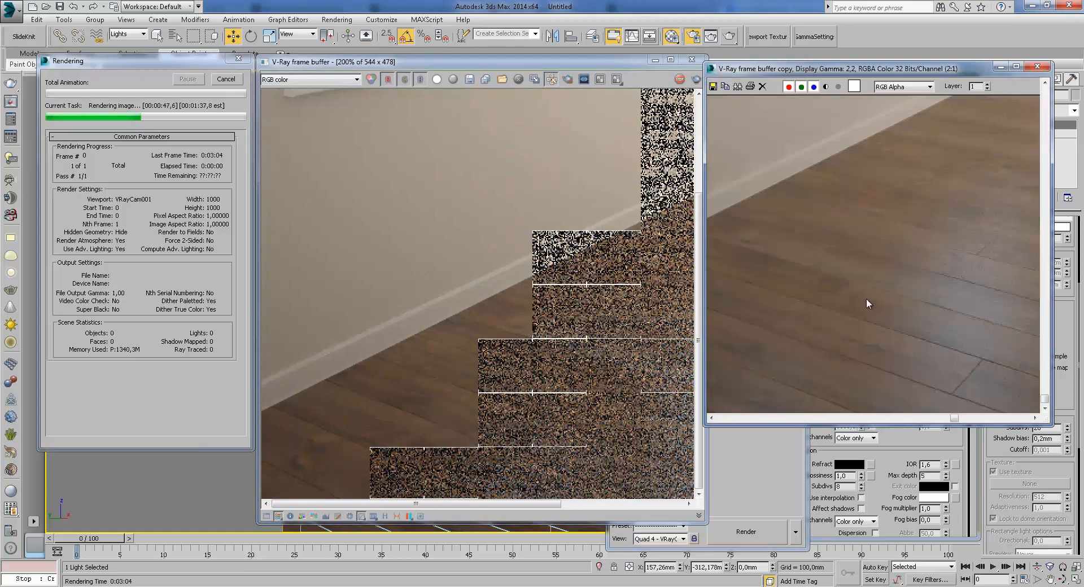
scroll(866, 298, down, 1)
middle_drag(499, 318, 350, 266)
scroll(350, 266, down, 1)
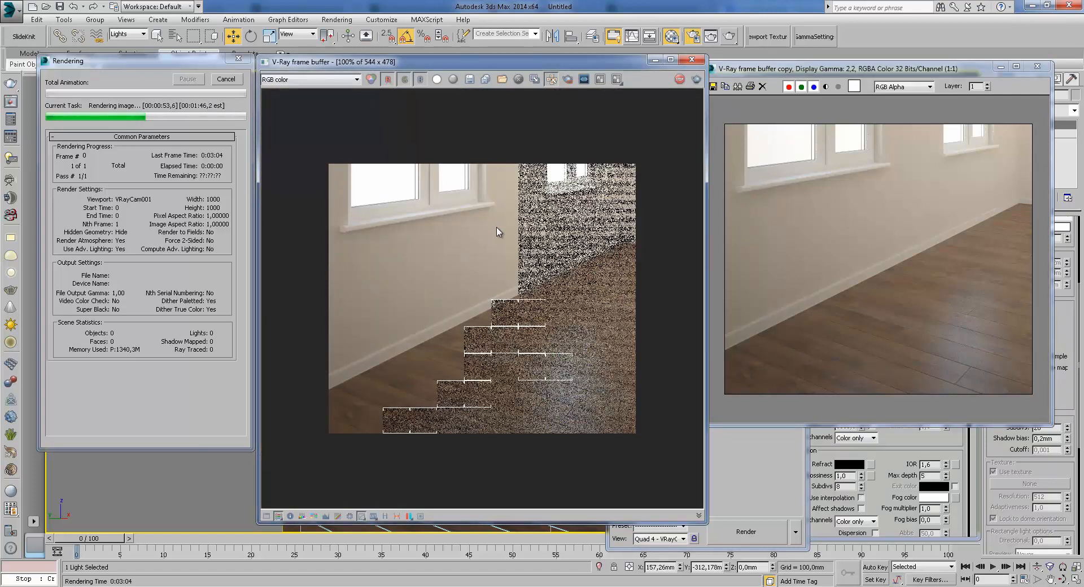
- Inspect the far end of the first window's sill and the wall below it between 200% and 1600% in the running render
scroll(478, 199, up, 1)
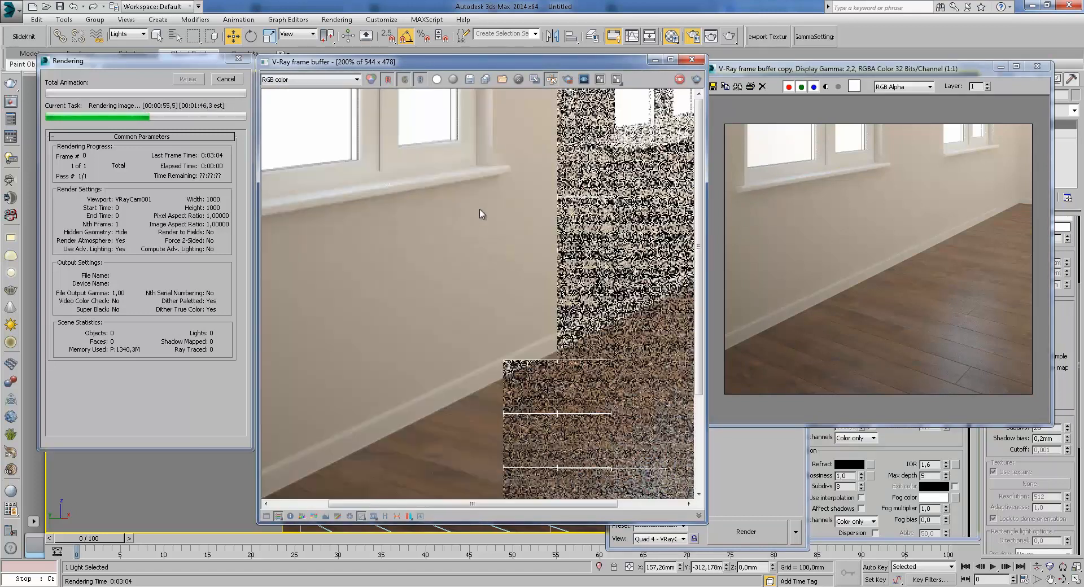
middle_drag(496, 183, 458, 251)
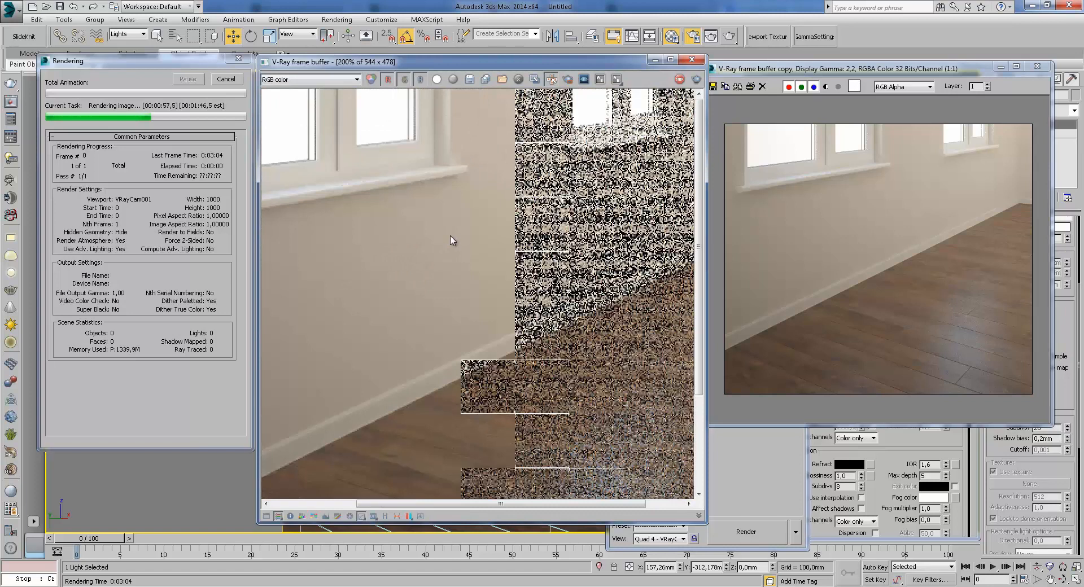
scroll(452, 175, up, 1)
middle_drag(454, 174, 442, 222)
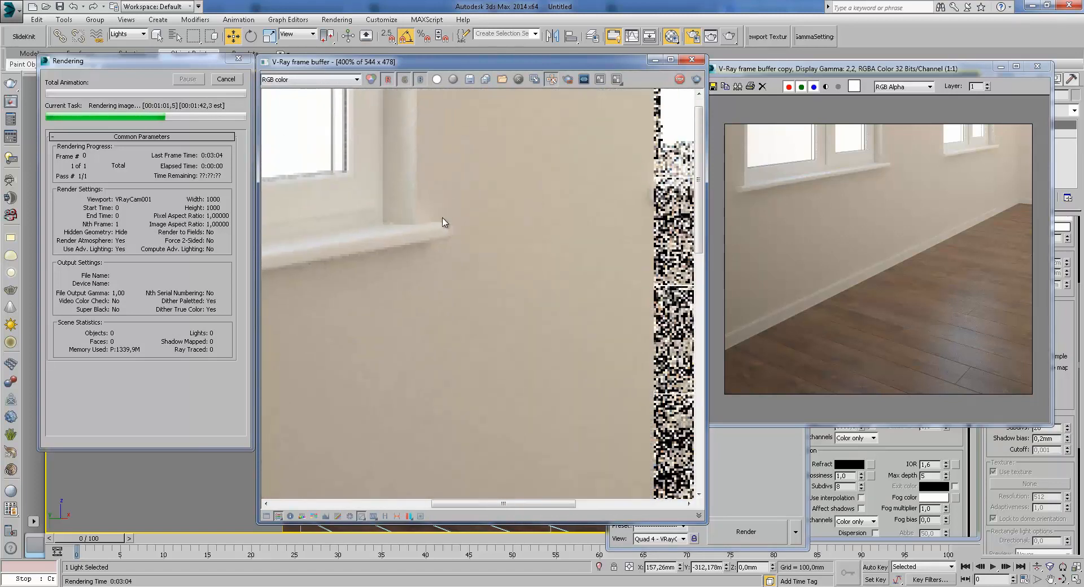
scroll(429, 233, up, 1)
scroll(419, 234, down, 1)
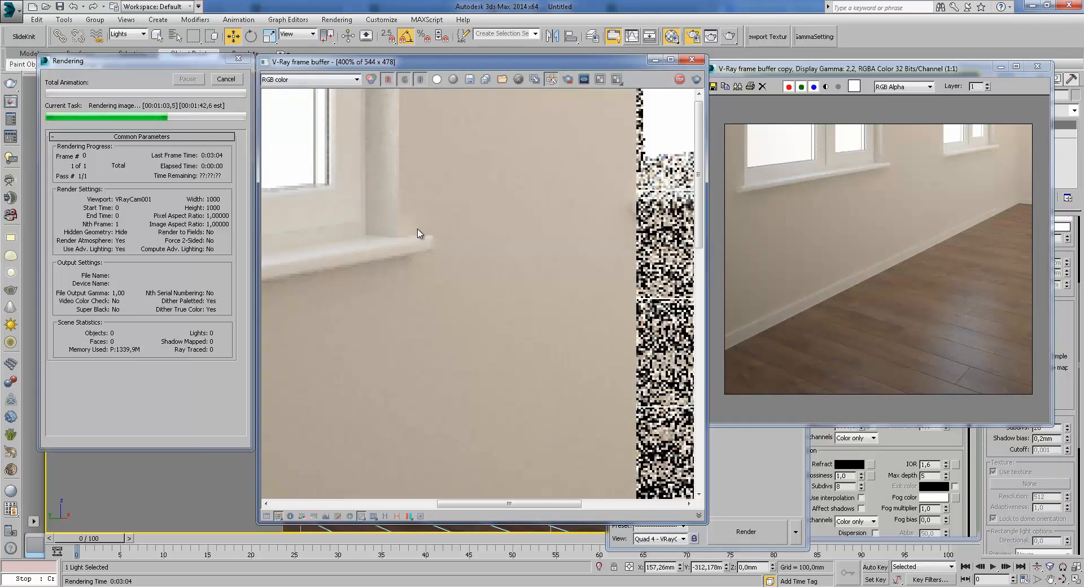
scroll(510, 179, down, 1)
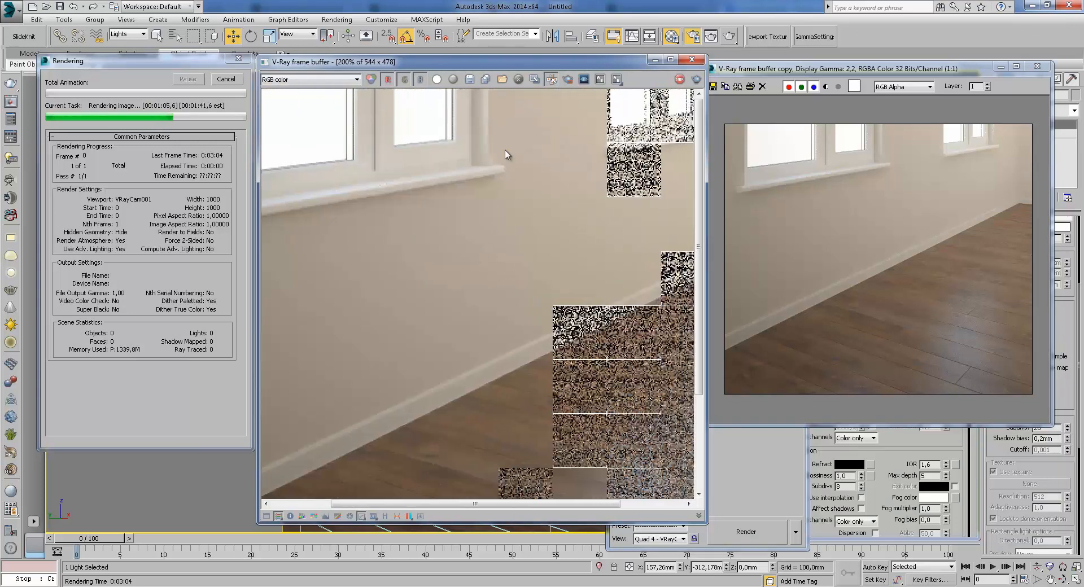
scroll(502, 191, up, 1)
scroll(502, 190, up, 1)
scroll(477, 264, down, 1)
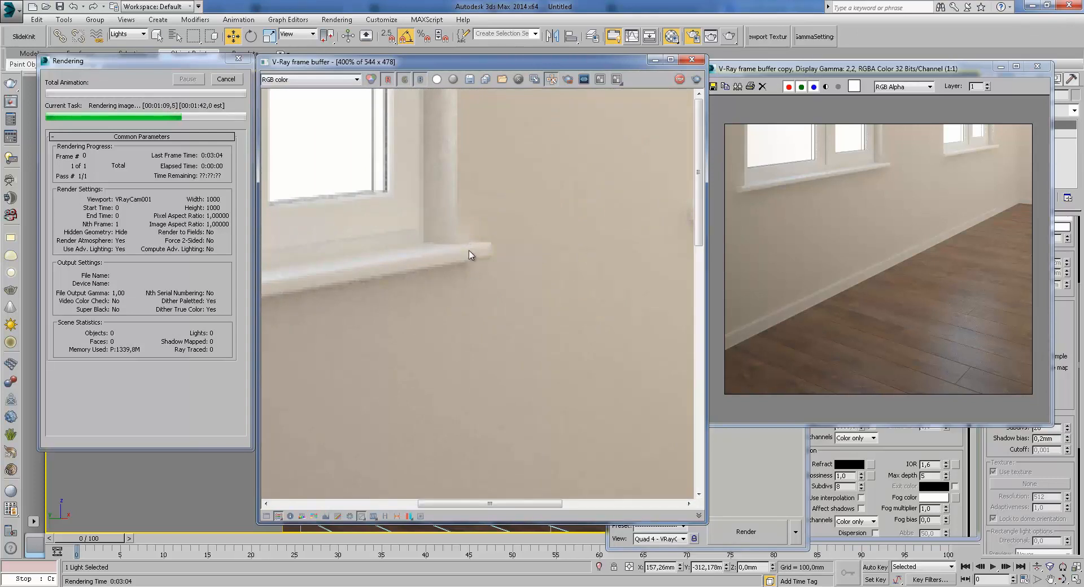
scroll(467, 242, up, 2)
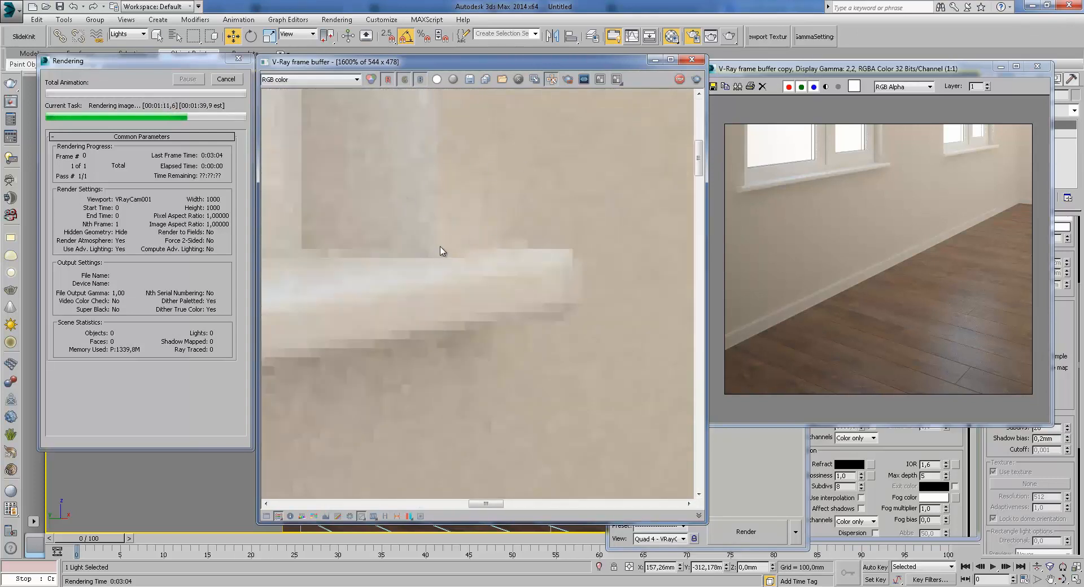
scroll(441, 254, down, 2)
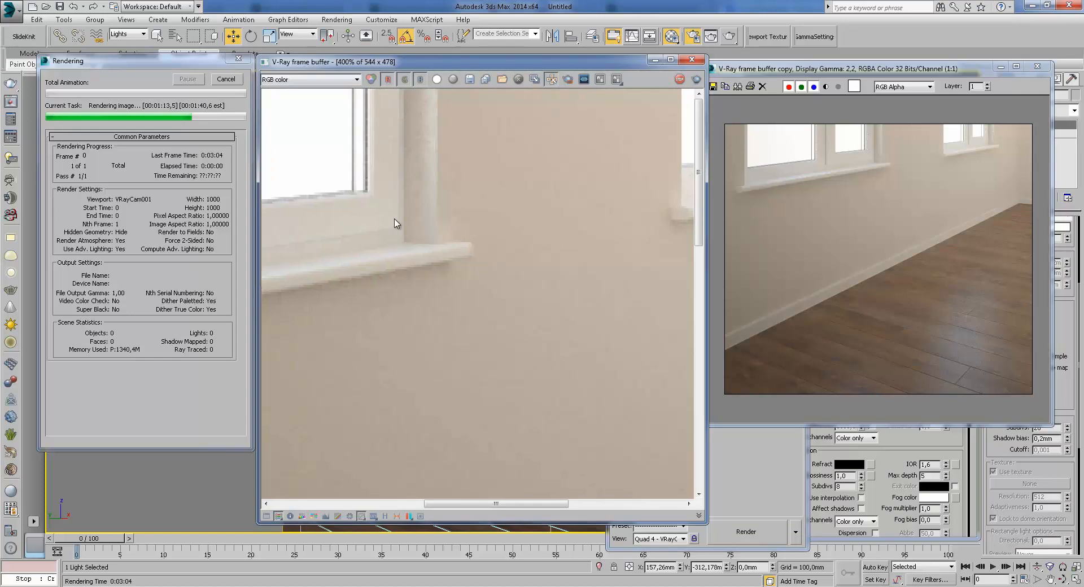
- Compare the same sill end at 8:1 in the frame buffer copy with the running render, and show the copy's second window at 2:1
click(981, 139)
scroll(956, 170, up, 3)
scroll(857, 170, up, 1)
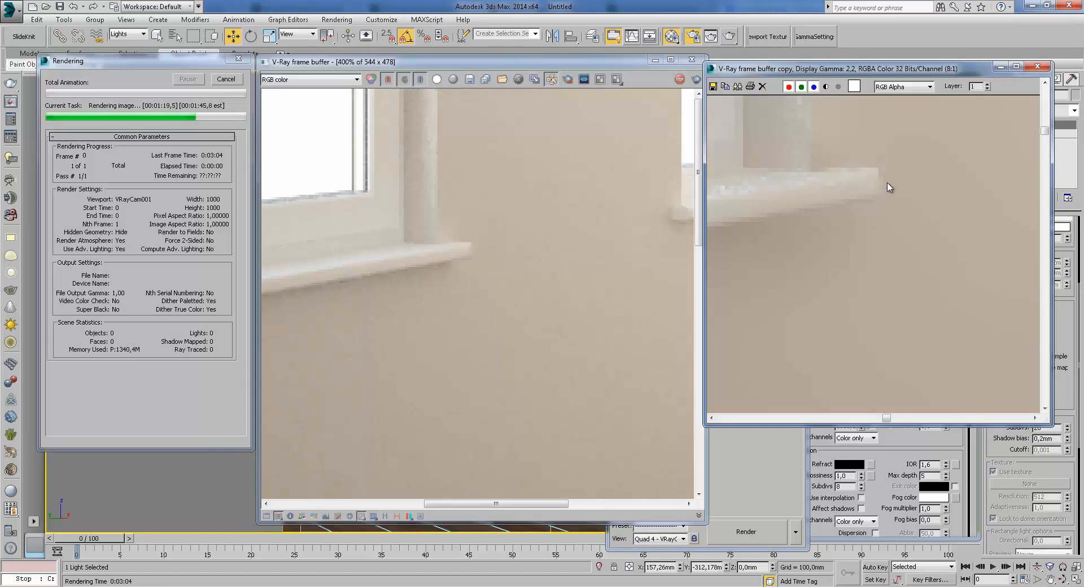
scroll(496, 295, up, 1)
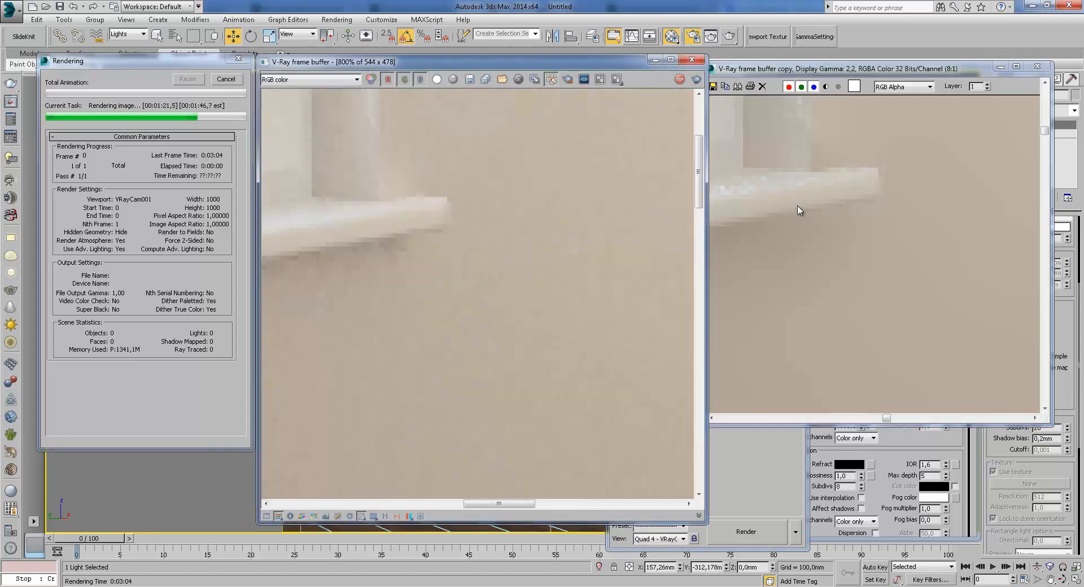
scroll(768, 219, down, 1)
scroll(767, 219, down, 1)
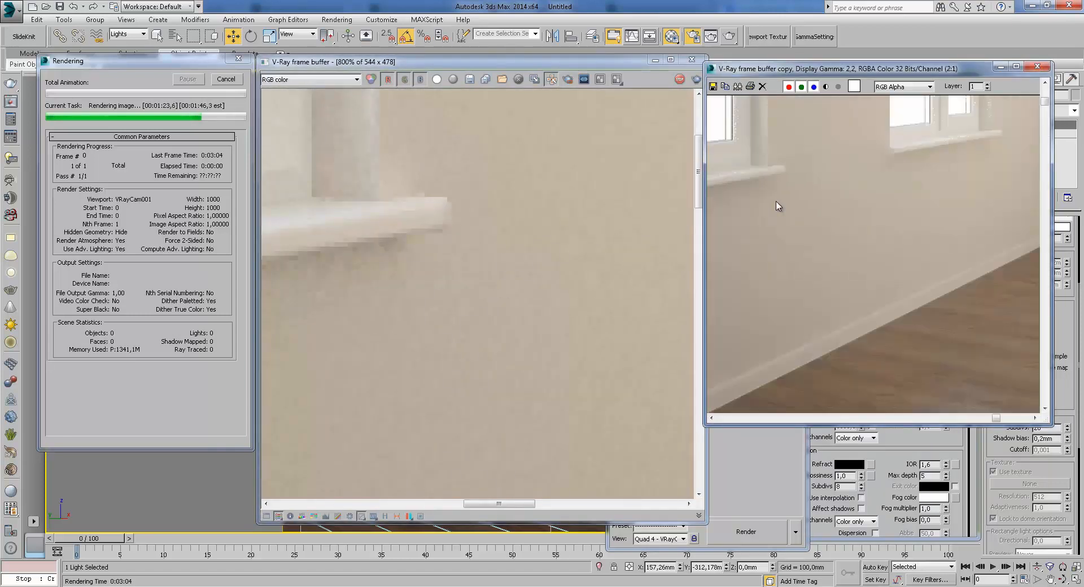
middle_drag(874, 147, 847, 154)
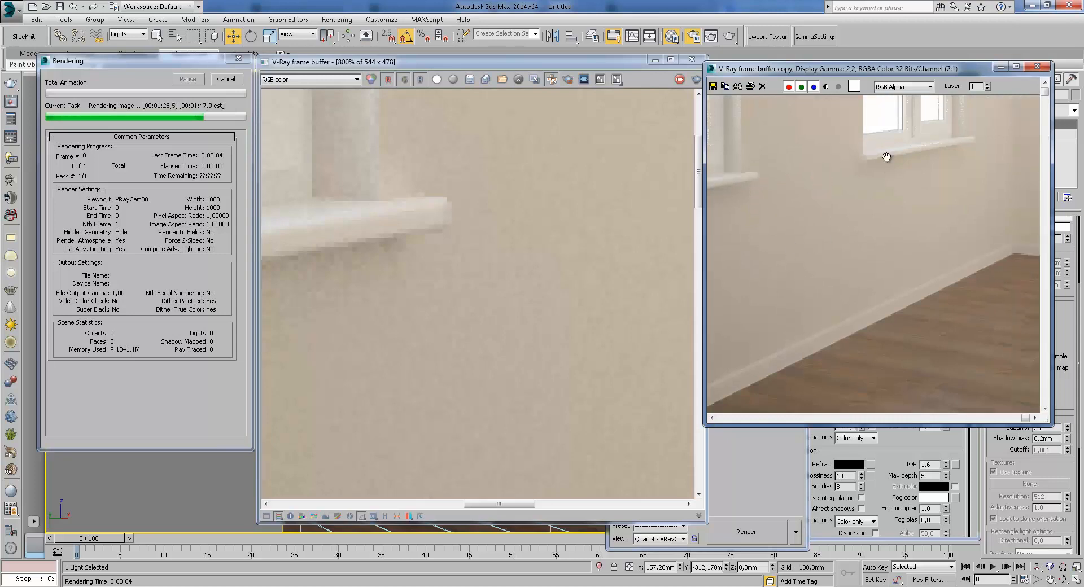
- Examine the second window, the wall corner and the floor reflections at 200% in the running render
scroll(555, 234, down, 1)
scroll(498, 262, down, 1)
middle_drag(629, 184, 563, 263)
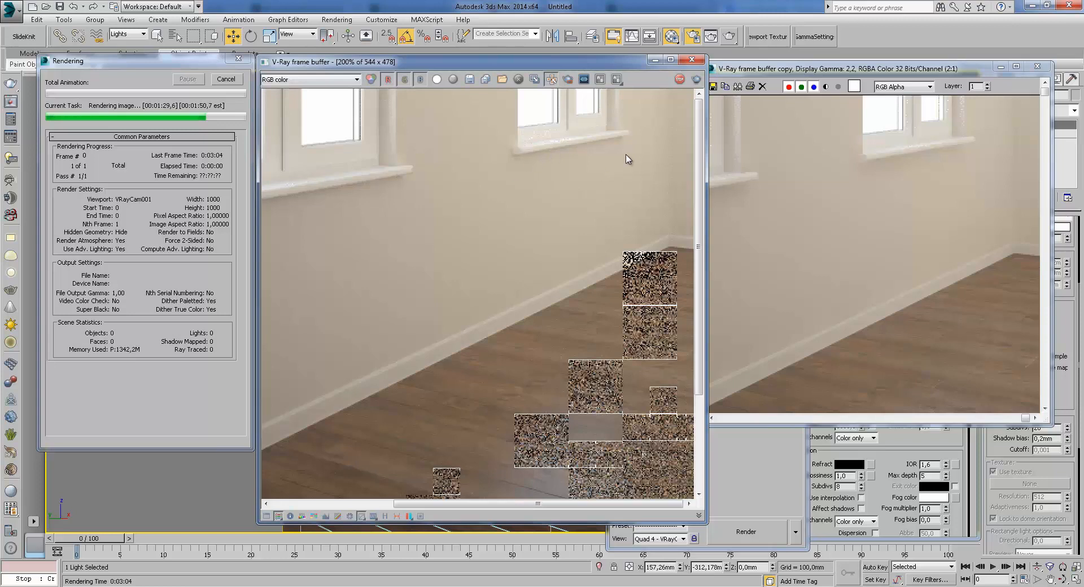
scroll(479, 243, down, 1)
scroll(597, 200, up, 1)
scroll(629, 184, up, 1)
scroll(587, 162, down, 1)
middle_drag(589, 162, 510, 131)
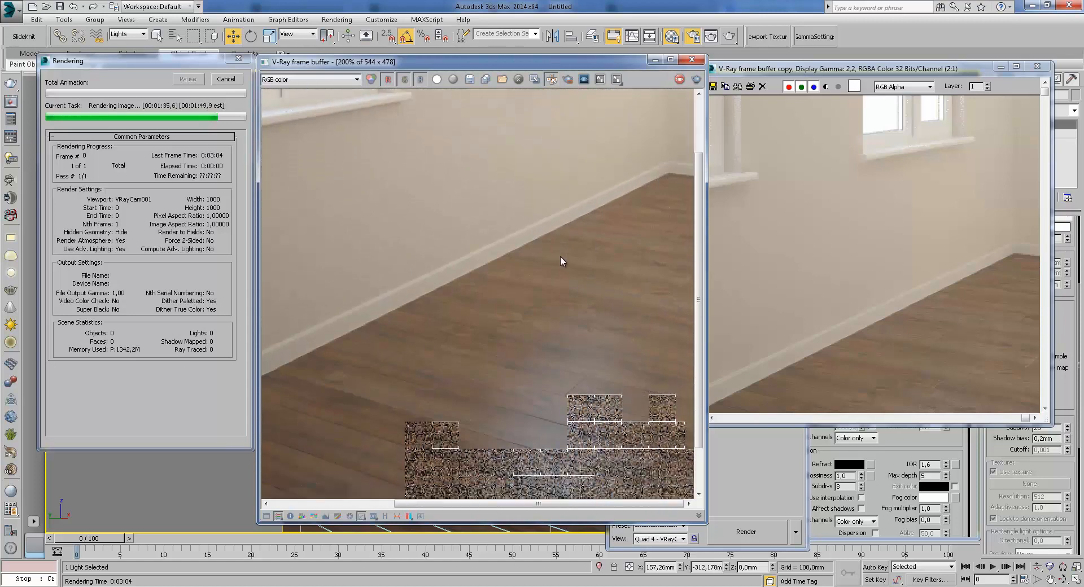
scroll(550, 231, down, 1)
scroll(560, 376, up, 1)
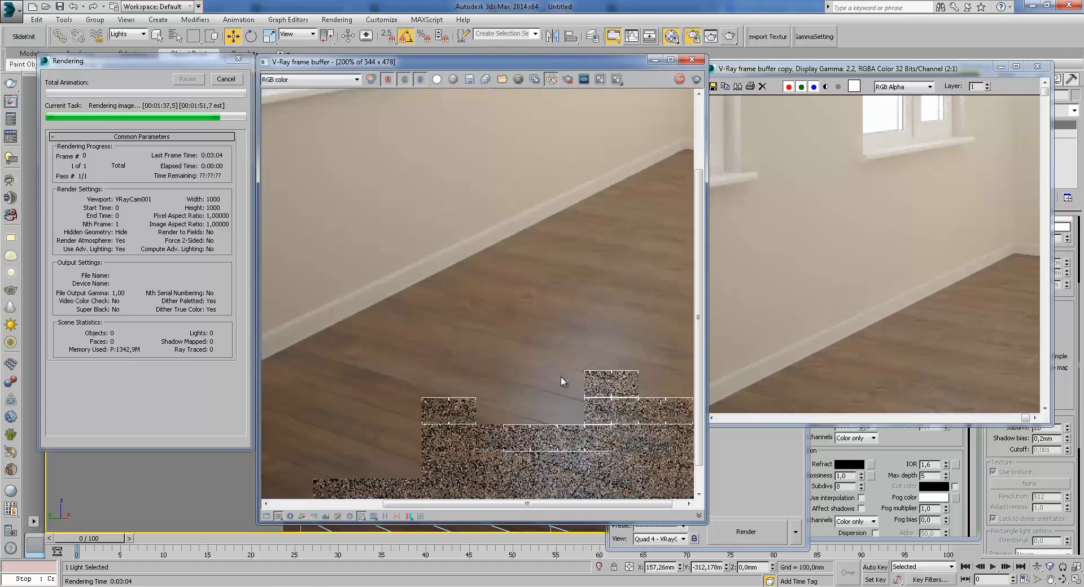
- Cancel the running render and close the V-Ray frame buffer
drag(536, 66, 470, 72)
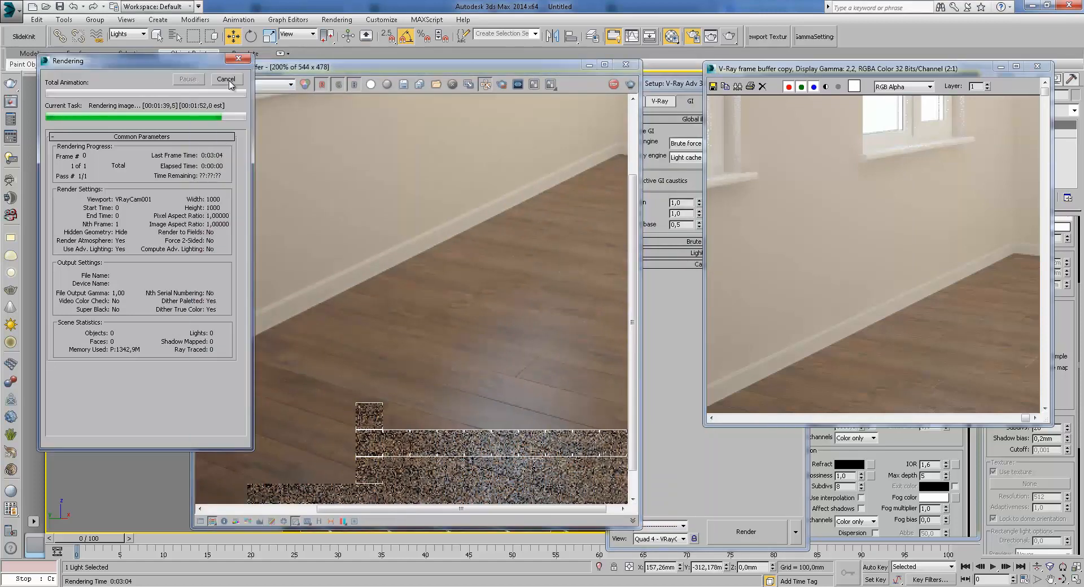
key(Escape)
click(589, 65)
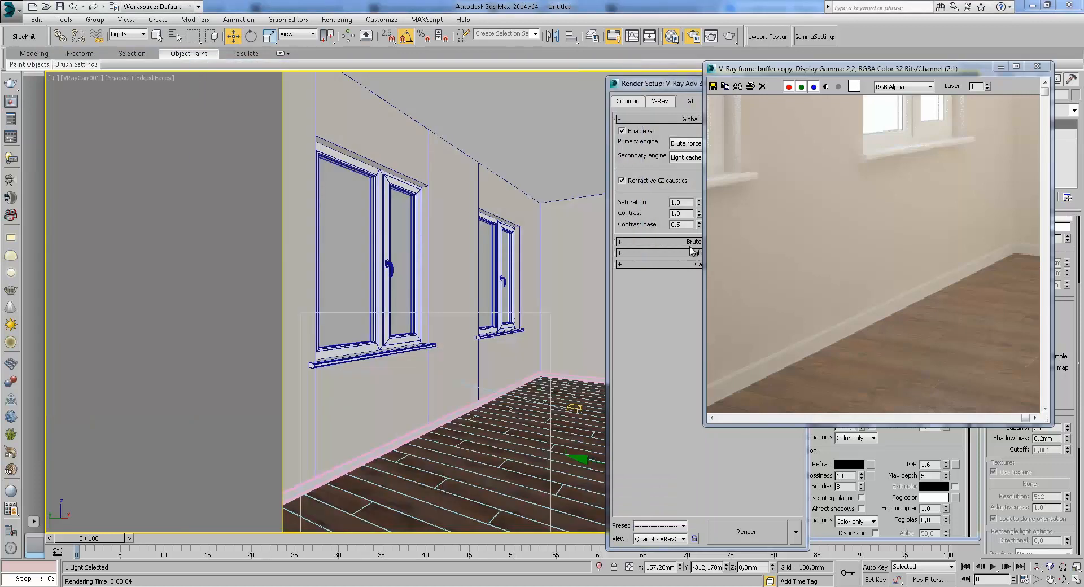
- Move the Render Setup window clear of the frame buffer copy and set the Global DMC subdivs multiplier to 1
drag(654, 85, 388, 54)
click(390, 71)
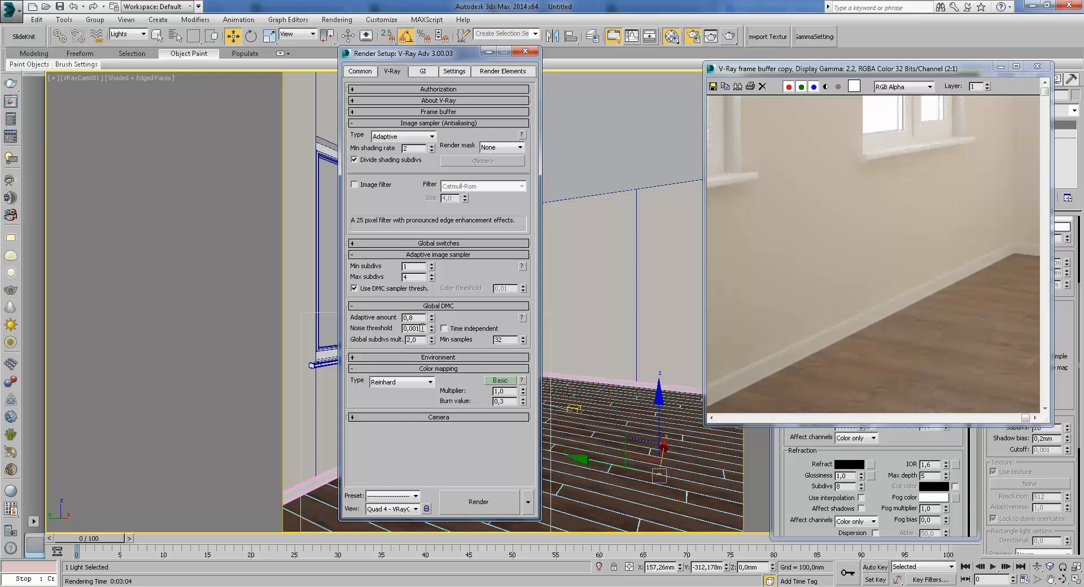
double_click(415, 339)
text(1)
key(Tab)
- Set the secondary GI engine to Brute force and expand the Brute force GI settings
click(425, 72)
click(438, 127)
click(423, 151)
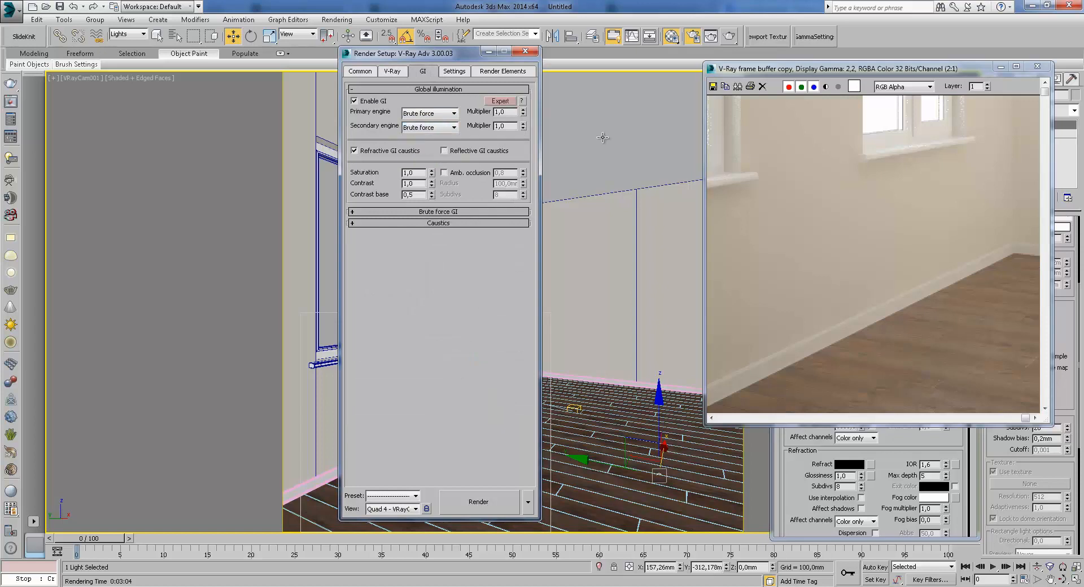
click(466, 212)
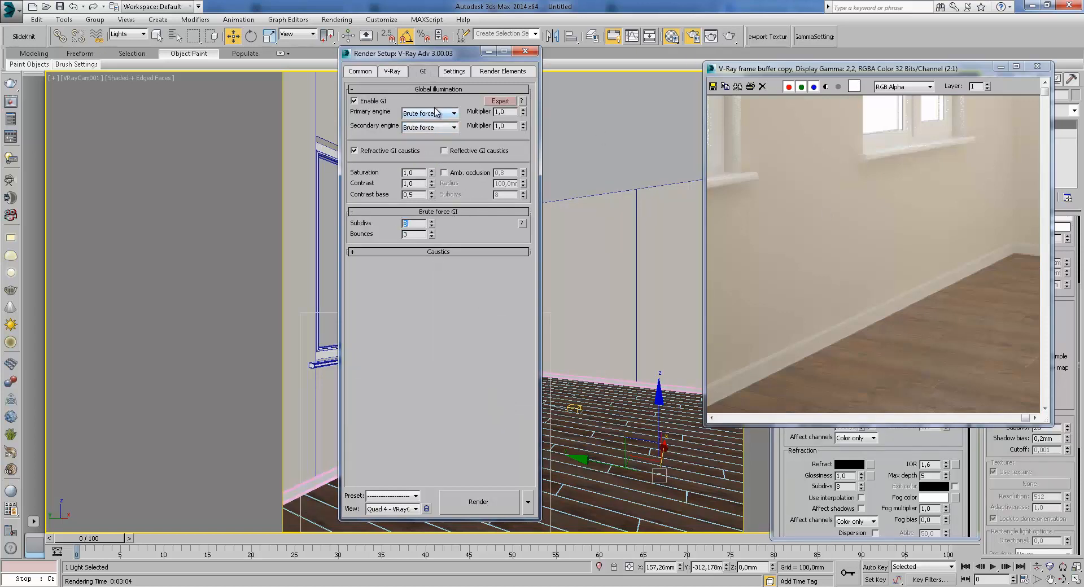
click(436, 126)
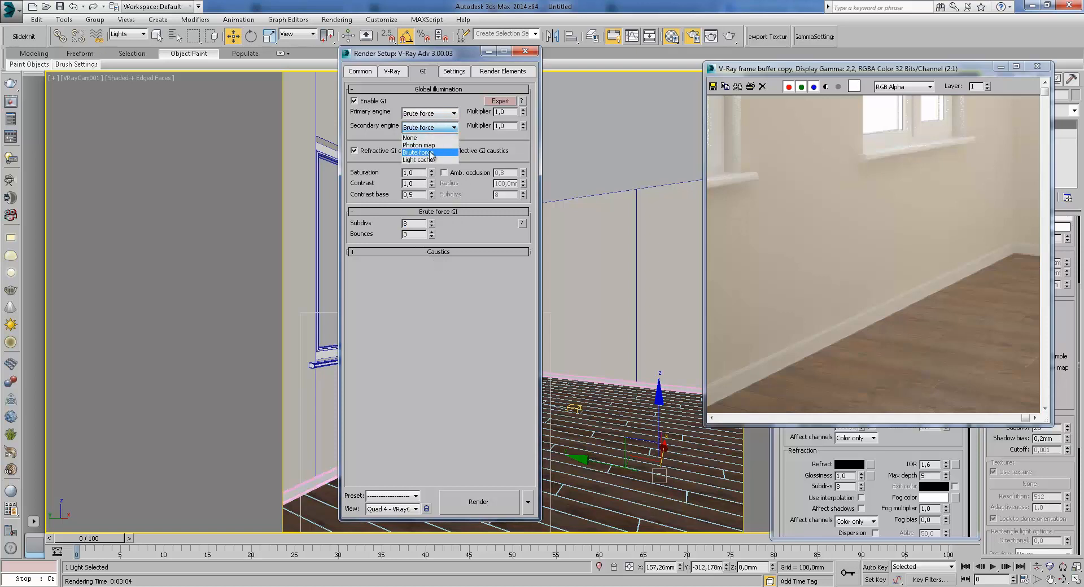
click(439, 125)
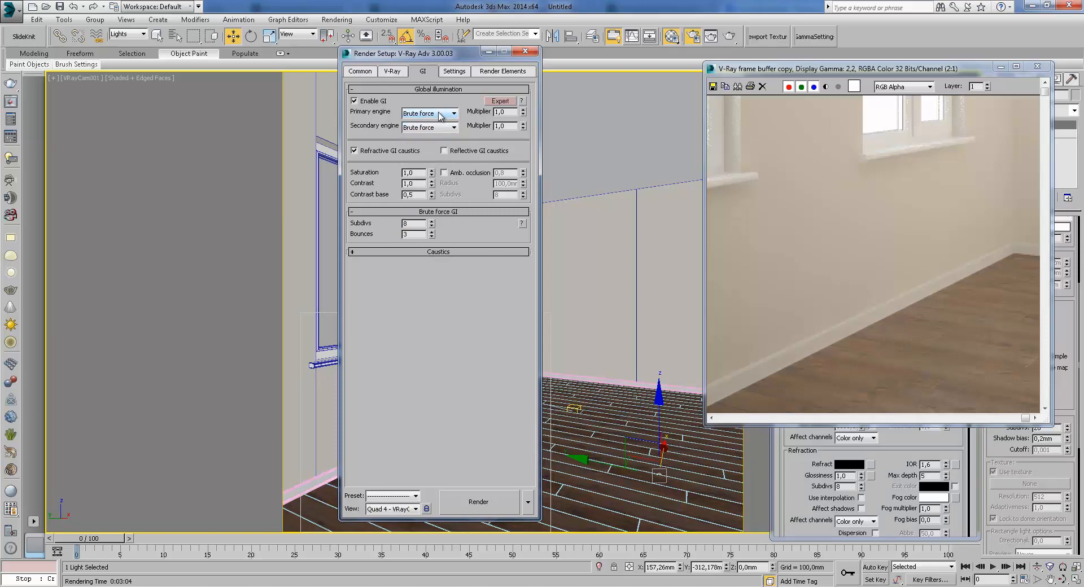
click(440, 114)
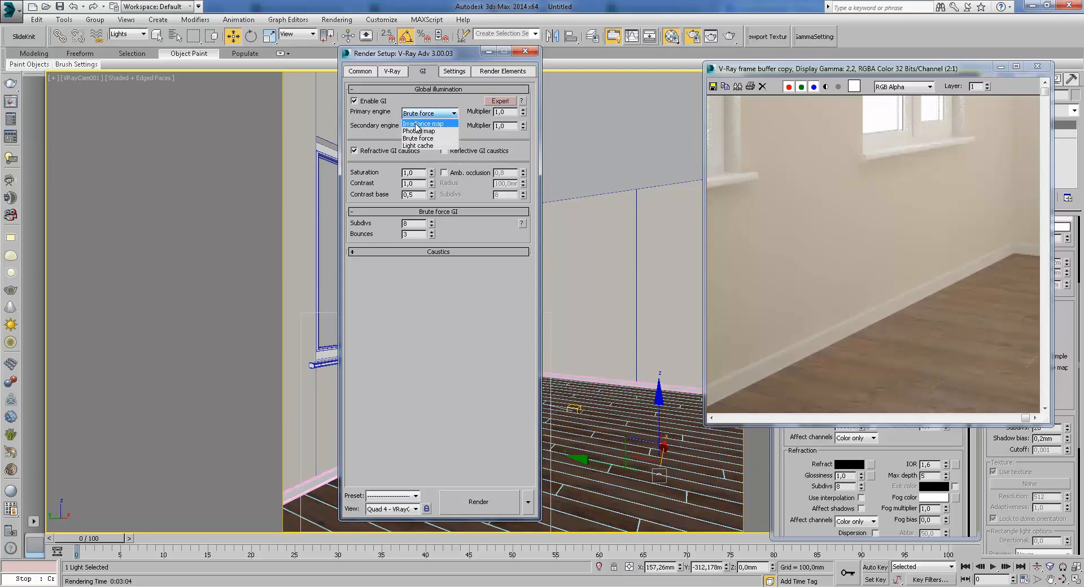
click(416, 124)
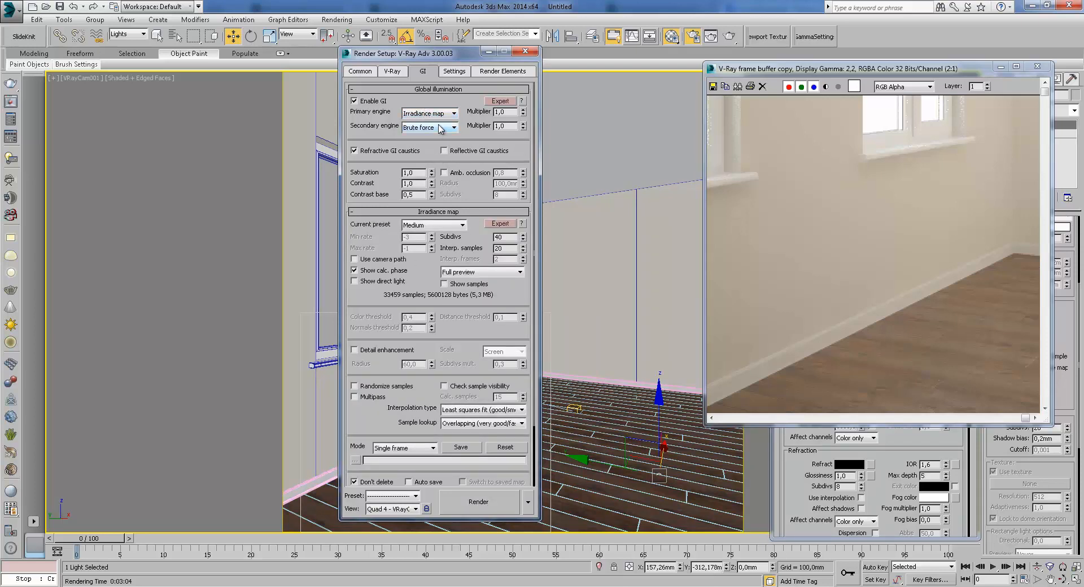
scroll(440, 129, down, 2)
scroll(441, 129, up, 2)
click(429, 112)
click(424, 137)
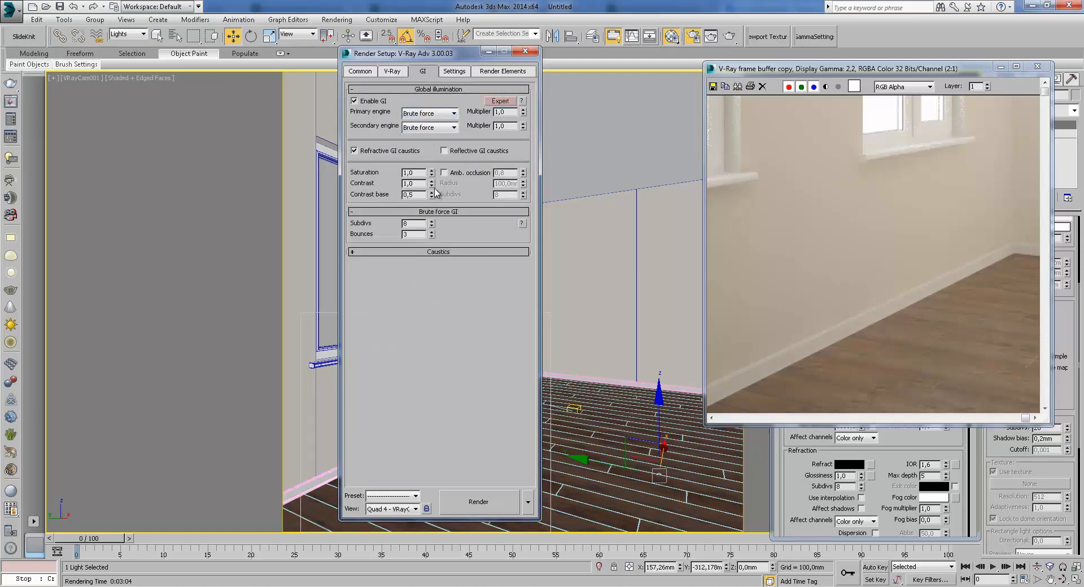
- Enter 12 in the Brute force GI settings and start a new test render
text(12)
key(Return)
key(Tab)
click(479, 508)
- Examine the floor, wall and windows in the running Brute force render at 100% and 200%
scroll(406, 239, down, 1)
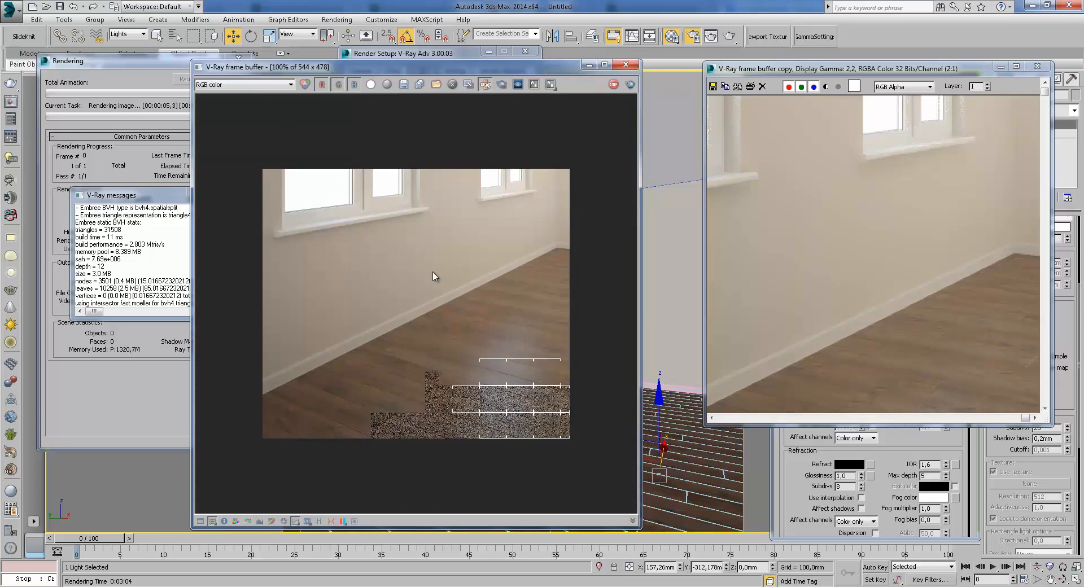
scroll(531, 400, up, 1)
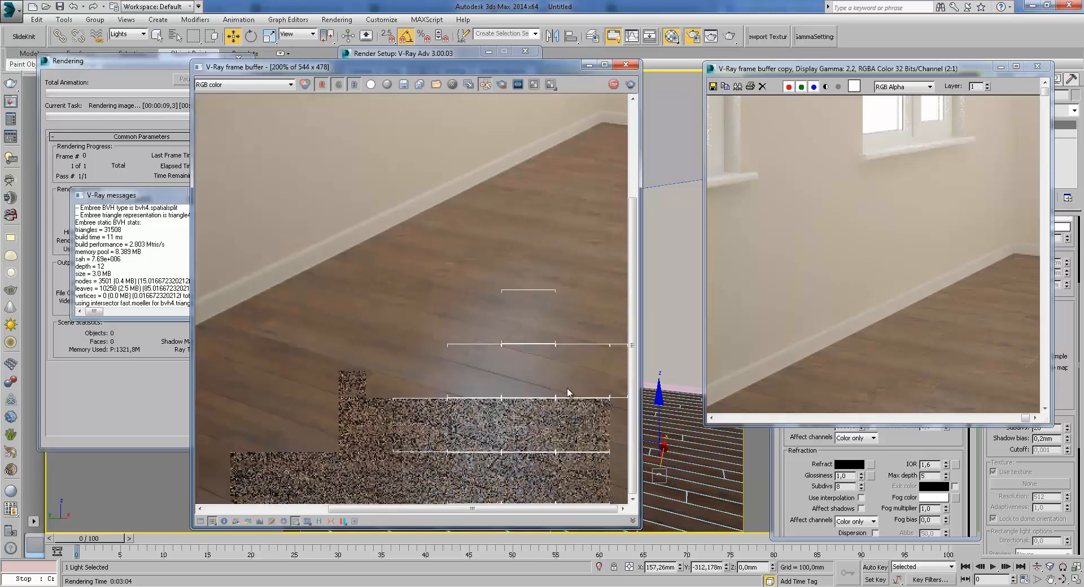
middle_drag(557, 350, 465, 214)
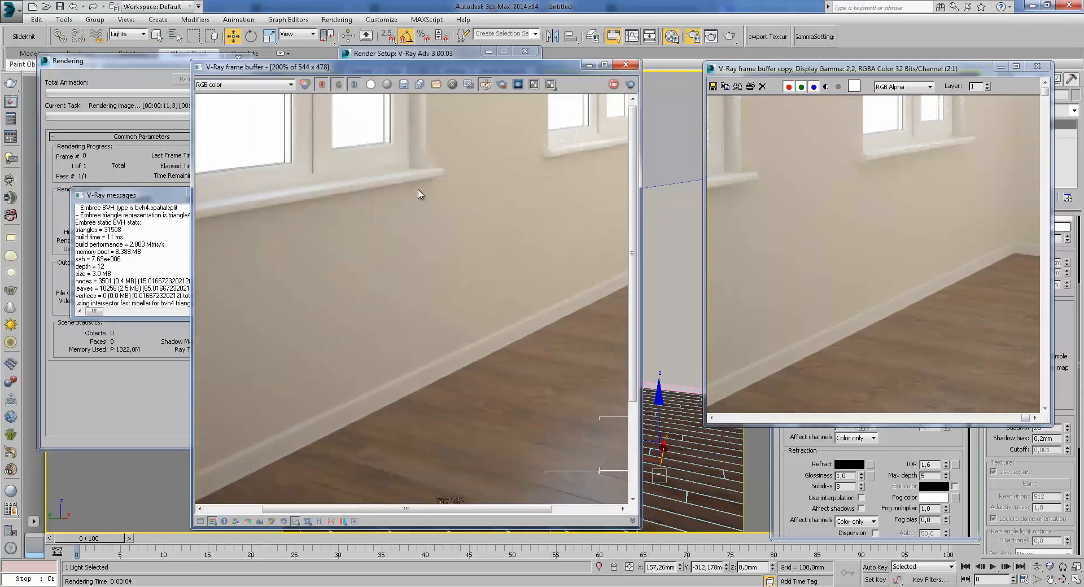
middle_drag(358, 232, 363, 275)
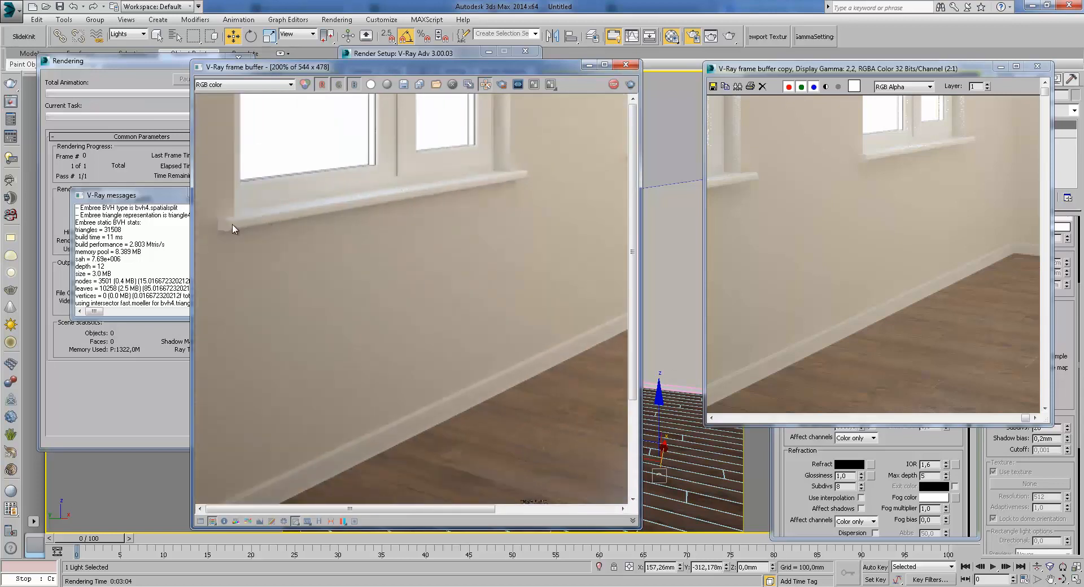
scroll(233, 228, down, 1)
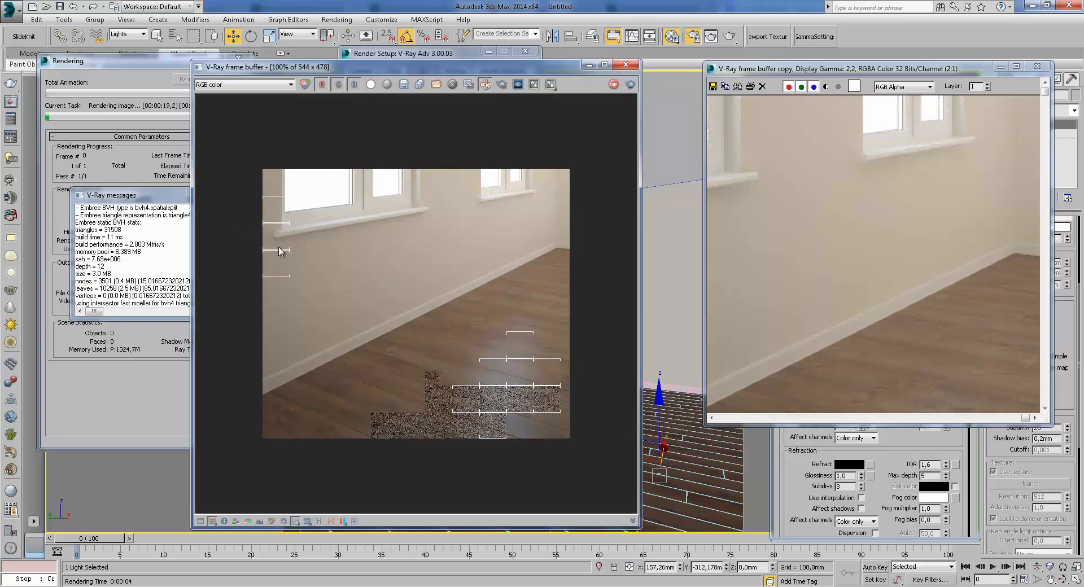
- Examine the windowsill's corner and the wall shading beneath it up close as the render progresses
scroll(280, 251, up, 2)
middle_drag(281, 252, 477, 356)
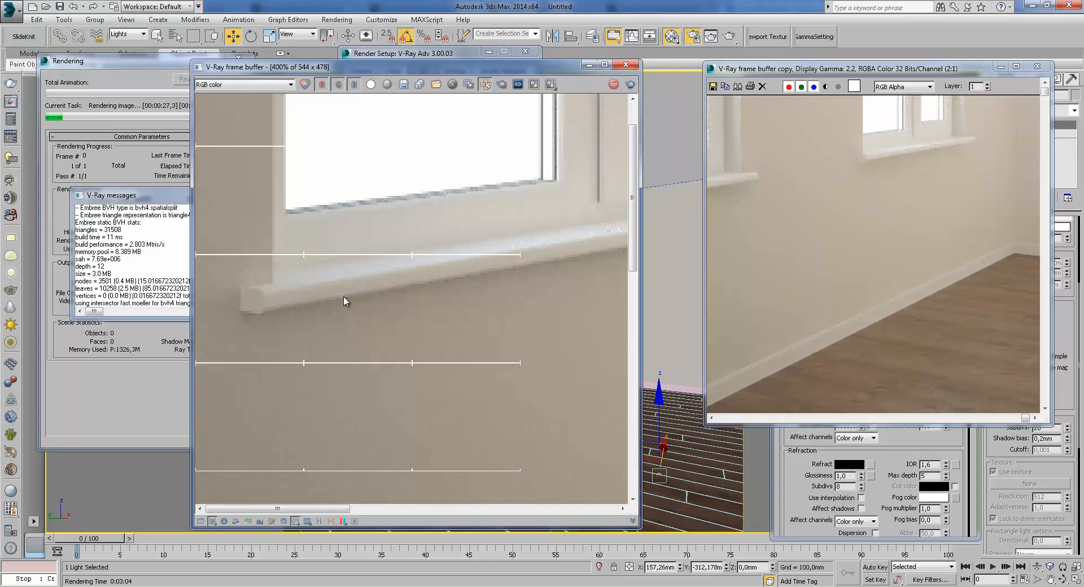
scroll(270, 314, up, 1)
middle_drag(270, 313, 238, 269)
scroll(358, 293, down, 1)
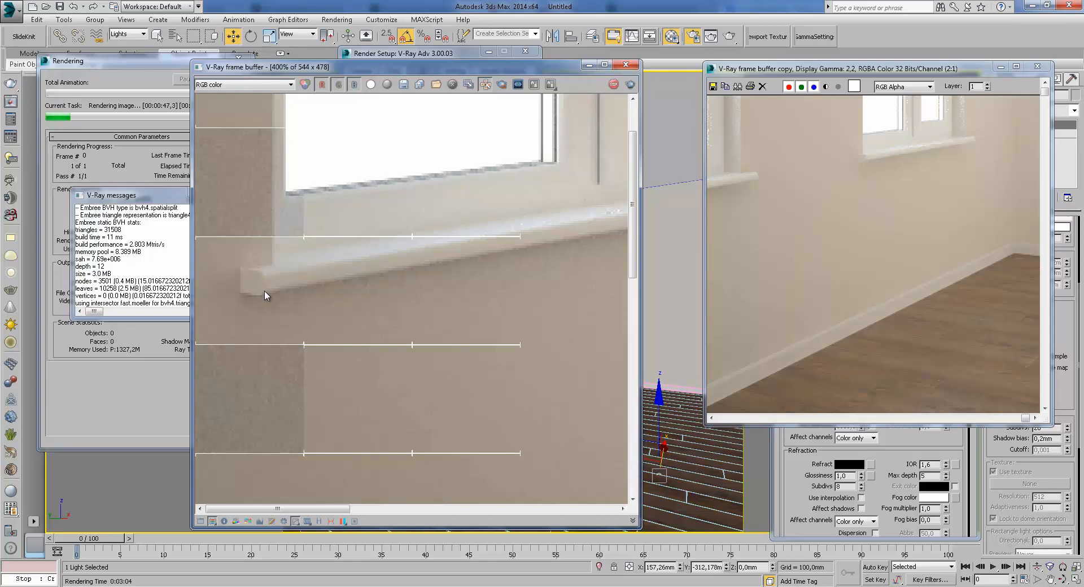
scroll(390, 296, down, 1)
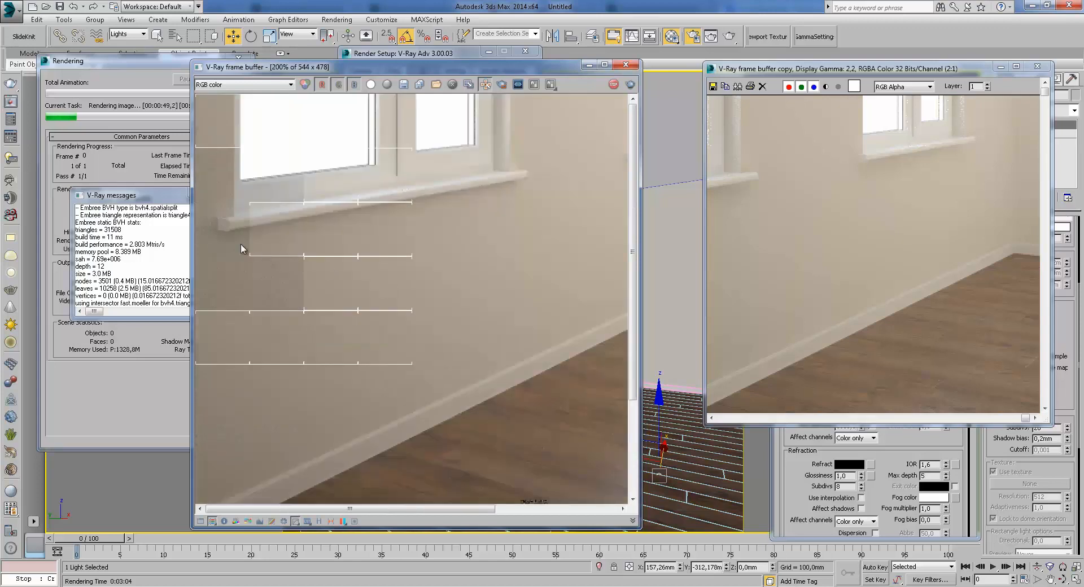
scroll(235, 242, up, 1)
middle_drag(235, 242, 321, 260)
scroll(320, 261, down, 1)
- Move the V-Ray frame buffer over toward its saved copy and inspect the wall below the windowsill for noise
drag(265, 69, 335, 64)
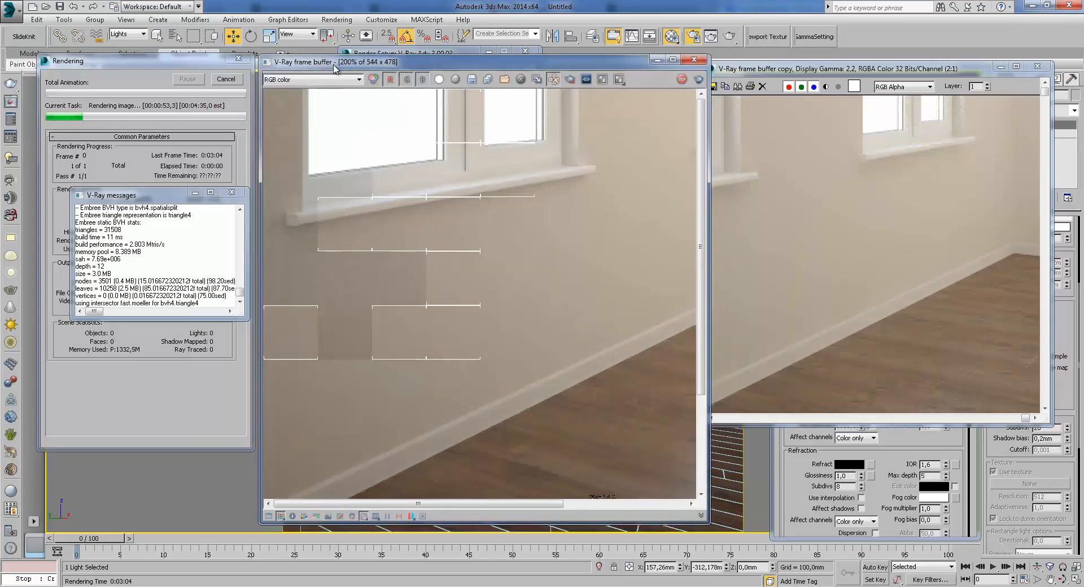
scroll(379, 258, down, 1)
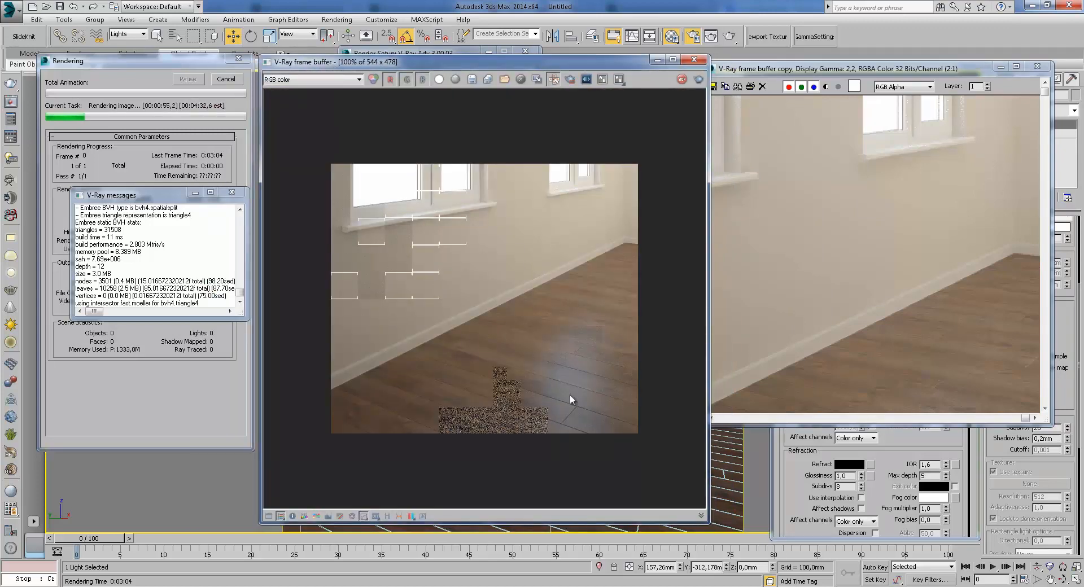
scroll(561, 384, up, 1)
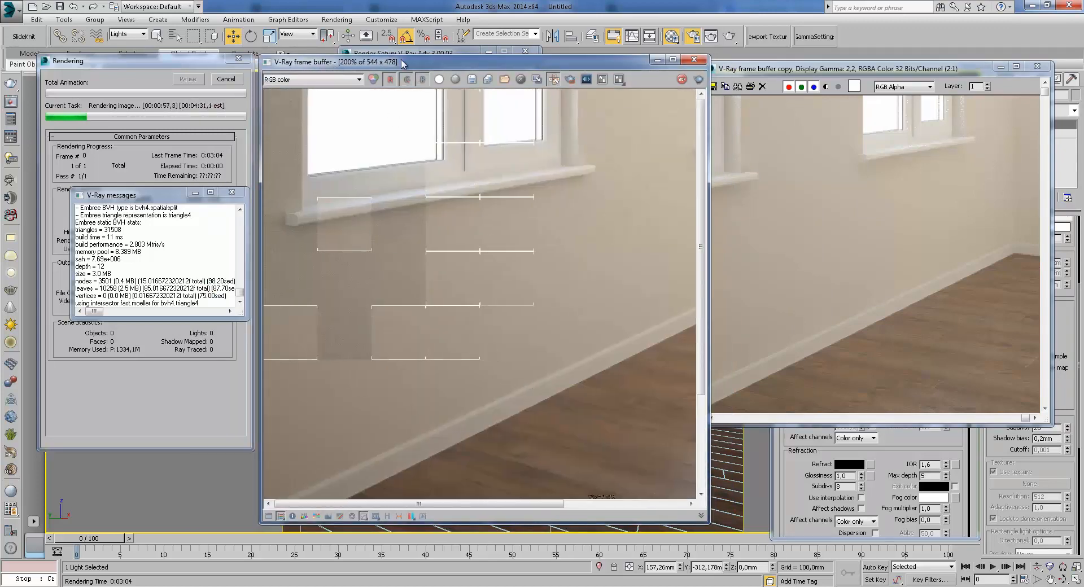
drag(404, 63, 535, 74)
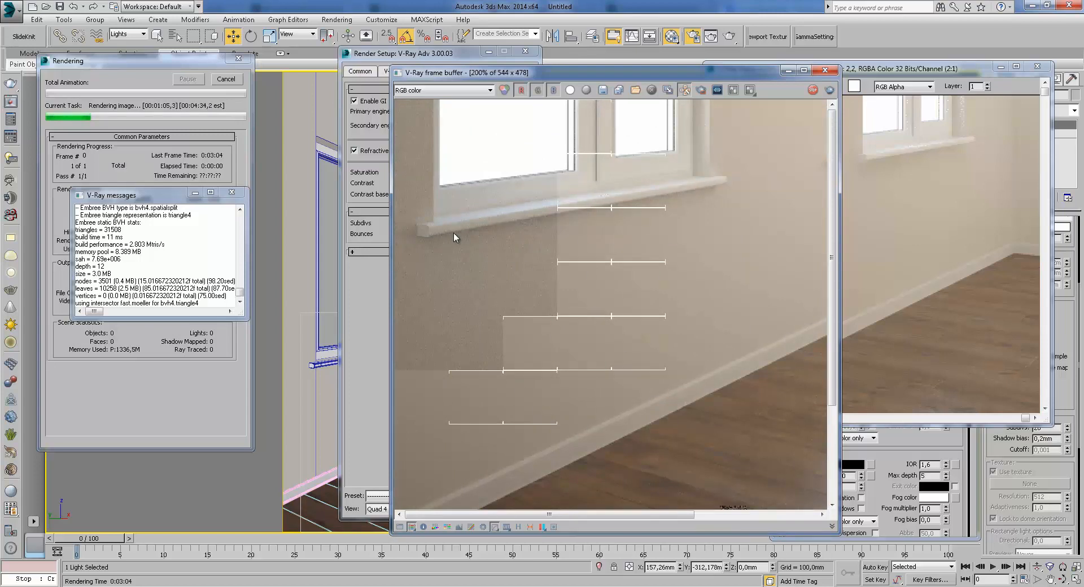
scroll(462, 243, up, 2)
scroll(424, 238, down, 1)
scroll(466, 336, up, 1)
middle_drag(467, 335, 544, 377)
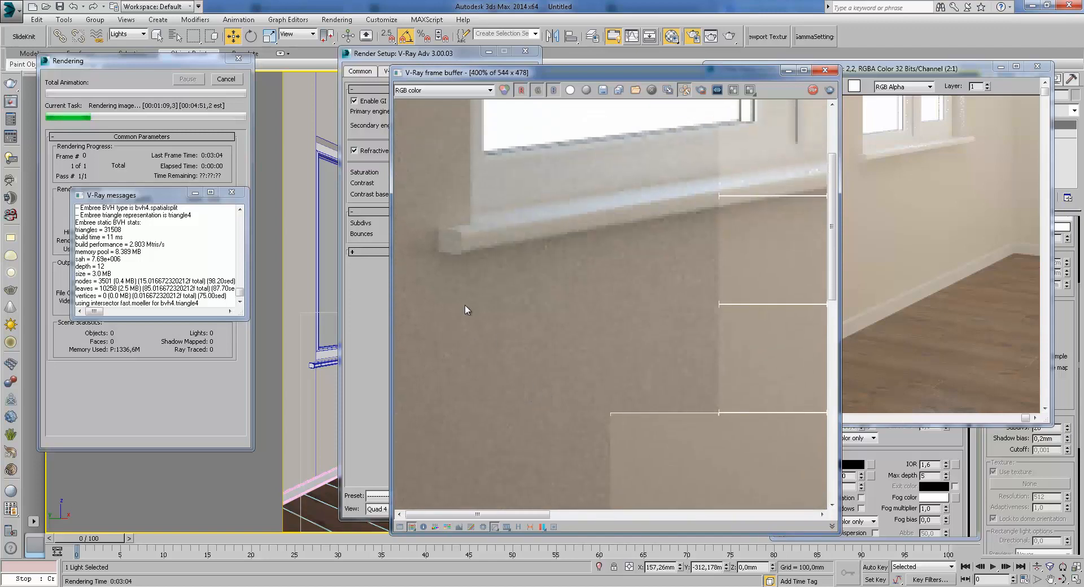
scroll(554, 309, down, 1)
scroll(544, 303, down, 1)
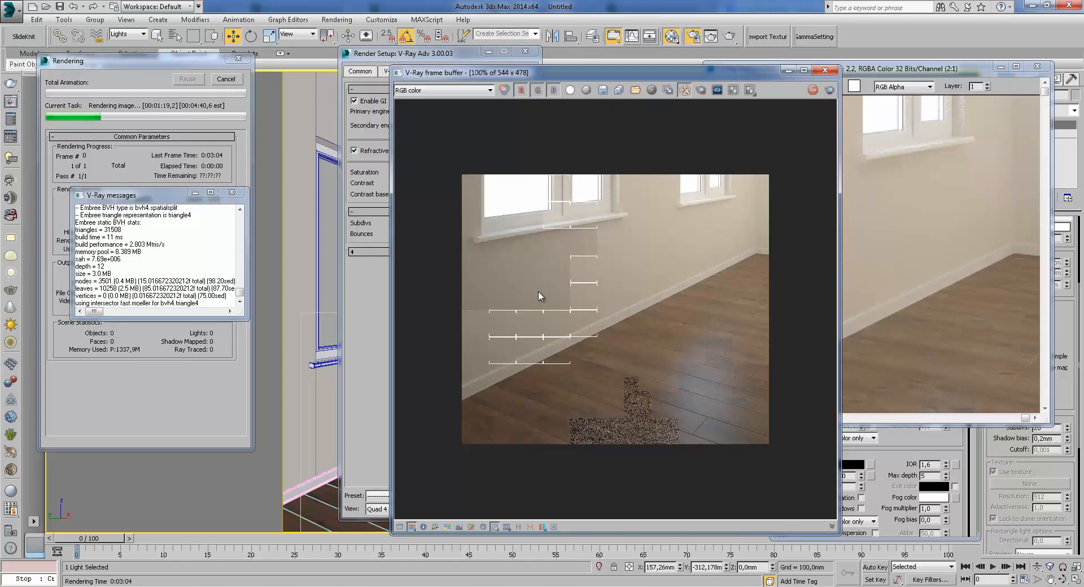
scroll(546, 287, up, 1)
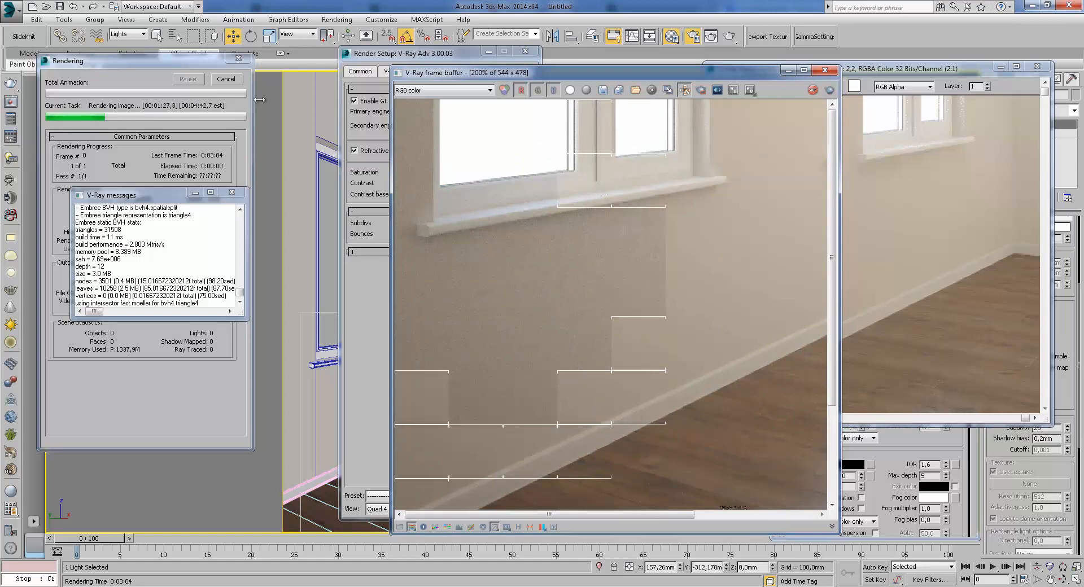
- Minimize the V-Ray frame buffer and set the primary GI engine to Irradiance map and the secondary engine to Light cache
click(788, 70)
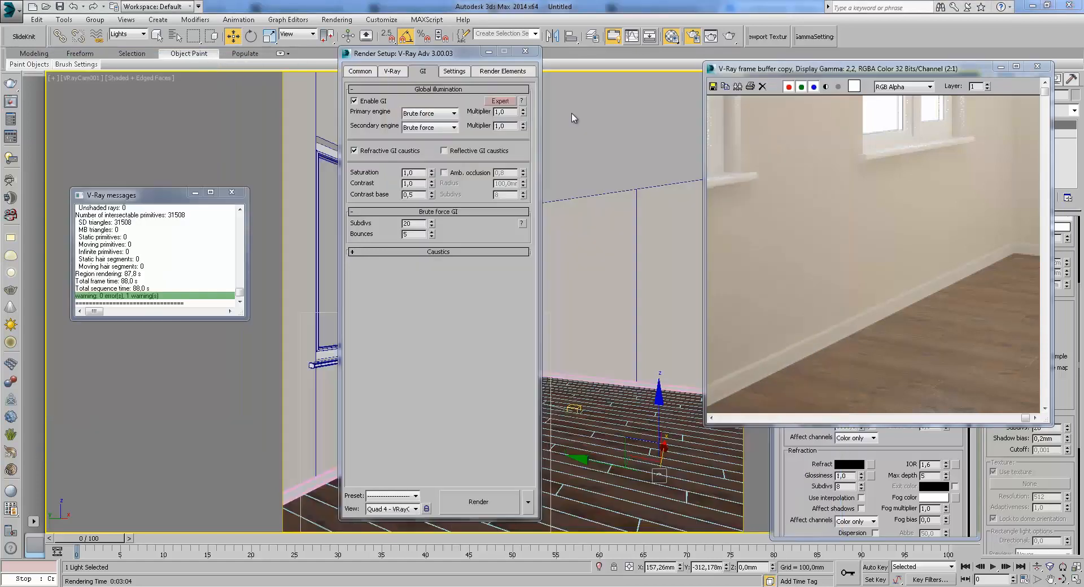
click(427, 115)
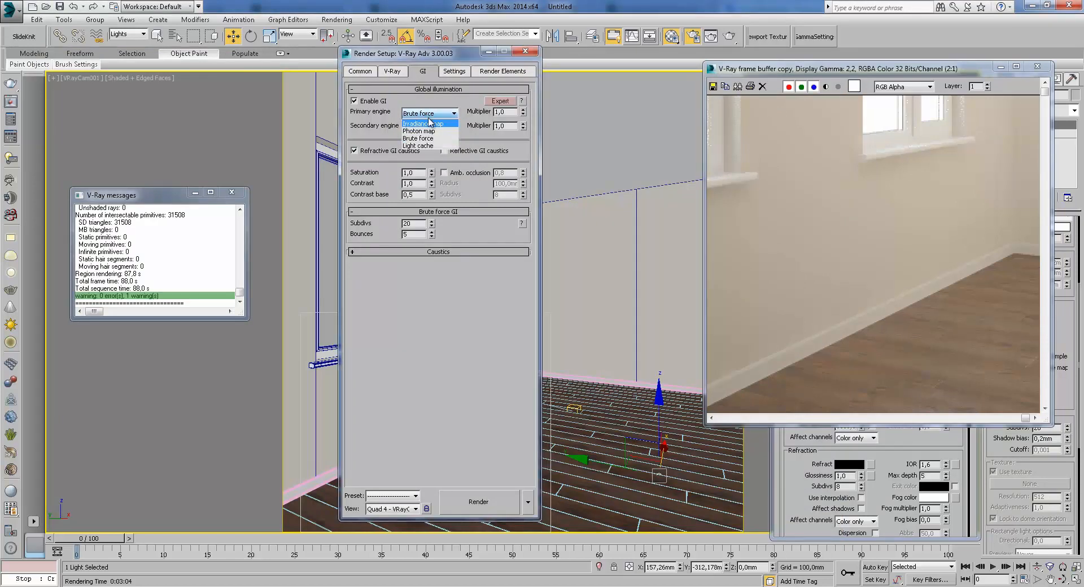
click(428, 116)
click(430, 126)
click(428, 120)
click(429, 114)
click(432, 124)
click(433, 128)
click(433, 160)
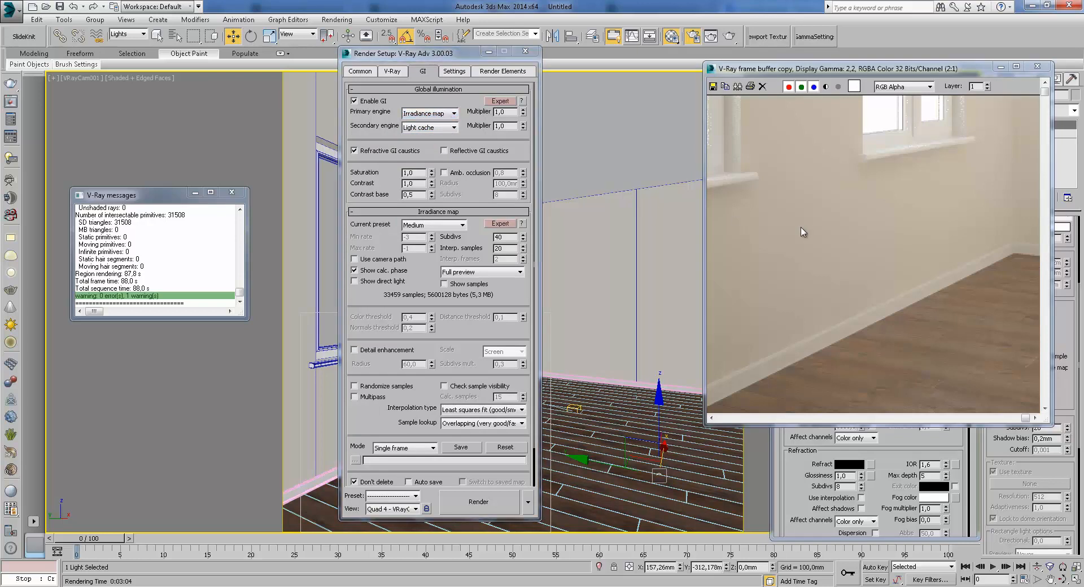
scroll(799, 234, down, 1)
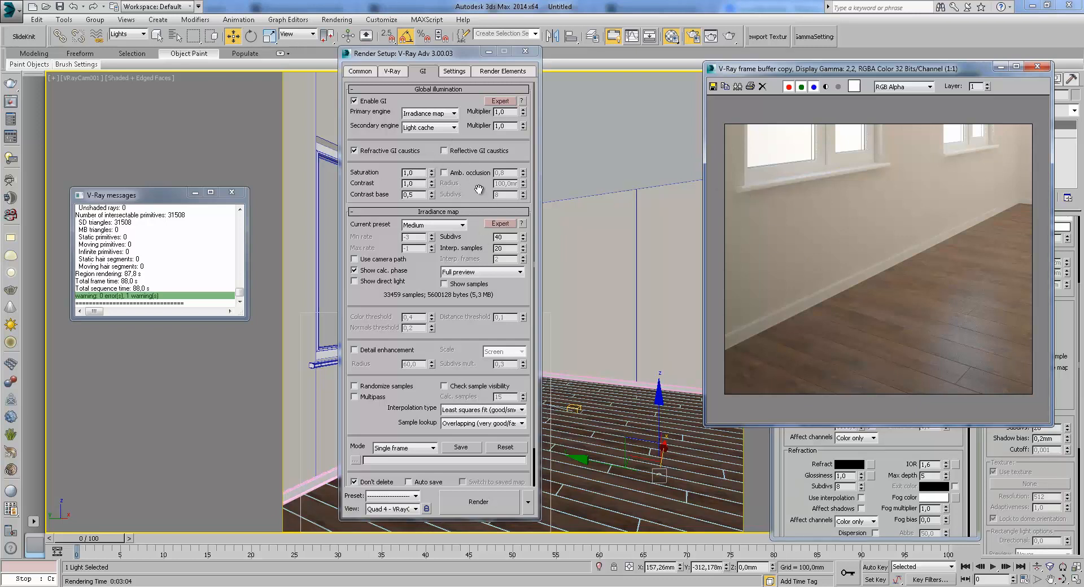
- Try Brute force as the primary and secondary GI engines, then restore Irradiance map with Light cache
click(437, 113)
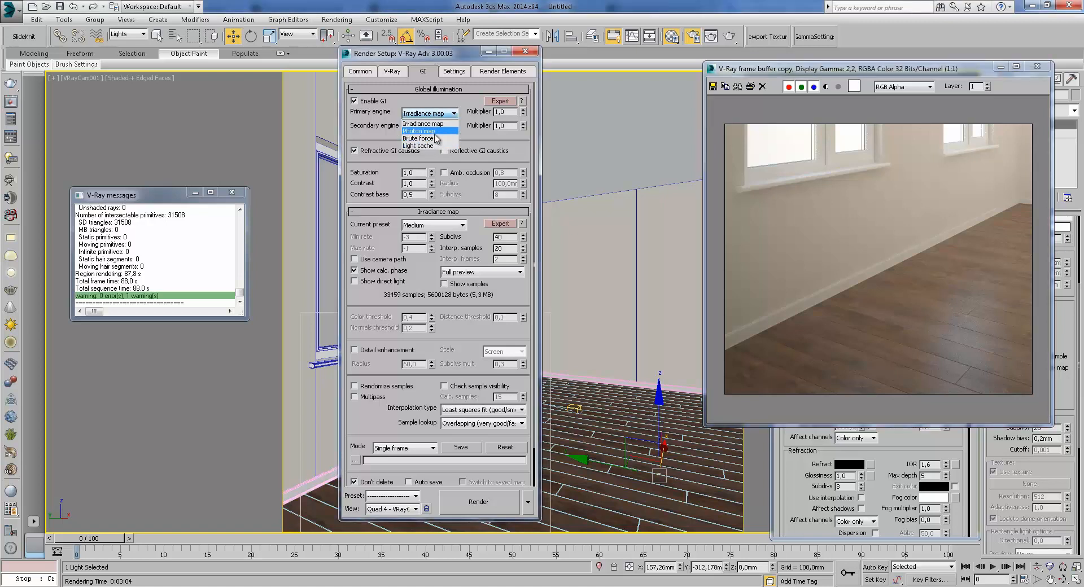
click(437, 139)
click(434, 127)
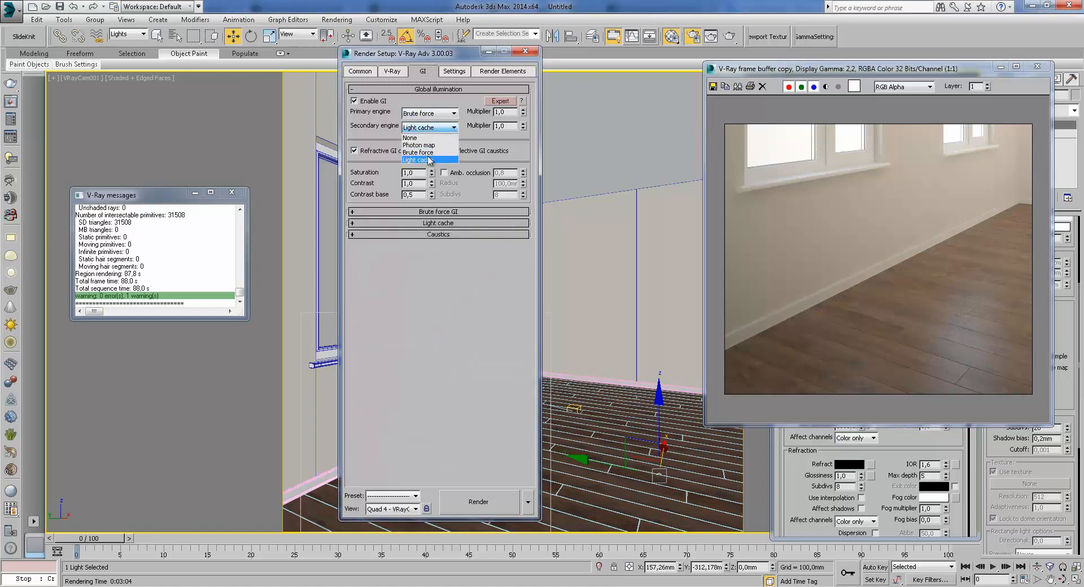
click(427, 153)
click(429, 128)
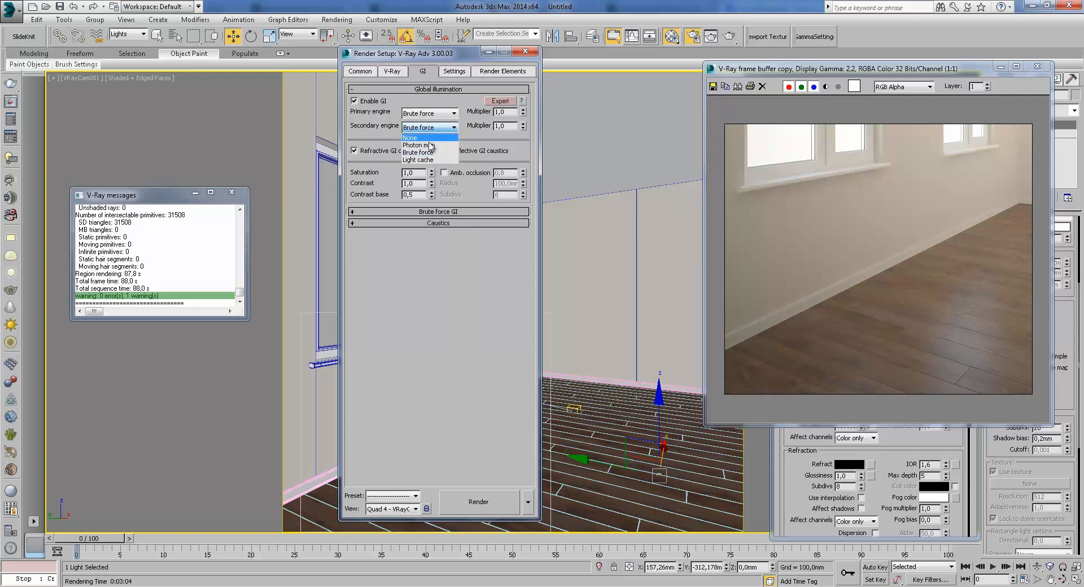
click(429, 160)
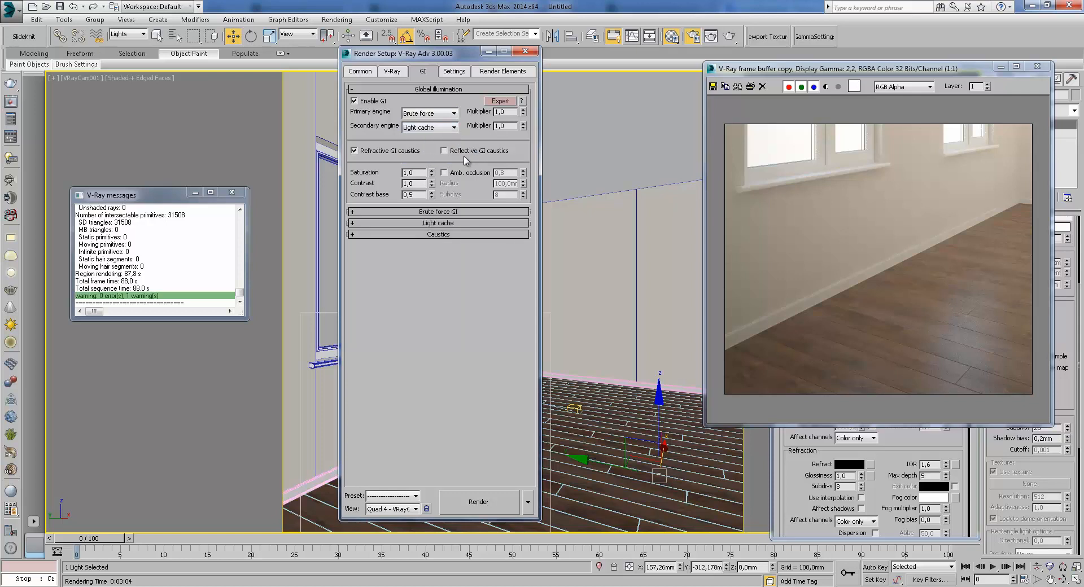
click(437, 113)
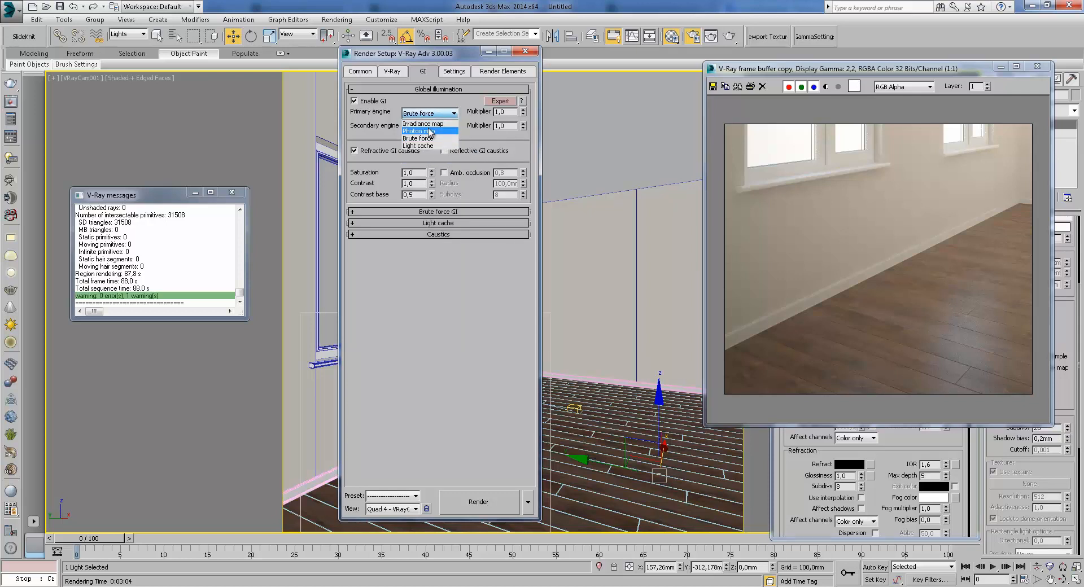
click(430, 124)
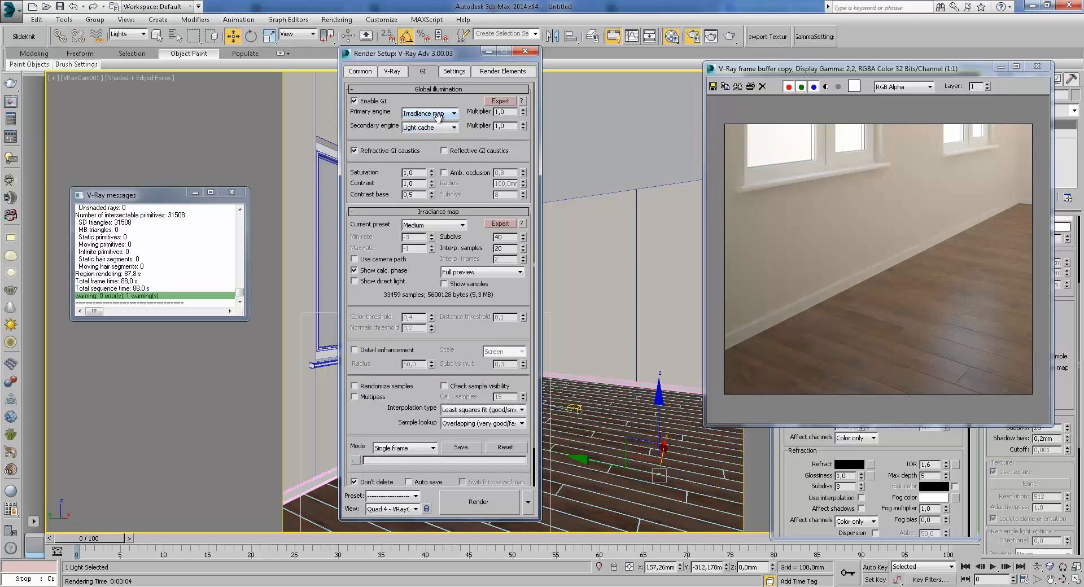
- Minimize the frame buffer copy and move the render settings window aside to uncover more of the viewport
drag(760, 73, 342, 124)
click(582, 118)
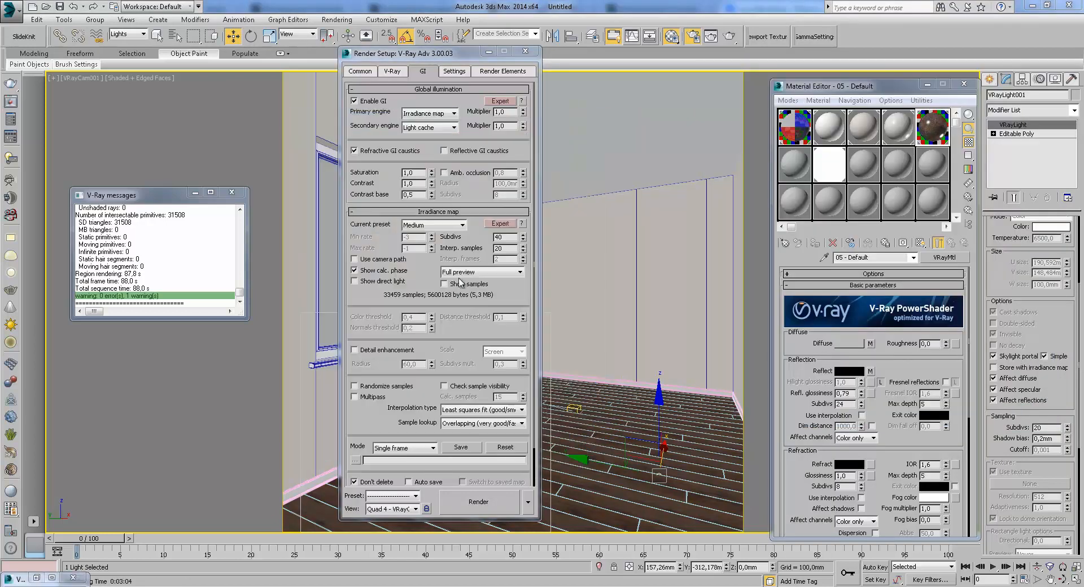
click(457, 424)
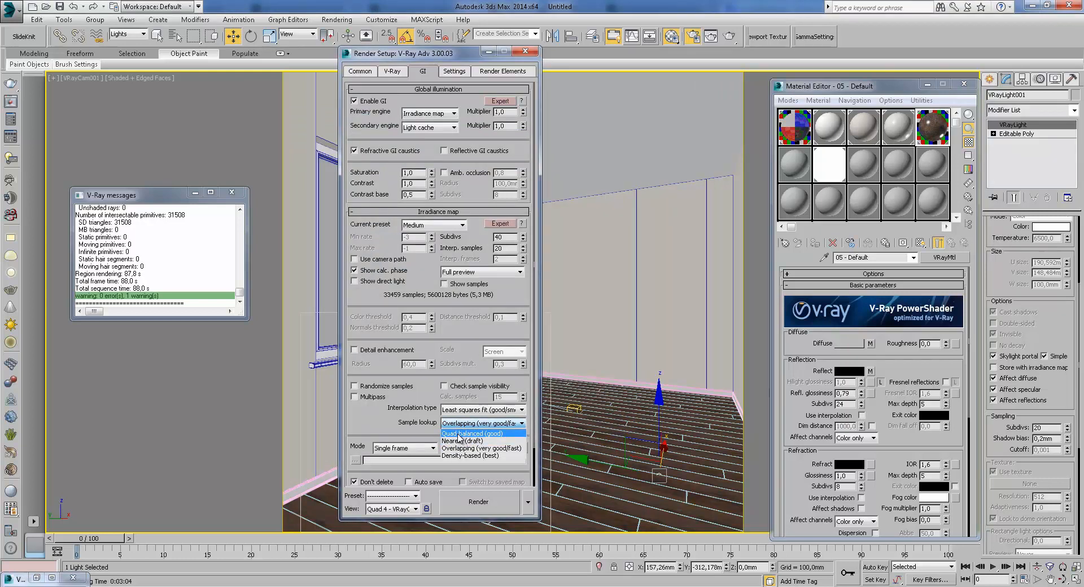
click(428, 53)
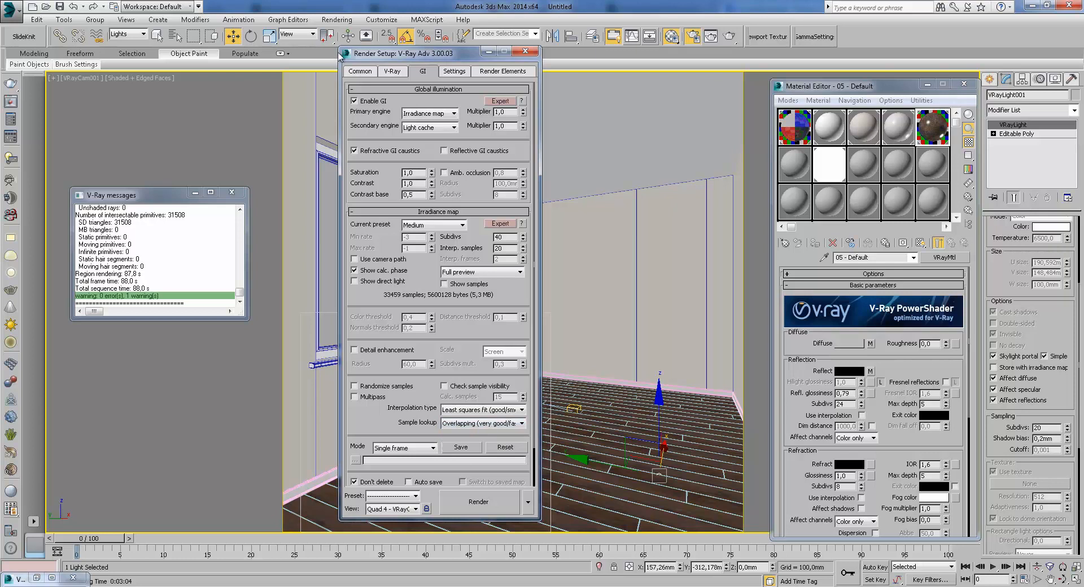
drag(423, 55, 305, 49)
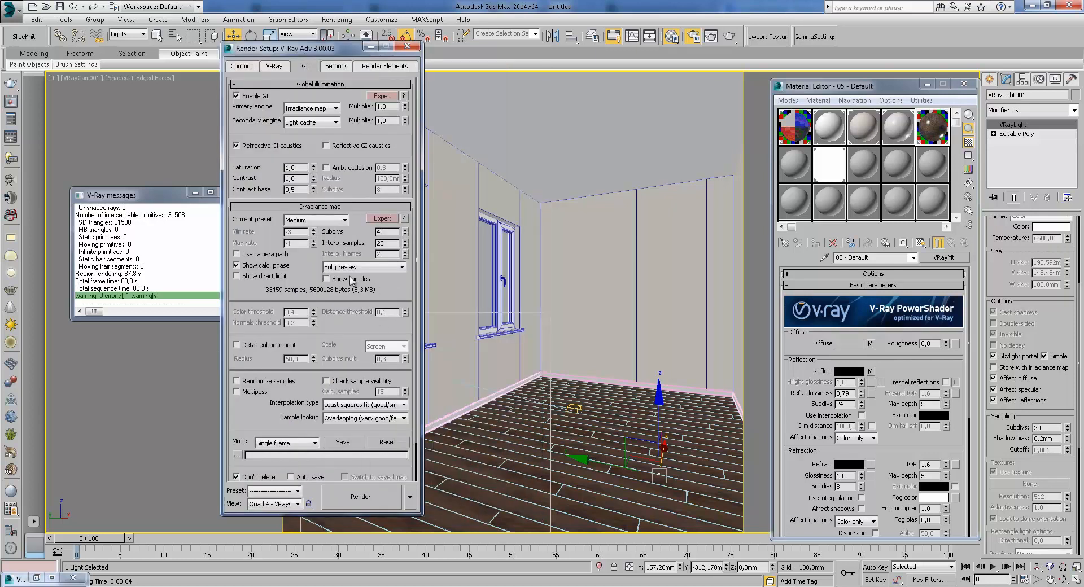
- Set the irradiance map's interpolation type to Weighted average and render the camera view
double_click(388, 232)
click(364, 406)
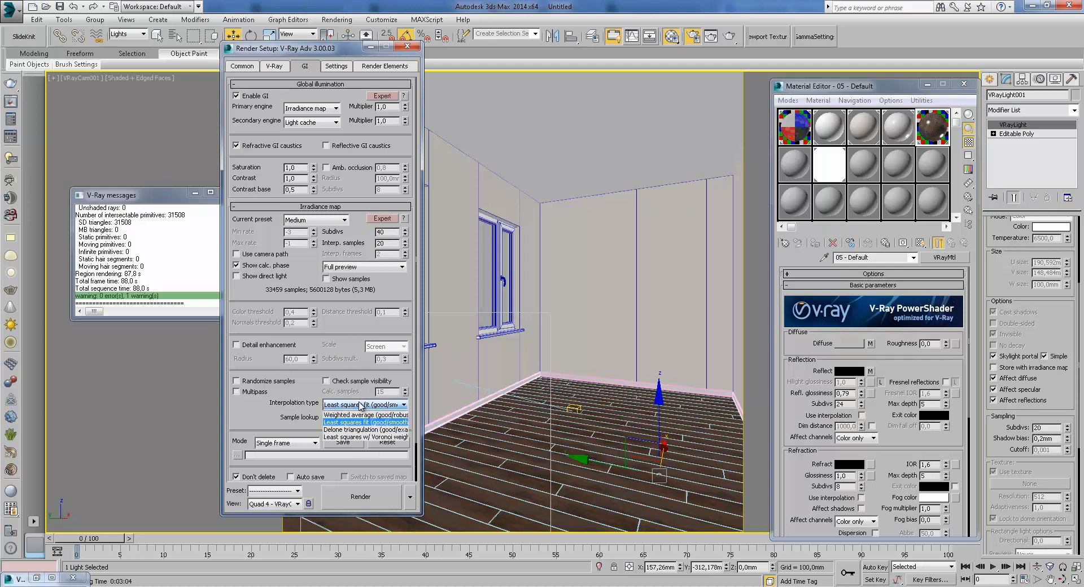
click(364, 414)
click(375, 504)
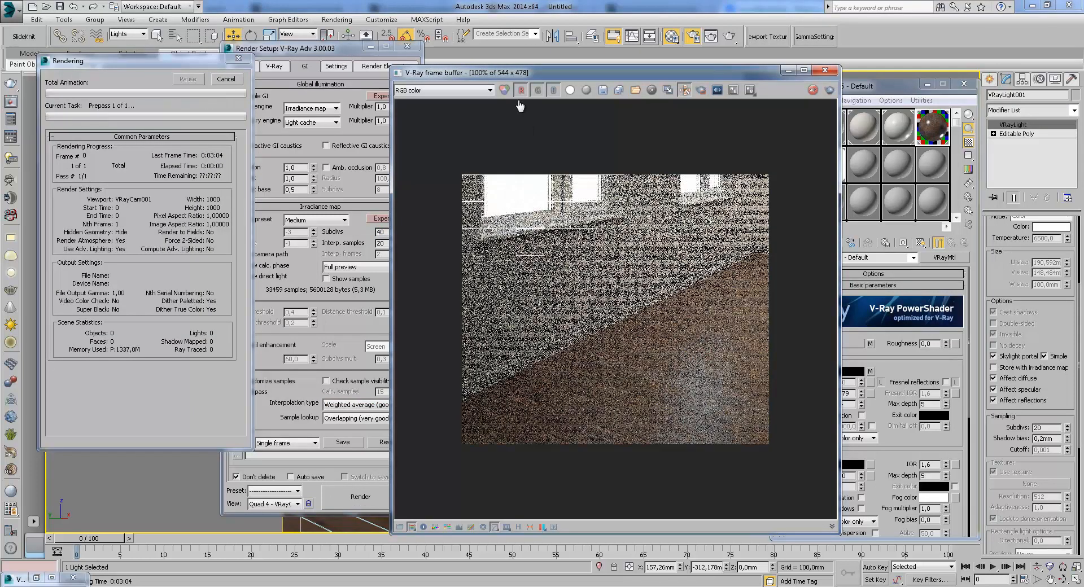
- Examine the wall, window sill and floor in the running render at 100% and 200% zoom
drag(512, 82, 554, 53)
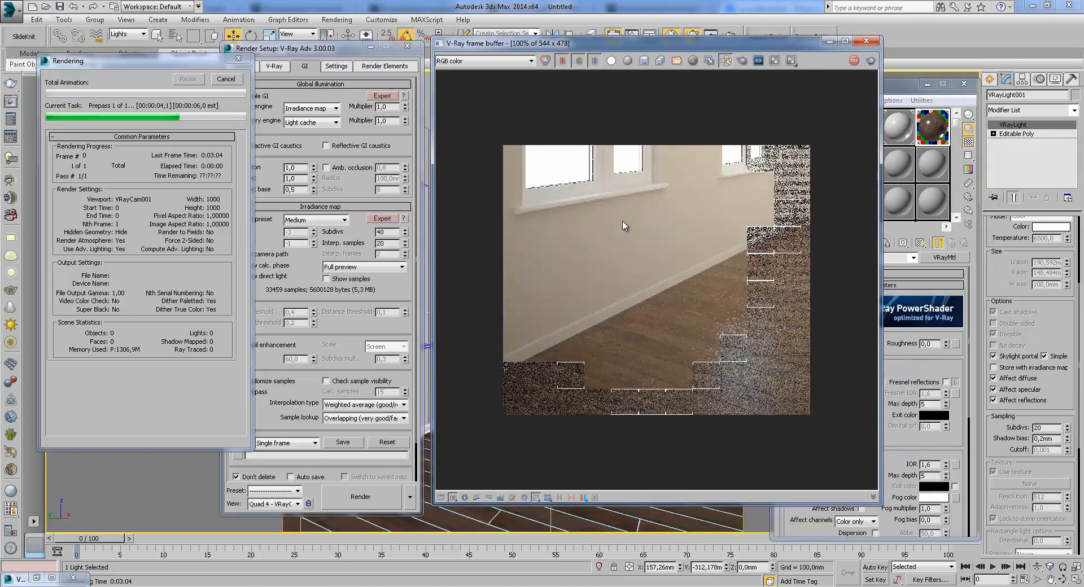
scroll(514, 220, up, 1)
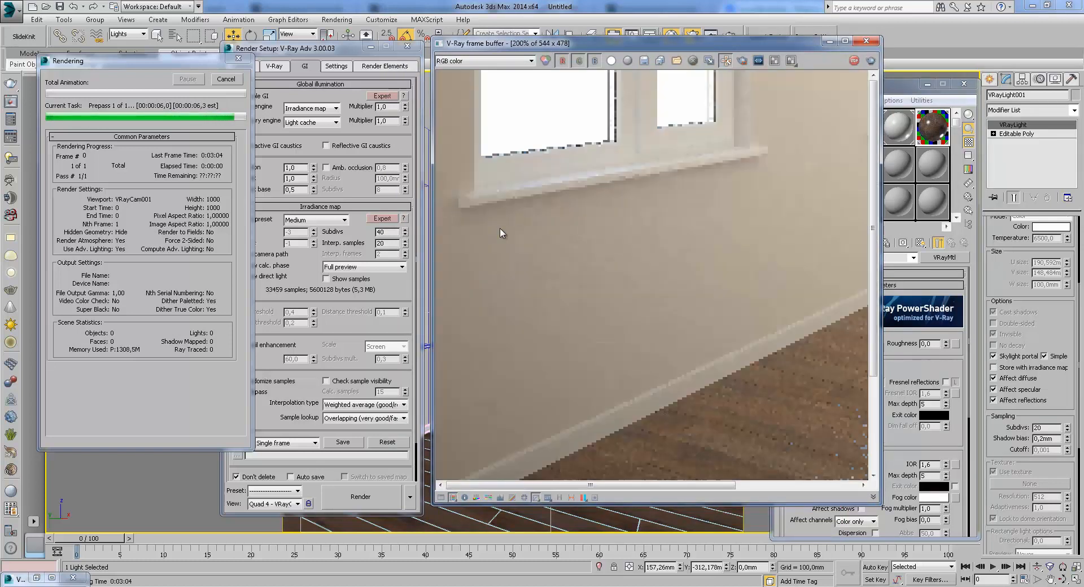
scroll(513, 225, down, 1)
scroll(514, 225, up, 1)
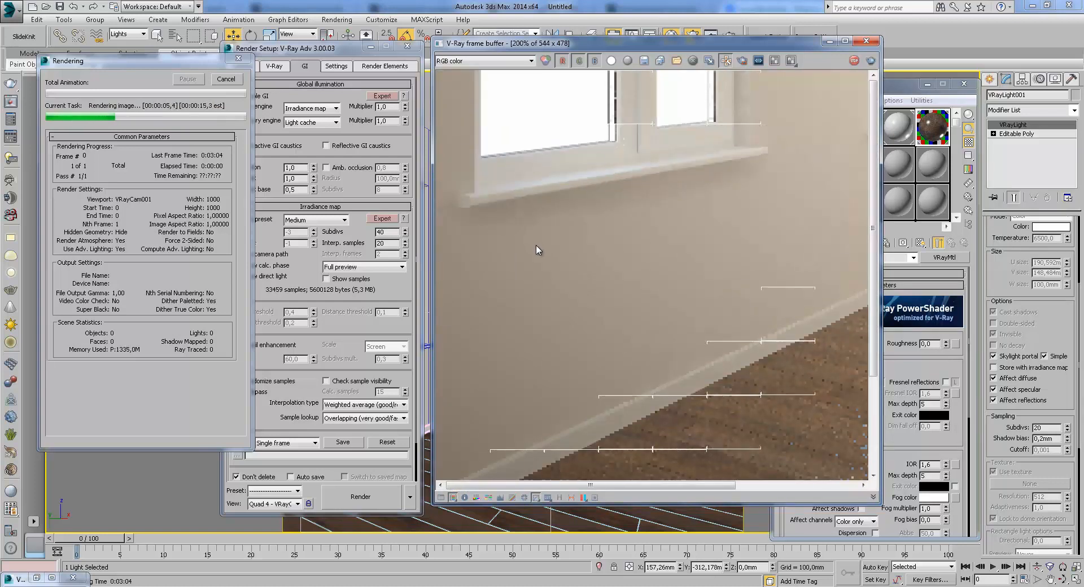
scroll(536, 250, down, 1)
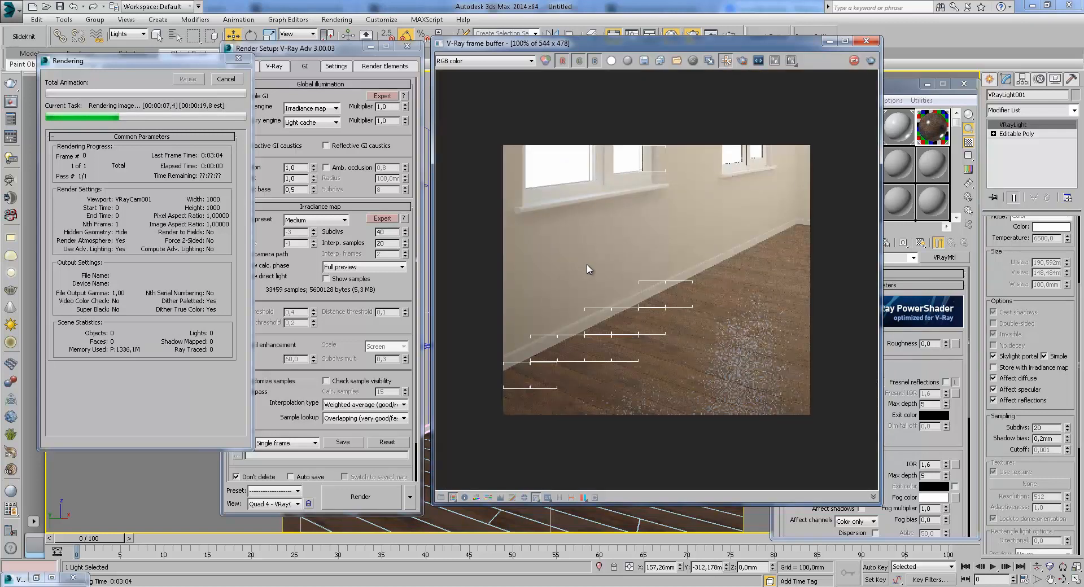
scroll(610, 226, up, 1)
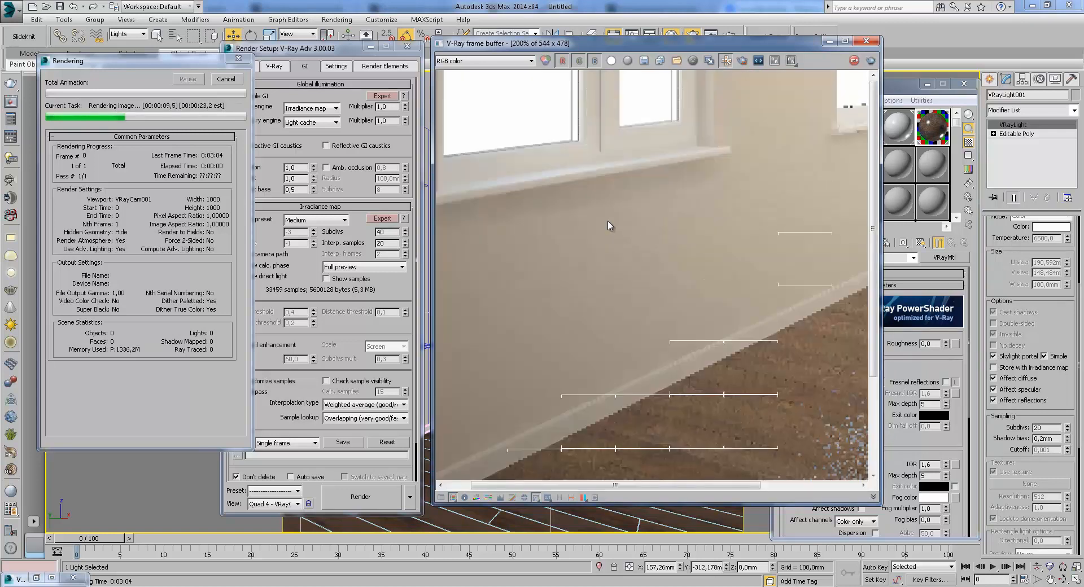
middle_drag(606, 351, 653, 225)
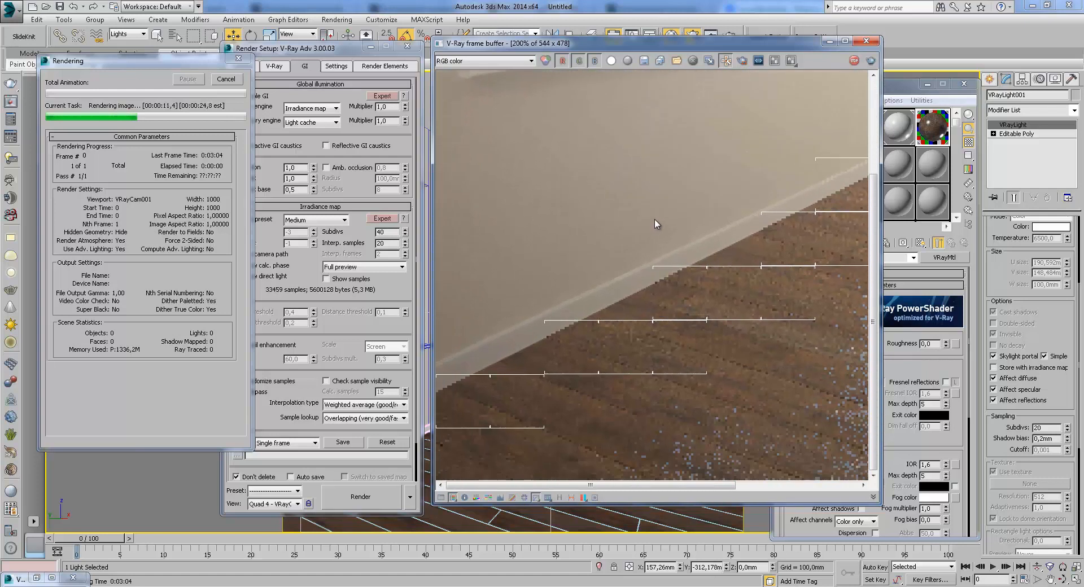
scroll(675, 225, down, 1)
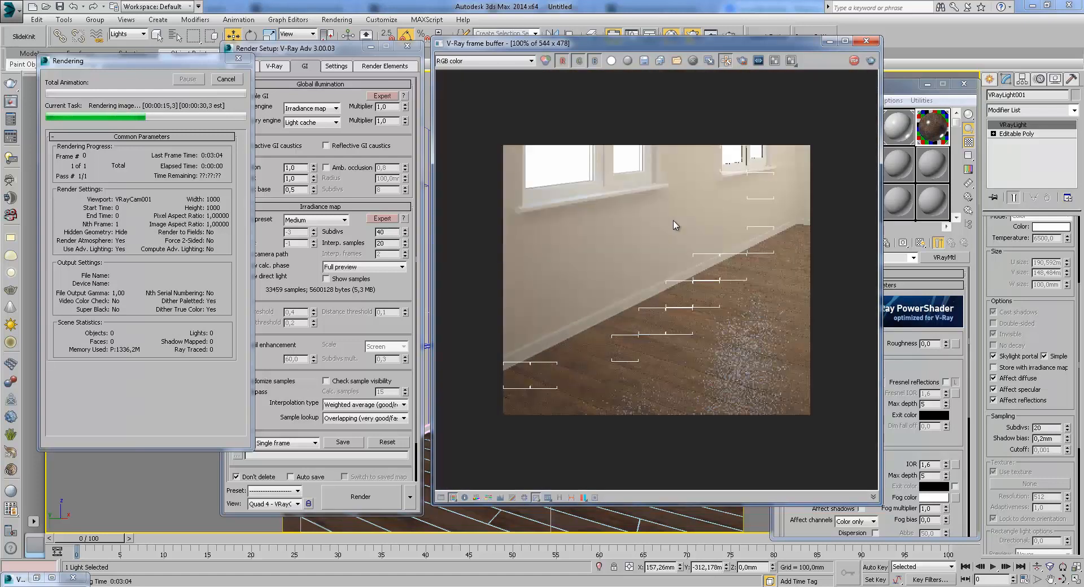
scroll(629, 358, up, 1)
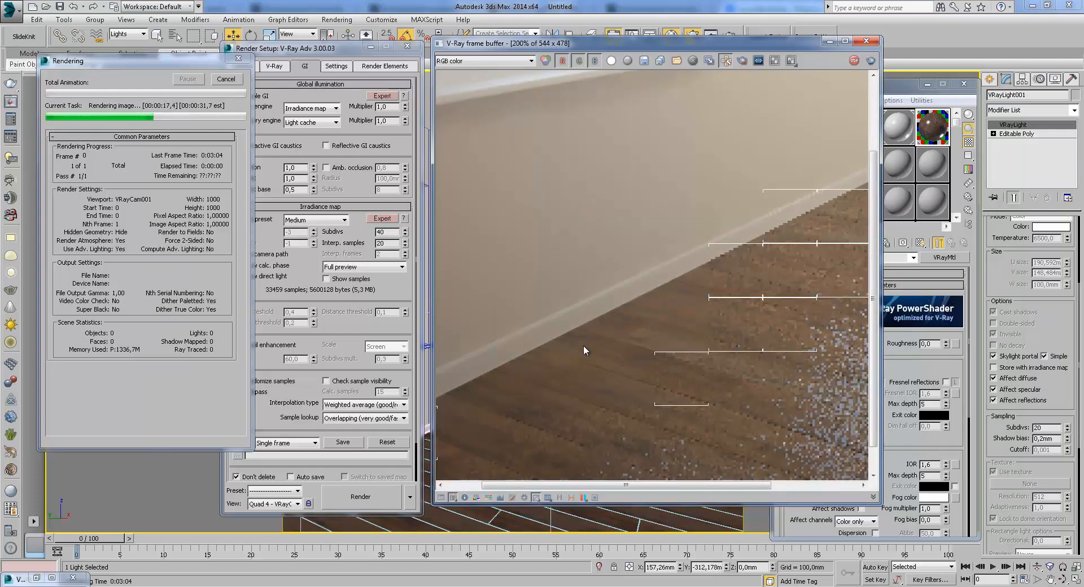
middle_drag(617, 358, 694, 259)
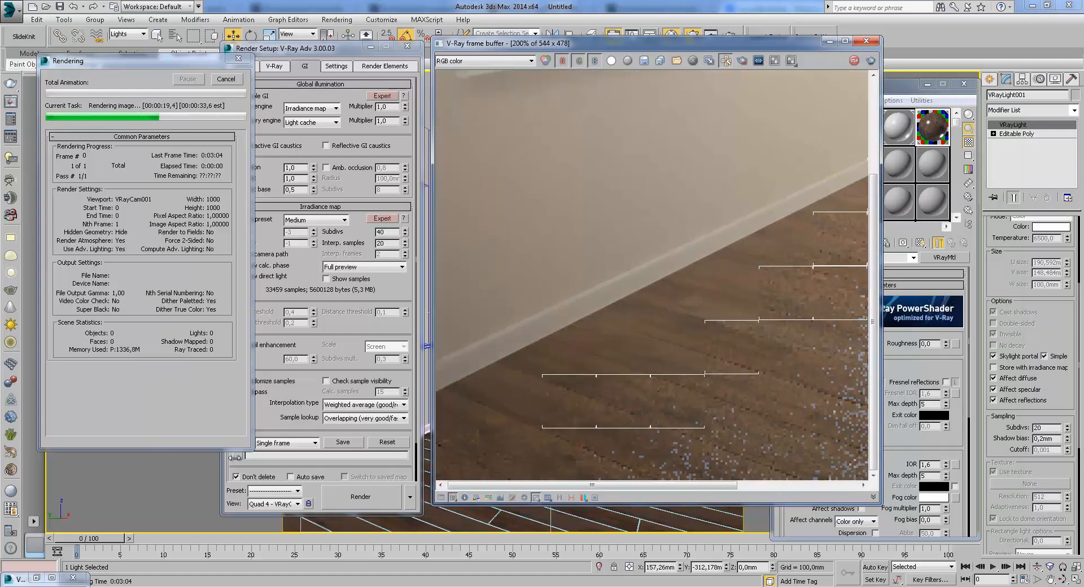
- Restore the earlier frame buffer copy and compare its window sill, wall and baseboard with the new render
click(36, 577)
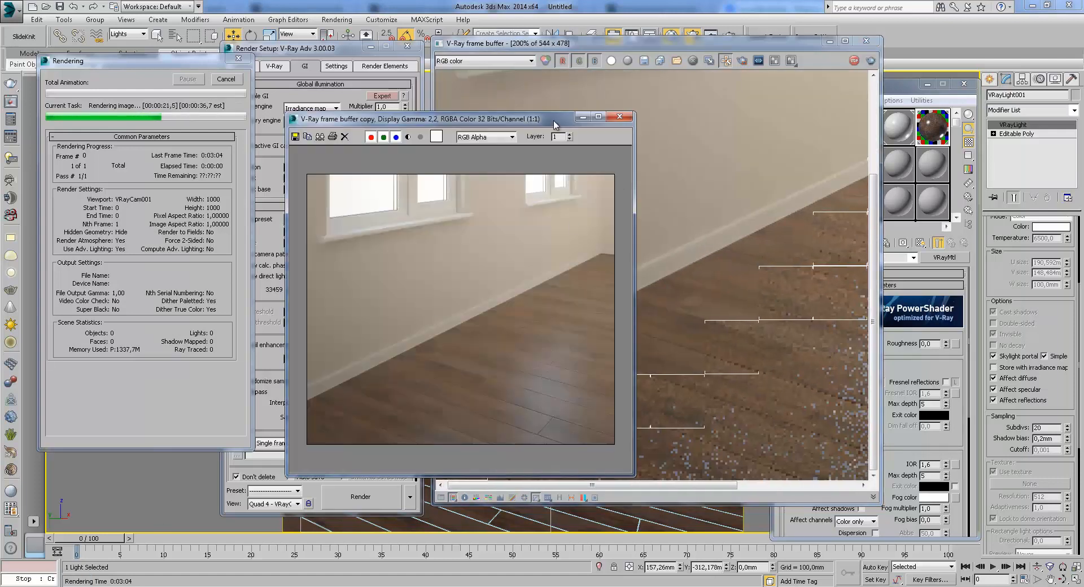
drag(554, 125, 450, 113)
scroll(419, 347, up, 1)
scroll(743, 402, up, 1)
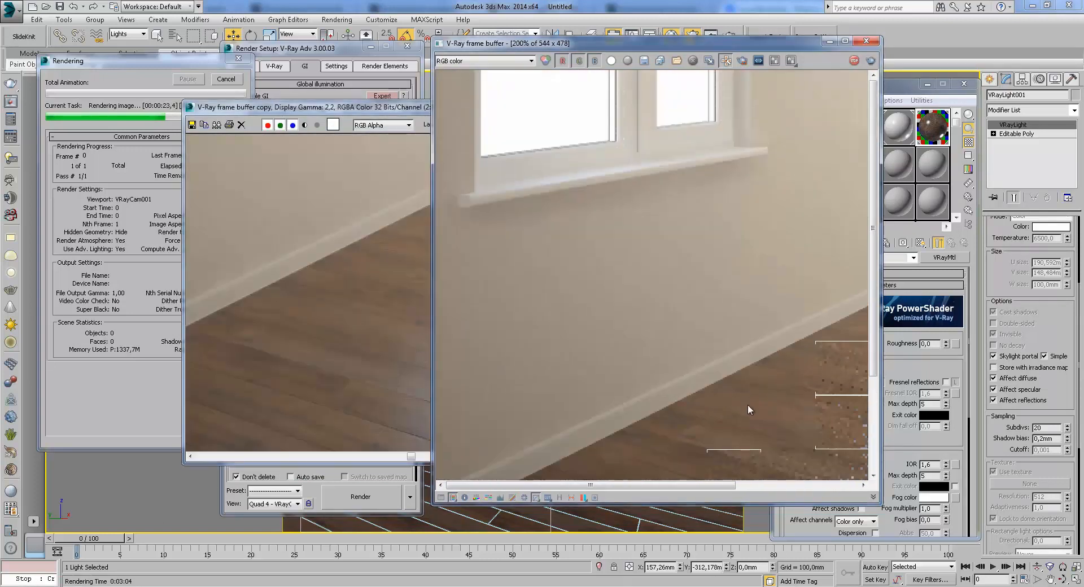
click(368, 378)
scroll(247, 235, up, 1)
middle_drag(246, 235, 411, 289)
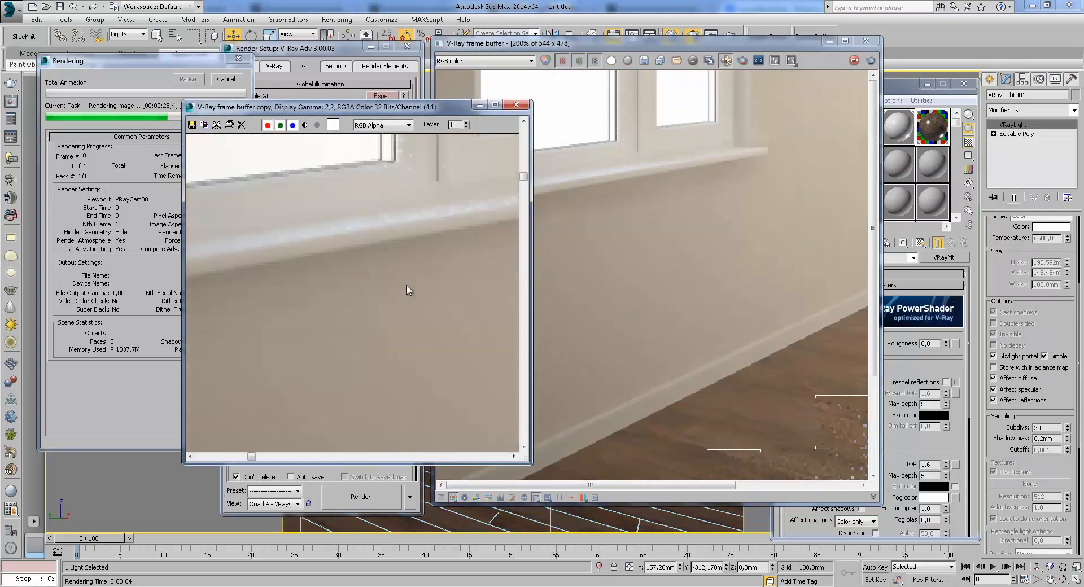
middle_drag(305, 224, 300, 244)
click(602, 245)
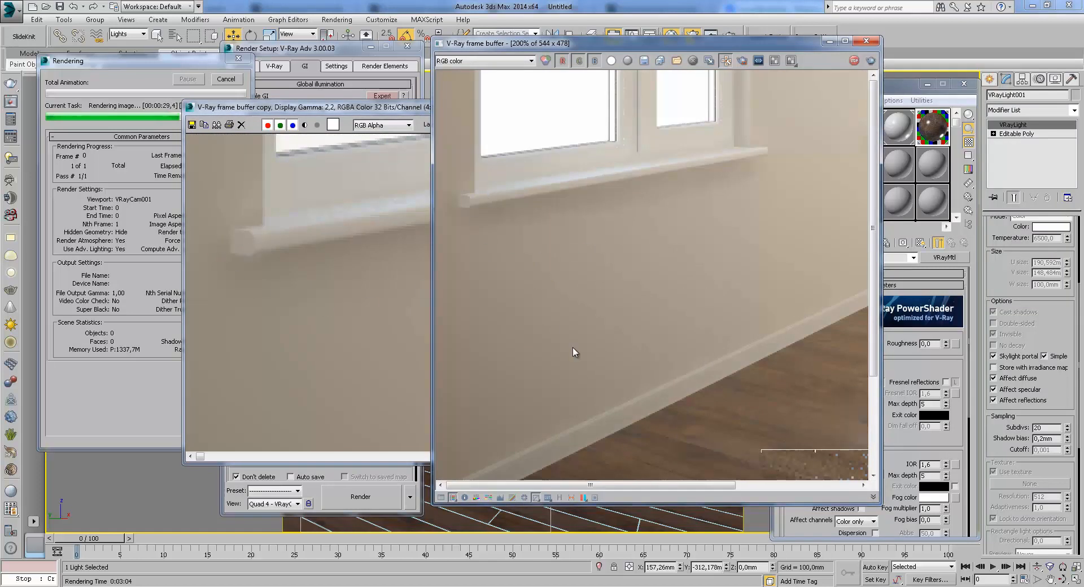
middle_drag(573, 346, 569, 328)
scroll(569, 327, down, 1)
click(334, 261)
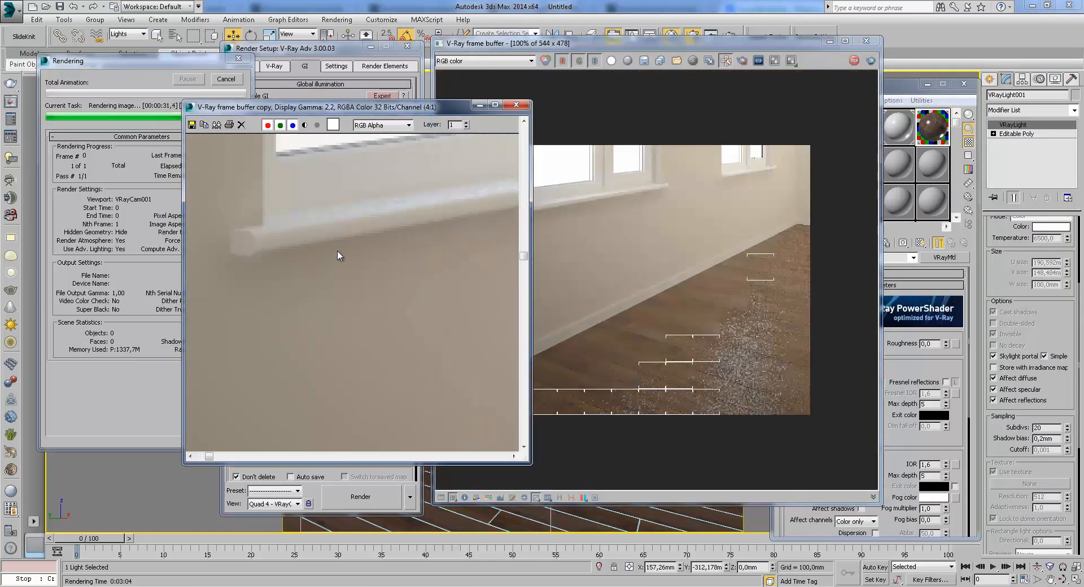
middle_drag(333, 261, 347, 256)
scroll(367, 339, down, 2)
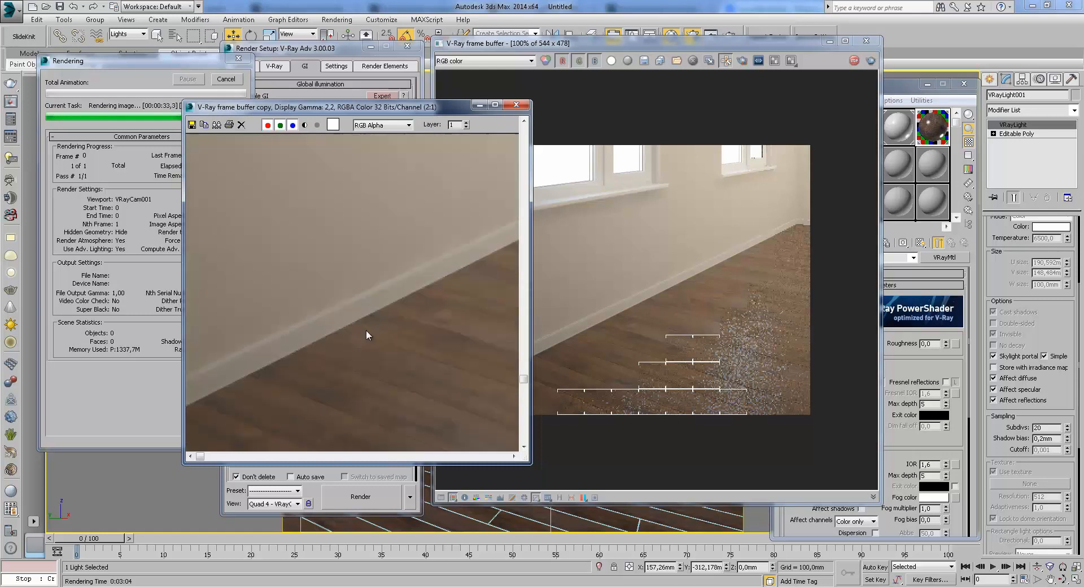
scroll(362, 320, down, 1)
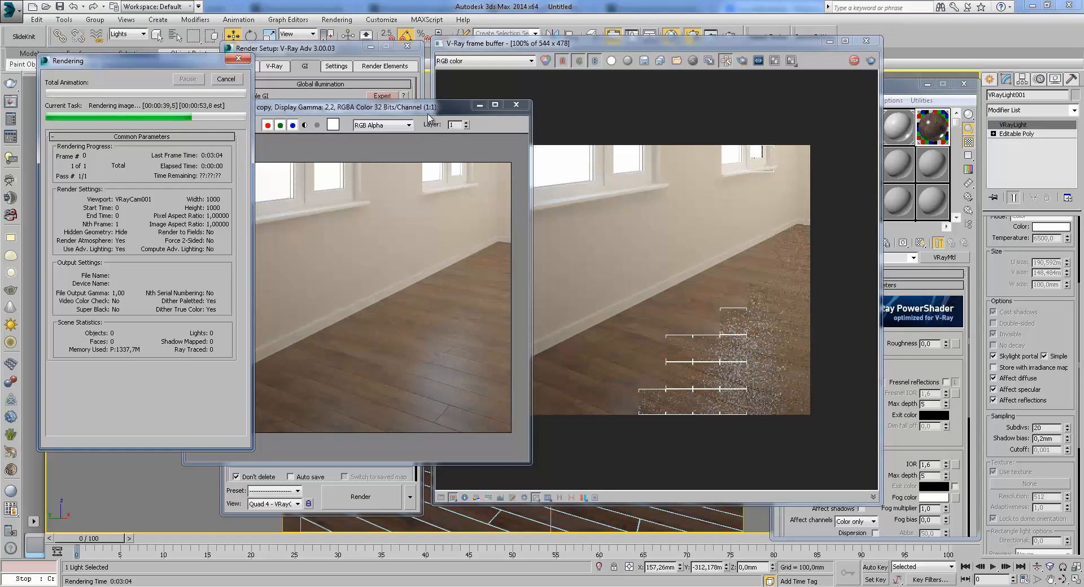
- Reposition the earlier copy beside the new render and compare the shading below the windows at 200% zoom
drag(424, 111, 585, 129)
drag(473, 121, 480, 93)
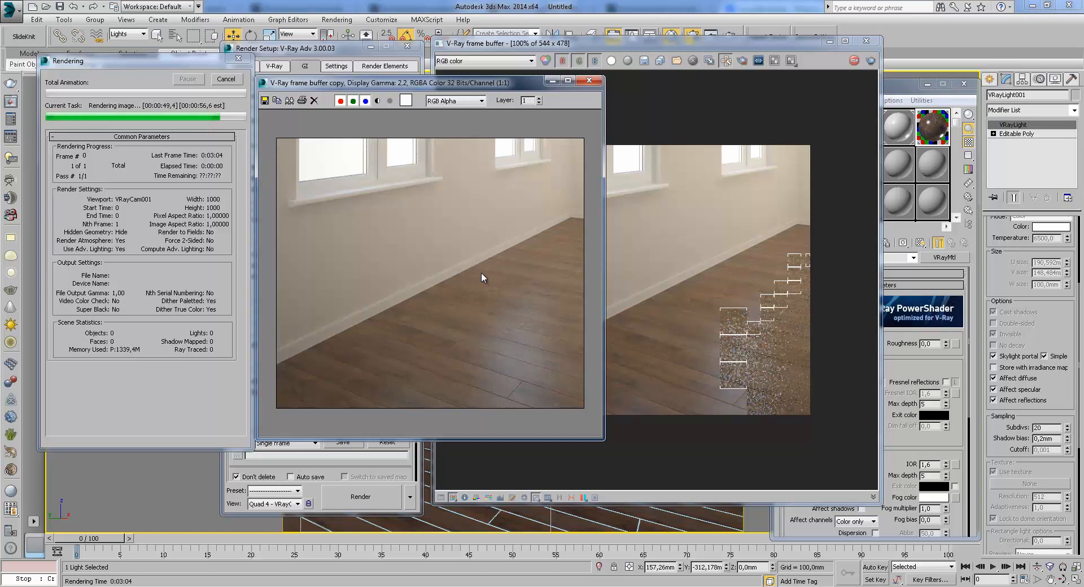
click(720, 384)
scroll(720, 384, up, 1)
click(363, 293)
scroll(380, 273, down, 2)
scroll(460, 223, up, 2)
drag(741, 192, 699, 273)
click(398, 192)
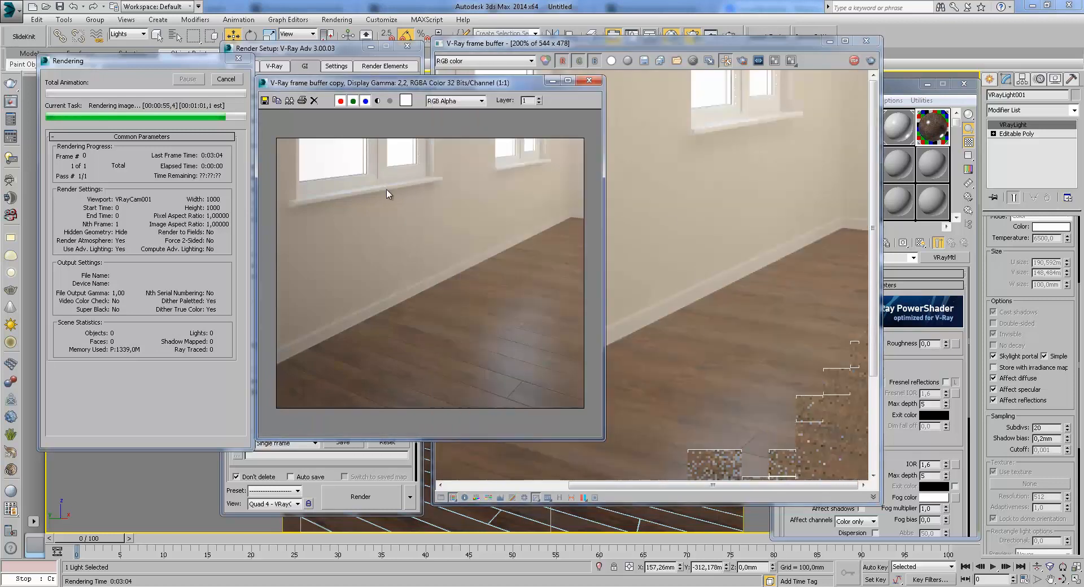
scroll(507, 173, up, 1)
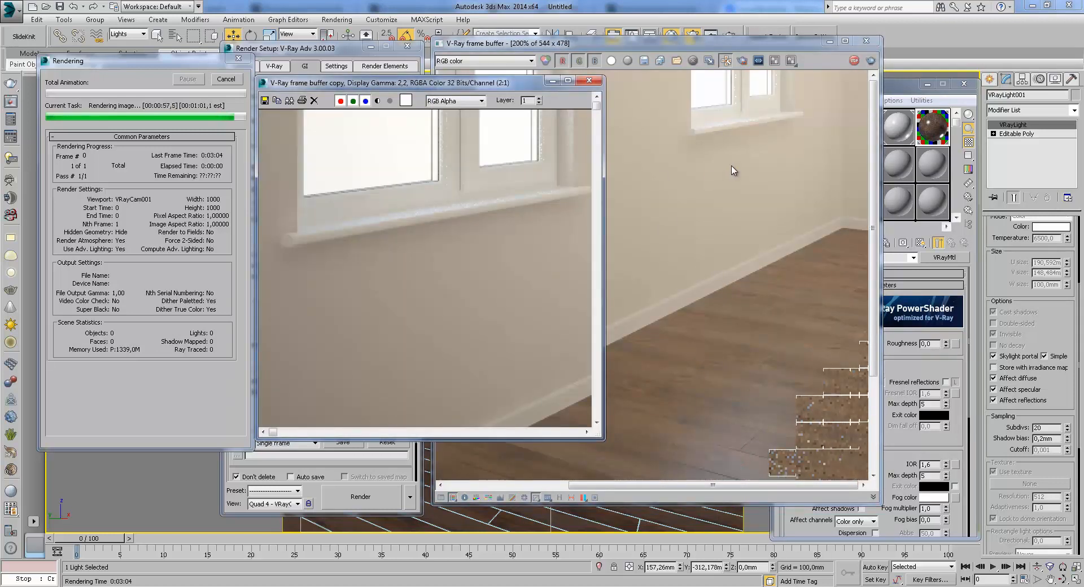
click(731, 174)
click(370, 165)
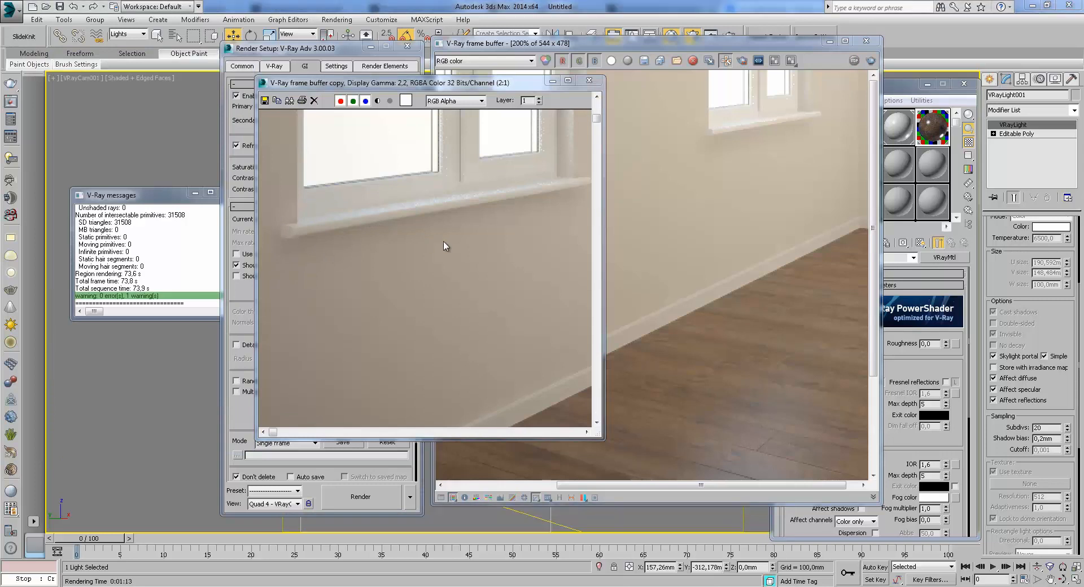
- Compare both renders at full size, then examine the copy's window sill and baseboard-to-floor edge close up
scroll(473, 256, down, 1)
click(661, 308)
scroll(661, 308, down, 1)
click(322, 330)
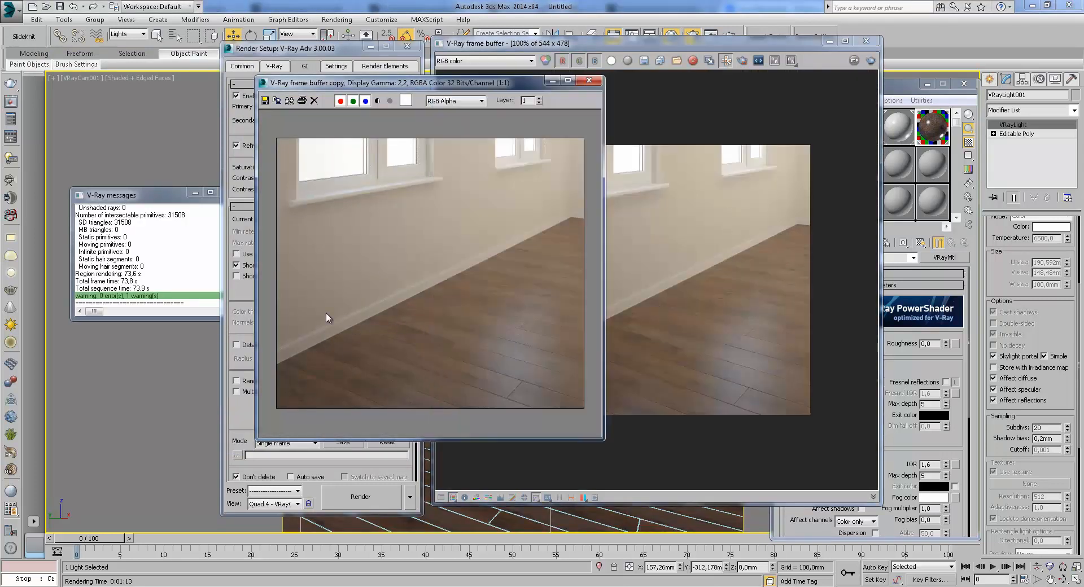
drag(337, 83, 414, 89)
scroll(374, 337, up, 1)
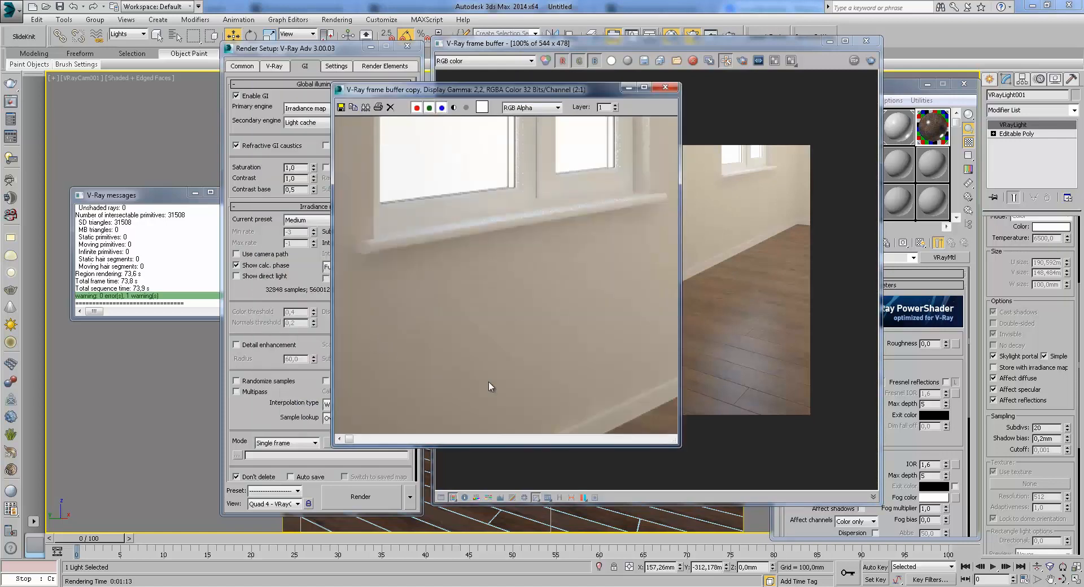
middle_drag(492, 271, 504, 235)
middle_drag(442, 277, 426, 303)
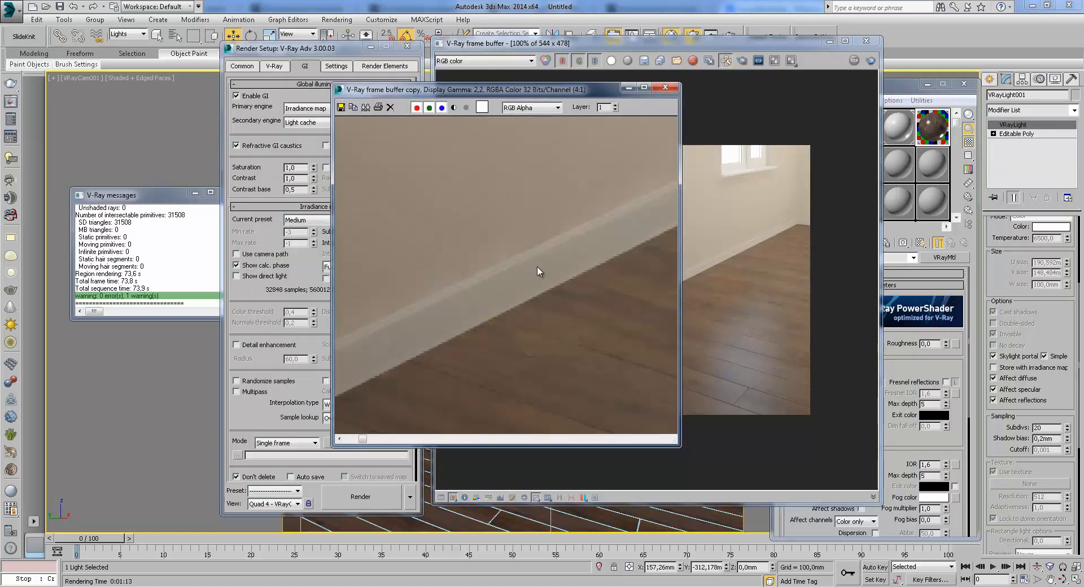
- Finish inspecting the copy's baseboard and add a VRayGlobalIllumination render element
scroll(524, 269, up, 1)
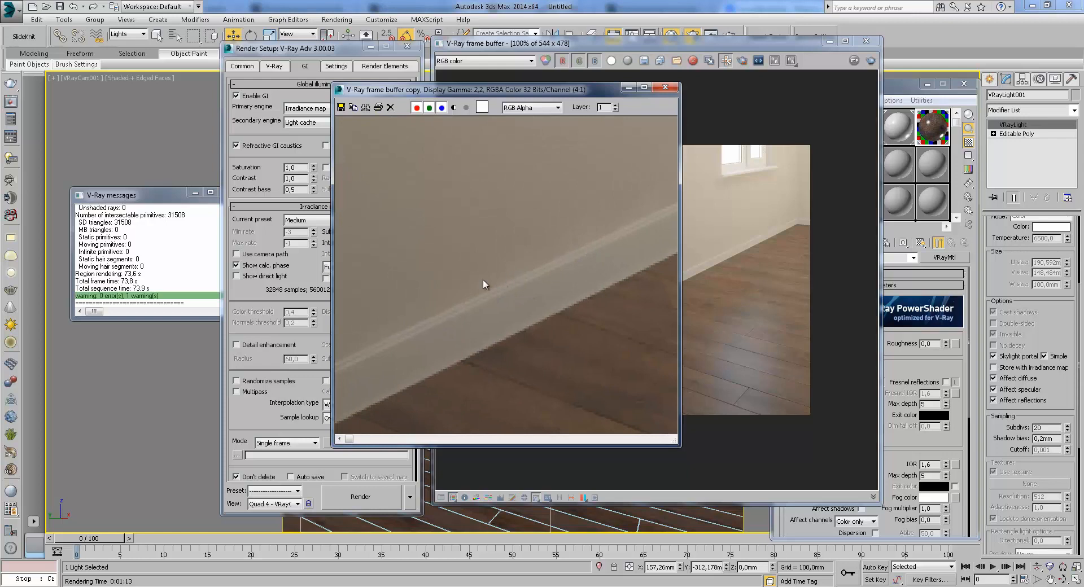
scroll(480, 308, down, 2)
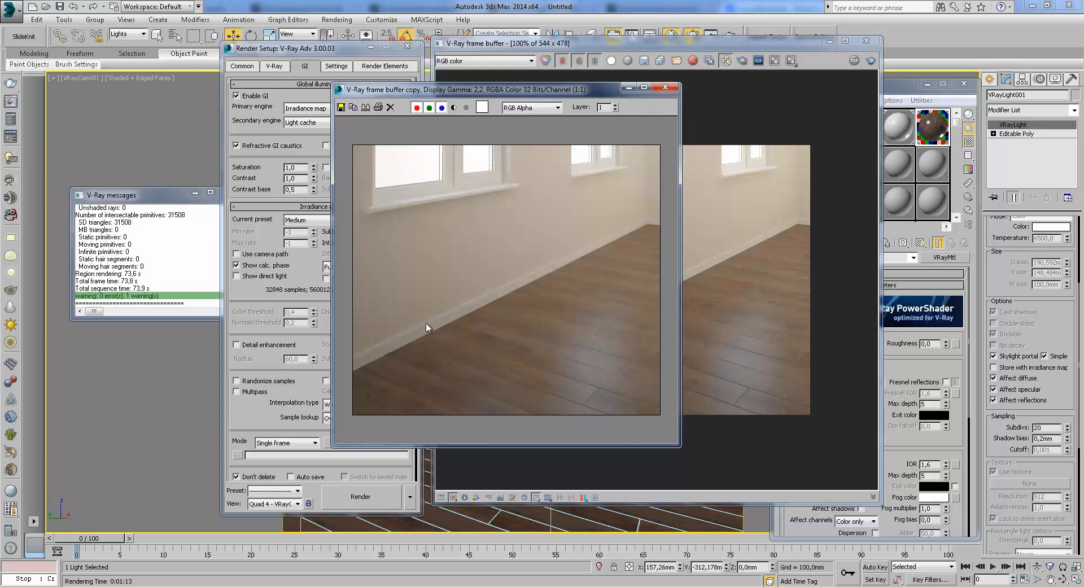
click(373, 66)
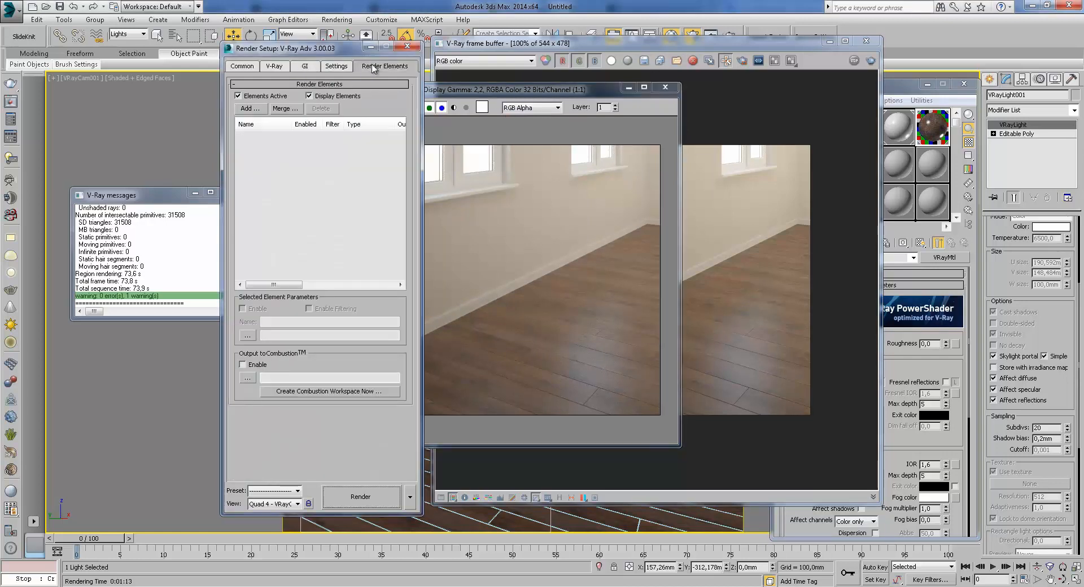
click(248, 109)
click(266, 256)
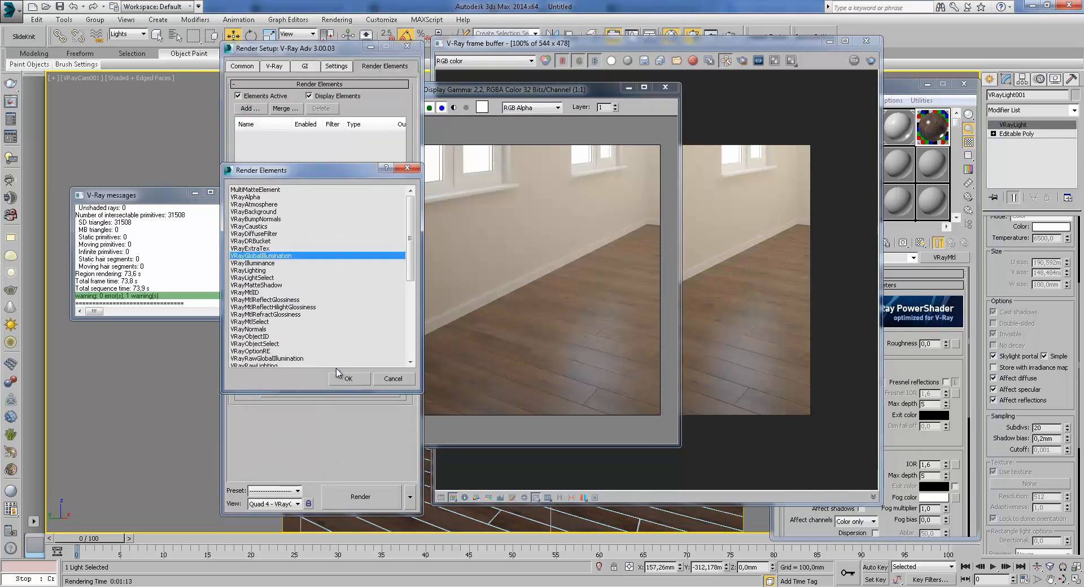
click(346, 378)
- Minimize the frame buffer copy, examine the new render's baseboard close up, and clear Render Setup away to reposition the frame buffer
click(627, 88)
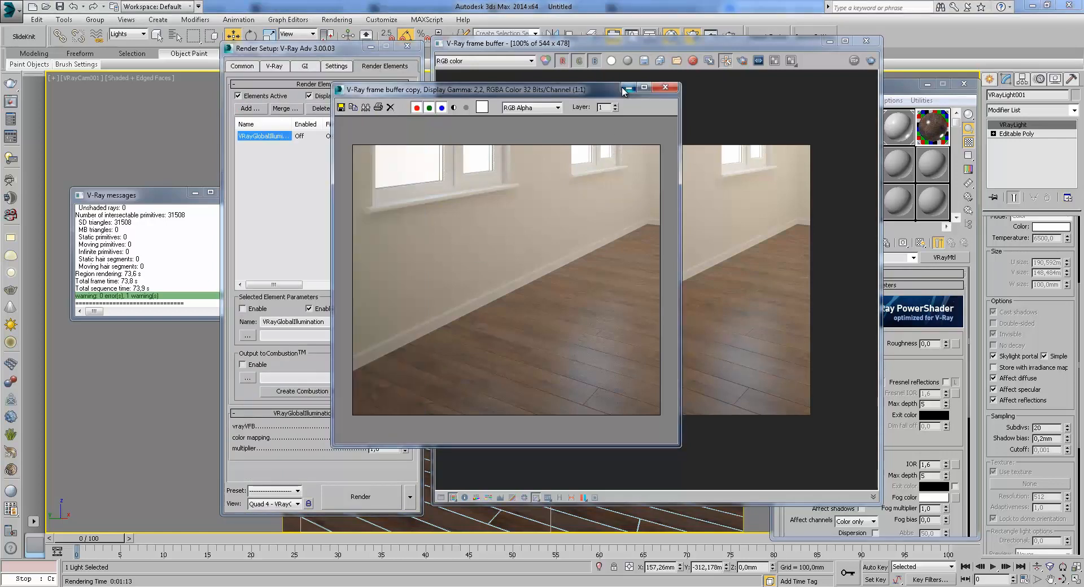
scroll(589, 309, up, 2)
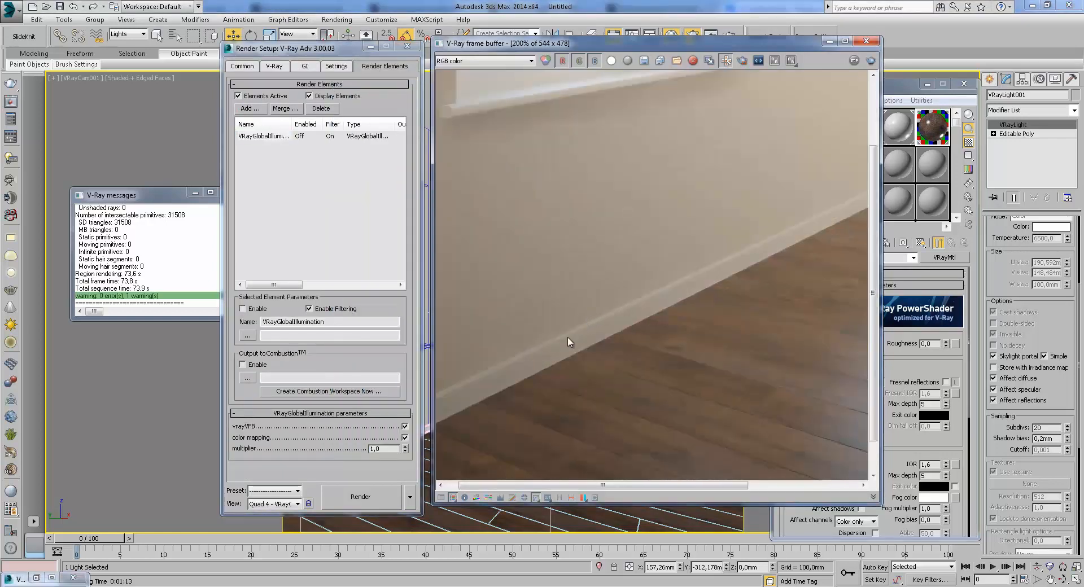
scroll(672, 288, down, 2)
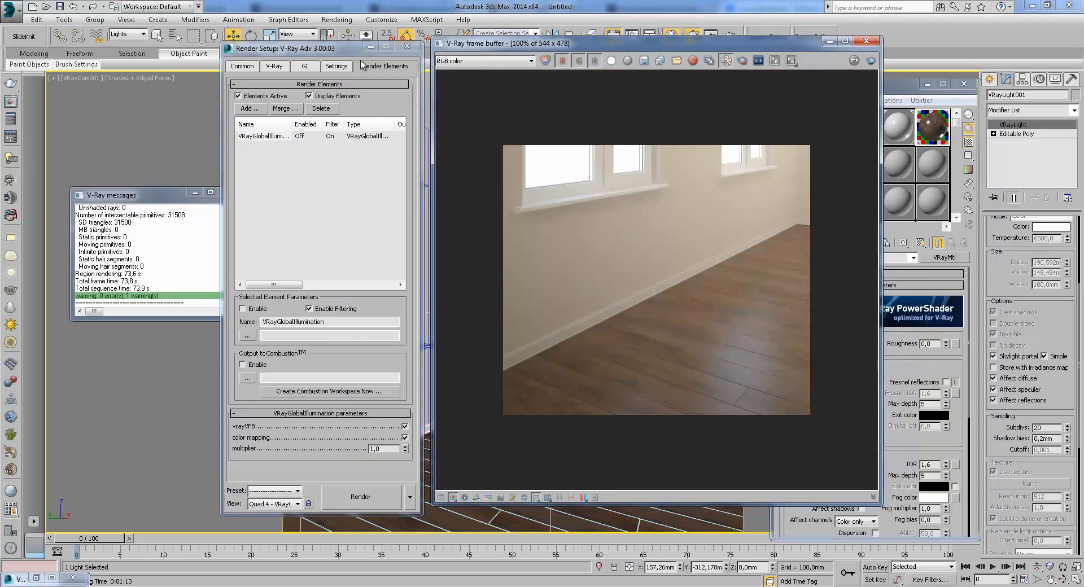
click(370, 46)
click(726, 61)
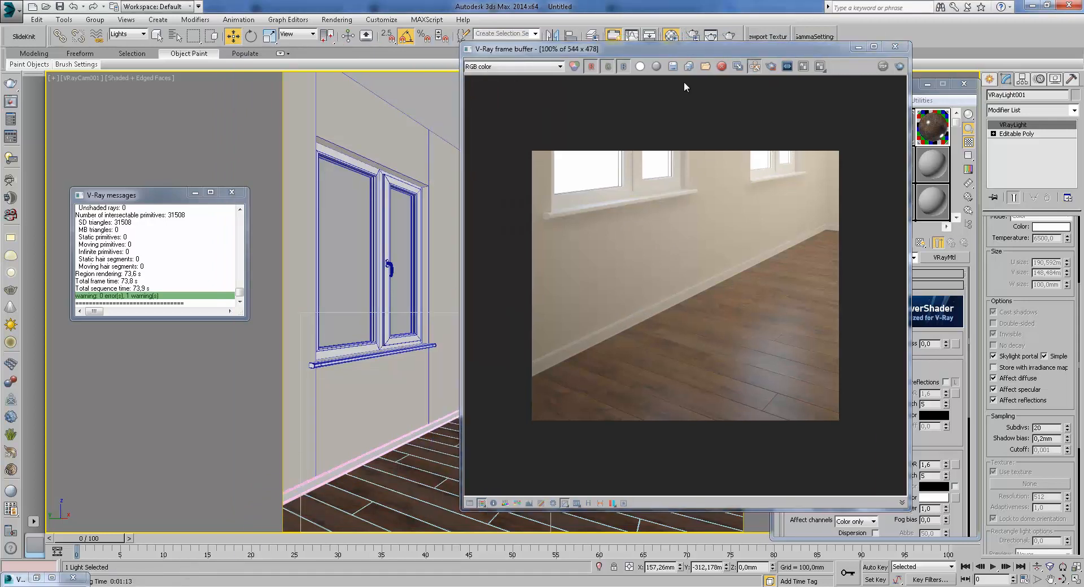
drag(683, 55, 533, 74)
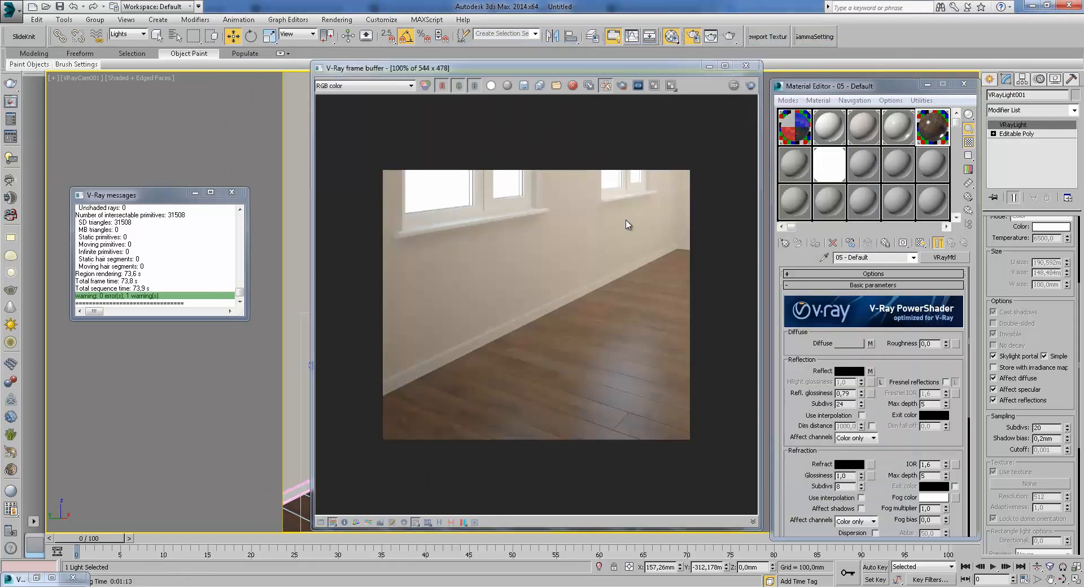
- Set the irradiance map's interpolation type to Least squares fit and render the region
key(F10)
click(536, 152)
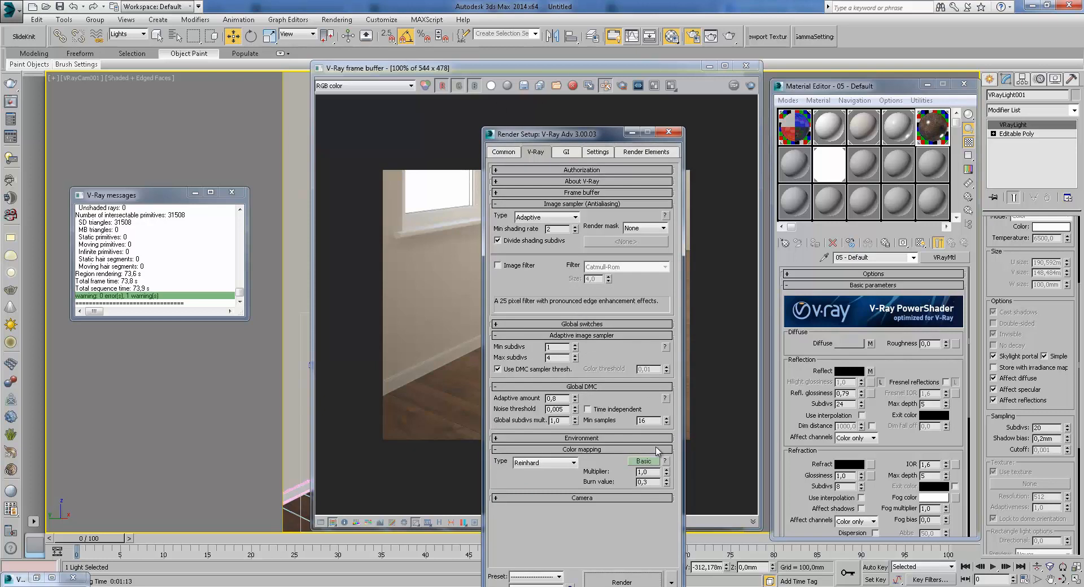
click(566, 152)
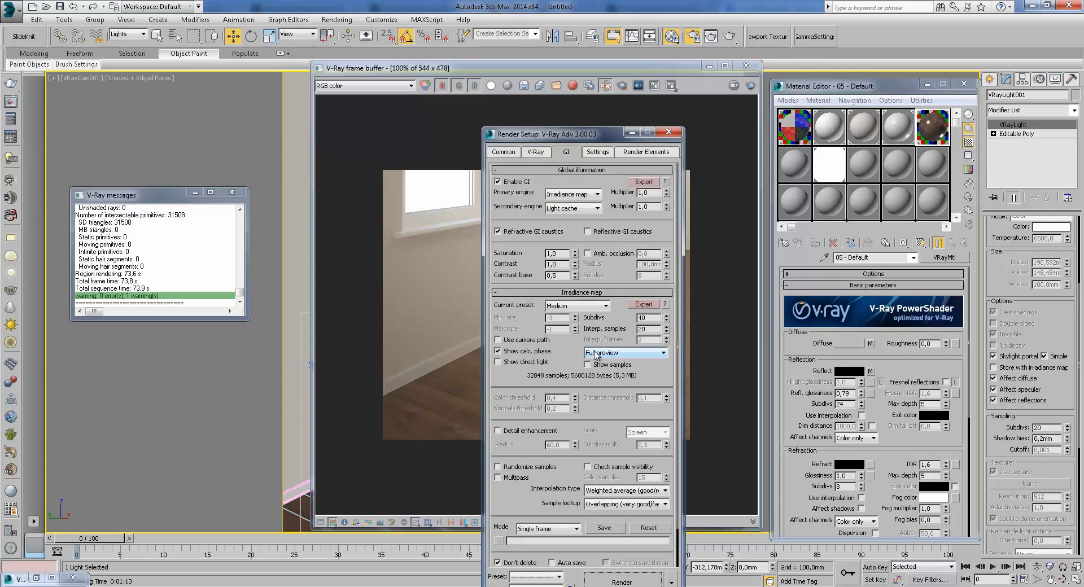
click(626, 502)
click(615, 510)
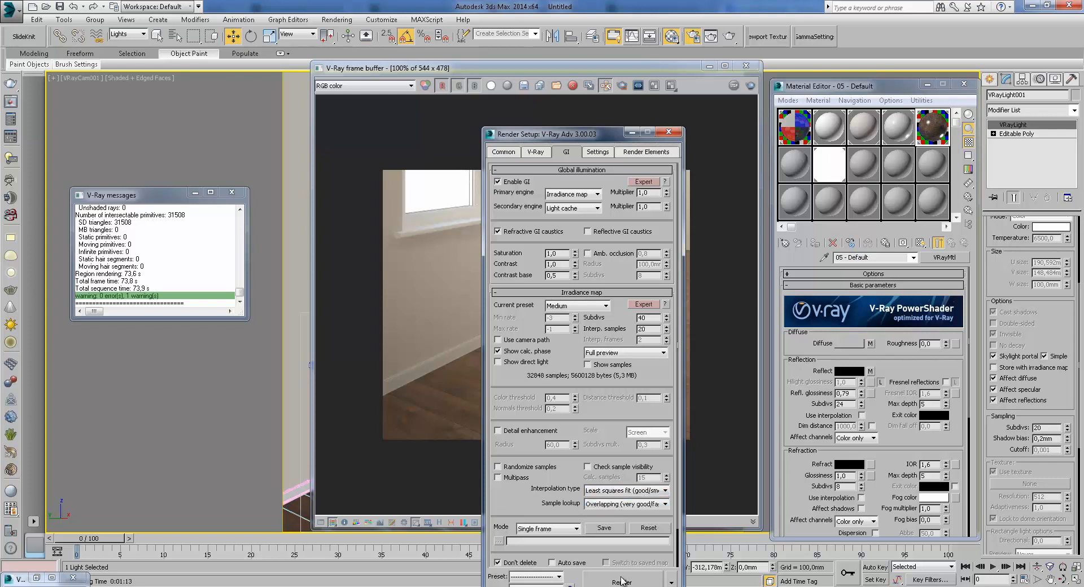
click(626, 490)
click(612, 521)
click(621, 582)
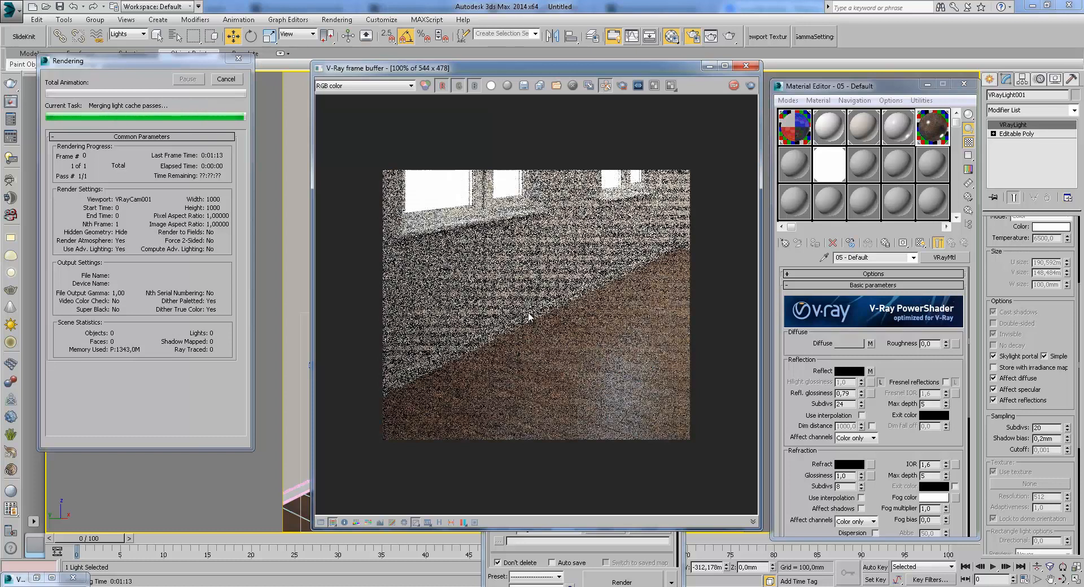
- Move the frame buffer beside Render Setup and examine the window sill, wall and baseboard at 200% zoom
drag(494, 69, 830, 87)
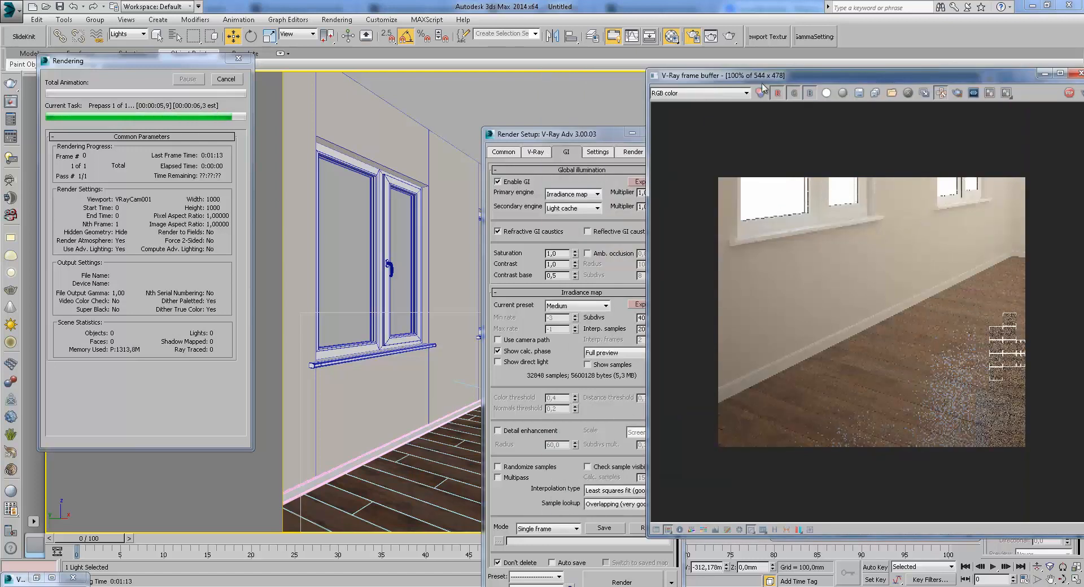
drag(756, 76, 641, 67)
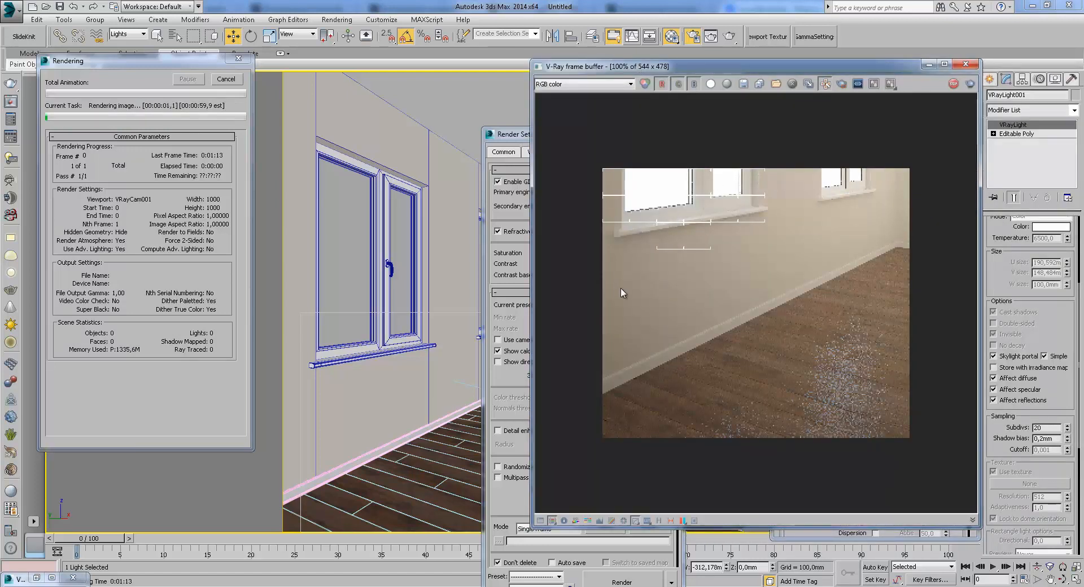
scroll(649, 280, up, 1)
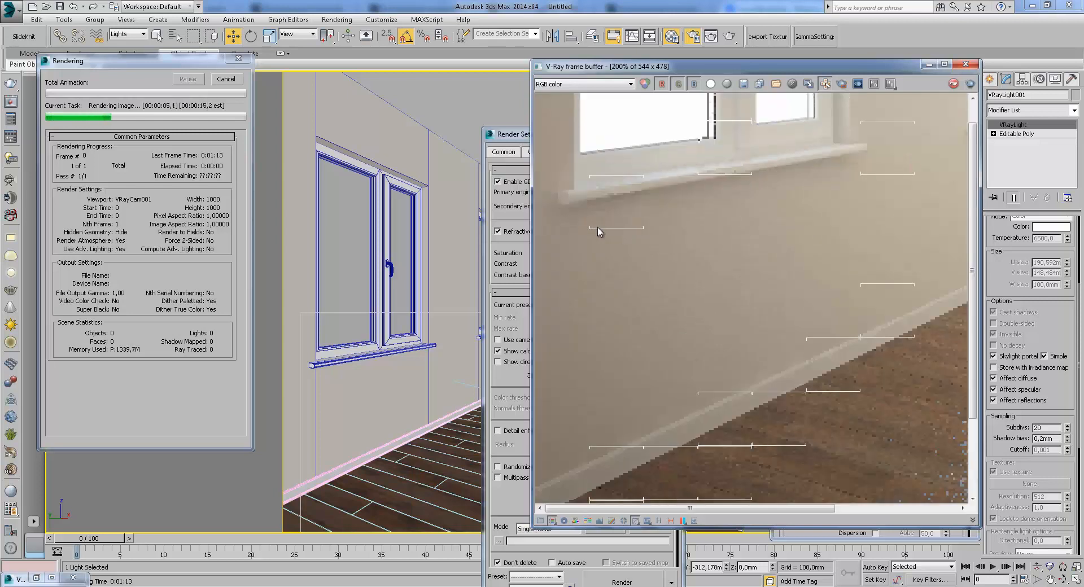
scroll(670, 331, down, 1)
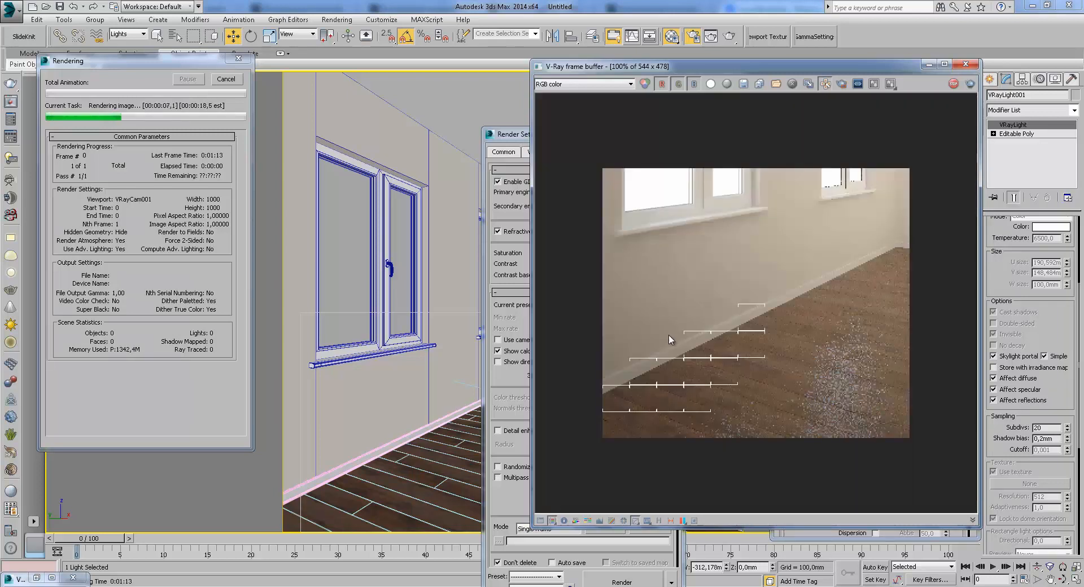
- Display the VRayGlobalIllumination channel and examine the wall and baseboard at 400% zoom
click(607, 84)
click(568, 97)
click(570, 84)
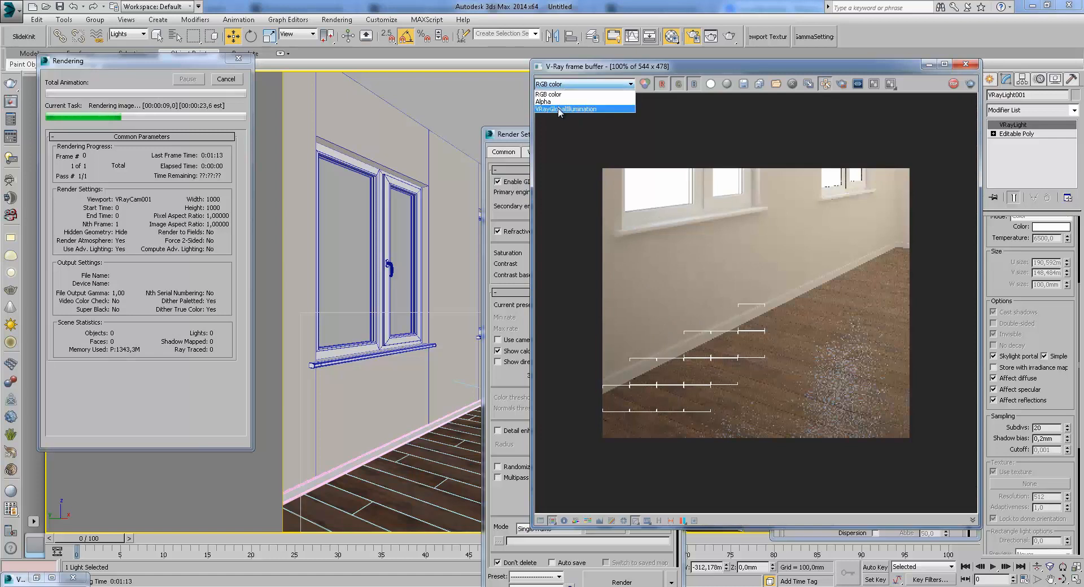
click(564, 111)
scroll(652, 333, up, 2)
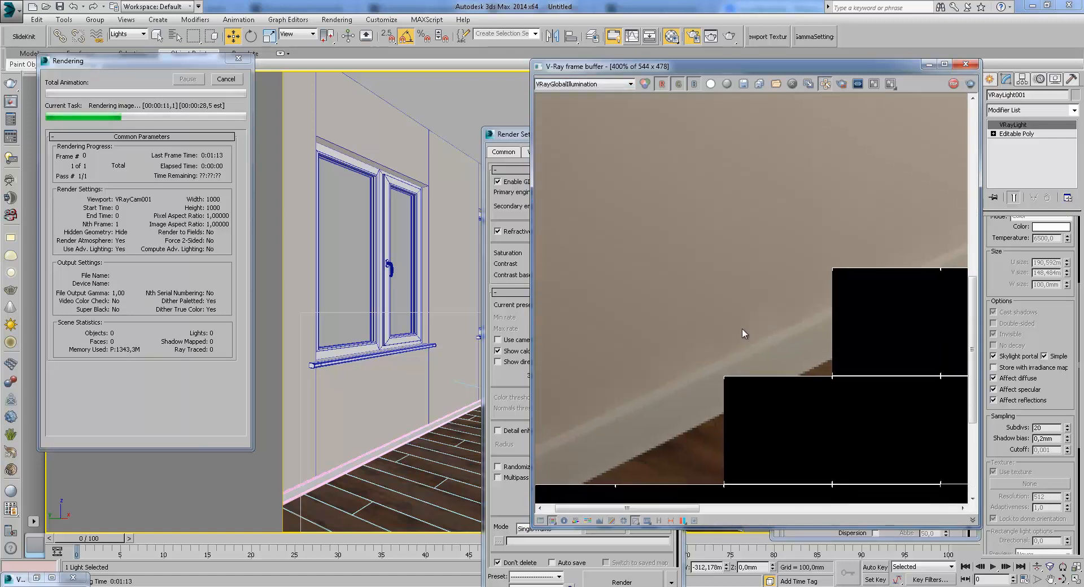
scroll(766, 311, down, 2)
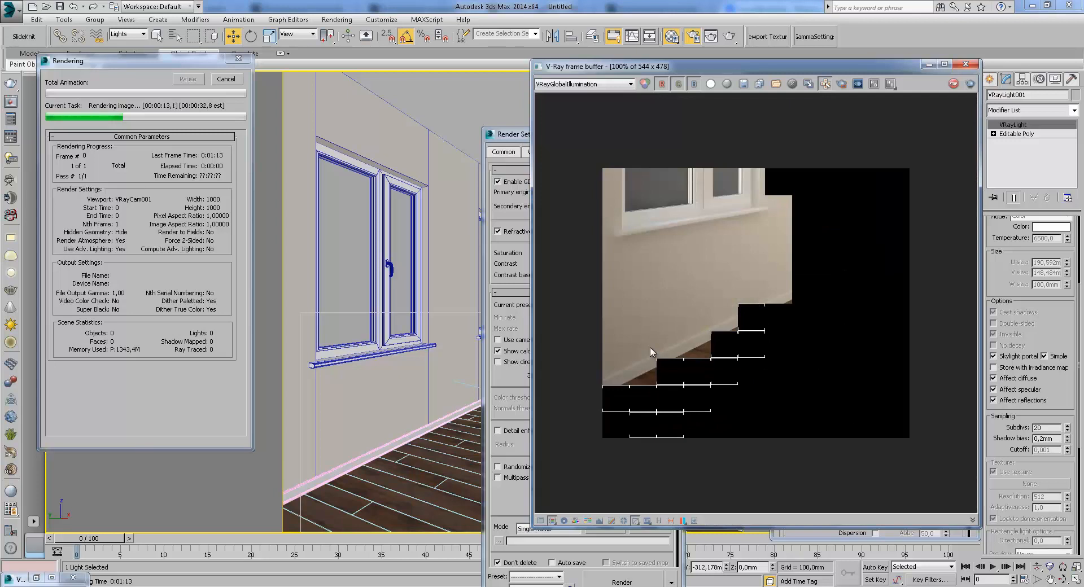
- Return to the RGB color channel and examine the wall below the windows and the baseboard at 200% zoom
click(607, 84)
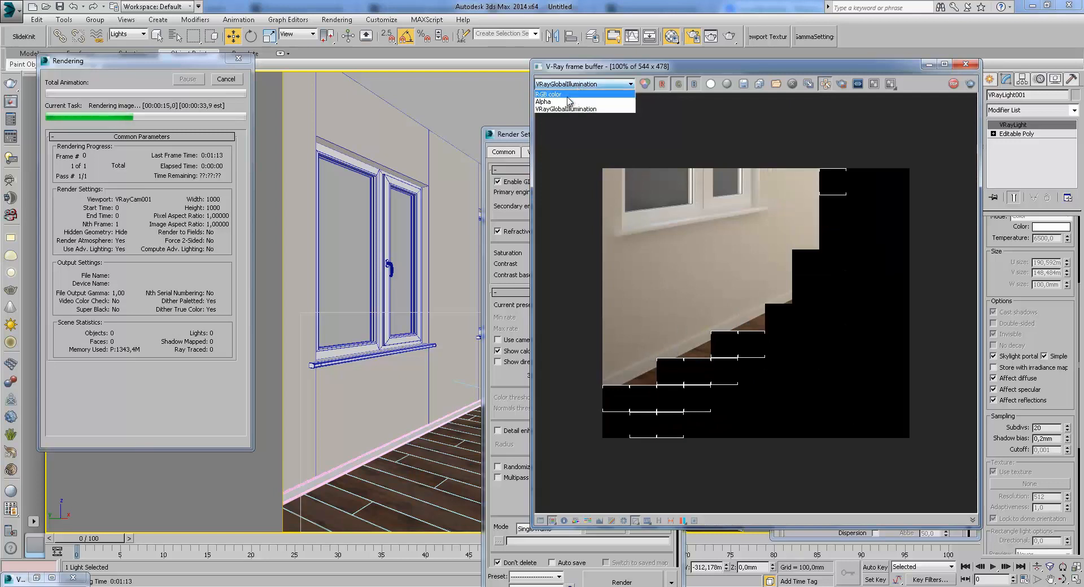
click(565, 92)
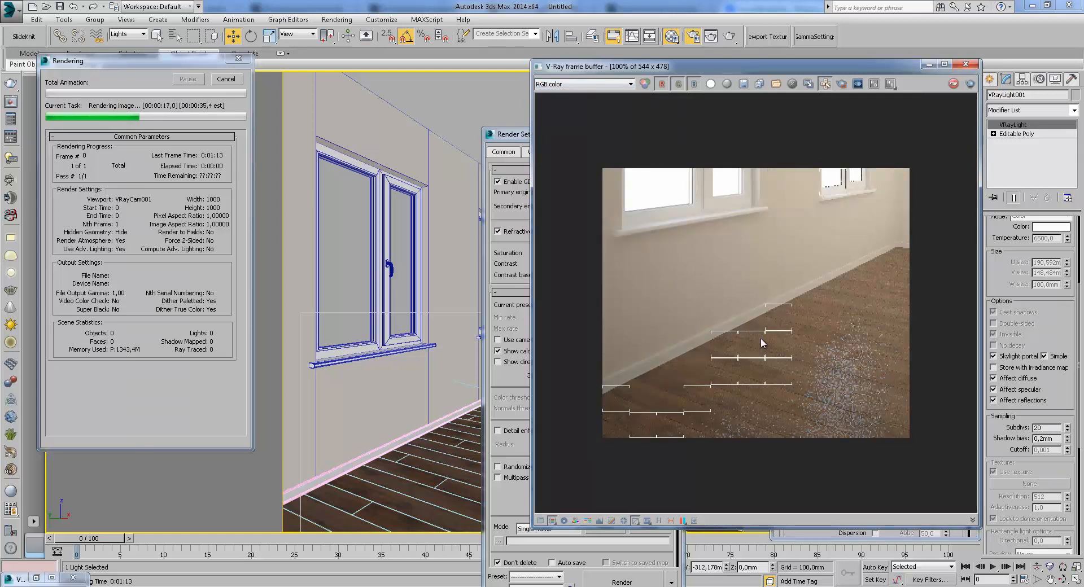
scroll(720, 377, up, 1)
middle_drag(679, 377, 672, 421)
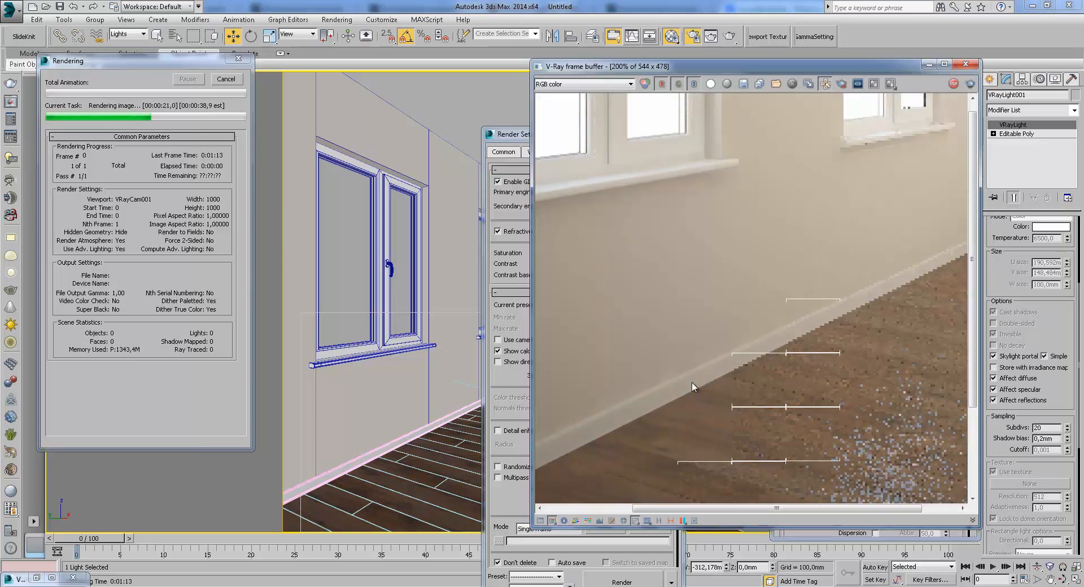
scroll(693, 381, down, 1)
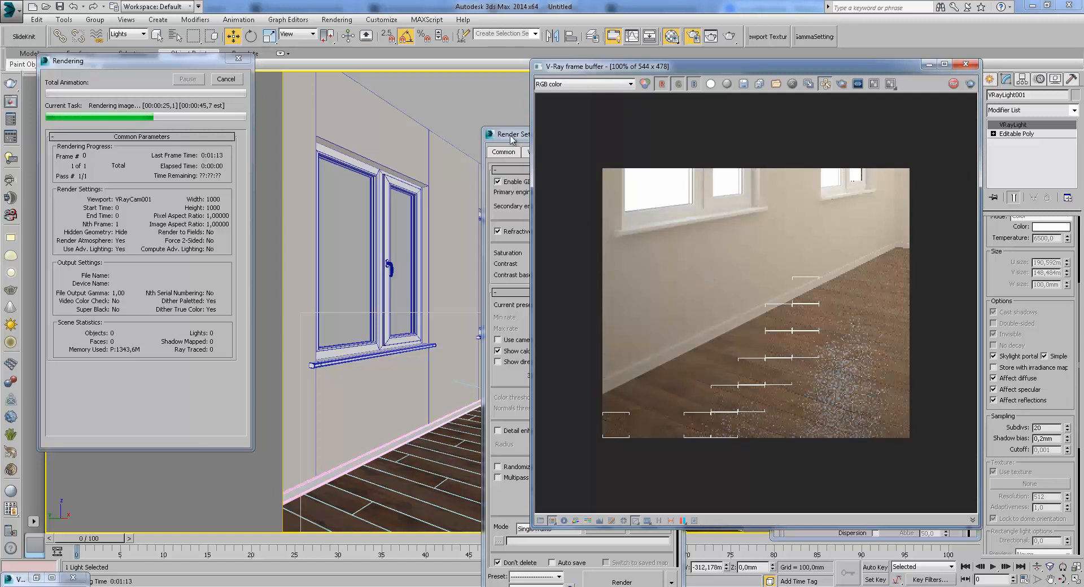
- Keep Least squares fit interpolation, set the irradiance map's sample lookup to Quad-balanced, and render again
drag(511, 133, 362, 111)
click(463, 466)
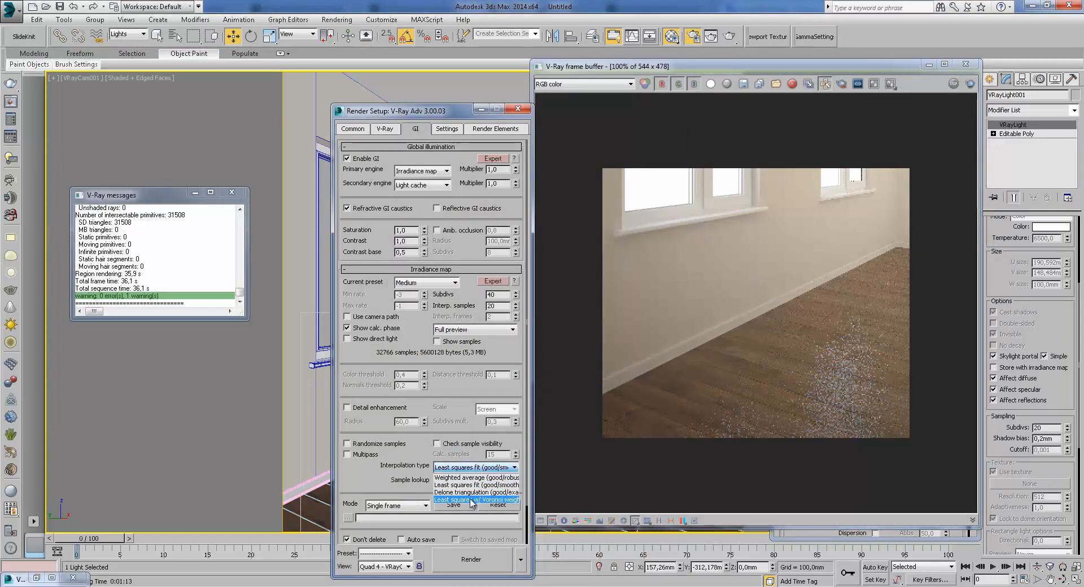
click(468, 486)
drag(456, 424, 463, 374)
click(473, 443)
click(472, 450)
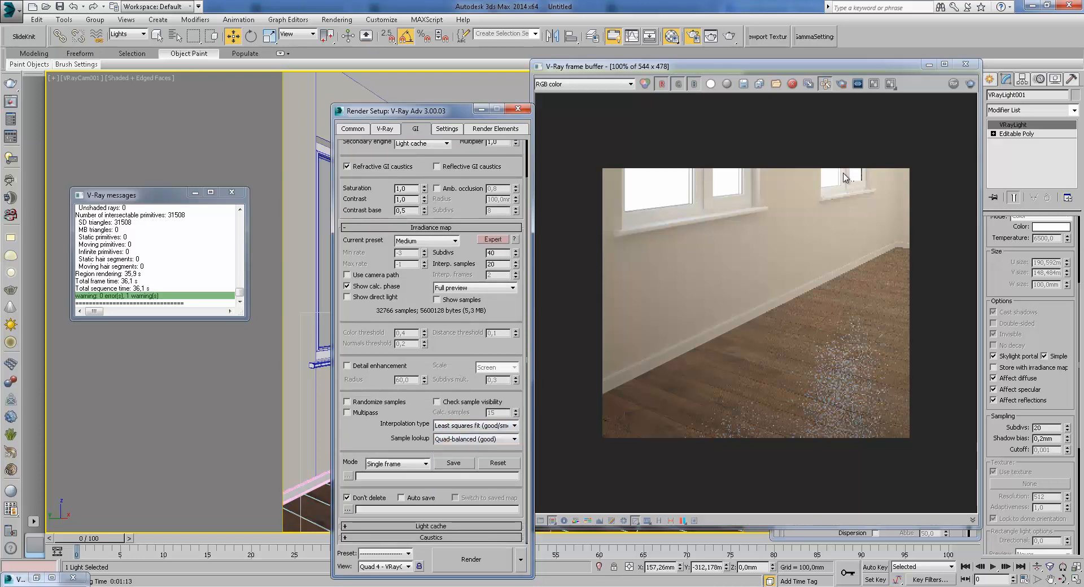
click(729, 37)
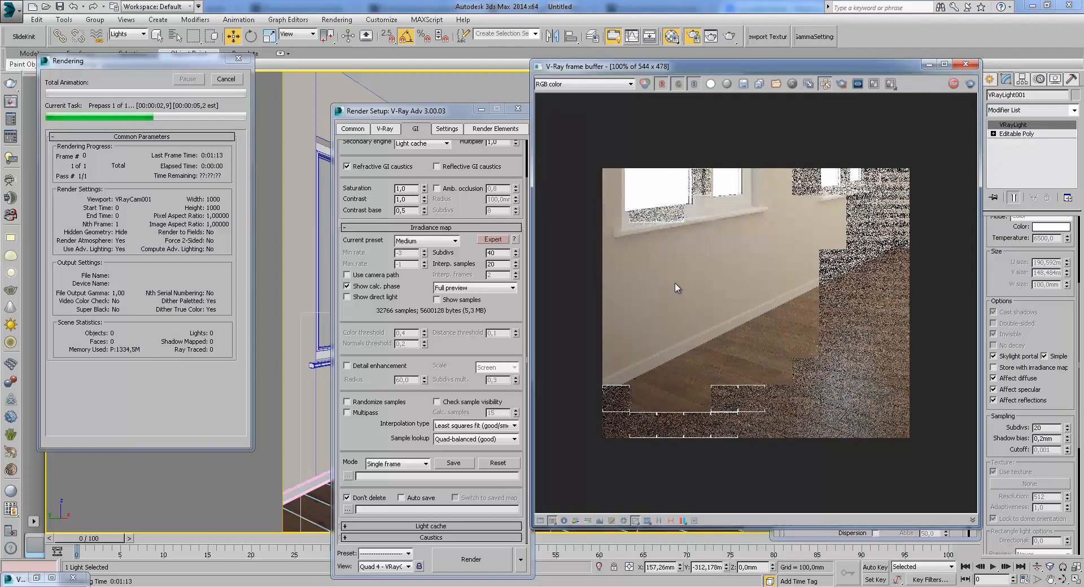
- Examine the Quad-balanced render's window sill, wall and baseboard at 200% zoom during the prepass and final rendering
scroll(622, 244, up, 1)
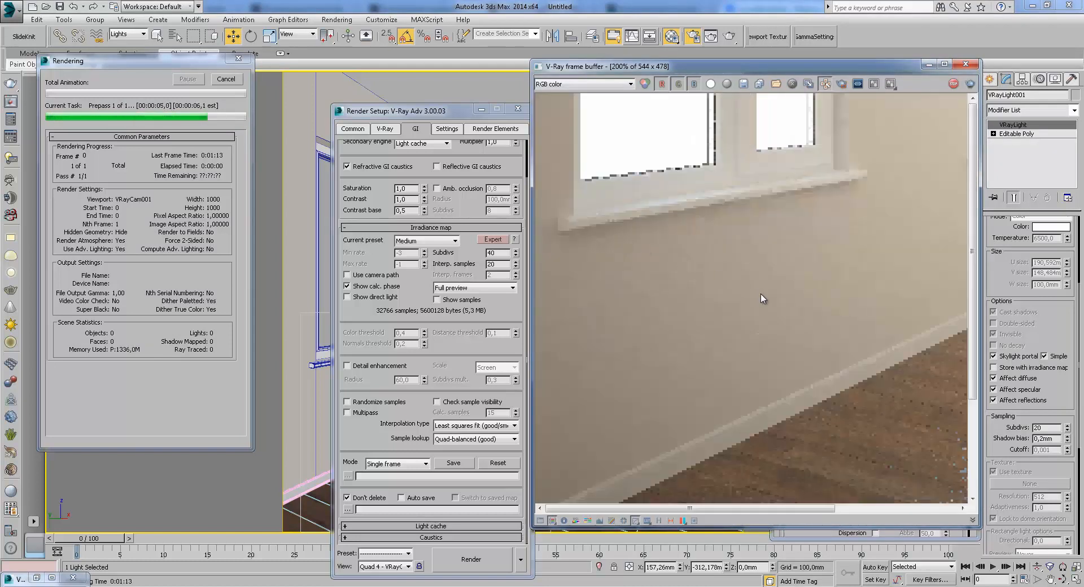
scroll(830, 324, down, 1)
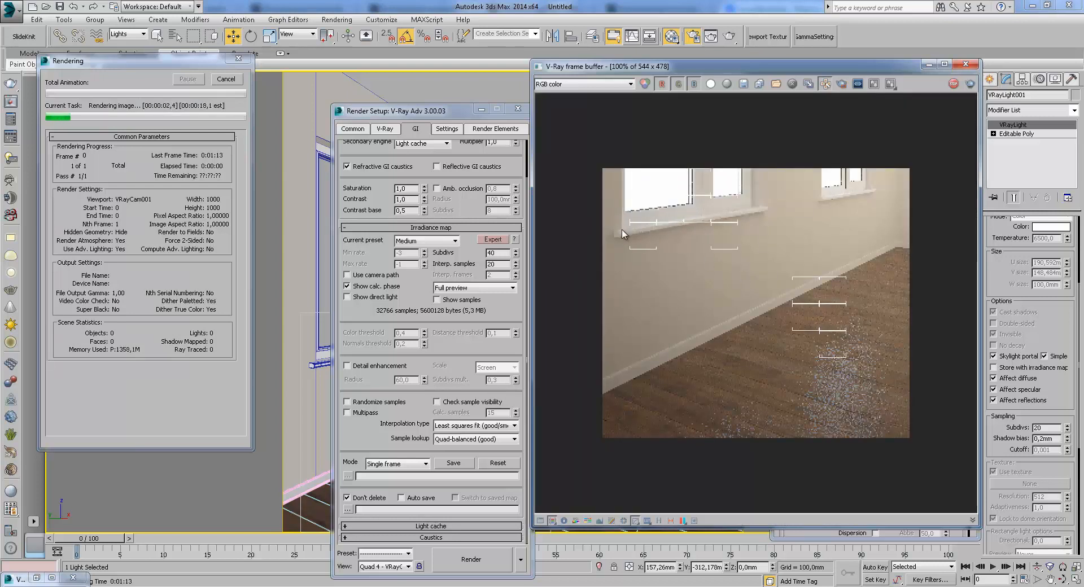
scroll(623, 232, up, 1)
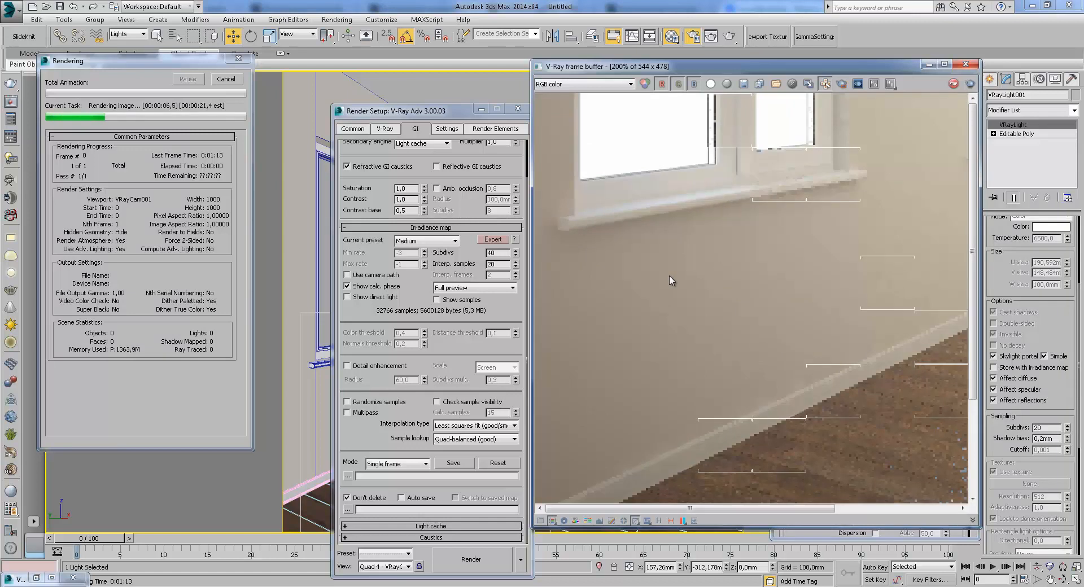
scroll(671, 280, down, 1)
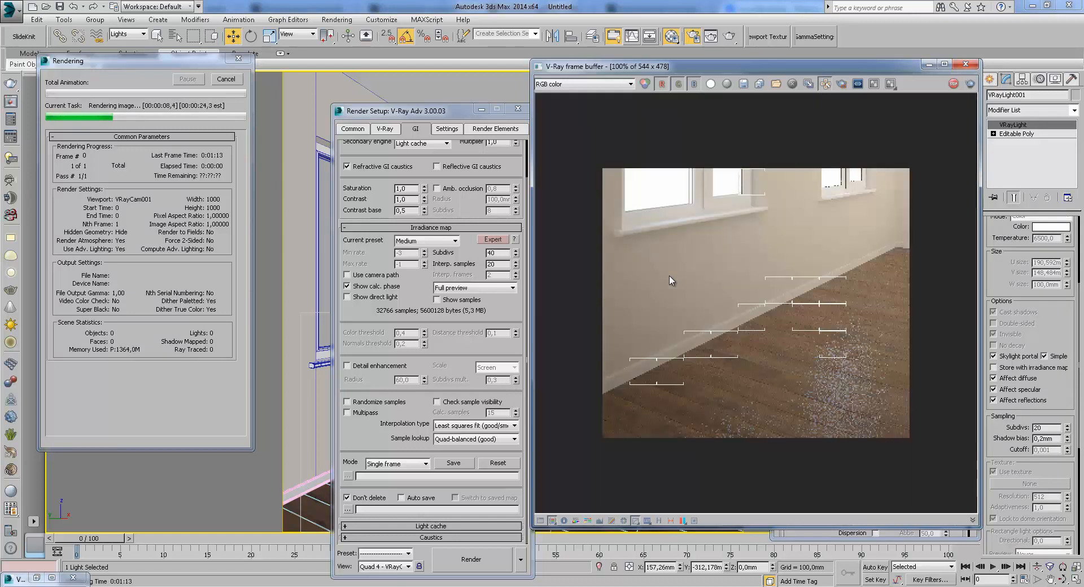
- Display the Quad-balanced render's VRayGlobalIllumination channel and examine the wall and baseboard at 200% zoom
click(561, 85)
click(564, 107)
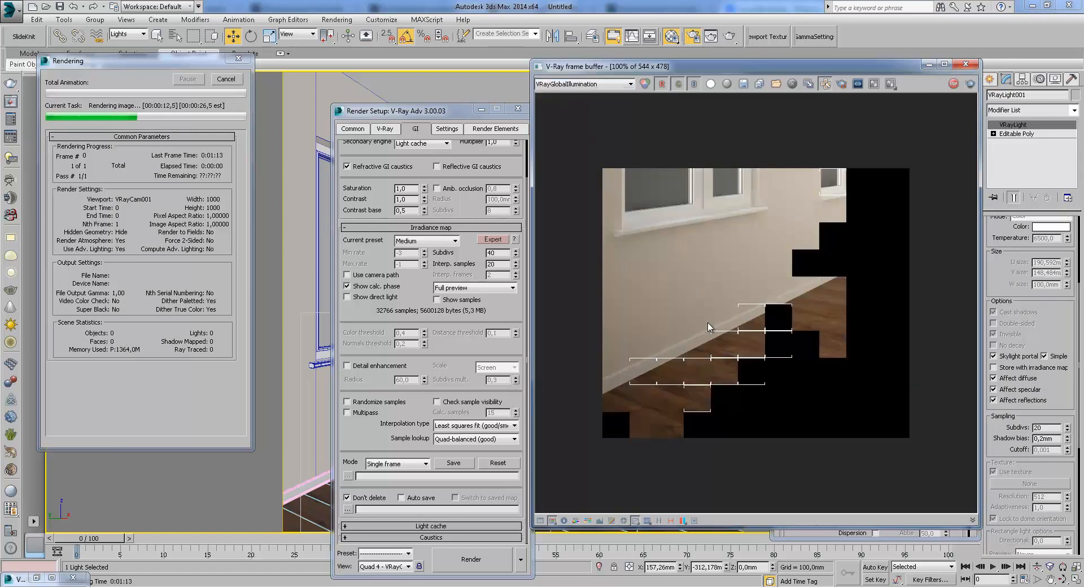
scroll(661, 354, up, 1)
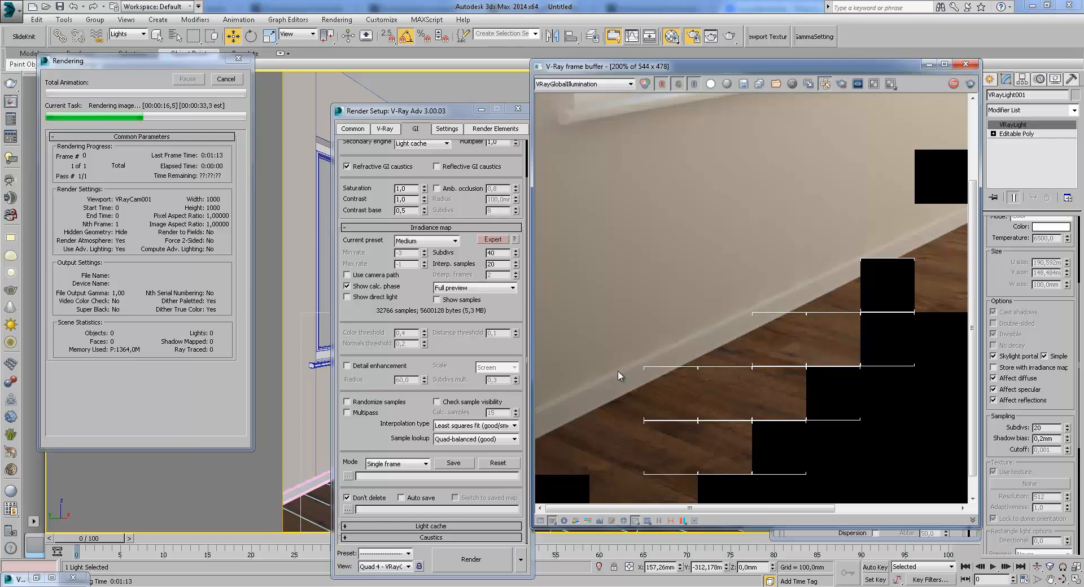
scroll(671, 343, down, 1)
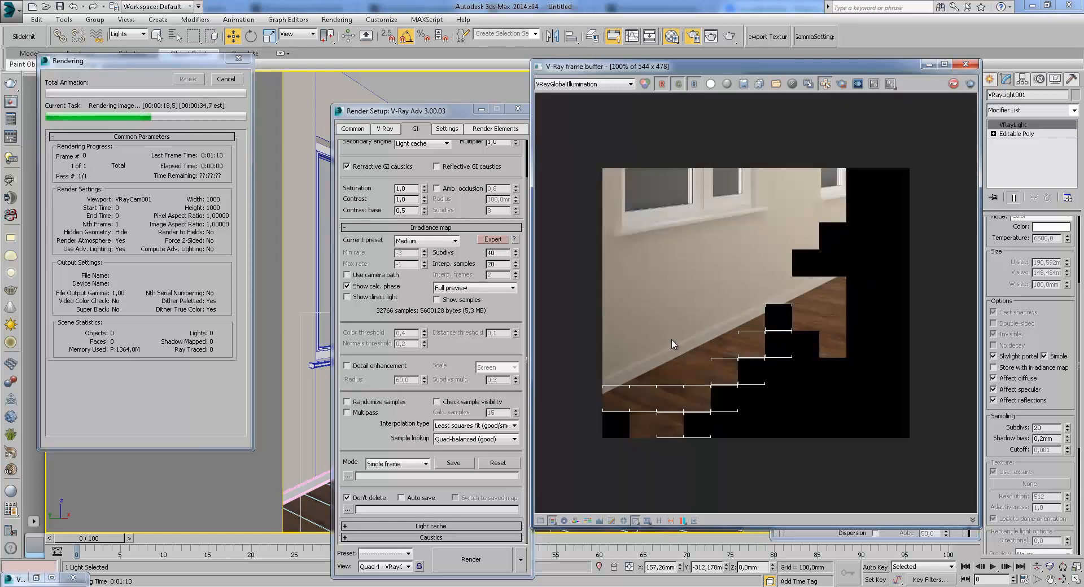
- Return to the RGB color channel and examine the Quad-balanced render's baseboard and floor at 200% zoom
click(571, 83)
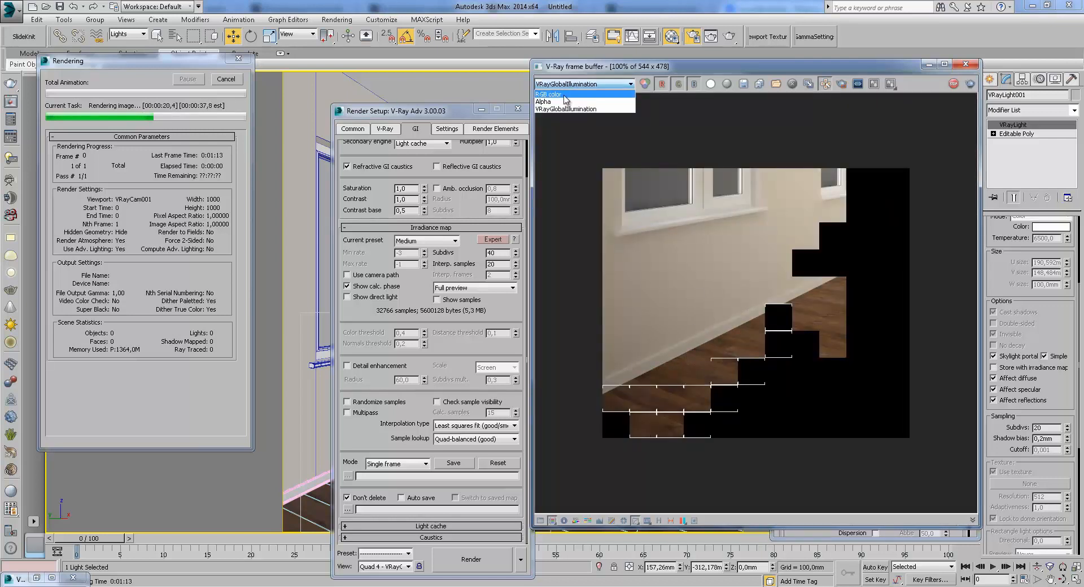
click(564, 94)
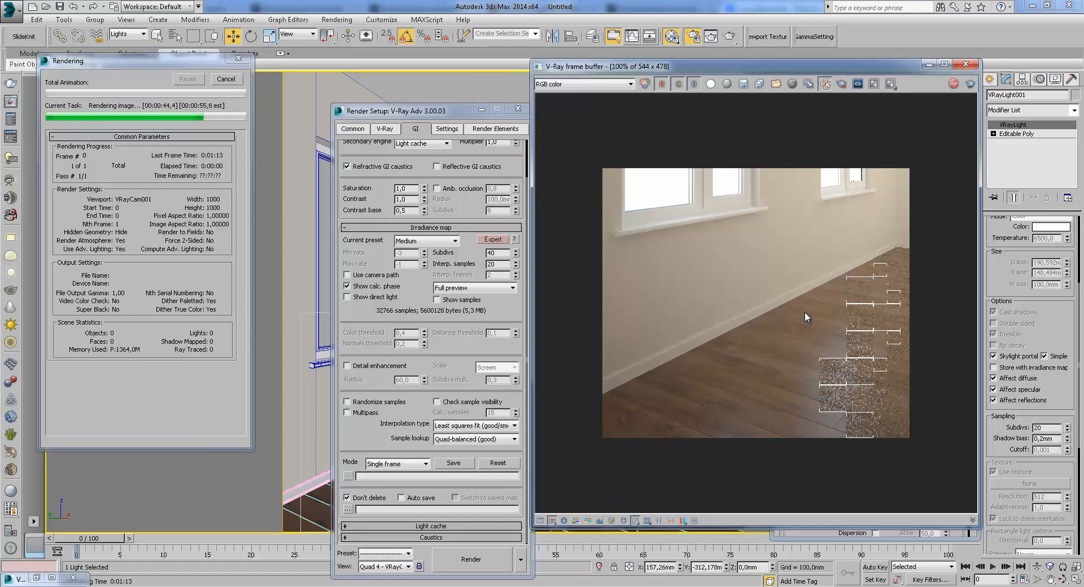
scroll(703, 392, up, 2)
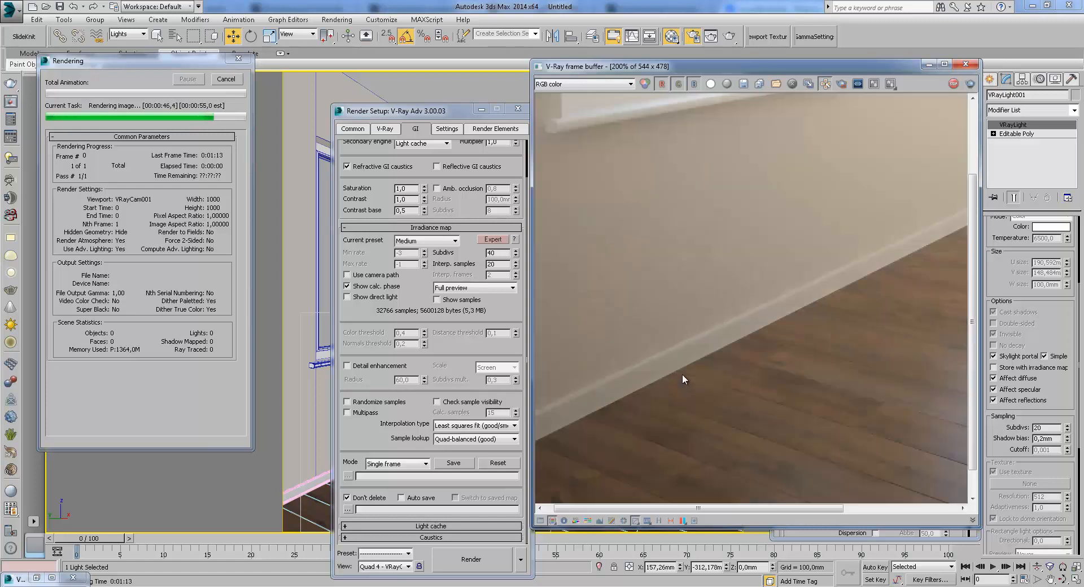
middle_drag(682, 374, 634, 326)
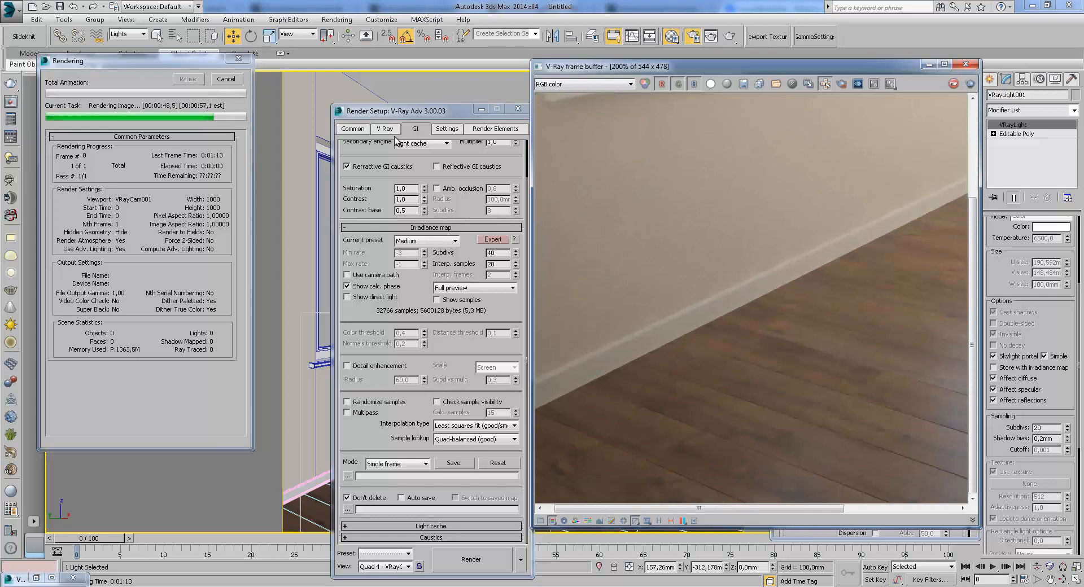
scroll(699, 307, down, 2)
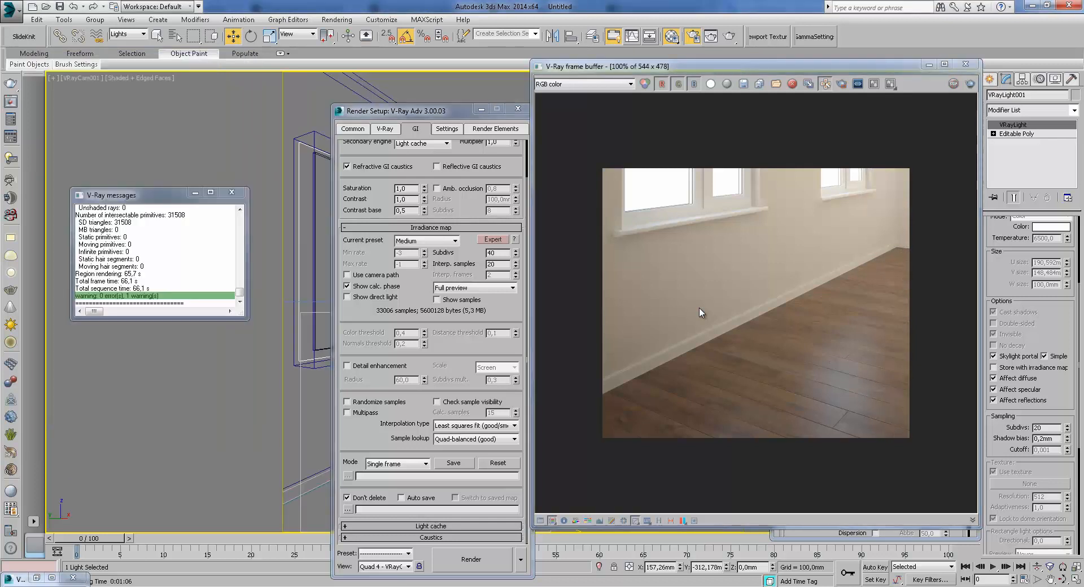
- Set the irradiance map's sample lookup to Nearest (draft) and render the view again
click(467, 440)
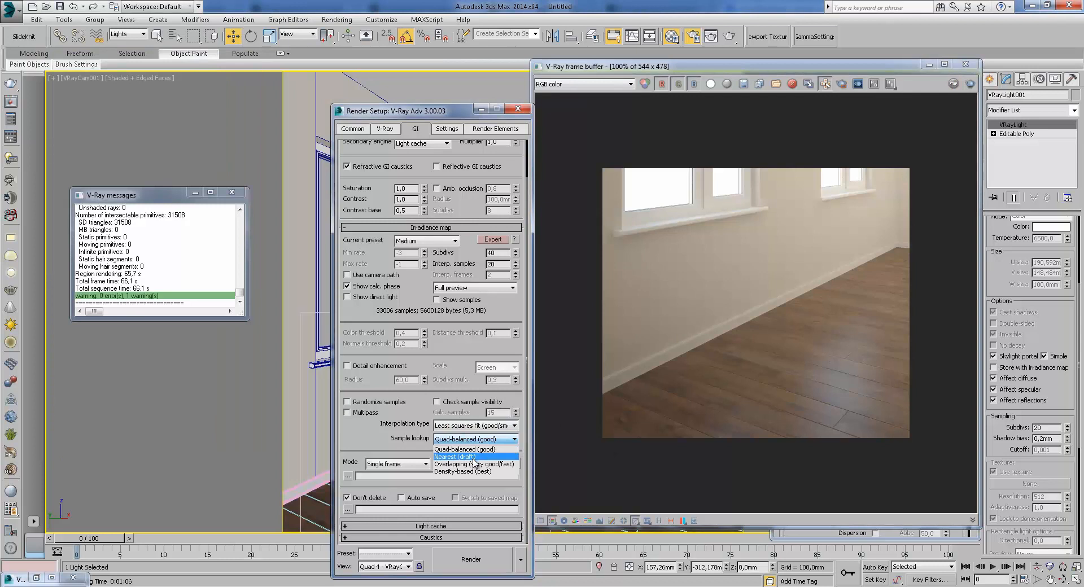
click(470, 457)
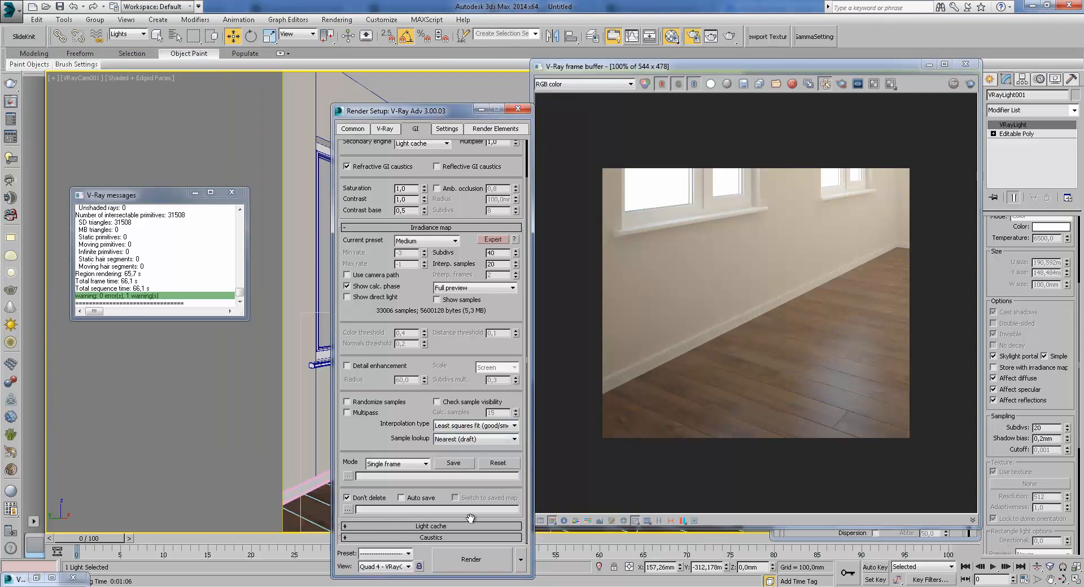
click(472, 560)
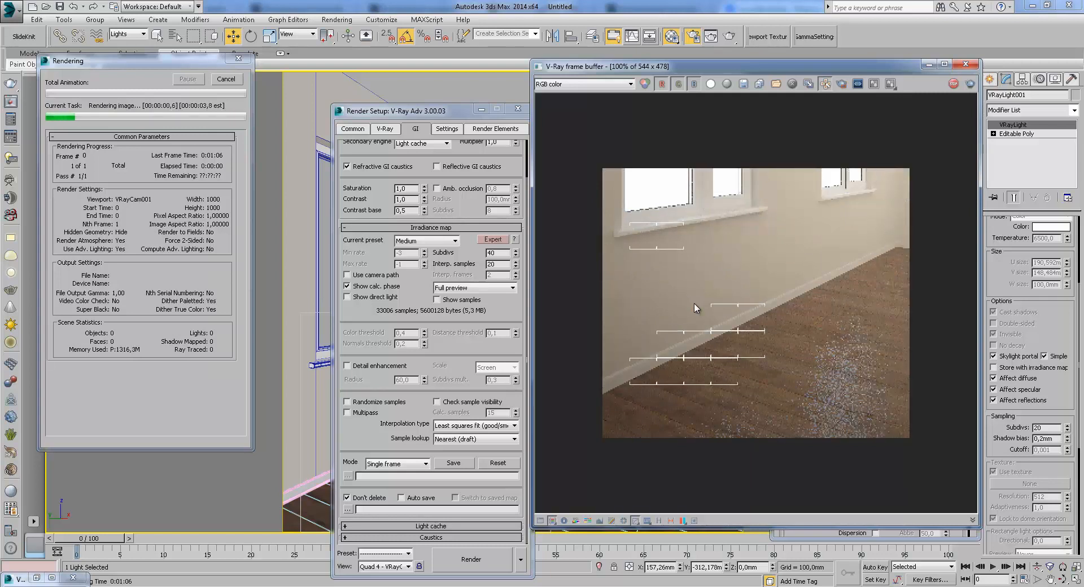
- Display the Nearest render's VRayGlobalIllumination channel and examine the wall and baseboard at 200% and 400% zoom
scroll(678, 346, up, 1)
middle_drag(672, 353, 696, 309)
click(552, 88)
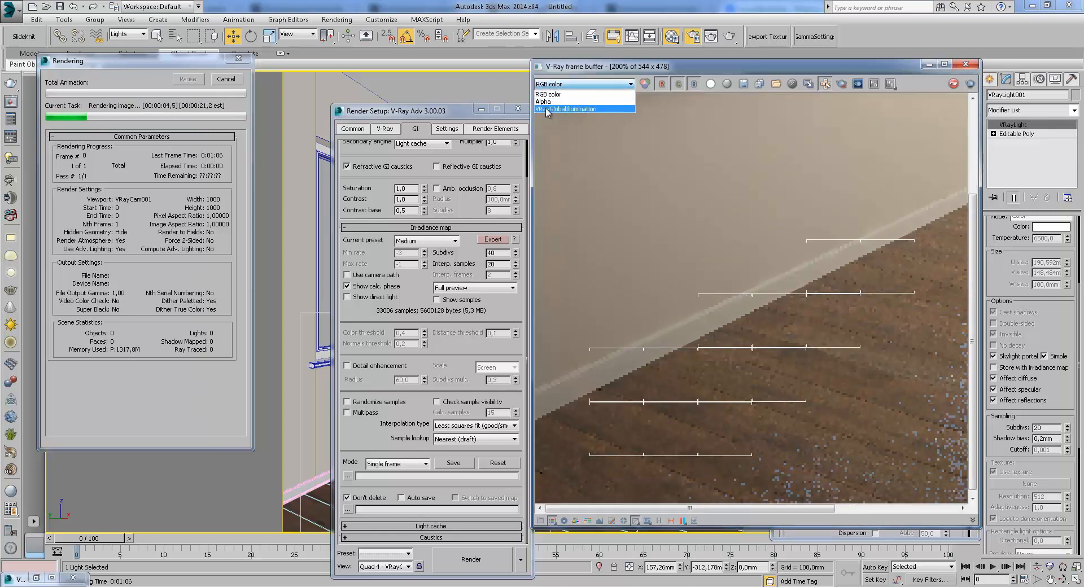
click(550, 113)
scroll(694, 316, up, 1)
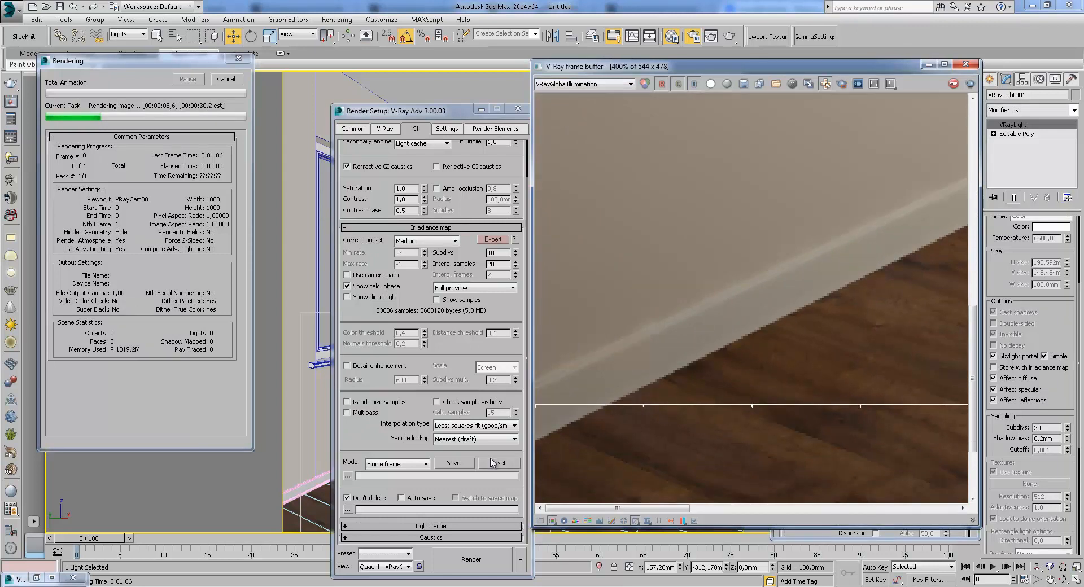
scroll(625, 357, down, 1)
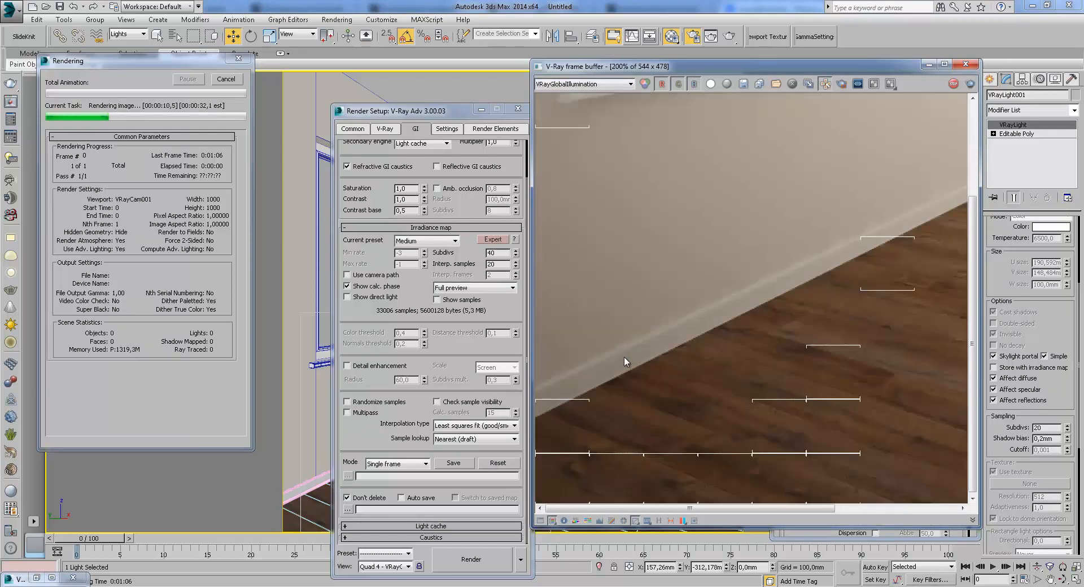
scroll(622, 358, down, 1)
scroll(625, 368, up, 2)
middle_drag(580, 414, 575, 420)
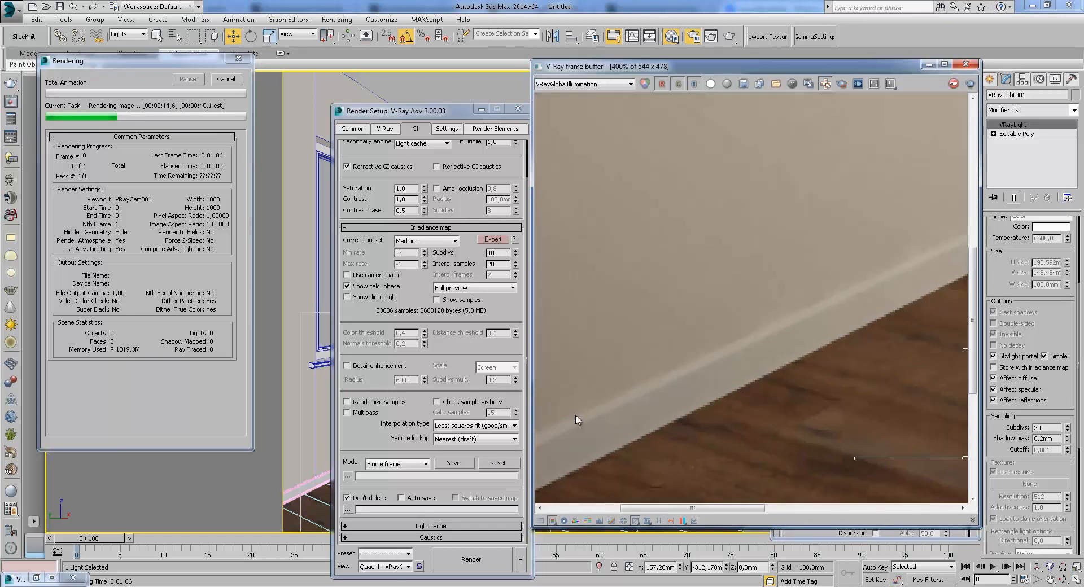
middle_drag(763, 328, 577, 418)
scroll(768, 344, down, 1)
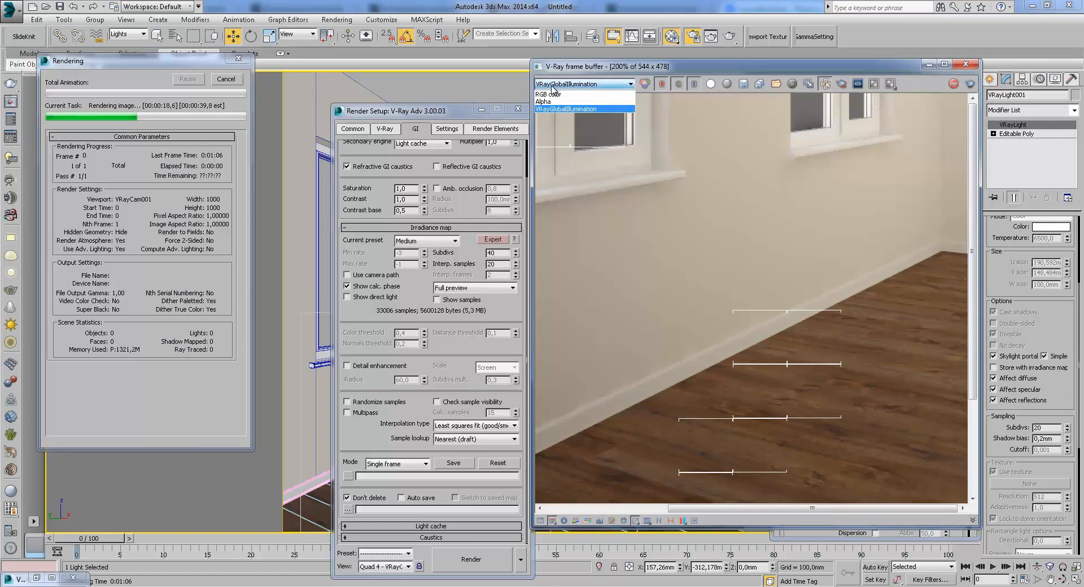
- Switch the Nearest render back to RGB color and examine the wall below the window and the baseboard at 200% zoom
click(554, 84)
click(554, 102)
middle_drag(651, 325, 619, 412)
scroll(729, 387, down, 1)
scroll(717, 429, up, 1)
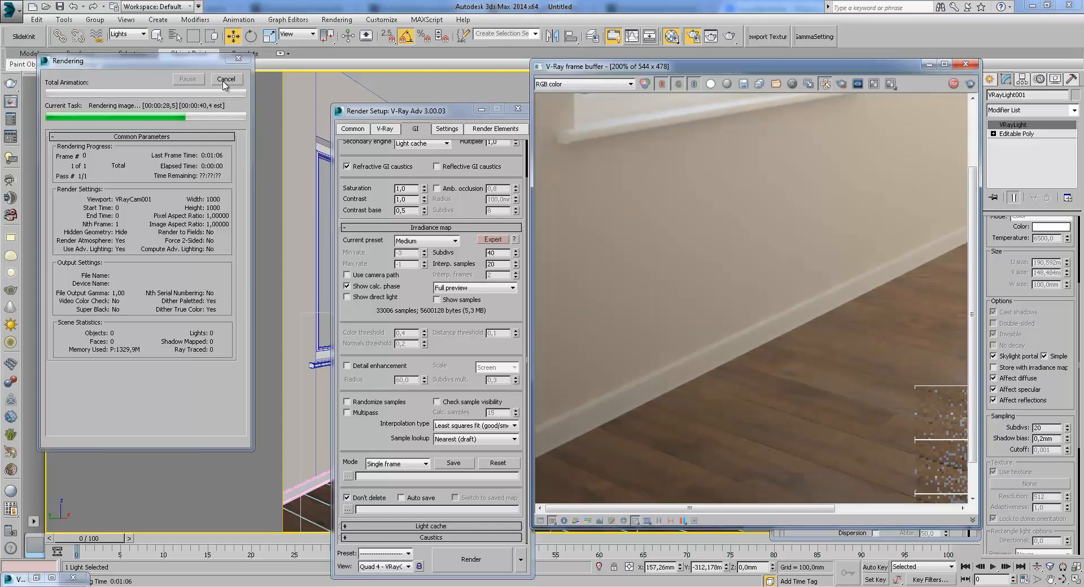
middle_drag(685, 274, 697, 316)
scroll(613, 318, down, 1)
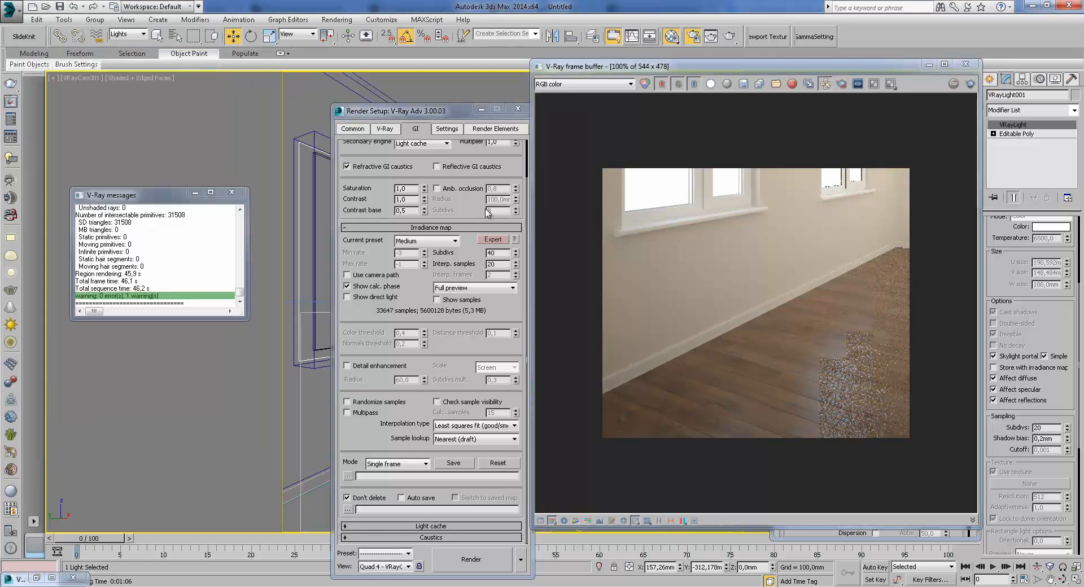
- Set the irradiance map's sample lookup to Overlapping (very good/fast) and start a new render
click(457, 439)
click(455, 468)
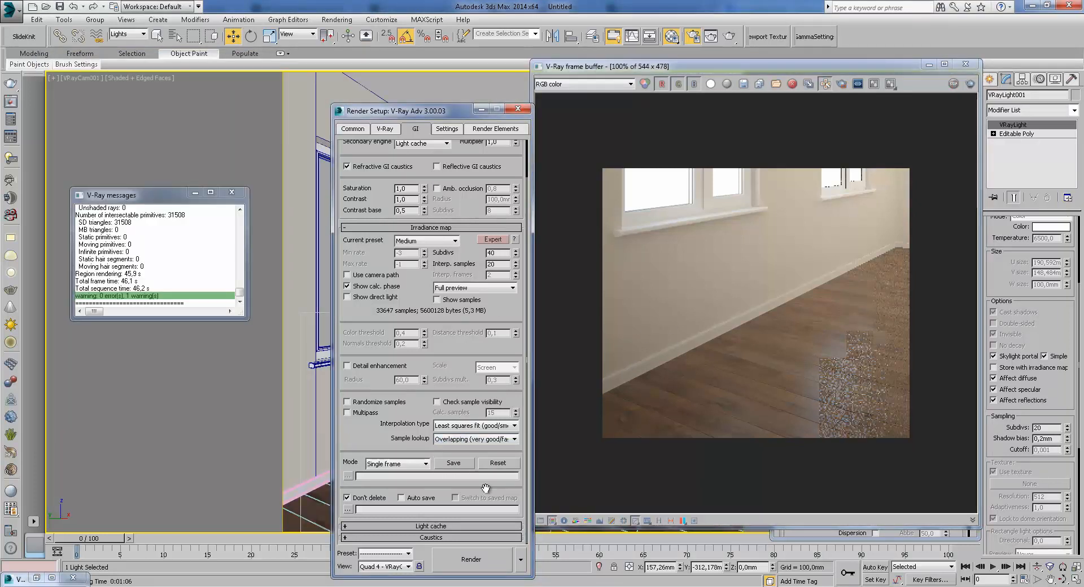
click(477, 562)
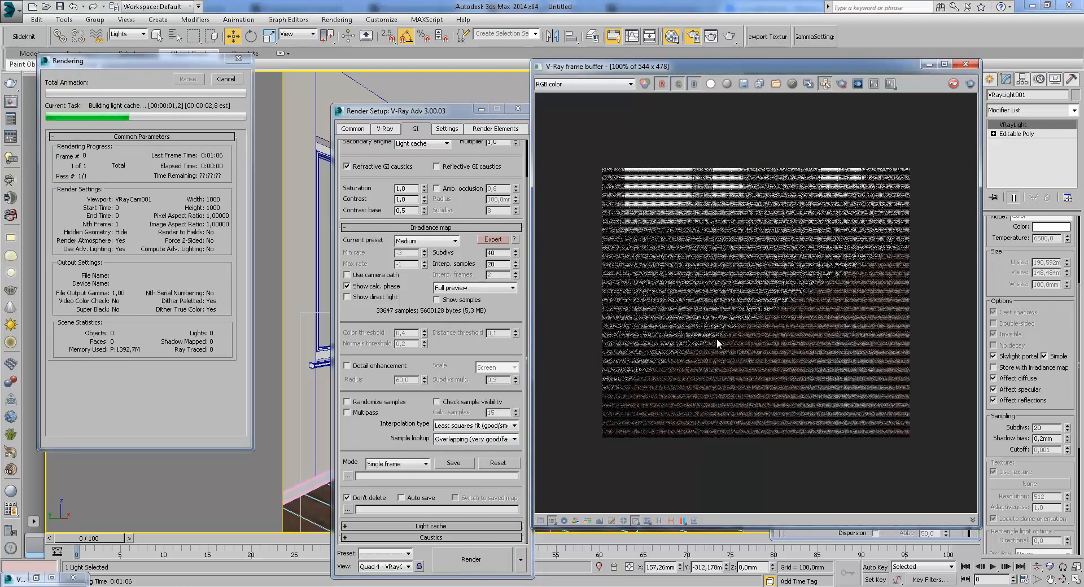
- Examine the Overlapping render's wall and baseboard up close, including the VRayGlobalIllumination channel at 200% and 400% zoom
scroll(717, 337, up, 1)
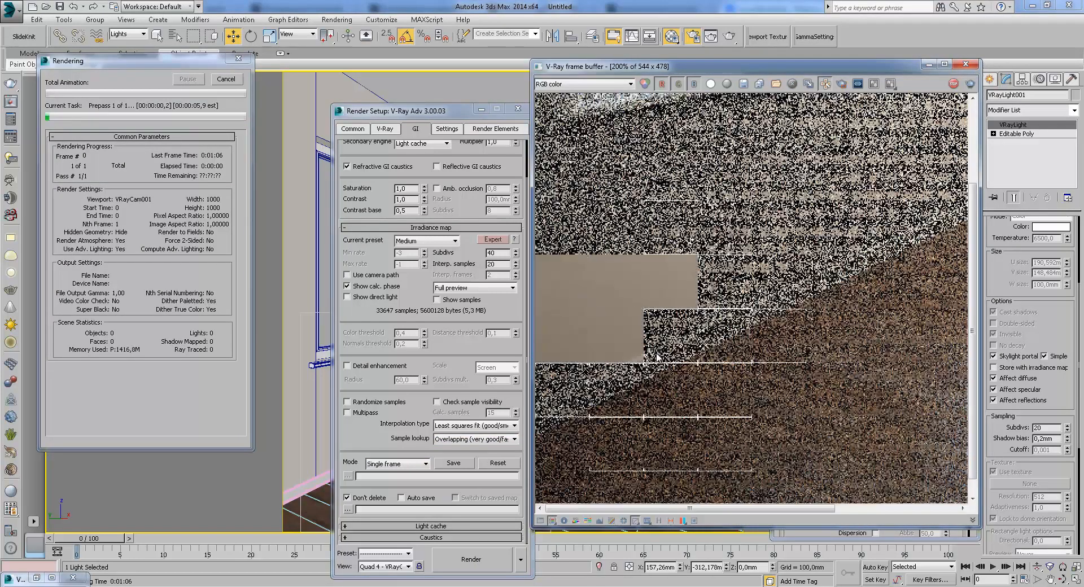
scroll(633, 366, down, 1)
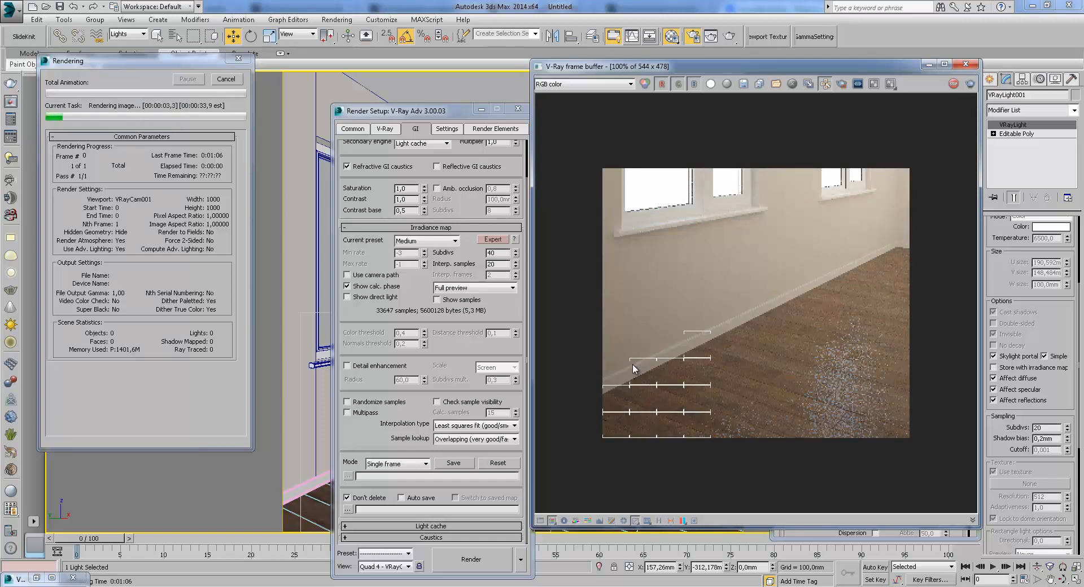
scroll(666, 356, up, 2)
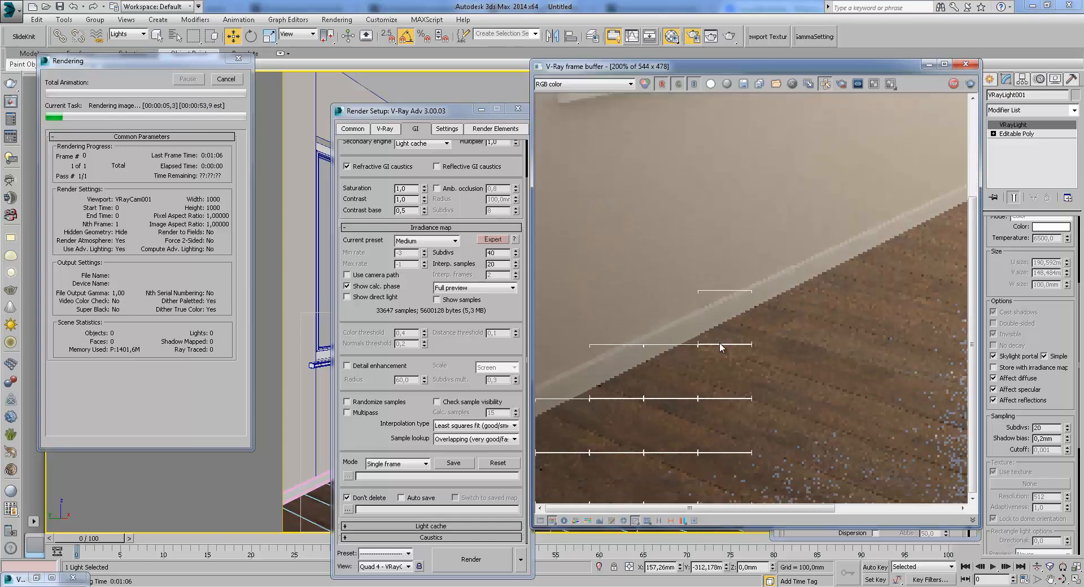
key(Down)
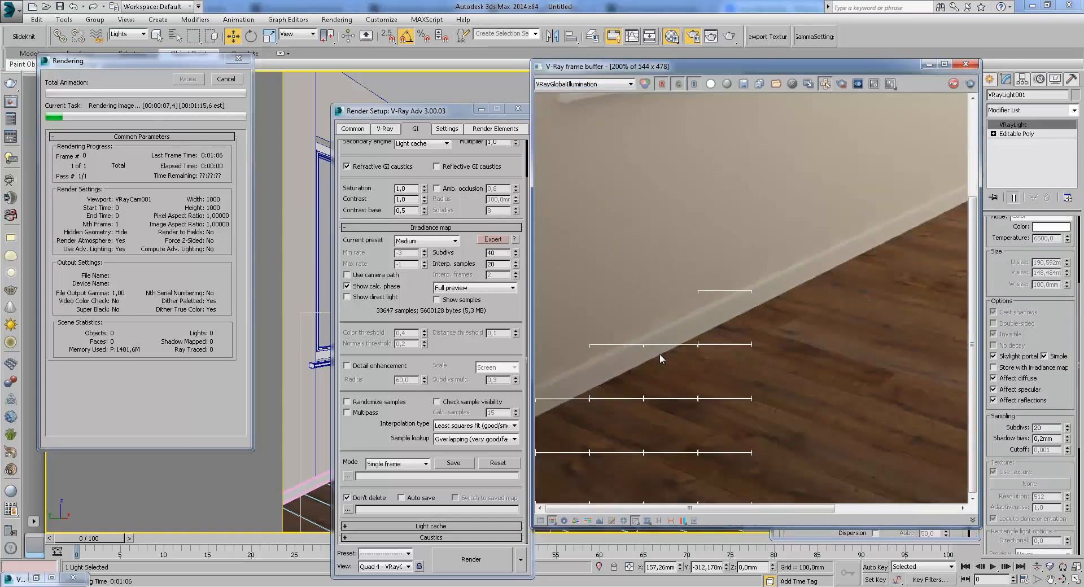
scroll(746, 309, up, 1)
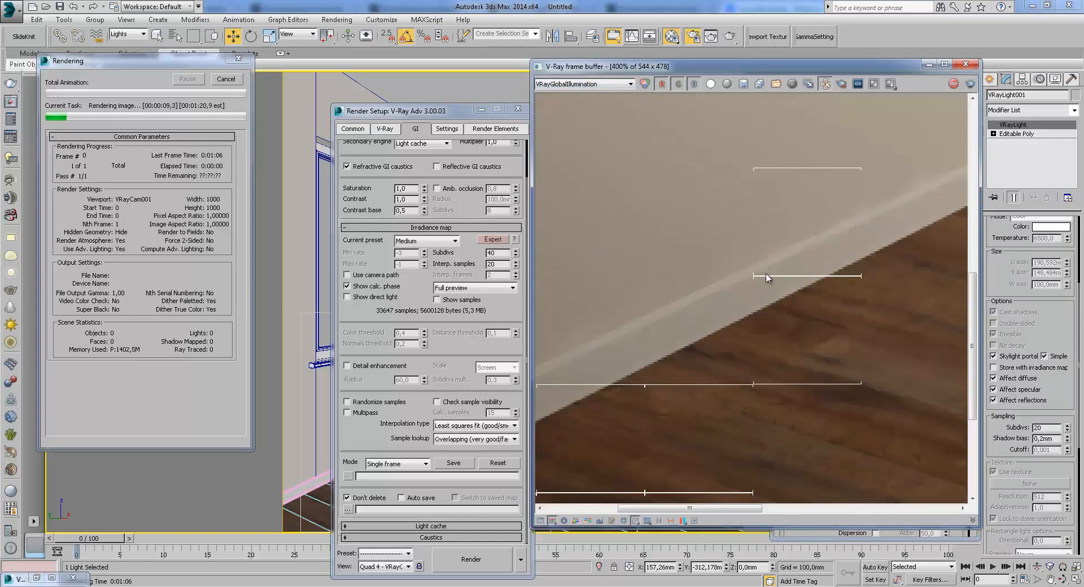
middle_drag(684, 302, 779, 282)
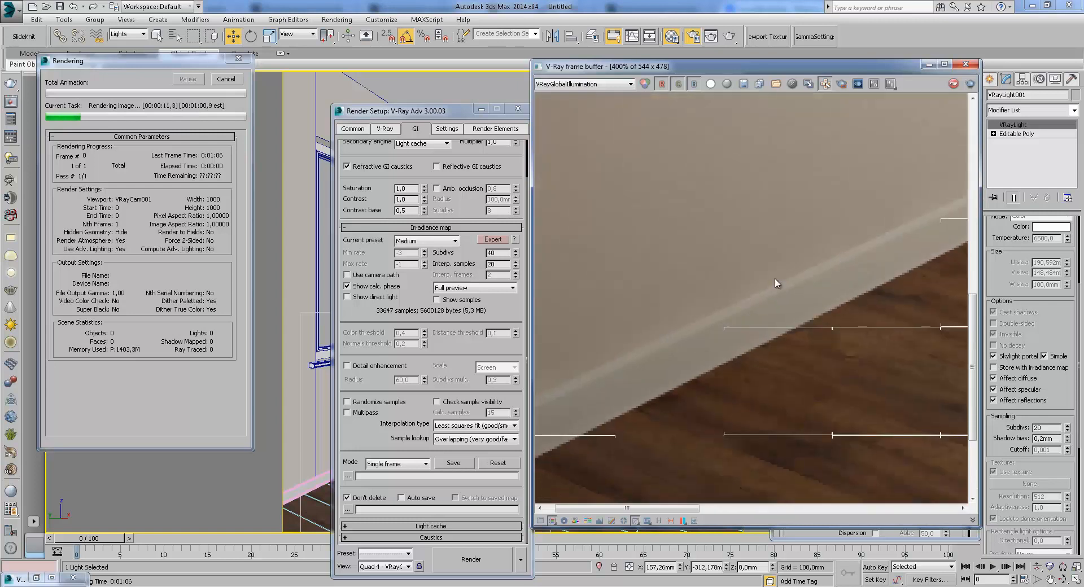
scroll(760, 296, down, 1)
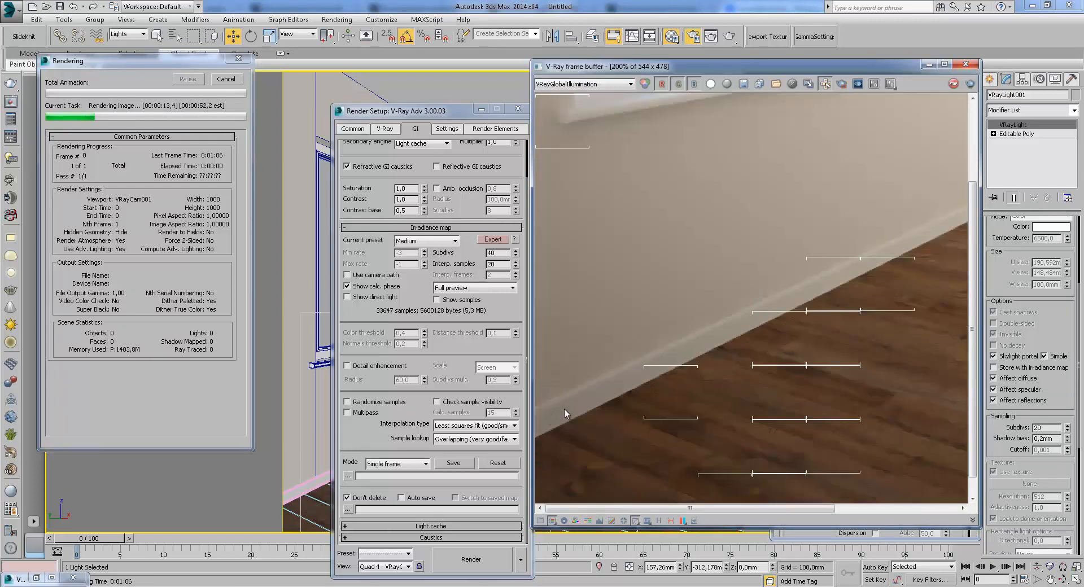
middle_drag(762, 314, 652, 345)
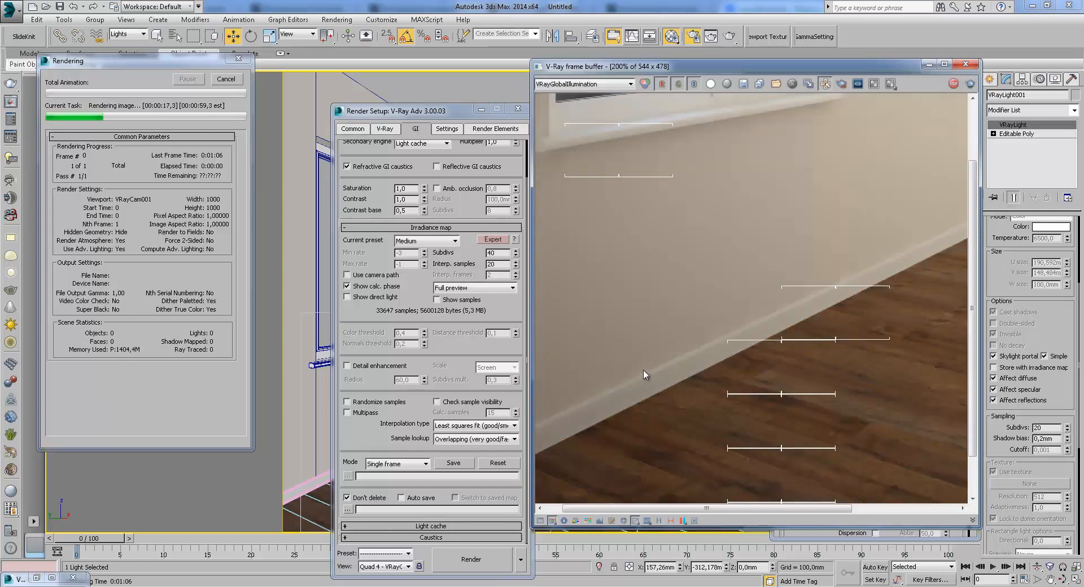
middle_drag(641, 370, 682, 405)
scroll(621, 276, down, 1)
- Switch the Overlapping render to RGB color and examine the baseboard and floor up close
click(555, 85)
click(565, 95)
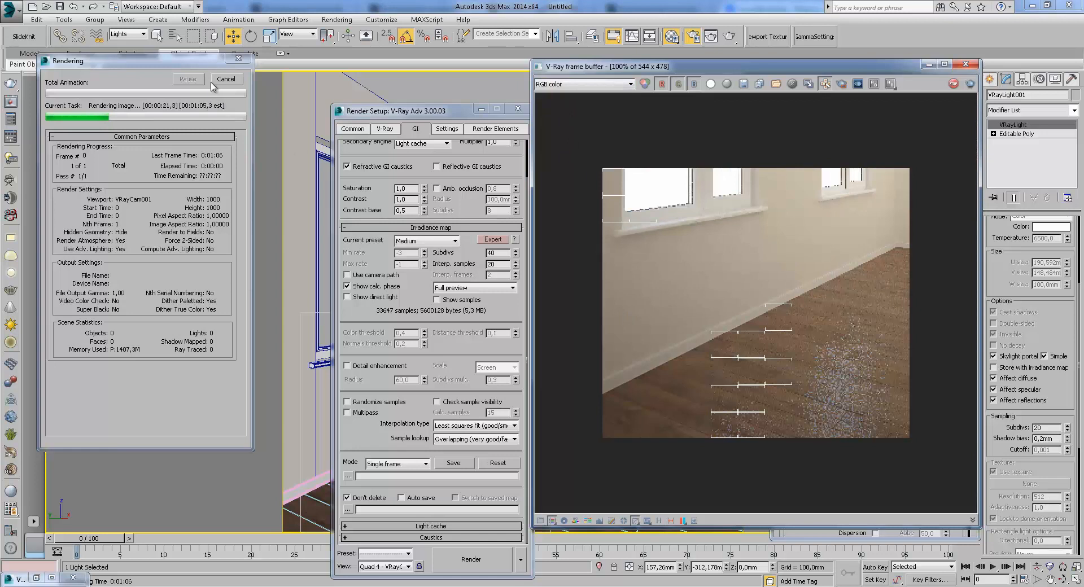
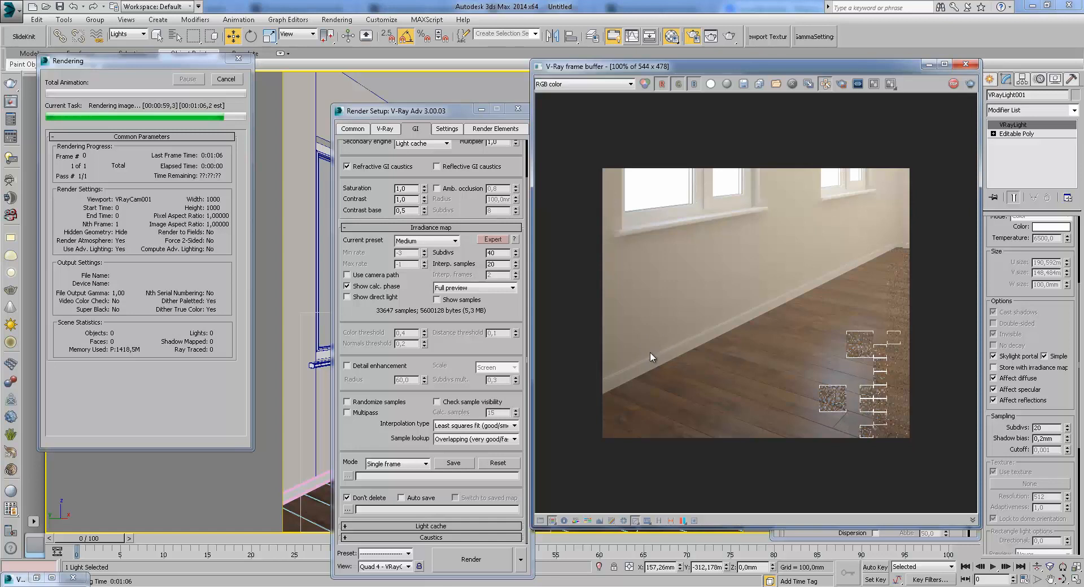
scroll(649, 352, up, 1)
middle_drag(677, 348, 641, 346)
scroll(640, 346, down, 1)
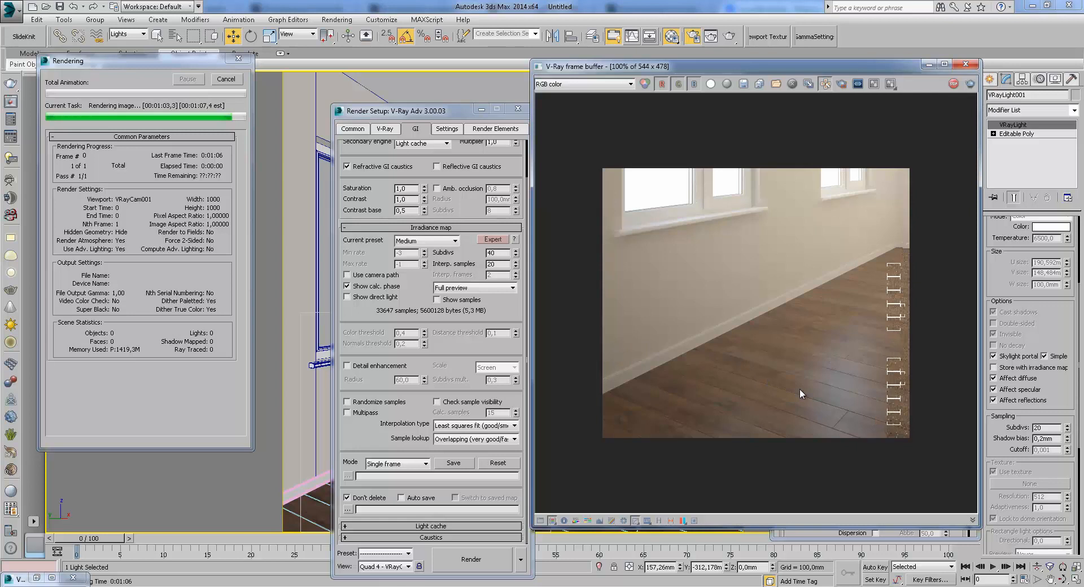
scroll(767, 375, up, 1)
middle_drag(861, 398, 778, 392)
scroll(776, 397, down, 1)
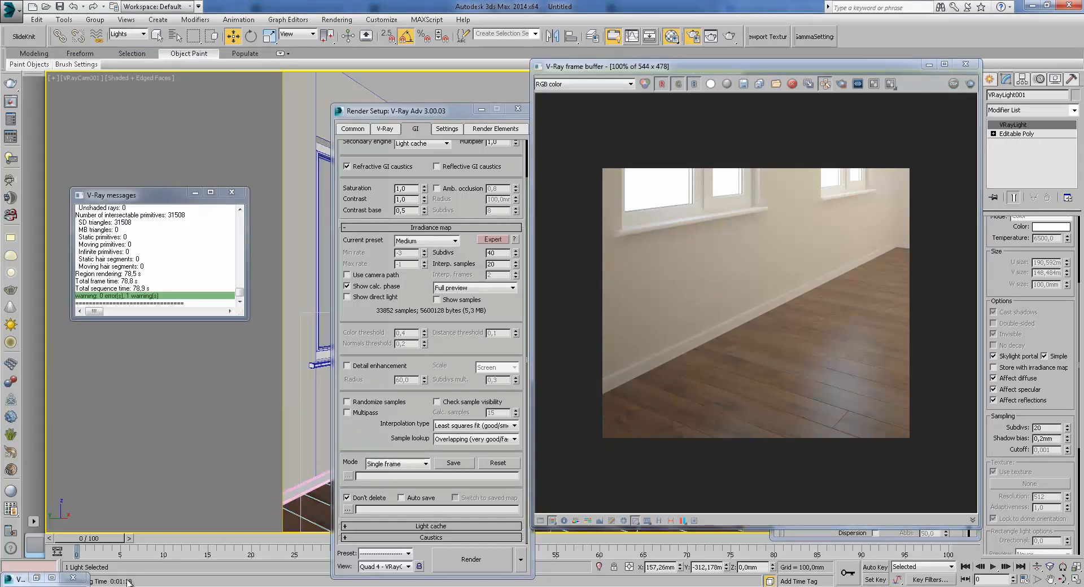
- Set the irradiance map's sample lookup to Density-based (best) and render the view again
click(470, 442)
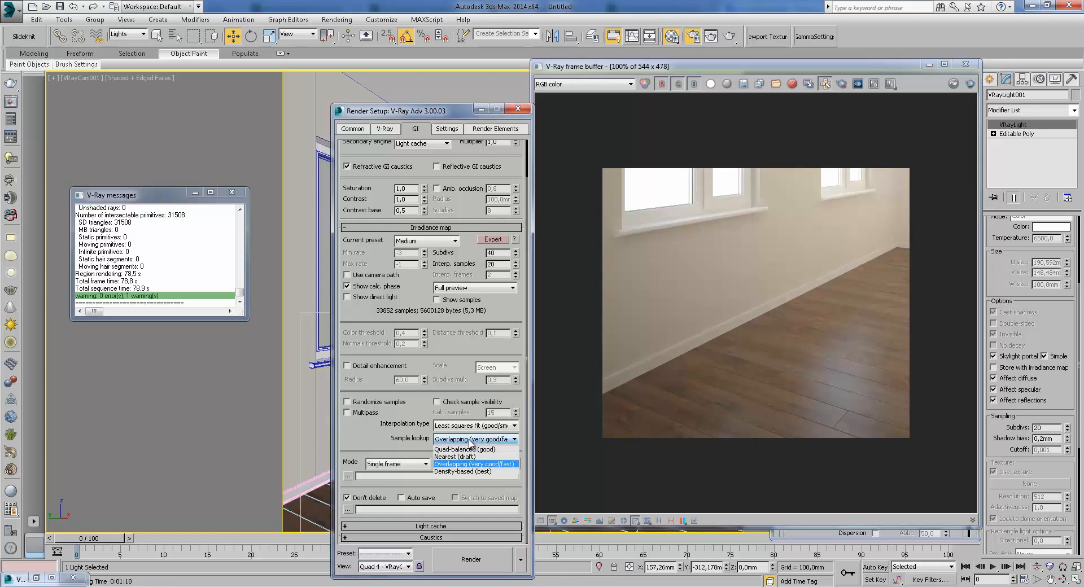
click(464, 472)
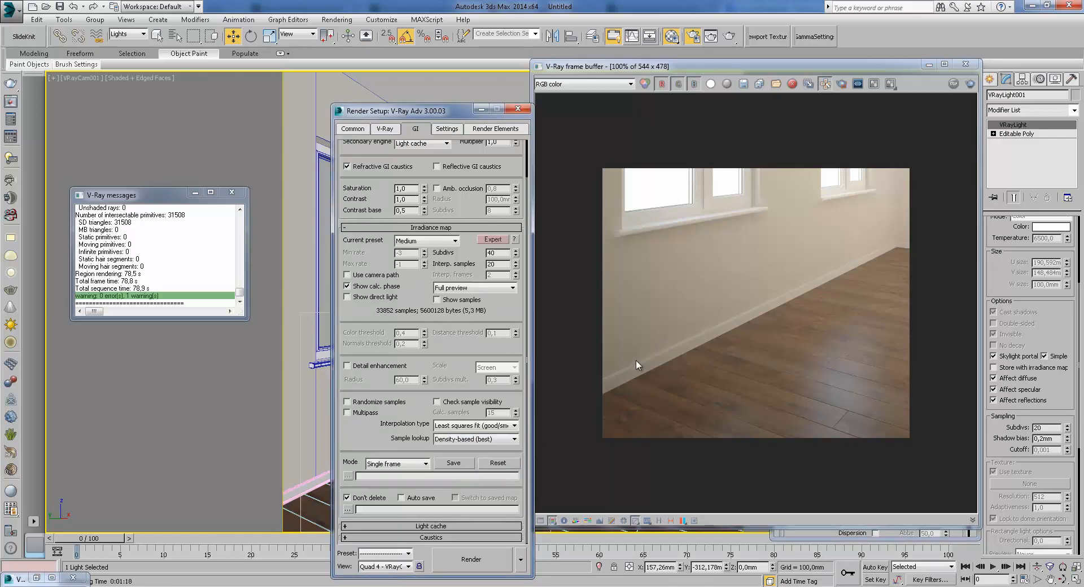
click(470, 559)
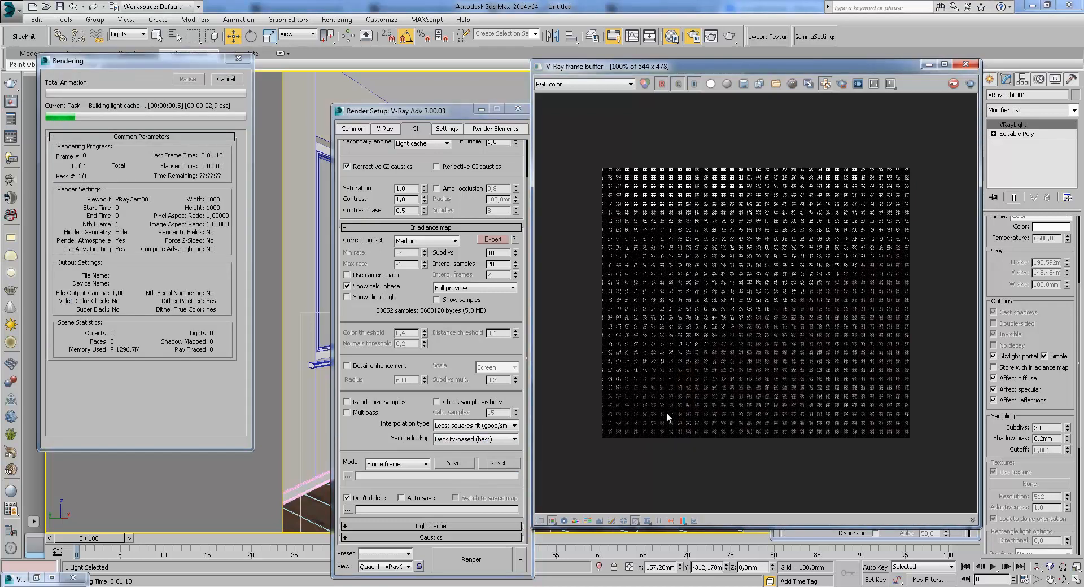
- Examine the Density-based render's window sill, wall, baseboard and floor at 200% and 400% zoom
scroll(693, 383, up, 1)
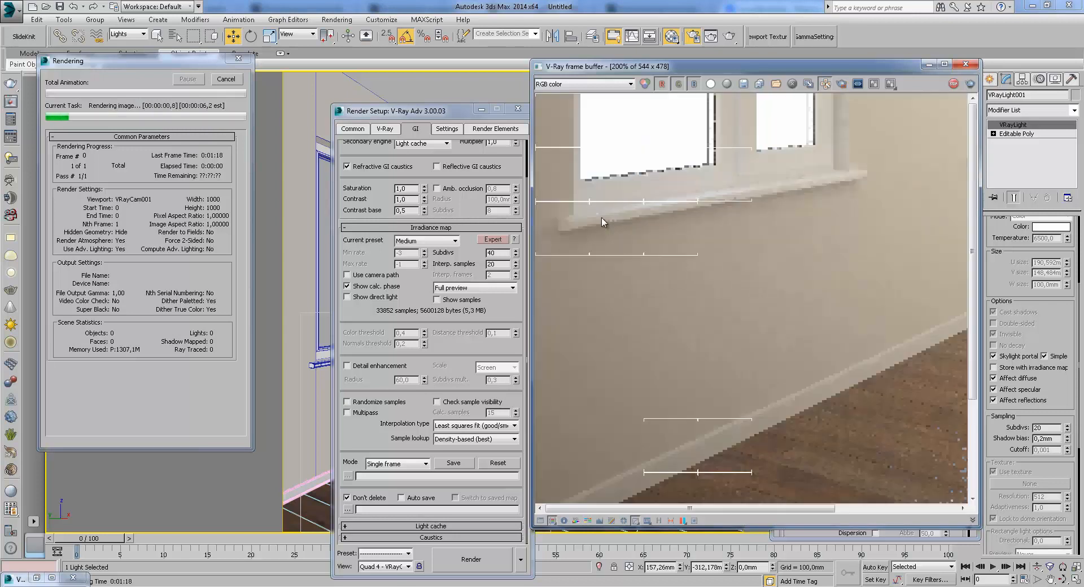
scroll(562, 210, up, 1)
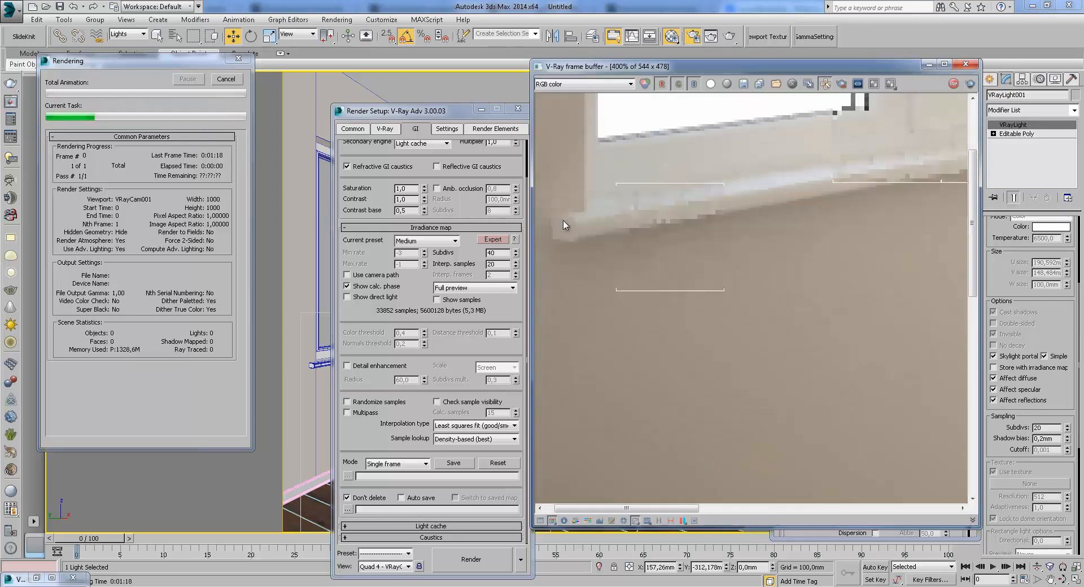
middle_drag(561, 218, 619, 265)
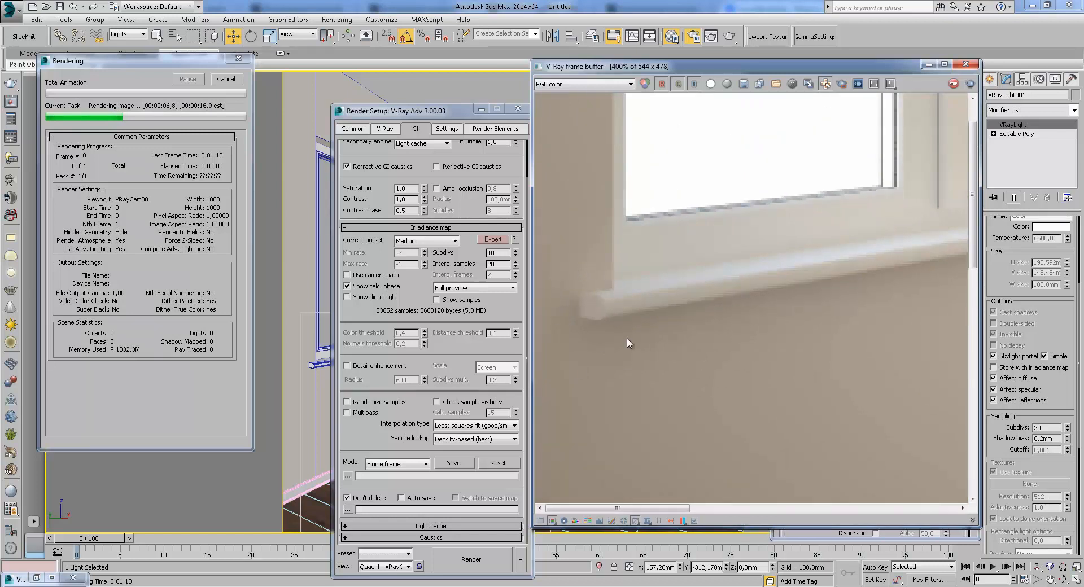
scroll(619, 301, down, 1)
scroll(554, 242, down, 1)
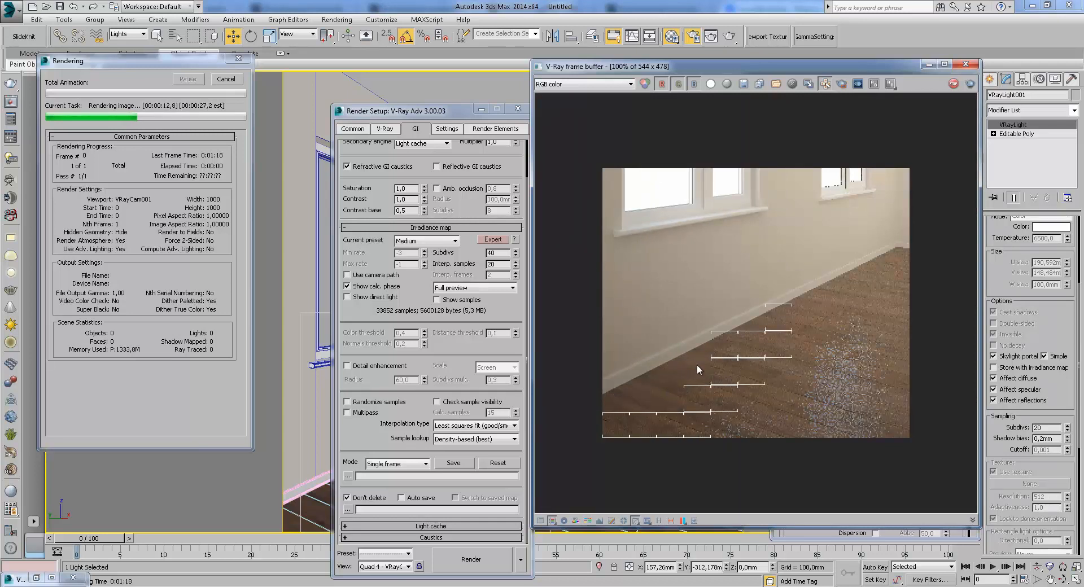
scroll(671, 357, up, 1)
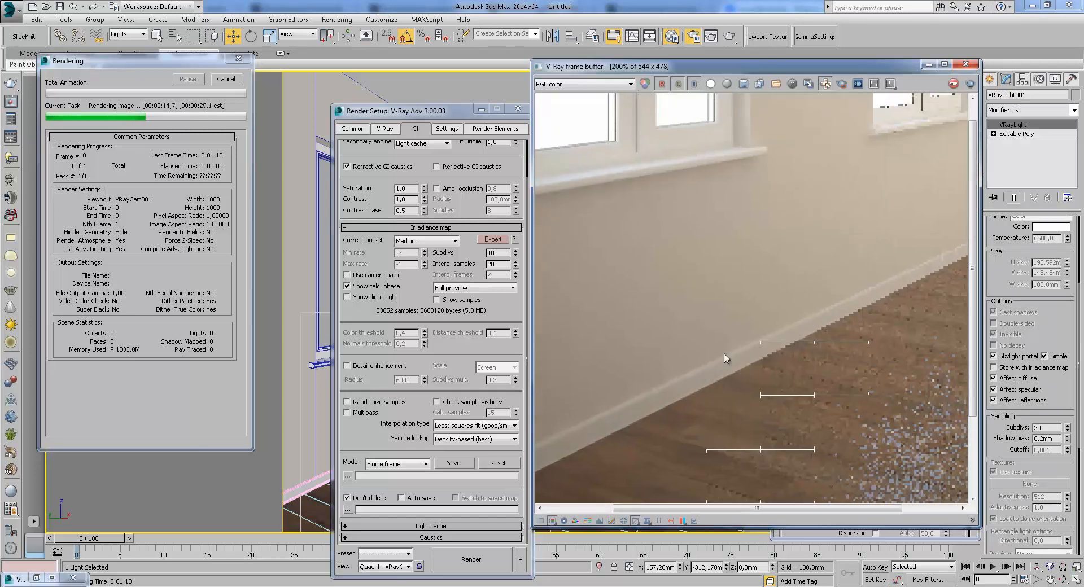
middle_drag(631, 401, 841, 310)
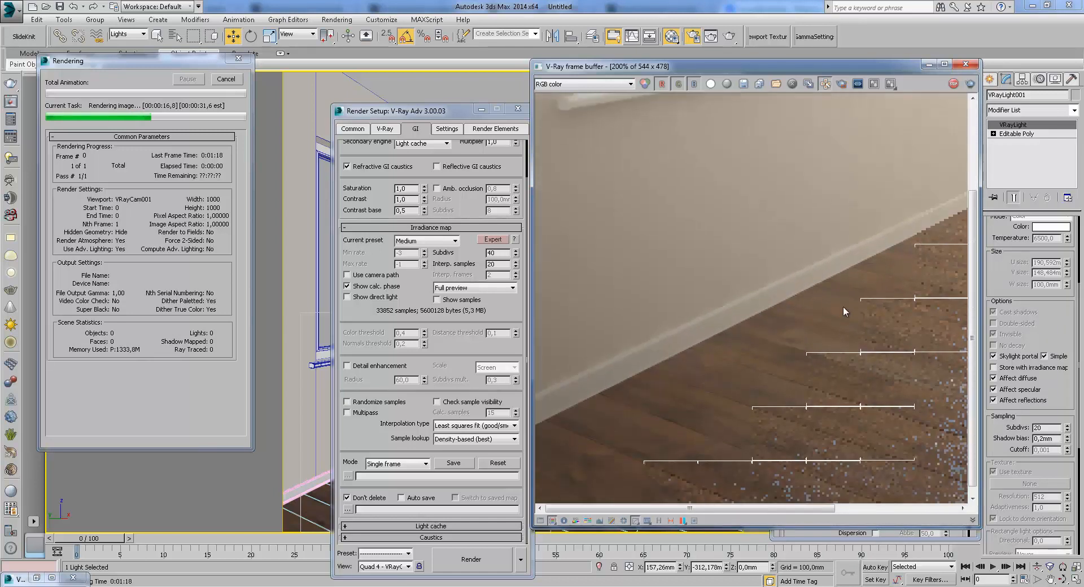
scroll(560, 387, up, 1)
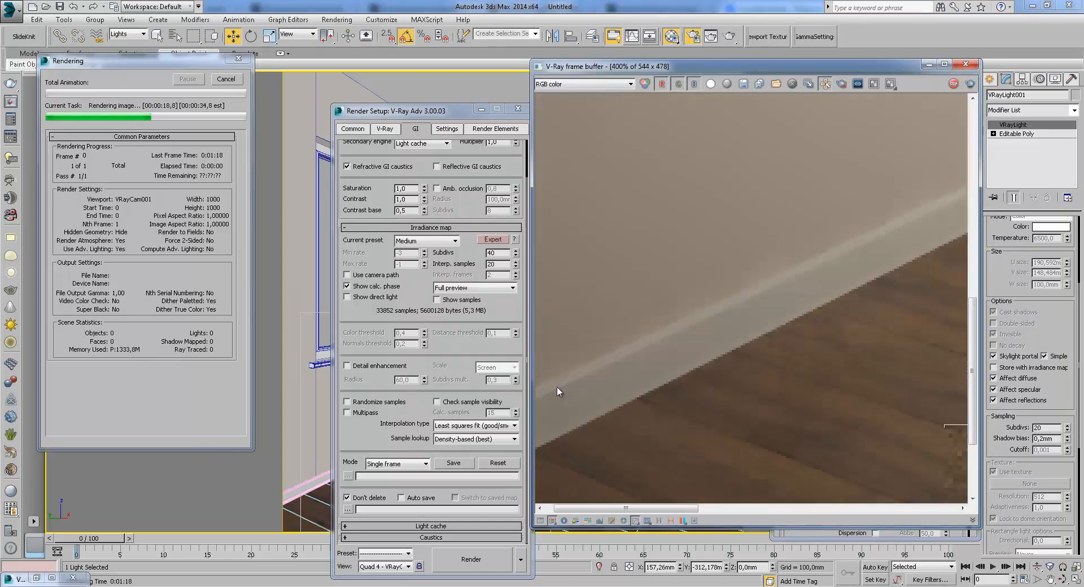
middle_drag(560, 387, 604, 340)
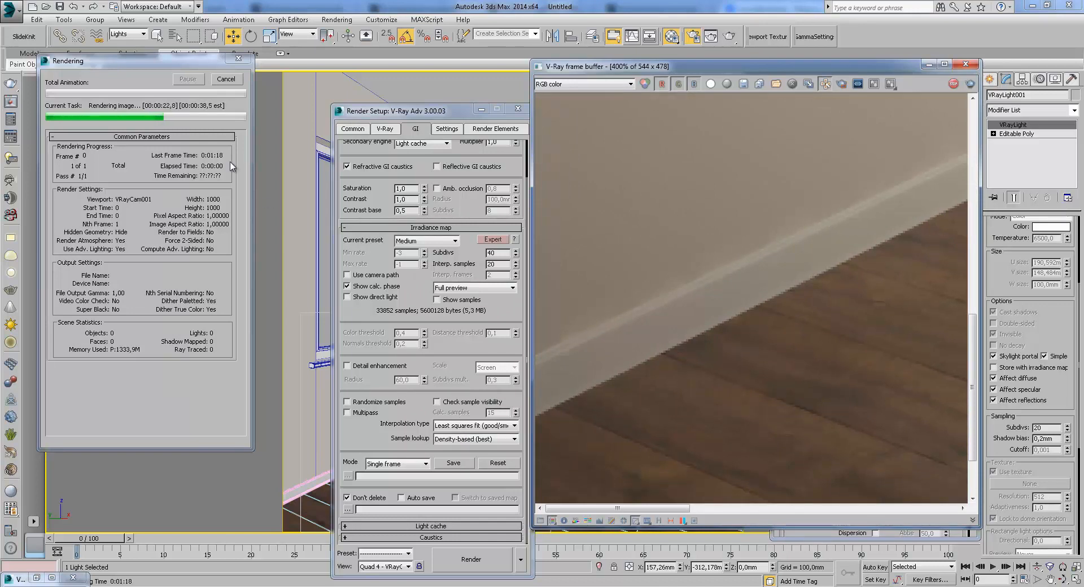
- Set the irradiance map's sample lookup to Overlapping (very good/fast), keeping Least squares fit as the interpolation type
click(474, 426)
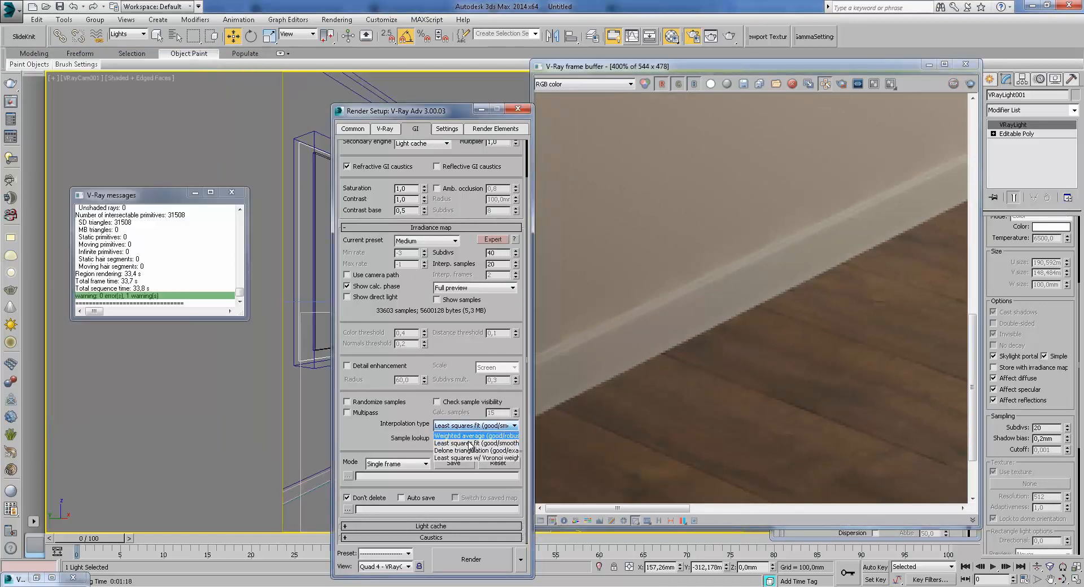
click(469, 436)
click(476, 439)
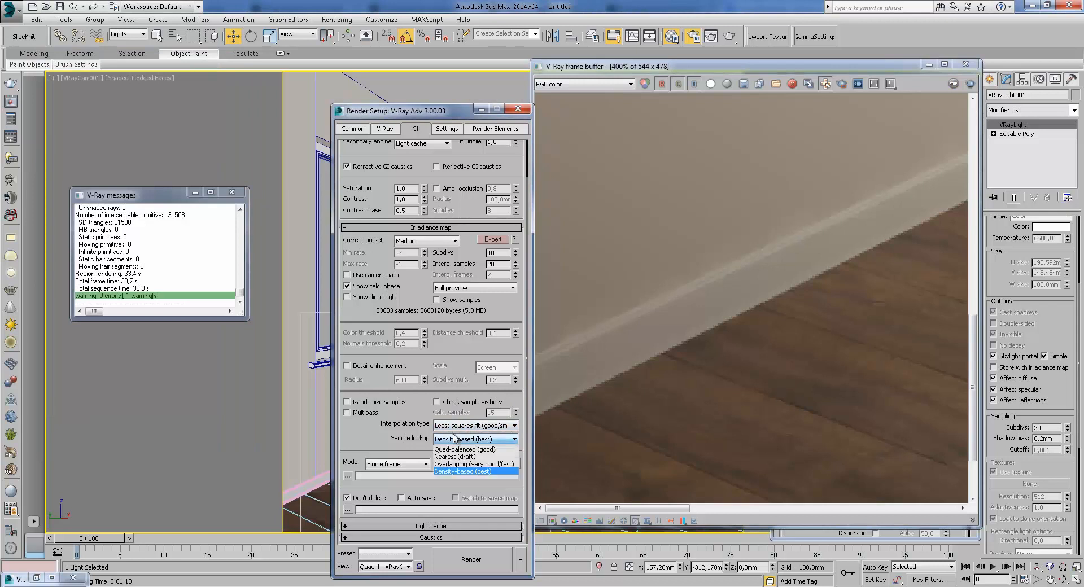
click(469, 464)
double_click(736, 339)
scroll(621, 378, up, 1)
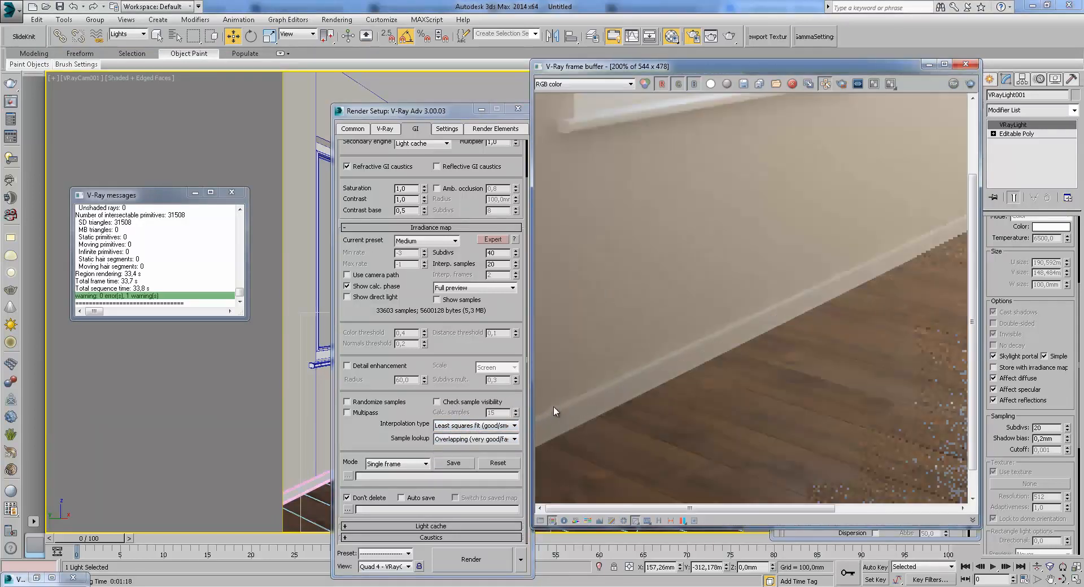
scroll(596, 435, down, 2)
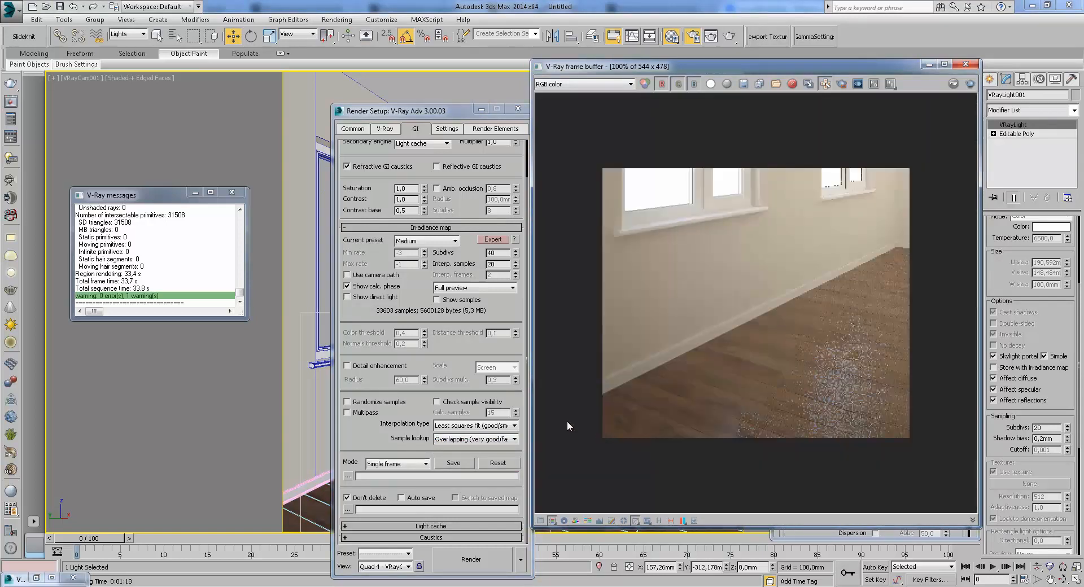
- Expand the light cache settings, collapse the irradiance map settings and close the V-Ray messages window
click(455, 527)
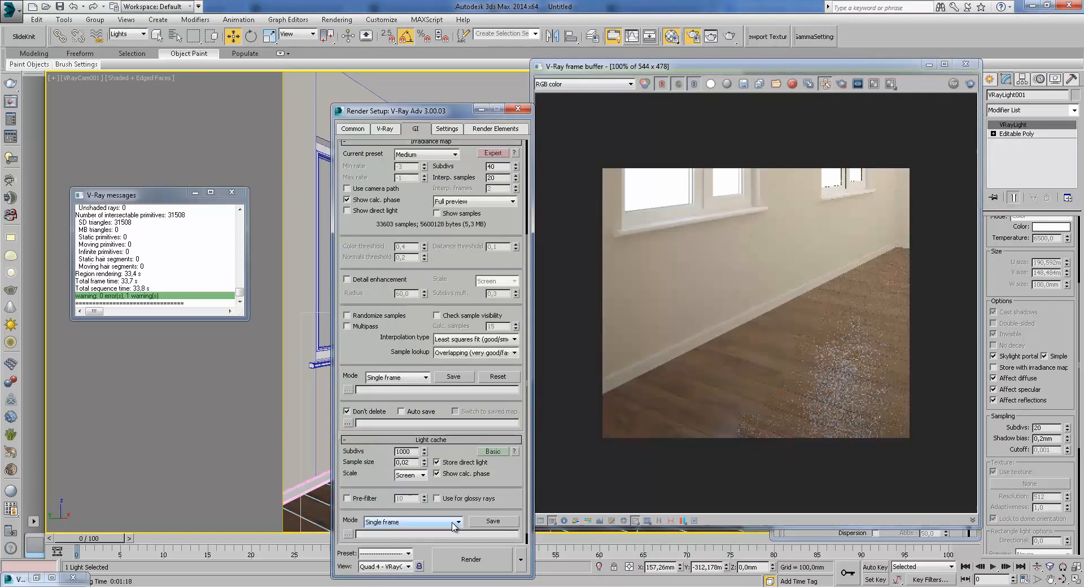
scroll(514, 489, down, 1)
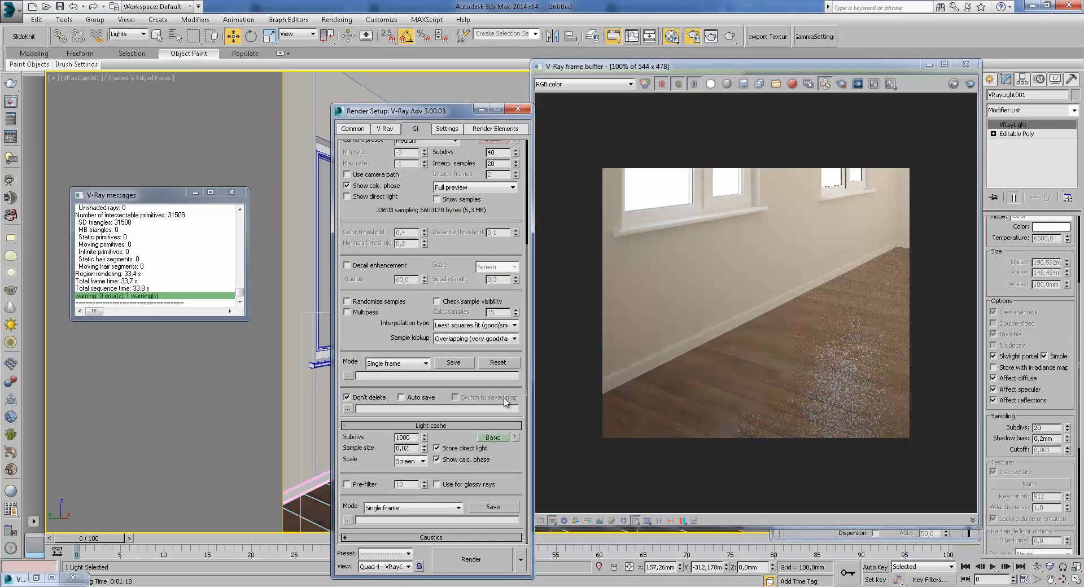
drag(455, 111, 442, 47)
click(475, 362)
click(475, 373)
click(475, 373)
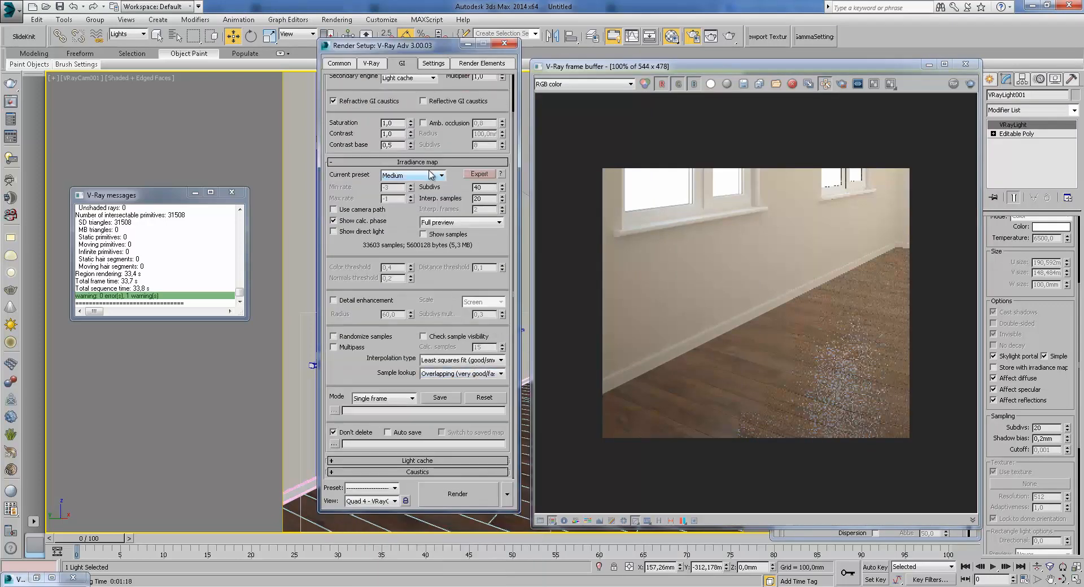
click(366, 163)
click(433, 215)
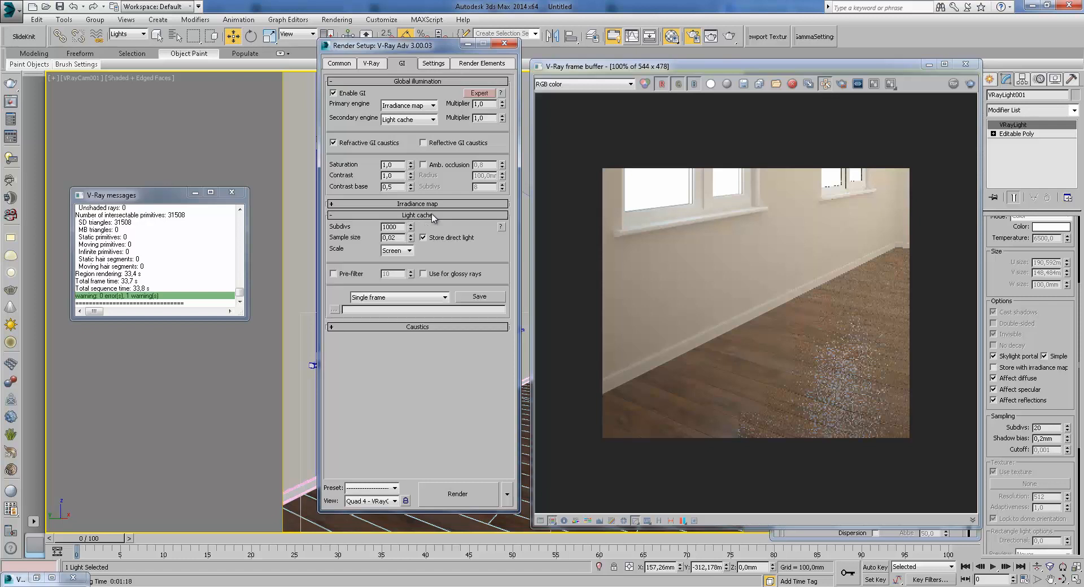
drag(399, 225, 362, 232)
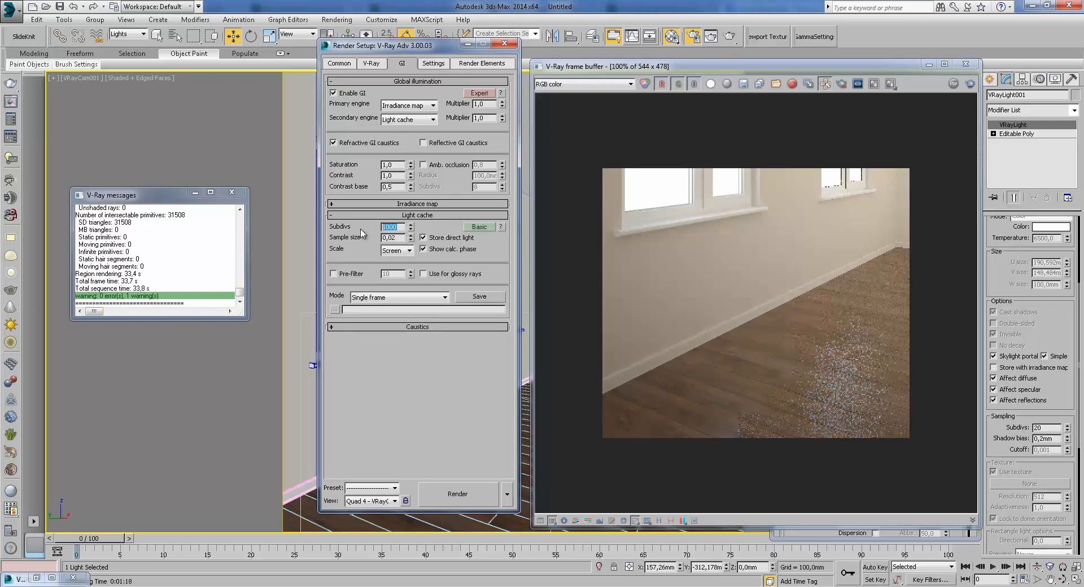
click(234, 193)
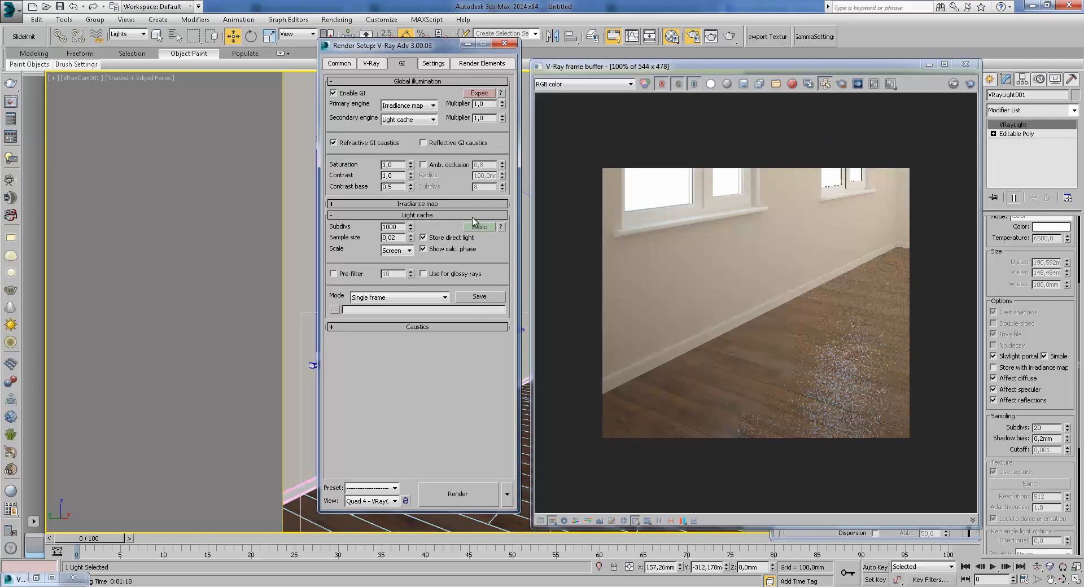
- Set the light cache's subdivs to 2000 and sample size to 0,01, and render the view
drag(395, 227, 366, 232)
text(0)
click(403, 241)
key(BackSpace)
text(1)
key(Return)
click(466, 497)
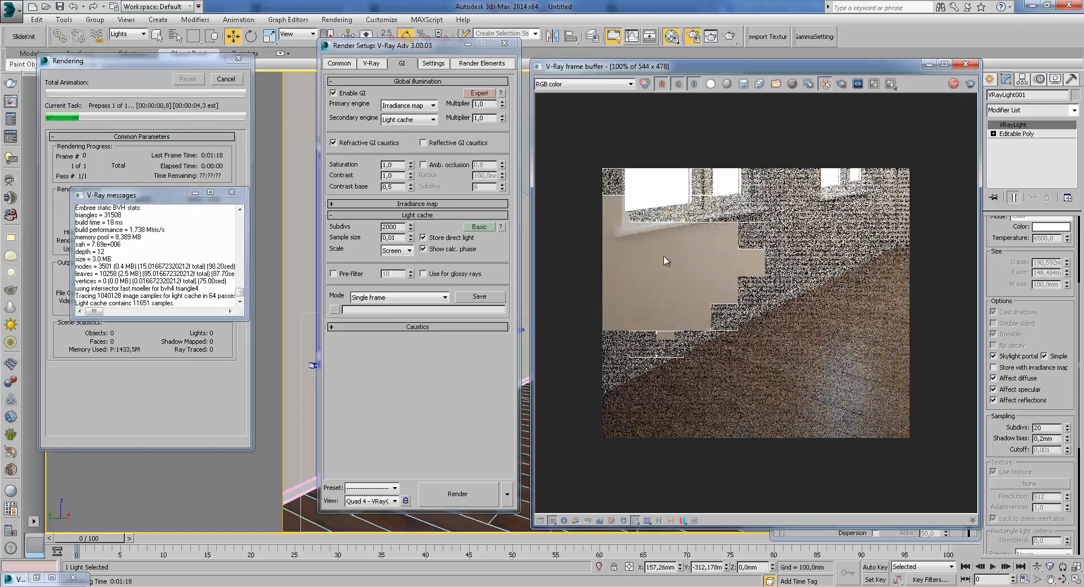
- Examine the window sills and the adjoining wall in the new render at 200% to 1600% zoom
scroll(608, 236, up, 1)
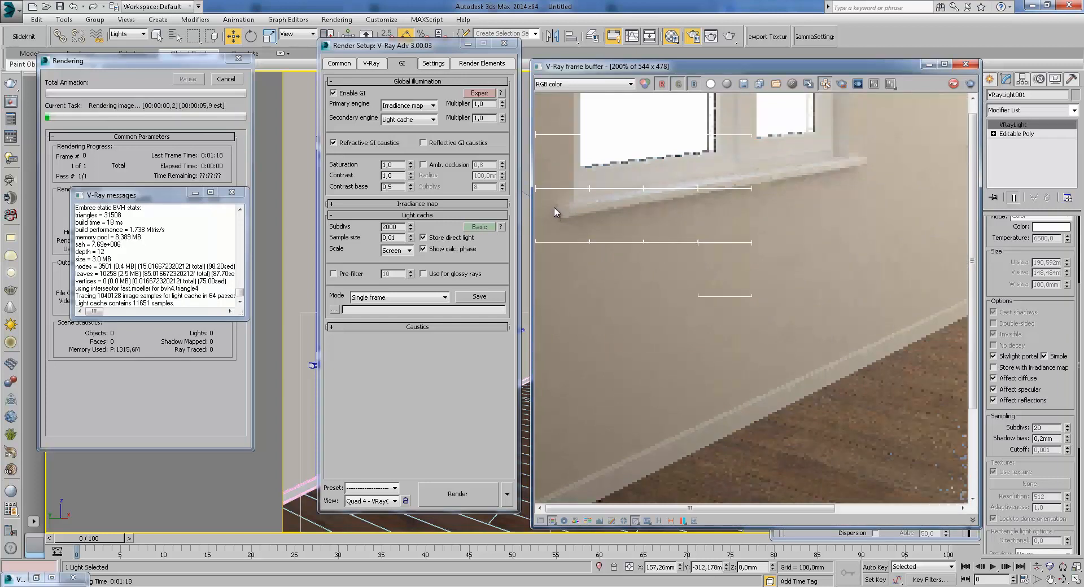
scroll(553, 213, up, 1)
middle_drag(587, 228, 585, 285)
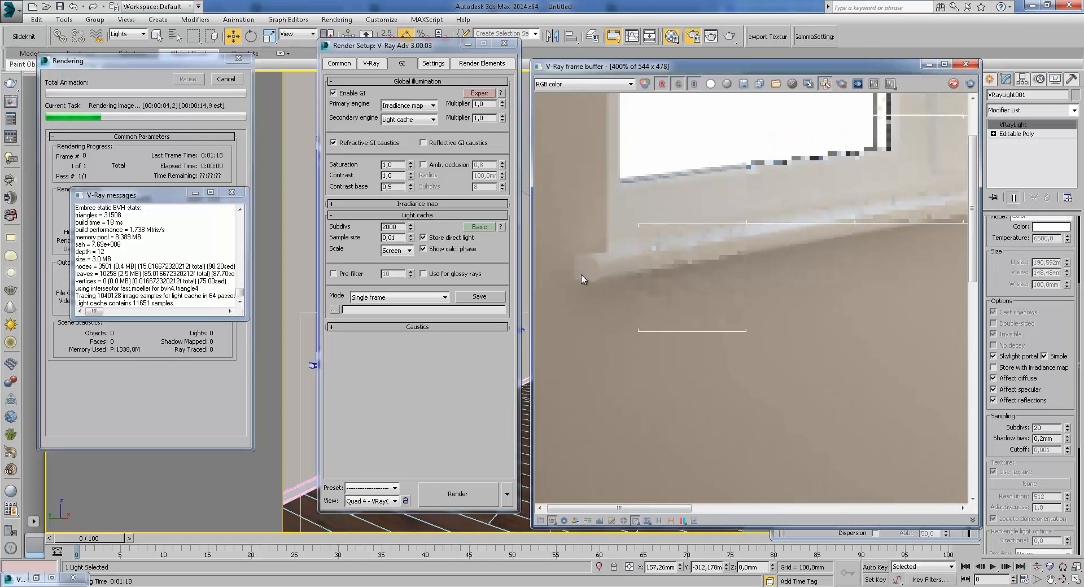
scroll(615, 242, down, 1)
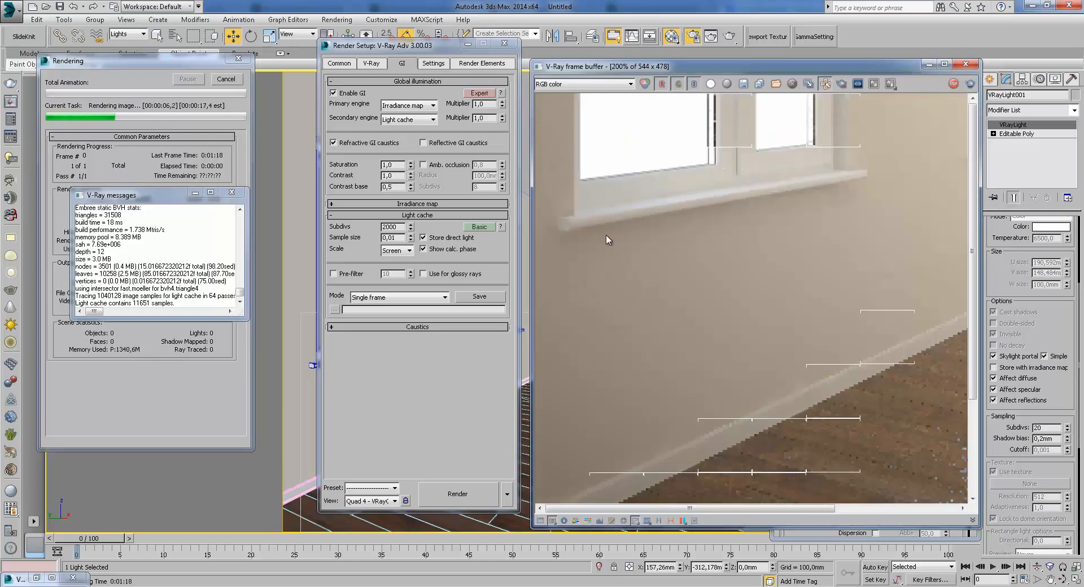
middle_drag(760, 203, 711, 299)
scroll(808, 154, up, 1)
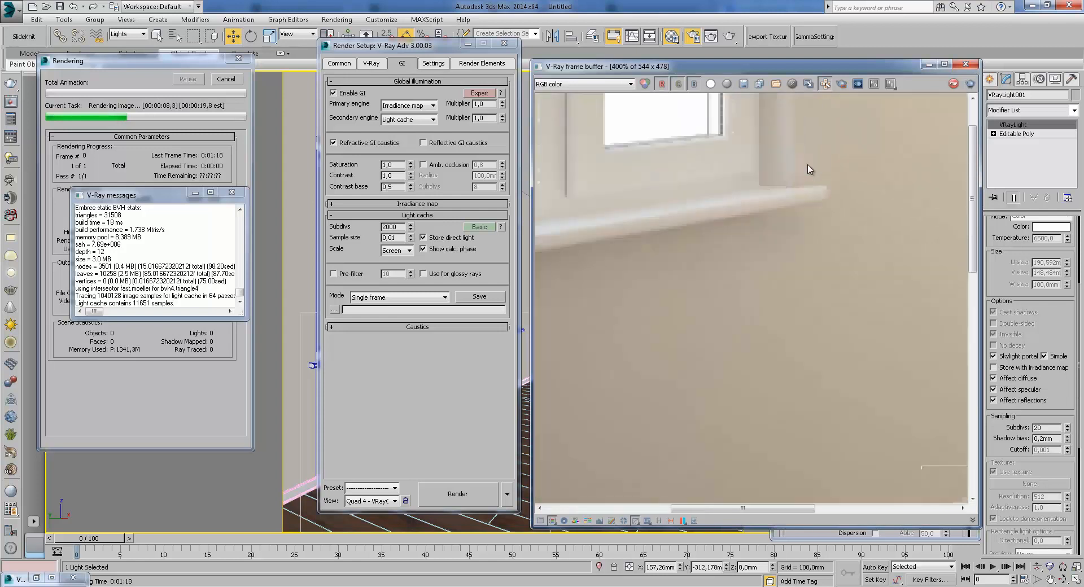
middle_drag(750, 203, 719, 232)
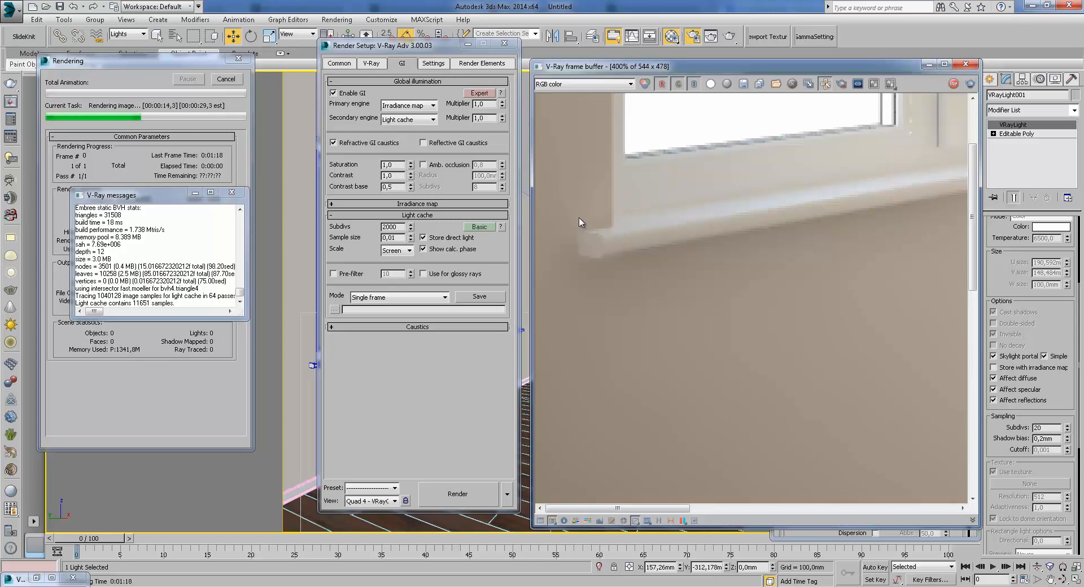
middle_drag(606, 235, 609, 212)
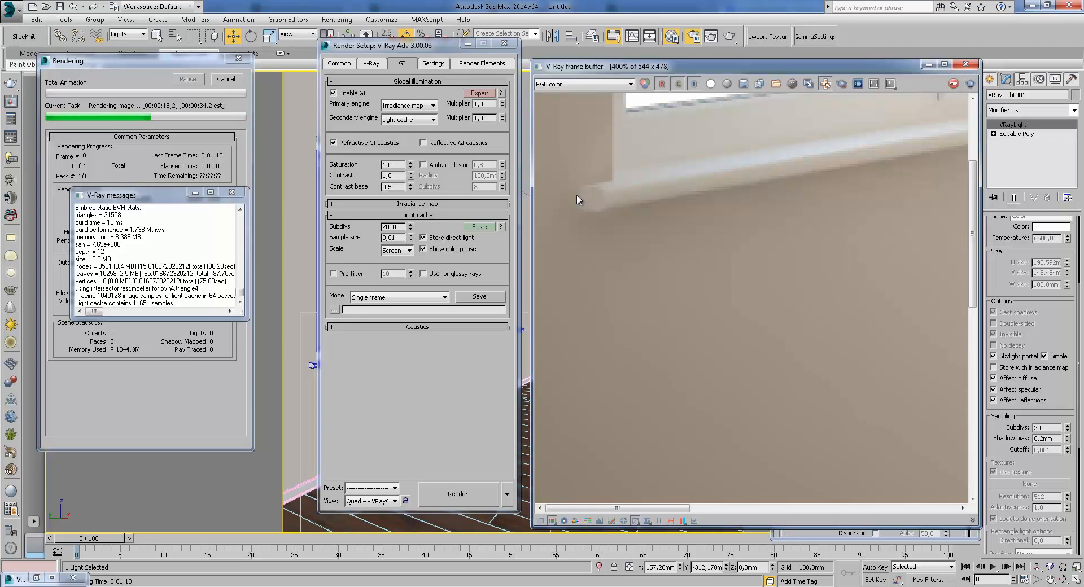
scroll(582, 196, up, 2)
middle_drag(583, 203, 663, 231)
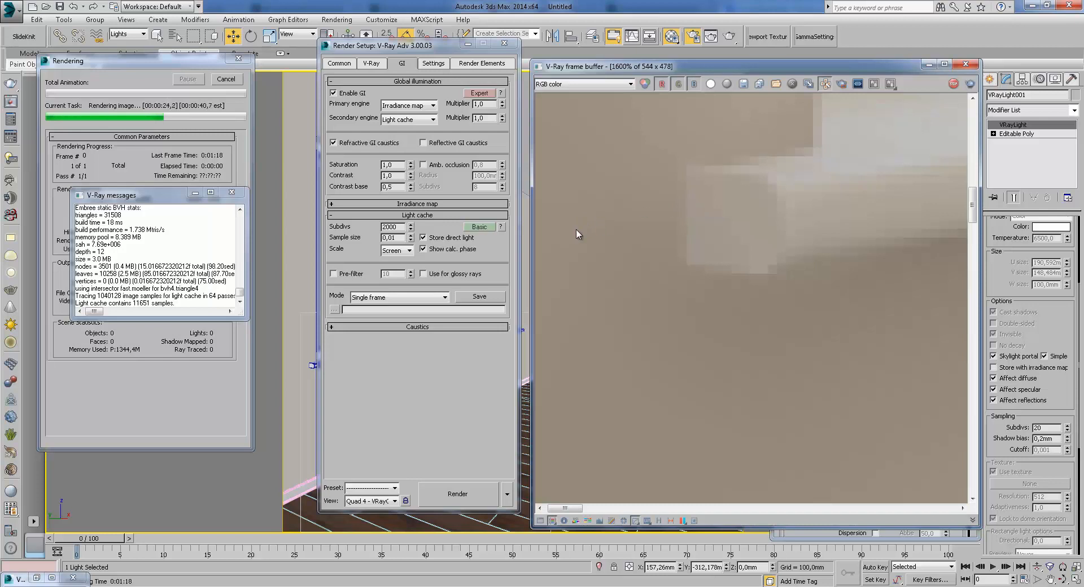
- Examine the baseboard, lower wall and floor reflections in the new render at 100% and 200% zoom
scroll(621, 239, down, 3)
middle_drag(637, 327, 644, 200)
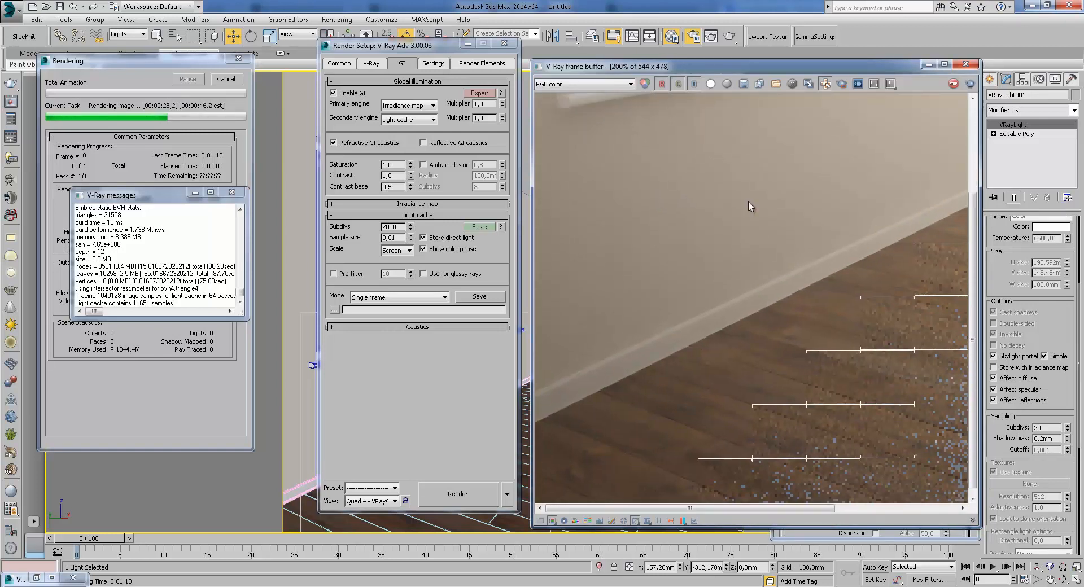
scroll(700, 240, down, 1)
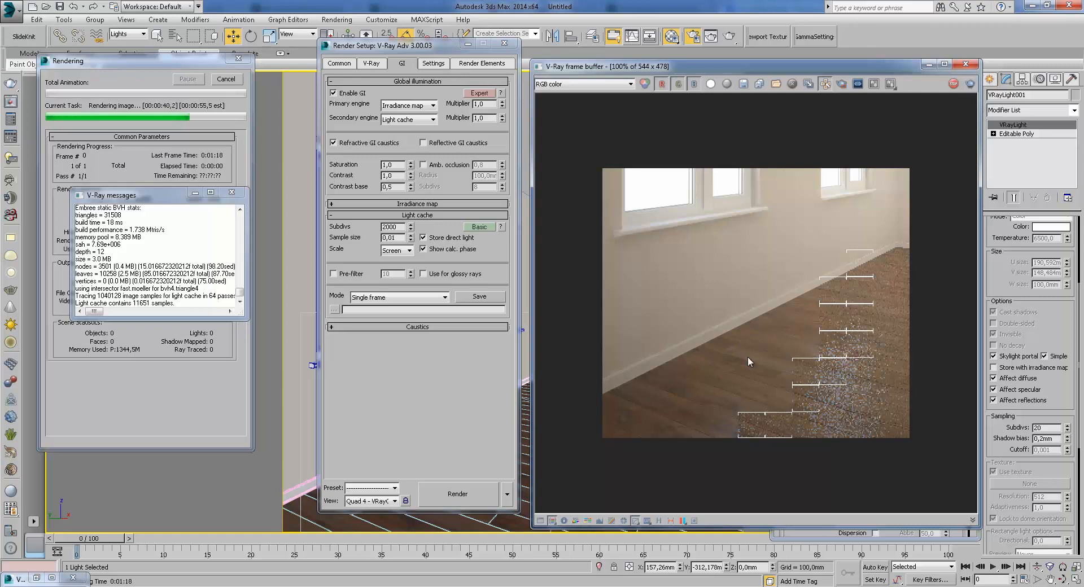
scroll(741, 346, up, 1)
middle_drag(765, 404, 792, 455)
middle_drag(772, 360, 686, 340)
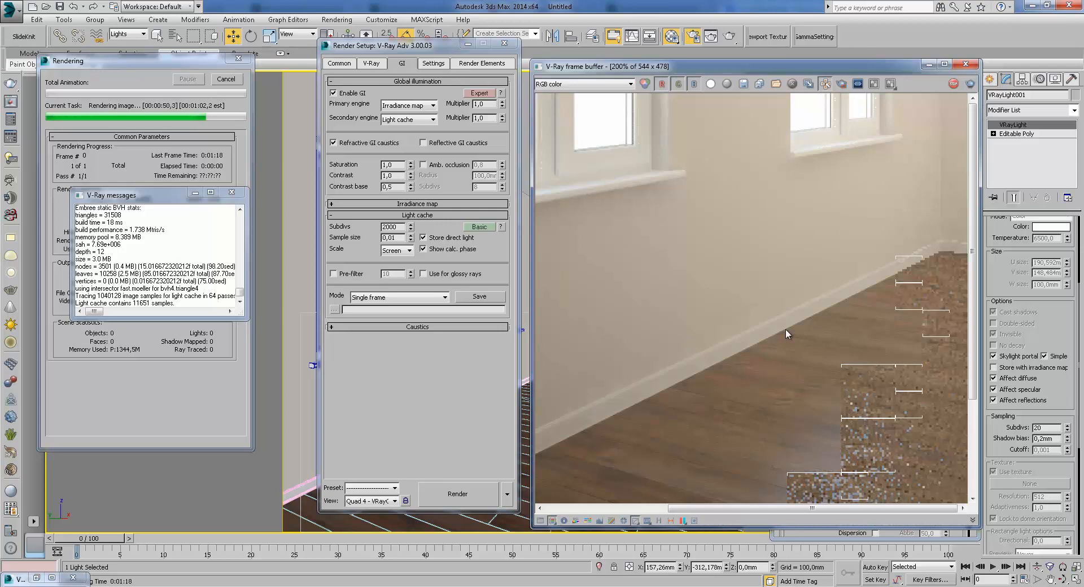
middle_drag(786, 333, 734, 231)
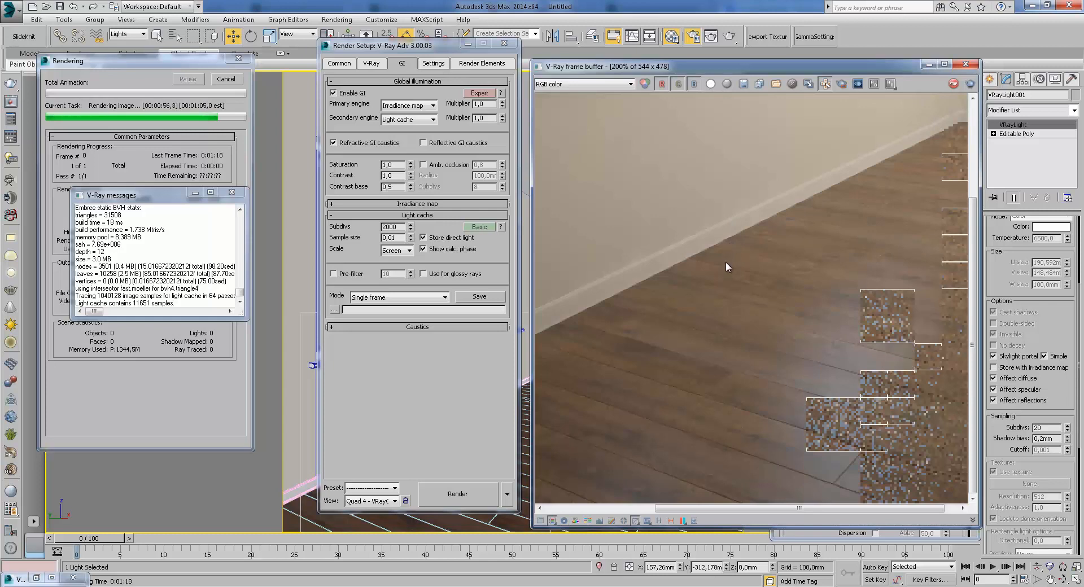
middle_drag(726, 262, 649, 287)
scroll(650, 285, down, 1)
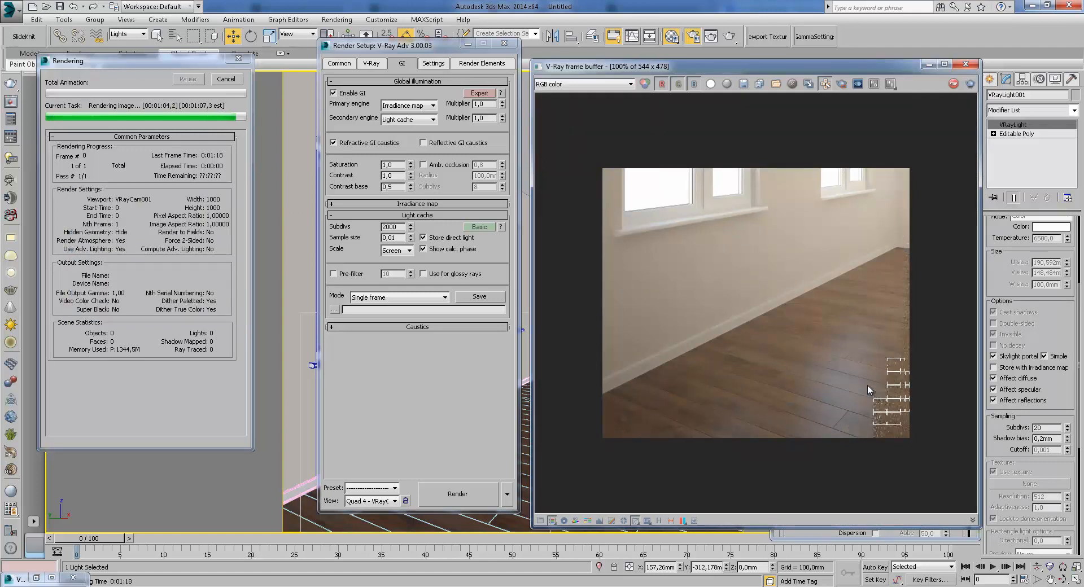
scroll(867, 384, up, 1)
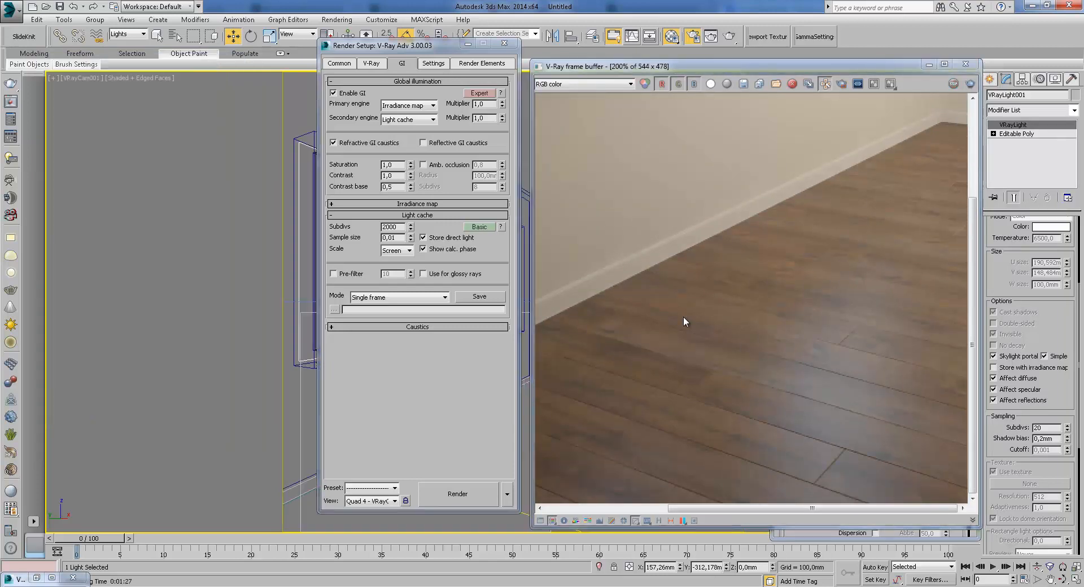
scroll(792, 323, down, 1)
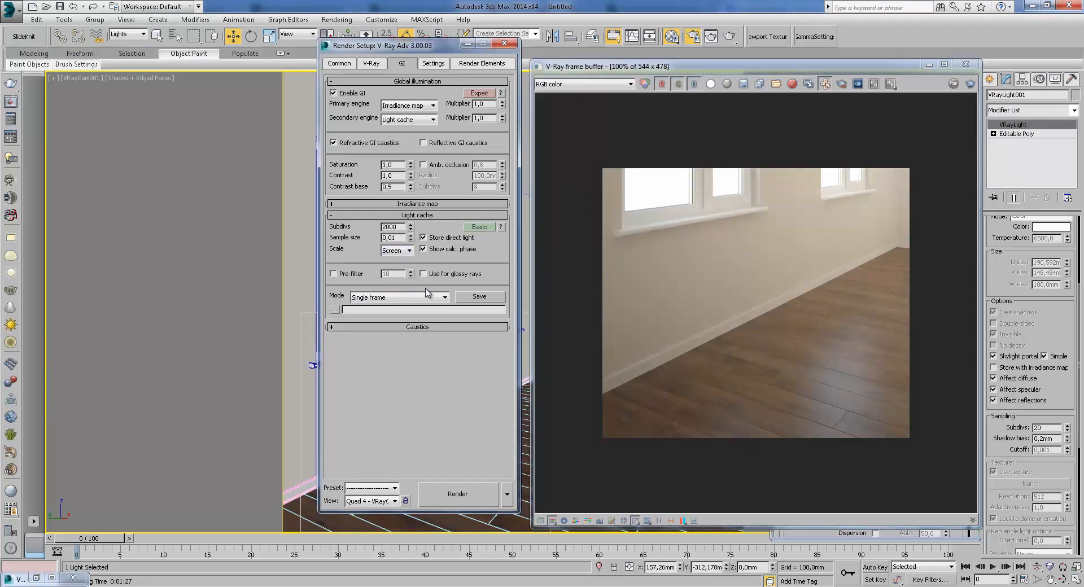
- Show the expert light cache settings, set the filter to None and the pre-filter to 30, and render the view
click(479, 227)
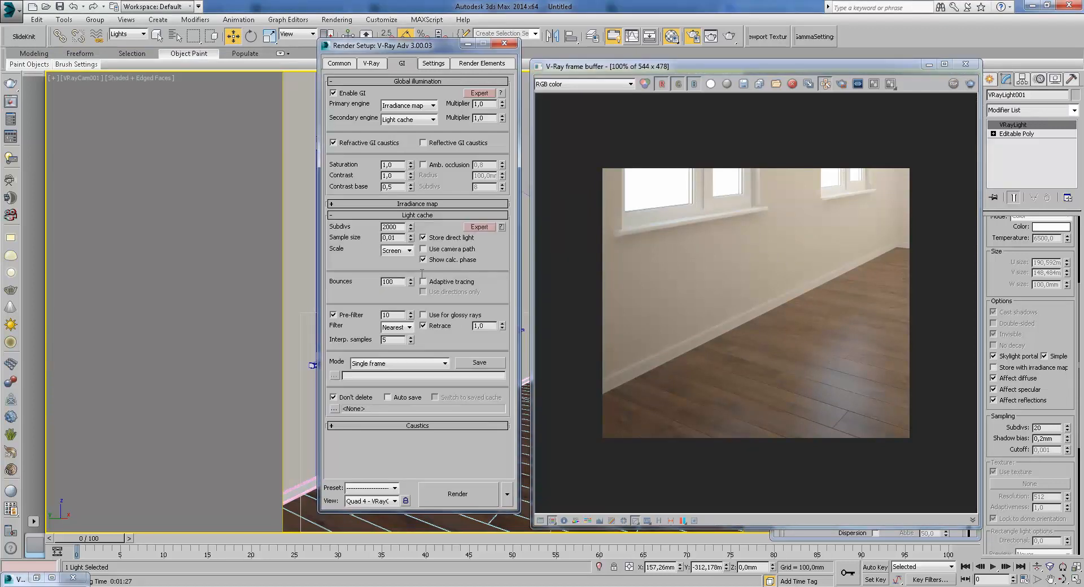
click(400, 327)
click(395, 335)
text(30)
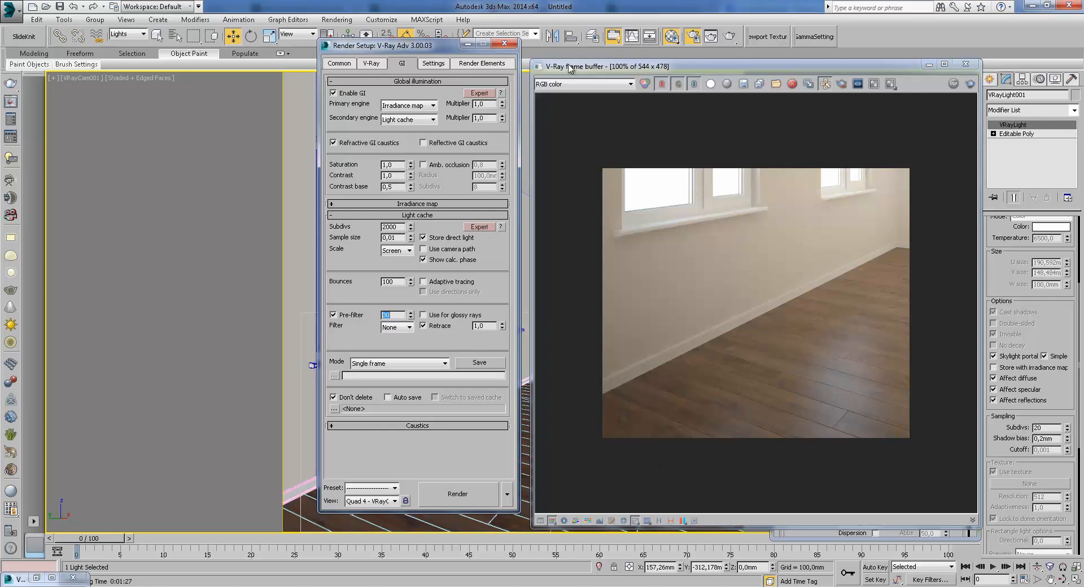
click(970, 84)
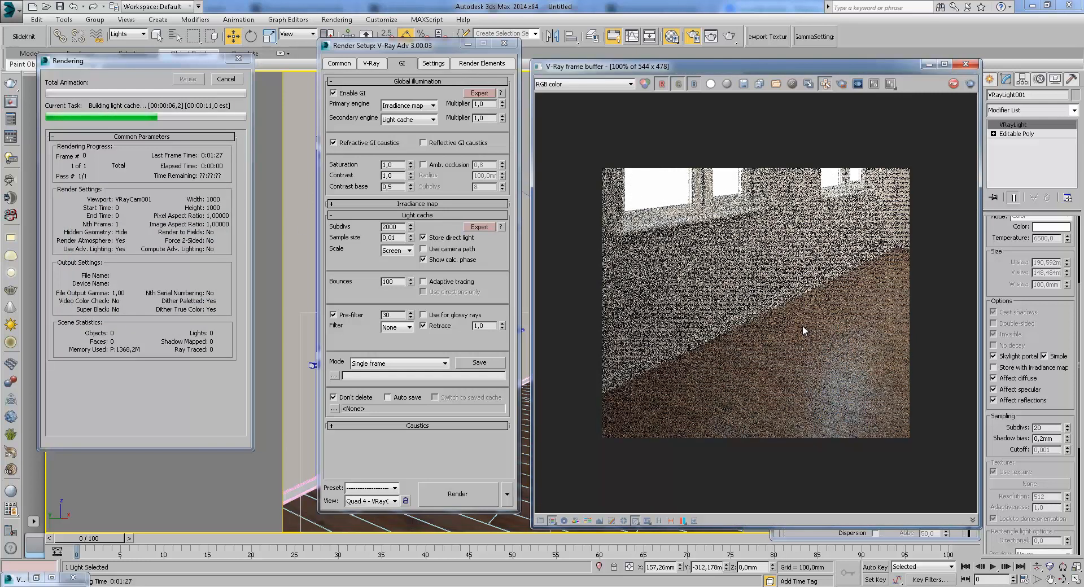
- Examine the light cache and prepass calculation on the wall and window sill at 100% to 400% zoom
scroll(802, 325, up, 2)
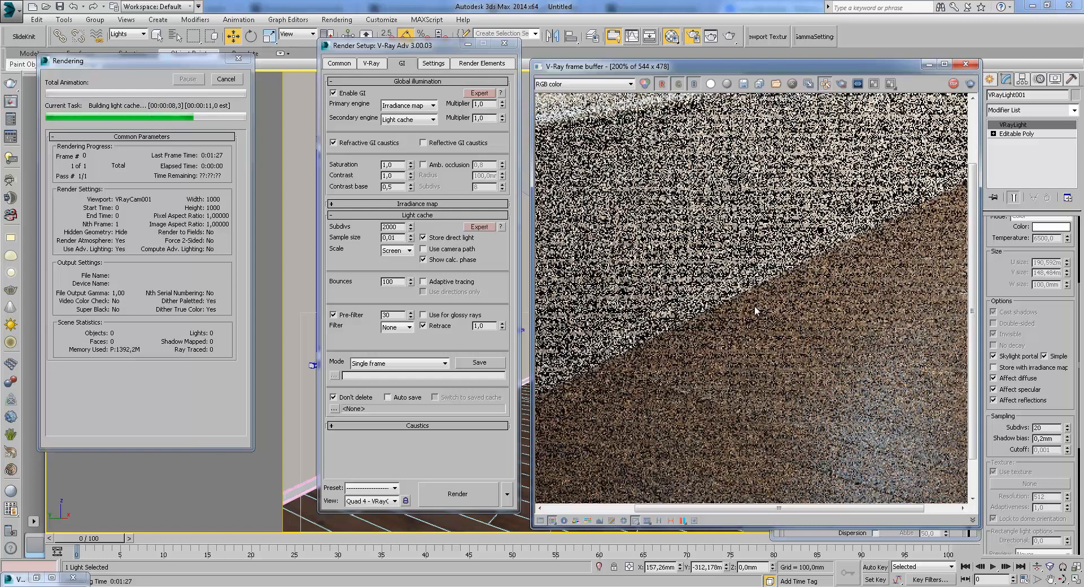
middle_drag(760, 310, 809, 437)
scroll(696, 274, up, 2)
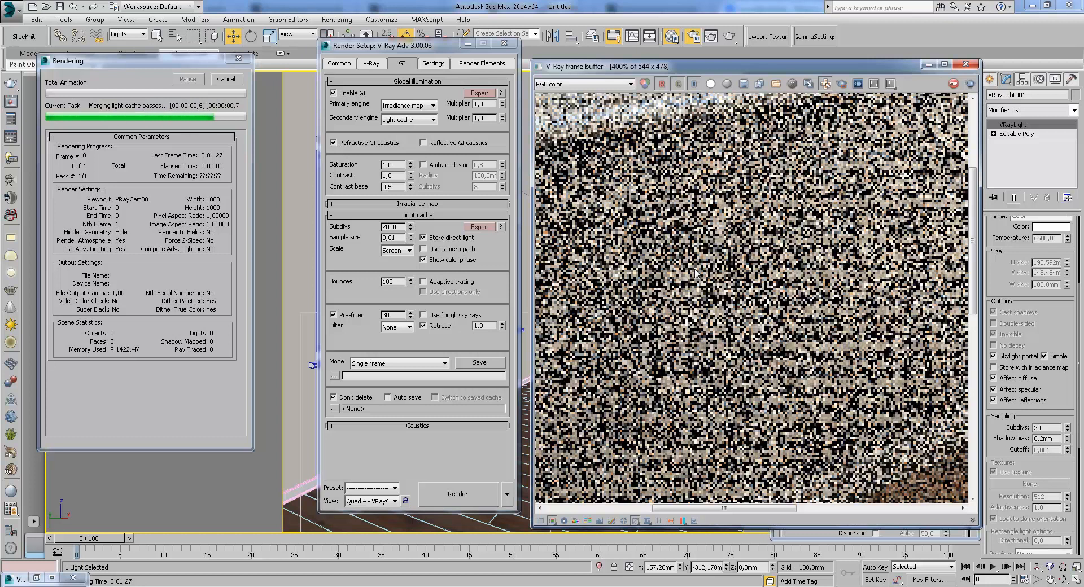
scroll(696, 274, down, 2)
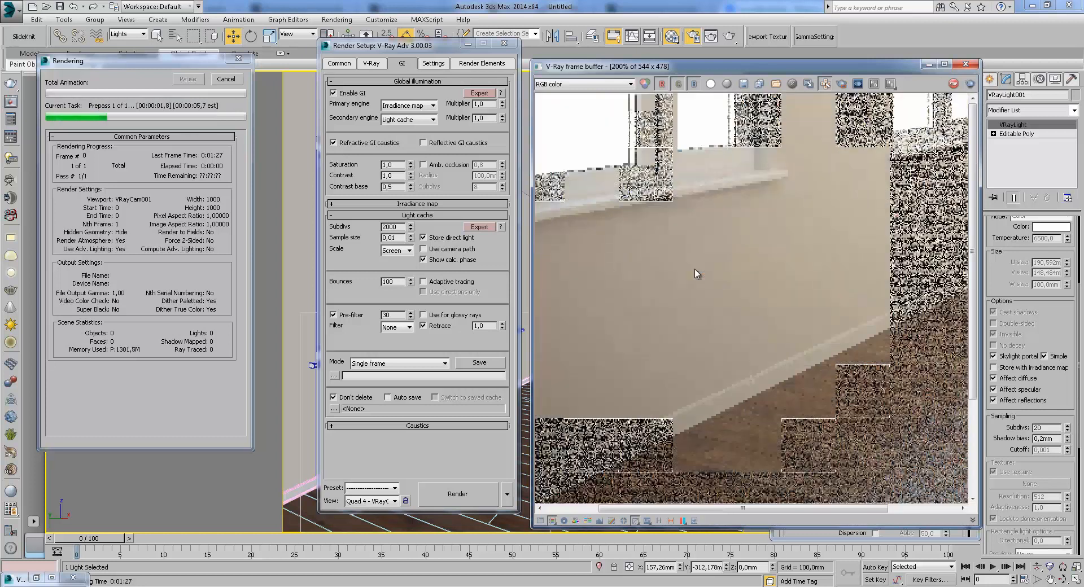
scroll(697, 275, down, 2)
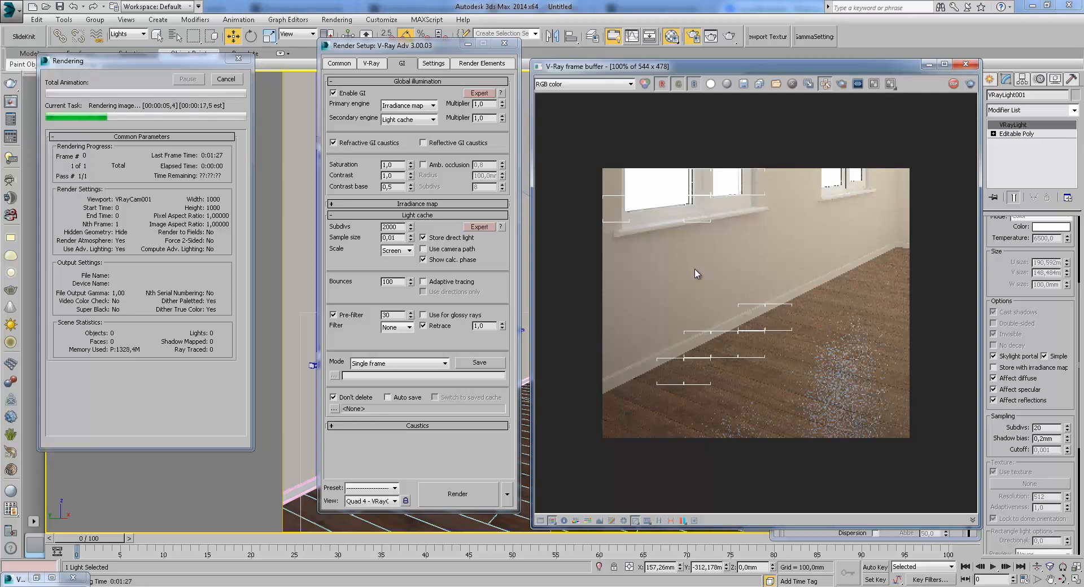
- Examine the window frame, sill, wall and baseboard in the ongoing render at 200% and 400% zoom
scroll(696, 276, up, 3)
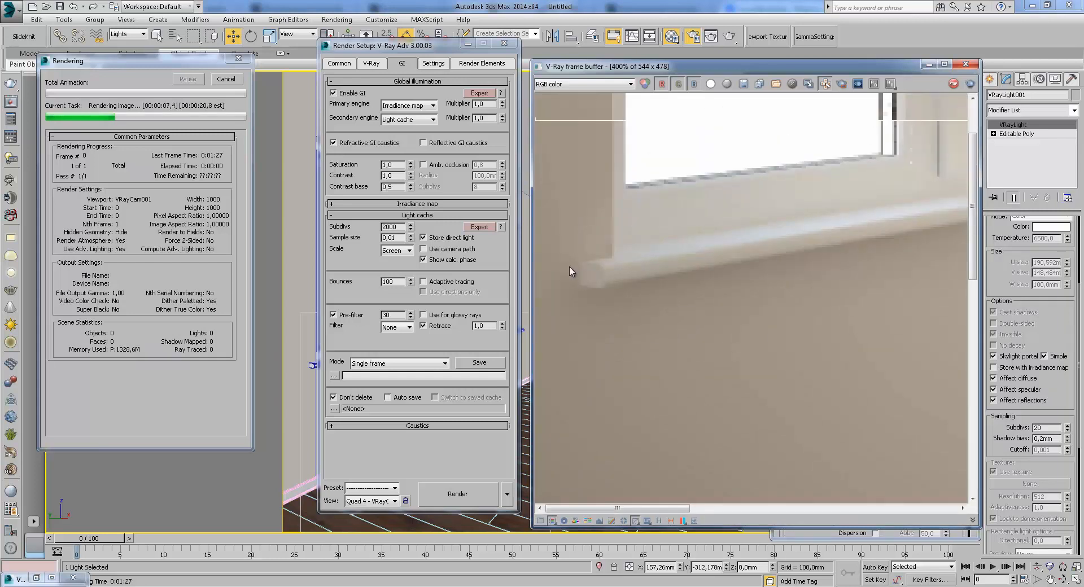
scroll(587, 277, down, 2)
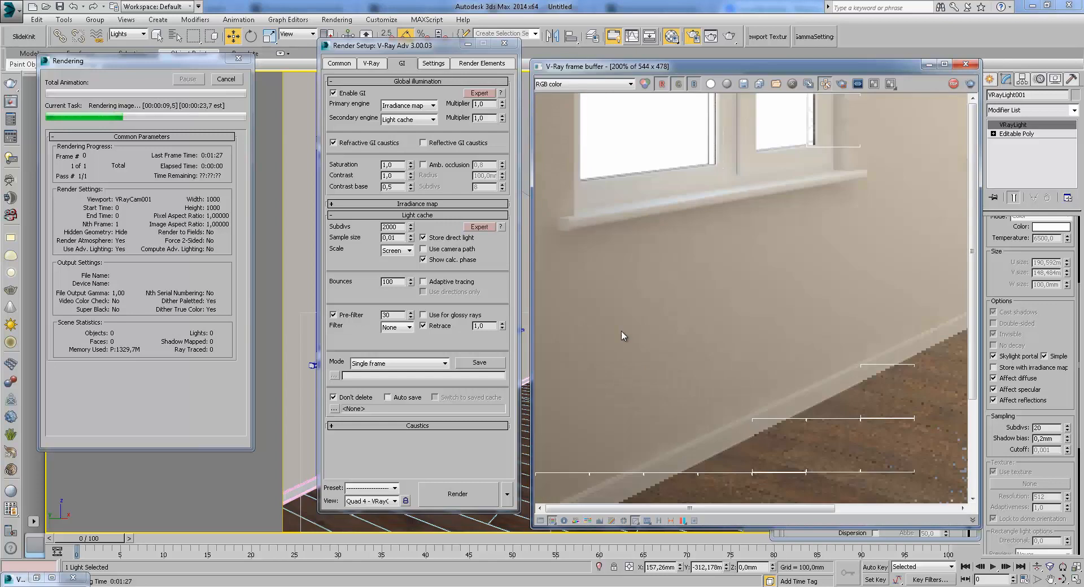
middle_drag(774, 383, 824, 358)
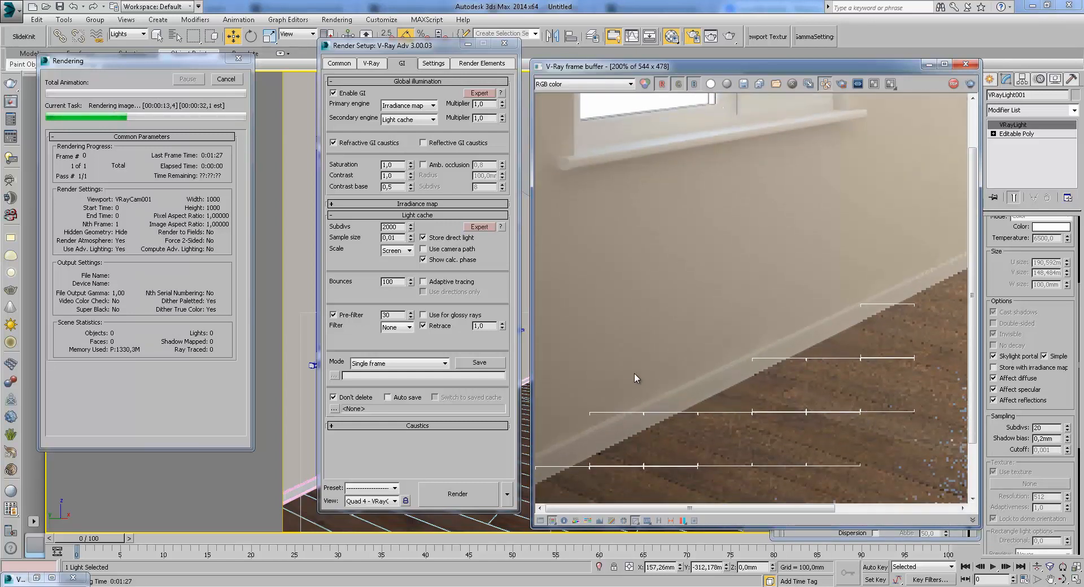
scroll(567, 171, up, 2)
middle_drag(567, 171, 598, 411)
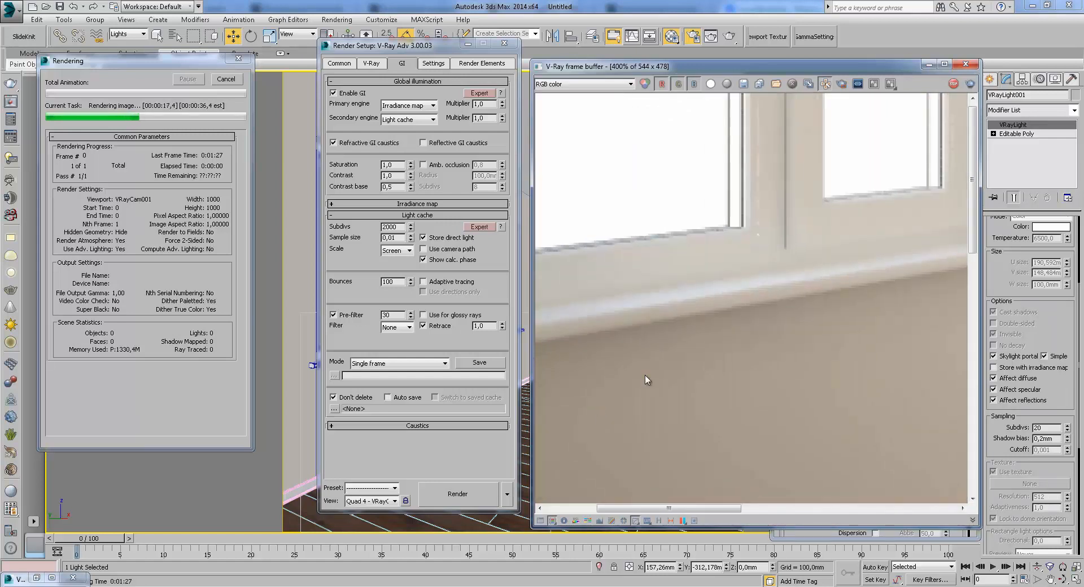
scroll(649, 459, down, 1)
scroll(689, 423, down, 1)
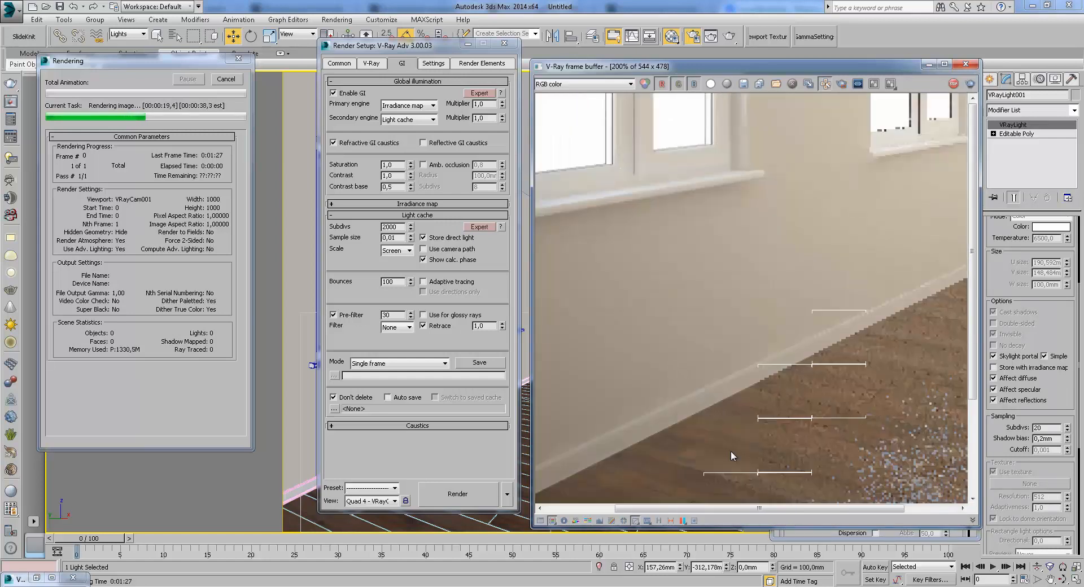
scroll(877, 304, up, 2)
middle_drag(900, 296, 741, 319)
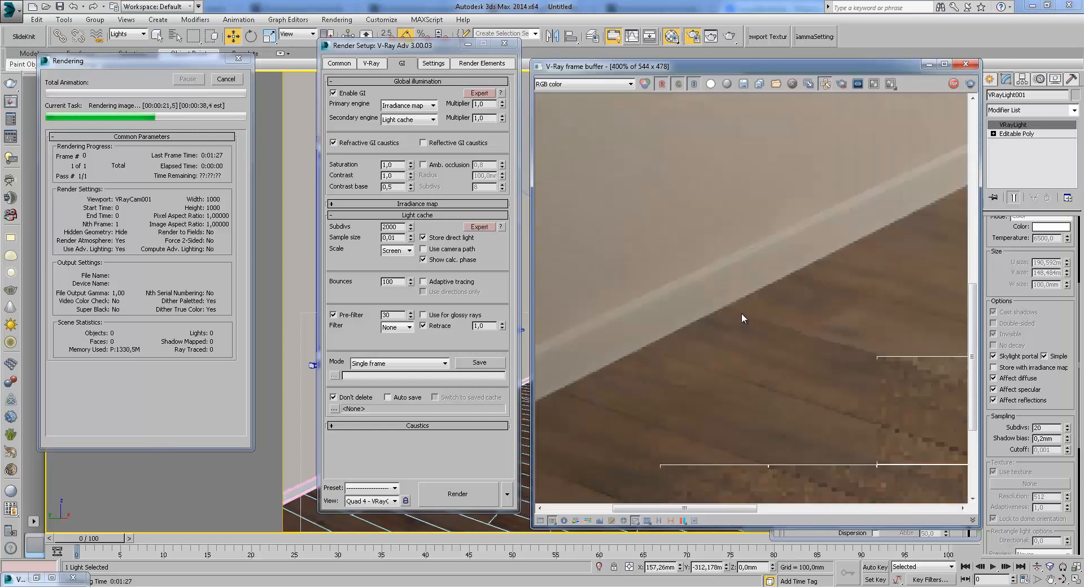
- View the render's VRayGlobalIllumination channel, return to RGB color and cancel the render
click(558, 85)
click(564, 110)
scroll(625, 289, down, 2)
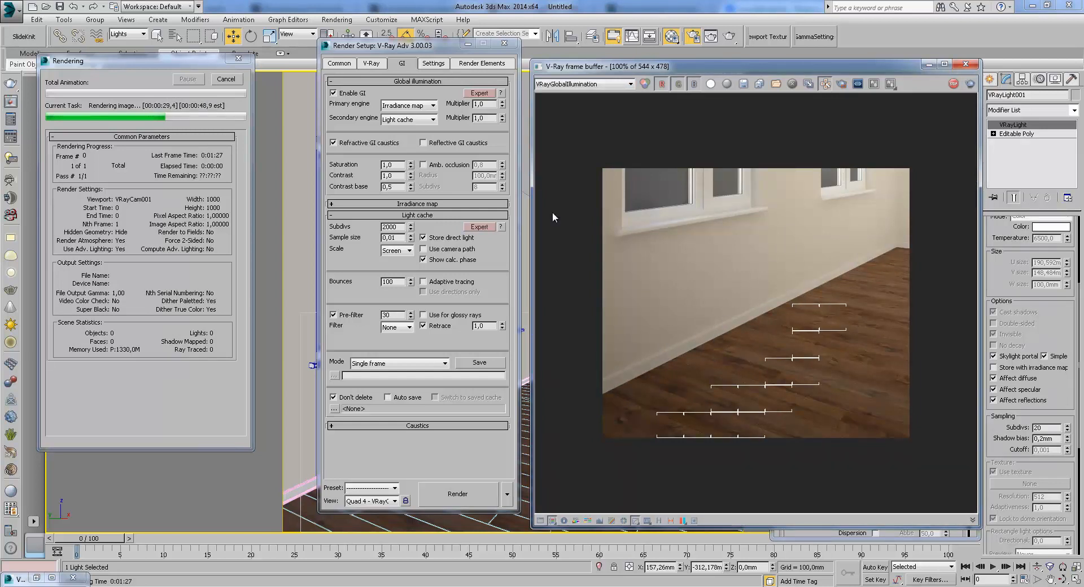
click(570, 83)
click(571, 92)
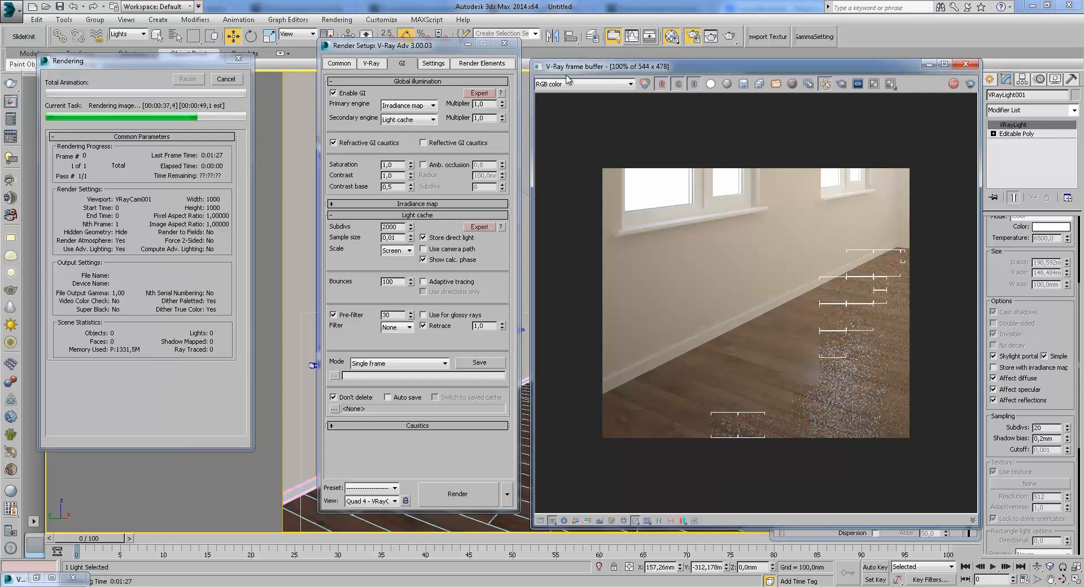
click(216, 82)
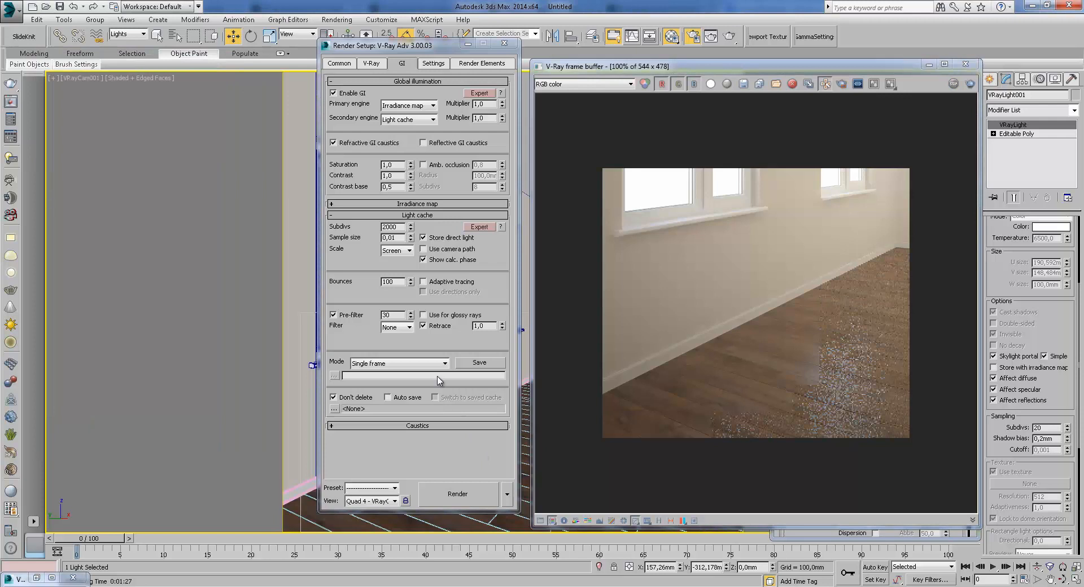
- Turn off the light cache's pre-filter, set its filter to Fixed and render the view
click(333, 315)
click(397, 327)
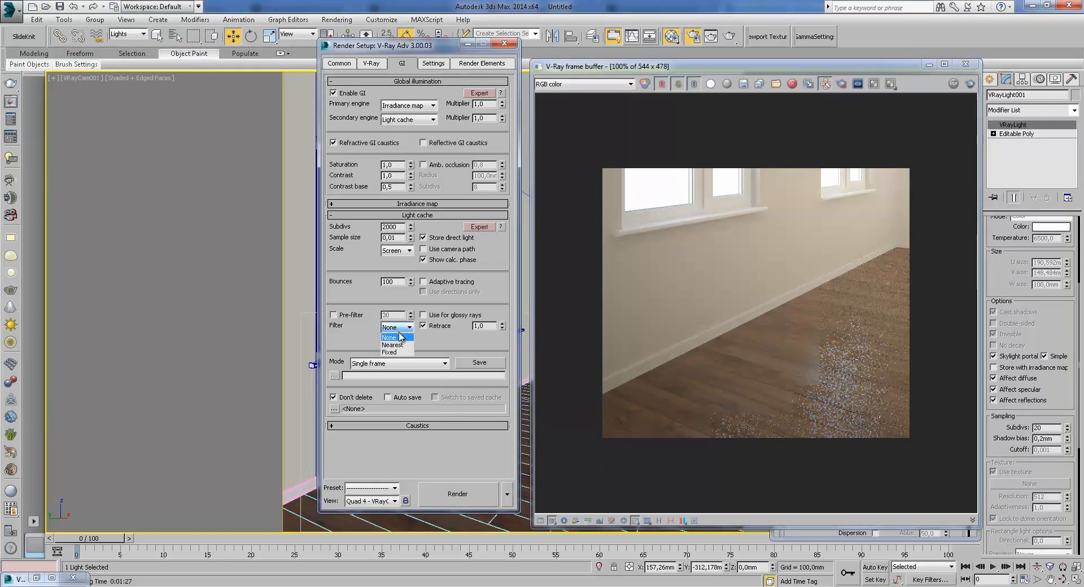
click(397, 352)
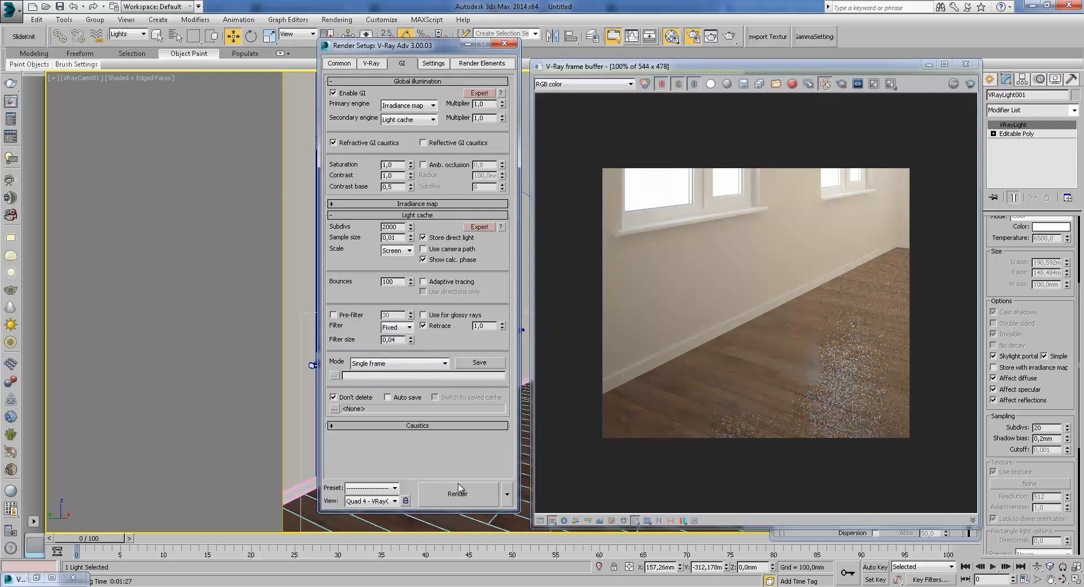
scroll(667, 353, up, 3)
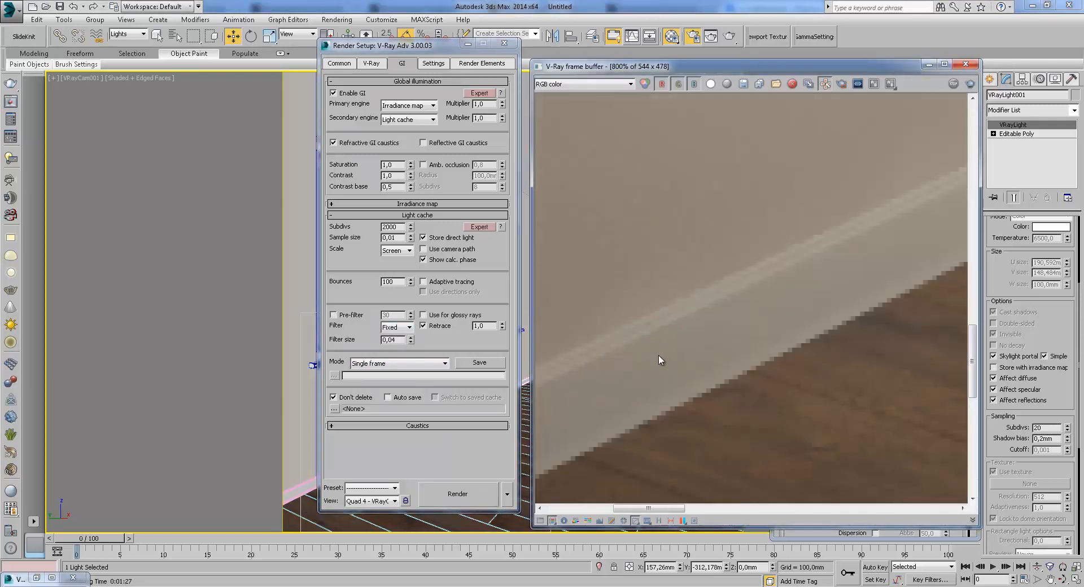
scroll(662, 355, down, 1)
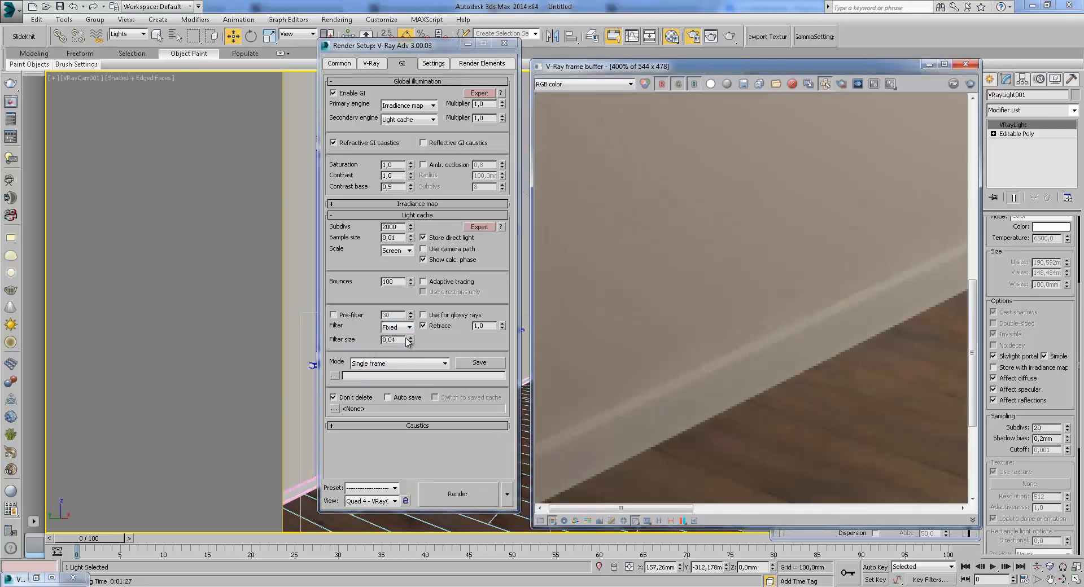
click(476, 488)
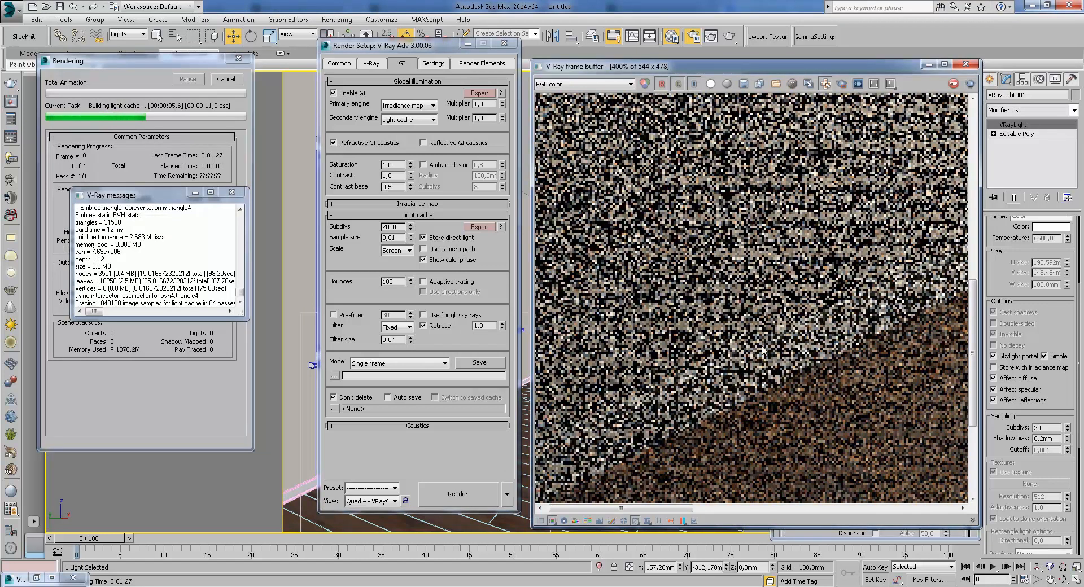
- Examine the baseboard, lower wall and window sills in the new render at 200% and 400% zoom and stop it
scroll(713, 355, down, 1)
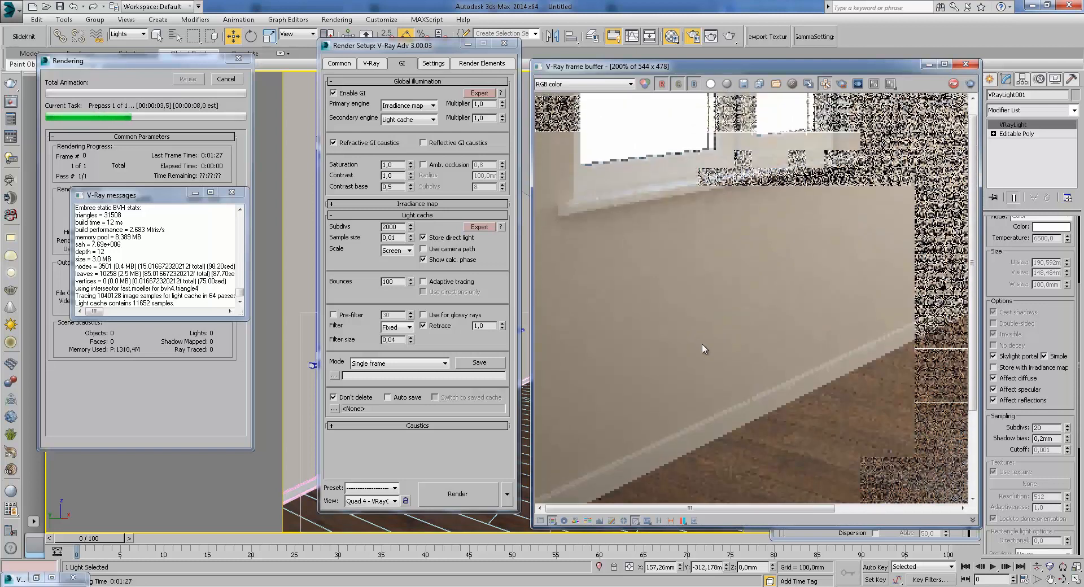
middle_drag(760, 372, 788, 288)
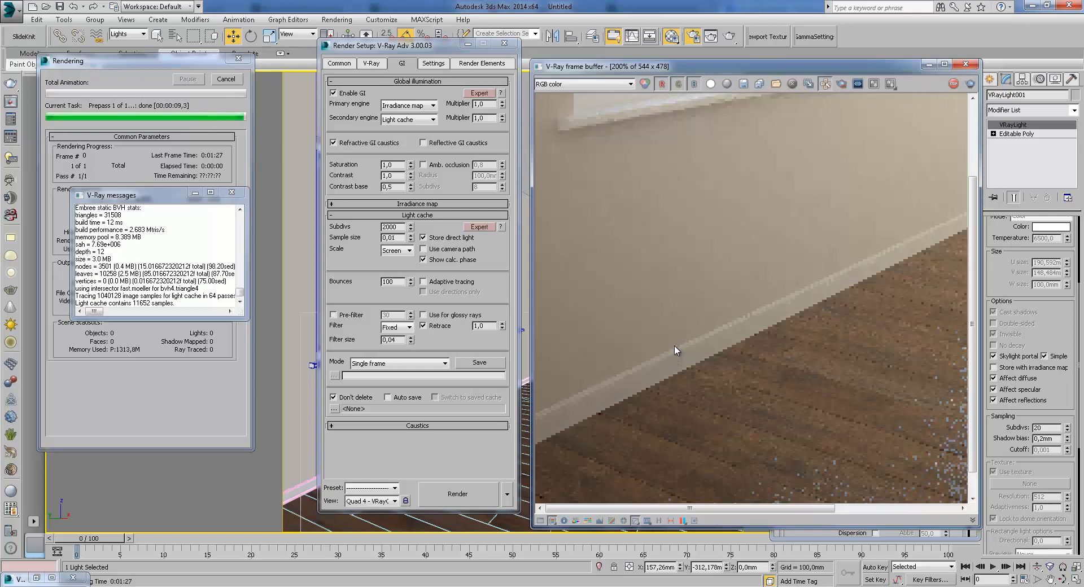
scroll(622, 363, up, 1)
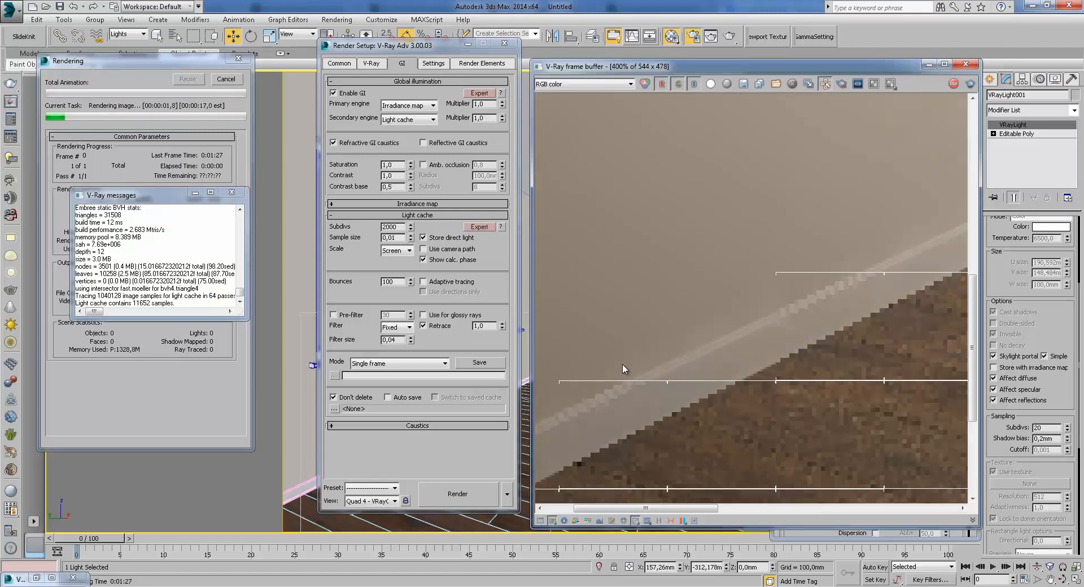
scroll(825, 312, down, 1)
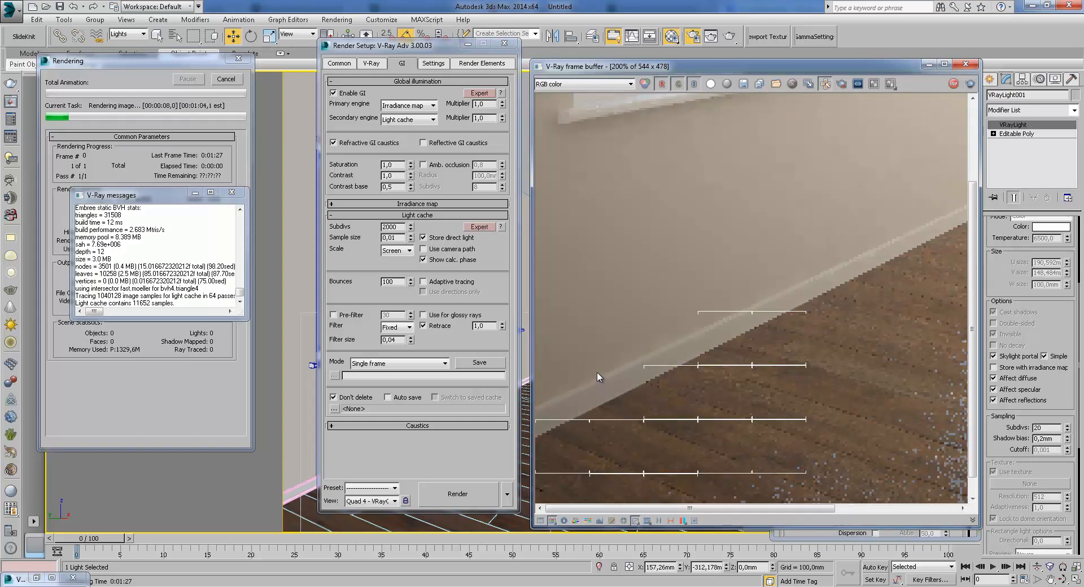
scroll(583, 384, up, 1)
middle_drag(613, 367, 643, 344)
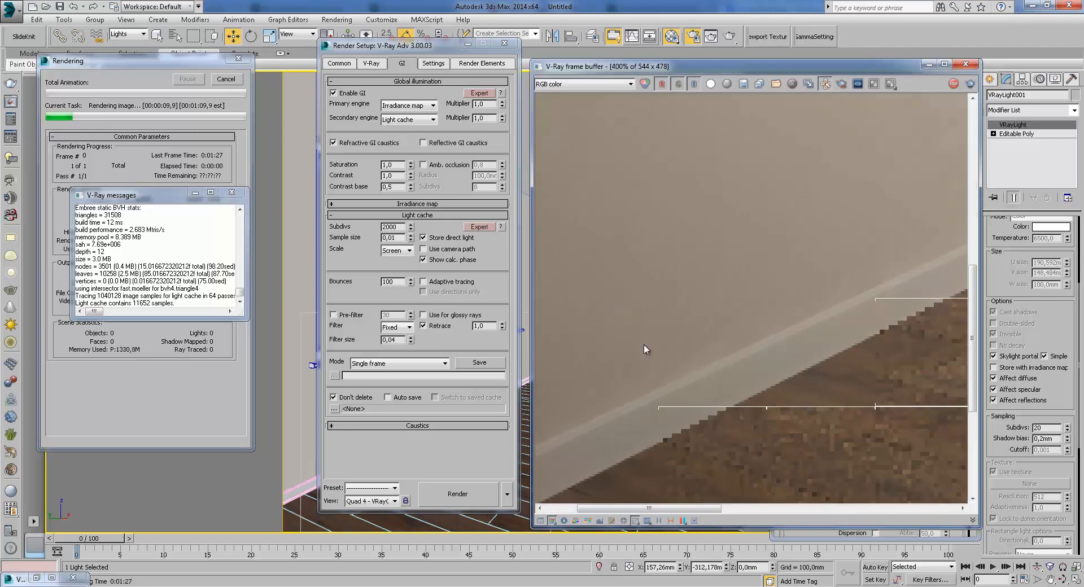
middle_drag(686, 405, 783, 298)
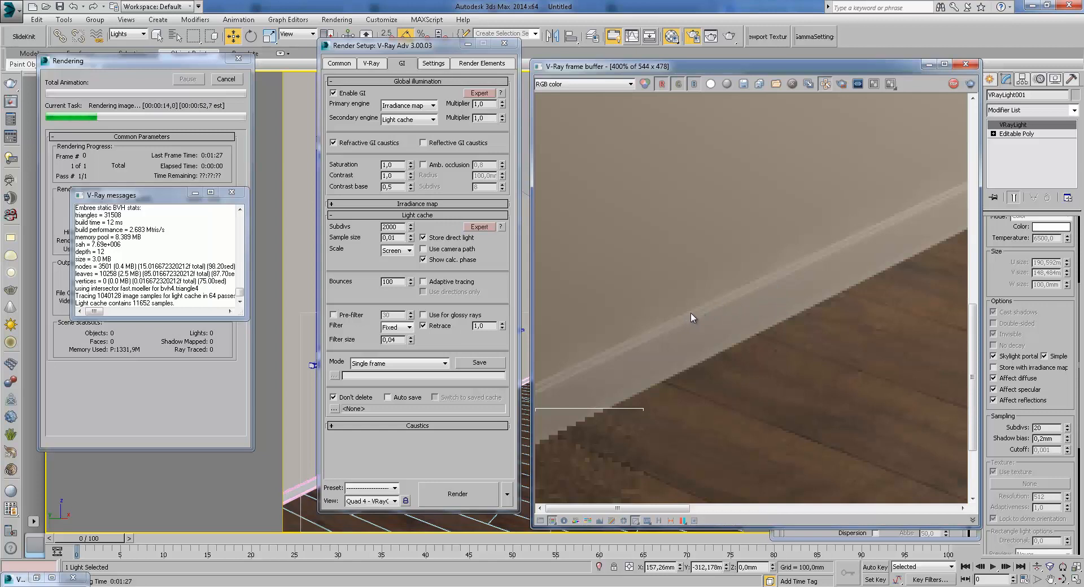
middle_drag(683, 317, 608, 412)
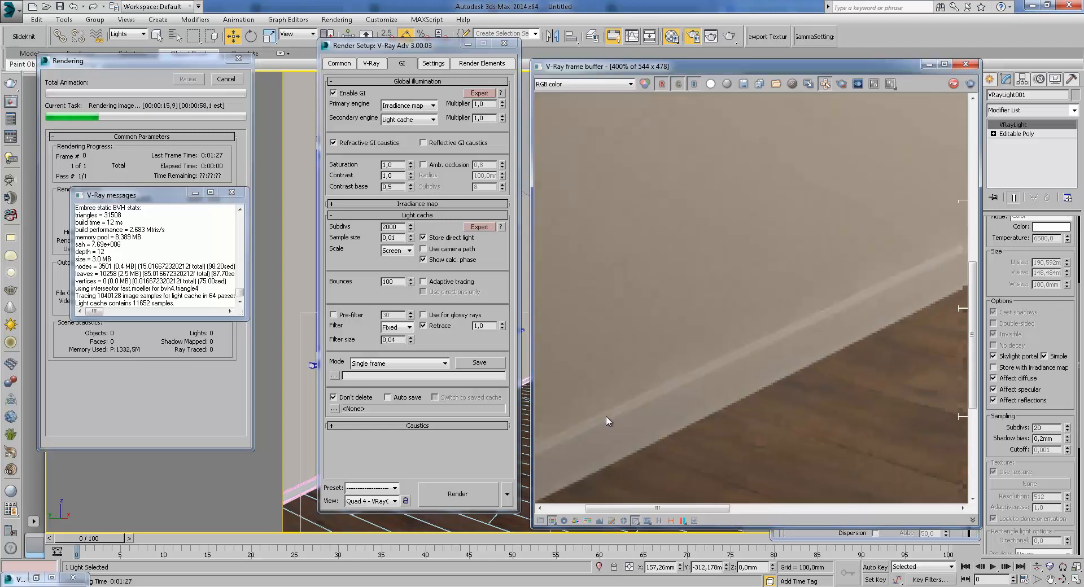
scroll(675, 397, down, 2)
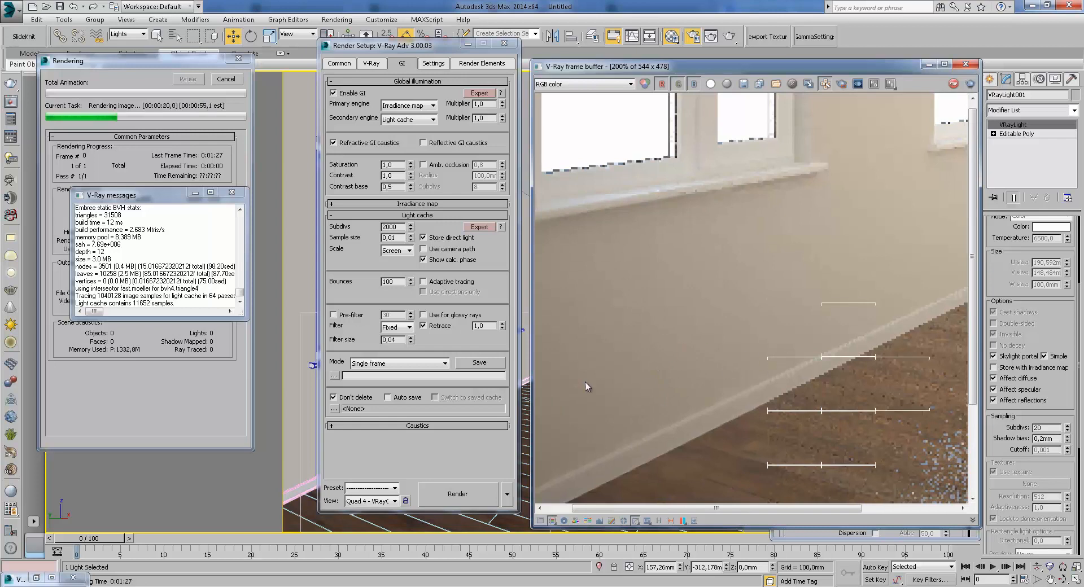
middle_drag(907, 295, 752, 362)
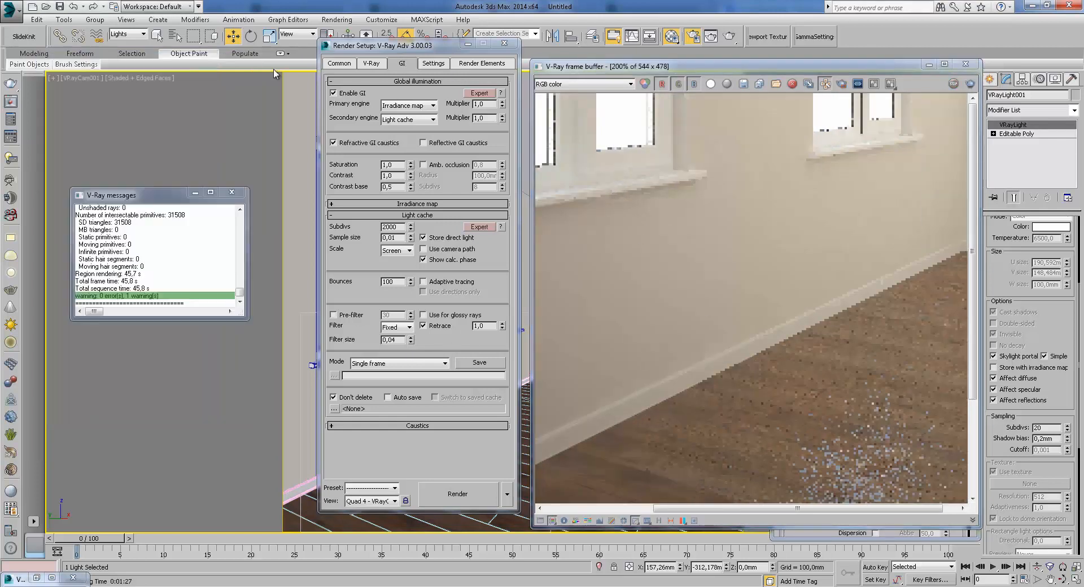
- Bring up the V-Ray system settings and review the previous render and division method options
click(440, 66)
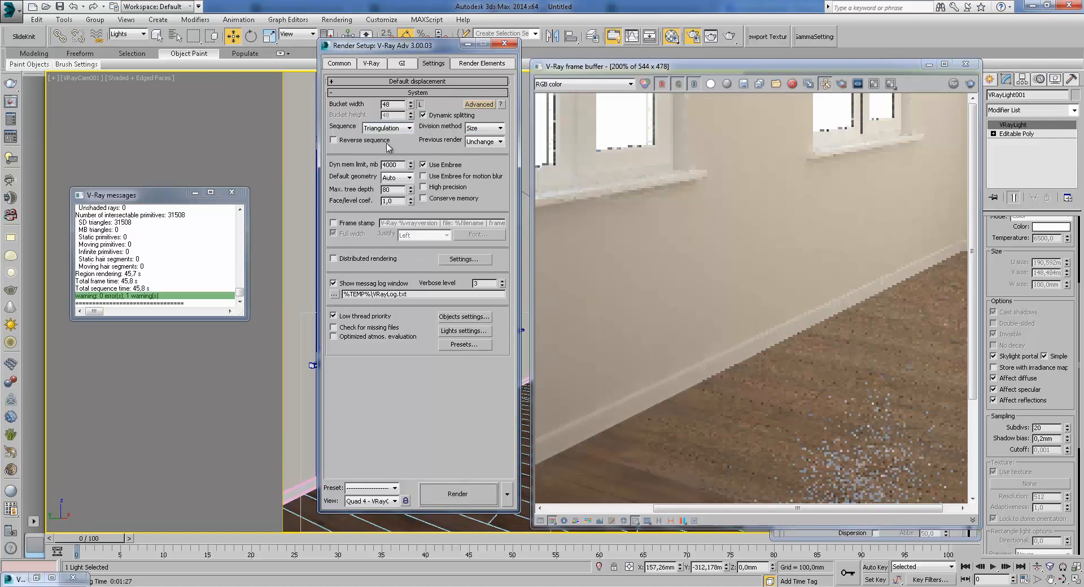
click(493, 141)
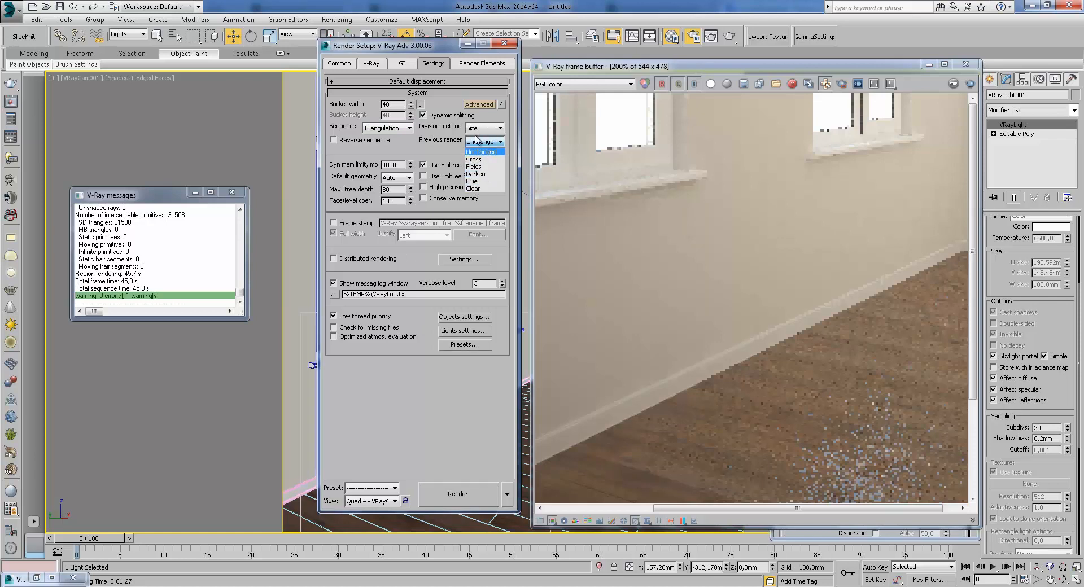
click(449, 157)
click(475, 129)
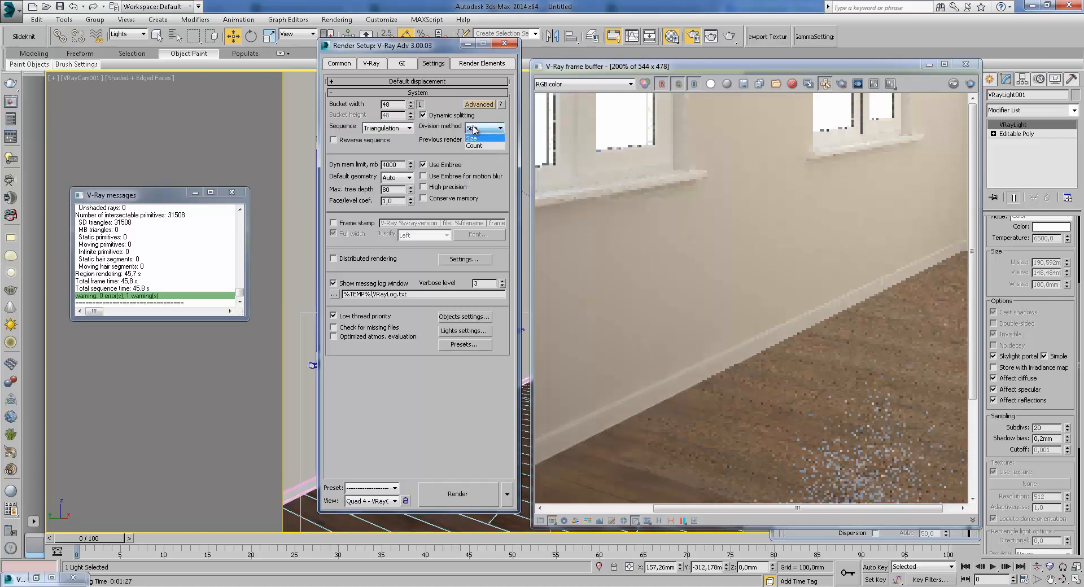
click(479, 138)
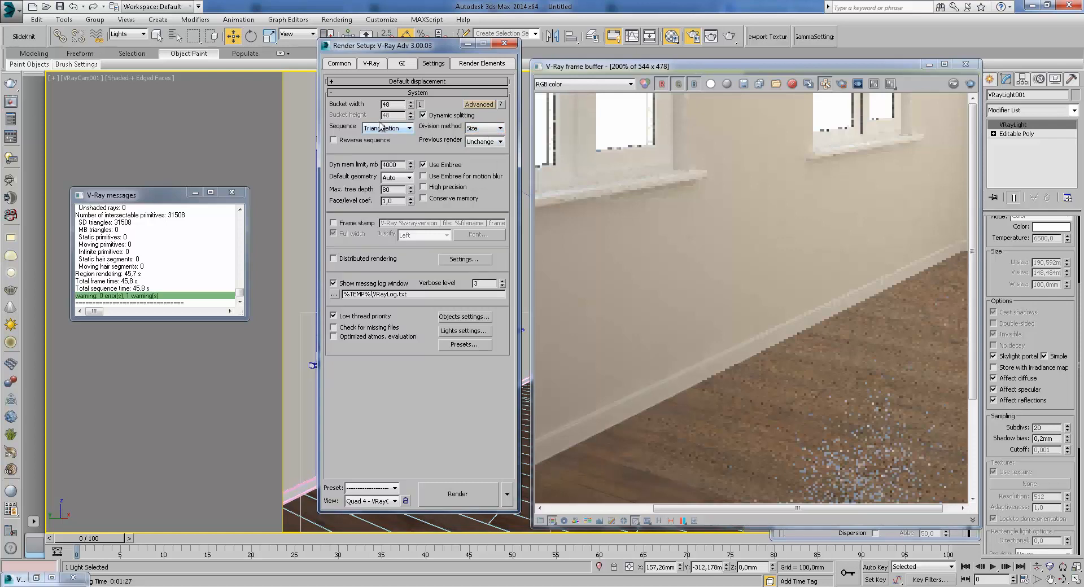
- Turn off dynamic splitting and review the available bucket division method and sequence options
click(492, 129)
click(481, 140)
click(496, 129)
click(480, 138)
click(391, 129)
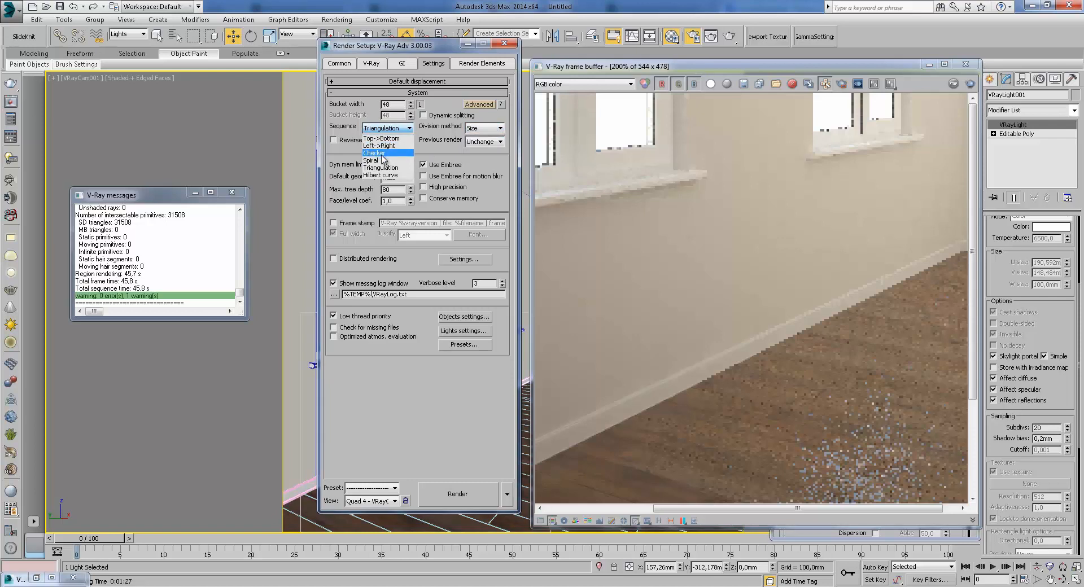
click(431, 148)
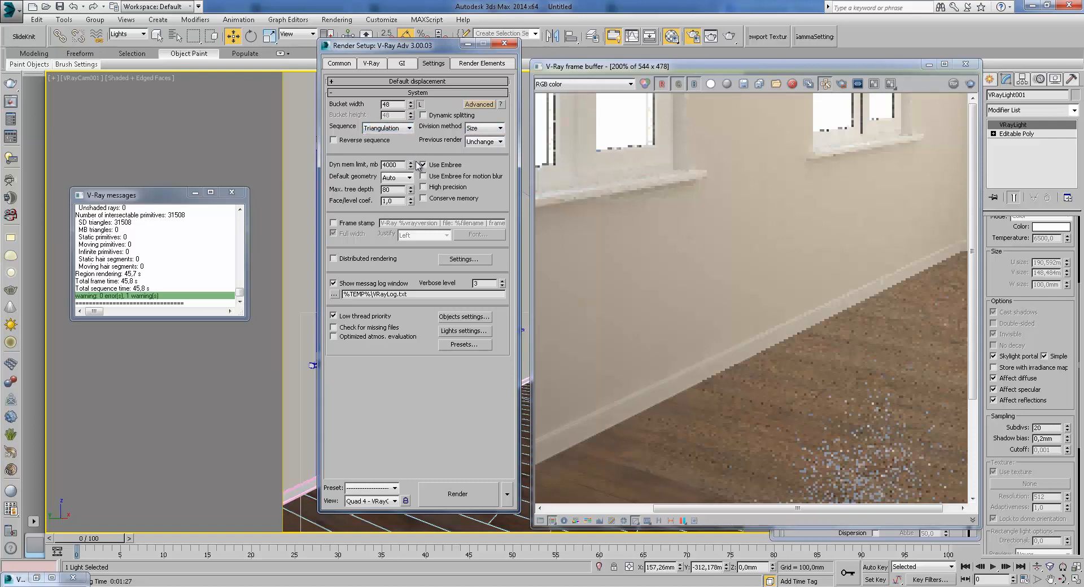
- Compare the default geometry options in the system settings and set it to Dynamic
click(407, 178)
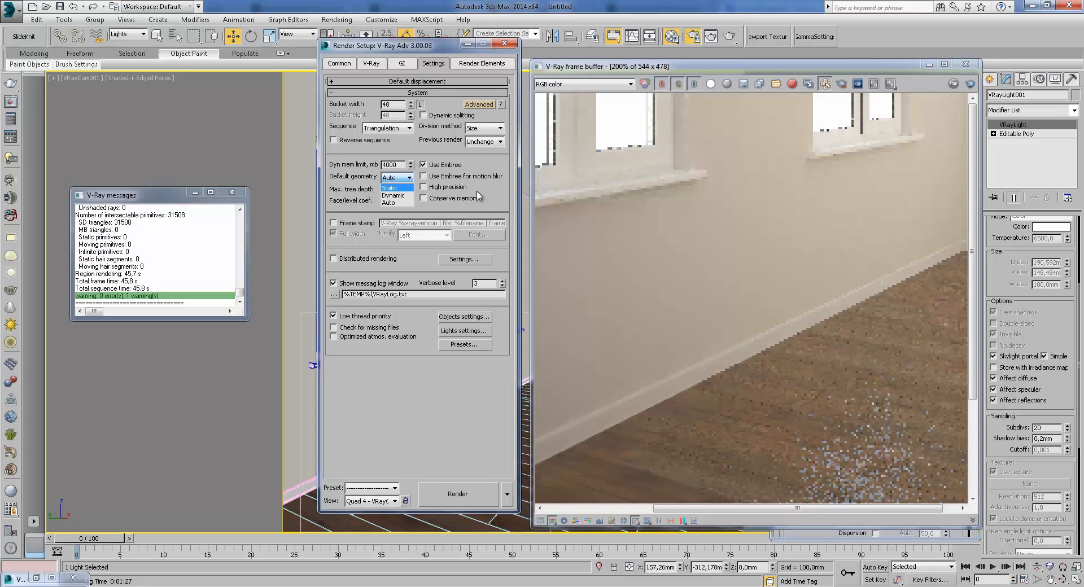
click(406, 195)
click(407, 177)
click(400, 189)
click(405, 179)
click(406, 195)
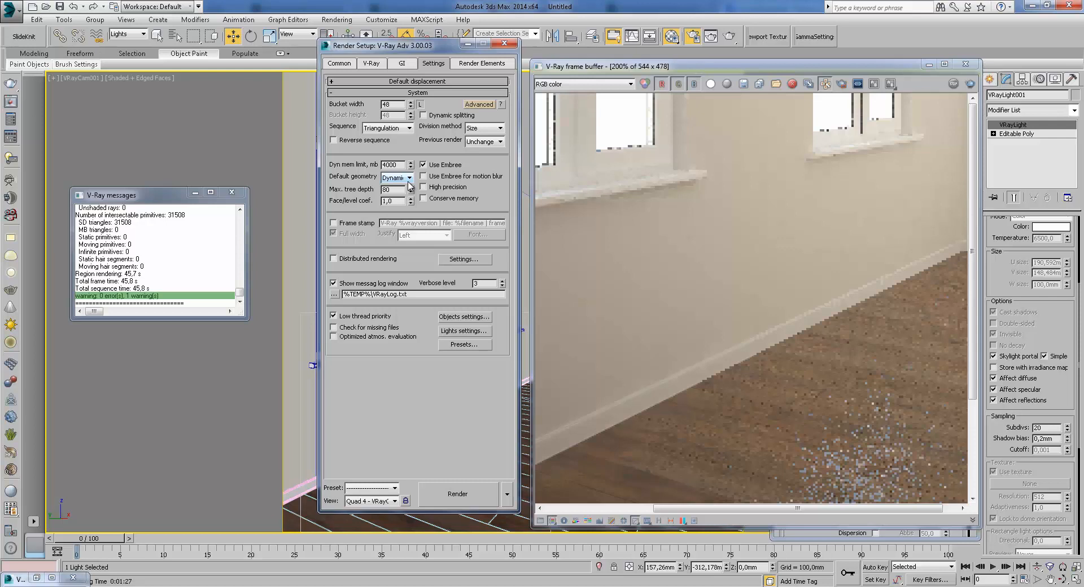
click(409, 179)
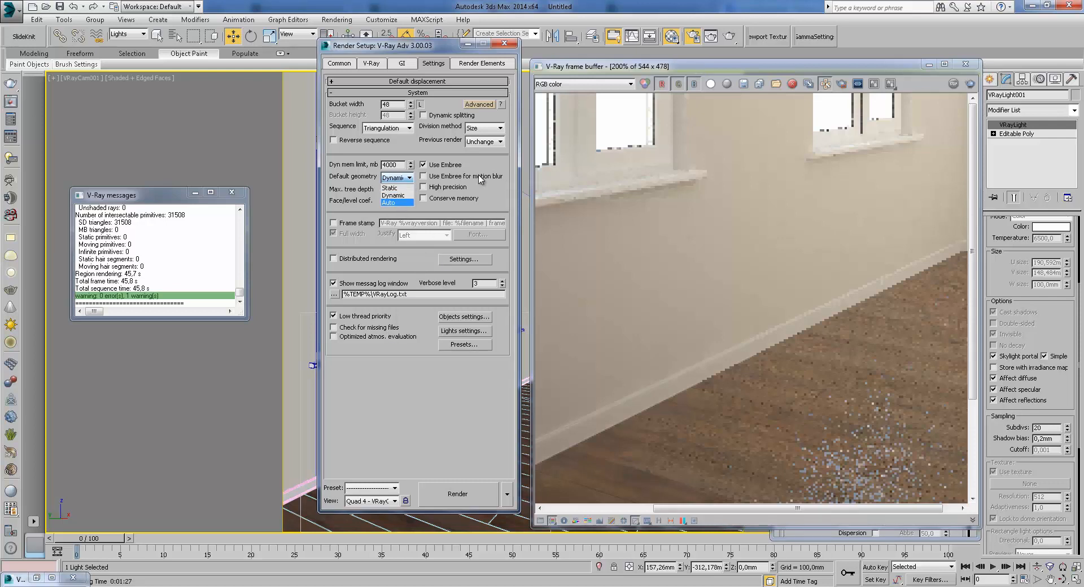
click(424, 269)
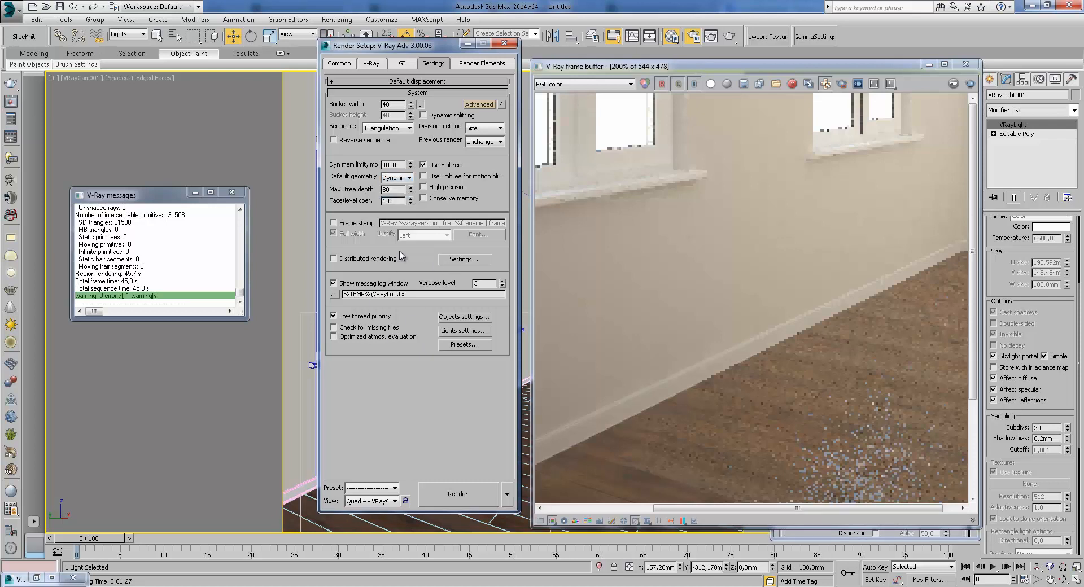
- Review the frame stamp option and look through the list of V-Ray render elements without adding any
click(337, 223)
click(336, 223)
drag(450, 48, 459, 59)
click(460, 85)
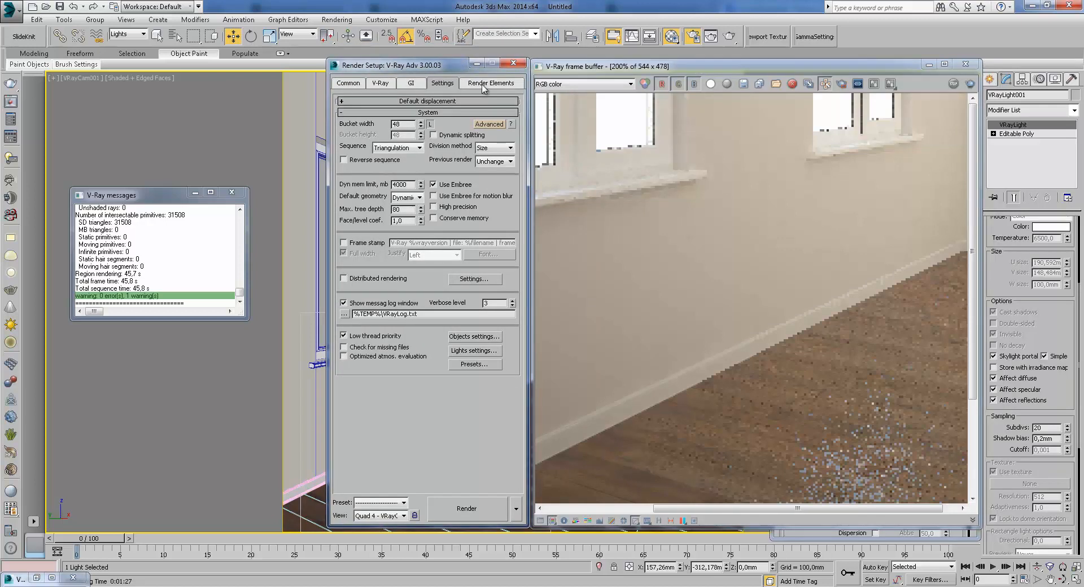
click(356, 126)
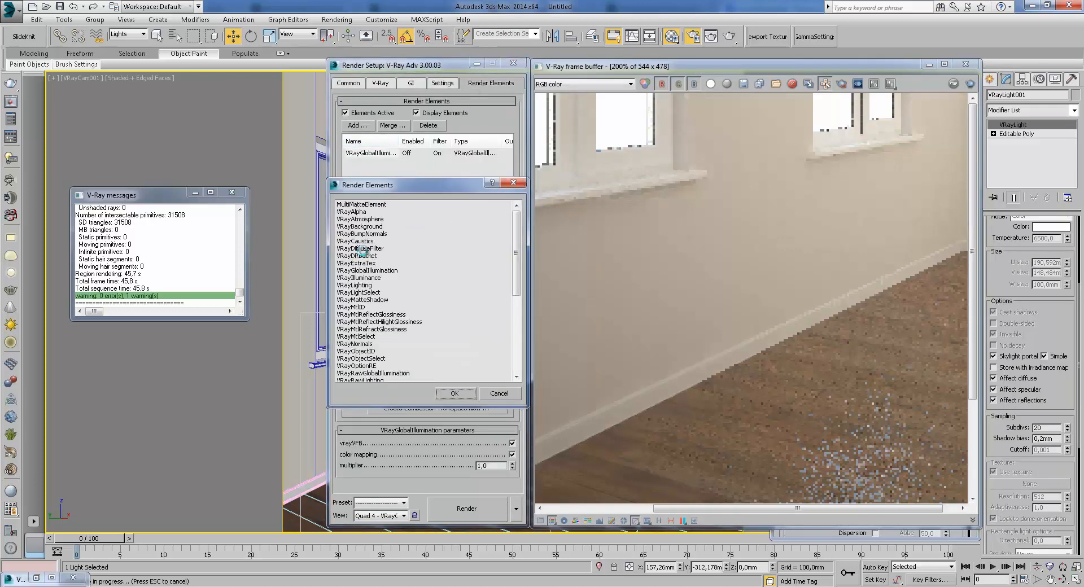
mouse_move(515, 254)
mouse_down()
mouse_move(514, 341)
mouse_move(515, 271)
mouse_up()
click(513, 182)
- Close the V-Ray frame buffer and Material Editor, and minimize the render setup after checking its common parameters
click(406, 84)
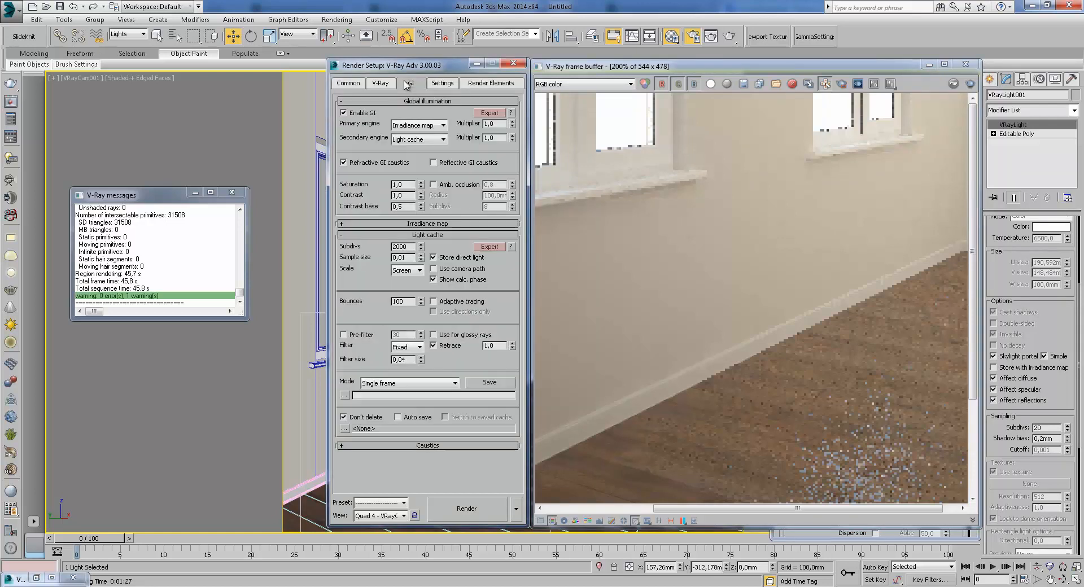
click(388, 83)
click(513, 63)
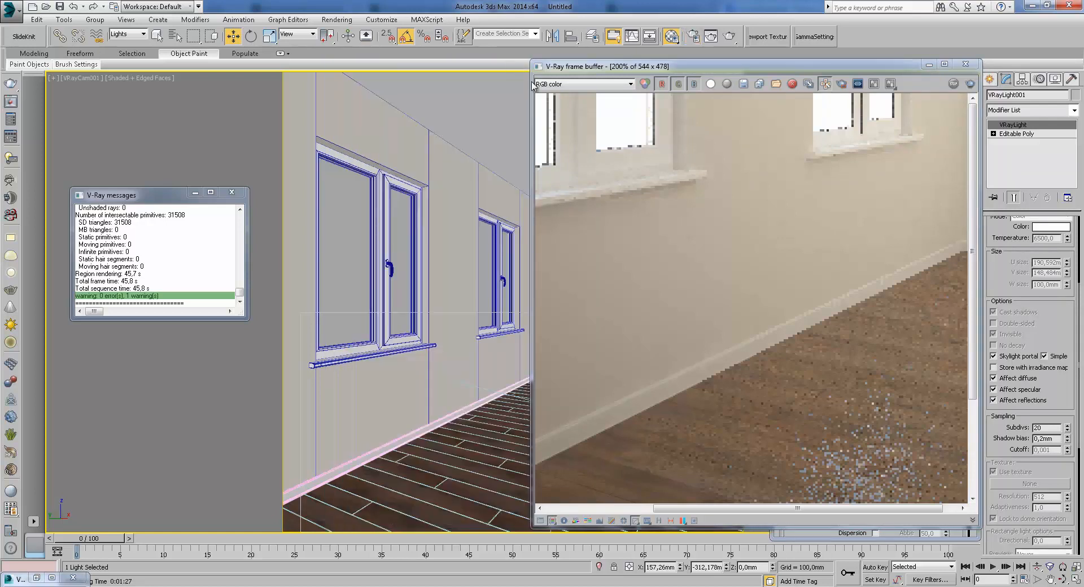
click(965, 64)
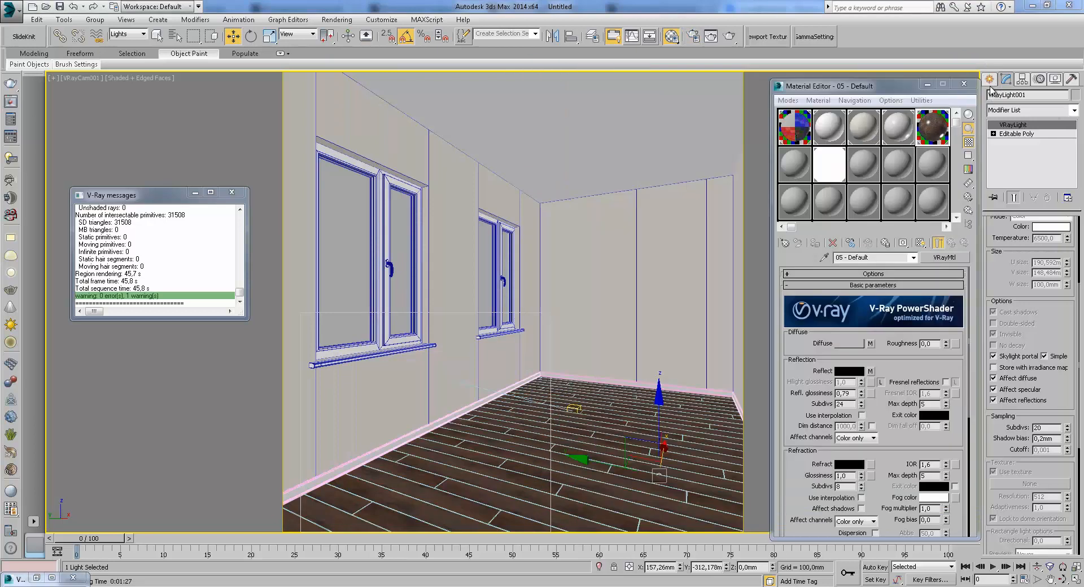
click(963, 83)
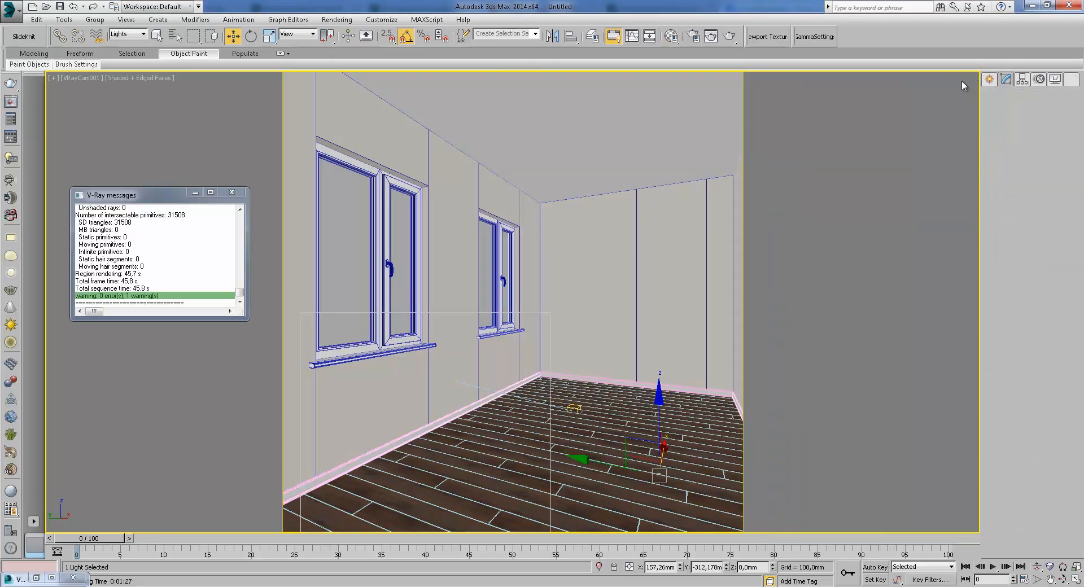
click(698, 40)
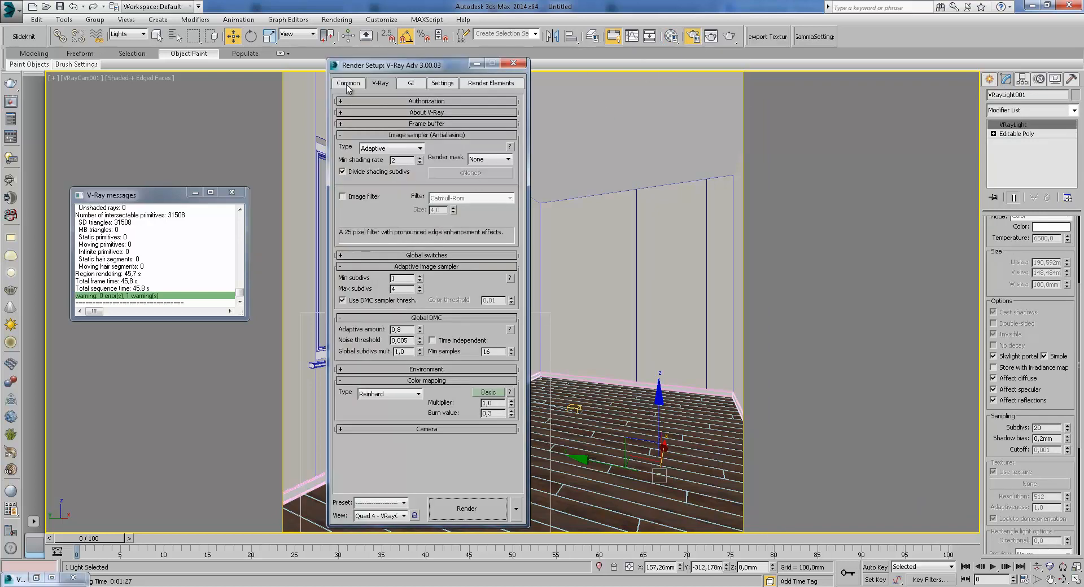
click(350, 84)
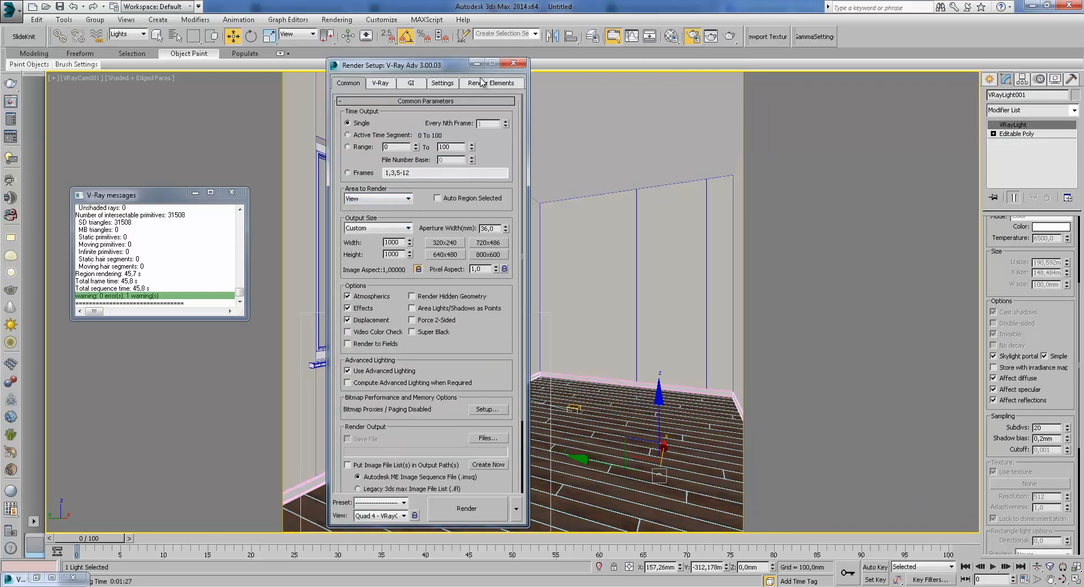
click(477, 63)
- Lower the V-Ray sun in the front view to a height of about 4090 mm and return to the camera view
key(t)
scroll(514, 189, down, 4)
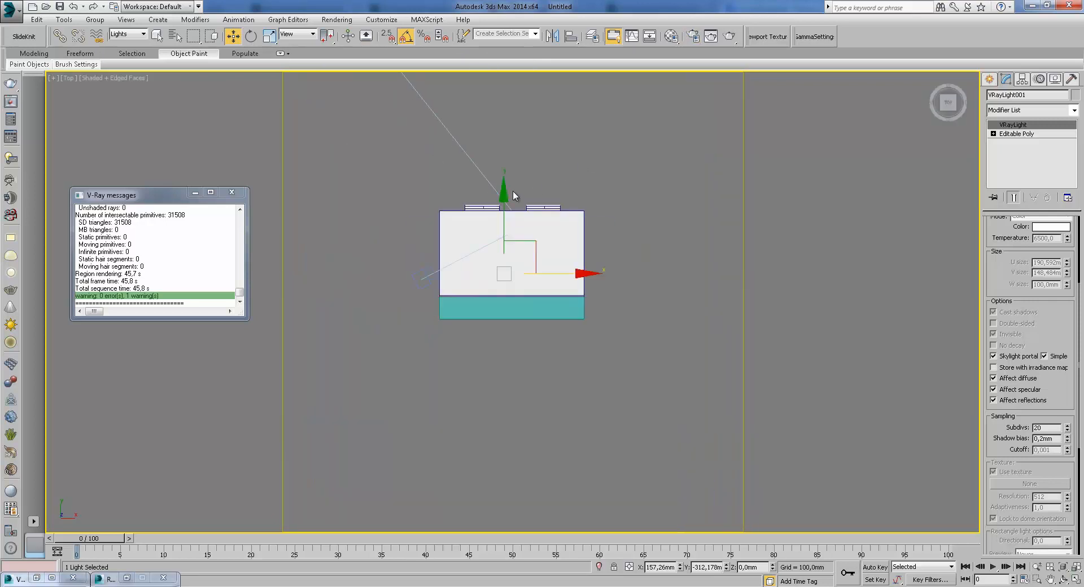
scroll(512, 191, up, 3)
scroll(508, 186, down, 2)
key(f)
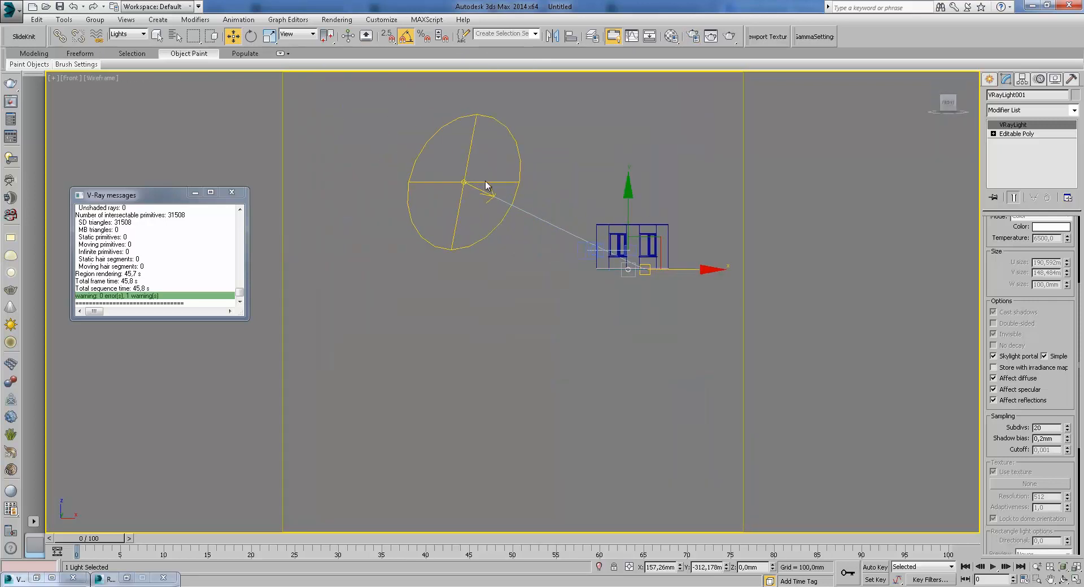
click(490, 195)
drag(462, 143, 459, 166)
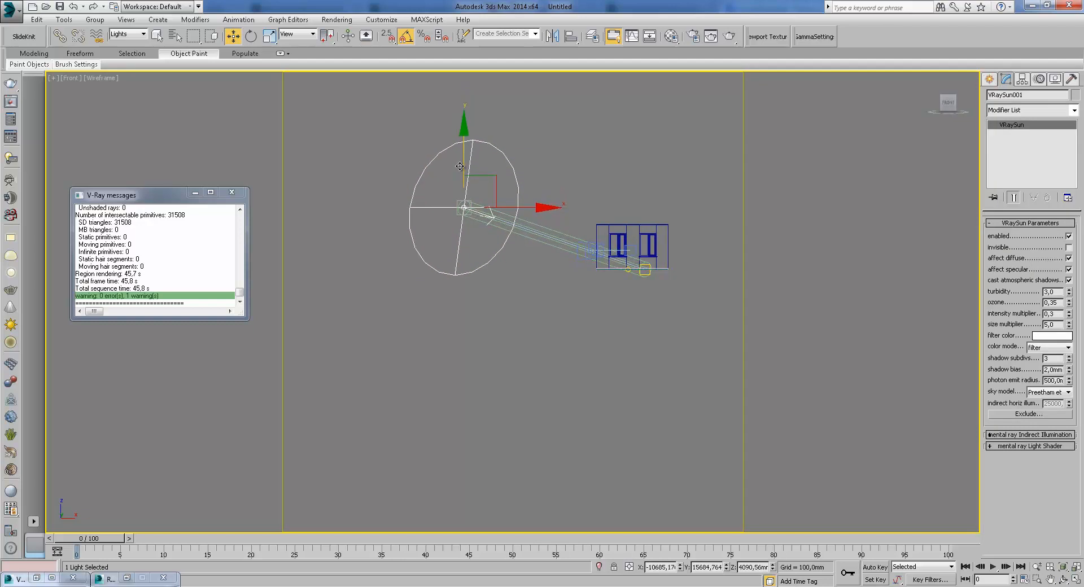
key(c)
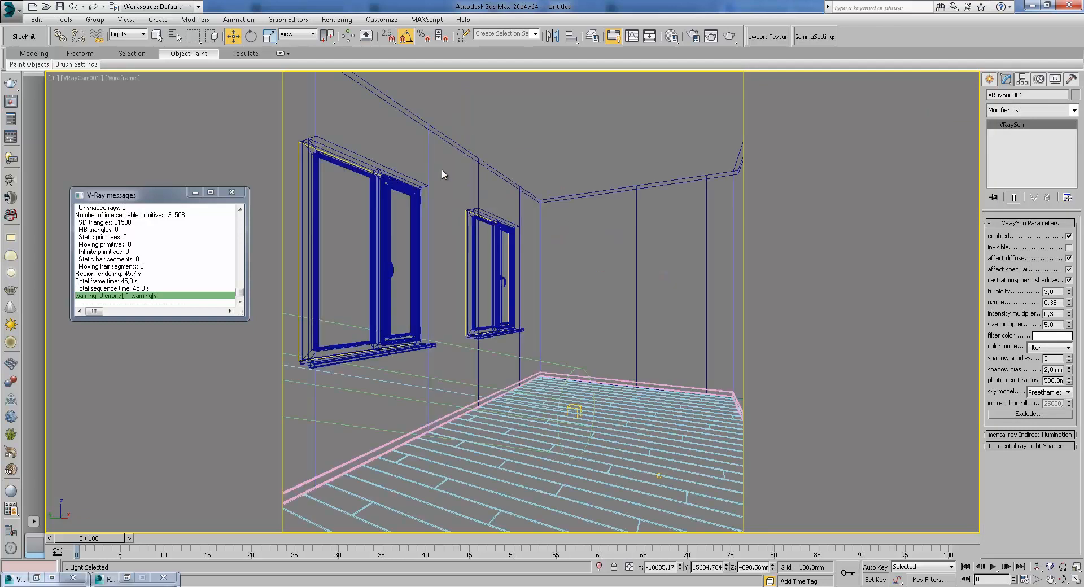
- Create a Daylight system in the top view, with its compass centred on the room
key(t)
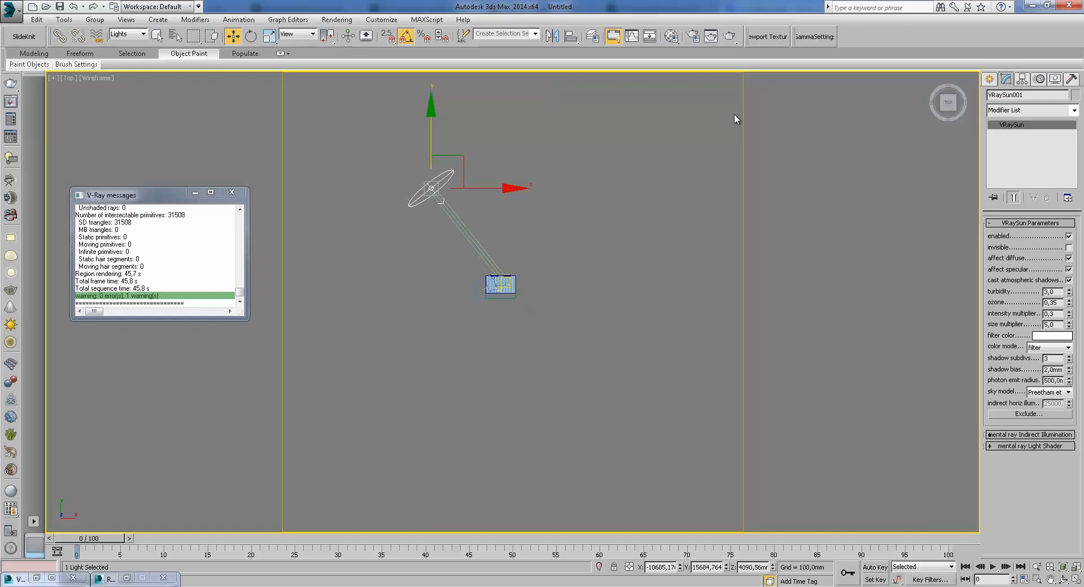
click(992, 83)
click(1071, 79)
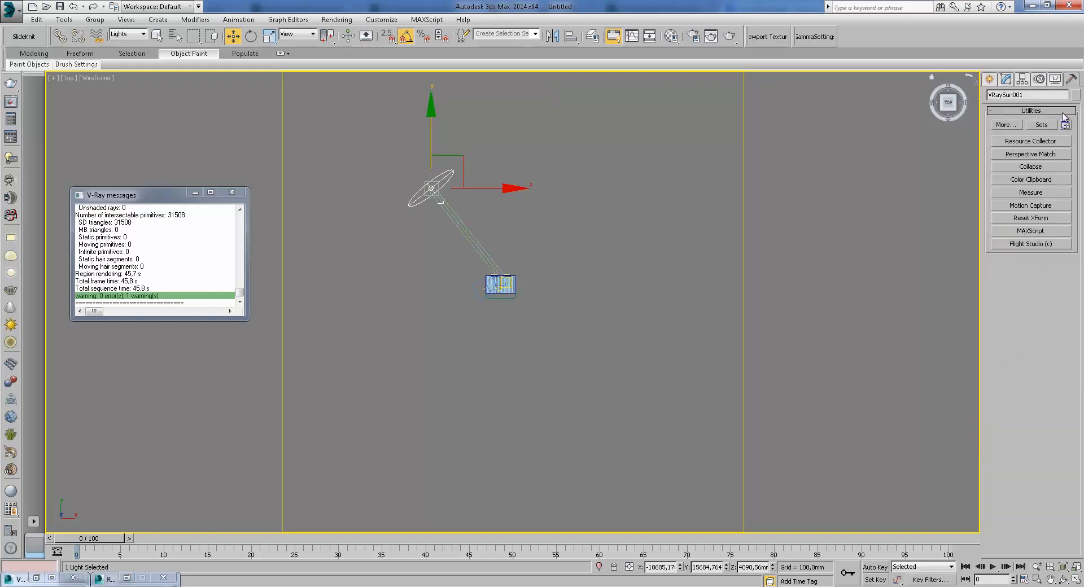
click(1038, 79)
click(1022, 79)
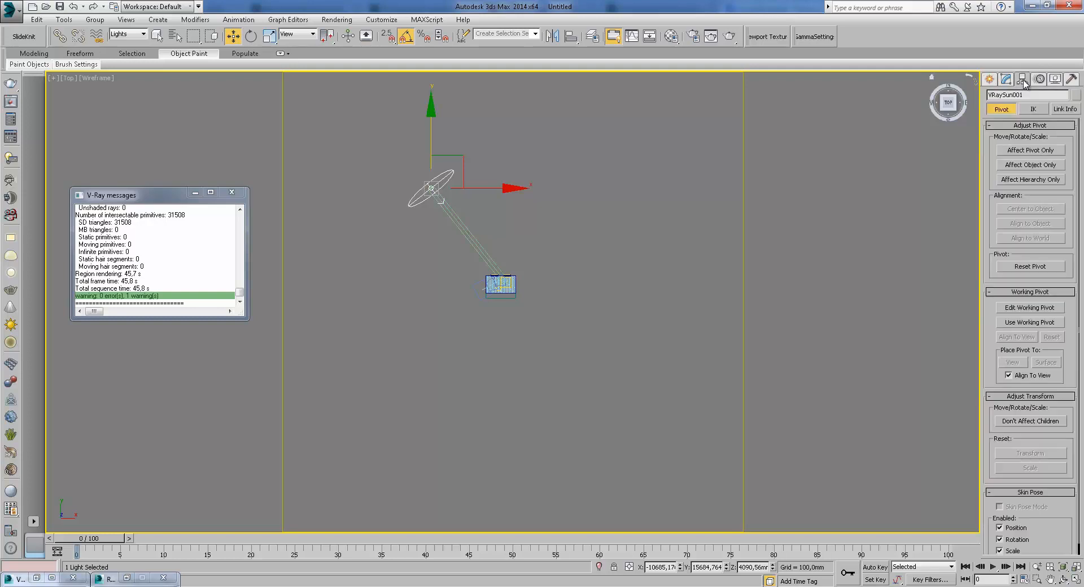
click(990, 80)
click(1075, 97)
click(1009, 175)
scroll(508, 282, up, 5)
drag(462, 320, 471, 290)
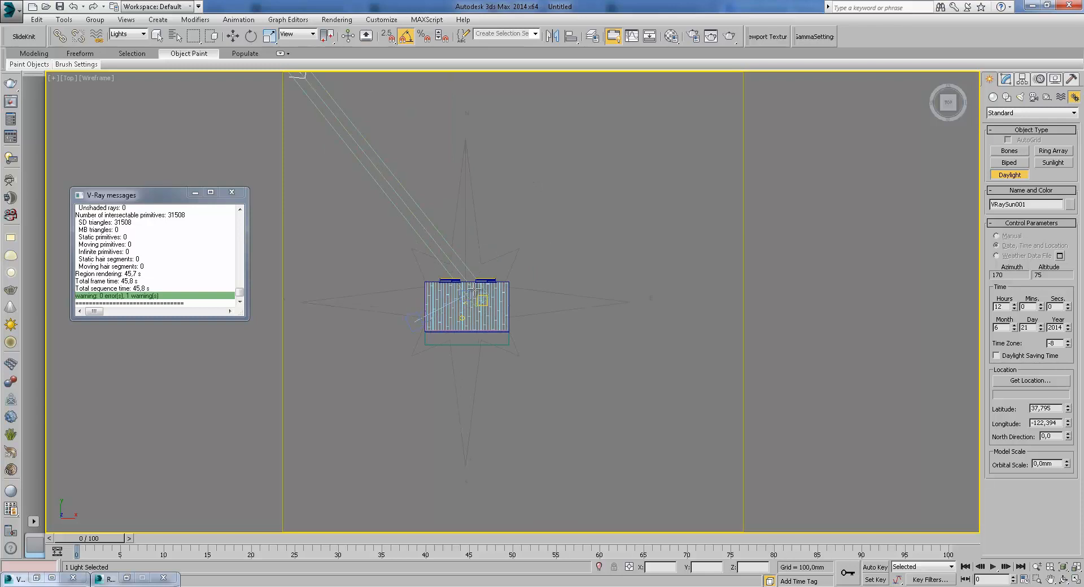
middle_drag(480, 296, 561, 328)
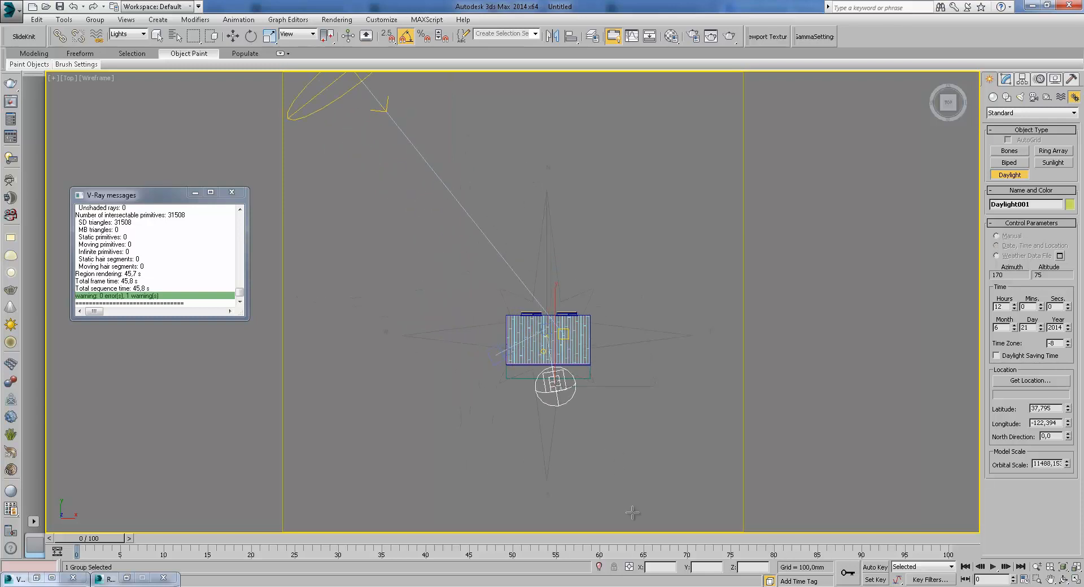
- Set the Daylight system's sunlight to VRaySun and decline the automatic VRaySky environment map
click(233, 37)
click(352, 79)
scroll(506, 158, down, 4)
click(563, 237)
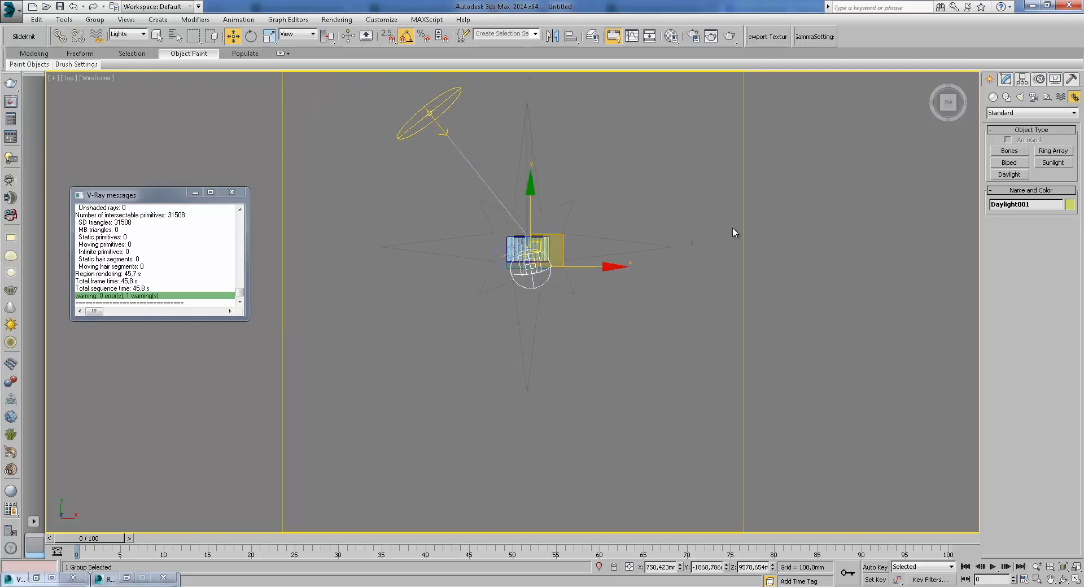
alt+middle_drag(612, 225, 709, 181)
click(1008, 80)
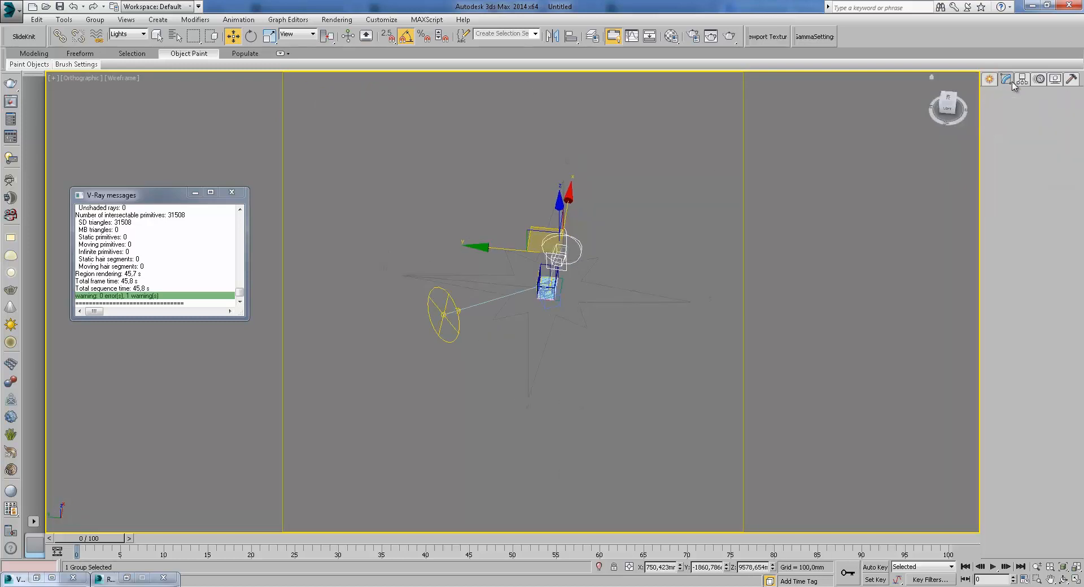
click(1060, 249)
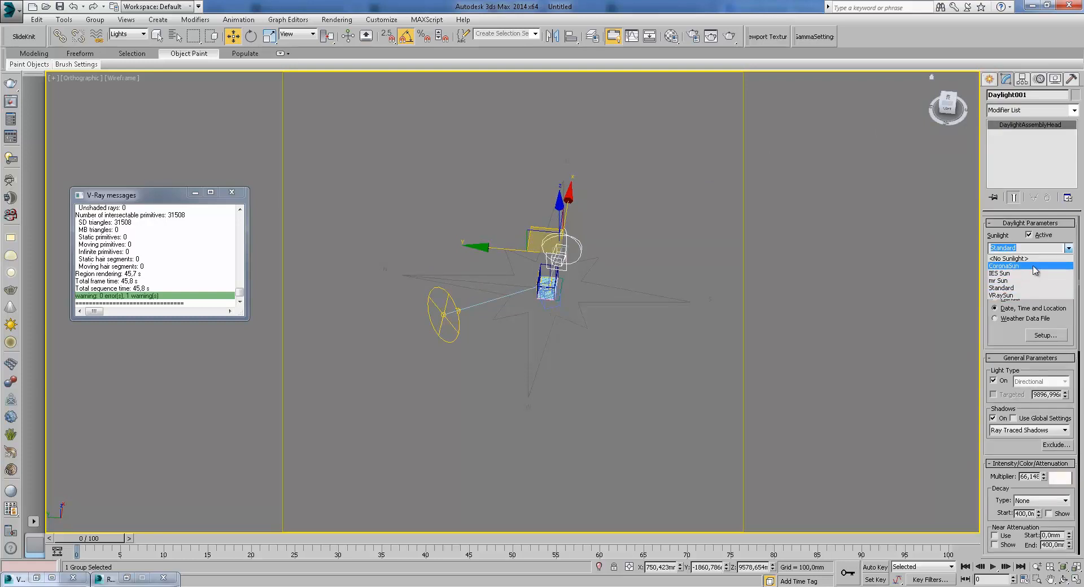
click(1021, 295)
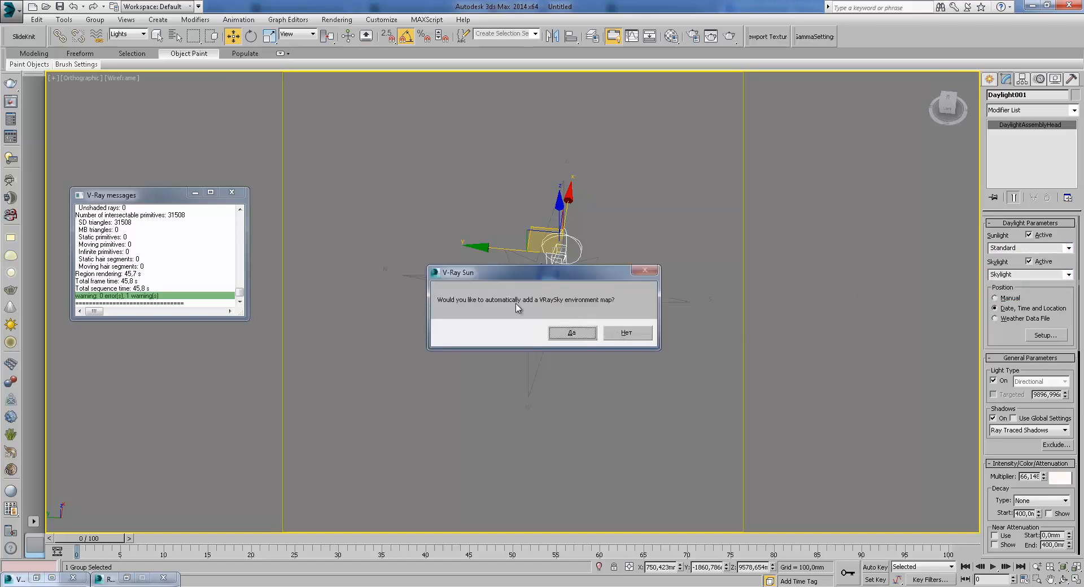
click(627, 334)
- Set the Daylight system's skylight to No Skylight
alt+middle_drag(530, 270, 558, 215)
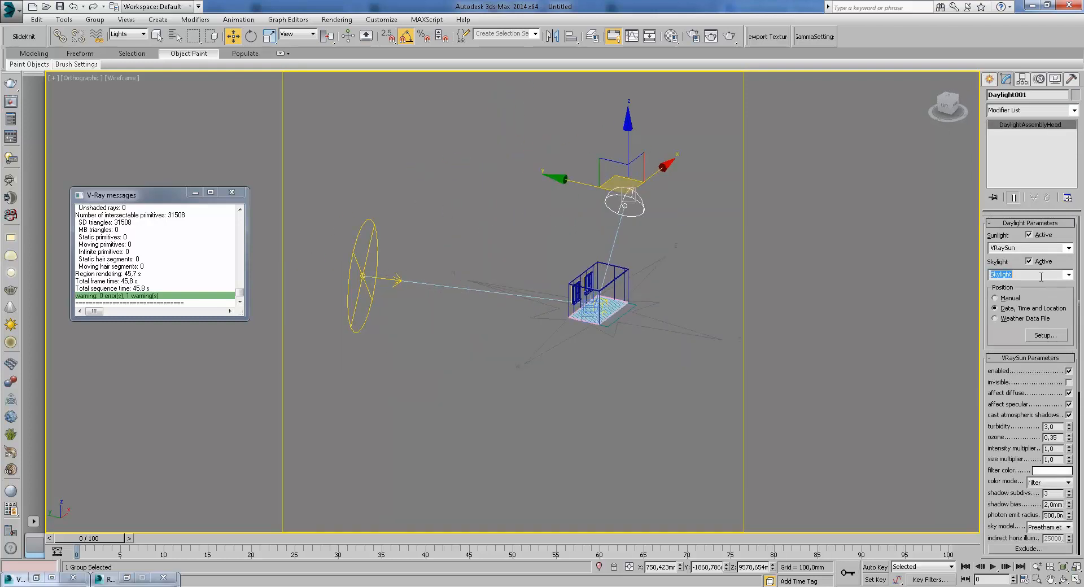
click(1067, 276)
click(1008, 285)
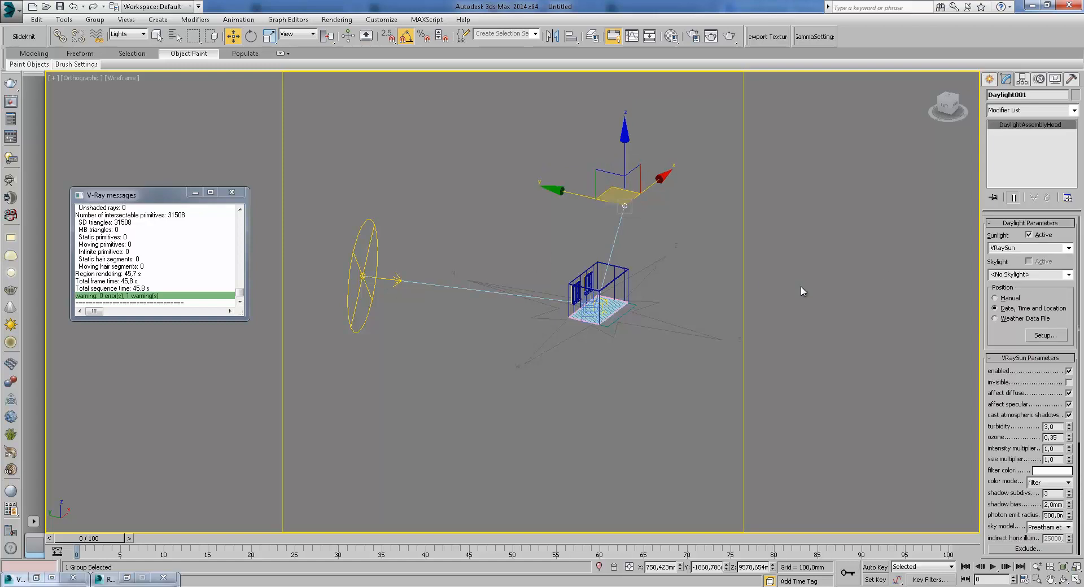
- Disable the original standalone VRaySun
alt+middle_drag(666, 226, 558, 257)
click(438, 210)
click(1068, 236)
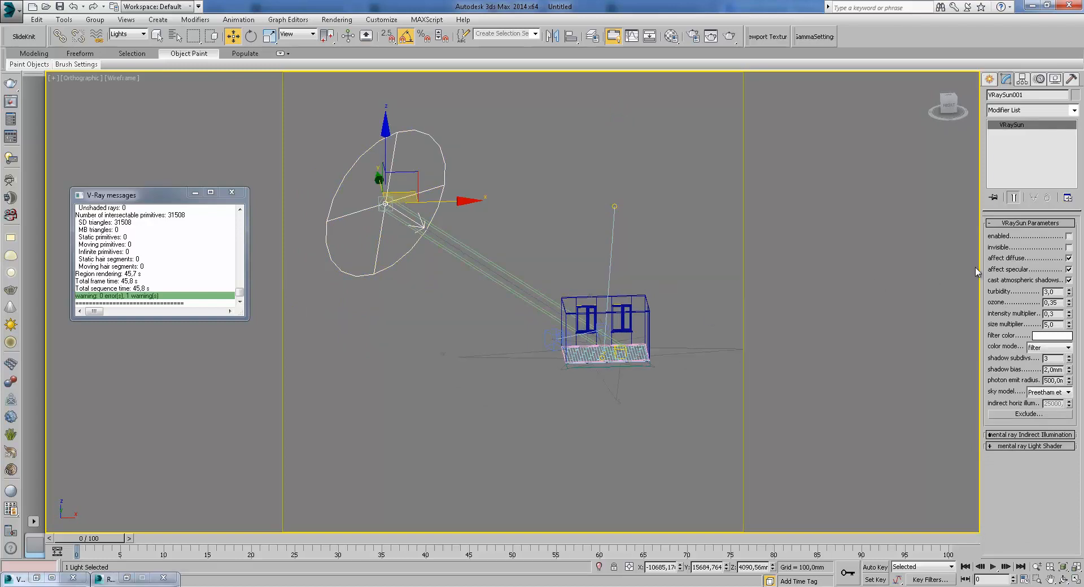
scroll(618, 283, down, 2)
- Select the Daylight sun above the room and set its position control to Manual
click(615, 236)
alt+middle_drag(624, 271, 673, 261)
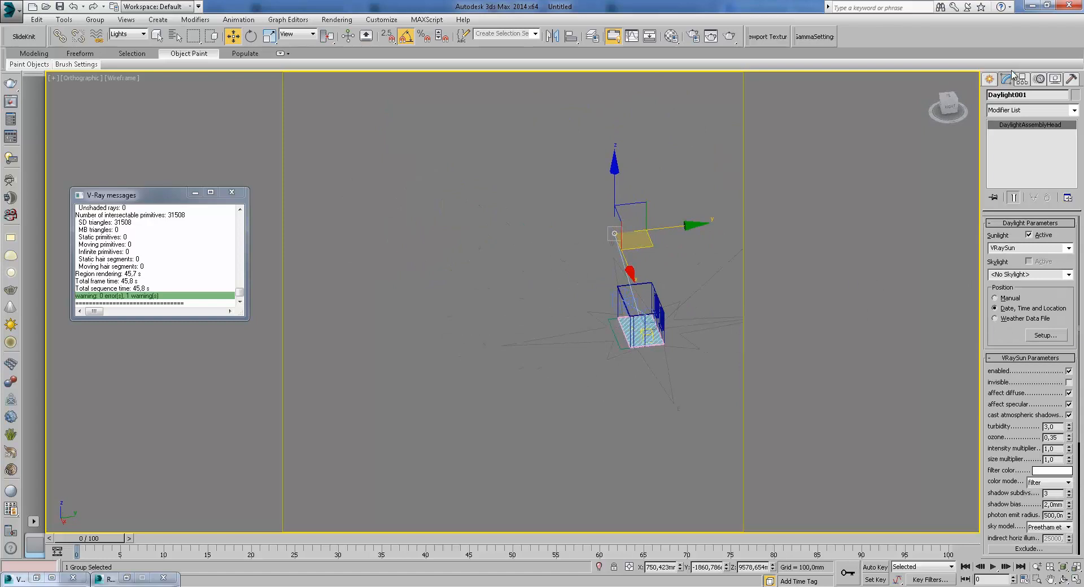
drag(1006, 336, 1005, 289)
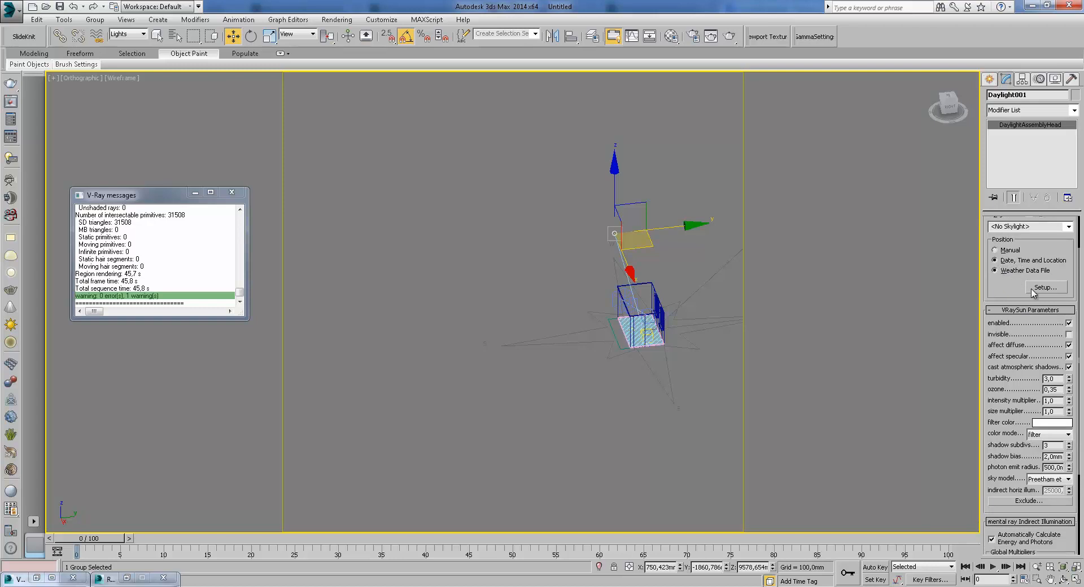
click(1001, 251)
- Try moving the Daylight sun down and sideways close to the room, and undo the move
mouse_move(582, 246)
alt+middle_down()
mouse_move(537, 256)
mouse_move(584, 238)
alt+middle_up()
drag(584, 236, 636, 280)
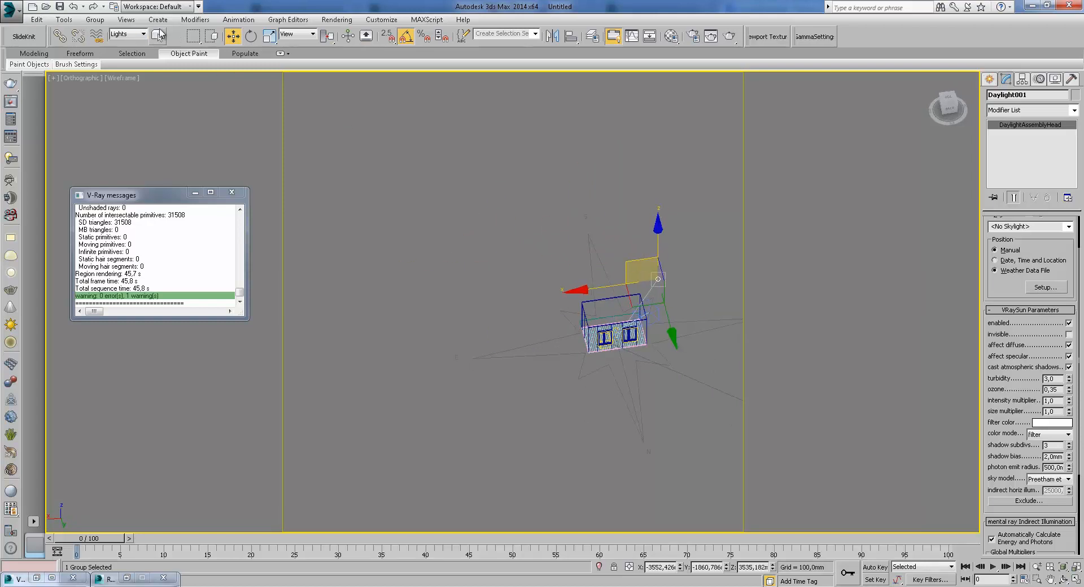
click(73, 6)
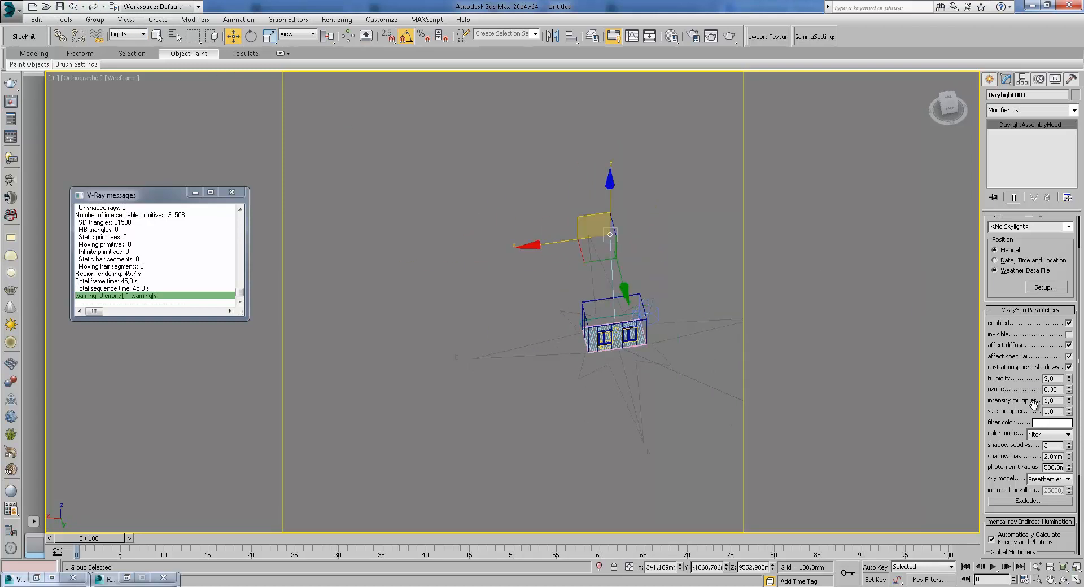
- Set the Daylight system's position control to Date, Time and Location and open its setup
scroll(1055, 508, down, 2)
scroll(1033, 395, up, 5)
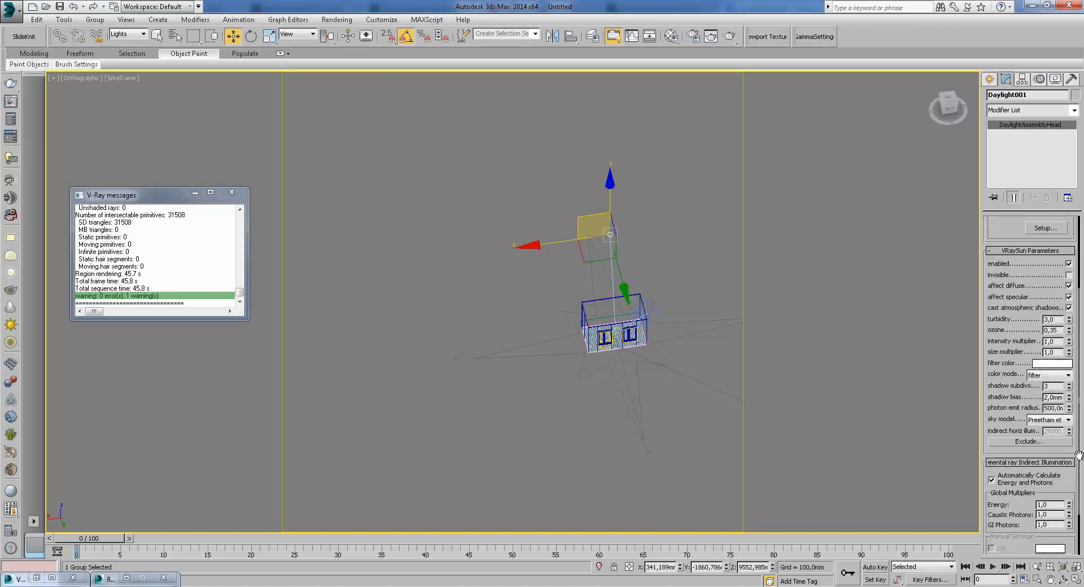
click(1005, 307)
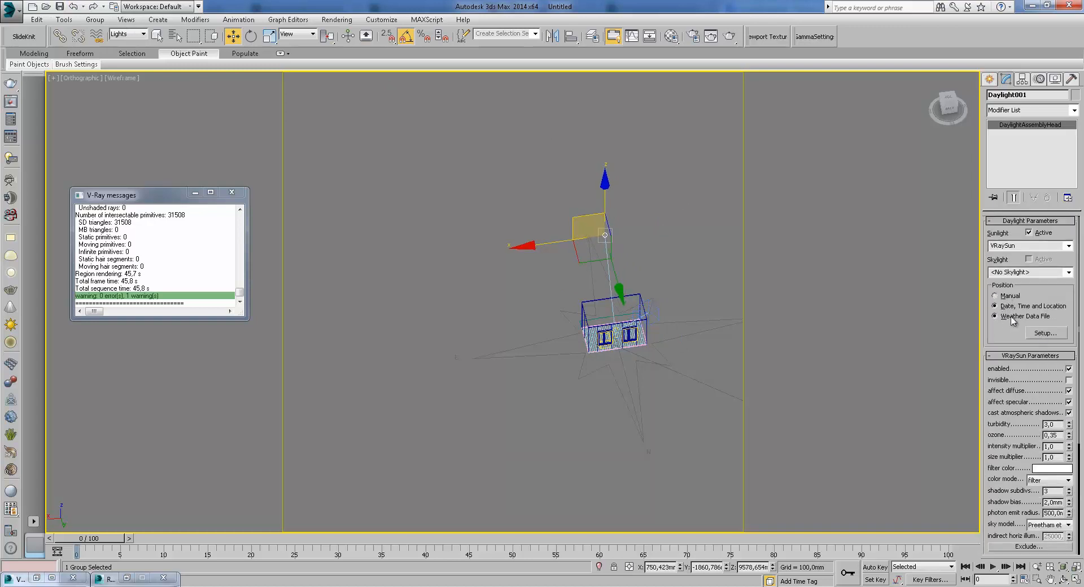
click(1041, 333)
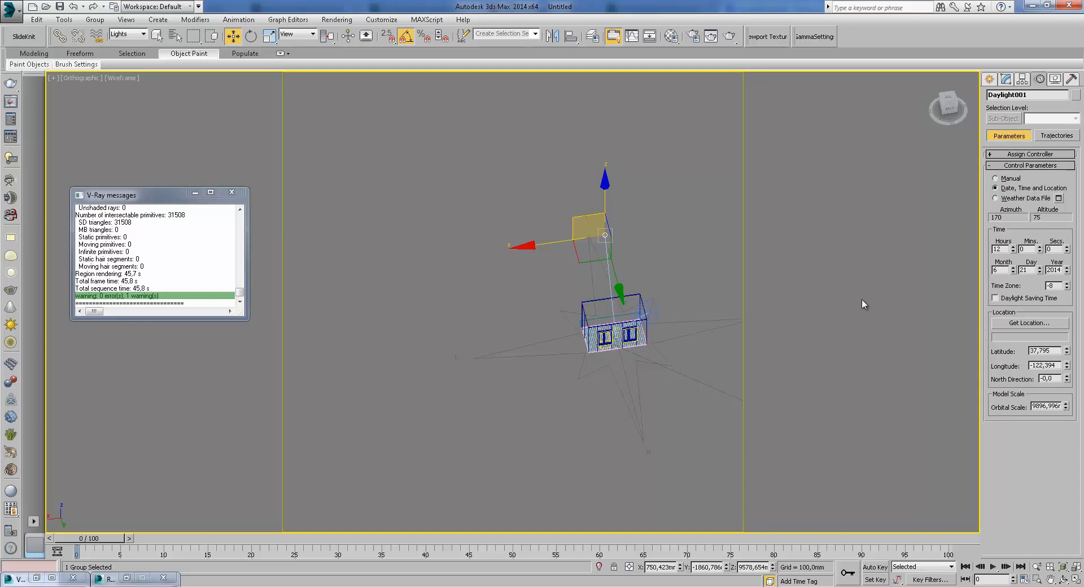
- Look at the Weather Data File configuration, and return the Daylight position control to Date, Time and Location
click(1002, 201)
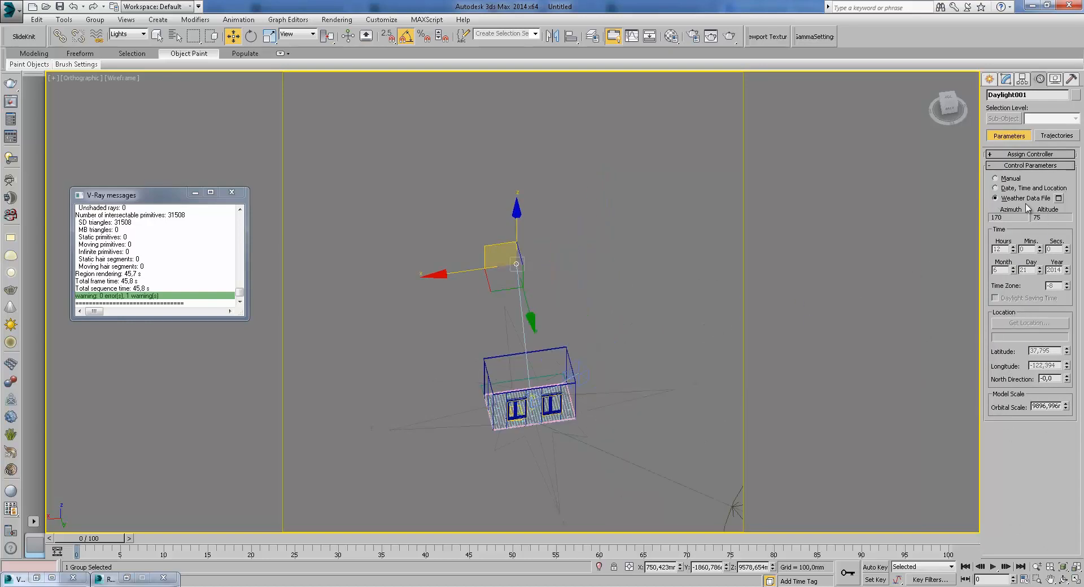
click(1058, 198)
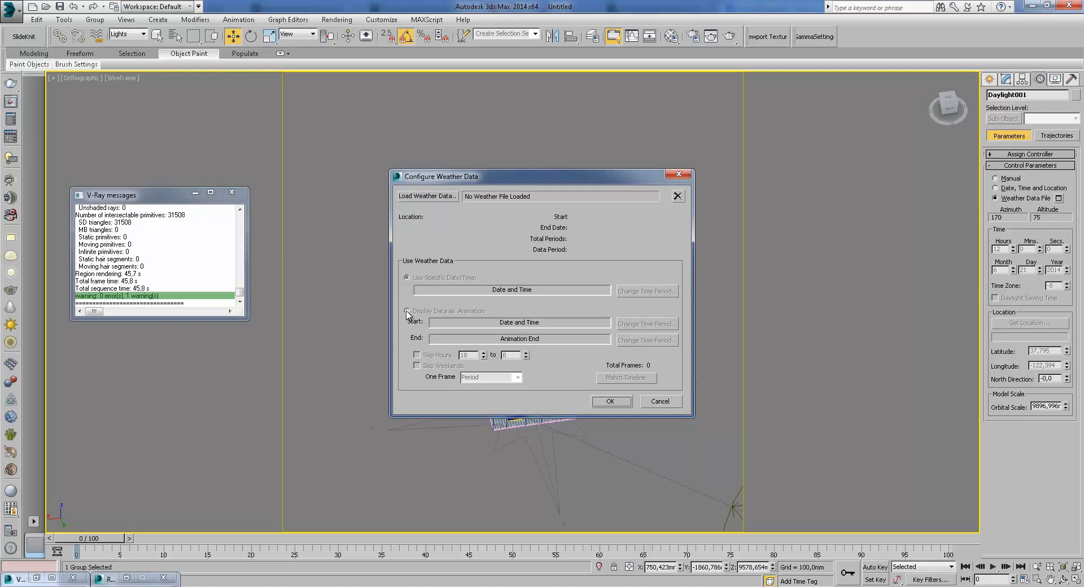
click(678, 175)
click(1014, 189)
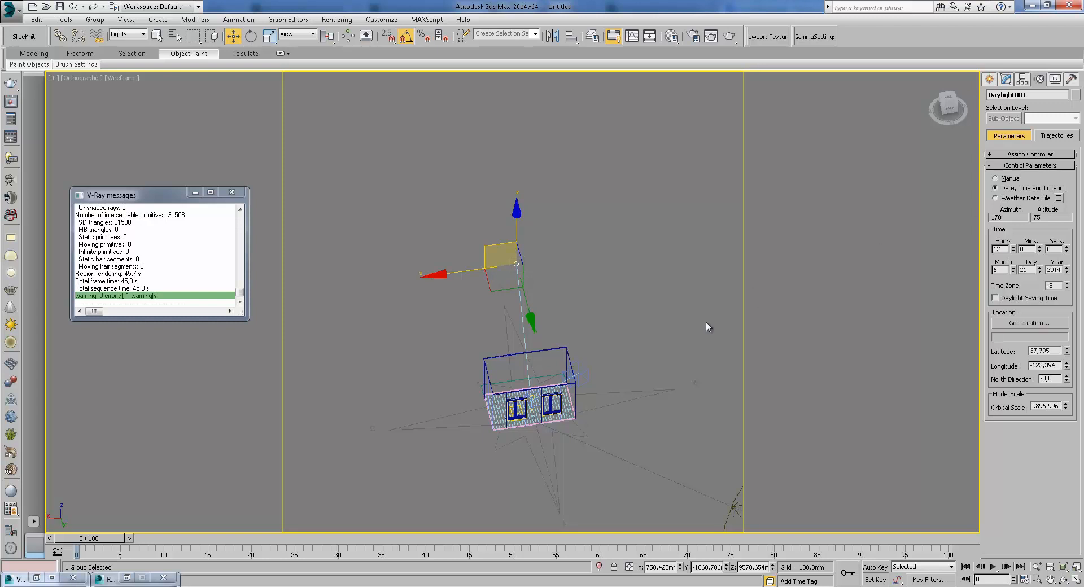
- Set the Daylight system's hour to 9 and view the sun's position relative to the room
click(1013, 252)
click(1013, 252)
click(1012, 252)
middle_drag(698, 322, 841, 310)
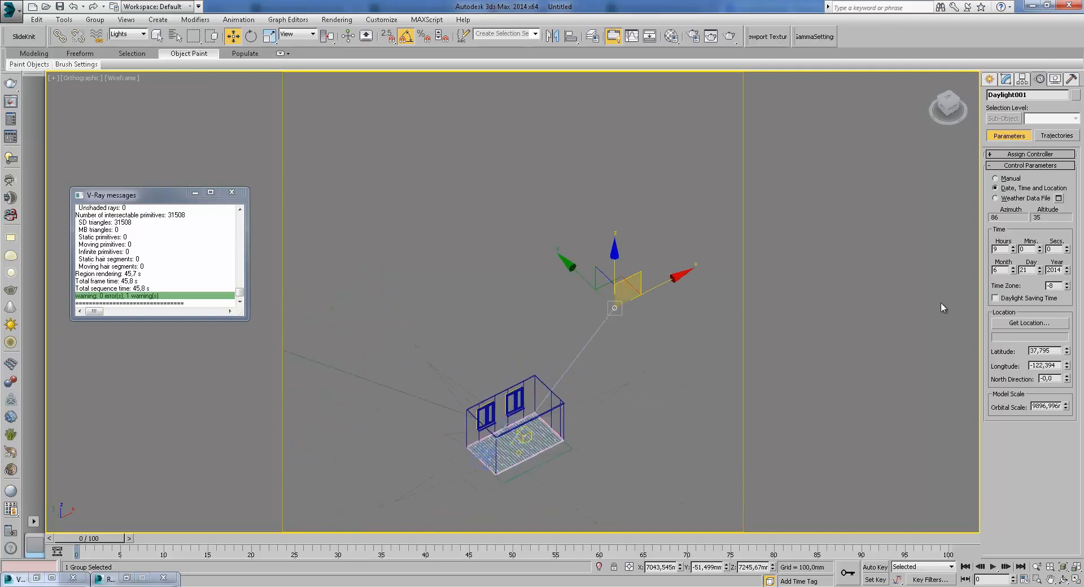
- Sweep the Daylight system's hour forward into the afternoon and back to 6 in the morning, watching the sun move
click(1013, 246)
click(1013, 247)
click(1013, 247)
click(1013, 247)
alt+middle_drag(625, 347, 724, 319)
click(1013, 252)
click(1013, 252)
click(1013, 252)
click(1013, 252)
click(1013, 251)
click(1013, 252)
click(1013, 252)
alt+middle_drag(721, 361, 710, 384)
- Cycle the Daylight date through several months, including 7 and 1, finishing on 8
click(1013, 272)
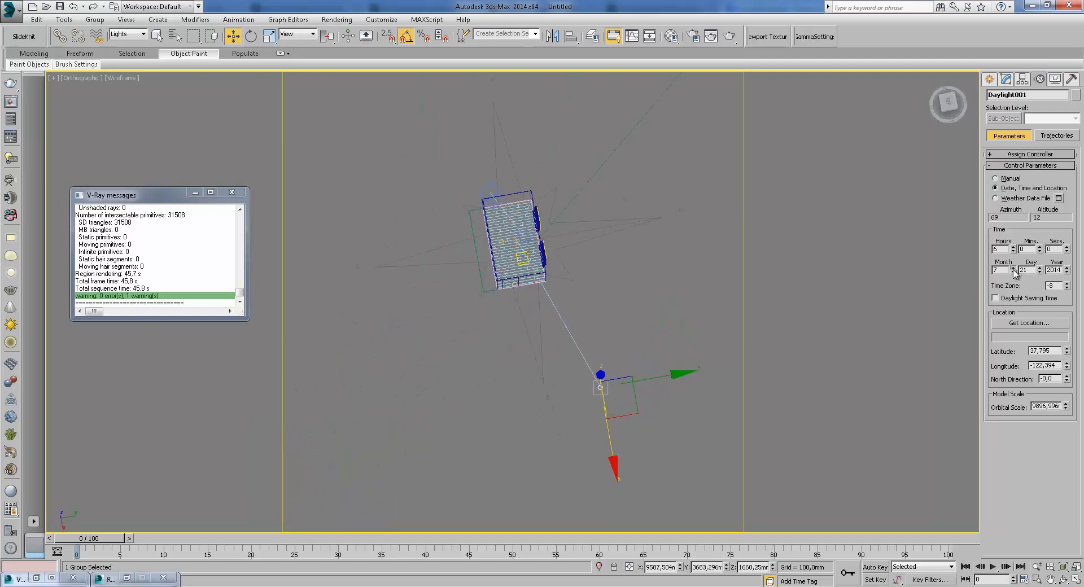
click(1013, 272)
drag(1010, 269, 1009, 273)
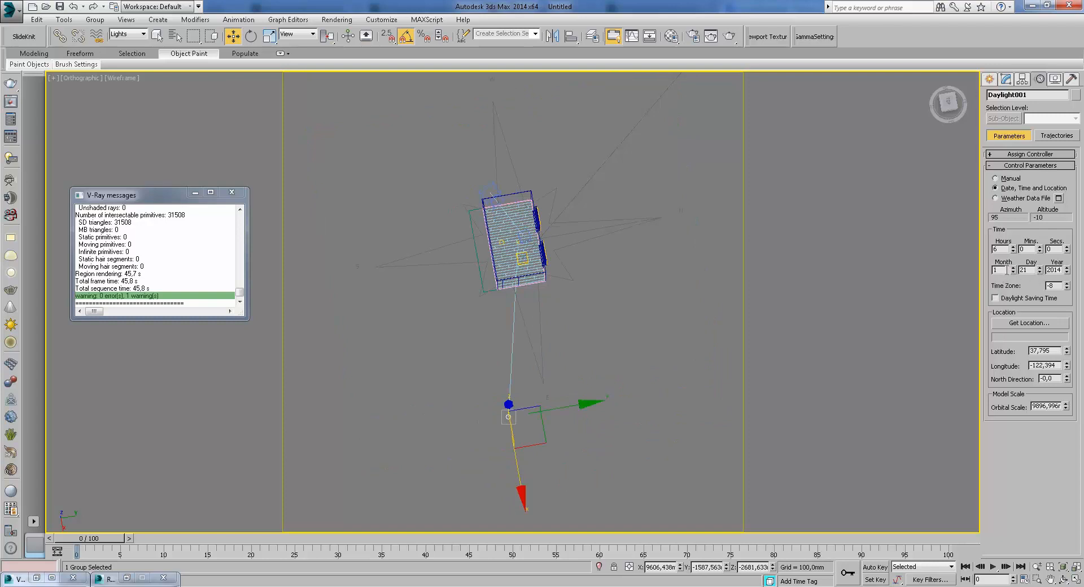
key(Return)
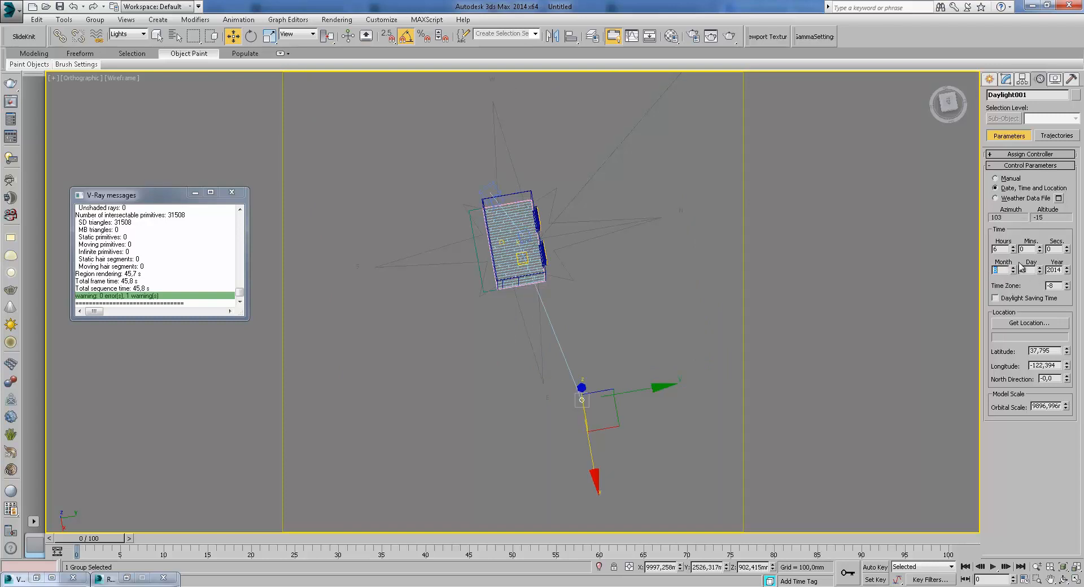
- Try night-time hours for the Daylight system, including 3 and ending at 0, while viewing the sun from several sides
drag(1013, 251, 1014, 256)
alt+middle_drag(730, 309, 690, 325)
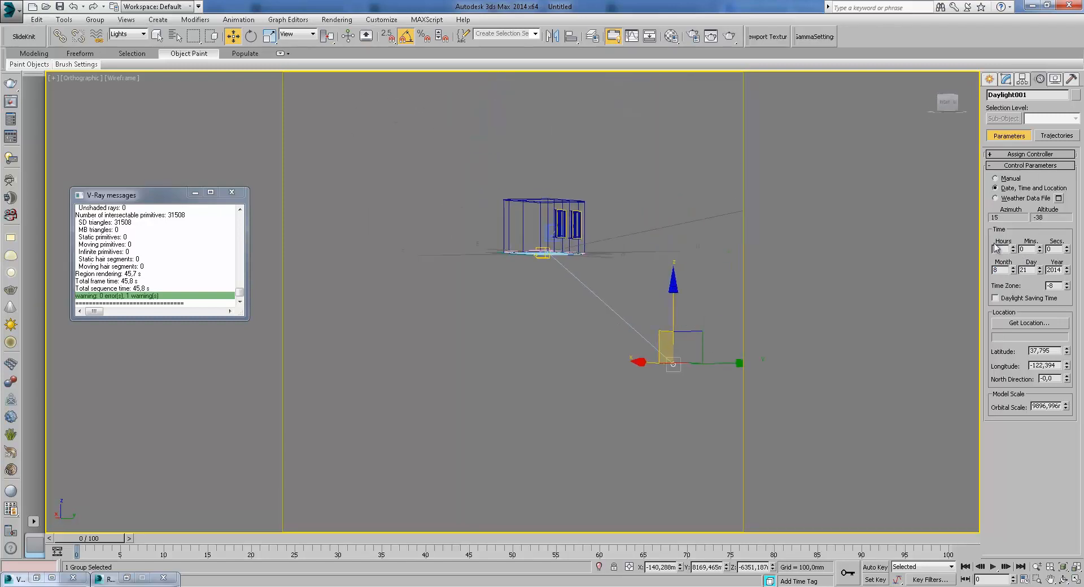
drag(1014, 248, 1014, 244)
alt+middle_drag(678, 253, 610, 309)
drag(1012, 247, 1011, 248)
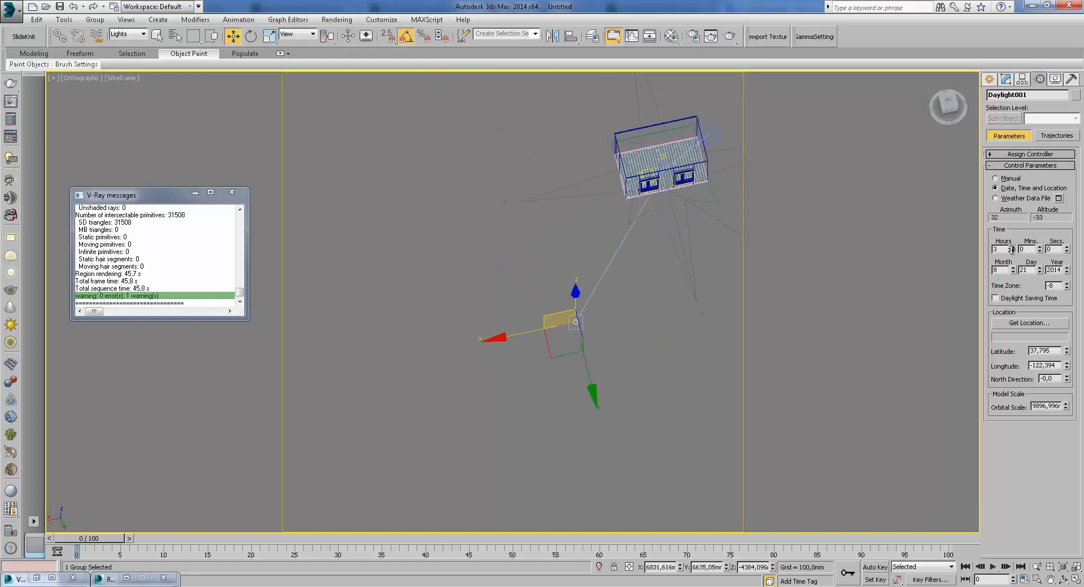
alt+middle_drag(829, 276, 669, 161)
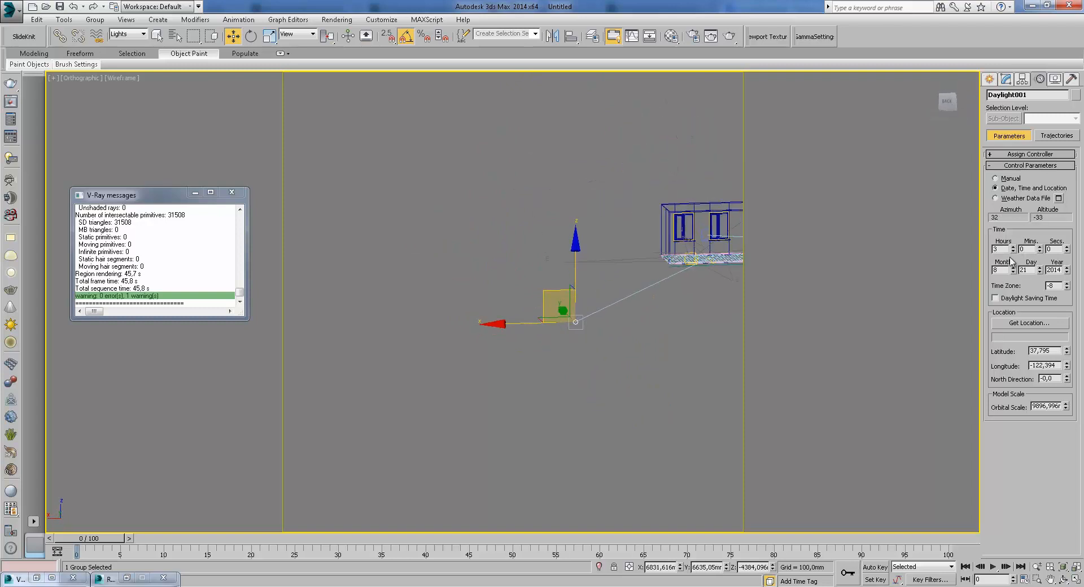
drag(1013, 249, 1013, 251)
alt+middle_drag(593, 226, 562, 303)
- Set the Daylight position control to Manual and move the sun above ground level on the window side of the room
click(995, 179)
drag(602, 305, 563, 272)
alt+middle_drag(562, 272, 541, 275)
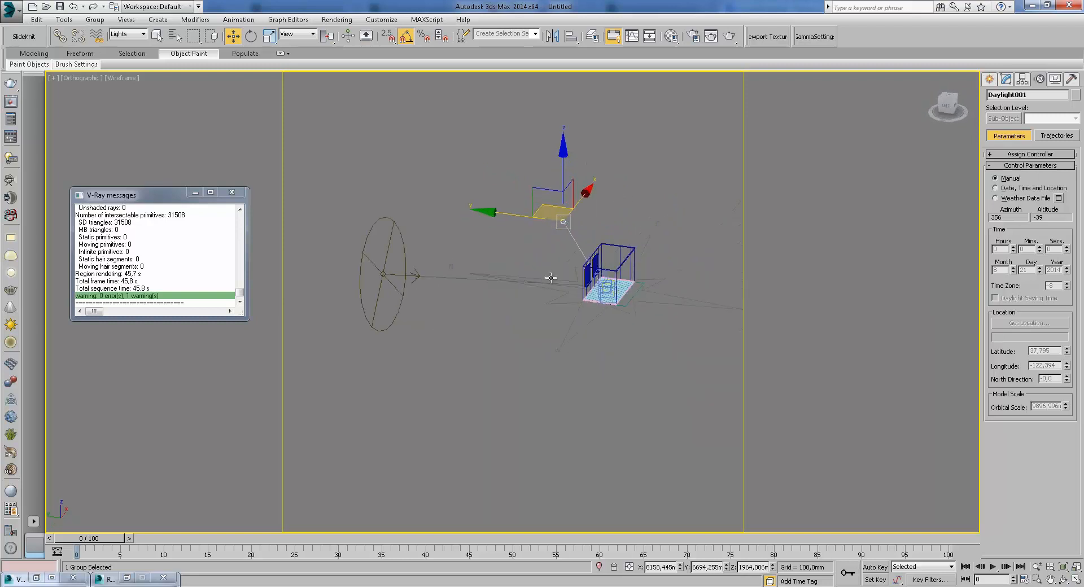
- Render a test of the camera view with the Daylight sun, cancel it and close the frame buffer
key(c)
click(728, 37)
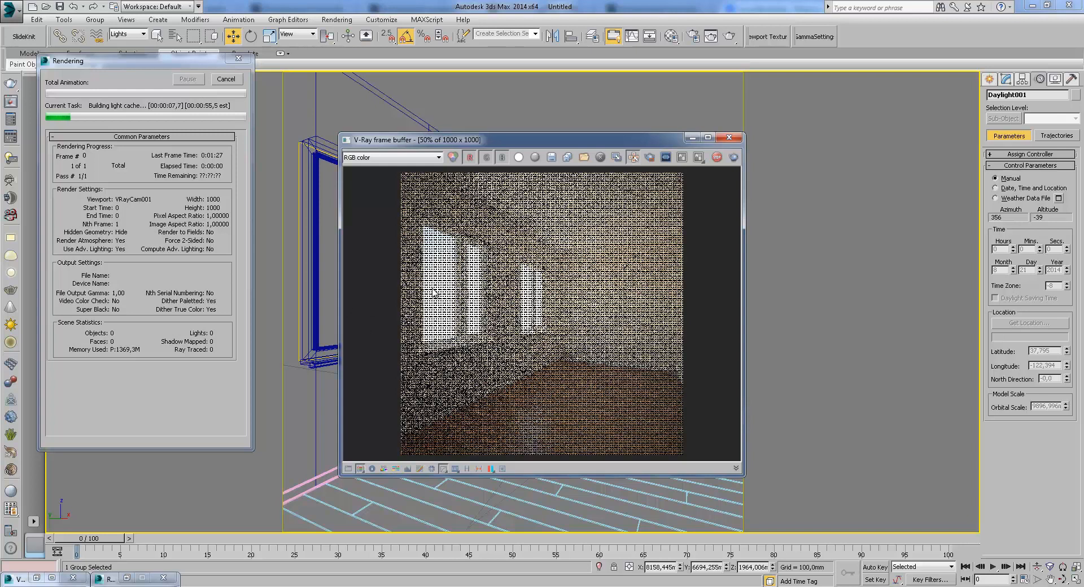
click(233, 83)
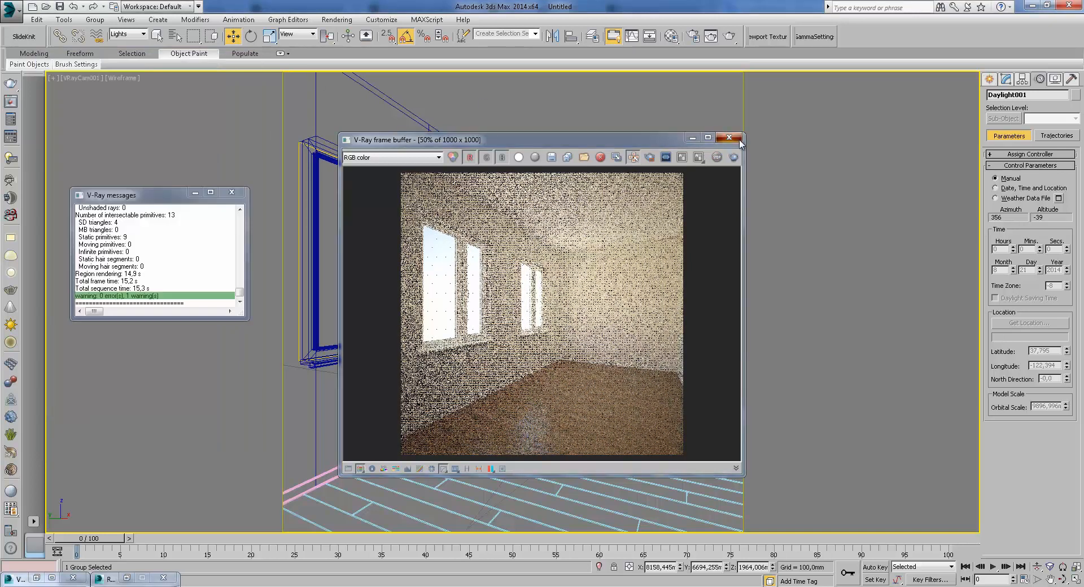
click(728, 138)
- Delete the Daylight system from the scene in the Top view
key(t)
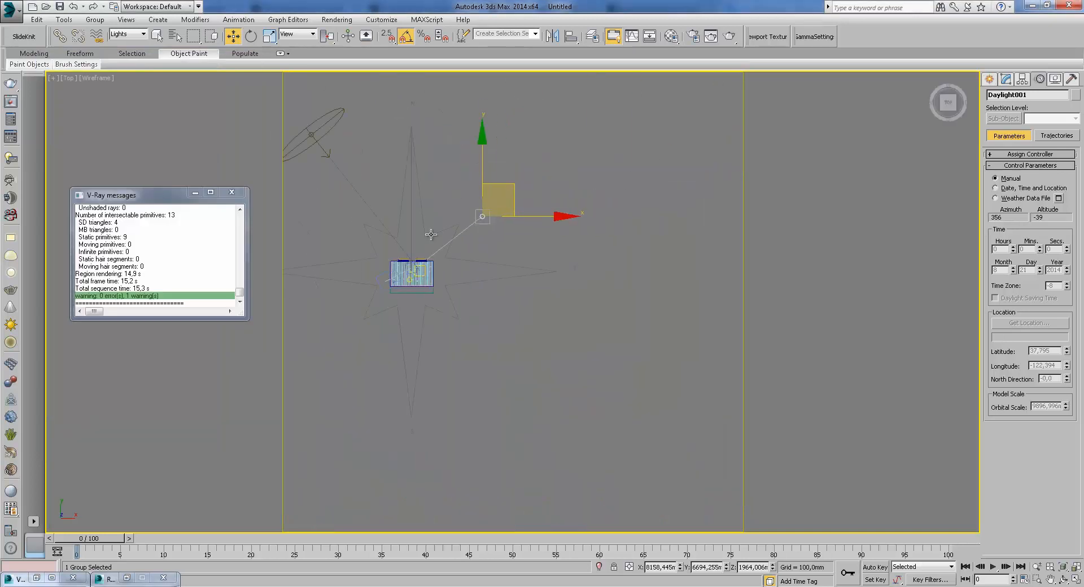
middle_drag(492, 215, 557, 225)
key(Delete)
- Select the original standalone VRaySun outside the room and enable it again
click(400, 90)
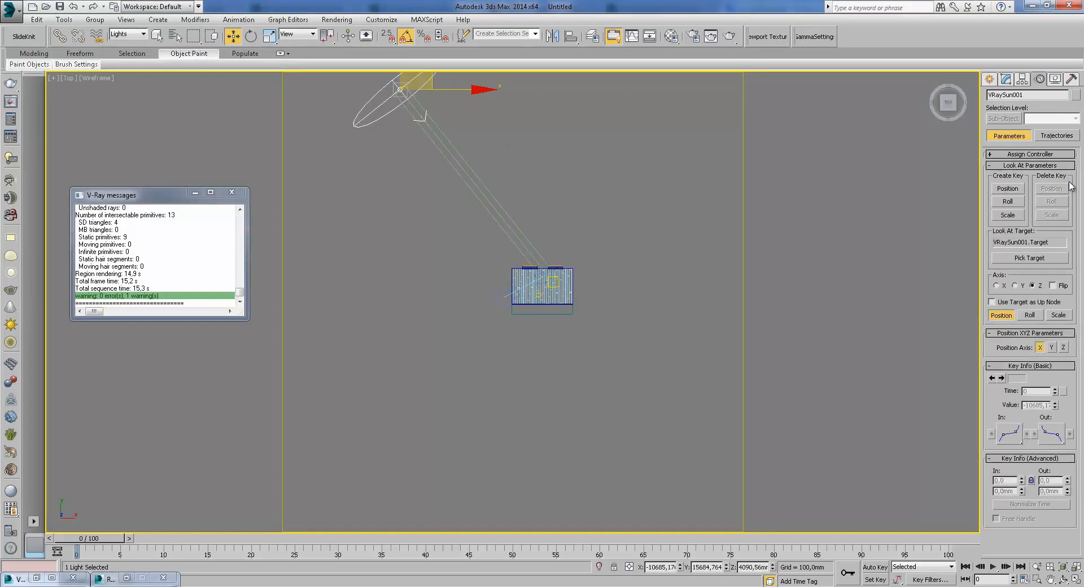
click(1006, 79)
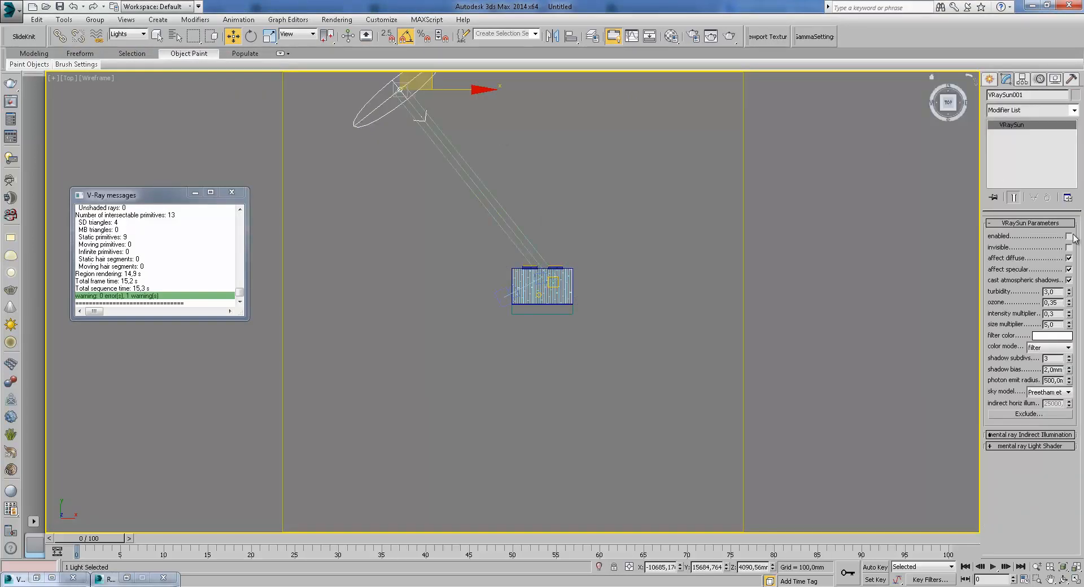
click(990, 80)
- Raise the VRaySun slightly in the Front view to a height of about 4387 mm
key(c)
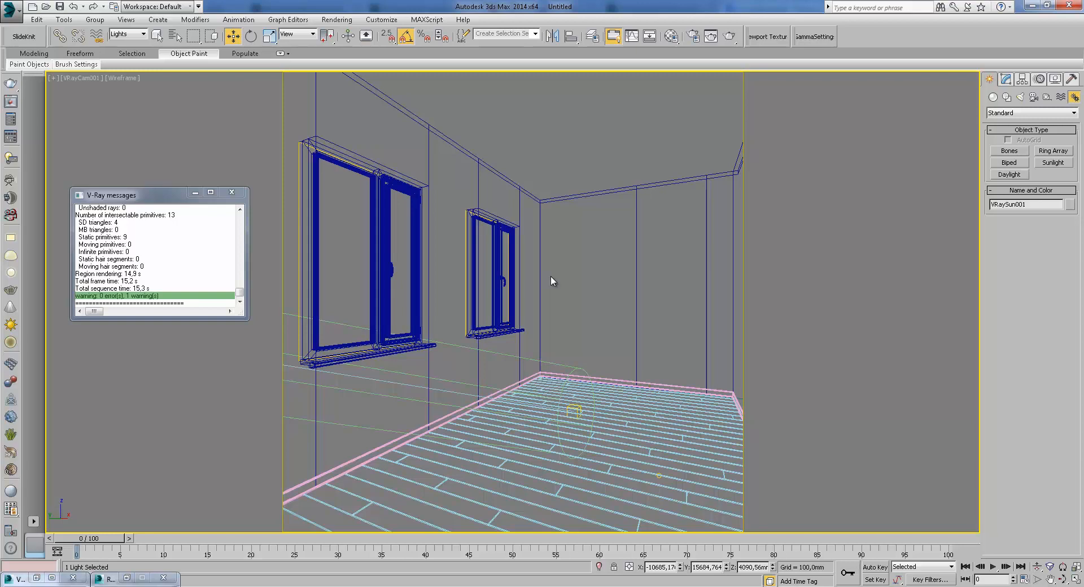
key(f)
drag(426, 215, 421, 212)
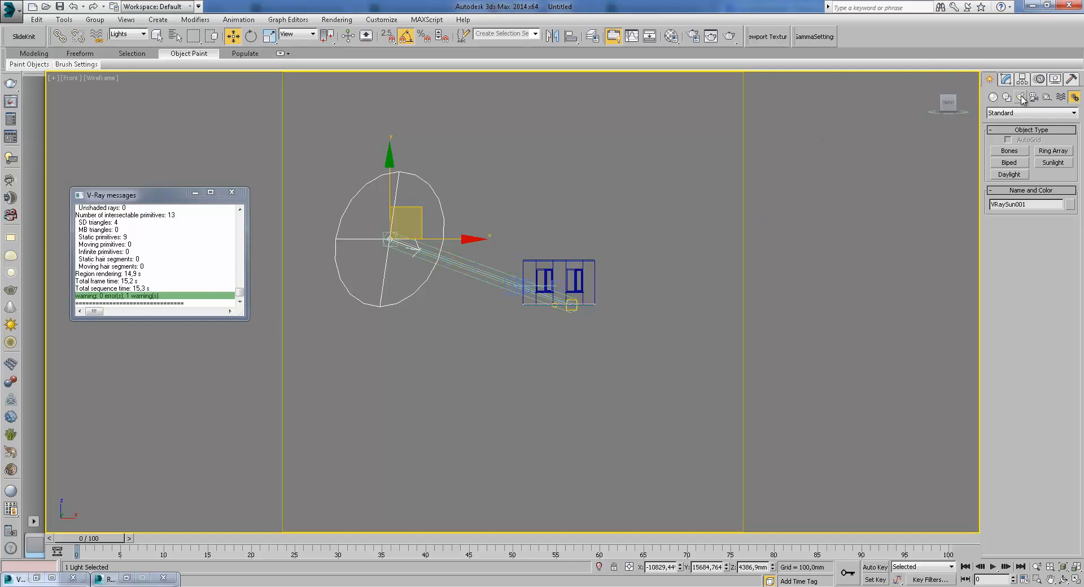
- Check the VRaySun's parameters and start a test render of the camera view
click(1005, 79)
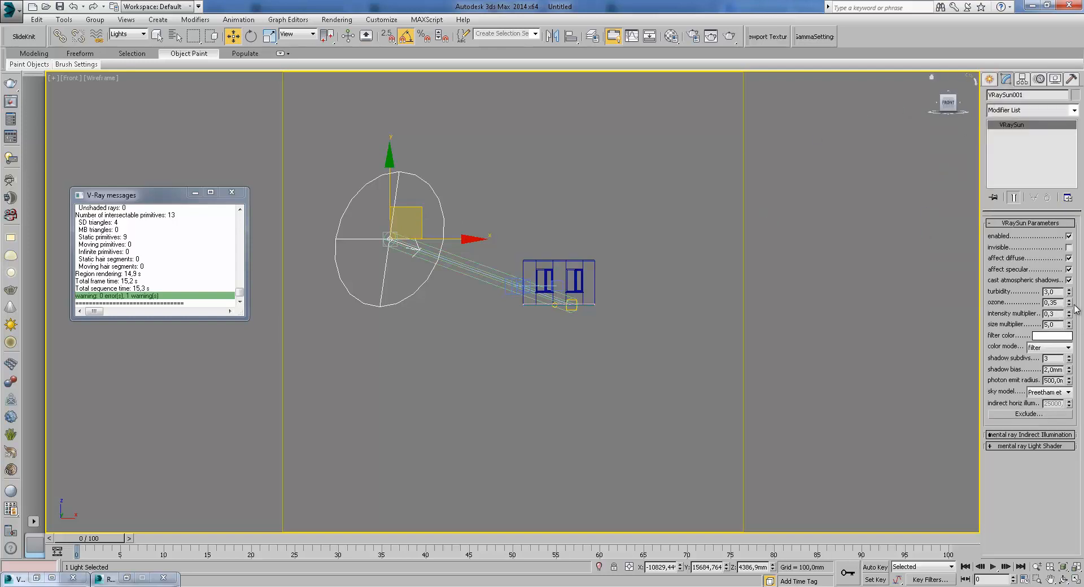
drag(1000, 209, 1000, 207)
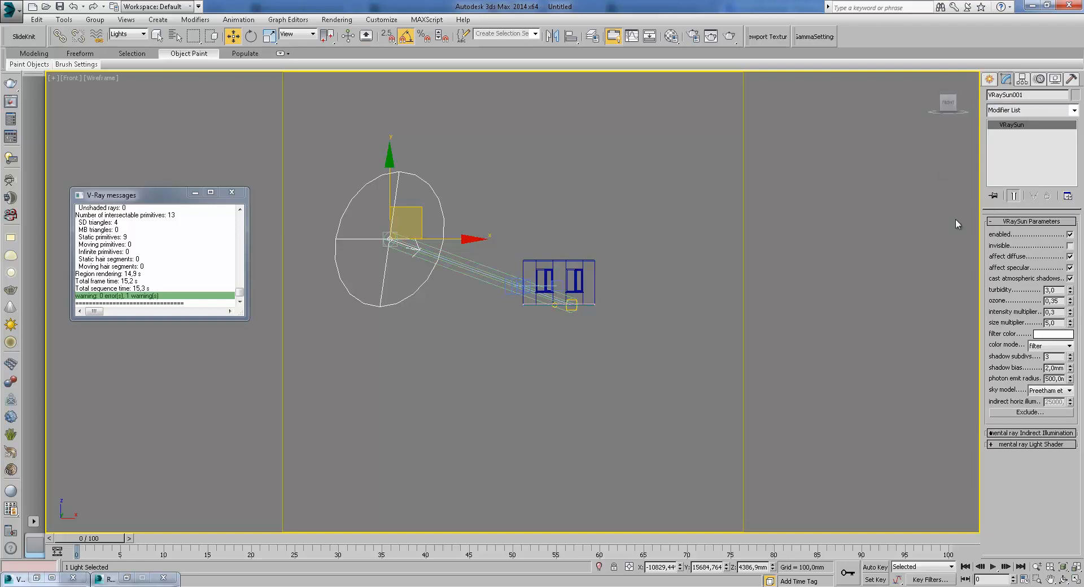
alt+middle_drag(565, 305, 600, 353)
key(c)
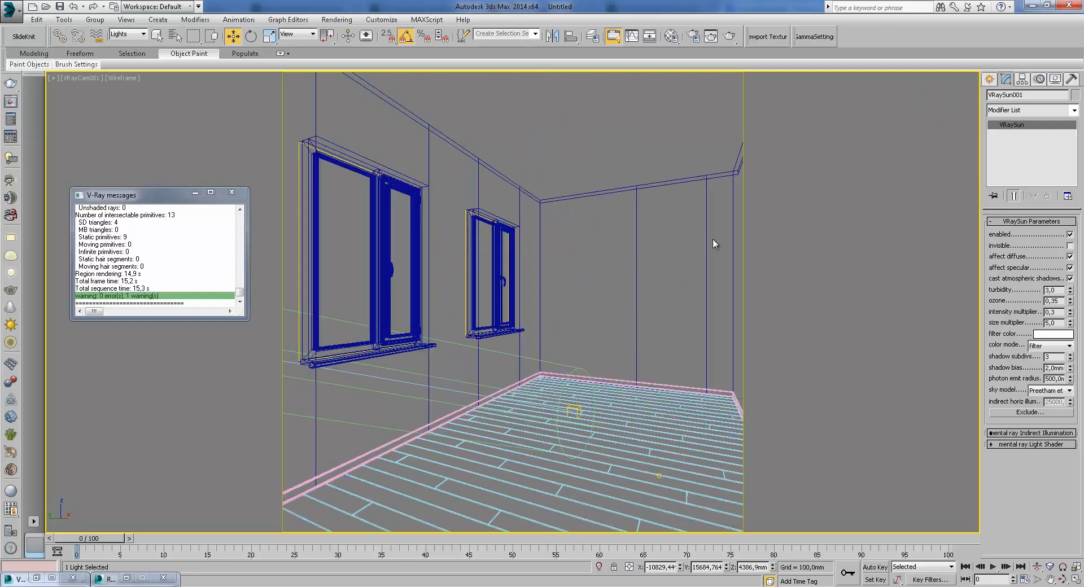
click(729, 36)
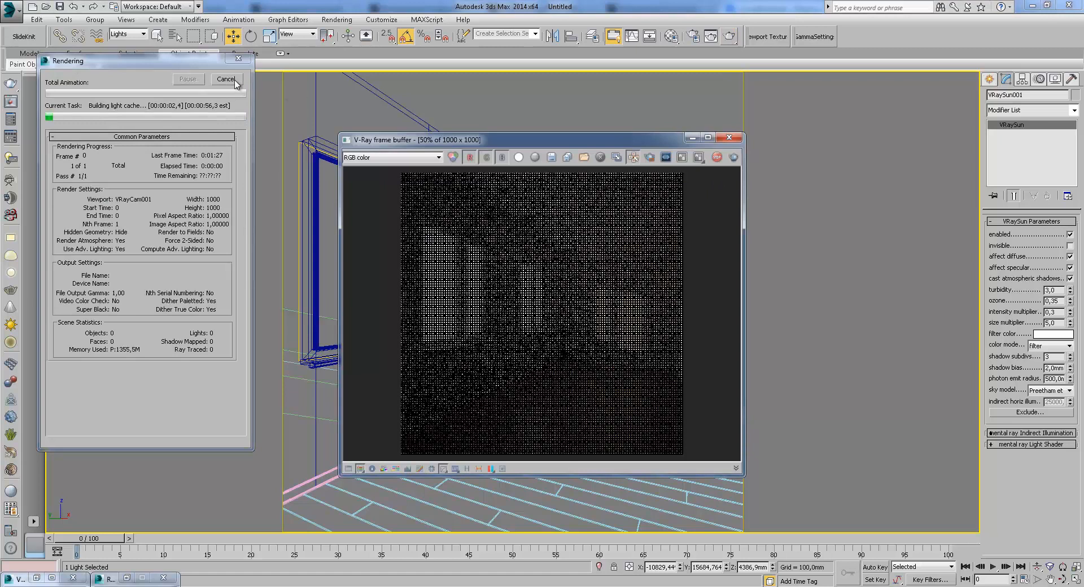
- Stop the render and place the environment's DefaultVRaySky map in a Material Editor slot, then close the environment settings
click(337, 19)
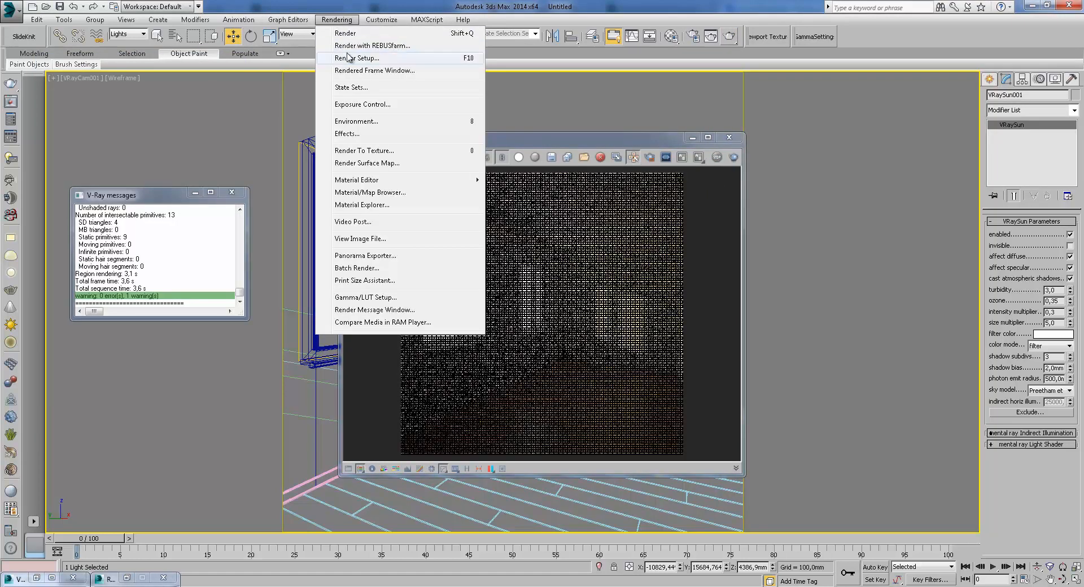
click(361, 125)
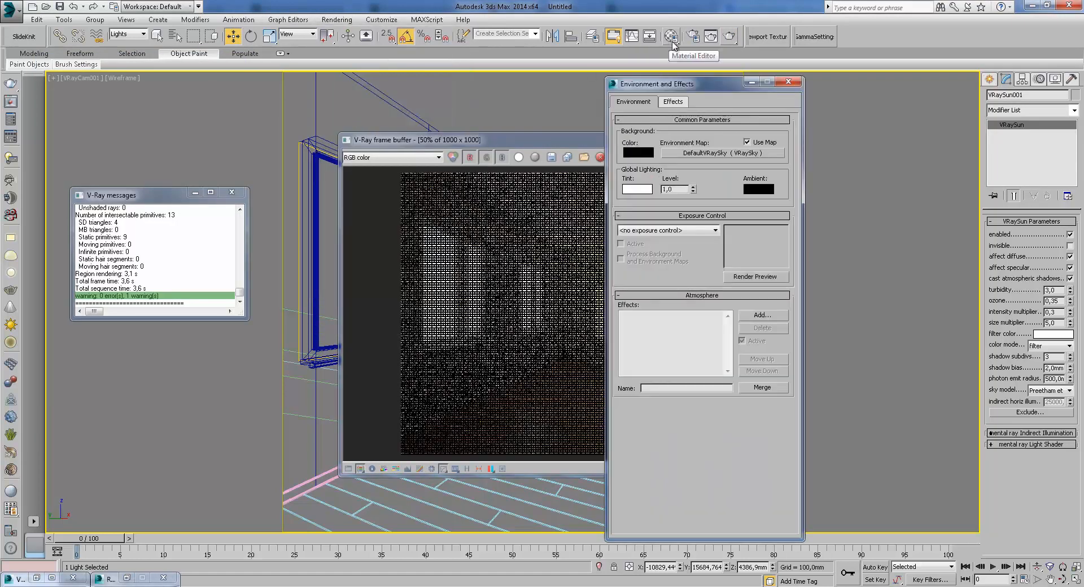
key(m)
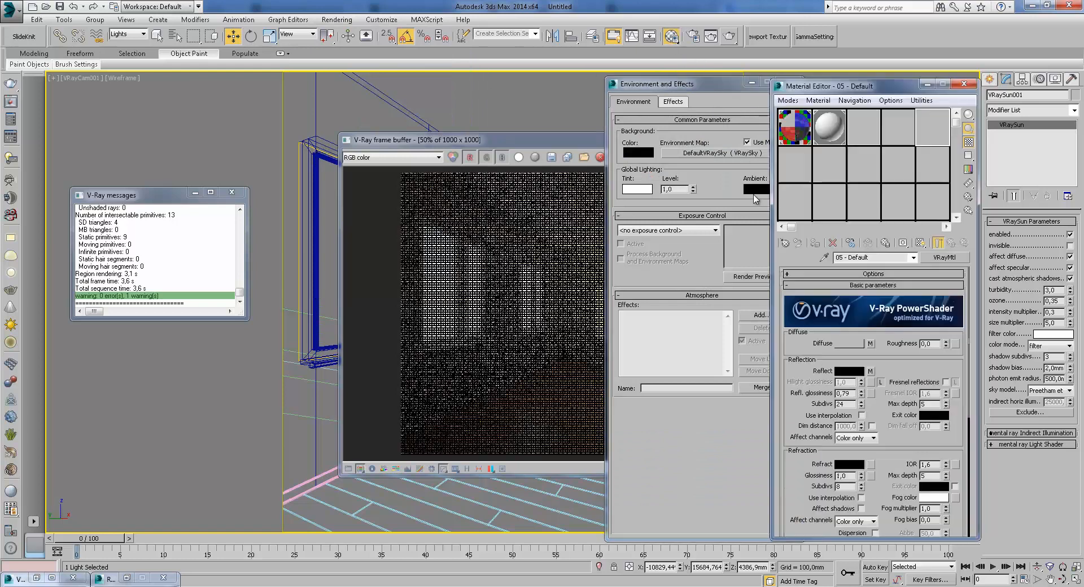
drag(745, 84, 664, 83)
click(709, 81)
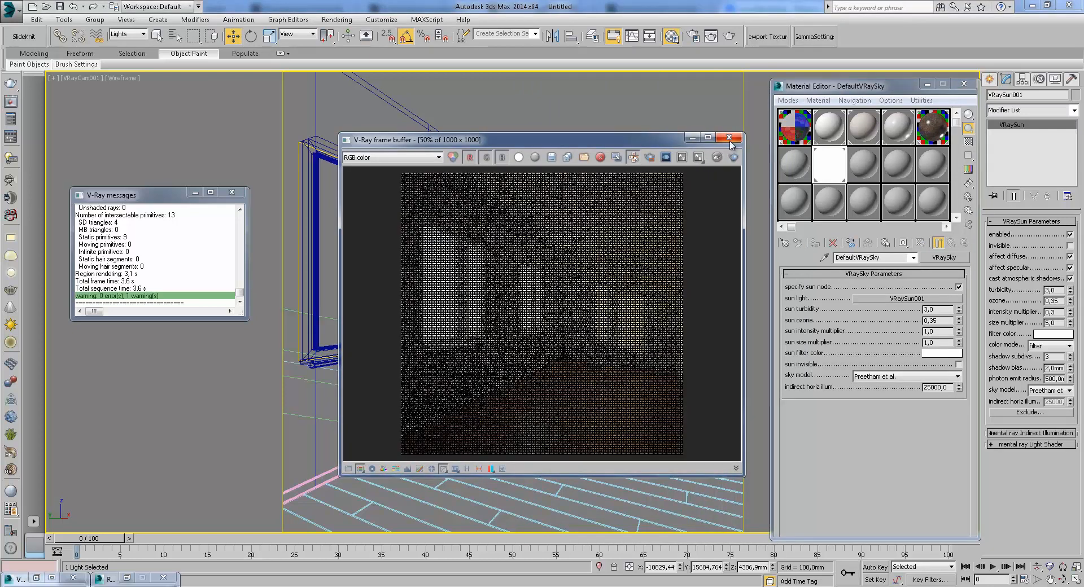
- Move the VRaySun in the Top view to about X -8382 mm, Y 17792 mm, facing the windows more directly
click(728, 138)
key(t)
scroll(479, 221, down, 3)
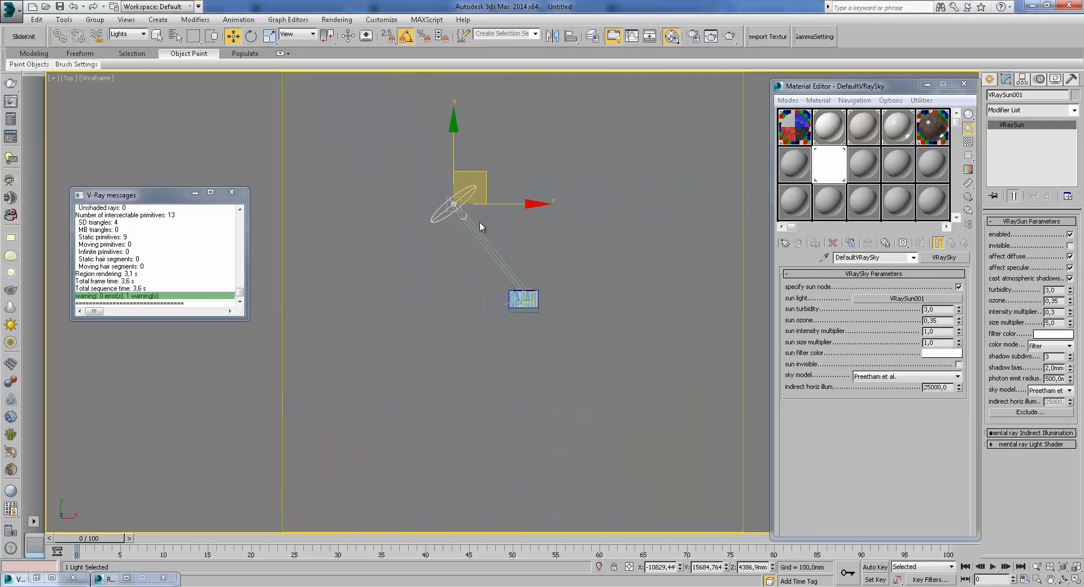
scroll(479, 221, up, 2)
drag(470, 167, 494, 154)
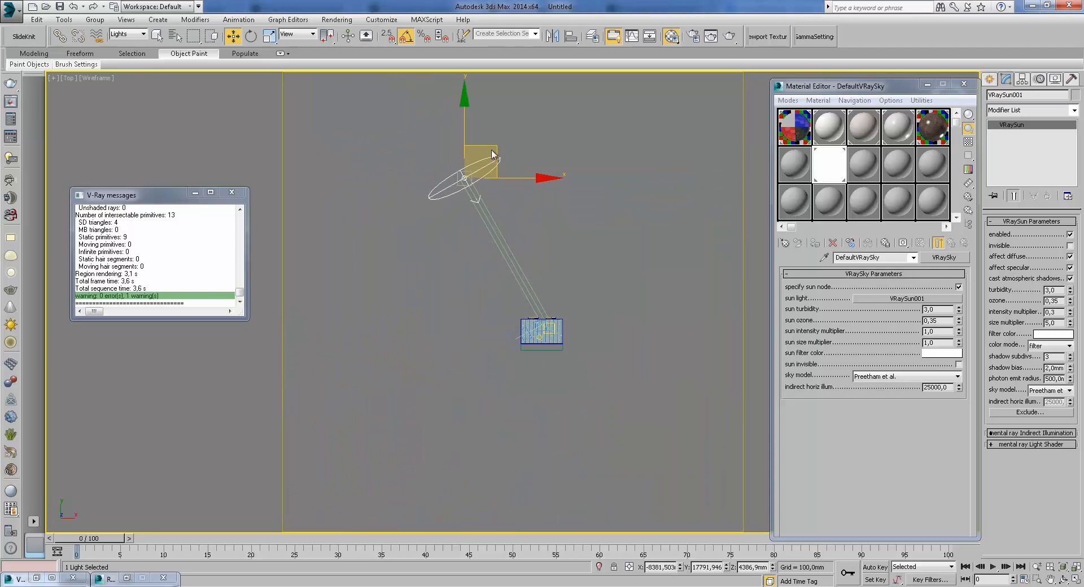
key(f)
- Render a test of the camera view and inspect the sunlight patches on the far wall up close
key(c)
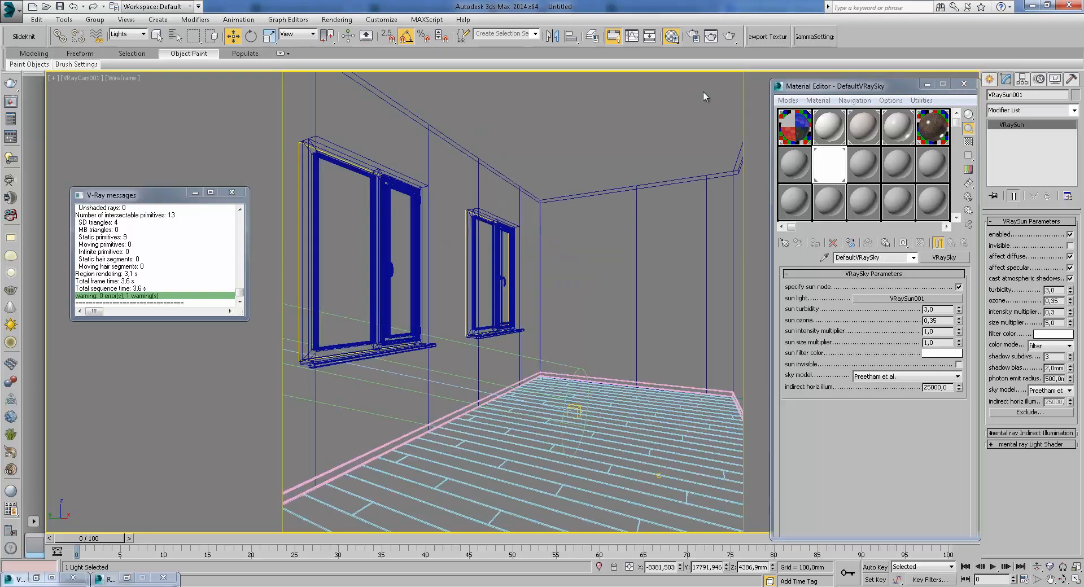
click(728, 36)
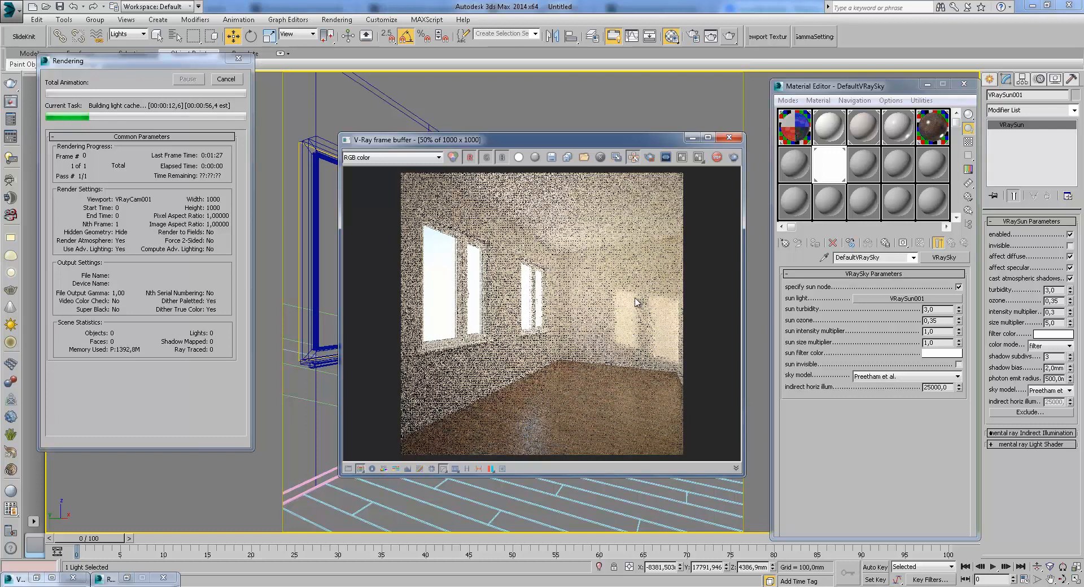
scroll(630, 307, up, 1)
scroll(555, 277, down, 1)
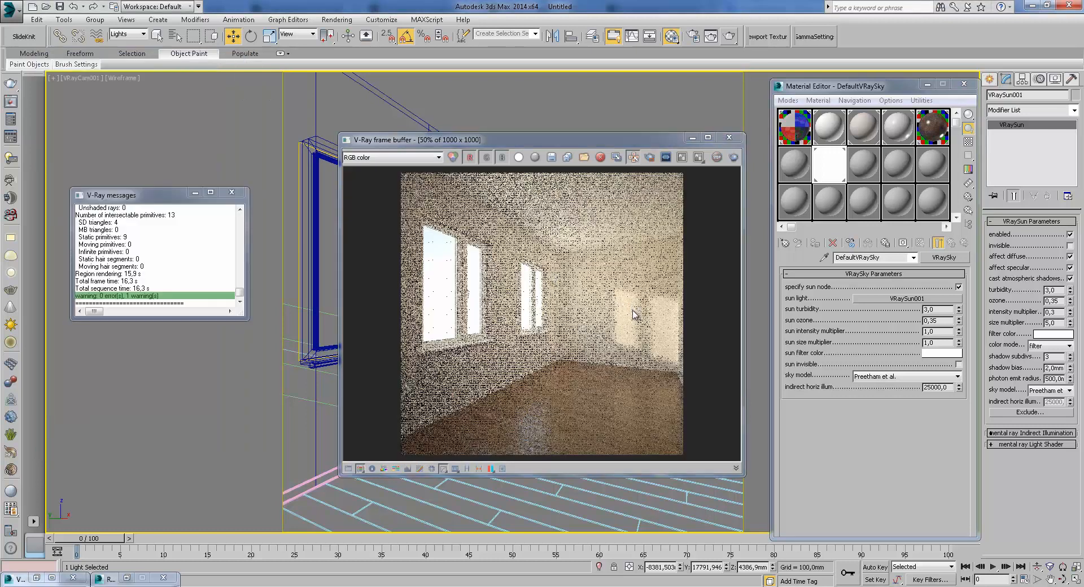
scroll(633, 314, up, 1)
scroll(633, 315, down, 1)
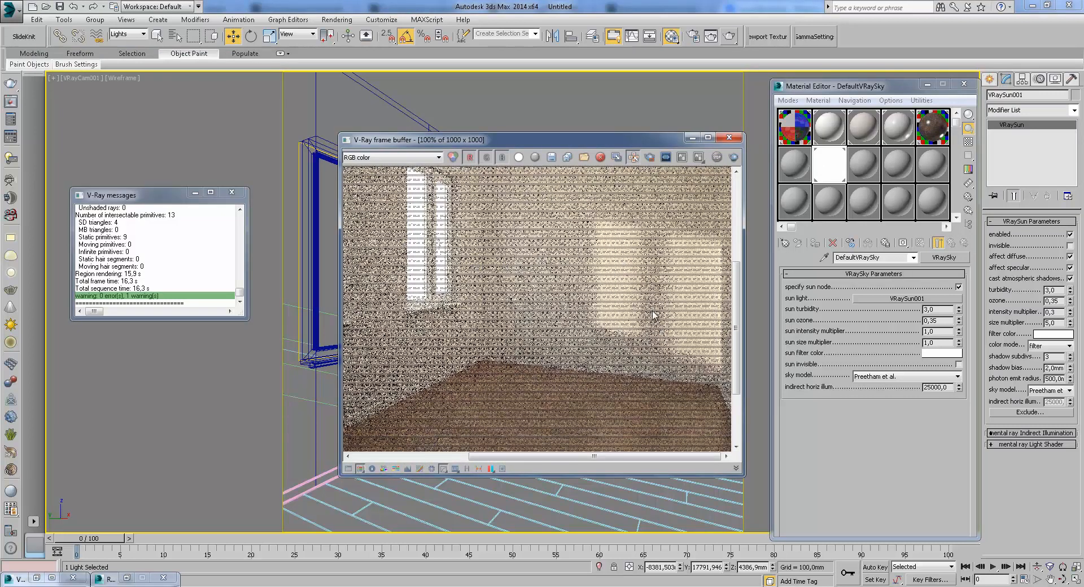
- Set the image sampler type to Progressive in the render settings and return to the frame buffer
scroll(628, 321, down, 1)
scroll(646, 316, up, 1)
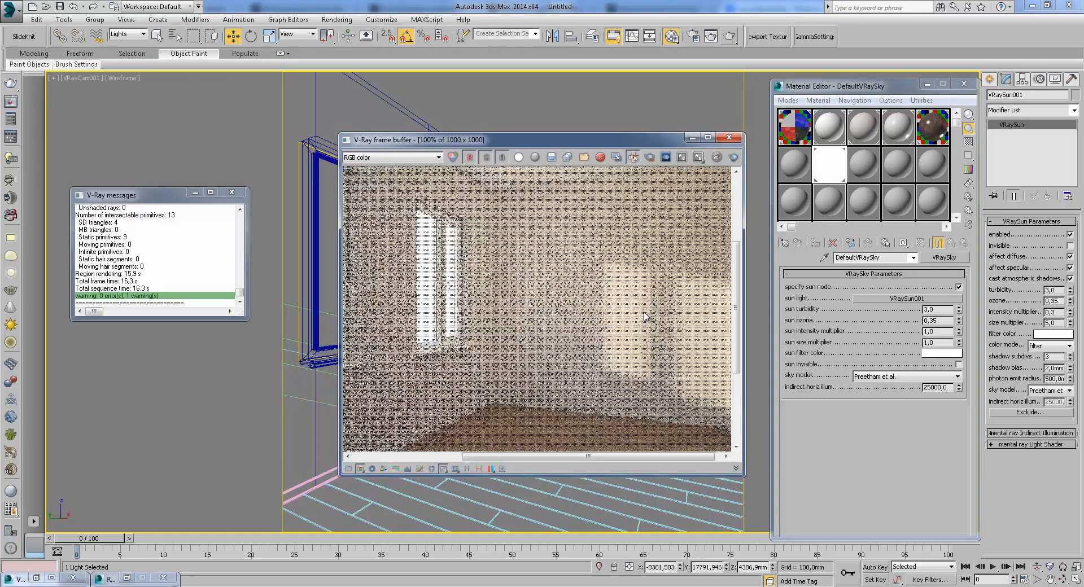
click(694, 37)
click(399, 148)
click(389, 174)
click(594, 277)
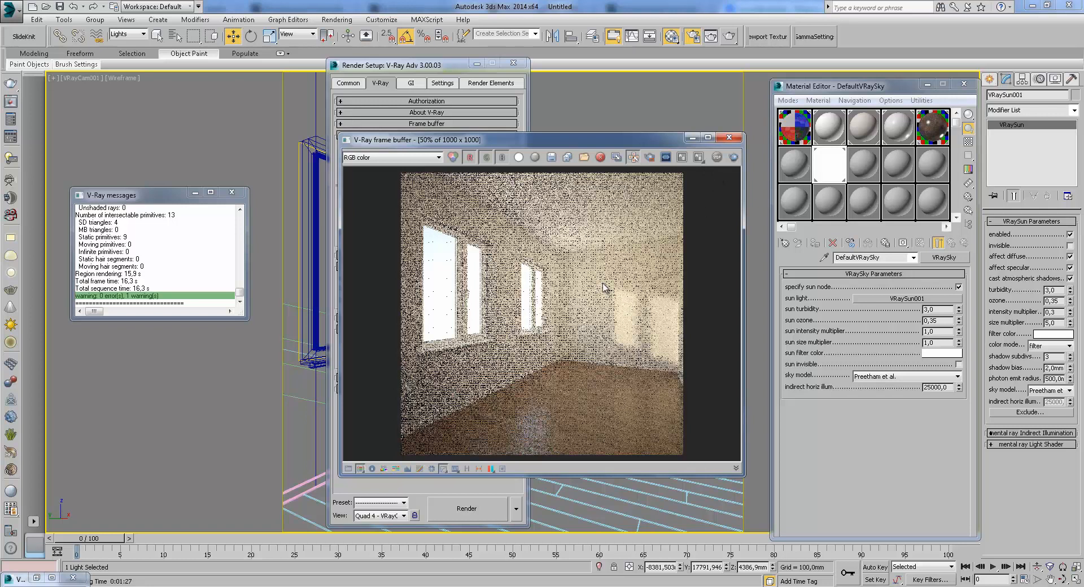
- Examine the brightness of the windows and the sunlight patches on the far wall in the last render
scroll(485, 357, up, 1)
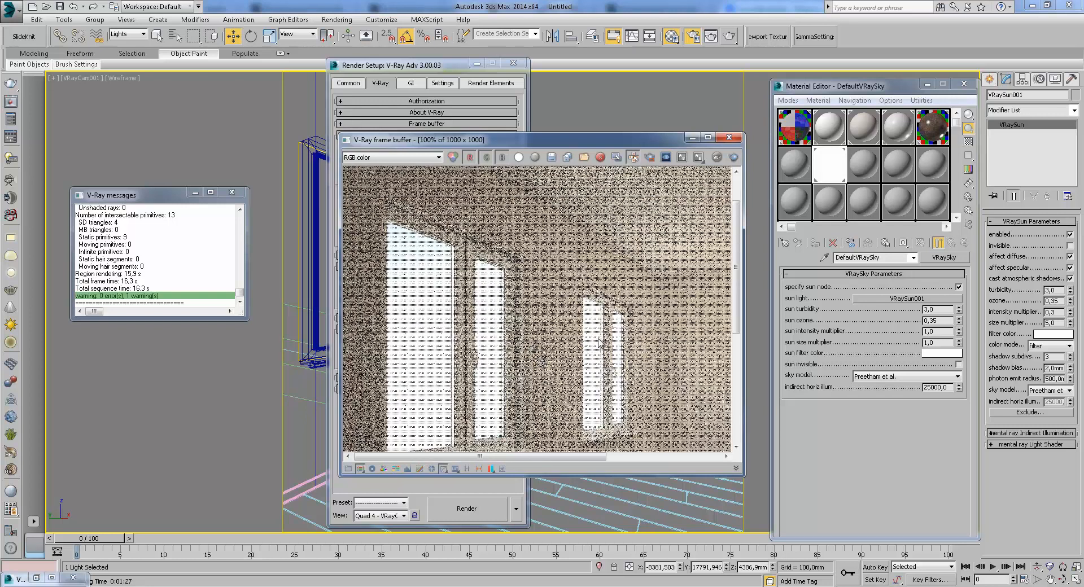
middle_drag(416, 307, 459, 248)
scroll(441, 252, down, 1)
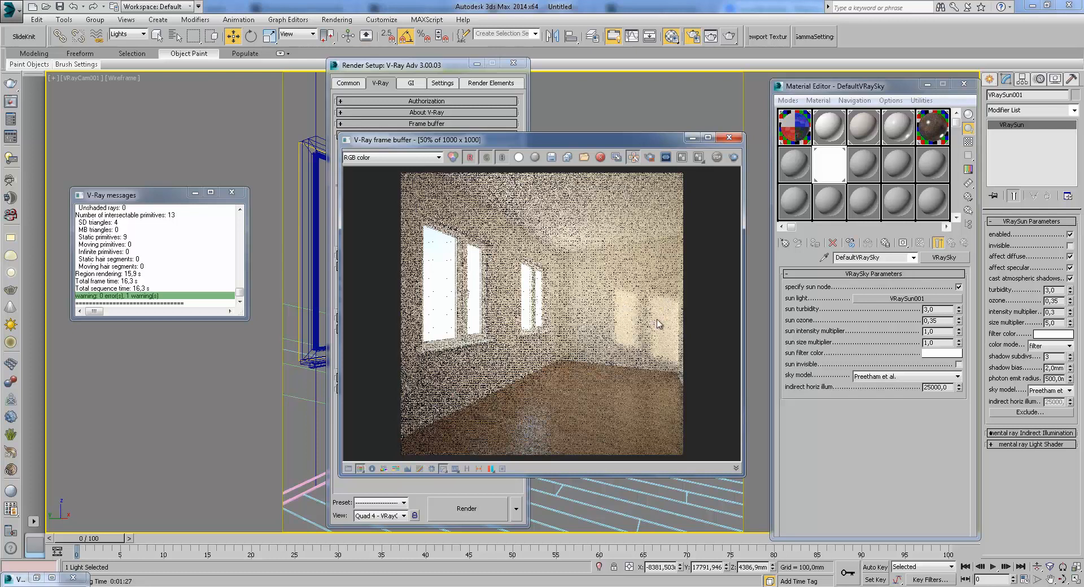
double_click(642, 333)
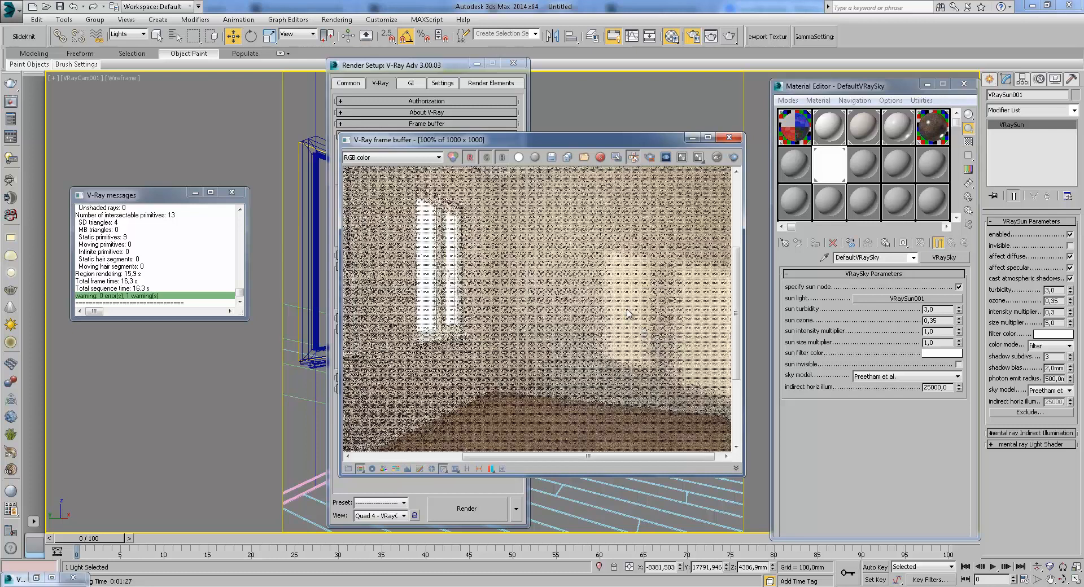
- Select the VRayCam001 physical camera and set its f-number to 2,8 and its film speed (ISO) to 50
click(692, 138)
click(89, 92)
click(81, 77)
click(113, 309)
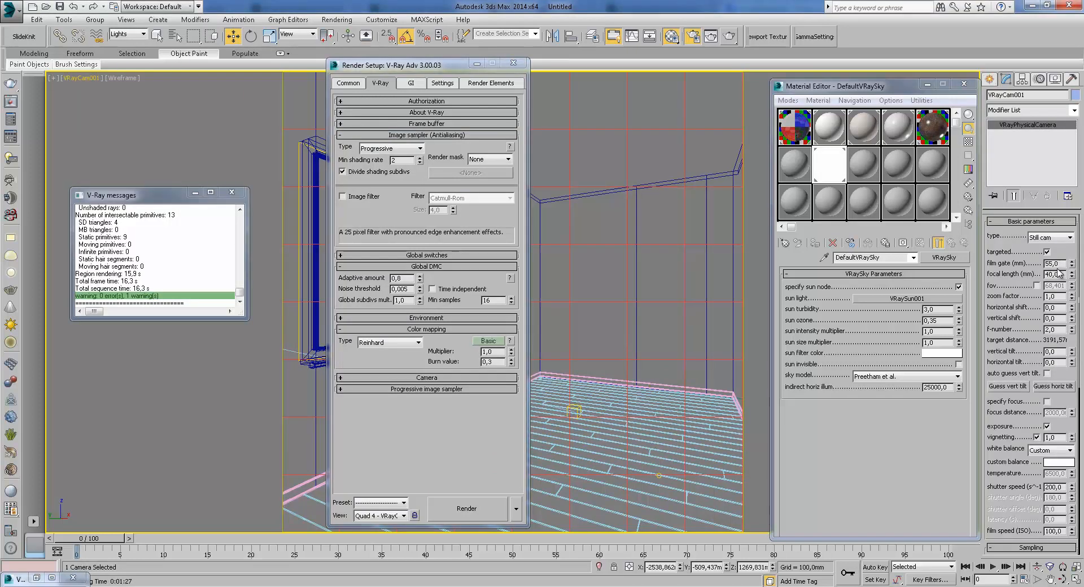
double_click(1057, 263)
double_click(1057, 330)
text(50)
key(Return)
- Test-render the camera view, inspect the windows and sunlit wall up close, and stop the render
click(731, 36)
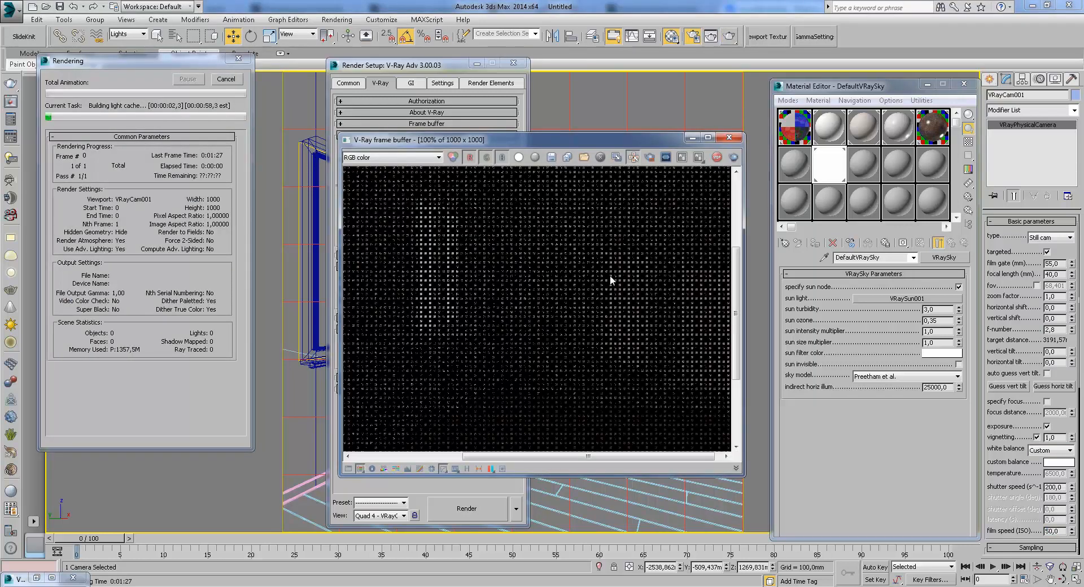
scroll(615, 266, down, 1)
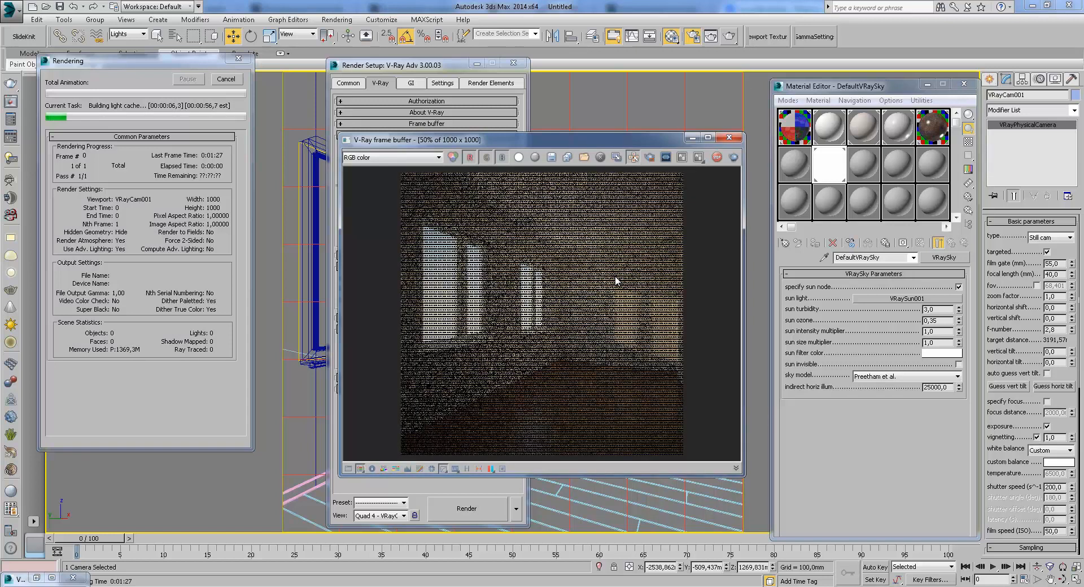
scroll(633, 321, up, 1)
middle_drag(585, 272, 611, 282)
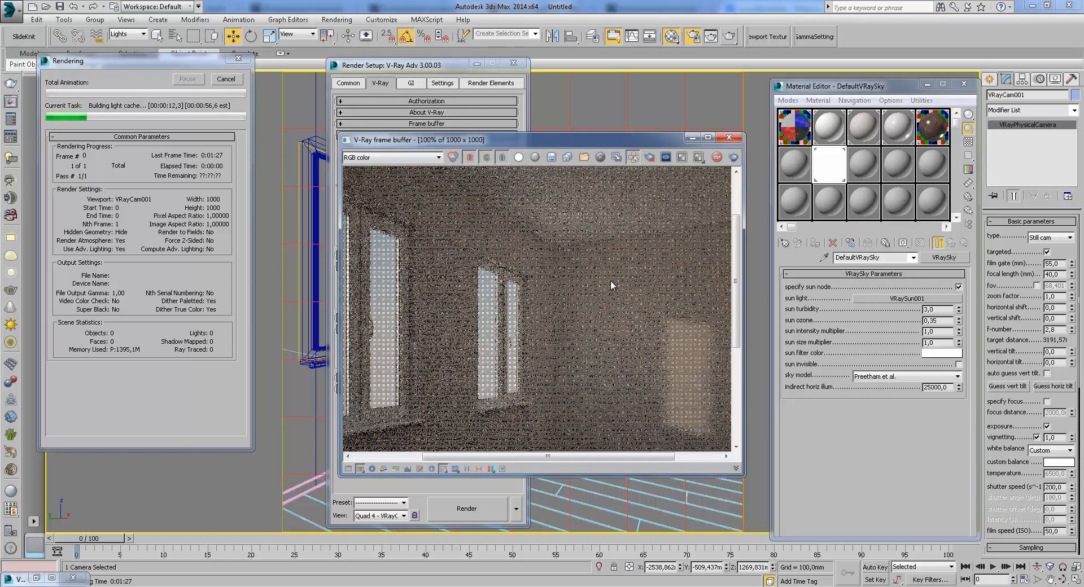
scroll(610, 279, down, 1)
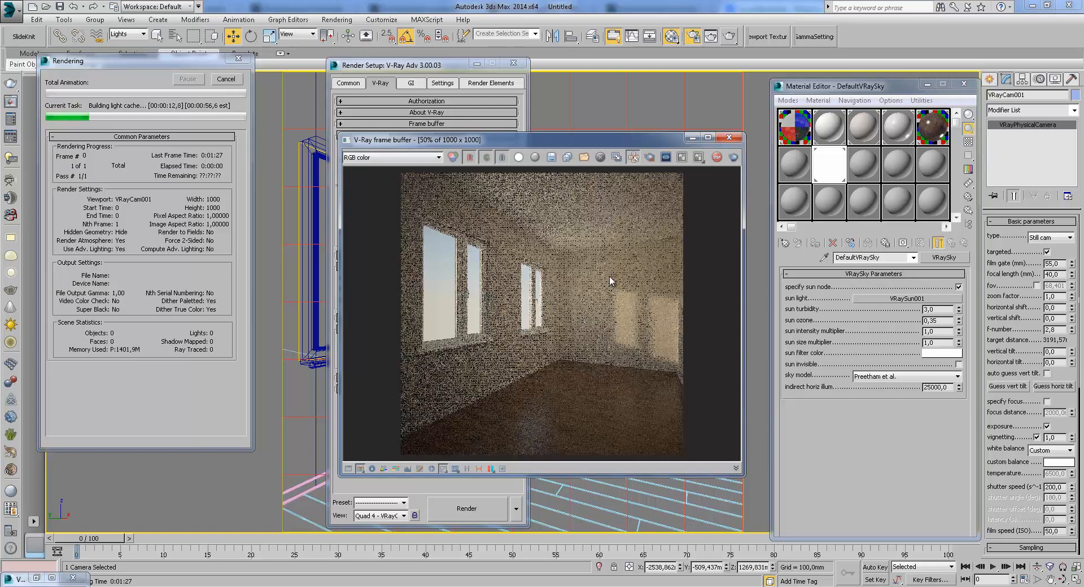
click(223, 80)
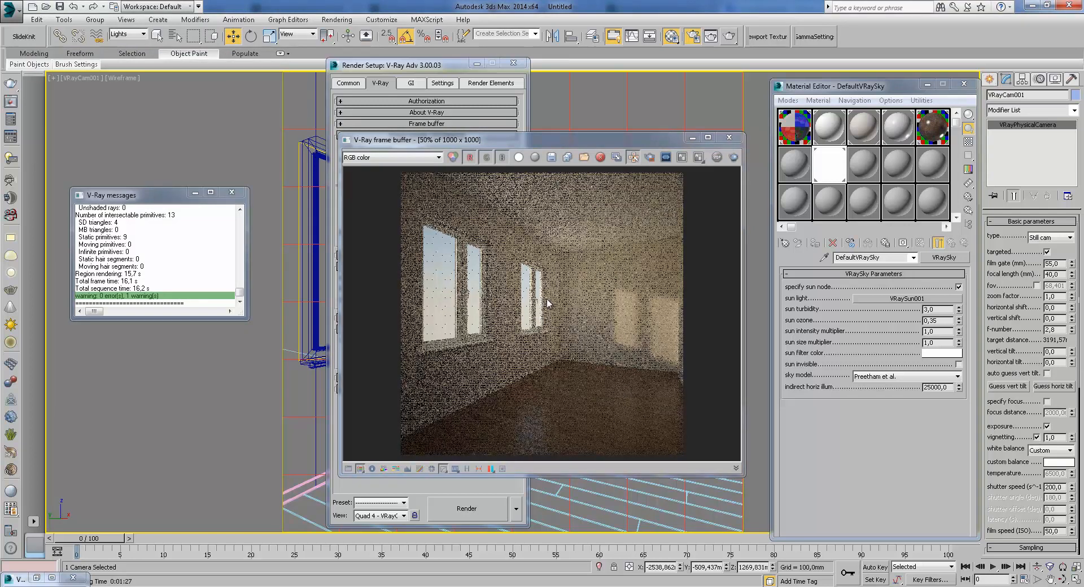
- Select the VRaySun in the Top view, set its turbidity to 8,0 and deselect it
click(477, 64)
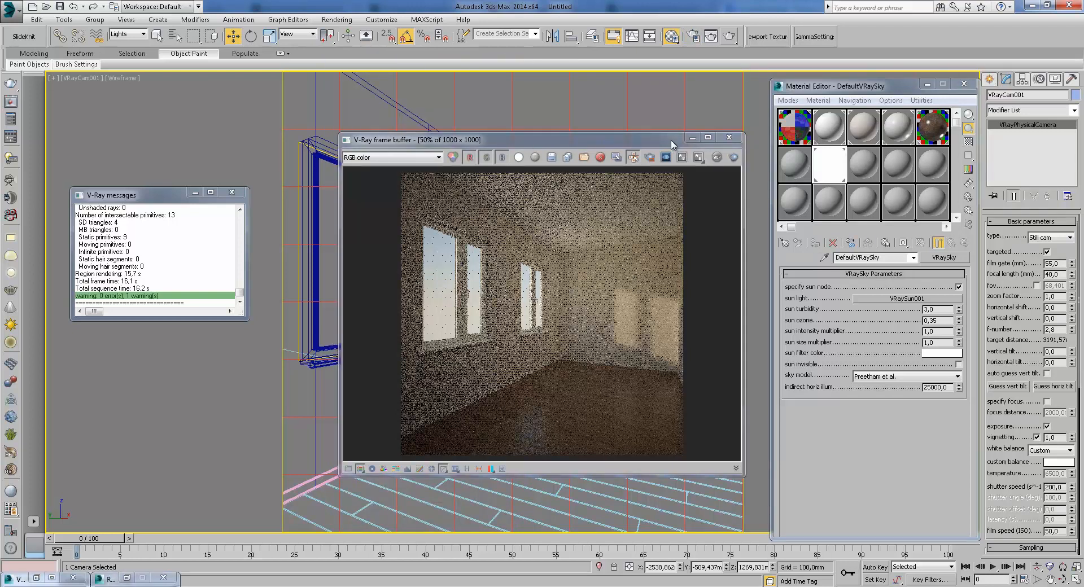
click(691, 138)
key(t)
scroll(537, 272, down, 2)
middle_drag(435, 247, 569, 293)
middle_drag(422, 107, 479, 205)
click(438, 153)
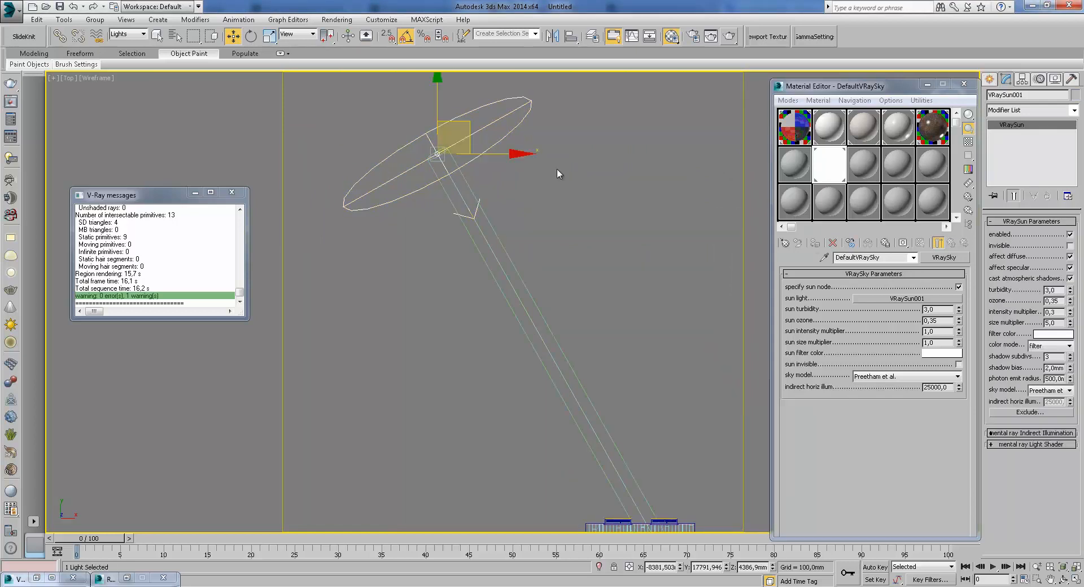
click(621, 200)
- Test-render the camera view again and check the colour of the sunlight on the far wall
key(c)
click(730, 37)
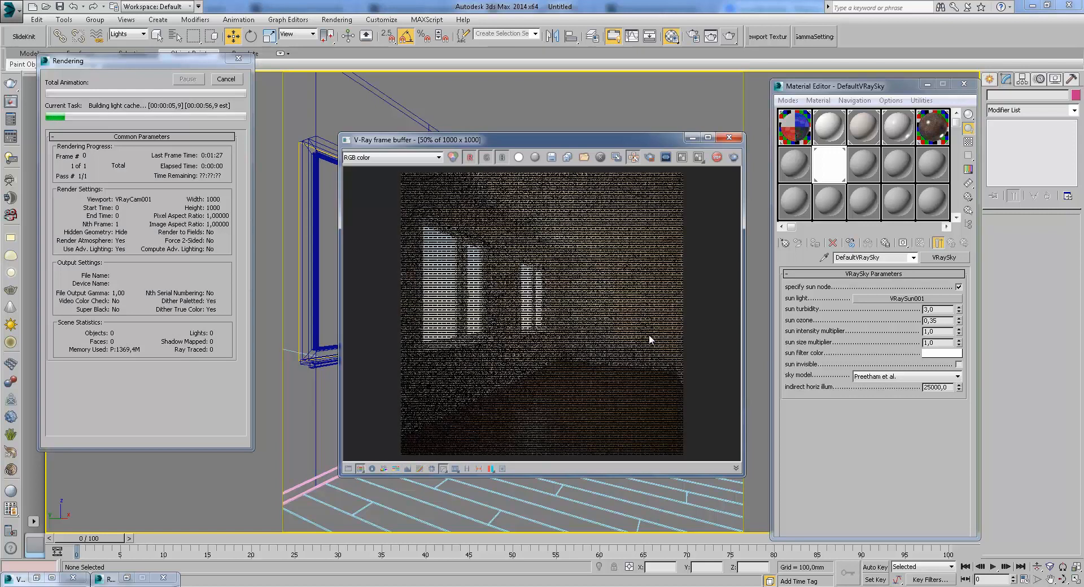
double_click(649, 334)
scroll(680, 311, down, 1)
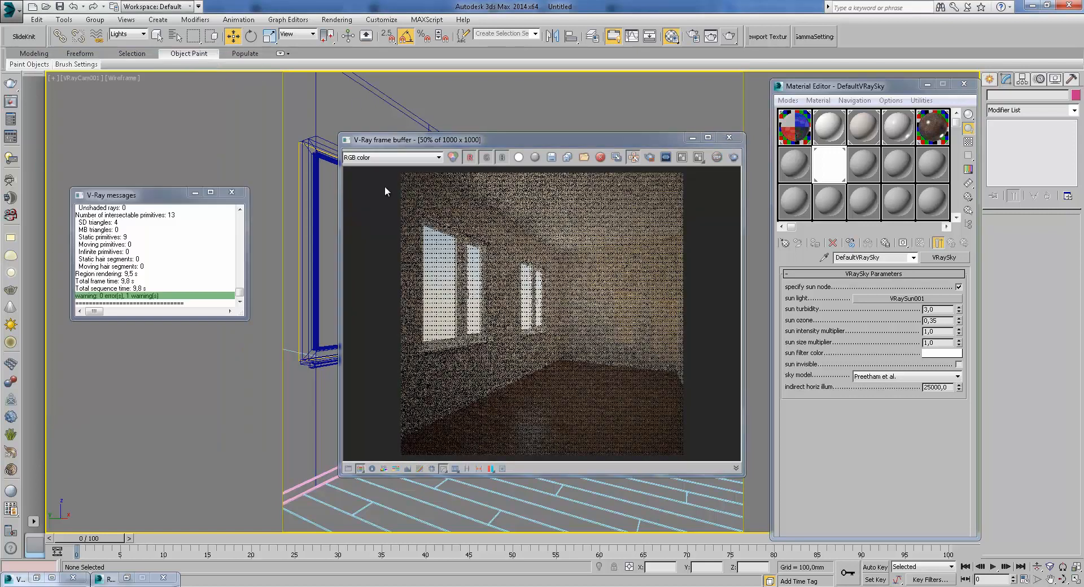
- Select VRaySun001 by name with lights listed, set its intensity multiplier to 1,0 and test-render the camera view
click(176, 38)
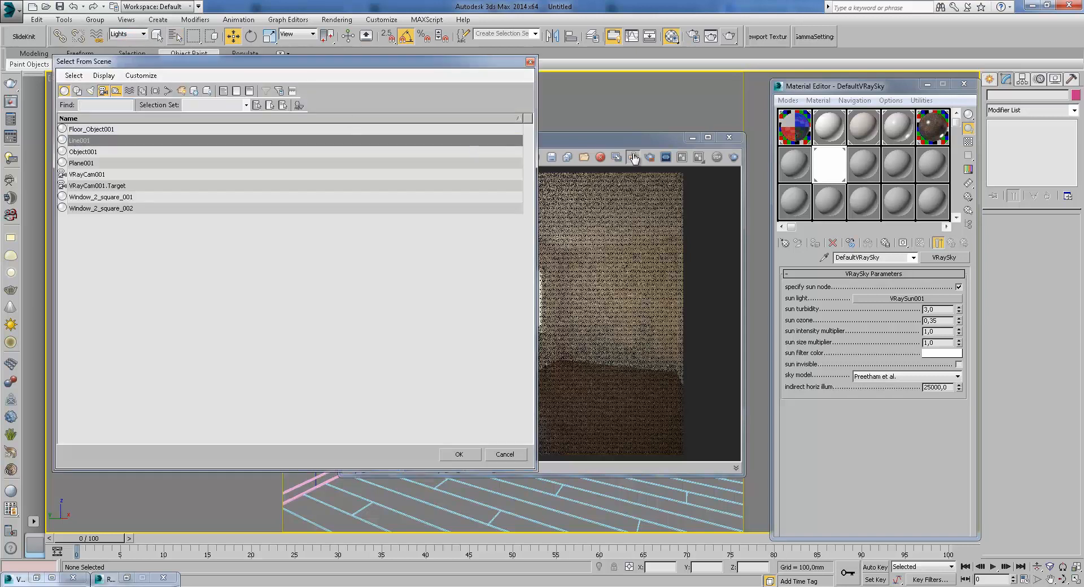
click(692, 137)
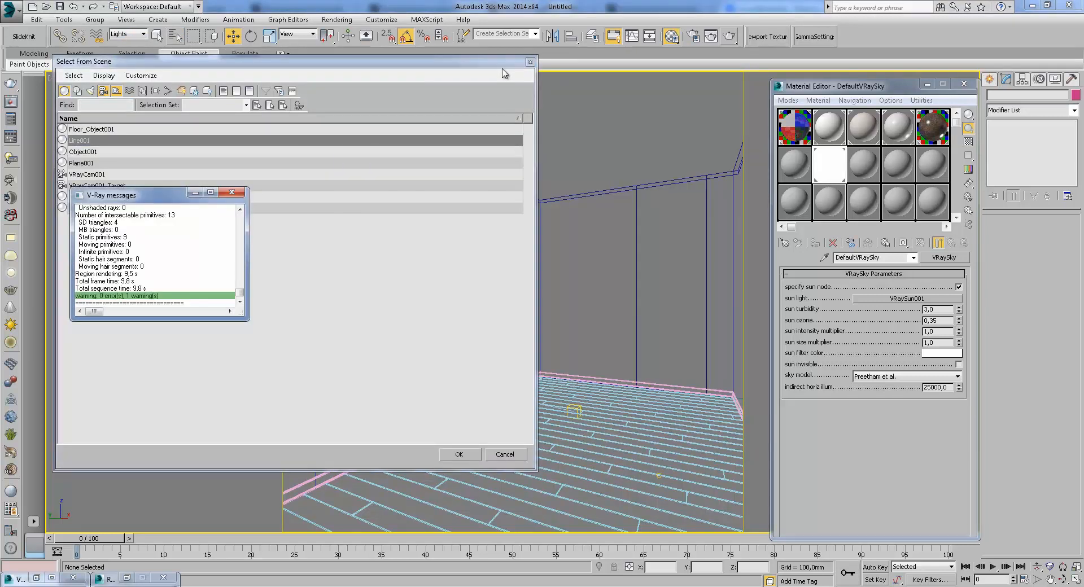
drag(483, 62, 788, 107)
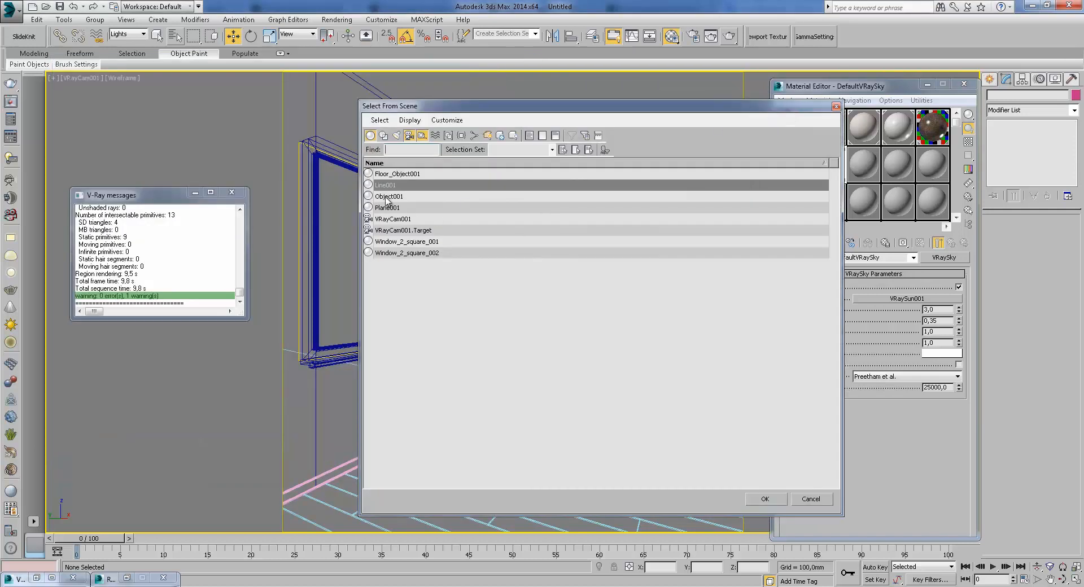
click(396, 136)
click(398, 252)
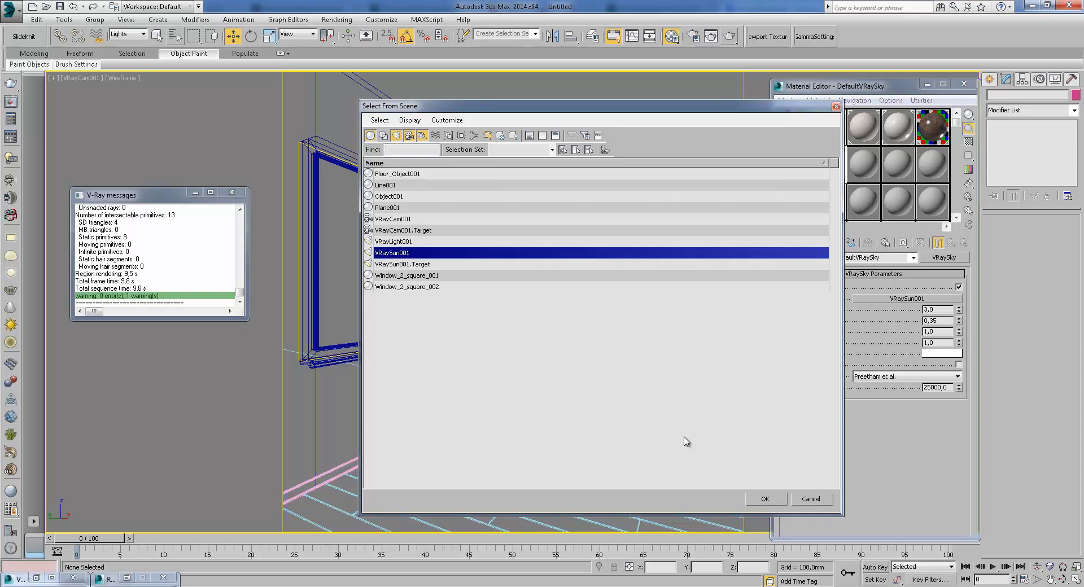
click(764, 499)
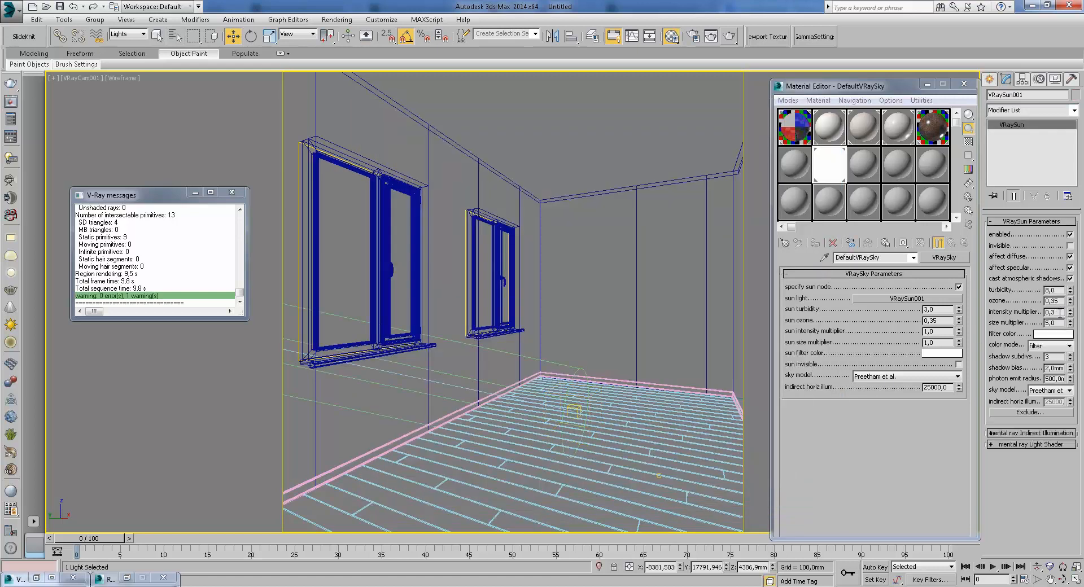
click(728, 36)
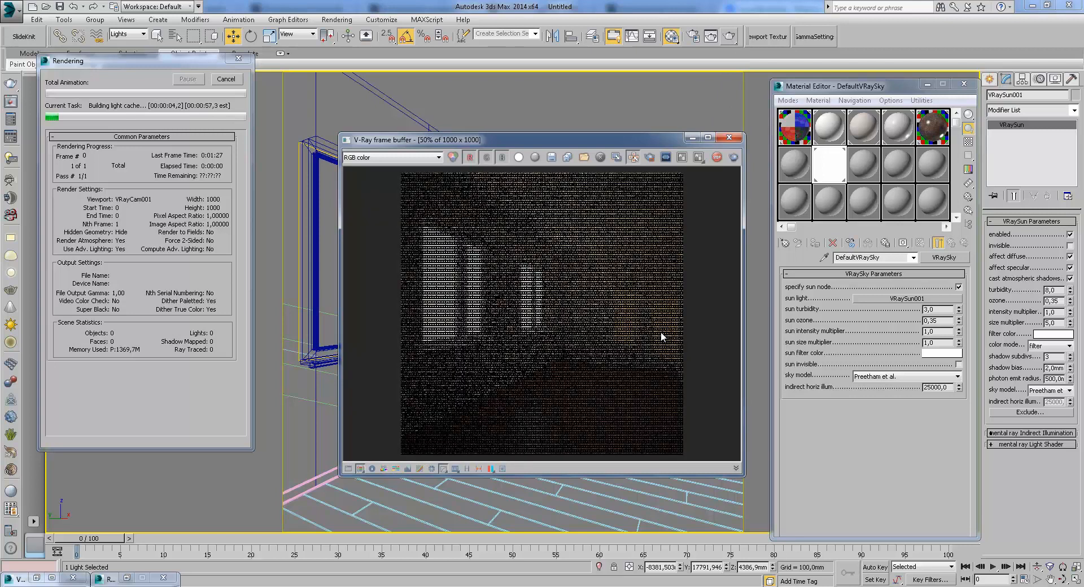
double_click(661, 331)
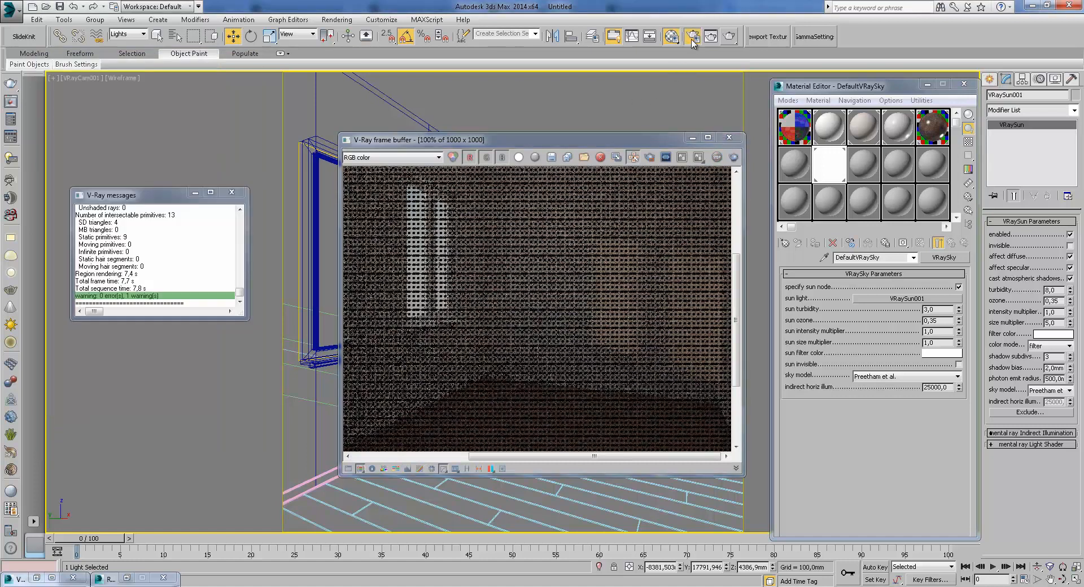
- Set the light cache subdivs to 500 in the GI settings and render the camera view
click(691, 38)
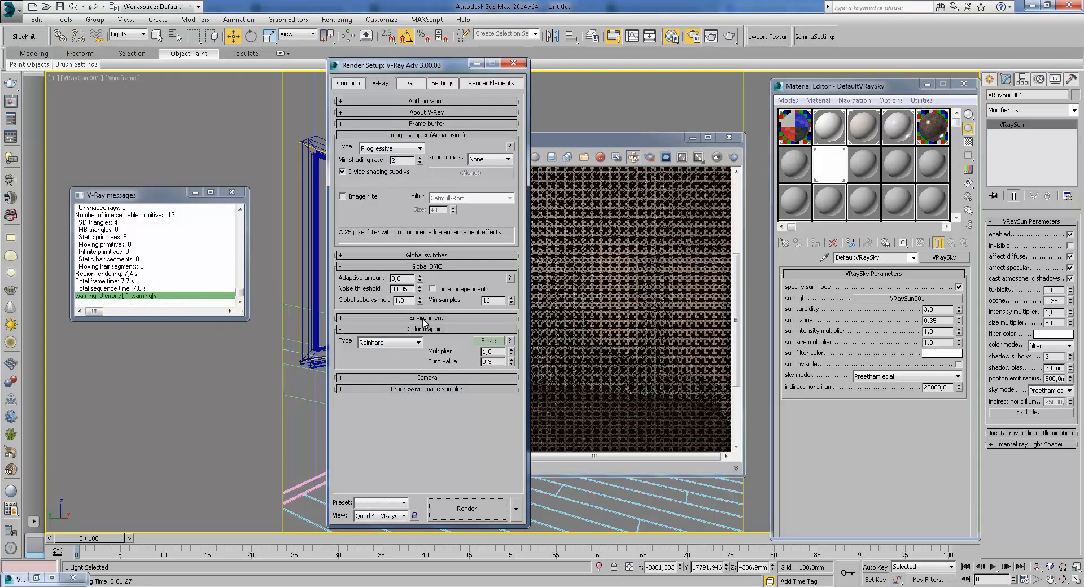
click(411, 83)
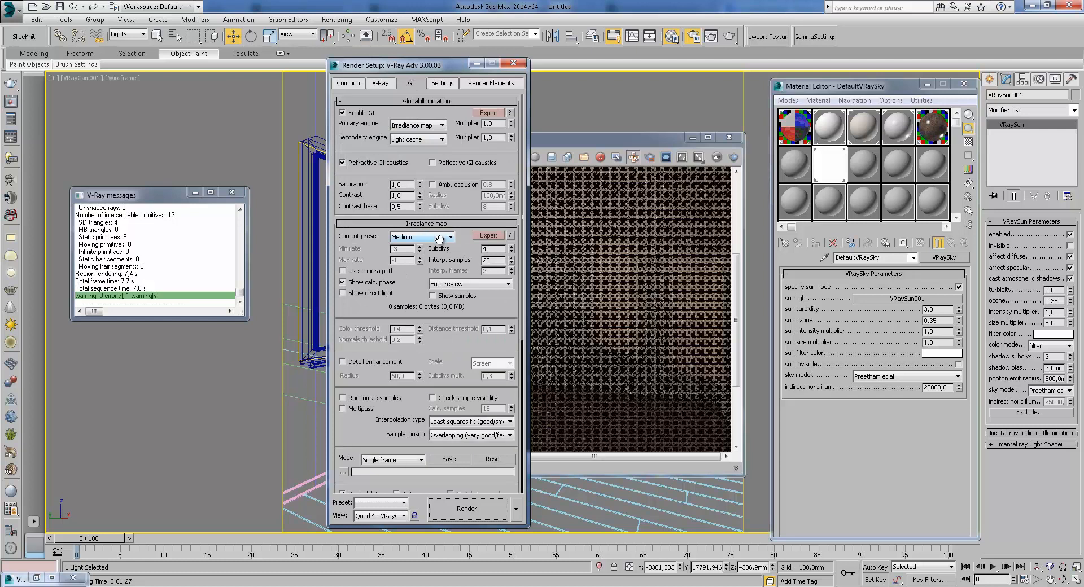
scroll(419, 197, down, 5)
double_click(398, 324)
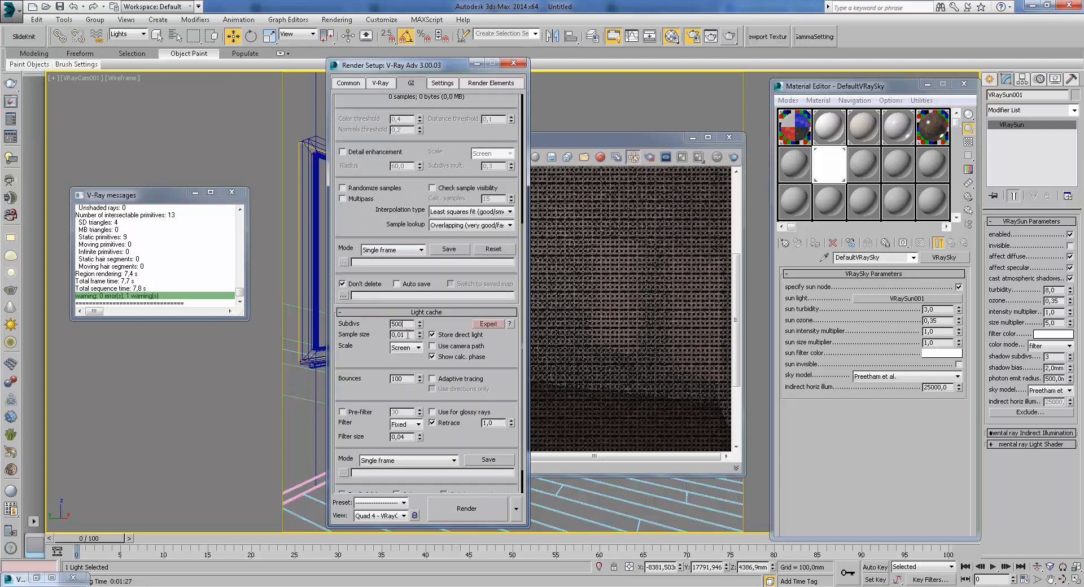
click(455, 504)
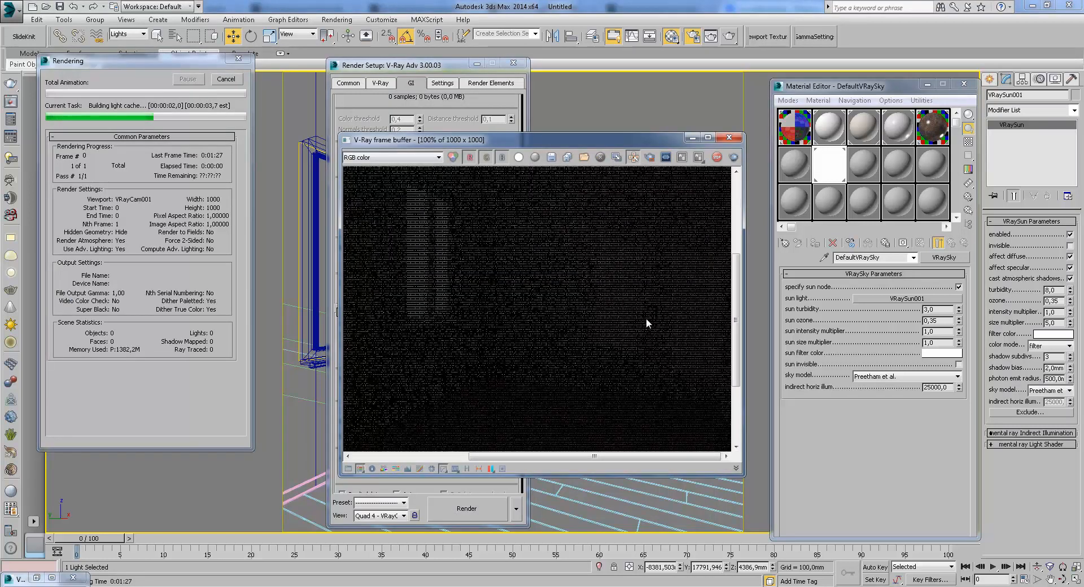
- Examine the progressing render, comparing the whole room with close views of the window and the sunlight patches on the wall
scroll(608, 300, down, 1)
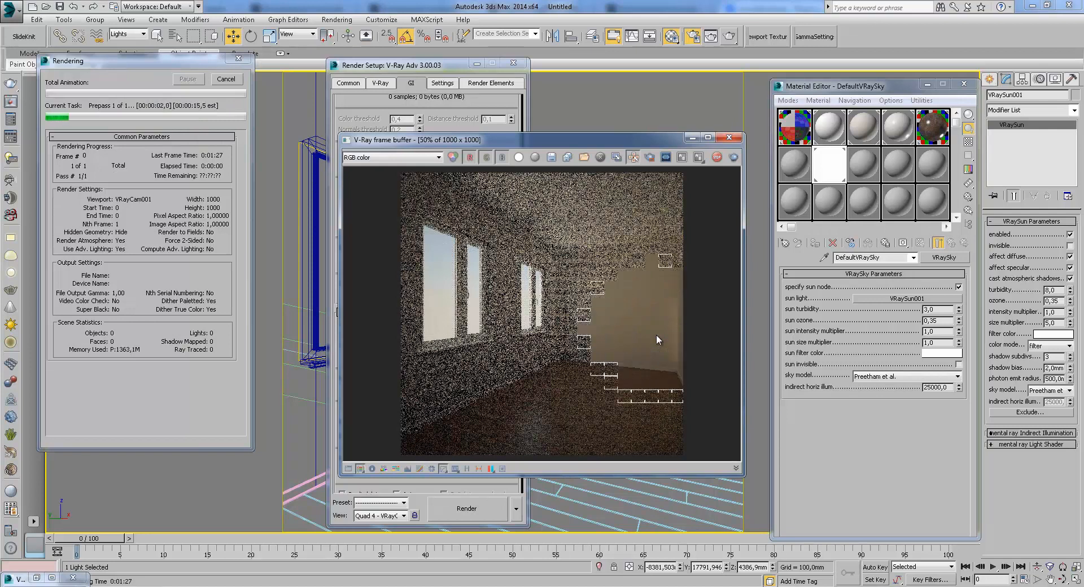
scroll(656, 334, up, 1)
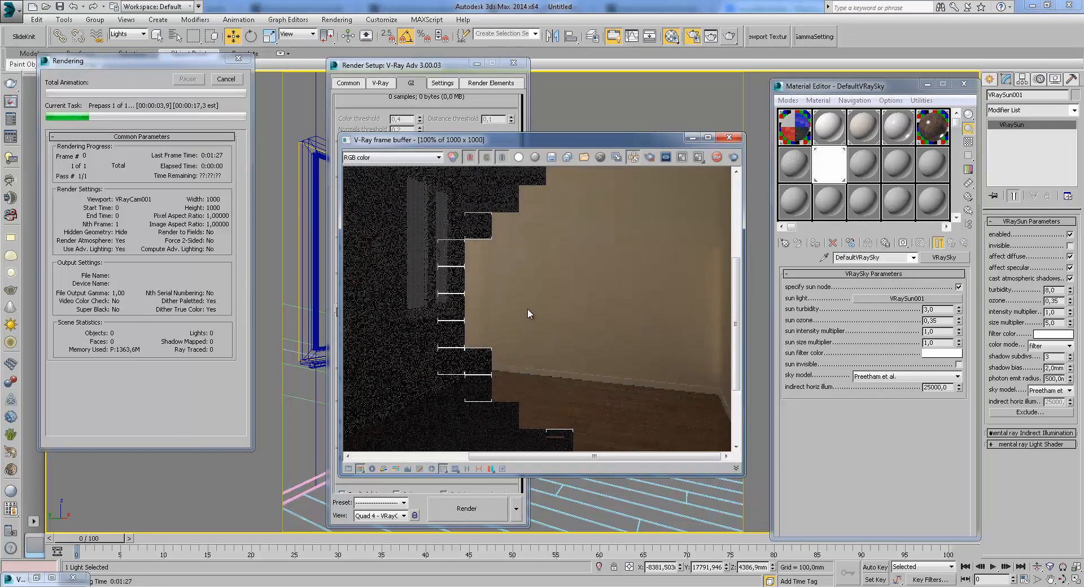
middle_drag(501, 316, 546, 290)
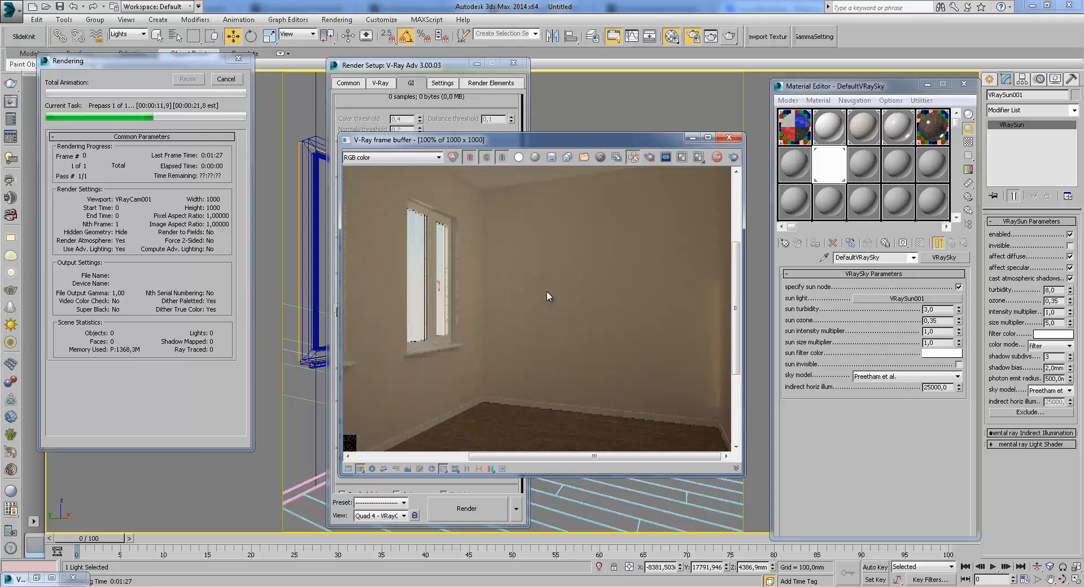
scroll(653, 300, down, 1)
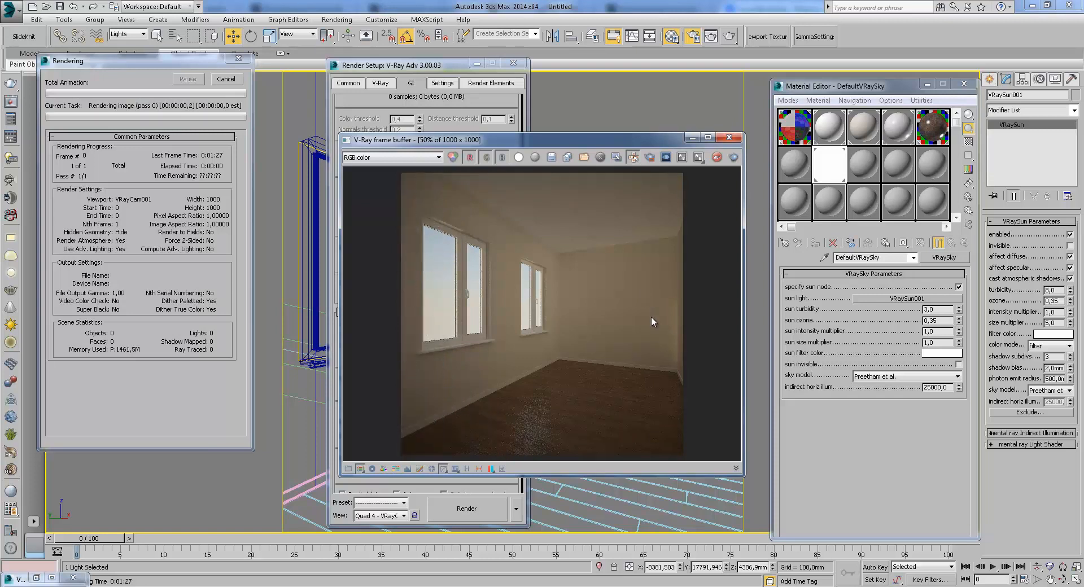
scroll(651, 316, up, 2)
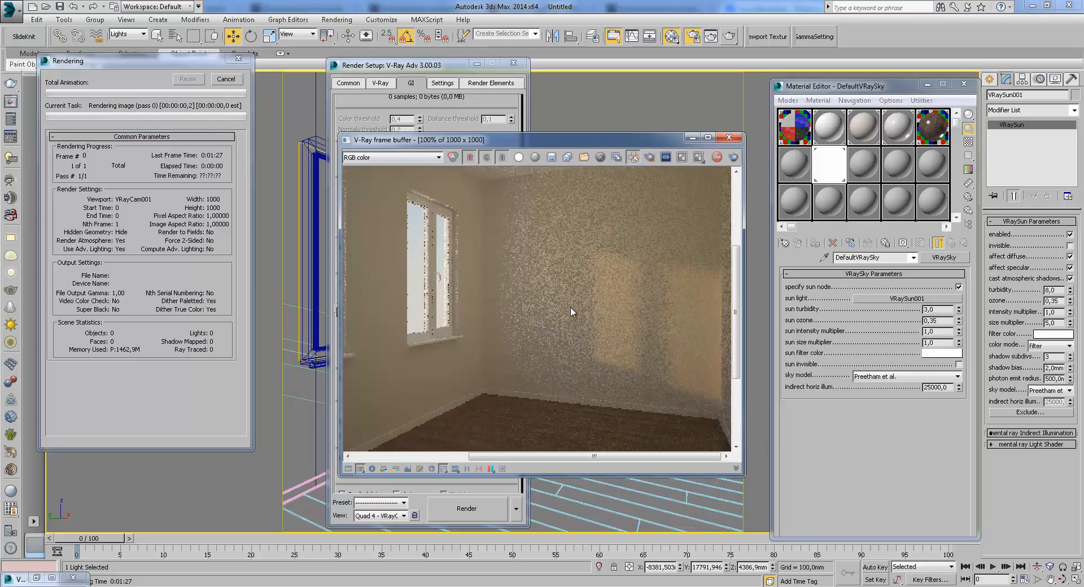
mouse_move(560, 287)
middle_down()
mouse_move(563, 337)
mouse_move(571, 270)
middle_up()
scroll(571, 270, down, 2)
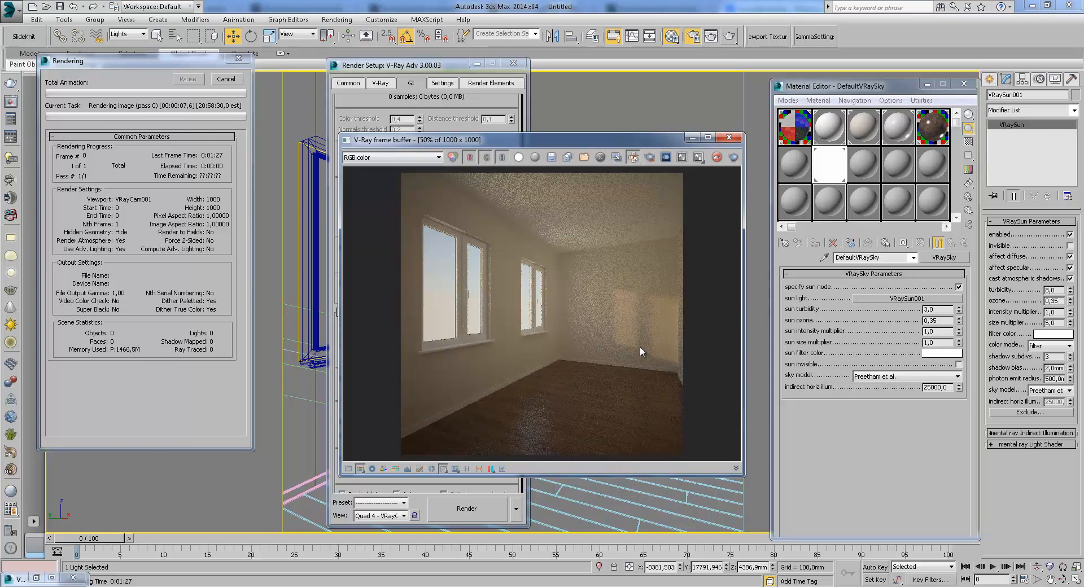
scroll(653, 323, up, 2)
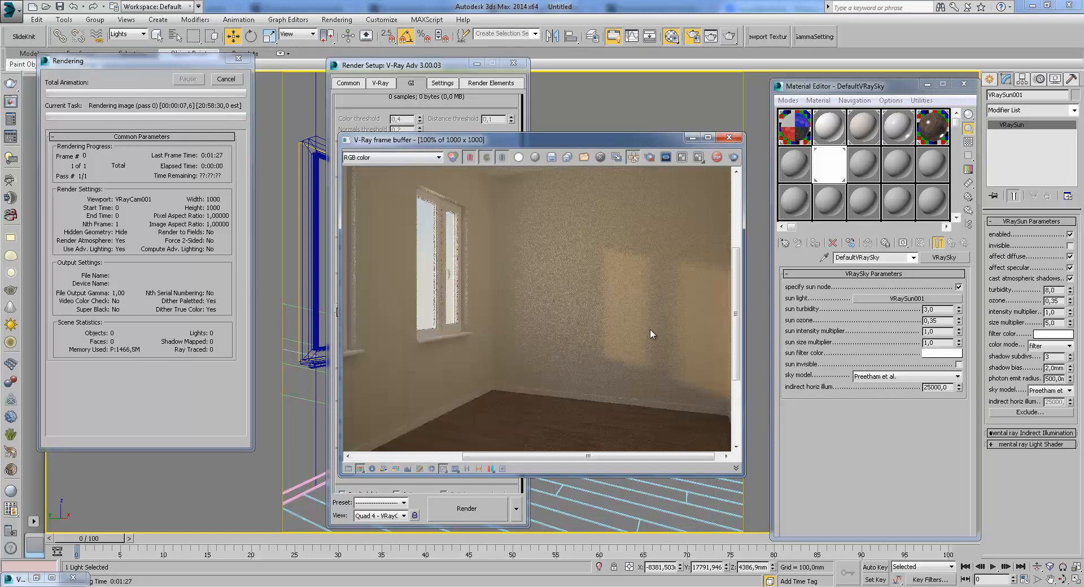
middle_drag(624, 303, 619, 285)
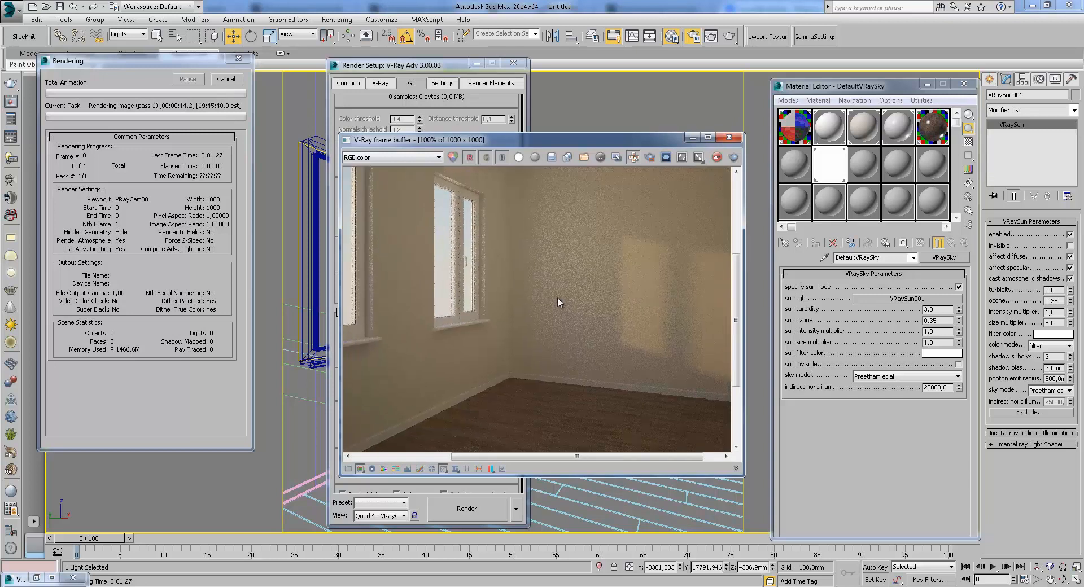
scroll(522, 281, down, 2)
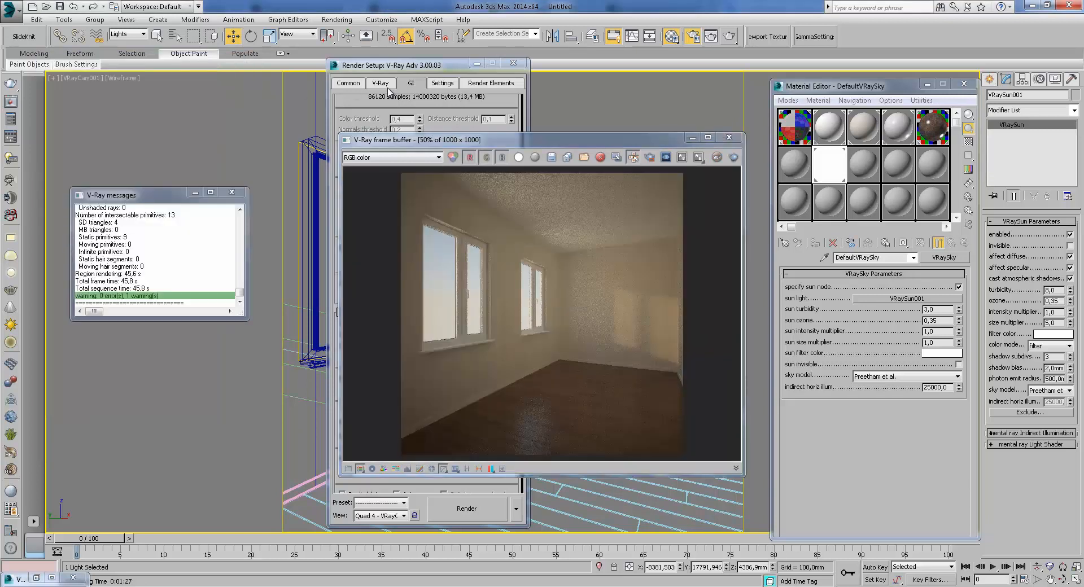
- Set the image sampler type to Adaptive and edit the Global DMC noise threshold in the V-Ray render settings
click(348, 83)
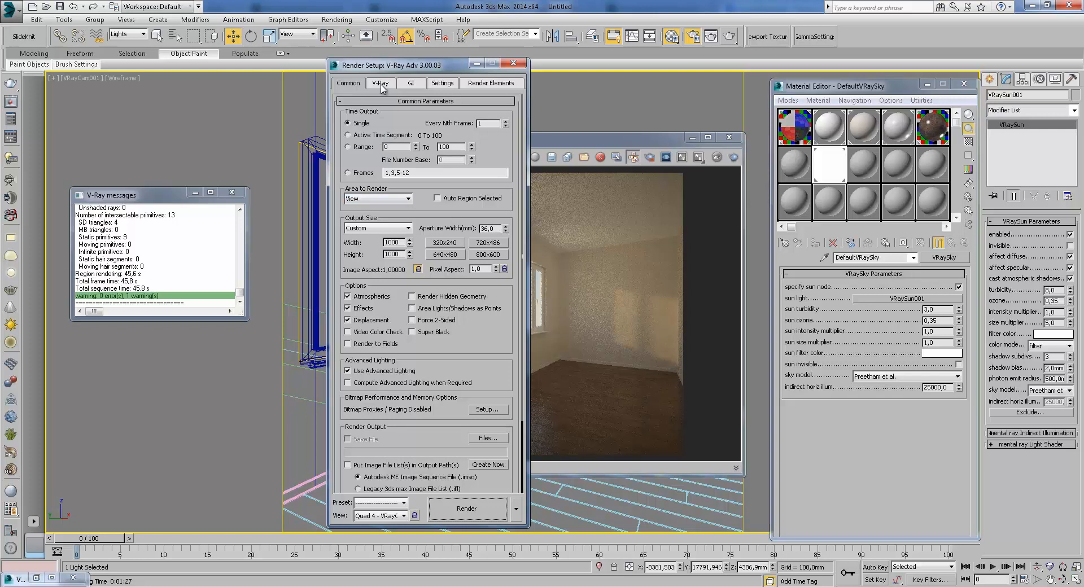
click(383, 84)
click(391, 149)
click(391, 163)
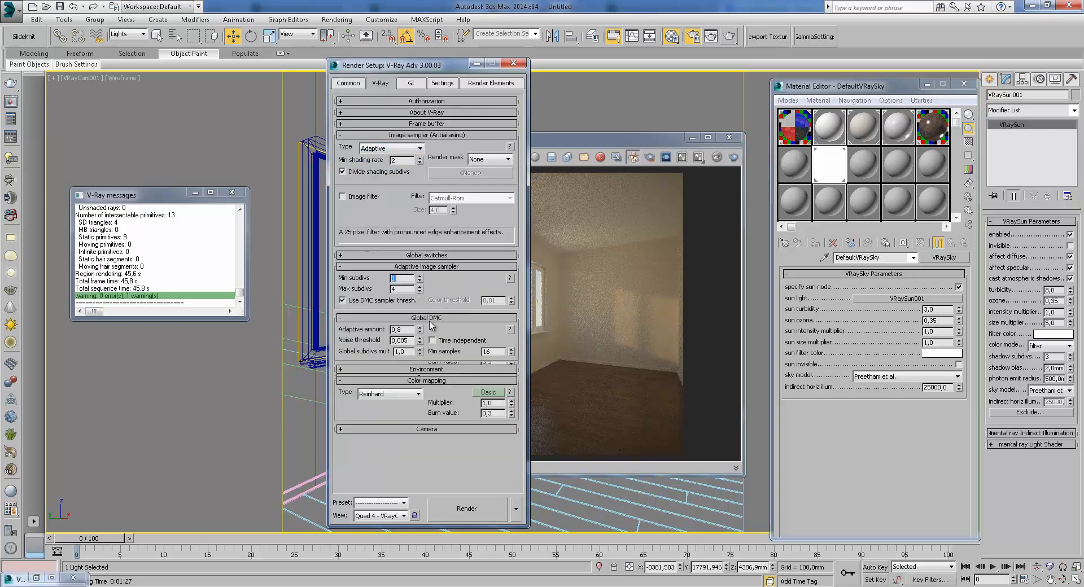
drag(406, 340, 403, 341)
key(Return)
- Change the light cache filter type in the GI settings, render the camera view and check the sunlight patches on the far wall
click(415, 85)
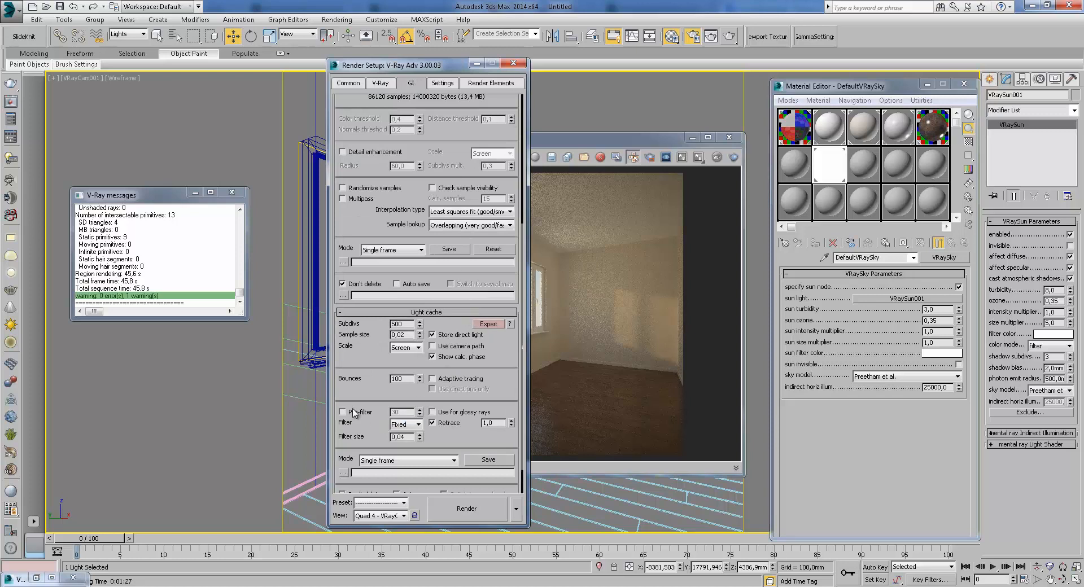
click(405, 425)
click(399, 433)
drag(511, 358, 513, 447)
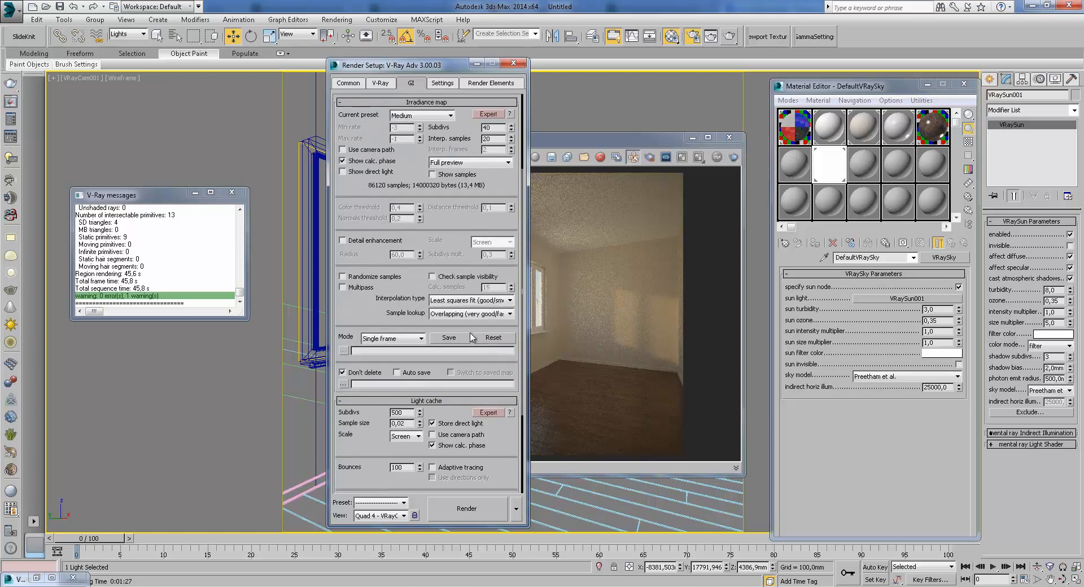
click(463, 514)
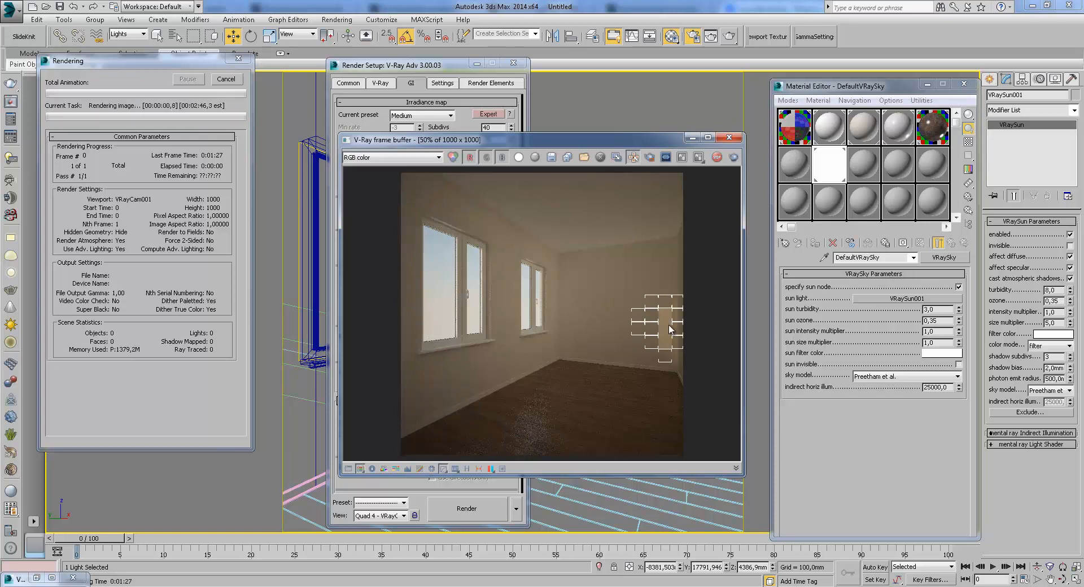
scroll(667, 324, up, 1)
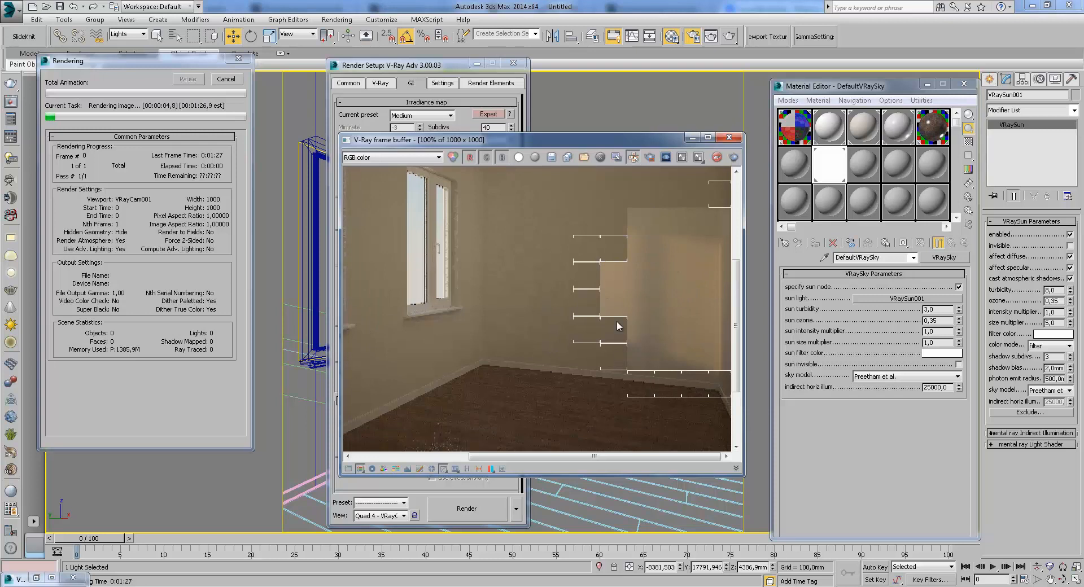
middle_drag(671, 275, 601, 287)
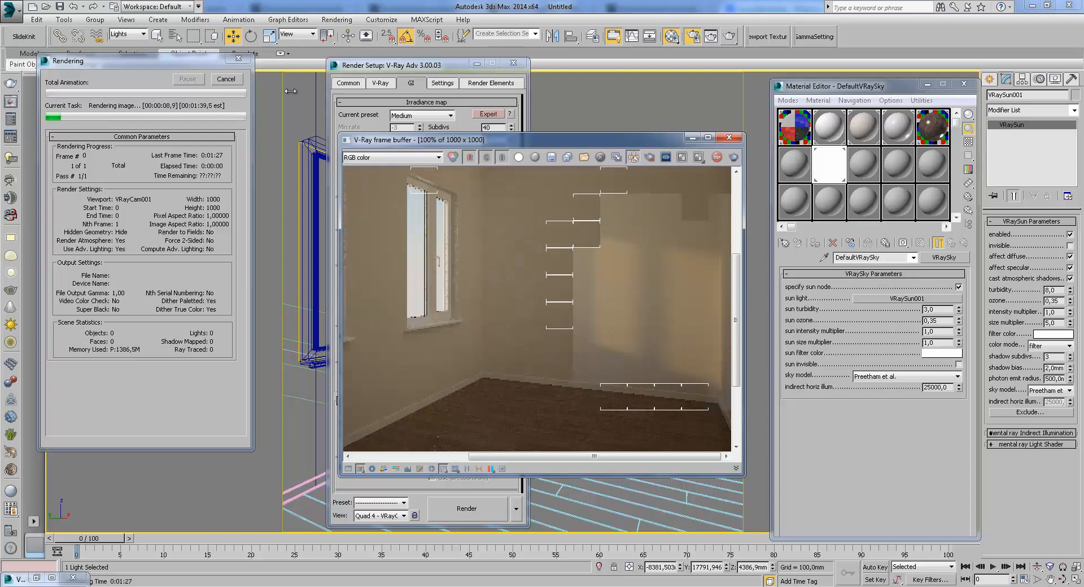
- Set VRaySun001's size multiplier to 3,0 and intensity multiplier to 2,0, and start a test render of the camera view
click(692, 139)
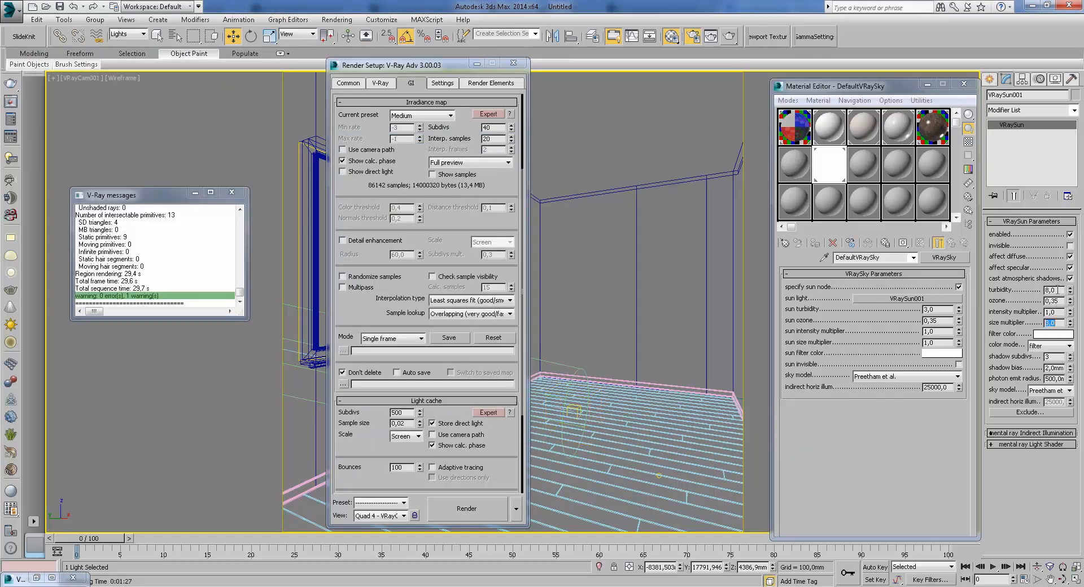
key(shift+Tab)
click(730, 37)
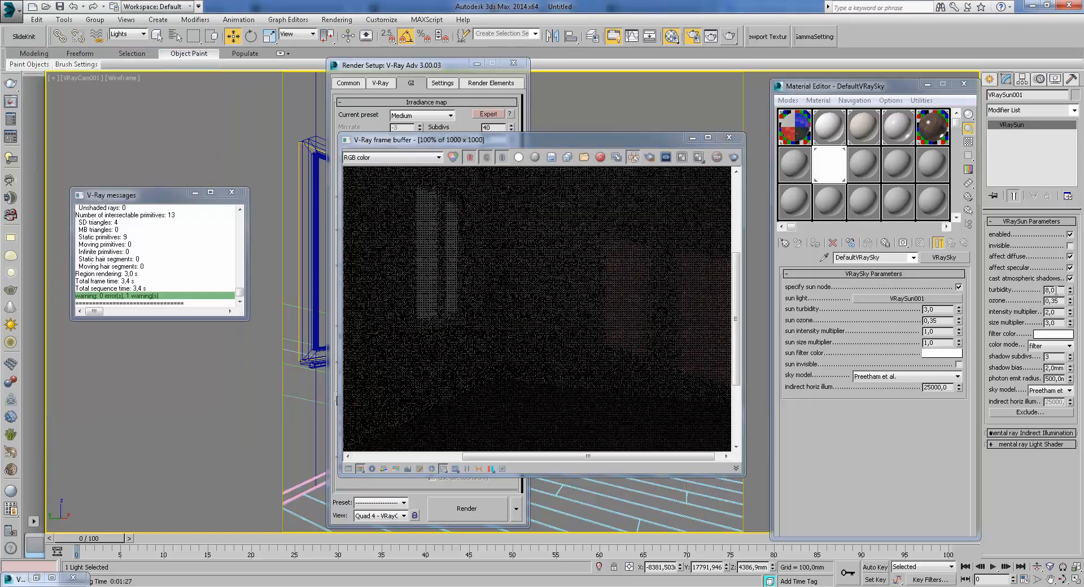
- Set VRaySun001's turbidity to 6,0 and intensity multiplier to 1,0, test-render the camera view and check the sunlight's colour and shadow edges on the far wall
double_click(1051, 290)
click(731, 37)
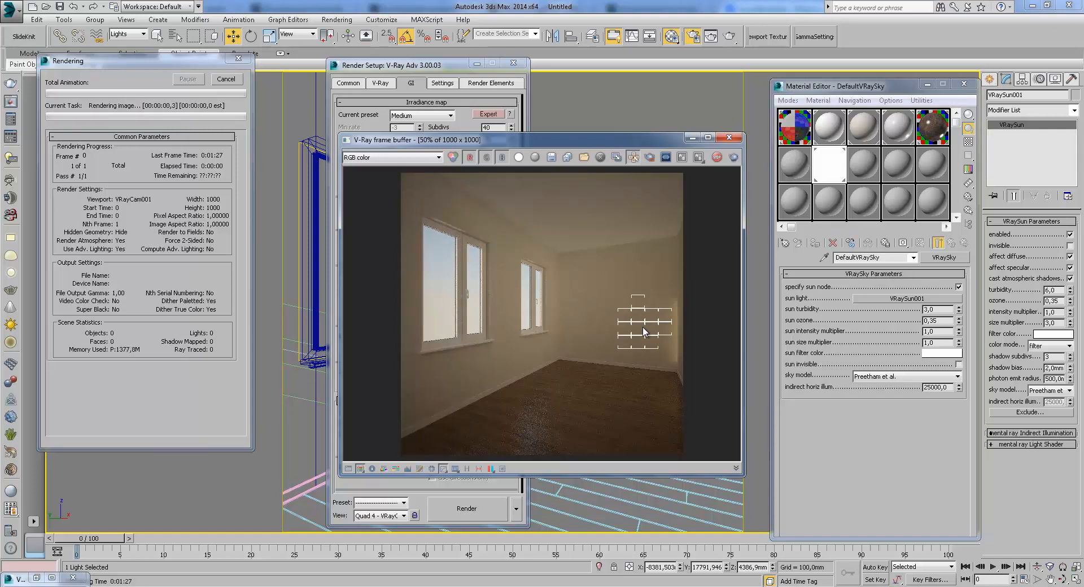
scroll(643, 326, up, 2)
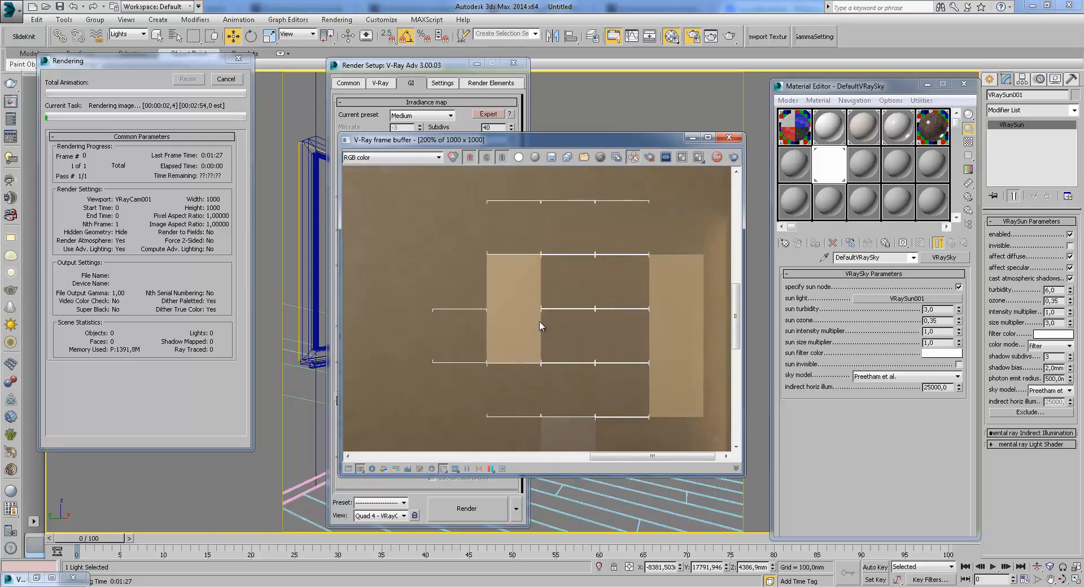
scroll(539, 321, down, 1)
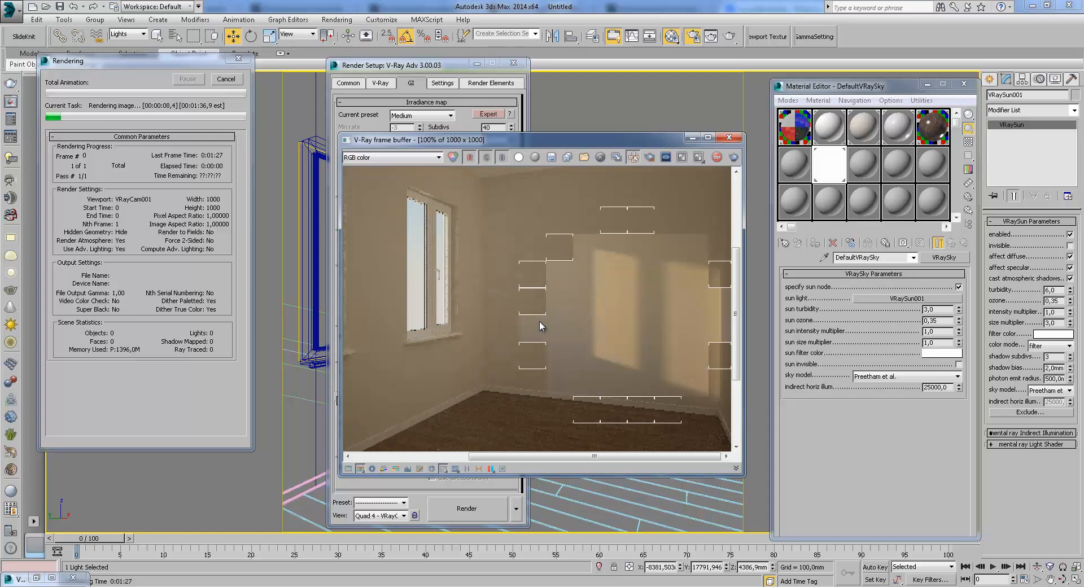
middle_drag(540, 320, 594, 315)
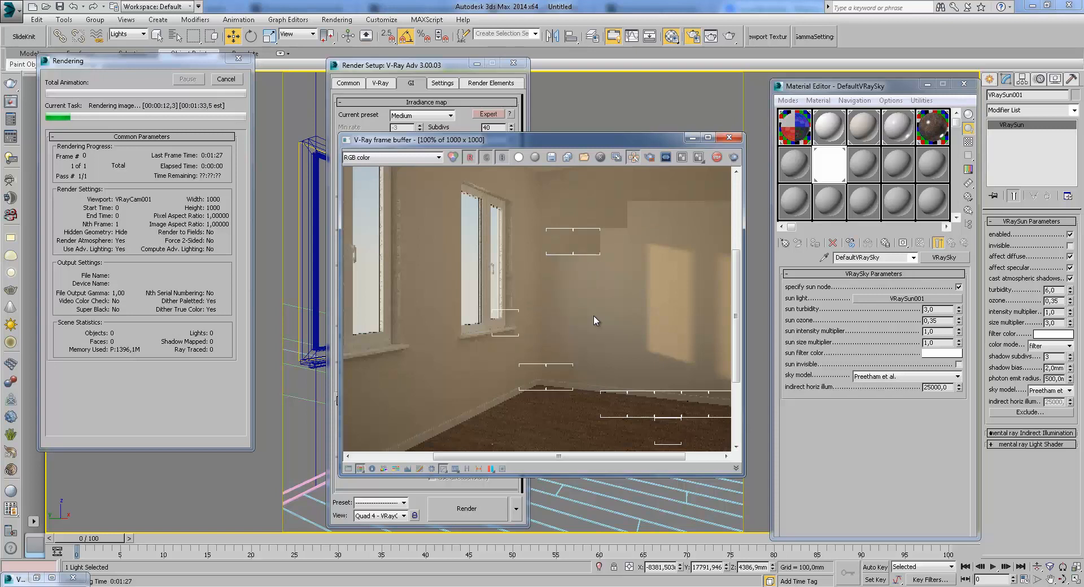
middle_drag(594, 315, 624, 311)
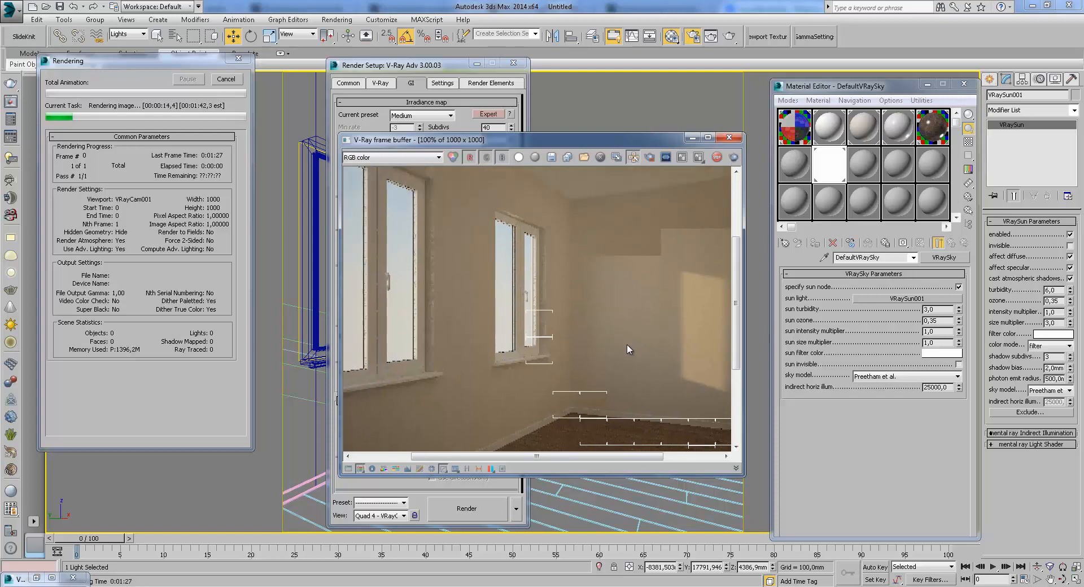
scroll(622, 342, down, 1)
scroll(588, 334, up, 2)
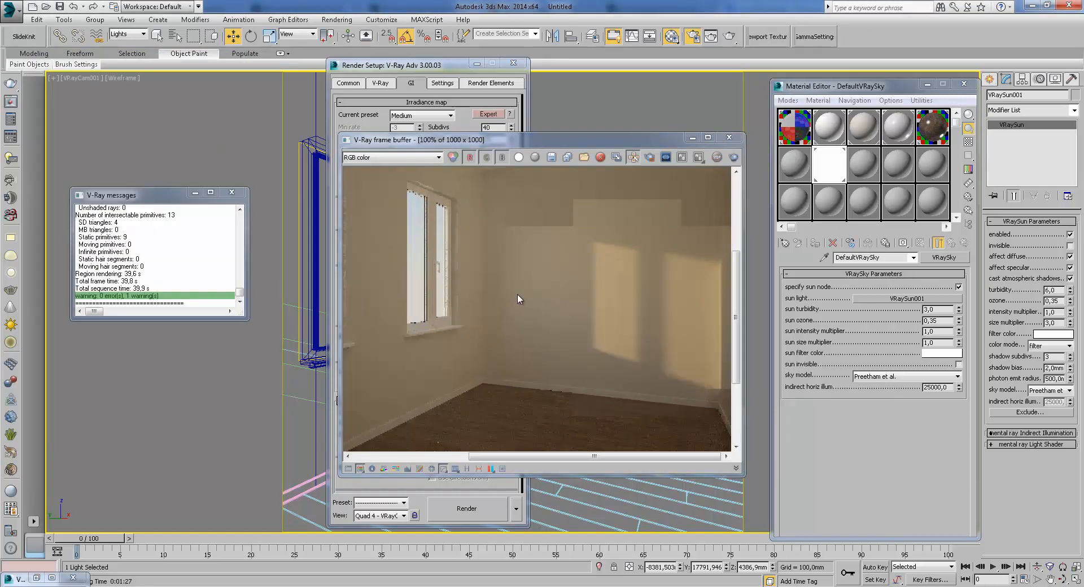
scroll(480, 309, down, 2)
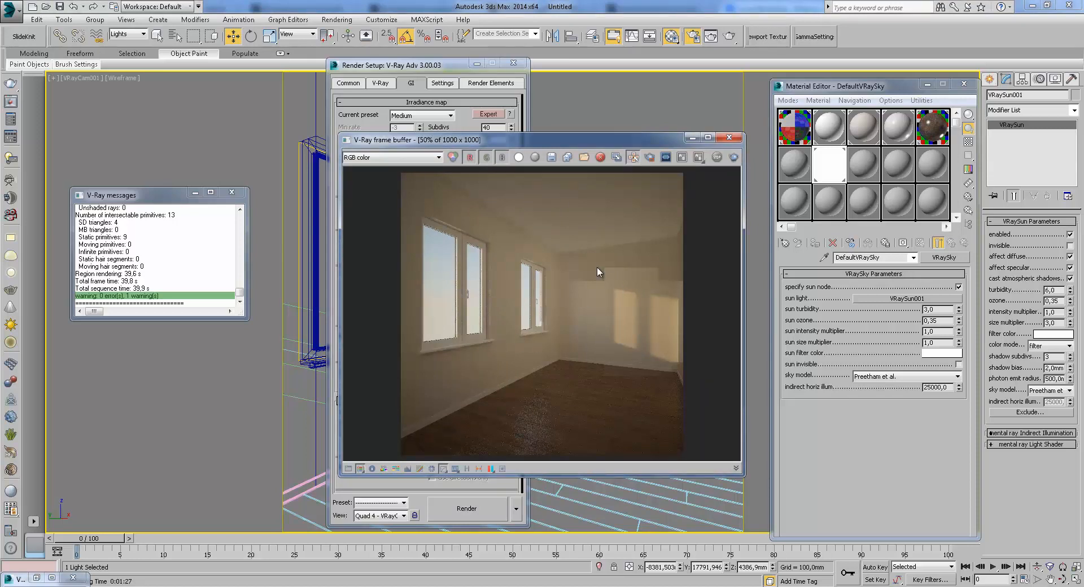
- Move VRaySun001 higher and nearer the house using the orthographic views, to about X 60, Y 11032, Z 13768 mm, and return to the camera view
click(691, 137)
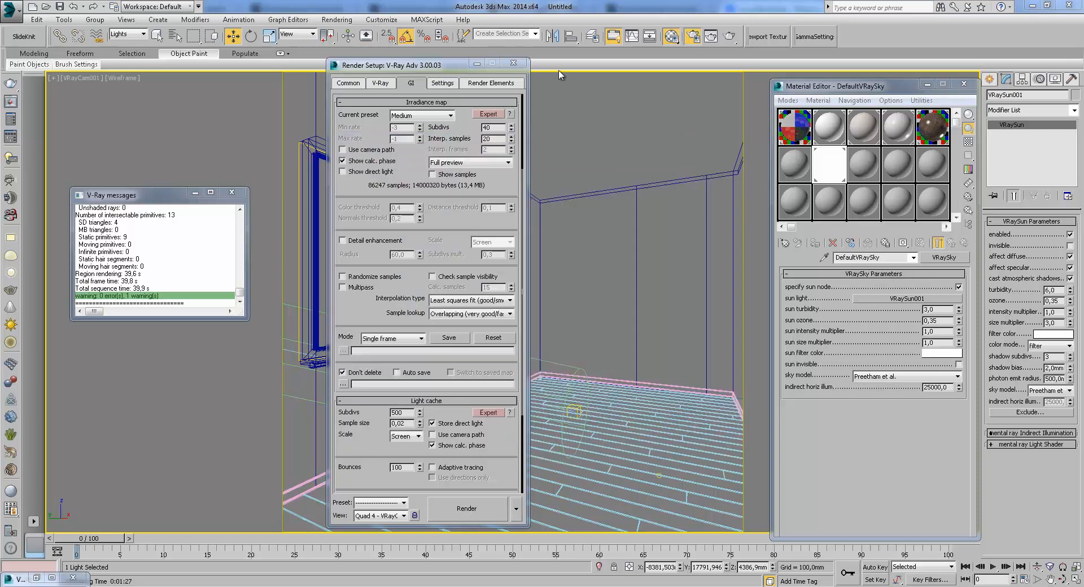
click(477, 64)
key(t)
scroll(469, 156, down, 3)
alt+middle_drag(512, 223, 380, 141)
key(f)
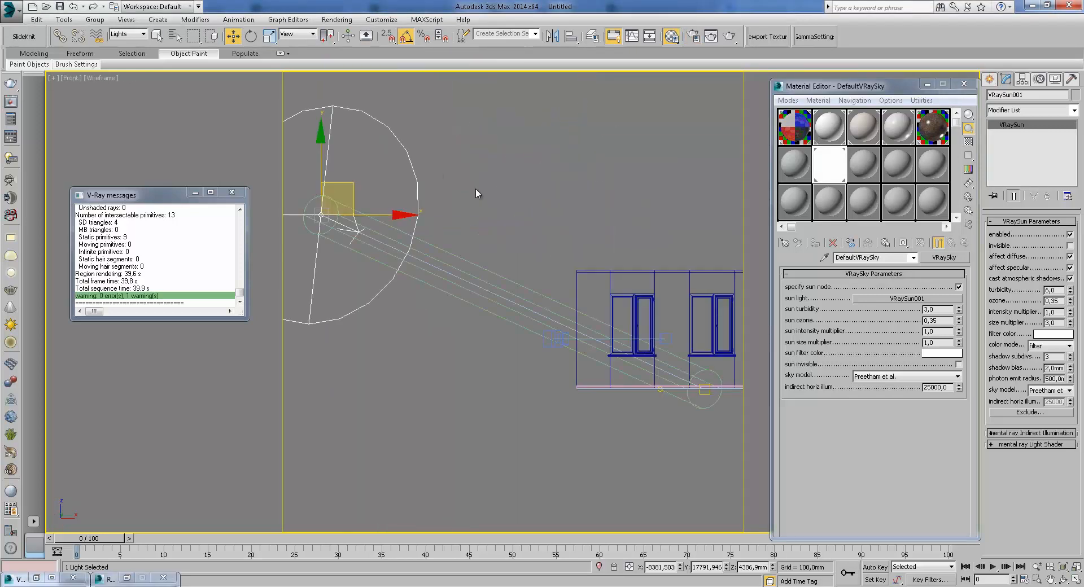
scroll(475, 188, down, 4)
key(t)
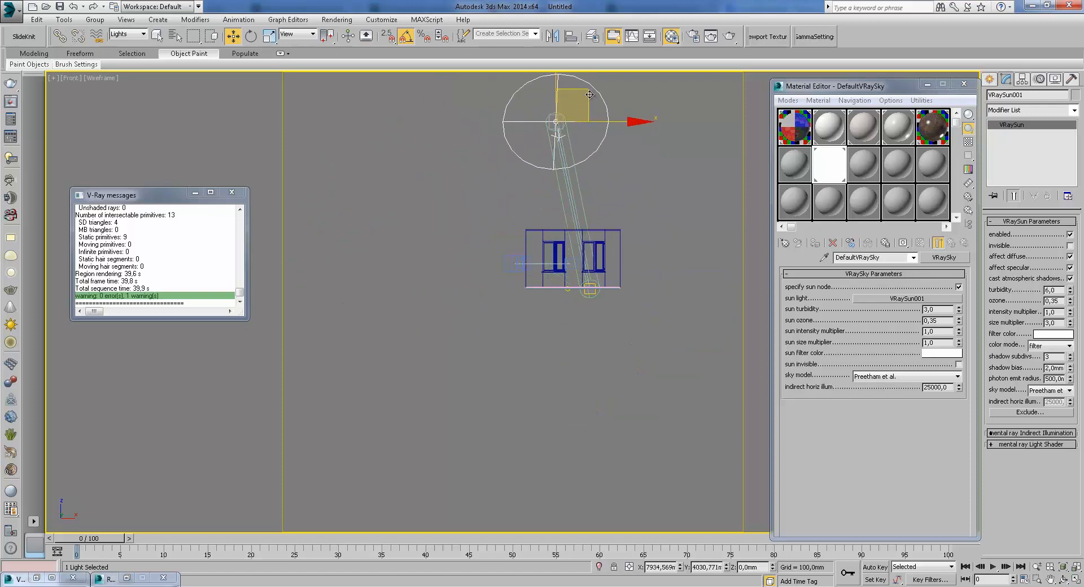
key(f)
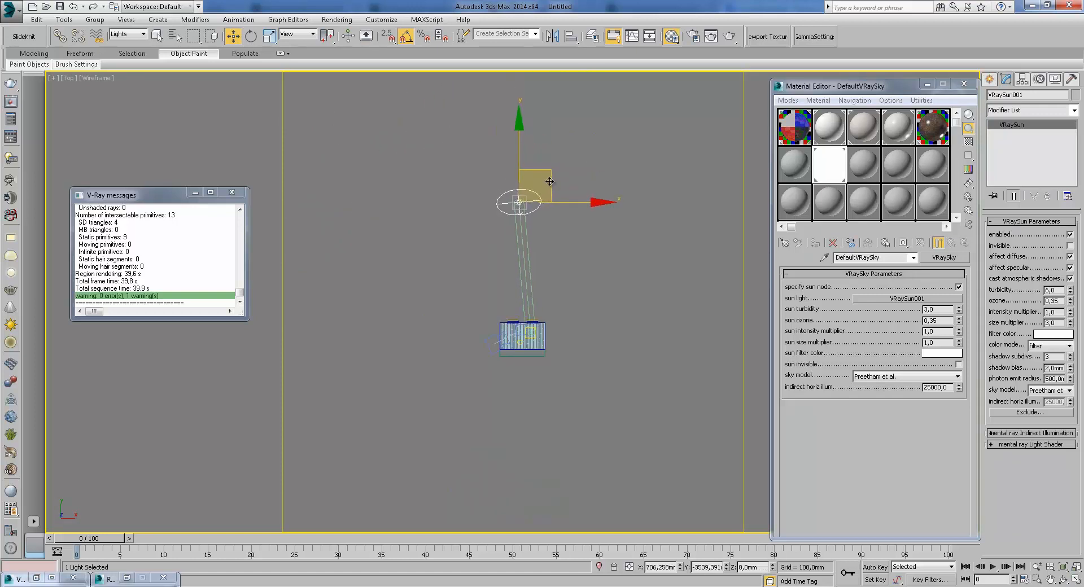
key(l)
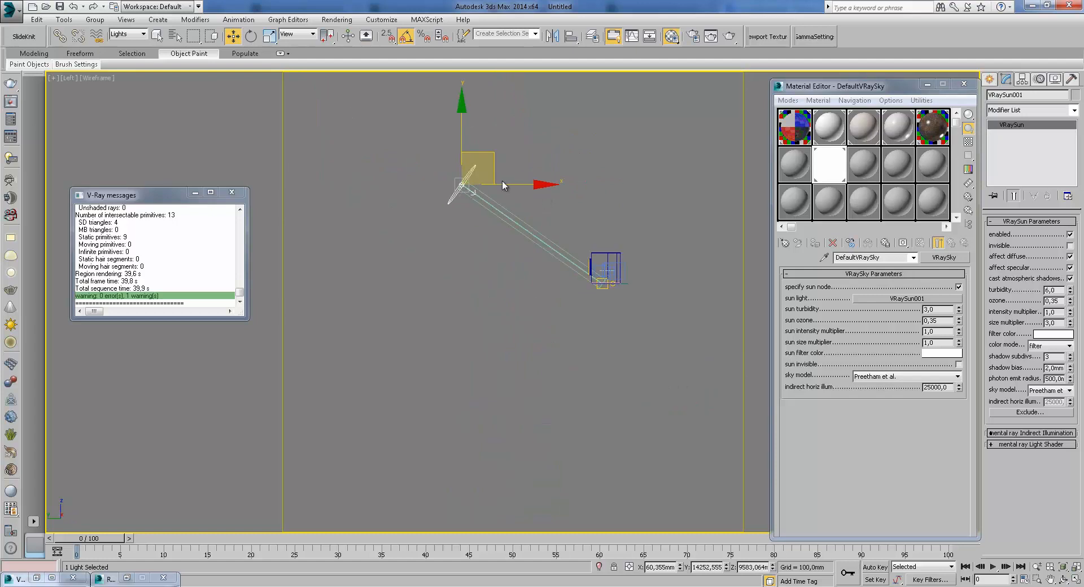
drag(501, 164, 528, 117)
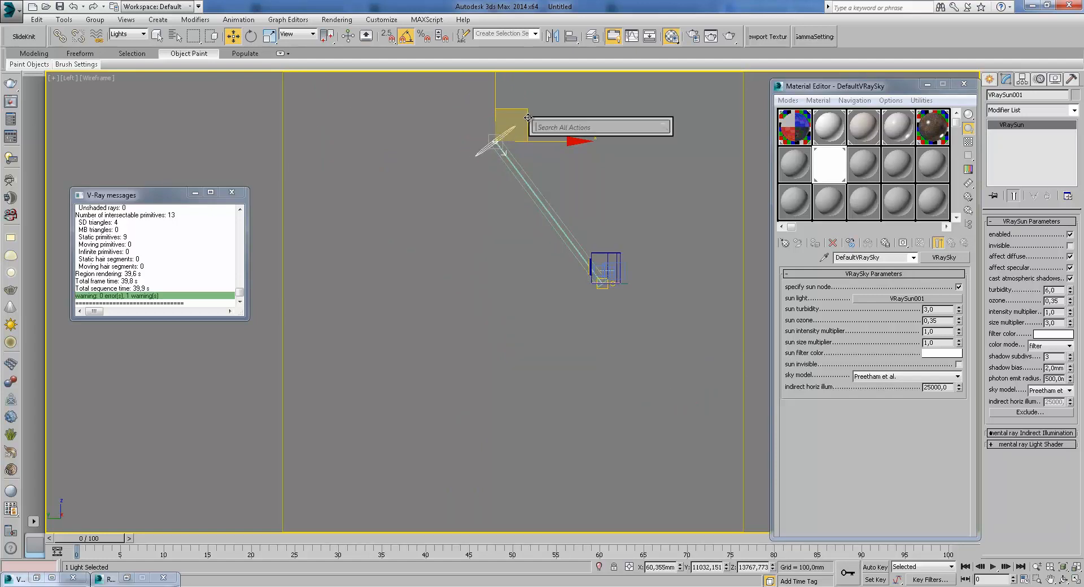
key(c)
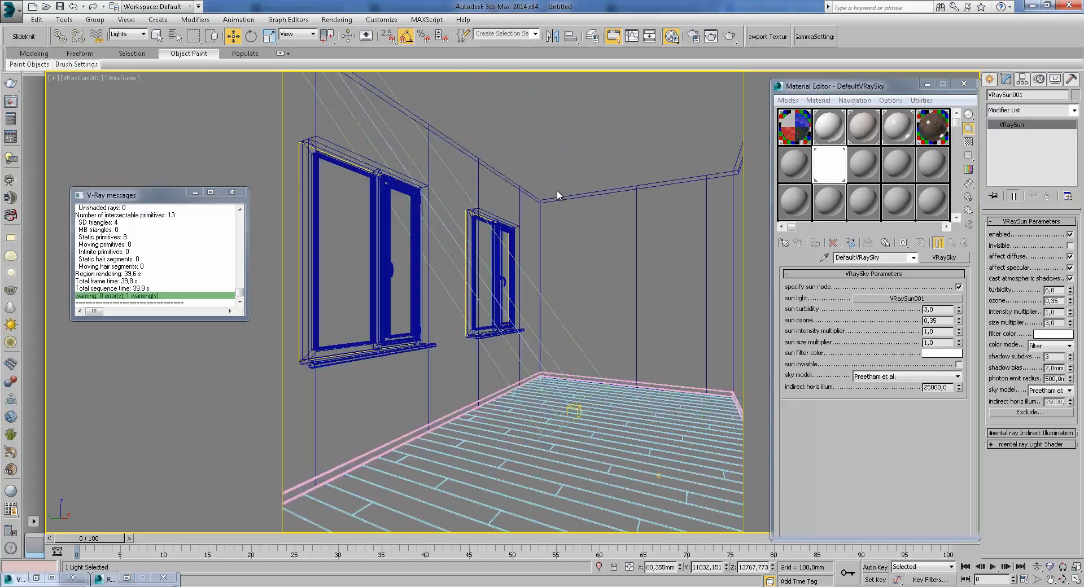
- Test-render the camera view with the raised sun and check the floor, second window and far wall during the prepass
click(729, 36)
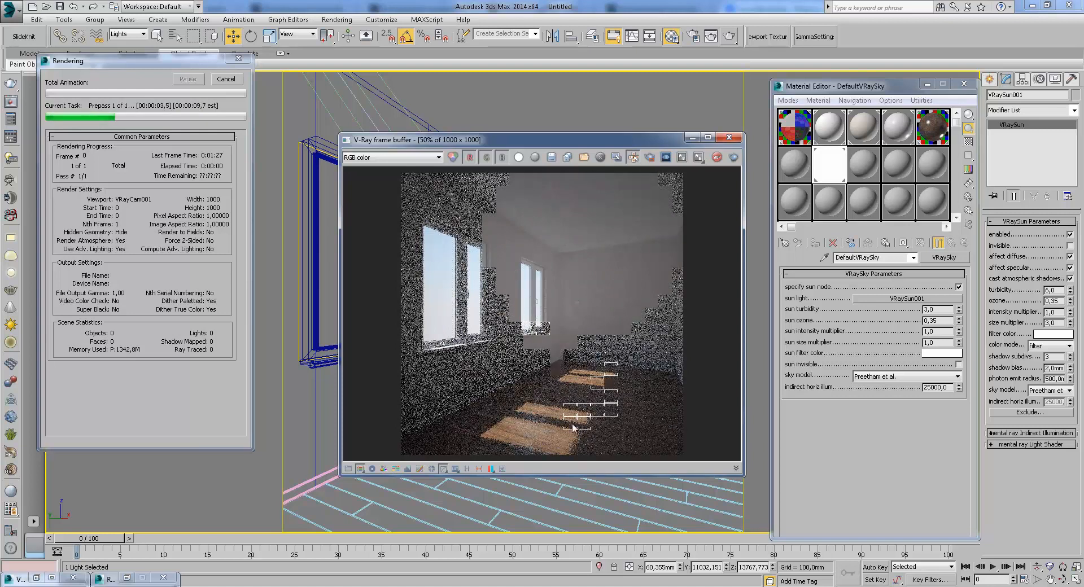
scroll(610, 385, up, 1)
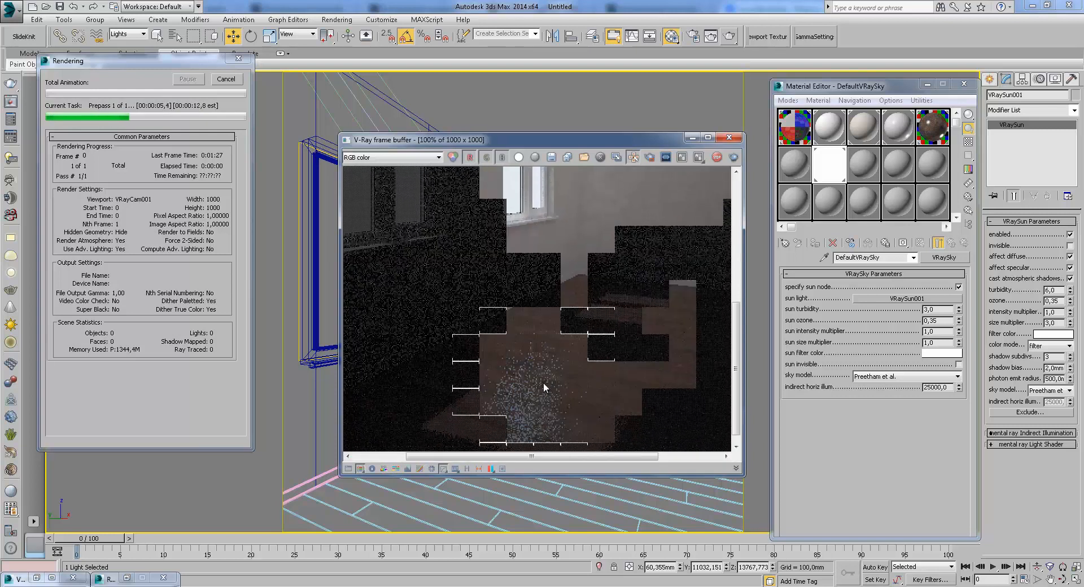
middle_drag(586, 339, 618, 360)
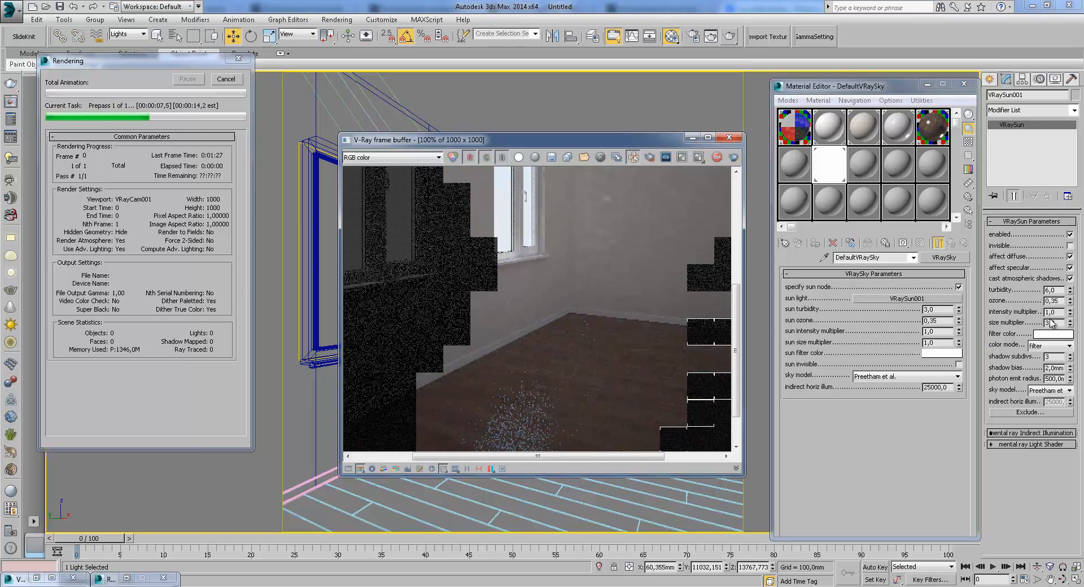
middle_drag(663, 246, 621, 316)
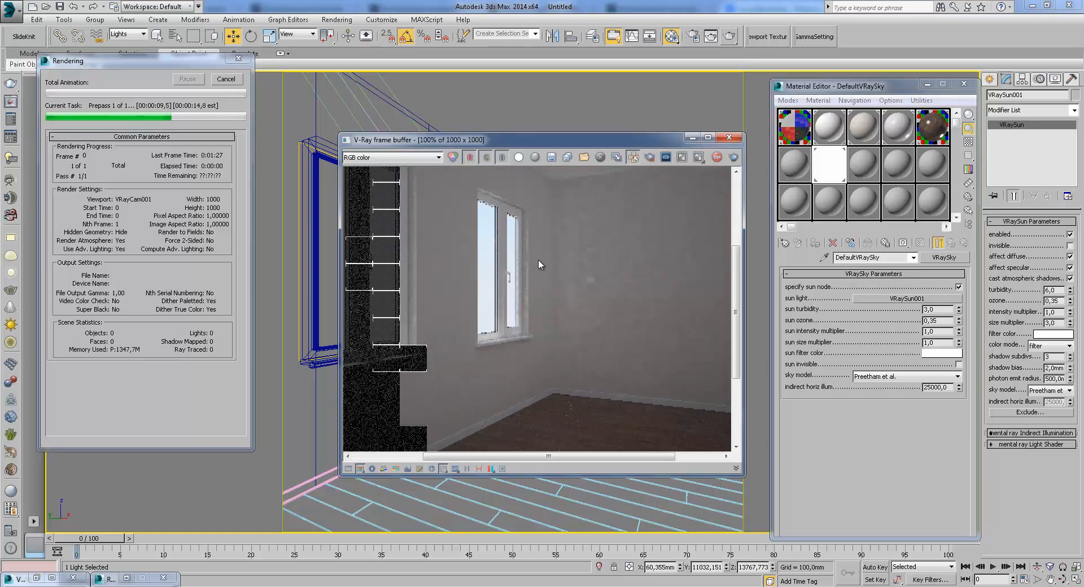
middle_drag(538, 259, 581, 297)
scroll(607, 272, down, 1)
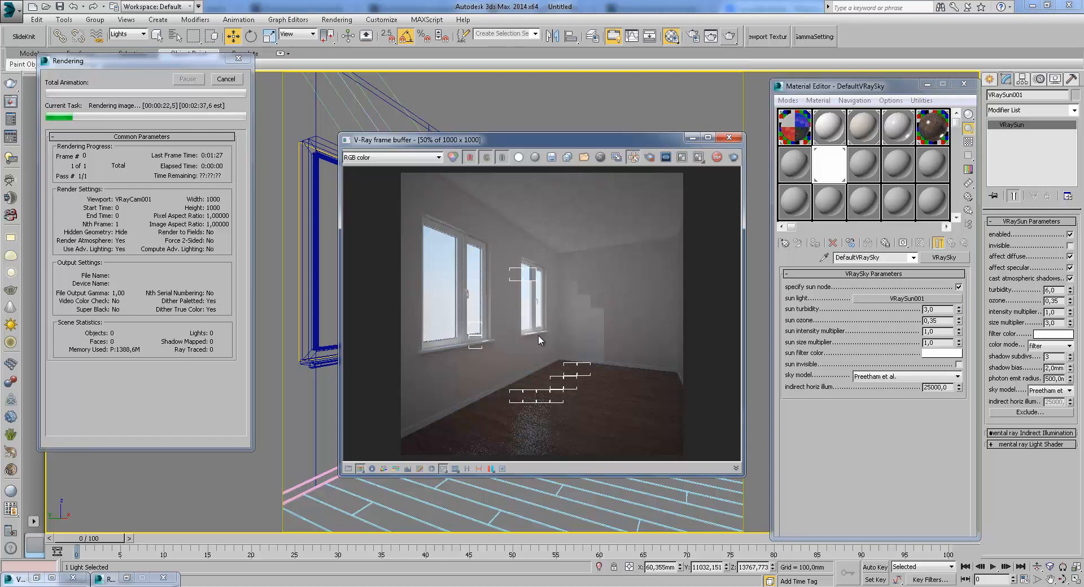
- Examine the progressing render up close, comparing the windows, the walls and the sunlight patches on the wooden floor
scroll(550, 324, up, 1)
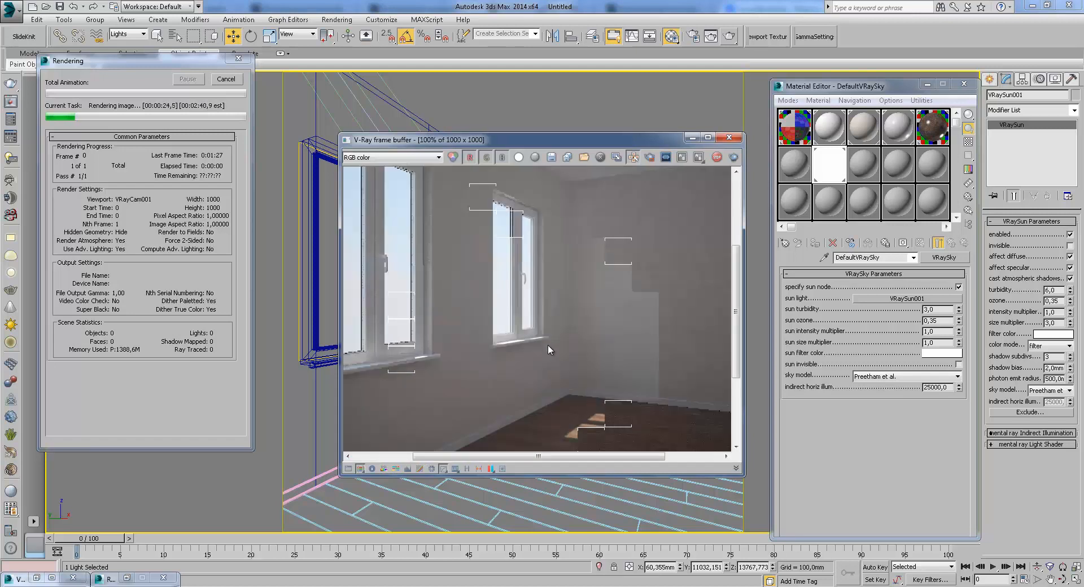
middle_drag(583, 319, 596, 306)
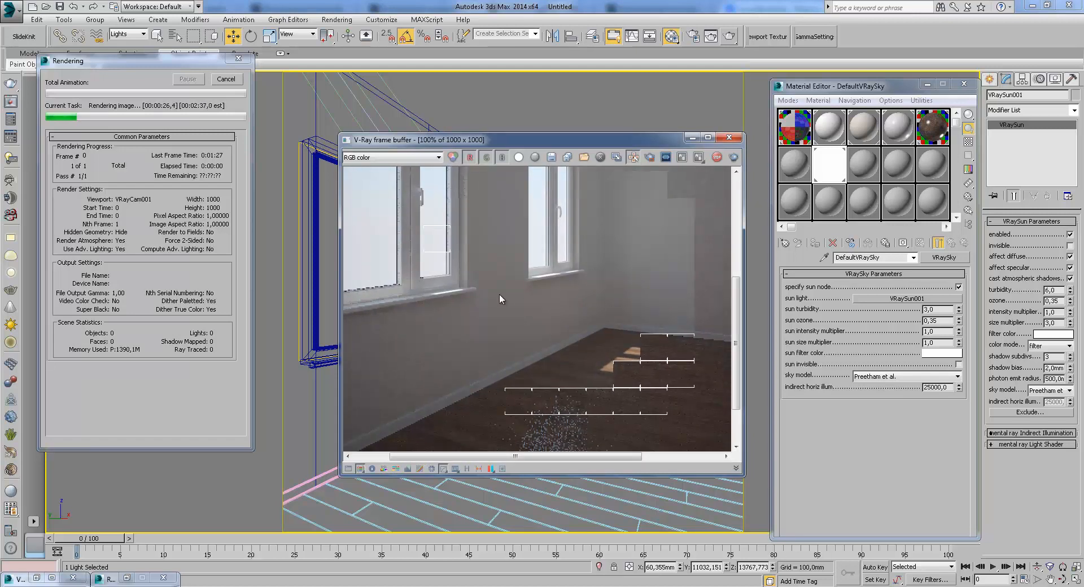
middle_drag(463, 301, 497, 304)
middle_drag(553, 358, 534, 307)
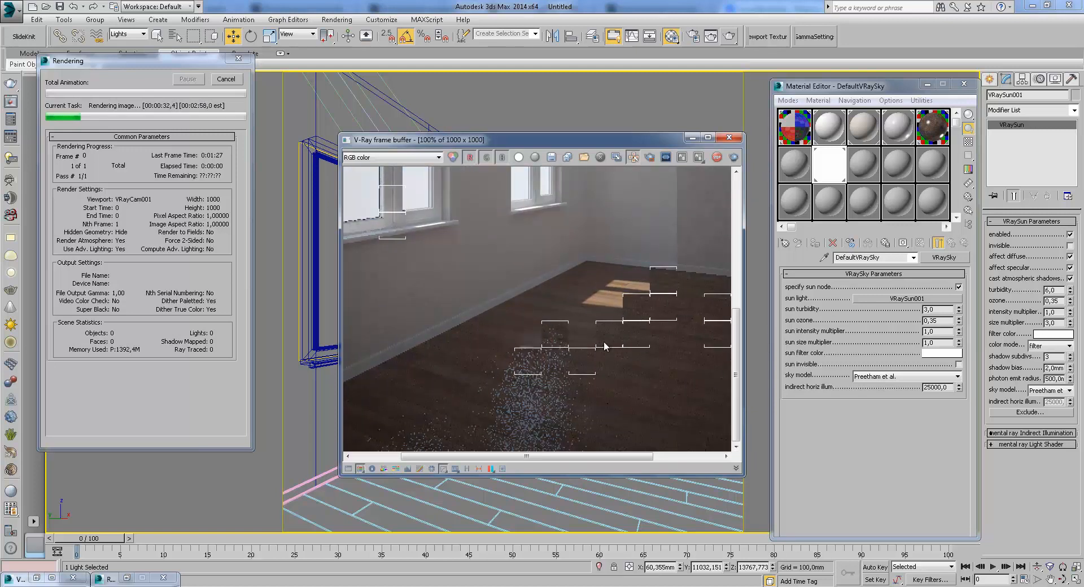
middle_drag(602, 240, 639, 377)
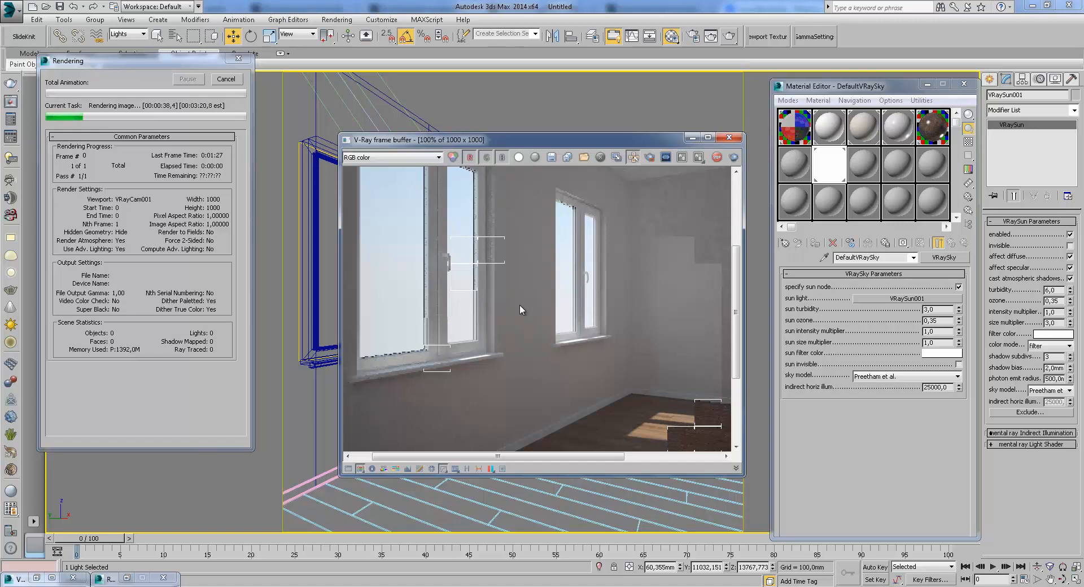
middle_drag(501, 326, 531, 310)
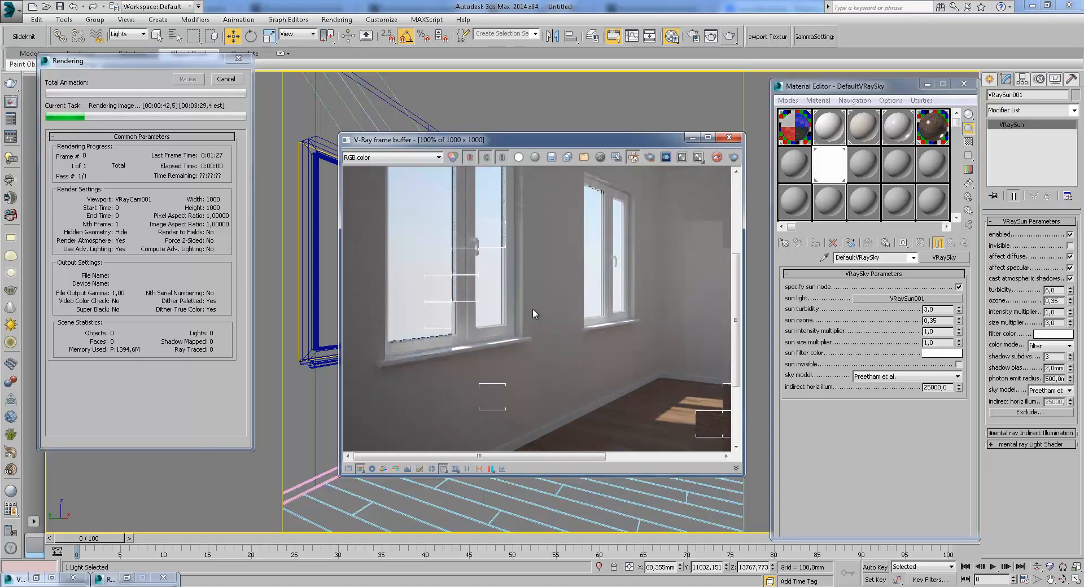
middle_drag(603, 375, 587, 347)
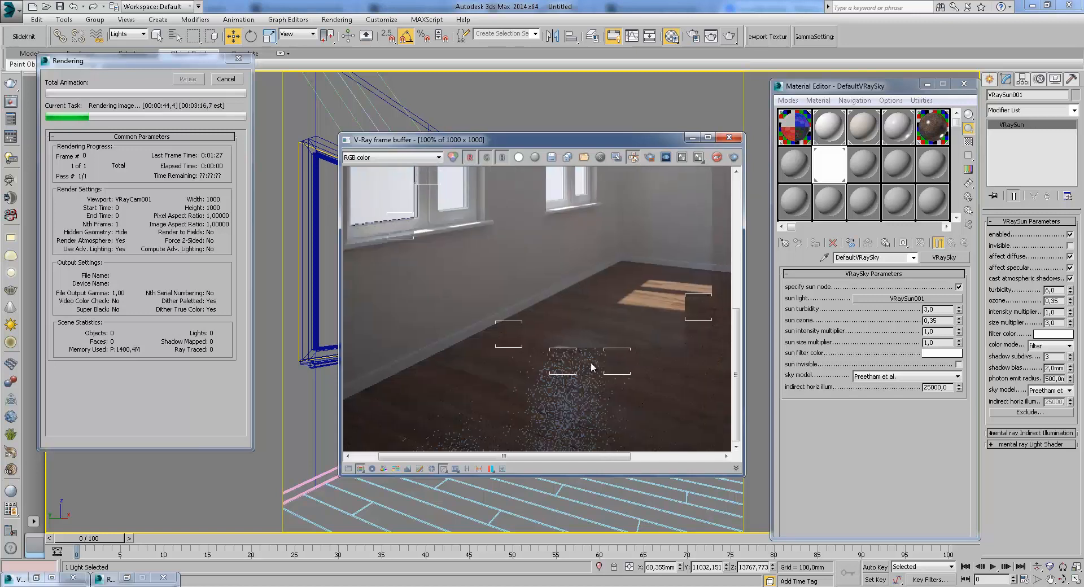
middle_drag(558, 287, 536, 337)
middle_drag(497, 279, 595, 353)
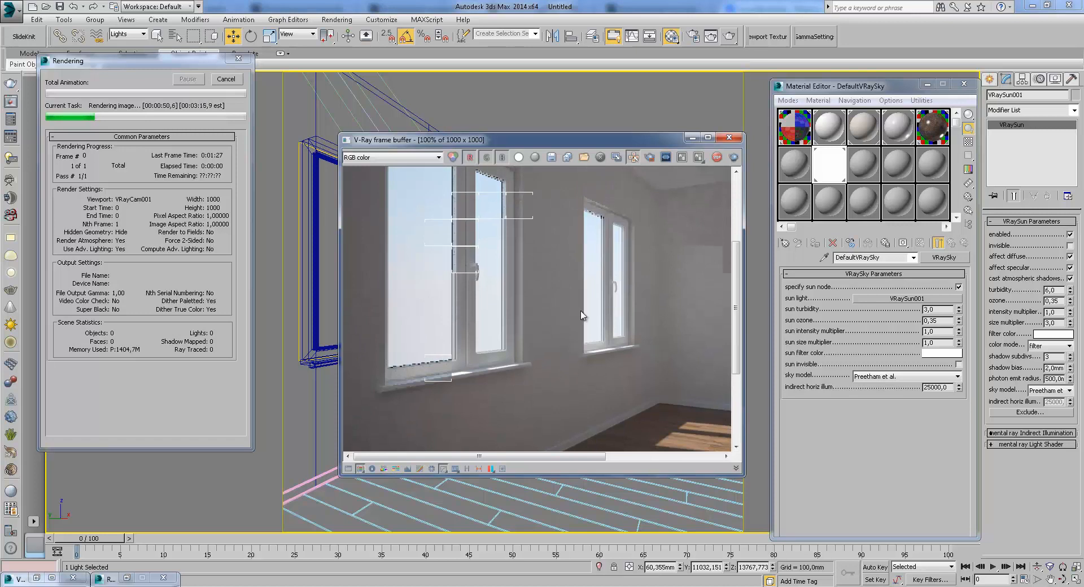
- Check the windows, far wall and floor in the running render, stop it, and close the frame buffer and Material Editor
middle_drag(518, 310, 588, 252)
scroll(614, 301, down, 1)
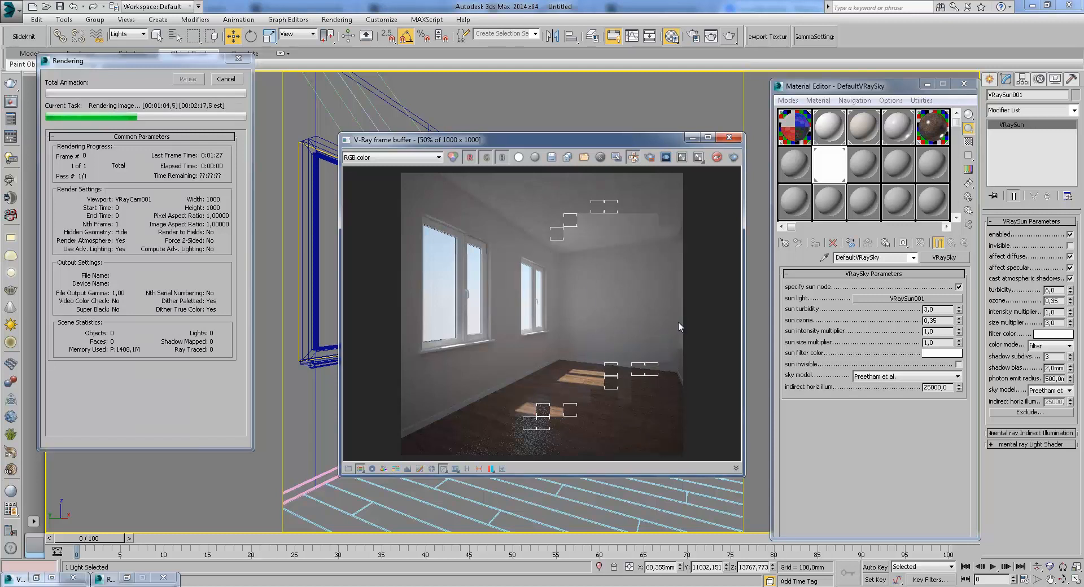
scroll(556, 373, up, 1)
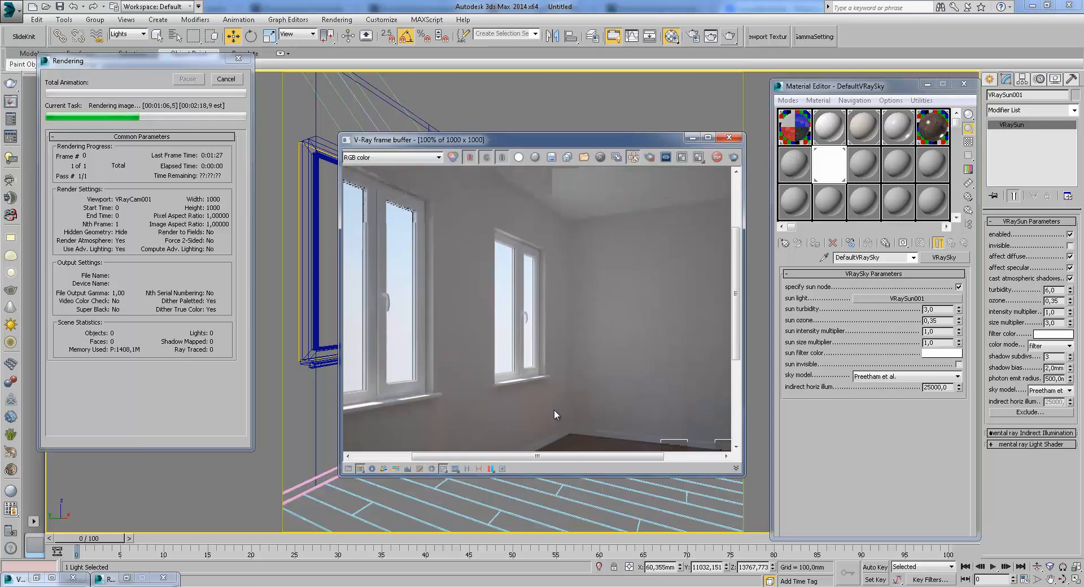
scroll(559, 373, down, 1)
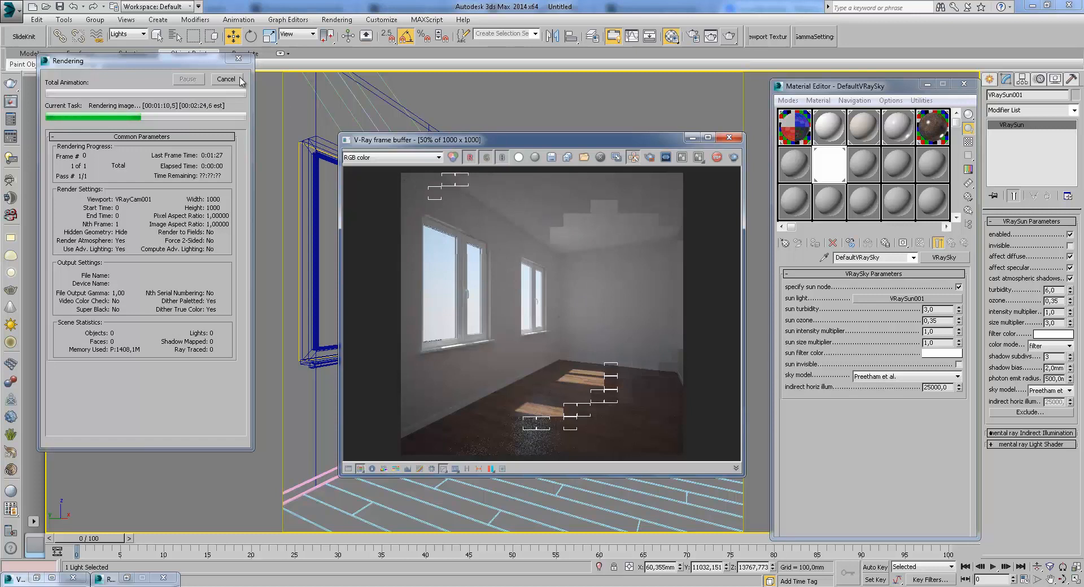
click(225, 80)
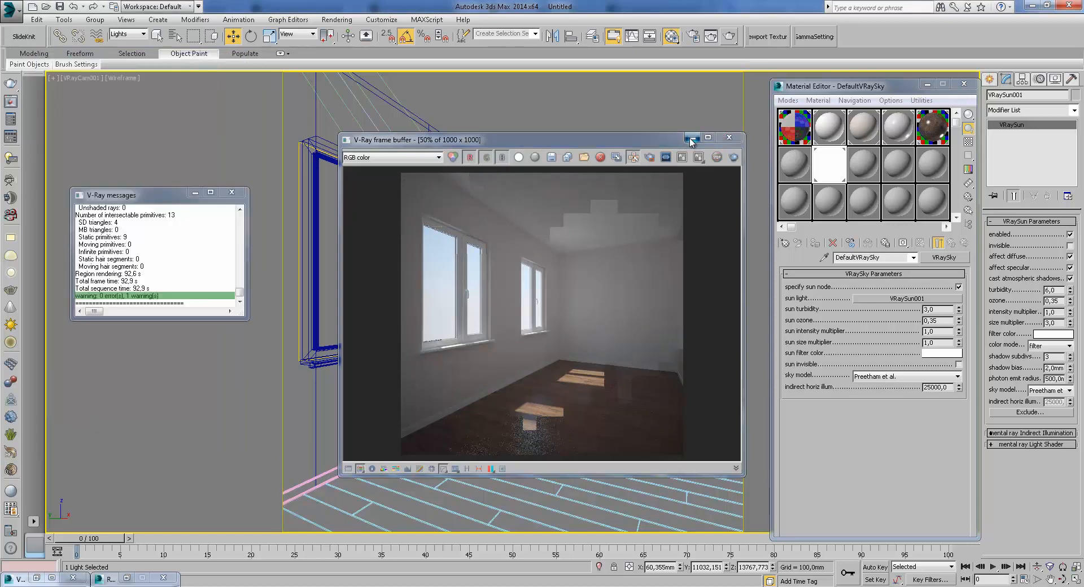
click(729, 137)
click(963, 83)
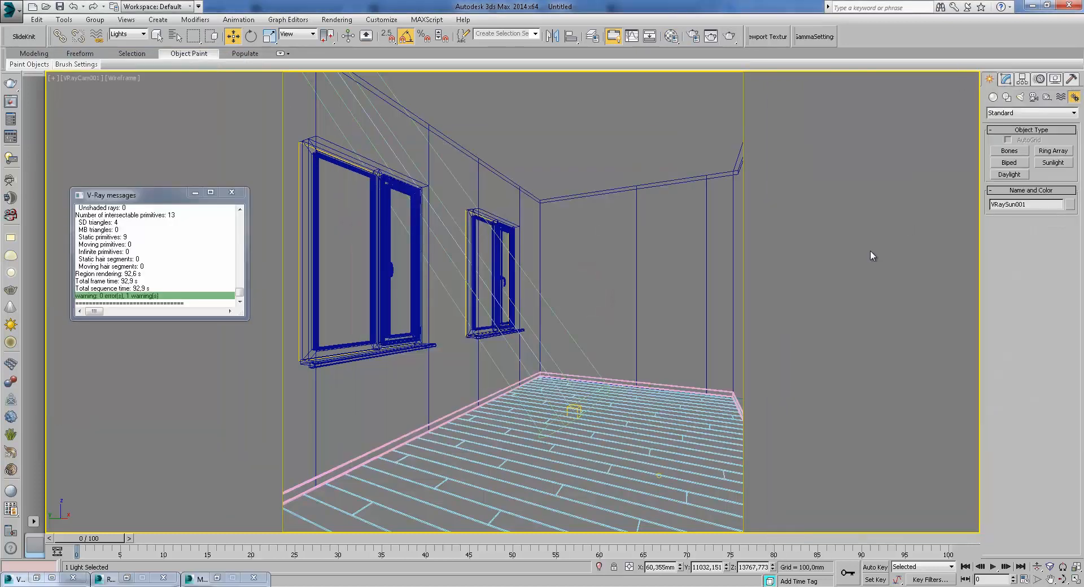
- Create a VRayIES light in the Front view at about X 2346, Z 2876 mm, just below the ceiling, with its target near the floor
key(f)
click(1028, 113)
click(1013, 136)
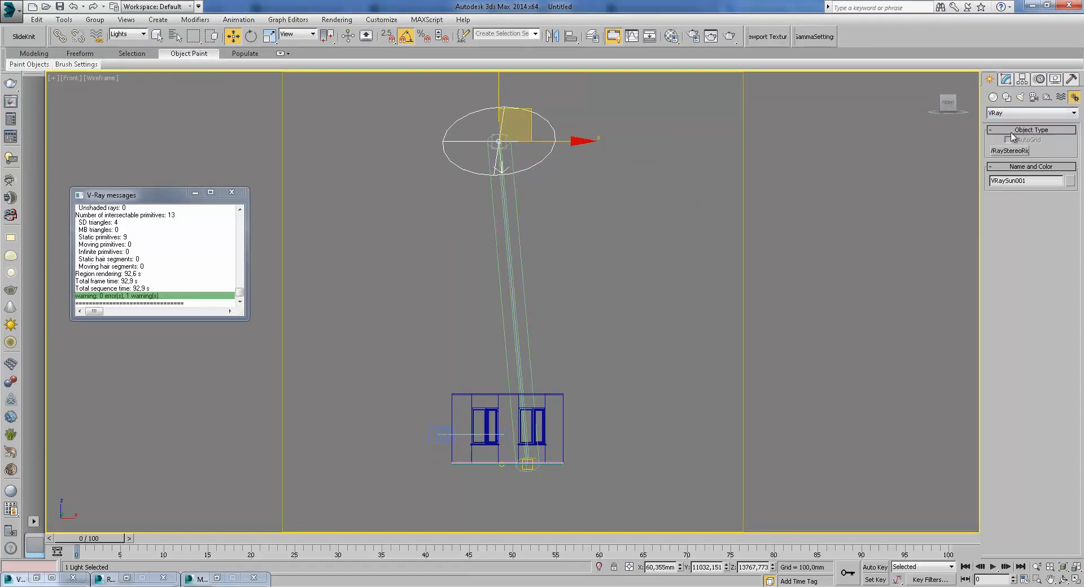
click(1020, 98)
click(1028, 113)
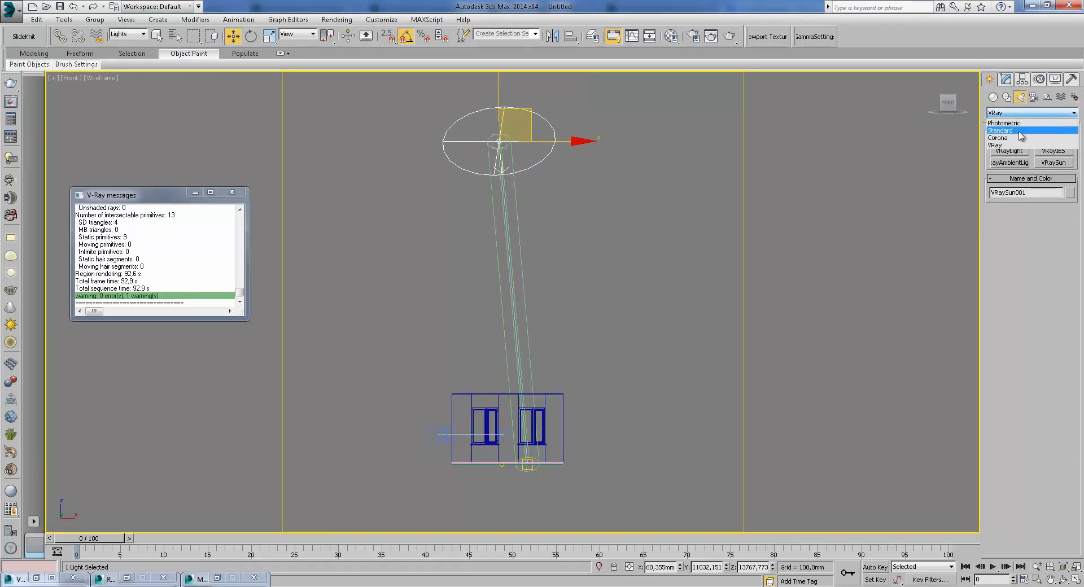
click(1027, 144)
click(1053, 150)
scroll(556, 336, up, 8)
middle_drag(556, 335, 595, 236)
drag(586, 210, 585, 462)
click(233, 35)
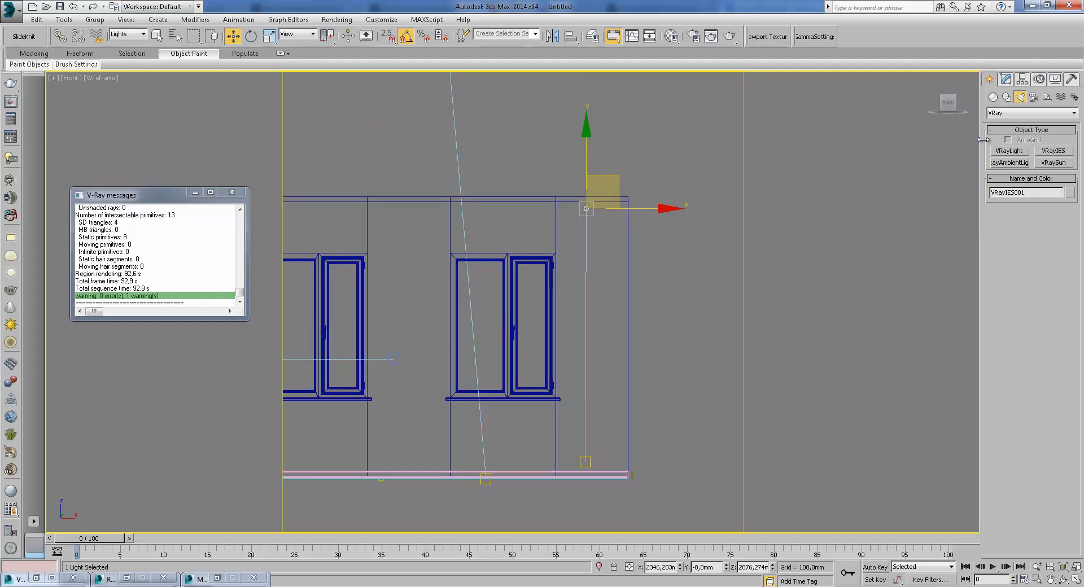
- Load the Nice.IES profile from the Best IES folder within the IES library on drive D into the new VRayIES light
click(1005, 79)
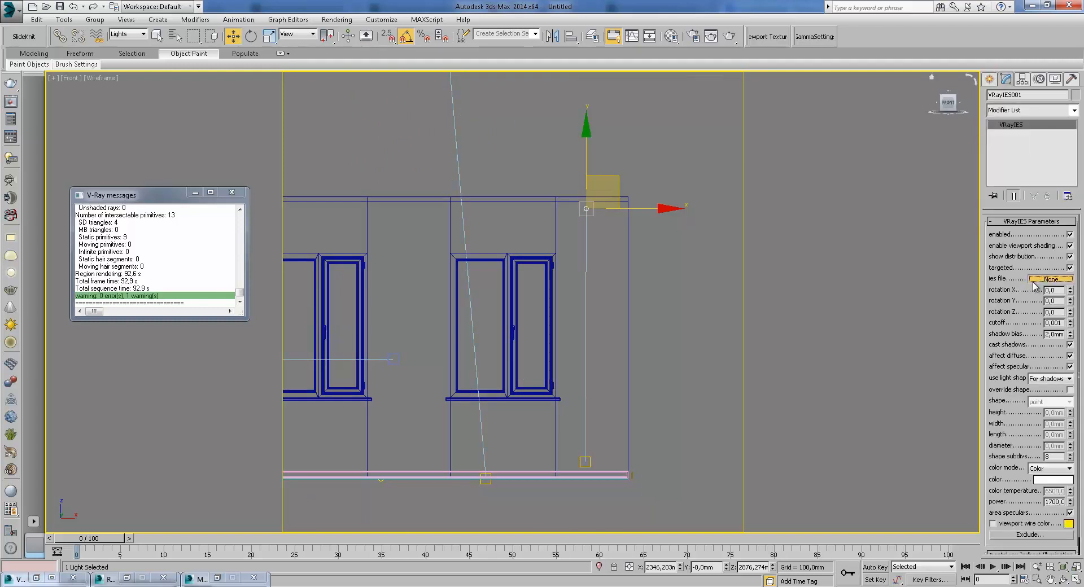
click(1051, 279)
click(148, 27)
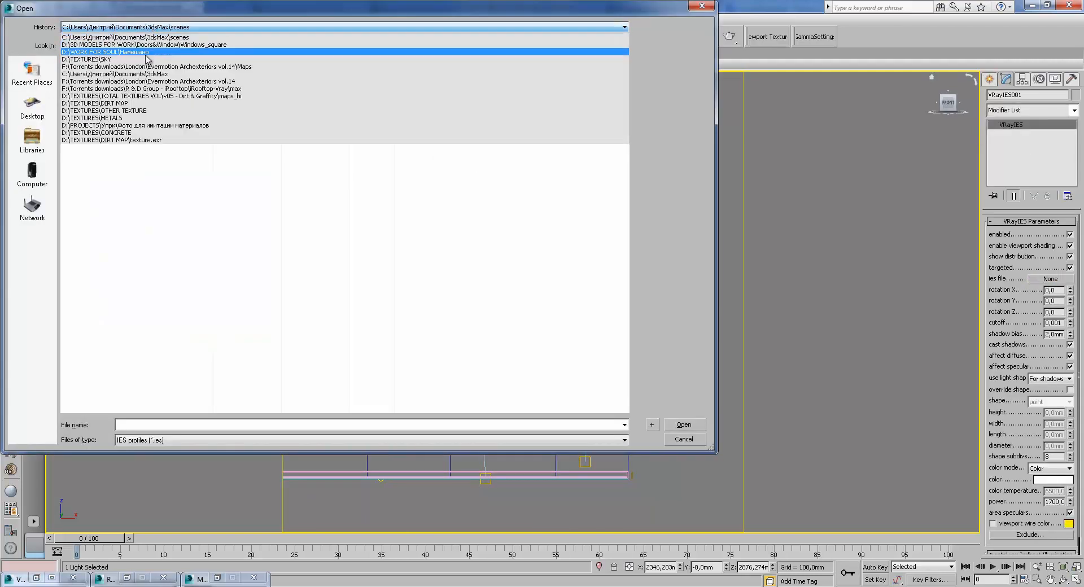
click(121, 125)
click(31, 174)
double_click(225, 94)
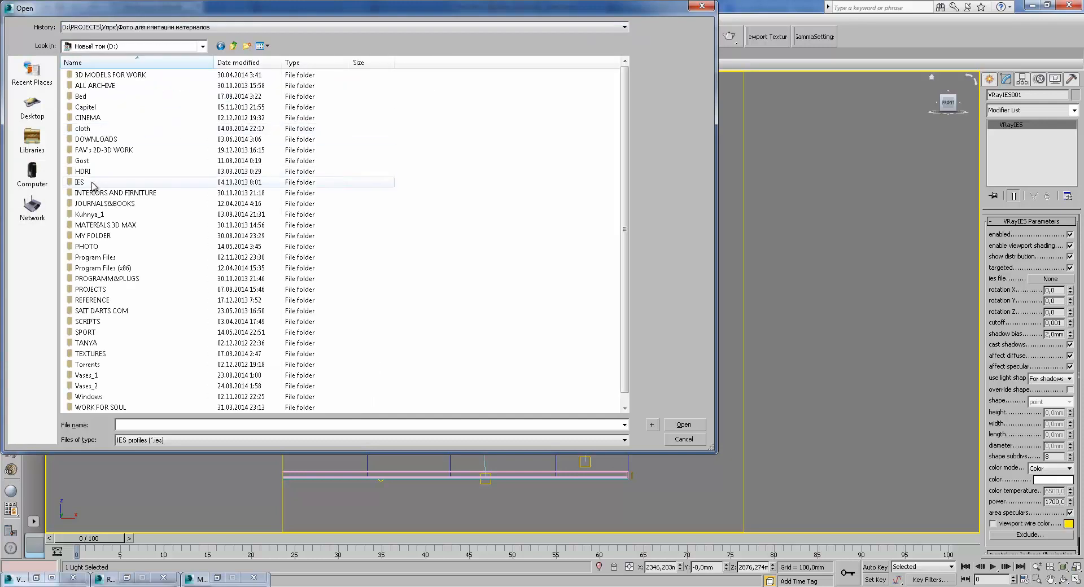
double_click(113, 182)
click(173, 278)
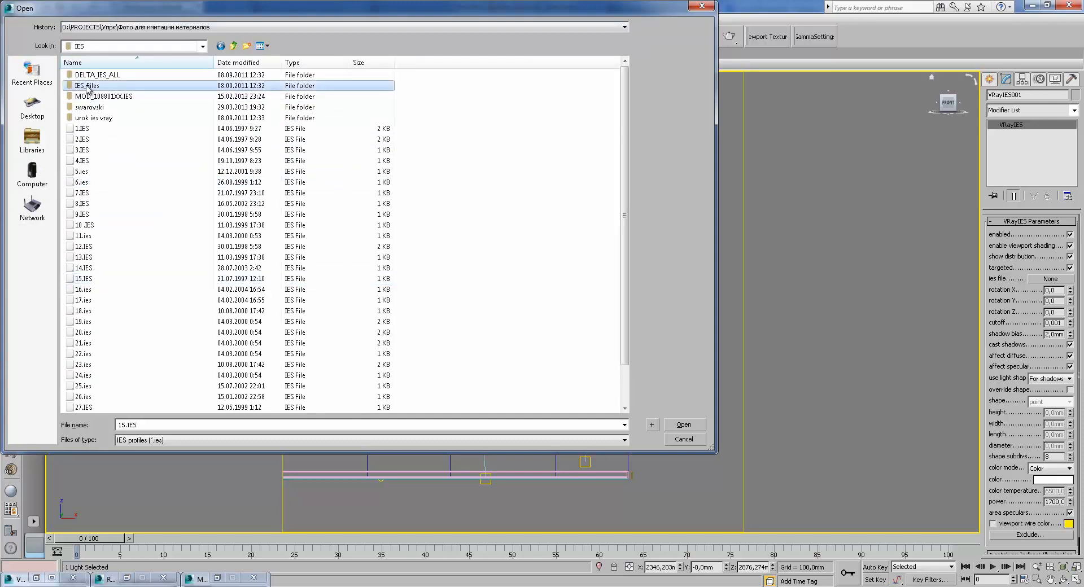
double_click(90, 86)
double_click(90, 97)
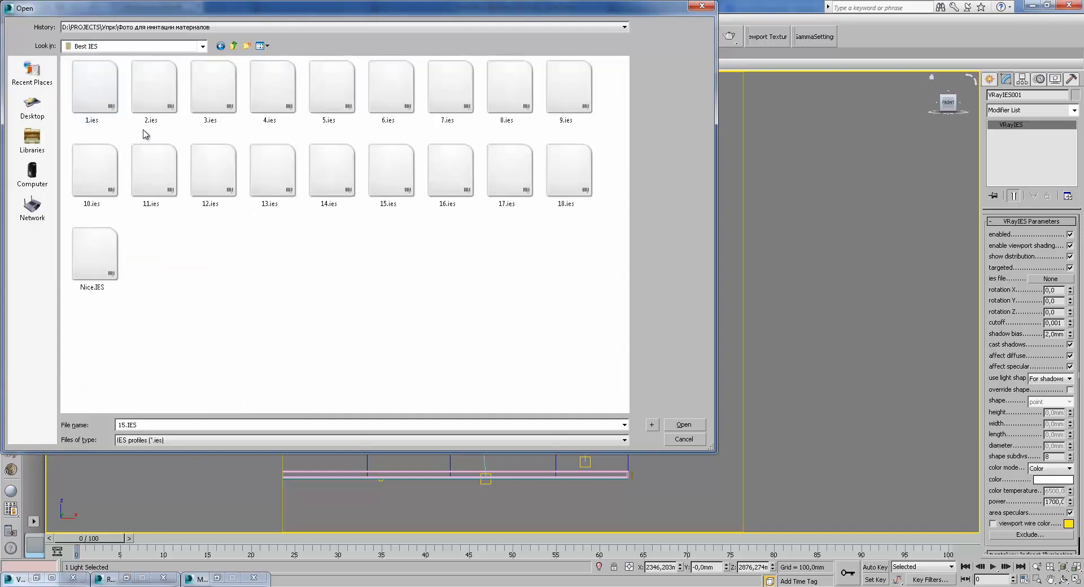
click(111, 256)
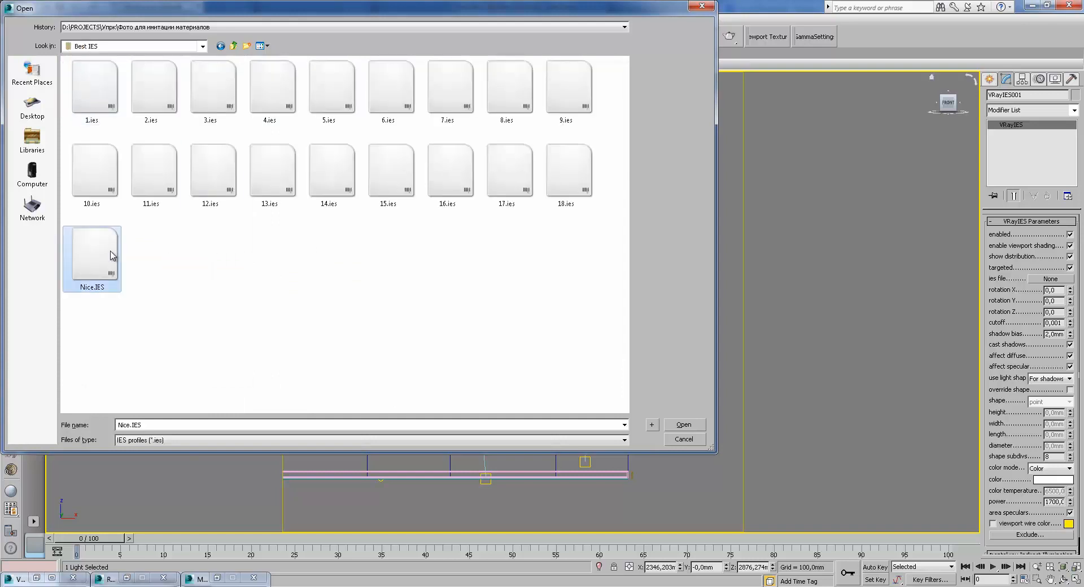
click(670, 428)
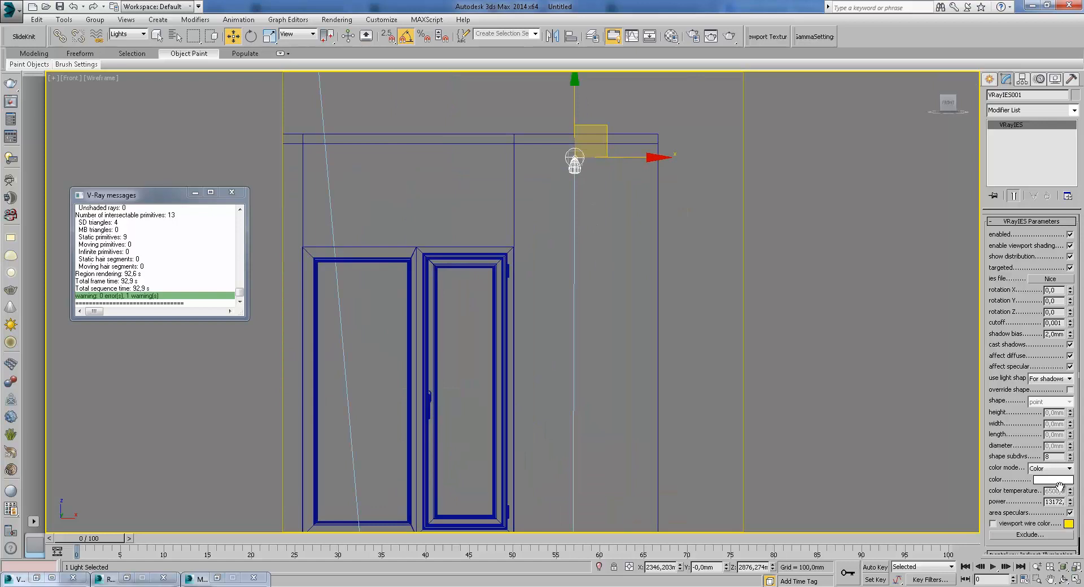
- Keep the VRayIES light's color mode on Color and give it a pale warm orange colour
click(1047, 471)
click(1047, 474)
click(1041, 479)
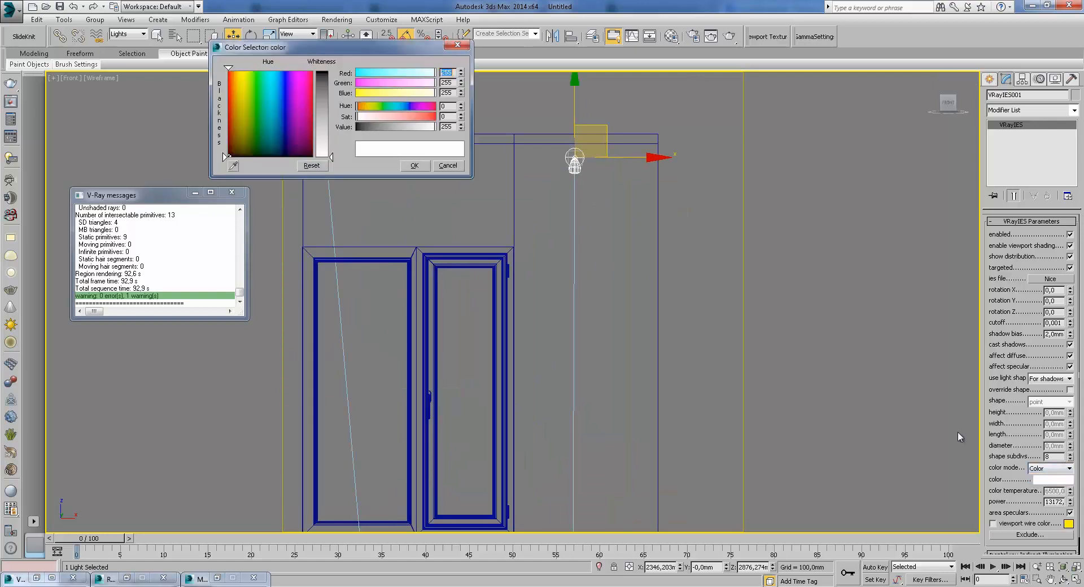
click(325, 108)
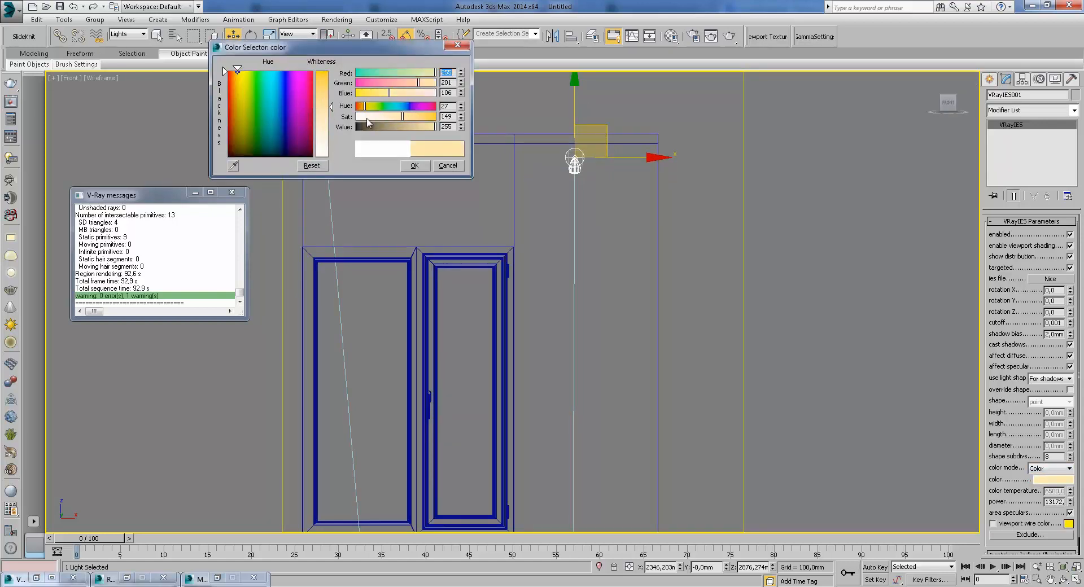
click(414, 165)
- Move the VRayIES light and its target together to about Y -368 mm in the camera view, display it shaded, and test-render
key(c)
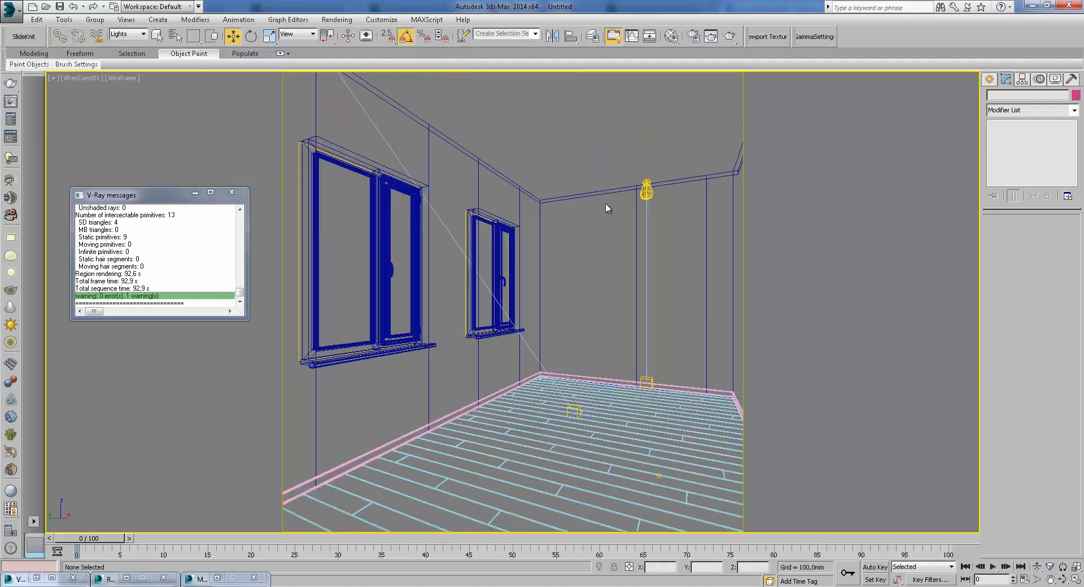
click(647, 382)
drag(645, 205, 675, 206)
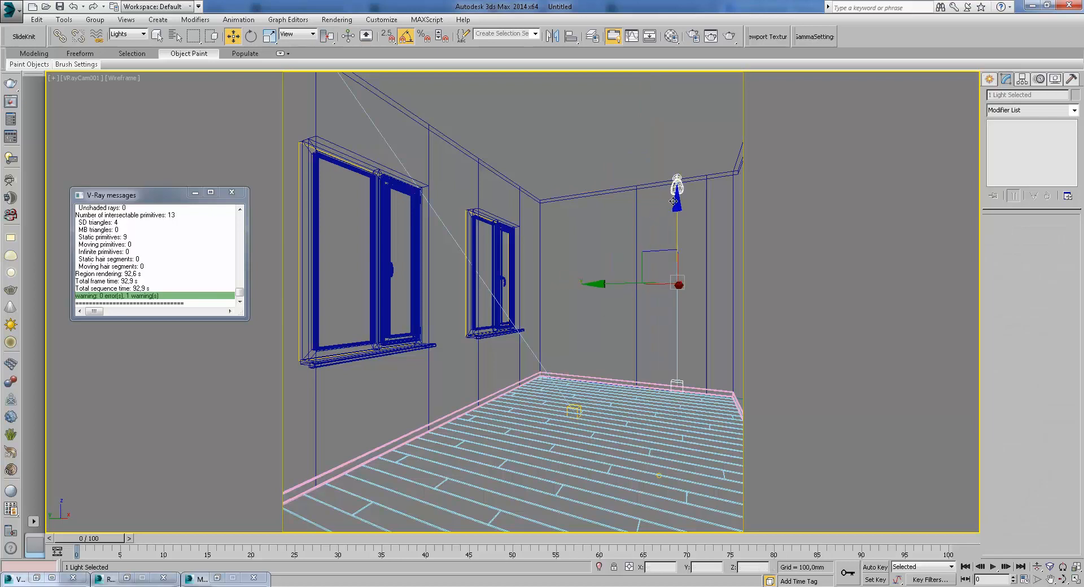
click(675, 206)
key(F3)
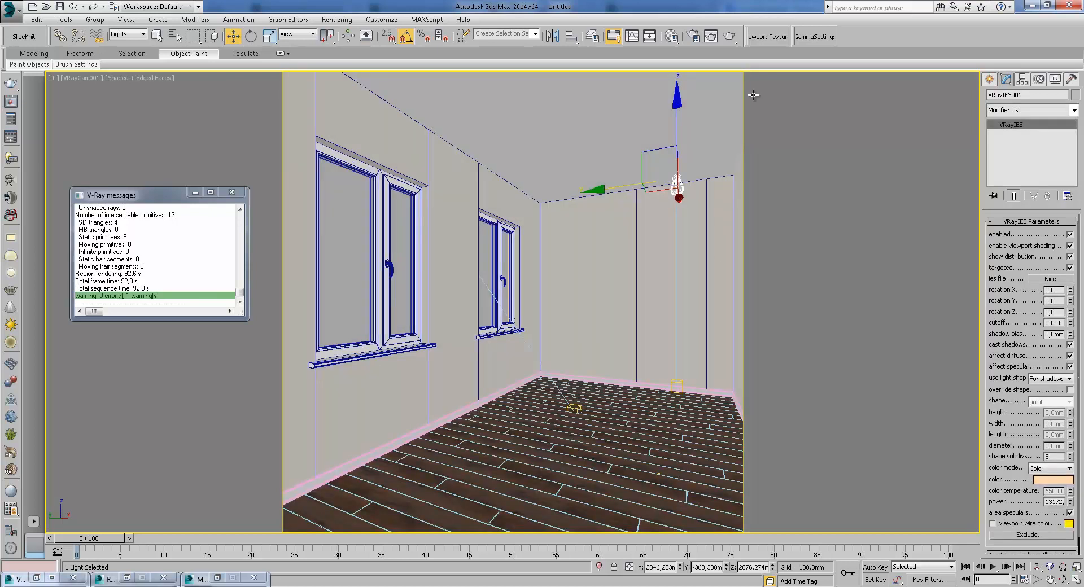
click(729, 36)
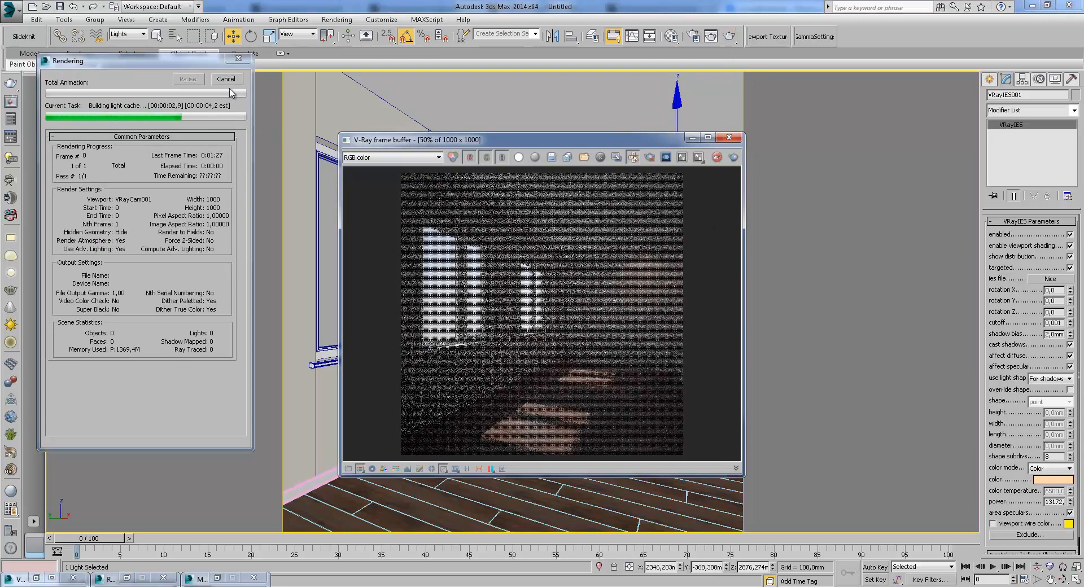
- Set the VRayIES light's power to 25172 and test-render the camera view again
drag(1053, 504, 1029, 505)
text(25)
key(Return)
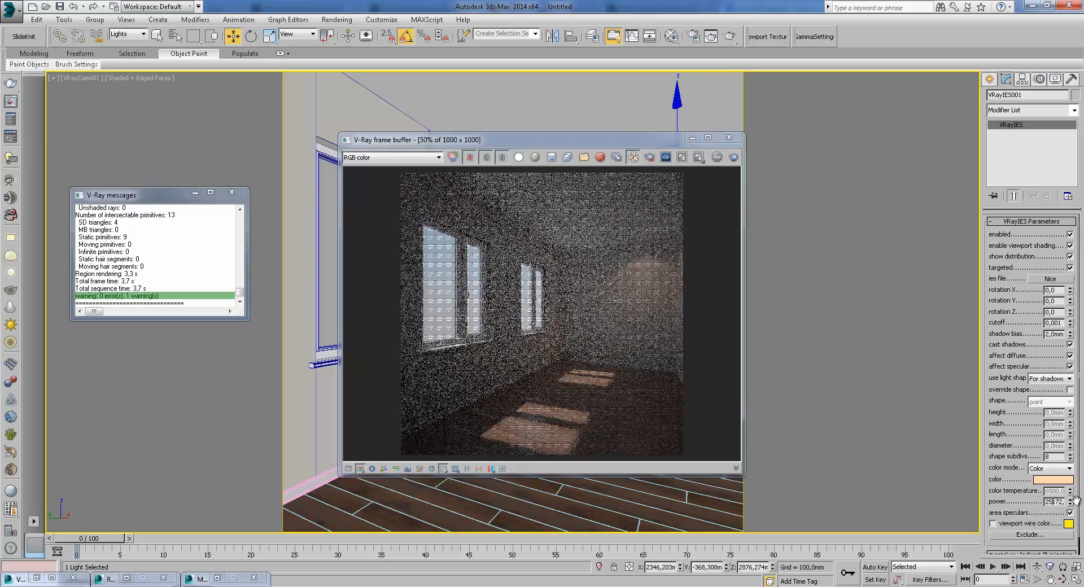
click(731, 37)
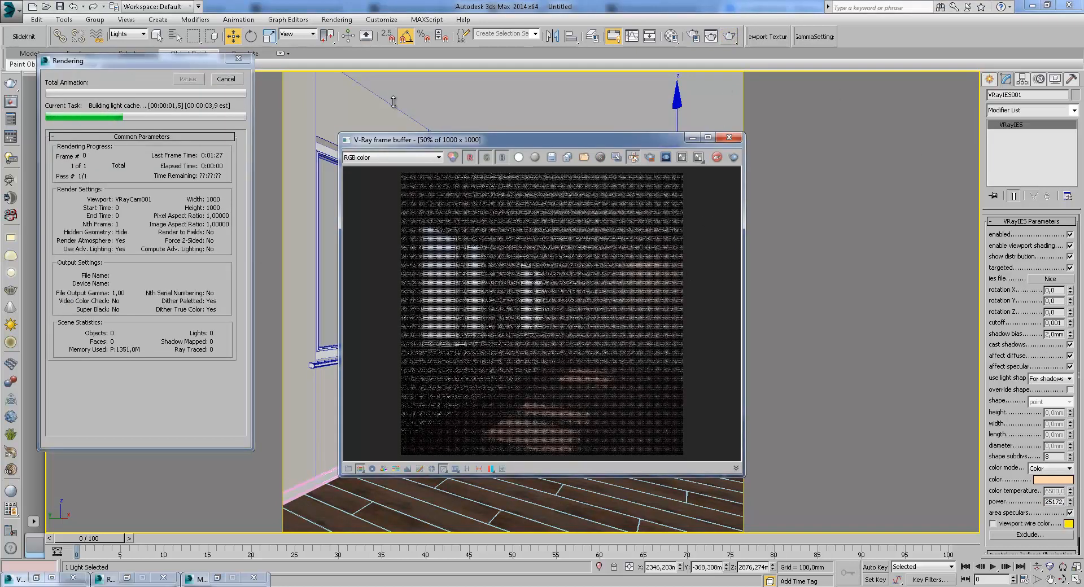
- Close the frame buffer, set the VRayIES light's power to 50172 and test-render the camera view
click(728, 138)
drag(1053, 503, 1037, 504)
text(50)
key(Return)
click(732, 37)
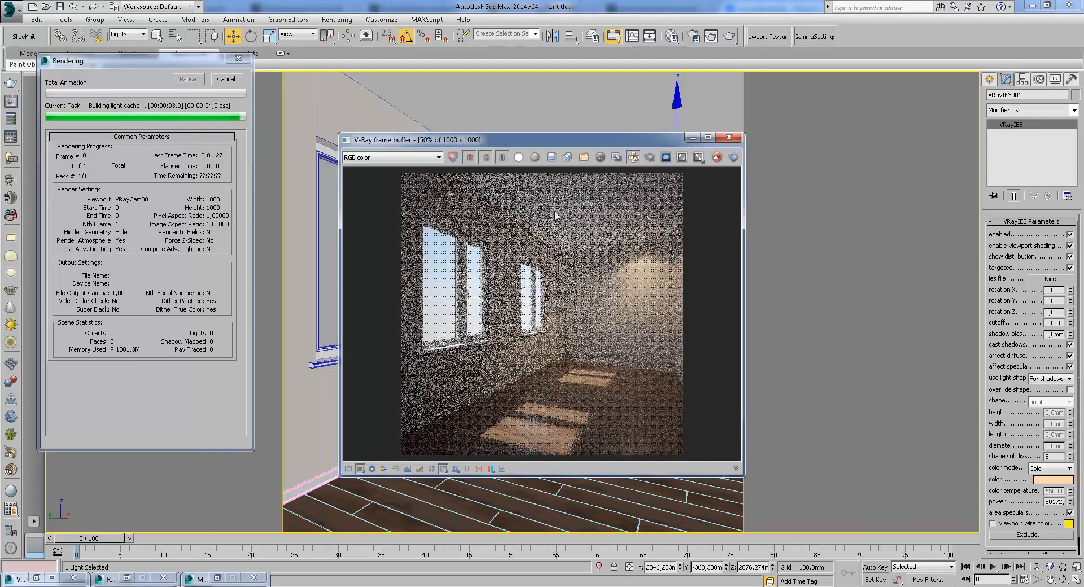
- In the Top view, clone the VRayIES light into three instanced copies to form a row across the room
click(692, 137)
key(p)
key(t)
scroll(508, 254, down, 5)
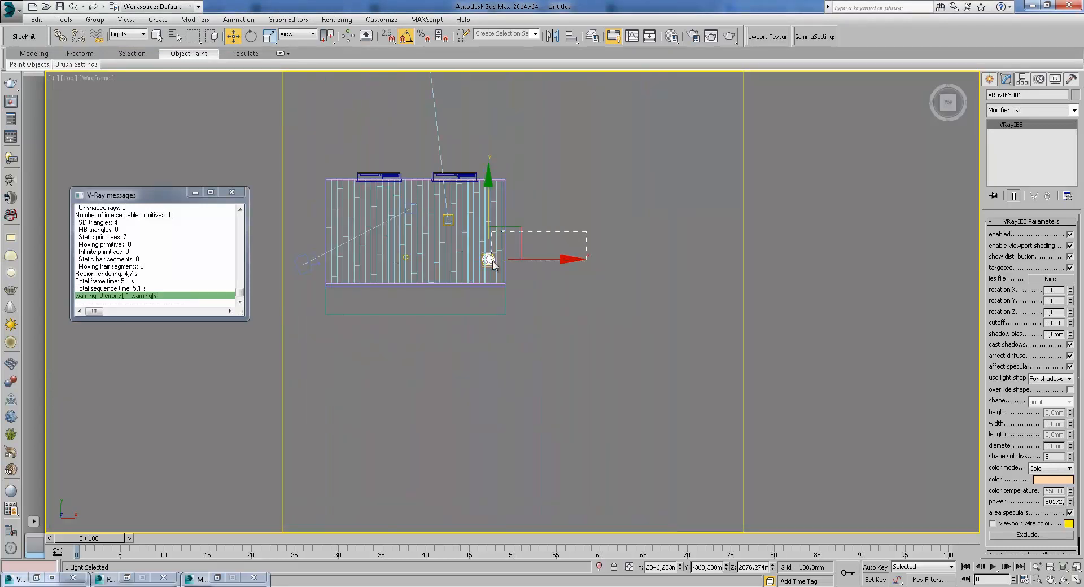
scroll(492, 266, up, 2)
mouse_move(494, 253)
mouse_down()
mouse_move(494, 219)
mouse_move(543, 213)
mouse_move(481, 216)
mouse_up()
click(569, 303)
click(569, 303)
click(542, 346)
- Select the row of four IES lights and adjust its position along the room's depth
middle_drag(394, 257, 599, 310)
scroll(599, 310, up, 2)
middle_drag(788, 285, 644, 282)
drag(404, 242, 367, 263)
click(667, 237)
drag(499, 223, 493, 218)
scroll(516, 260, down, 3)
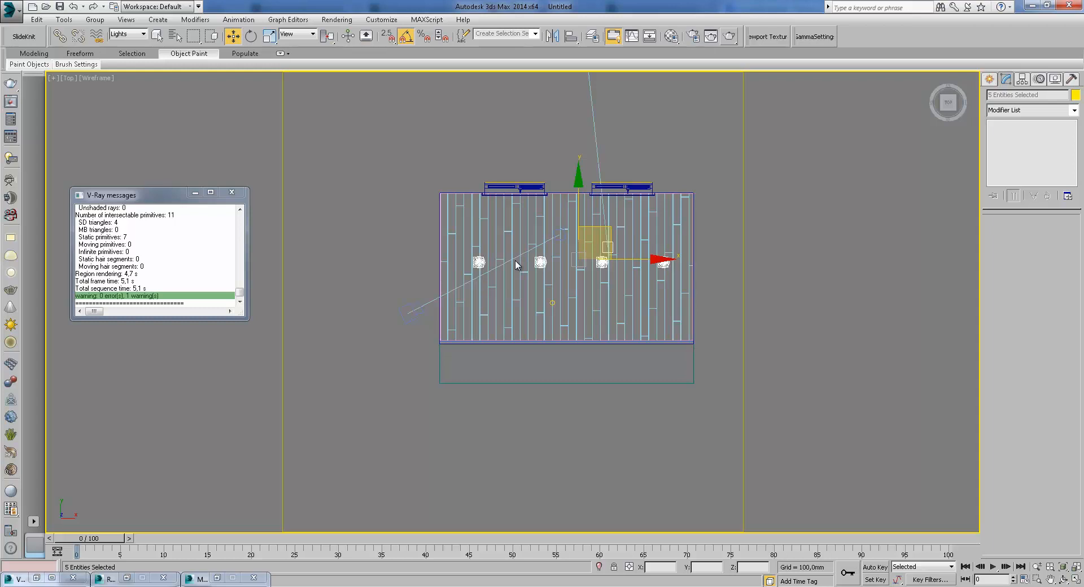
drag(406, 273, 523, 281)
drag(726, 264, 727, 264)
scroll(564, 260, up, 3)
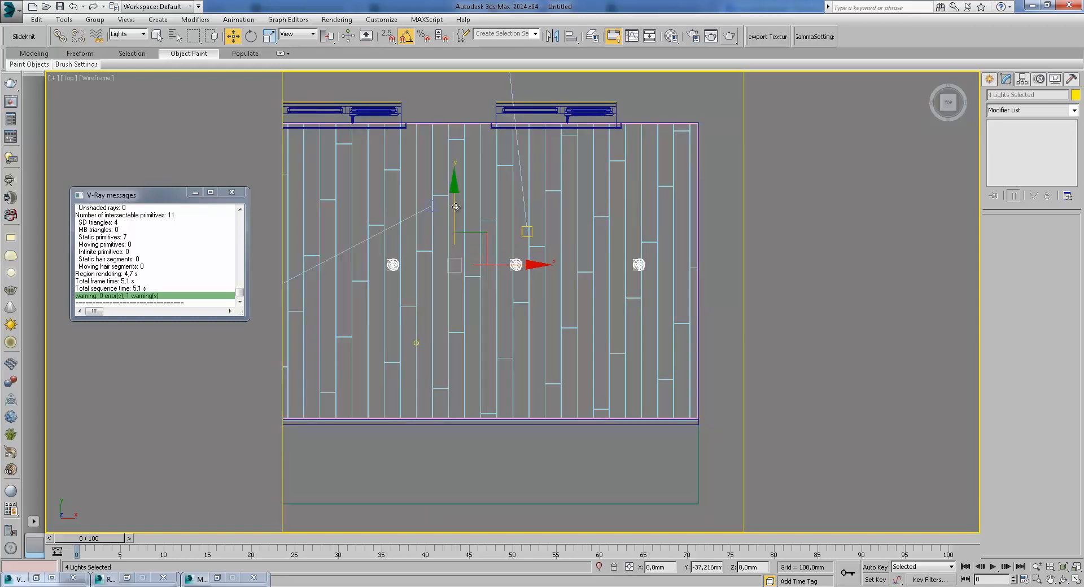
- Return to the VRayCam001 view with shaded display and render it
key(c)
key(F3)
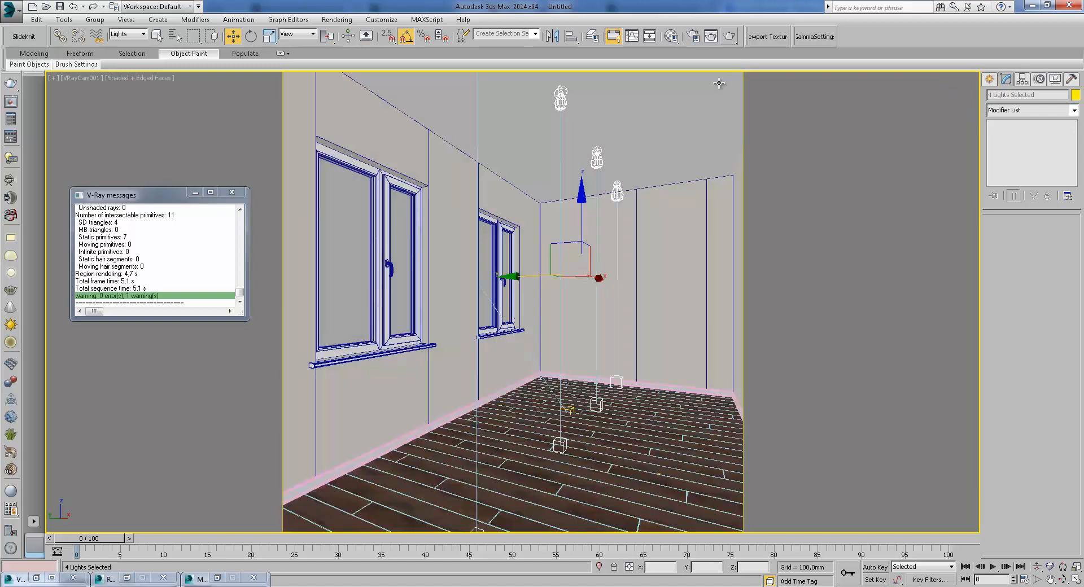
click(728, 36)
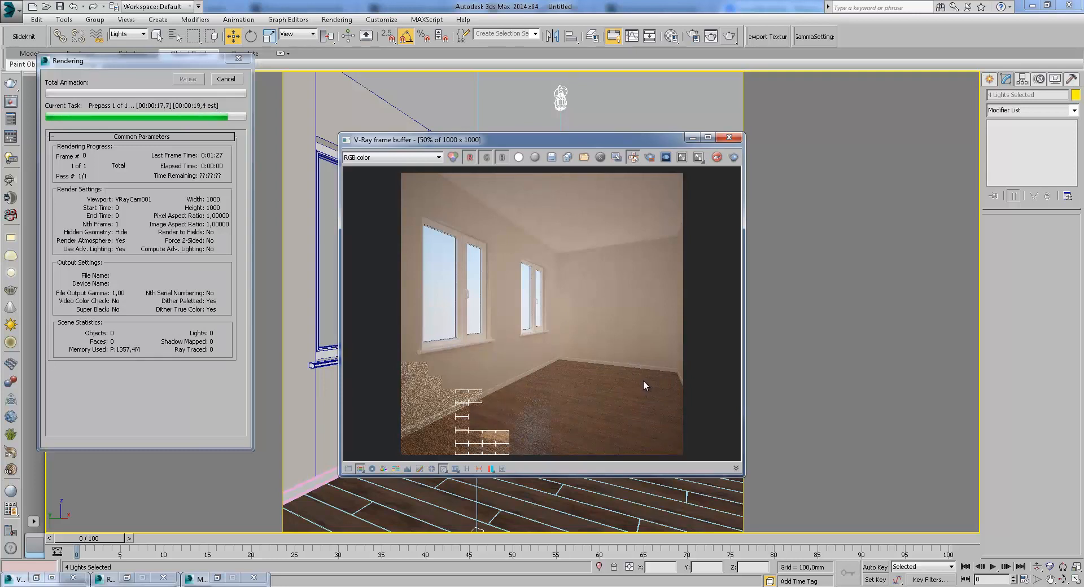
- Examine the IES light glow on the far wall in the render at 50% and 100% zoom
double_click(599, 295)
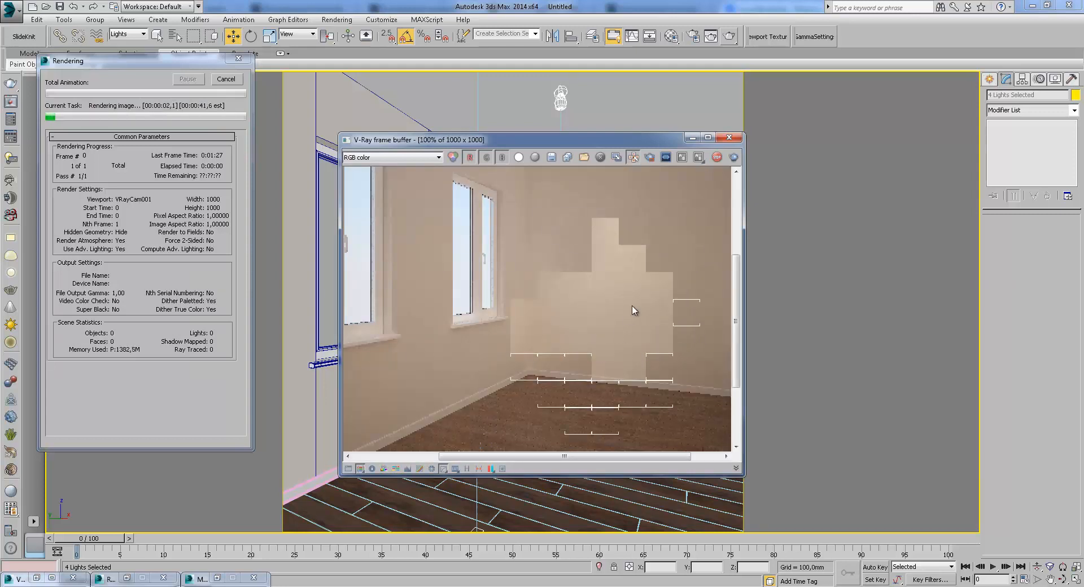
middle_drag(630, 318, 613, 350)
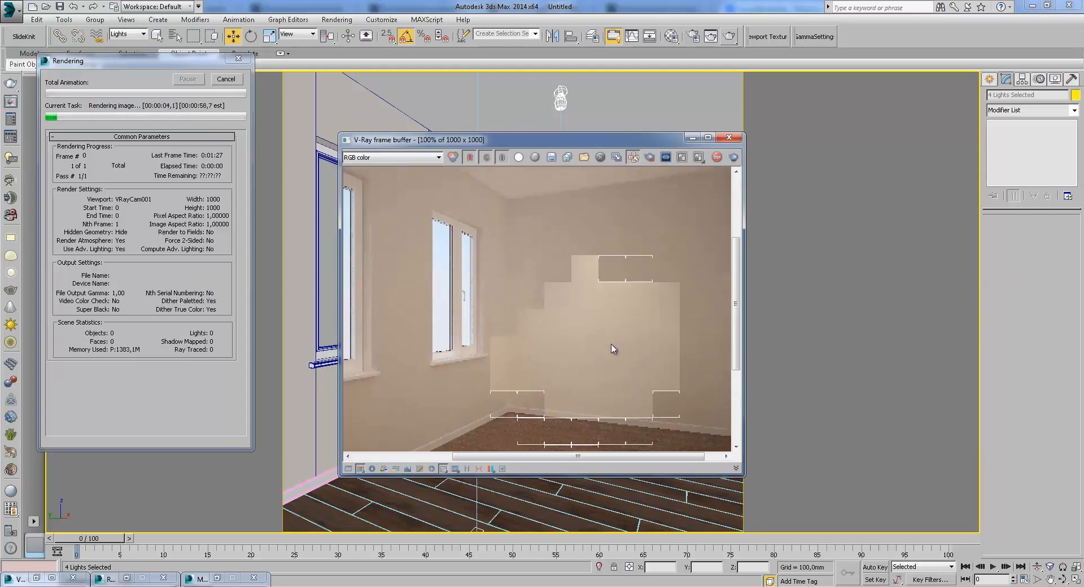
middle_drag(617, 341, 624, 337)
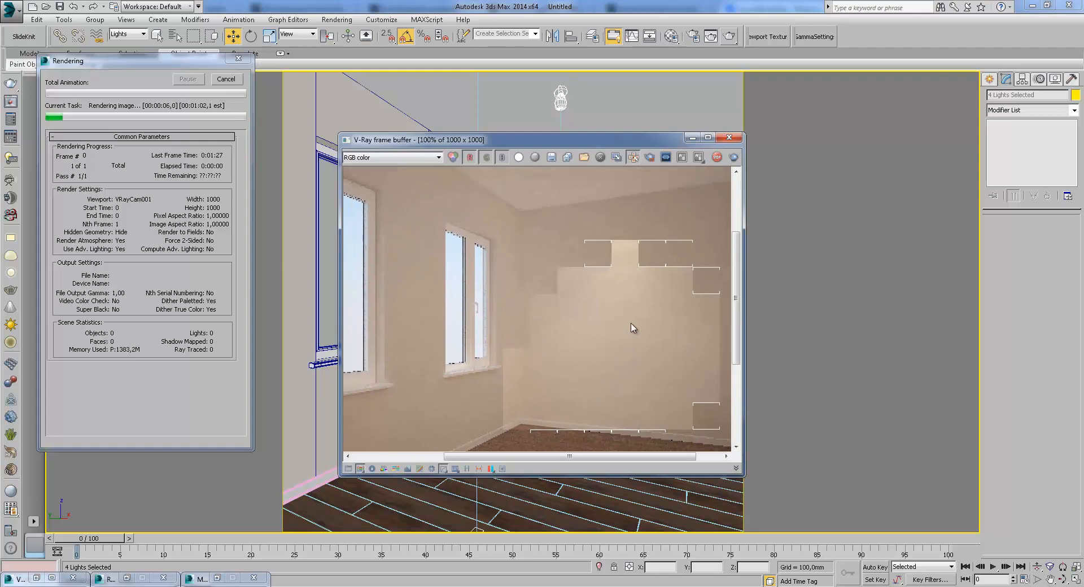
double_click(631, 327)
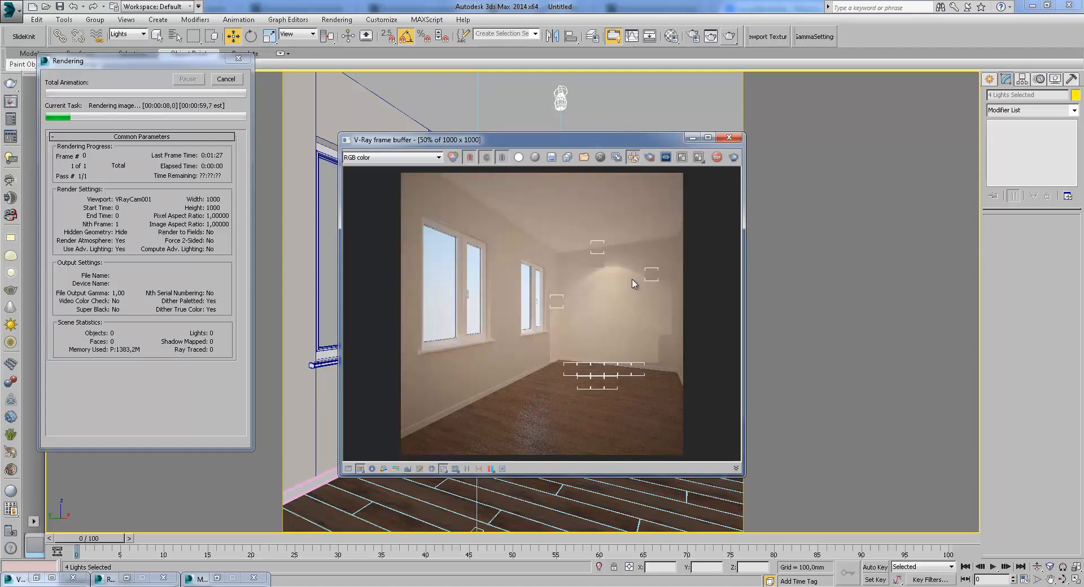
double_click(632, 284)
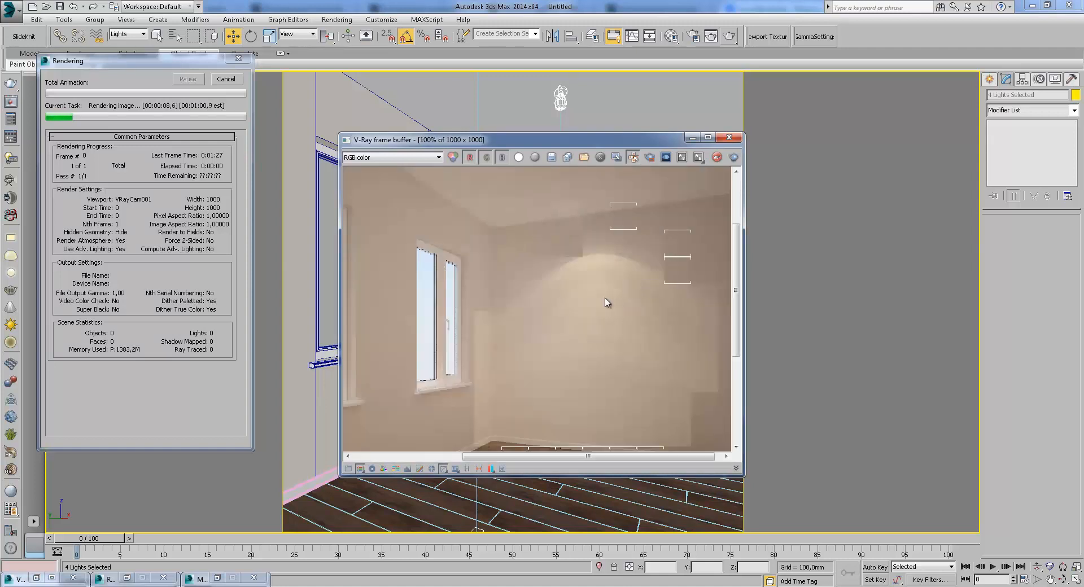
double_click(636, 314)
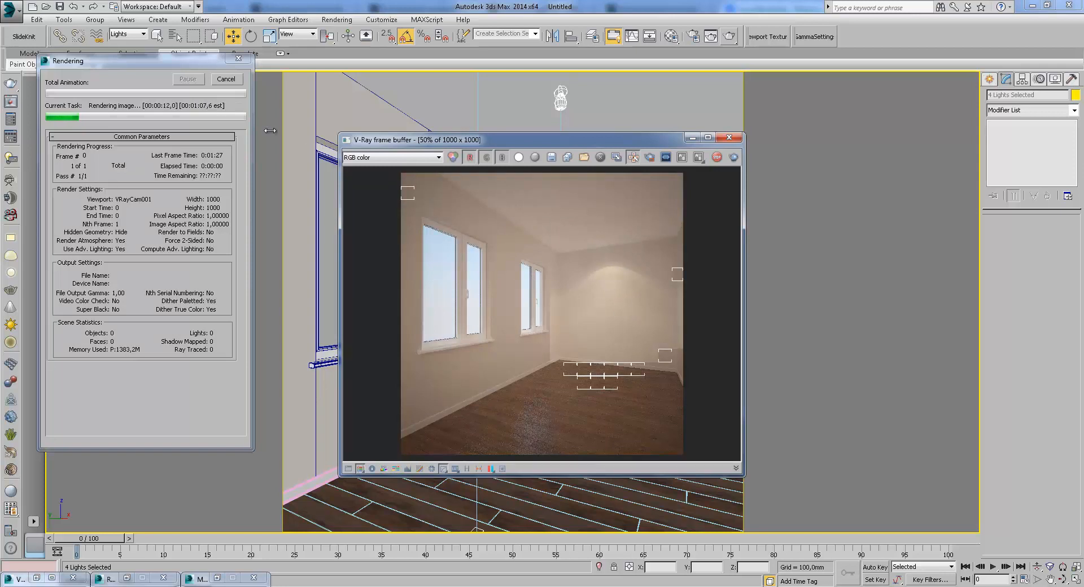
click(690, 138)
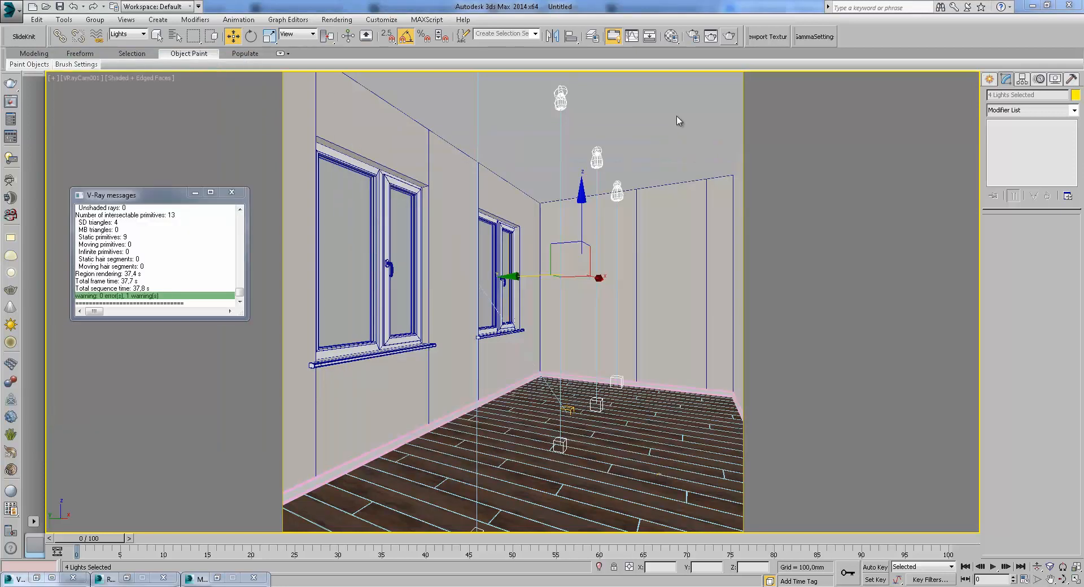
- Try a sun intensity multiplier of 0,5 on the DefaultVRaySky map with a test render
click(671, 36)
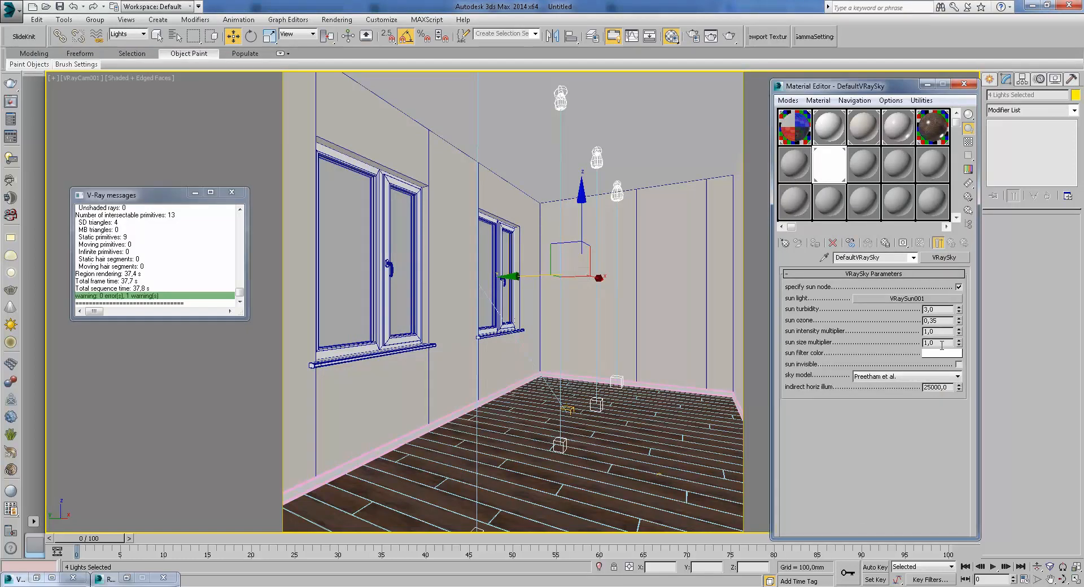
double_click(937, 332)
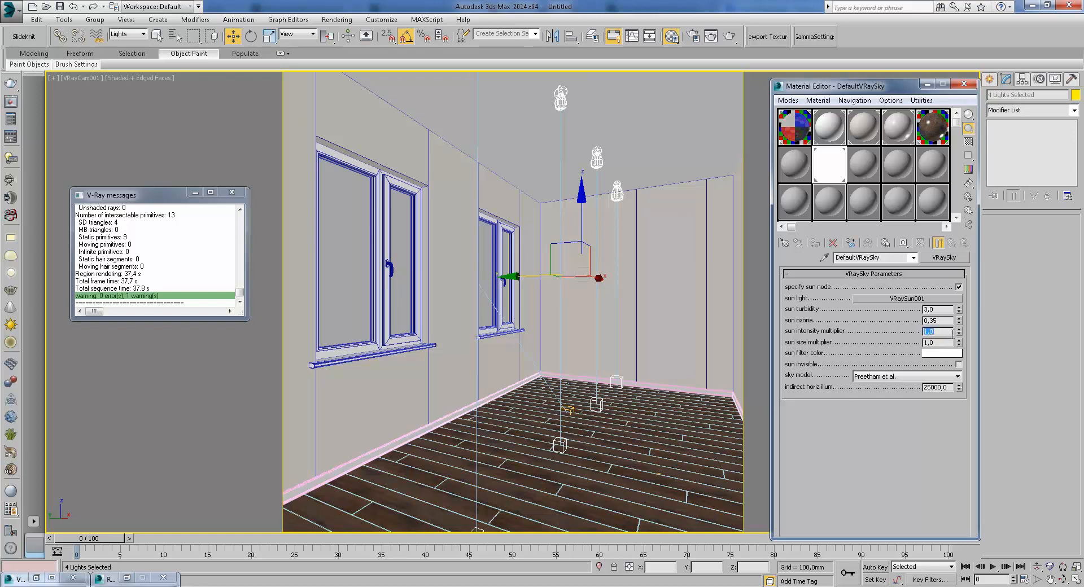
text(0,5)
click(729, 37)
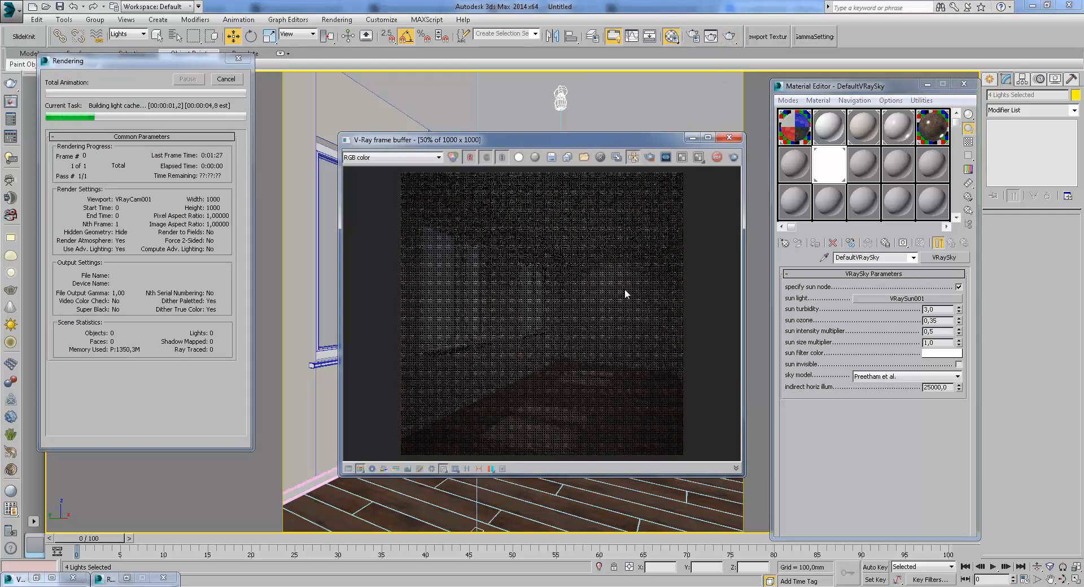
- Cancel the test render and restore the sky's sun intensity multiplier to 1,0
click(237, 82)
click(238, 82)
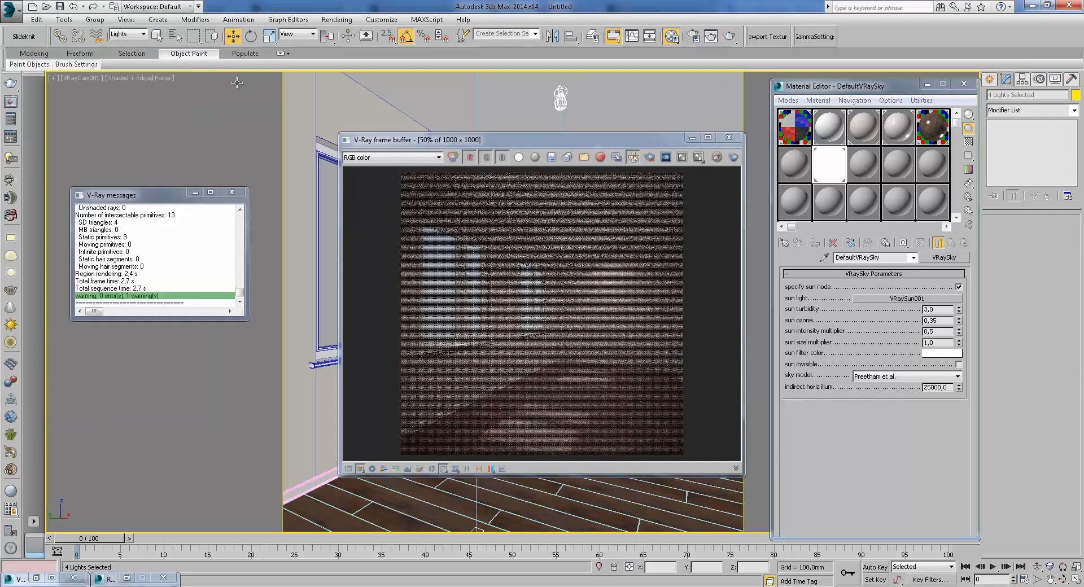
double_click(519, 340)
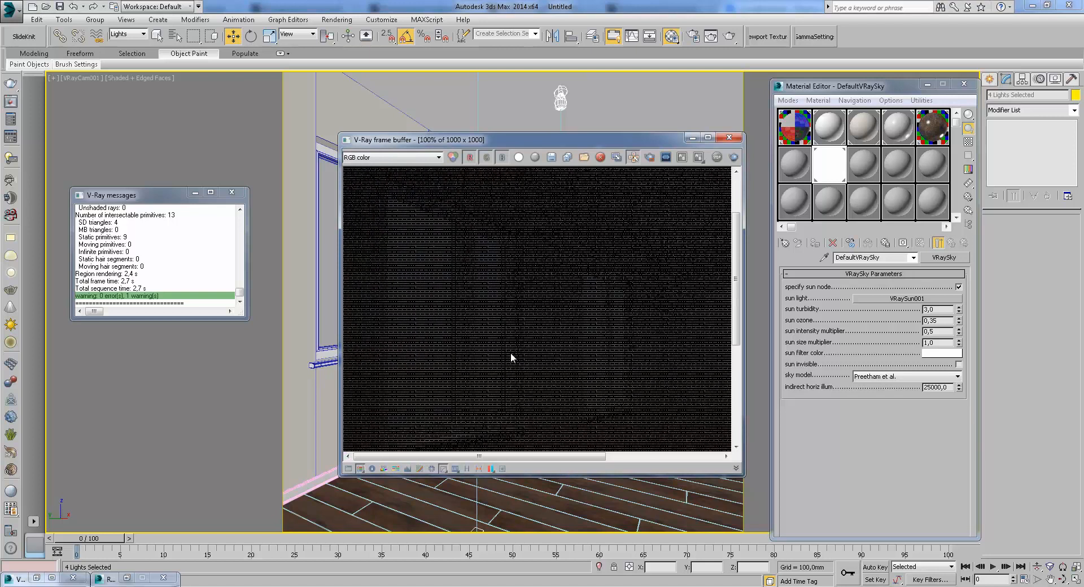
scroll(434, 302, down, 1)
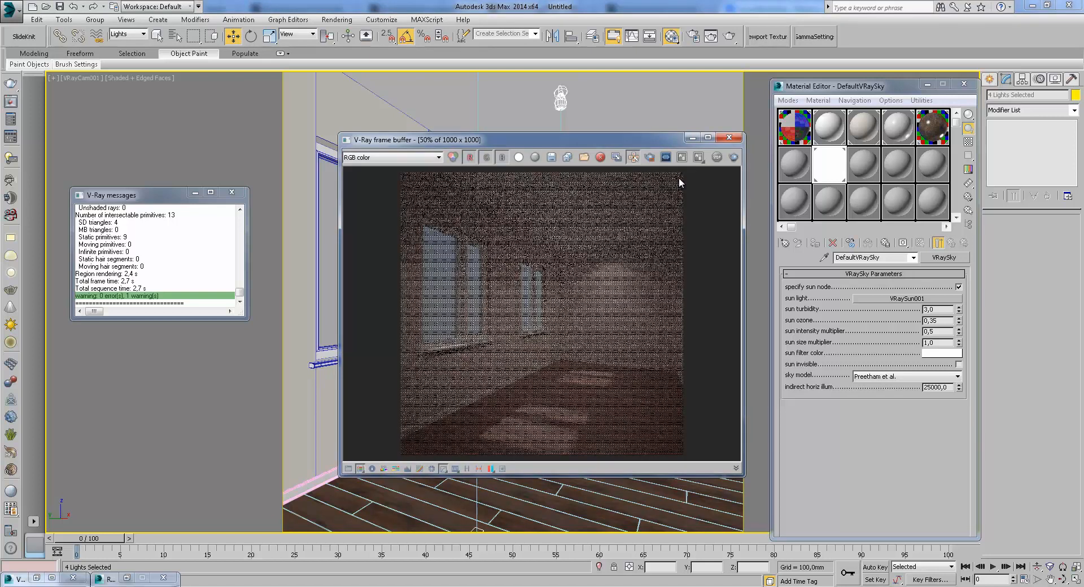
click(729, 138)
drag(959, 334, 958, 316)
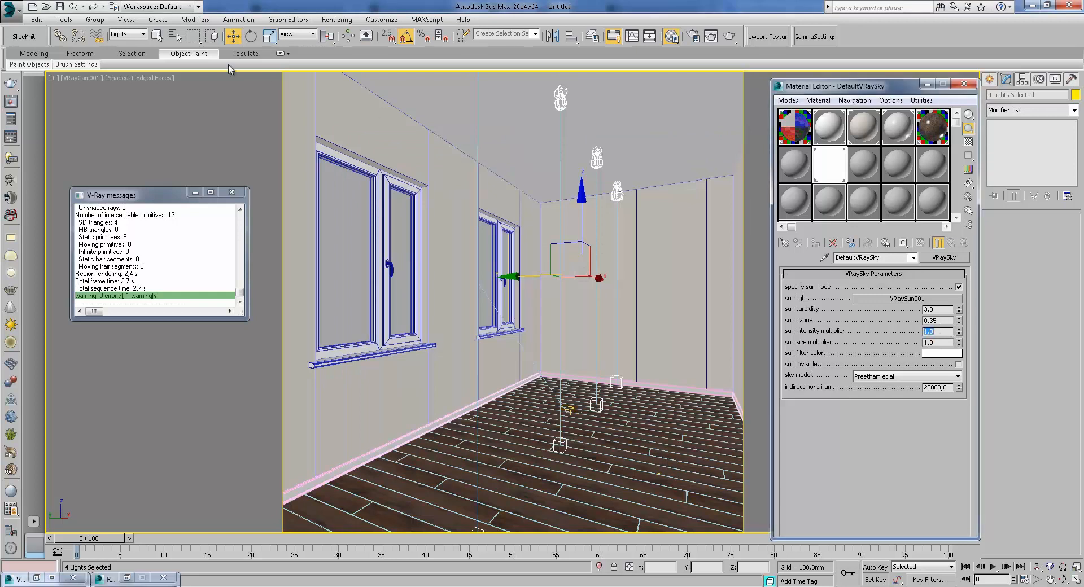
- Select VRayCam001 and set its f-number to 4,0, keeping the white custom balance colour
click(88, 75)
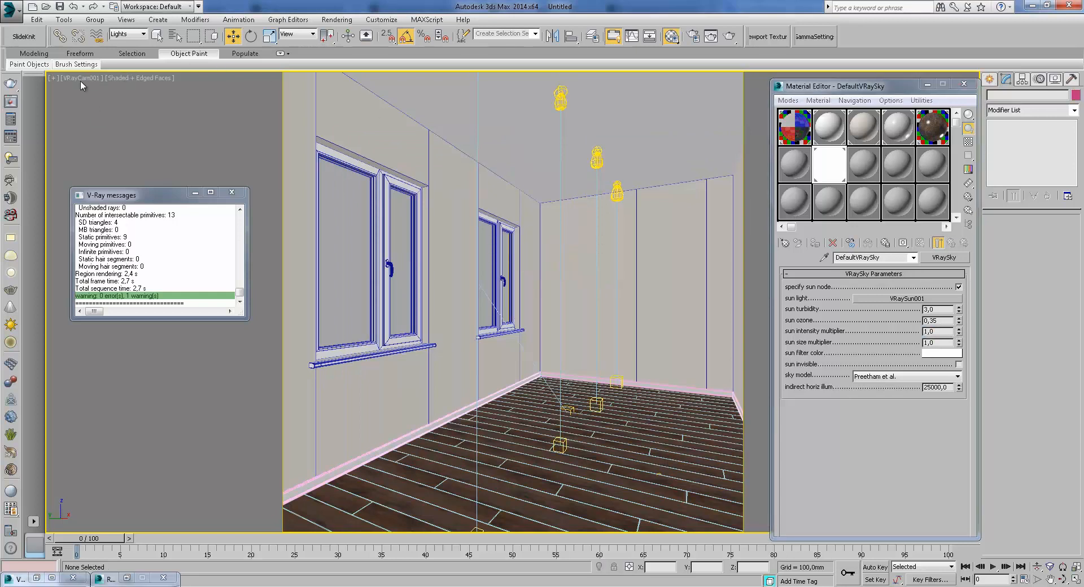
click(78, 80)
click(126, 294)
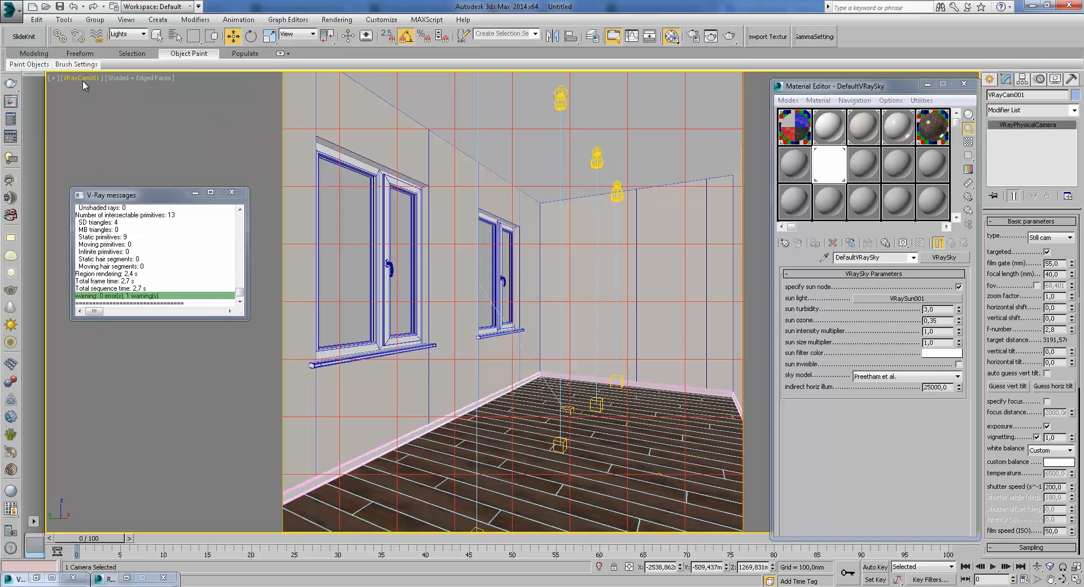
click(83, 80)
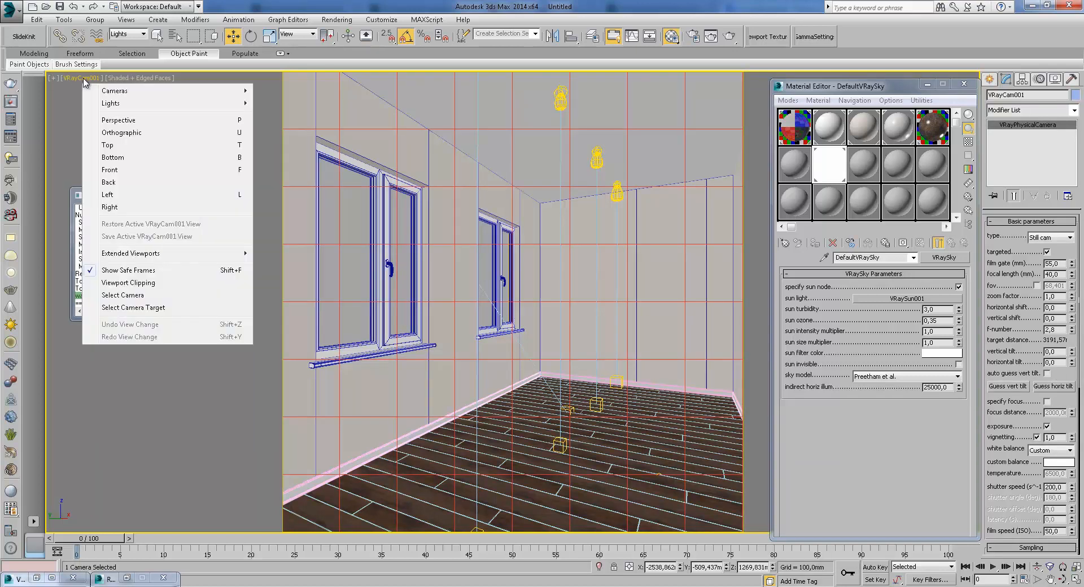
click(145, 297)
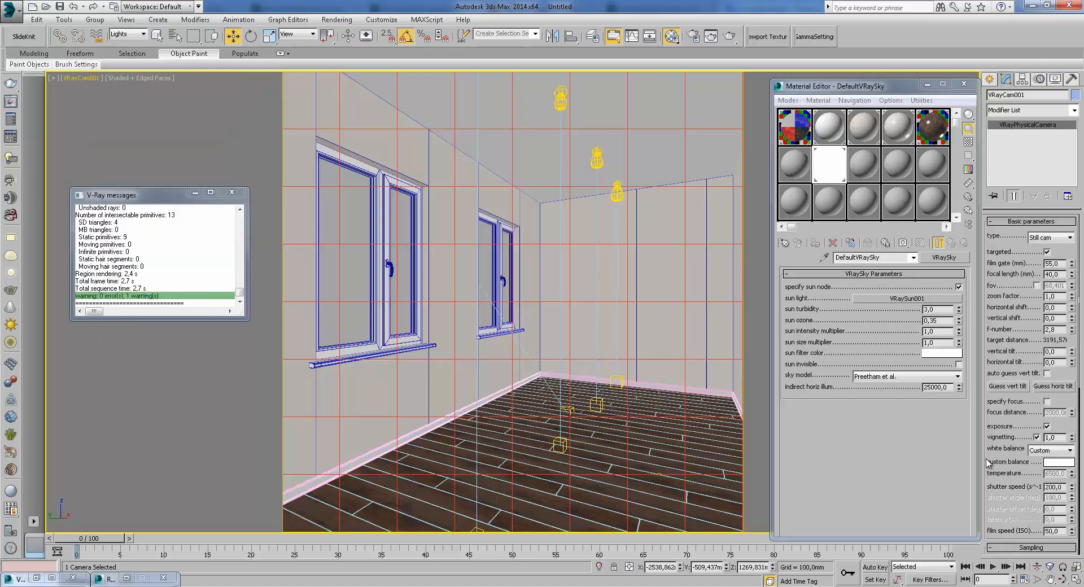
text(4)
click(1059, 462)
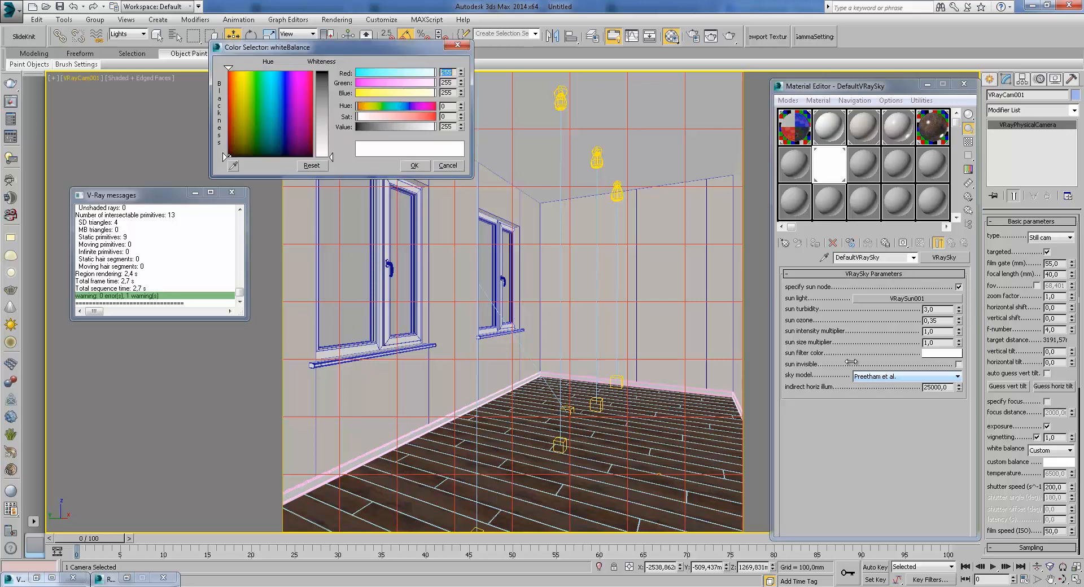
click(414, 165)
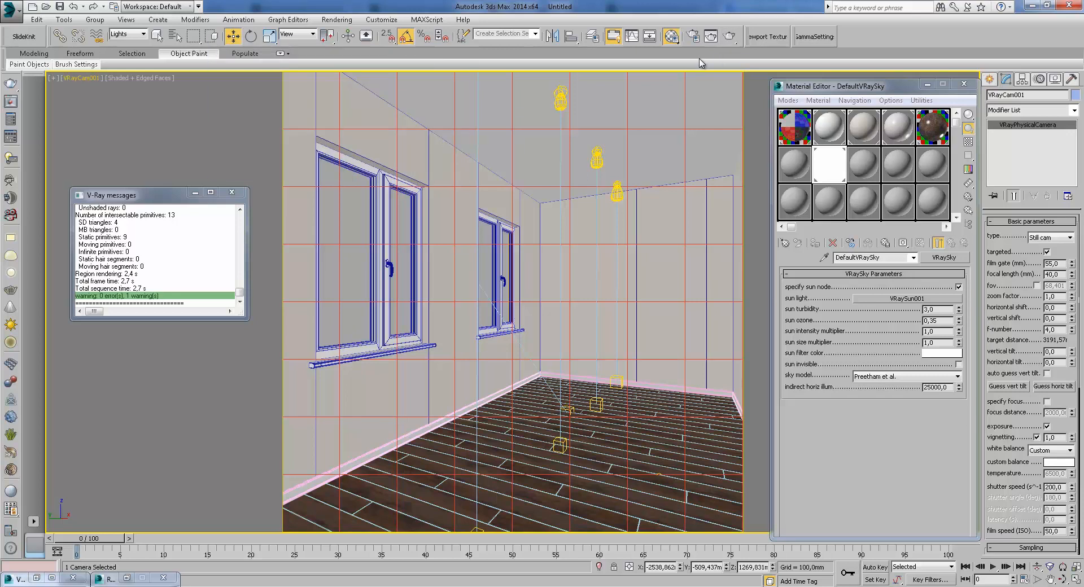
- Set the instanced IES lights' power to 70172 and render the camera view
click(617, 193)
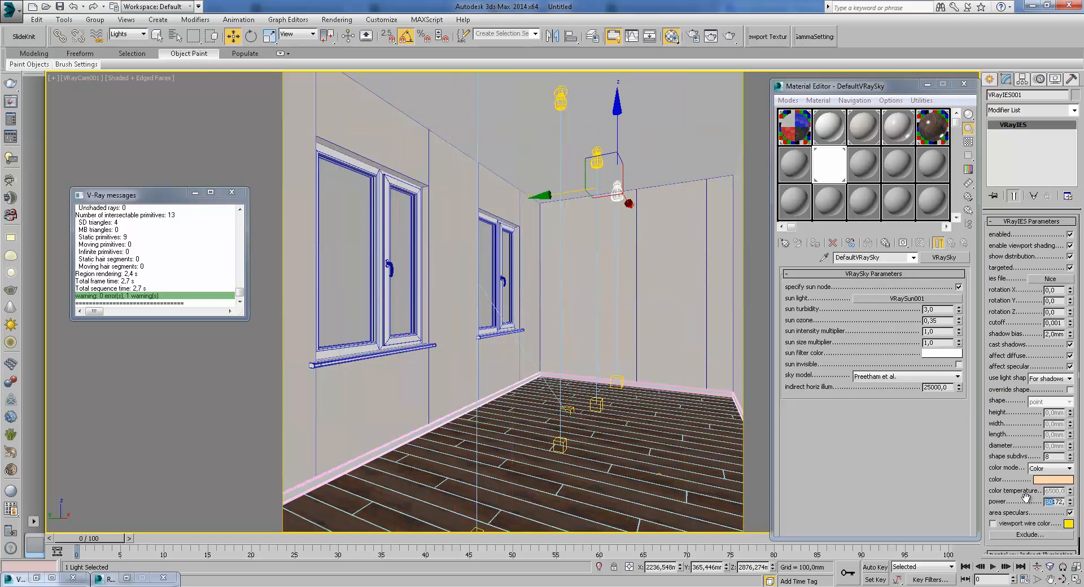
click(729, 36)
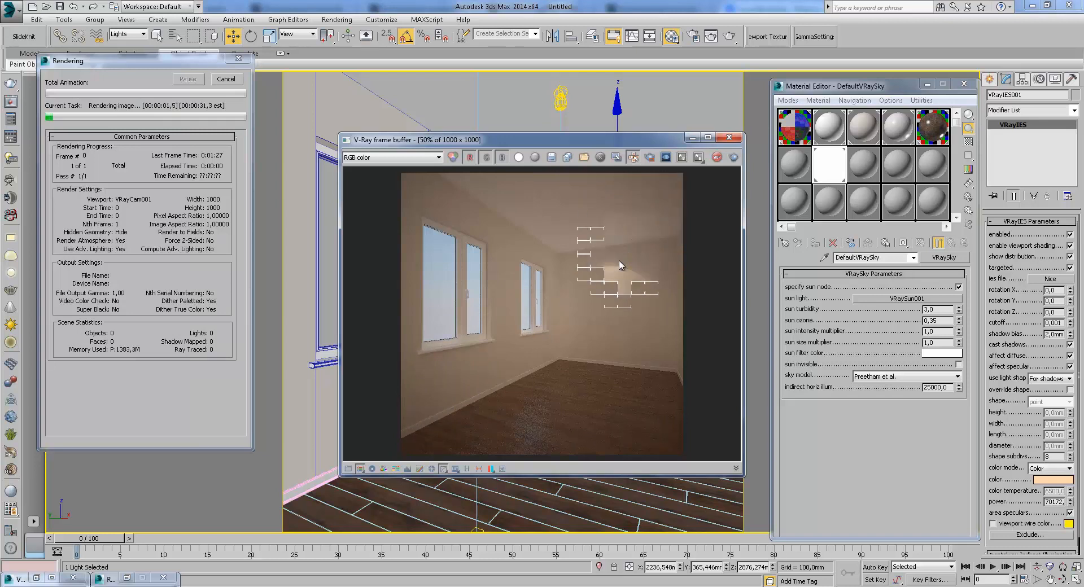
- Examine the far wall, ceiling and windows in the new render for brightness and light distribution
scroll(622, 274, up, 1)
mouse_move(585, 256)
middle_down()
mouse_move(571, 285)
mouse_move(589, 274)
middle_up()
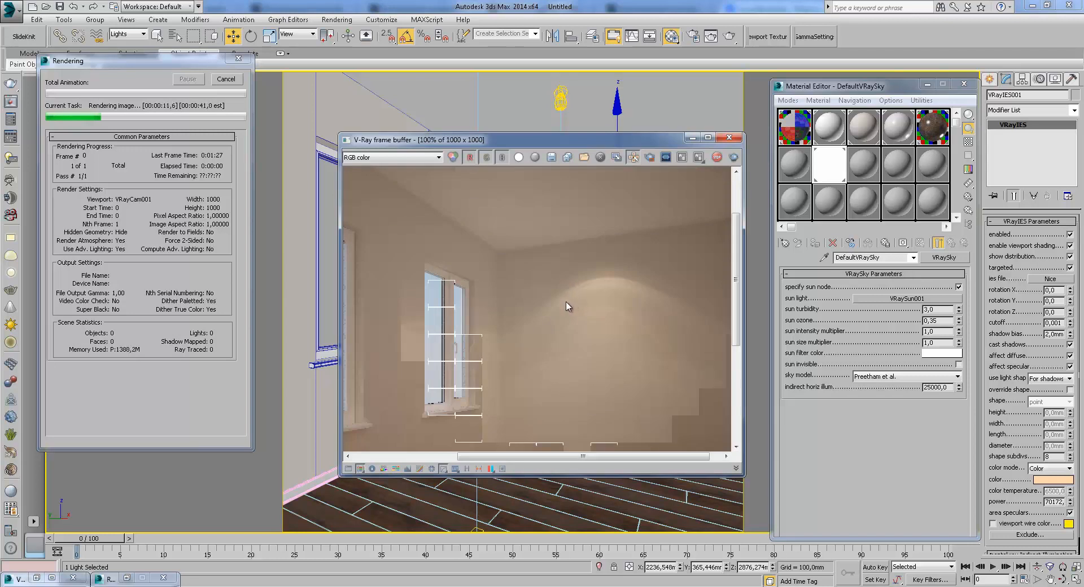
middle_drag(566, 305, 562, 334)
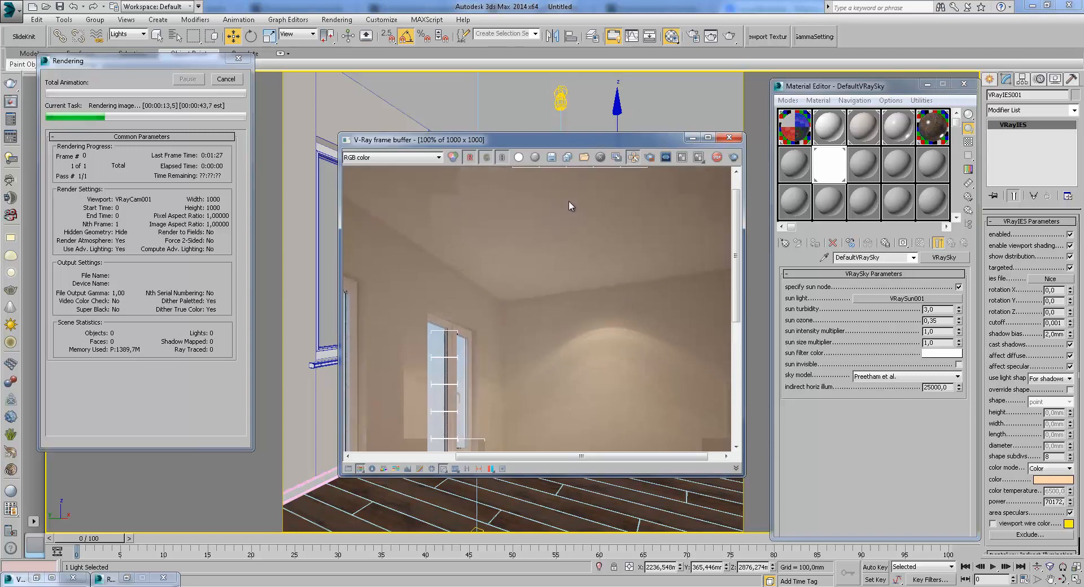
scroll(576, 205, down, 2)
scroll(655, 358, up, 2)
middle_drag(655, 358, 585, 344)
scroll(585, 344, down, 1)
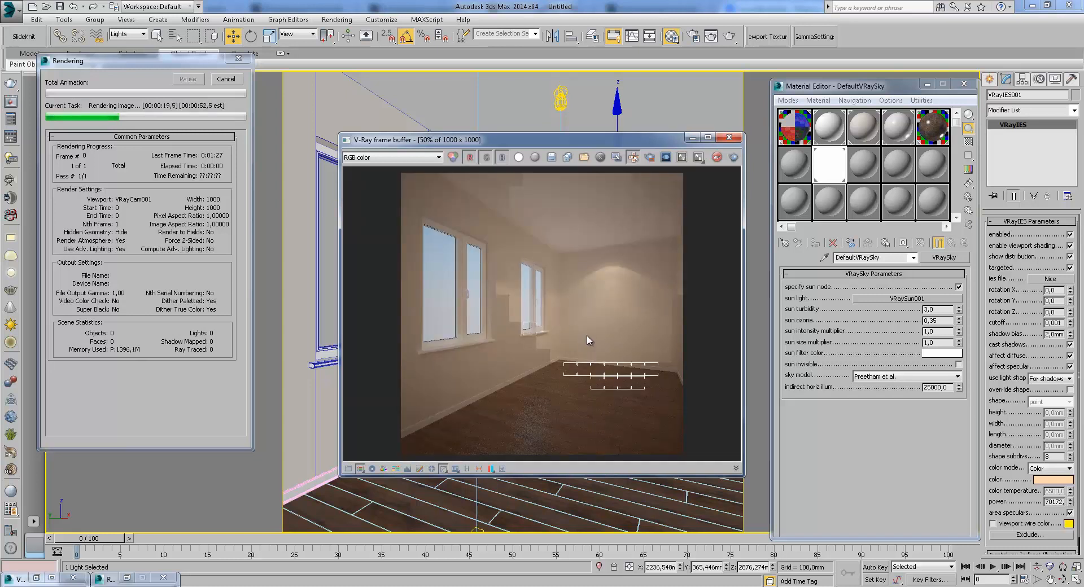
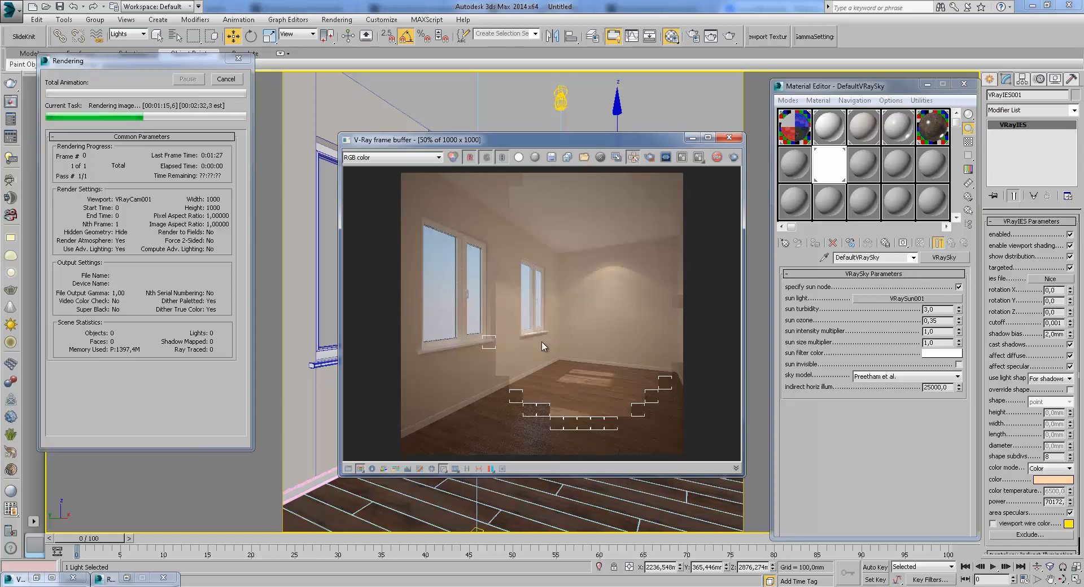
scroll(542, 350, up, 3)
scroll(421, 318, down, 1)
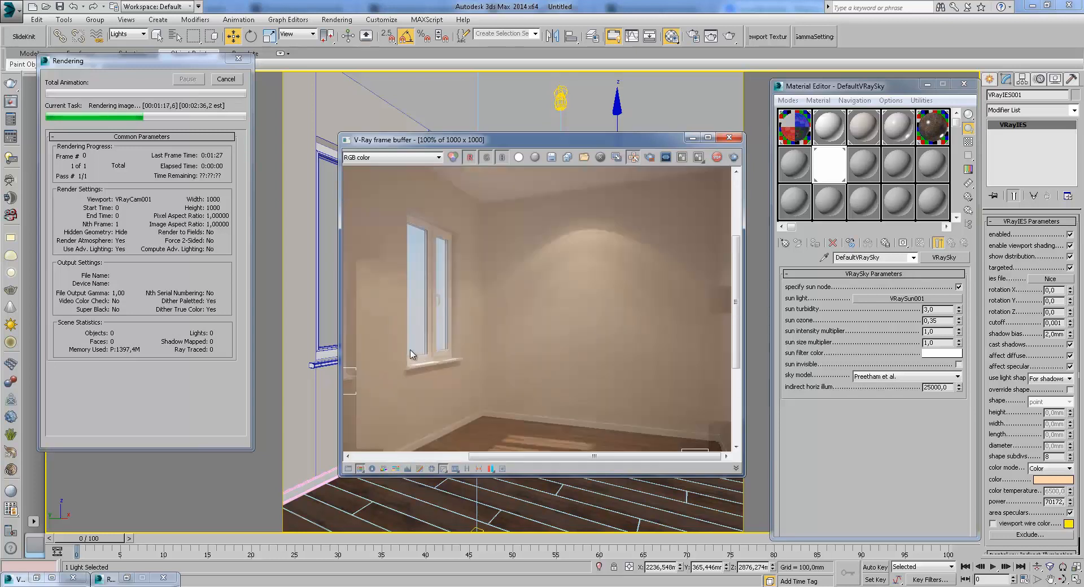
middle_drag(393, 296, 616, 314)
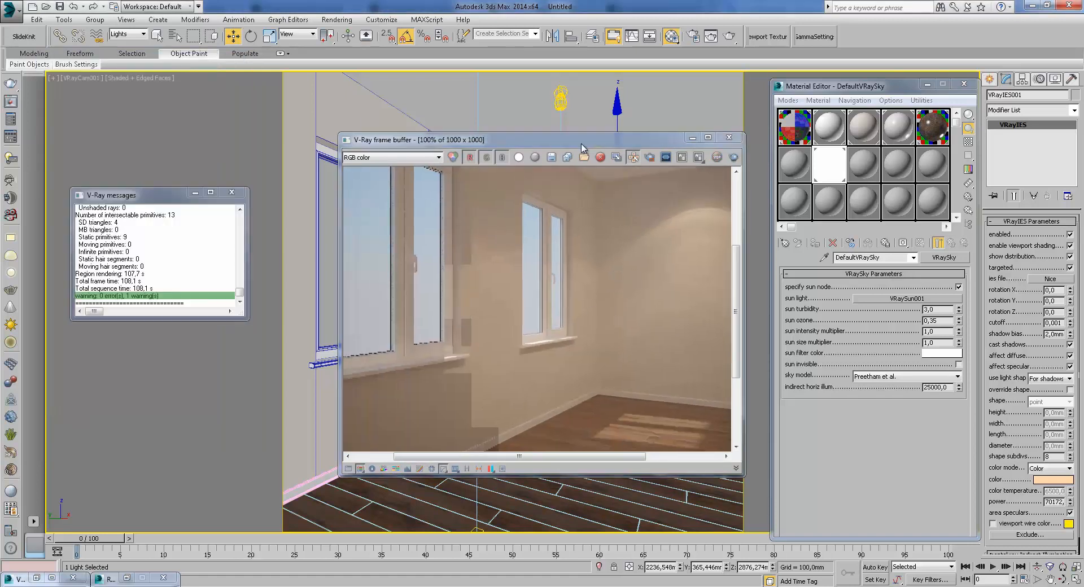
click(692, 138)
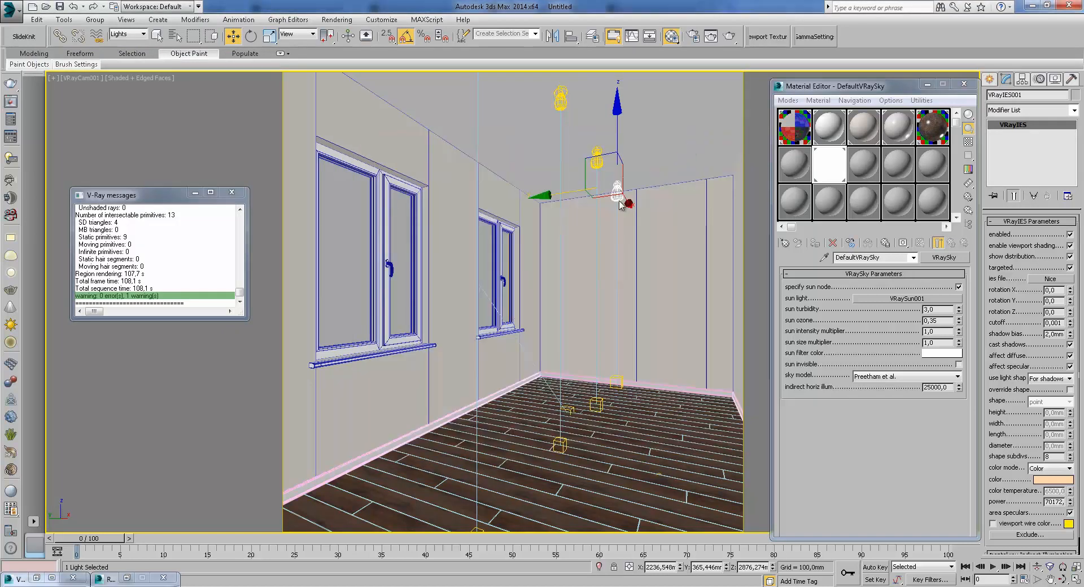
- Move VRaySun001 in the top view to the opposite side of the room from the windows, at about Y -4480 mm
key(t)
click(519, 233)
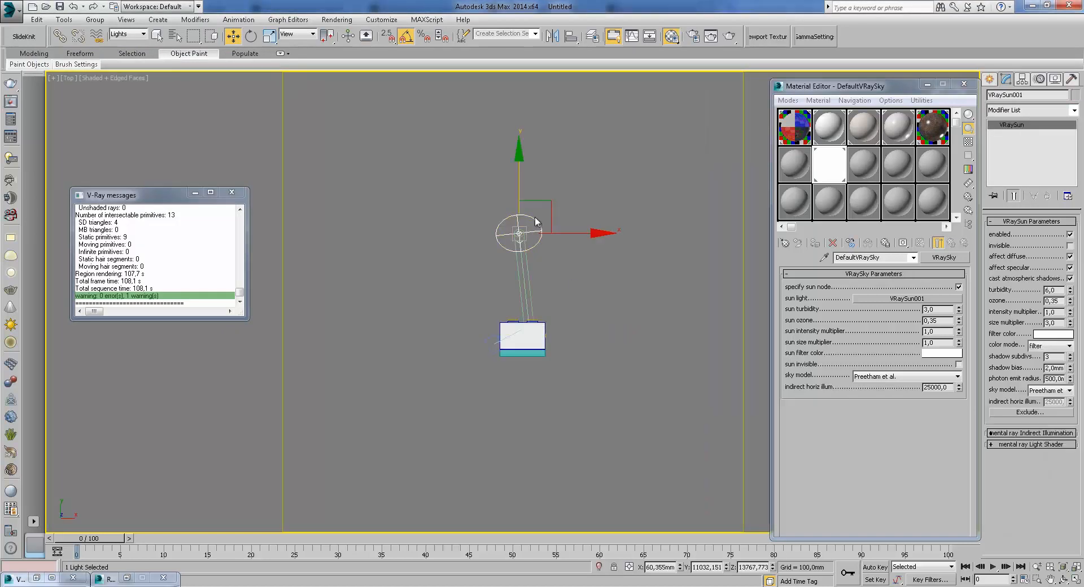
drag(539, 207, 543, 355)
- Set the selection filter to All and assign the 02 - Default material to the large plane beneath the room
scroll(542, 356, up, 6)
alt+middle_drag(542, 356, 598, 319)
scroll(636, 326, up, 5)
key(F3)
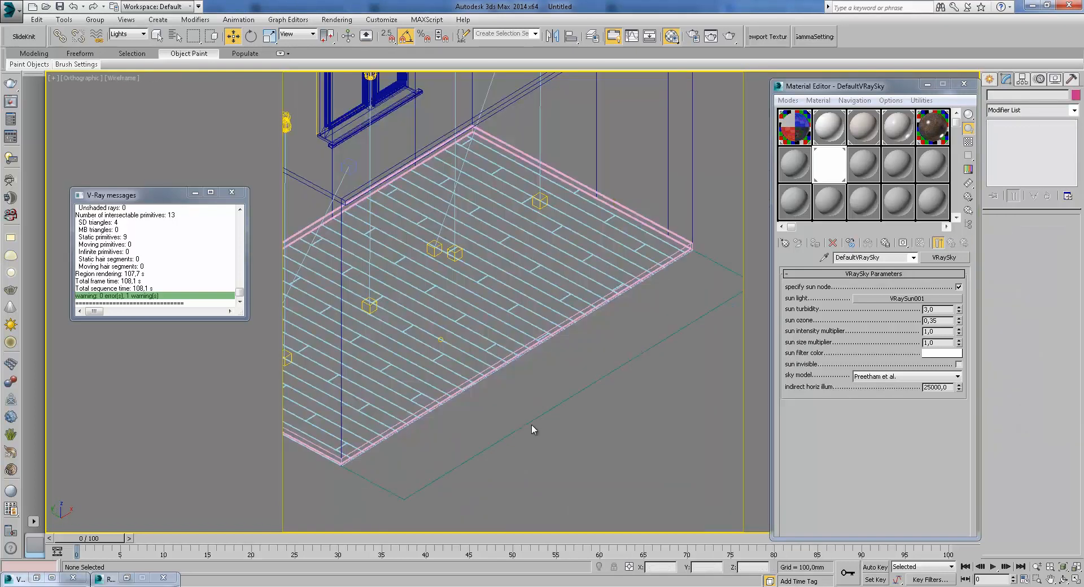
click(127, 34)
click(125, 44)
click(593, 351)
key(F3)
click(833, 151)
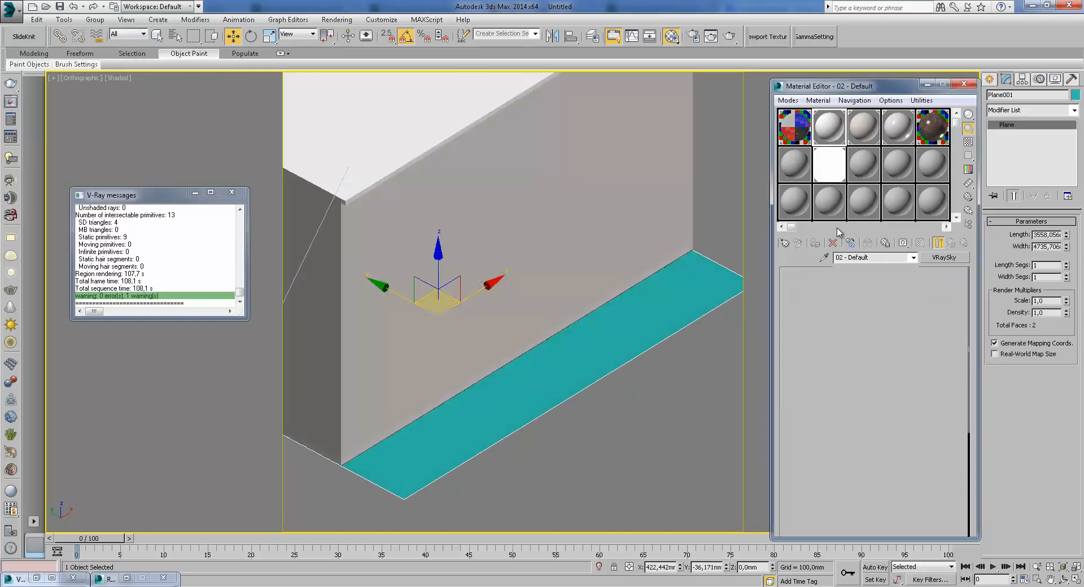
click(814, 243)
click(689, 383)
- Render the VRayCam001 view with the relocated sun and the reassigned plane material
key(c)
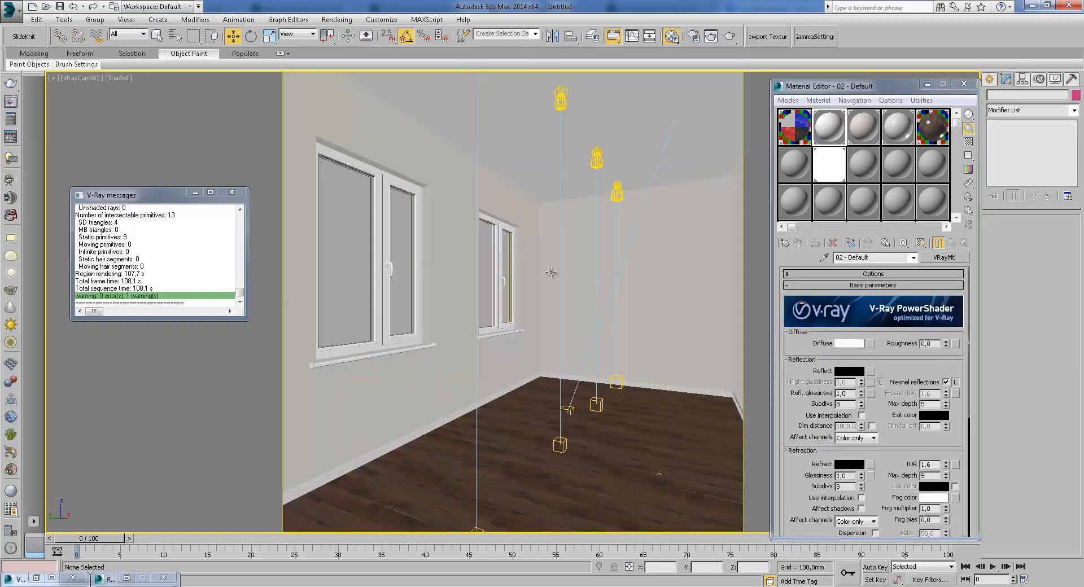
click(729, 37)
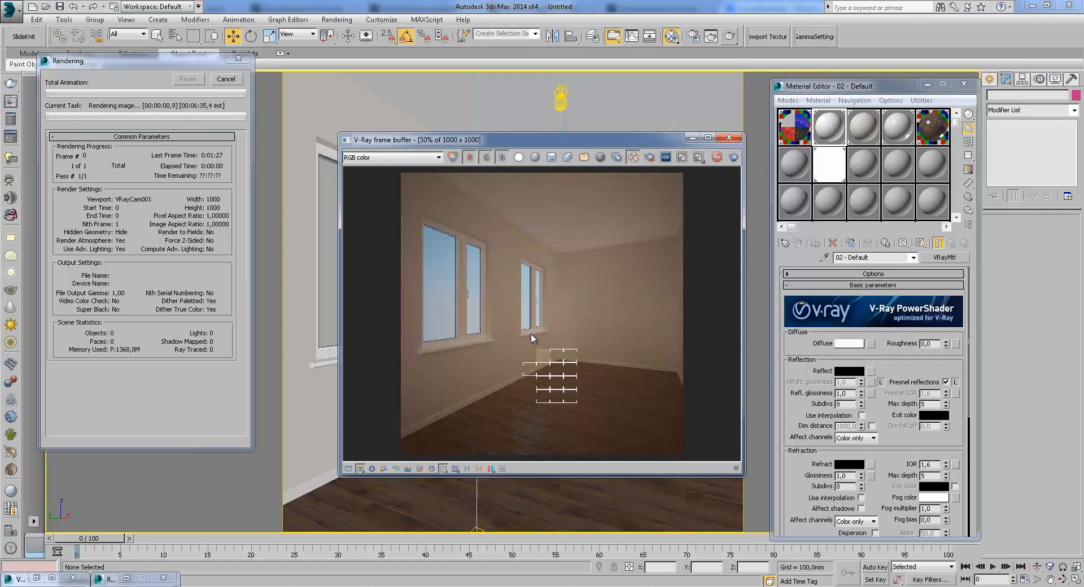
- Examine the windows, side wall and floor in the progressing render for brightness and noise
scroll(530, 331, up, 1)
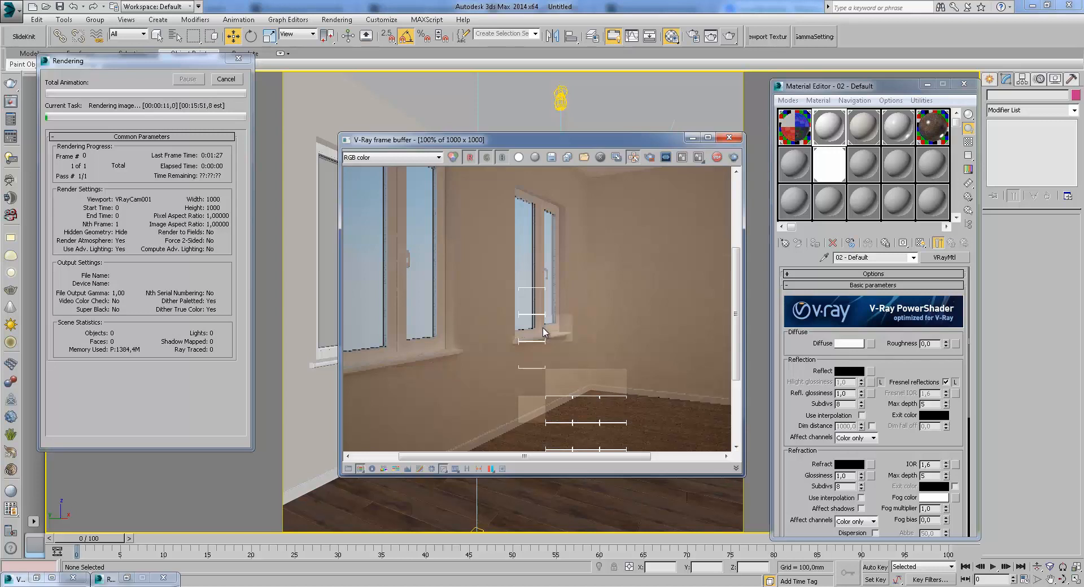
scroll(548, 333, up, 1)
middle_drag(556, 326, 636, 386)
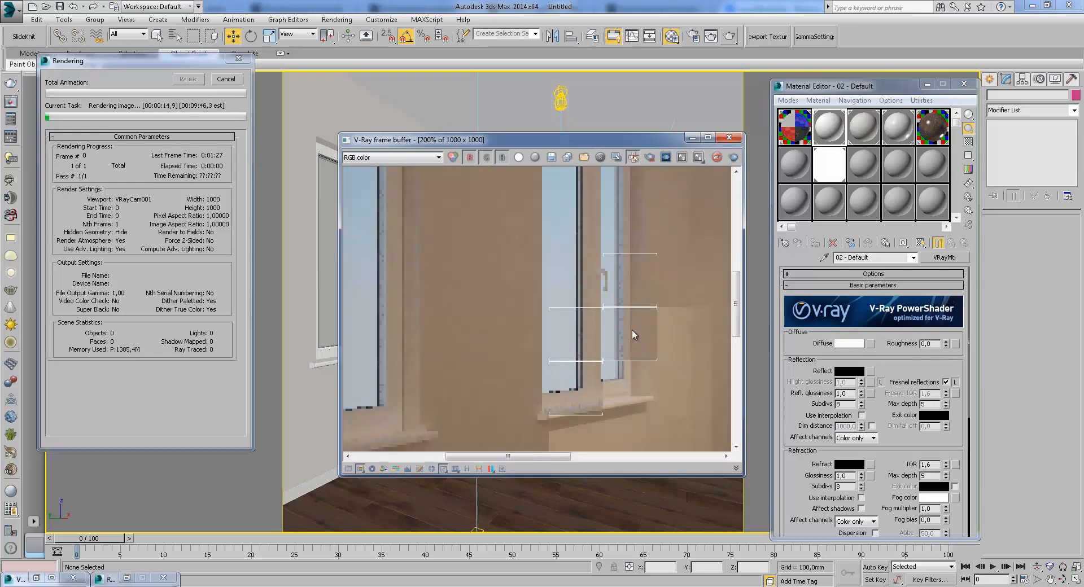
scroll(636, 386, down, 1)
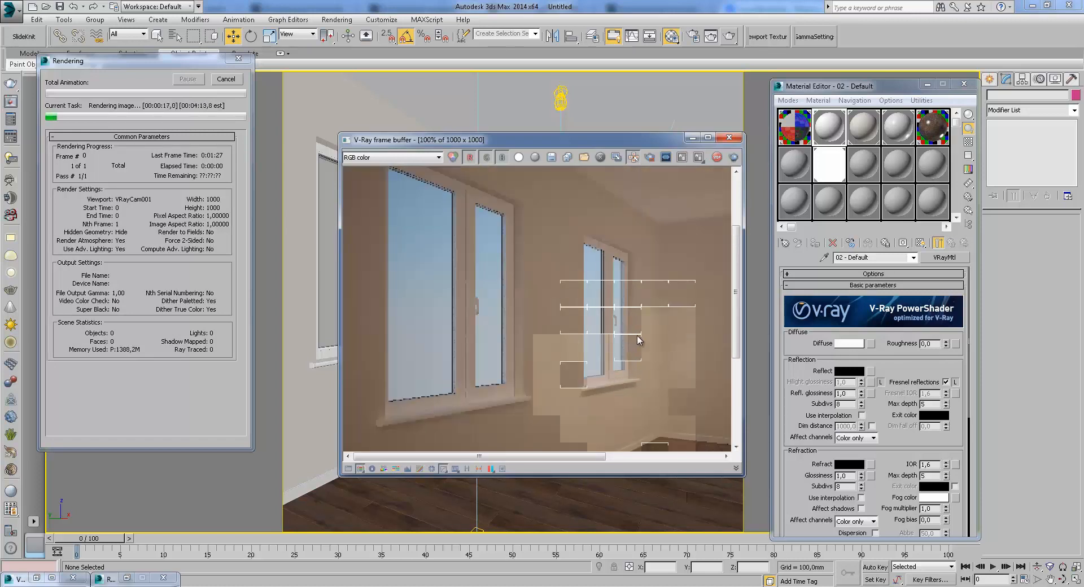
middle_drag(625, 310, 594, 293)
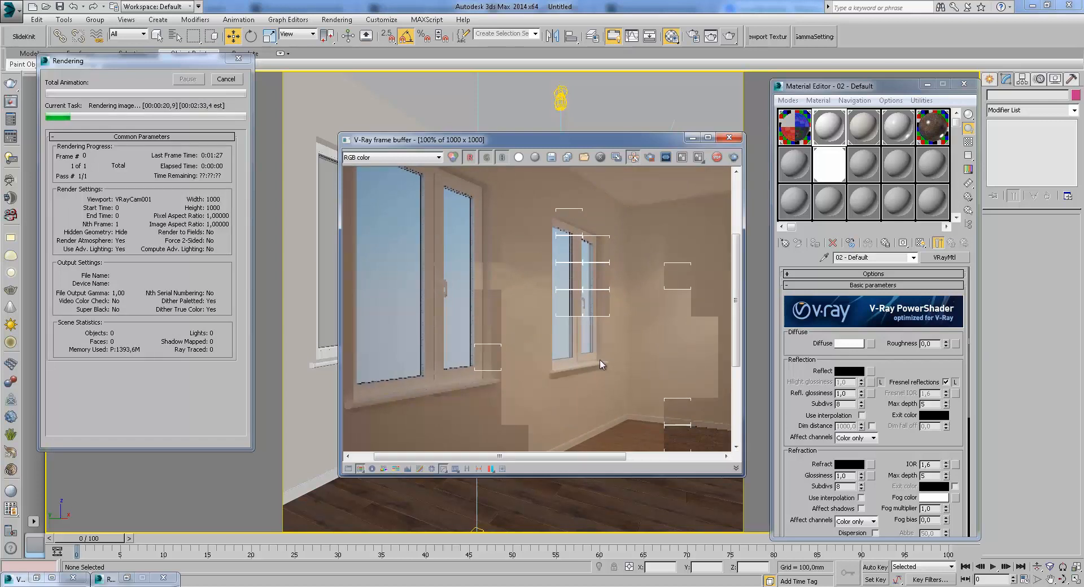
middle_drag(625, 340, 481, 300)
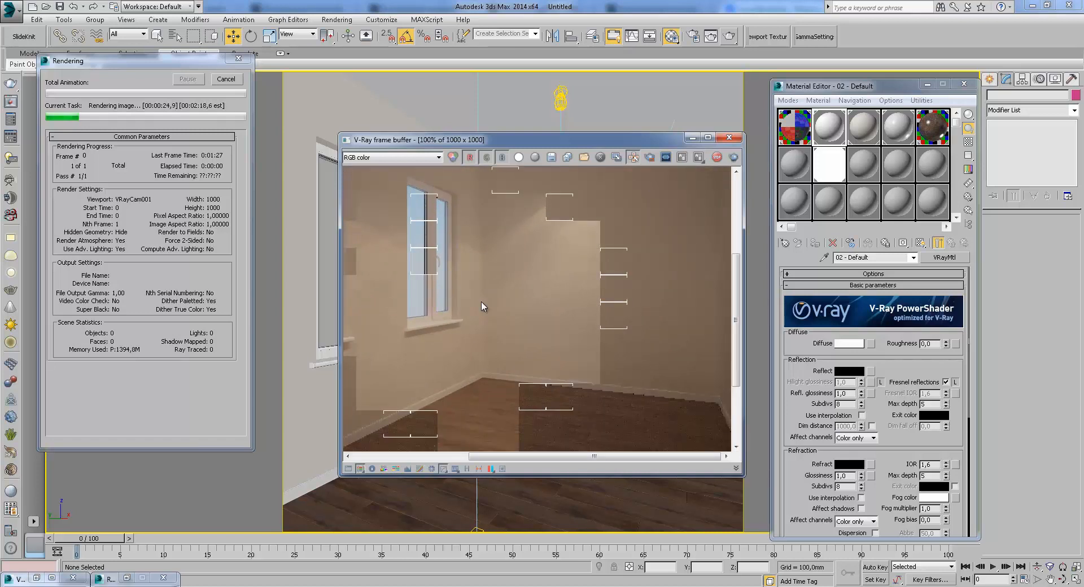
scroll(481, 300, down, 1)
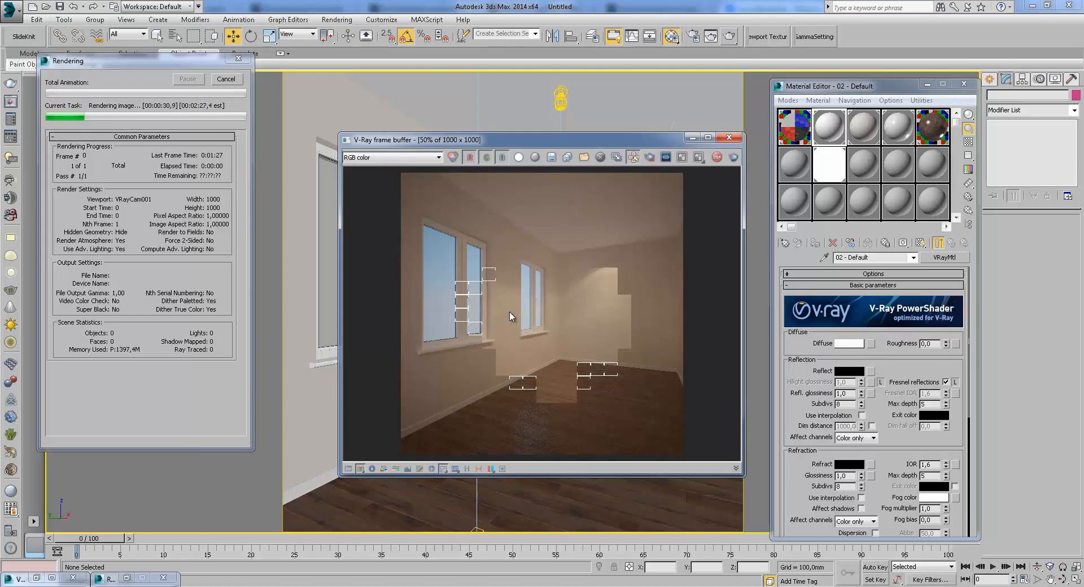
scroll(510, 317, up, 1)
middle_drag(563, 317, 550, 307)
middle_drag(627, 328, 609, 362)
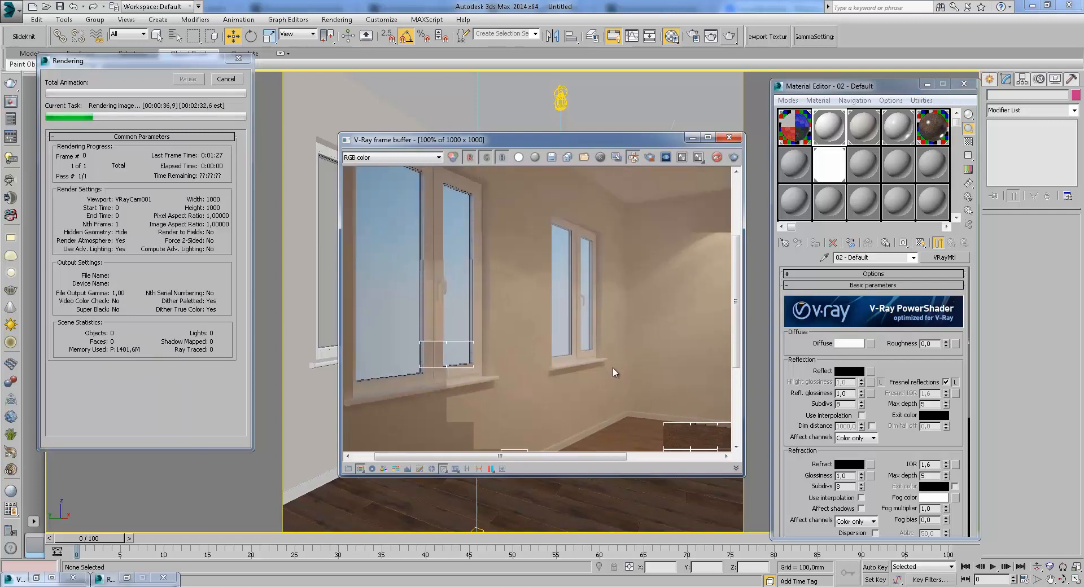
middle_drag(610, 366, 535, 282)
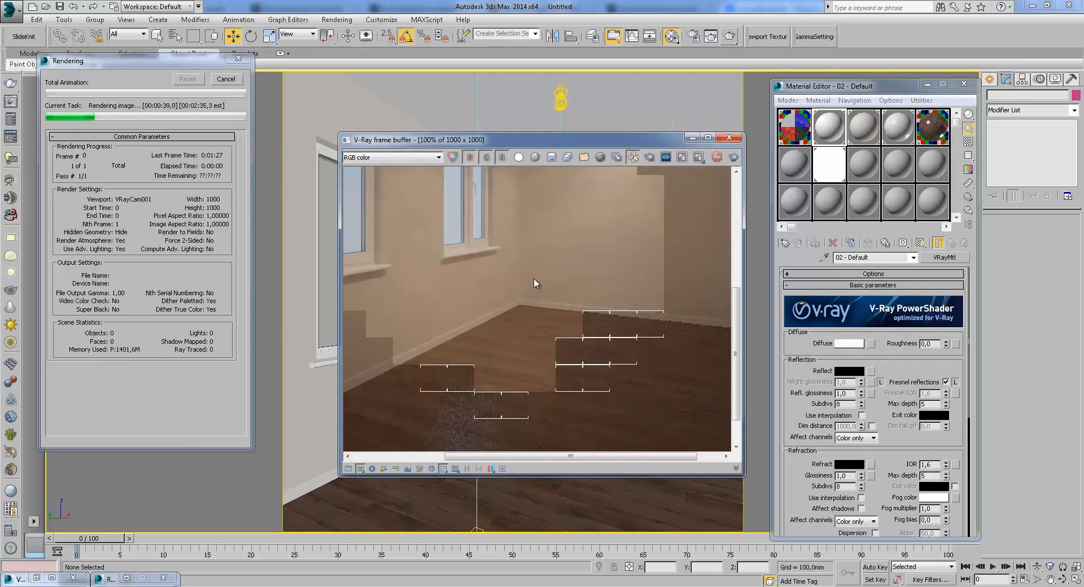
middle_drag(533, 278, 568, 320)
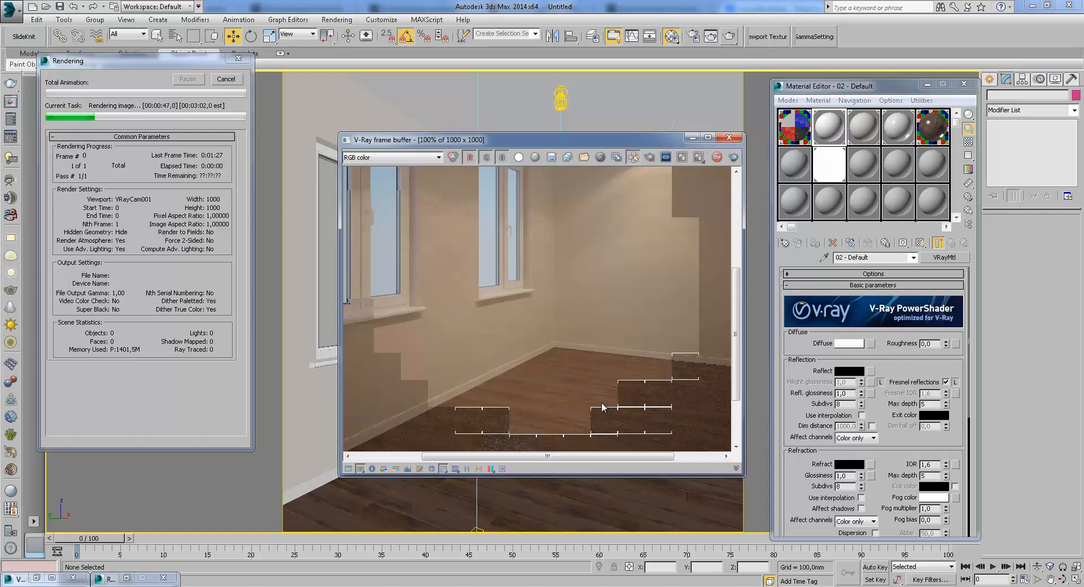
middle_drag(606, 377, 588, 358)
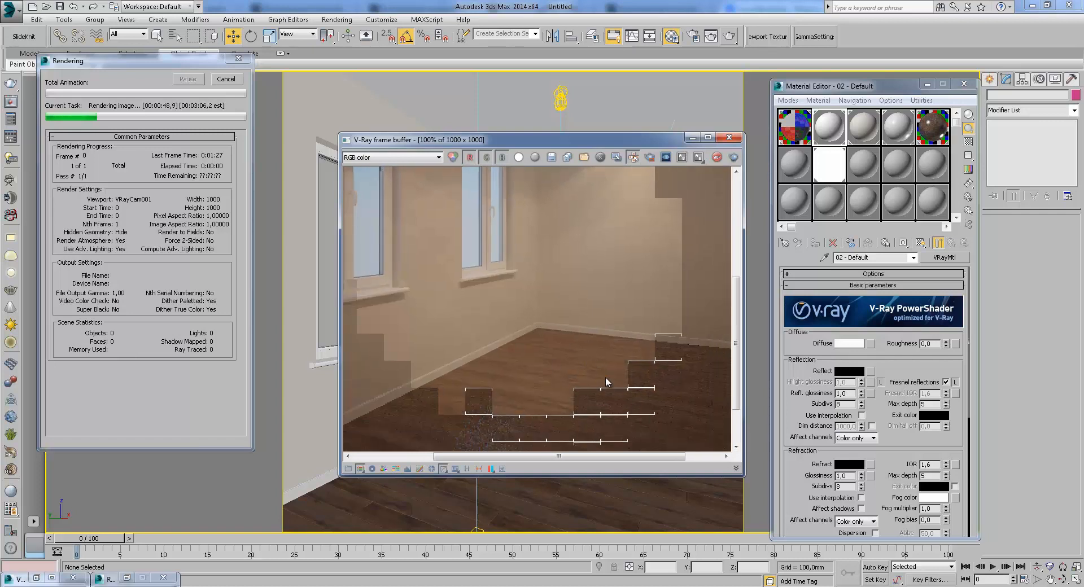
scroll(590, 391, down, 1)
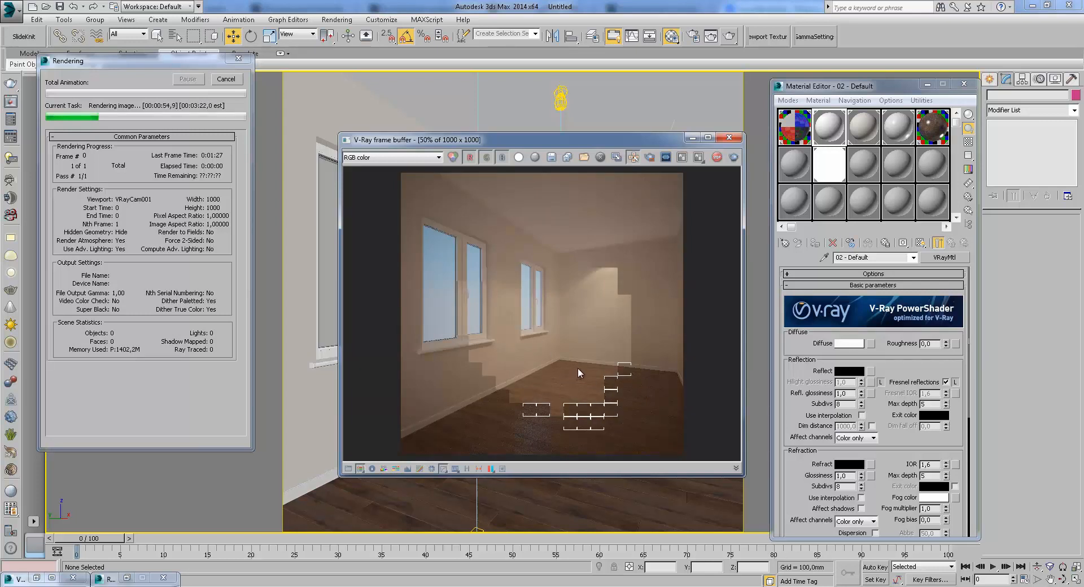
- Examine the light spread on the far wall and ceiling in the progressing render
scroll(578, 373, up, 1)
scroll(580, 376, down, 1)
scroll(492, 343, up, 1)
scroll(560, 242, down, 1)
scroll(560, 241, up, 1)
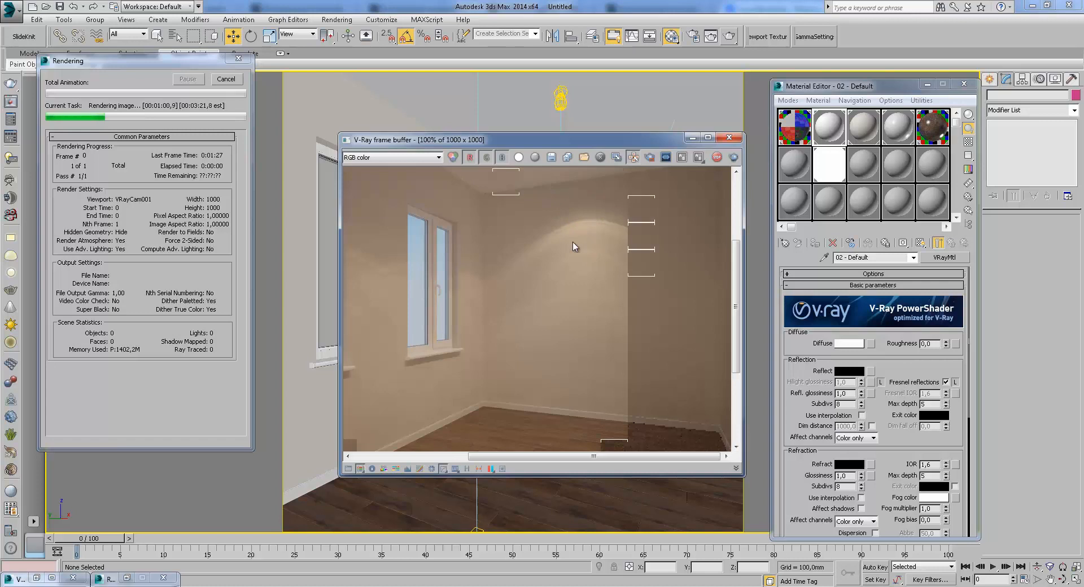
mouse_move(568, 247)
middle_down()
mouse_move(570, 273)
mouse_move(579, 253)
middle_up()
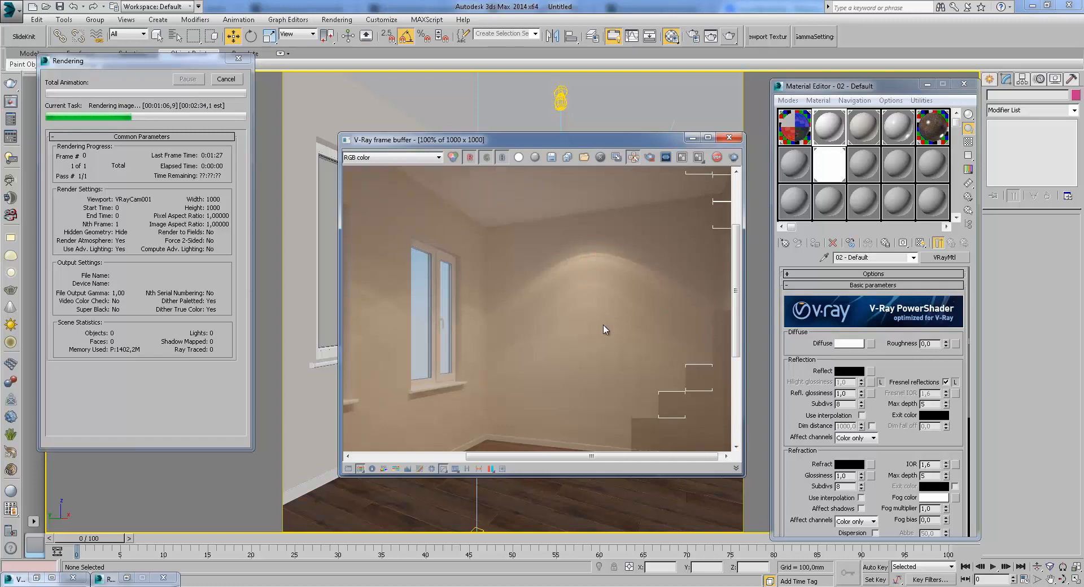
scroll(592, 262, down, 1)
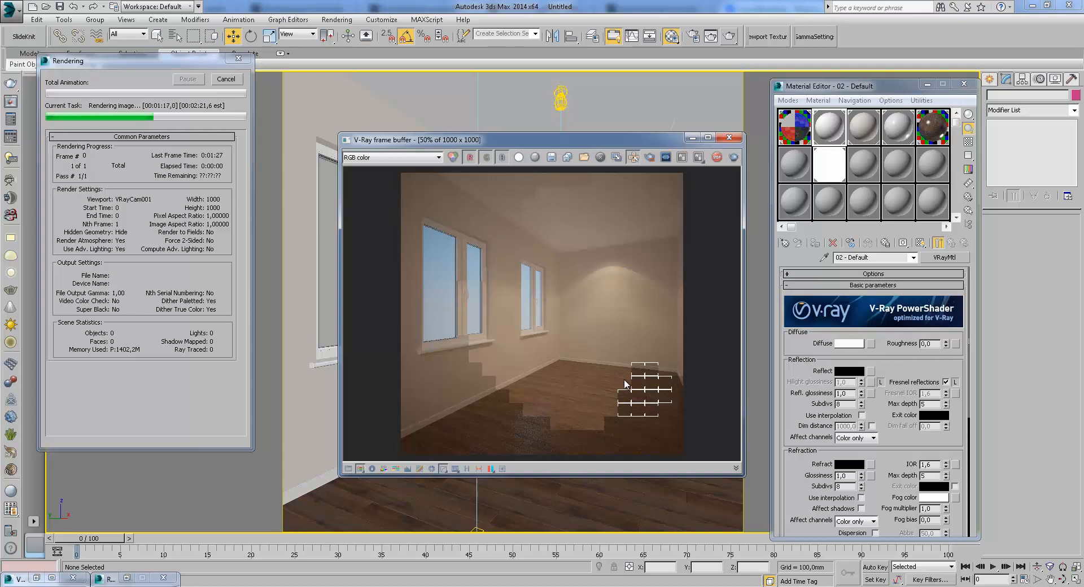
scroll(572, 374, up, 2)
scroll(599, 375, down, 3)
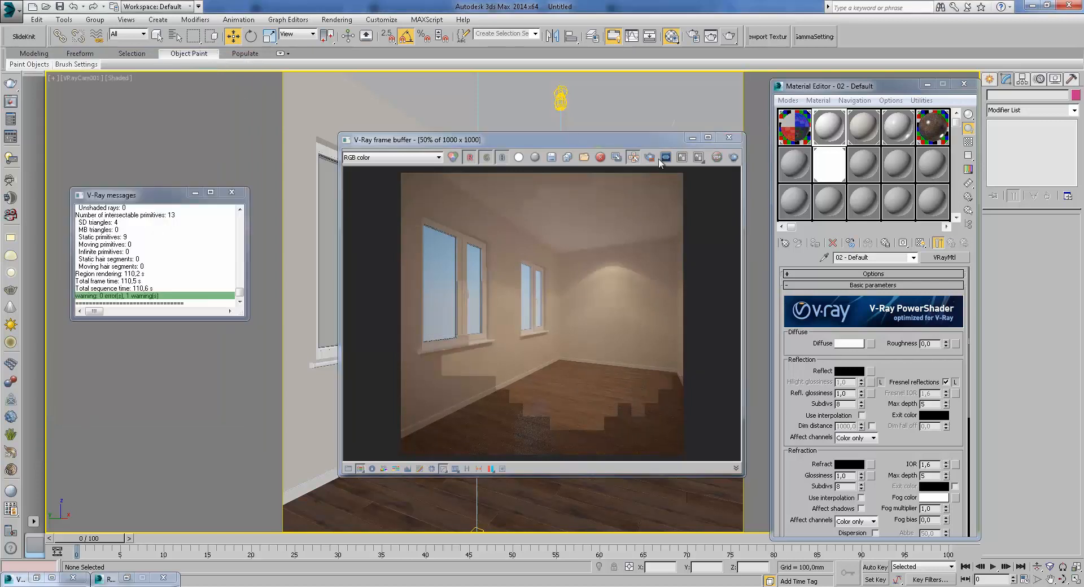
- Minimise the frame buffer and select VRaySun001 in the top view
click(693, 139)
key(t)
key(z)
scroll(587, 300, down, 2)
drag(584, 429, 583, 429)
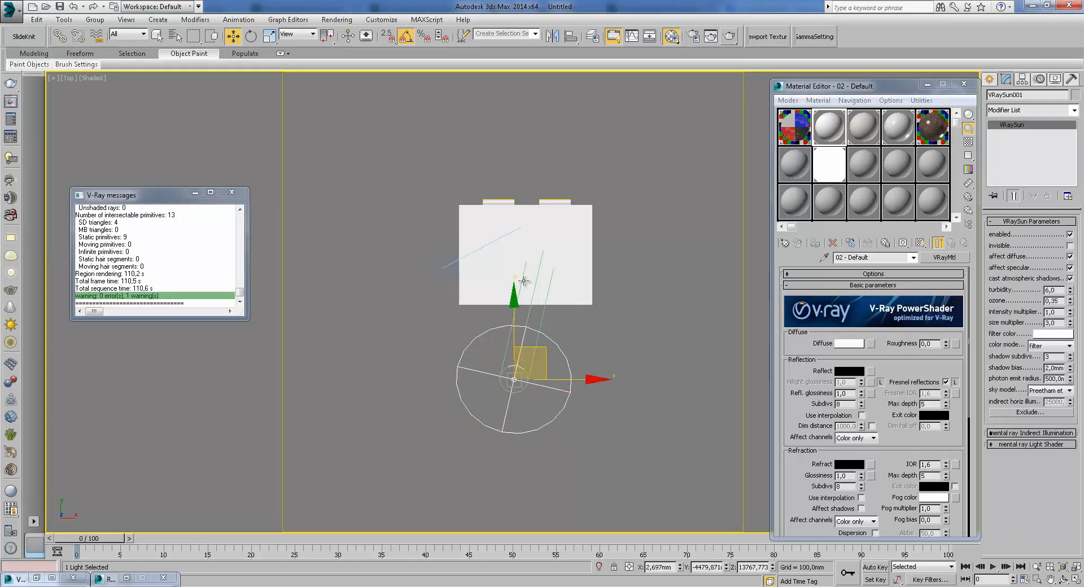
- Inspect the sun's position and direction relative to the room and its windowed wall
scroll(531, 306, down, 4)
alt+middle_drag(531, 306, 554, 237)
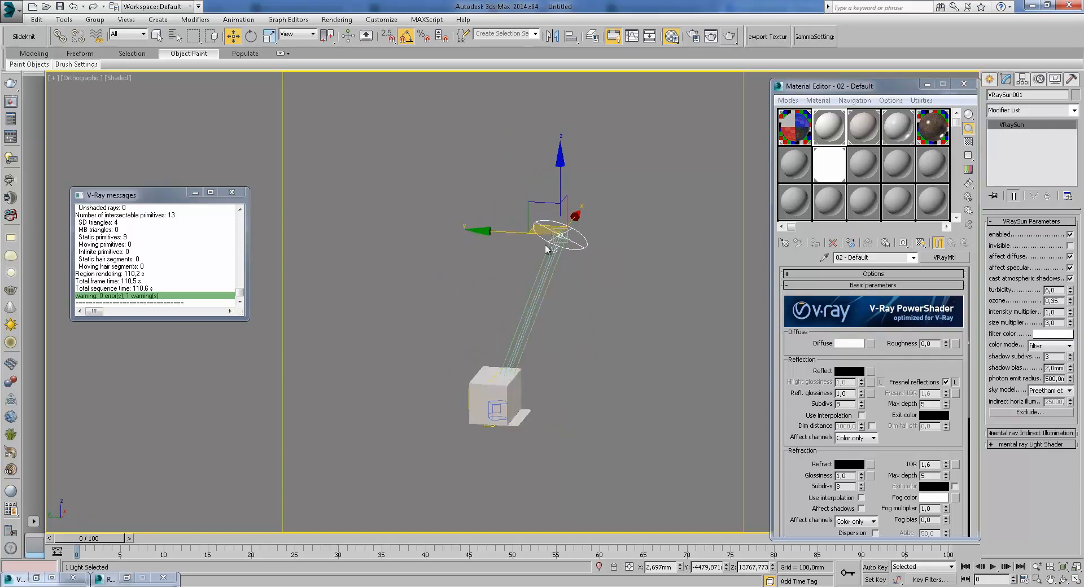
alt+middle_drag(559, 293, 647, 308)
scroll(523, 418, up, 6)
alt+middle_drag(512, 387, 479, 346)
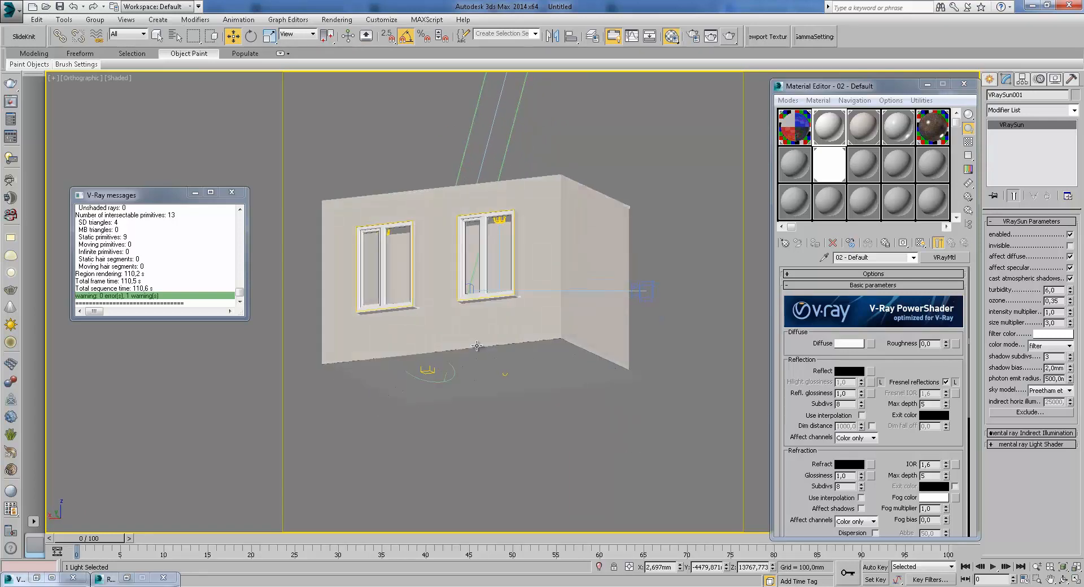
scroll(516, 333, down, 3)
- Copy the last render from the V-Ray frame buffer into a separate window for comparison and disable VRaySun001
right_click(587, 285)
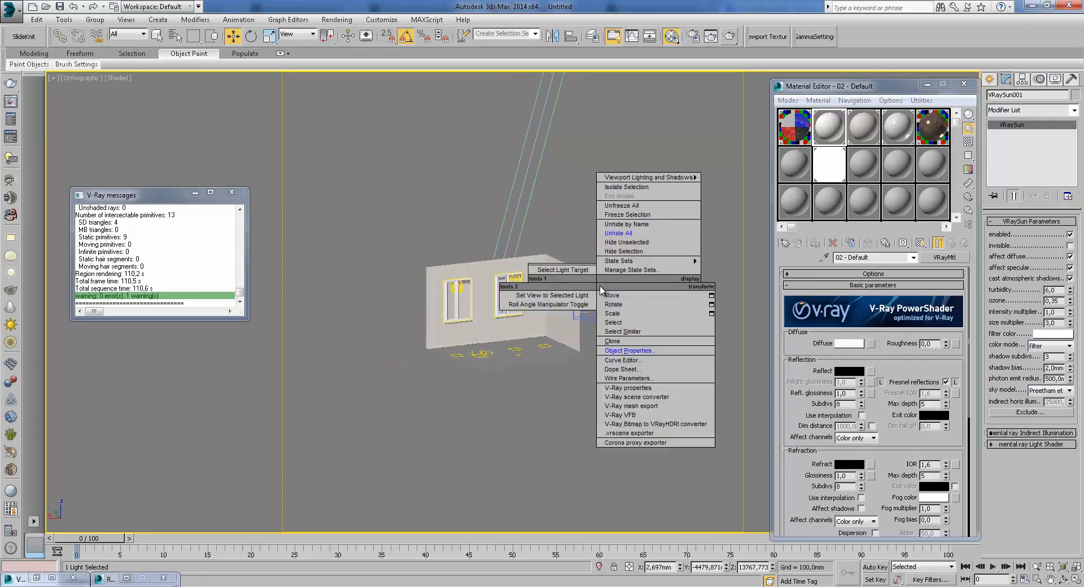
click(655, 420)
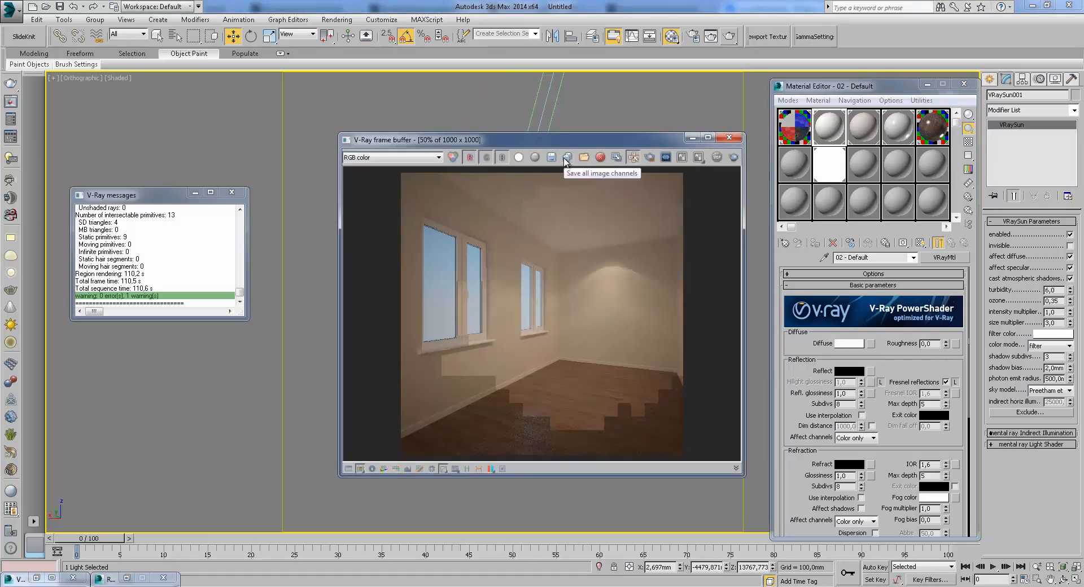
click(615, 157)
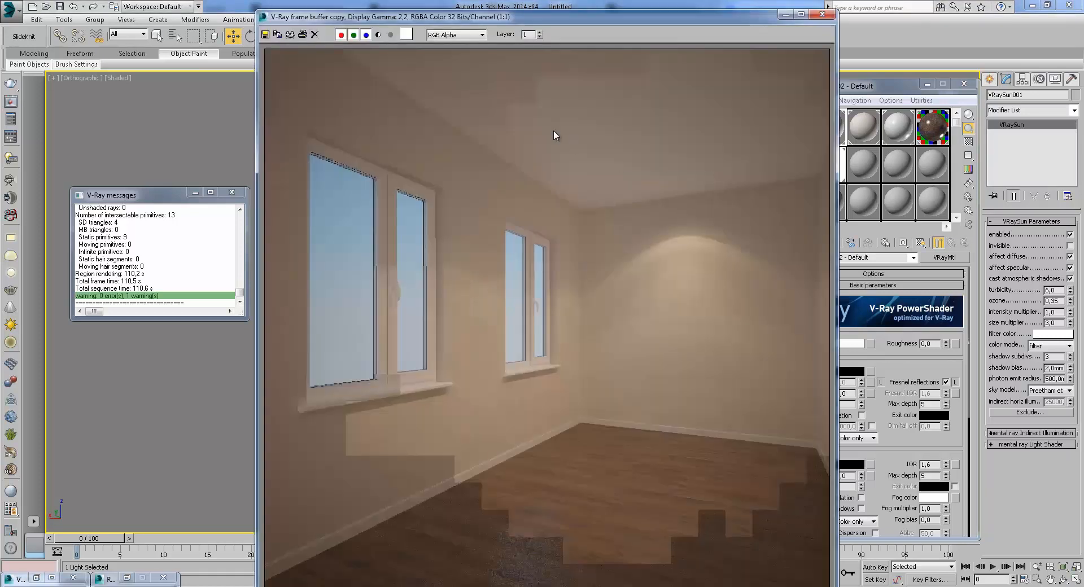
double_click(711, 20)
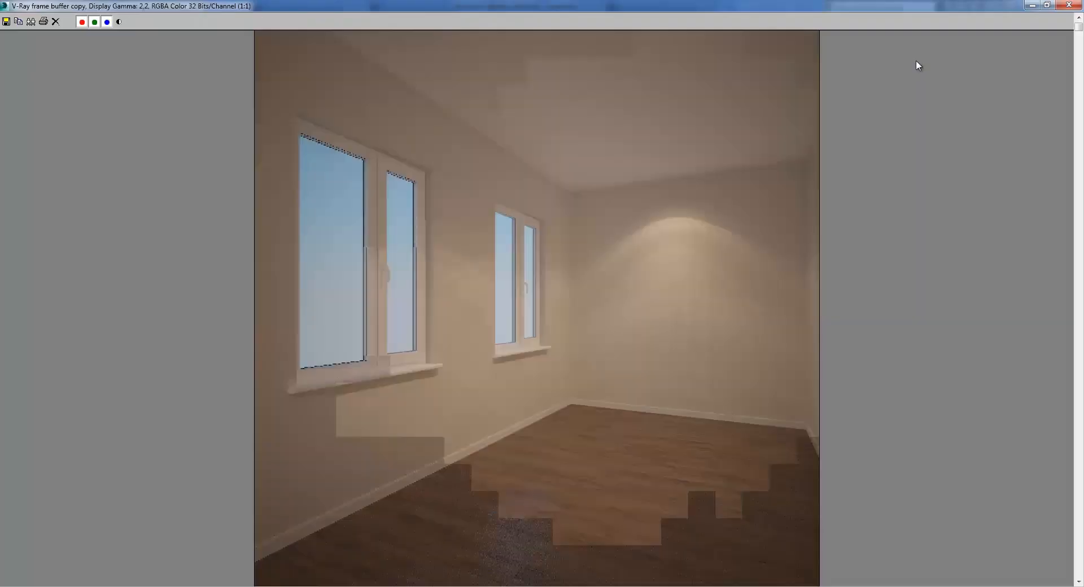
click(1049, 5)
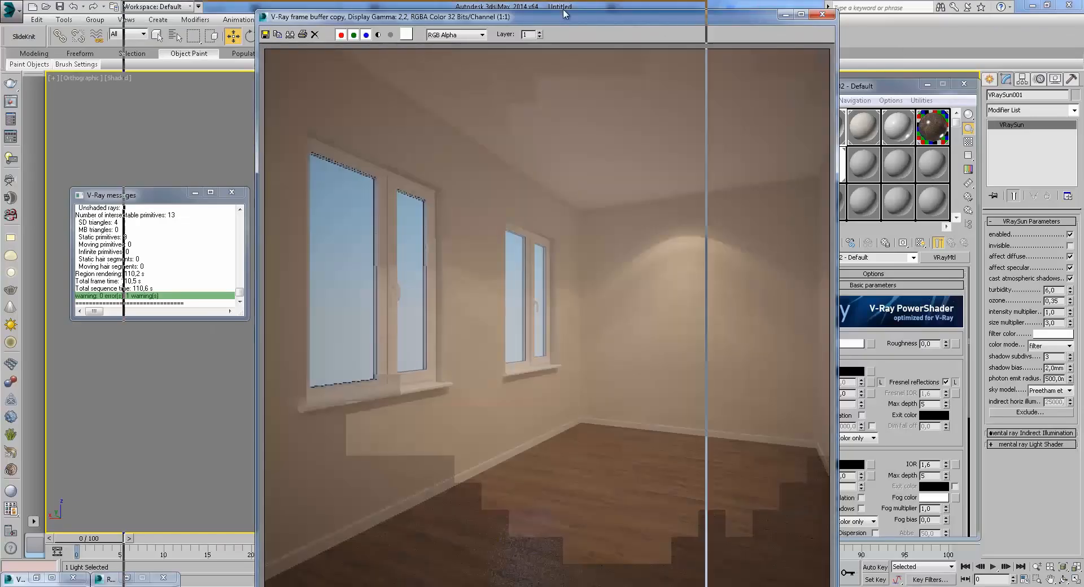
click(1069, 234)
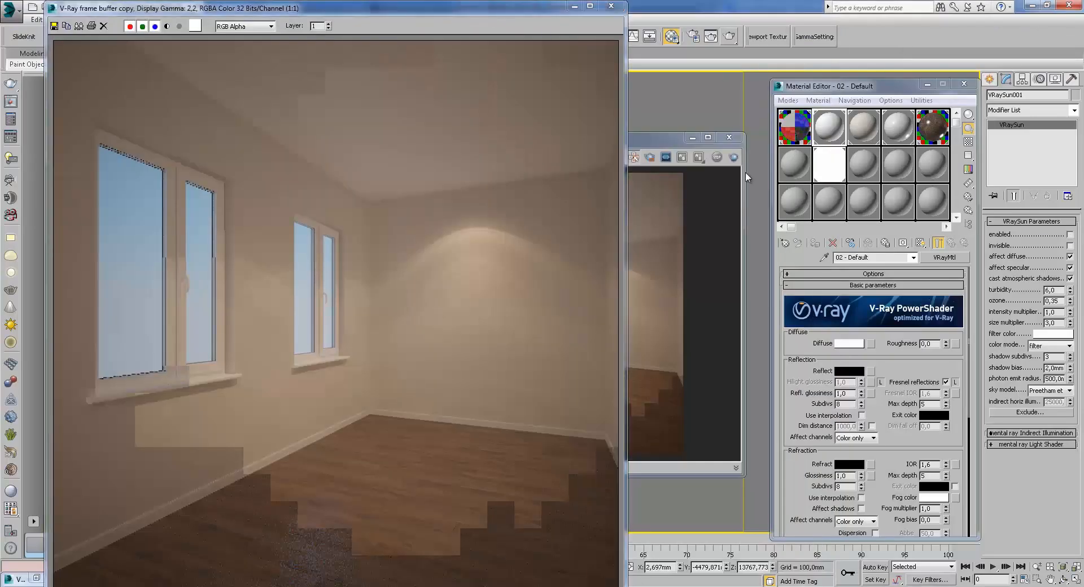
click(733, 157)
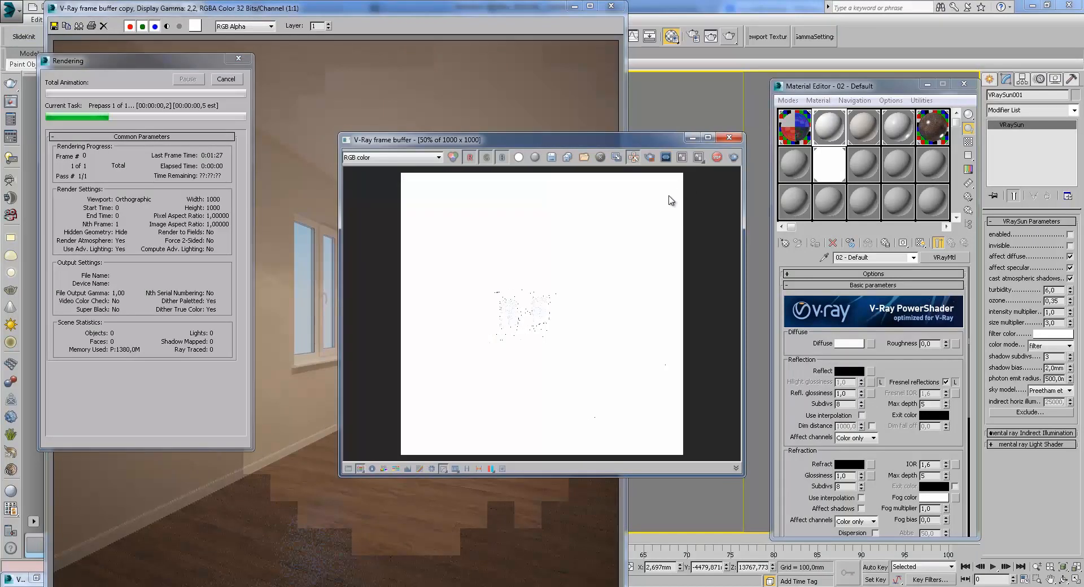
click(225, 79)
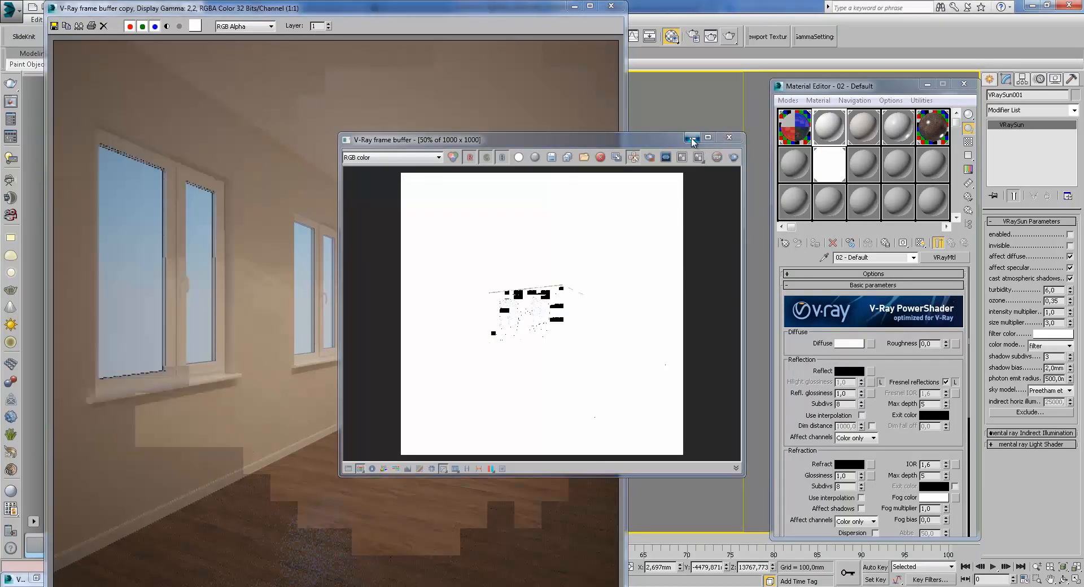
click(692, 137)
- Render the VRayCam001 view with the sun disabled and place the frame buffer beside the copied render for comparison
click(722, 332)
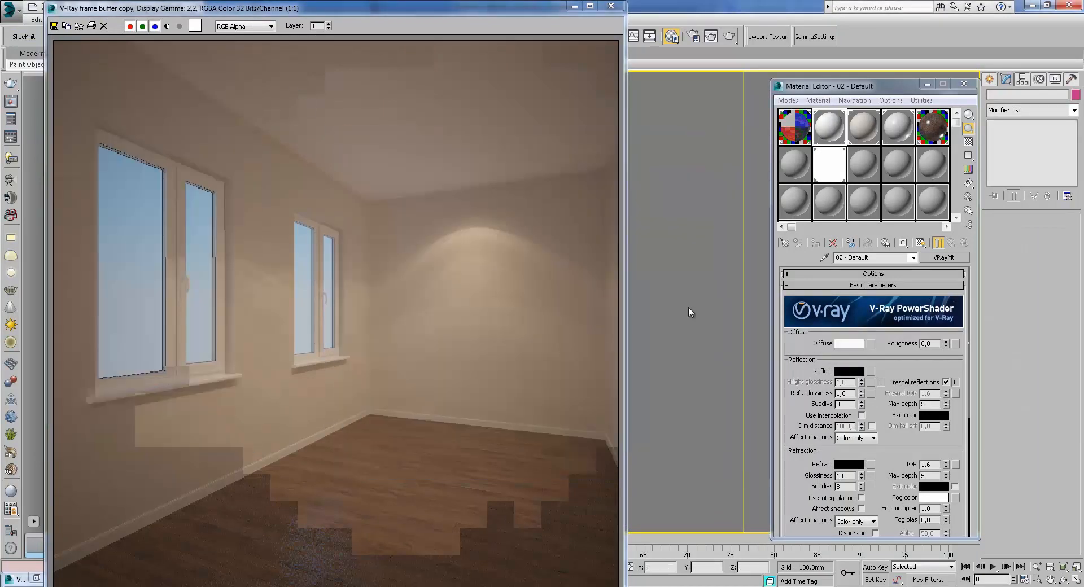
click(728, 36)
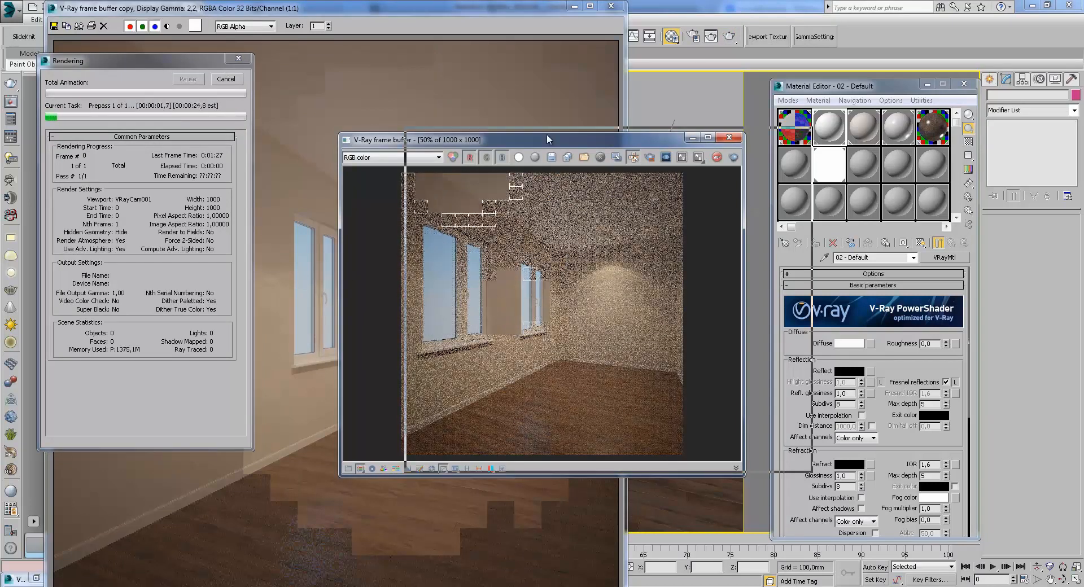
drag(515, 140, 624, 124)
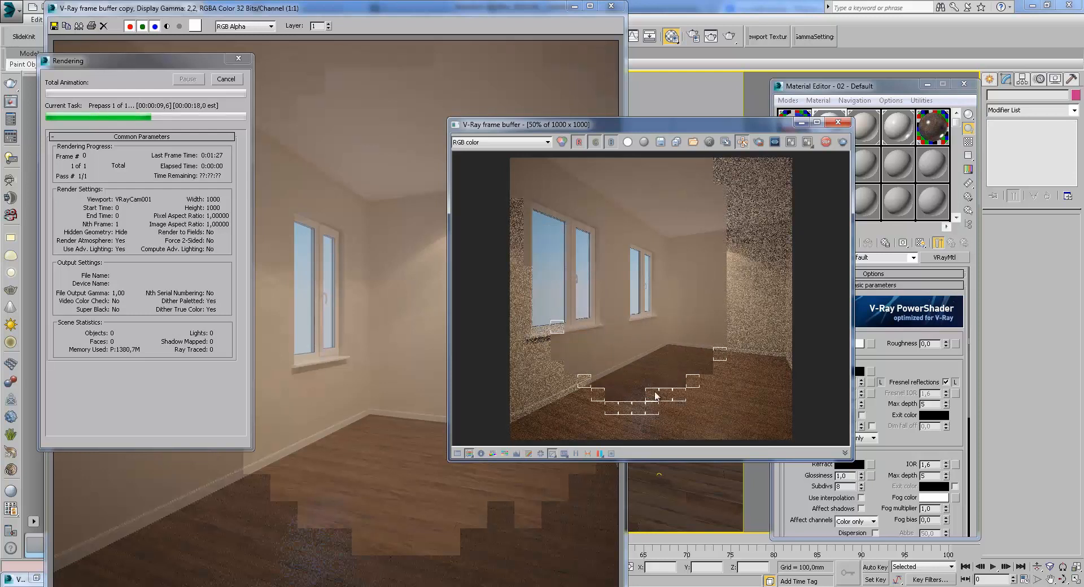
scroll(649, 419, up, 1)
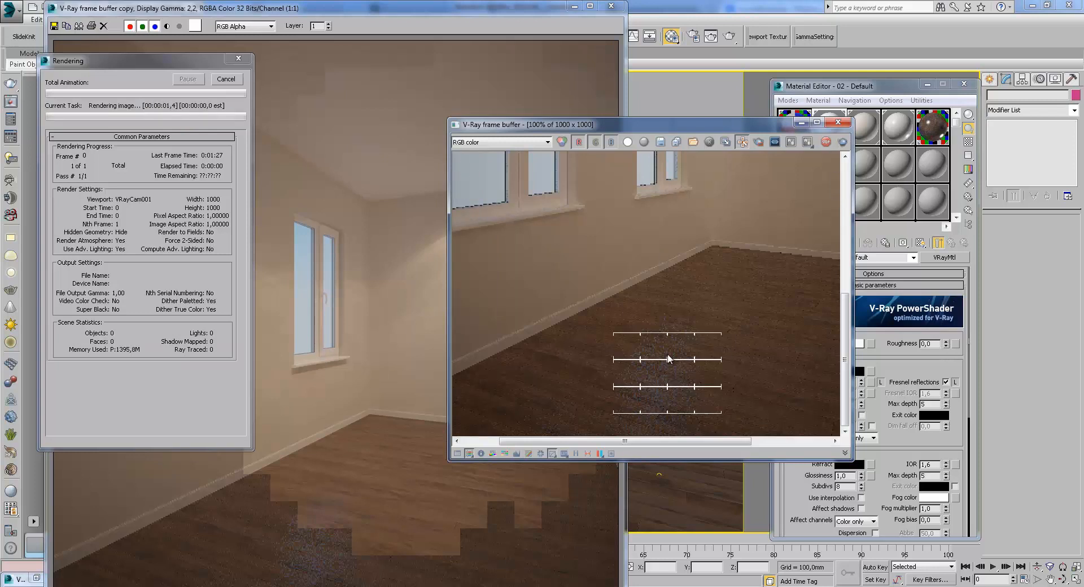
- Examine the window area in the sun-disabled render and compare it with the same area in the earlier render copy
scroll(680, 354, down, 2)
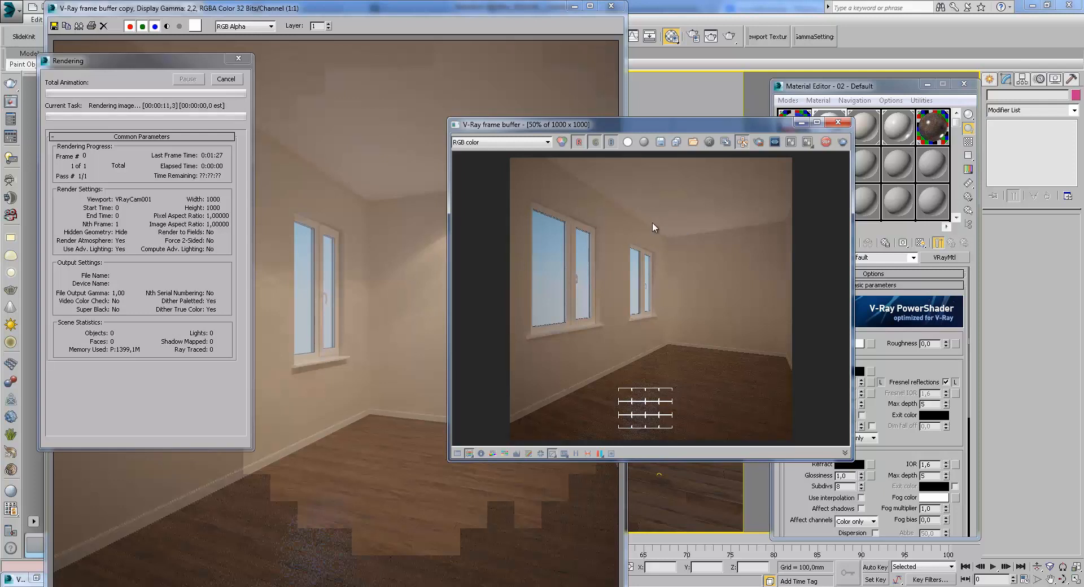
scroll(642, 396, up, 3)
scroll(613, 338, down, 3)
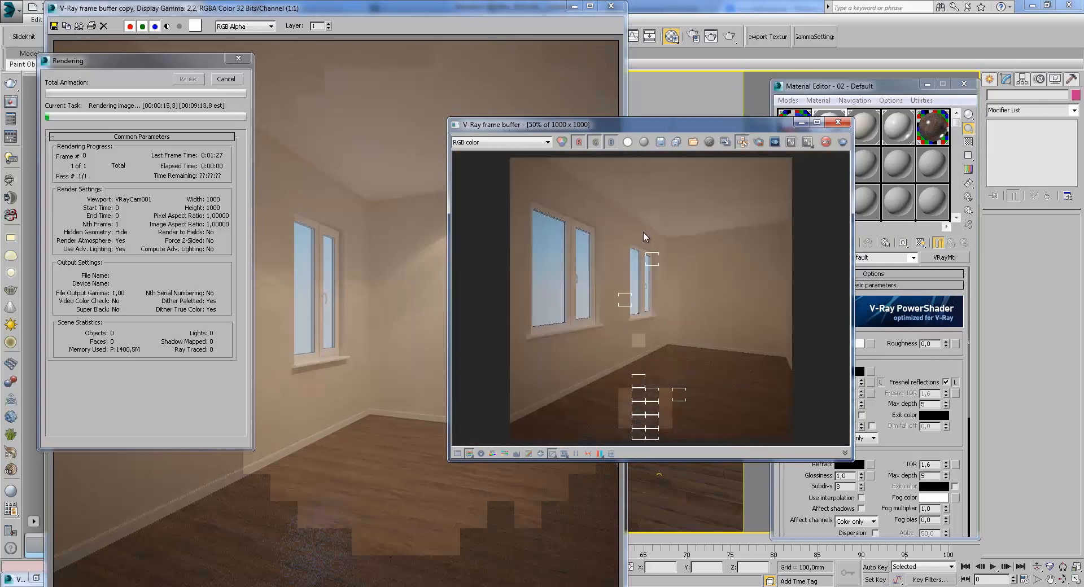
scroll(644, 228, up, 1)
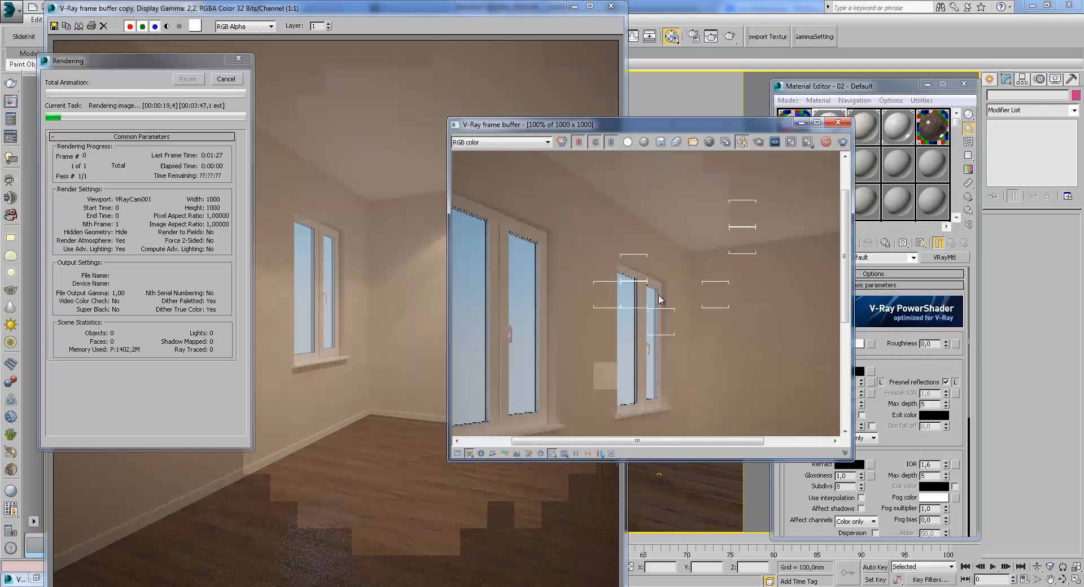
scroll(663, 317, up, 1)
scroll(683, 289, up, 1)
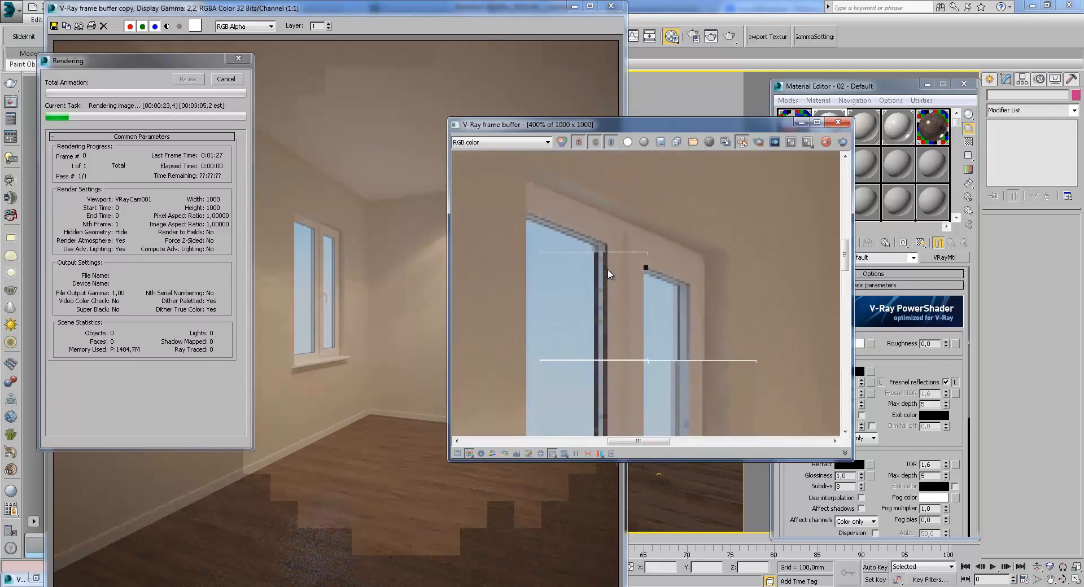
click(460, 232)
scroll(350, 229, up, 1)
click(766, 282)
scroll(669, 290, down, 1)
middle_drag(379, 314, 322, 241)
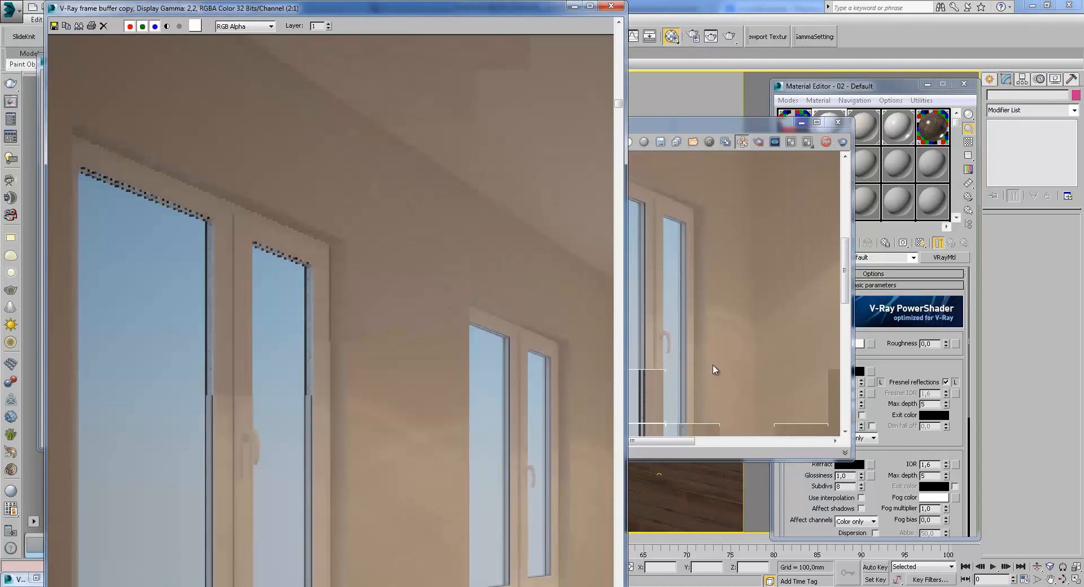
middle_drag(718, 368, 747, 288)
middle_drag(728, 359, 693, 338)
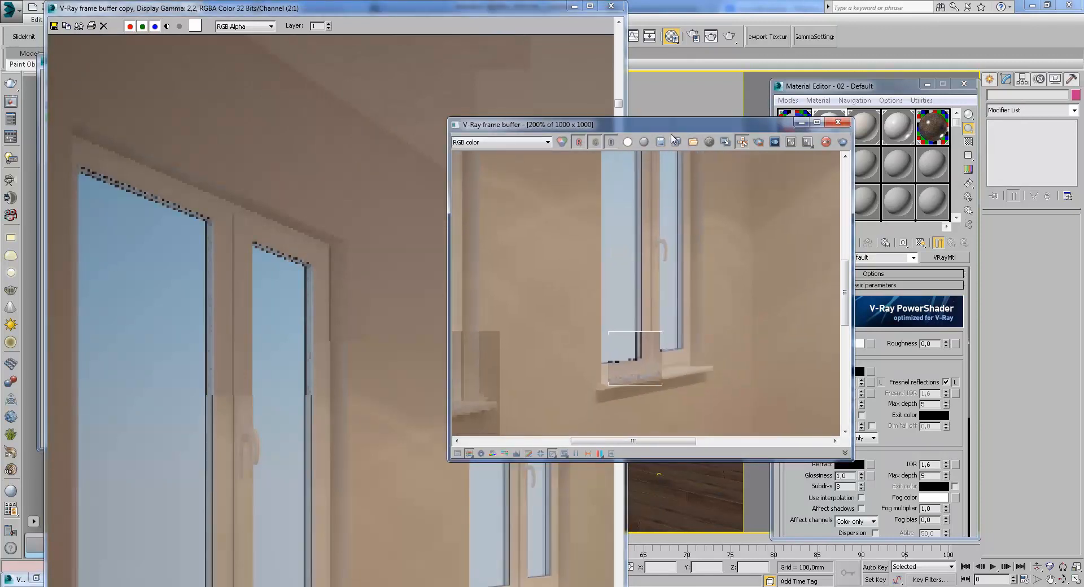
- Place the V-Ray frame buffer beside the render copy and compare the window sills, far wall and ceiling
drag(672, 125, 793, 101)
click(526, 410)
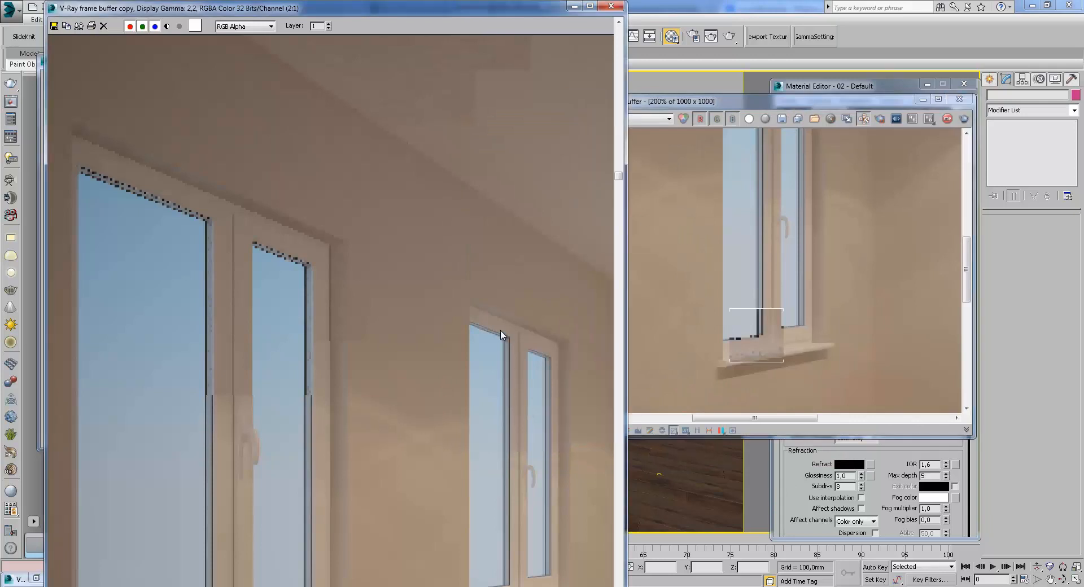
middle_drag(501, 336, 535, 372)
click(794, 341)
middle_drag(793, 341, 796, 317)
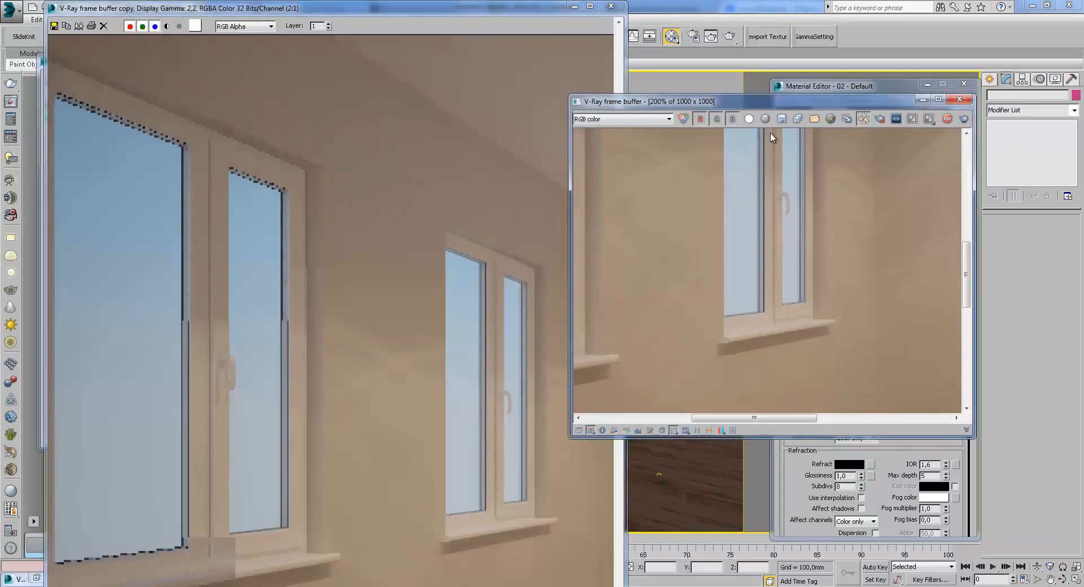
scroll(800, 285, down, 2)
scroll(798, 294, up, 1)
middle_drag(851, 266, 810, 290)
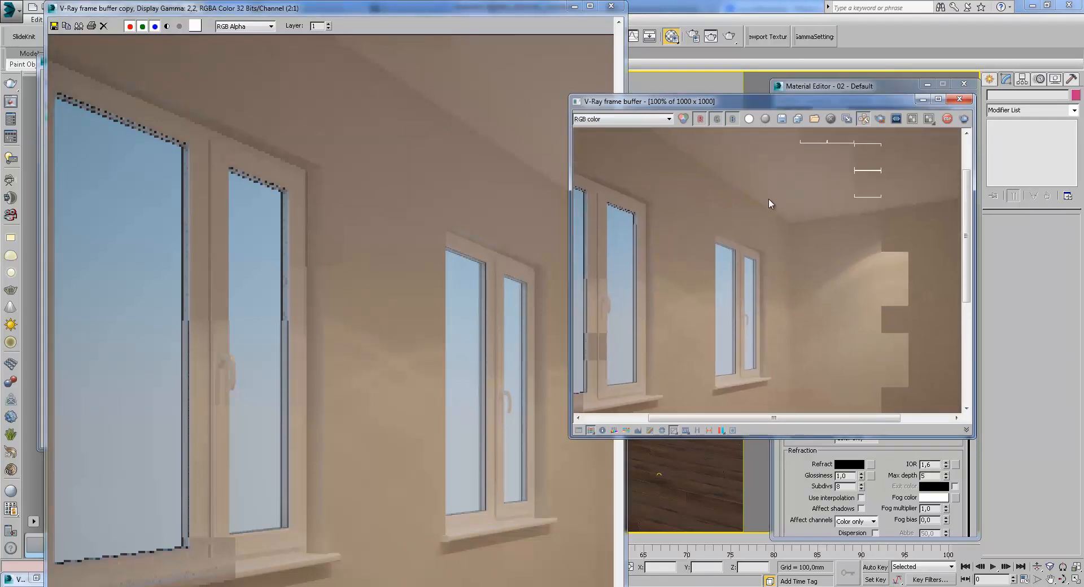
middle_drag(707, 263, 723, 314)
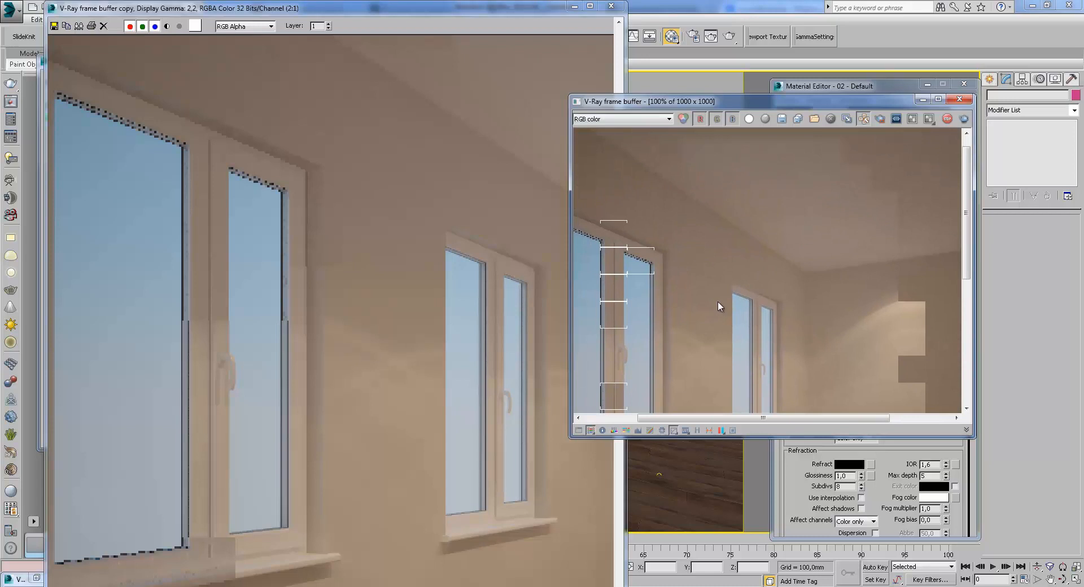
- Copy the sun-disabled render into a second window and arrange both render copies side by side
drag(516, 11, 556, 22)
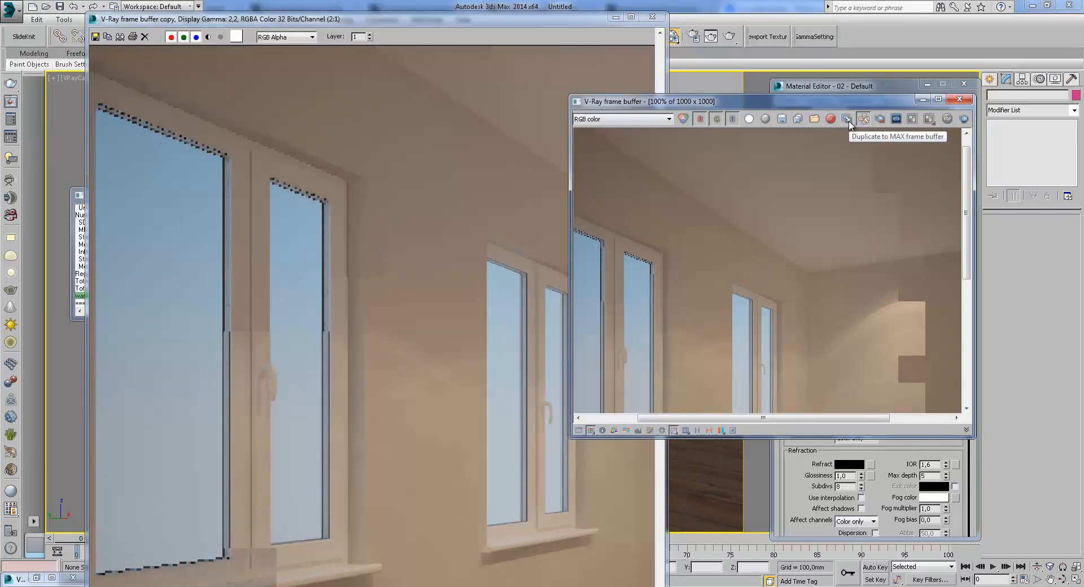
click(846, 119)
drag(423, 11, 680, 34)
drag(530, 25, 437, 15)
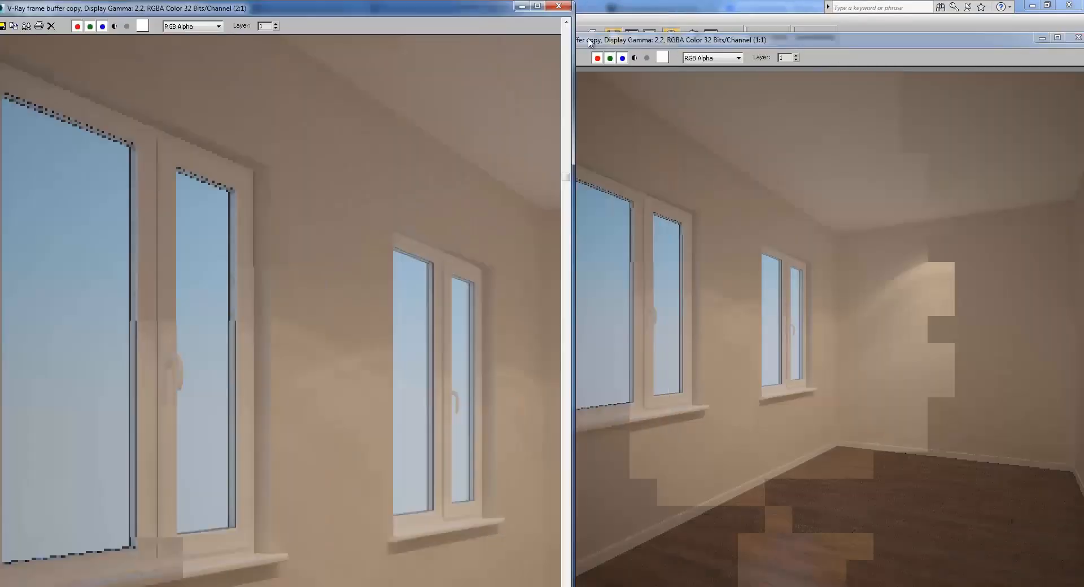
drag(666, 33, 674, 12)
- Compare the windows, walls and floor in the two render copies, closing both copies when done
scroll(750, 317, up, 1)
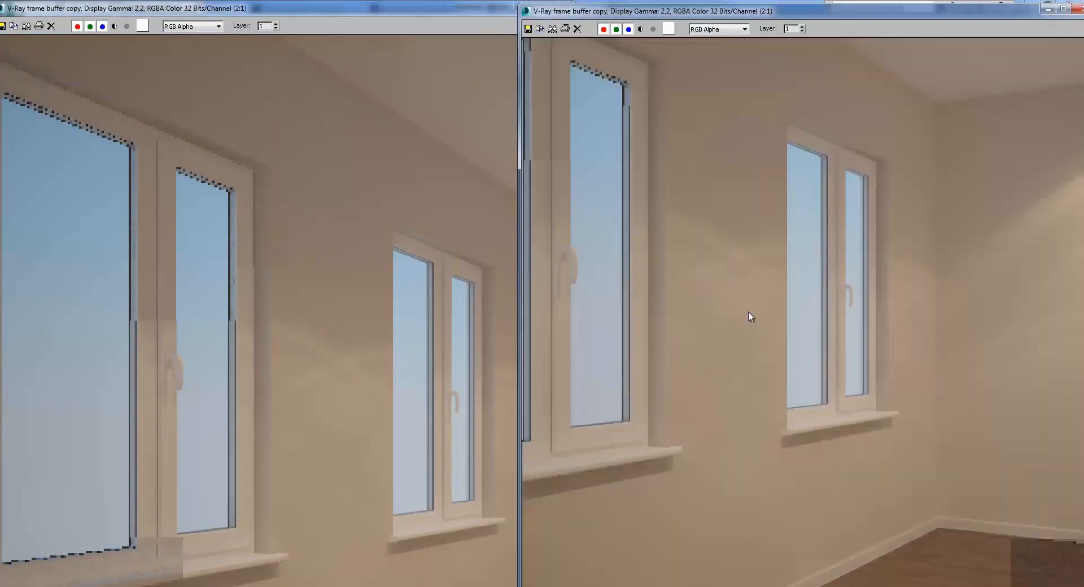
middle_drag(750, 390, 756, 362)
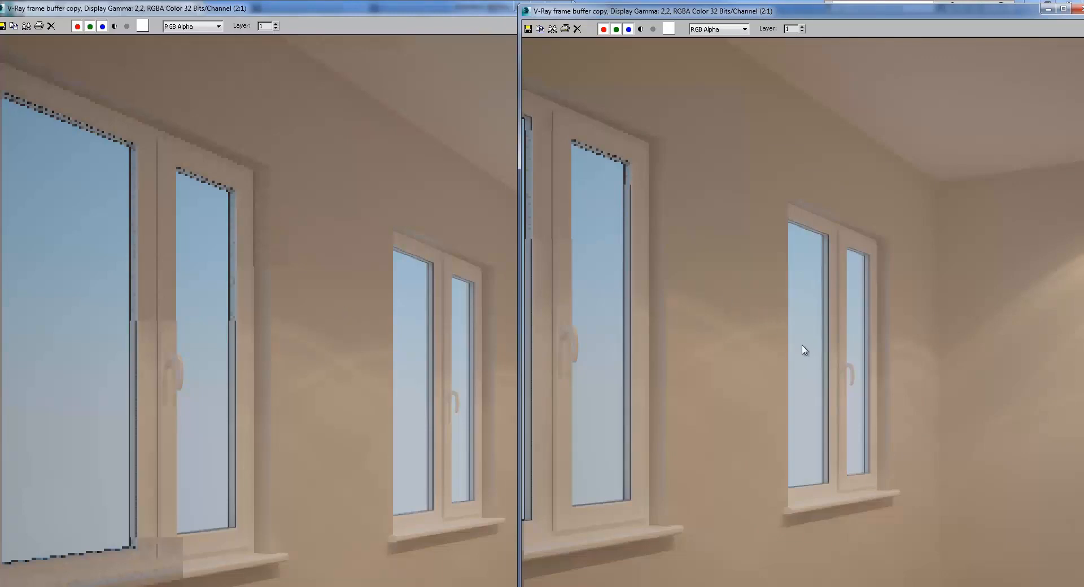
middle_drag(806, 338, 802, 346)
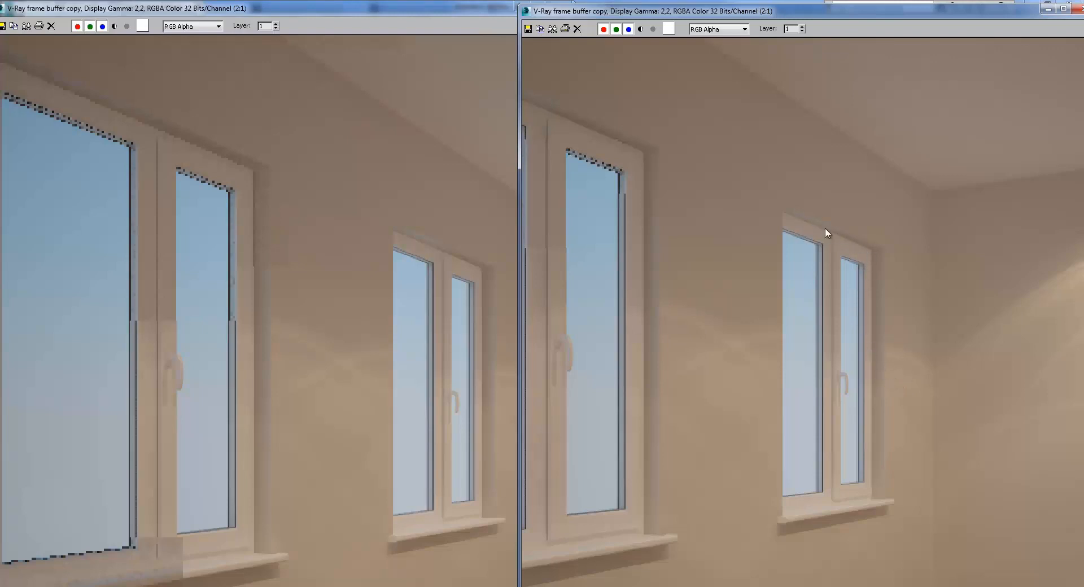
scroll(925, 401, down, 5)
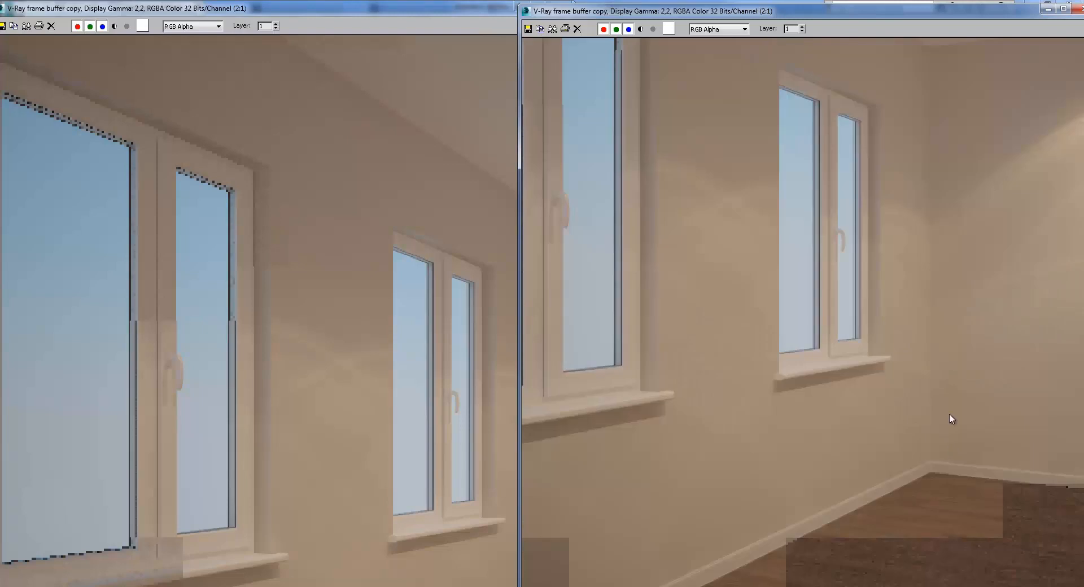
click(443, 497)
scroll(442, 496, down, 3)
scroll(441, 367, down, 2)
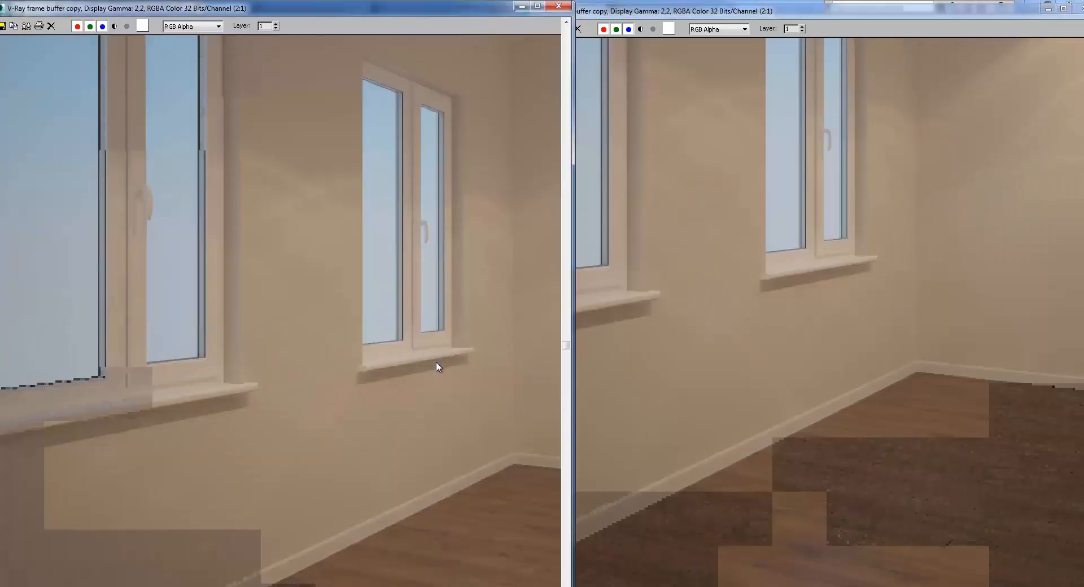
scroll(957, 394, down, 1)
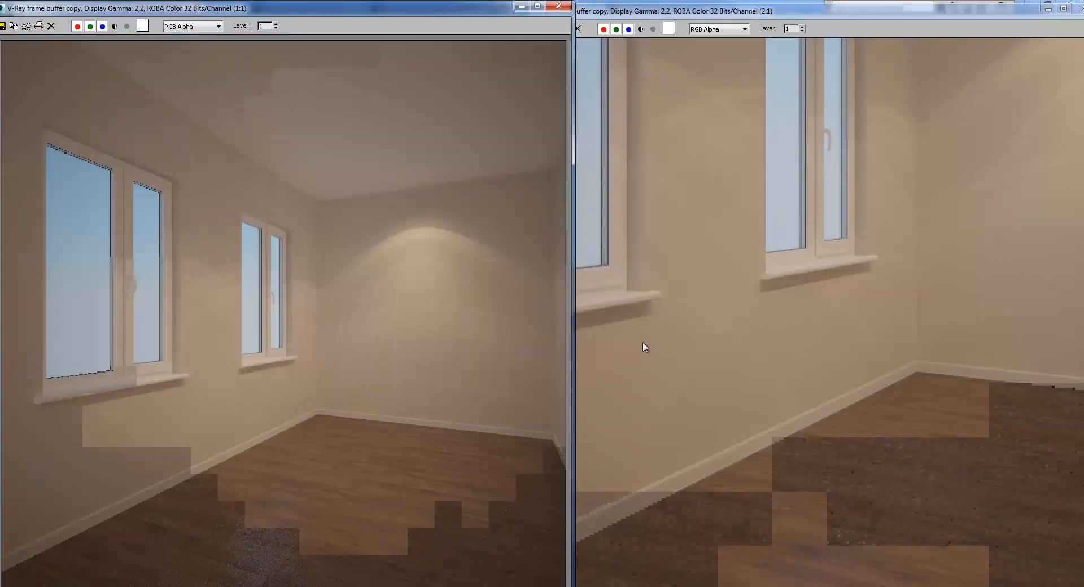
double_click(825, 327)
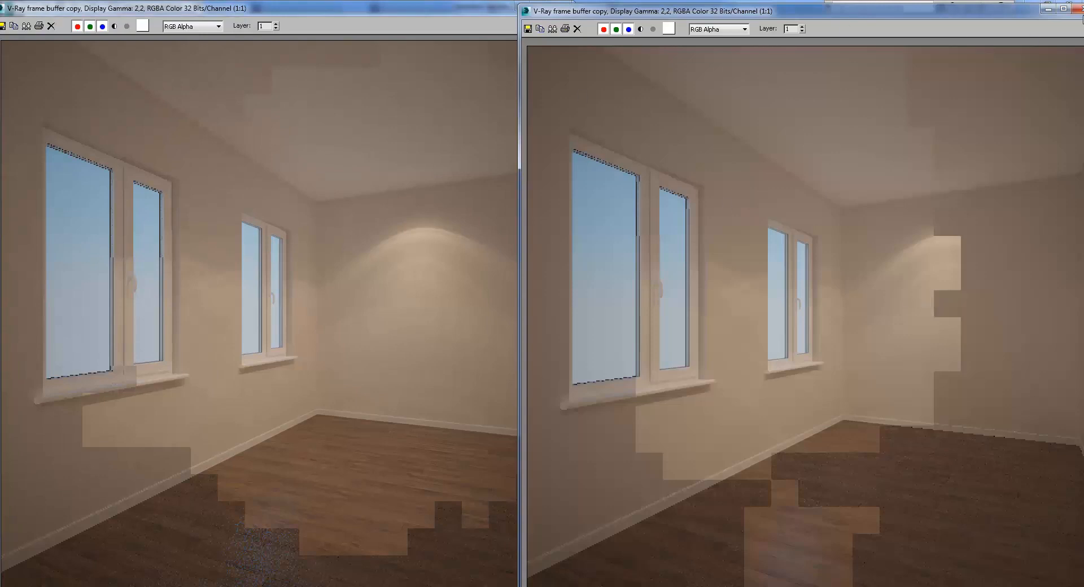
click(1077, 8)
click(566, 6)
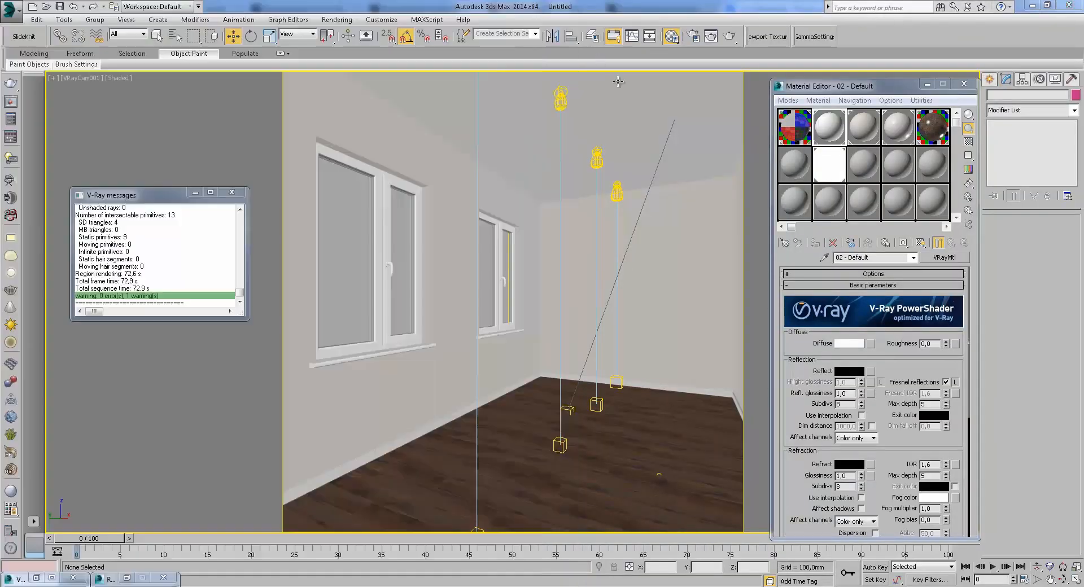
- Show the DefaultVRaySky parameters in the Material Editor and enable VRaySun001
key(t)
scroll(684, 222, up, 3)
scroll(666, 263, down, 1)
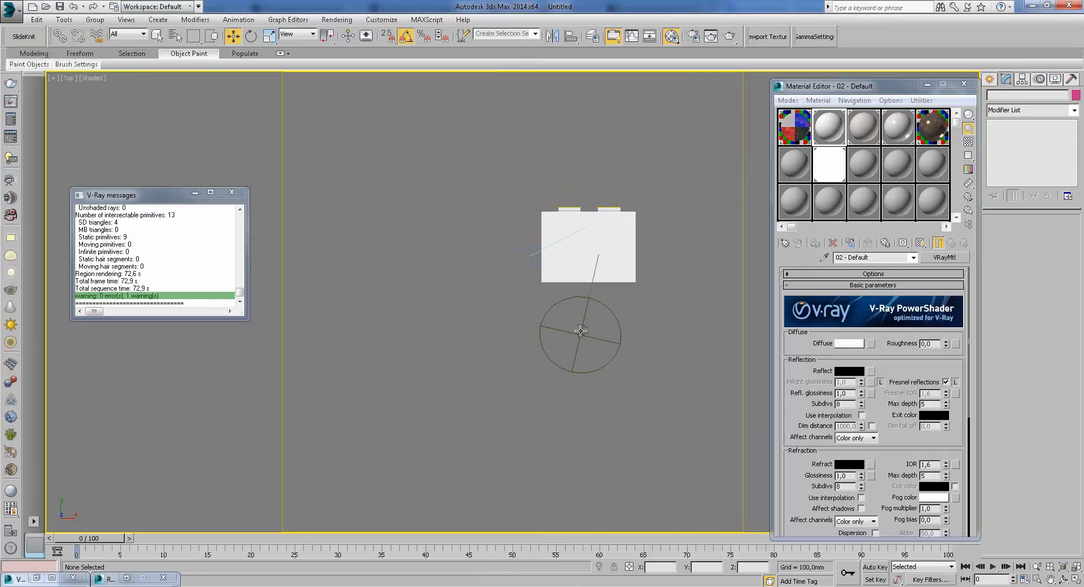
click(601, 320)
alt+middle_drag(602, 320, 702, 220)
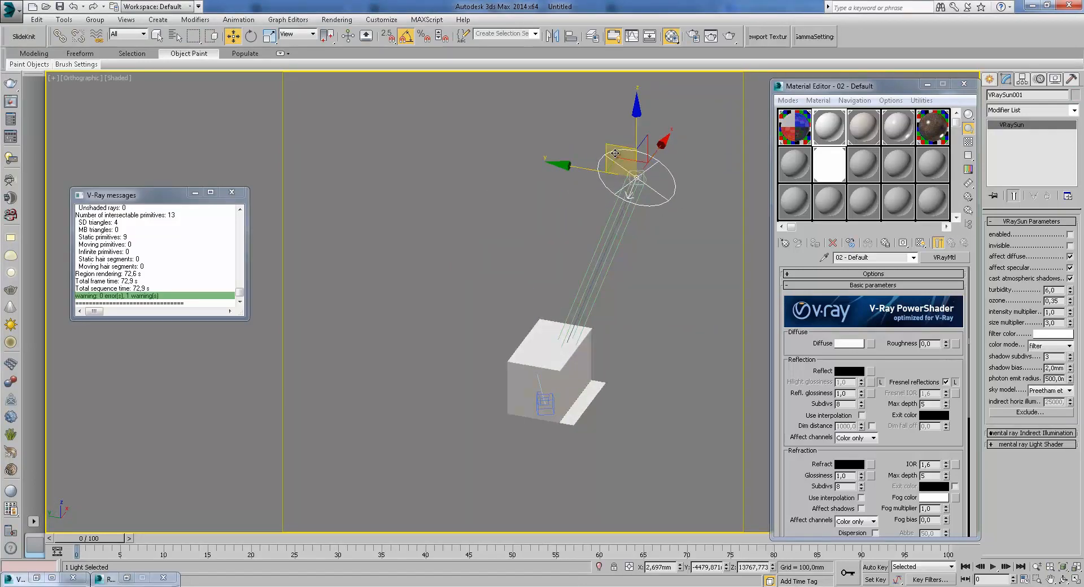
click(841, 174)
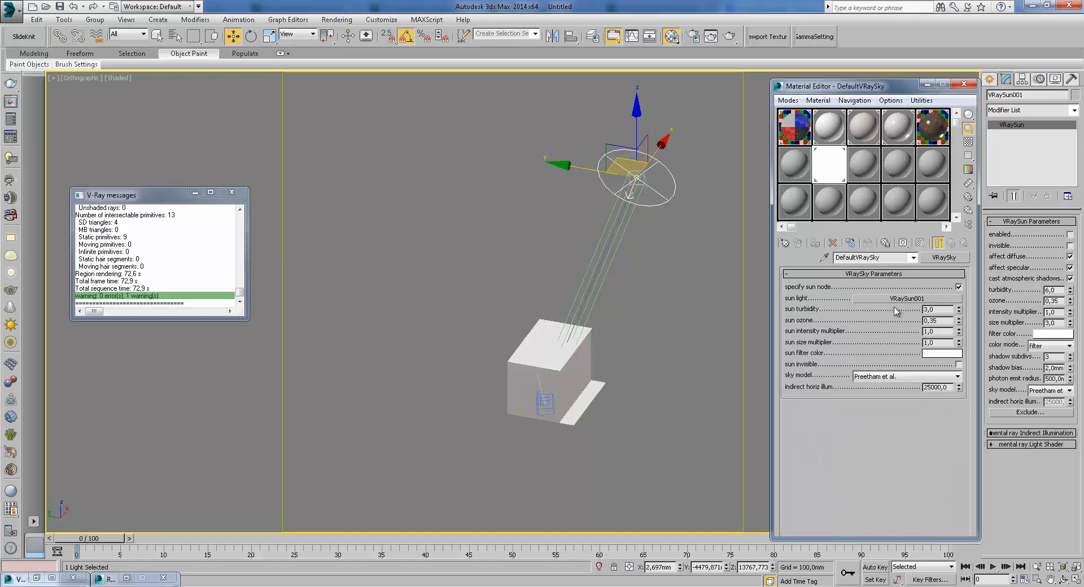
click(1070, 234)
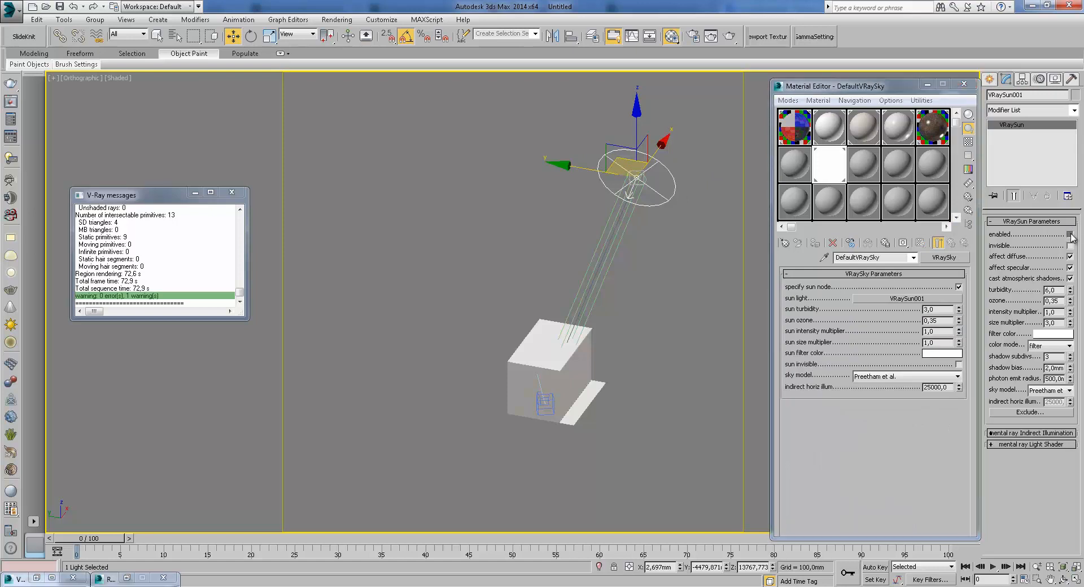
- Locate the windowed wall and move VRaySun001 in the top view to the outside of that wall
key(t)
middle_drag(597, 271, 696, 220)
scroll(646, 256, up, 5)
key(F3)
scroll(627, 286, down, 3)
key(c)
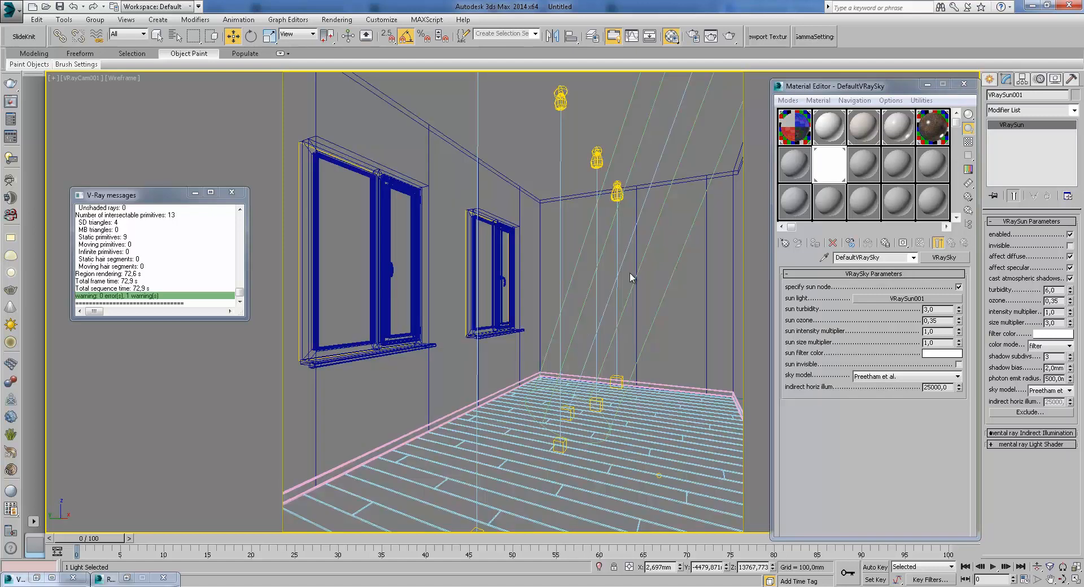
key(F3)
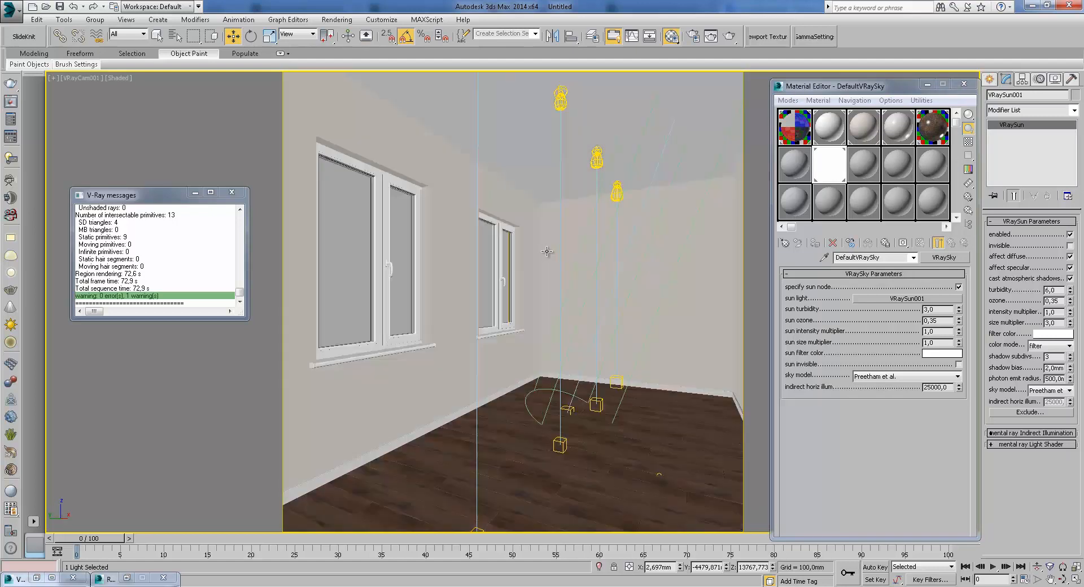
click(509, 241)
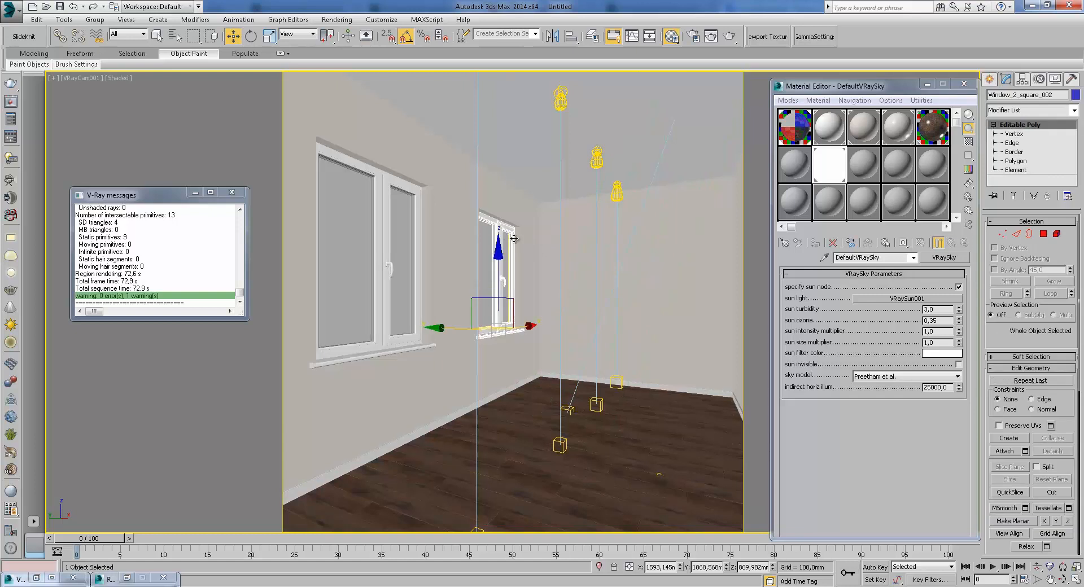
key(t)
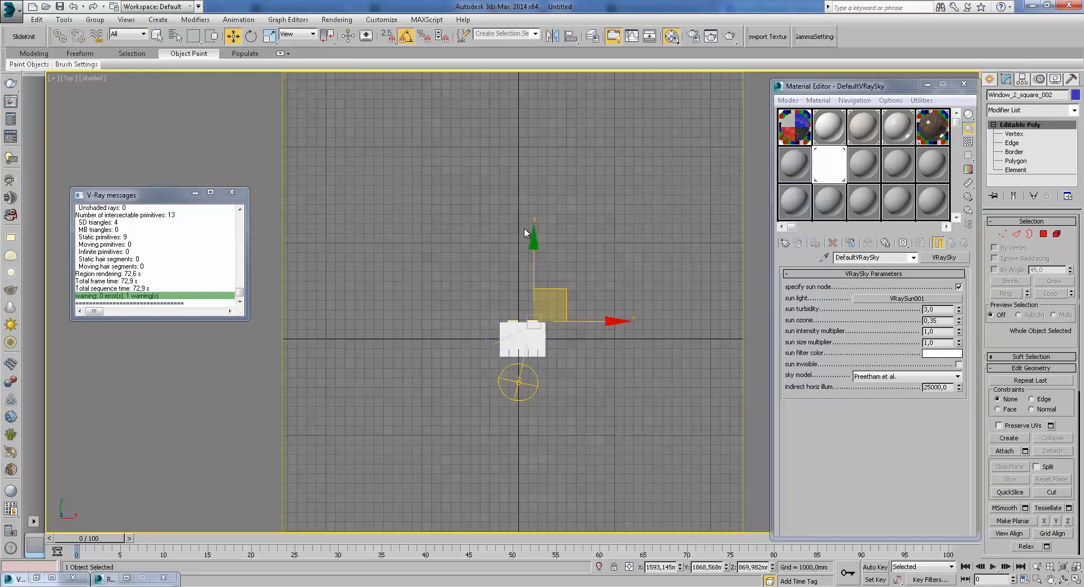
click(531, 380)
drag(550, 356, 564, 145)
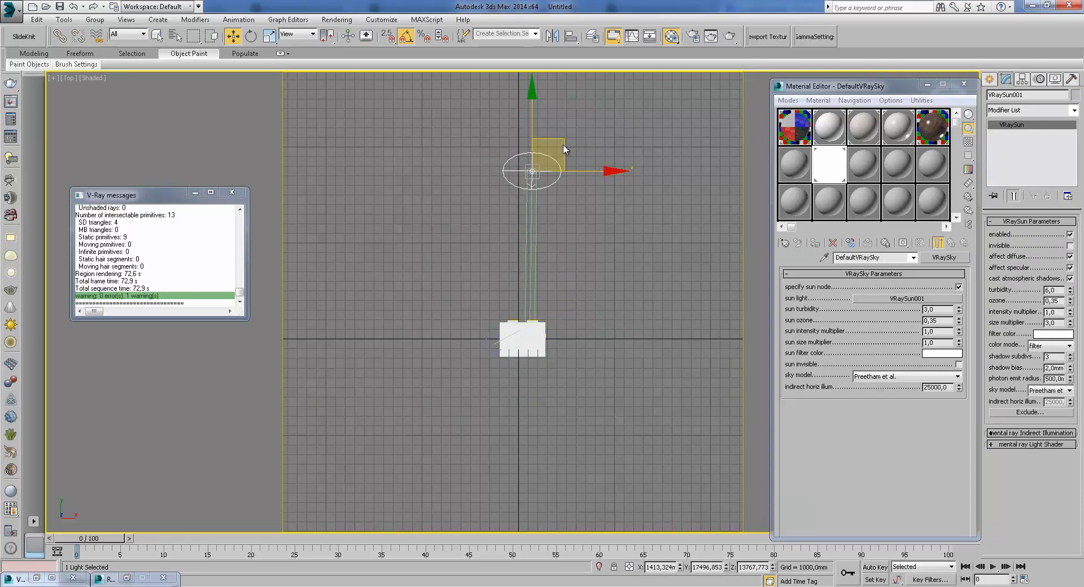
- Move the Material Editor aside and switch to the four-viewport layout for viewing the sun from several sides
key(c)
key(l)
scroll(571, 285, down, 10)
key(F3)
key(f)
key(l)
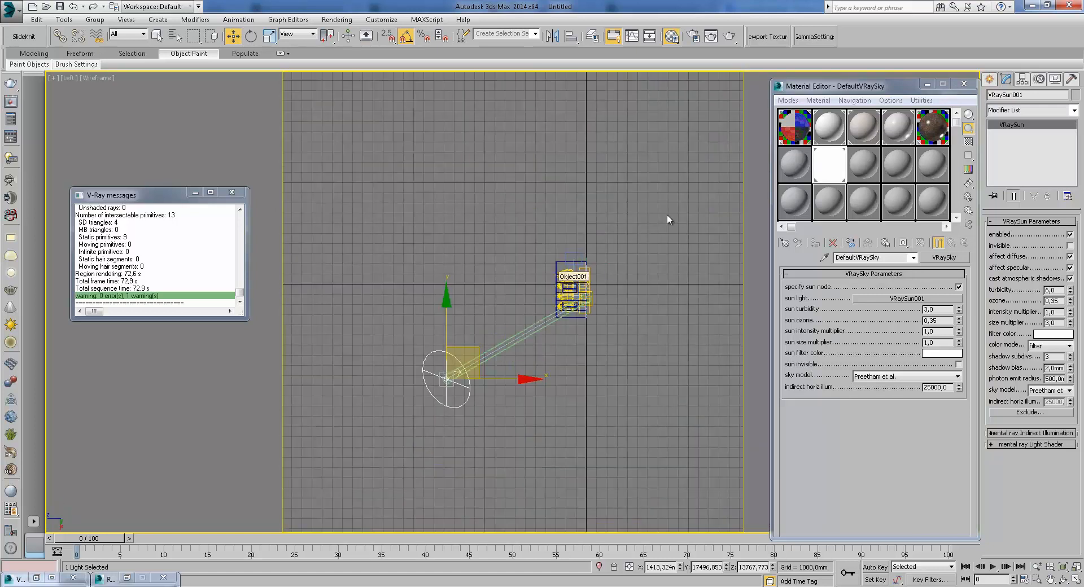
drag(816, 89, 935, 119)
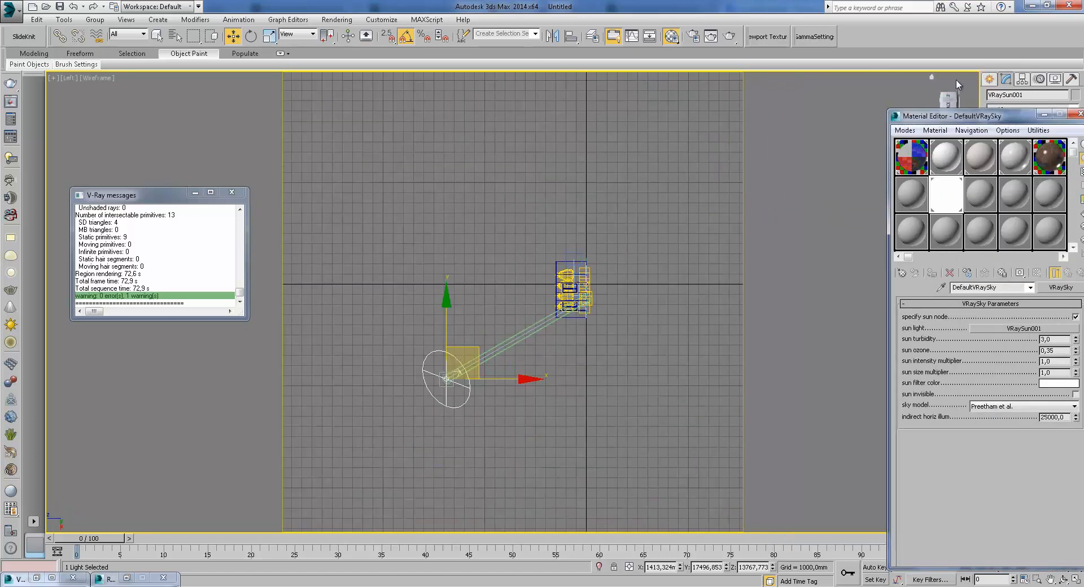
click(973, 84)
click(1075, 579)
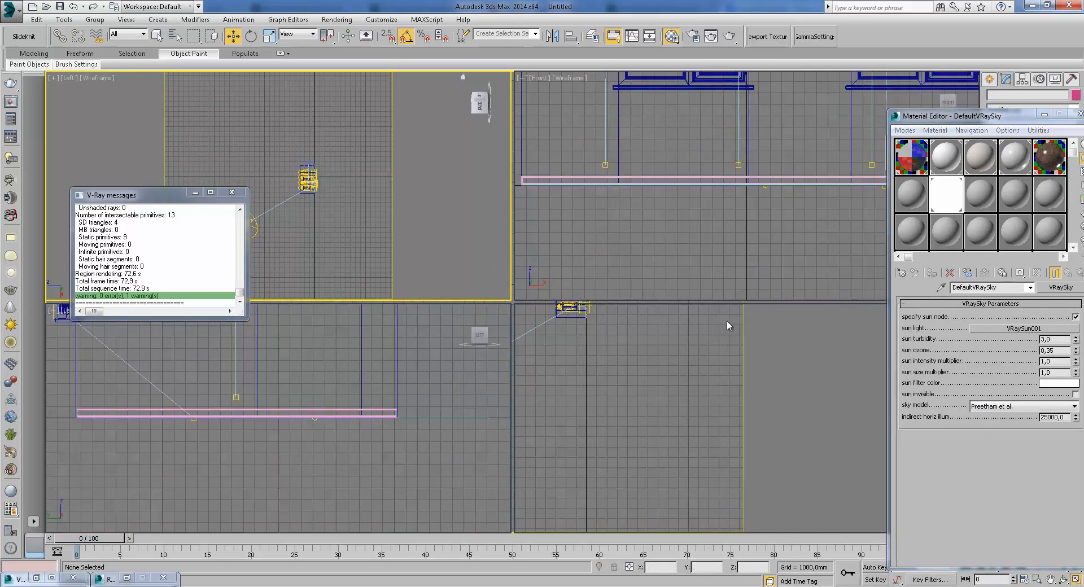
- Frame the room and sun in the perspective and lower side viewports and select VRaySun001
middle_drag(169, 395, 429, 446)
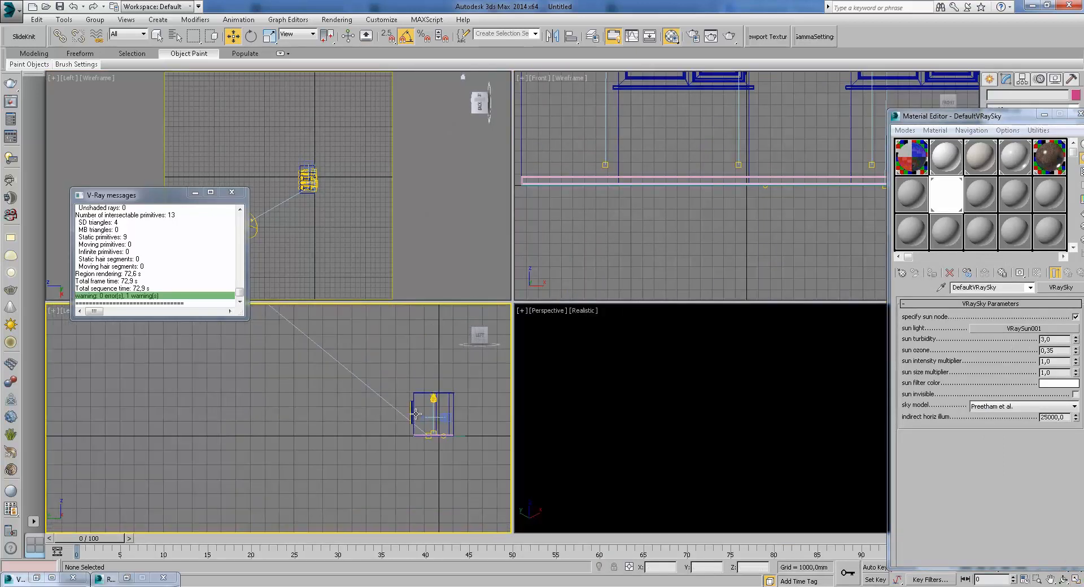
middle_click(575, 420)
middle_drag(575, 421, 572, 413)
key(z)
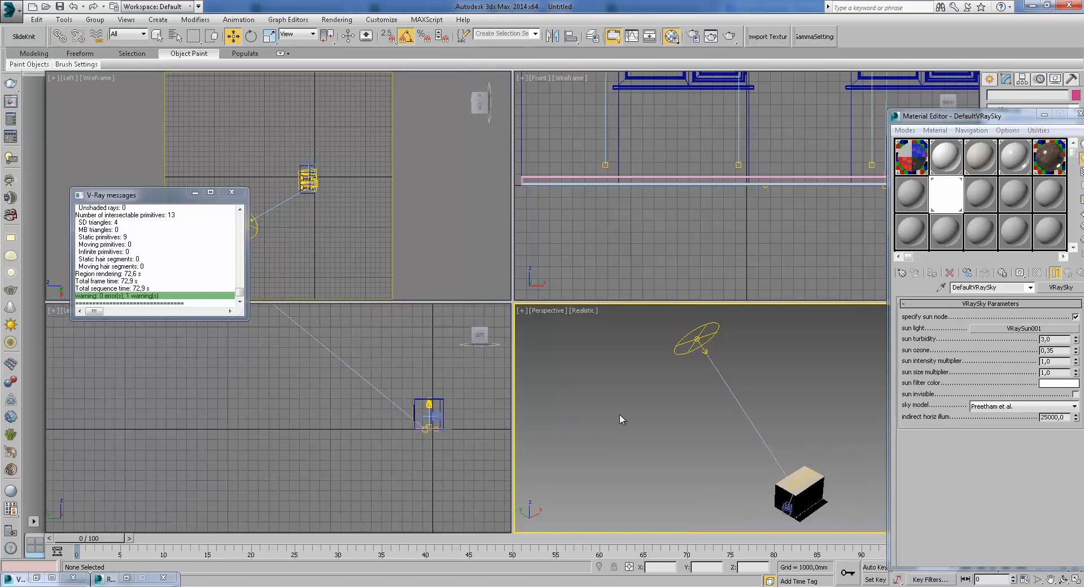
middle_drag(361, 351, 356, 378)
click(337, 378)
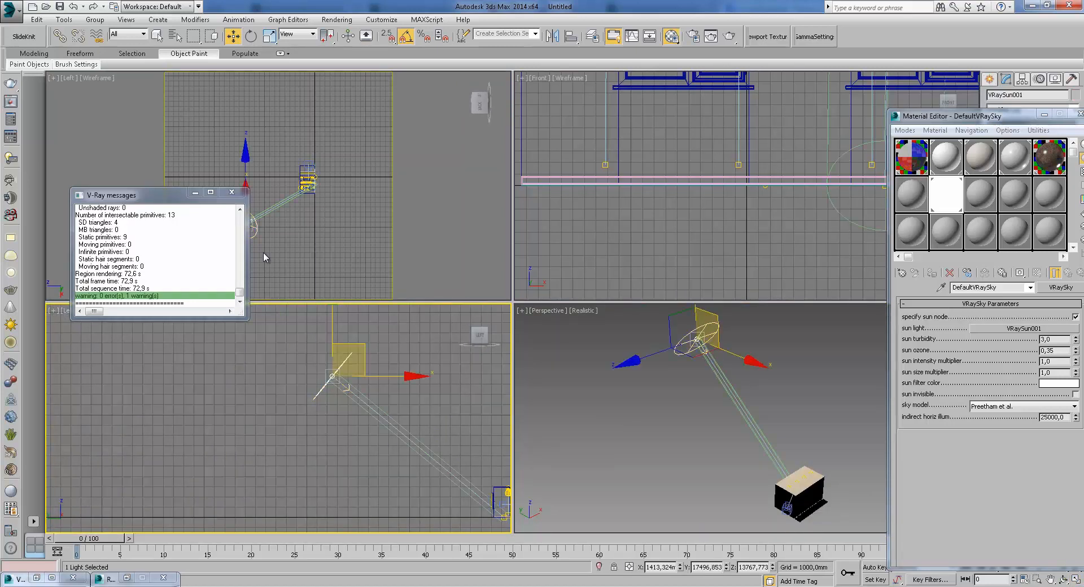
- Lower VRaySun001 to a height of about 9547 mm and farther from the windowed wall, and minimise the Material Editor
scroll(335, 353, down, 2)
drag(365, 344, 332, 366)
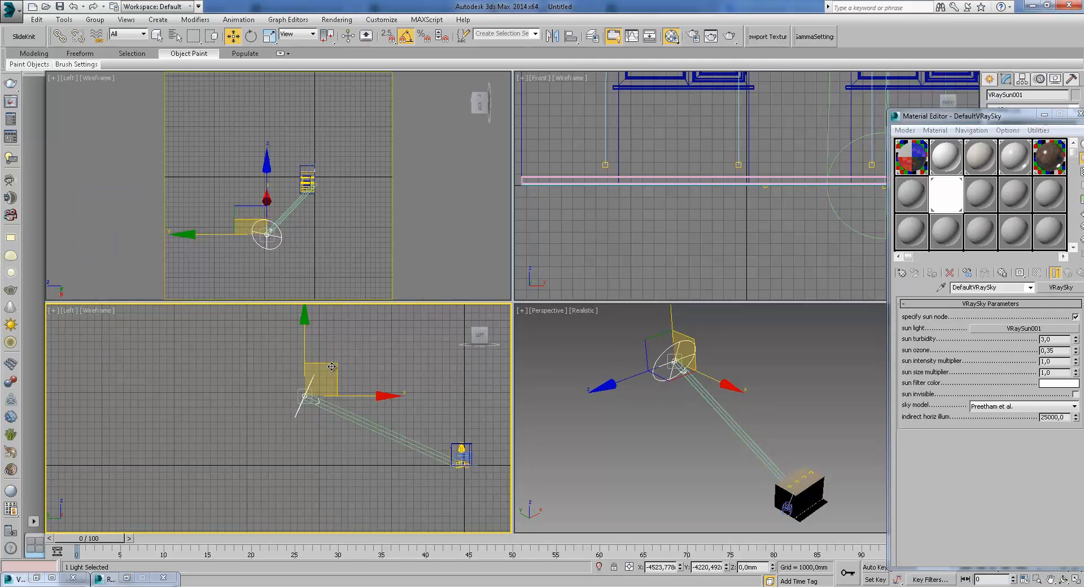
click(1043, 115)
- Raise the VRaySun001 target inside the room in the side view to about Z 1130 mm
scroll(443, 463, up, 4)
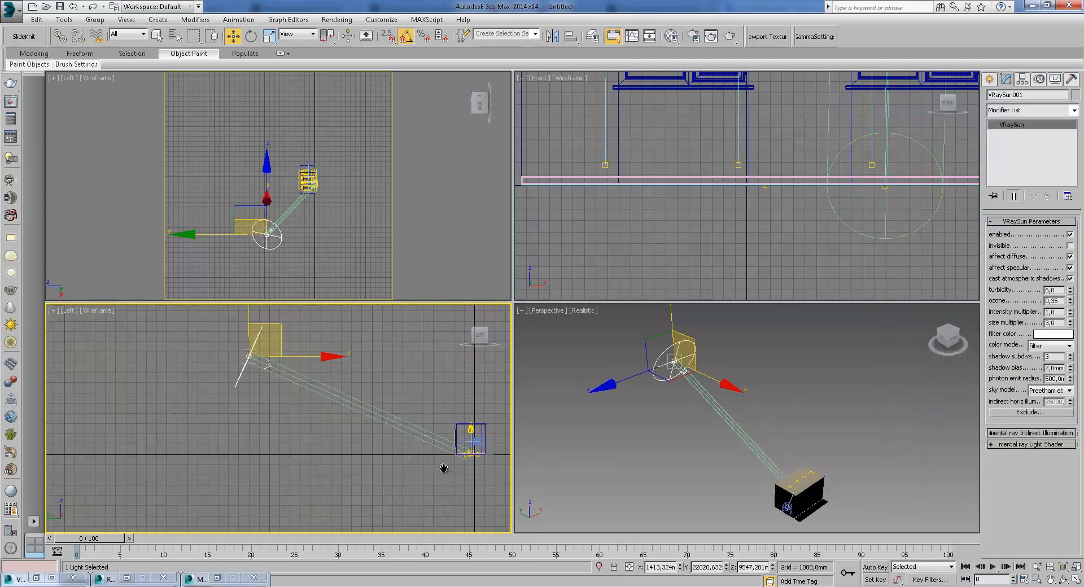
click(433, 434)
drag(444, 417, 499, 373)
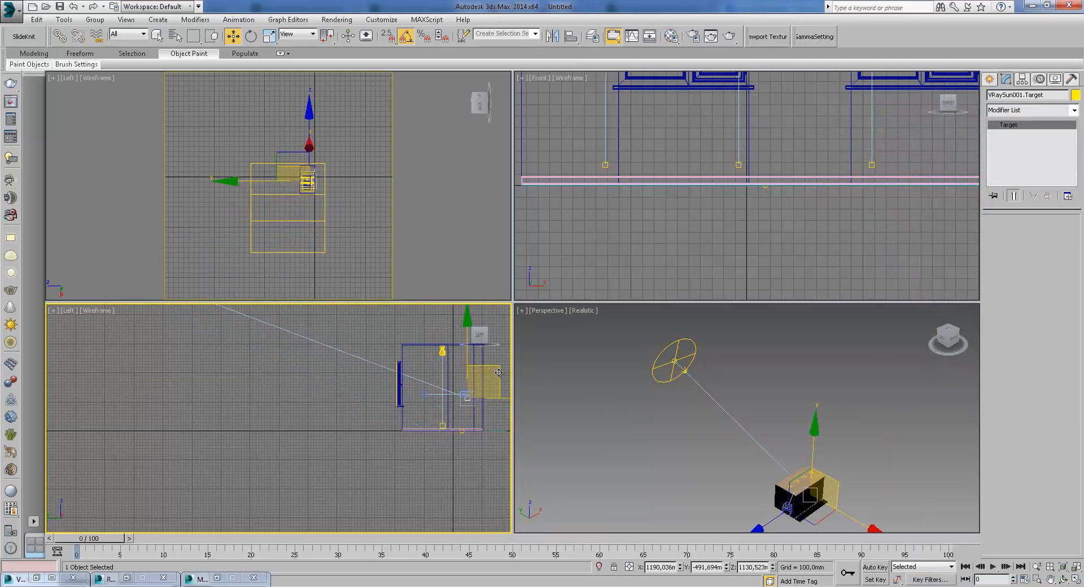
- Set both lower viewports to the VRayCam001 view and maximise the realistic-shaded one
key(c)
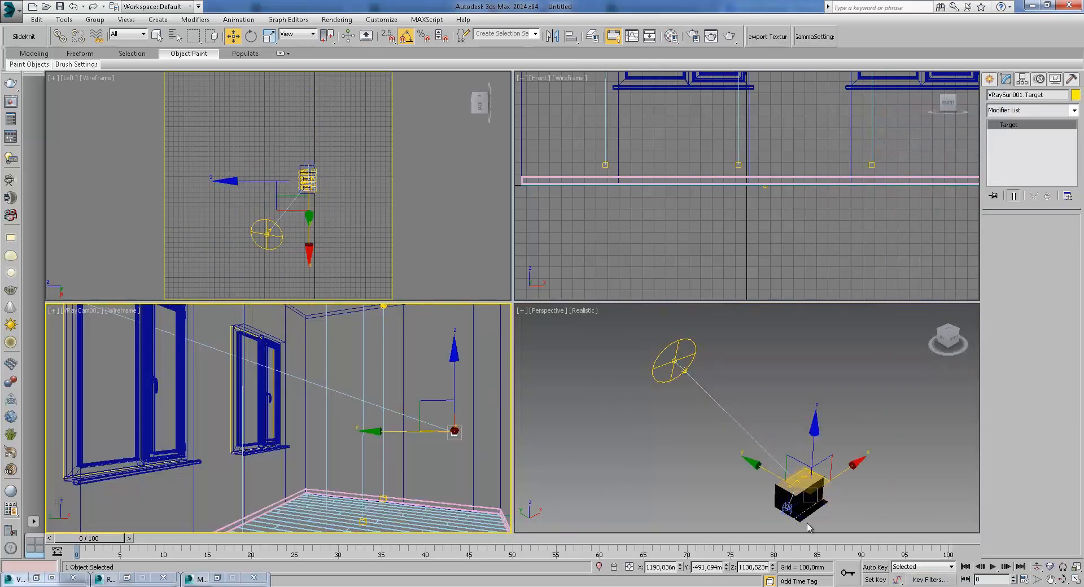
right_click(692, 456)
key(c)
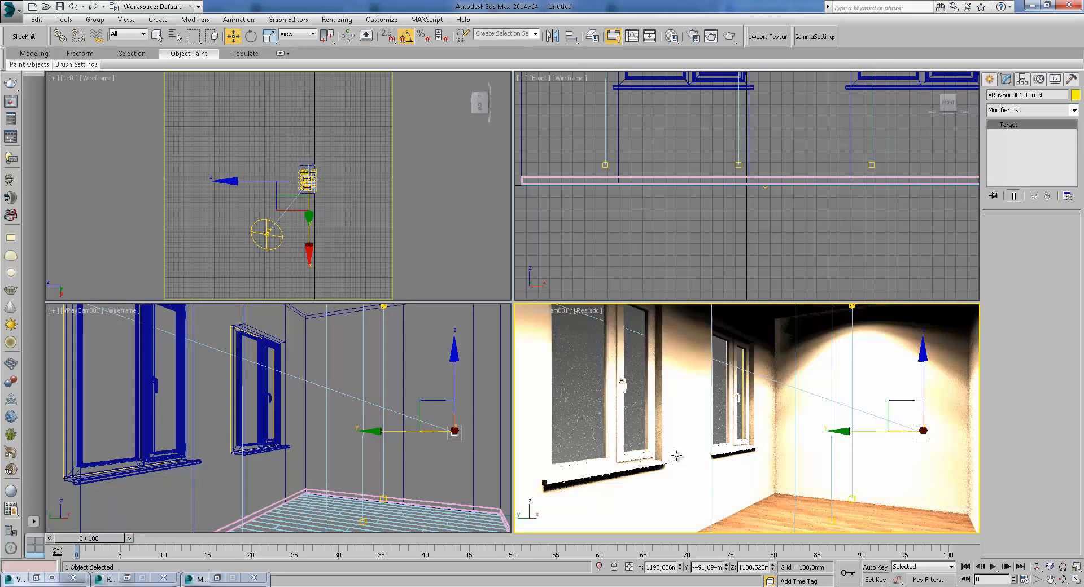
click(687, 448)
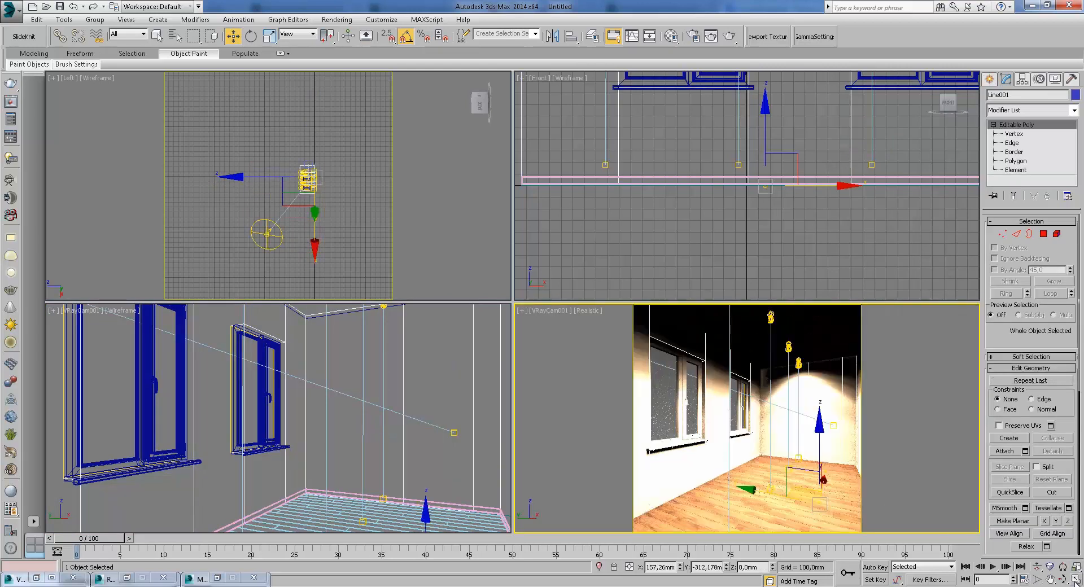
click(1076, 580)
- Disable the VRayIES002 light and check the sun and sky lighting in a short test render, closing the frame buffer when done
click(597, 157)
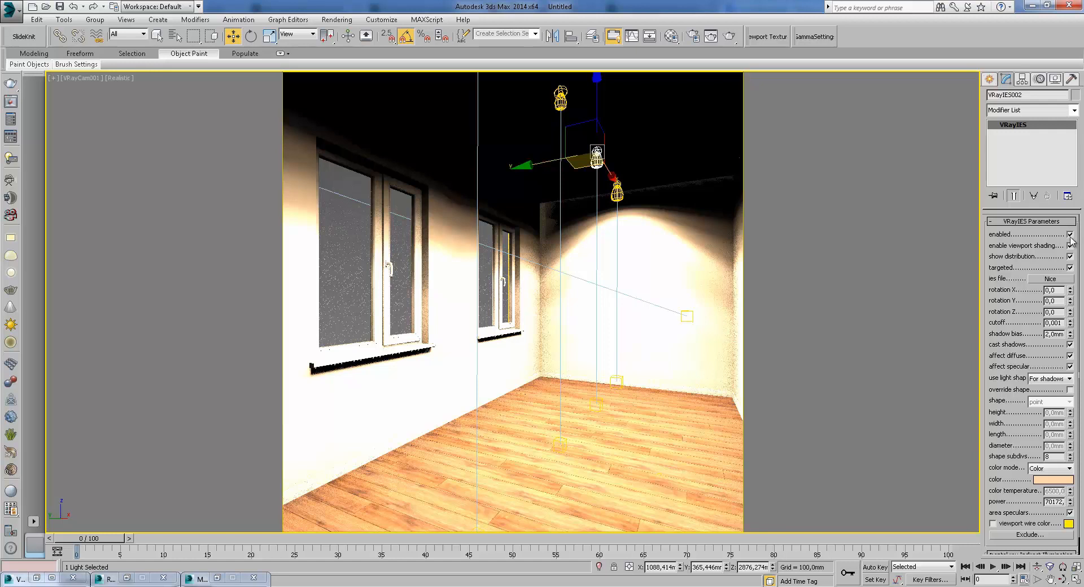
click(729, 35)
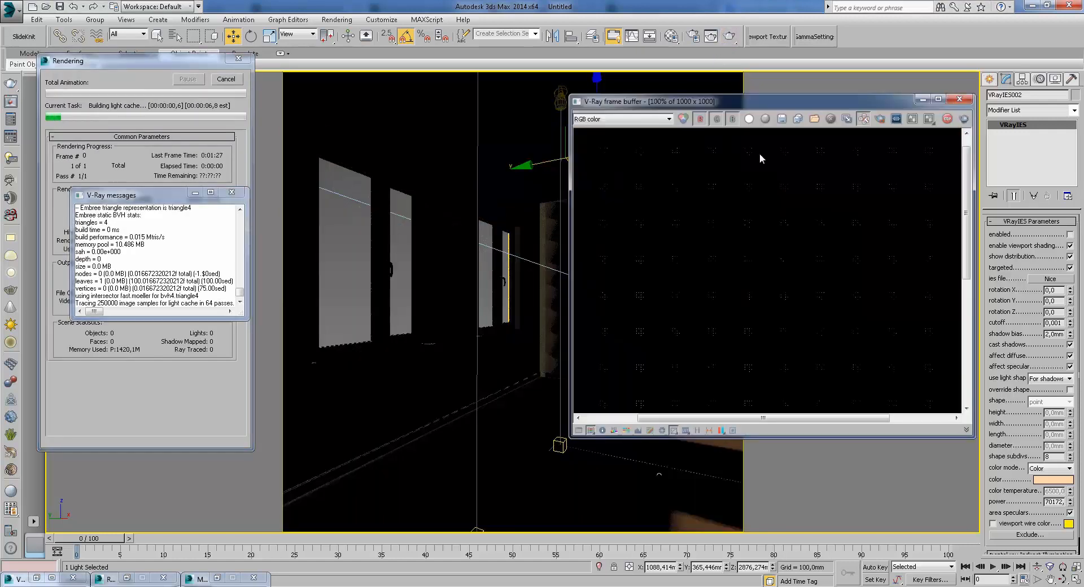
scroll(790, 313, down, 1)
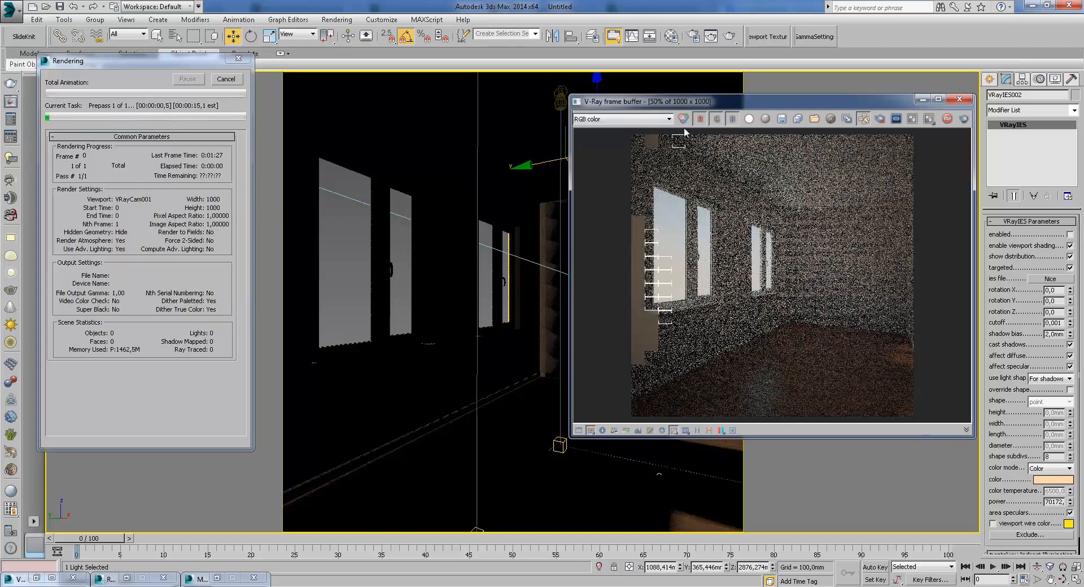
drag(649, 101, 537, 89)
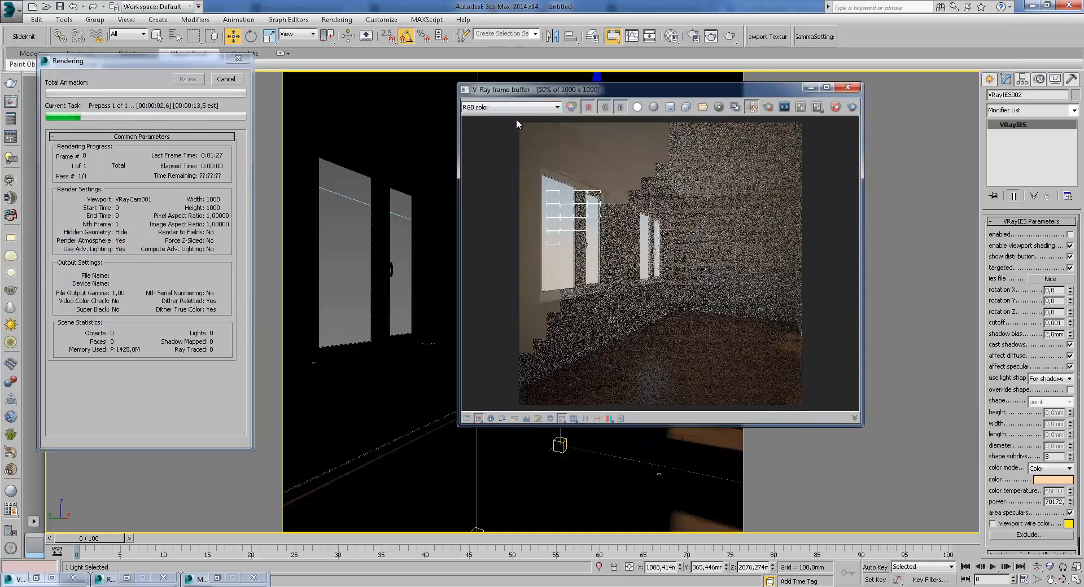
click(226, 79)
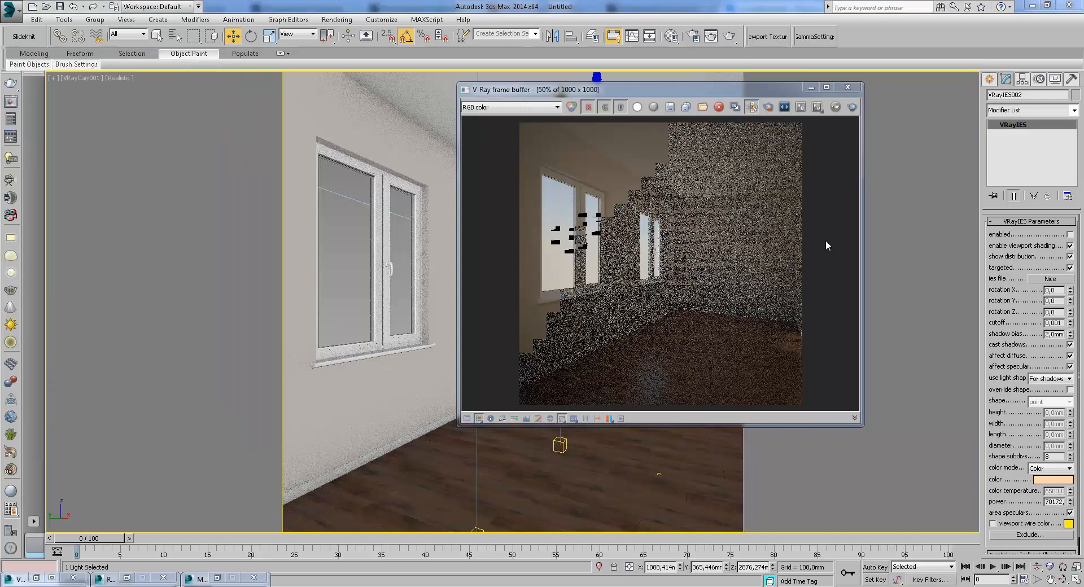
click(847, 87)
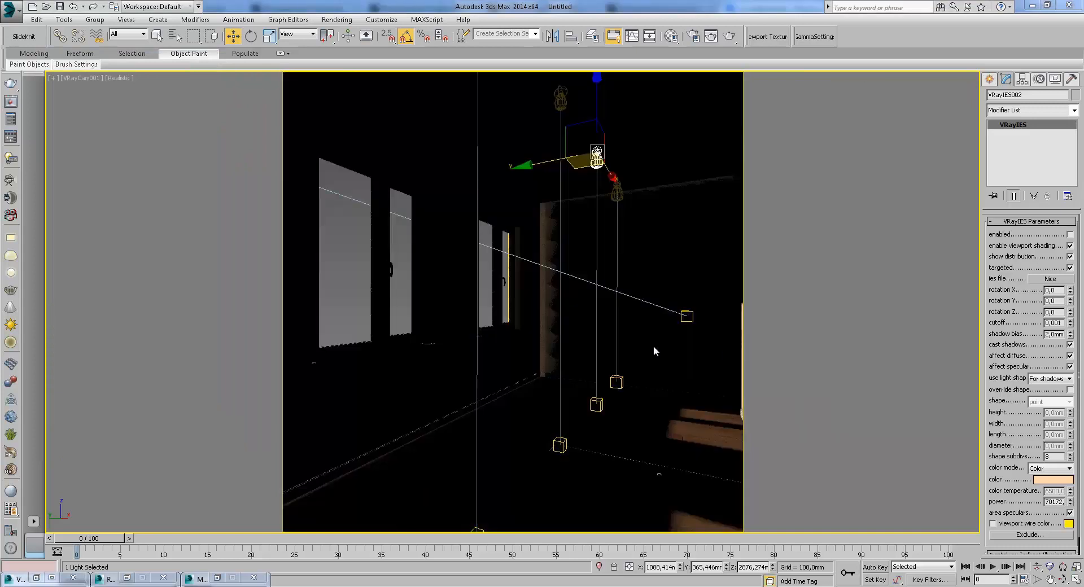
- Move the VRaySun001 target down below floor level and toward the windows, to about Y 145 mm and Z -172 mm
click(688, 316)
drag(691, 313, 673, 353)
click(700, 468)
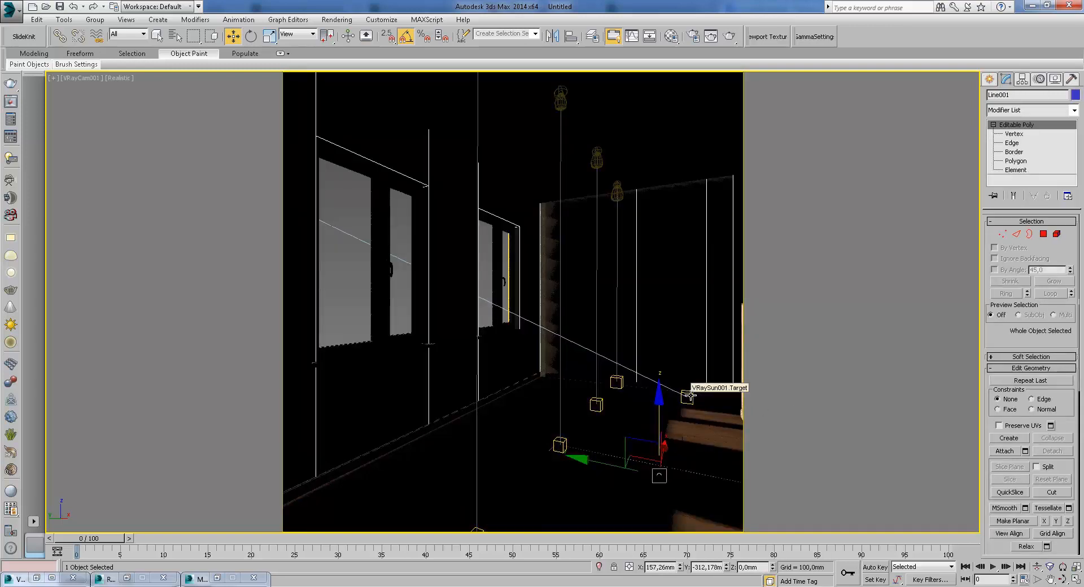
click(688, 397)
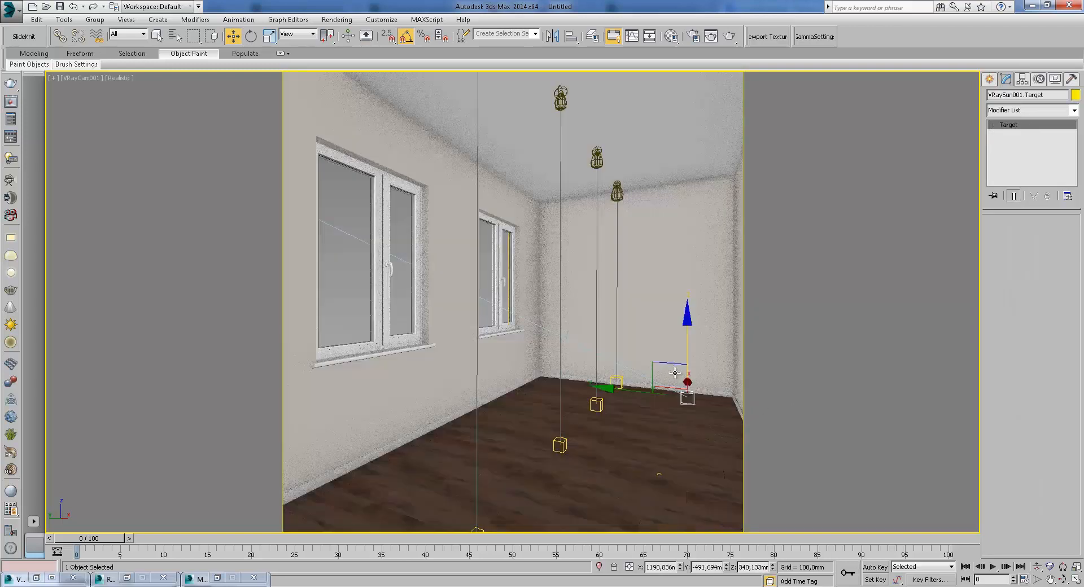
drag(684, 383, 657, 423)
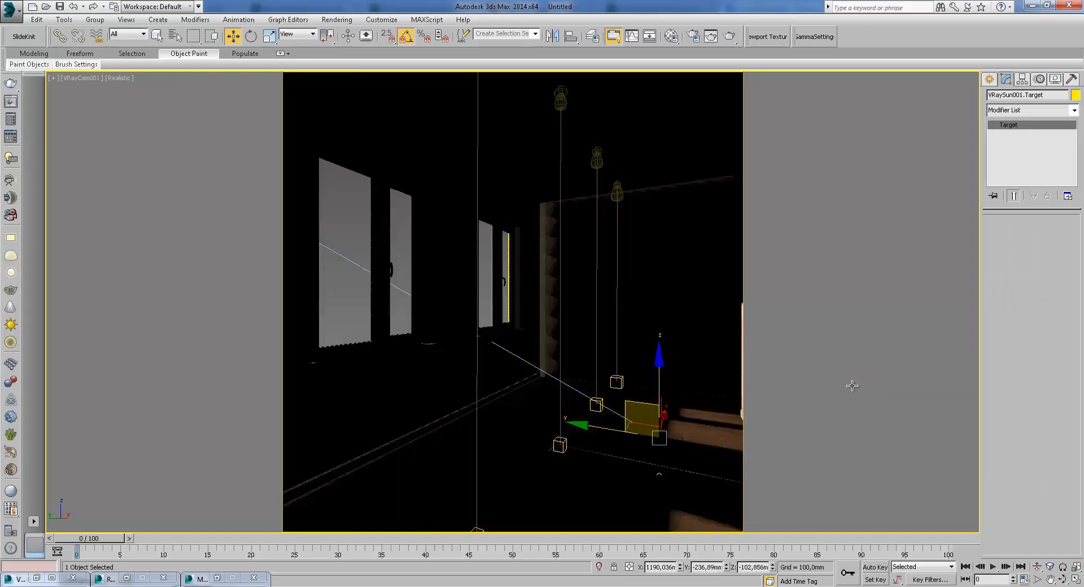
drag(647, 405, 608, 405)
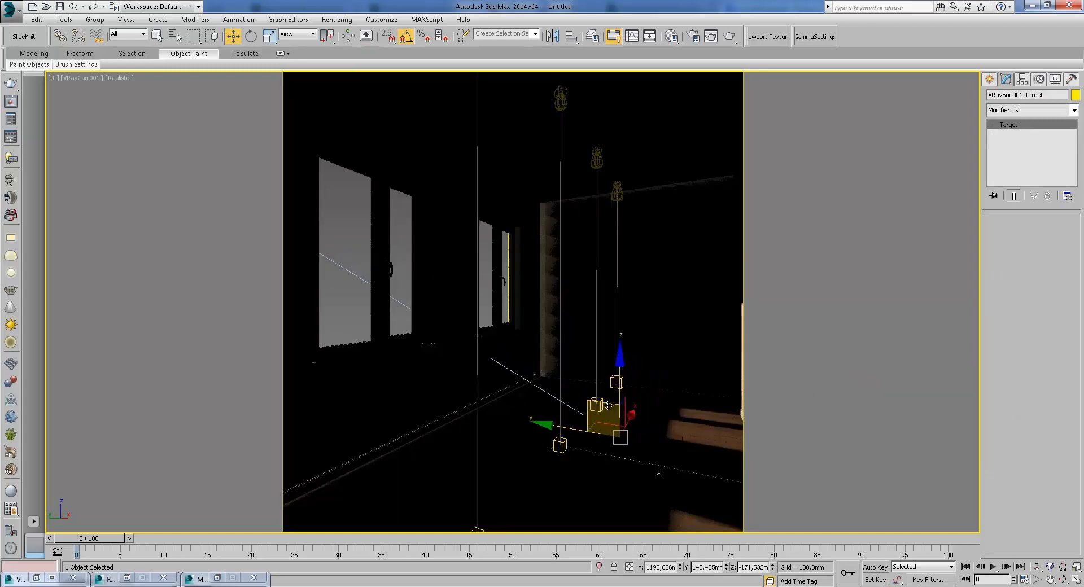
- Raise VRaySun001 in the front view to a height of about 10908 mm and run a test render from the camera view
click(823, 405)
key(f)
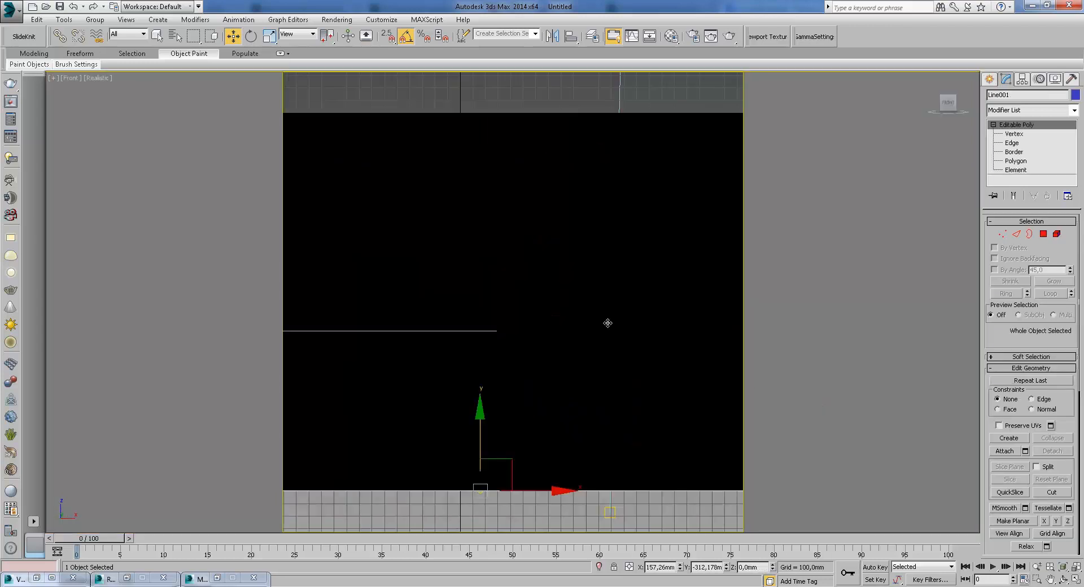
scroll(626, 334, down, 5)
click(611, 183)
drag(611, 183, 612, 161)
key(c)
click(729, 36)
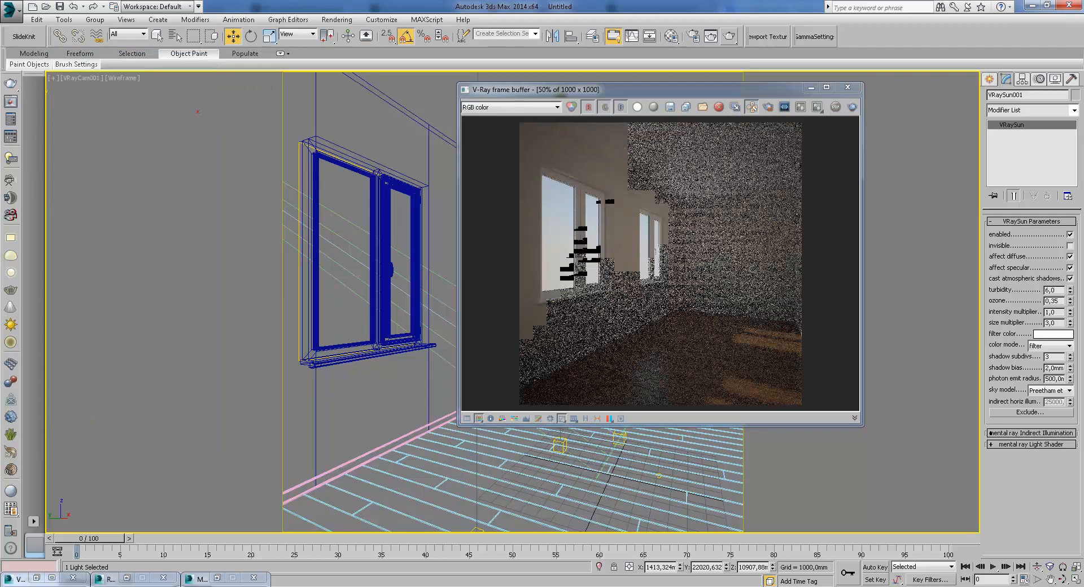
- Set the VRaySun001 turbidity to 8,0 and ozone to 0,2 and start a new test render
double_click(1054, 301)
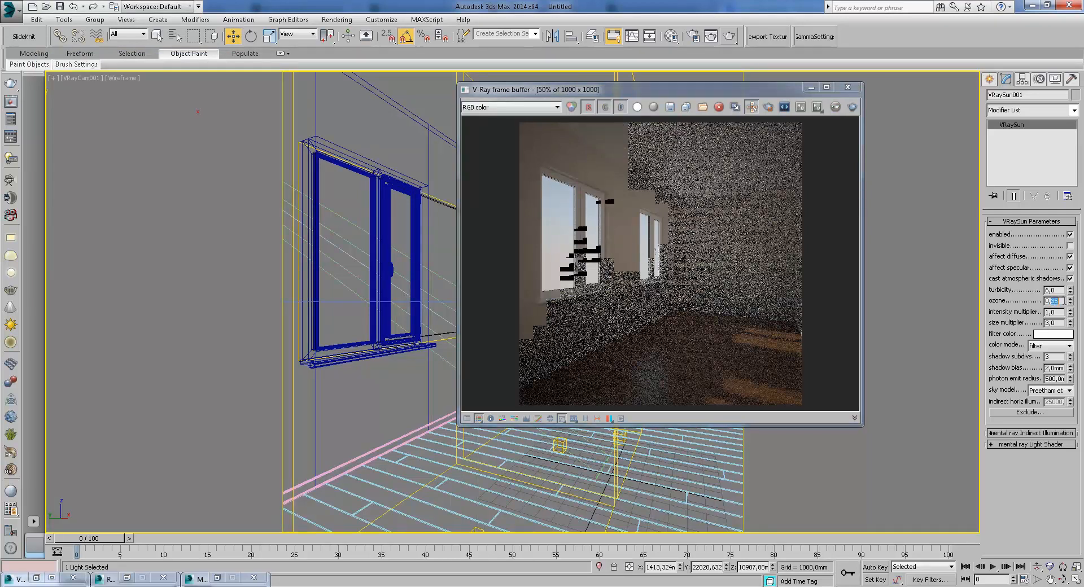
text(8)
click(729, 36)
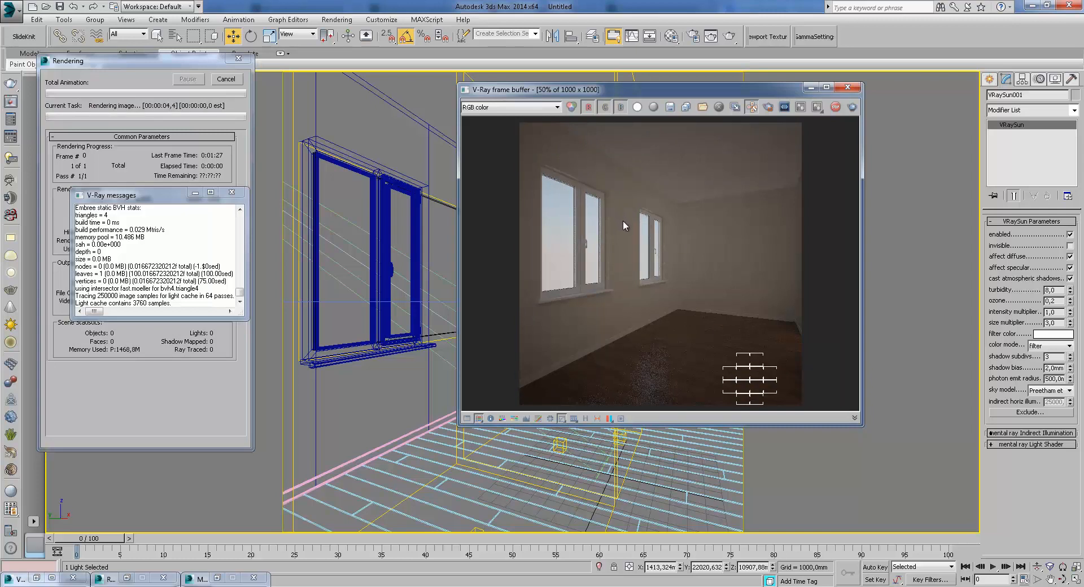
- Examine the sunlight patches on the floor and the overall room brightness in the running render
scroll(765, 400, up, 1)
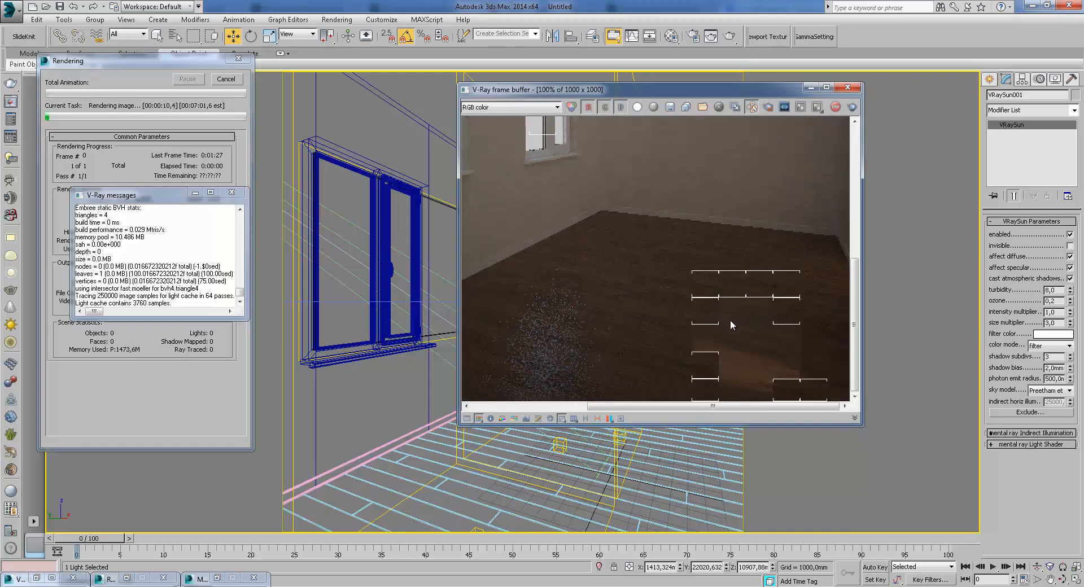
scroll(683, 238, up, 1)
scroll(684, 238, down, 1)
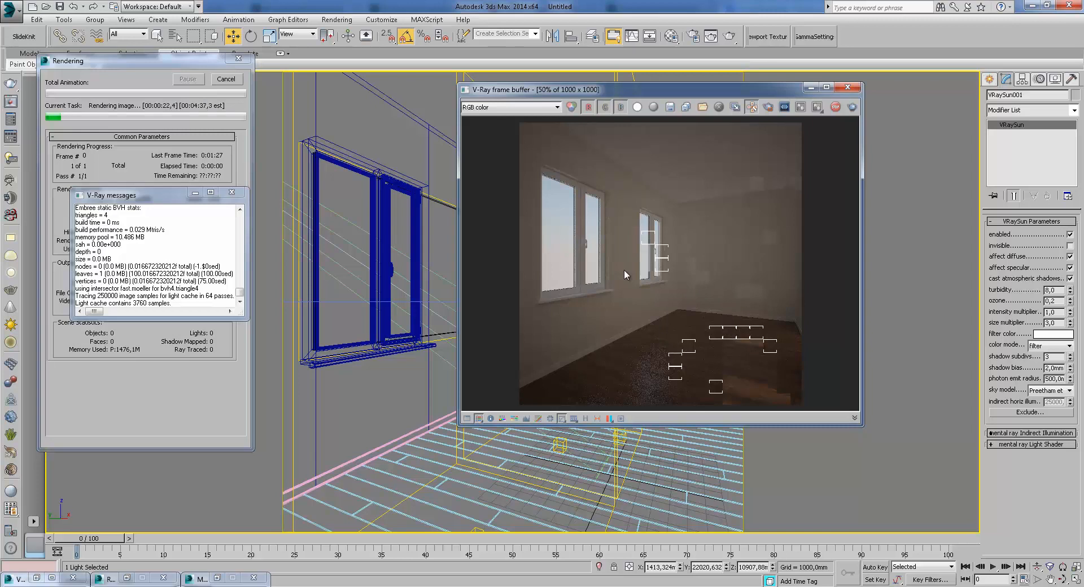
double_click(722, 353)
middle_drag(722, 350, 687, 284)
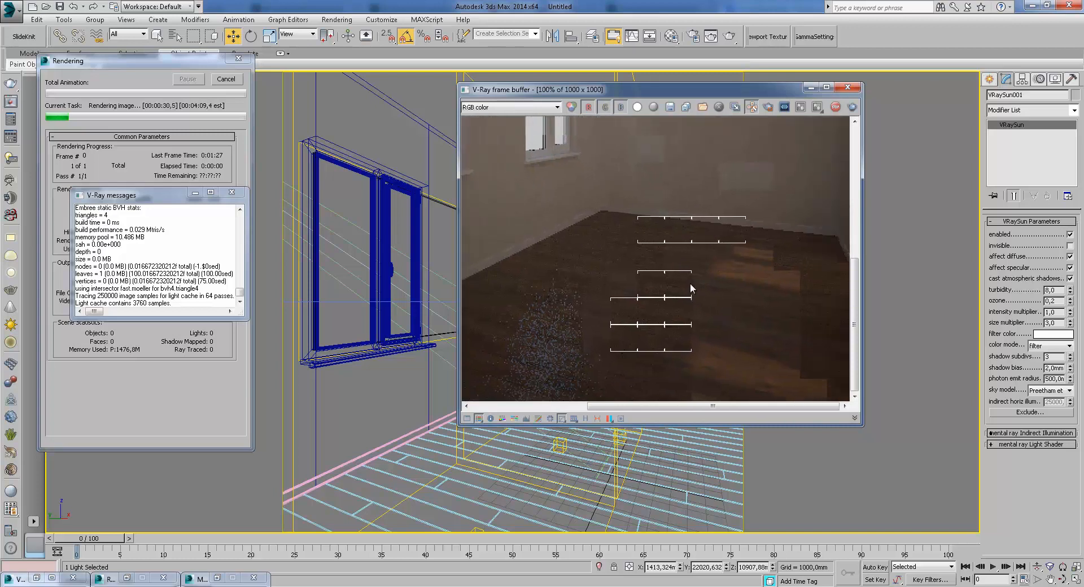
middle_drag(639, 287, 614, 286)
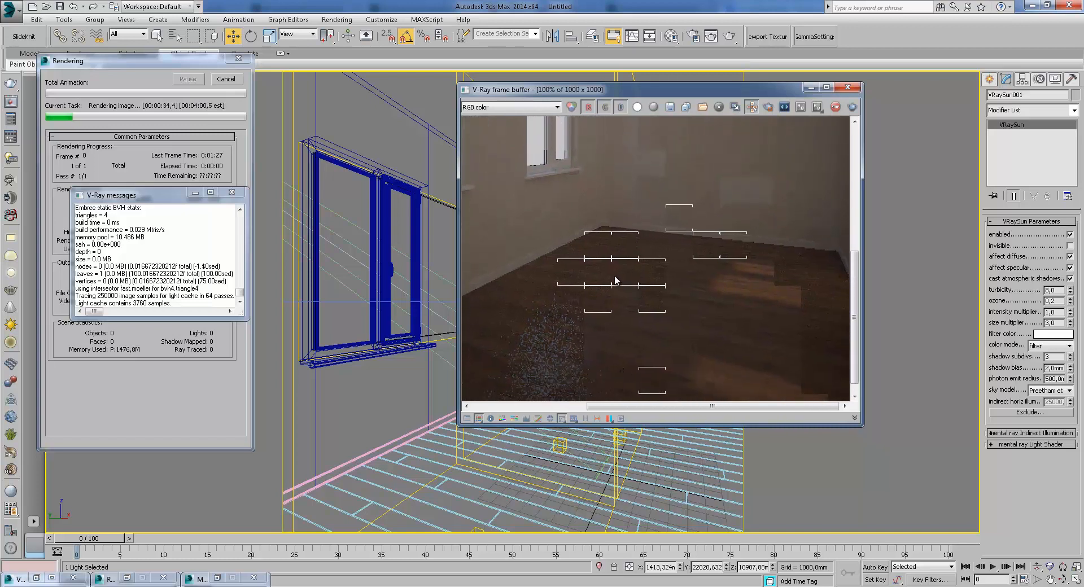
scroll(593, 282, down, 1)
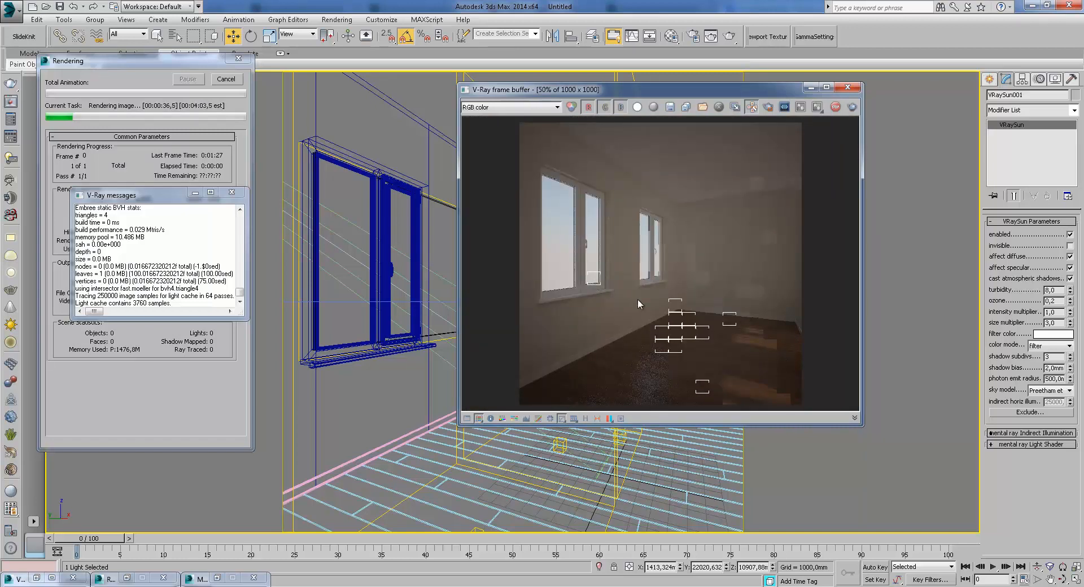
scroll(758, 335, up, 1)
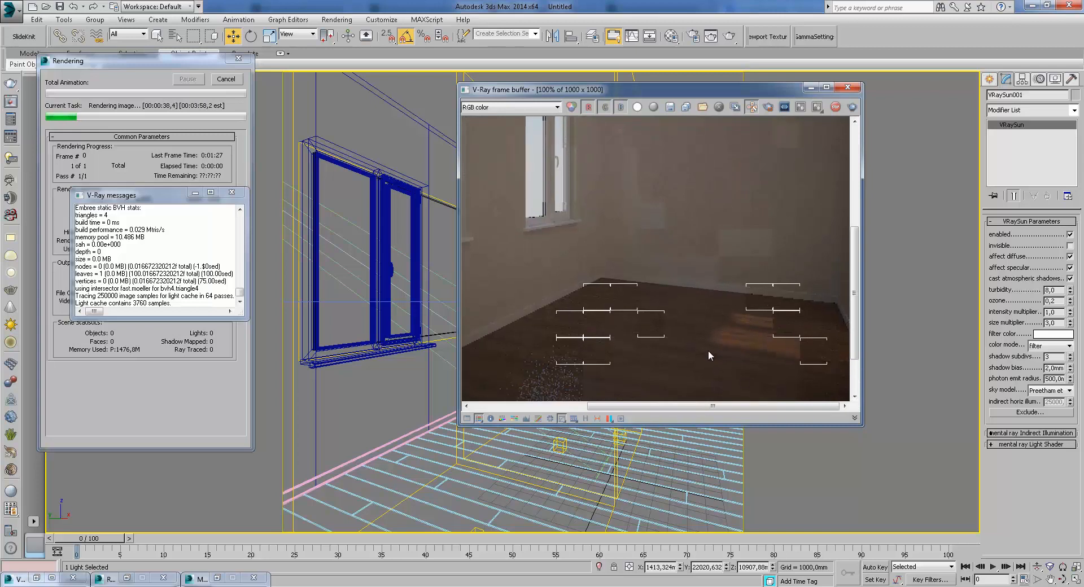
middle_drag(636, 268, 645, 303)
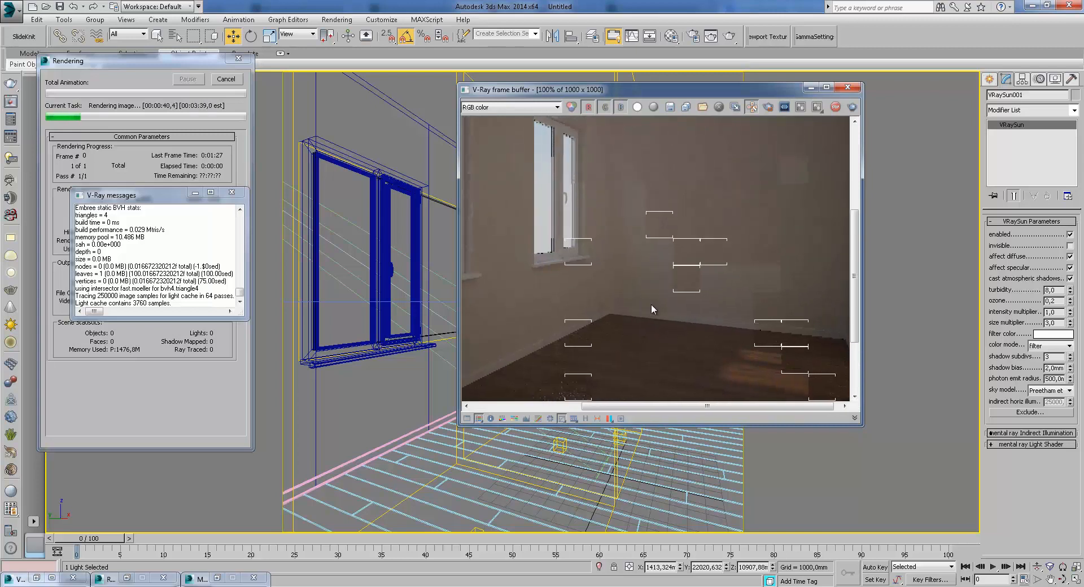
middle_drag(749, 361, 706, 303)
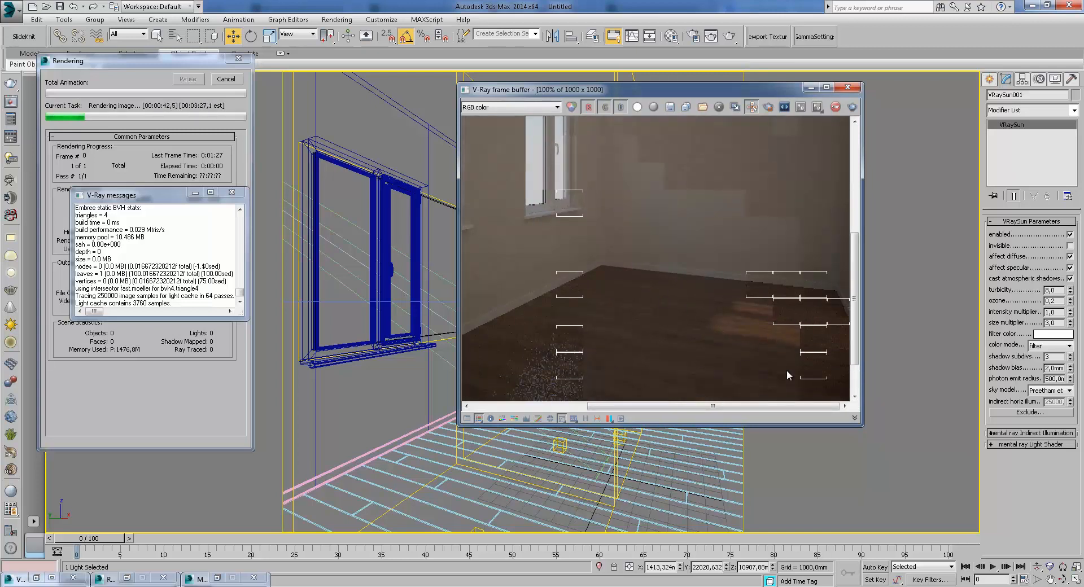
middle_drag(704, 293, 725, 280)
scroll(721, 279, down, 2)
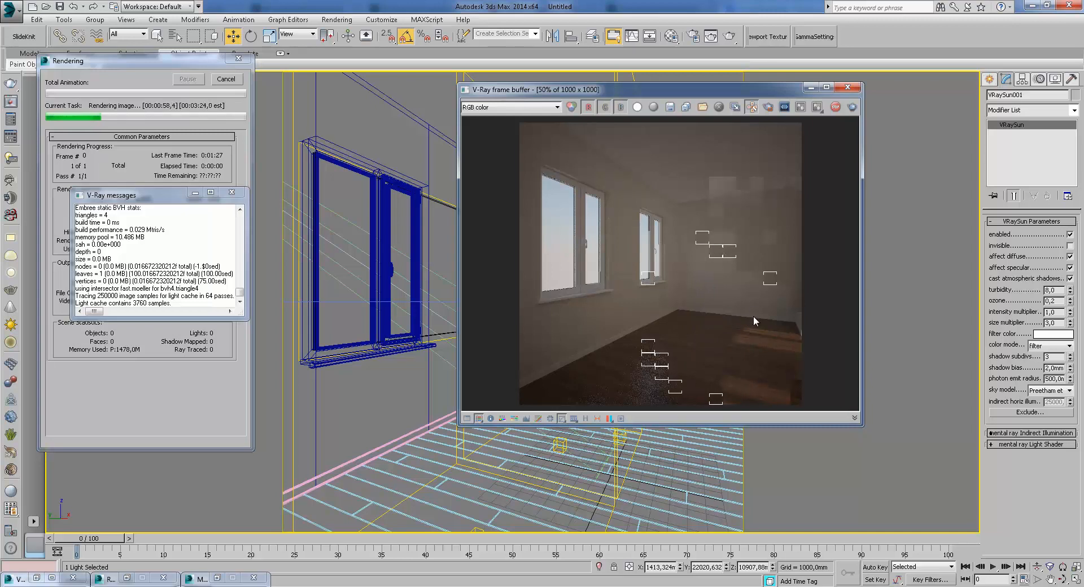
scroll(759, 340, up, 1)
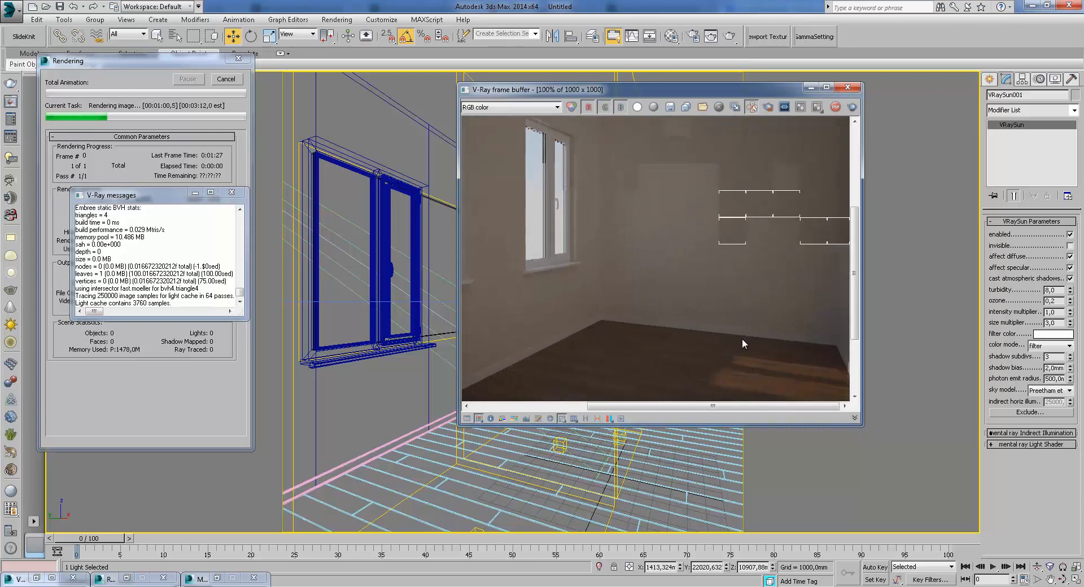
scroll(745, 357, down, 1)
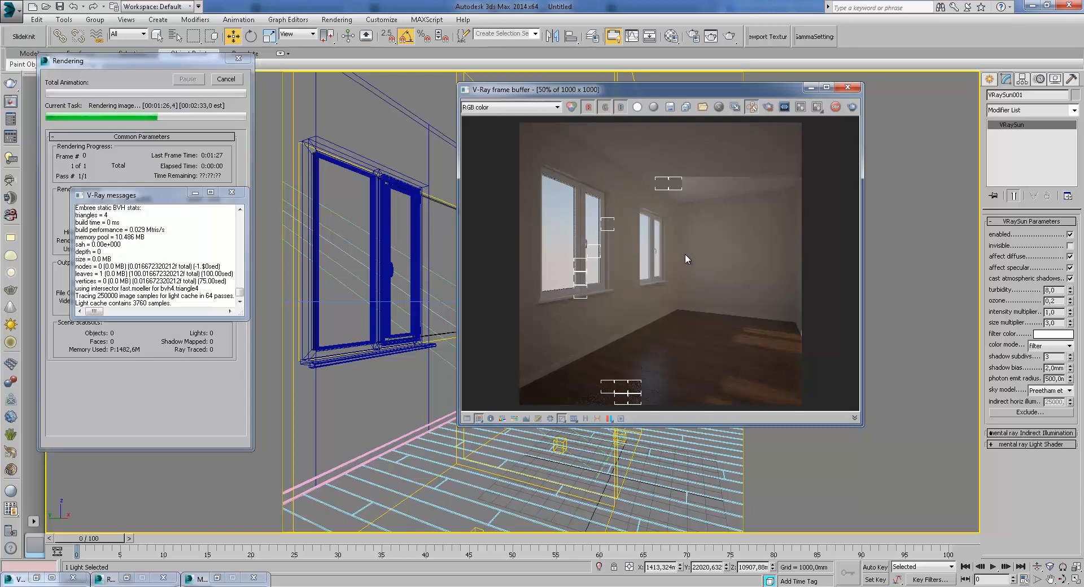
- Inspect the window frames and the window reflection on the wooden floor close up in the render
scroll(677, 384, up, 3)
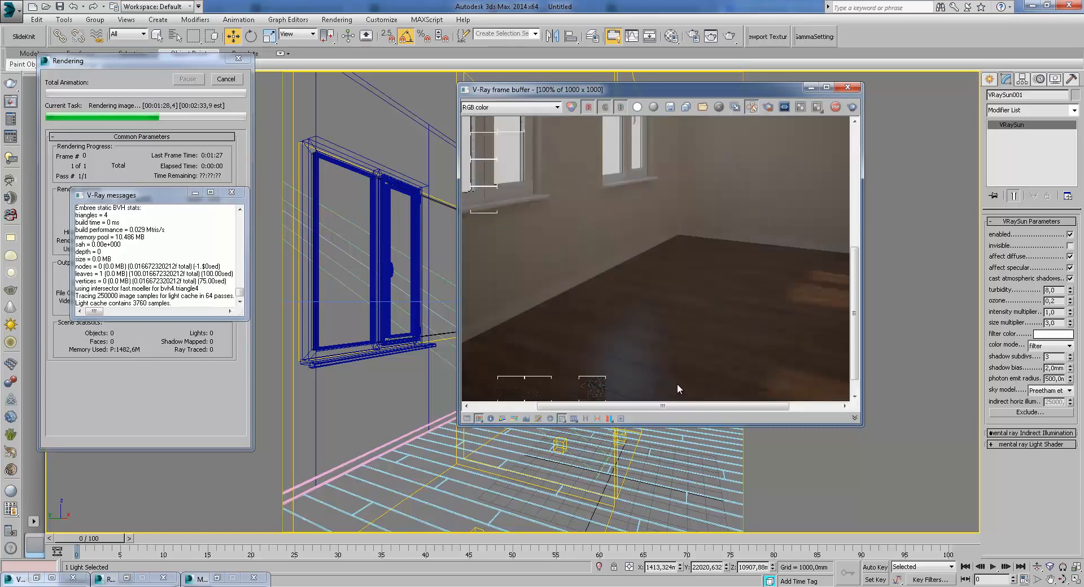
scroll(674, 347, down, 2)
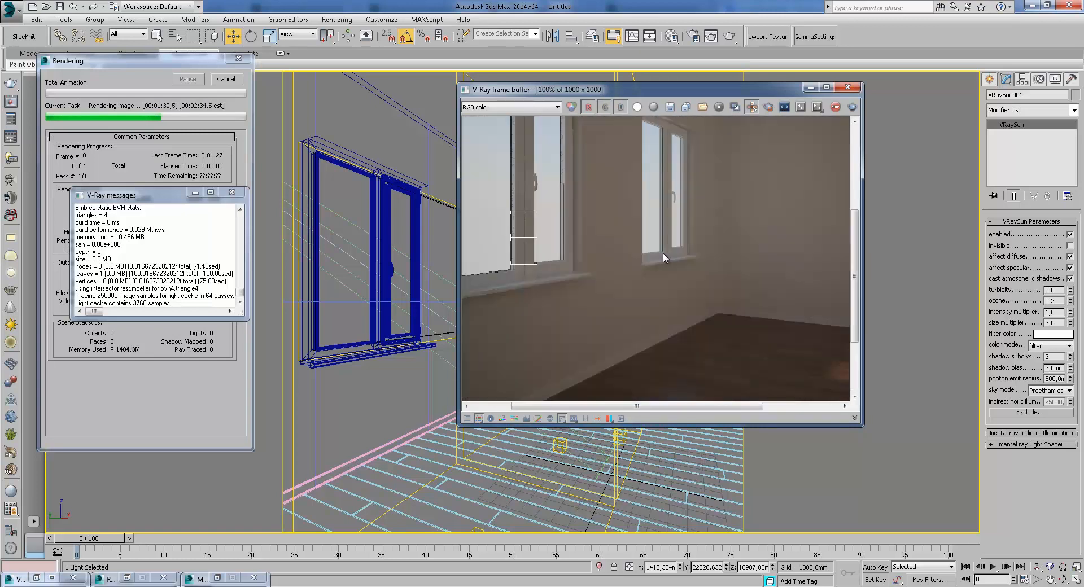
scroll(701, 341, up, 1)
middle_drag(797, 241, 730, 198)
scroll(642, 390, up, 1)
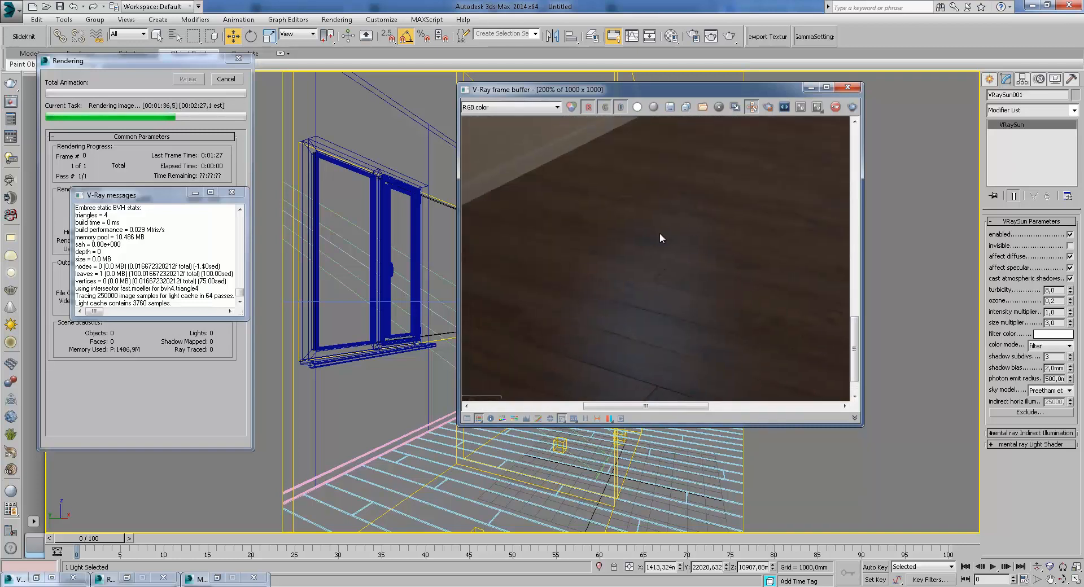
scroll(660, 237, down, 1)
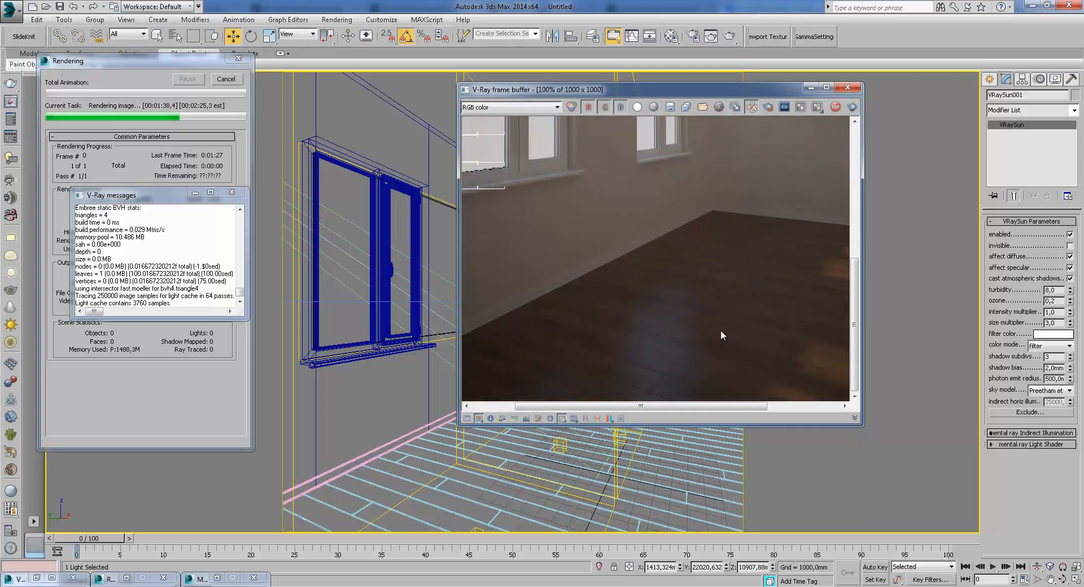
- Set the VRayIES001 light's power to 50172 with a warm orange colour and start a new test render
scroll(664, 266, down, 1)
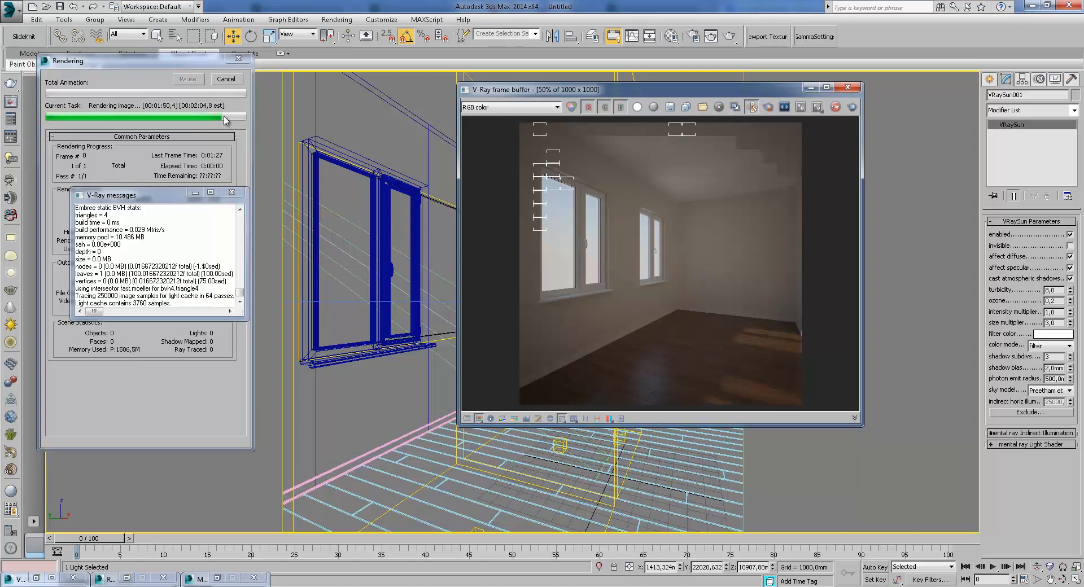
click(232, 192)
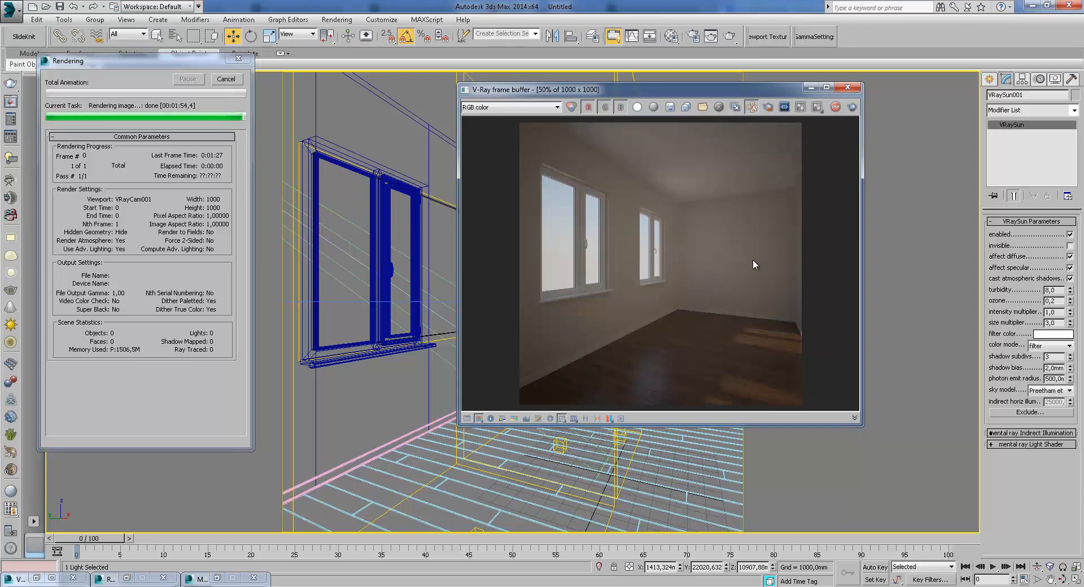
click(810, 89)
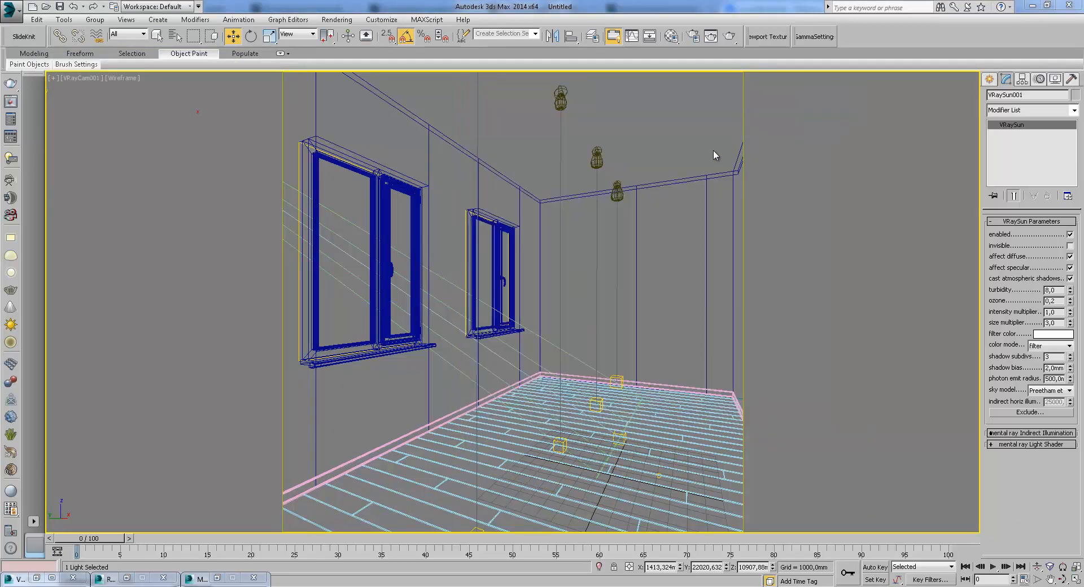
click(617, 192)
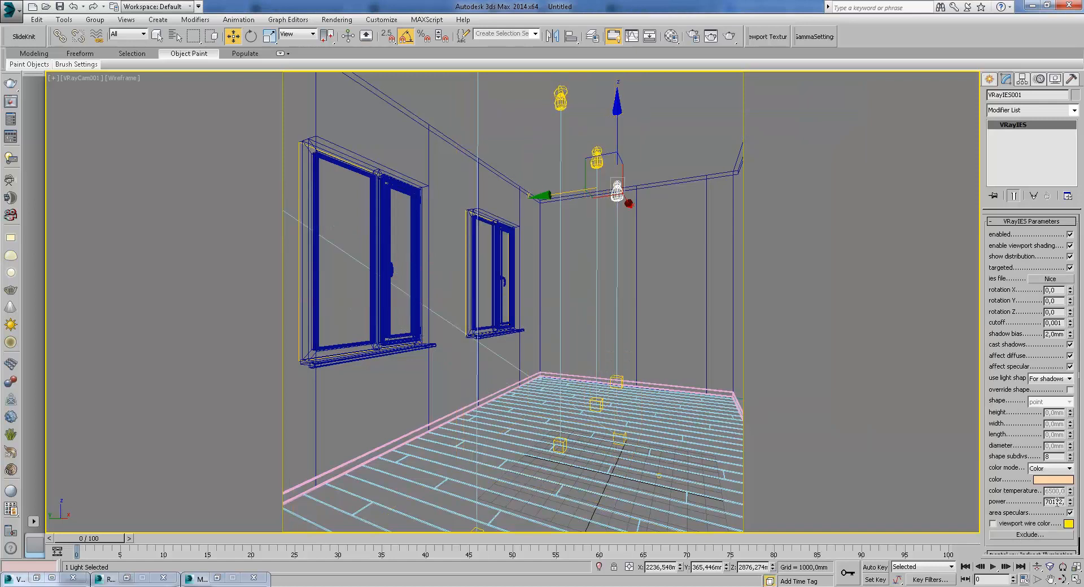
drag(1053, 501, 1023, 506)
click(1052, 479)
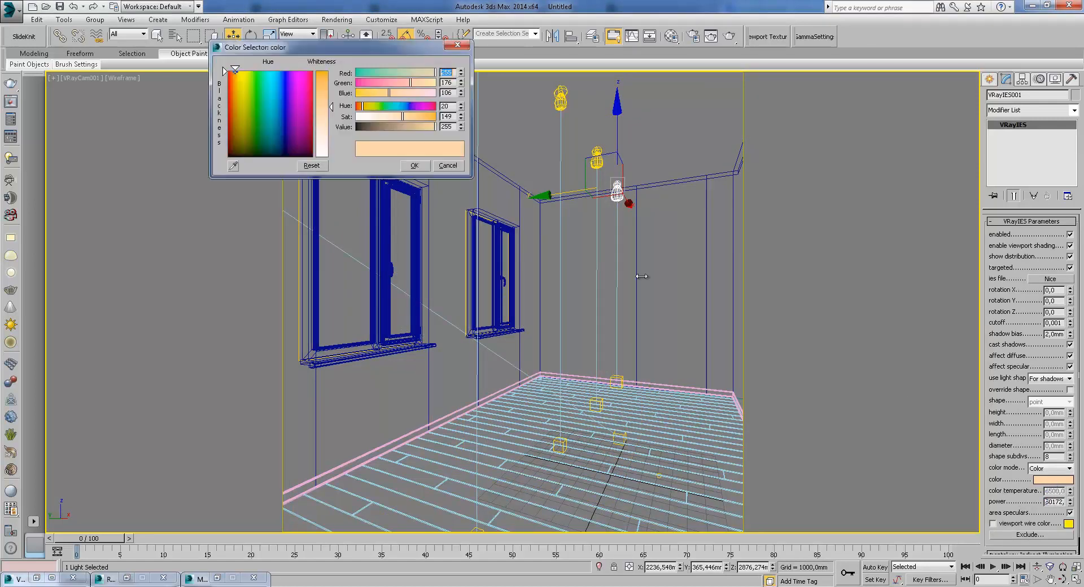
click(414, 165)
click(729, 37)
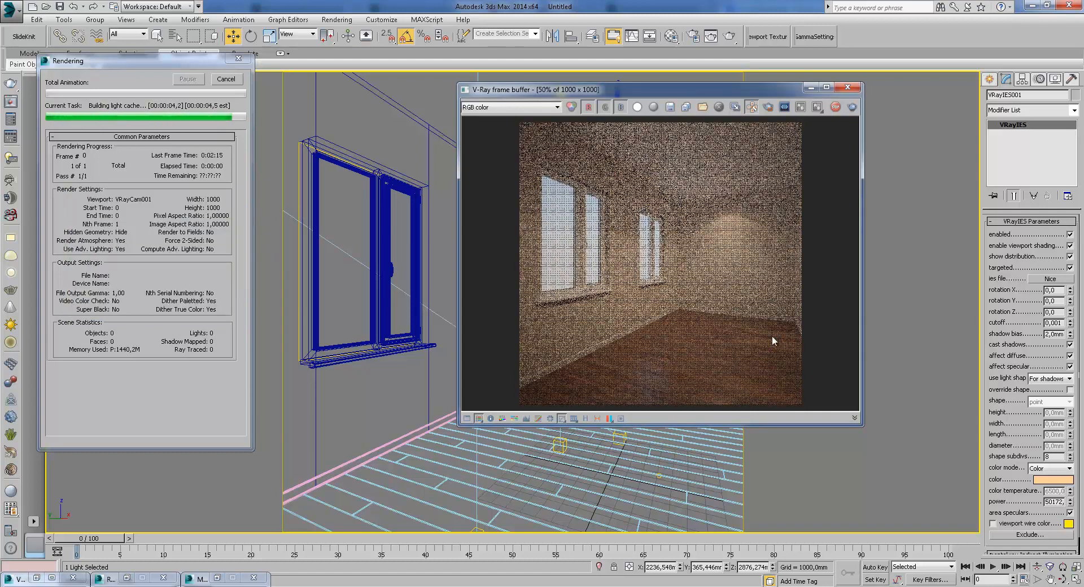
- Examine the light on the floor and back wall close up in the running render, and stop it
scroll(763, 345, up, 1)
scroll(753, 333, down, 1)
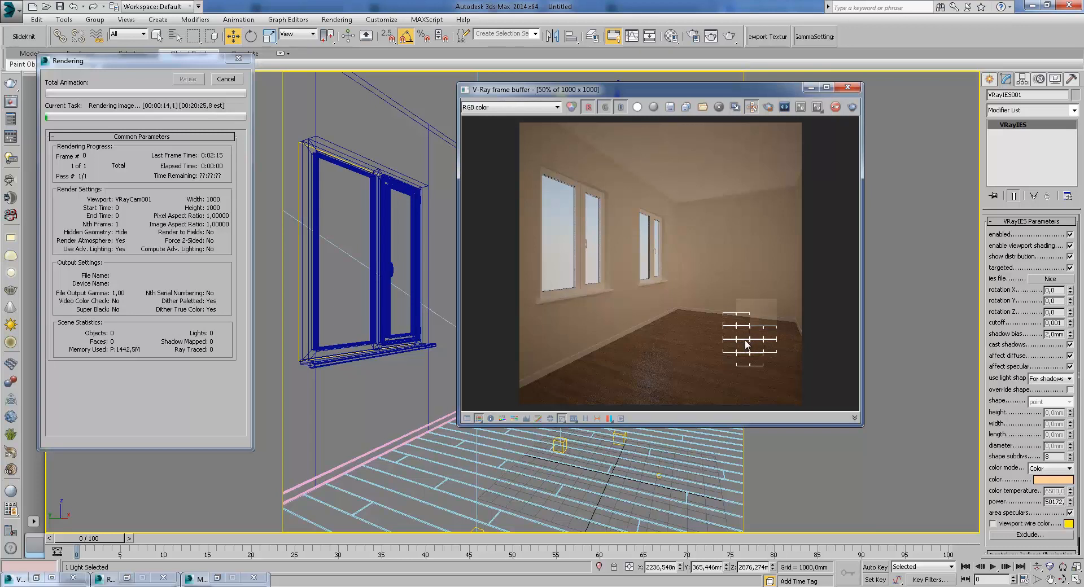
scroll(743, 340, up, 1)
middle_drag(636, 340, 625, 310)
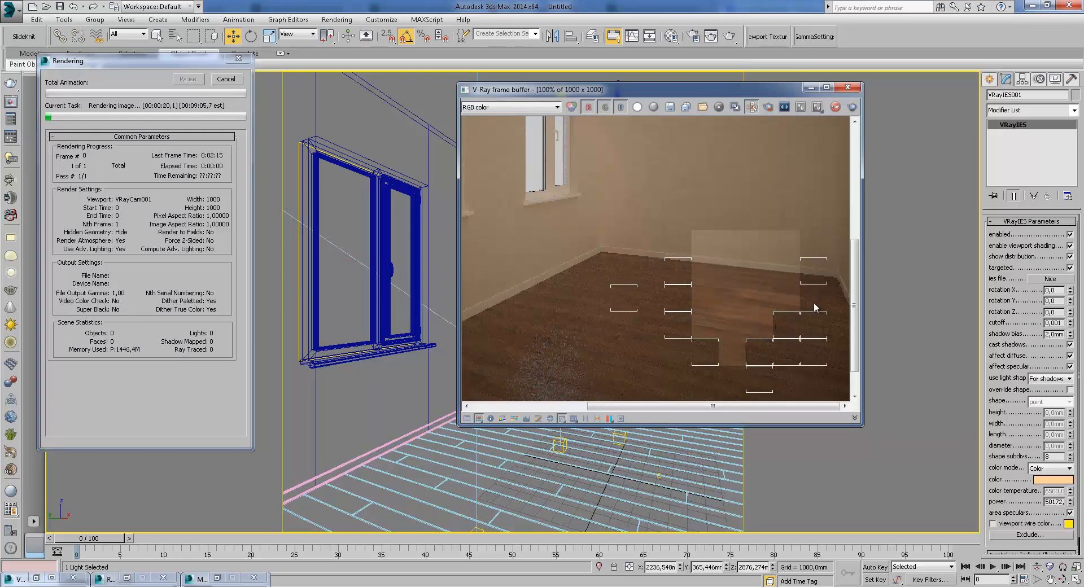
scroll(683, 206, down, 1)
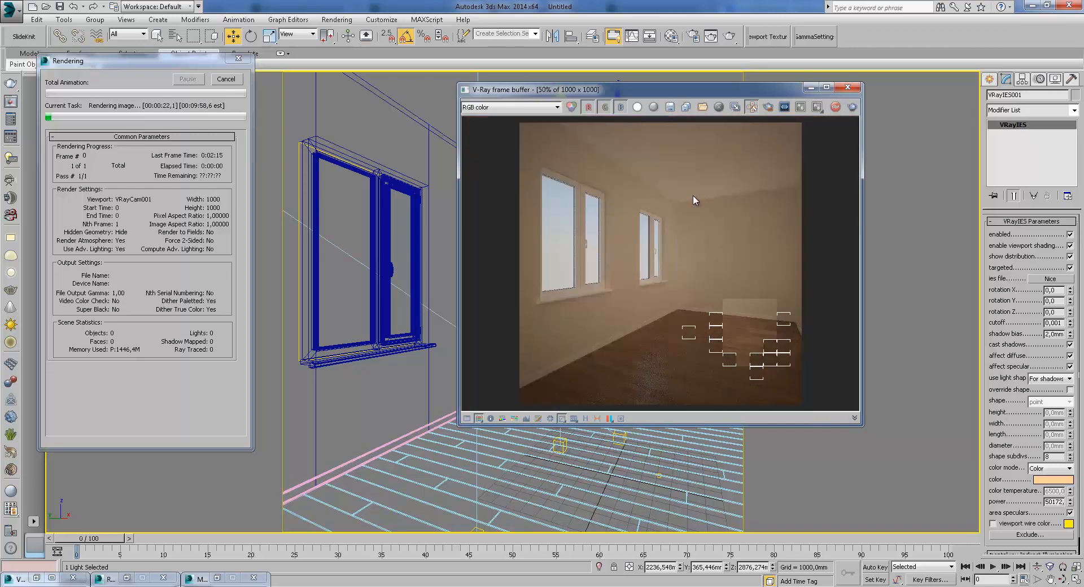
scroll(748, 347, up, 1)
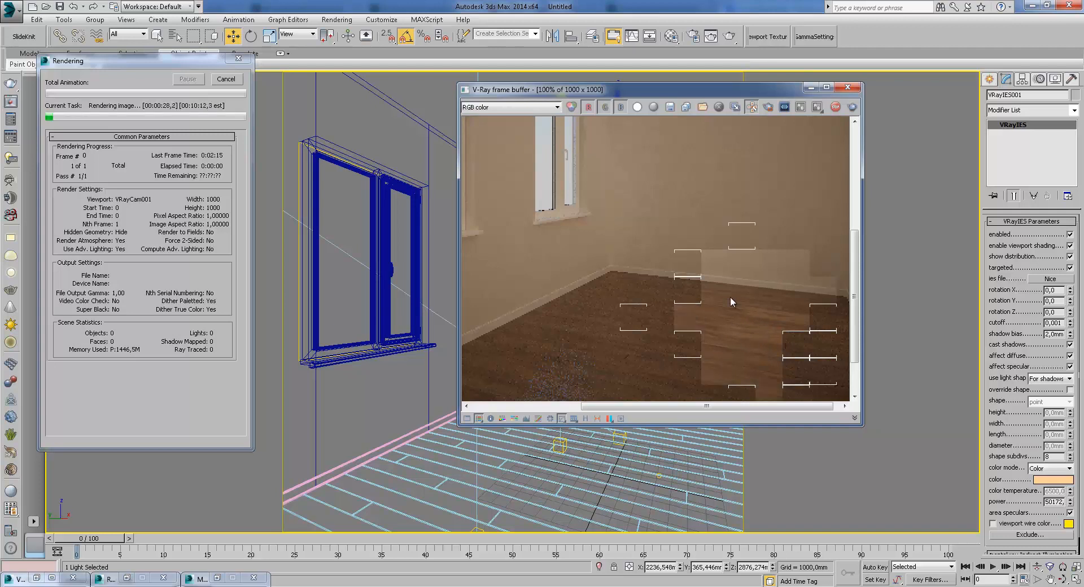
middle_drag(717, 282, 726, 304)
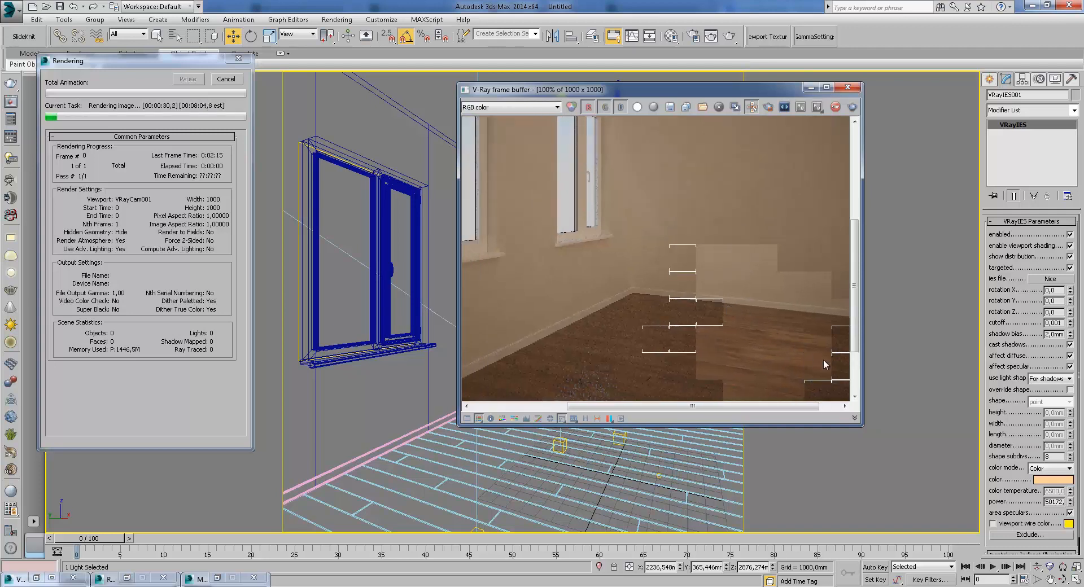
middle_drag(814, 355, 760, 340)
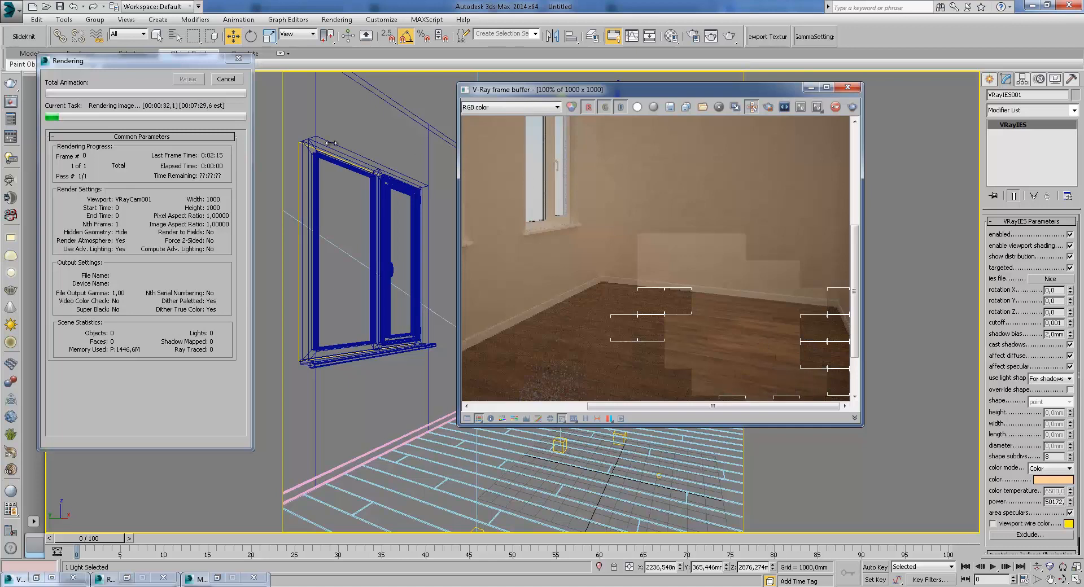
click(225, 80)
click(803, 92)
click(810, 88)
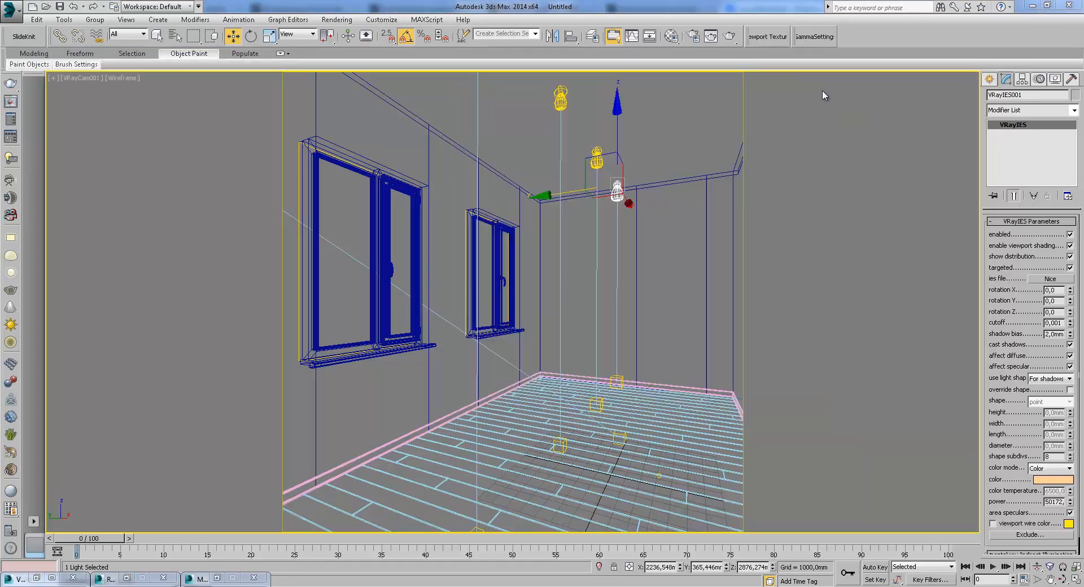
- Start merging a model file and browse to the 3D MODELS FOR WORK folder
key(ctrl+m)
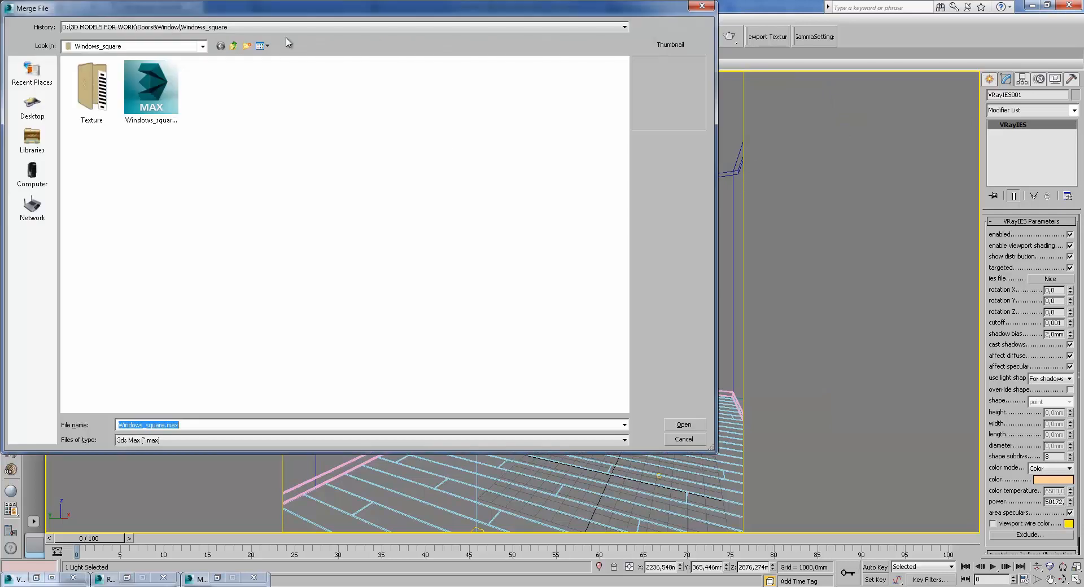
drag(211, 15, 394, 36)
click(389, 48)
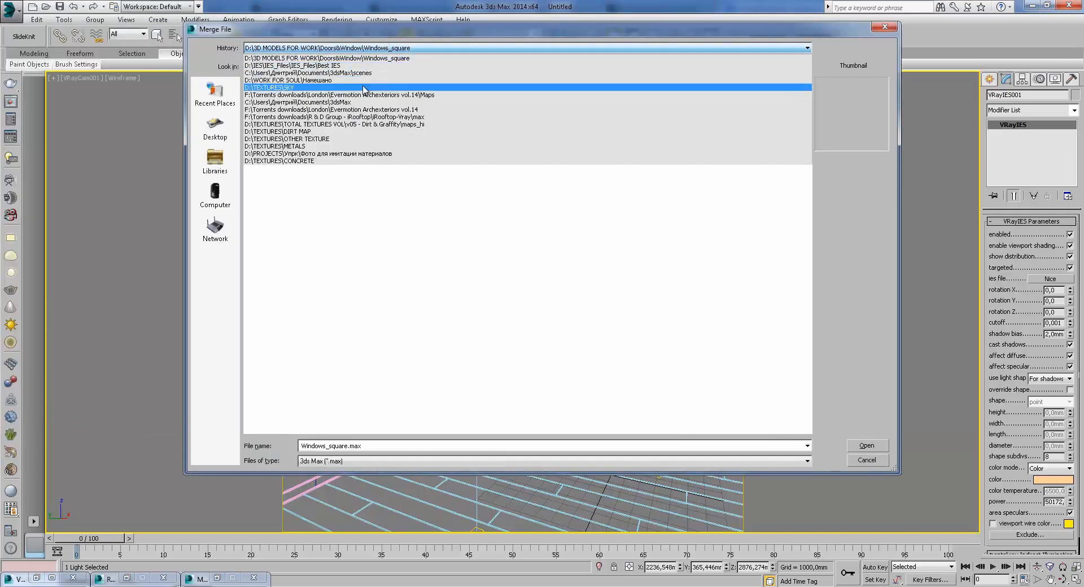
click(390, 67)
click(417, 67)
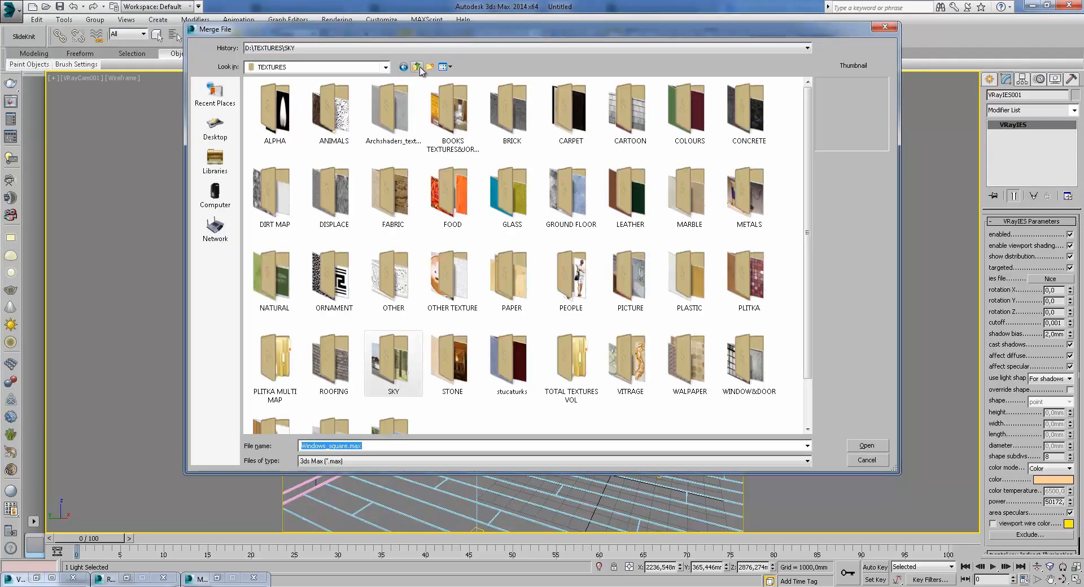
click(417, 67)
double_click(265, 96)
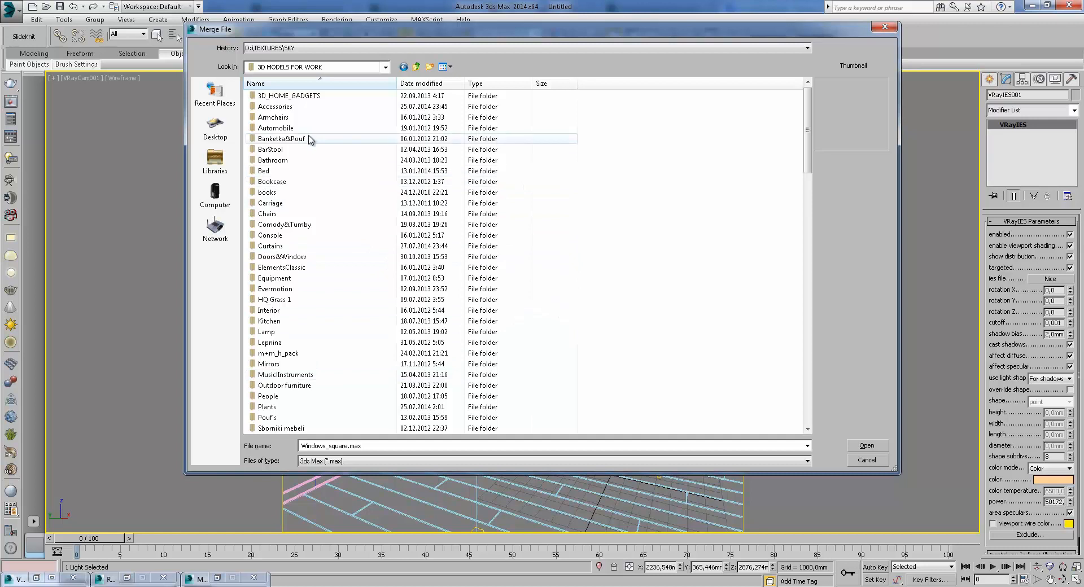
- Find the sofa models in the VizPeople_Free_3d_Models_Sofas subfolder of the Sofa folder
click(373, 396)
scroll(372, 389, down, 7)
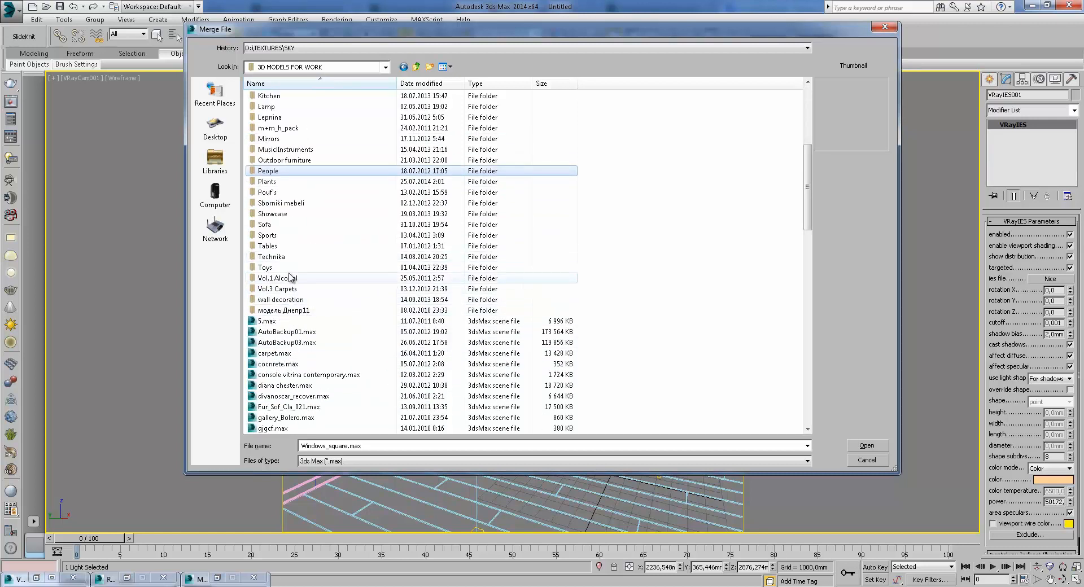
scroll(293, 290, up, 2)
double_click(285, 289)
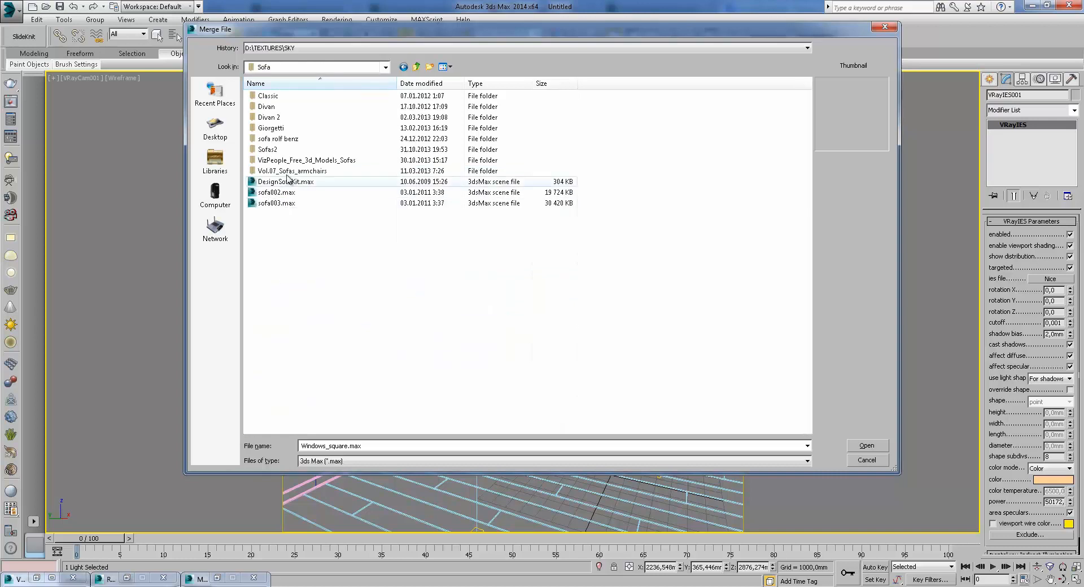
double_click(285, 162)
double_click(294, 97)
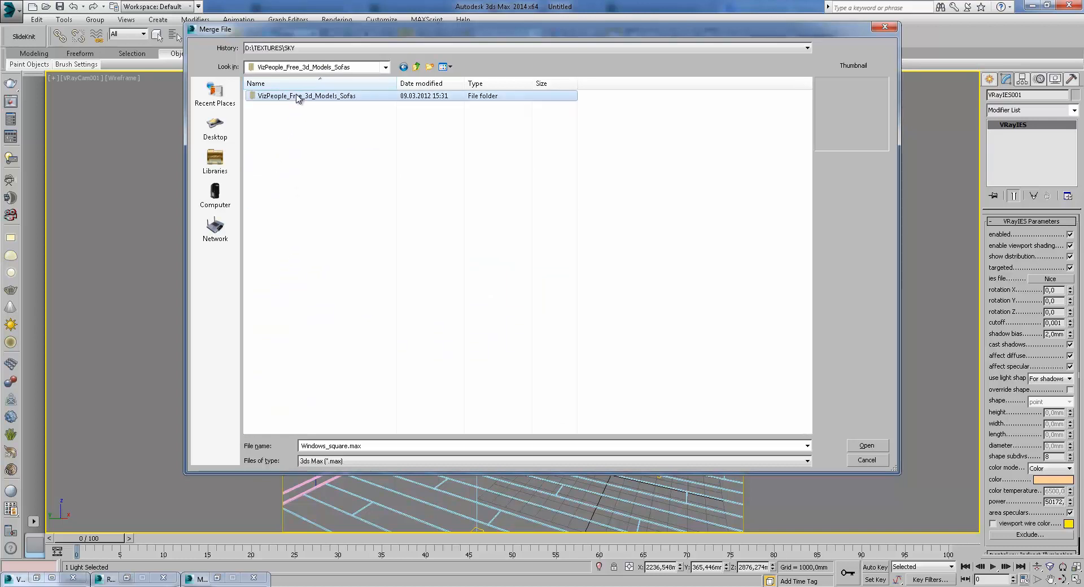
- Try the sofa from Ikea_kramfors.max in the room, inspect it shaded and delete it
double_click(292, 118)
click(294, 116)
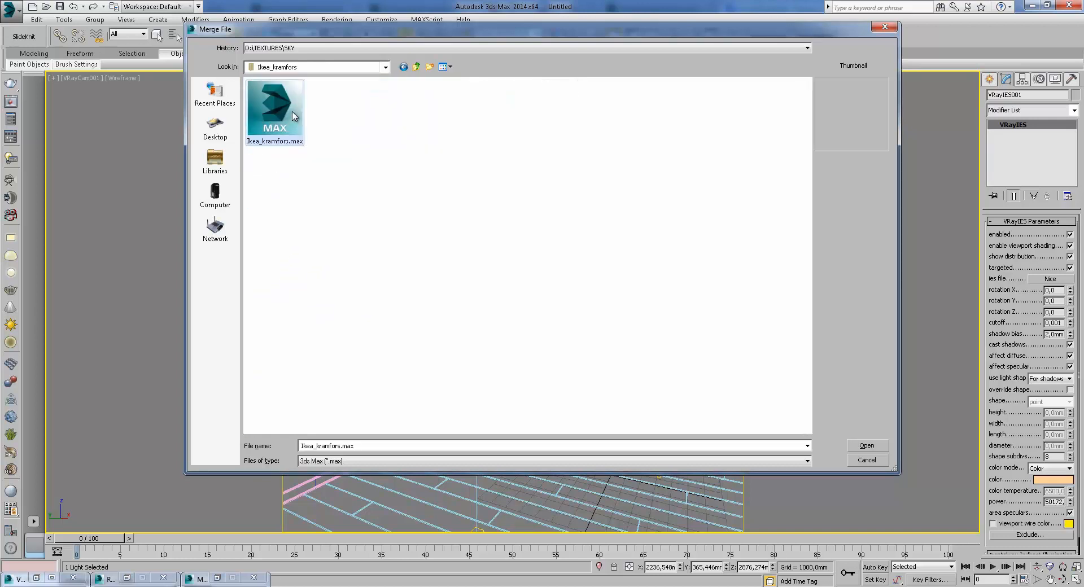
click(867, 446)
click(466, 218)
click(601, 395)
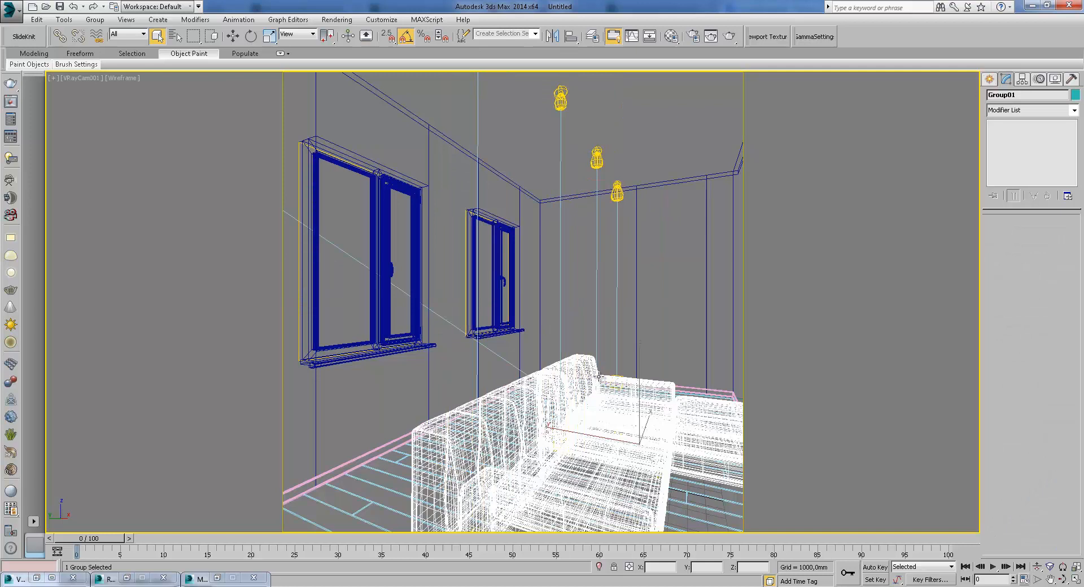
key(F3)
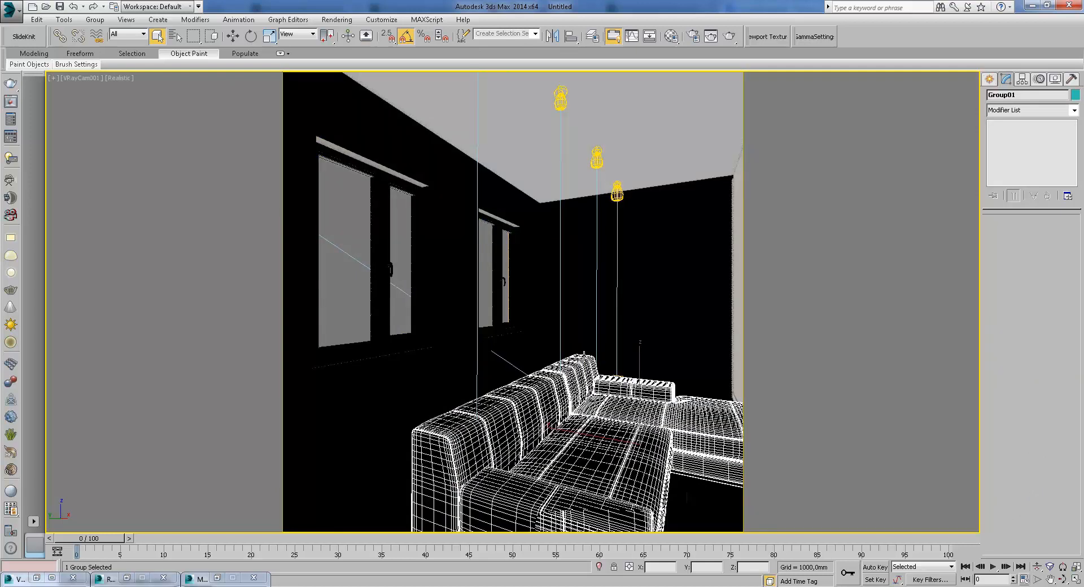
key(Delete)
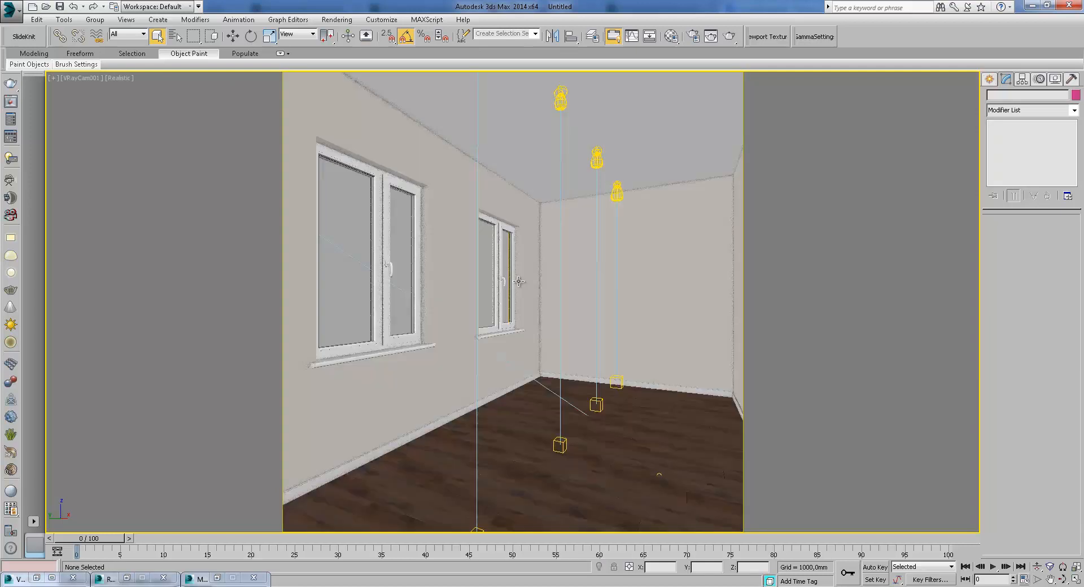
- Merge all objects from BO_CONCEPT_mezzo.max into the scene
key(ctrl+m)
click(417, 66)
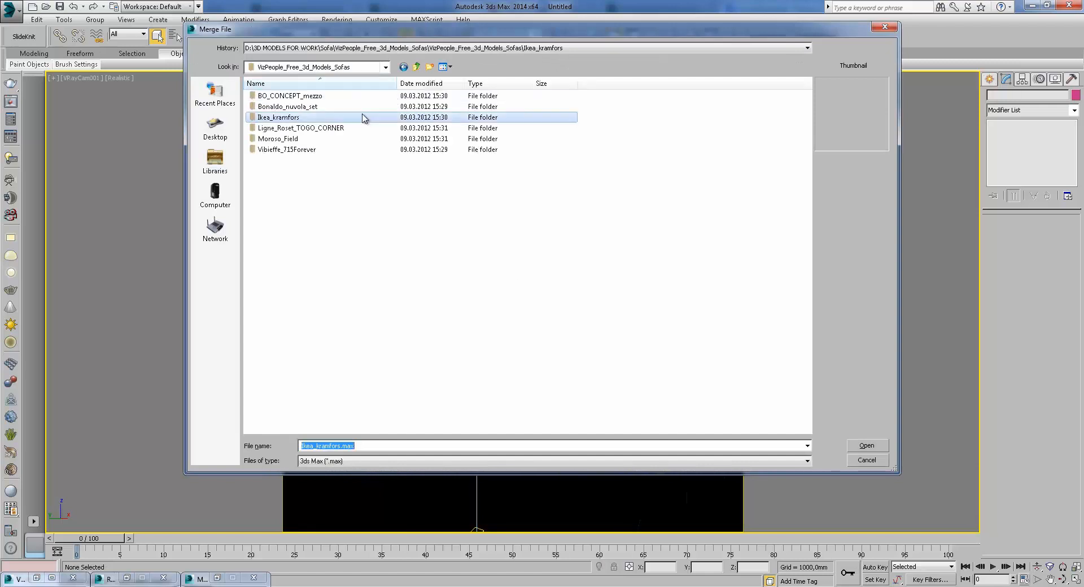
double_click(298, 97)
click(296, 110)
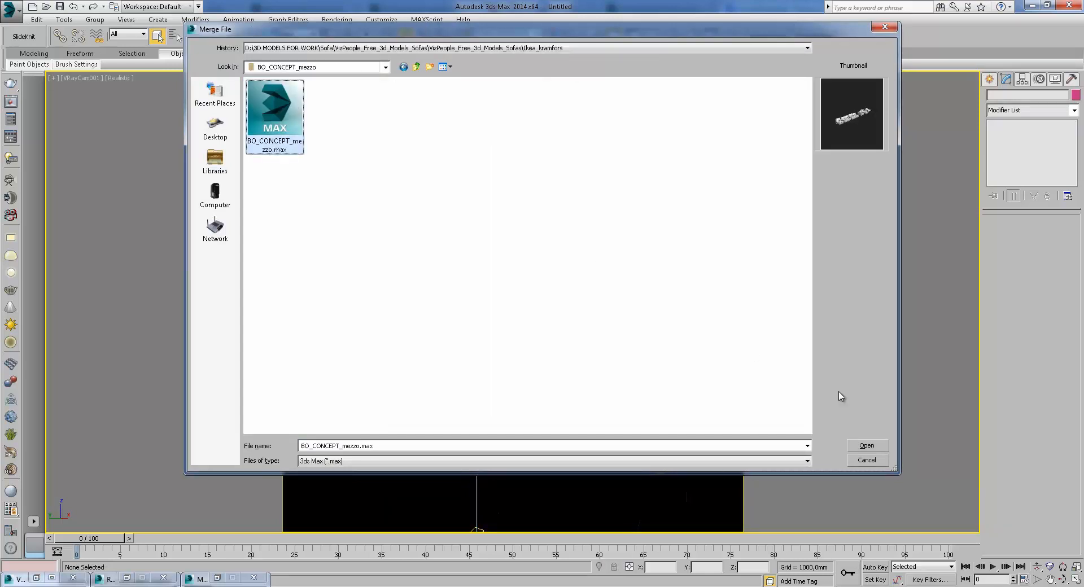
click(867, 445)
drag(468, 214, 530, 430)
click(597, 395)
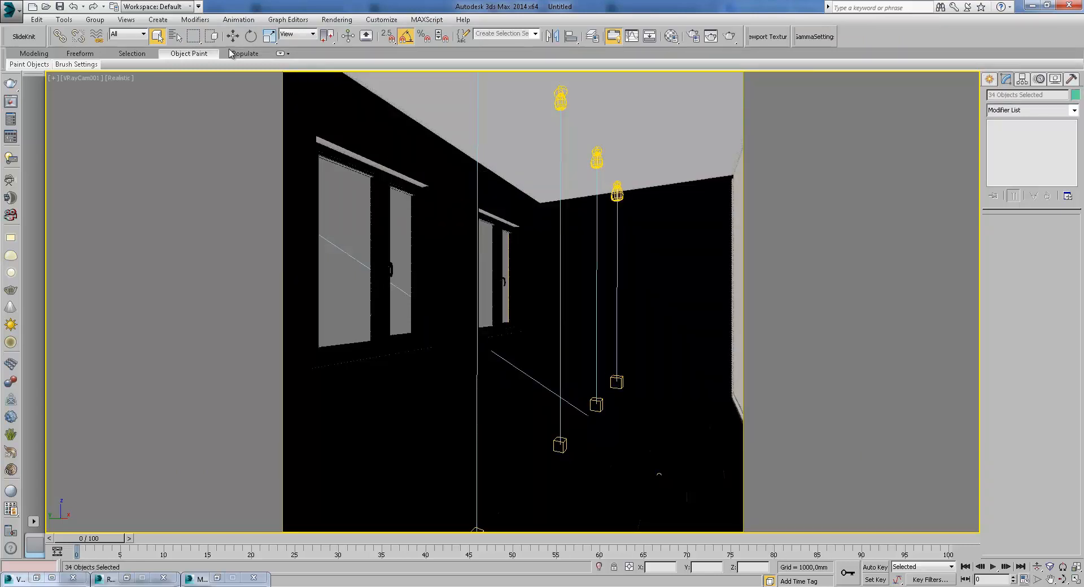
- View the merged sofa set from above and delete the two adjacent modules in its middle
key(w)
key(r)
key(t)
key(F3)
key(F3)
alt+middle_drag(631, 319, 573, 185)
click(601, 189)
drag(544, 167, 580, 297)
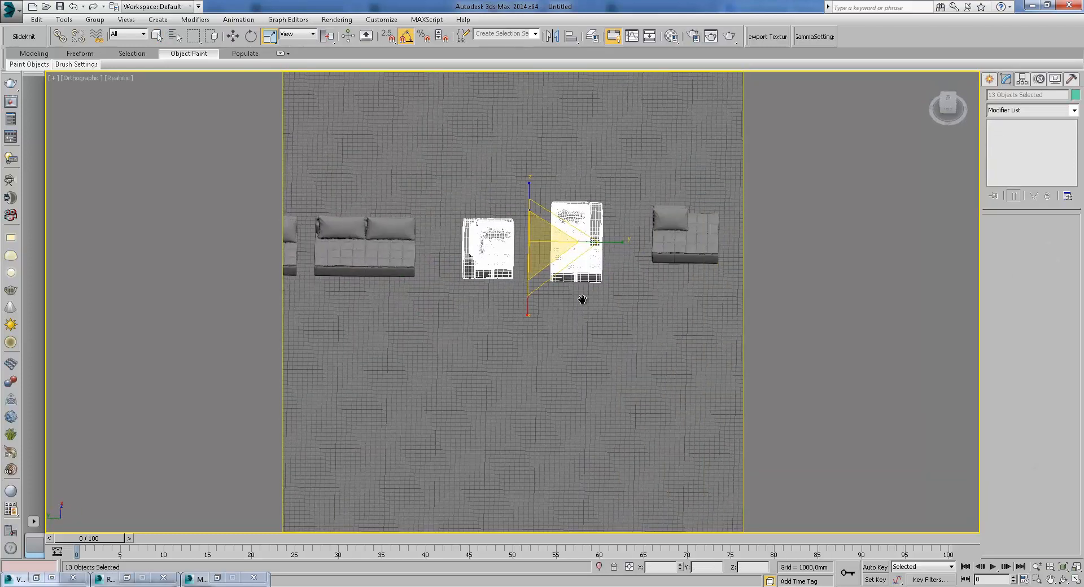
alt+middle_drag(581, 298, 564, 271)
key(Delete)
- Delete the other surplus modules on both sides, keeping only the sofa with two pillows
drag(624, 199, 732, 319)
key(Delete)
middle_drag(374, 219, 537, 246)
drag(395, 198, 548, 305)
key(Delete)
- Select the whole two-pillow sofa and move it against the room's back wall in the top view
click(233, 36)
drag(536, 248, 657, 369)
key(z)
key(t)
scroll(614, 312, down, 5)
scroll(615, 312, down, 1)
drag(615, 312, 622, 200)
key(F3)
scroll(678, 282, up, 2)
scroll(678, 286, up, 4)
click(252, 36)
click(269, 36)
- Adjust the sofa's height in the front view so it rests on the floor, and return to the camera view
key(f)
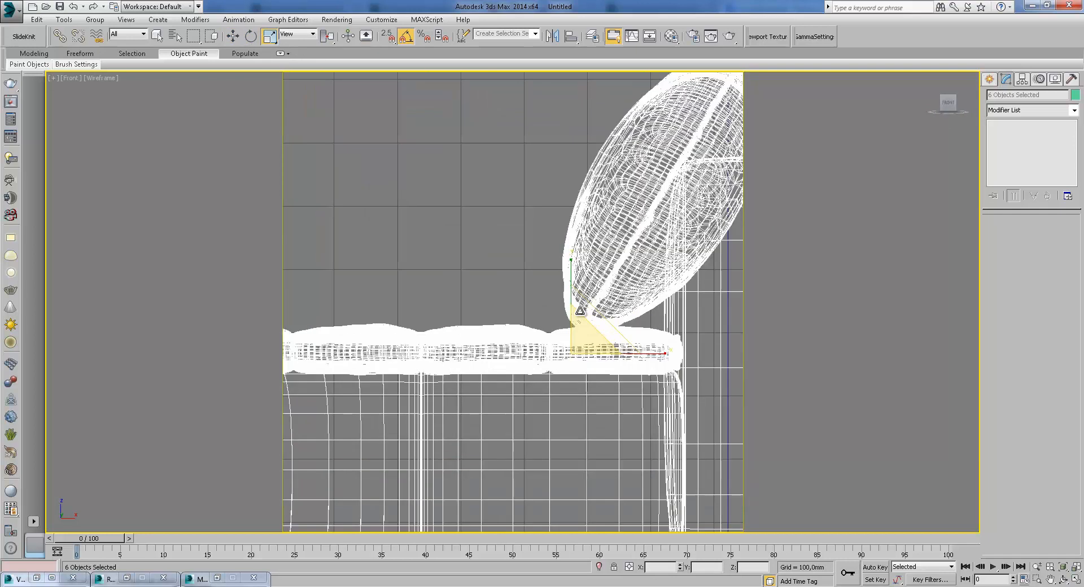
click(232, 36)
scroll(421, 193, up, 8)
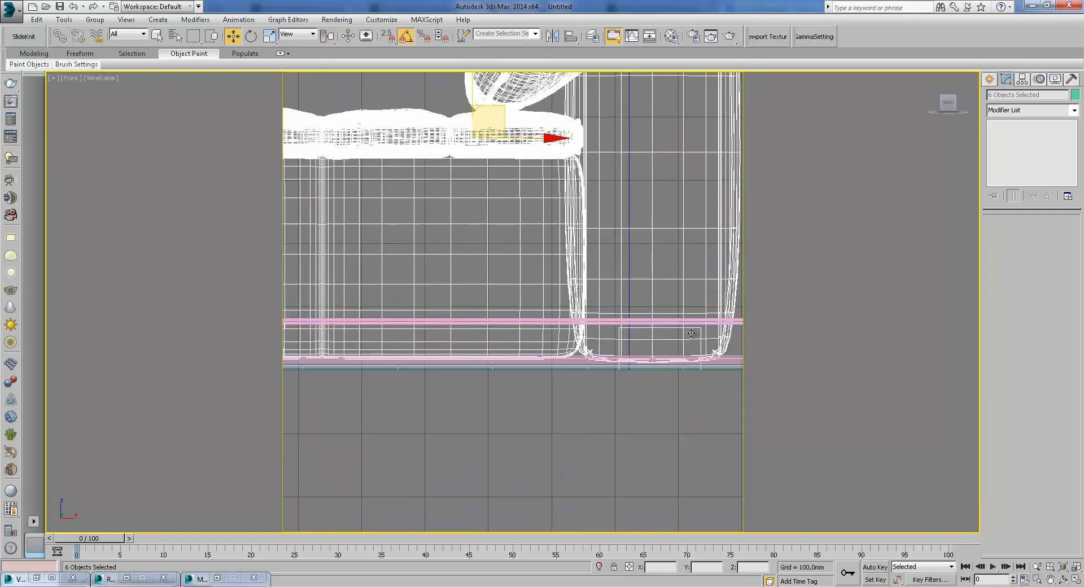
drag(543, 264, 540, 253)
key(p)
key(c)
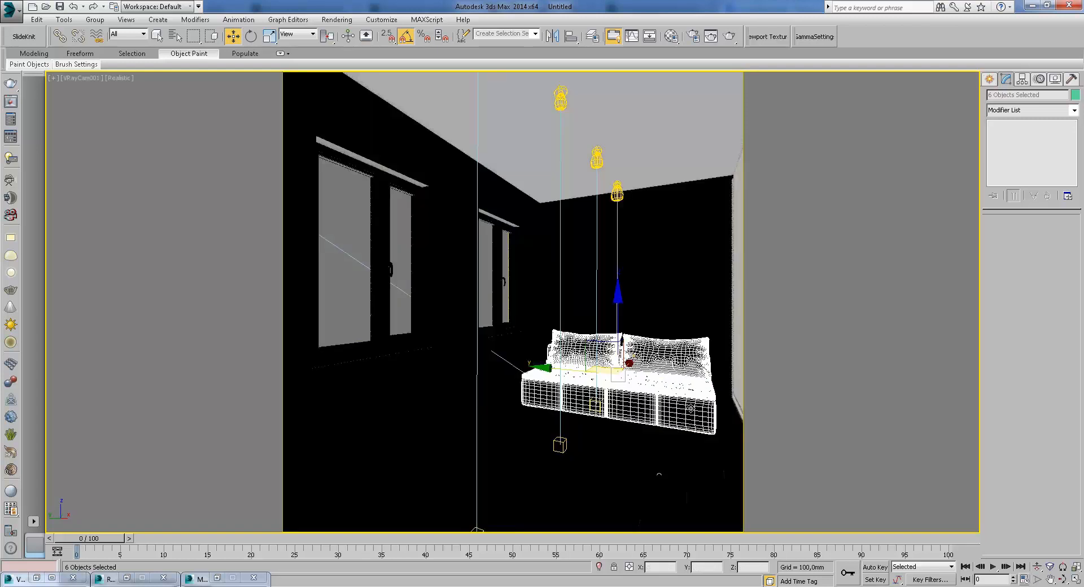
- Start a new test render with the sofa and inspect the lighting on its base close up
click(729, 36)
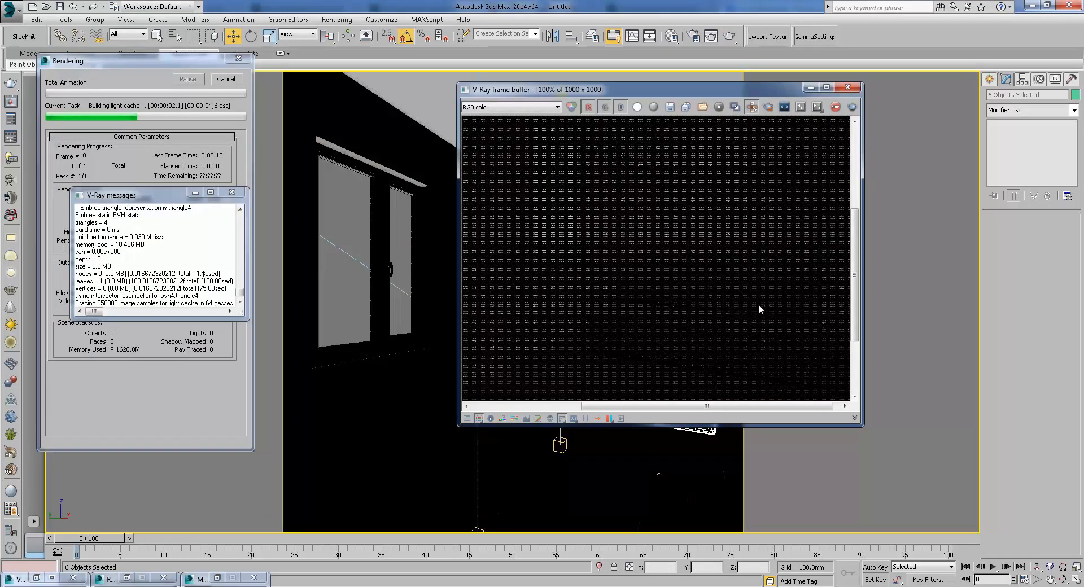
scroll(773, 315, down, 2)
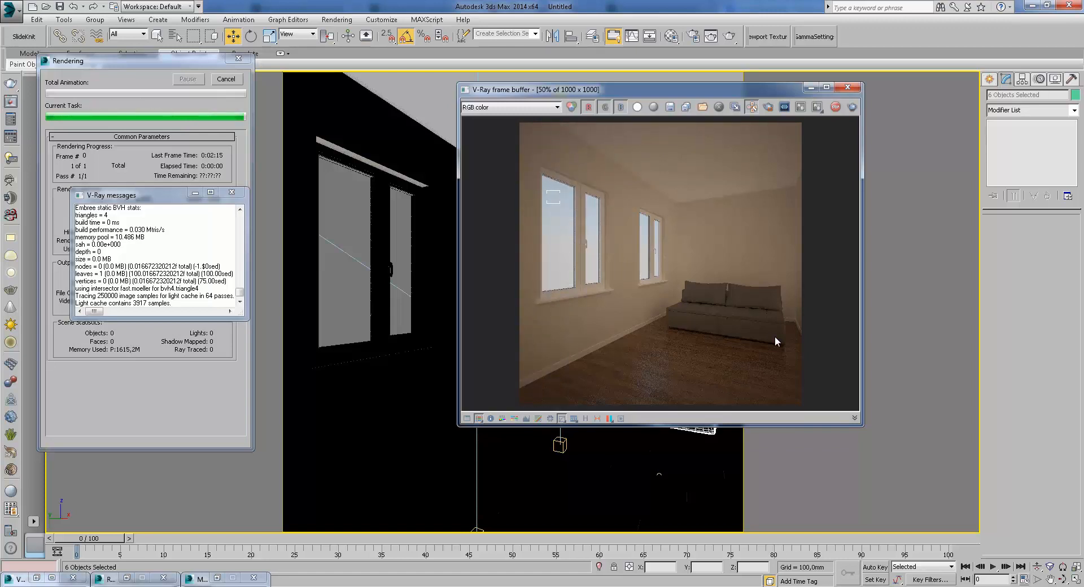
scroll(774, 336, up, 3)
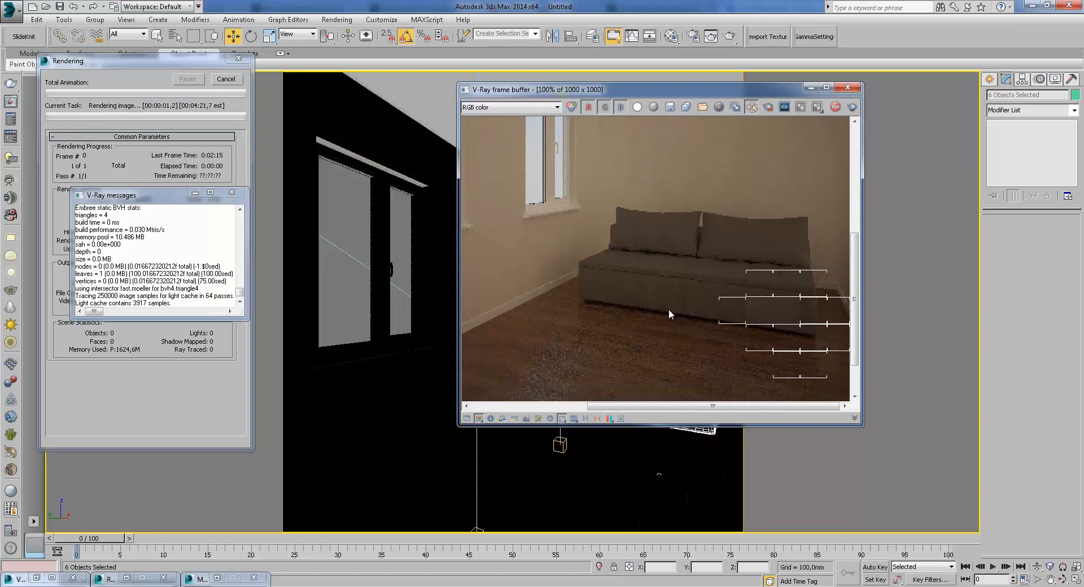
middle_drag(809, 320, 631, 298)
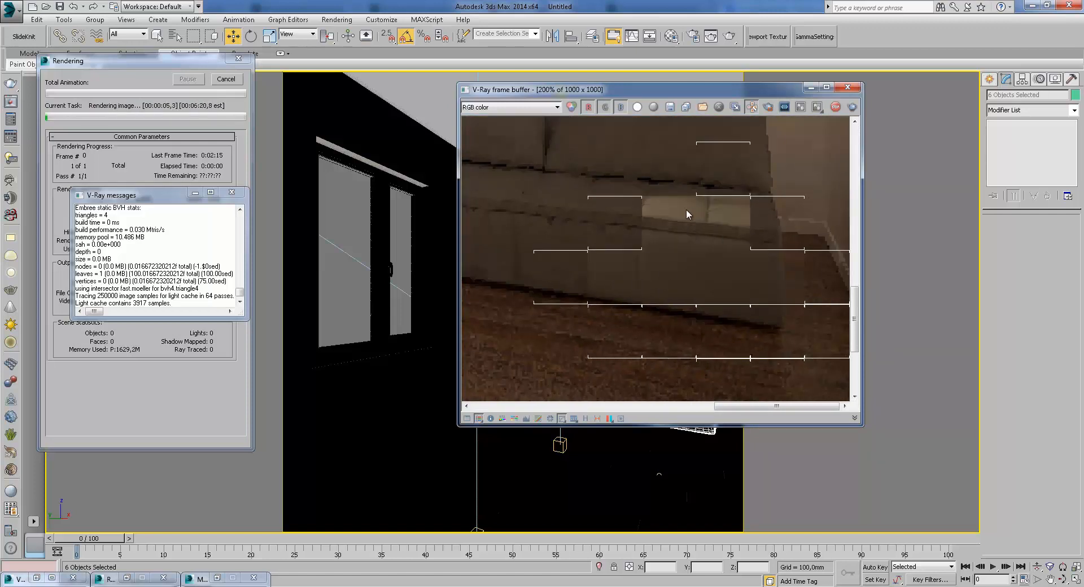
- Examine the sofa's cushions and base, the floor beneath it and the wall behind it close up in the running render
scroll(689, 208, up, 1)
middle_drag(686, 209, 687, 249)
scroll(659, 299, down, 1)
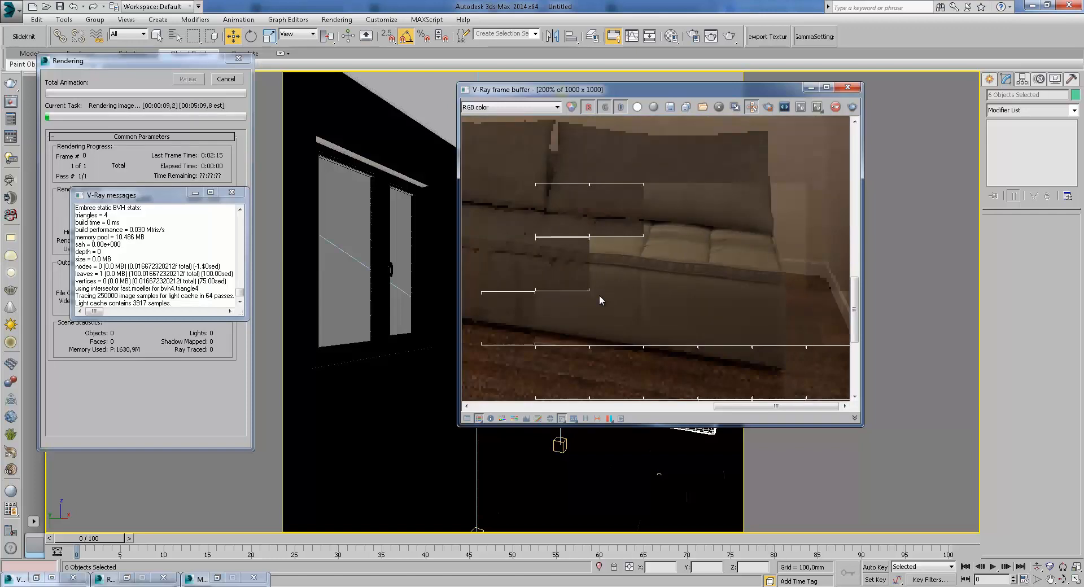
scroll(619, 288, down, 1)
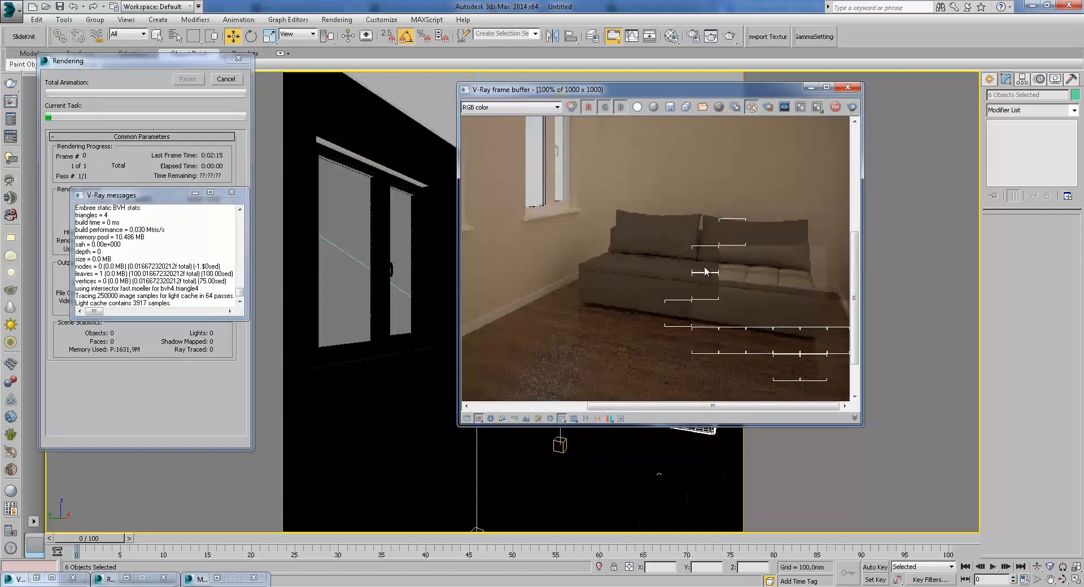
scroll(747, 289, up, 1)
middle_drag(740, 287, 570, 266)
scroll(581, 256, up, 1)
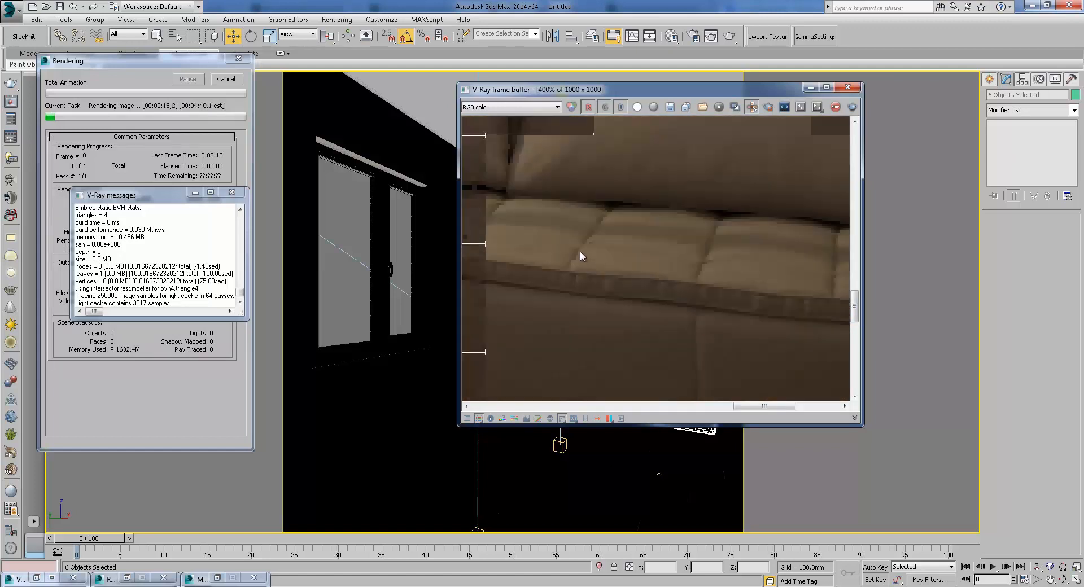
scroll(748, 284, down, 1)
middle_drag(710, 334, 592, 271)
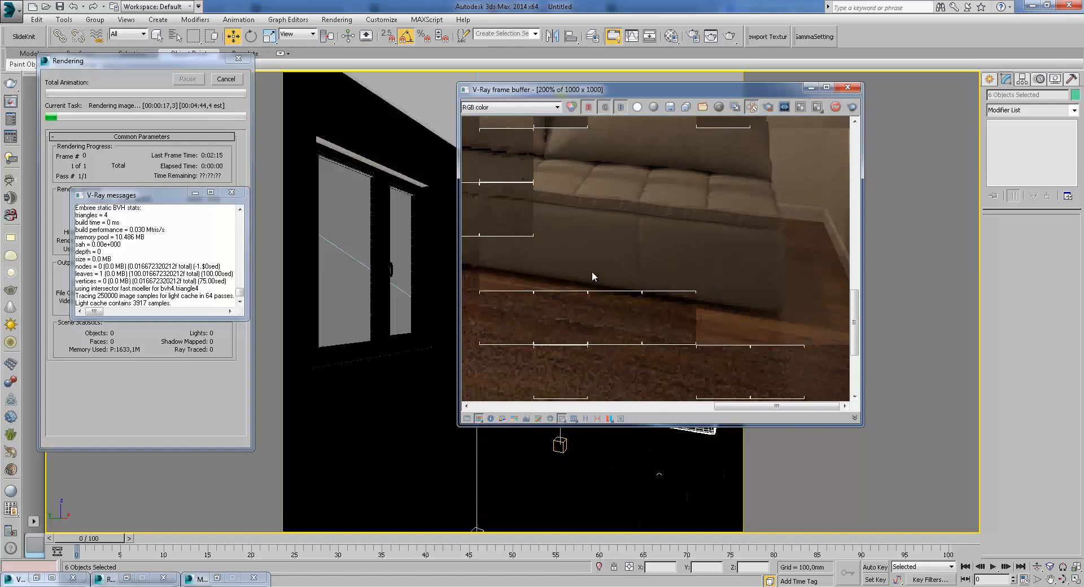
scroll(591, 269, down, 1)
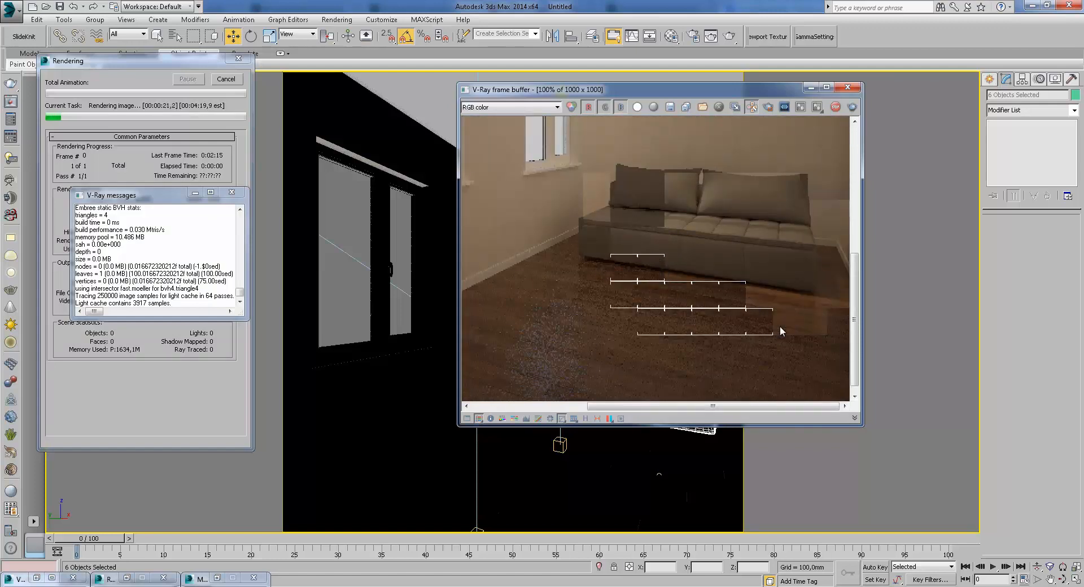
scroll(811, 263, up, 2)
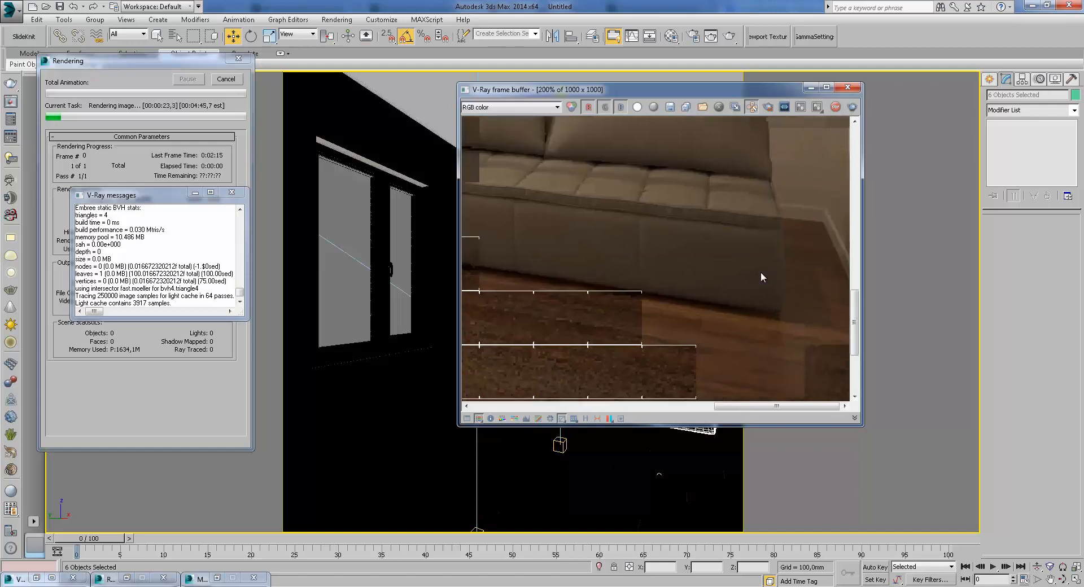
scroll(751, 321, down, 2)
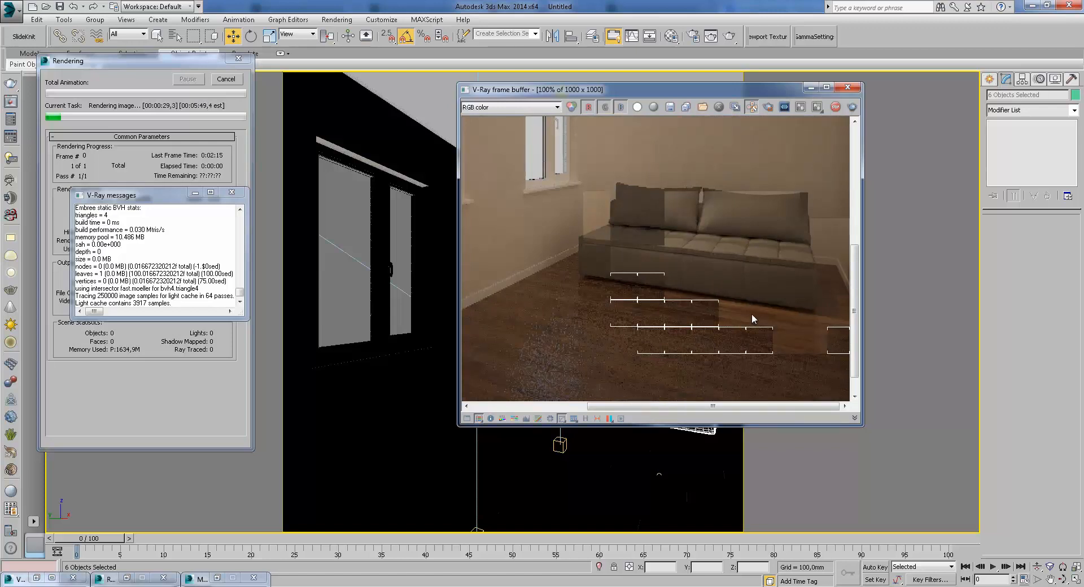
scroll(775, 308, up, 2)
scroll(659, 306, down, 2)
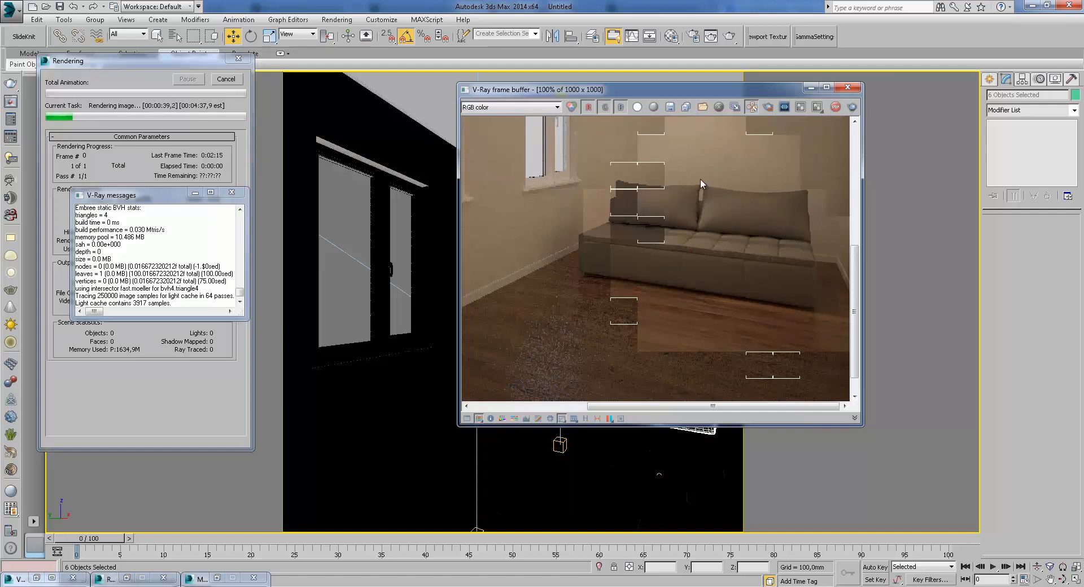
middle_drag(696, 182, 592, 241)
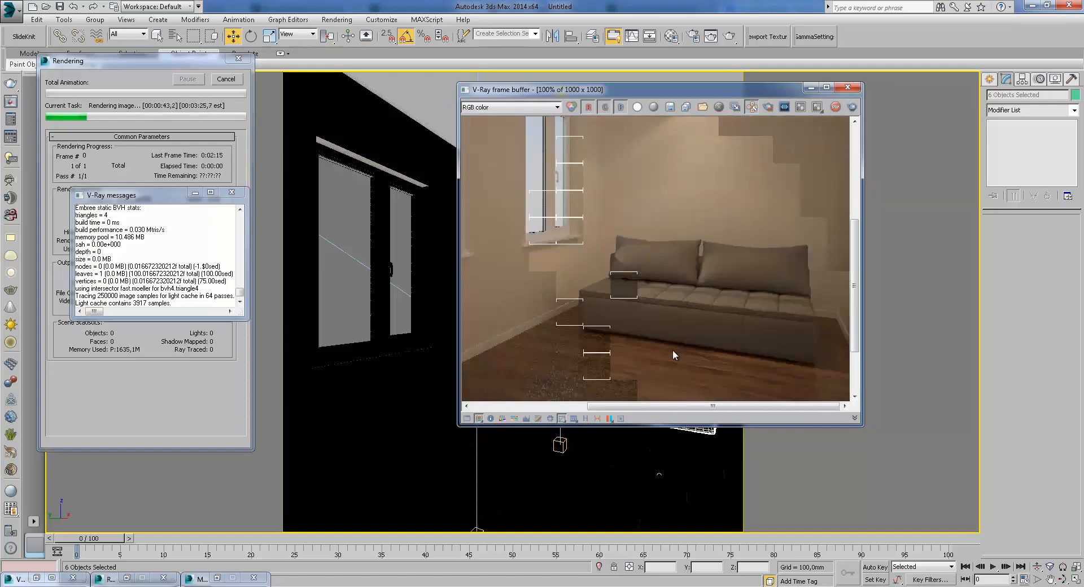
middle_drag(638, 262, 604, 252)
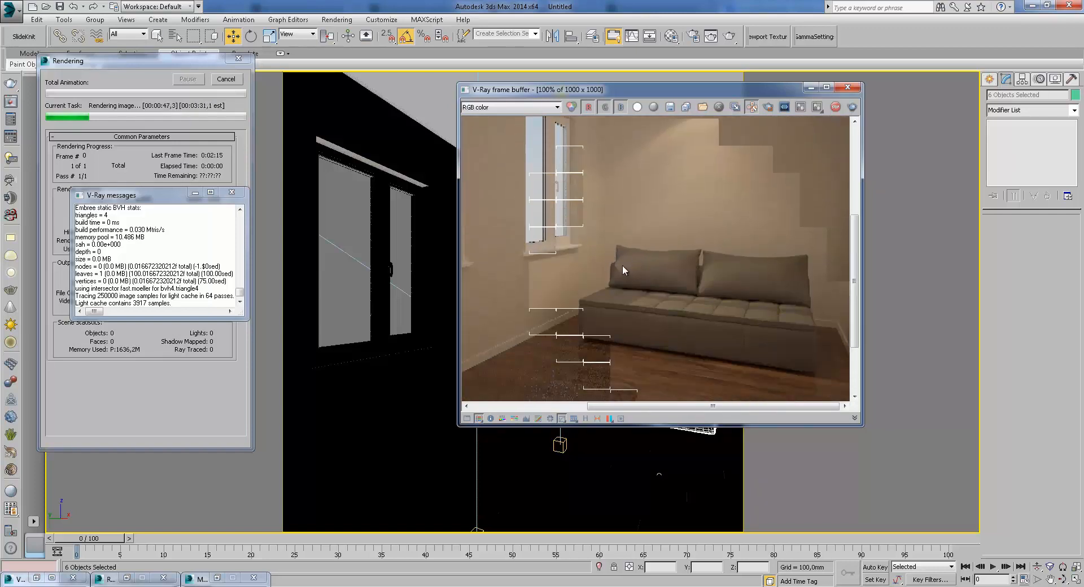
middle_drag(682, 263, 345, 133)
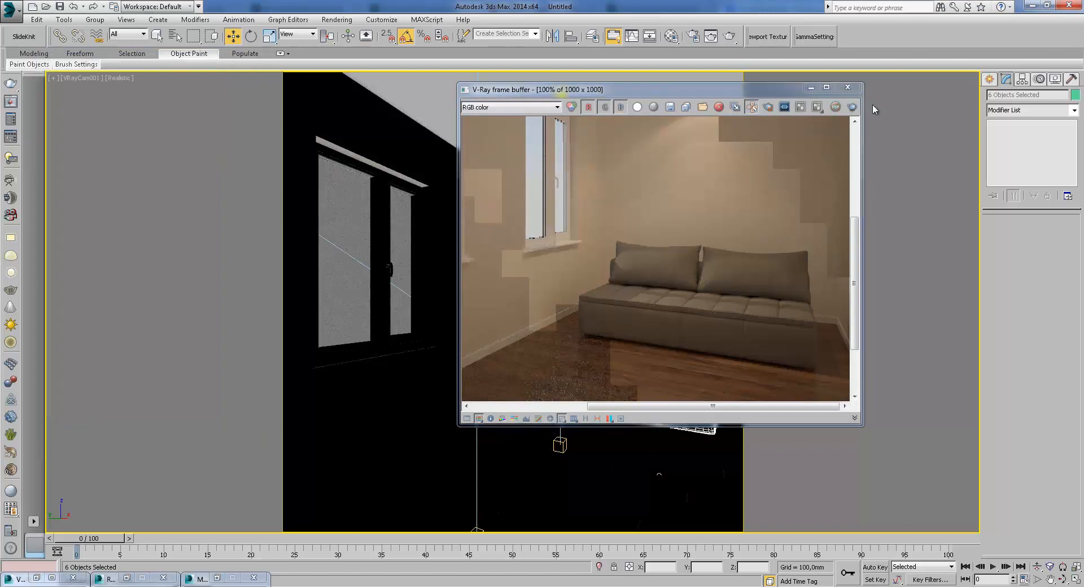
- Adjust the warm orange color of the IES light above the sofa and start a new test render
click(809, 88)
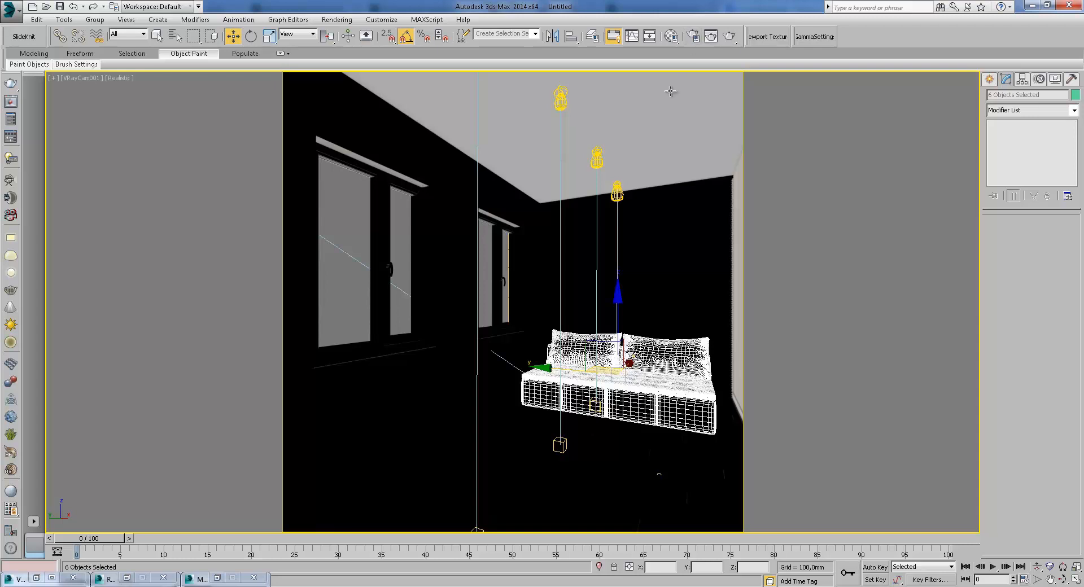
click(622, 197)
click(617, 193)
click(617, 193)
click(617, 193)
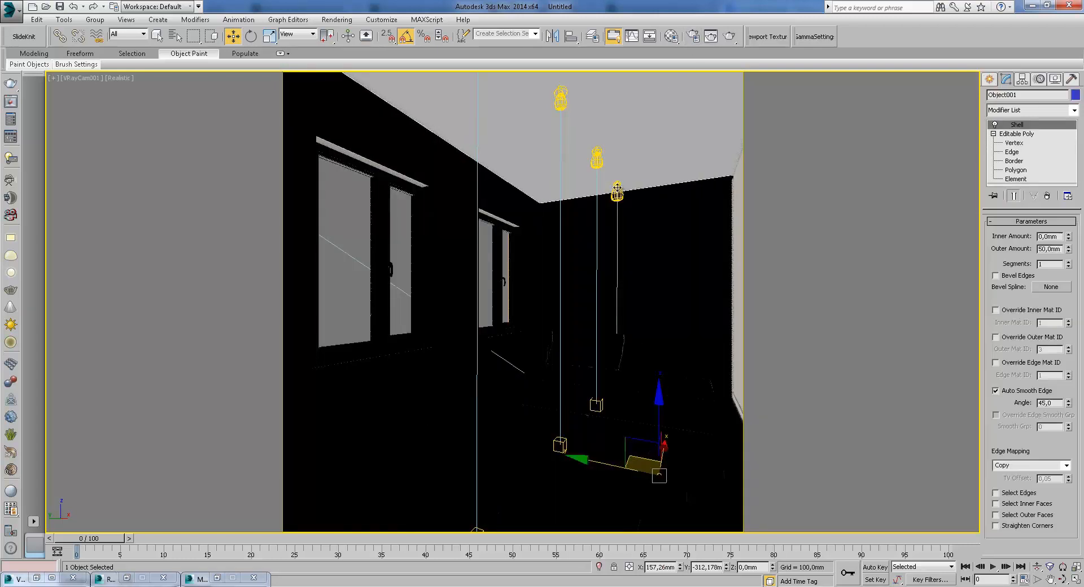
click(617, 192)
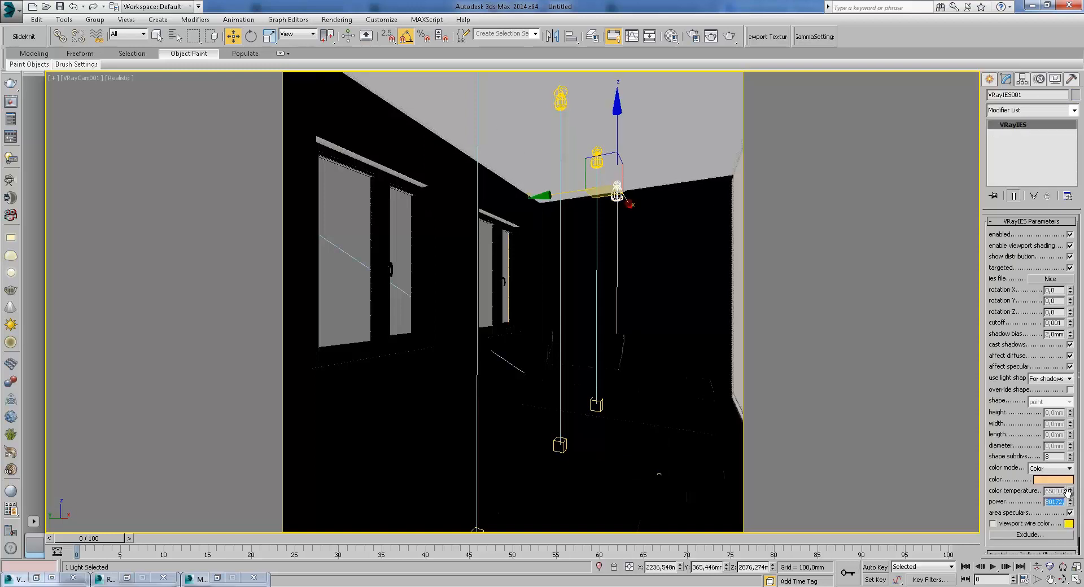
click(1053, 479)
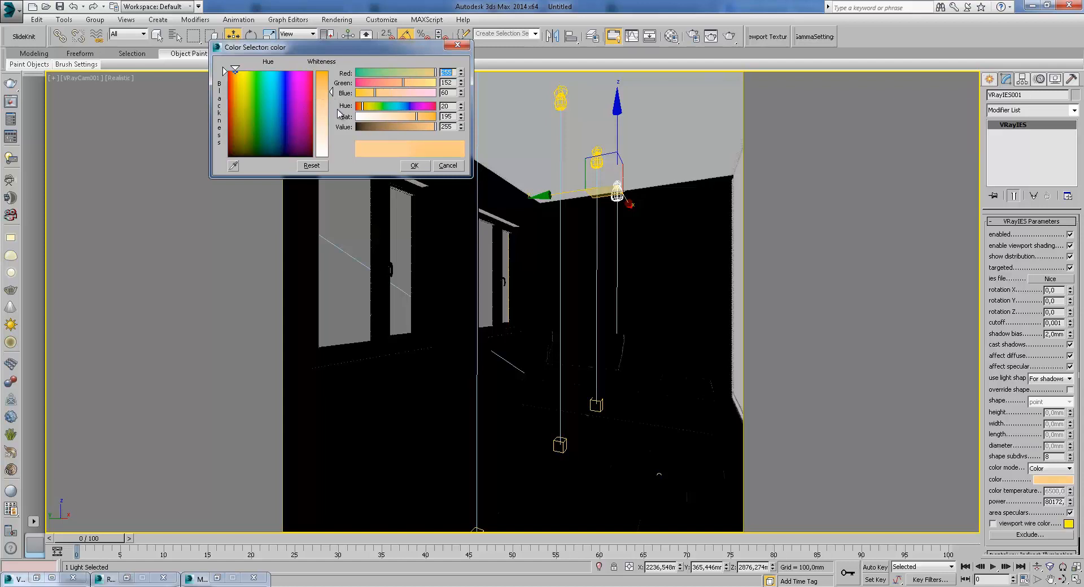
click(414, 165)
click(729, 37)
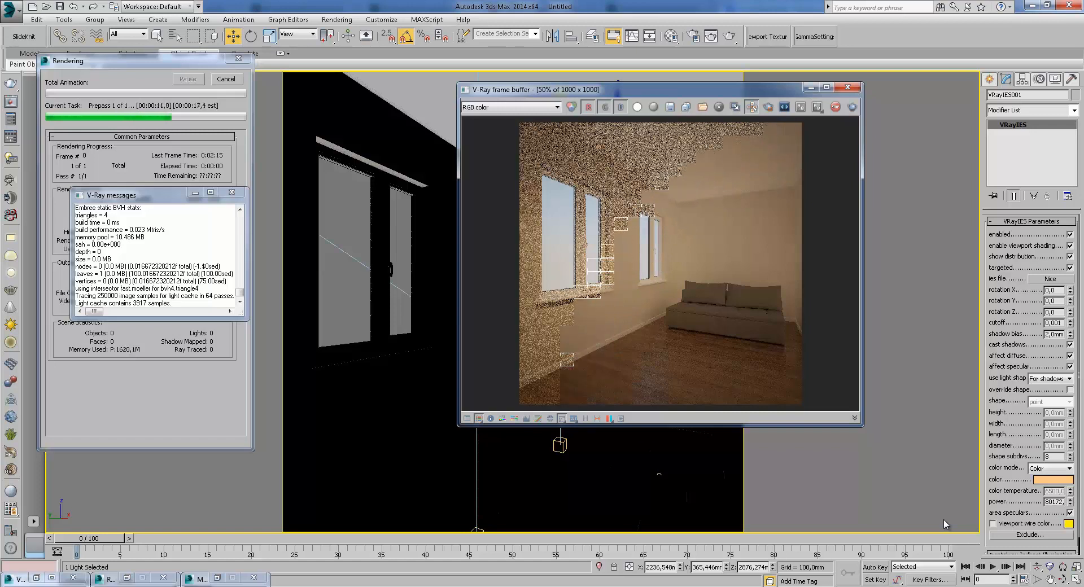
- Examine the sofa and floor close up in the new render, stop it and look over the whole room image
scroll(768, 312, up, 2)
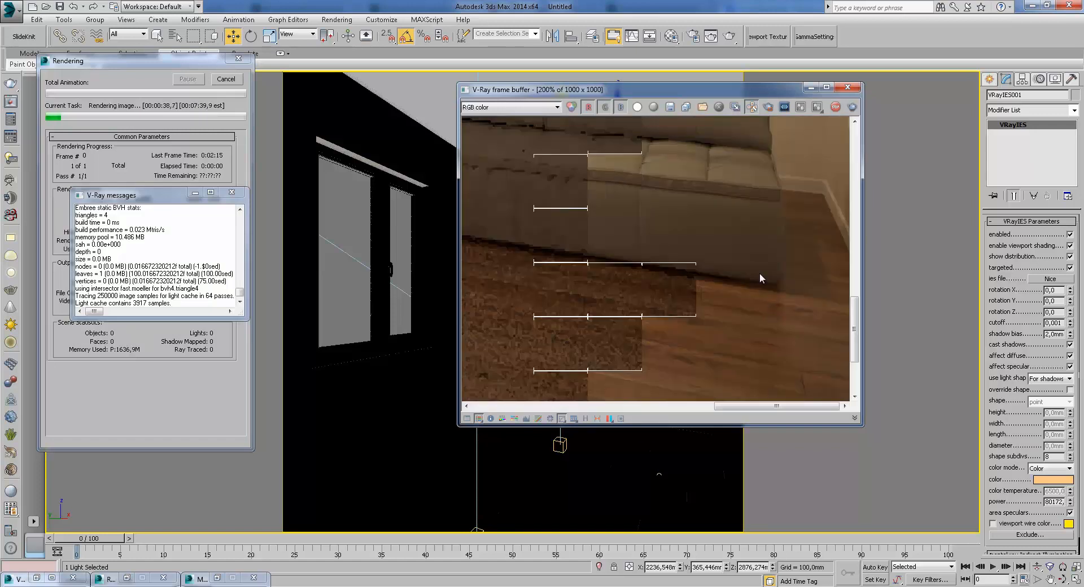
scroll(719, 316, up, 2)
scroll(793, 331, down, 1)
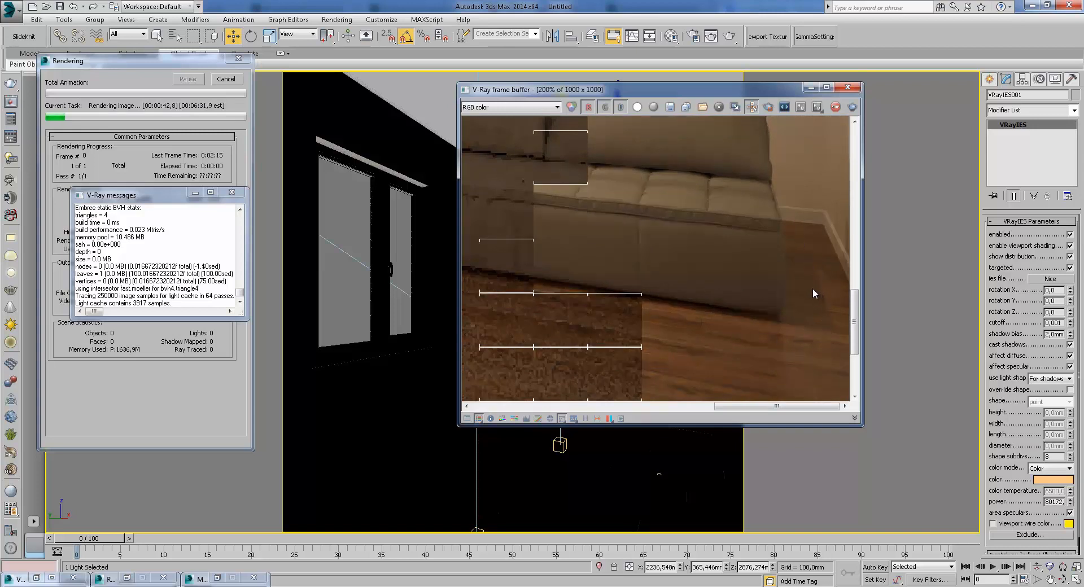
scroll(727, 279, down, 2)
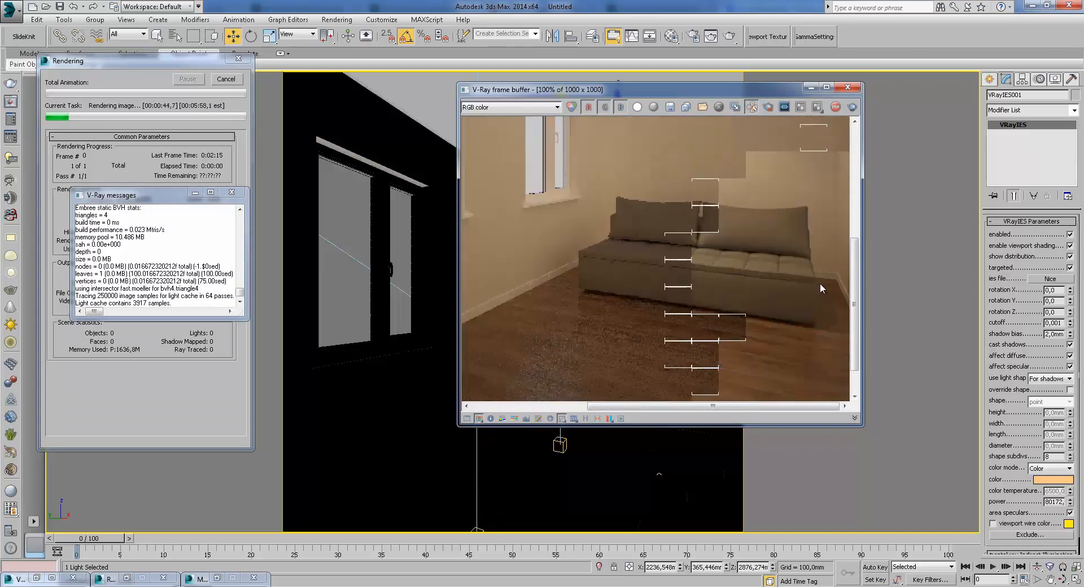
scroll(819, 282, up, 2)
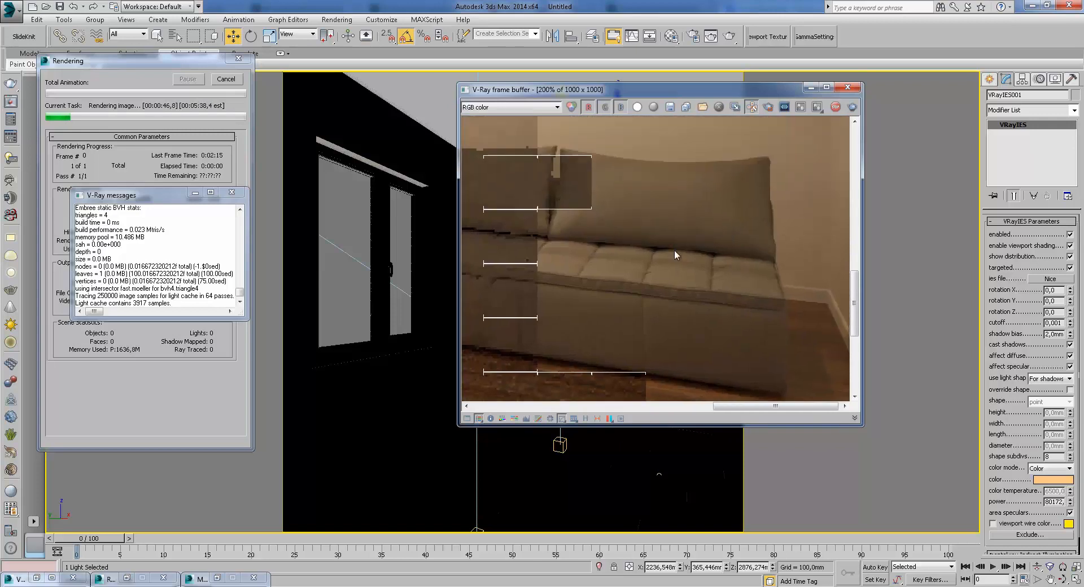
middle_drag(655, 272, 659, 192)
scroll(632, 244, down, 2)
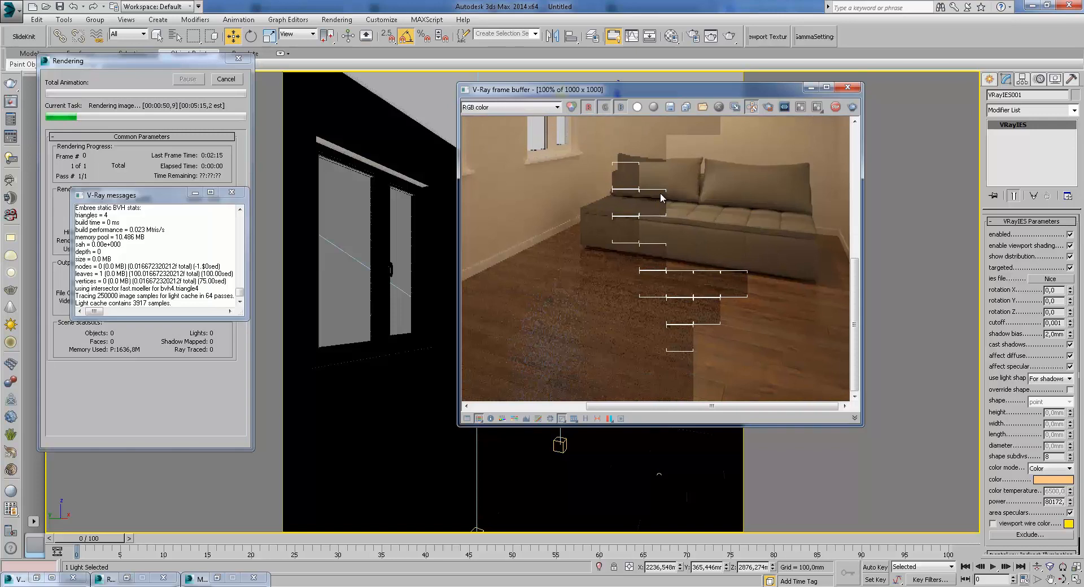
click(226, 79)
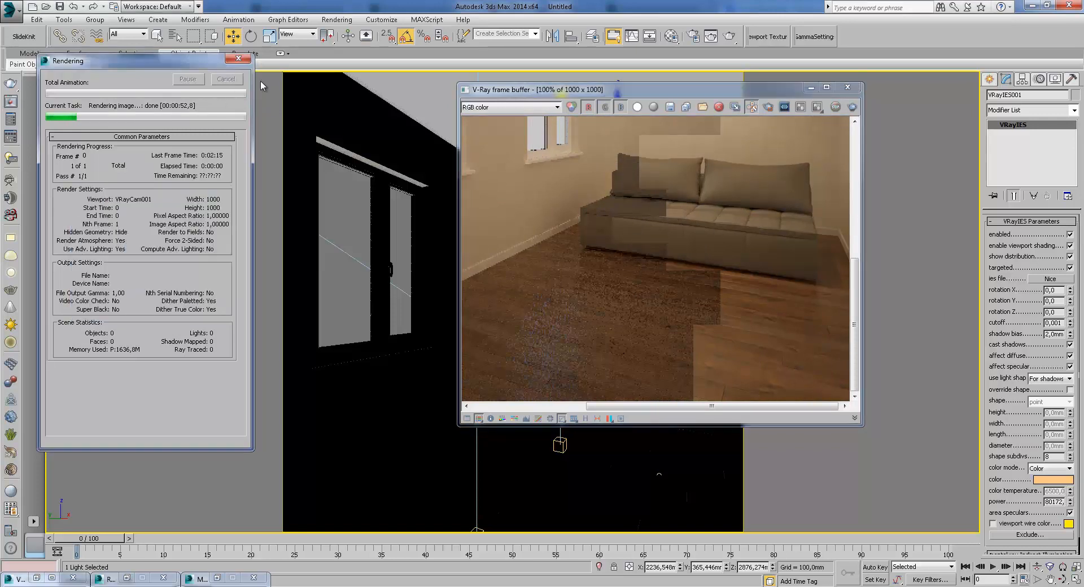
scroll(744, 232, down, 1)
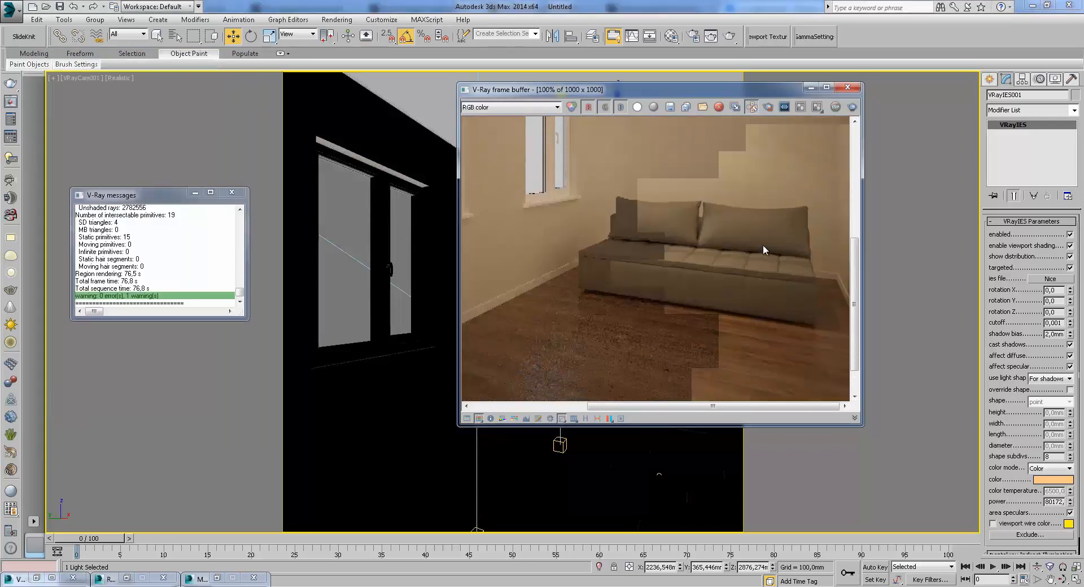
scroll(655, 225, up, 2)
scroll(631, 213, down, 1)
scroll(631, 212, down, 1)
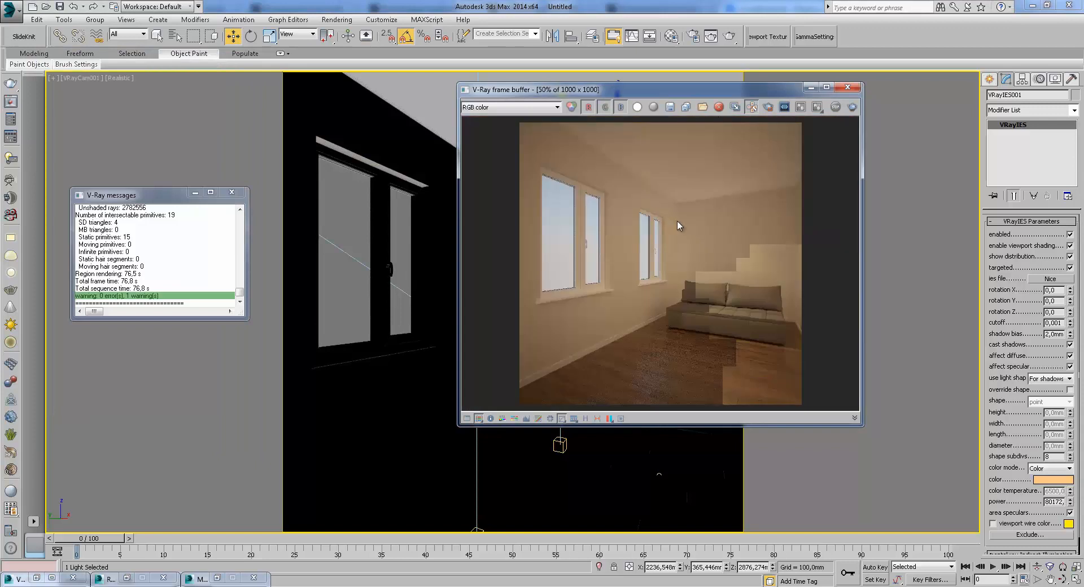
- Set the power of the IES light above the sofa to 25172
click(811, 87)
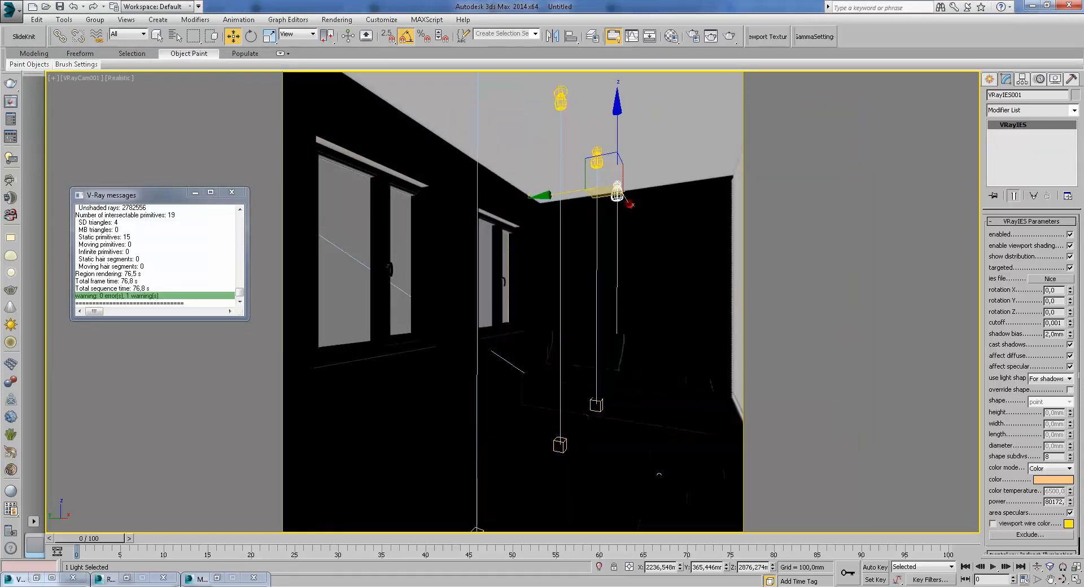
drag(1053, 502, 1029, 506)
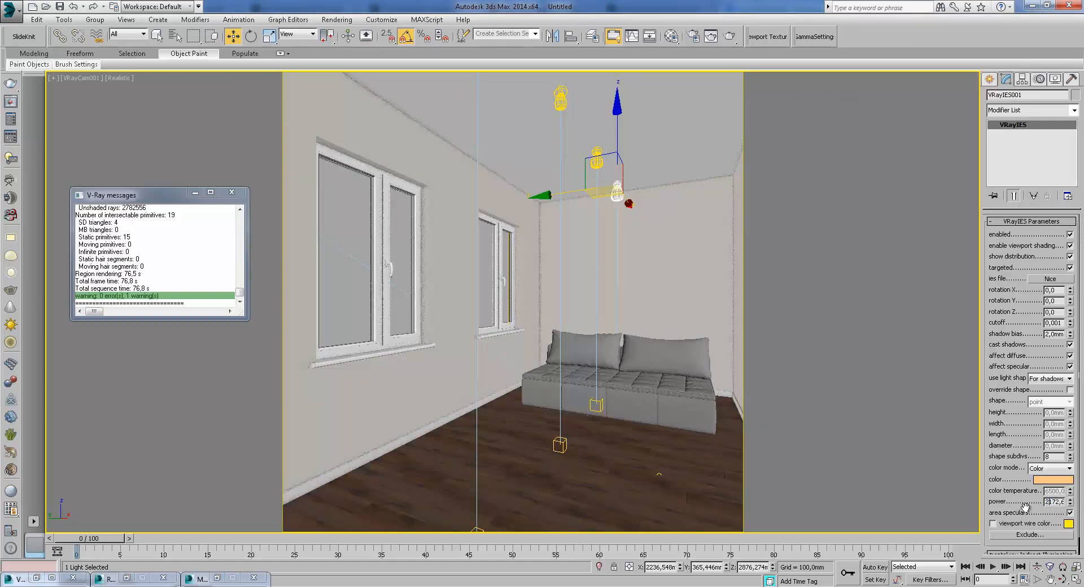
- Set the area to render to Region in the common render settings
click(693, 36)
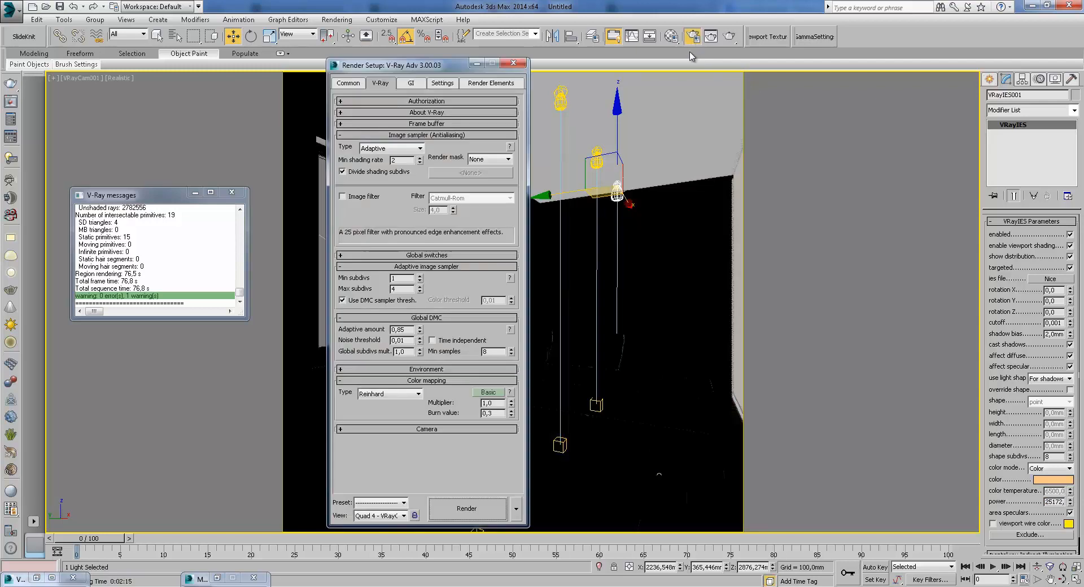
click(348, 83)
click(377, 199)
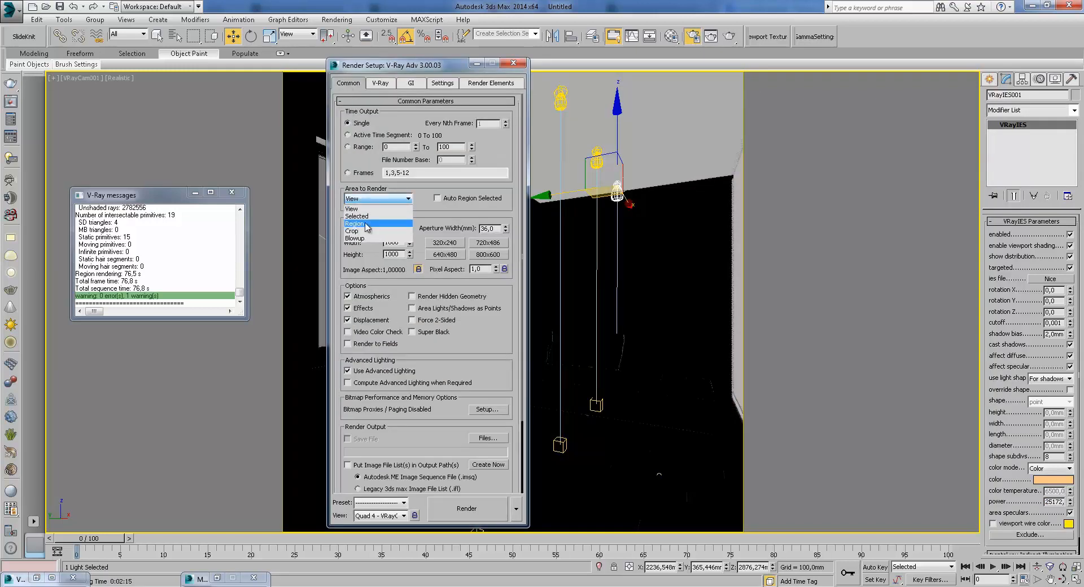
click(361, 223)
click(477, 64)
- Select the V-Ray sun in the wireframe top view to check its parameters, and return to the camera view
key(w)
key(t)
key(F3)
scroll(522, 326, down, 4)
click(518, 81)
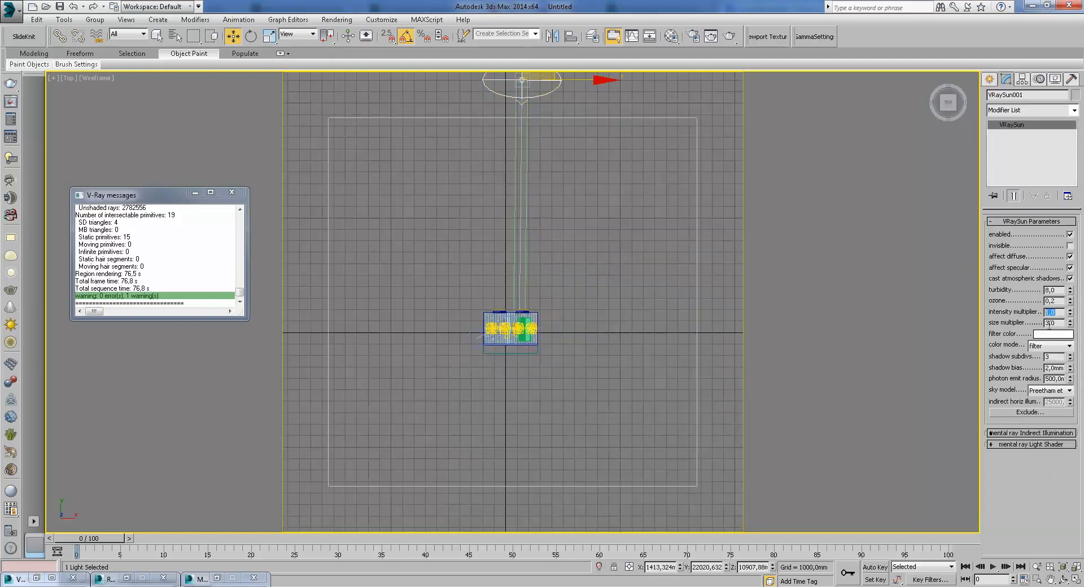
click(989, 79)
key(c)
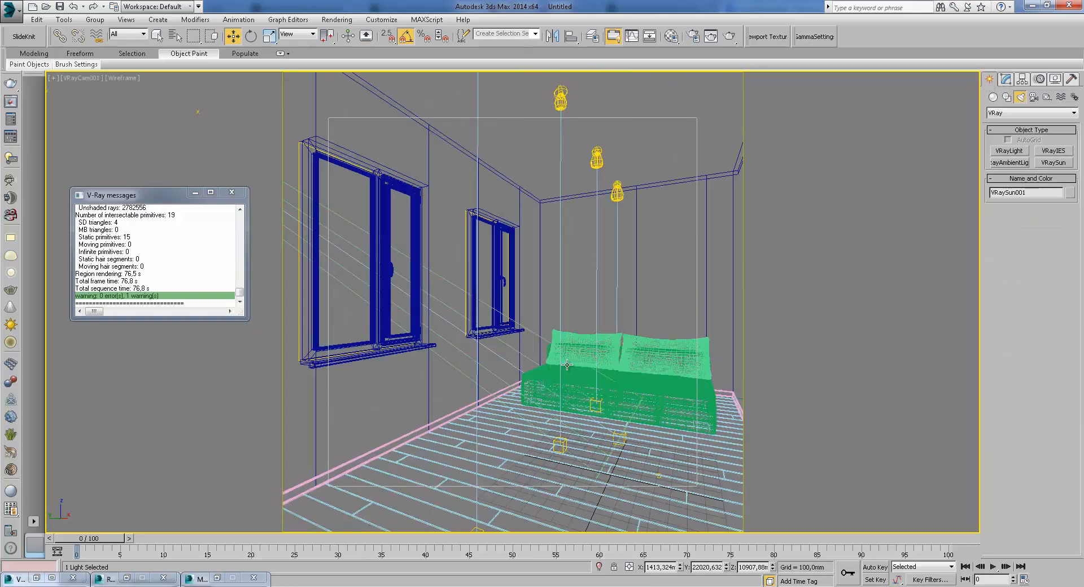
- Set the area to render to Crop in the common render settings
click(692, 37)
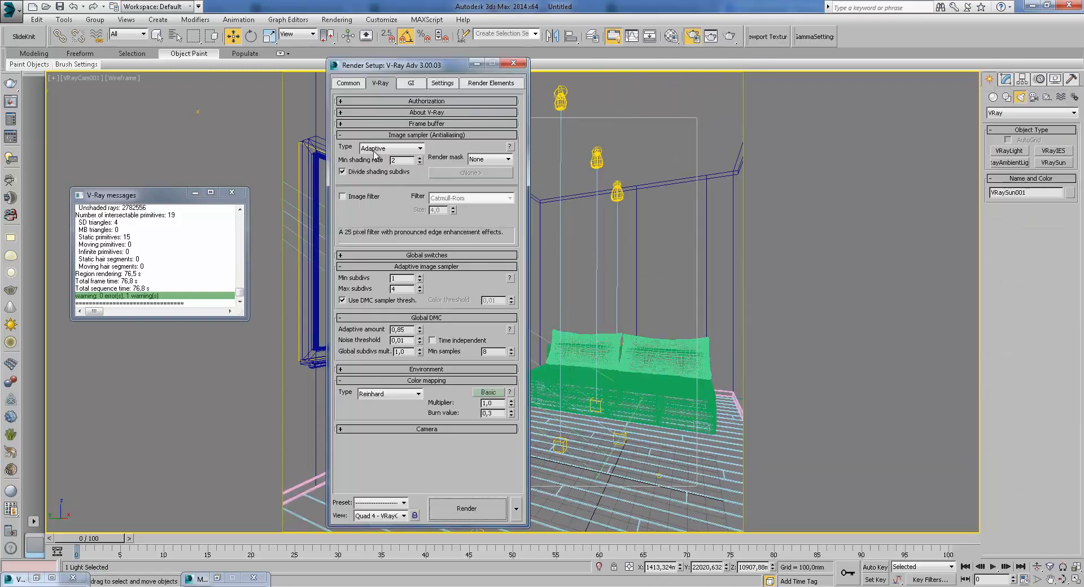
click(348, 83)
click(357, 201)
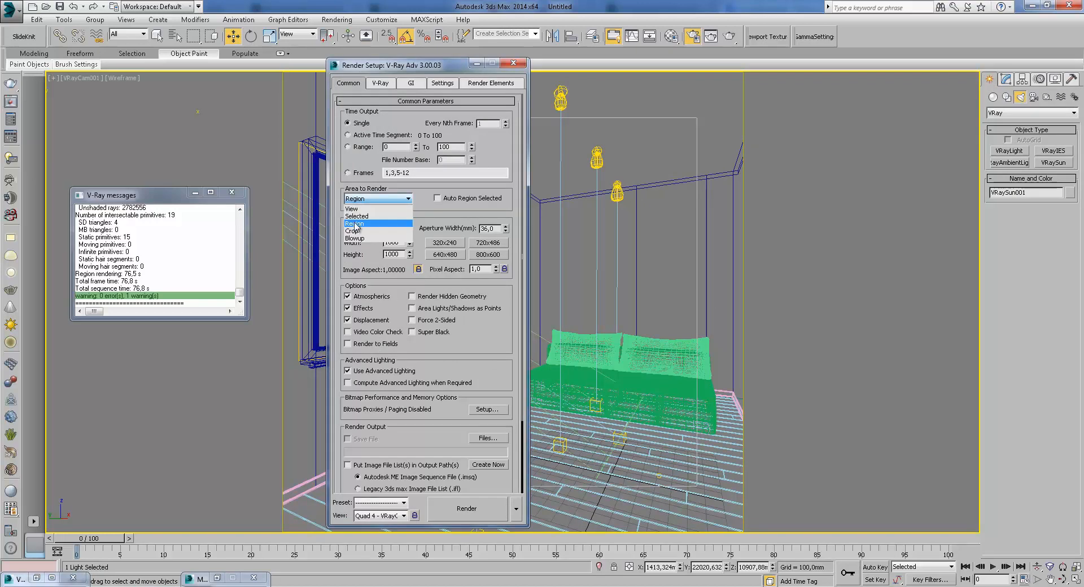
click(357, 231)
click(477, 63)
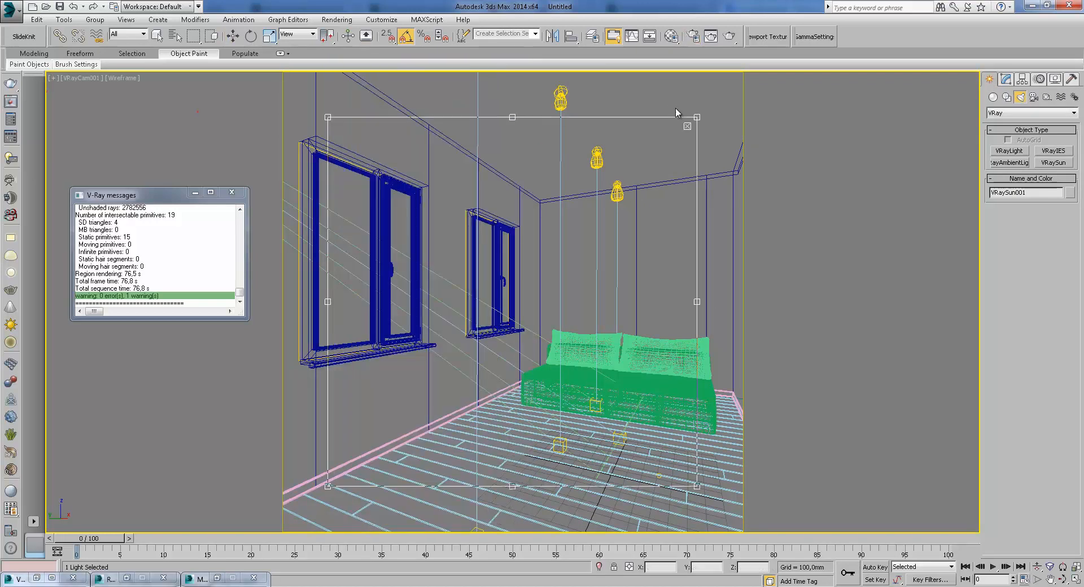
- Fit the crop frame around the sofa and the floor in front of it, and start a cropped test render
drag(697, 116, 593, 226)
drag(327, 486, 559, 477)
drag(700, 309, 742, 307)
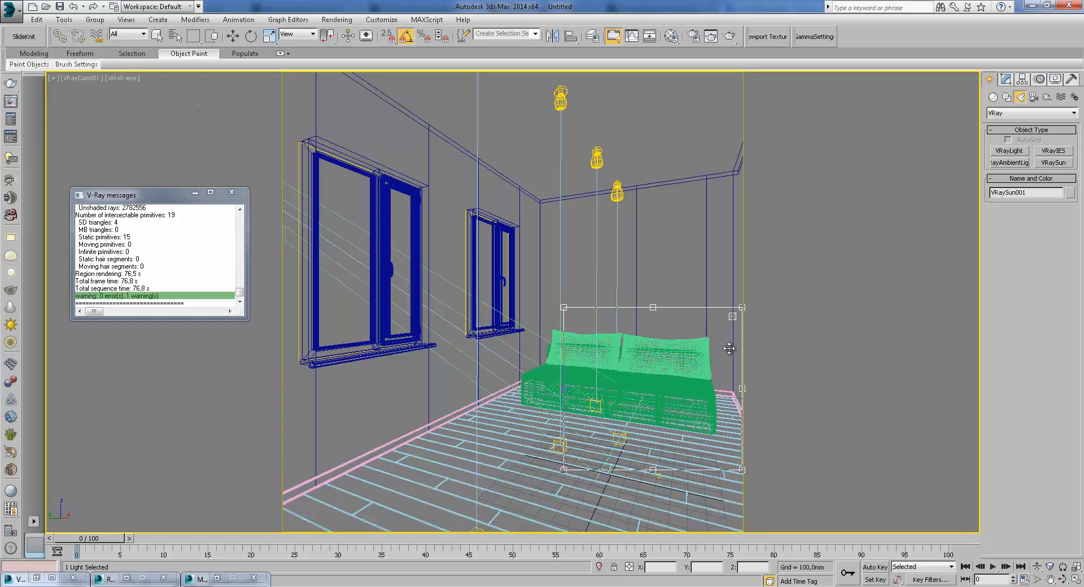
click(729, 36)
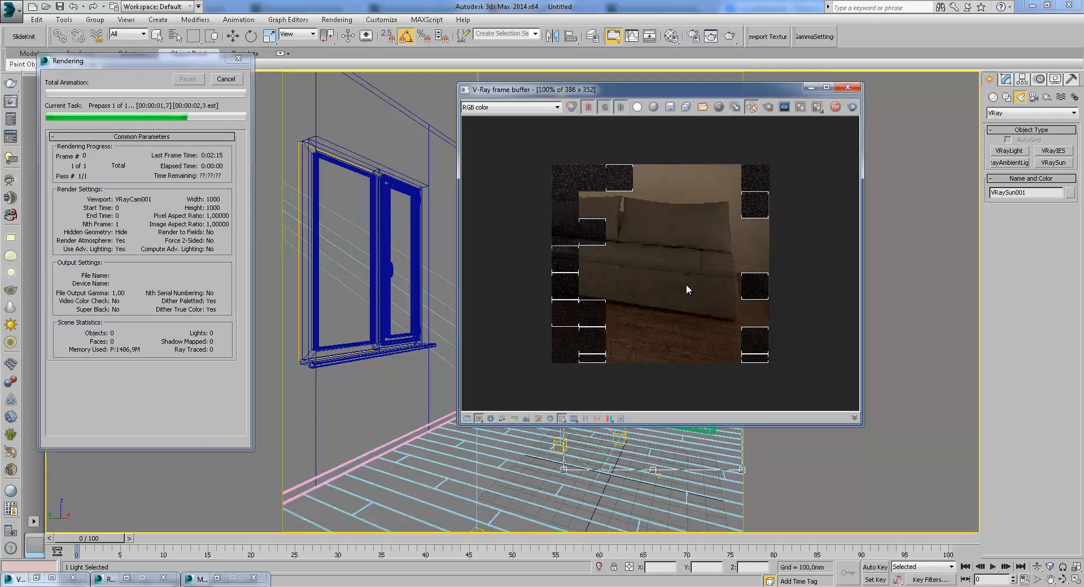
- Inspect the cropped test render of the sofa cushions, seat and surrounding floor up close while it finishes
scroll(686, 283, up, 1)
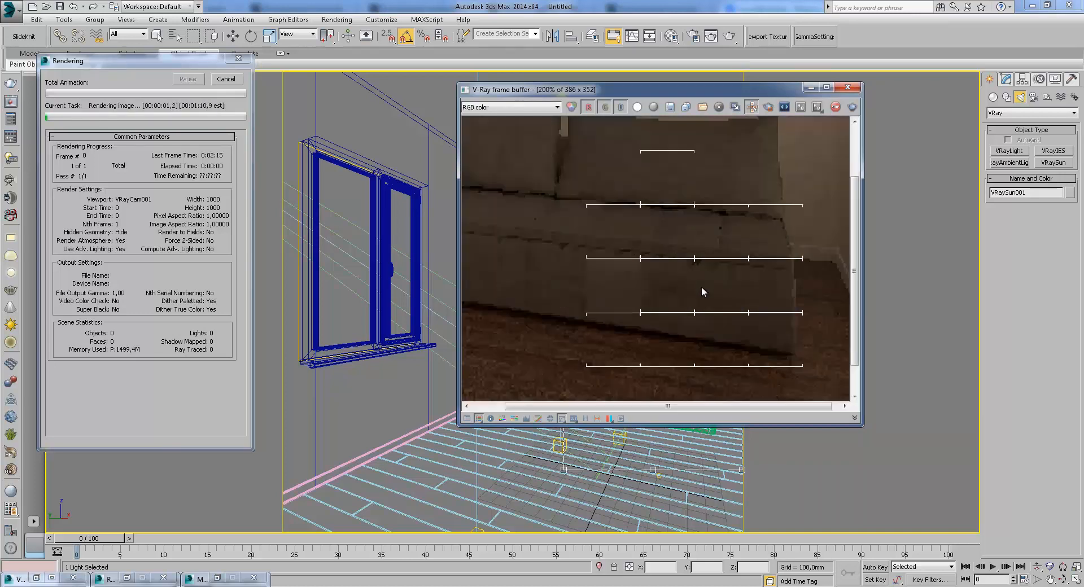
middle_drag(698, 328, 689, 349)
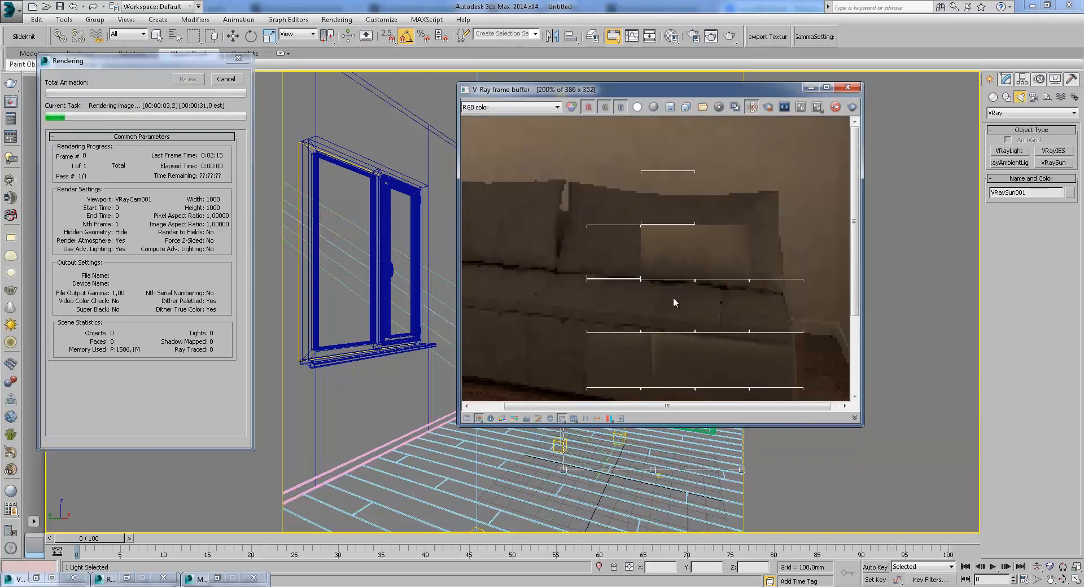
scroll(672, 278, down, 1)
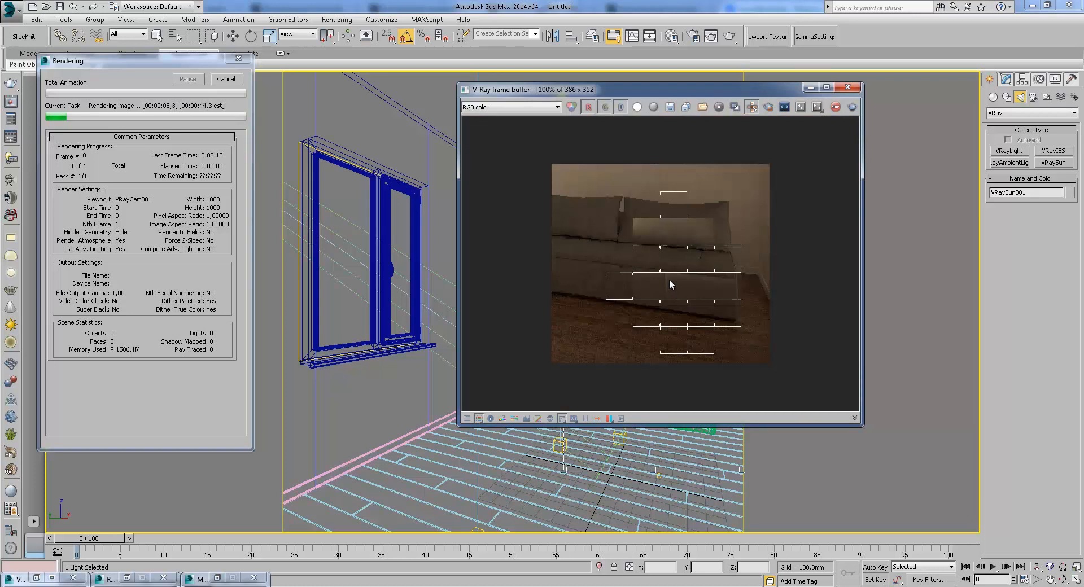
scroll(672, 237, up, 1)
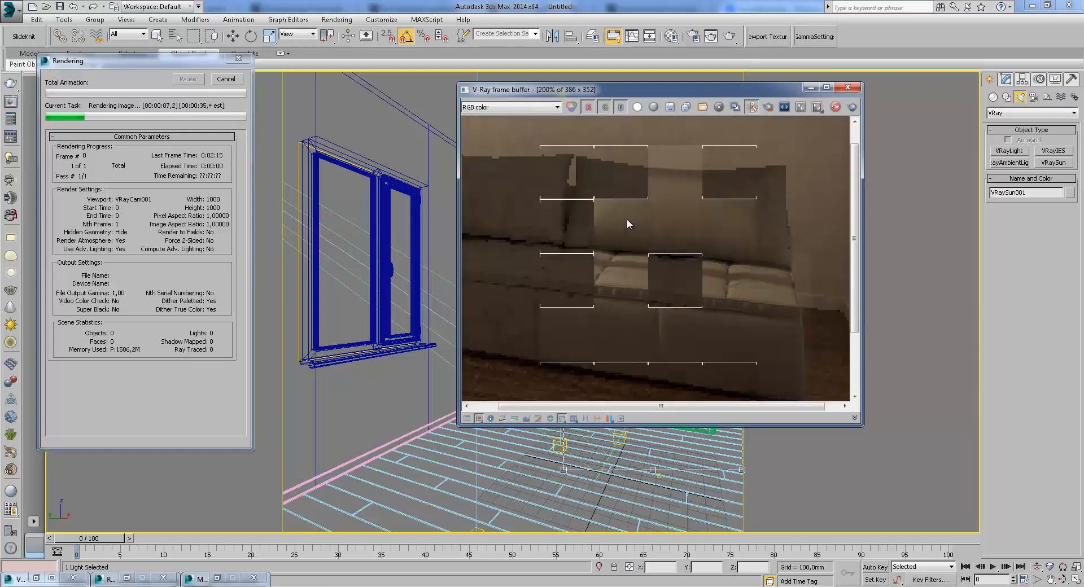
middle_drag(641, 243, 624, 193)
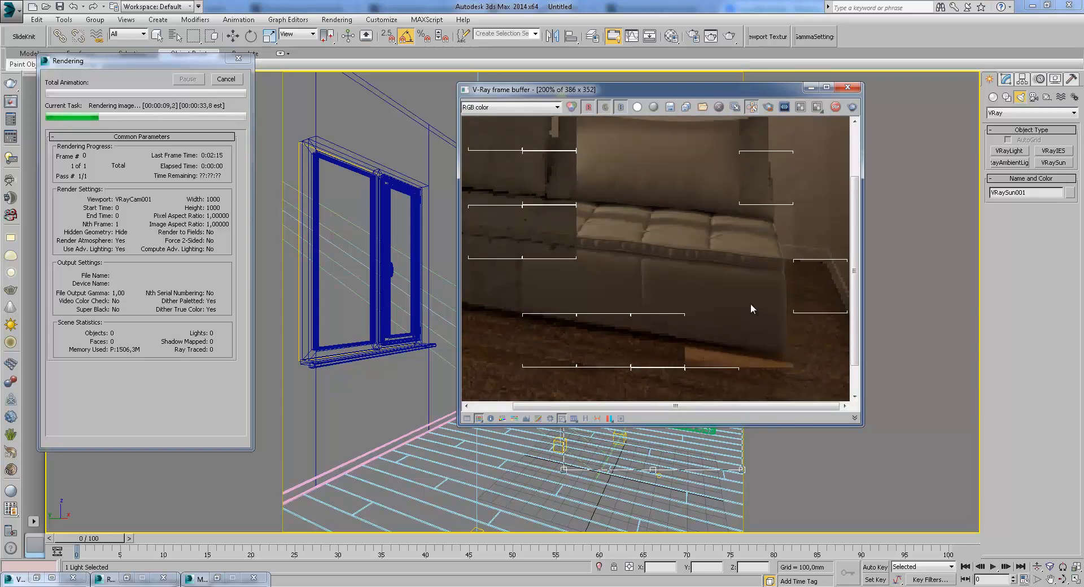
middle_drag(700, 200, 717, 248)
scroll(717, 252, down, 1)
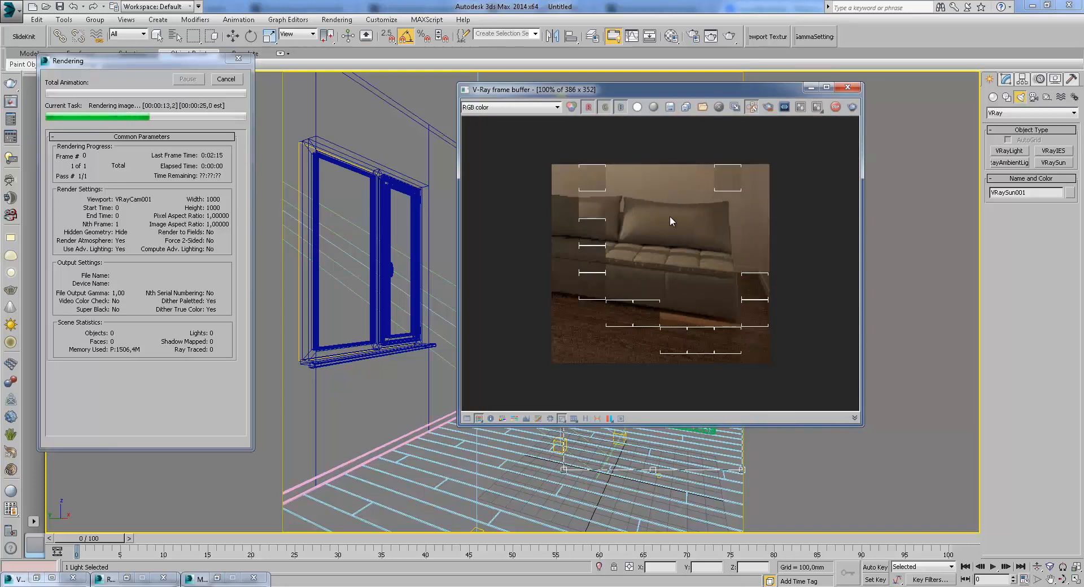
scroll(643, 213, up, 1)
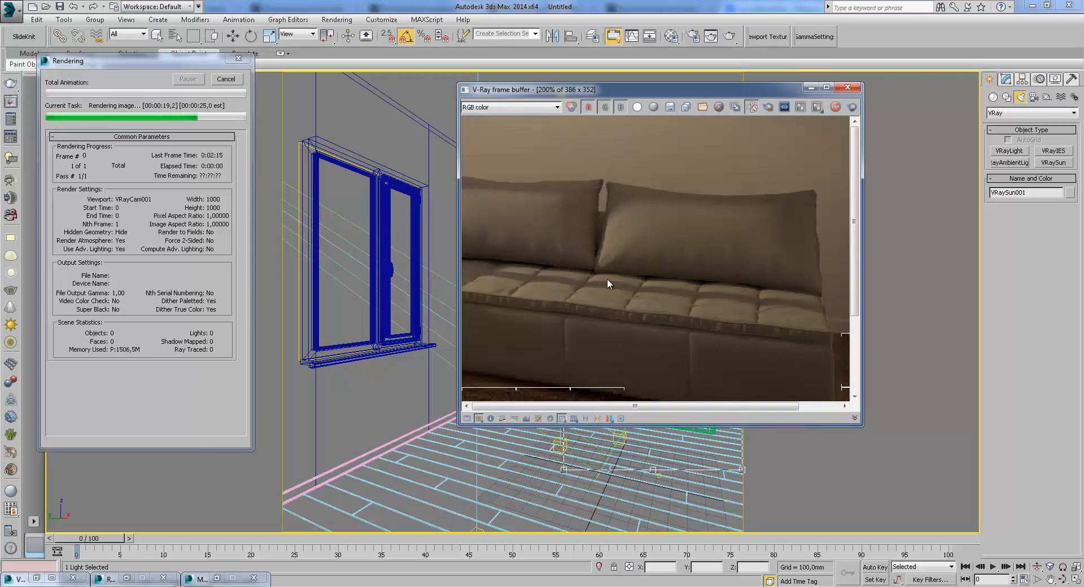
scroll(621, 277, down, 1)
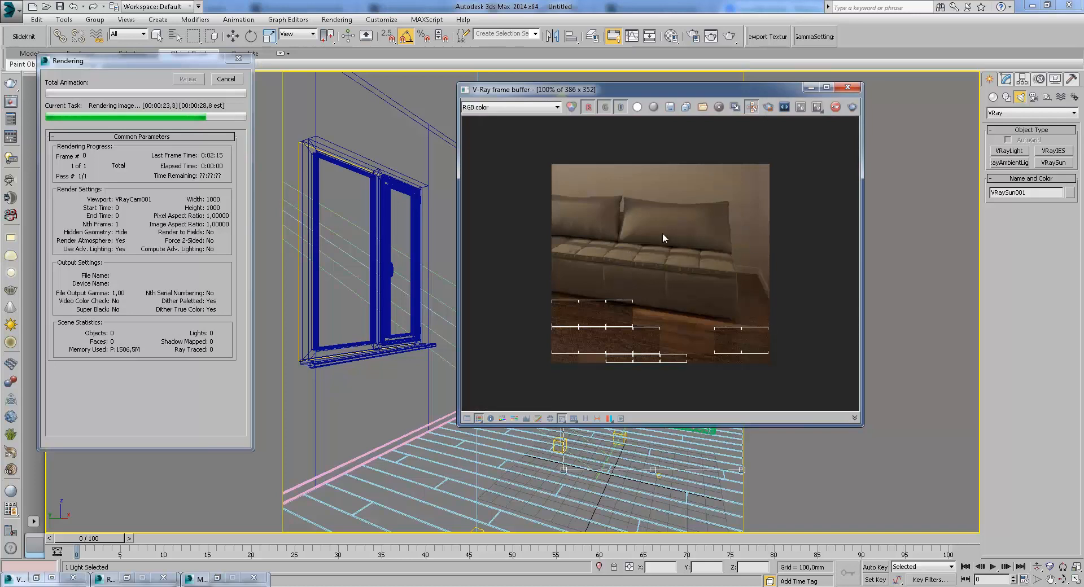
scroll(756, 316, up, 1)
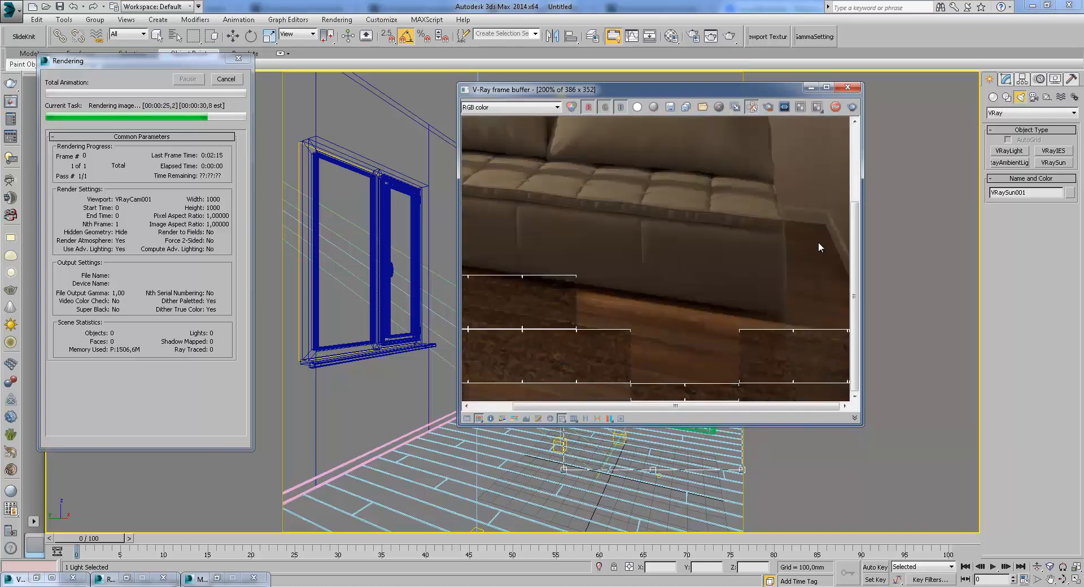
scroll(734, 316, down, 1)
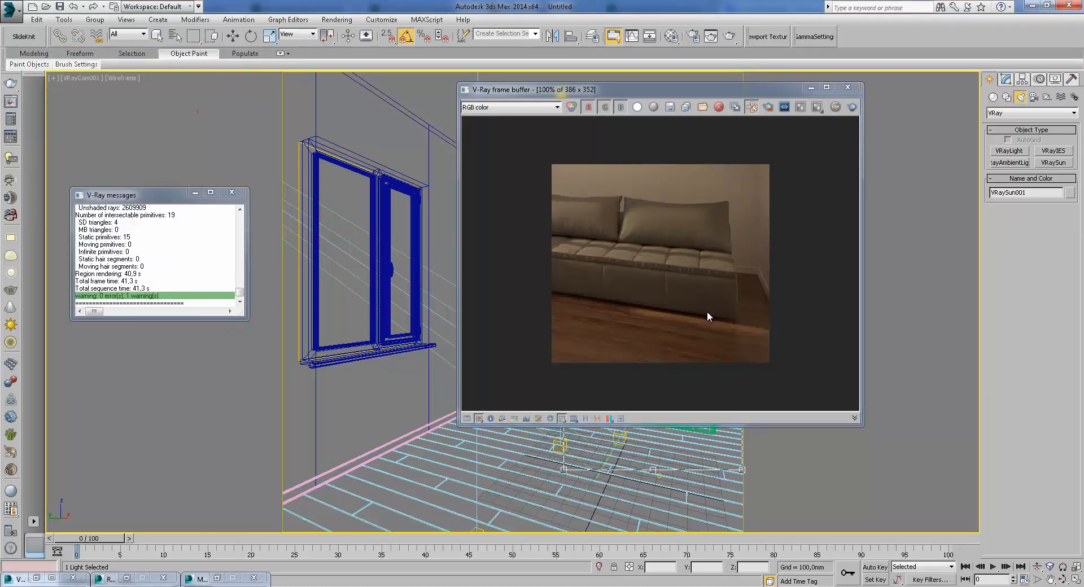
- Put the frame buffer away, select the room's ceiling object and convert it to Editable Poly
click(810, 87)
click(232, 35)
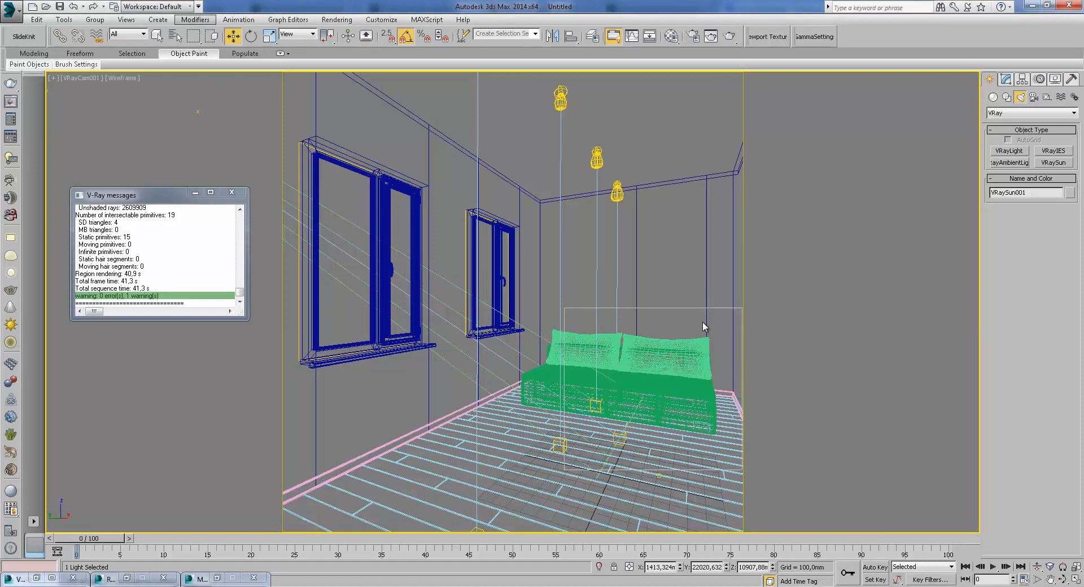
click(616, 192)
ctrl+click(597, 158)
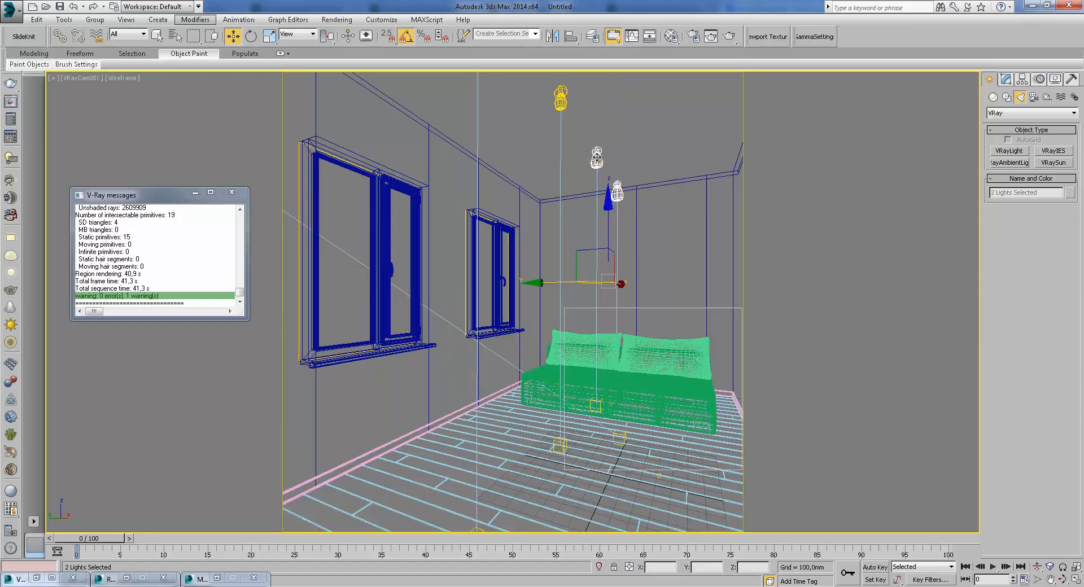
click(660, 184)
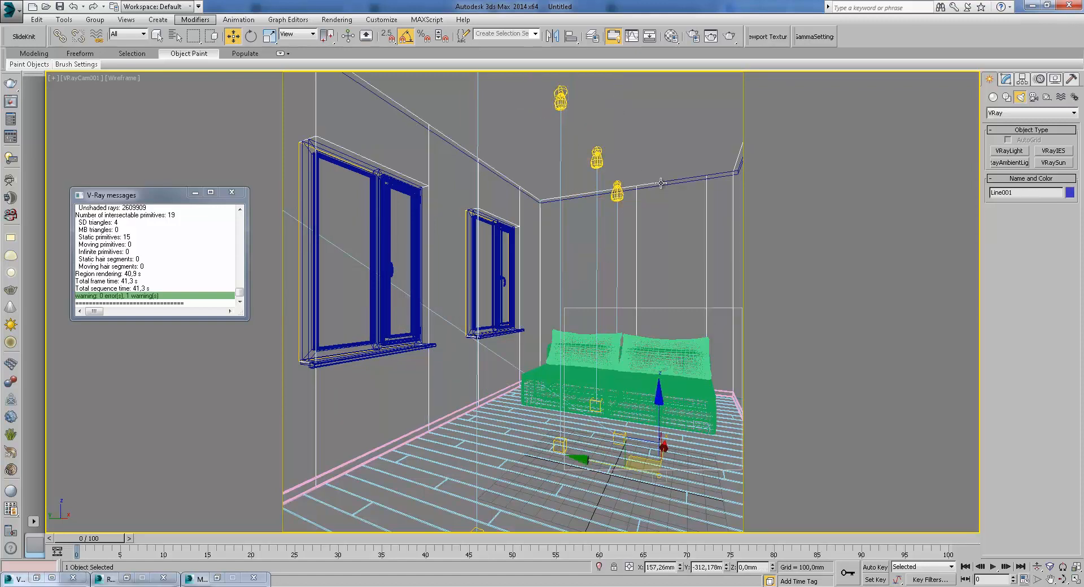
click(660, 184)
click(1006, 79)
right_click(703, 130)
mouse_move(790, 254)
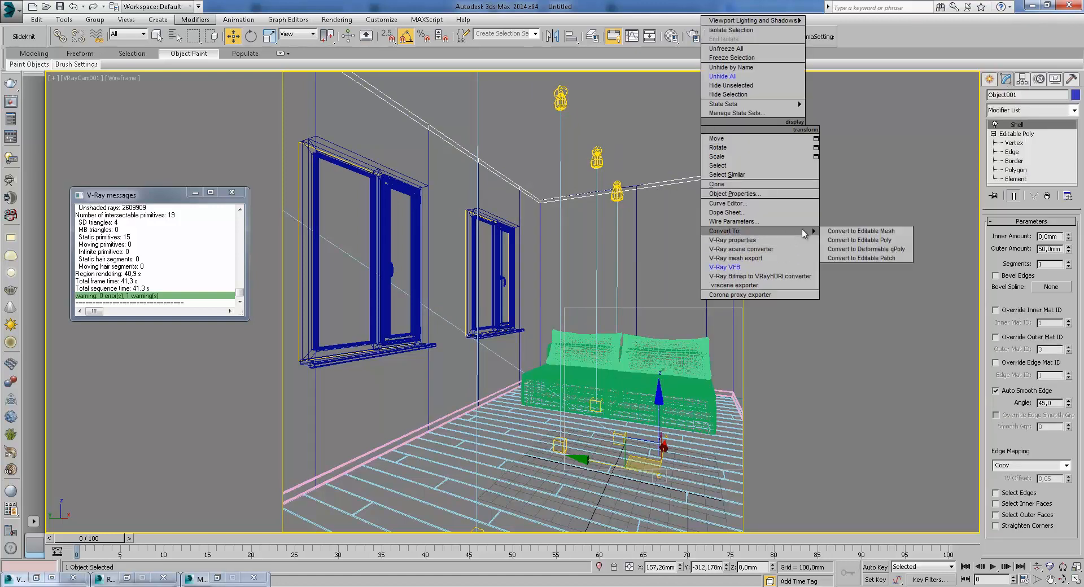
click(877, 246)
- Inset the large ceiling polygon around its edge and extrude it by 100 mm
click(993, 125)
click(1016, 161)
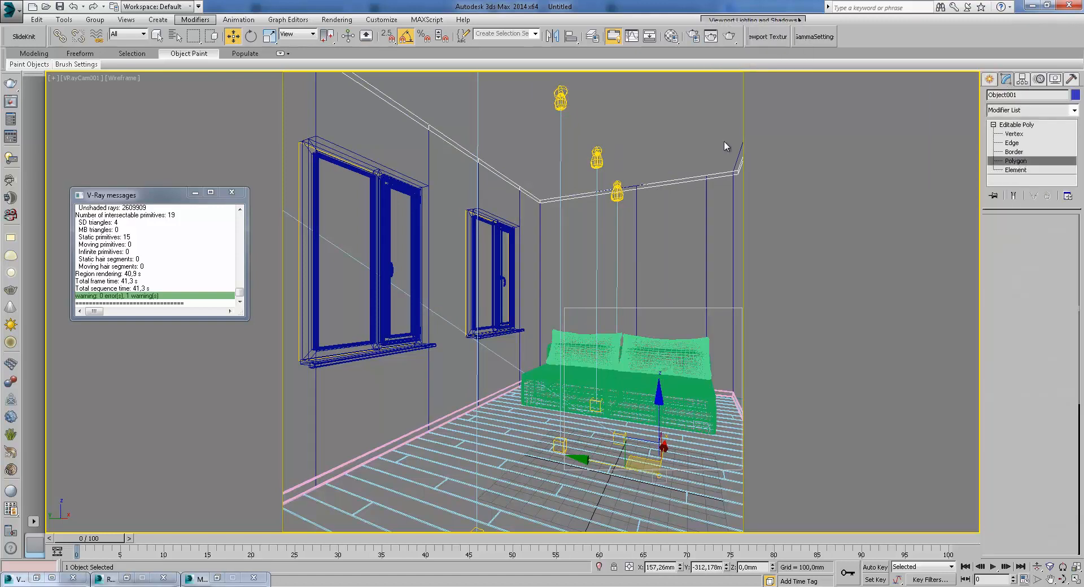
click(1069, 407)
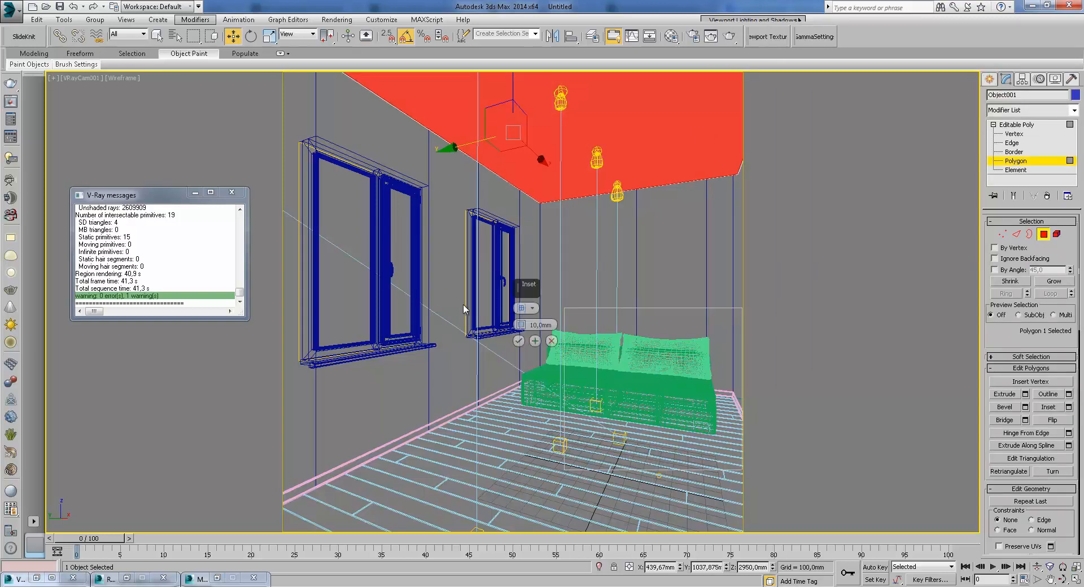
mouse_move(521, 324)
mouse_down()
mouse_move(524, 275)
mouse_move(525, 326)
mouse_up()
click(520, 342)
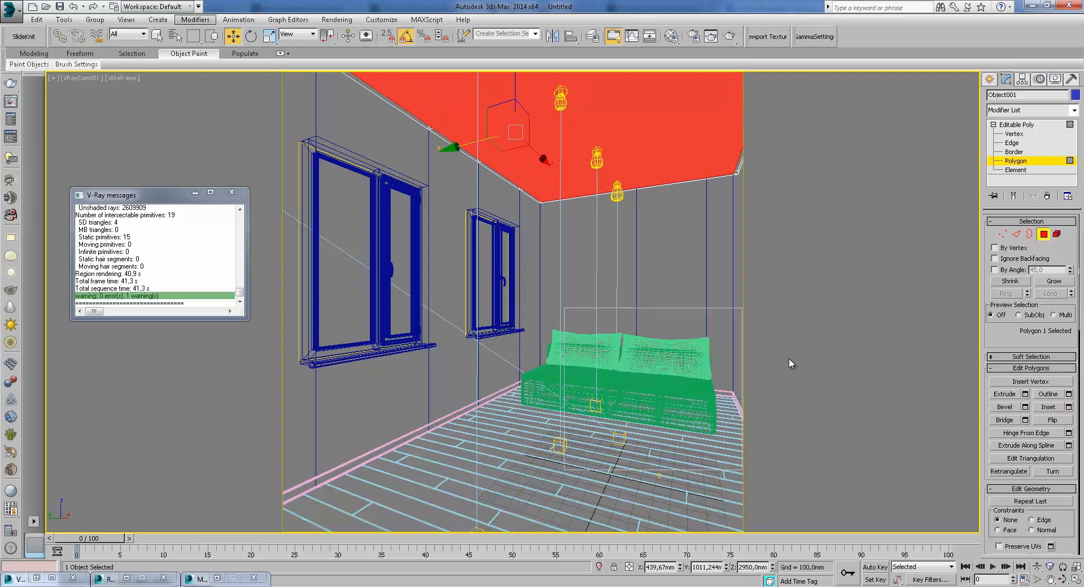
click(1025, 394)
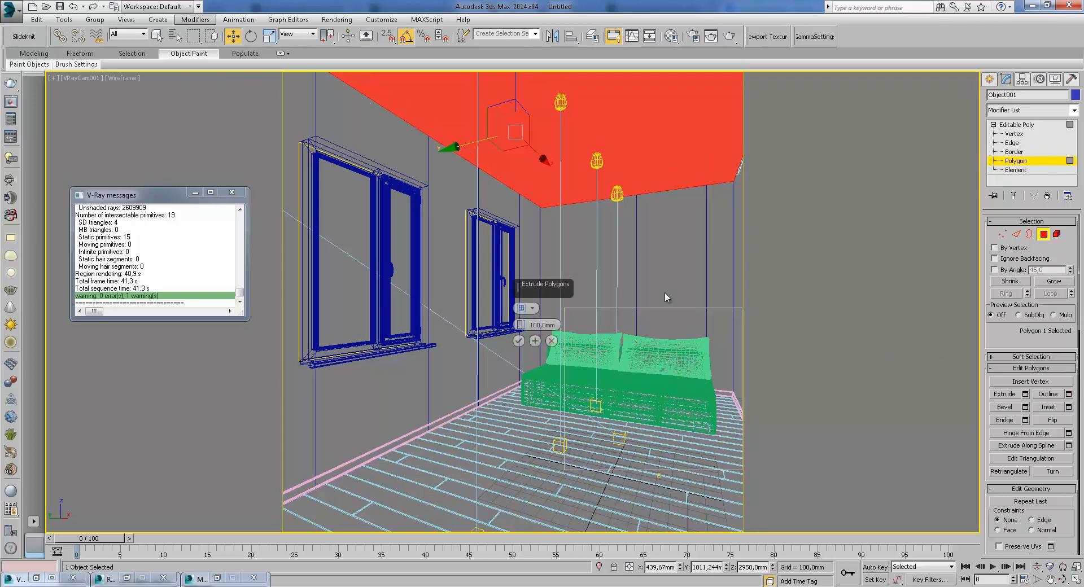
click(517, 340)
click(989, 79)
- Select the ceiling spotlights in the side view and move them down below the extruded ceiling
key(f)
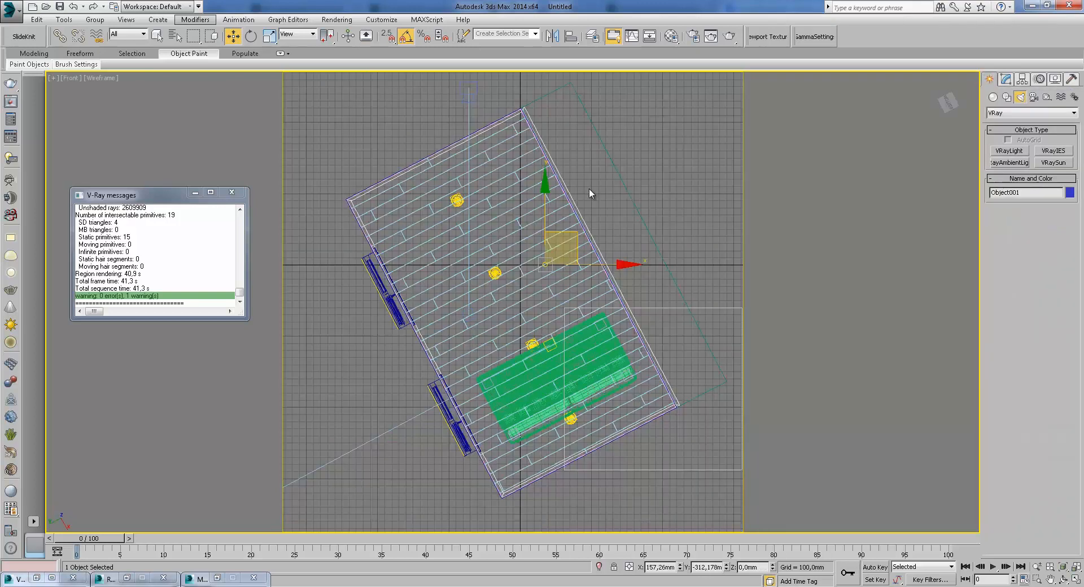
scroll(612, 264, down, 5)
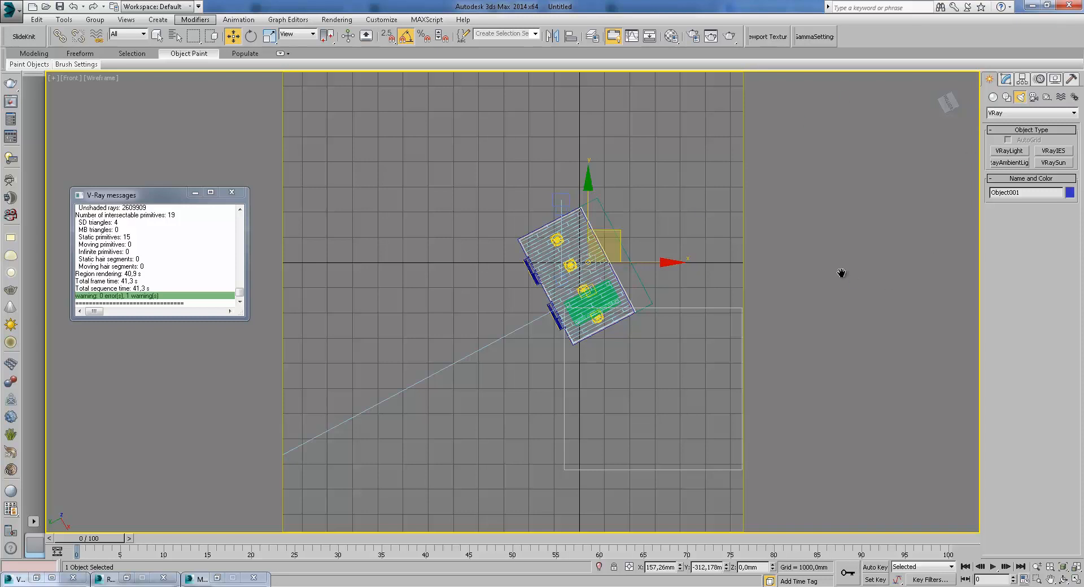
key(l)
scroll(574, 288, up, 6)
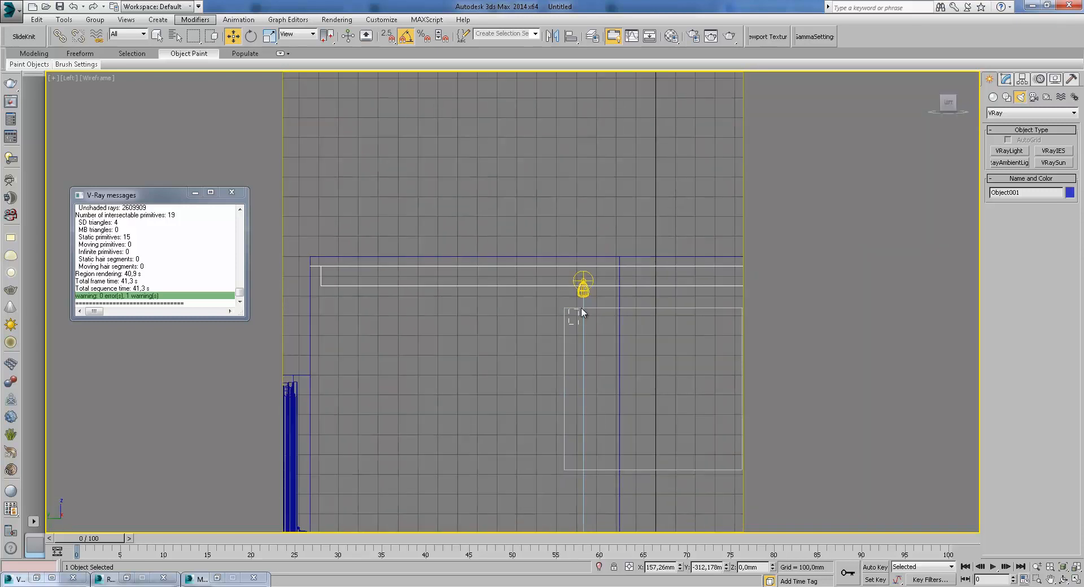
drag(574, 324, 590, 266)
click(217, 39)
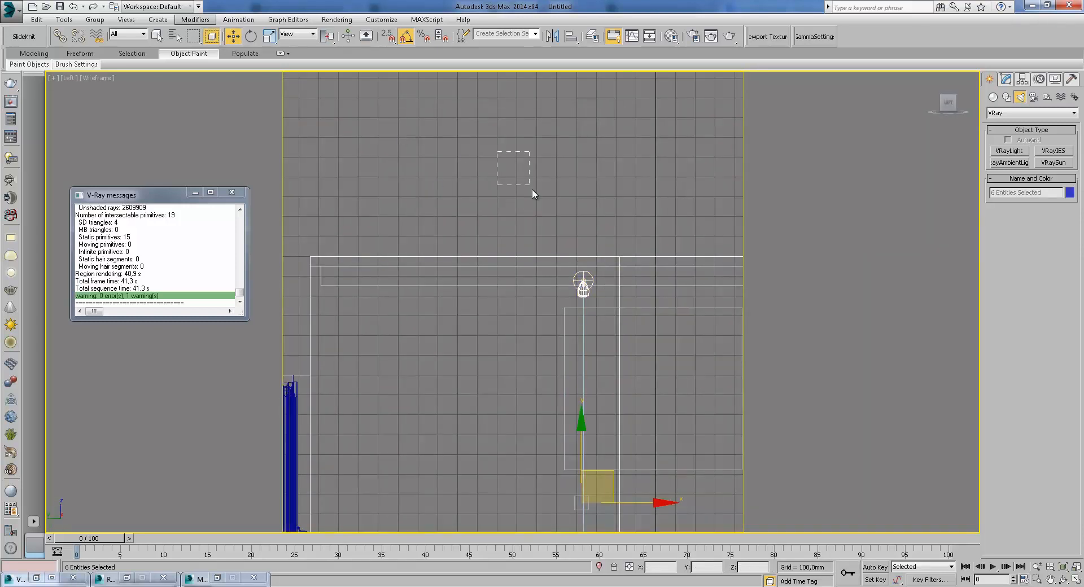
drag(510, 158, 748, 508)
drag(581, 492, 581, 514)
scroll(561, 255, down, 4)
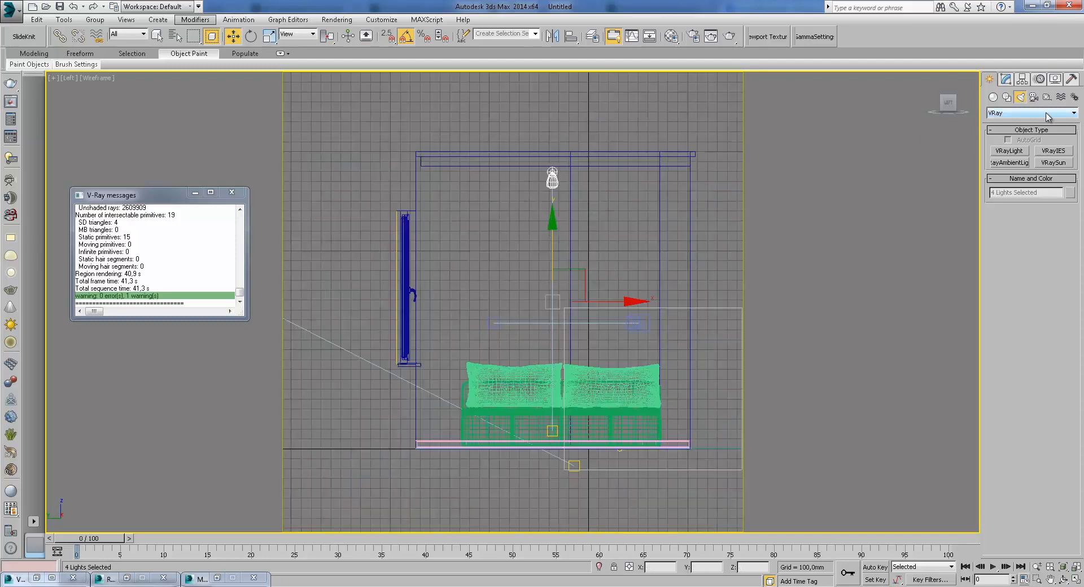
- Draw a rectangle spline of about 2776 by 4671 mm along the room's outline in the top view
click(1006, 97)
click(1048, 162)
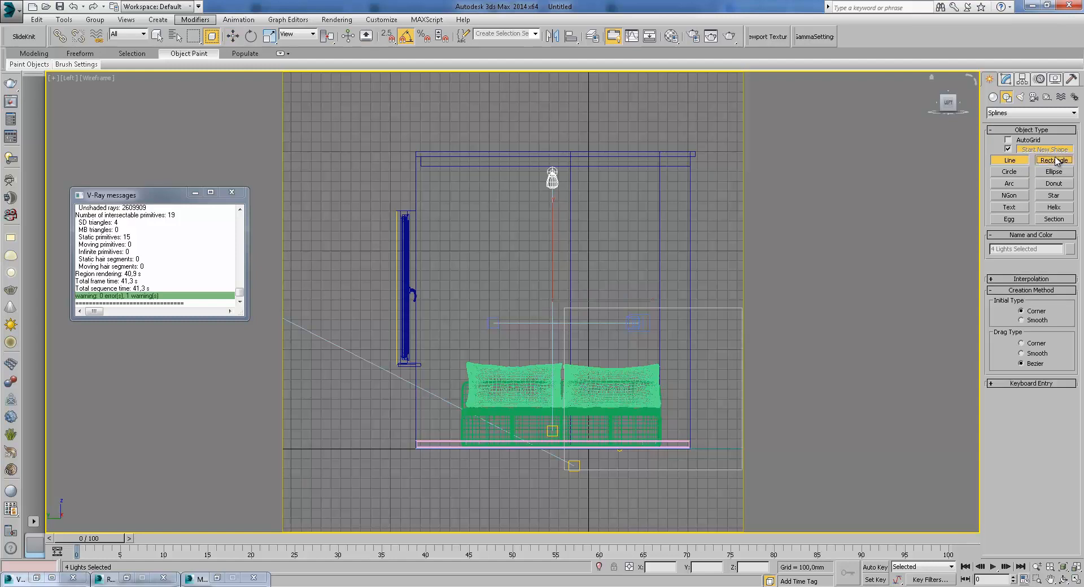
key(t)
scroll(455, 250, down, 5)
scroll(456, 251, up, 2)
scroll(455, 251, up, 2)
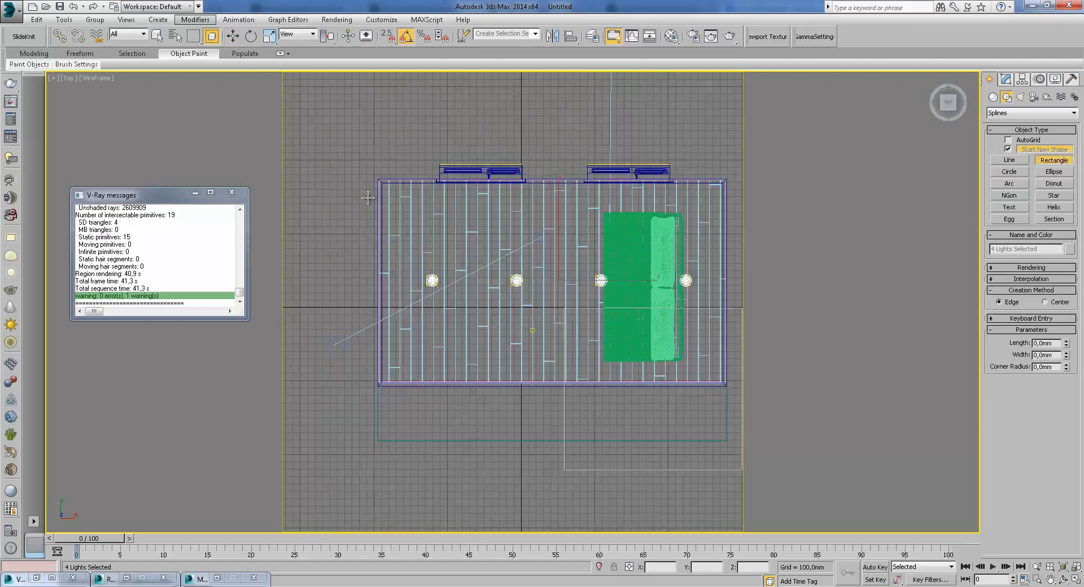
drag(382, 181, 724, 387)
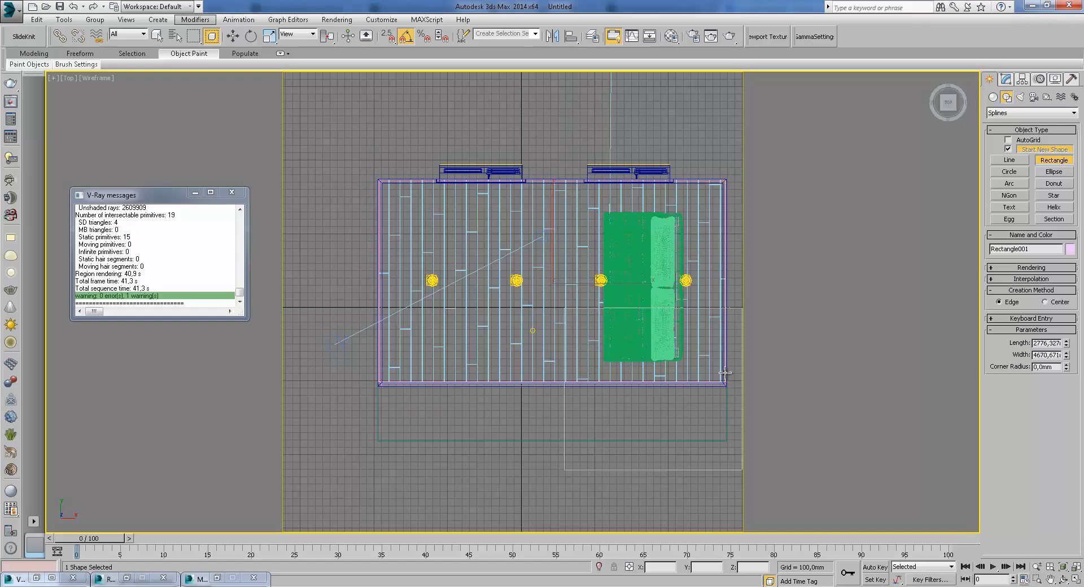
- Enable the rectangle spline in the renderer and viewport, and hide all unselected objects
click(1005, 80)
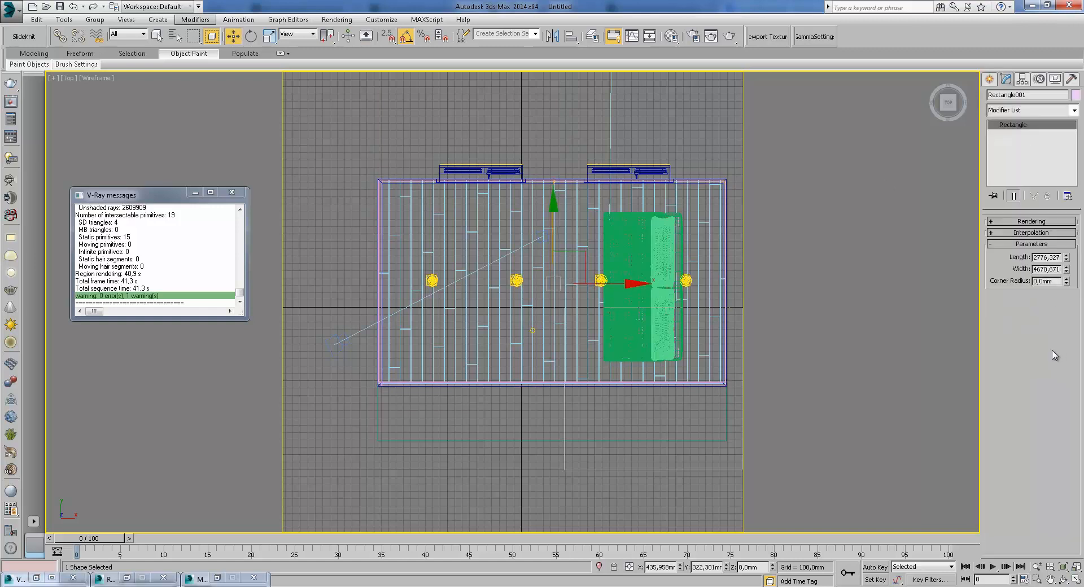
click(1016, 233)
click(1016, 221)
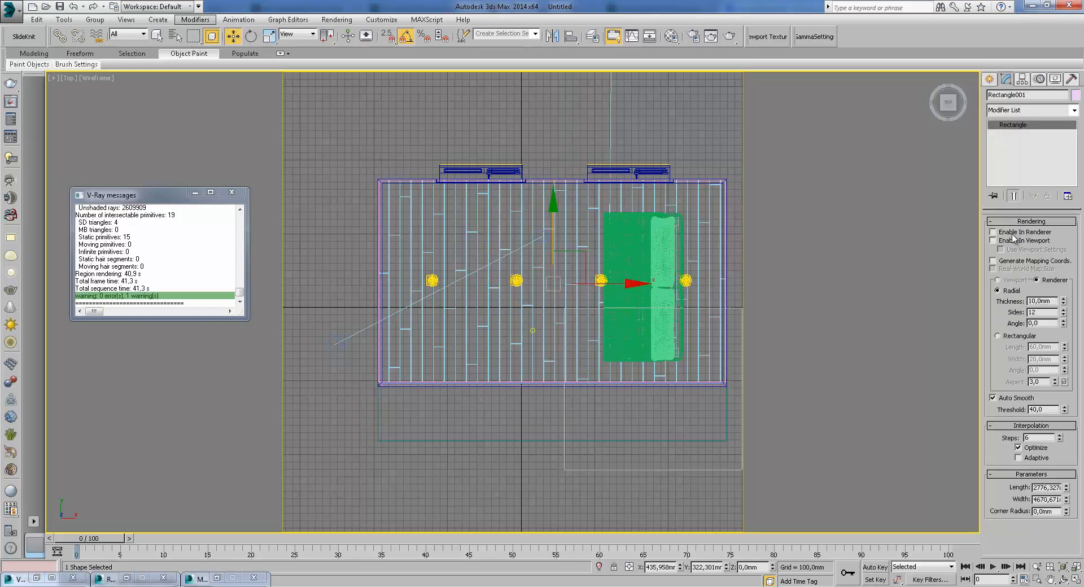
right_click(620, 224)
click(673, 180)
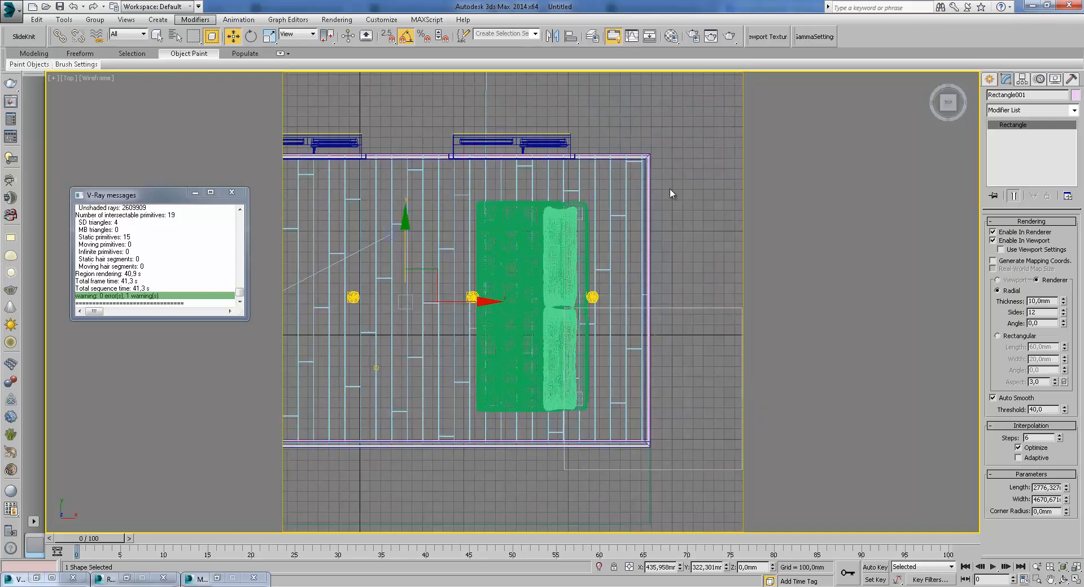
right_click(665, 189)
scroll(670, 199, up, 4)
- Convert the rectangle spline to Editable Poly
right_click(628, 223)
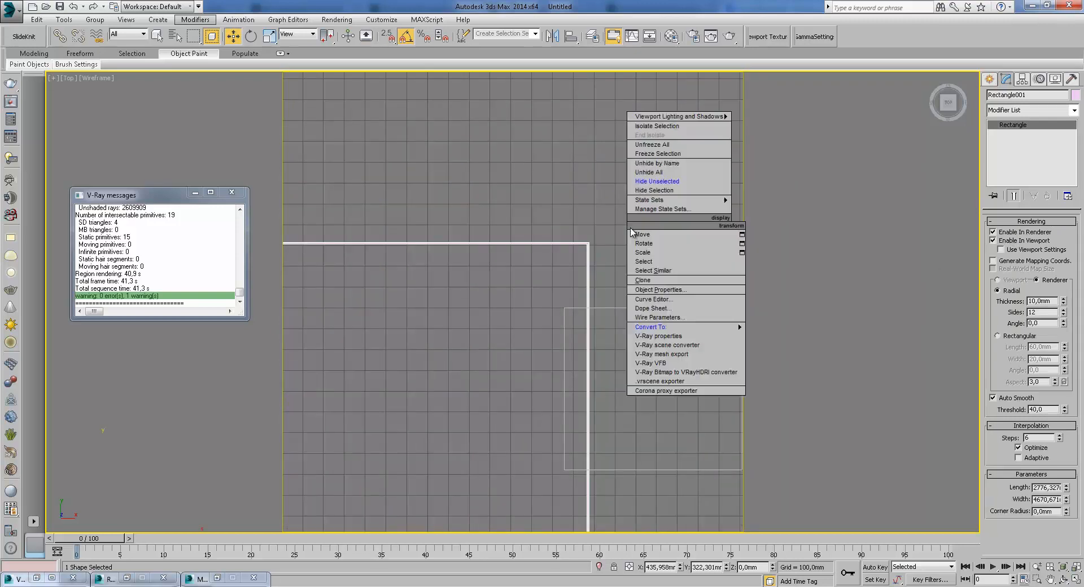
mouse_move(753, 326)
click(788, 342)
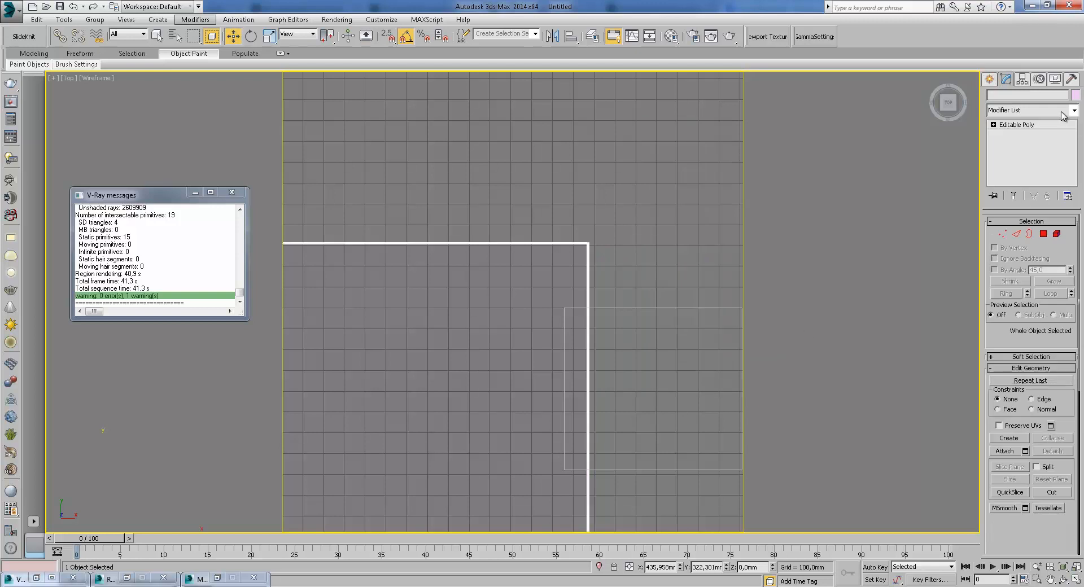
- Create a V-Ray light of type Mesh in the empty area outside the rectangle in the top view
click(989, 80)
click(1019, 100)
click(1032, 113)
click(1011, 135)
click(1009, 151)
click(681, 132)
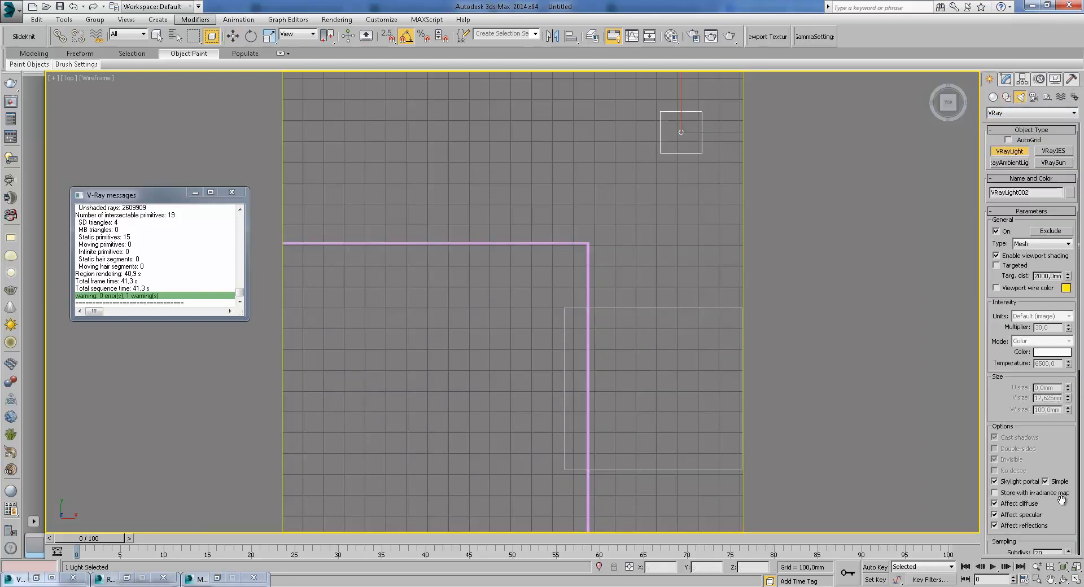
- Turn off the mesh light's Skylight portal option and pick the rectangle frame as its mesh
click(994, 481)
scroll(1057, 393, down, 5)
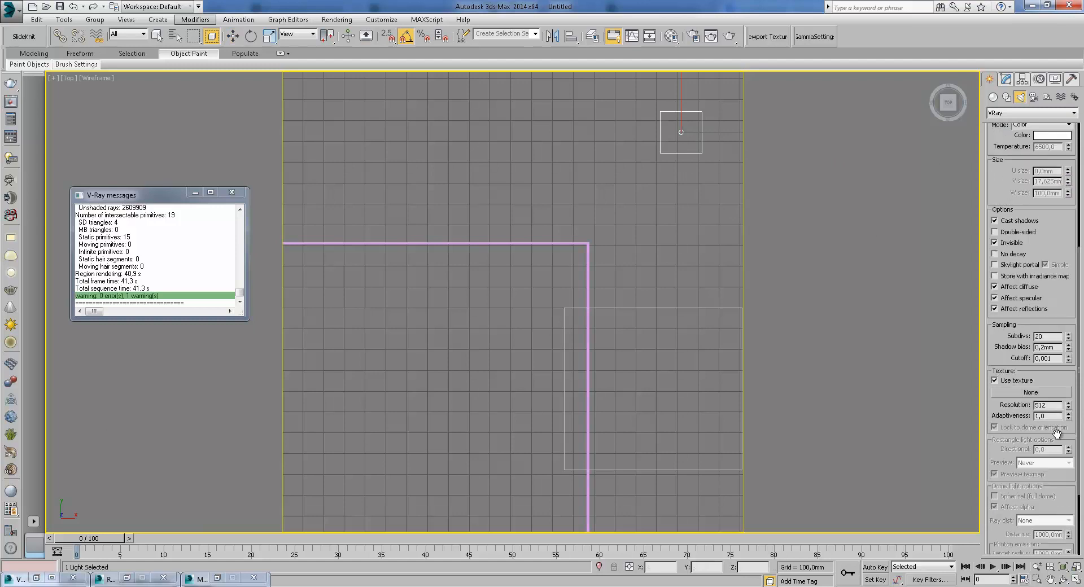
scroll(1062, 456, down, 3)
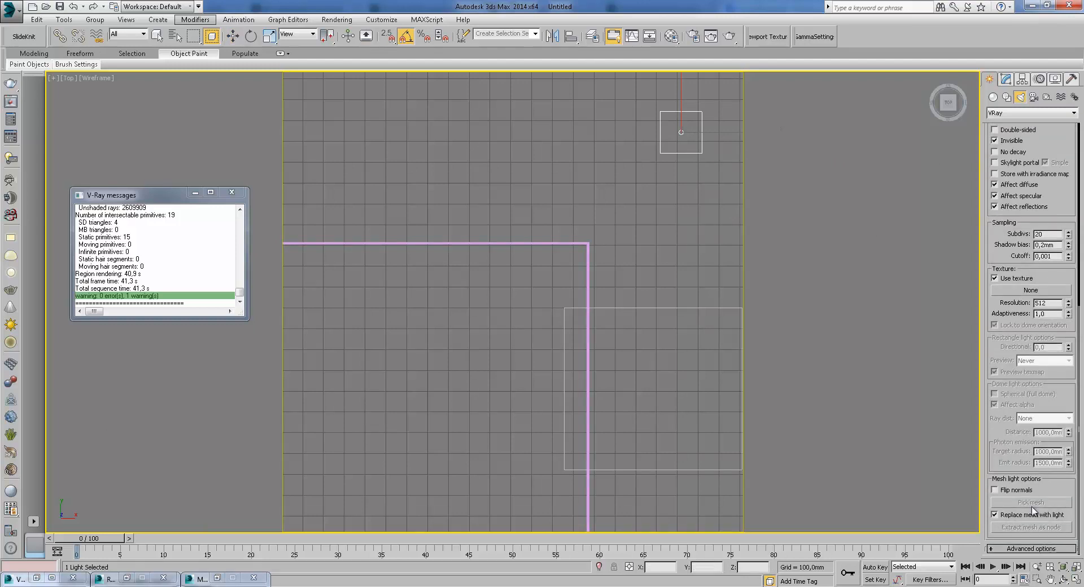
click(1006, 79)
scroll(1064, 485, down, 1)
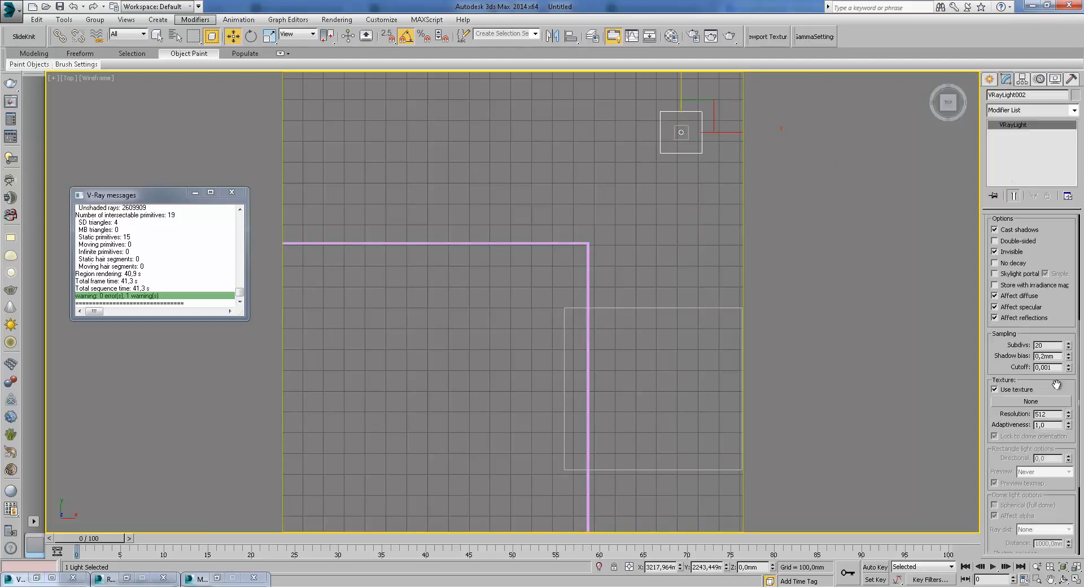
scroll(1064, 486, down, 3)
click(1043, 480)
click(568, 243)
- Set the mesh light's colour to a pale warm orange
drag(1074, 250, 1072, 462)
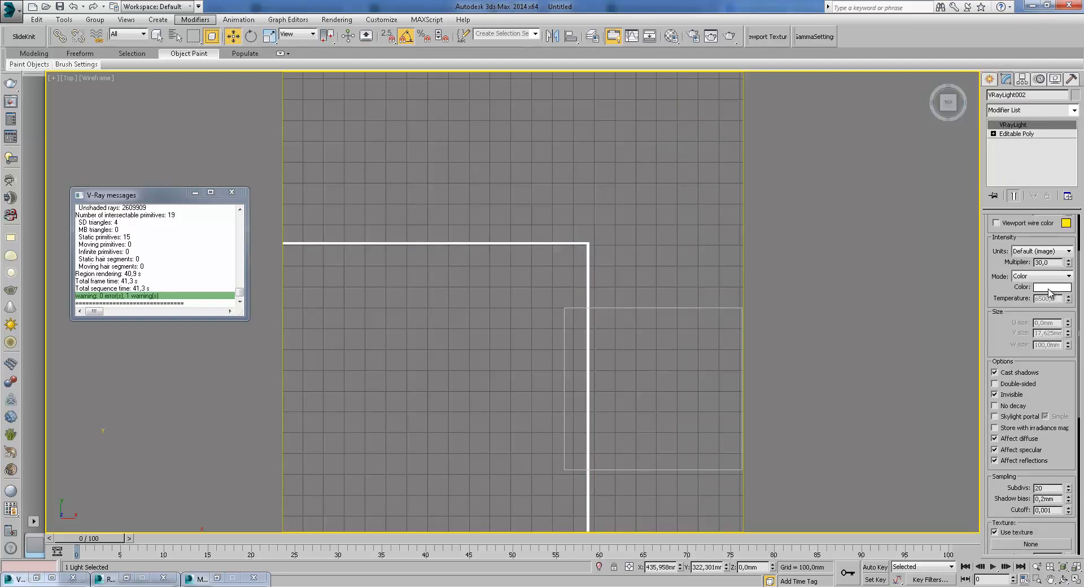
click(1052, 287)
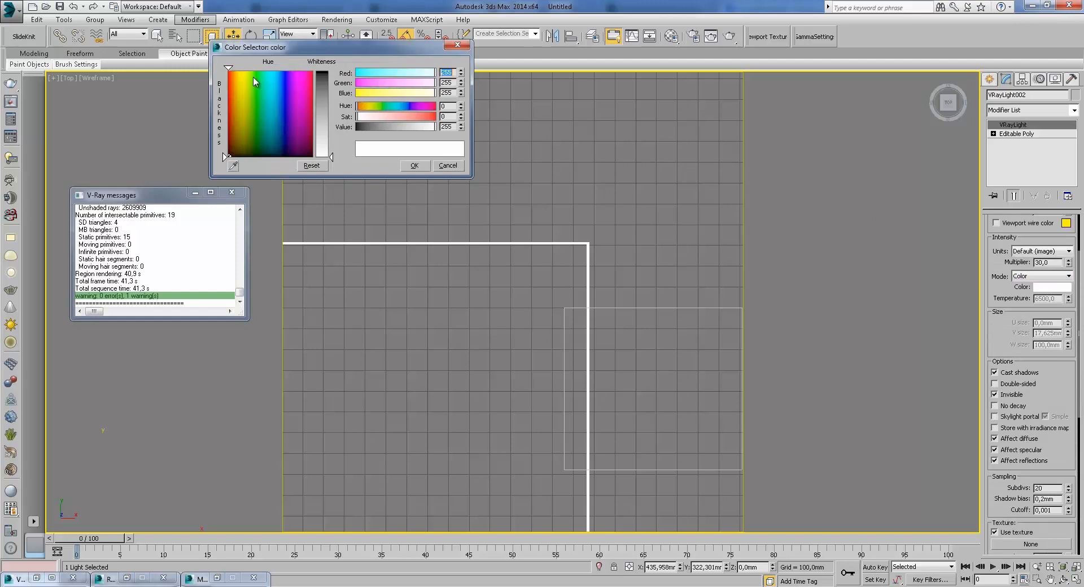
drag(322, 79, 329, 133)
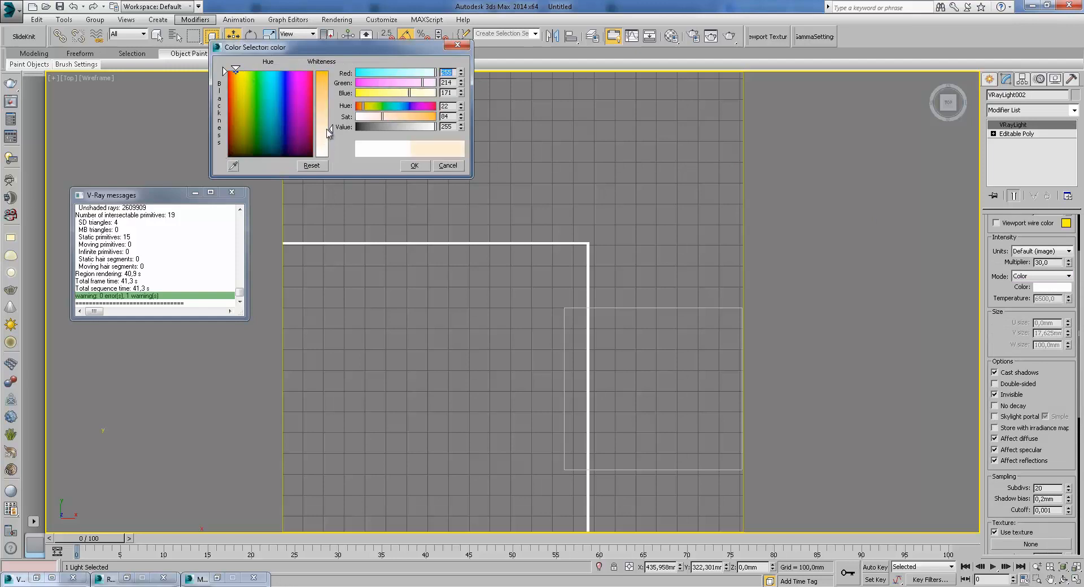
click(414, 166)
- Unhide all objects in the scene
click(993, 81)
key(f)
scroll(511, 254, down, 5)
scroll(511, 231, up, 2)
key(t)
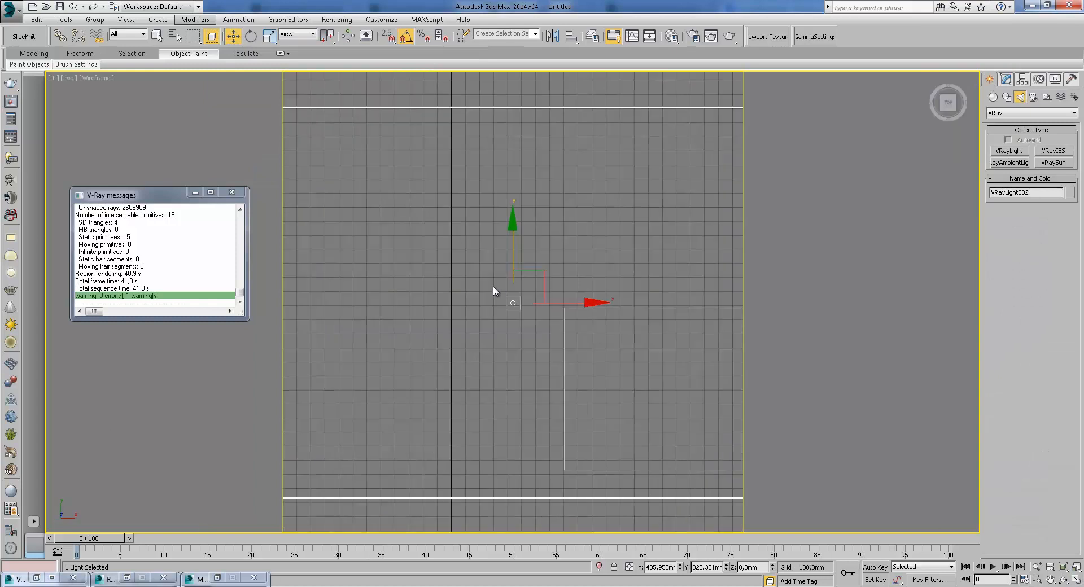
right_click(569, 252)
click(585, 220)
- Raise the mesh light to about Z 2931 mm in the left view, into the recess at the ceiling edge
key(l)
scroll(579, 231, up, 2)
scroll(548, 320, down, 3)
drag(548, 319, 548, 176)
scroll(532, 210, up, 5)
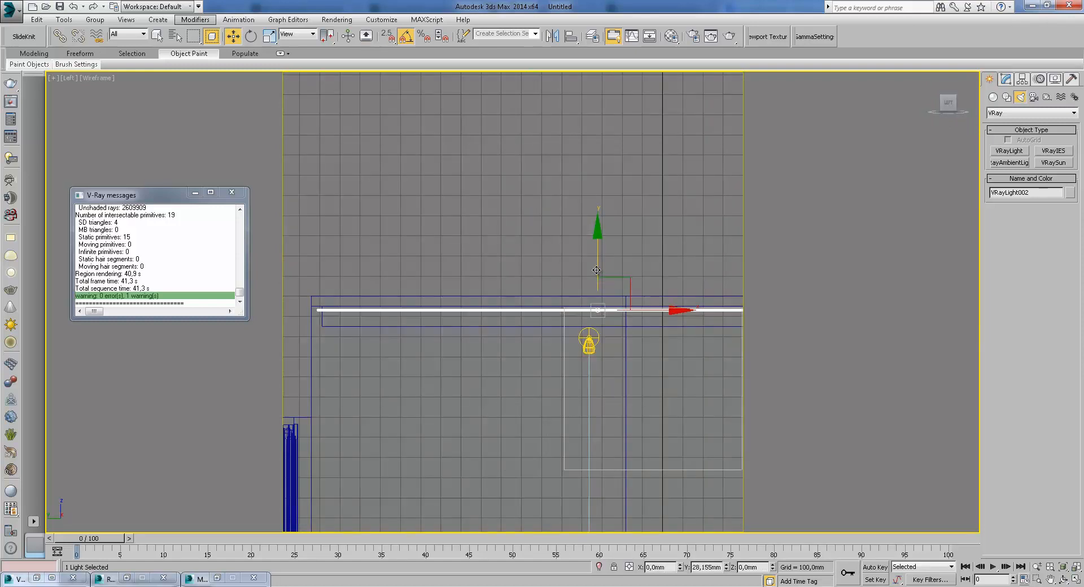
scroll(555, 321, up, 2)
- Disable the IES light hanging below the ceiling
click(530, 318)
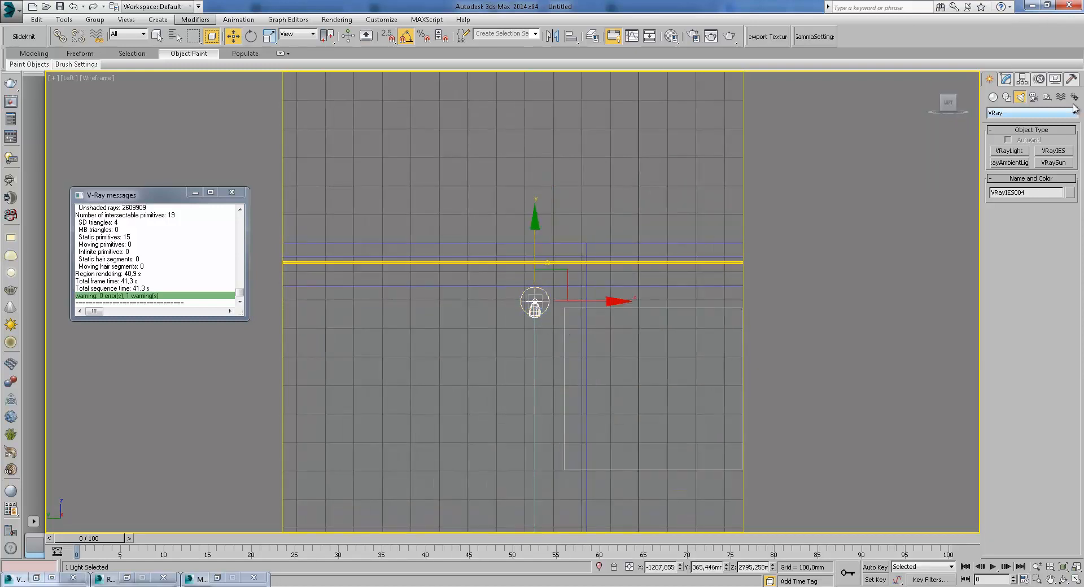
click(1006, 79)
click(1069, 235)
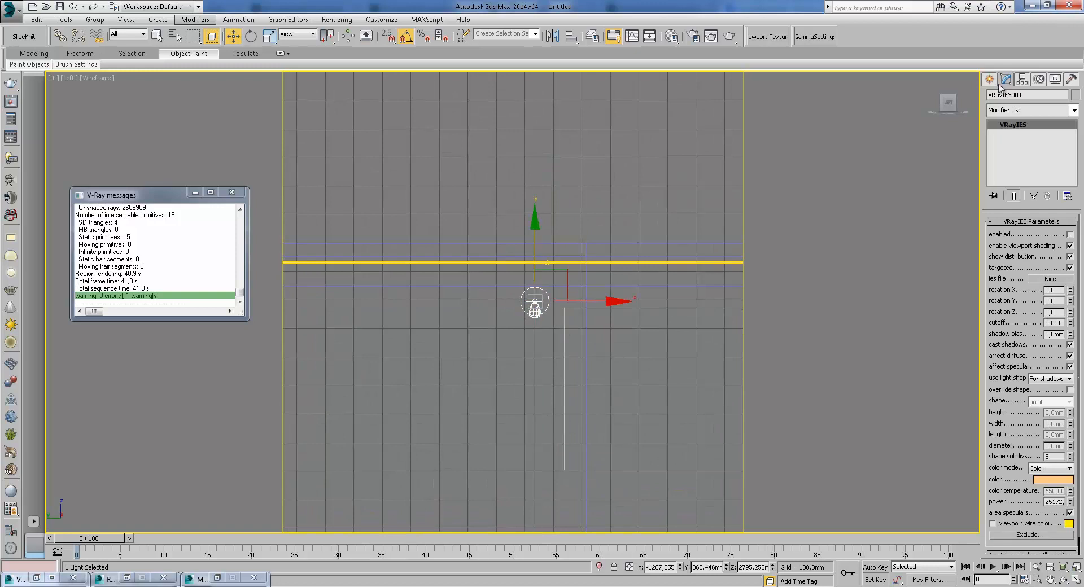
- Move the V-Ray sun higher and closer to the room in the left view, to about Y 15716 mm and Z 20138 mm
key(t)
click(990, 80)
scroll(593, 268, down, 10)
scroll(563, 209, down, 3)
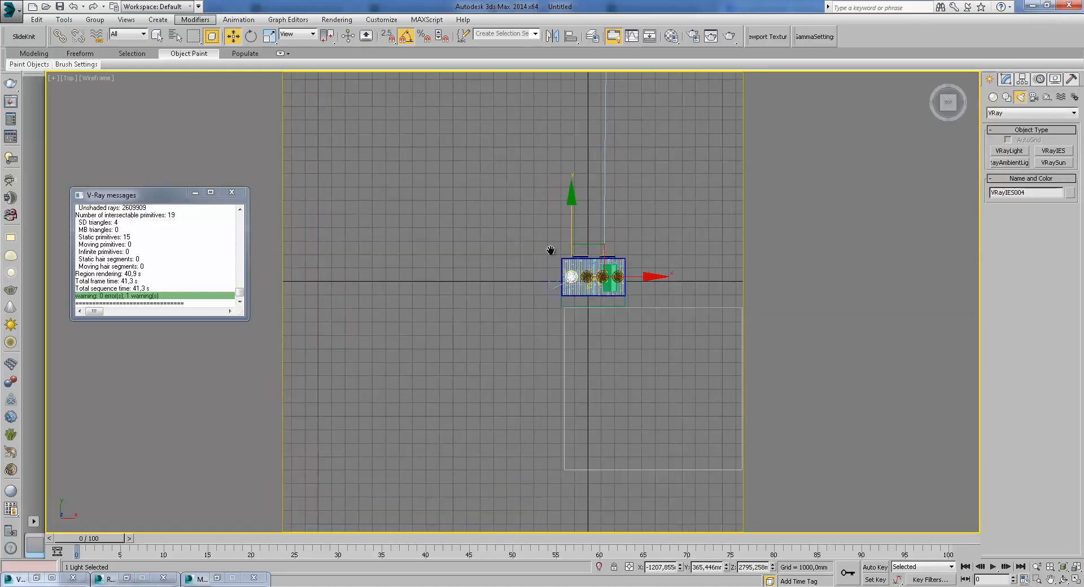
click(543, 210)
key(l)
scroll(559, 234, down, 6)
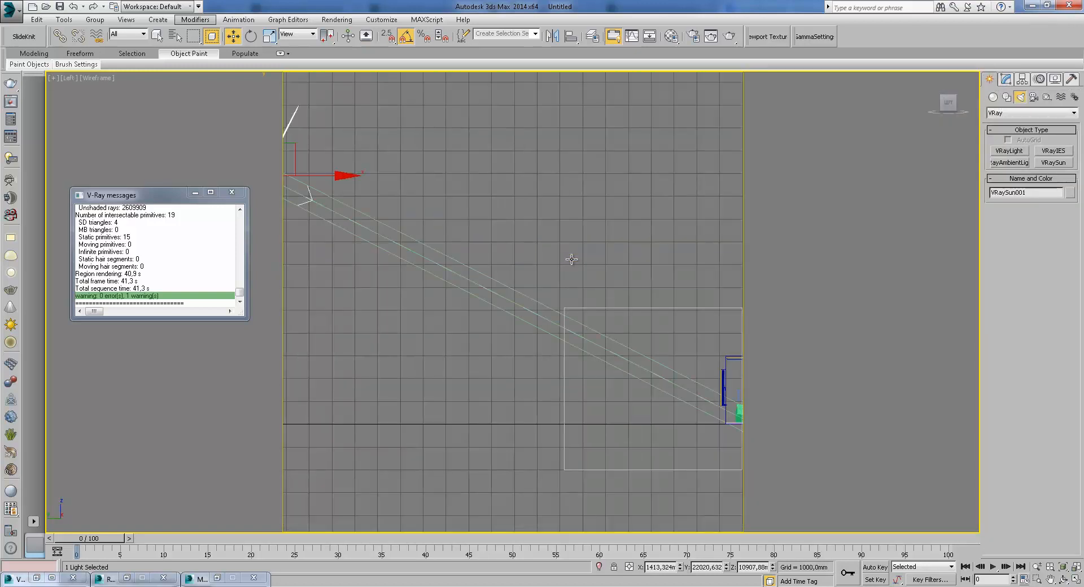
drag(548, 220, 574, 182)
click(1005, 79)
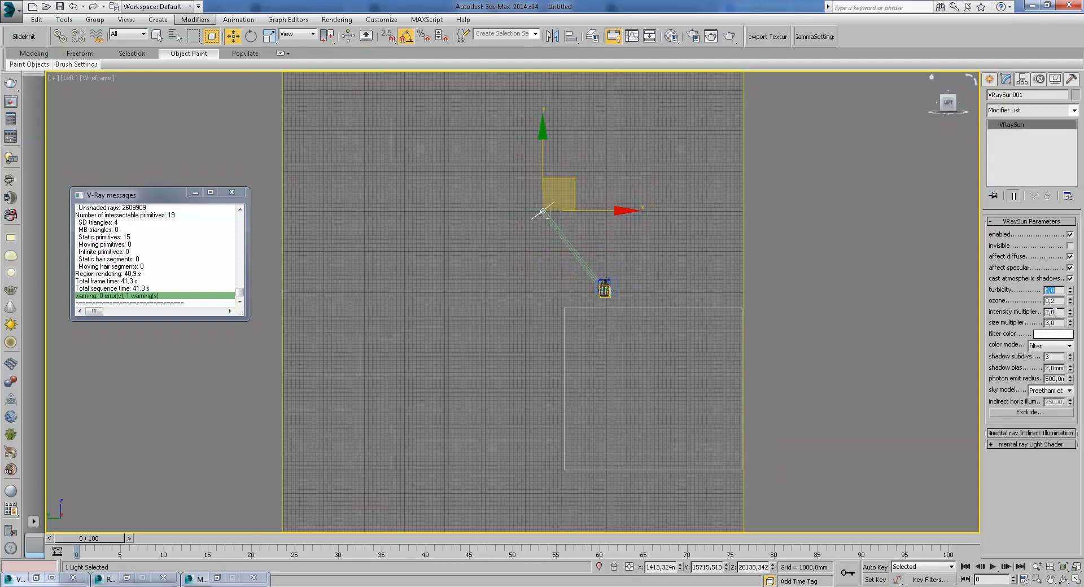
click(989, 79)
- Set the area to render to the full view and start a test render through the camera
key(c)
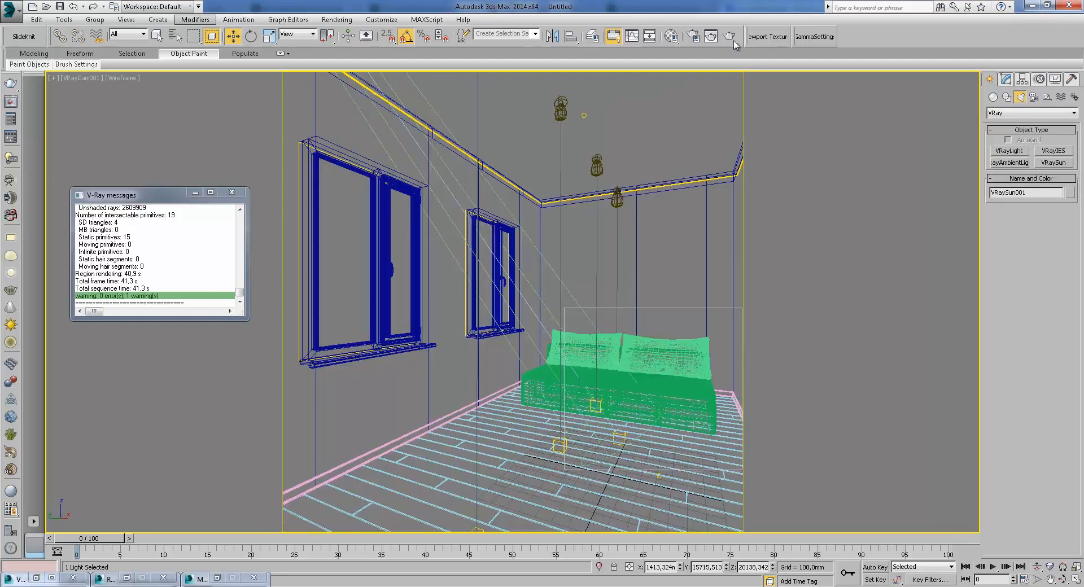
click(729, 37)
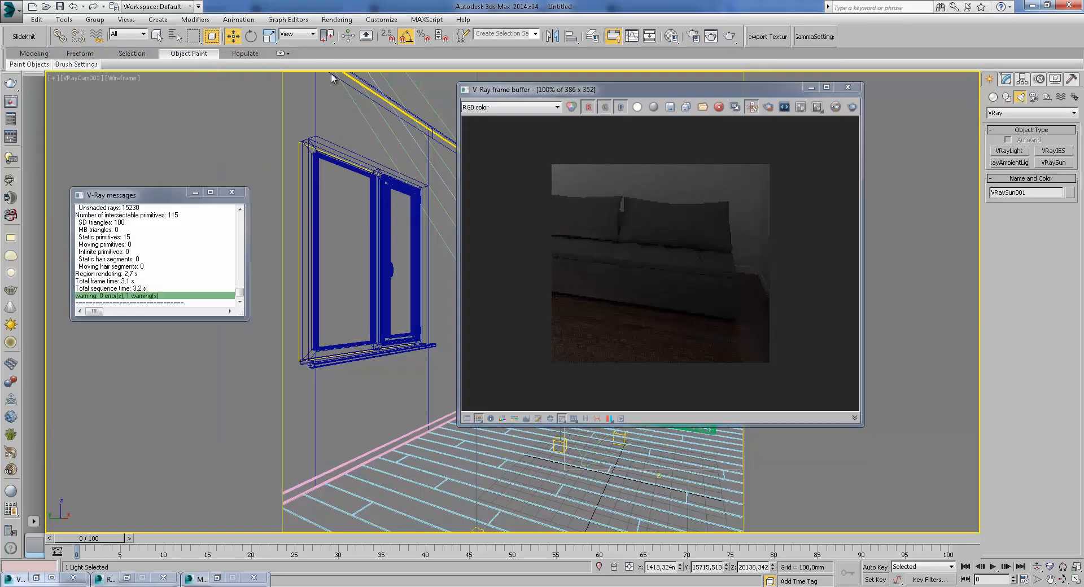
click(693, 35)
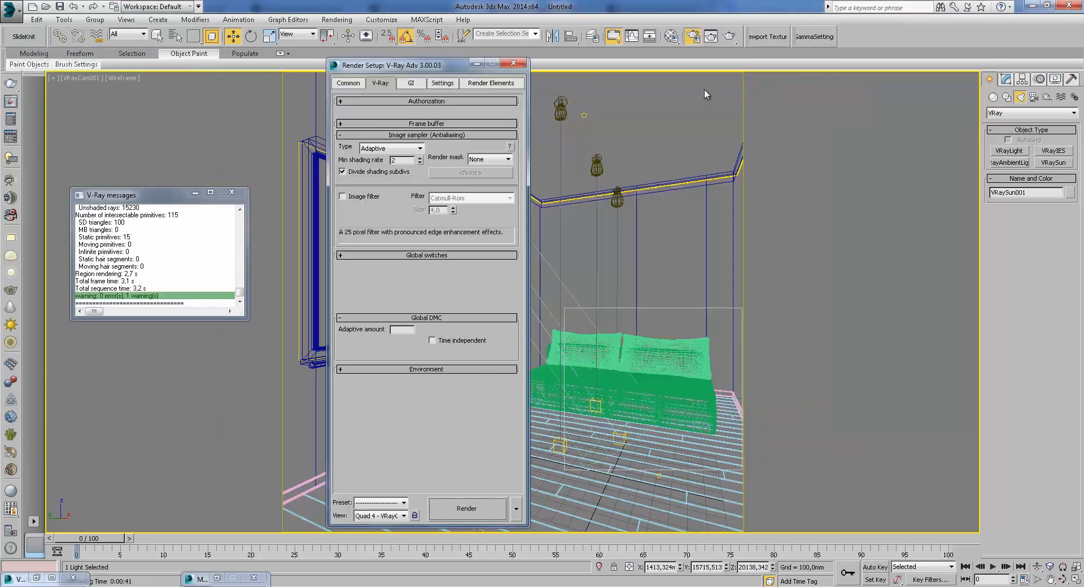
click(346, 84)
click(366, 200)
click(361, 207)
click(474, 63)
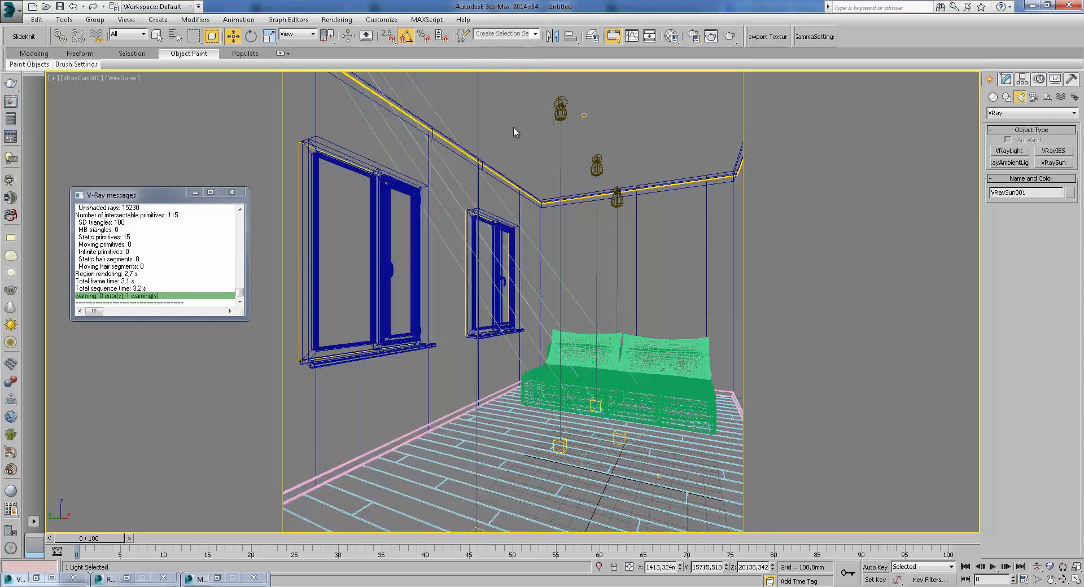
click(730, 37)
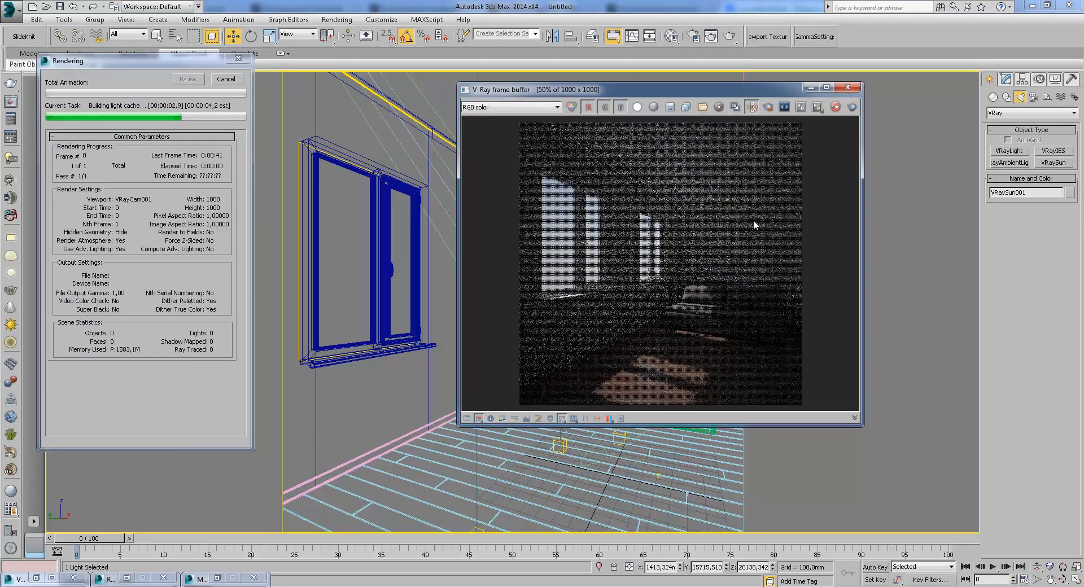
click(810, 88)
- Give the mesh light a deeper warm colour and a multiplier of 100, and start a test render
click(509, 181)
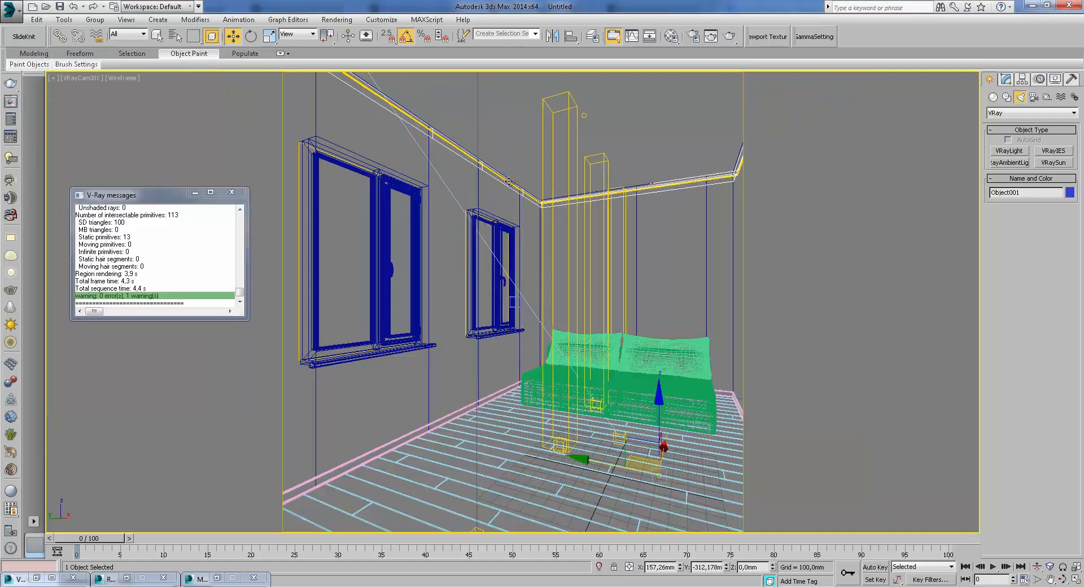
click(509, 181)
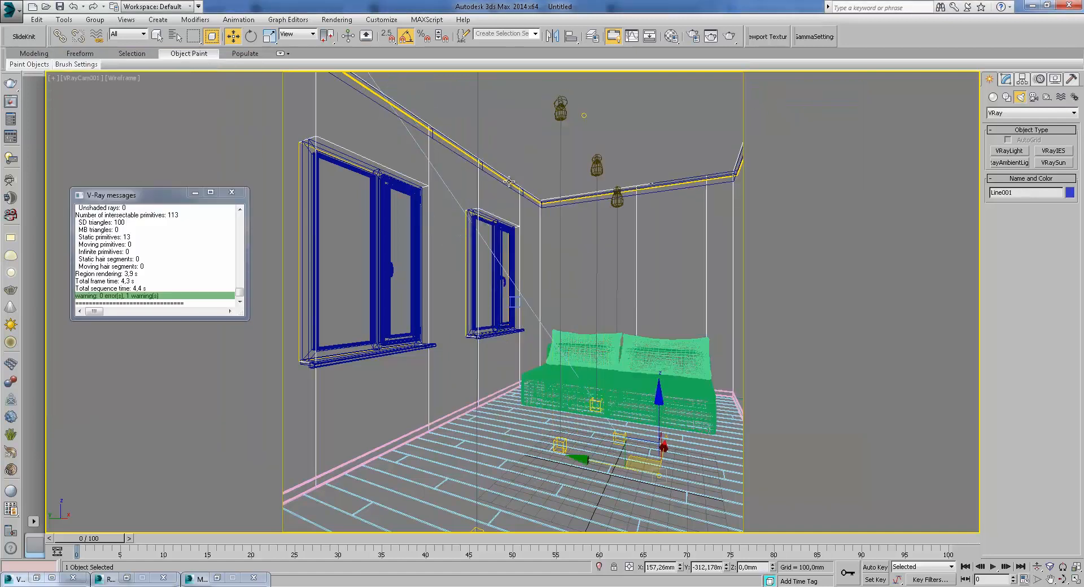
click(584, 115)
click(1005, 79)
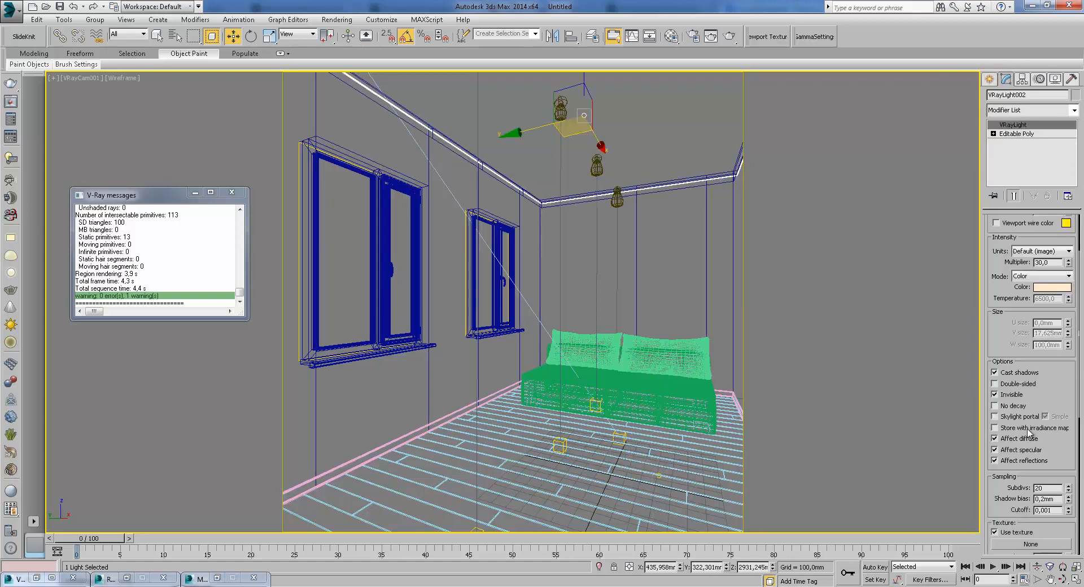
scroll(1058, 383, up, 3)
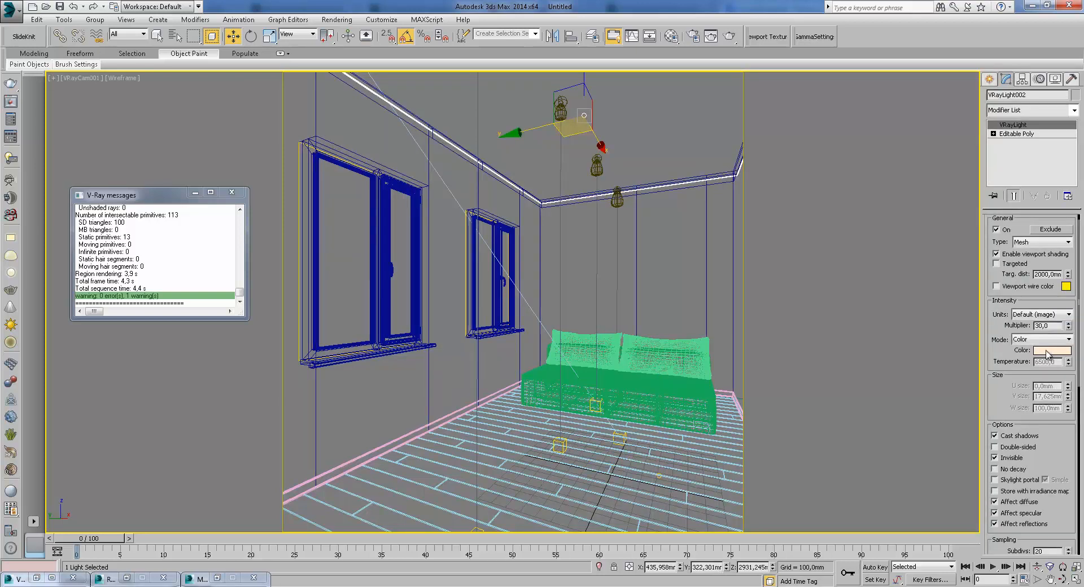
click(1047, 351)
click(414, 166)
click(729, 36)
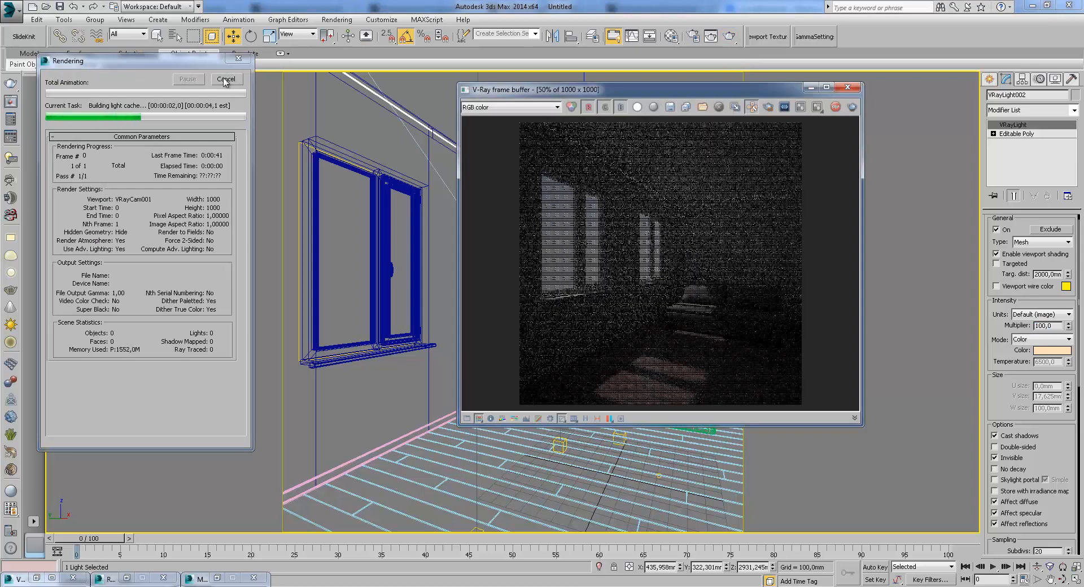
click(811, 89)
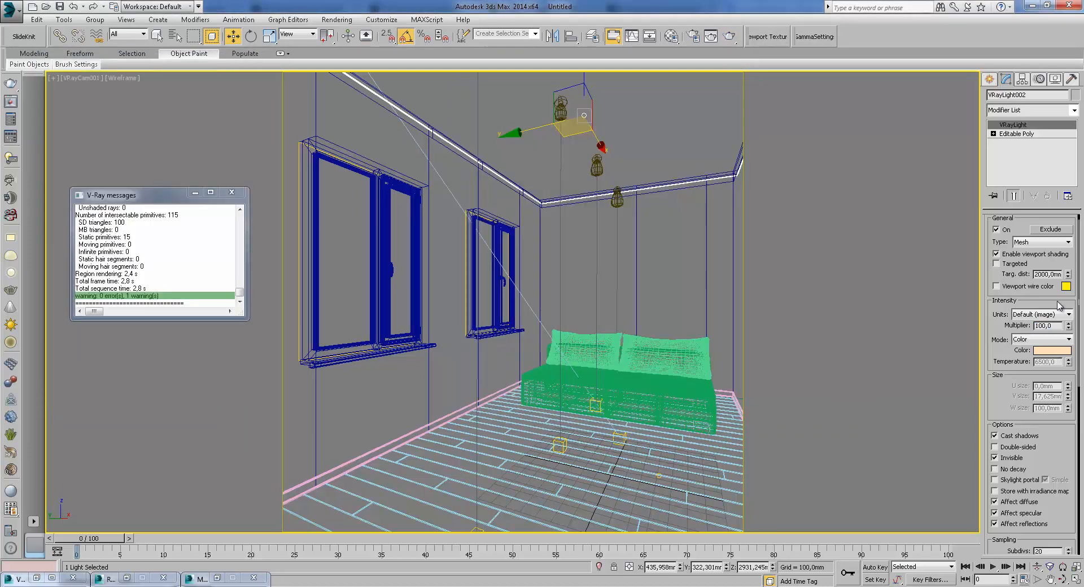
- Test-render the room with the mesh light's multiplier at 250 and again at 500
text(0)
click(730, 36)
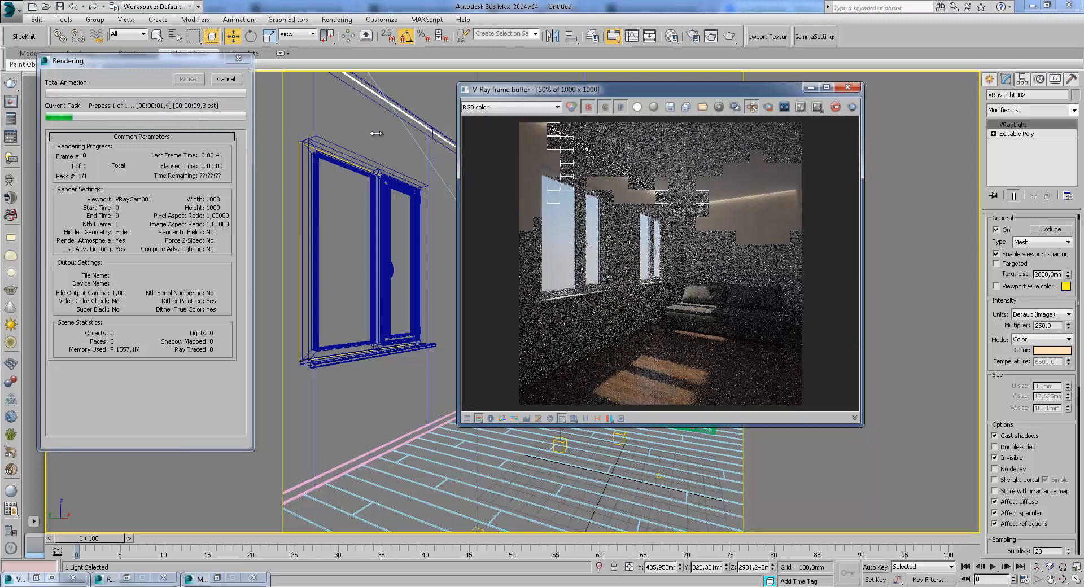
key(Escape)
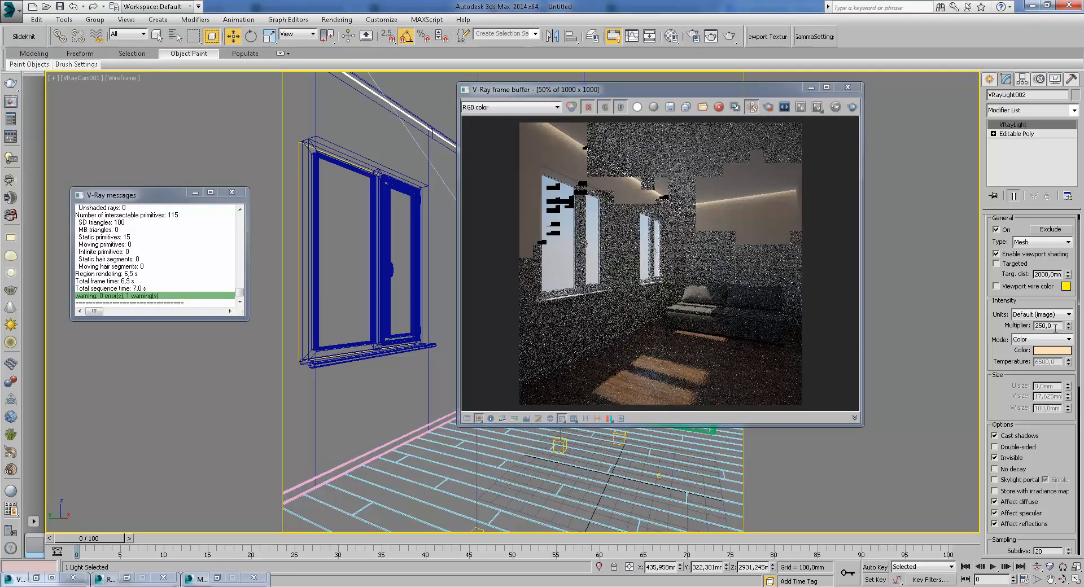
click(729, 36)
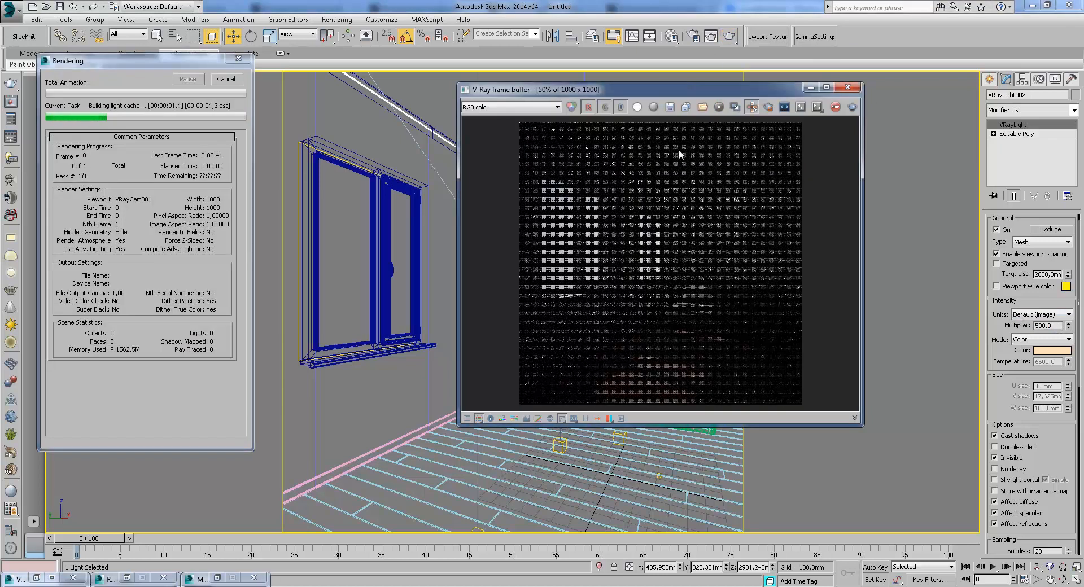
click(810, 88)
- Set the mesh light's multiplier to 1500 in Default (image) units and render the camera view
click(1068, 314)
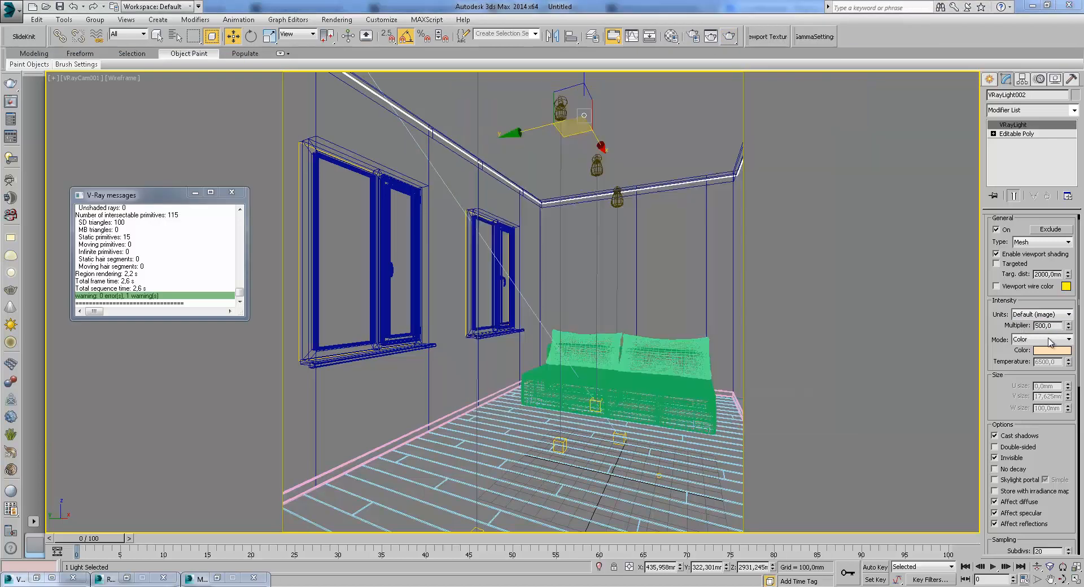
click(1053, 345)
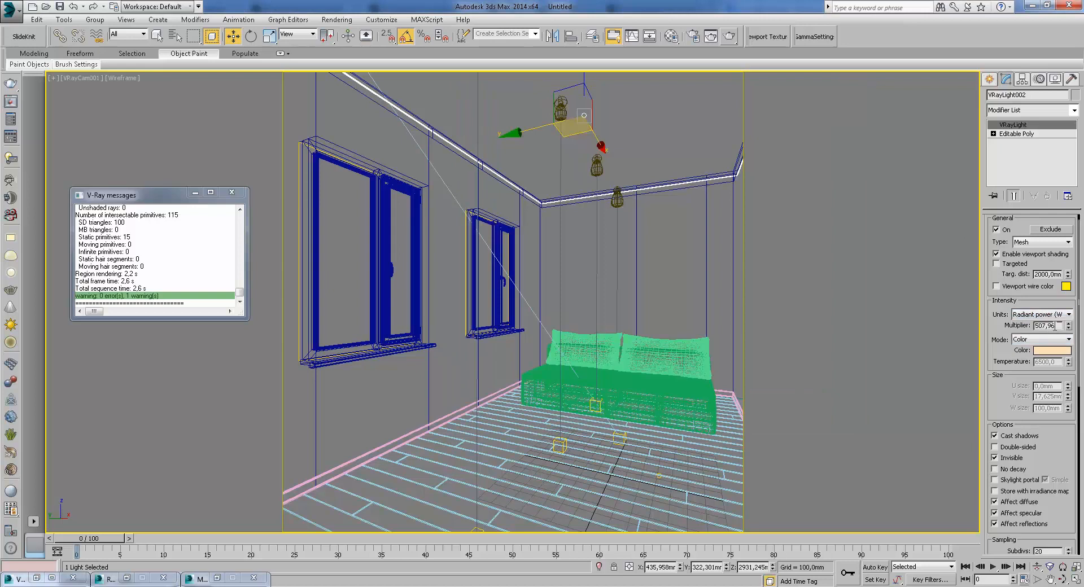
click(1050, 314)
click(1058, 324)
click(728, 38)
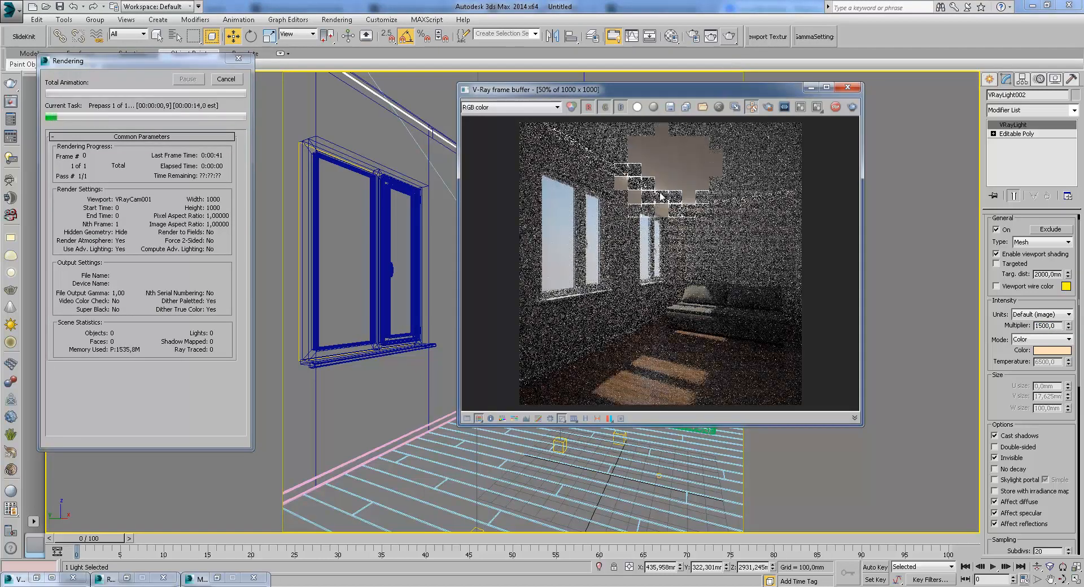
- Examine the ceiling glow, walls, windows and sofa up close in the progressing render
scroll(649, 202, up, 2)
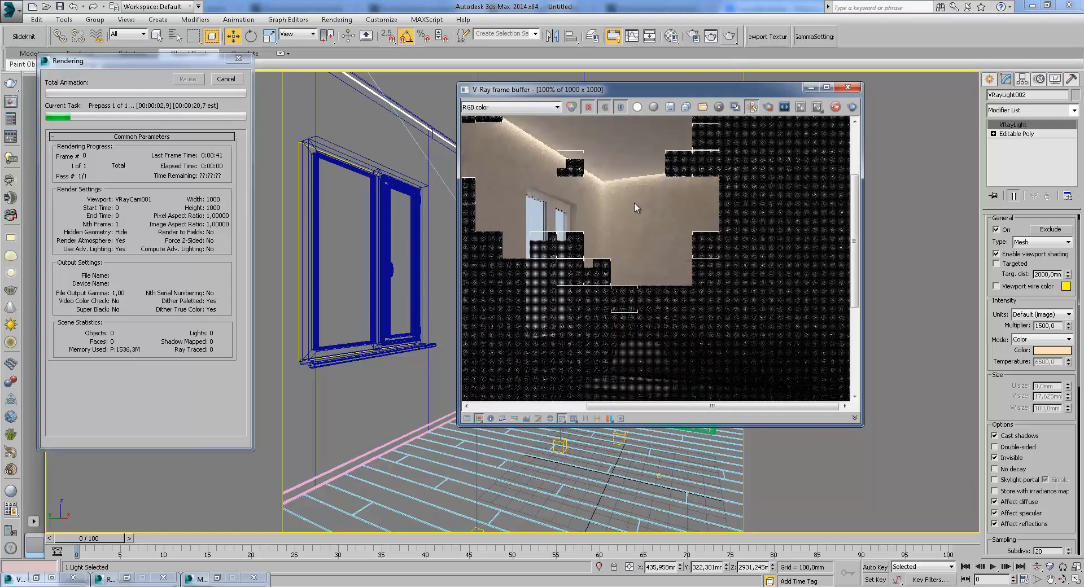
scroll(634, 202, down, 2)
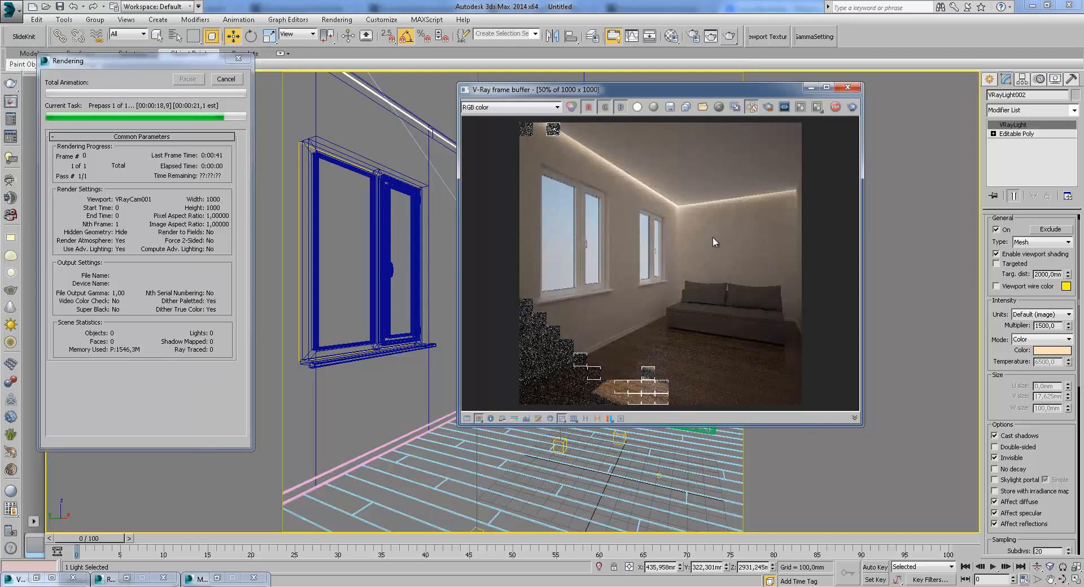
double_click(668, 279)
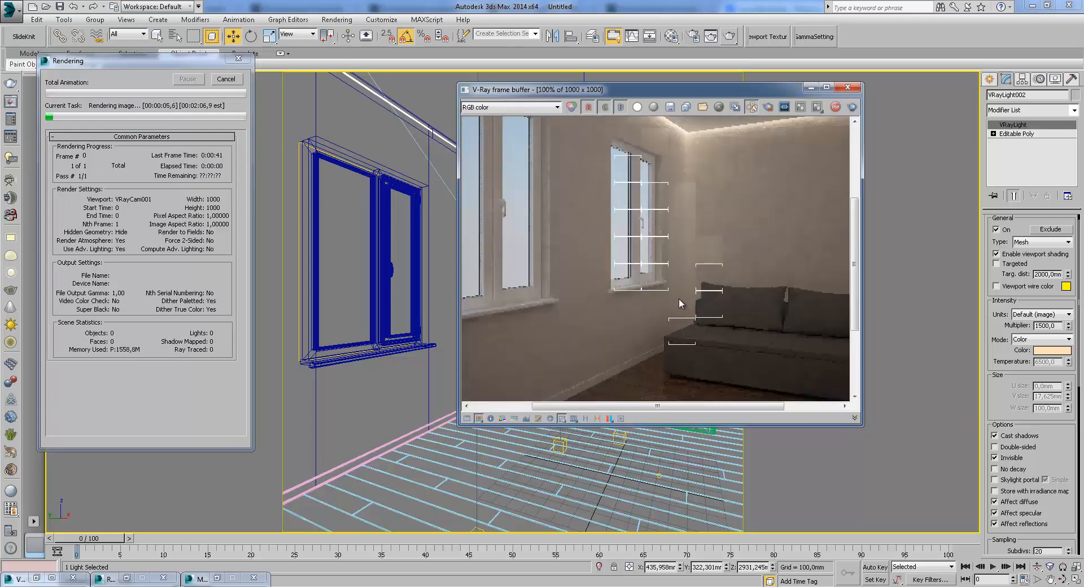
middle_drag(676, 158, 621, 254)
middle_drag(751, 261, 661, 136)
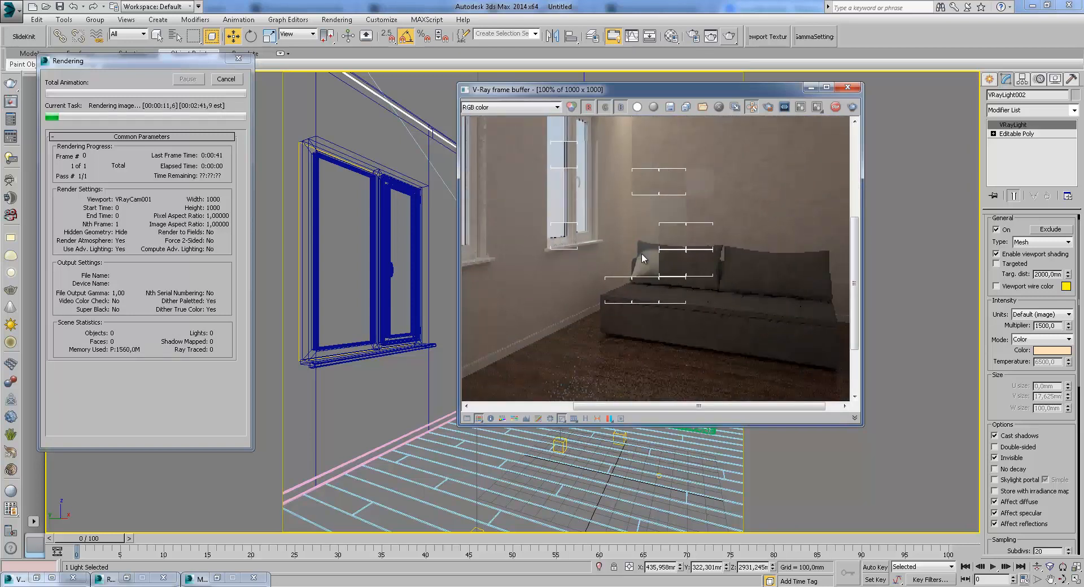
scroll(642, 253, up, 1)
scroll(707, 316, down, 1)
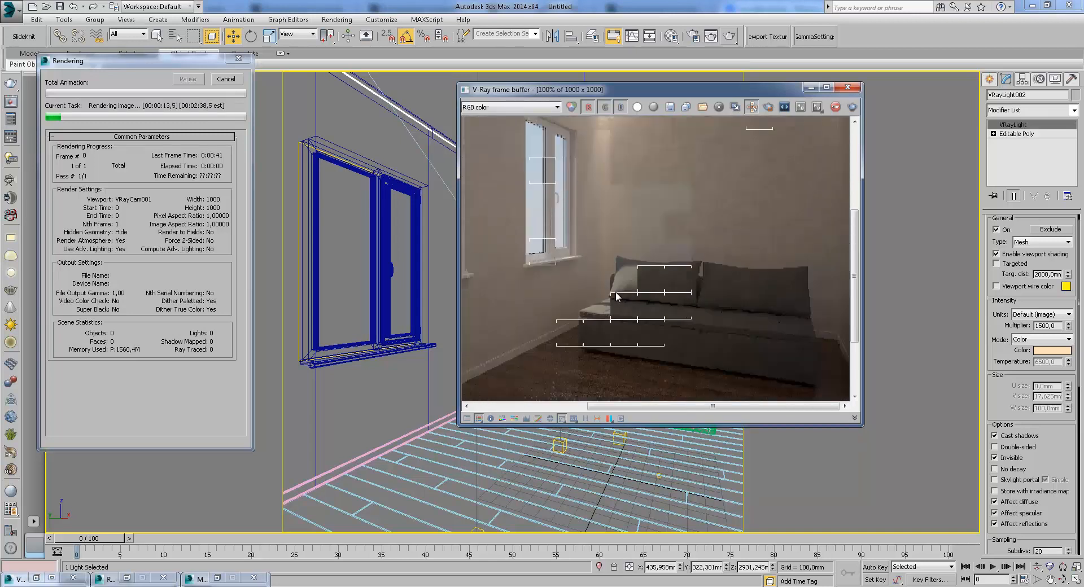
- Compare the ceiling cove glow, window frames, sofa and floor up close and at full-room scale while the render refines
middle_drag(614, 192, 645, 260)
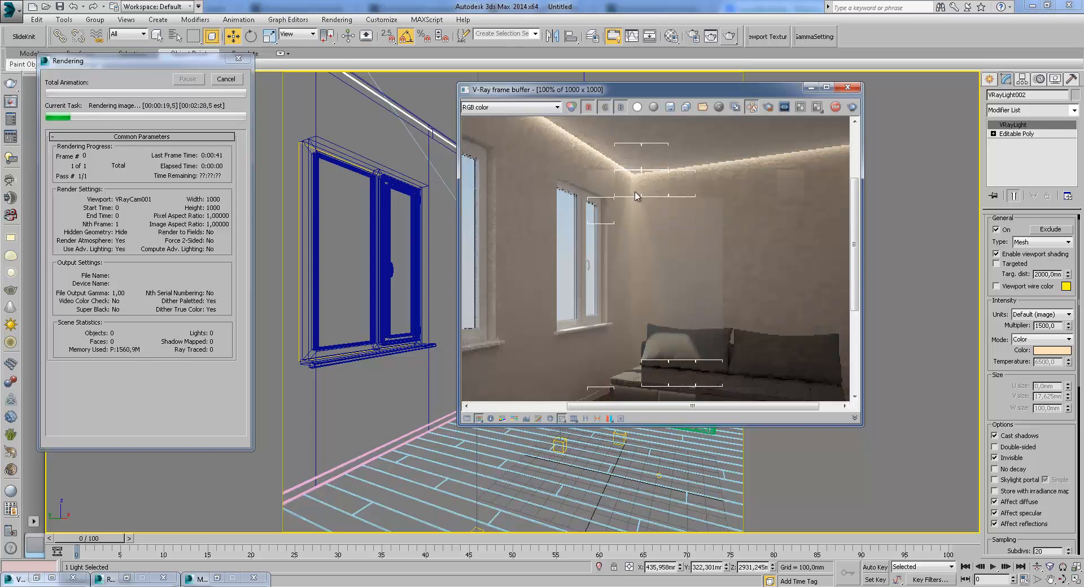
middle_drag(646, 294, 639, 254)
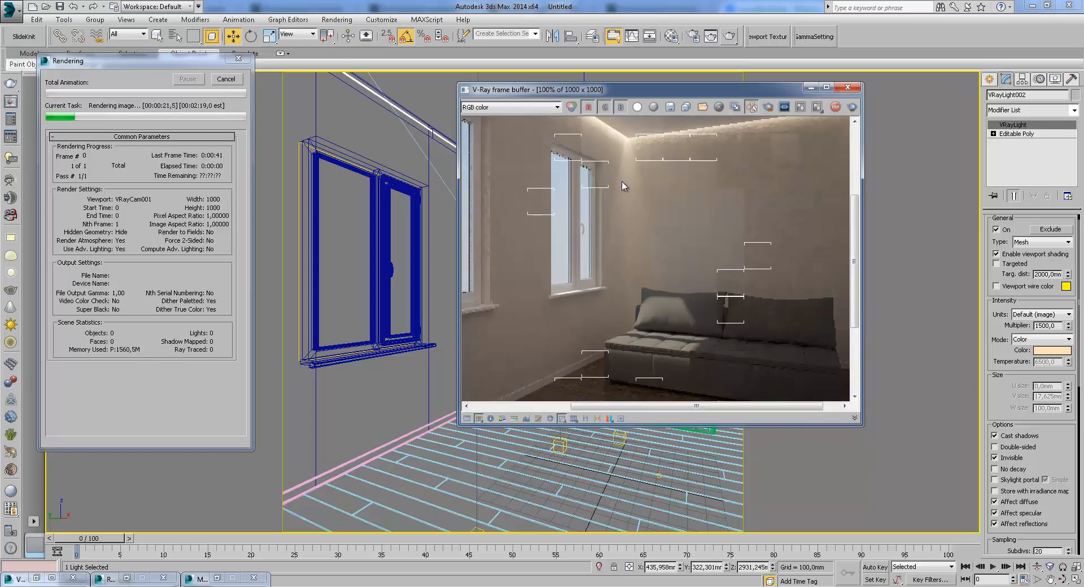
scroll(622, 182, down, 2)
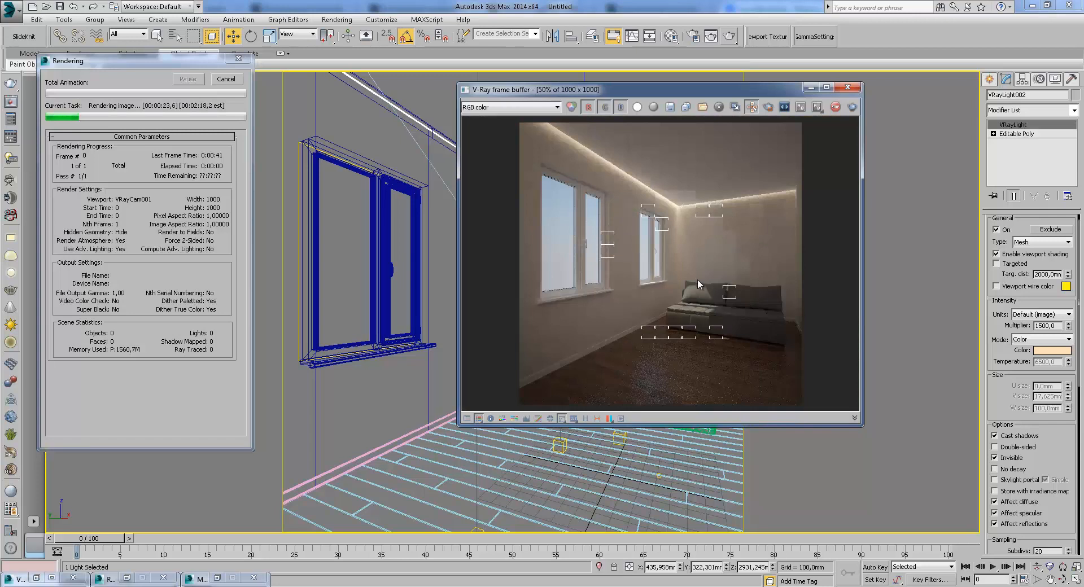
scroll(700, 331, up, 2)
middle_drag(702, 279, 649, 261)
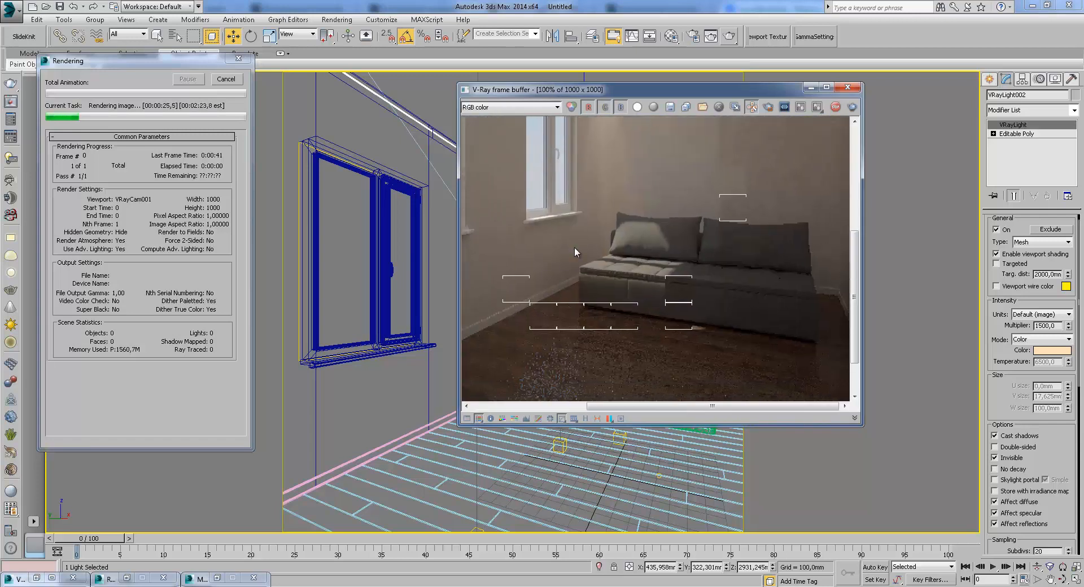
scroll(562, 276, down, 2)
scroll(700, 210, up, 2)
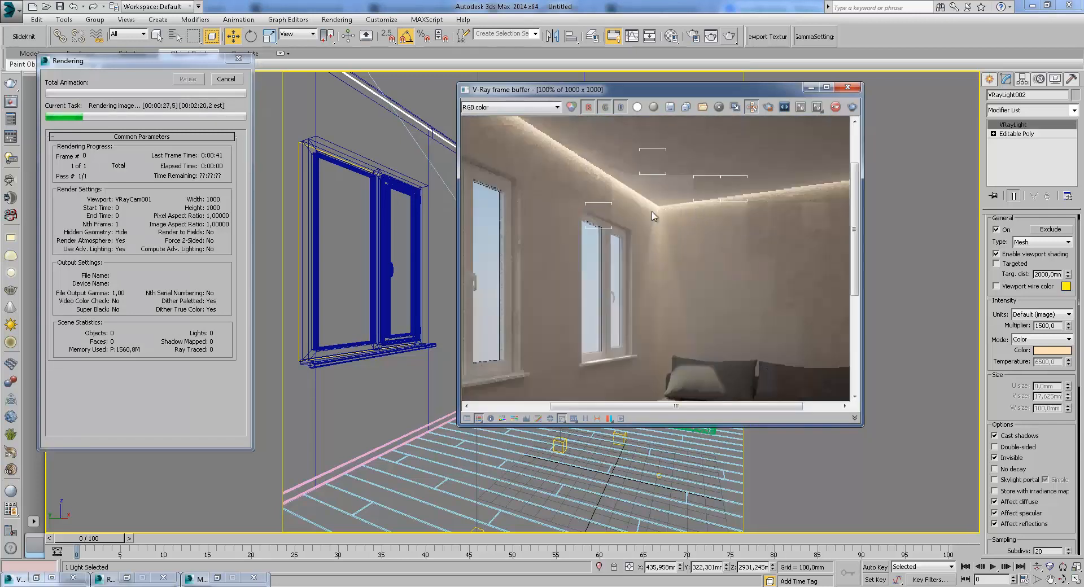
scroll(731, 341, up, 1)
scroll(677, 251, down, 1)
middle_drag(676, 252, 663, 200)
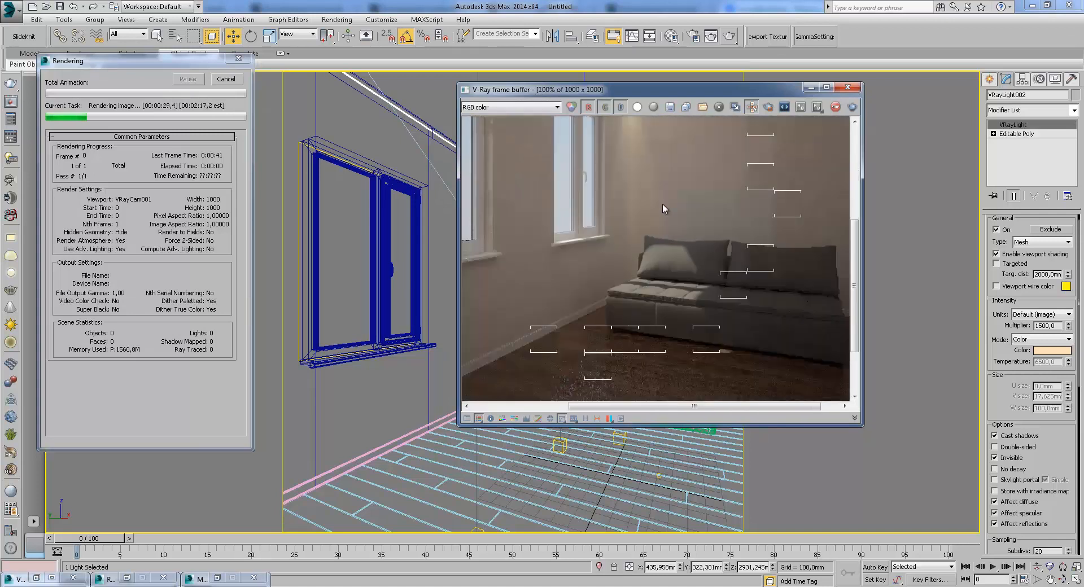
scroll(662, 274, up, 1)
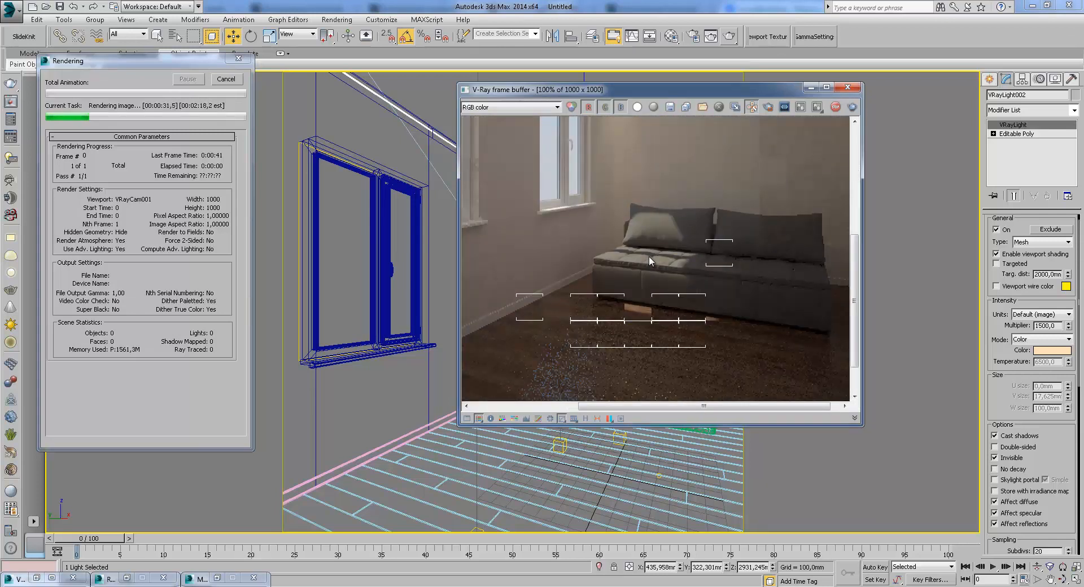
scroll(657, 257, down, 1)
scroll(665, 269, up, 1)
middle_drag(666, 269, 645, 154)
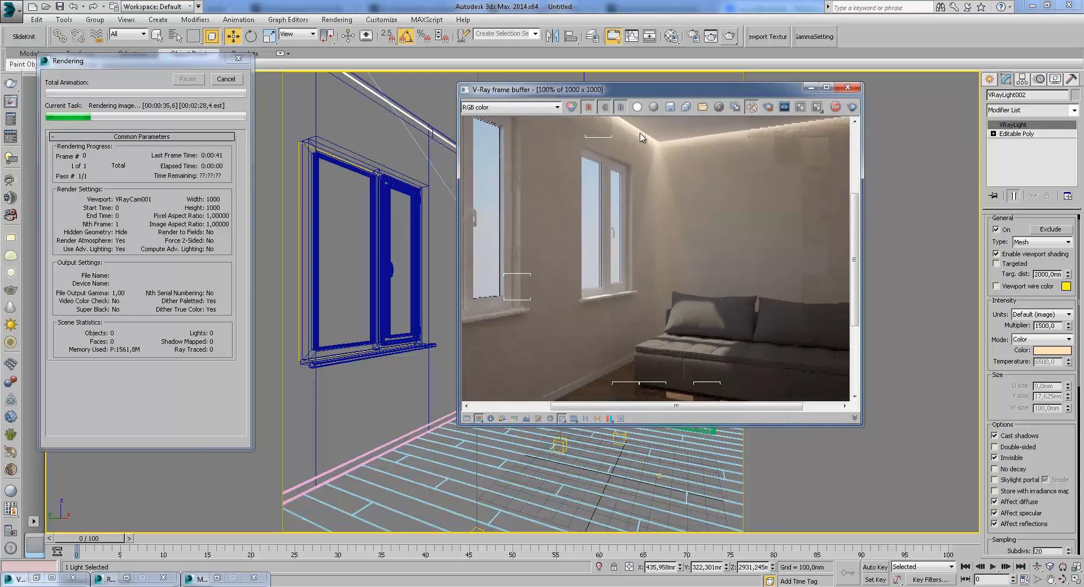
middle_drag(661, 363, 618, 219)
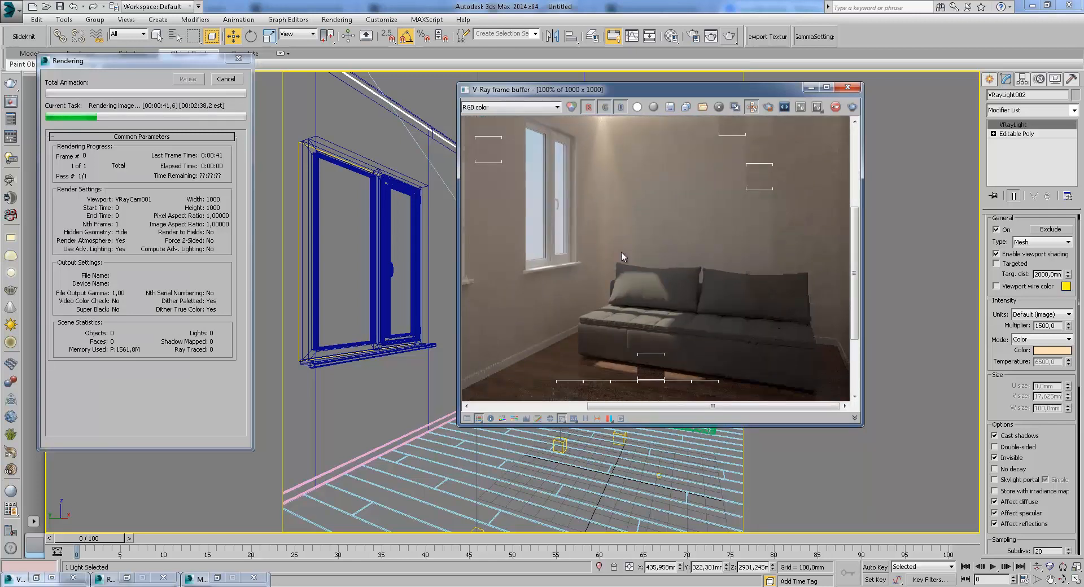
scroll(619, 308, down, 1)
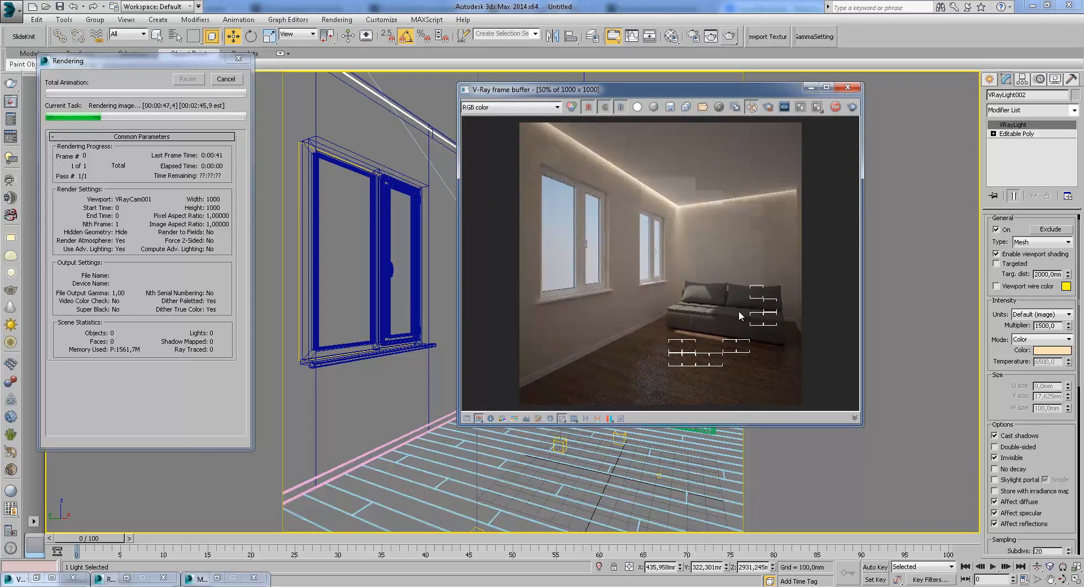
scroll(774, 311, up, 1)
middle_drag(757, 294, 713, 322)
scroll(648, 295, down, 1)
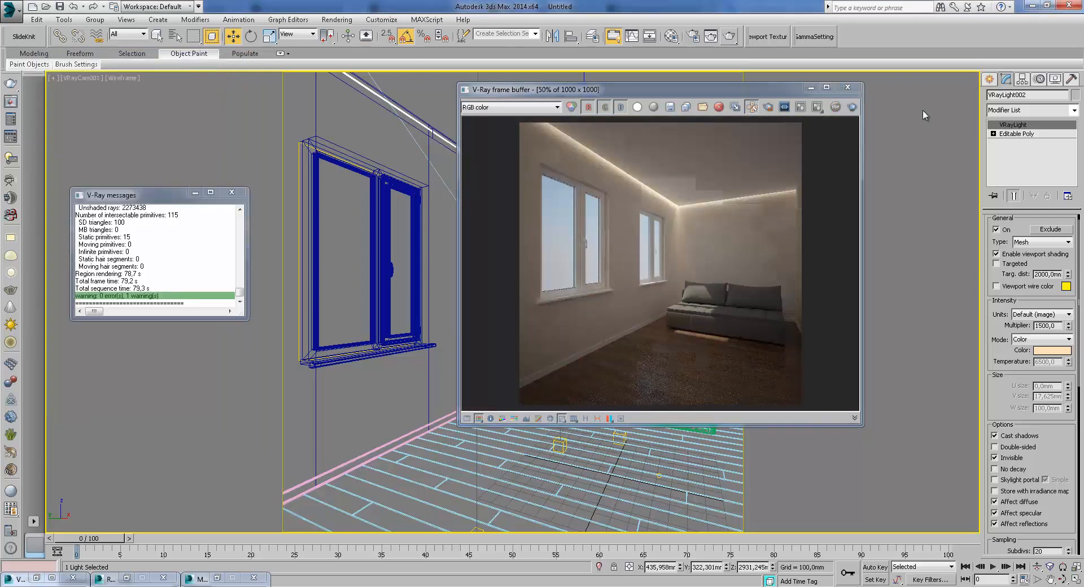
- Limit selection to lights and move the row of four IES lights next to the long wall opposite the windows
click(810, 87)
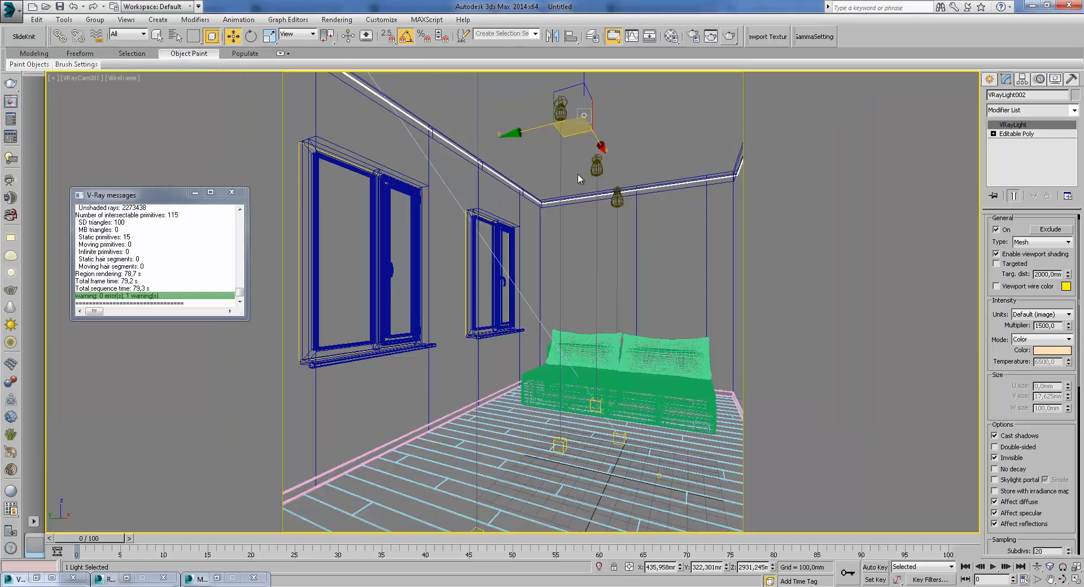
key(l)
key(z)
drag(565, 360, 588, 336)
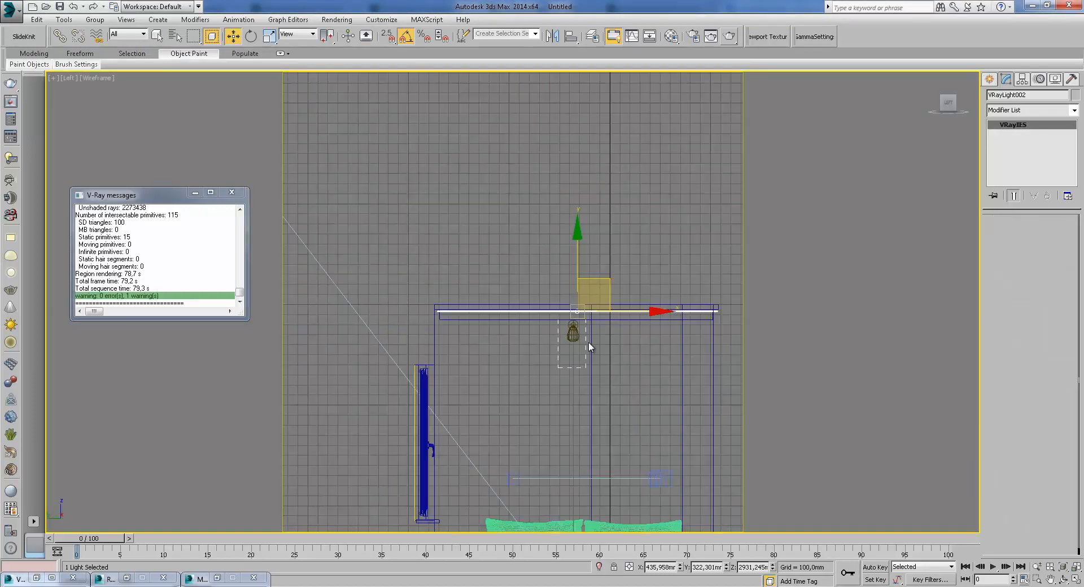
key(t)
key(z)
scroll(408, 266, down, 2)
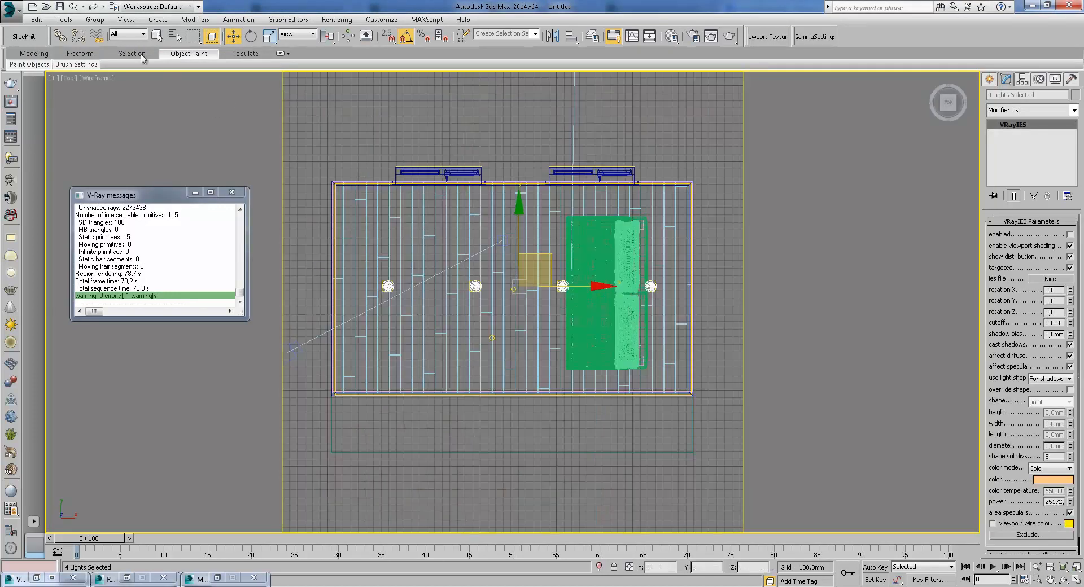
click(135, 34)
click(121, 65)
drag(770, 276, 770, 277)
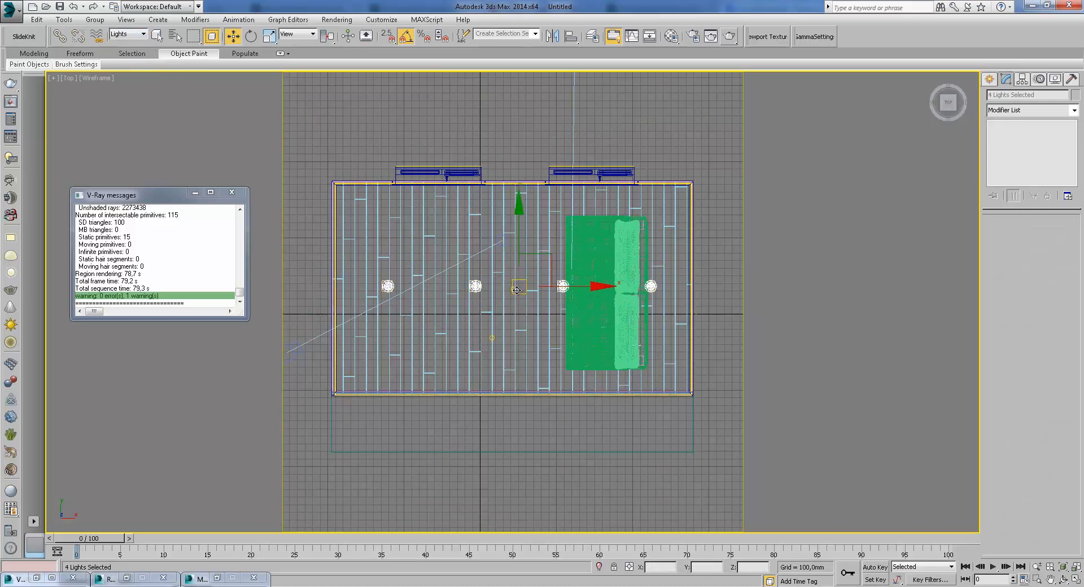
drag(519, 249, 519, 337)
key(c)
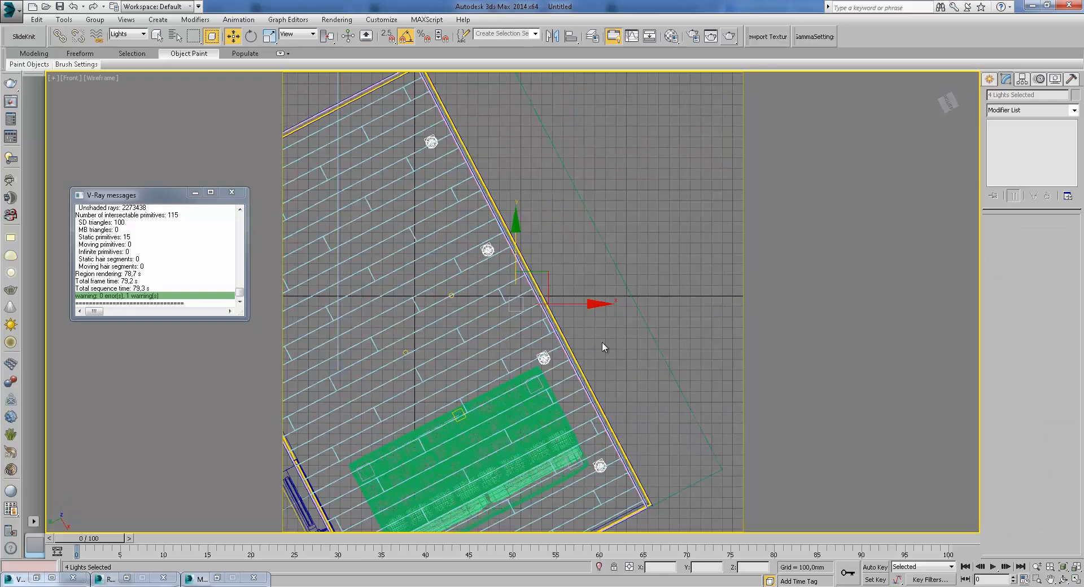
- Shift the four IES light targets toward the wall opposite the windows and pull the lights slightly away from it
click(717, 184)
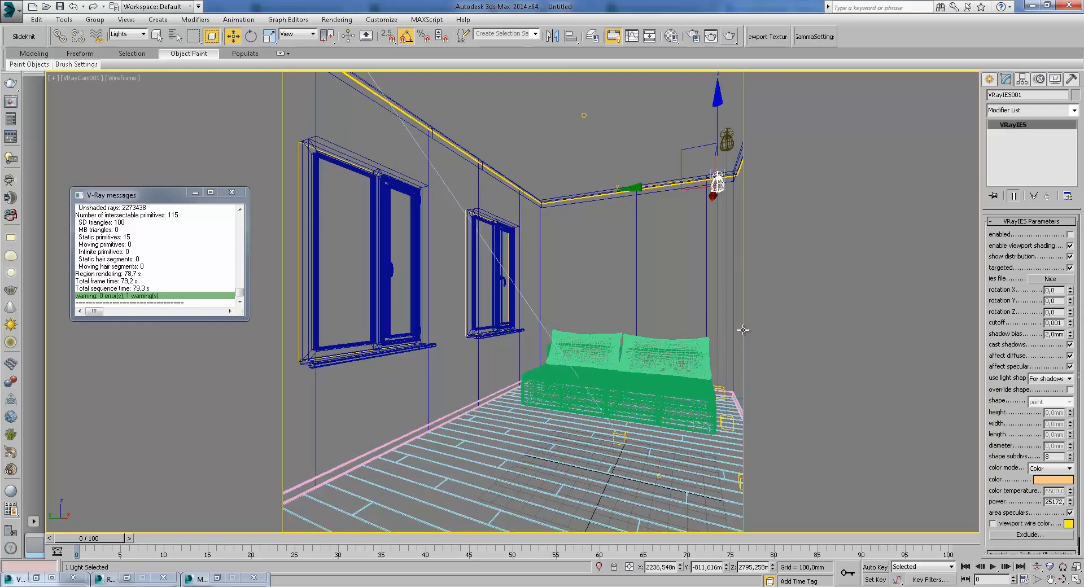
key(l)
scroll(677, 348, down, 3)
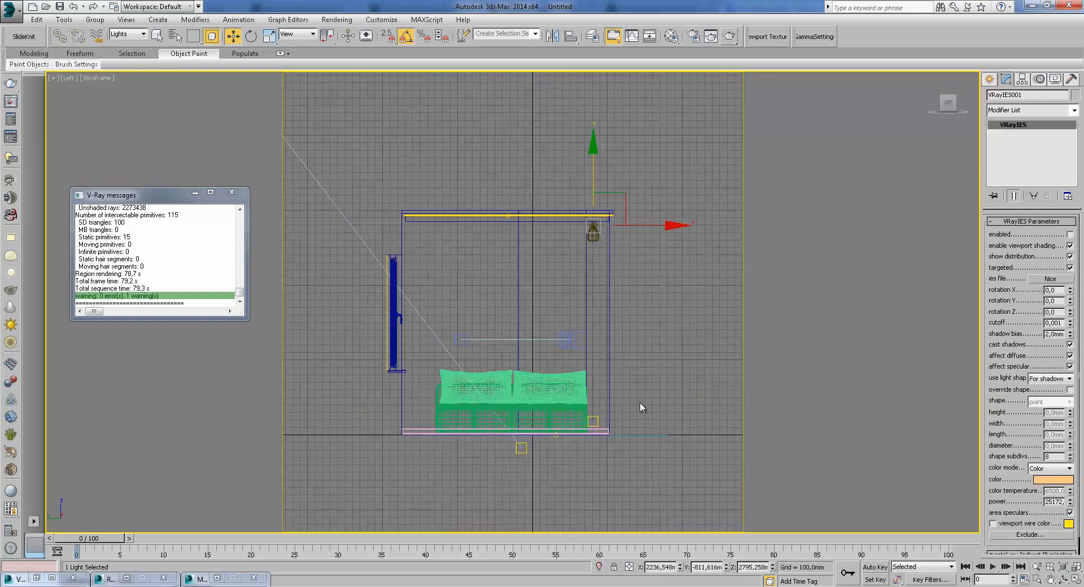
drag(584, 439, 587, 436)
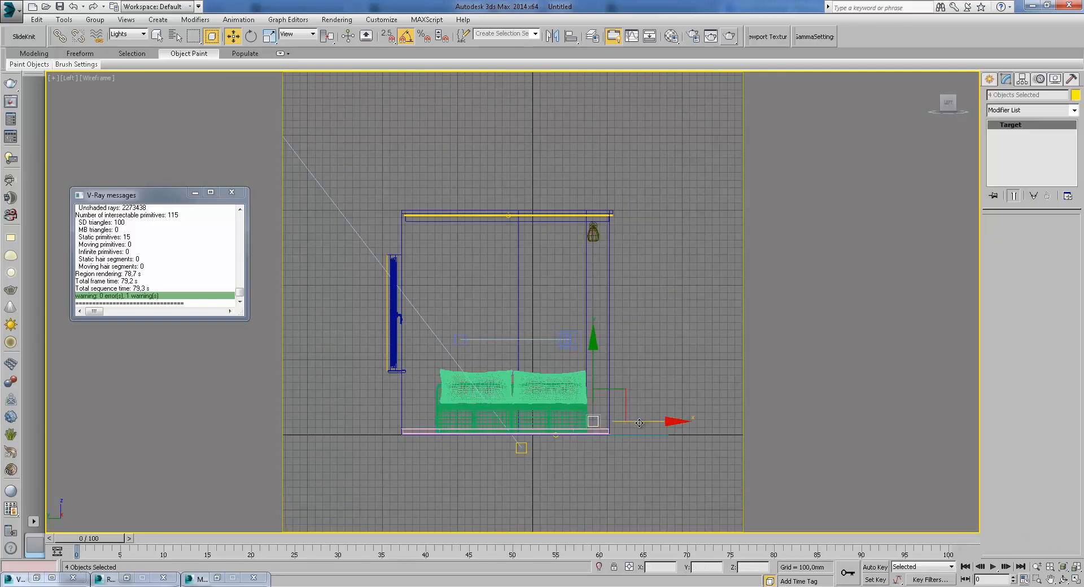
click(594, 231)
drag(573, 220, 650, 243)
click(679, 304)
click(587, 234)
- Try the profiles 9.ies, 1.ies and 3.ies from the Best IES folder on the IES lights
click(1049, 278)
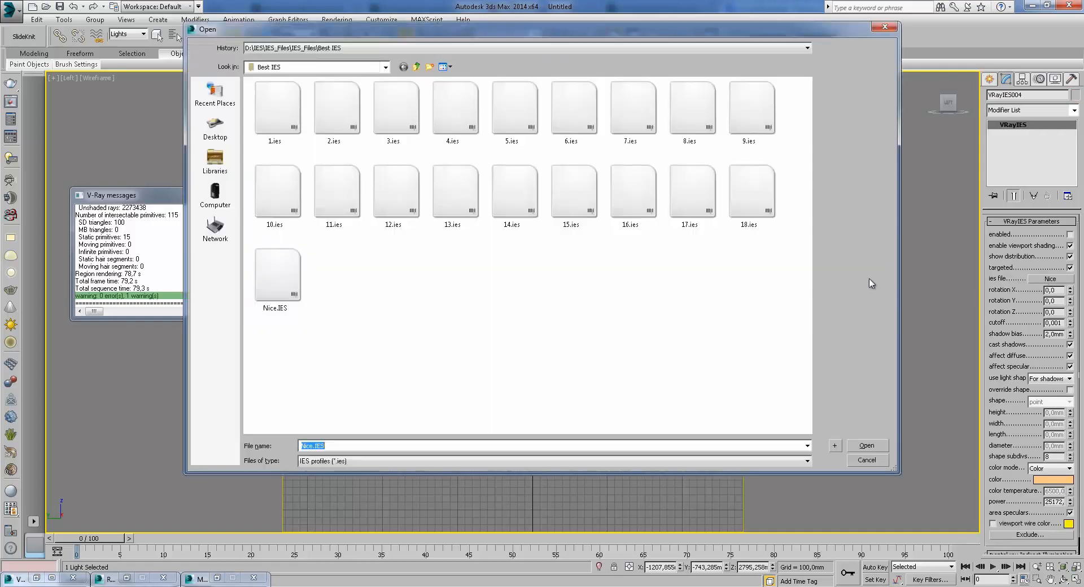
double_click(749, 127)
scroll(615, 232, up, 3)
click(1050, 279)
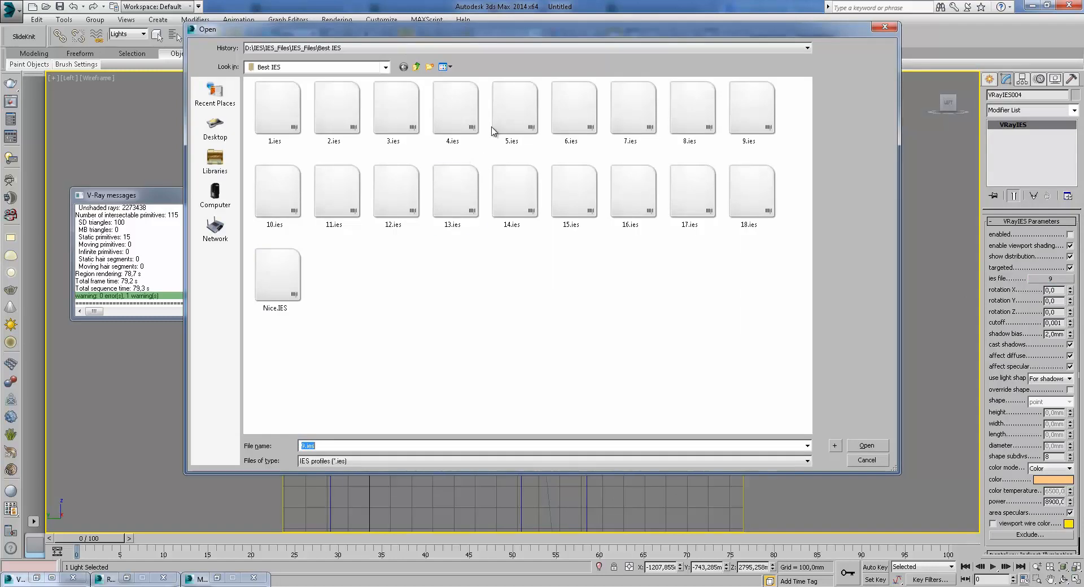
double_click(298, 97)
scroll(479, 261, up, 4)
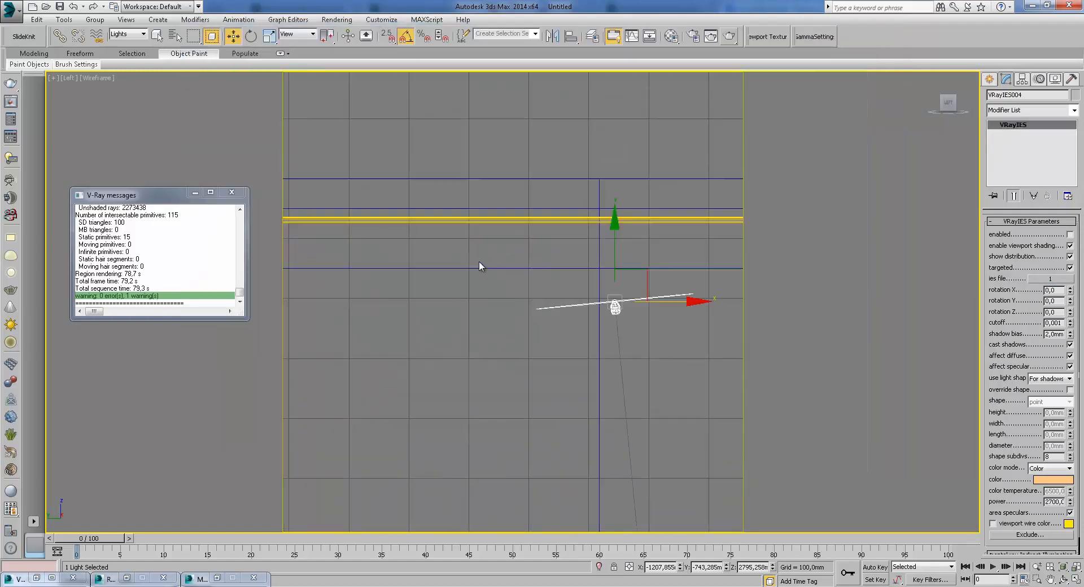
scroll(598, 302, down, 4)
key(c)
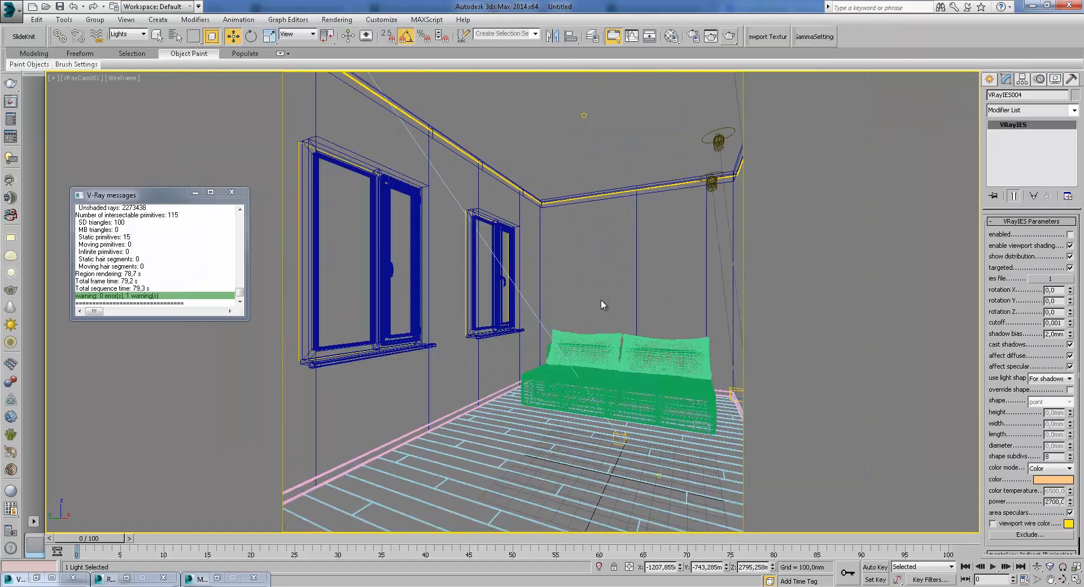
click(1045, 280)
double_click(391, 110)
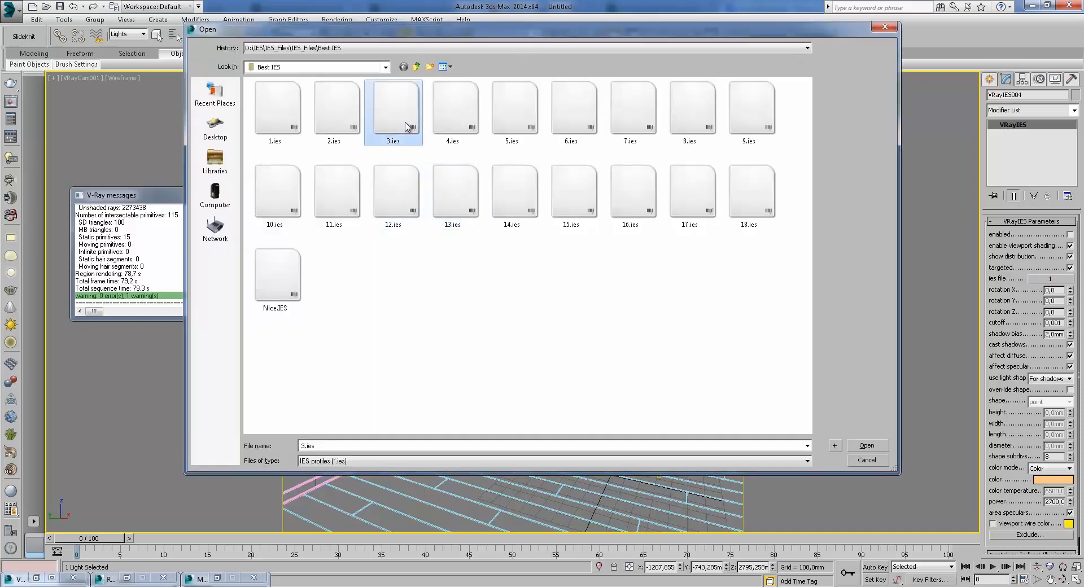
- Load the 09 profile from the BestIES2 folder as the IES lights' photometric file
click(1050, 279)
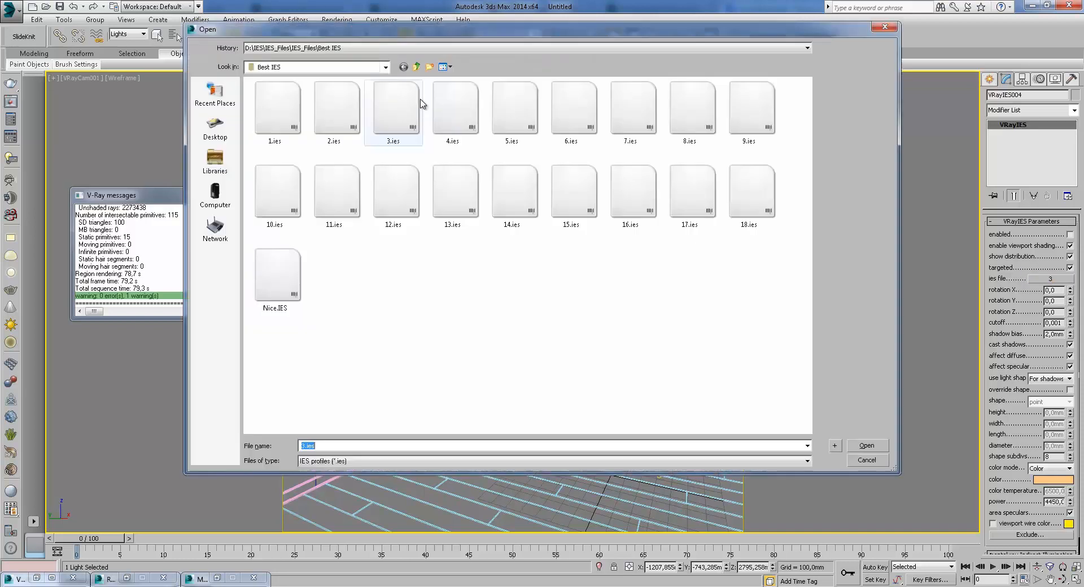
click(417, 68)
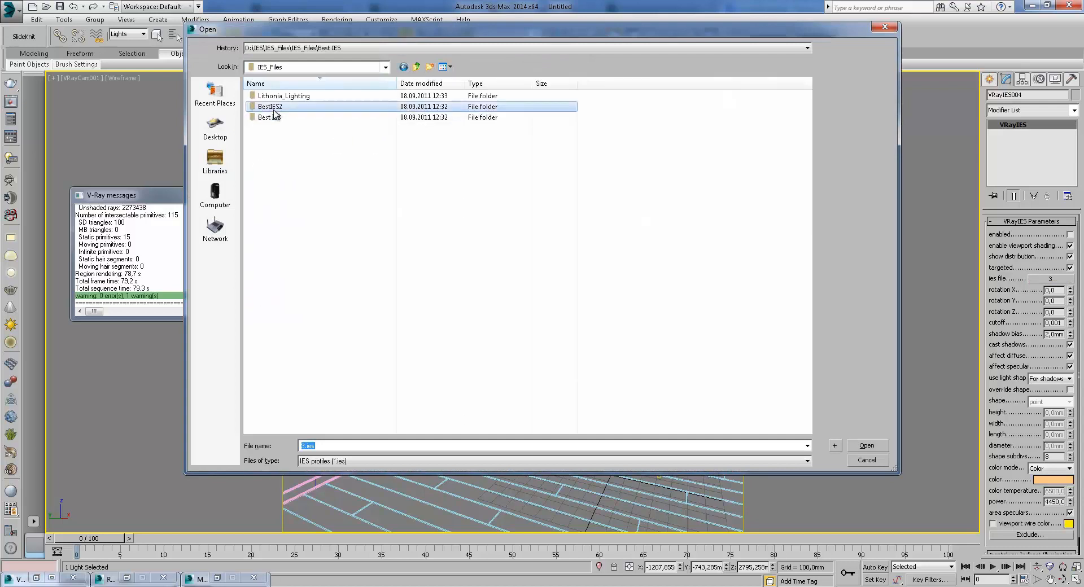
double_click(270, 117)
double_click(279, 181)
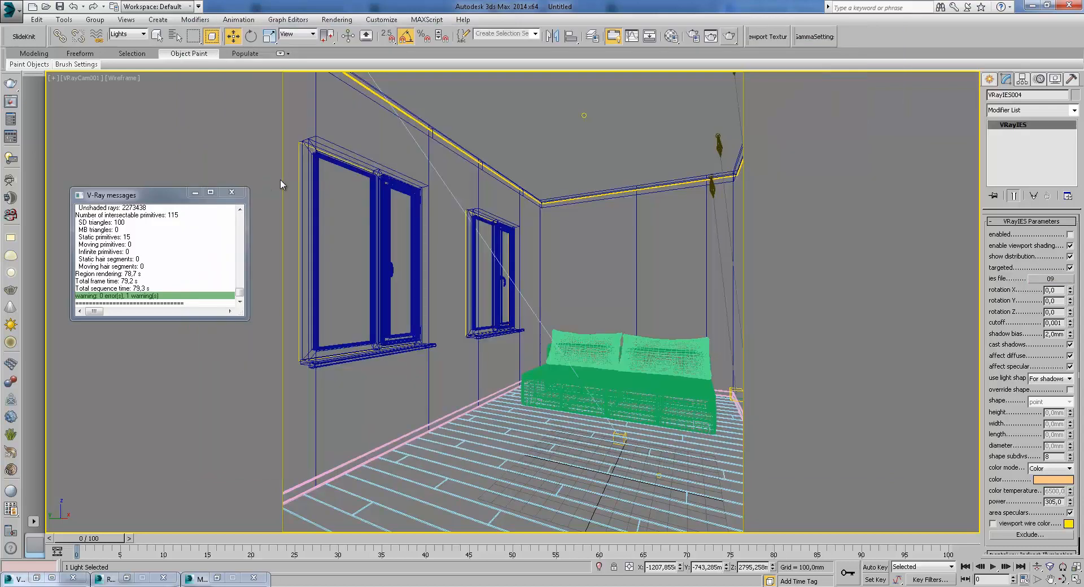
- Enable the IES lights and set their power to 25000
click(1070, 234)
double_click(1063, 501)
text(5000)
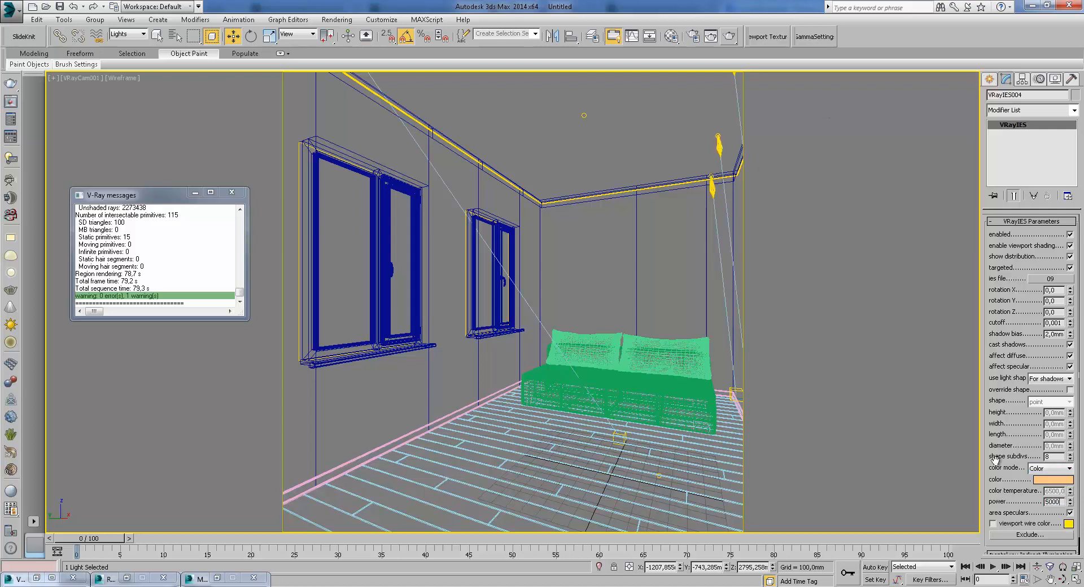
key(Return)
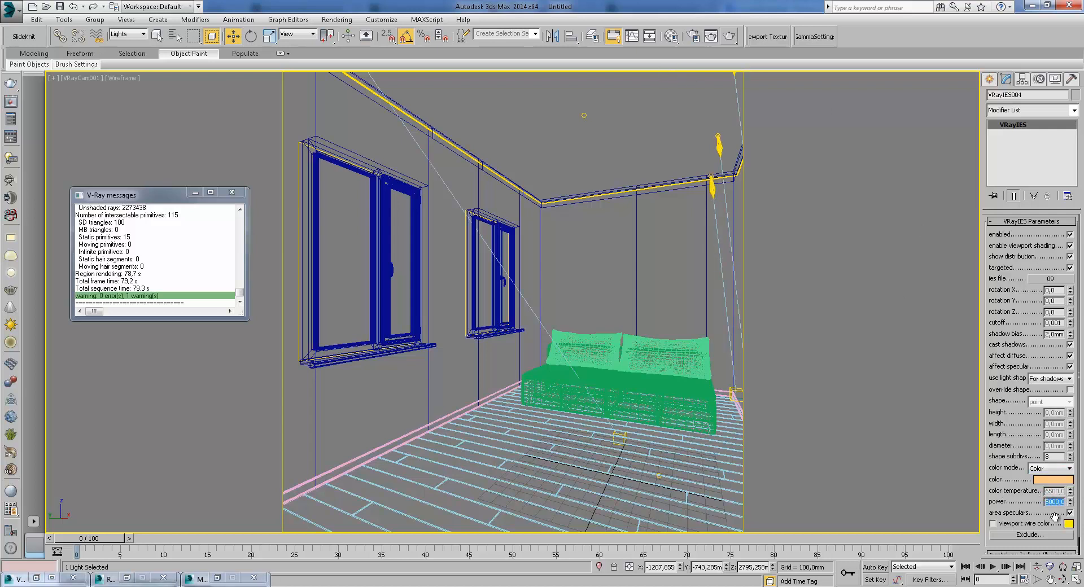
text(25000)
key(Return)
- Render the camera view and enlarge the frame buffer window to inspect the lighting on the walls, ceiling and sofa
click(729, 37)
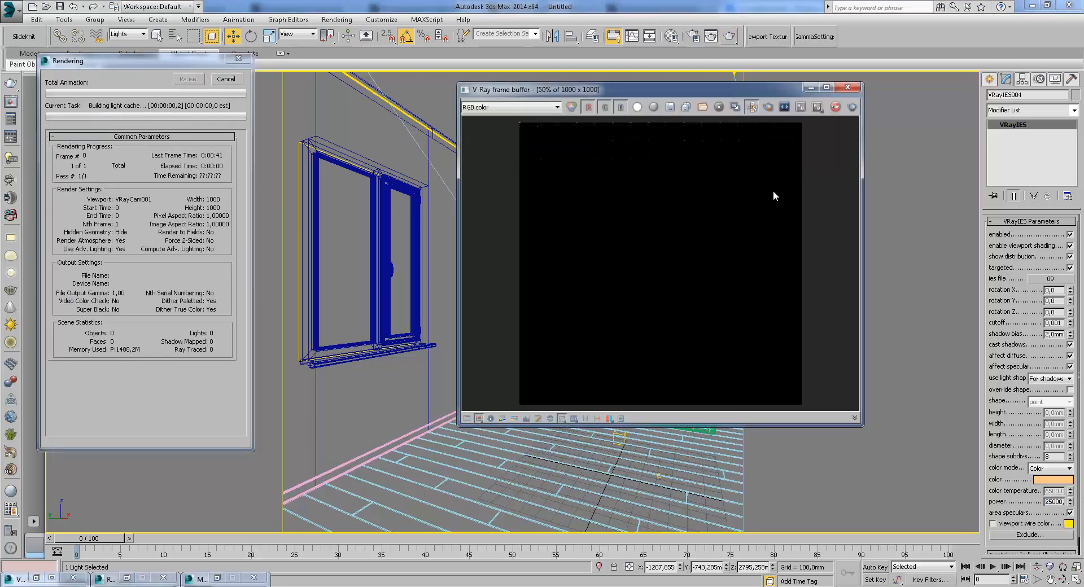
scroll(787, 293, up, 1)
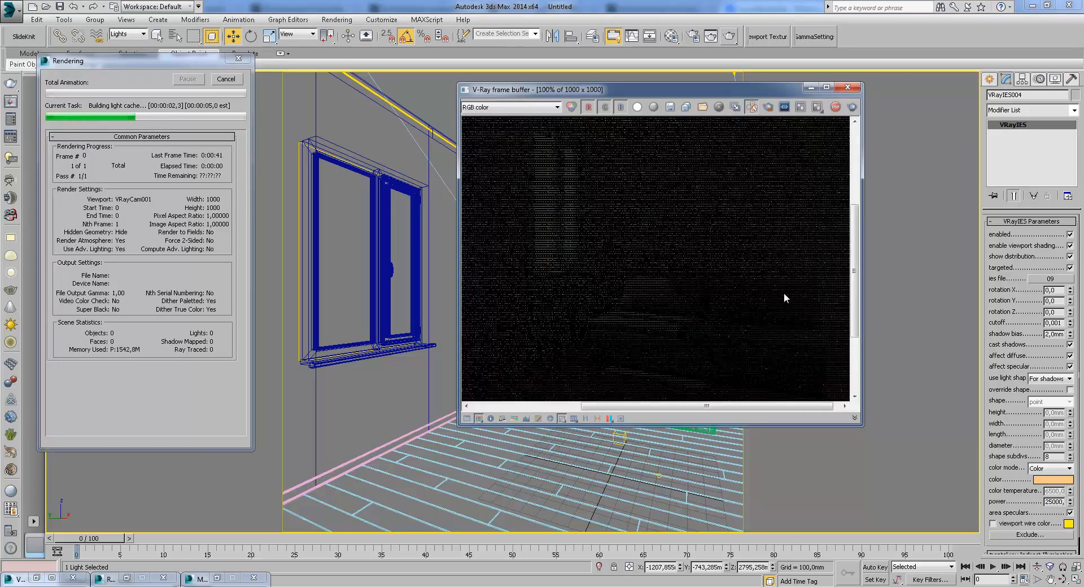
scroll(574, 229, down, 1)
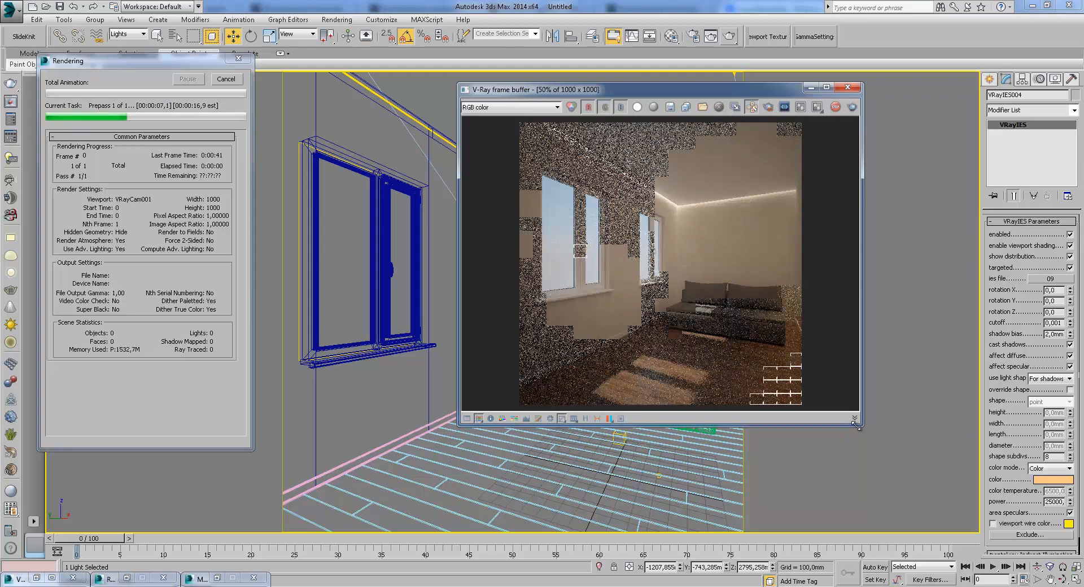
drag(859, 428, 923, 491)
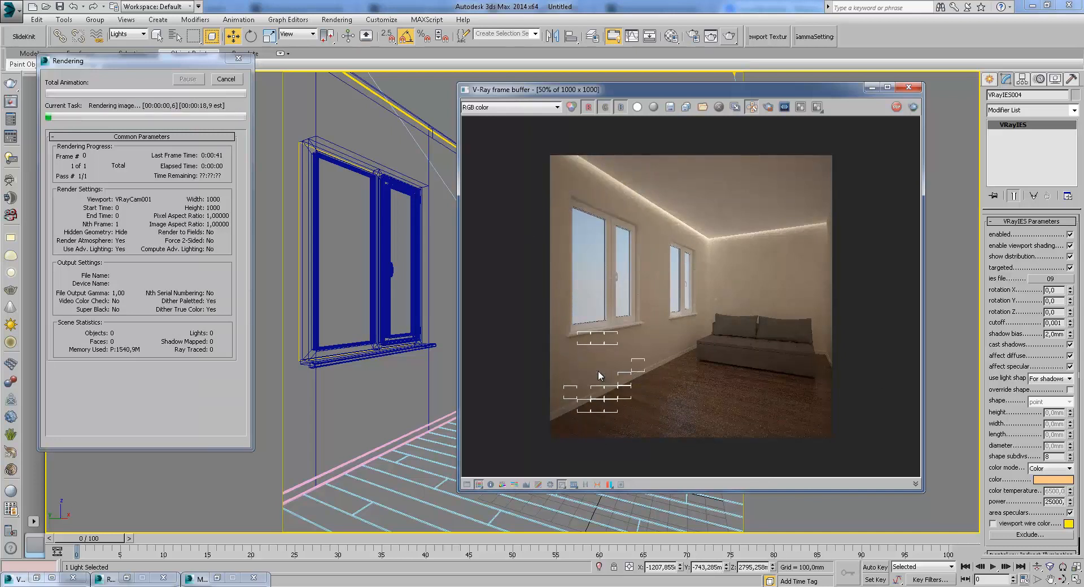
scroll(610, 377, up, 1)
middle_drag(621, 328, 617, 373)
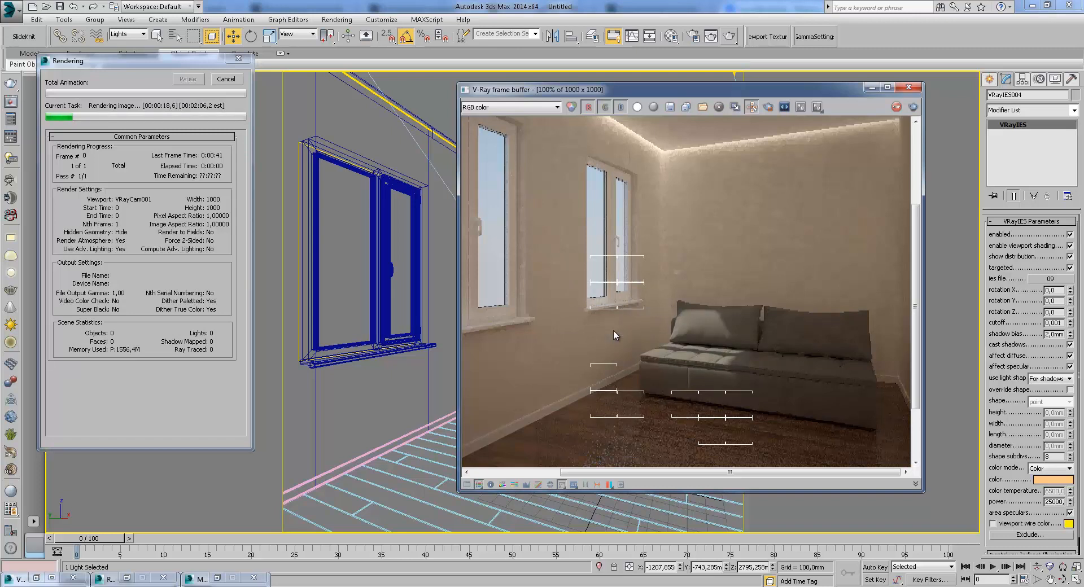
scroll(627, 331, up, 1)
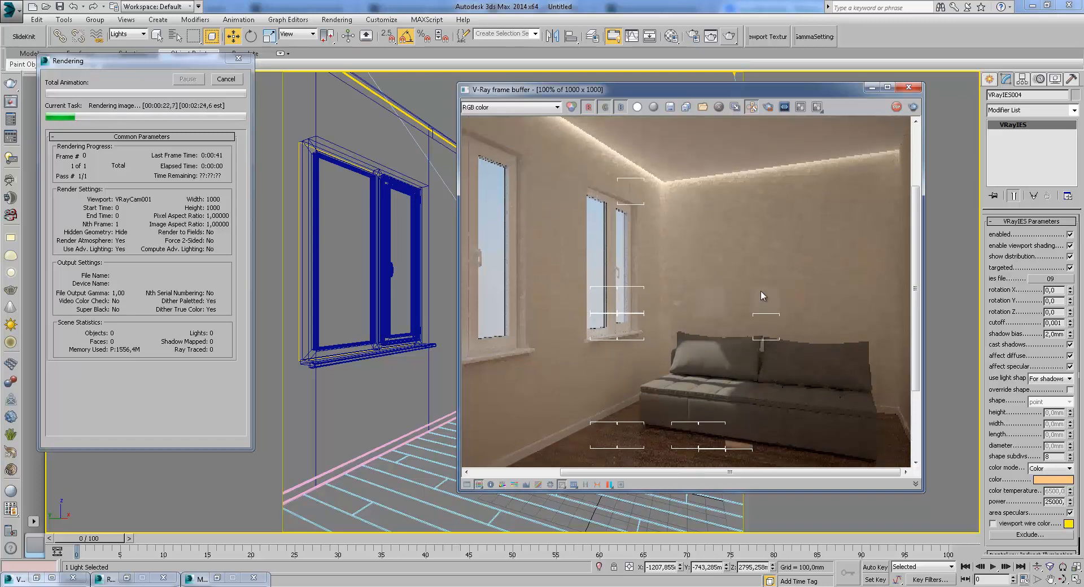
- Examine the sofa, its cushions, the wooden floor and the wall lighting up close in the V-Ray frame buffer while the render progresses
scroll(751, 282, down, 2)
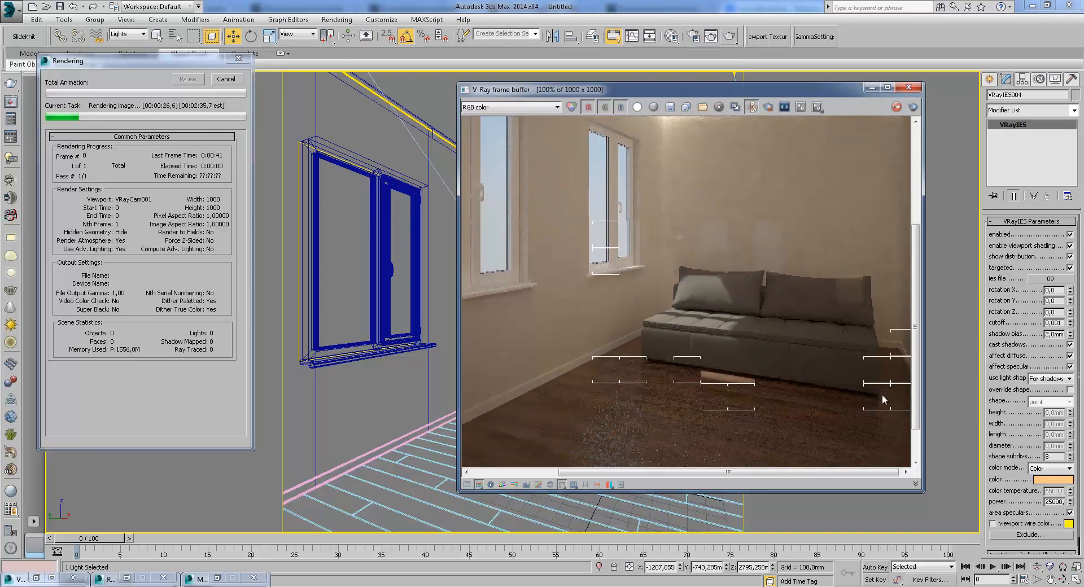
scroll(882, 394, up, 3)
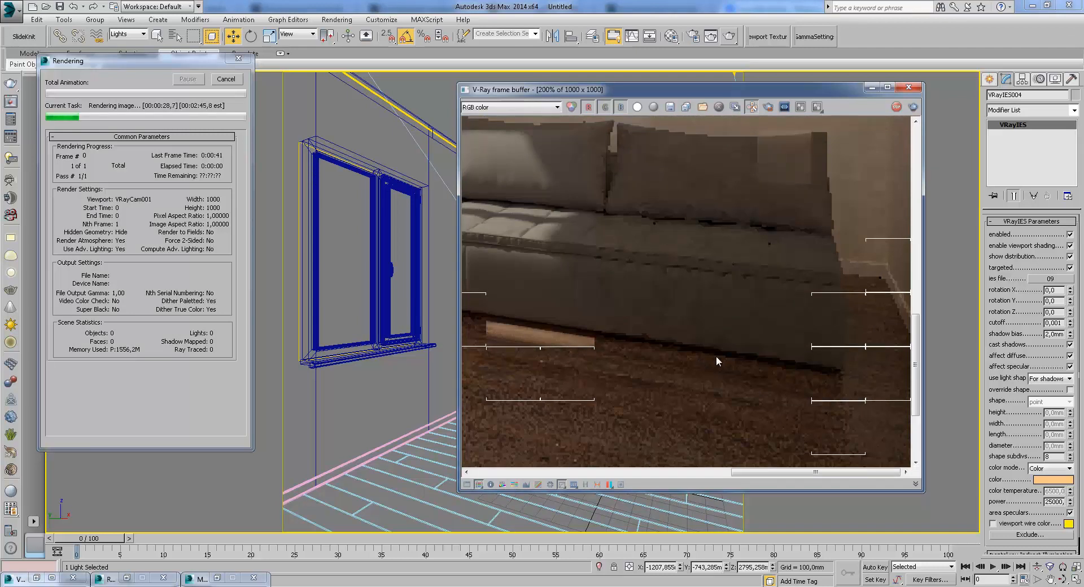
scroll(780, 327, up, 1)
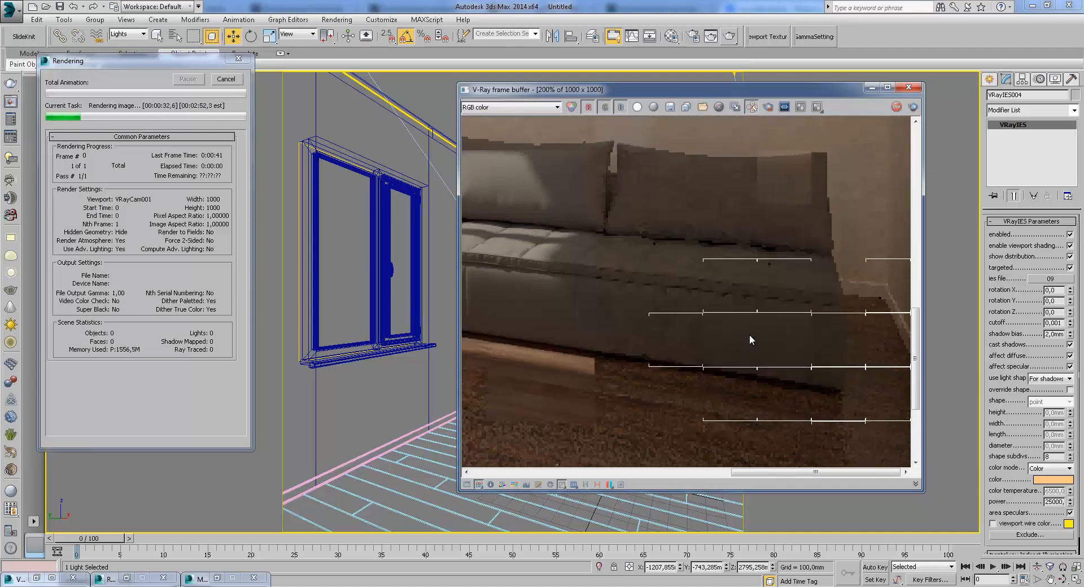
scroll(749, 334, down, 3)
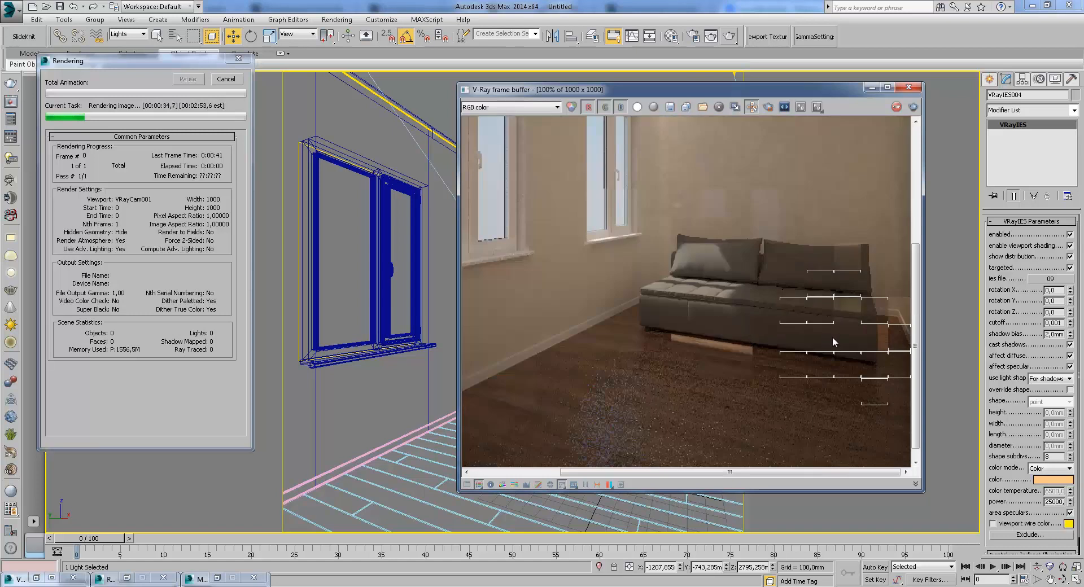
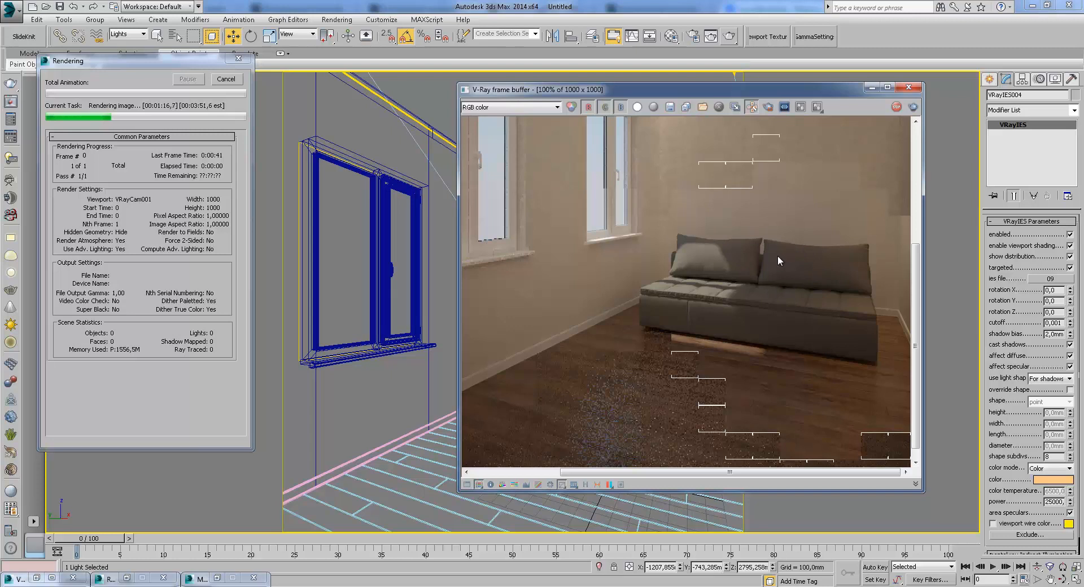
scroll(825, 270, up, 1)
middle_drag(826, 269, 687, 290)
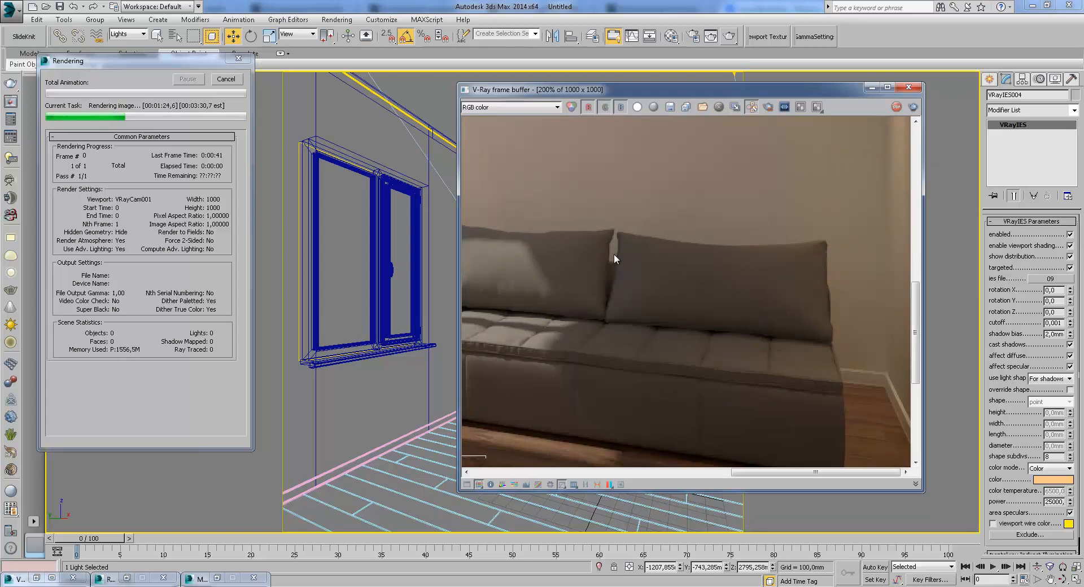
scroll(668, 273, down, 1)
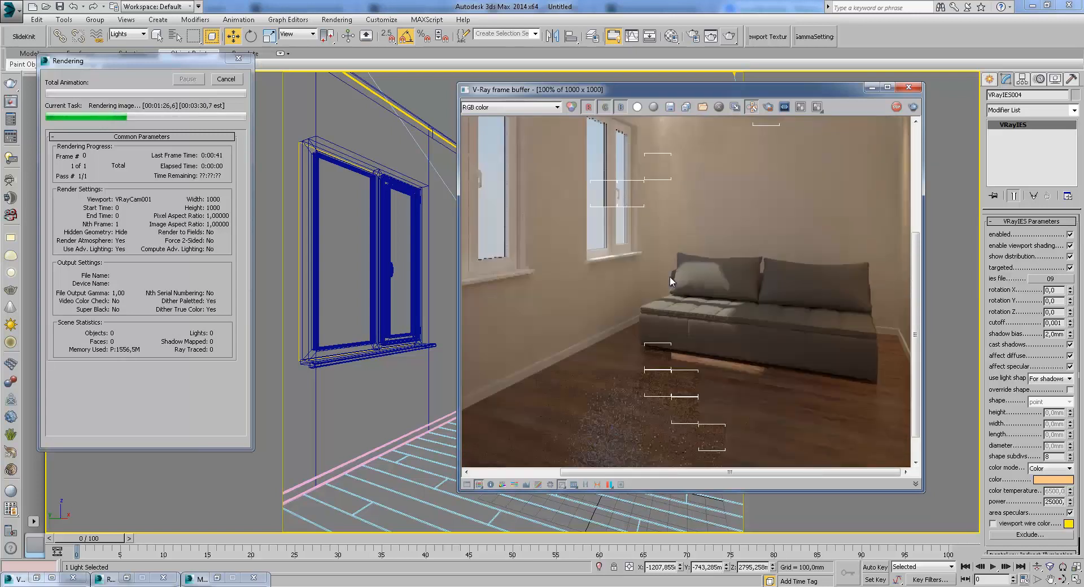
middle_drag(670, 276, 678, 301)
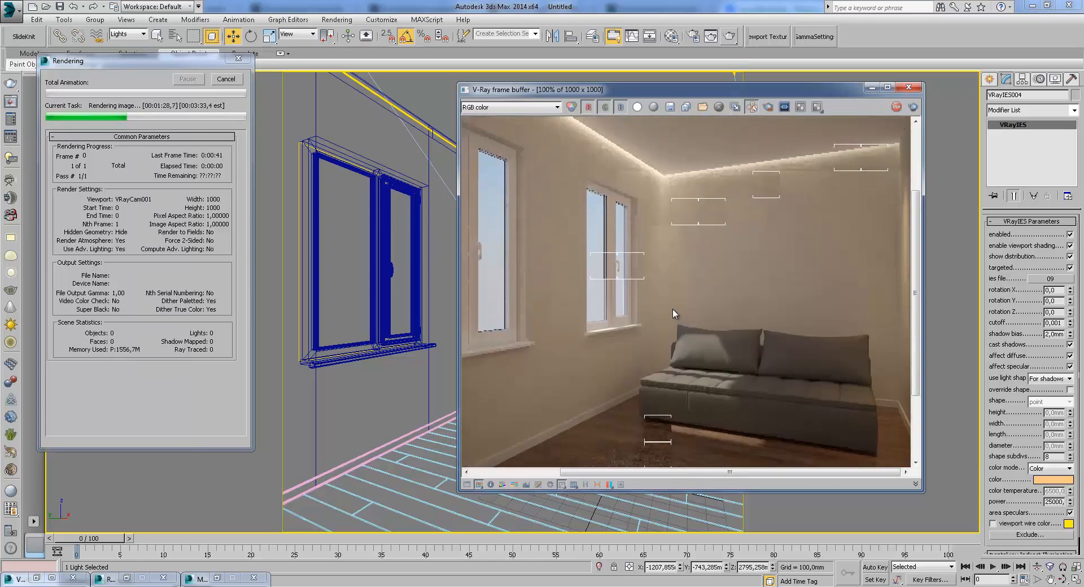
middle_drag(797, 269, 777, 240)
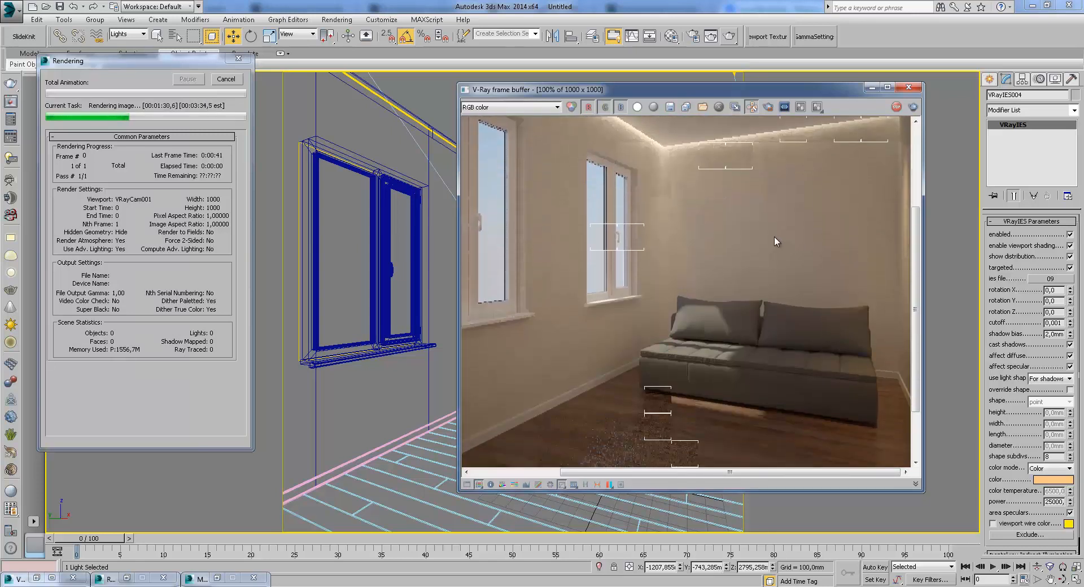
scroll(774, 236, down, 1)
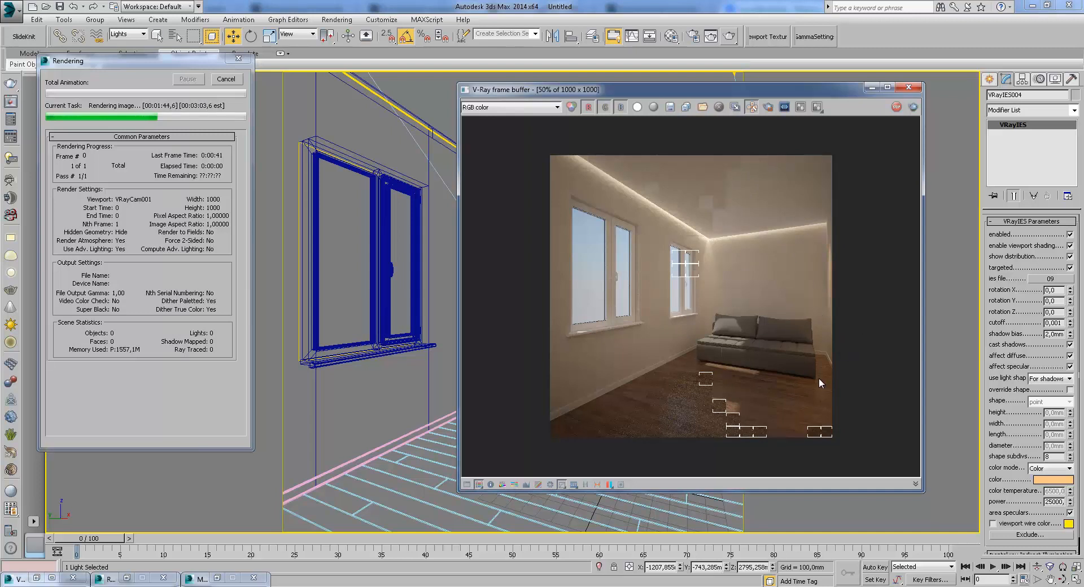
- Compare the whole frame with close-ups of the sofa and windows, enlarge the frame buffer window and review the full image at 50%
double_click(817, 326)
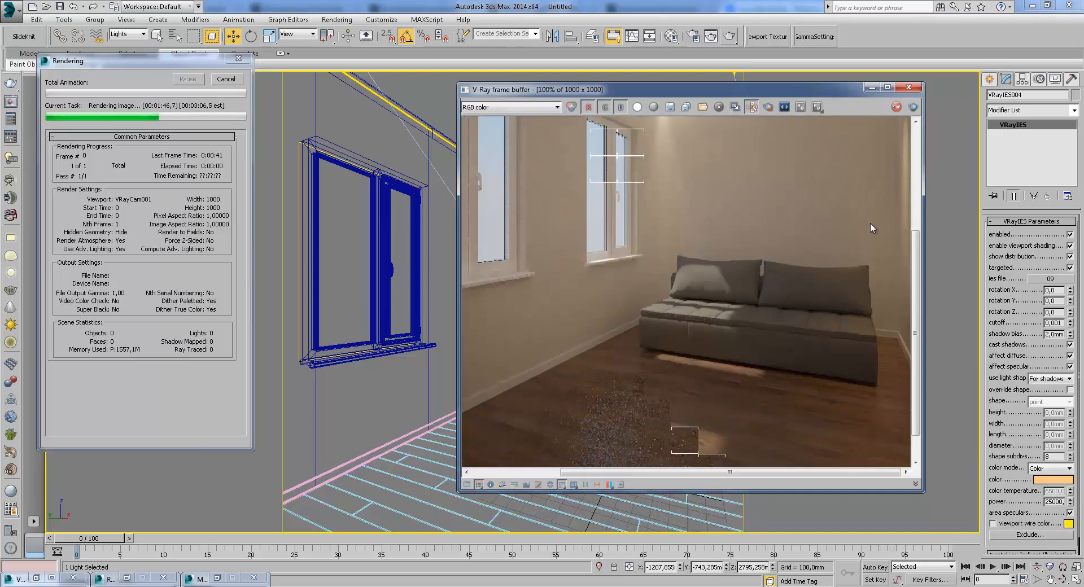
middle_drag(815, 297, 798, 351)
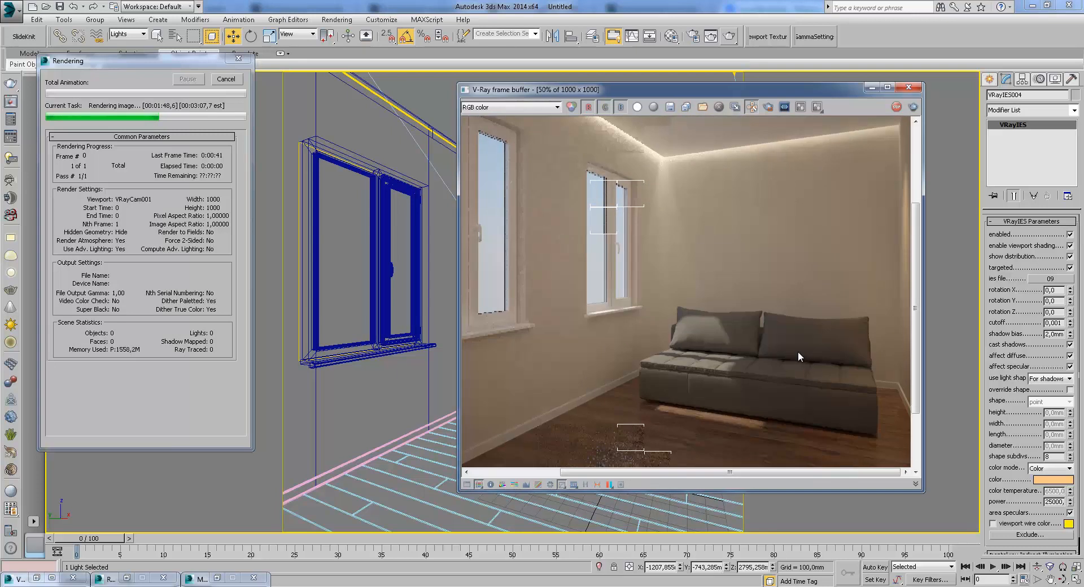
double_click(799, 352)
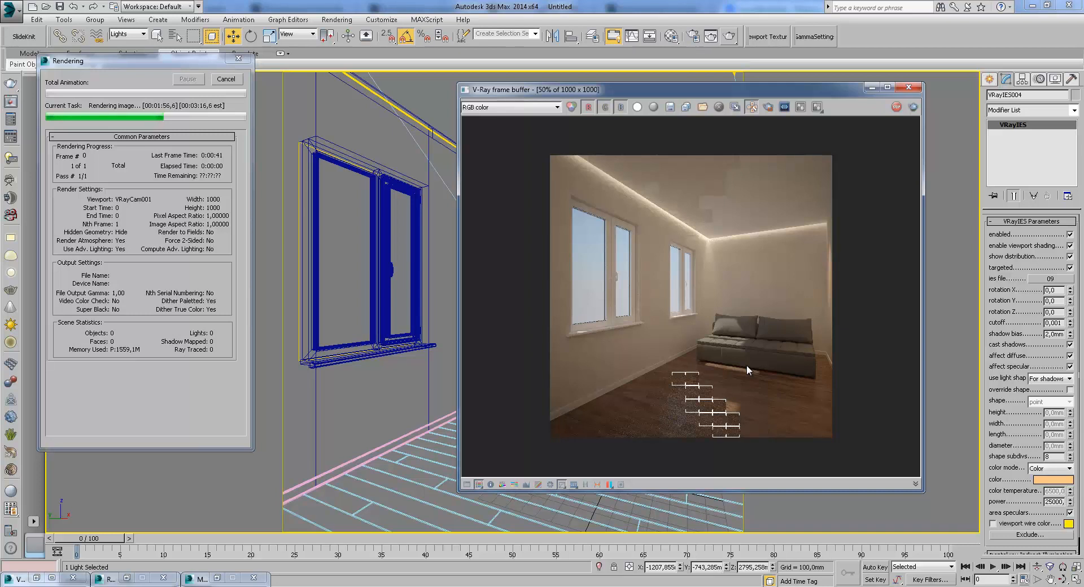
double_click(748, 333)
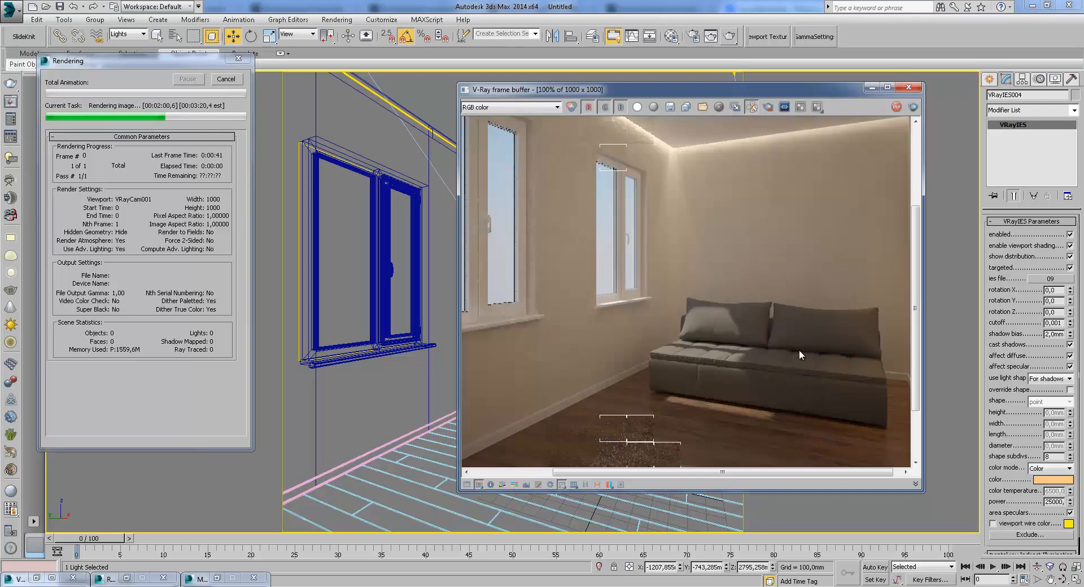
double_click(735, 333)
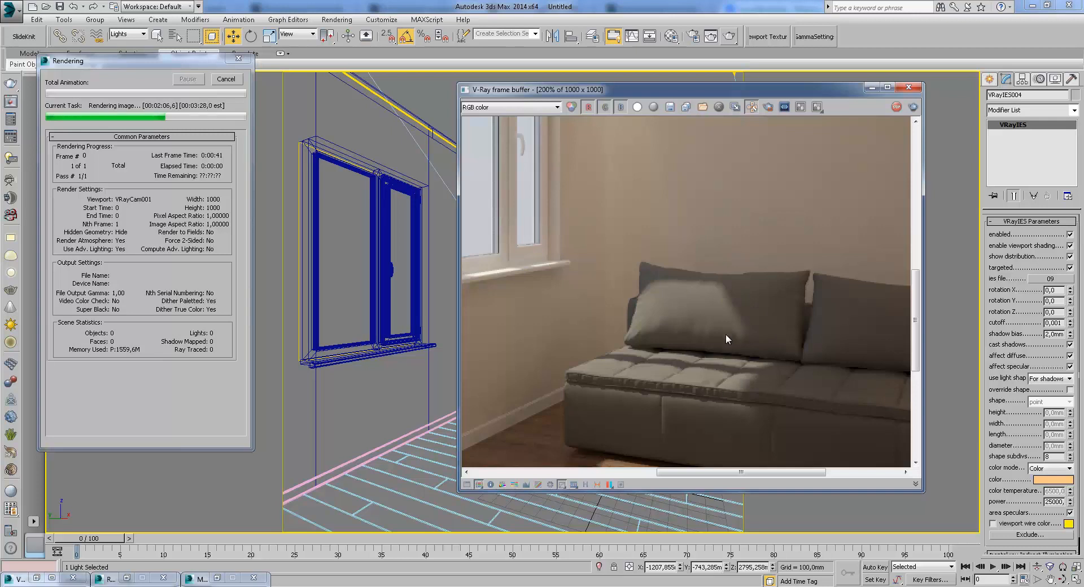
scroll(738, 342, down, 4)
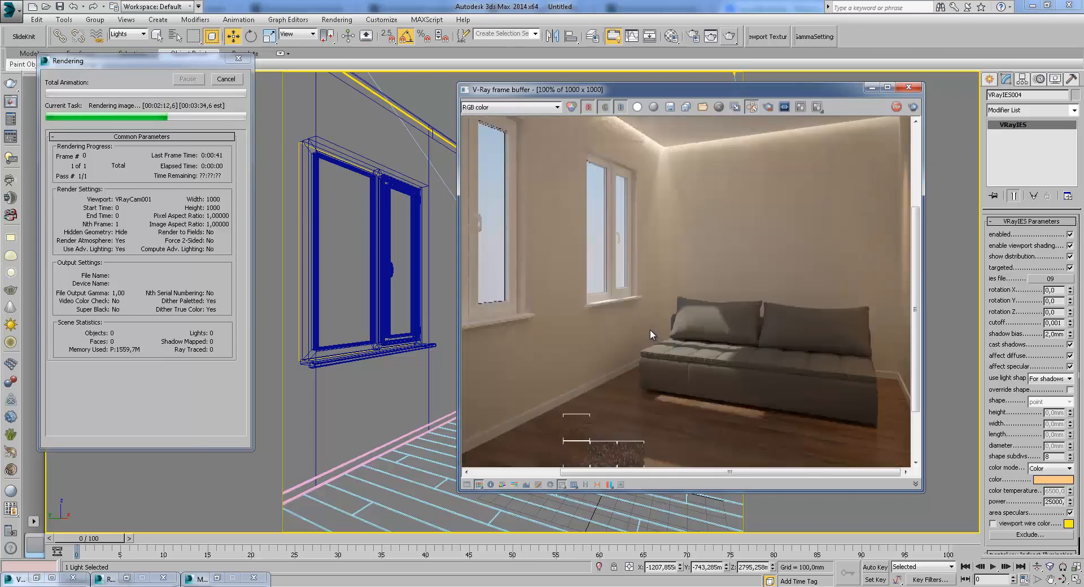
drag(923, 490, 954, 528)
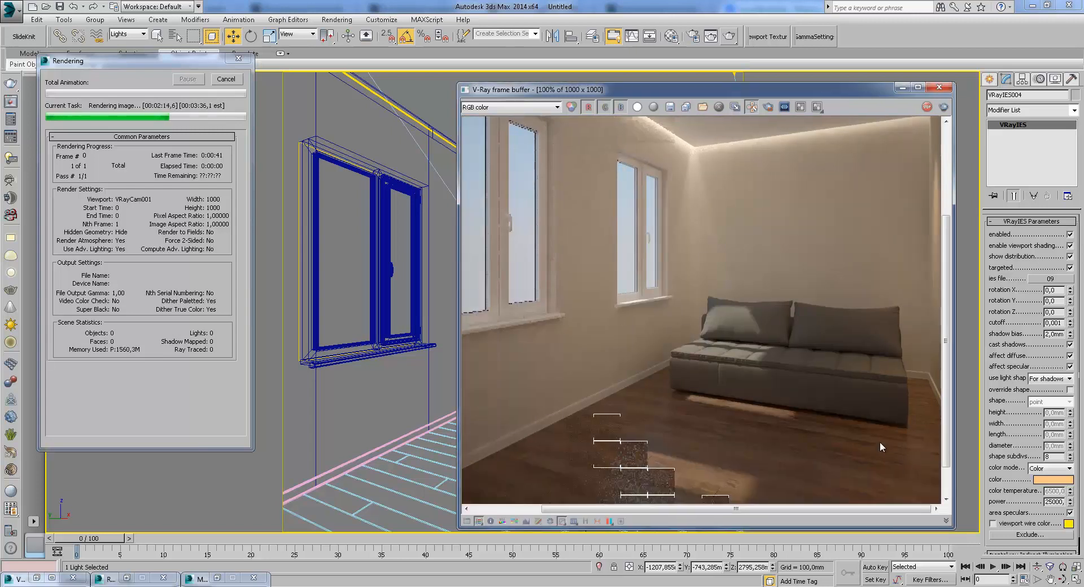
scroll(735, 382, down, 3)
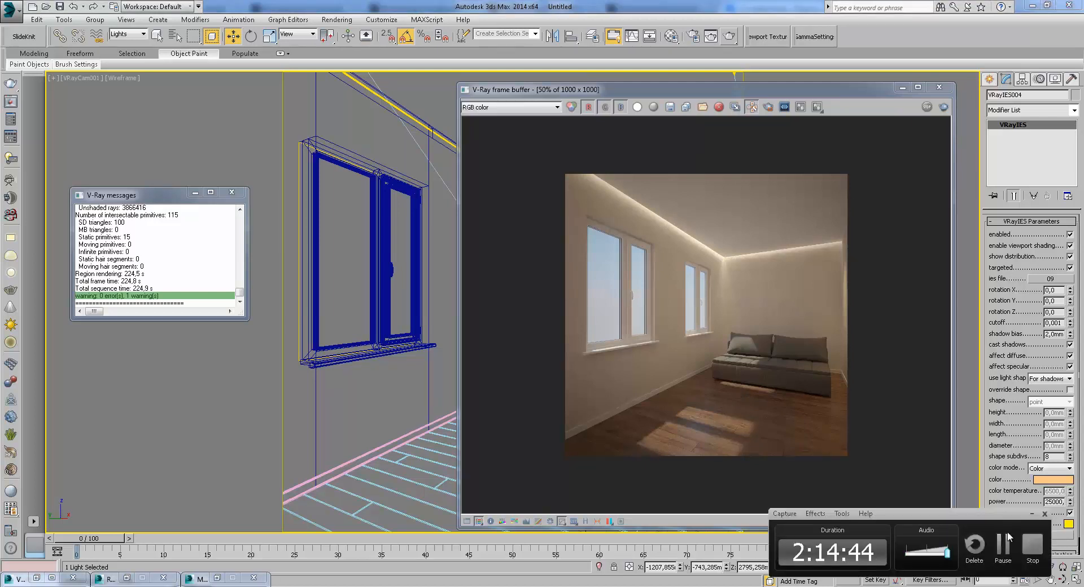
click(1033, 546)
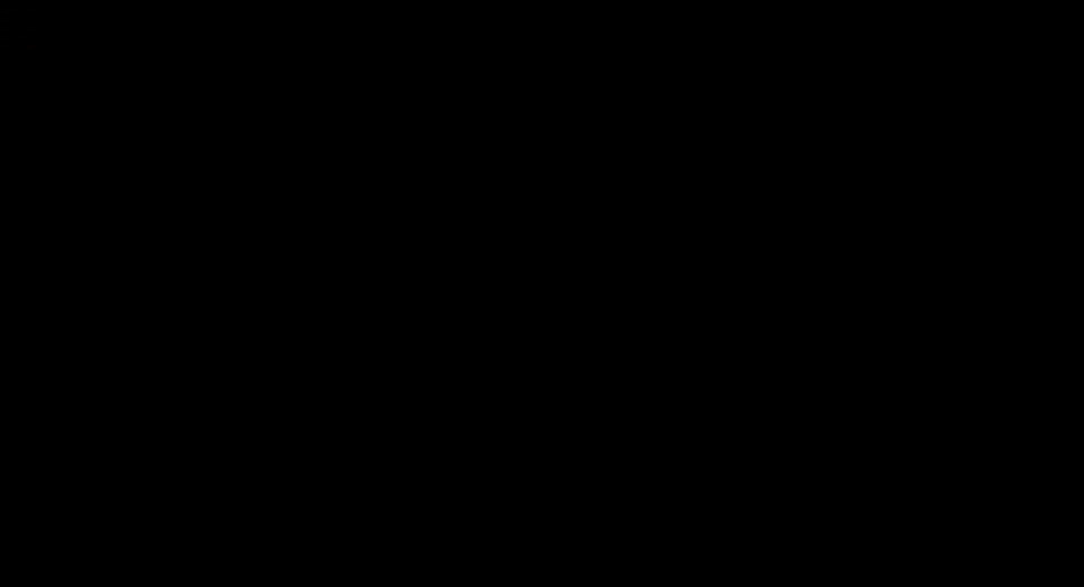